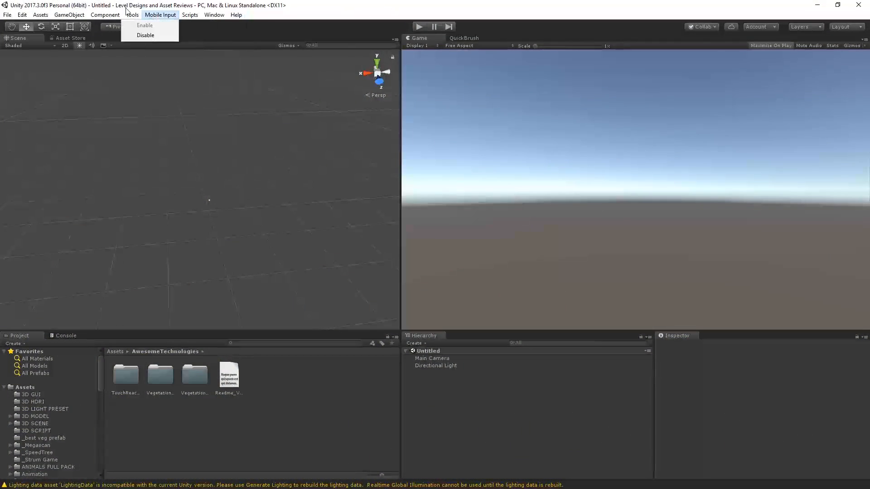
# Step: Create a Terrain object and raise it together with the Main Camera and Directional Light by about 33.3 units
pyautogui.moveTo(54, 42)
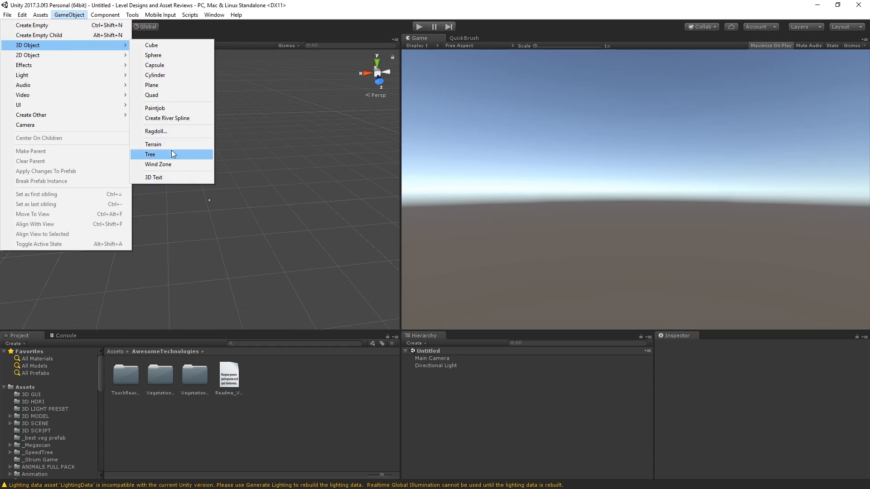
pyautogui.click(156, 144)
pyautogui.keyDown('alt'); pyautogui.moveTo(241, 197); pyautogui.dragTo(145, 205); pyautogui.keyUp('alt')
pyautogui.press('s')
pyautogui.moveTo(146, 203); pyautogui.dragTo(54, 206, button='right')
pyautogui.press('a')
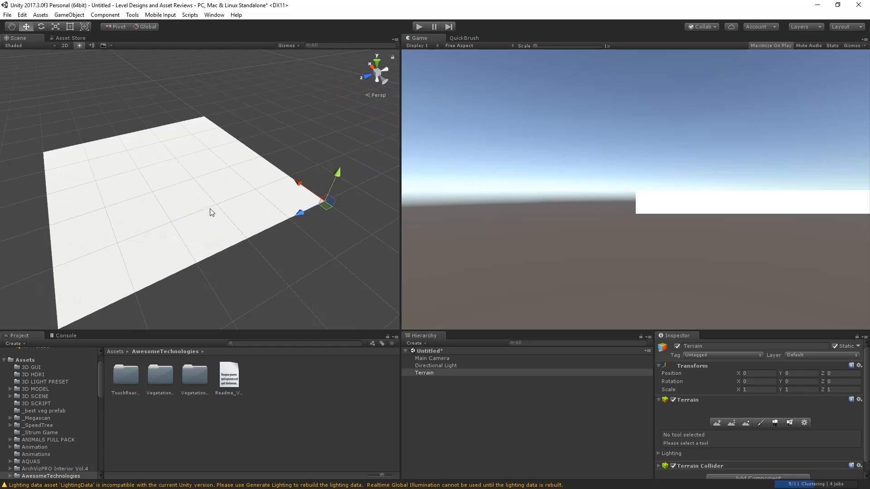
pyautogui.keyDown('shift'); pyautogui.click(435, 358); pyautogui.keyUp('shift')
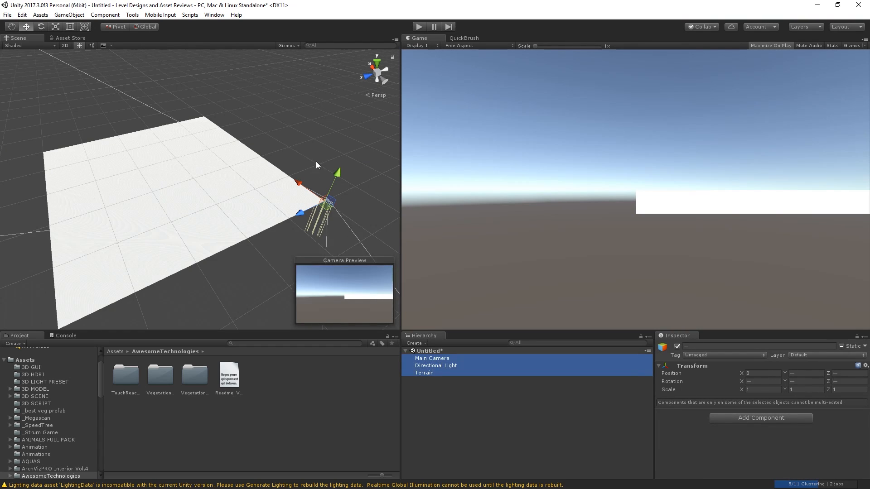
pyautogui.moveTo(322, 163); pyautogui.dragTo(352, 162, button='right')
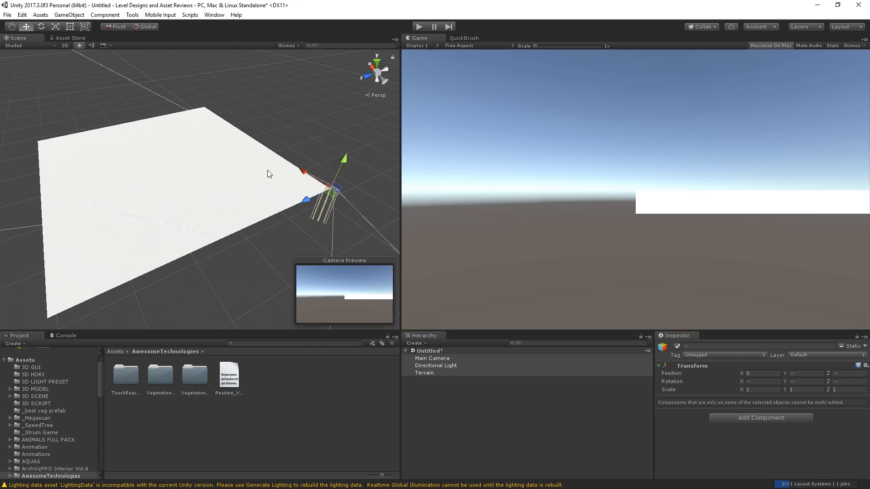
# Step: Move the Main Camera over the terrain to about X 166.2, Z 82.9
pyautogui.click(435, 359)
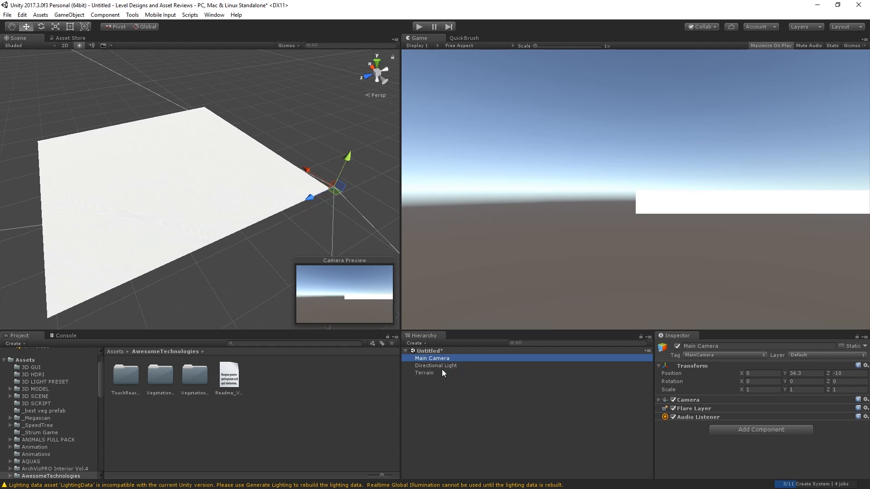
pyautogui.moveTo(256, 59); pyautogui.dragTo(265, 68, button='right')
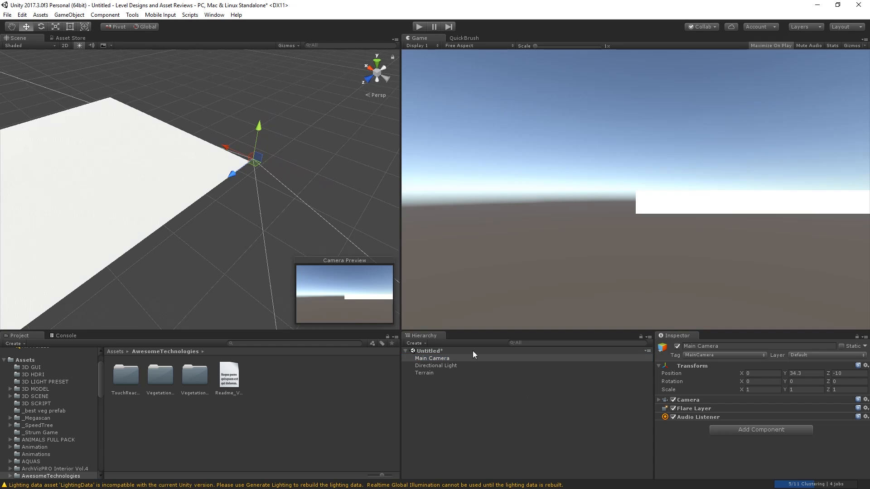
pyautogui.doubleClick(451, 359)
pyautogui.moveTo(256, 181); pyautogui.dragTo(767, 170, button='right')
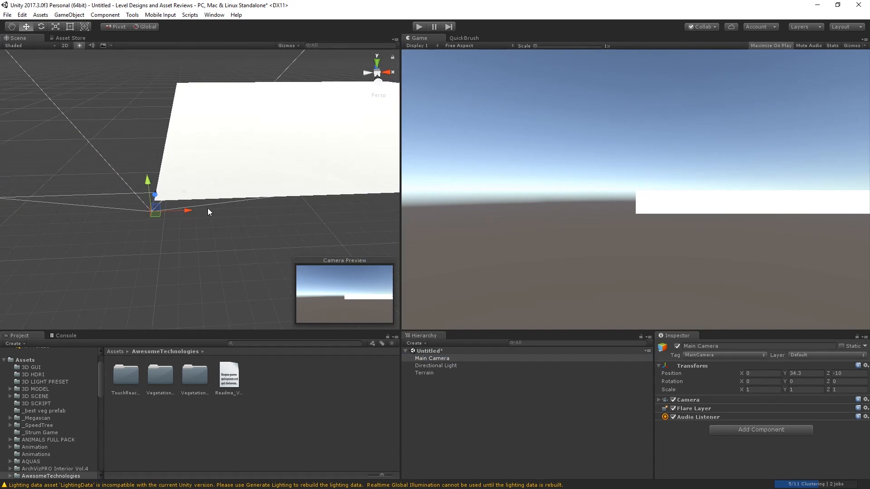
pyautogui.moveTo(207, 208); pyautogui.dragTo(471, 222)
pyautogui.moveTo(245, 216); pyautogui.dragTo(347, 177, button='right')
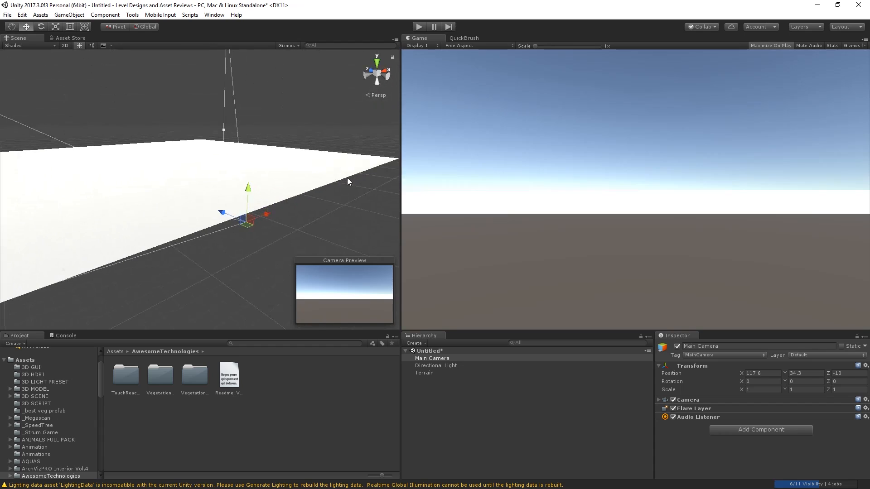
pyautogui.moveTo(264, 210); pyautogui.dragTo(132, 229)
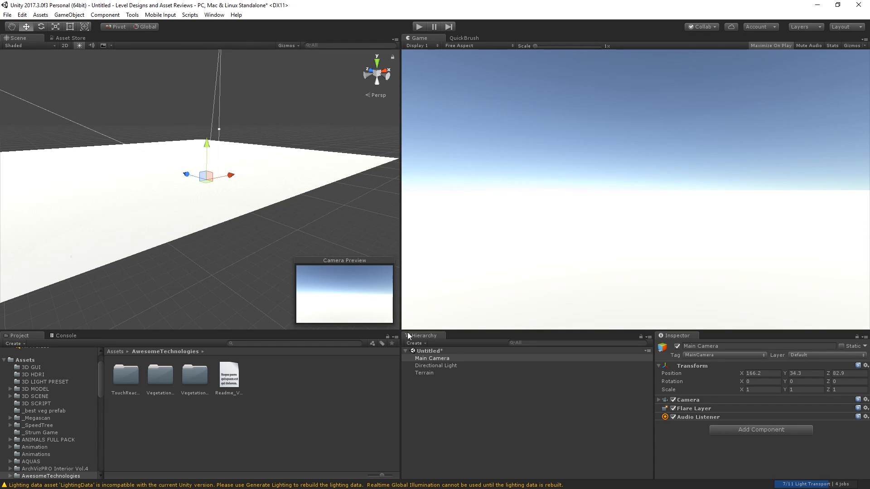
# Step: Move the Directional Light over the terrain to about X 206.6, Y 53.6, Z 214.6
pyautogui.doubleClick(435, 365)
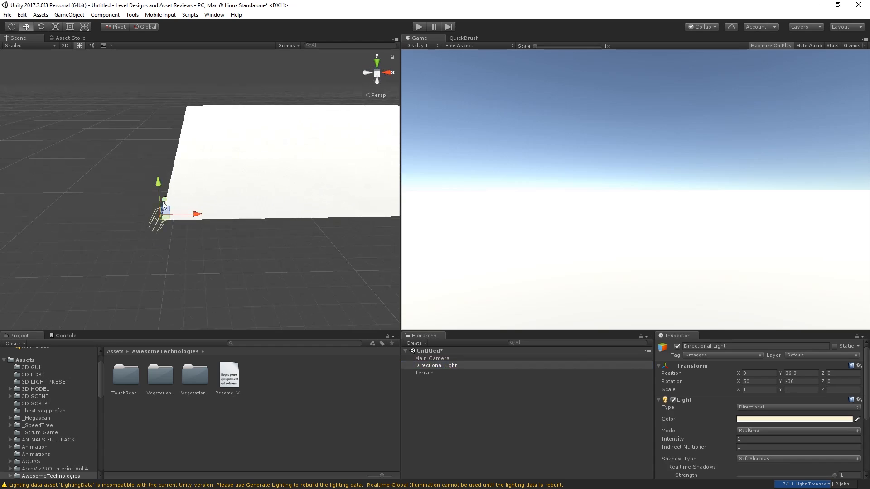
pyautogui.moveTo(197, 211); pyautogui.dragTo(654, 222)
pyautogui.moveTo(116, 211); pyautogui.dragTo(232, 199, button='right')
pyautogui.moveTo(253, 164); pyautogui.dragTo(31, 101)
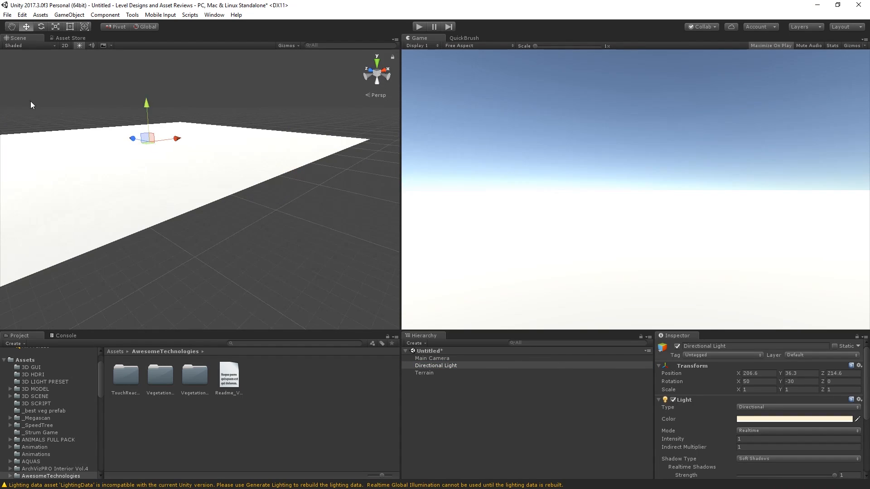
pyautogui.moveTo(147, 111); pyautogui.dragTo(171, 94)
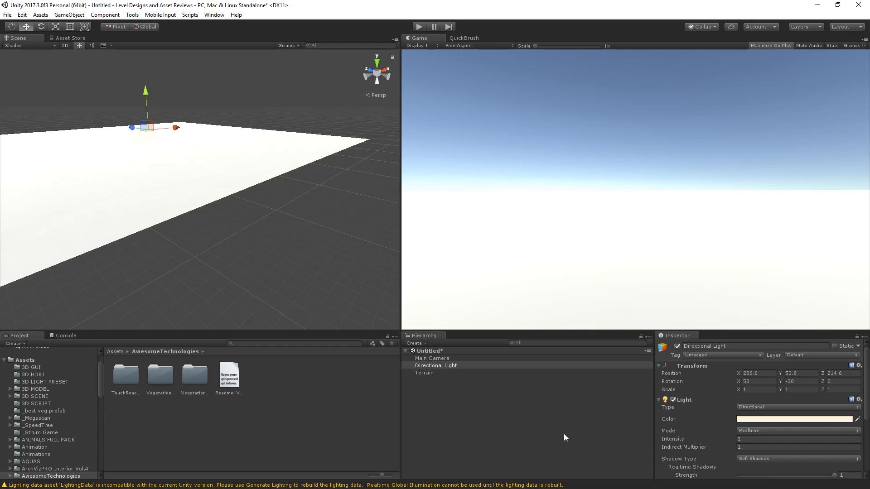
# Step: Delete the Directional Light from the scene
pyautogui.doubleClick(434, 358)
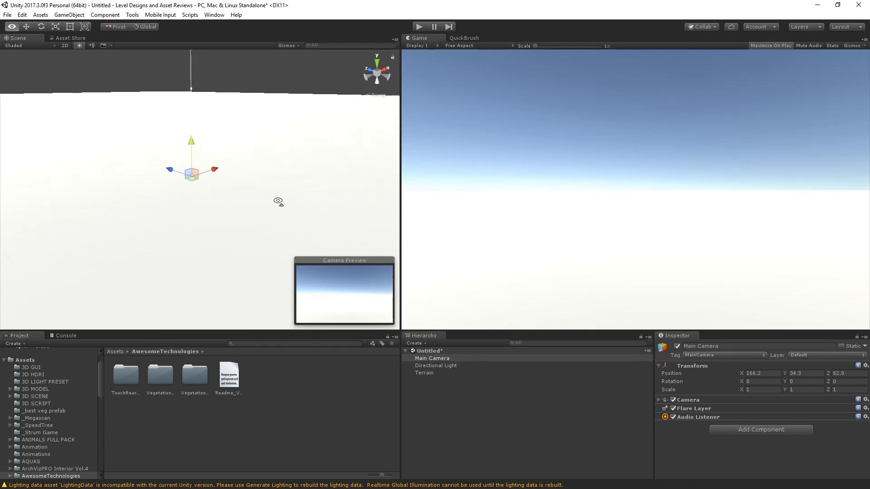
pyautogui.press('w')
pyautogui.moveTo(278, 201); pyautogui.dragTo(246, 182, button='right')
pyautogui.press('d')
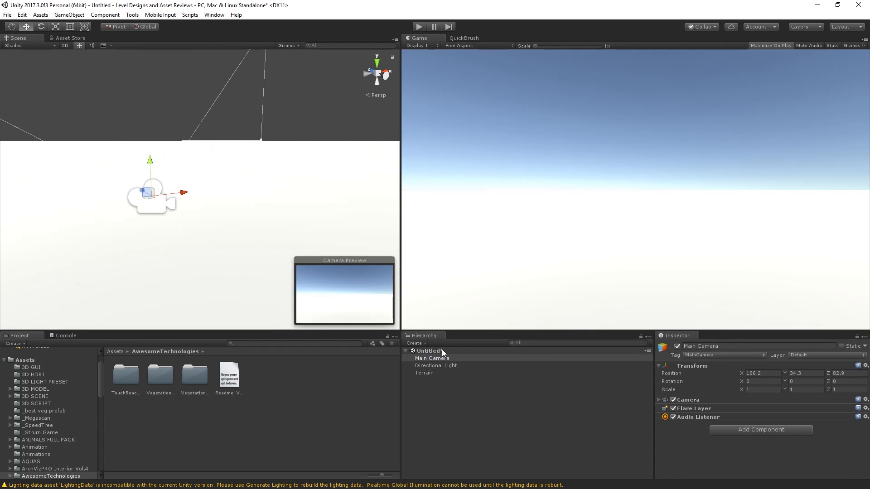
pyautogui.click(414, 365)
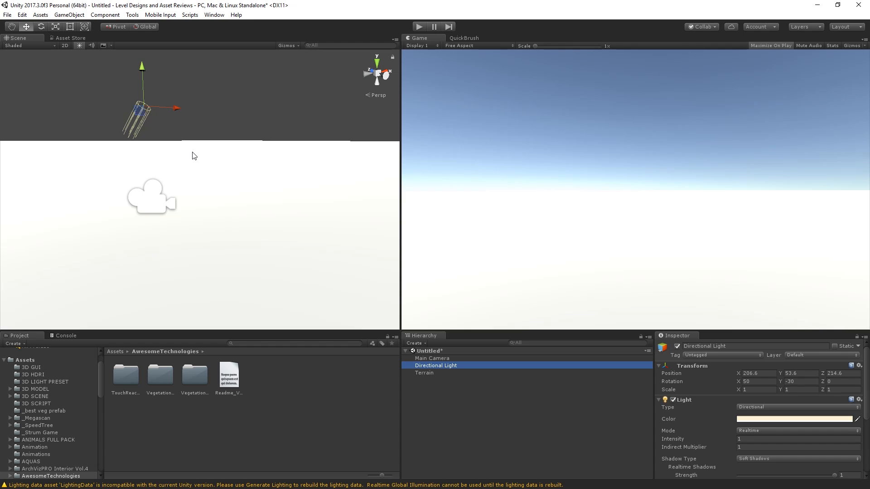
pyautogui.click(482, 384)
pyautogui.click(488, 365)
pyautogui.press('Delete')
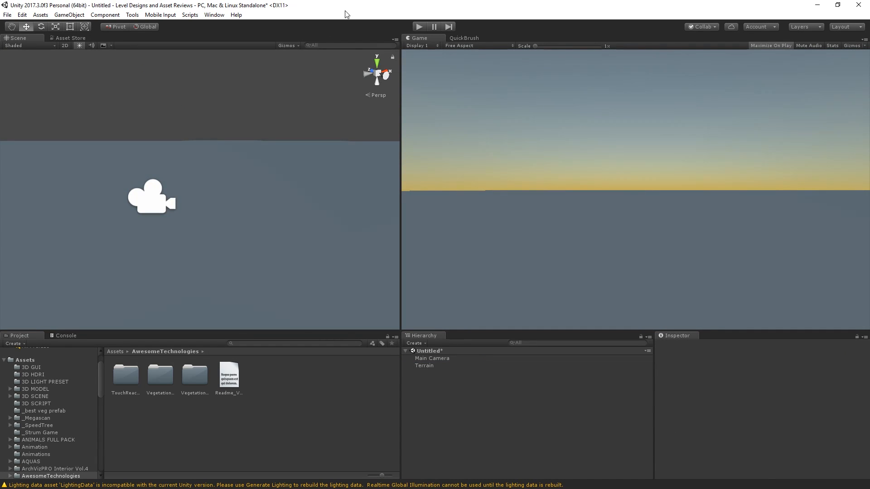
# Step: Open the scene lighting settings and set the Skybox Material to None
pyautogui.click(214, 14)
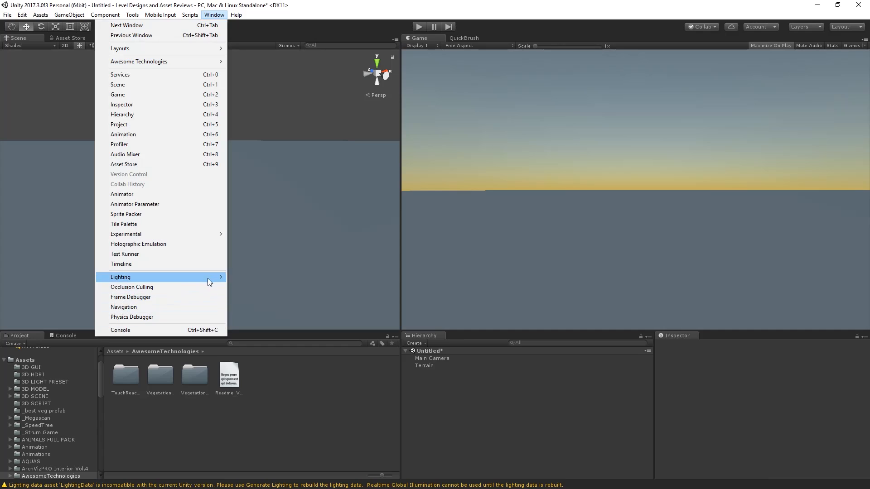
pyautogui.moveTo(208, 278)
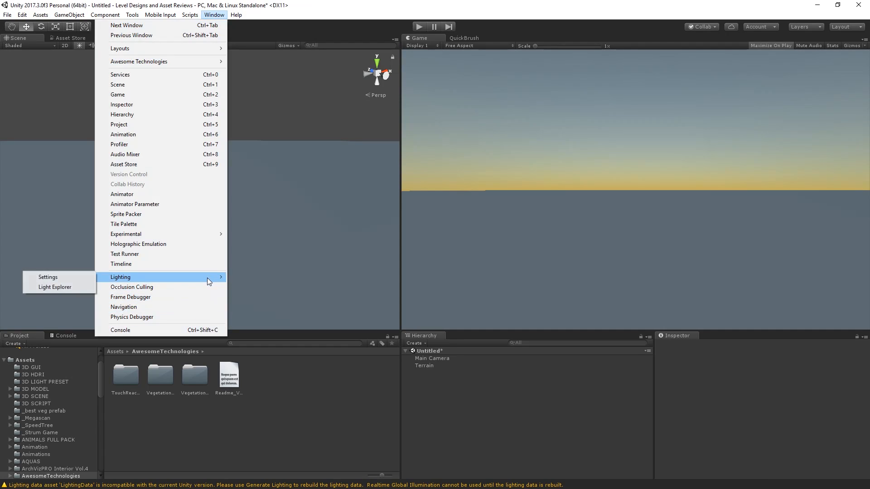
pyautogui.click(26, 277)
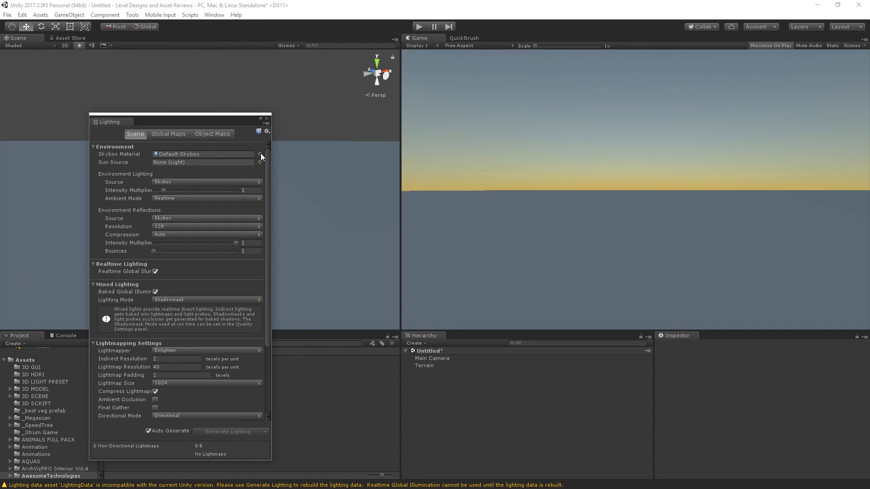
pyautogui.click(260, 154)
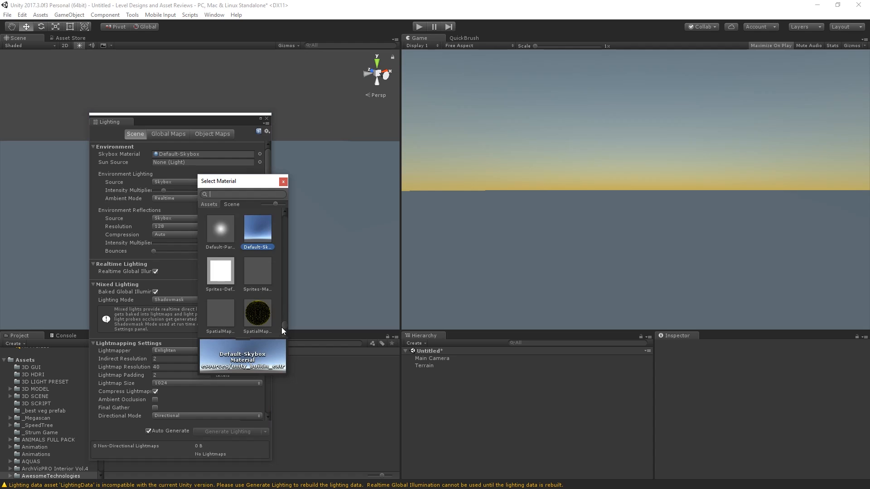
pyautogui.moveTo(285, 323); pyautogui.dragTo(278, 200)
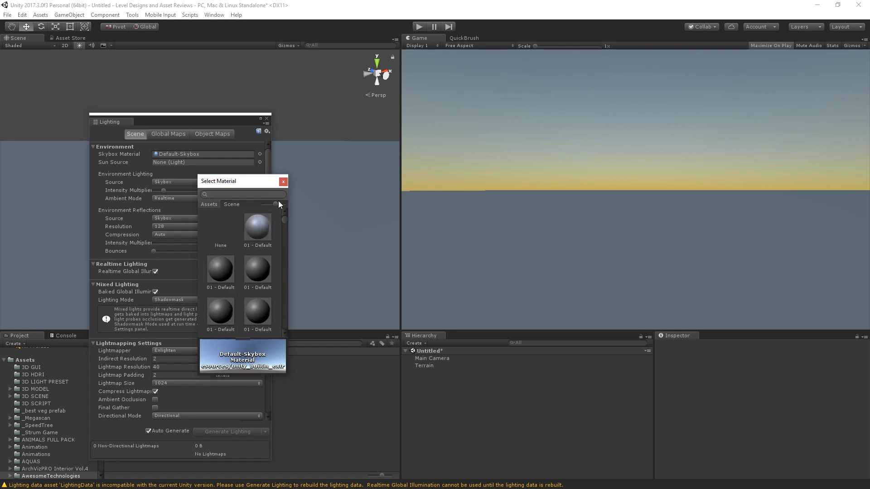
pyautogui.click(221, 228)
pyautogui.click(239, 130)
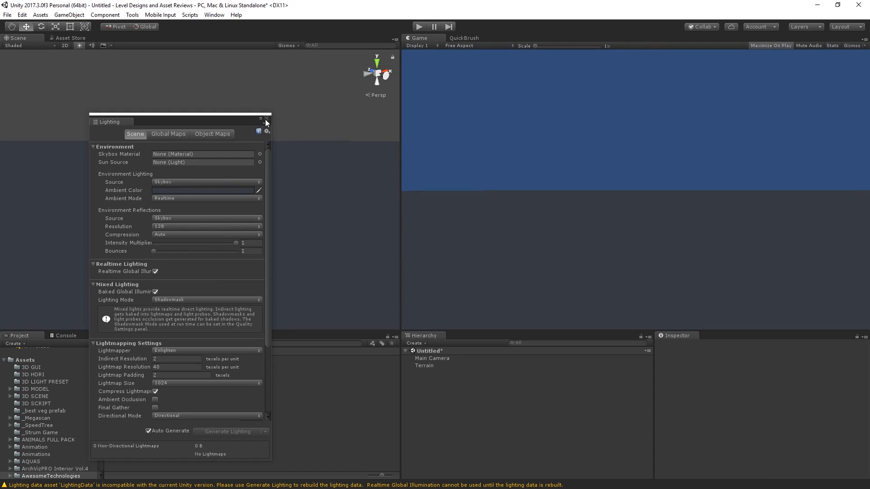
# Step: Disable Baked Global Illumination under Mixed Lighting and close the lighting settings
pyautogui.scroll(-3, 169, 270)
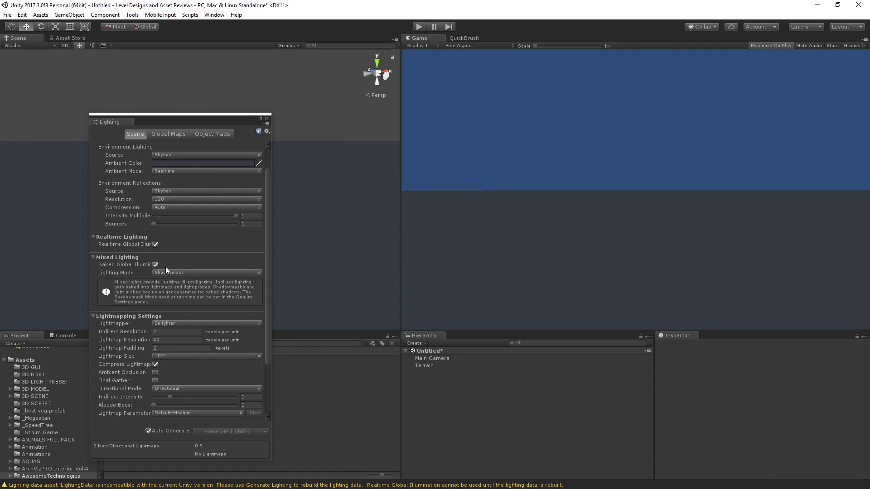
pyautogui.click(155, 265)
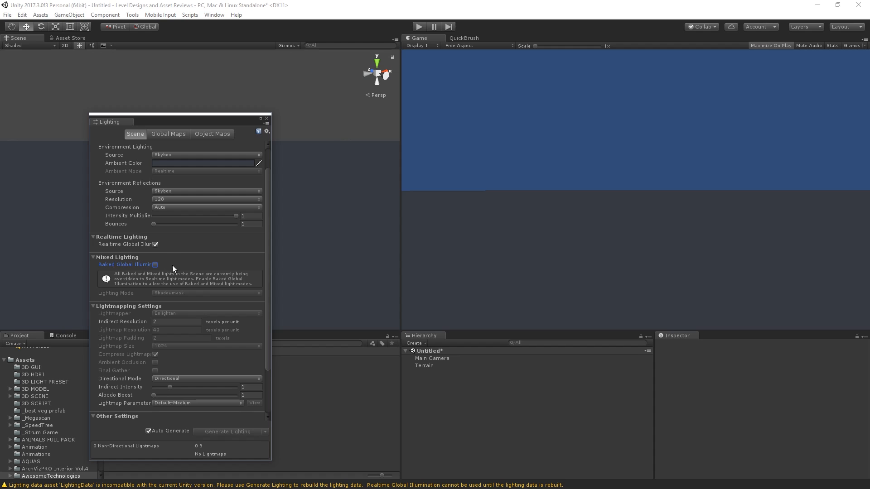
pyautogui.click(266, 118)
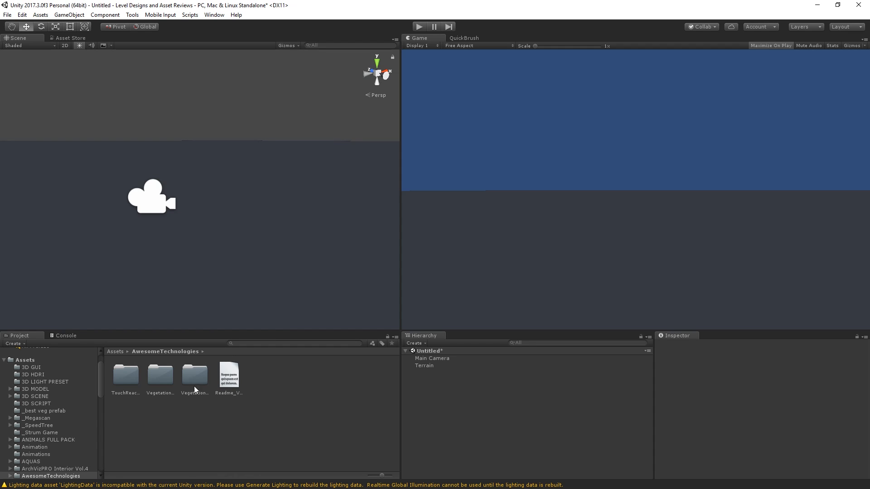
pyautogui.moveTo(284, 210); pyautogui.dragTo(260, 227, button='right')
pyautogui.press('w')
pyautogui.press('s')
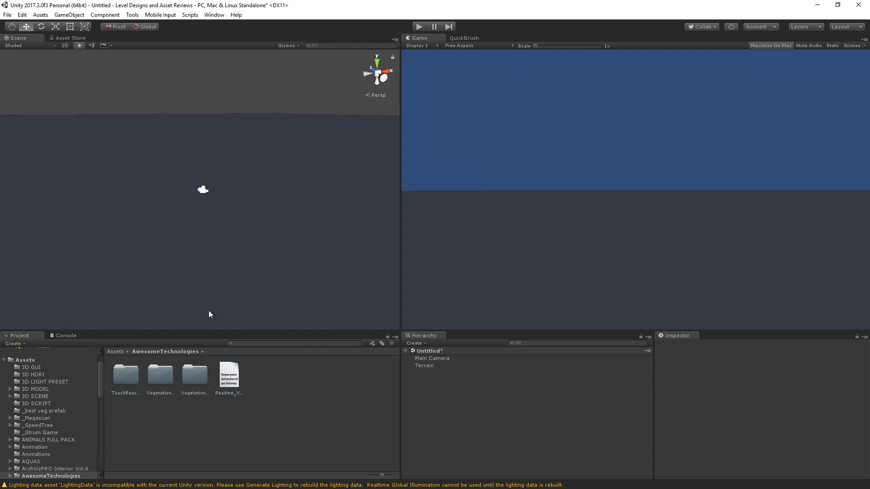
pyautogui.scroll(-15, 29, 395)
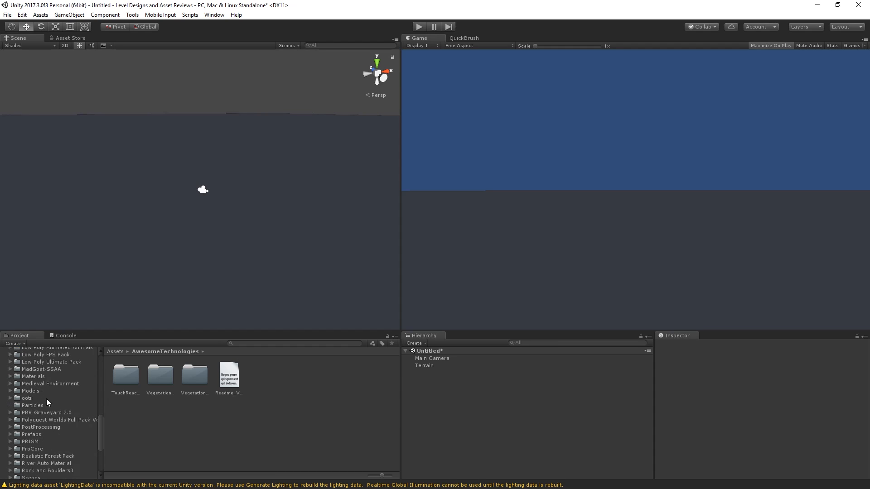
pyautogui.scroll(5, 46, 399)
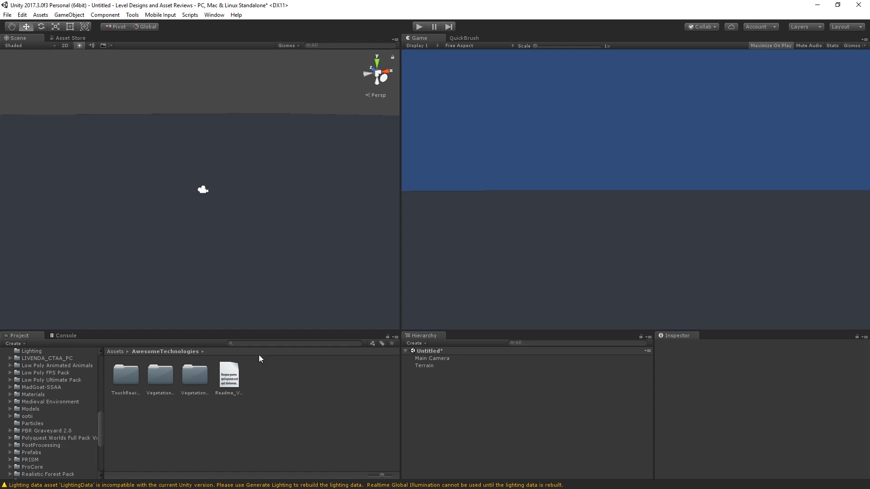
# Step: Select the Terrain, activate its Paint Texture tool and start adding a new terrain texture
pyautogui.click(269, 223)
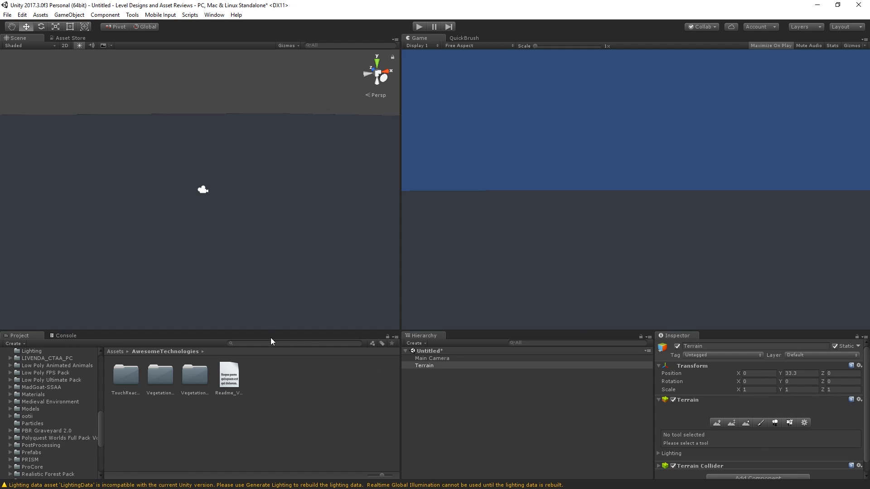
pyautogui.click(767, 425)
pyautogui.scroll(-5, 775, 431)
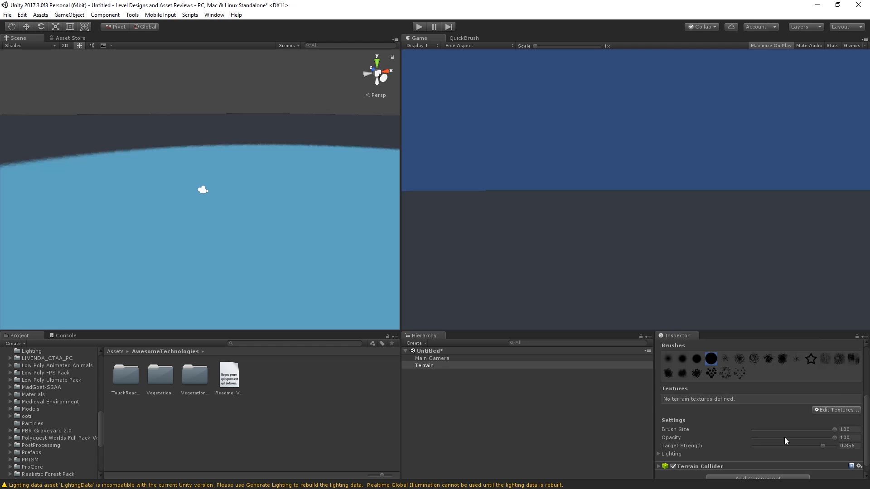
pyautogui.click(833, 411)
pyautogui.click(827, 414)
# Step: Search the project assets for "ground" and assign Ground5 as the new terrain texture's albedo and its matching map as the normal
pyautogui.click(276, 343)
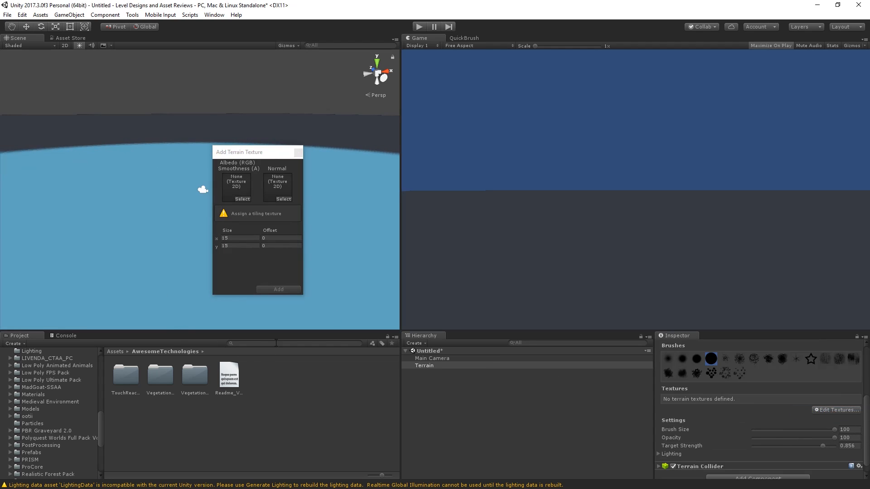
pyautogui.write('ground')
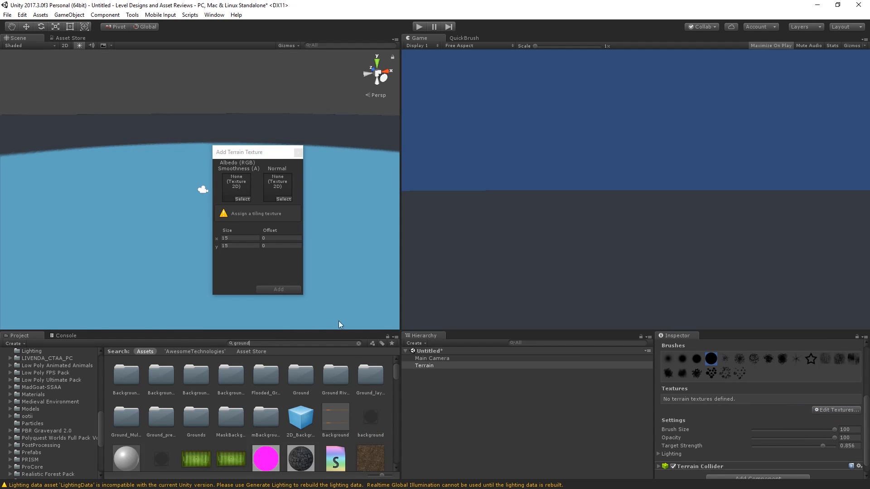
pyautogui.scroll(-5, 372, 433)
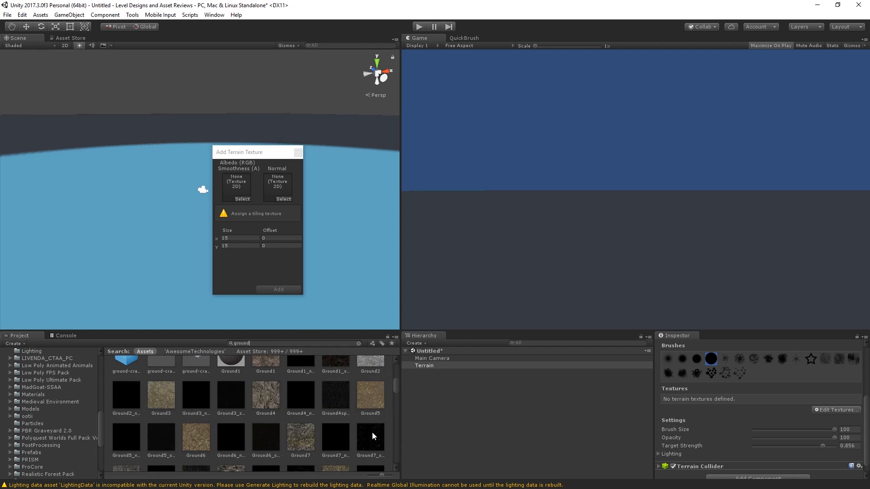
pyautogui.scroll(-1, 373, 436)
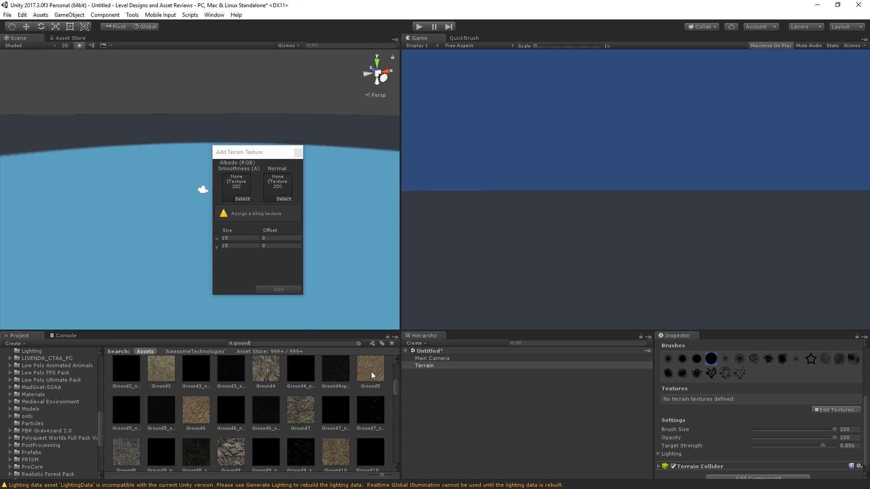
pyautogui.moveTo(371, 372); pyautogui.dragTo(227, 187)
pyautogui.moveTo(124, 418); pyautogui.dragTo(281, 169)
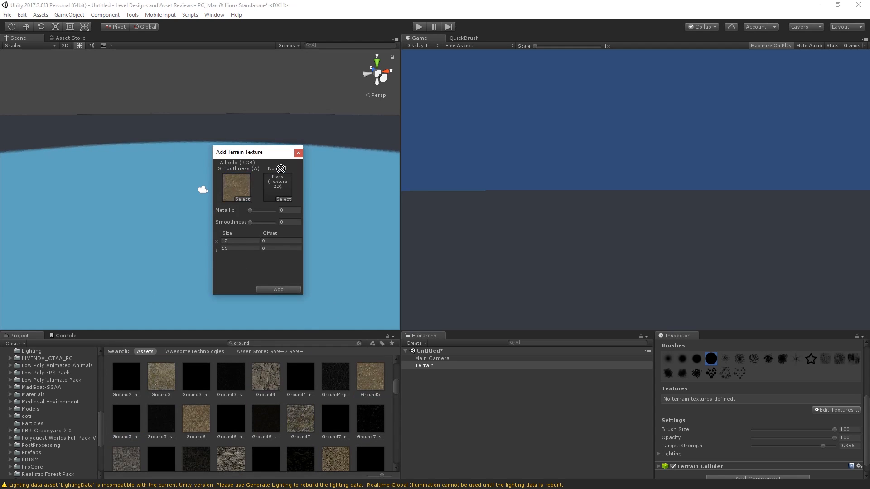
# Step: Set the terrain texture's tiling size to 5 by 5 and add it to the terrain
pyautogui.click(244, 240)
pyautogui.write('5')
pyautogui.press('Tab')
pyautogui.write('5')
pyautogui.press('Tab')
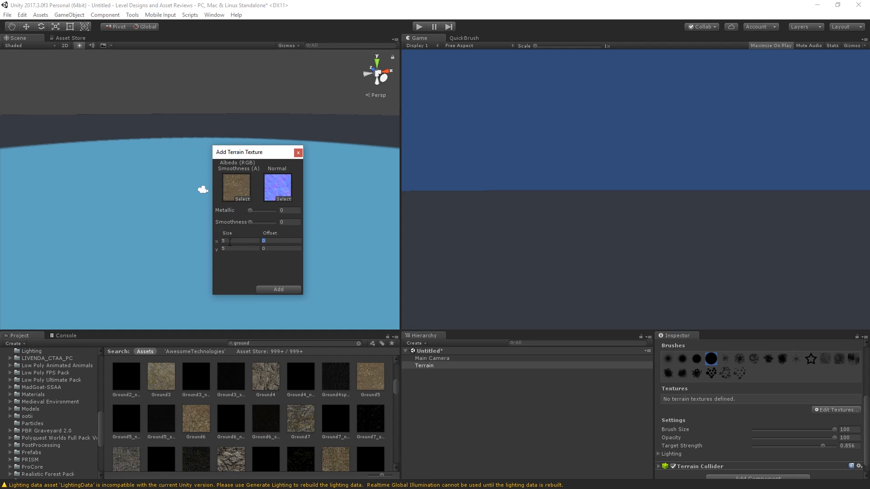
pyautogui.click(229, 247)
pyautogui.press('Tab')
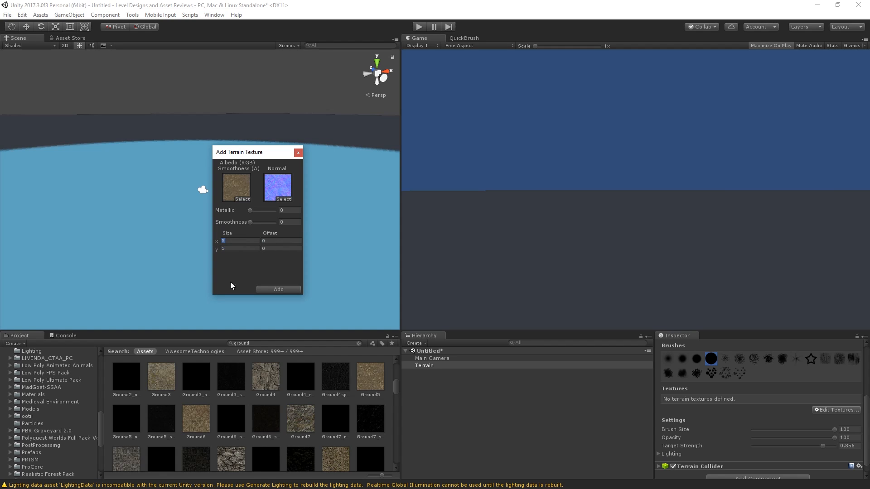
pyautogui.click(263, 290)
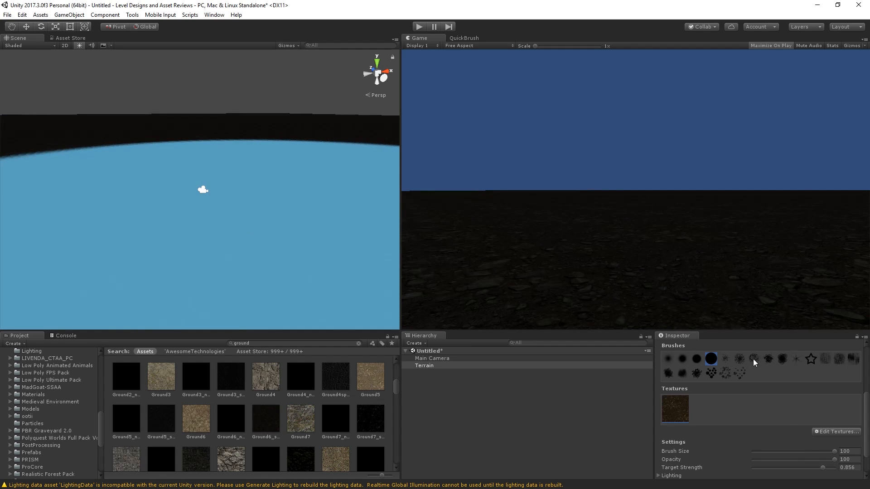
# Step: Raise the Main Camera above the terrain to a Y position of about 35.1
pyautogui.click(498, 360)
pyautogui.moveTo(188, 196); pyautogui.dragTo(164, 199, button='right')
pyautogui.press('w')
pyautogui.press('s')
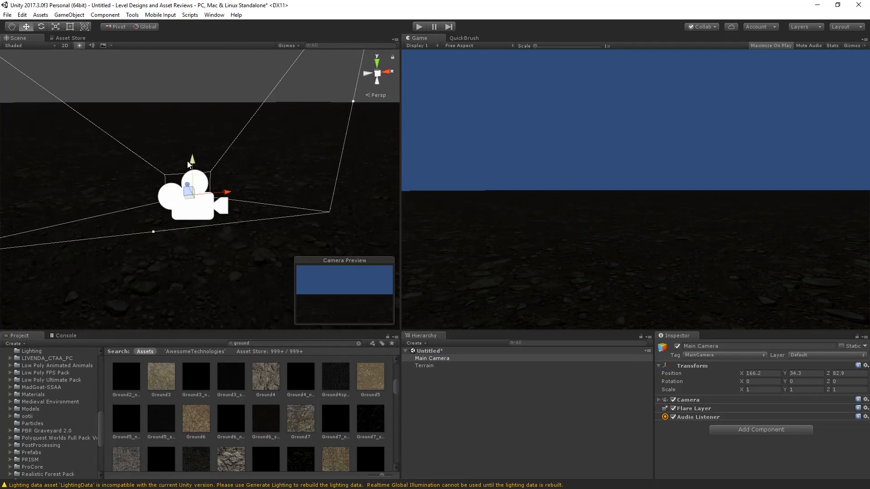
pyautogui.moveTo(187, 162); pyautogui.dragTo(262, 119)
pyautogui.moveTo(262, 119); pyautogui.dragTo(253, 160, button='right')
pyautogui.press('s')
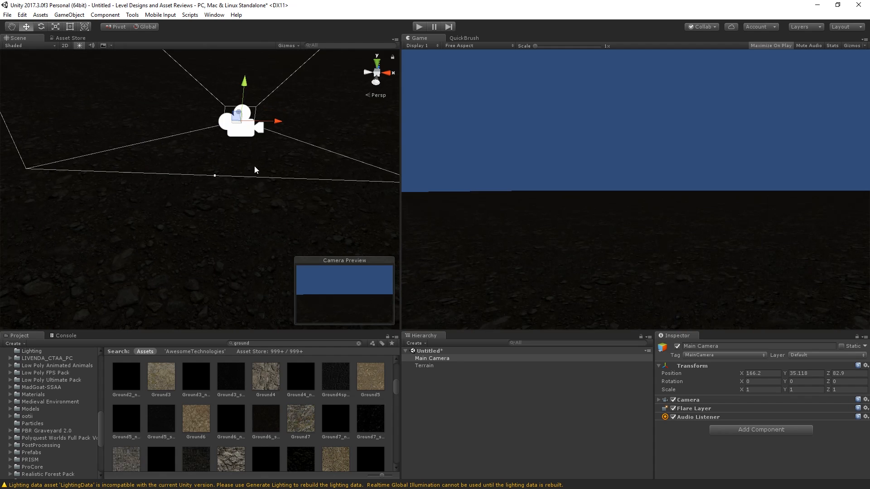
# Step: Edit the existing ground texture on the Terrain, setting its tiling size to 3 by 3, and apply the change
pyautogui.click(184, 180)
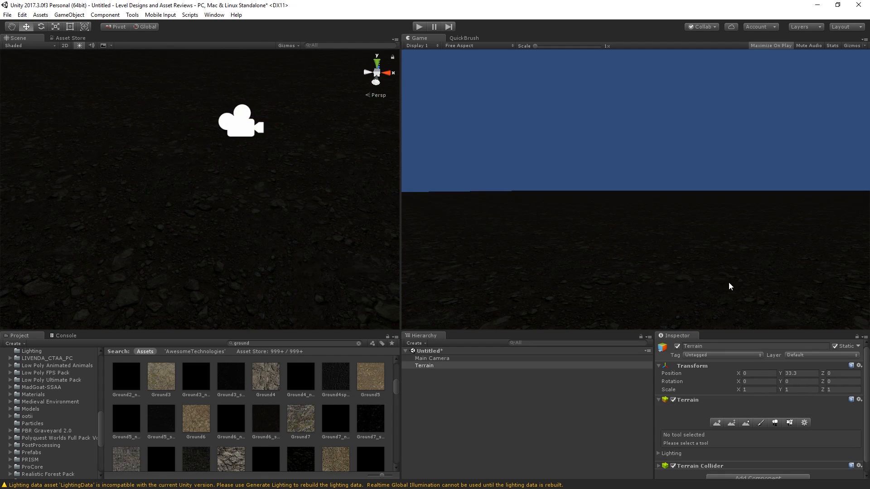
pyautogui.click(764, 429)
pyautogui.scroll(-5, 810, 428)
pyautogui.click(837, 404)
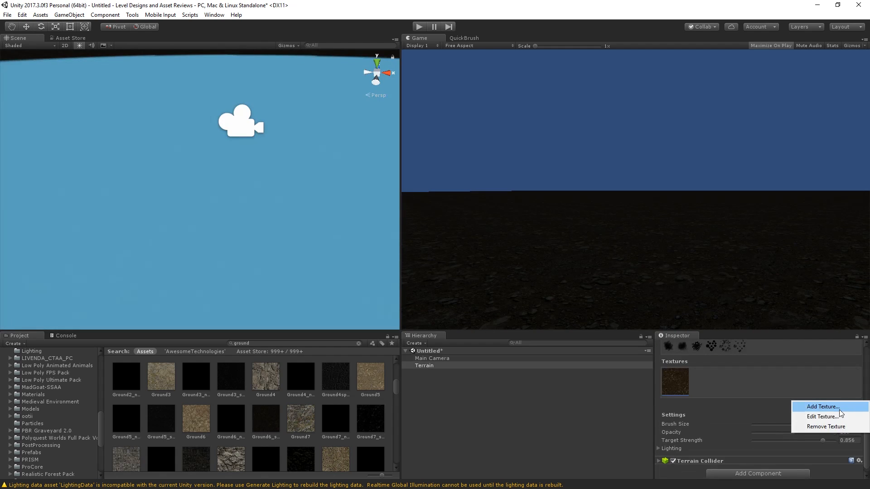
pyautogui.click(841, 416)
pyautogui.click(231, 249)
pyautogui.write('3')
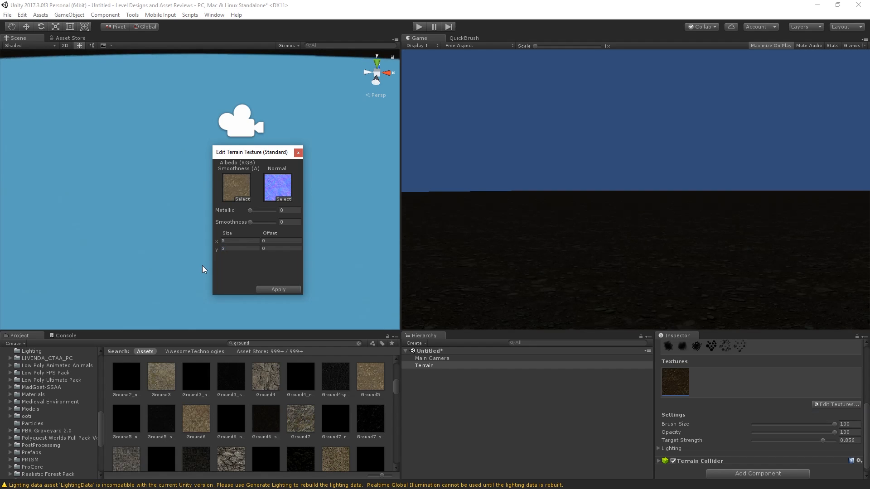
pyautogui.click(228, 239)
pyautogui.write('3')
pyautogui.click(278, 289)
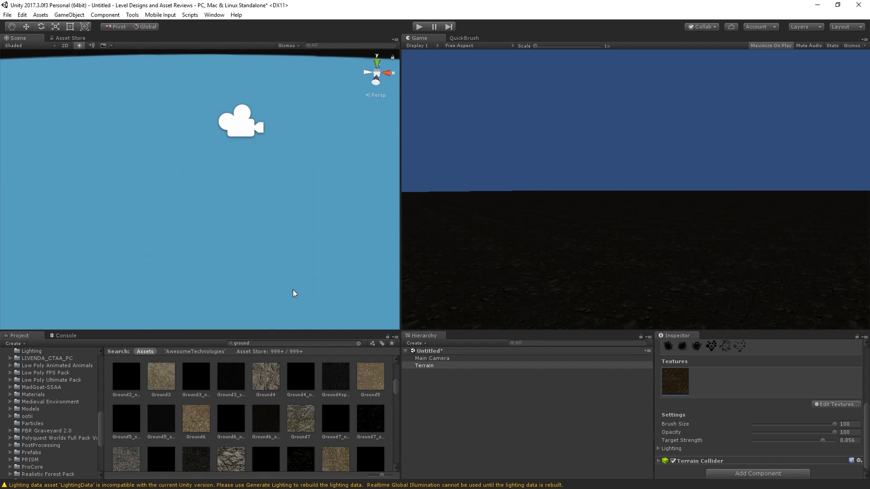
# Step: Search the project assets for "SKY DOME" and place the Sky Dome prefab in the scene
pyautogui.click(346, 343)
pyautogui.write('Y DOME')
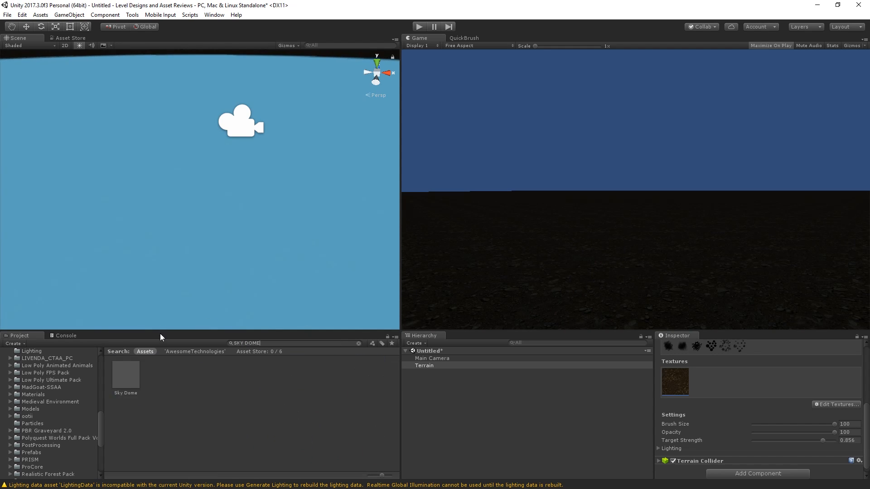
pyautogui.moveTo(133, 374); pyautogui.dragTo(281, 118)
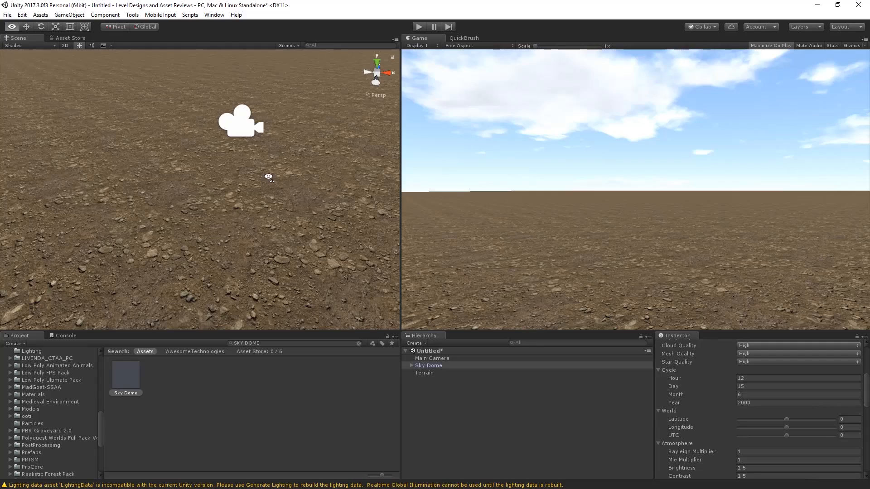
# Step: Set the Sky Dome's Cycle Hour to 10.34
pyautogui.keyDown('alt'); pyautogui.moveTo(270, 152); pyautogui.dragTo(204, 201); pyautogui.keyUp('alt')
pyautogui.click(203, 201)
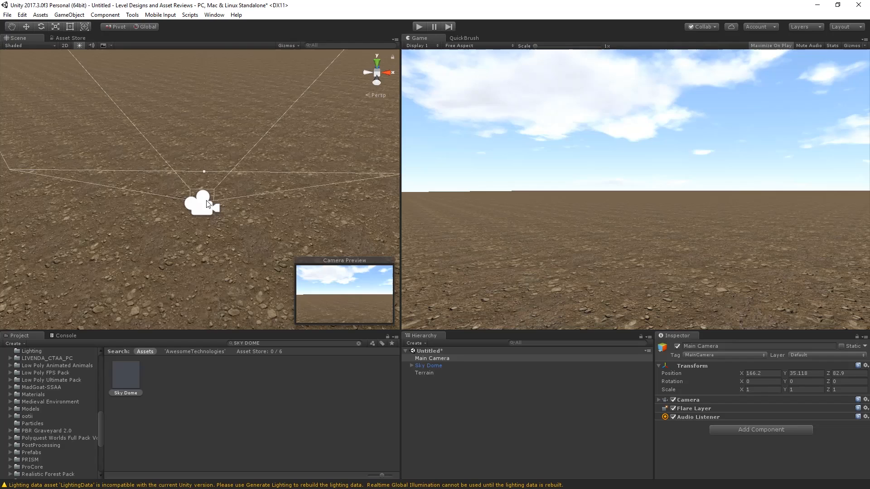
pyautogui.click(216, 162)
pyautogui.keyDown('alt'); pyautogui.moveTo(304, 167); pyautogui.dragTo(314, 124); pyautogui.keyUp('alt')
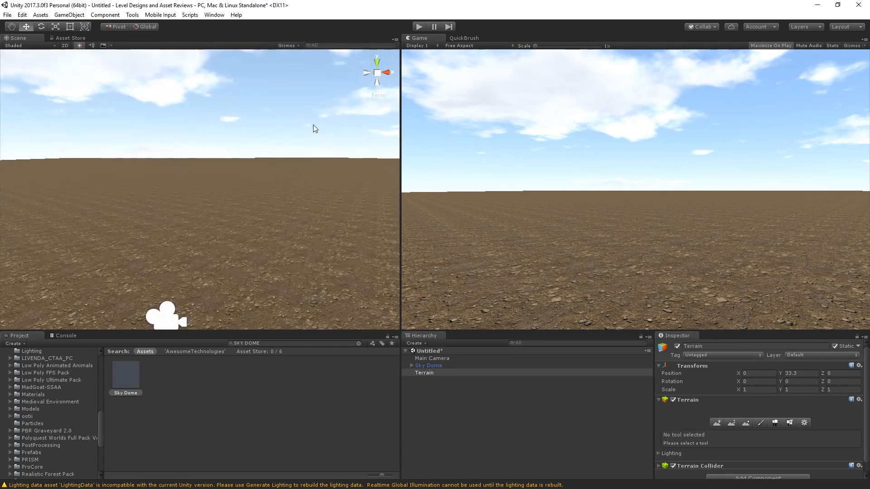
pyautogui.scroll(-3, 739, 426)
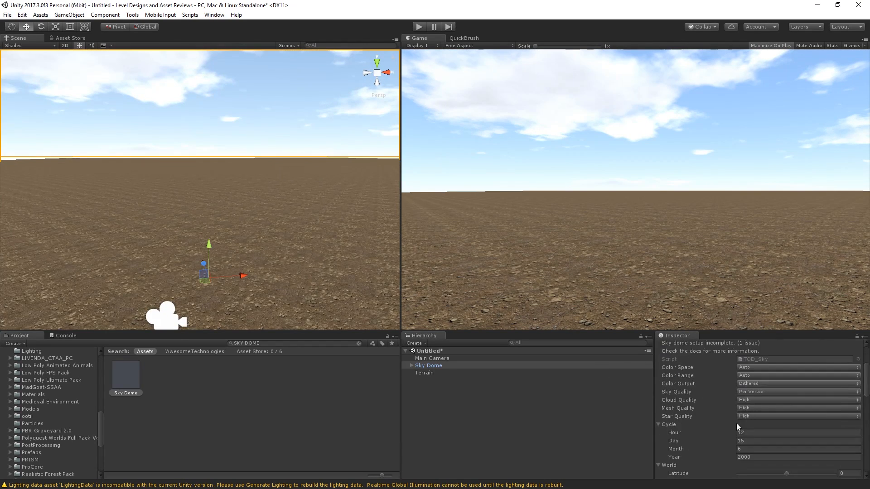
pyautogui.scroll(-3, 702, 401)
pyautogui.scroll(-3, 703, 390)
pyautogui.scroll(5, 702, 389)
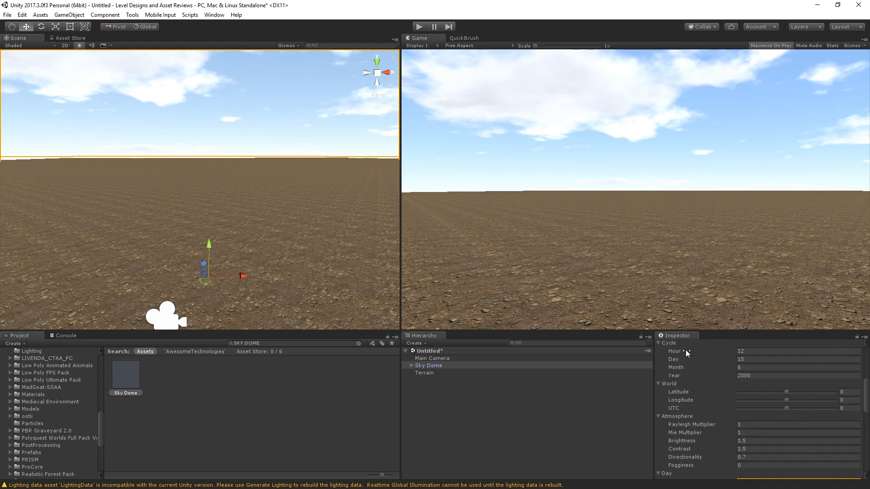
pyautogui.moveTo(685, 352); pyautogui.dragTo(656, 403)
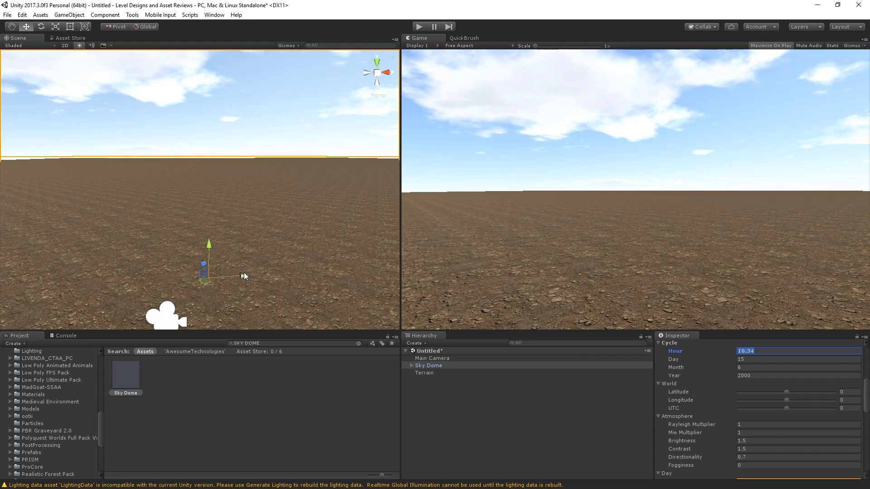
# Step: Rotate the Sky Dome about its vertical axis to a Y rotation of about -189.8 degrees
pyautogui.press('e')
pyautogui.moveTo(209, 299); pyautogui.dragTo(461, 392)
pyautogui.keyDown('alt'); pyautogui.moveTo(162, 210); pyautogui.dragTo(126, 248); pyautogui.keyUp('alt')
pyautogui.press('e')
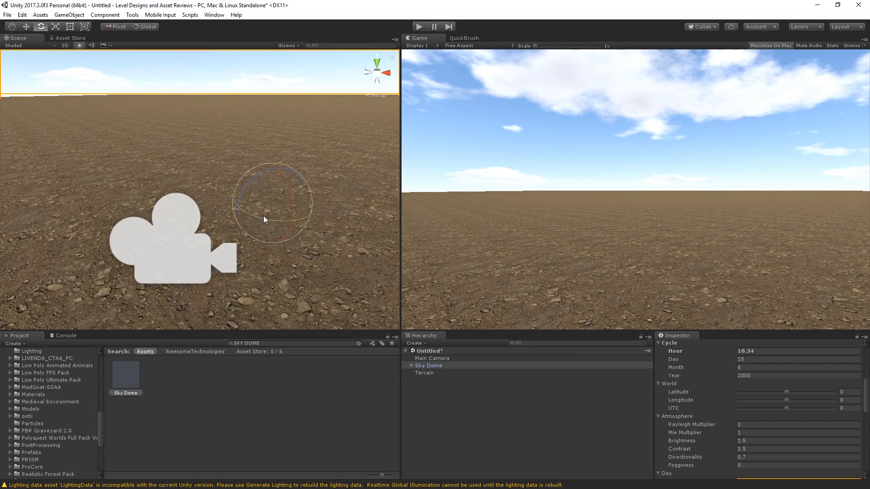
pyautogui.moveTo(262, 217); pyautogui.dragTo(252, 220)
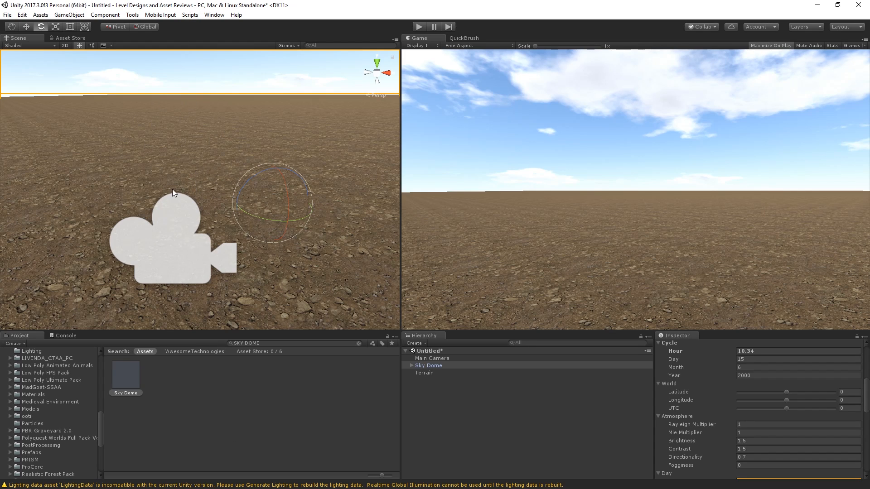
pyautogui.click(211, 162)
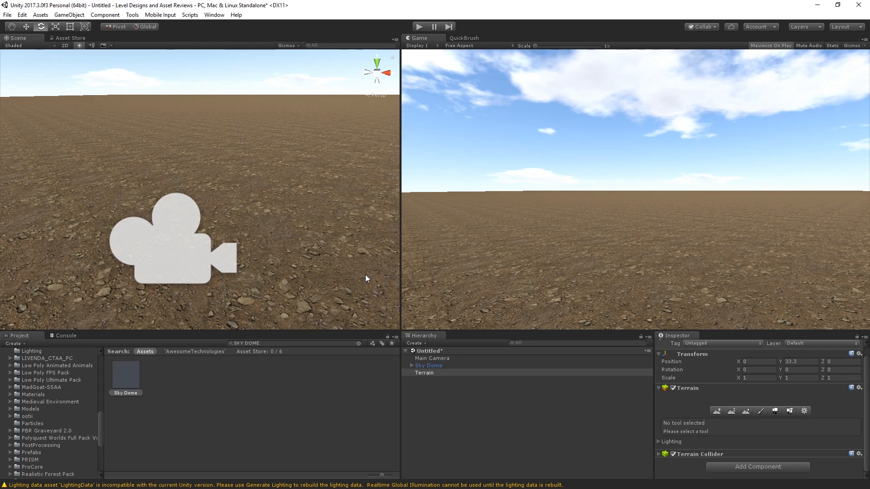
# Step: Set the Sky Dome's atmosphere Rayleigh Multiplier to 1.7
pyautogui.moveTo(247, 184); pyautogui.dragTo(265, 111, button='right')
pyautogui.click(291, 164)
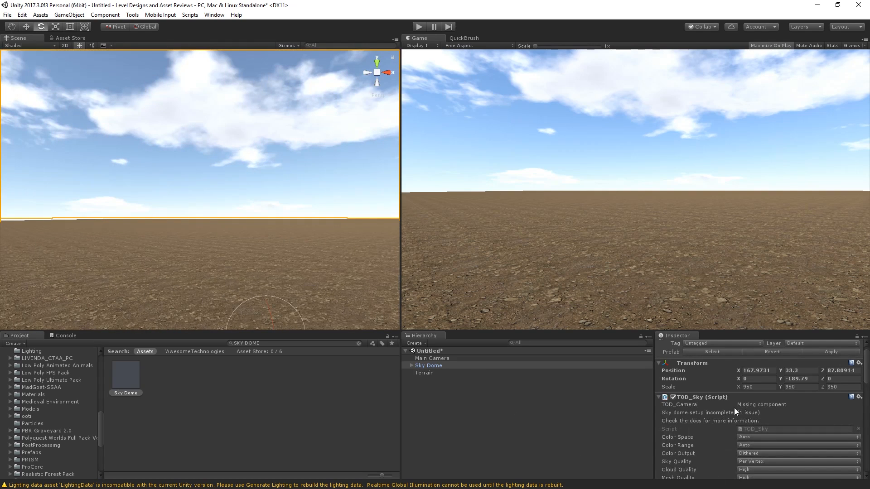
pyautogui.scroll(-5, 731, 394)
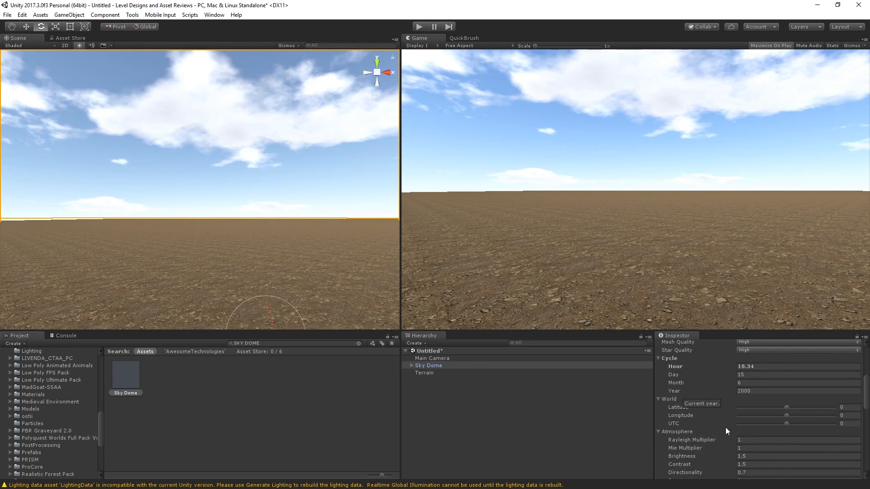
pyautogui.moveTo(699, 442)
pyautogui.mouseDown()
pyautogui.moveTo(687, 444)
pyautogui.moveTo(697, 448)
pyautogui.mouseUp()
# Step: Set the opacity of the Sky Dome's clouds to 0.8
pyautogui.scroll(-10, 698, 448)
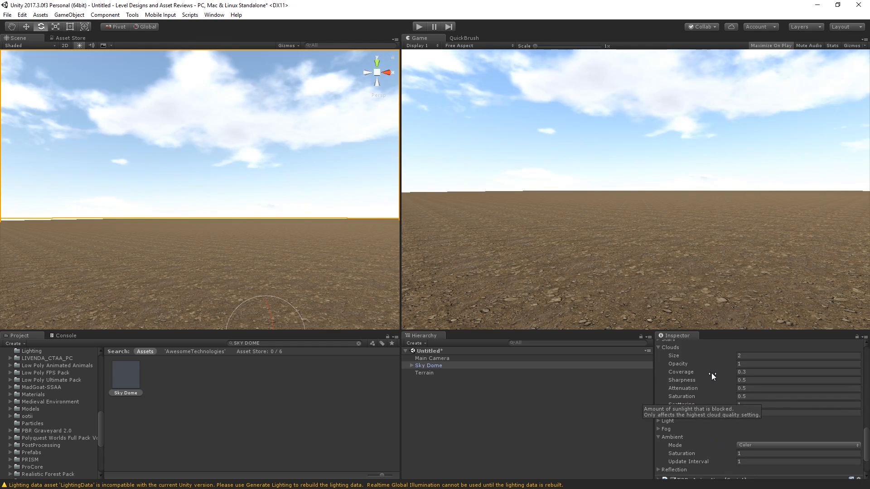
pyautogui.moveTo(697, 365)
pyautogui.mouseDown()
pyautogui.moveTo(684, 363)
pyautogui.moveTo(692, 373)
pyautogui.mouseUp()
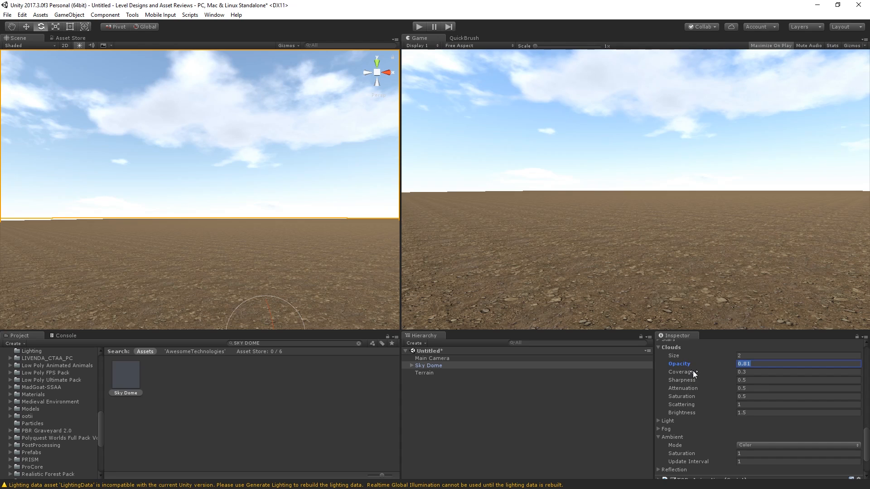
pyautogui.write('1')
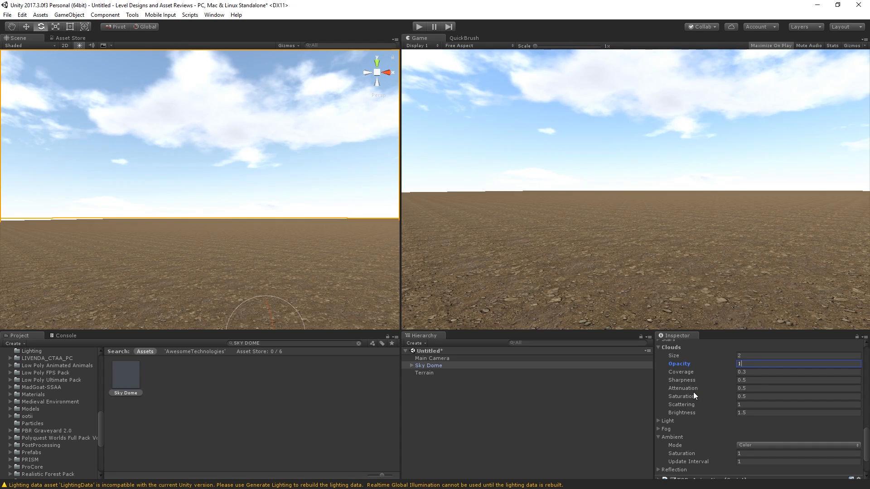
pyautogui.press('BackSpace')
pyautogui.write('0.8')
pyautogui.press('Return')
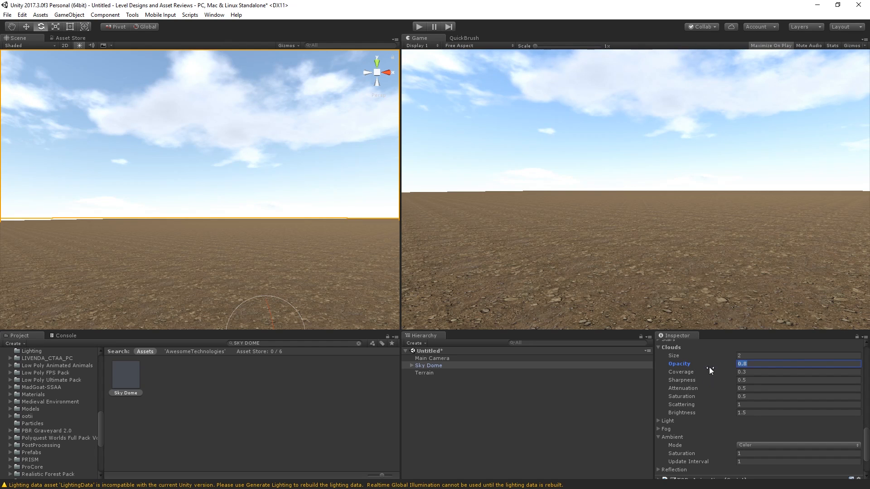
# Step: Set the clouds' Size to 4.1, Coverage to 0.42, Sharpness to 0.33, Attenuation to 0.46 and Brightness to 1.27
pyautogui.moveTo(681, 355); pyautogui.dragTo(691, 392)
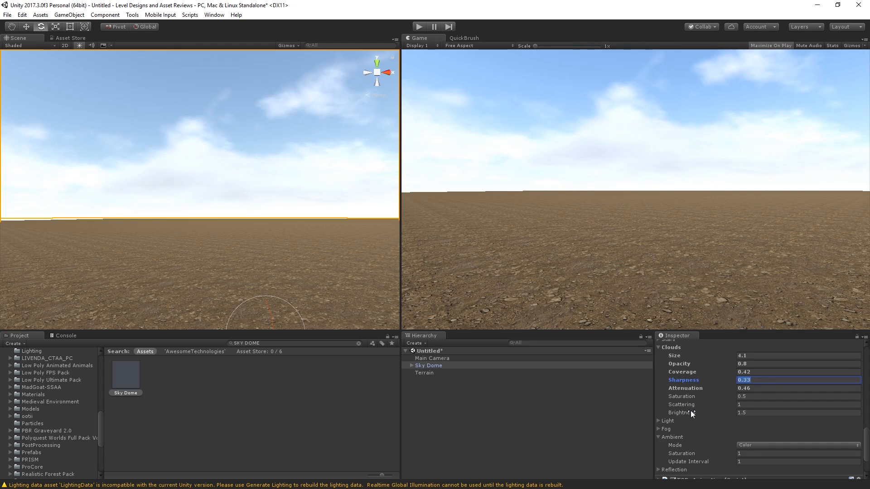
pyautogui.moveTo(691, 410); pyautogui.dragTo(686, 412)
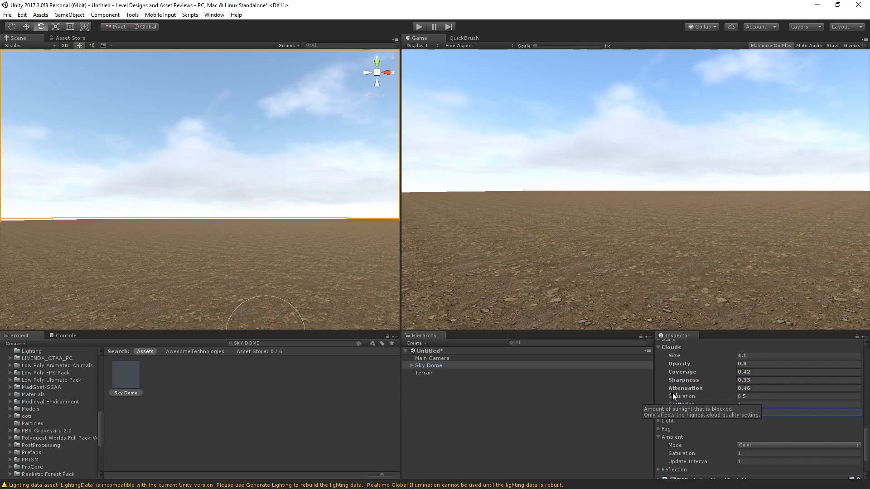
pyautogui.click(631, 300)
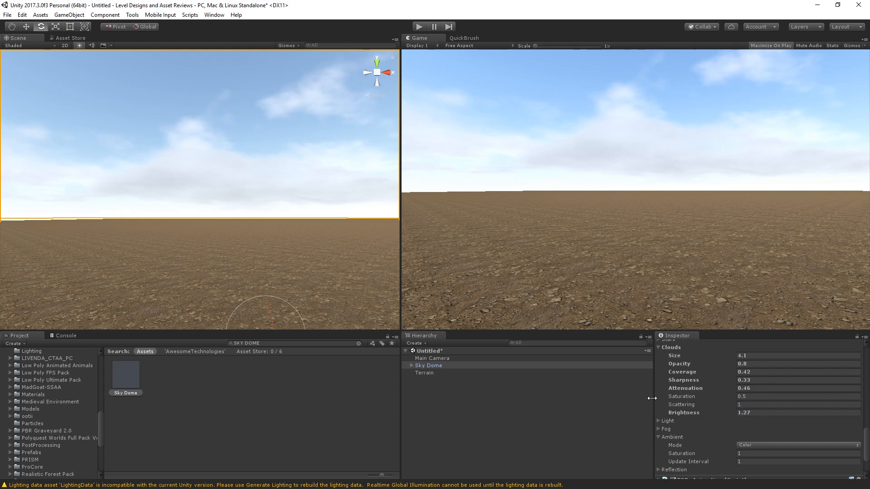
# Step: Set the Sky Dome's atmosphere Mie Multiplier to 7.79
pyautogui.scroll(5, 768, 407)
pyautogui.scroll(3, 702, 380)
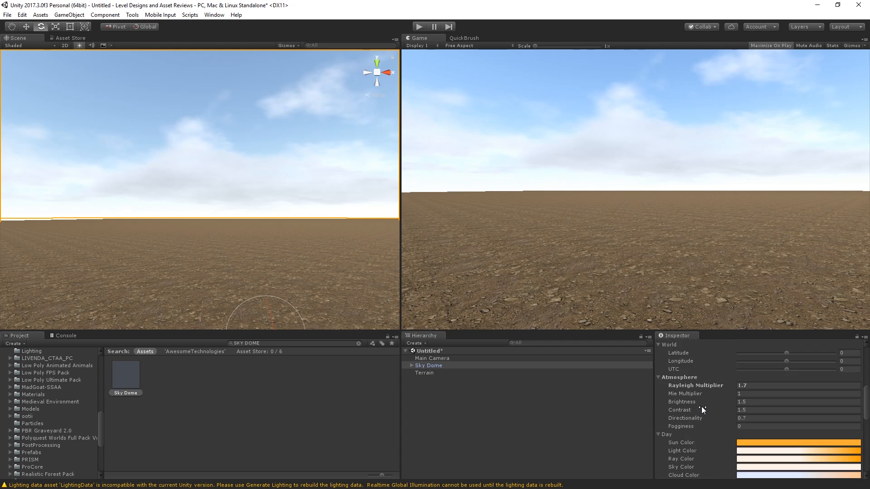
pyautogui.moveTo(706, 392); pyautogui.dragTo(722, 411)
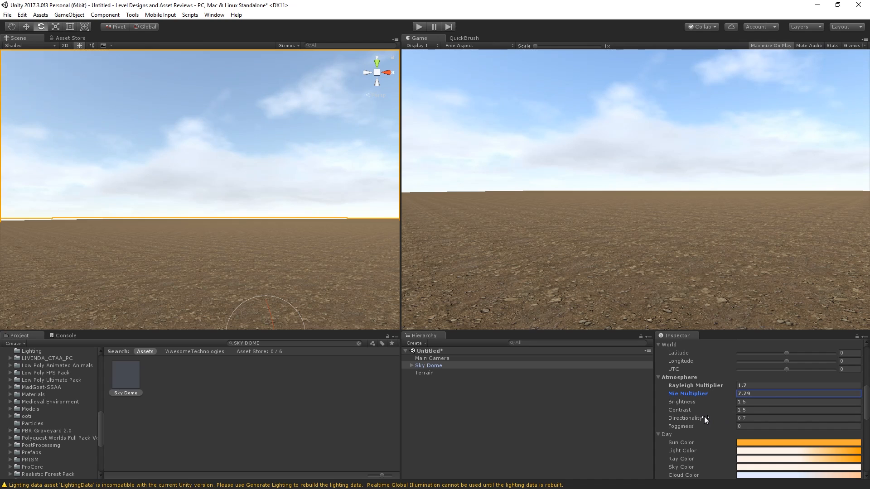
# Step: Set the Sky Dome's time of day to Hour 10
pyautogui.scroll(-3, 725, 399)
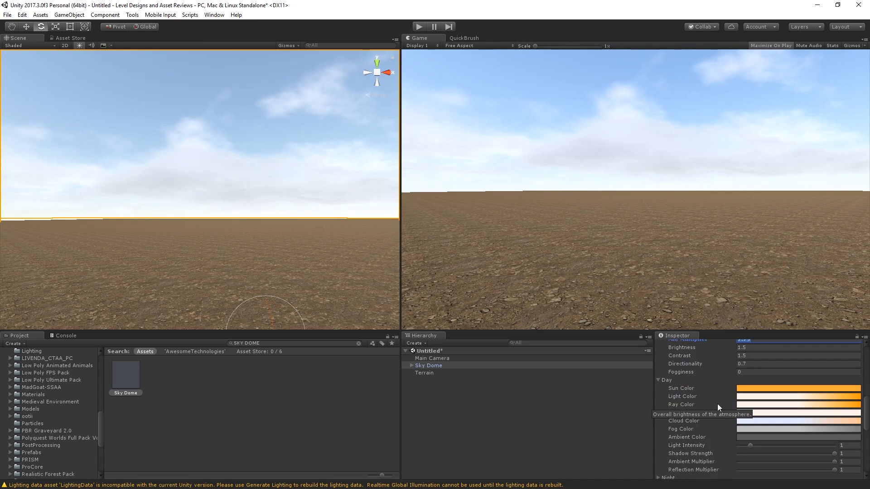
pyautogui.scroll(-3, 711, 407)
pyautogui.scroll(3, 707, 434)
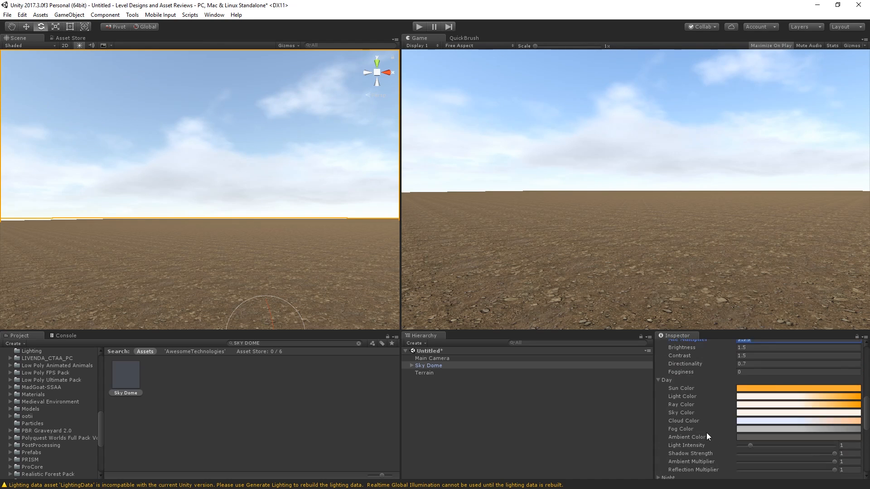
pyautogui.scroll(6, 704, 426)
pyautogui.moveTo(691, 362); pyautogui.dragTo(675, 398)
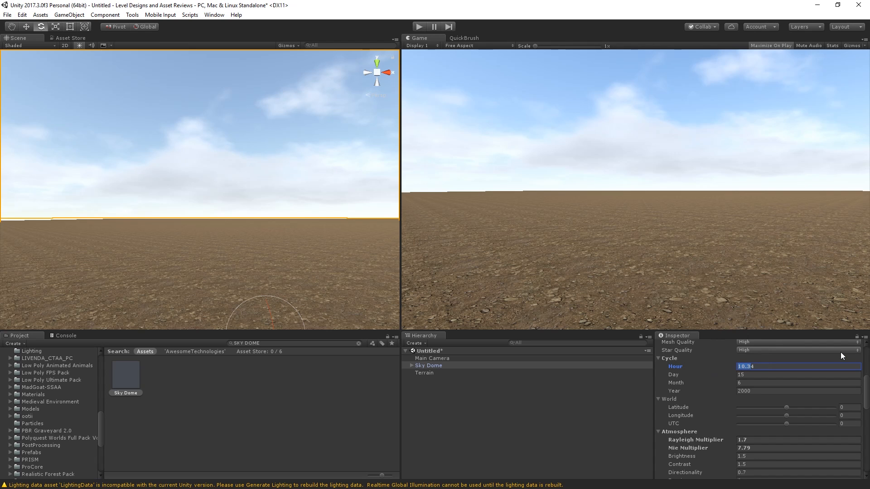
pyautogui.write('10')
pyautogui.press('Return')
pyautogui.scroll(-3, 698, 380)
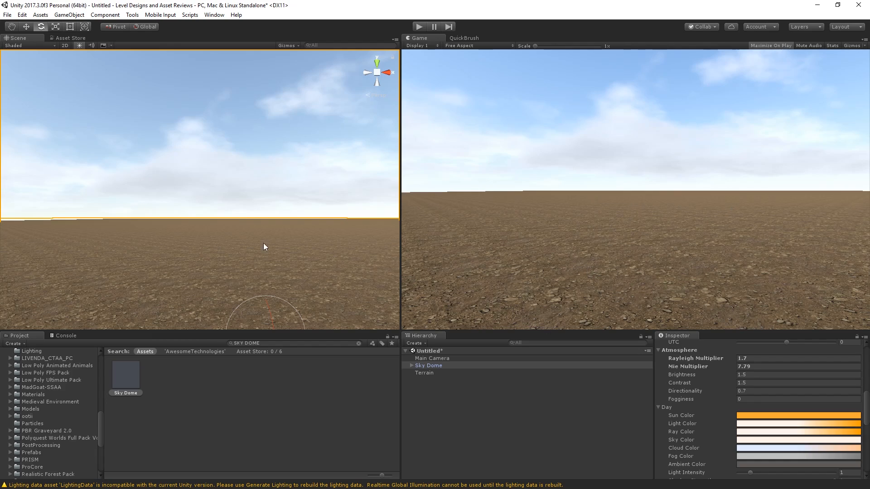
# Step: Examine the terrain's Paint Details brushes and settings
pyautogui.moveTo(263, 243); pyautogui.dragTo(175, 197, button='right')
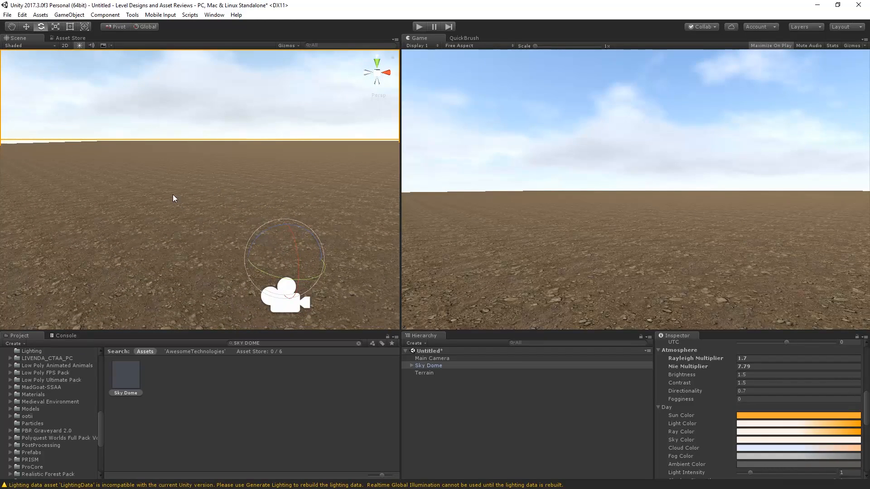
pyautogui.click(292, 343)
pyautogui.click(220, 230)
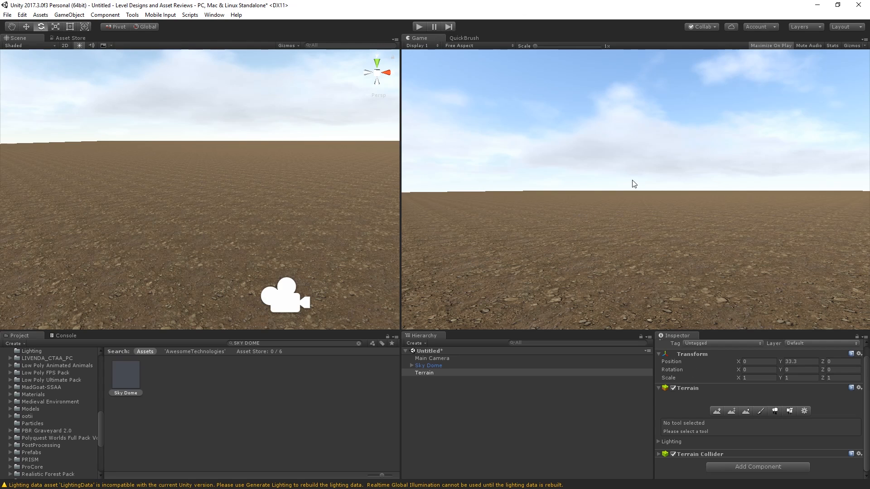
pyautogui.click(789, 411)
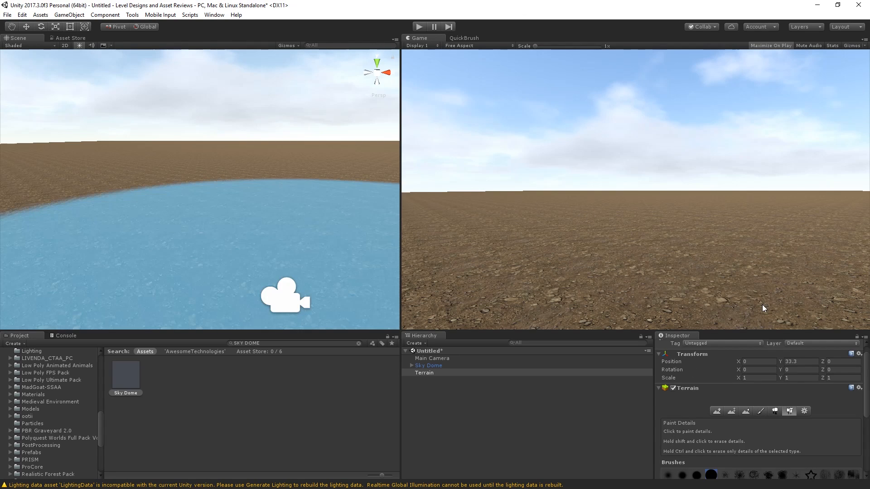
pyautogui.scroll(-3, 760, 440)
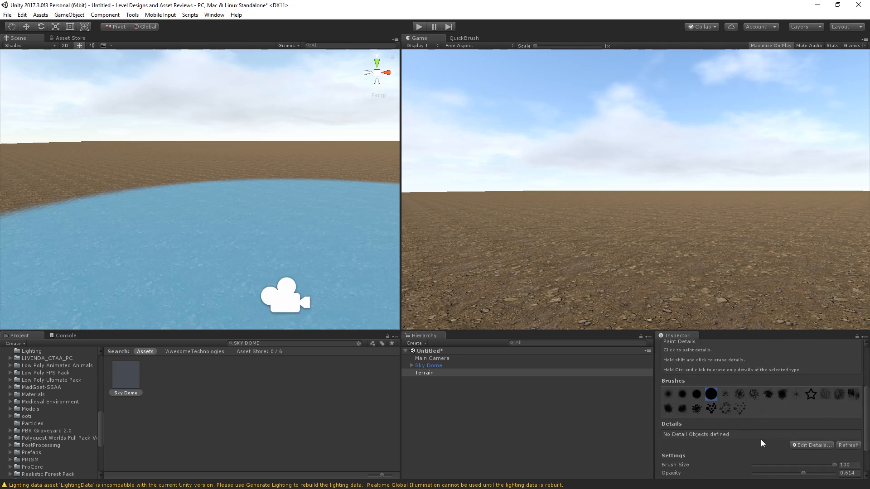
pyautogui.scroll(4, 759, 441)
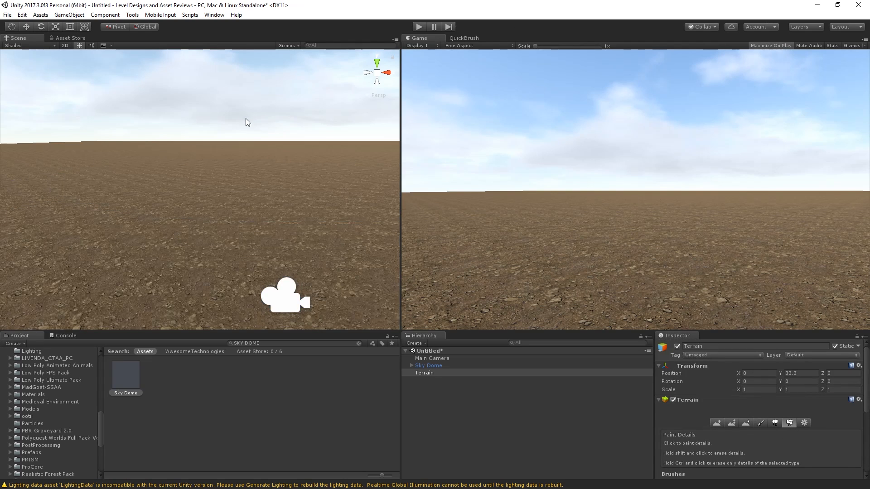
pyautogui.click(511, 426)
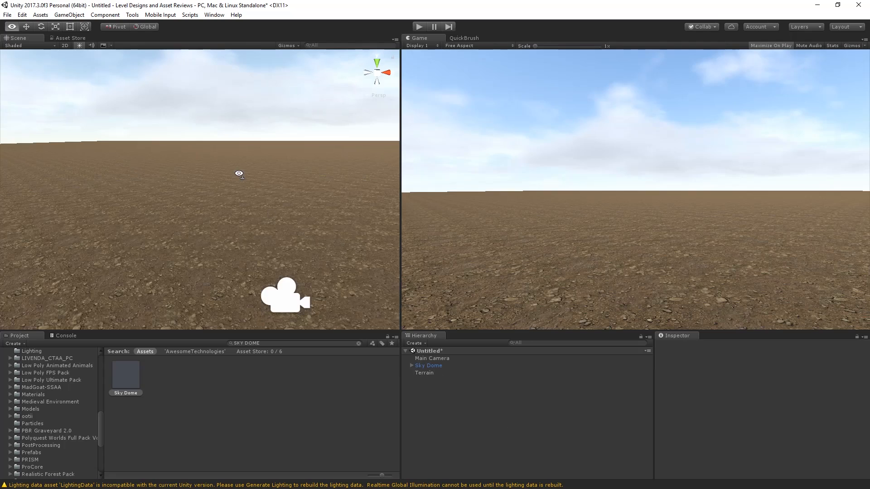
# Step: Look over the QuickBrush prefab palette and brush settings, and examine the ground around the camera
pyautogui.click(471, 39)
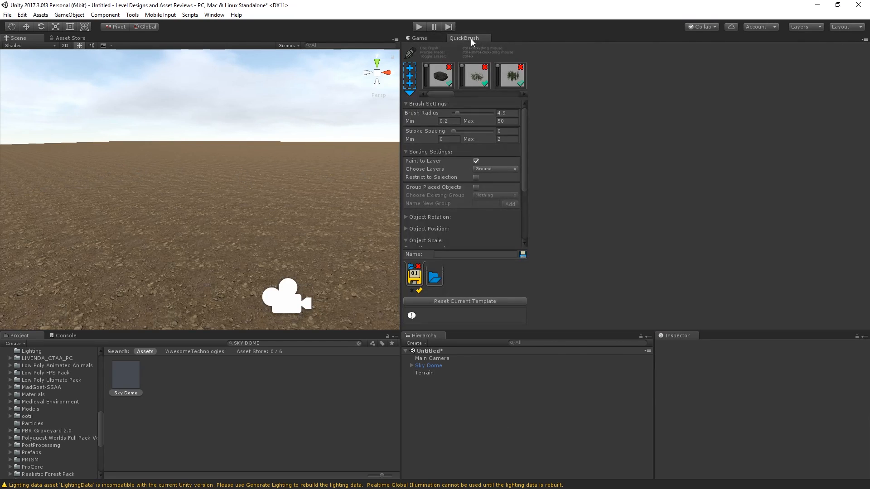
pyautogui.moveTo(456, 94)
pyautogui.mouseDown()
pyautogui.moveTo(520, 100)
pyautogui.moveTo(435, 121)
pyautogui.mouseUp()
pyautogui.moveTo(208, 168); pyautogui.dragTo(191, 230, button='right')
pyautogui.press('w')
pyautogui.press('s')
pyautogui.moveTo(232, 202); pyautogui.dragTo(244, 219, button='right')
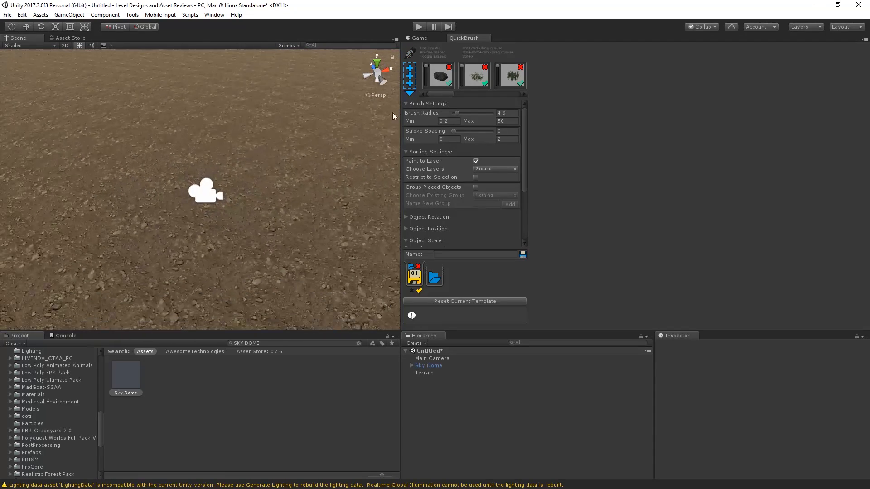
# Step: Assign the terrain to layer 12: Ground
pyautogui.click(426, 39)
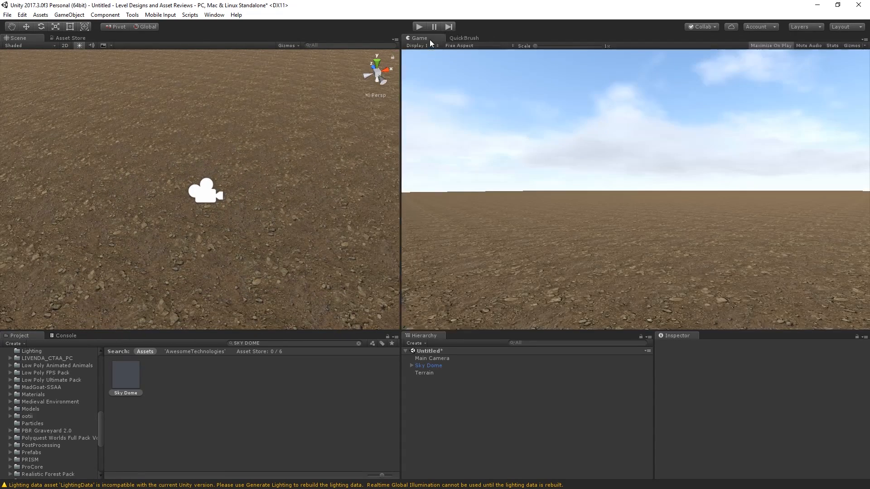
pyautogui.click(317, 148)
pyautogui.click(807, 353)
pyautogui.click(806, 352)
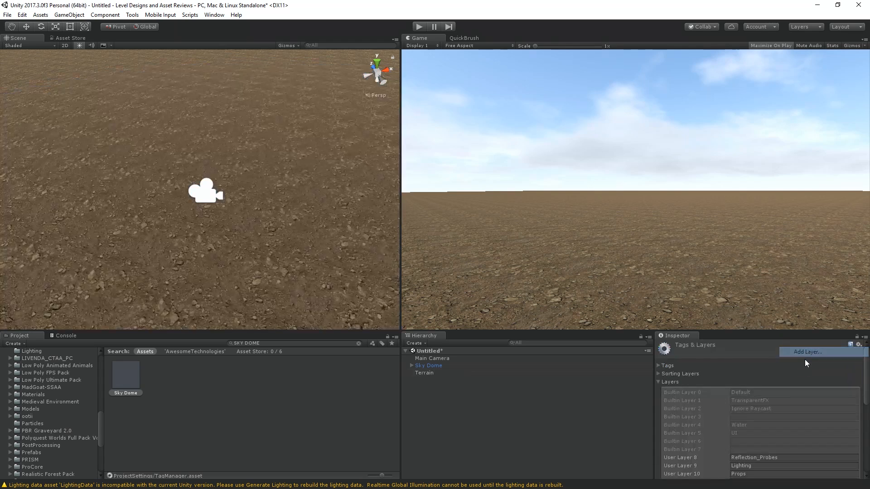
pyautogui.click(337, 273)
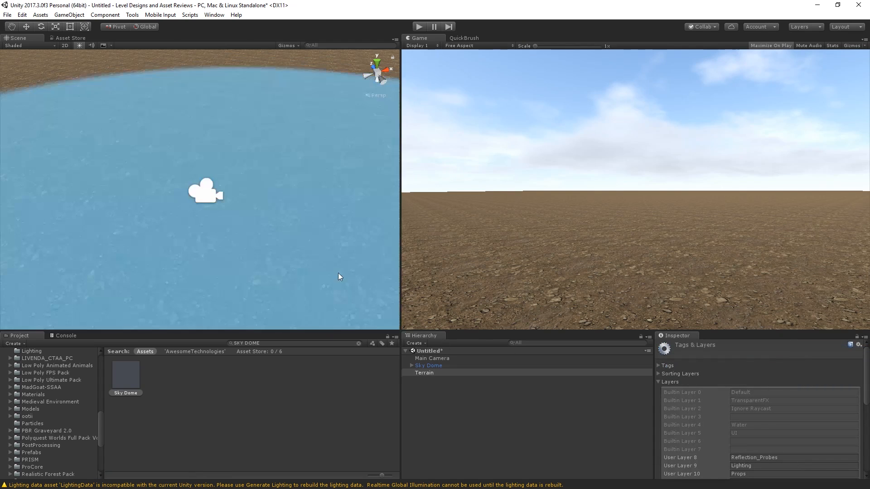
pyautogui.click(787, 358)
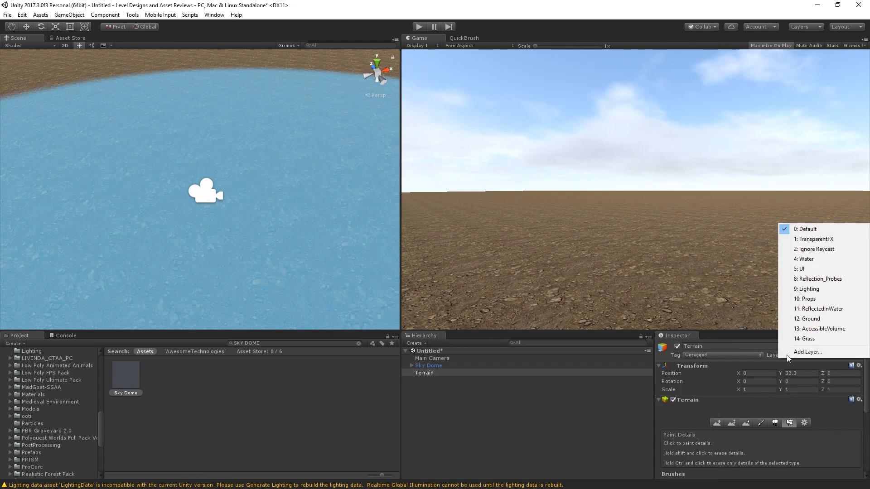
pyautogui.click(811, 319)
pyautogui.click(456, 409)
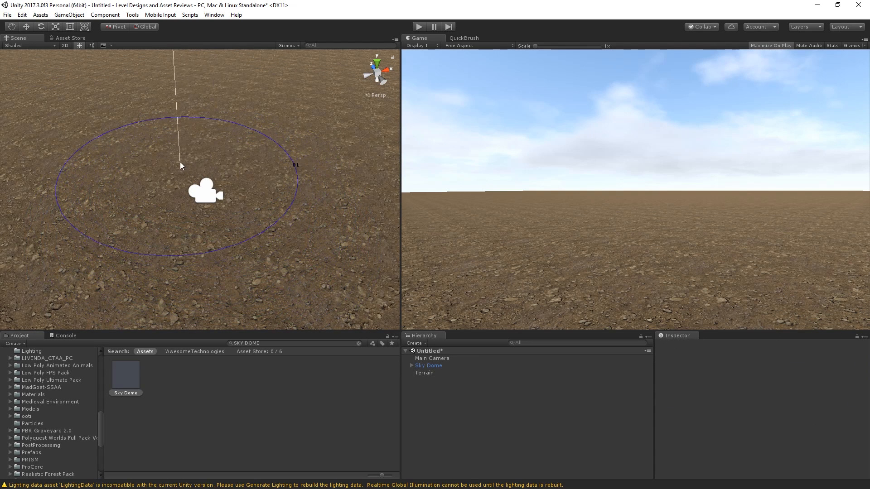
# Step: Try painting a patch of thick grass on the terrain in front of the camera, and undo it
pyautogui.moveTo(212, 166); pyautogui.dragTo(205, 158, button='right')
pyautogui.press('w')
pyautogui.press('s')
pyautogui.moveTo(188, 123)
pyautogui.mouseDown()
pyautogui.moveTo(168, 129)
pyautogui.moveTo(198, 161)
pyautogui.moveTo(167, 104)
pyautogui.moveTo(122, 107)
pyautogui.moveTo(67, 139)
pyautogui.moveTo(167, 171)
pyautogui.mouseUp()
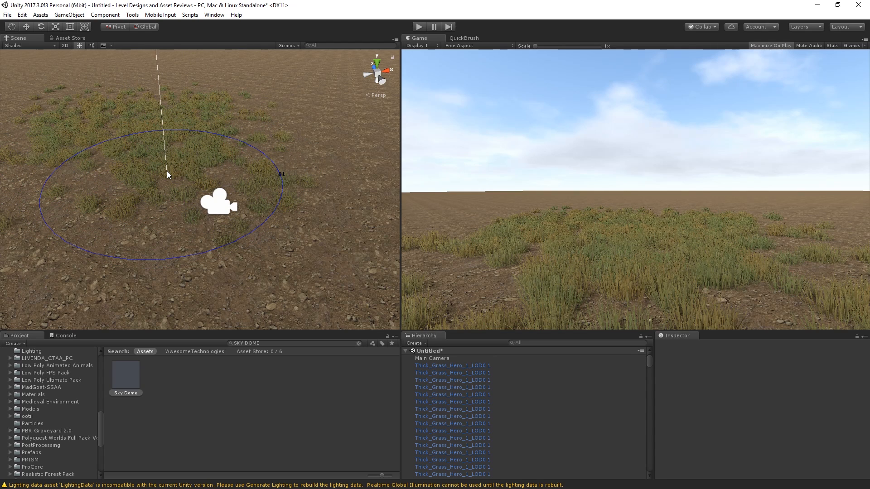
pyautogui.hotkey('ctrl', 'z')
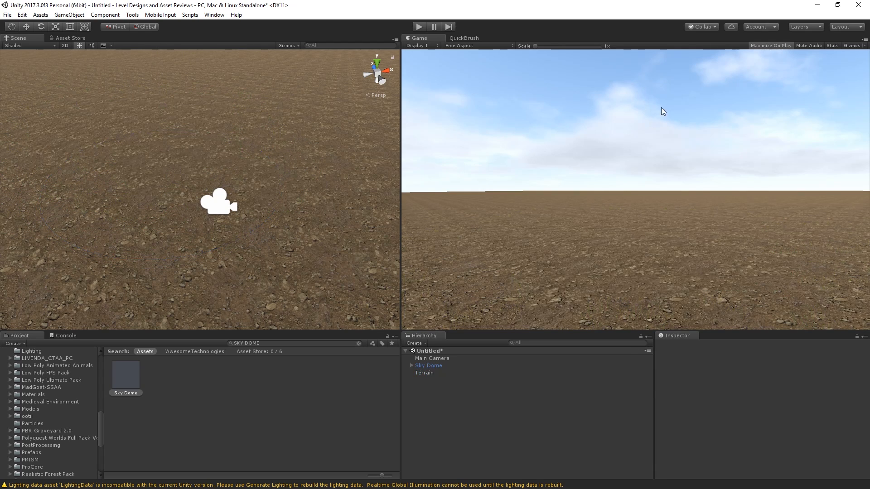
# Step: Browse the QuickBrush prefabs and try painting a patch of rocks in front of the camera, undoing the stroke
pyautogui.click(469, 39)
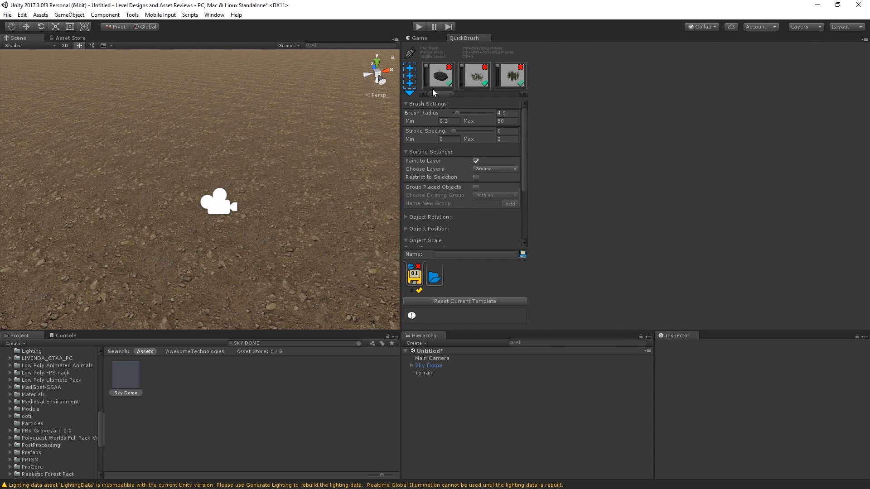
pyautogui.moveTo(439, 93); pyautogui.dragTo(510, 93)
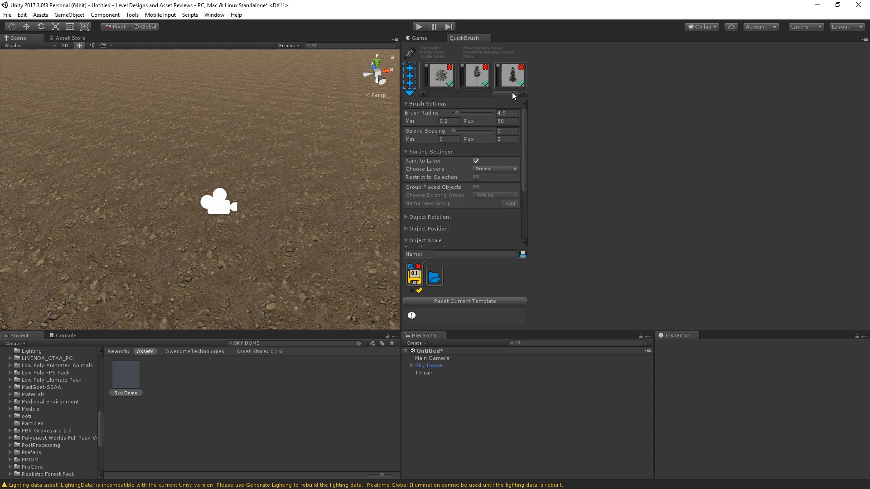
pyautogui.moveTo(512, 91); pyautogui.dragTo(441, 116)
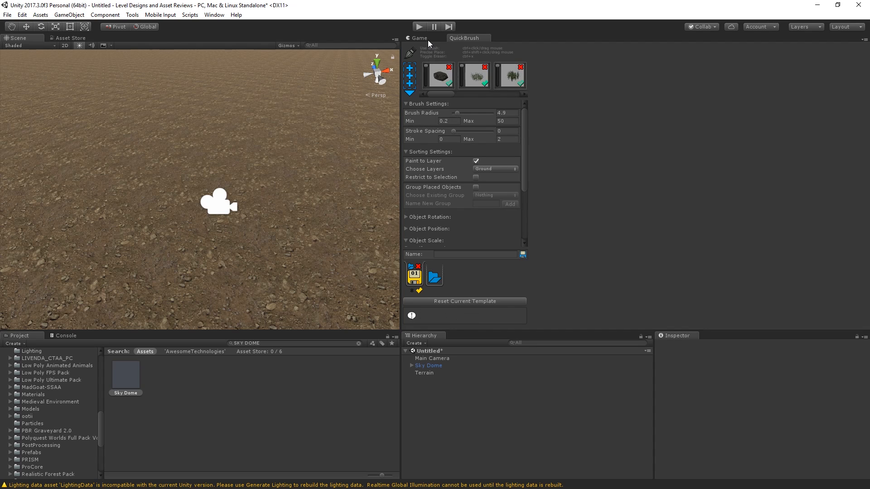
pyautogui.click(416, 38)
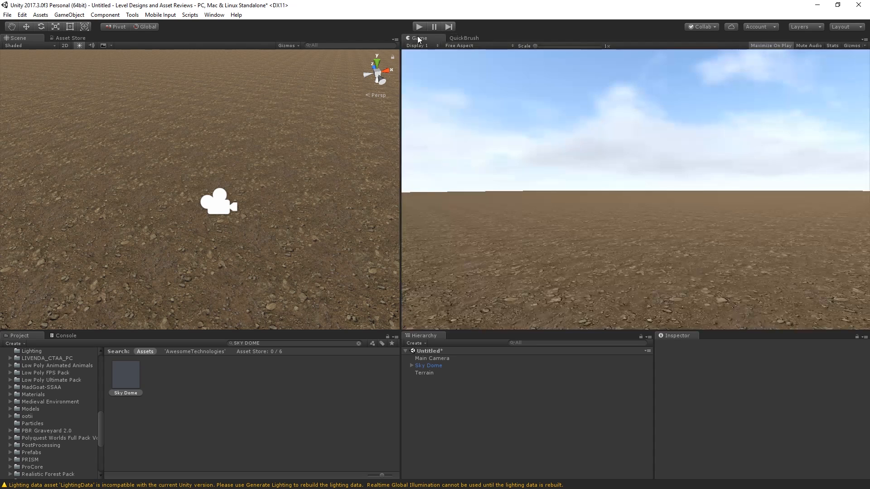
pyautogui.keyDown('ctrl'); pyautogui.moveTo(218, 163); pyautogui.dragTo(197, 168); pyautogui.keyUp('ctrl')
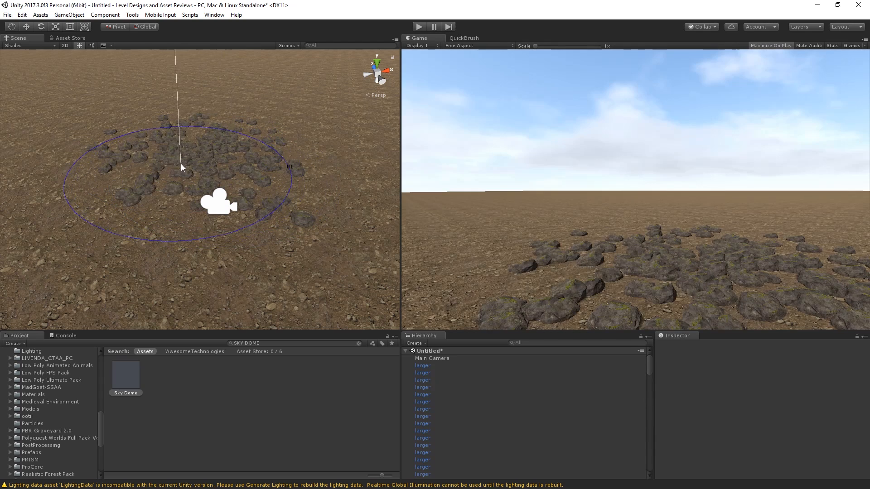
pyautogui.hotkey('ctrl', 'z')
# Step: Try painting rocks with a uniform scale range of 0.26 to 0.84, and undo the strokes
pyautogui.click(456, 38)
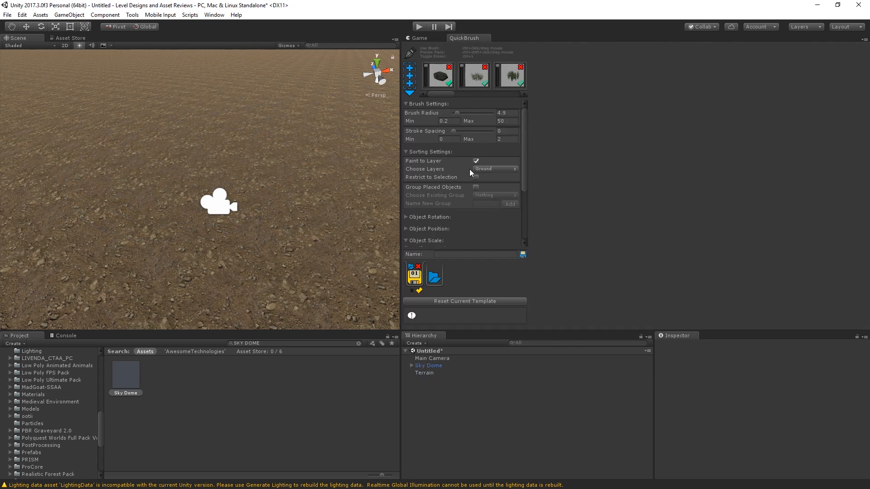
pyautogui.scroll(-3, 469, 170)
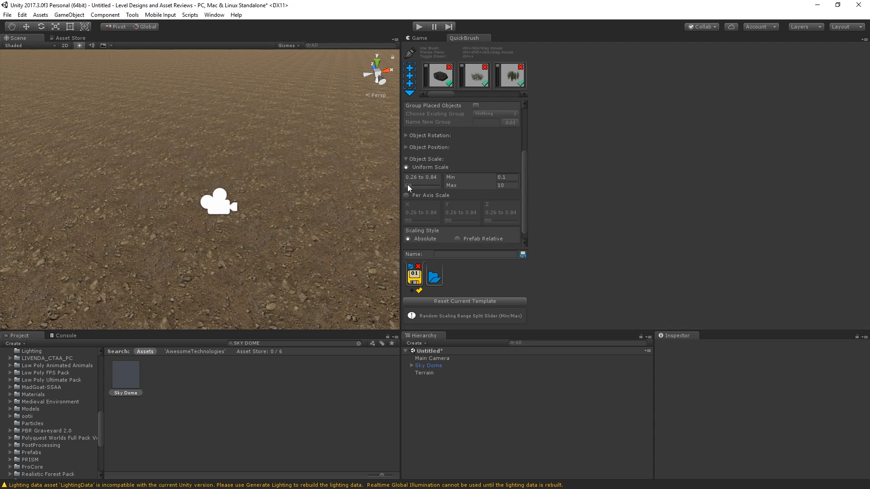
pyautogui.click(416, 38)
pyautogui.moveTo(260, 176)
pyautogui.mouseDown()
pyautogui.moveTo(171, 134)
pyautogui.moveTo(175, 159)
pyautogui.moveTo(143, 152)
pyautogui.mouseUp()
pyautogui.hotkey('ctrl', 'z')
pyautogui.hotkey('ctrl', 'z')
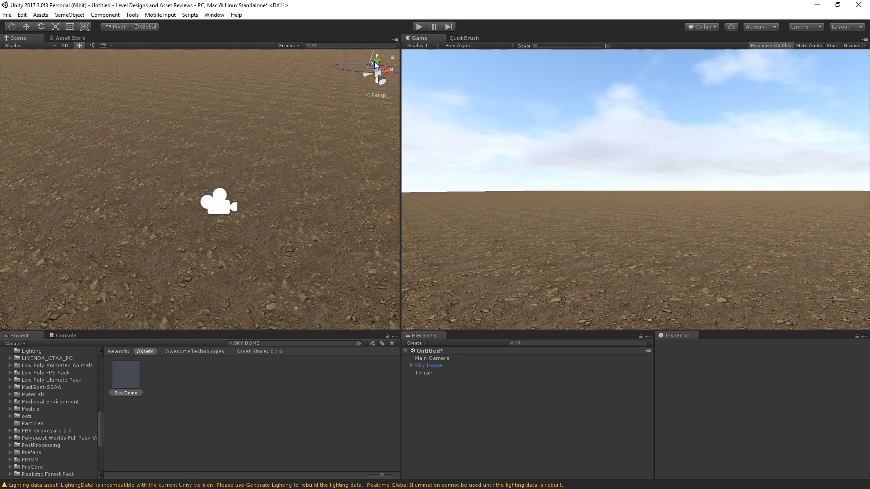
# Step: Raise the Main Camera to a Y position of about 35.95
pyautogui.click(422, 357)
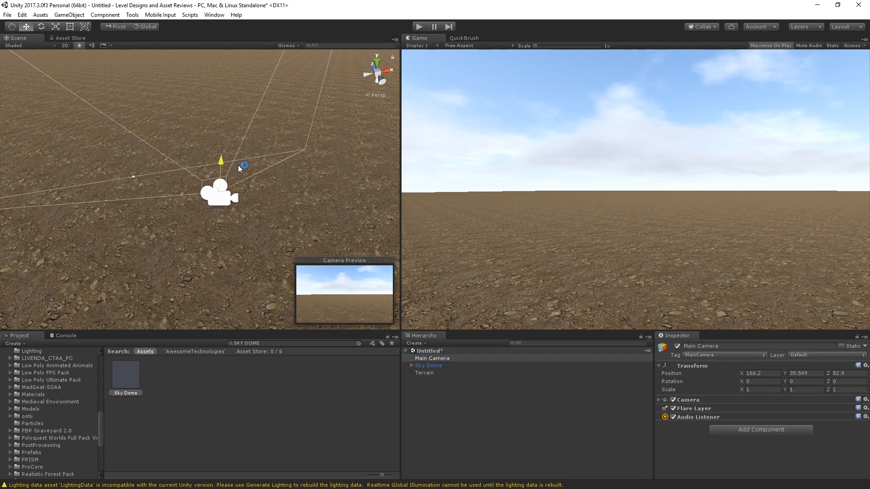
pyautogui.moveTo(238, 165); pyautogui.dragTo(239, 149)
# Step: Try painting scattered rocks with a uniform scale range of 0.10 to 0.84, and undo the strokes
pyautogui.click(467, 36)
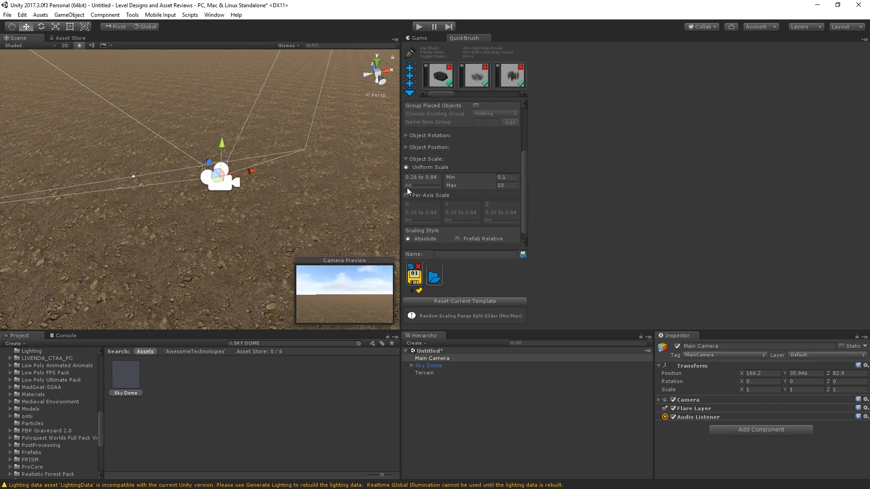
pyautogui.click(417, 38)
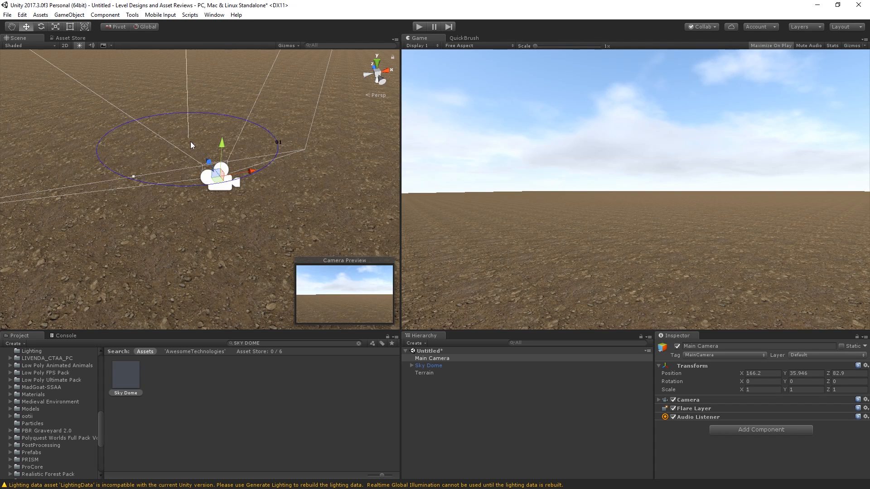
pyautogui.moveTo(190, 141)
pyautogui.mouseDown()
pyautogui.moveTo(134, 146)
pyautogui.moveTo(167, 123)
pyautogui.moveTo(172, 139)
pyautogui.mouseUp()
pyautogui.hotkey('ctrl', 'z')
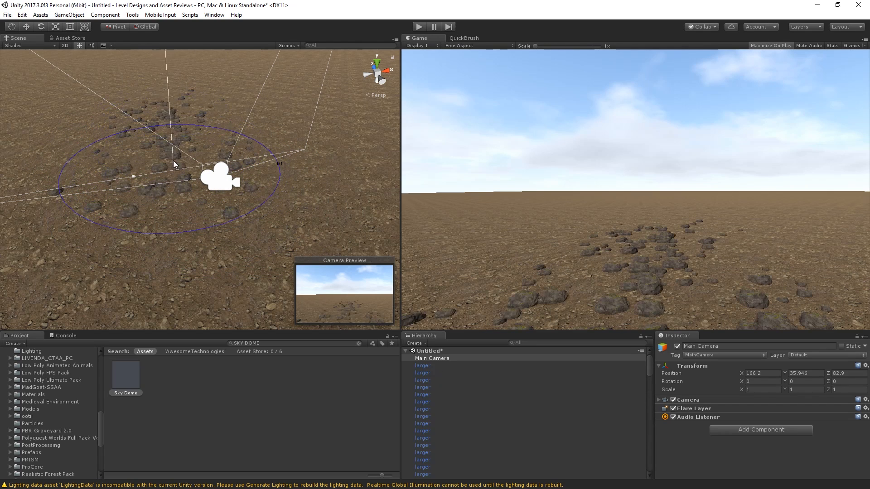
pyautogui.hotkey('ctrl', 'z')
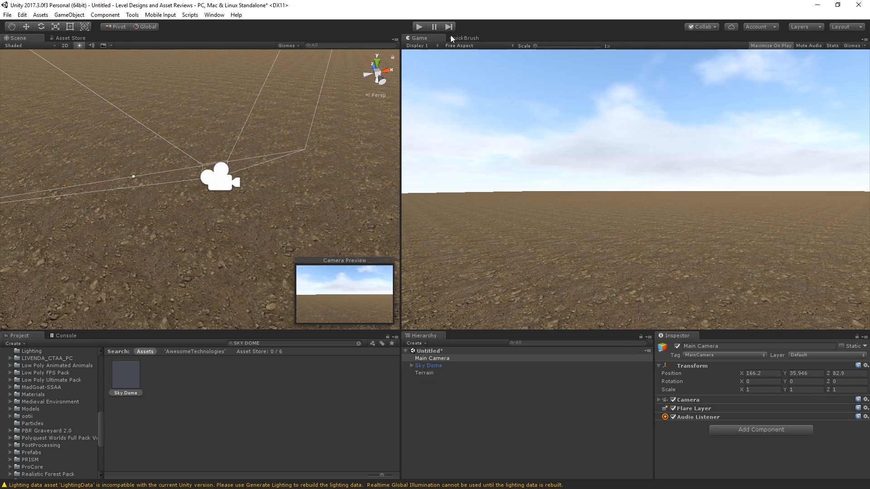
# Step: Narrow the QuickBrush uniform object scale range to 0.26 to 0.26
pyautogui.click(462, 38)
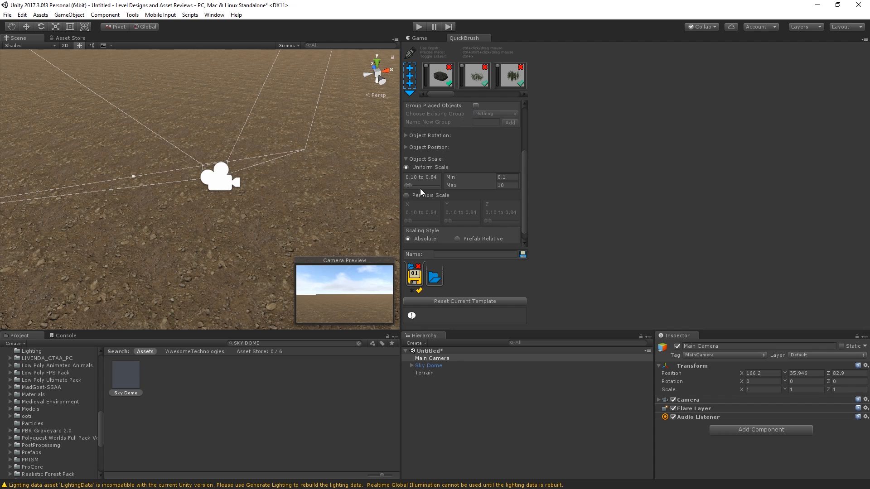
pyautogui.moveTo(414, 186); pyautogui.dragTo(410, 185)
pyautogui.click(412, 39)
# Step: Try painting a strip of the smaller rocks ahead of the camera, undo it and return to the QuickBrush scale settings
pyautogui.moveTo(272, 207)
pyautogui.mouseDown(button='right')
pyautogui.moveTo(246, 182)
pyautogui.moveTo(206, 194)
pyautogui.moveTo(194, 216)
pyautogui.mouseUp(button='right')
pyautogui.scroll(-3, 194, 216)
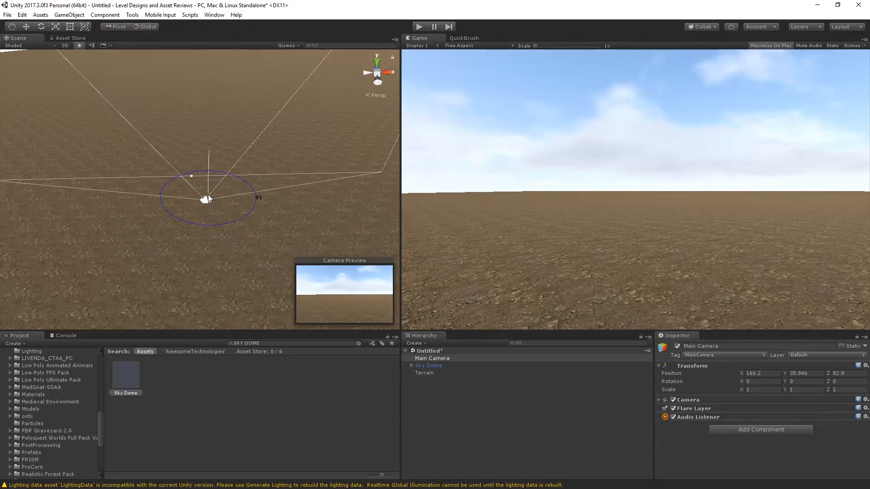
pyautogui.moveTo(208, 195)
pyautogui.mouseDown()
pyautogui.moveTo(192, 93)
pyautogui.moveTo(197, 147)
pyautogui.mouseUp()
pyautogui.hotkey('ctrl', 'z')
pyautogui.click(460, 38)
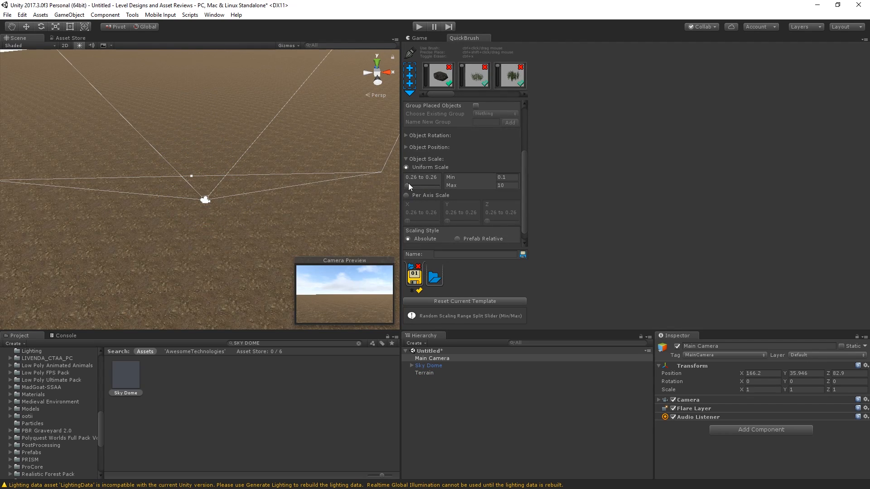
# Step: Limit the QuickBrush uniform scale to a minimum of 0.3 and maximum of 0.5, adjust the random range, and return to the Game view
pyautogui.click(500, 177)
pyautogui.write('0.3')
pyautogui.press('Tab')
pyautogui.write('0')
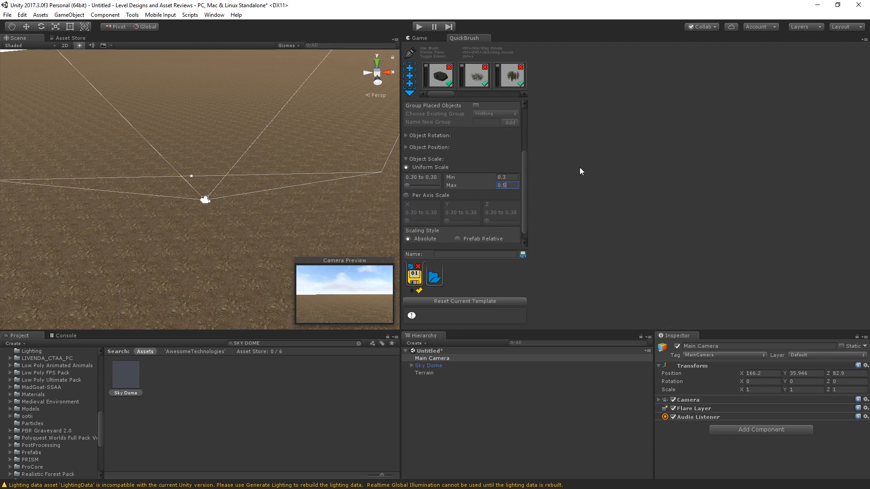
pyautogui.write('.5')
pyautogui.press('Return')
pyautogui.moveTo(409, 186); pyautogui.dragTo(429, 186)
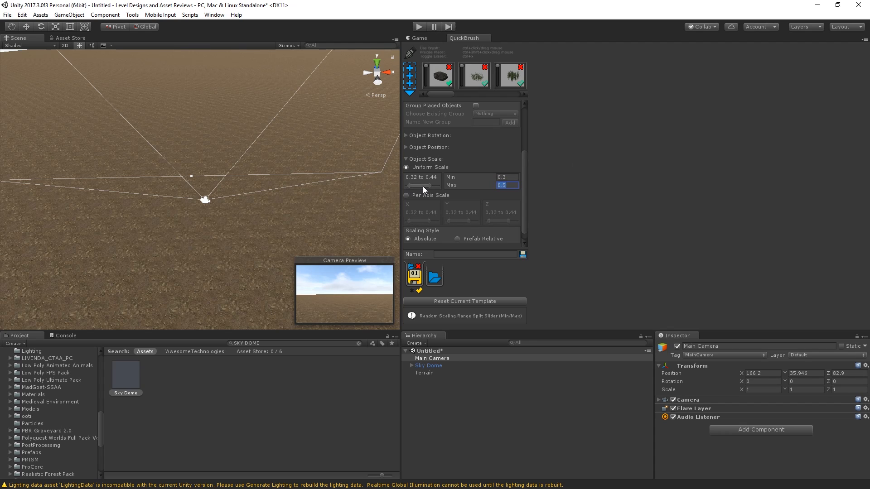
pyautogui.moveTo(435, 185); pyautogui.dragTo(401, 189)
pyautogui.click(417, 37)
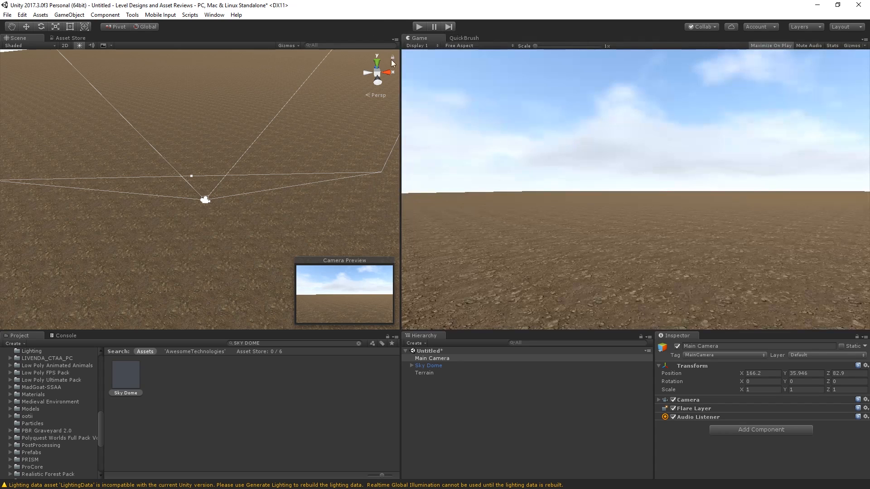
# Step: Try painting QuickBrush objects on the ground ahead of the camera and undo the strokes
pyautogui.moveTo(205, 154)
pyautogui.keyDown('ctrl'); pyautogui.mouseDown()
pyautogui.moveTo(192, 162)
pyautogui.moveTo(200, 148)
pyautogui.moveTo(213, 171)
pyautogui.moveTo(194, 151)
pyautogui.mouseUp(); pyautogui.keyUp('ctrl')
pyautogui.hotkey('ctrl', 'z')
pyautogui.hotkey('ctrl', 'z')
# Step: Select the Terrain, activate its texture painting tool and start adding a new terrain texture
pyautogui.moveTo(193, 156); pyautogui.dragTo(194, 107, button='right')
pyautogui.press('w')
pyautogui.press('s')
pyautogui.moveTo(195, 107); pyautogui.dragTo(186, 198, button='middle')
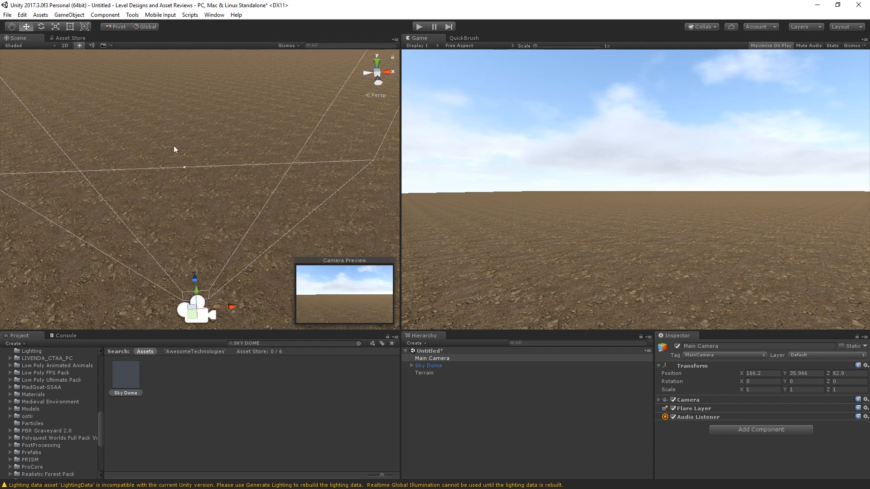
pyautogui.click(172, 311)
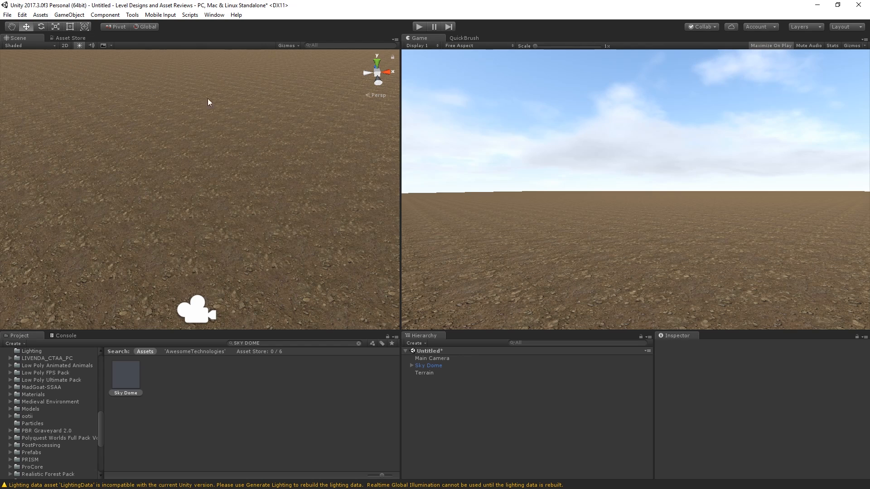
pyautogui.click(498, 373)
pyautogui.scroll(-1, 765, 409)
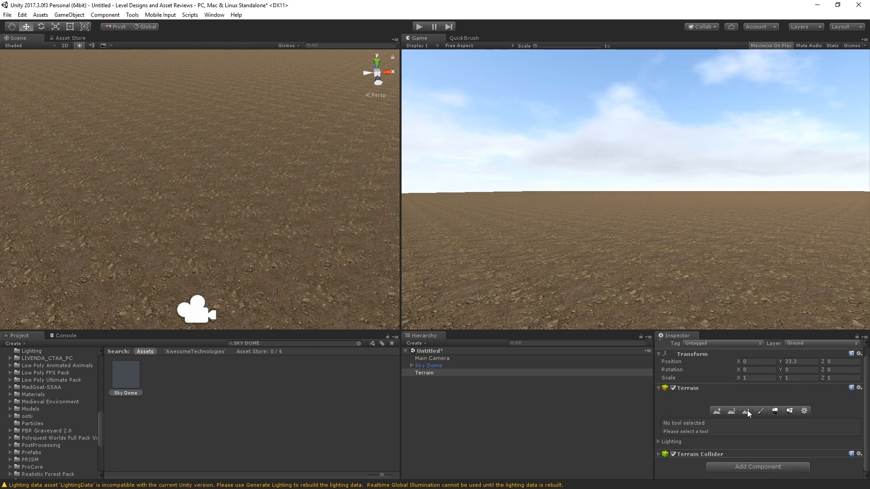
pyautogui.click(760, 411)
pyautogui.scroll(-4, 765, 442)
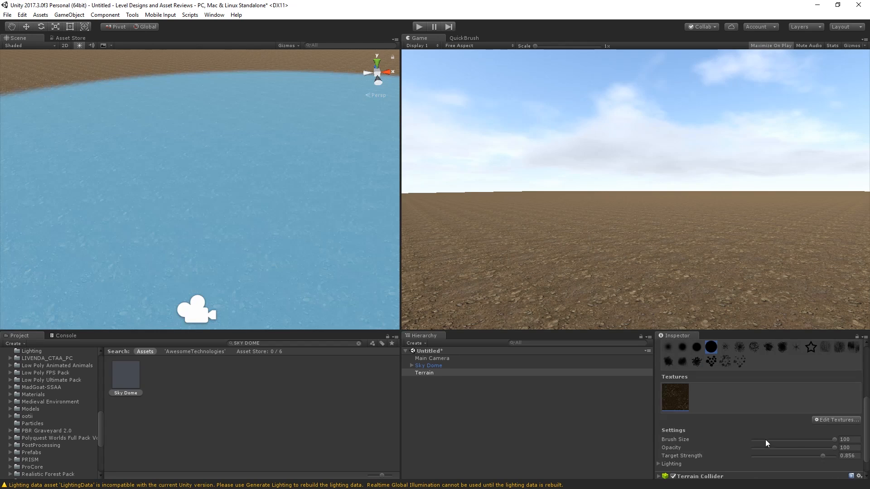
pyautogui.click(821, 415)
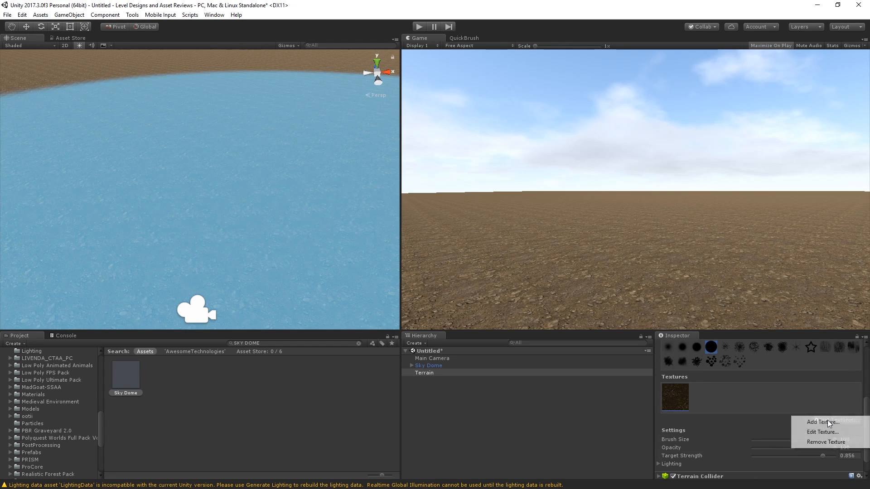
pyautogui.click(828, 422)
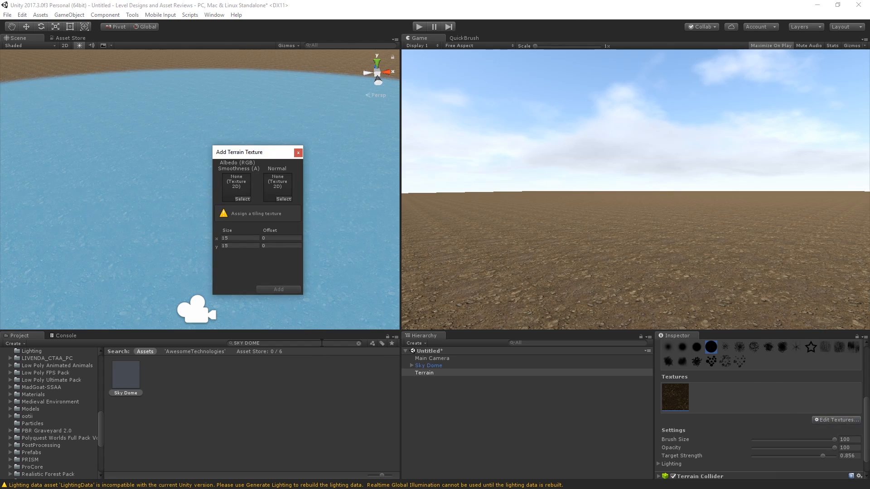
# Step: Search the project assets for GROUND and assign the grassy Ground_04 texture as albedo and its matching normal map as normal
pyautogui.click(307, 350)
pyautogui.hotkey('ctrl', 'a')
pyautogui.press('BackSpace')
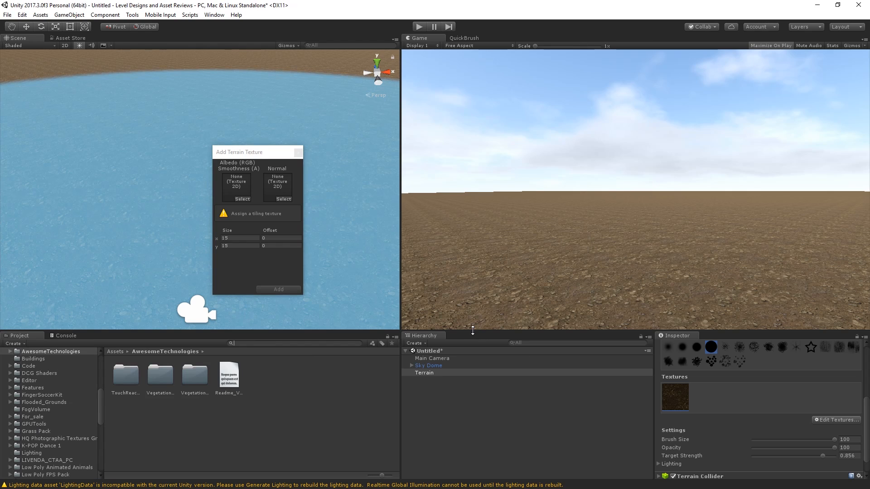
pyautogui.write('GROUND')
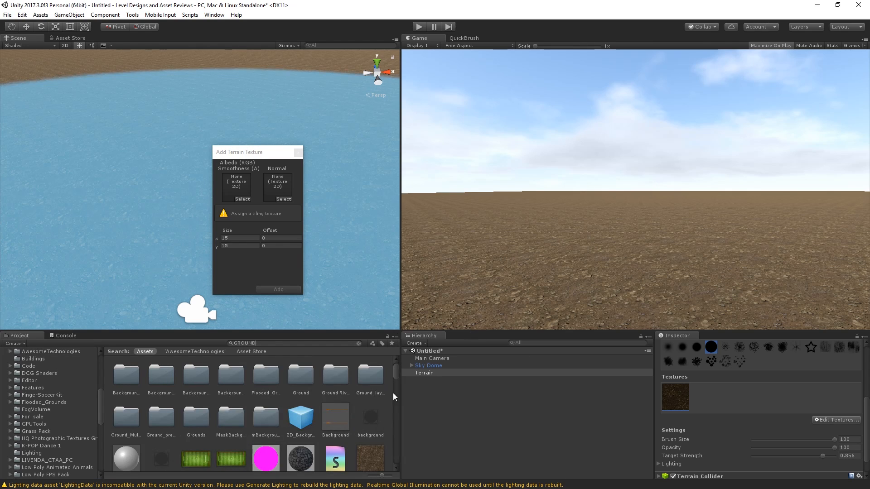
pyautogui.scroll(-5, 349, 422)
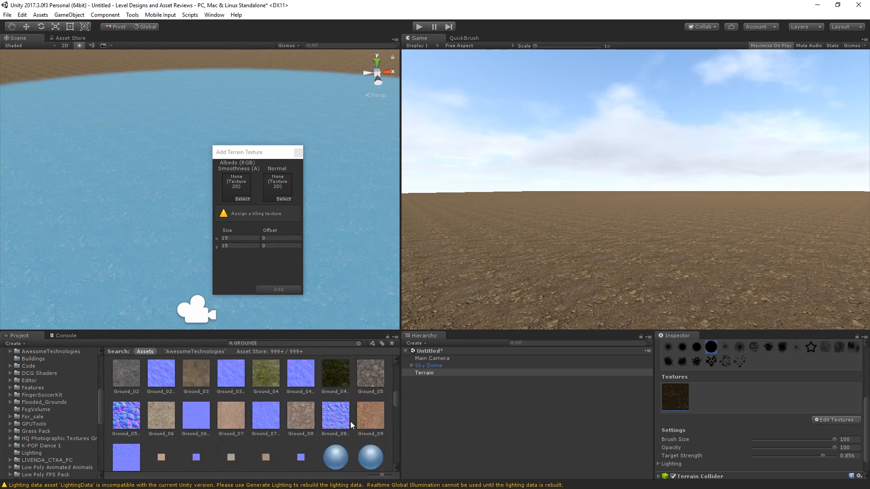
pyautogui.moveTo(337, 380); pyautogui.dragTo(236, 187)
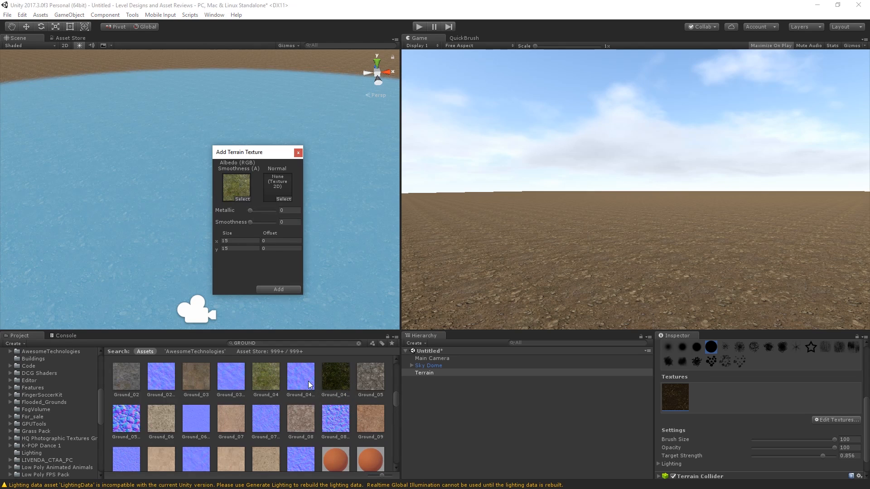
pyautogui.moveTo(308, 384); pyautogui.dragTo(278, 187)
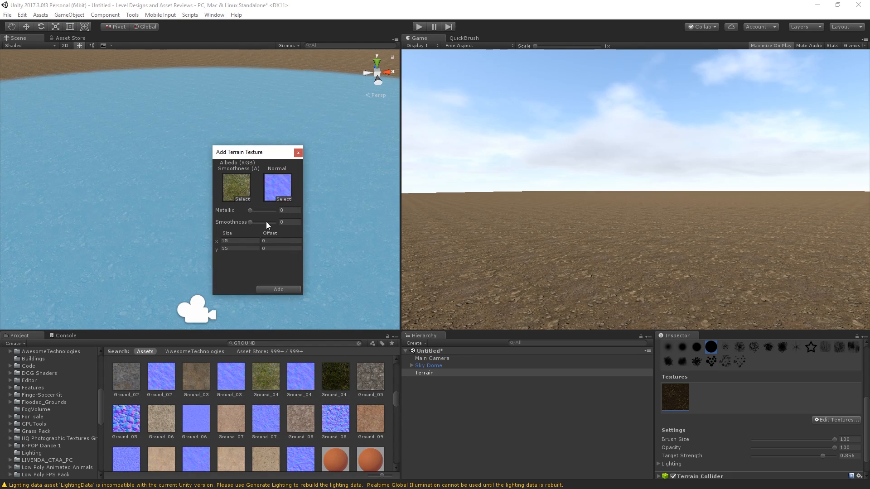
# Step: Set the new terrain texture's tiling size to 3 by 3 and add it to the terrain
pyautogui.write('3')
pyautogui.press('Tab')
pyautogui.write('3')
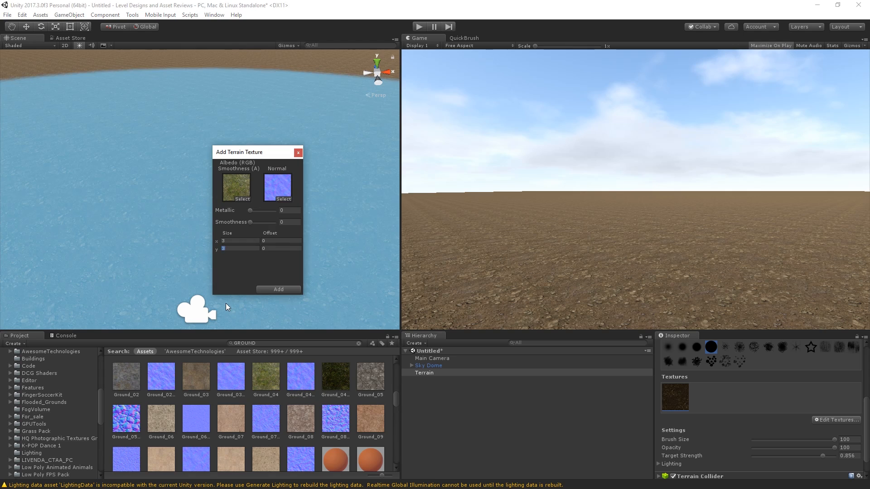
pyautogui.click(277, 290)
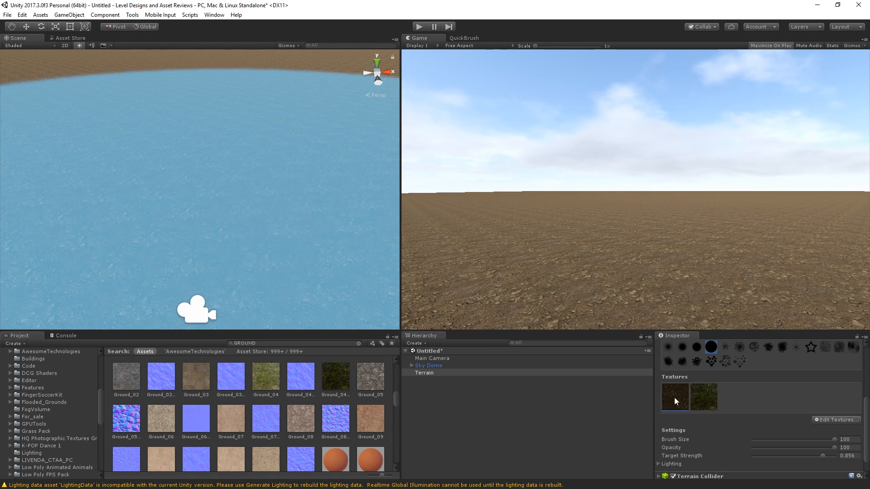
# Step: Paint a strip of the grass texture ahead of the camera with a brush size of 10
pyautogui.click(709, 401)
pyautogui.moveTo(762, 438); pyautogui.dragTo(778, 440)
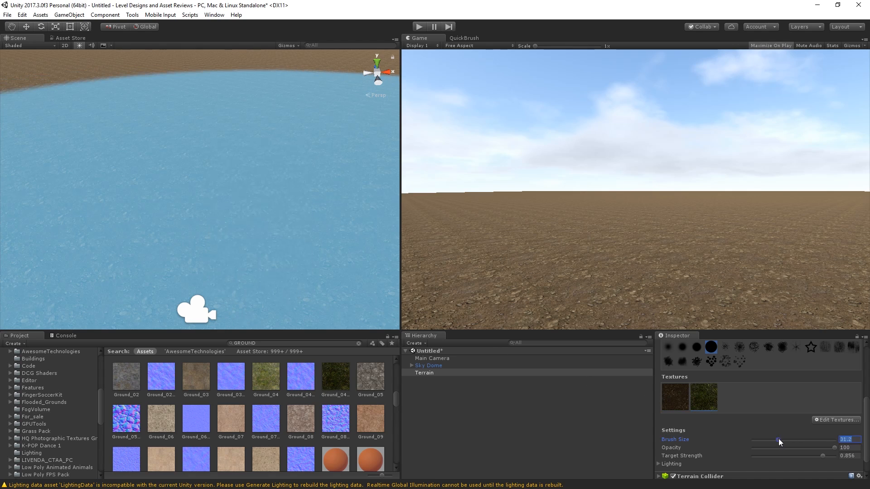
pyautogui.moveTo(165, 159); pyautogui.dragTo(194, 101)
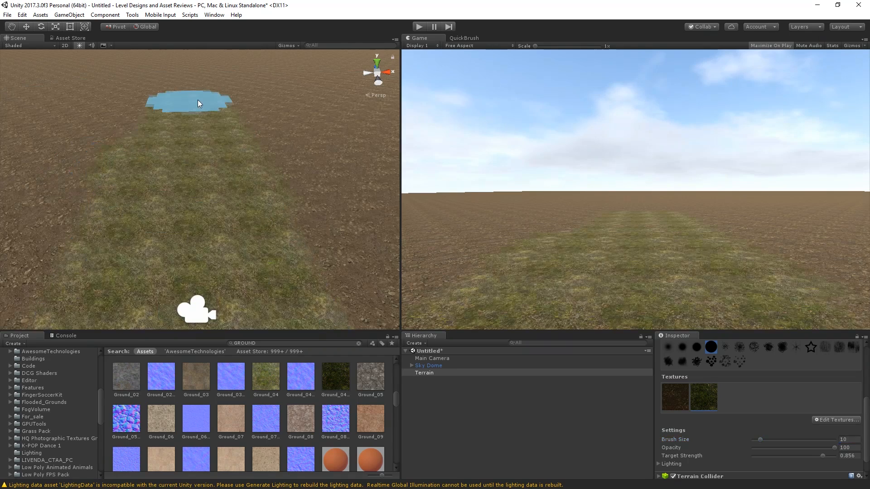
# Step: Edit the grass terrain texture, setting its tiling size to 5 by 5 with smoothness 0
pyautogui.click(836, 420)
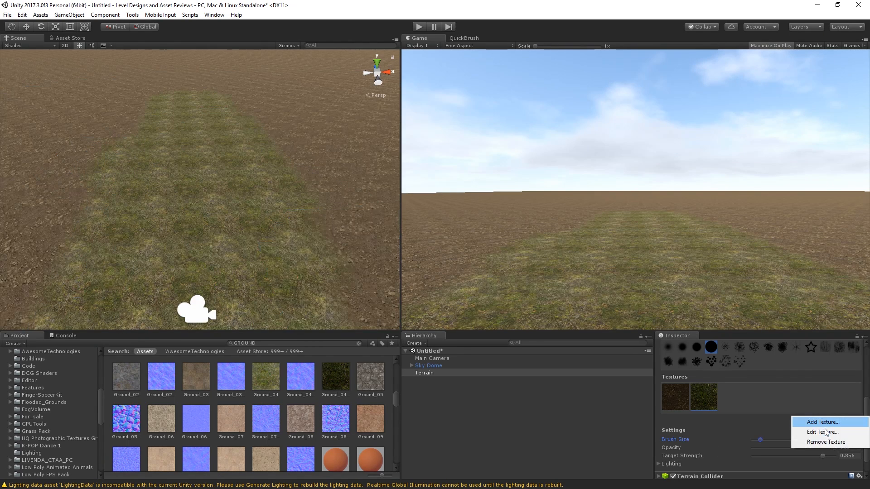
pyautogui.click(802, 427)
pyautogui.click(251, 223)
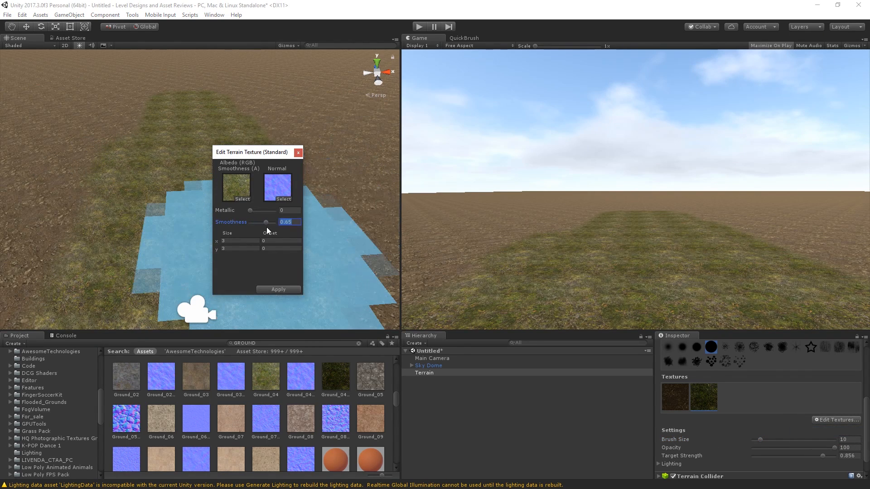
pyautogui.click(244, 240)
pyautogui.write('2')
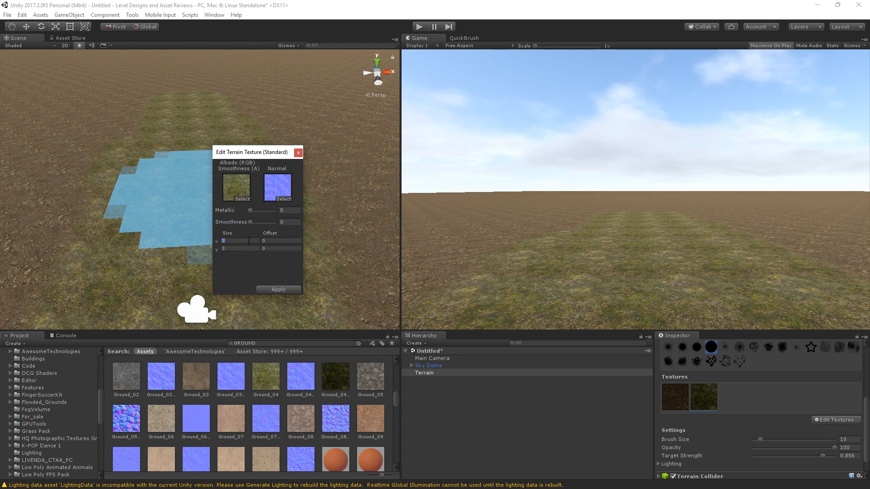
pyautogui.write('2')
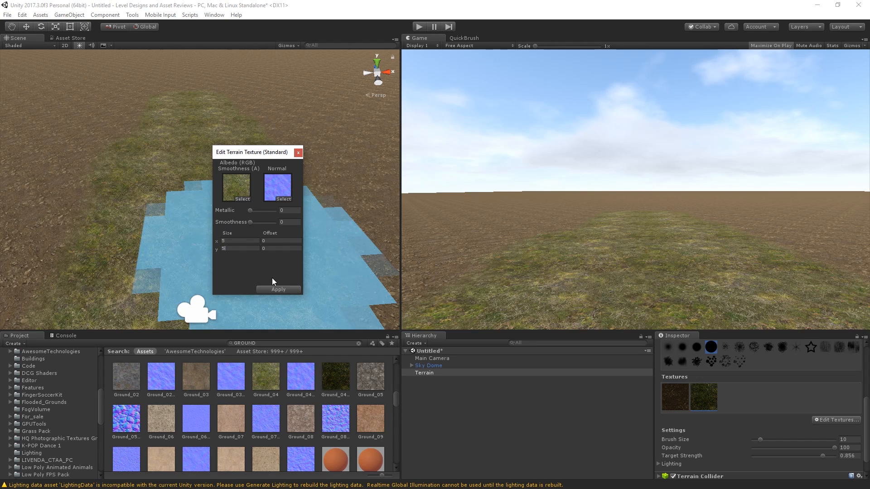
pyautogui.click(267, 290)
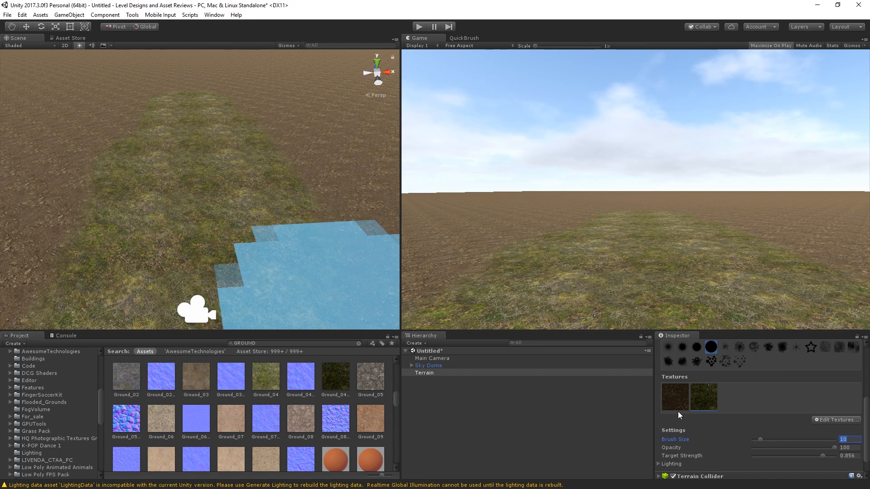
# Step: Paint the brown dirt texture over the grass strip, and try a broad patch of grass texture around the camera
pyautogui.click(676, 395)
pyautogui.moveTo(207, 221)
pyautogui.mouseDown()
pyautogui.moveTo(235, 142)
pyautogui.moveTo(281, 188)
pyautogui.mouseUp()
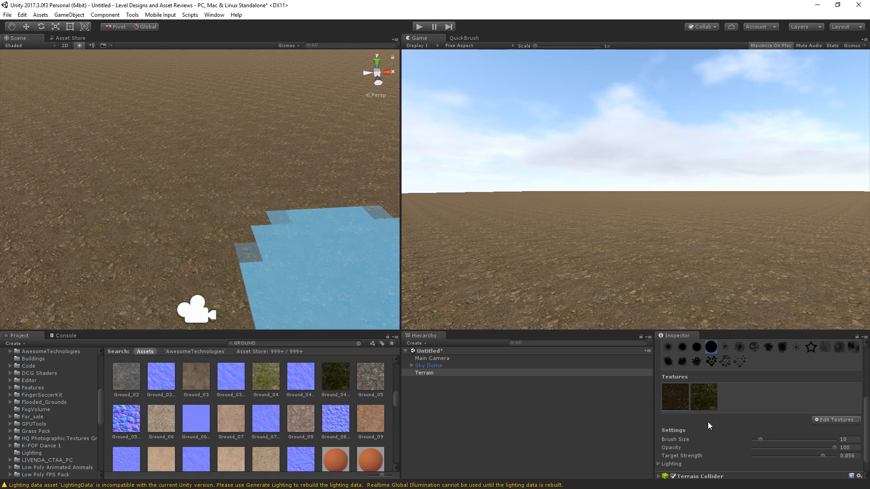
pyautogui.click(702, 411)
pyautogui.moveTo(317, 218)
pyautogui.mouseDown()
pyautogui.moveTo(163, 195)
pyautogui.moveTo(68, 223)
pyautogui.mouseUp()
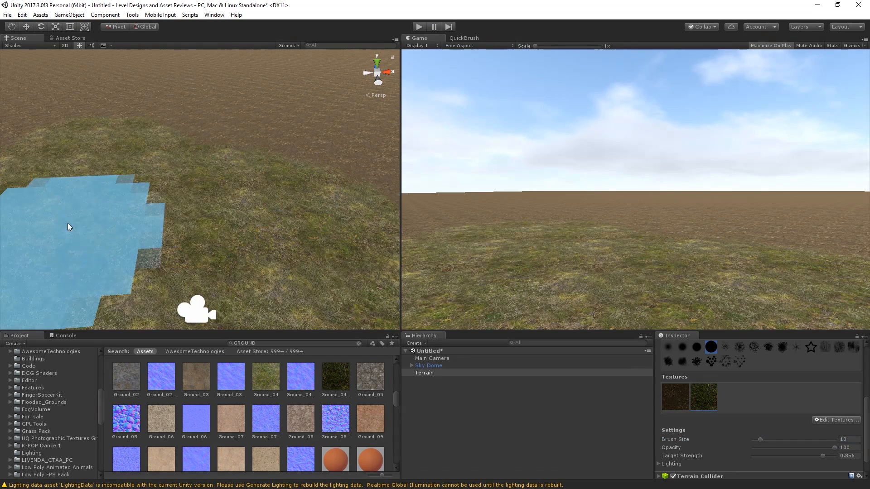
# Step: Inspect the broad grass patch up close and undo its painting
pyautogui.moveTo(205, 164)
pyautogui.mouseDown(button='right')
pyautogui.moveTo(231, 180)
pyautogui.moveTo(203, 181)
pyautogui.moveTo(204, 170)
pyautogui.mouseUp(button='right')
pyautogui.press('w')
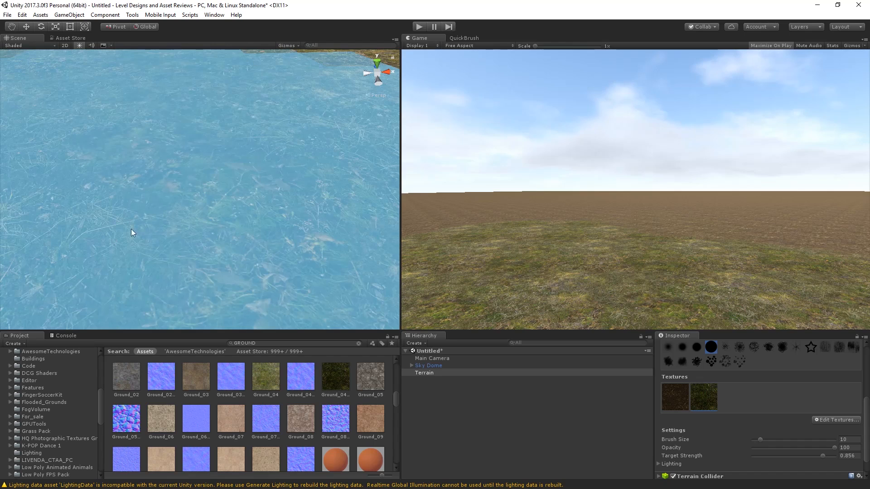
pyautogui.scroll(-10, 158, 193)
pyautogui.hotkey('ctrl', 'z')
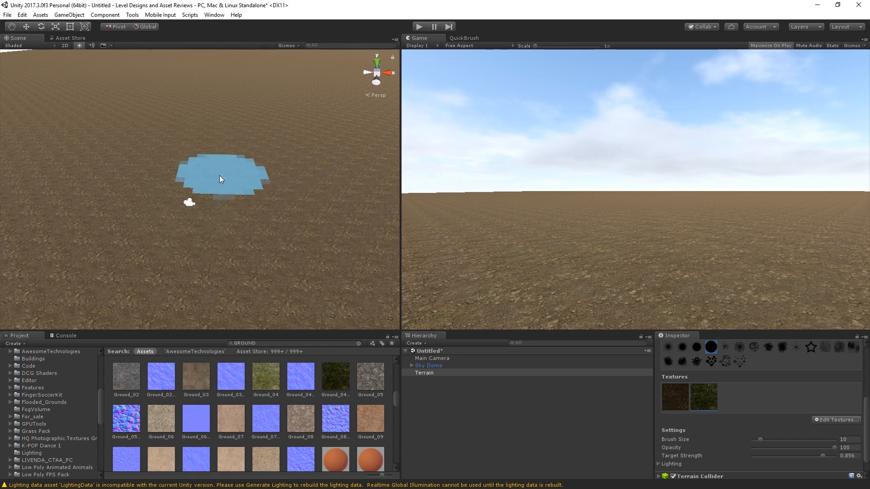
# Step: Set the texture brush's target strength to 1 and select the texture to paint with
pyautogui.click(681, 403)
pyautogui.moveTo(822, 456); pyautogui.dragTo(835, 456)
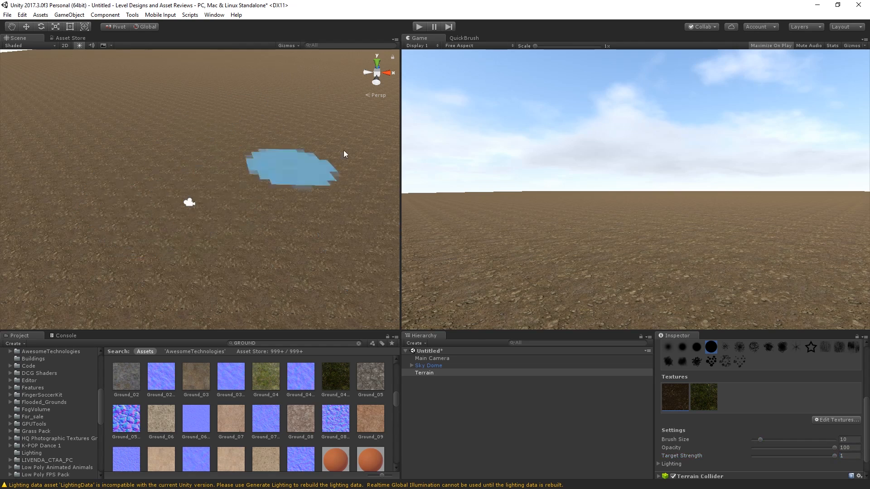
pyautogui.click(680, 404)
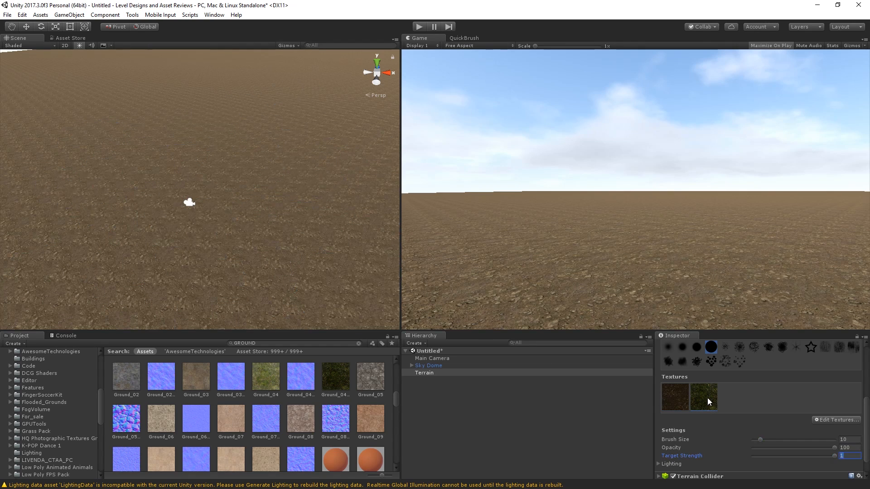
# Step: Try painting the grass texture near the camera with a brush size of 5, and undo the strokes
pyautogui.moveTo(760, 439); pyautogui.dragTo(756, 440)
pyautogui.moveTo(218, 192); pyautogui.dragTo(217, 198, button='right')
pyautogui.scroll(8, 218, 200)
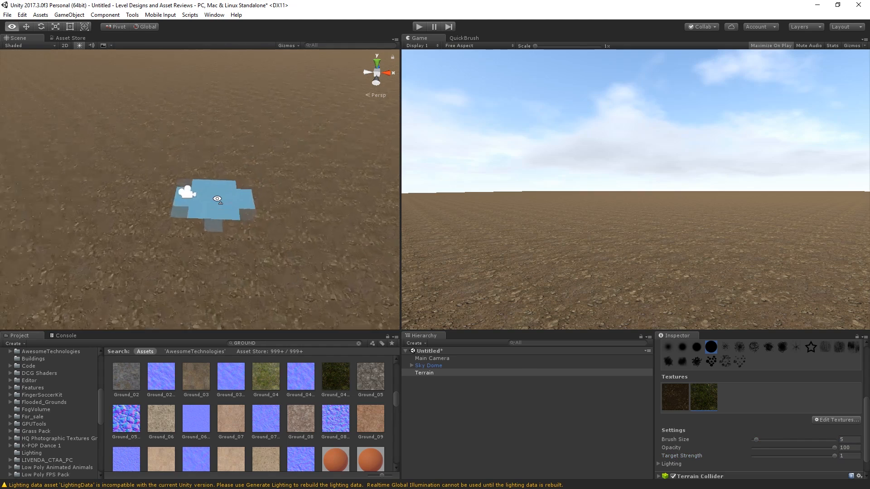
pyautogui.scroll(-5, 221, 201)
pyautogui.moveTo(201, 208)
pyautogui.mouseDown()
pyautogui.moveTo(183, 105)
pyautogui.moveTo(192, 63)
pyautogui.moveTo(189, 197)
pyautogui.mouseUp()
pyautogui.hotkey('ctrl', 'z')
pyautogui.hotkey('ctrl', 'z')
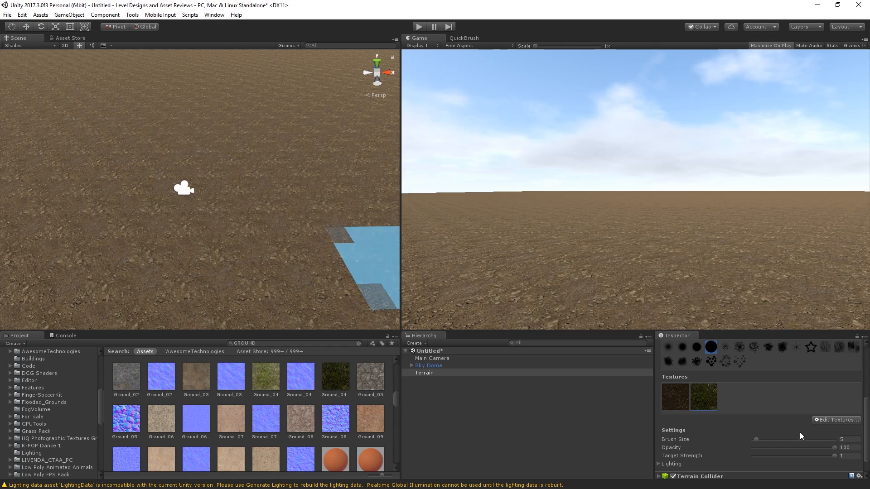
# Step: Set the brush size to 2 and paint a narrow strip of grass texture leading away from the camera
pyautogui.click(856, 440)
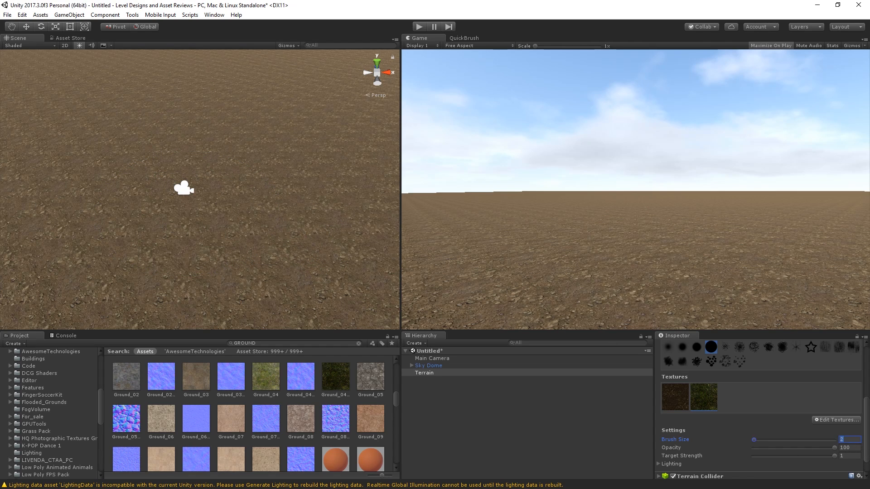
pyautogui.moveTo(179, 240)
pyautogui.mouseDown()
pyautogui.moveTo(199, 82)
pyautogui.moveTo(187, 311)
pyautogui.moveTo(179, 178)
pyautogui.moveTo(177, 194)
pyautogui.mouseUp()
pyautogui.hotkey('ctrl', 'z')
pyautogui.moveTo(177, 193); pyautogui.dragTo(181, 278, button='right')
pyautogui.press('w')
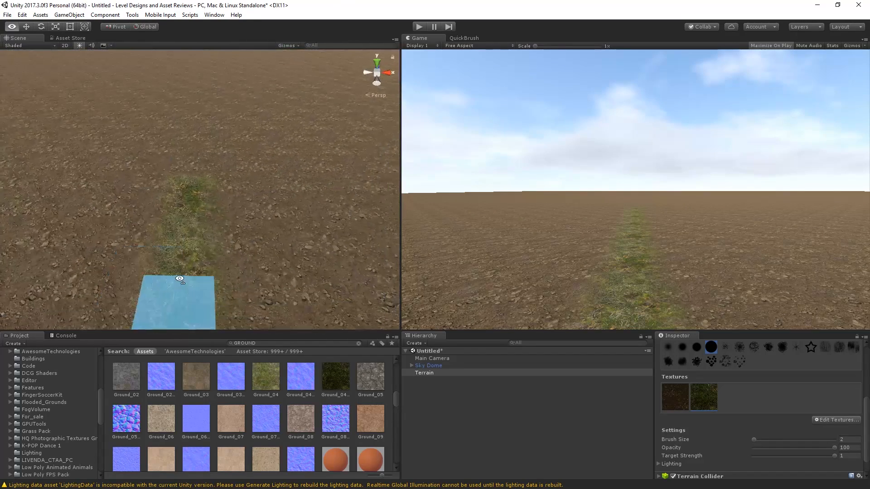
# Step: Undo the latest grass texture stroke and set the texture brush's opacity to 50 and target strength to 0.5
pyautogui.moveTo(184, 204)
pyautogui.mouseDown()
pyautogui.moveTo(197, 178)
pyautogui.moveTo(197, 115)
pyautogui.moveTo(180, 205)
pyautogui.mouseUp()
pyautogui.hotkey('ctrl', 'z')
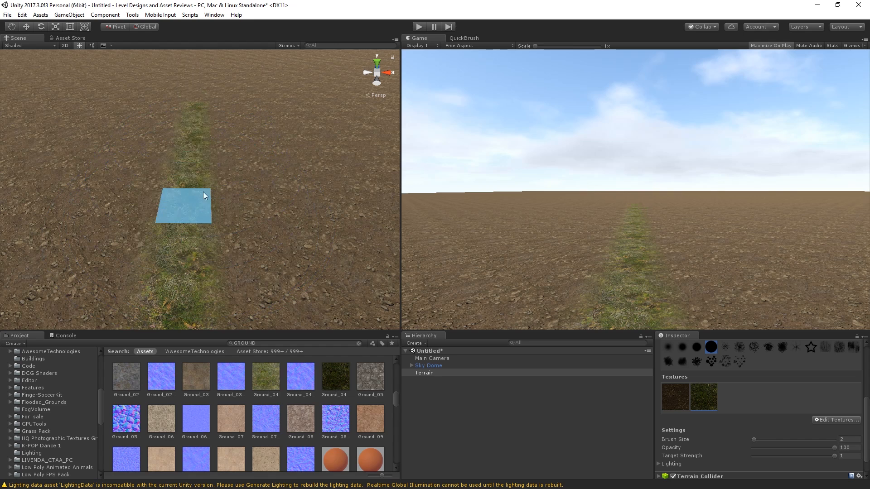
pyautogui.scroll(-5, 209, 192)
pyautogui.click(850, 440)
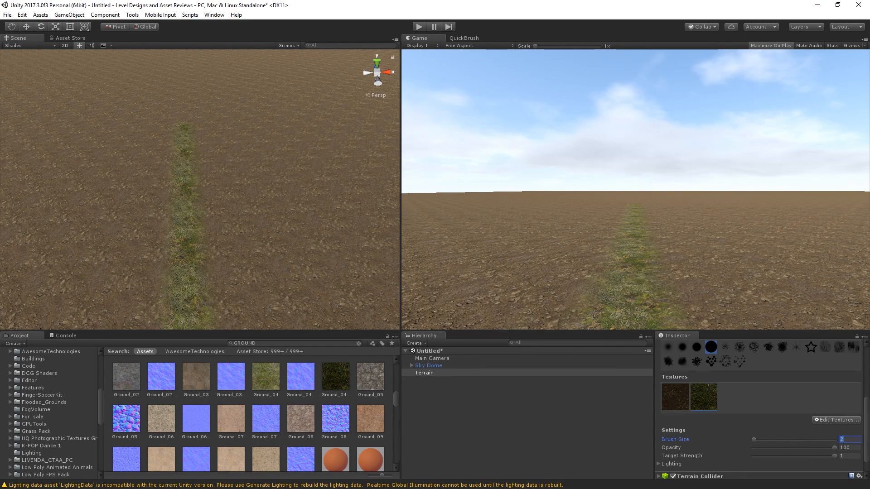
pyautogui.click(842, 447)
pyautogui.write('0')
pyautogui.press('Tab')
pyautogui.hotkey('shift', 'Tab')
pyautogui.click(795, 447)
pyautogui.moveTo(798, 448); pyautogui.dragTo(794, 449)
pyautogui.click(848, 455)
pyautogui.write('0.5')
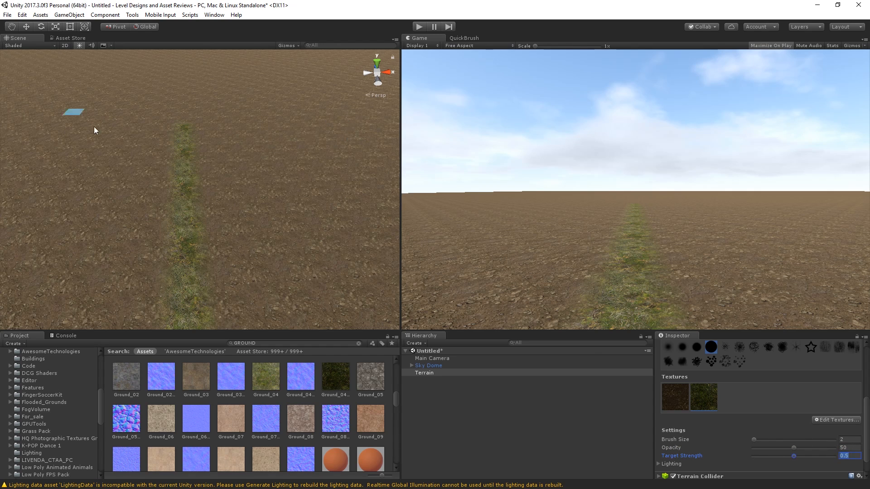
# Step: Paint a fainter band of grass texture along one side of the narrow grass strip, up to the camera
pyautogui.moveTo(144, 188); pyautogui.dragTo(129, 142, button='right')
pyautogui.press('w')
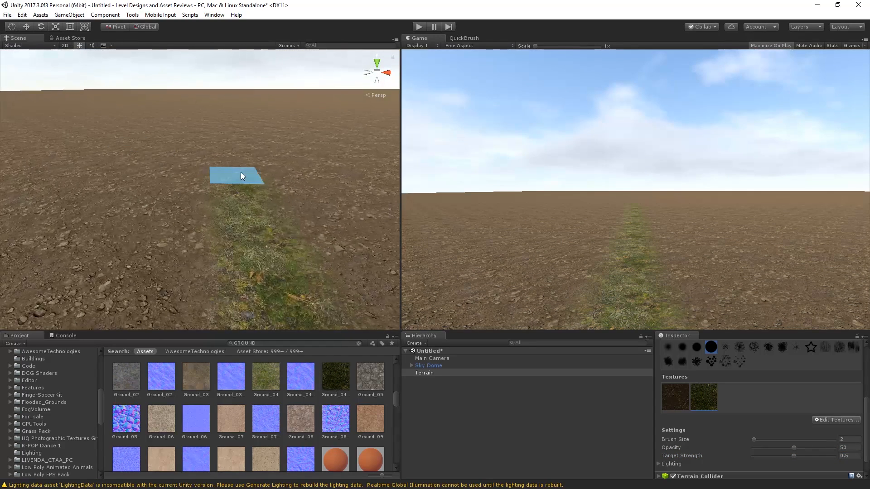
pyautogui.press('s')
pyautogui.moveTo(230, 161)
pyautogui.mouseDown(button='right')
pyautogui.moveTo(225, 192)
pyautogui.moveTo(216, 188)
pyautogui.mouseUp(button='right')
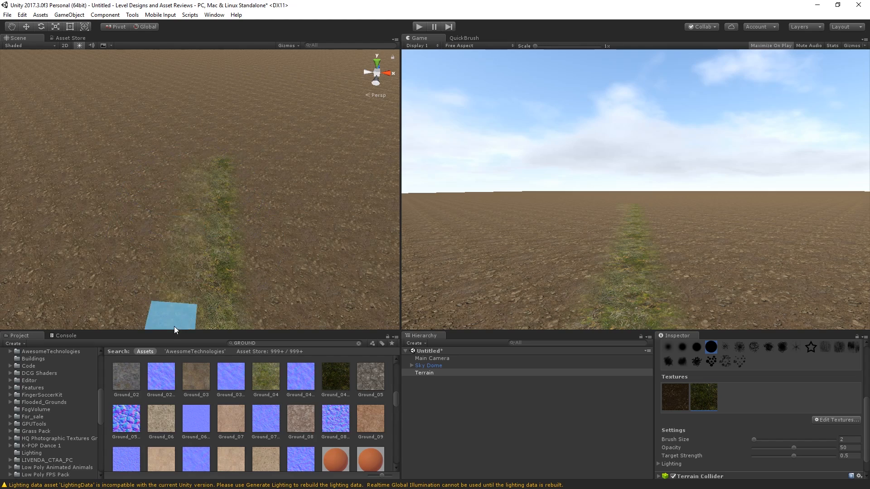
pyautogui.moveTo(221, 286)
pyautogui.mouseDown(button='right')
pyautogui.moveTo(235, 278)
pyautogui.moveTo(209, 223)
pyautogui.mouseUp(button='right')
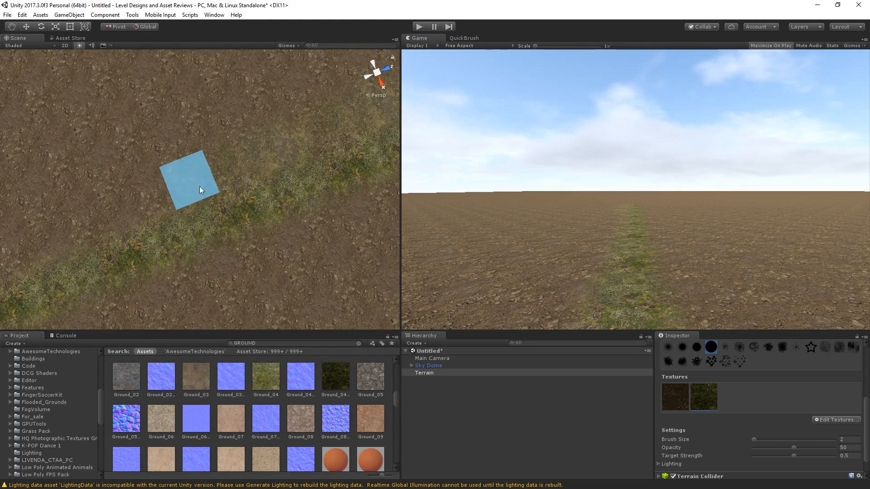
pyautogui.moveTo(65, 244)
pyautogui.mouseDown(button='right')
pyautogui.moveTo(132, 163)
pyautogui.moveTo(112, 115)
pyautogui.moveTo(151, 168)
pyautogui.mouseUp(button='right')
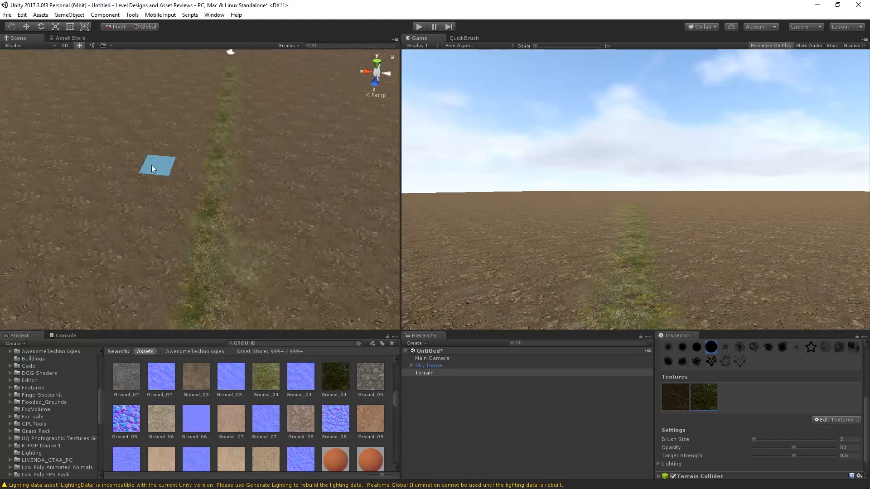
pyautogui.moveTo(243, 234)
pyautogui.mouseDown()
pyautogui.moveTo(230, 146)
pyautogui.moveTo(246, 177)
pyautogui.moveTo(240, 103)
pyautogui.mouseUp()
pyautogui.moveTo(235, 117)
pyautogui.mouseDown(button='right')
pyautogui.moveTo(238, 136)
pyautogui.moveTo(229, 78)
pyautogui.moveTo(196, 117)
pyautogui.moveTo(227, 121)
pyautogui.mouseUp(button='right')
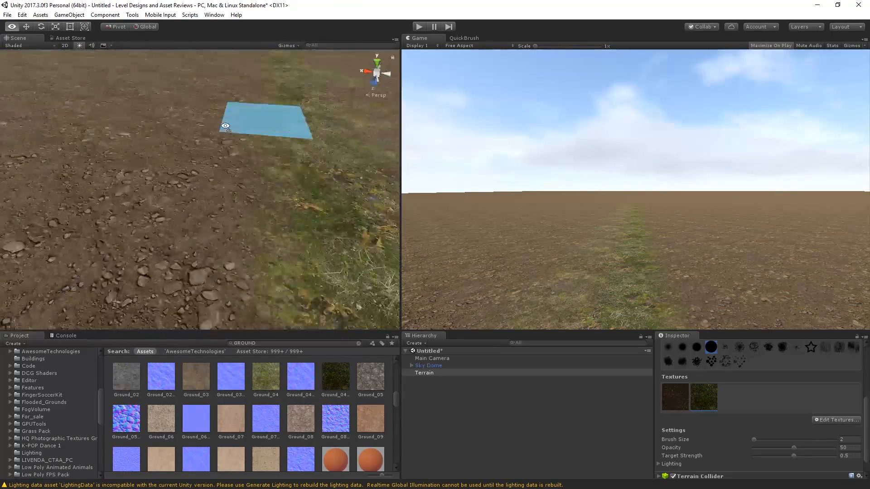
pyautogui.moveTo(245, 150)
pyautogui.mouseDown(button='right')
pyautogui.moveTo(227, 80)
pyautogui.moveTo(243, 137)
pyautogui.moveTo(173, 156)
pyautogui.mouseUp(button='right')
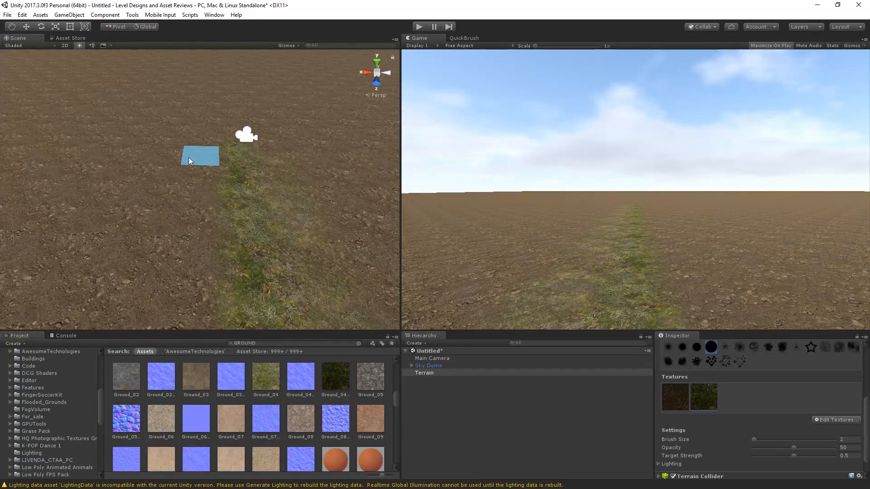
# Step: Paint a matching faint band of grass texture along the other side of the strip
pyautogui.moveTo(187, 316)
pyautogui.mouseDown(button='right')
pyautogui.moveTo(229, 206)
pyautogui.moveTo(435, 232)
pyautogui.moveTo(388, 239)
pyautogui.mouseUp(button='right')
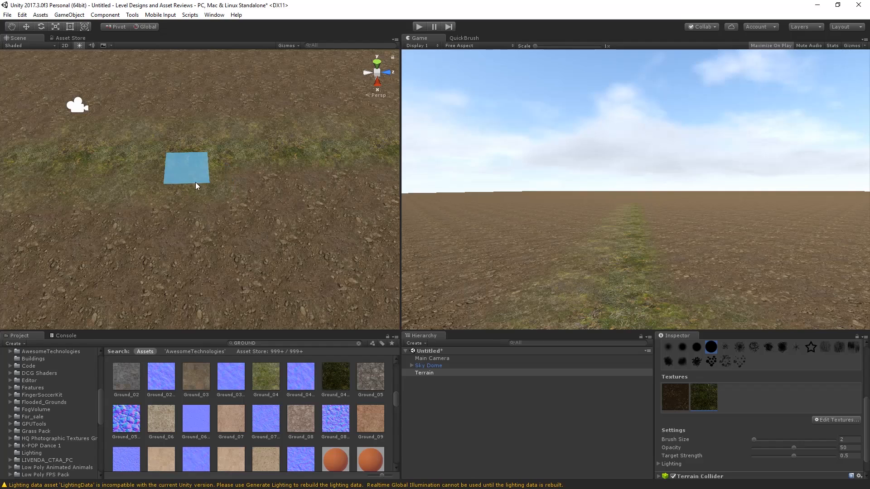
pyautogui.moveTo(202, 189); pyautogui.dragTo(486, 177)
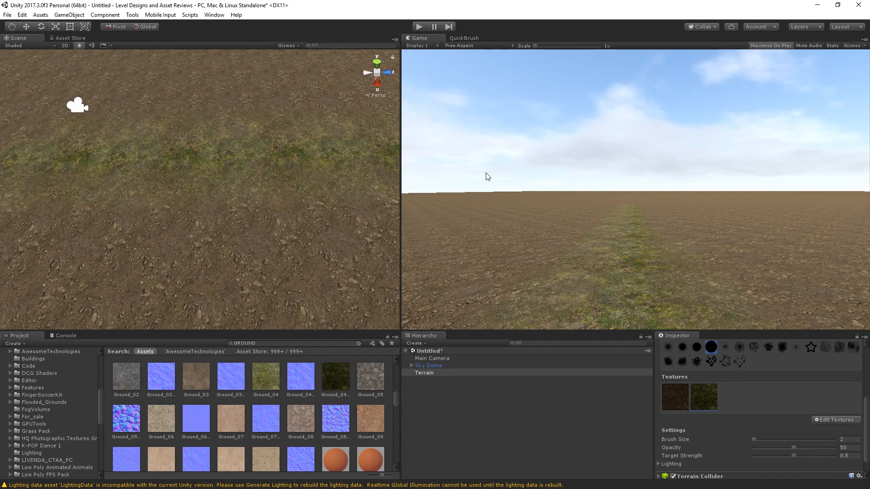
pyautogui.moveTo(219, 184)
pyautogui.mouseDown(button='right')
pyautogui.moveTo(263, 193)
pyautogui.moveTo(258, 220)
pyautogui.mouseUp(button='right')
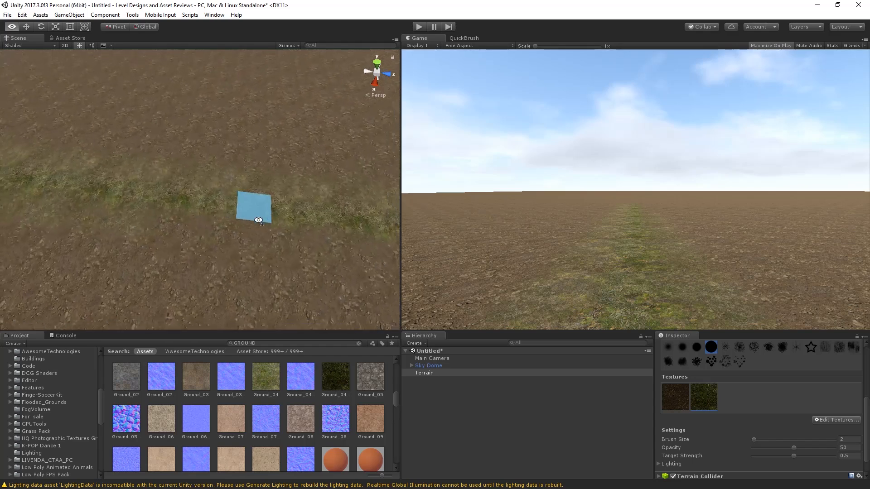
pyautogui.scroll(-8, 257, 221)
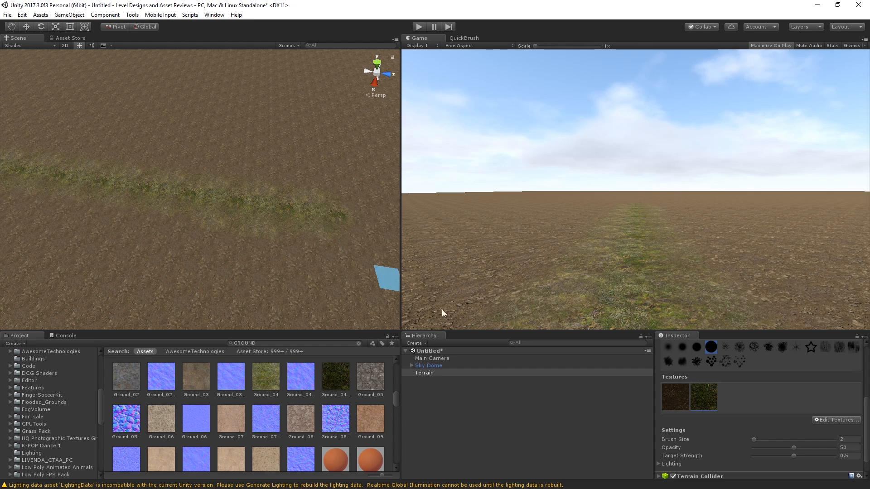
# Step: Mark the Thick_Grass_Hero_1_LOD0 prefab for placement in QuickBrush and view the grass strip near the camera
pyautogui.click(463, 38)
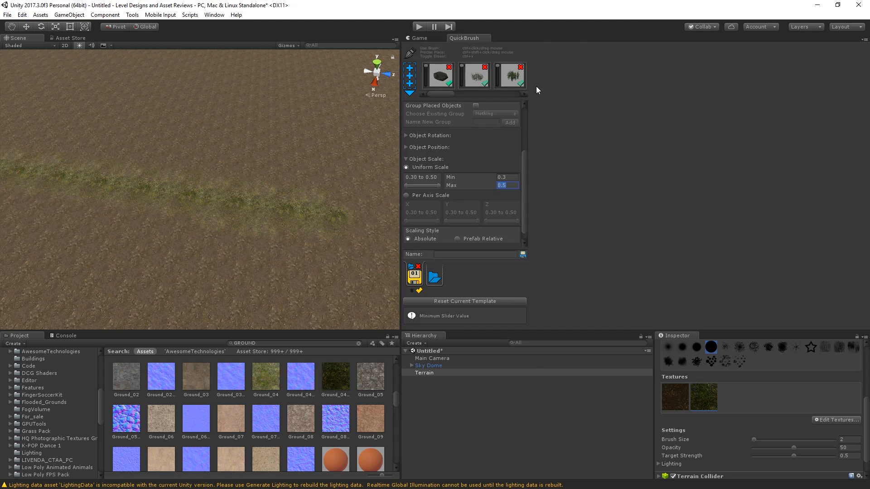
pyautogui.moveTo(442, 94)
pyautogui.mouseDown()
pyautogui.moveTo(509, 97)
pyautogui.moveTo(497, 102)
pyautogui.moveTo(501, 94)
pyautogui.moveTo(489, 89)
pyautogui.mouseUp()
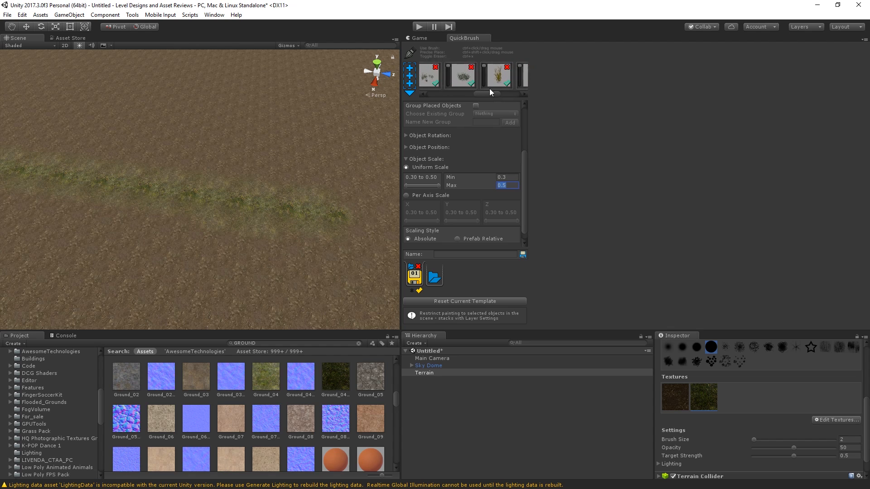
pyautogui.click(467, 80)
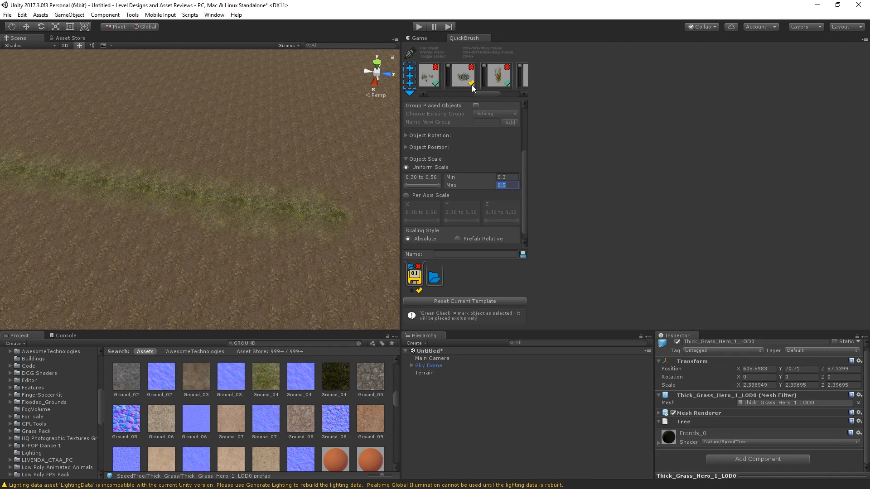
pyautogui.click(418, 36)
pyautogui.moveTo(204, 177)
pyautogui.mouseDown(button='right')
pyautogui.moveTo(105, 87)
pyautogui.moveTo(78, 141)
pyautogui.mouseUp(button='right')
pyautogui.press('w')
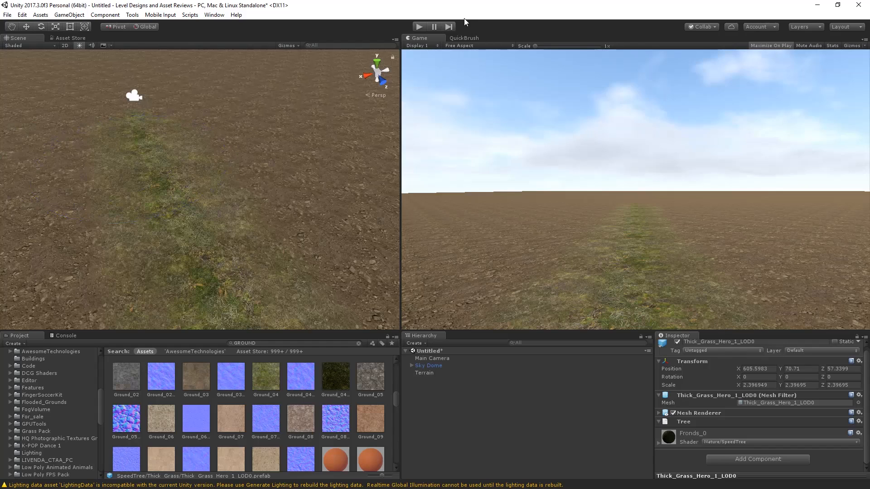
# Step: Set the QuickBrush radius to 1.4, try painting thick grass along the strip, and undo the stroke
pyautogui.click(463, 38)
pyautogui.scroll(5, 475, 121)
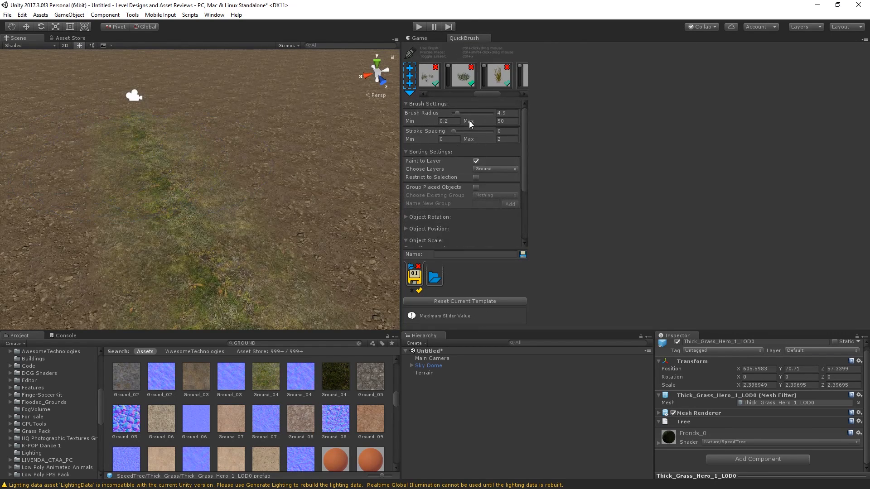
pyautogui.click(453, 113)
pyautogui.click(431, 38)
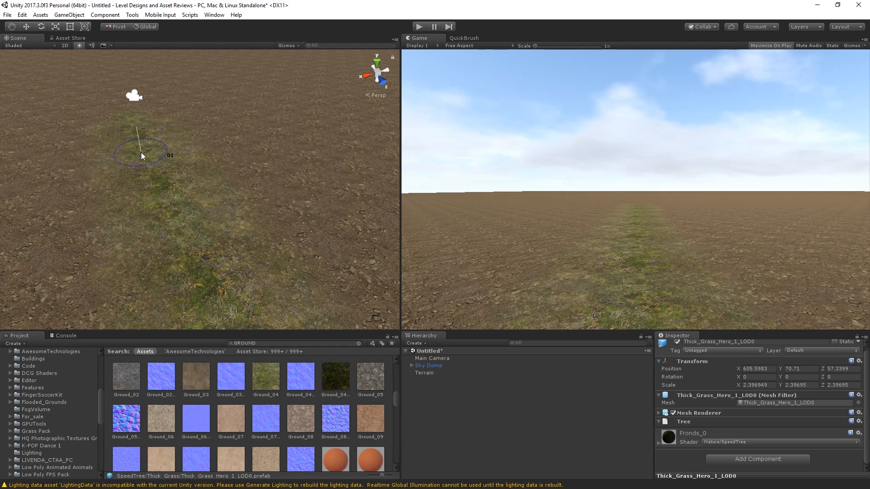
pyautogui.moveTo(140, 152)
pyautogui.mouseDown()
pyautogui.moveTo(169, 214)
pyautogui.moveTo(146, 123)
pyautogui.mouseUp()
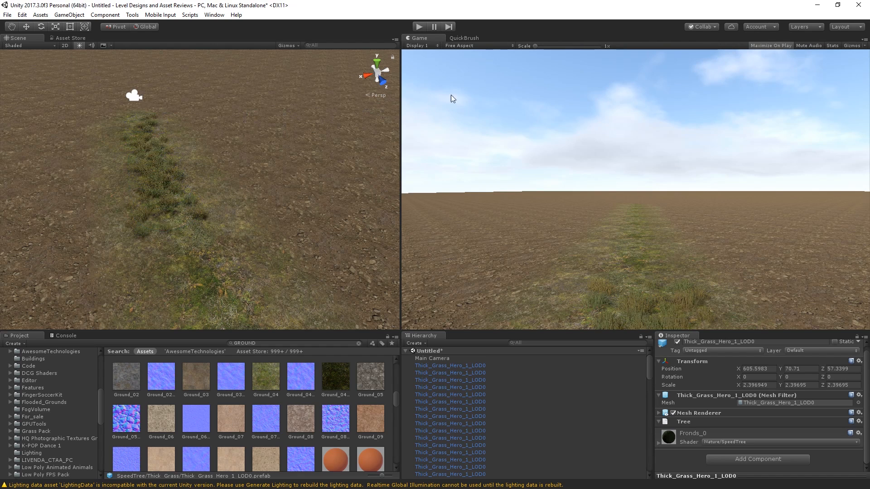
pyautogui.hotkey('ctrl', 'z')
# Step: Set the uniform object scale to 1 minimum and 1.5 maximum, try painting thick grass on the strip, and undo it
pyautogui.click(462, 39)
pyautogui.scroll(-3, 484, 173)
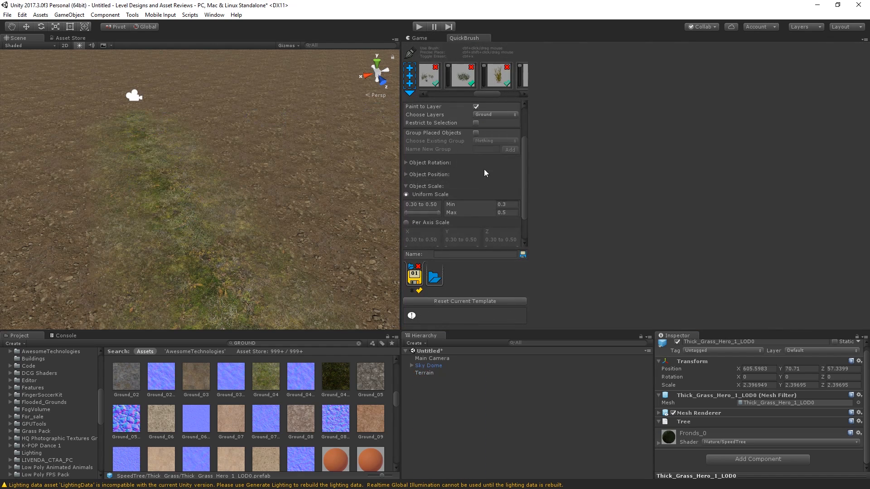
pyautogui.click(503, 204)
pyautogui.write('1')
pyautogui.press('Tab')
pyautogui.write('1.5')
pyautogui.click(421, 38)
pyautogui.keyDown('ctrl'); pyautogui.moveTo(138, 122); pyautogui.dragTo(197, 292); pyautogui.keyUp('ctrl')
pyautogui.hotkey('ctrl', 'z')
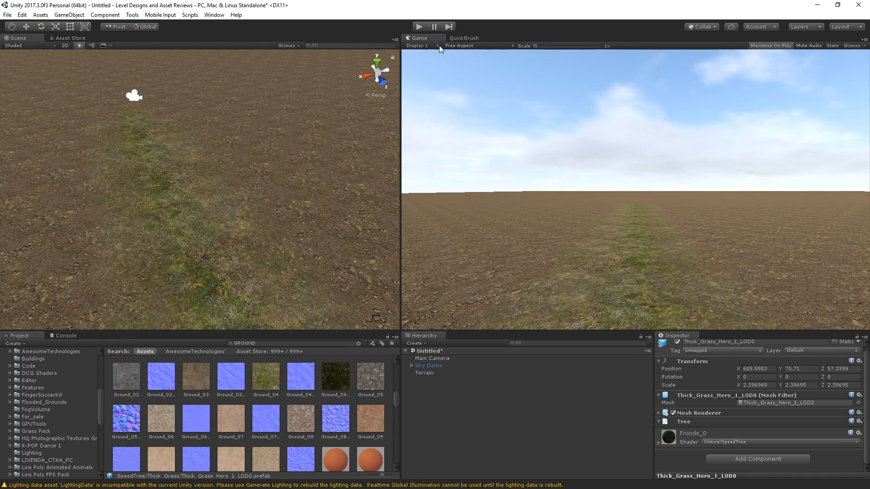
# Step: Set the QuickBrush stroke spacing to 1.39
pyautogui.click(462, 38)
pyautogui.scroll(3, 458, 122)
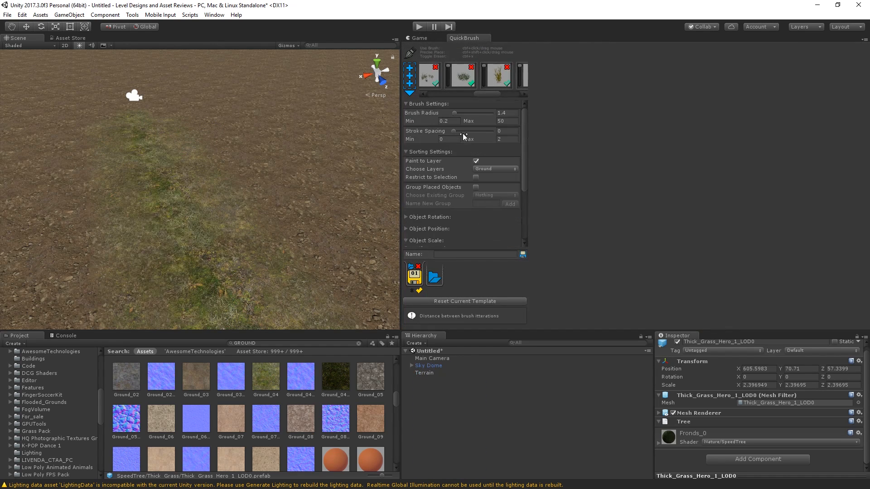
pyautogui.moveTo(463, 134); pyautogui.dragTo(481, 133)
pyautogui.click(412, 40)
# Step: Try painting spaced thick grass clumps along the strip away from the camera, and undo all the strokes
pyautogui.moveTo(136, 119)
pyautogui.keyDown('ctrl'); pyautogui.mouseDown()
pyautogui.moveTo(171, 122)
pyautogui.moveTo(148, 162)
pyautogui.moveTo(194, 261)
pyautogui.moveTo(214, 264)
pyautogui.mouseUp(); pyautogui.keyUp('ctrl')
pyautogui.scroll(-5, 214, 264)
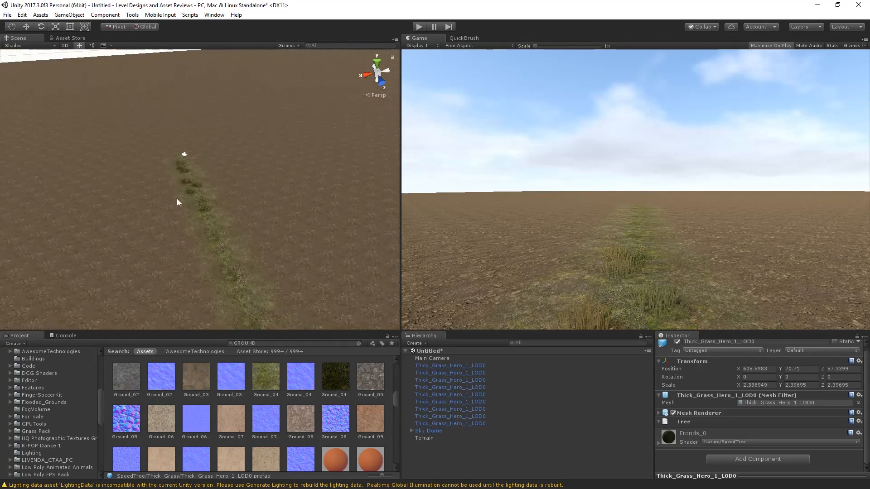
pyautogui.keyDown('ctrl'); pyautogui.moveTo(216, 224); pyautogui.dragTo(276, 276); pyautogui.keyUp('ctrl')
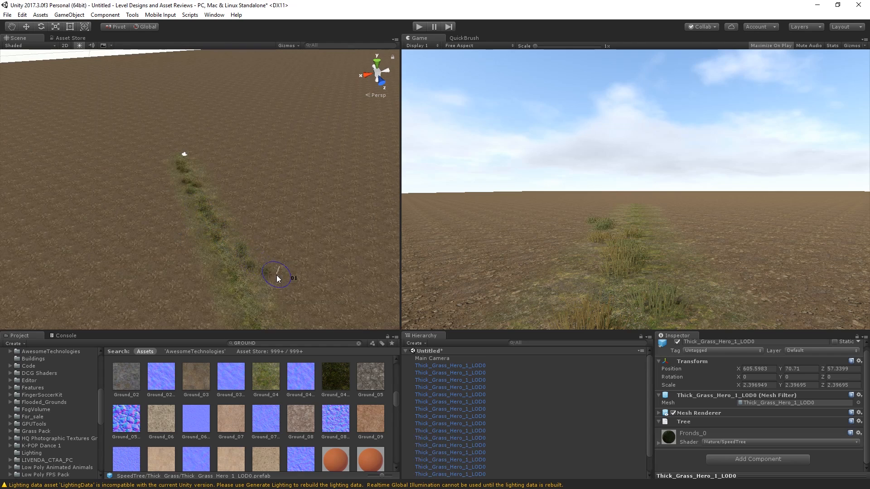
pyautogui.hotkey('ctrl', 'z')
pyautogui.keyDown('ctrl'); pyautogui.moveTo(205, 225); pyautogui.dragTo(243, 265); pyautogui.keyUp('ctrl')
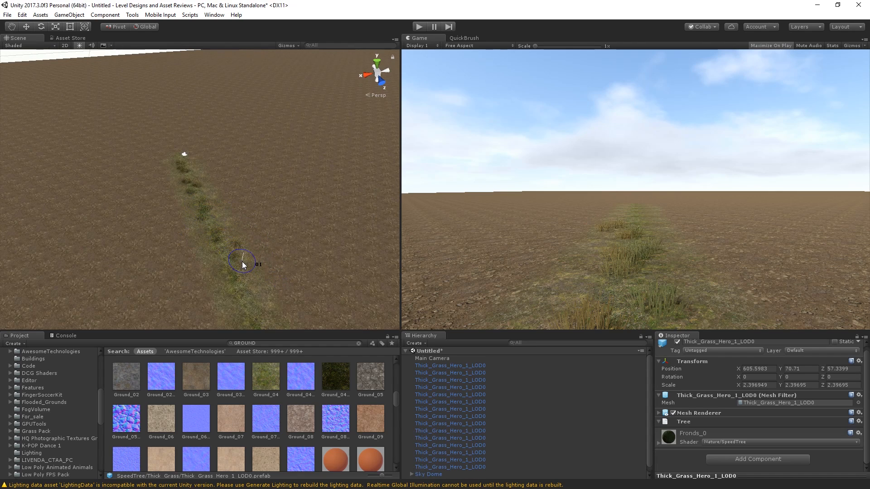
pyautogui.hotkey('ctrl', 'z')
pyautogui.hotkey('ctrl', 'z')
pyautogui.hotkey('ctrl', 'z')
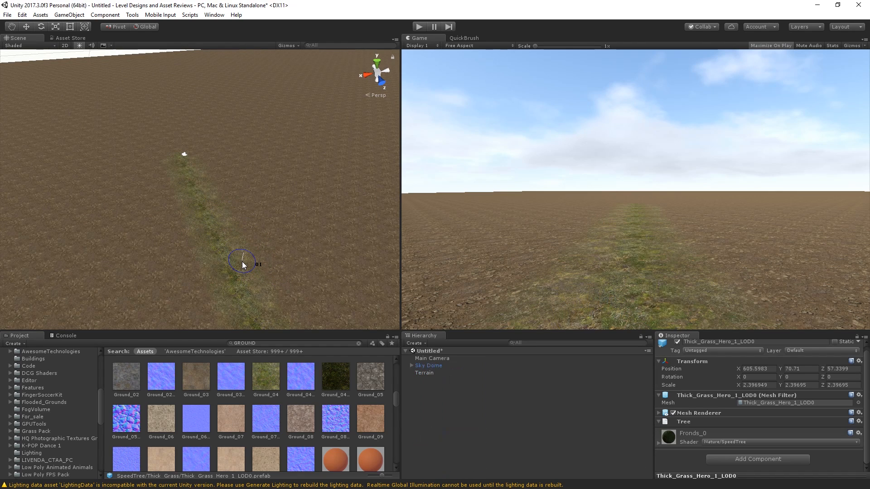
# Step: Set the uniform object scale to 1.5 minimum and 2 maximum
pyautogui.click(466, 35)
pyautogui.moveTo(487, 94)
pyautogui.mouseDown()
pyautogui.moveTo(512, 98)
pyautogui.moveTo(487, 99)
pyautogui.mouseUp()
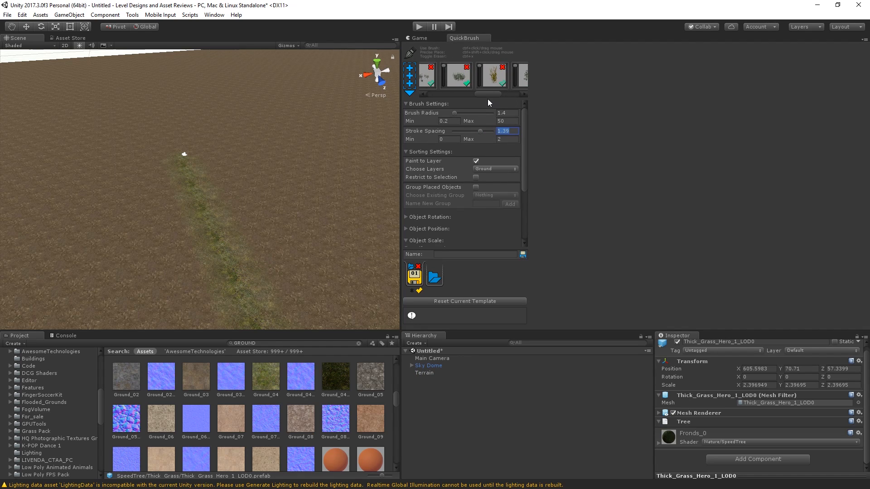
pyautogui.scroll(-5, 450, 218)
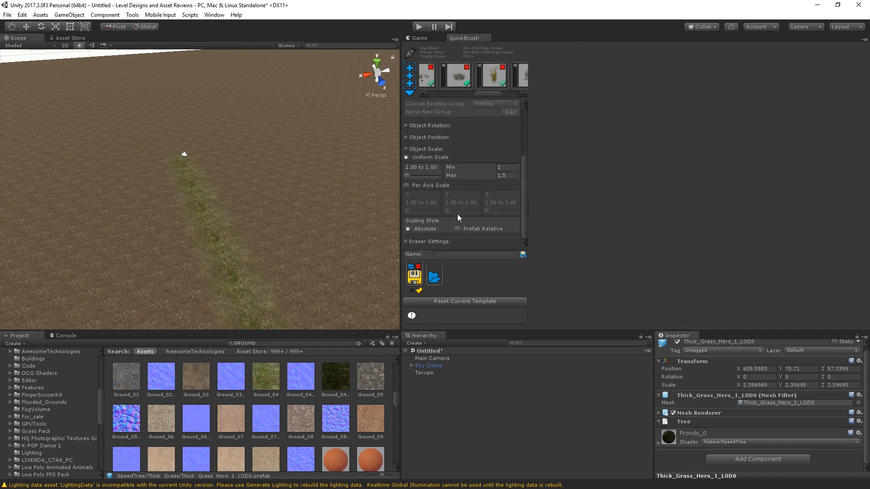
pyautogui.press('Tab')
pyautogui.write('1.5')
pyautogui.press('Tab')
pyautogui.click(417, 38)
# Step: Try painting the larger thick grass in one stroke along the strip in front of the camera, and undo it
pyautogui.press('w')
pyautogui.moveTo(284, 173)
pyautogui.mouseDown(button='right')
pyautogui.moveTo(254, 159)
pyautogui.moveTo(203, 159)
pyautogui.mouseUp(button='right')
pyautogui.moveTo(203, 159)
pyautogui.mouseDown()
pyautogui.moveTo(187, 164)
pyautogui.moveTo(207, 228)
pyautogui.mouseUp()
pyautogui.hotkey('ctrl', 'z')
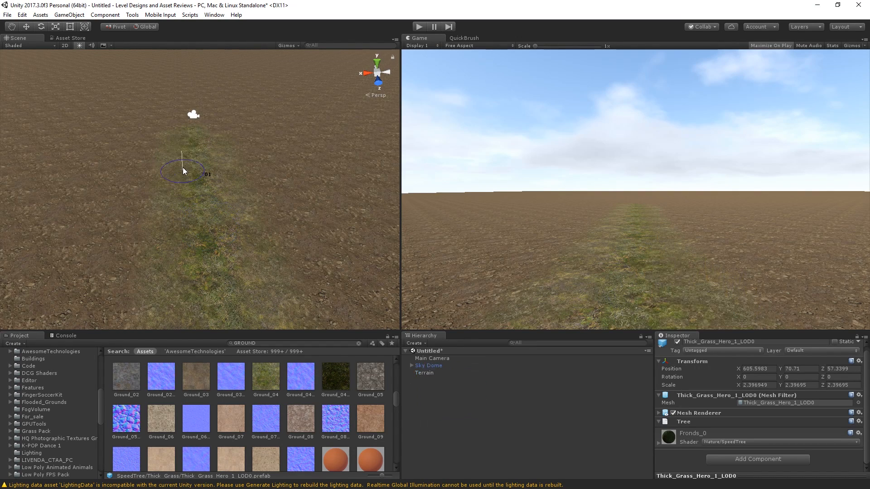
# Step: Place individual thick grass clumps on the strip in front of the camera, undoing the last misplaced one
pyautogui.click(196, 164)
pyautogui.click(207, 230)
pyautogui.press('s')
pyautogui.moveTo(216, 231)
pyautogui.mouseDown(button='right')
pyautogui.moveTo(223, 252)
pyautogui.moveTo(219, 245)
pyautogui.mouseUp(button='right')
pyautogui.click(194, 177)
pyautogui.click(194, 178)
pyautogui.click(189, 162)
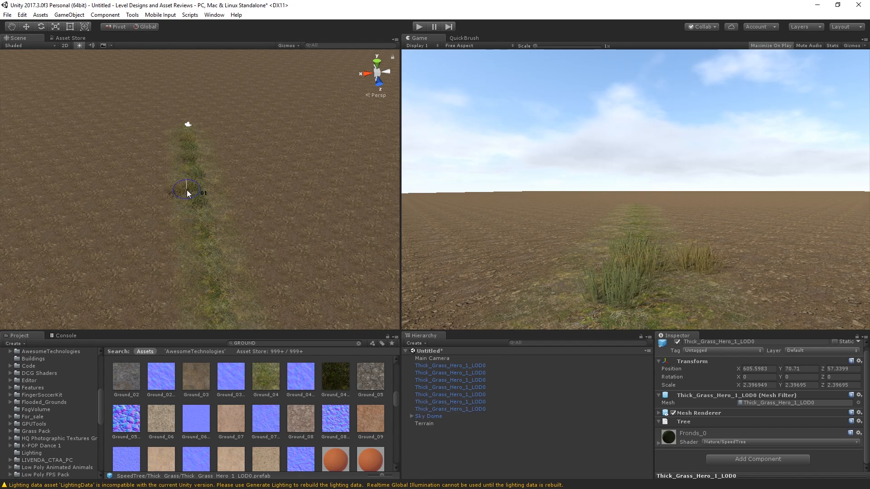
pyautogui.click(196, 216)
pyautogui.hotkey('ctrl', 'z')
# Step: Paint thick grass along the rest of the textured strip to its far end
pyautogui.moveTo(196, 220); pyautogui.dragTo(220, 299)
pyautogui.moveTo(219, 235); pyautogui.dragTo(228, 290, button='right')
pyautogui.moveTo(220, 247); pyautogui.dragTo(244, 306)
pyautogui.moveTo(131, 210); pyautogui.dragTo(274, 230, button='right')
pyautogui.moveTo(226, 241); pyautogui.dragTo(283, 267)
pyautogui.keyDown('alt'); pyautogui.moveTo(137, 229); pyautogui.dragTo(349, 163); pyautogui.keyUp('alt')
pyautogui.moveTo(302, 176); pyautogui.dragTo(378, 117)
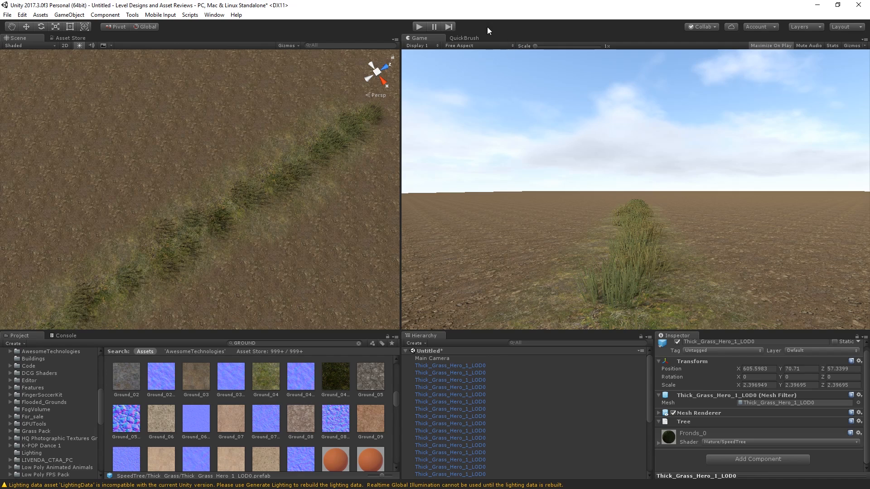
# Step: Set the uniform object scale back to 1 minimum and 1.5 maximum for the next grass
pyautogui.click(463, 38)
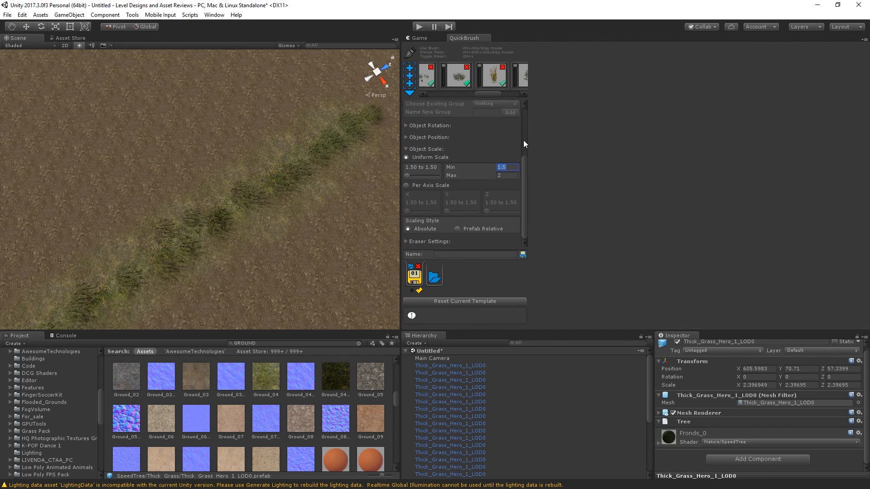
pyautogui.press('Tab')
pyautogui.write('1')
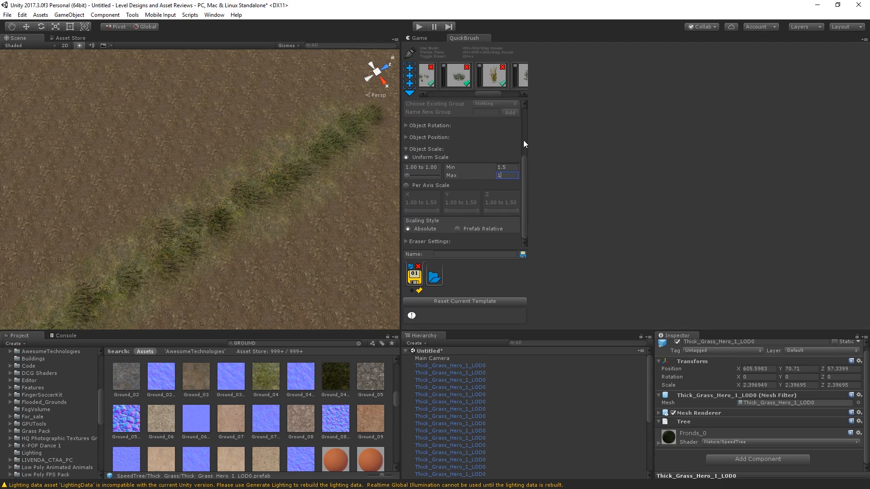
pyautogui.hotkey('shift', 'Tab')
pyautogui.write('1')
pyautogui.press('Tab')
pyautogui.write('1.5')
pyautogui.press('Return')
pyautogui.click(418, 38)
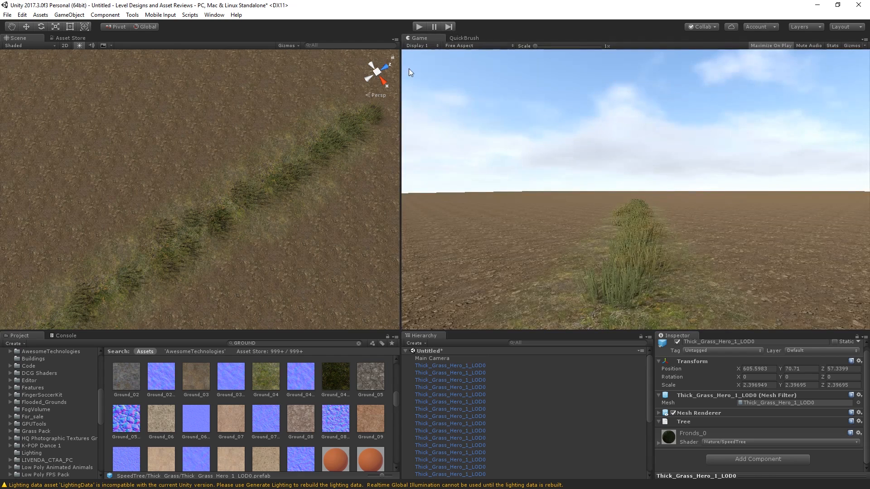
# Step: Set the brush's uniform object scale to 0.7 minimum and 1.2 maximum
pyautogui.click(467, 39)
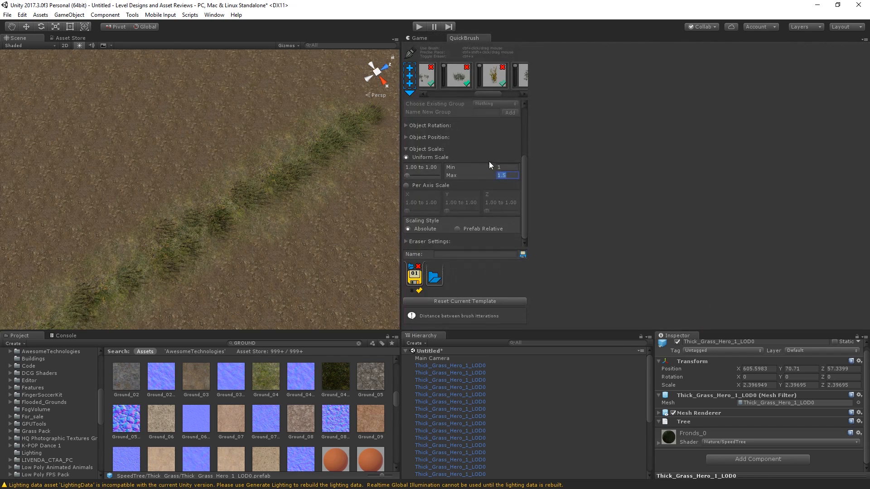
pyautogui.click(497, 168)
pyautogui.click(427, 37)
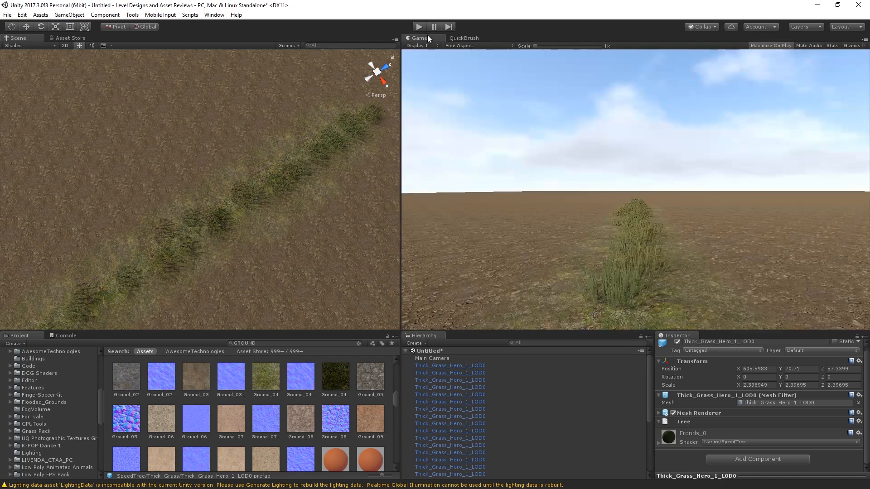
# Step: Try painting smaller thick grass along the side of the existing strip near the camera, and undo the stroke
pyautogui.moveTo(285, 181)
pyautogui.mouseDown(button='right')
pyautogui.moveTo(260, 189)
pyautogui.moveTo(55, 169)
pyautogui.moveTo(51, 135)
pyautogui.moveTo(113, 92)
pyautogui.moveTo(237, 37)
pyautogui.moveTo(177, 129)
pyautogui.mouseUp(button='right')
pyautogui.scroll(-3, 164, 205)
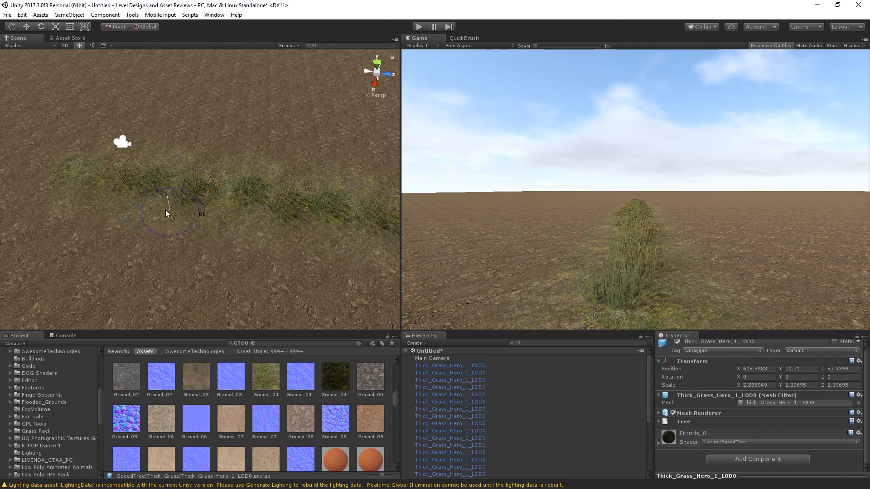
pyautogui.moveTo(207, 209); pyautogui.dragTo(162, 211)
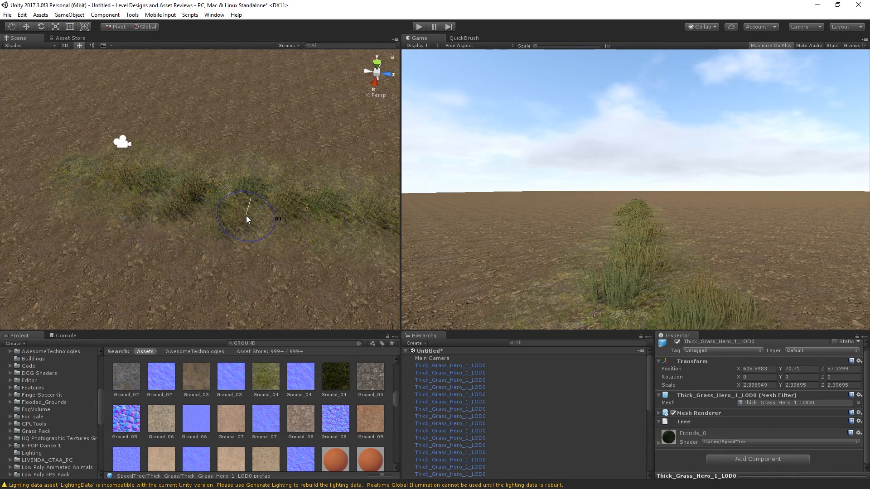
pyautogui.hotkey('ctrl', 'z')
# Step: Set the brush's uniform object scale to 0.3 minimum and 0.8 maximum
pyautogui.click(457, 38)
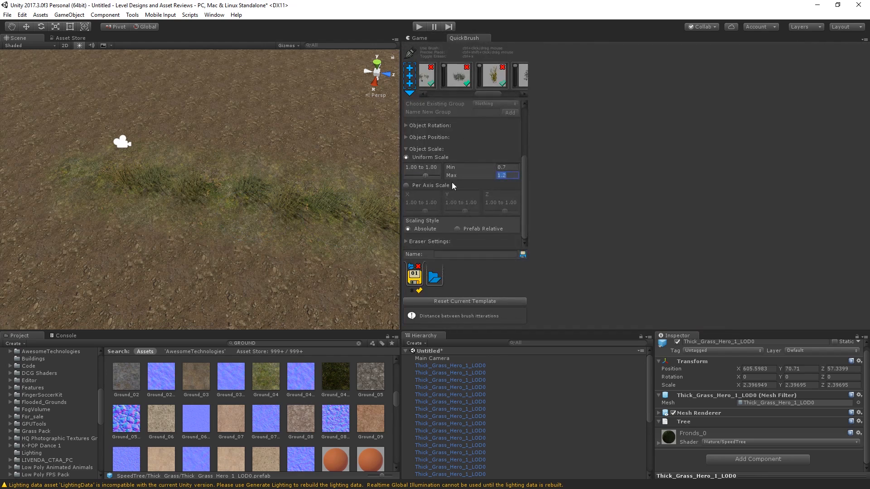
pyautogui.click(516, 167)
pyautogui.write('0.3')
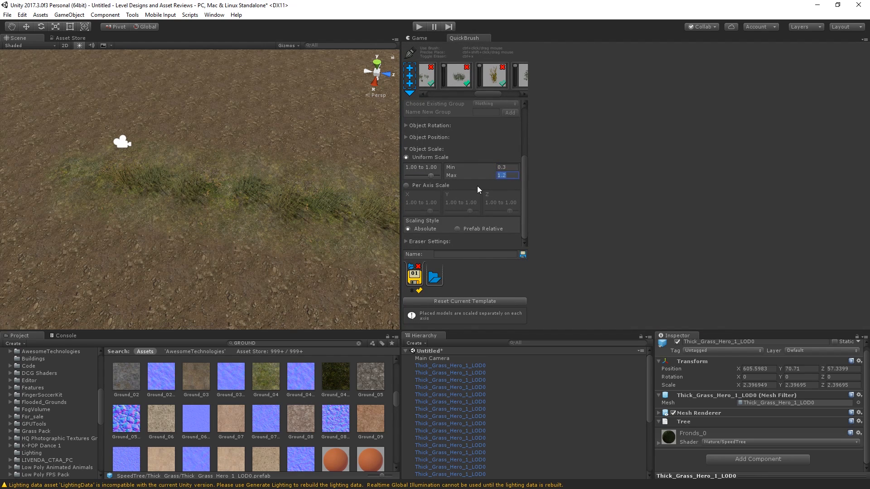
pyautogui.press('Tab')
pyautogui.write('0.8')
pyautogui.click(428, 36)
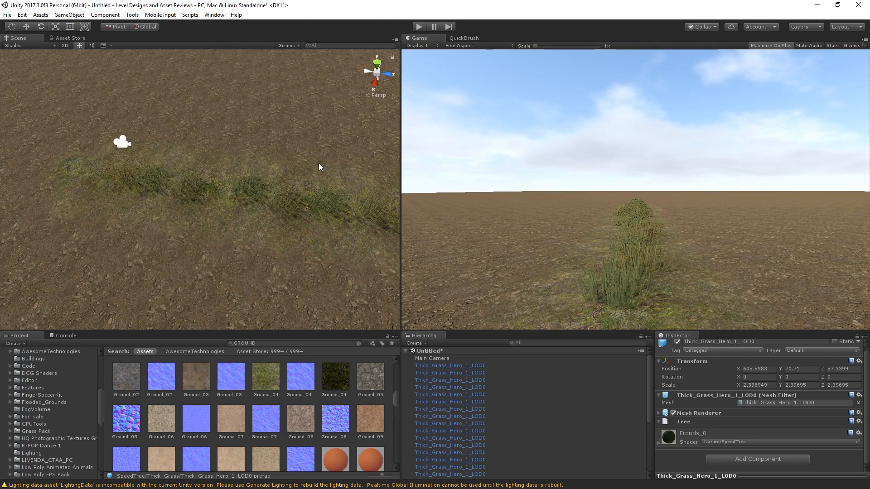
# Step: Set the brush's stroke spacing to 0.33 for the small grass beside the strip
pyautogui.press('w')
pyautogui.moveTo(200, 186)
pyautogui.mouseDown(button='right')
pyautogui.moveTo(191, 159)
pyautogui.moveTo(168, 196)
pyautogui.moveTo(89, 129)
pyautogui.mouseUp(button='right')
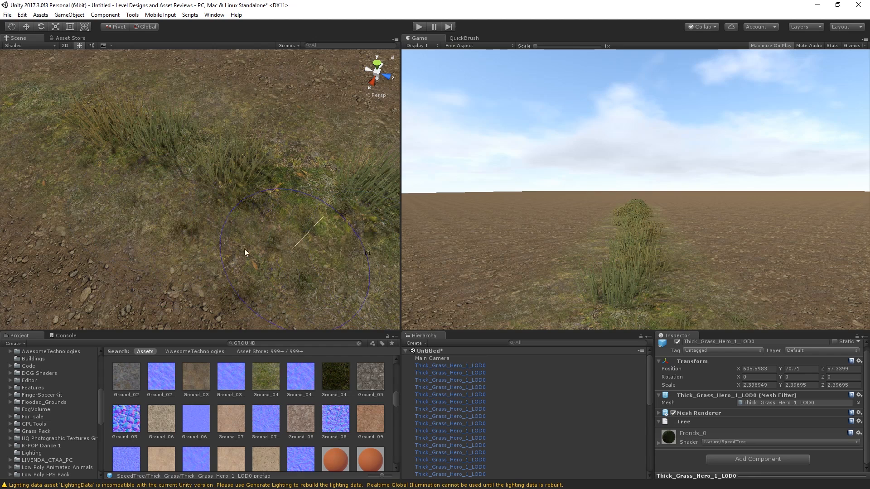
pyautogui.click(458, 37)
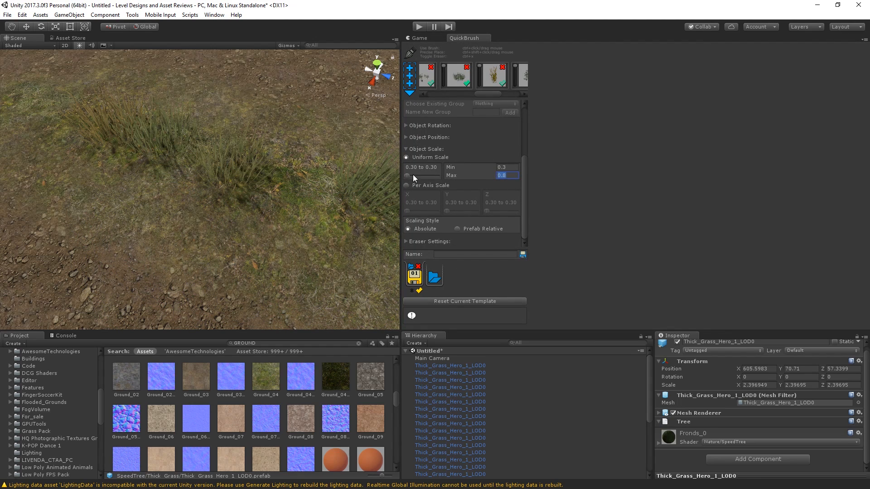
pyautogui.scroll(5, 430, 163)
pyautogui.click(465, 132)
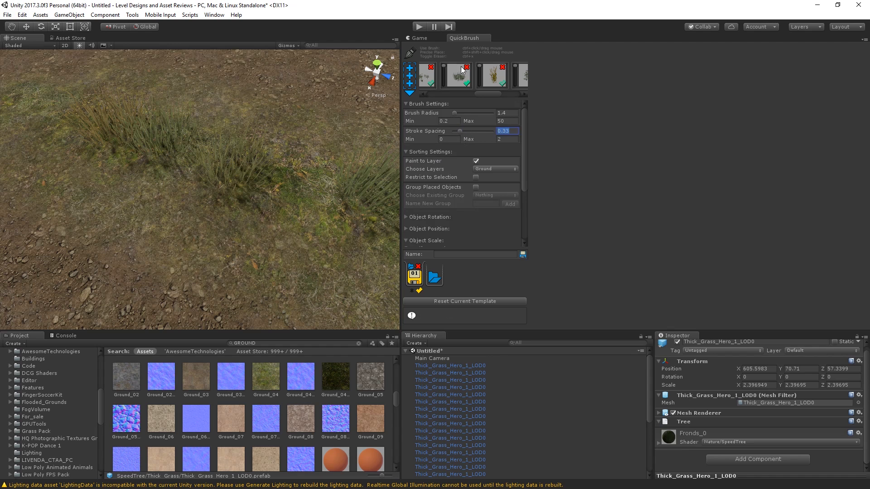
pyautogui.click(423, 36)
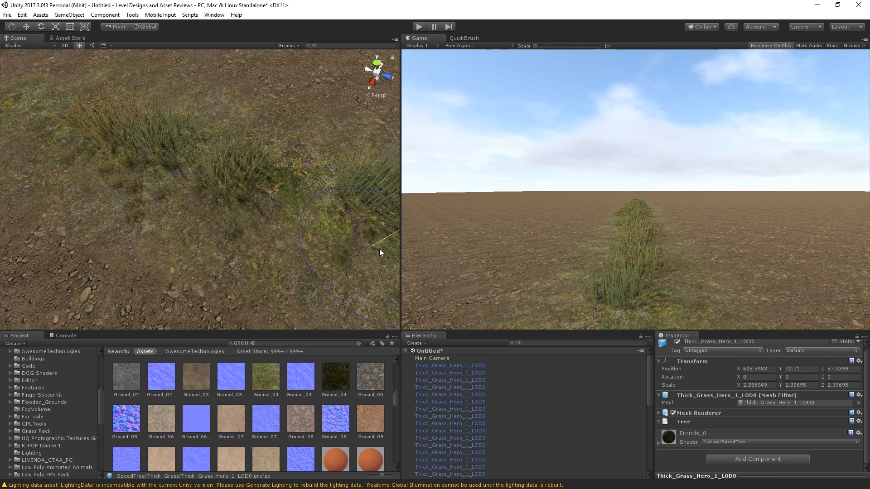
# Step: Paint small thick grass clumps around the large clumps along the full length of the textured strip
pyautogui.scroll(-5, 114, 190)
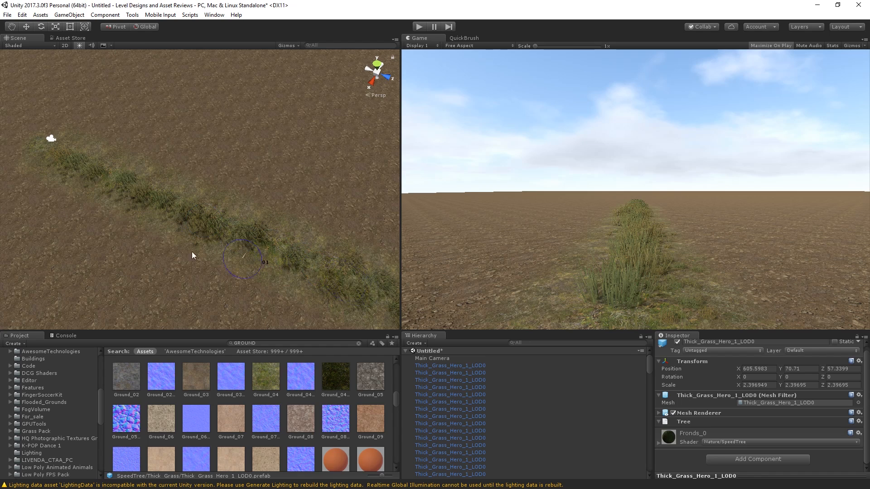
pyautogui.moveTo(191, 251); pyautogui.dragTo(249, 237, button='right')
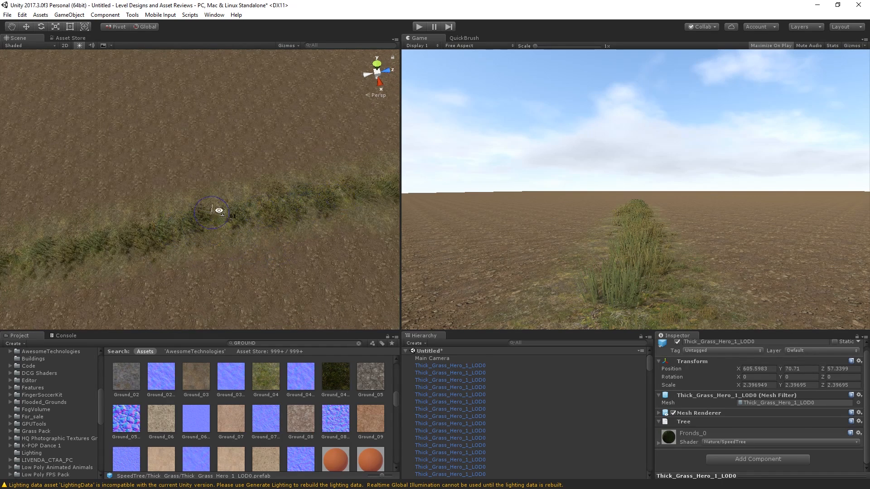
pyautogui.moveTo(218, 209); pyautogui.dragTo(195, 213, button='right')
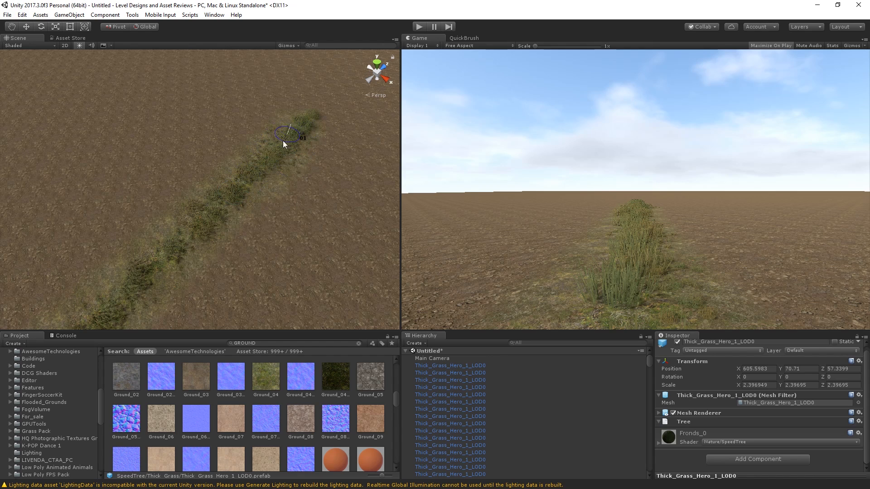
pyautogui.moveTo(302, 164); pyautogui.dragTo(263, 165, button='right')
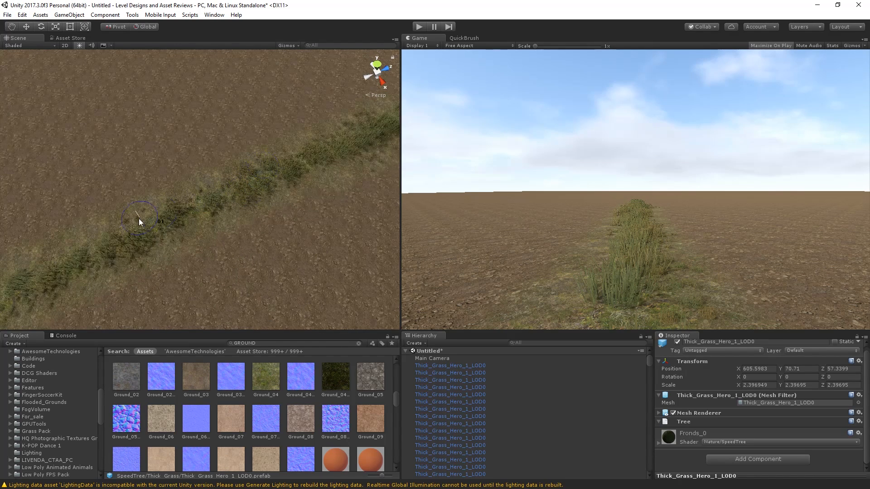
pyautogui.moveTo(113, 249); pyautogui.dragTo(202, 186, button='right')
pyautogui.moveTo(319, 201); pyautogui.dragTo(213, 190, button='right')
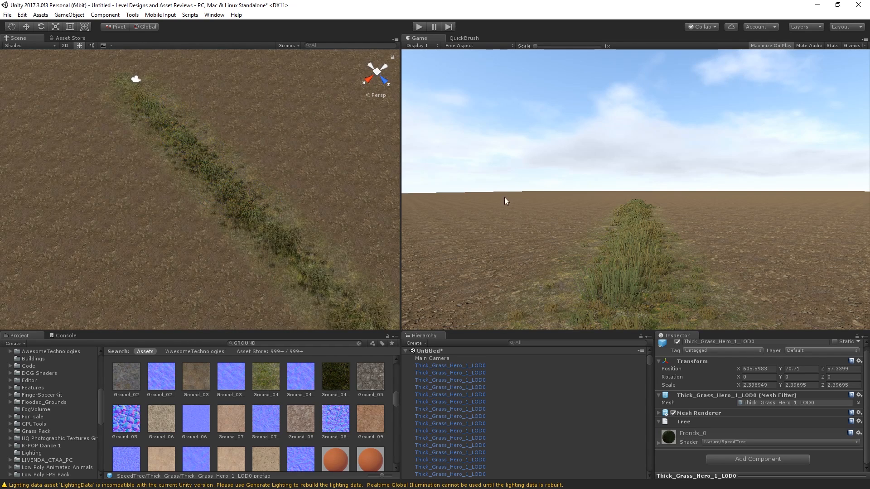
pyautogui.click(69, 14)
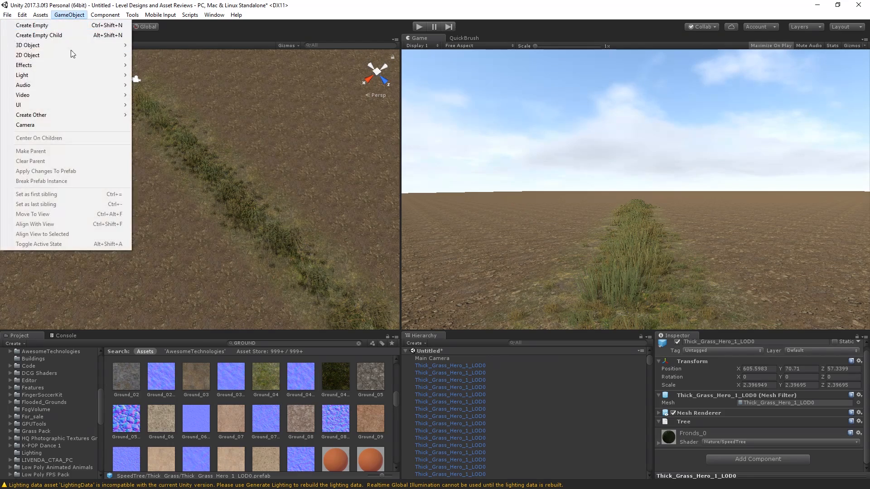
pyautogui.moveTo(70, 45)
pyautogui.moveTo(396, 202); pyautogui.dragTo(251, 163, button='right')
pyautogui.press('w')
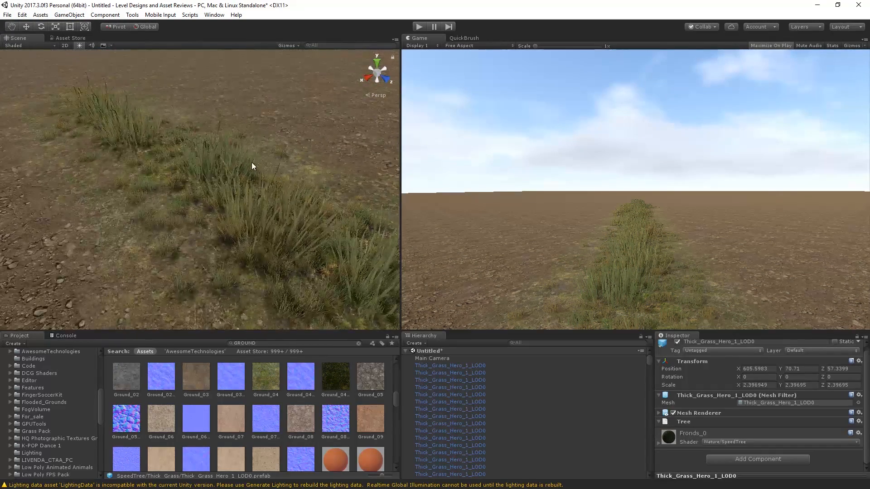
# Step: Select all thick grass objects except the first one and make them children of that first grass object
pyautogui.click(252, 162)
pyautogui.scroll(-3, 535, 465)
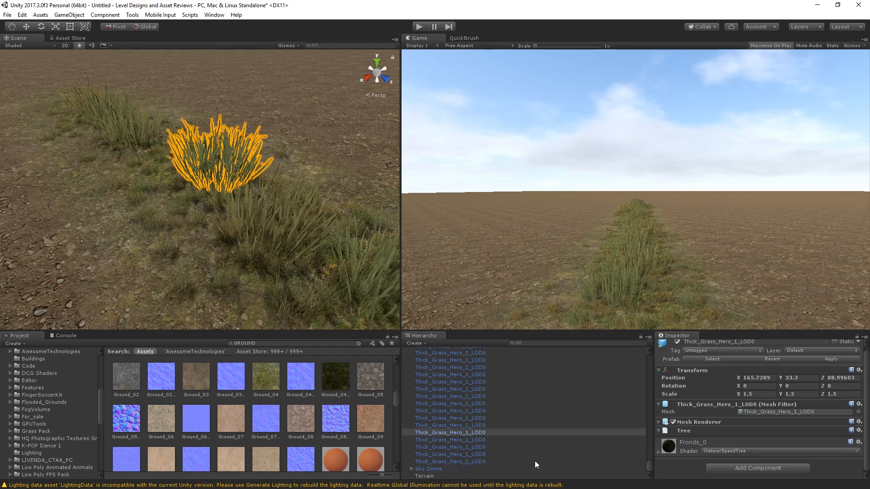
pyautogui.click(466, 462)
pyautogui.scroll(3, 472, 446)
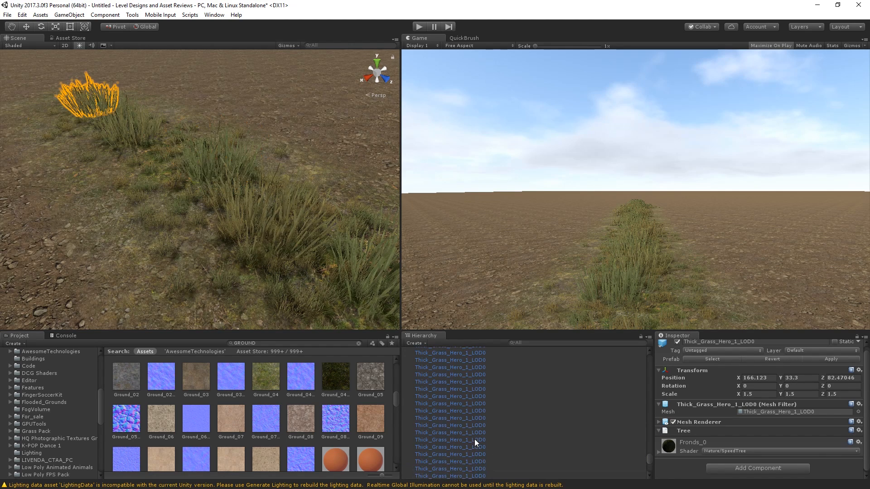
pyautogui.moveTo(648, 454); pyautogui.dragTo(662, 360)
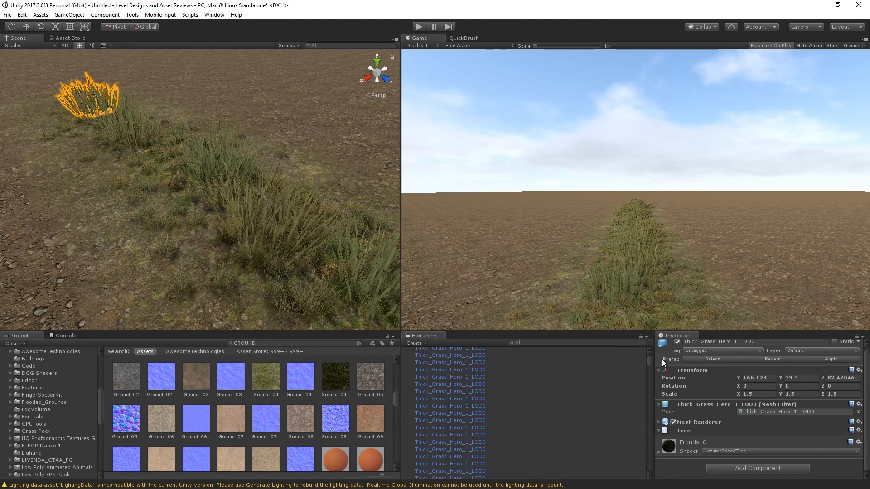
pyautogui.scroll(1, 496, 374)
pyautogui.keyDown('shift'); pyautogui.click(469, 374); pyautogui.keyUp('shift')
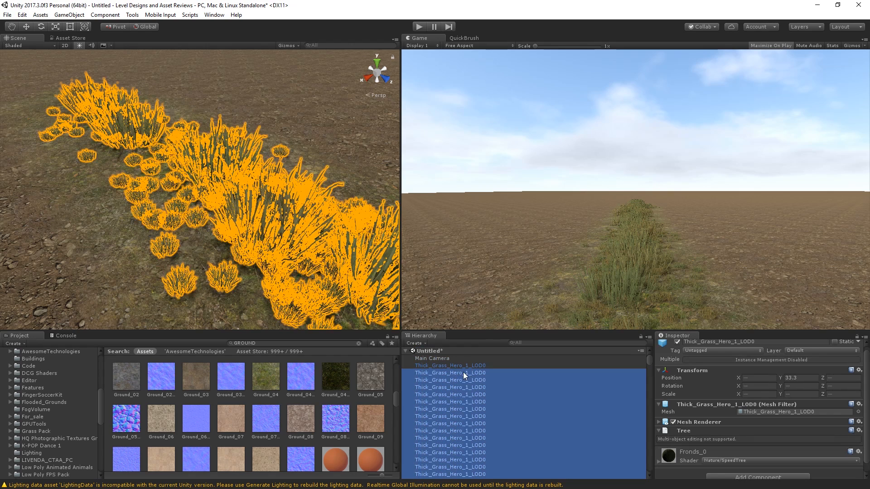
pyautogui.moveTo(463, 372)
pyautogui.mouseDown()
pyautogui.moveTo(481, 362)
pyautogui.moveTo(474, 366)
pyautogui.mouseUp()
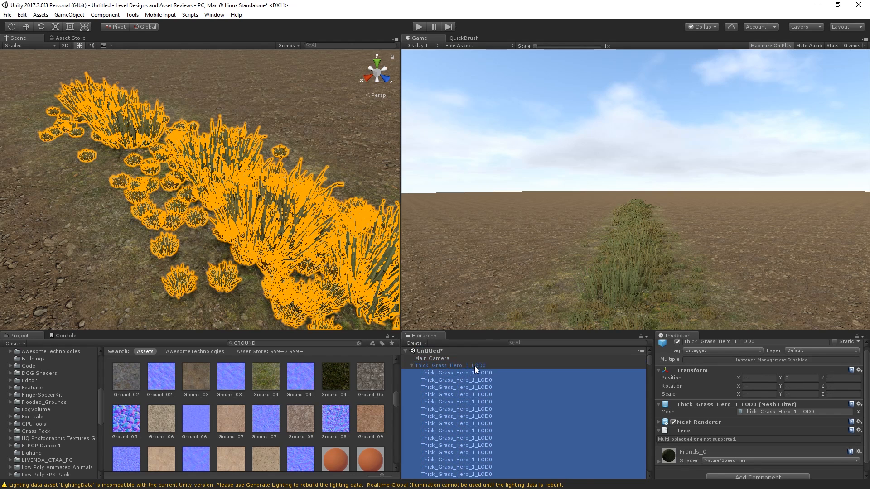
# Step: Collapse the grass hierarchy and select its parent object to check which clumps it includes
pyautogui.click(412, 365)
pyautogui.click(425, 380)
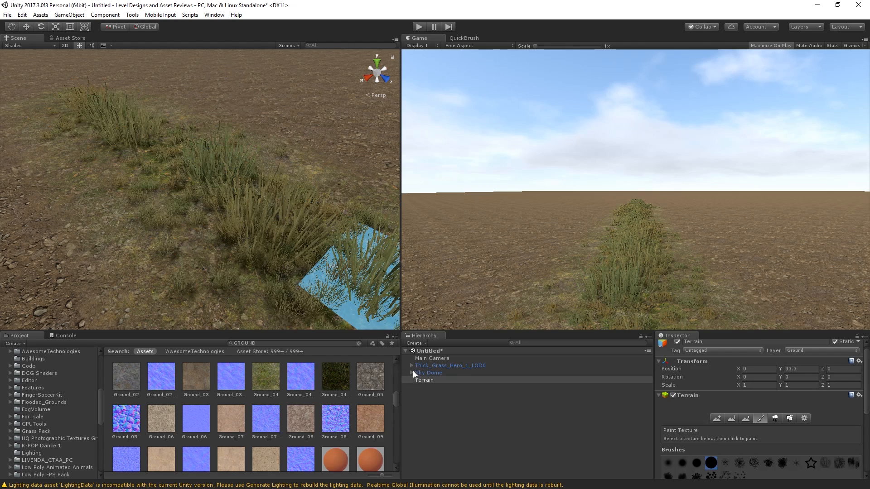
pyautogui.click(423, 365)
pyautogui.moveTo(159, 216); pyautogui.dragTo(398, 290, button='right')
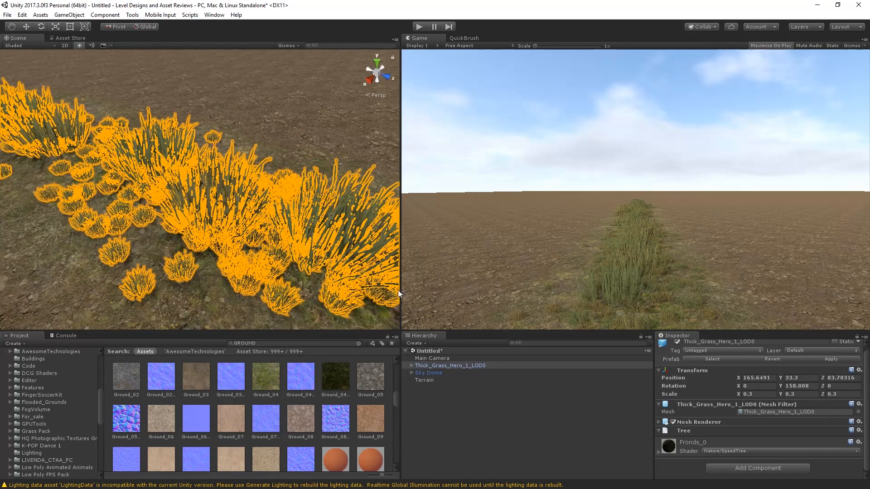
# Step: Select all the child grass objects and move them back out of their parent to the scene's root level
pyautogui.click(412, 366)
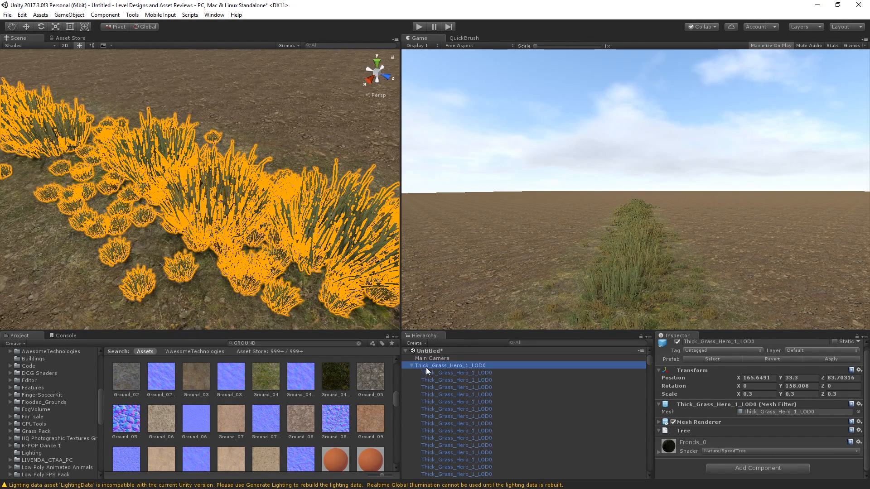
pyautogui.click(422, 373)
pyautogui.scroll(-3, 485, 382)
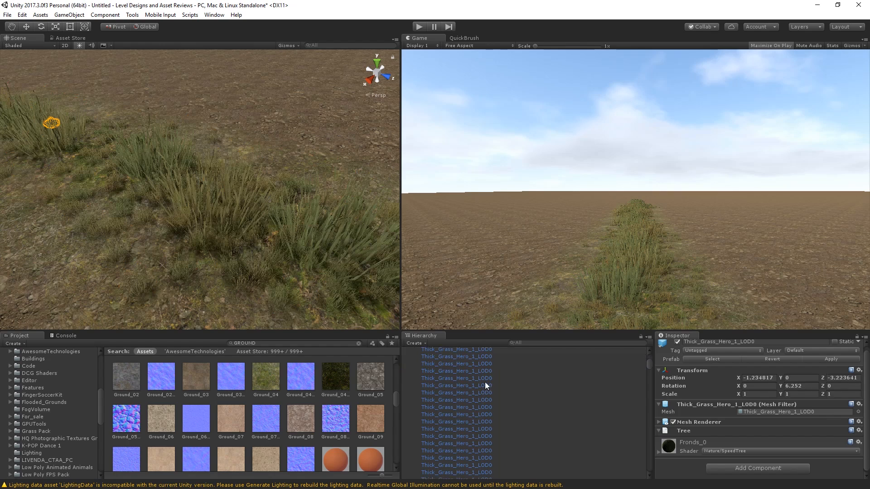
pyautogui.moveTo(650, 369); pyautogui.dragTo(651, 473)
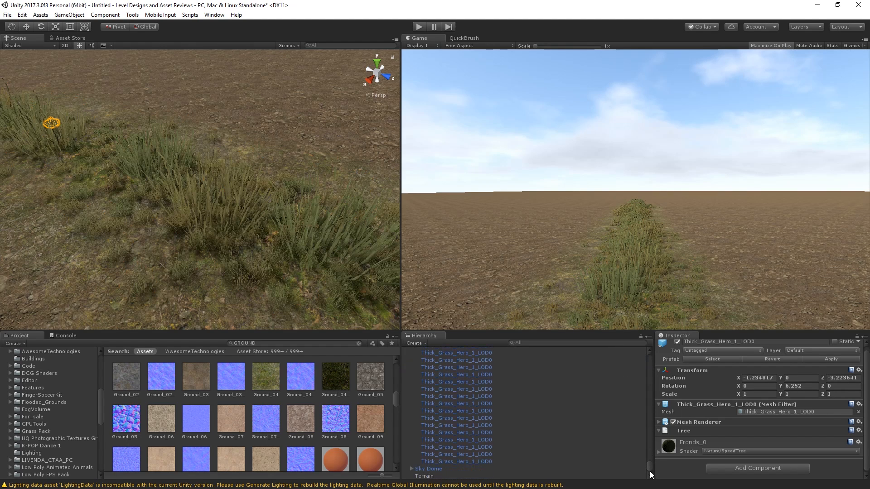
pyautogui.keyDown('shift'); pyautogui.click(480, 462); pyautogui.keyUp('shift')
pyautogui.scroll(1, 510, 414)
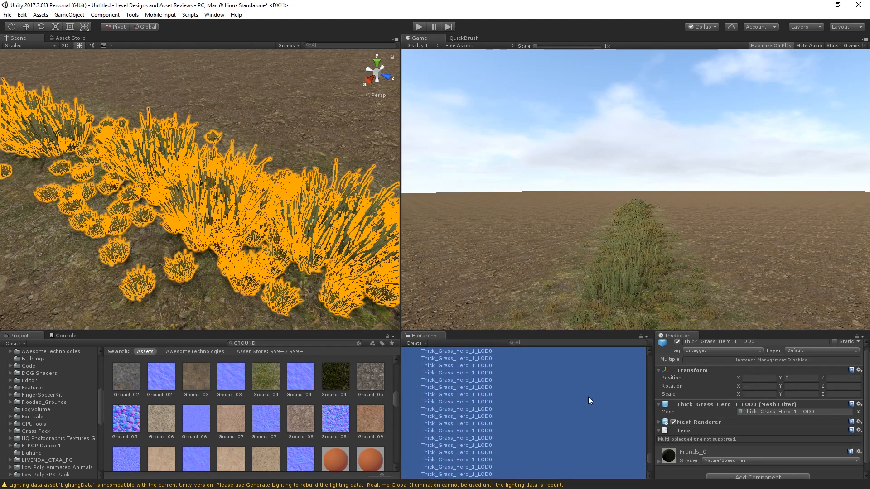
pyautogui.moveTo(650, 453); pyautogui.dragTo(652, 355)
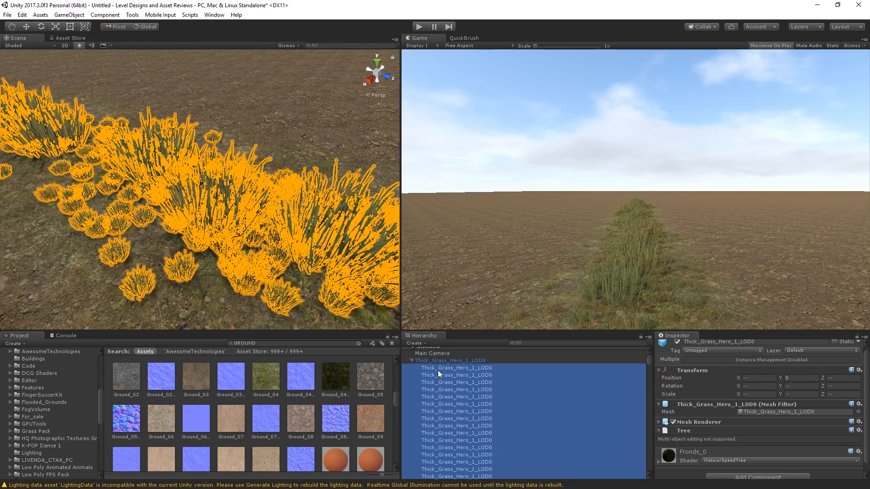
pyautogui.moveTo(438, 370); pyautogui.dragTo(412, 363)
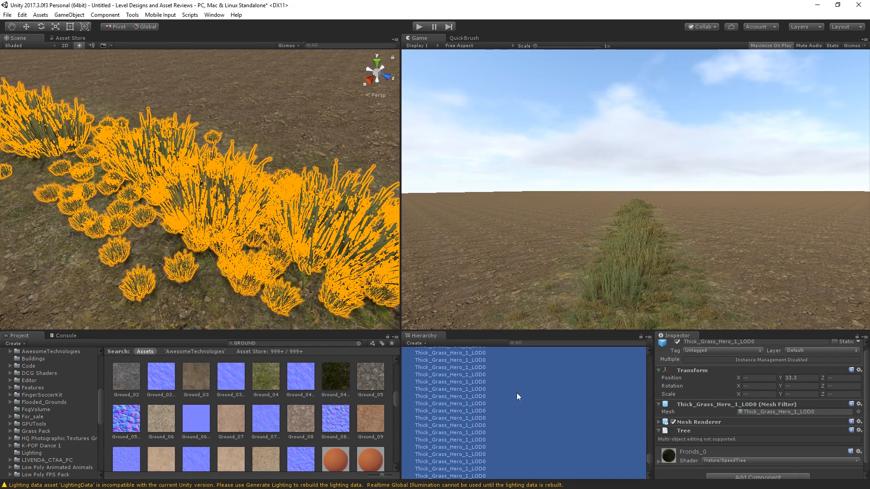
pyautogui.scroll(3, 646, 395)
pyautogui.click(413, 361)
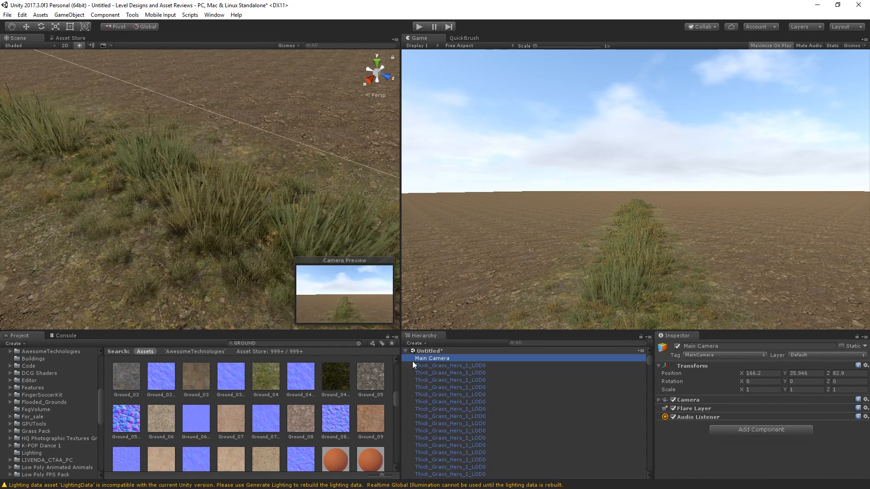
# Step: View the grass strip from the side, select one of its small grass objects and review its components
pyautogui.moveTo(171, 233); pyautogui.dragTo(380, 170, button='right')
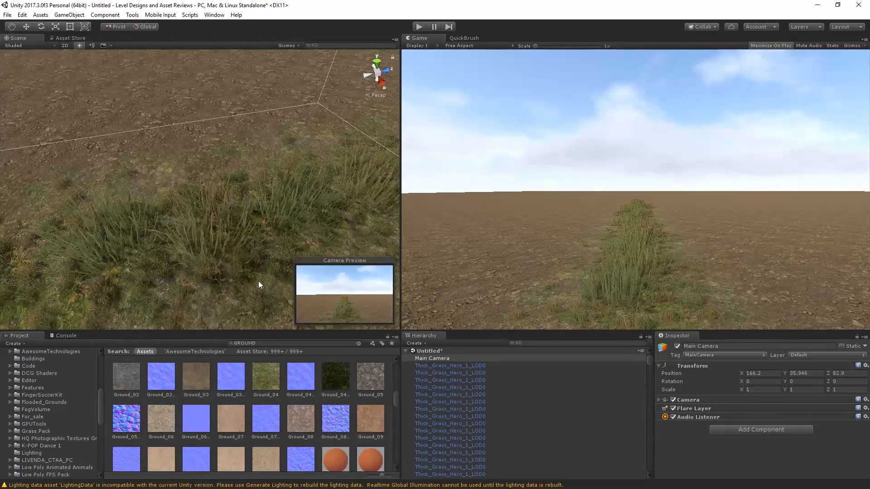
pyautogui.moveTo(259, 282); pyautogui.dragTo(372, 149, button='right')
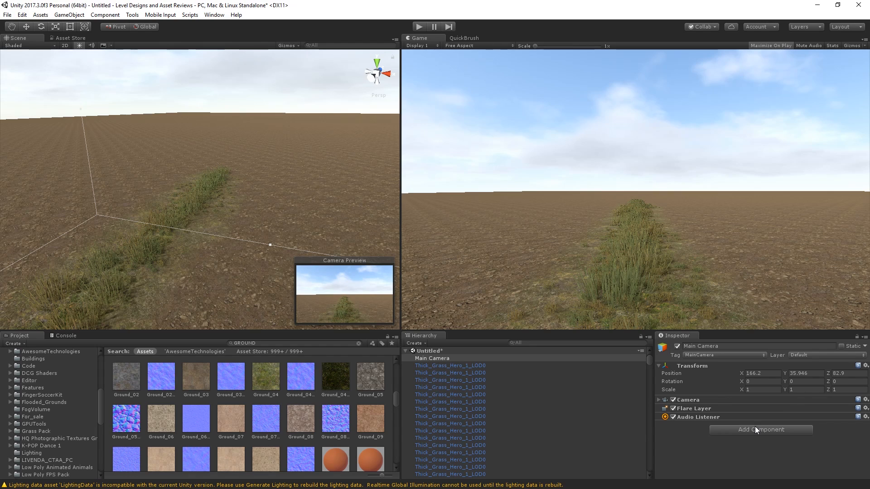
pyautogui.click(502, 387)
pyautogui.scroll(-1, 746, 415)
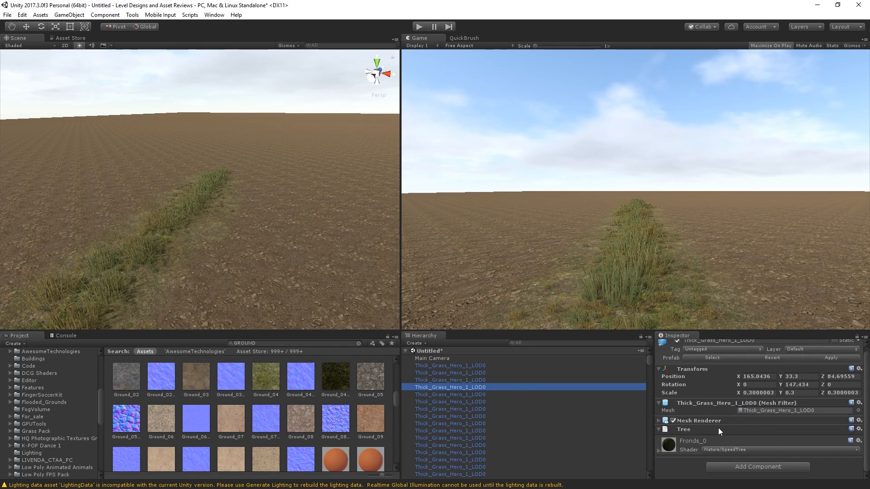
# Step: Expand the grass object's Fronds_0 material, try Back culling before returning to Front, and review the Wind Quality options
pyautogui.click(686, 444)
pyautogui.scroll(-5, 707, 441)
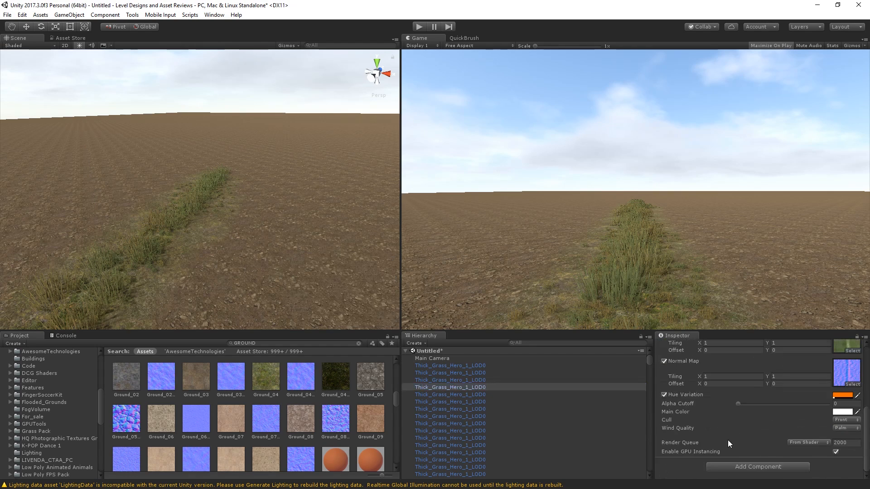
pyautogui.click(844, 420)
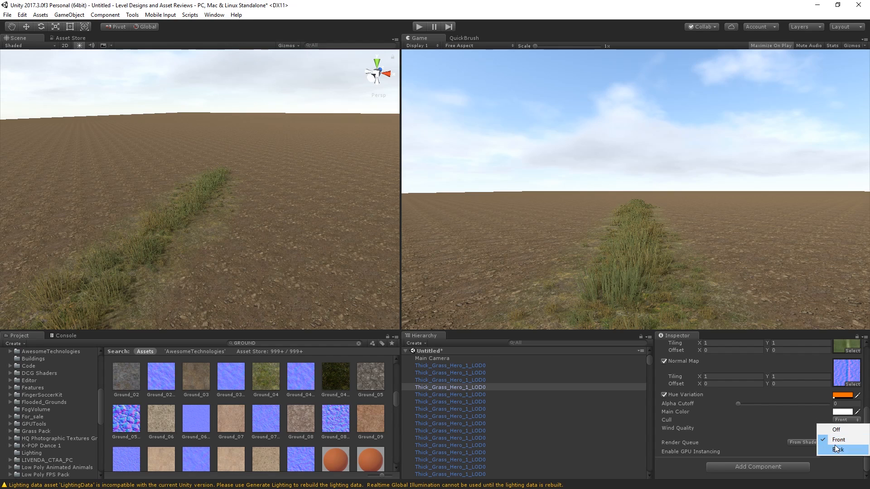
pyautogui.click(836, 449)
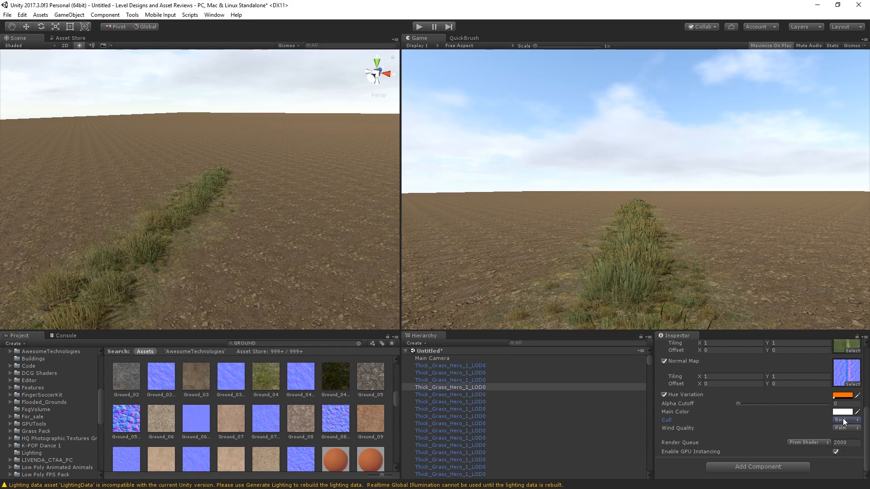
pyautogui.click(845, 420)
pyautogui.click(845, 439)
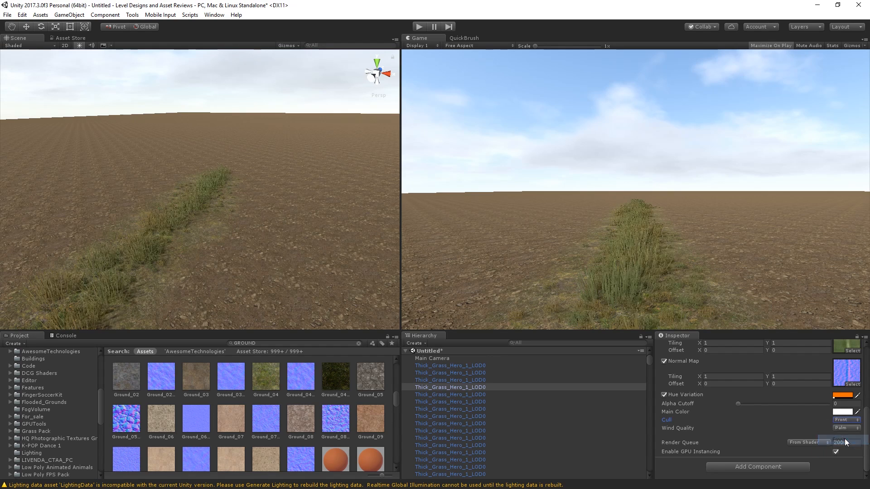
pyautogui.click(849, 428)
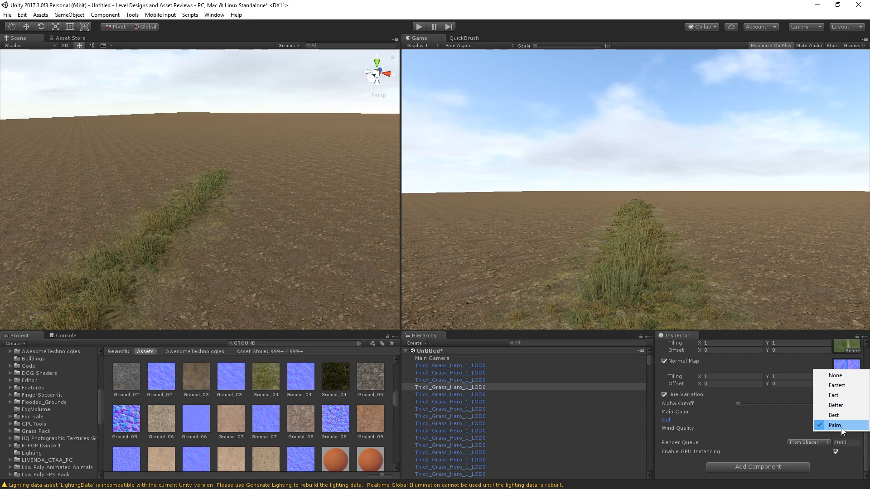
pyautogui.click(720, 421)
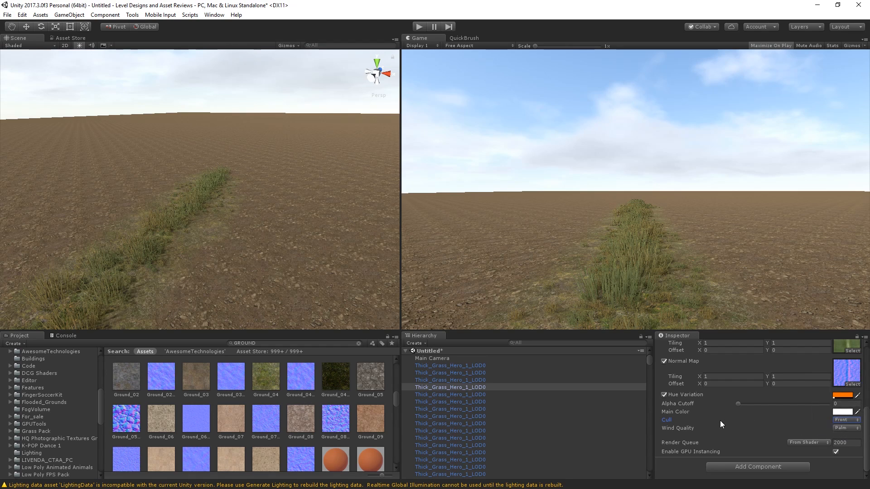
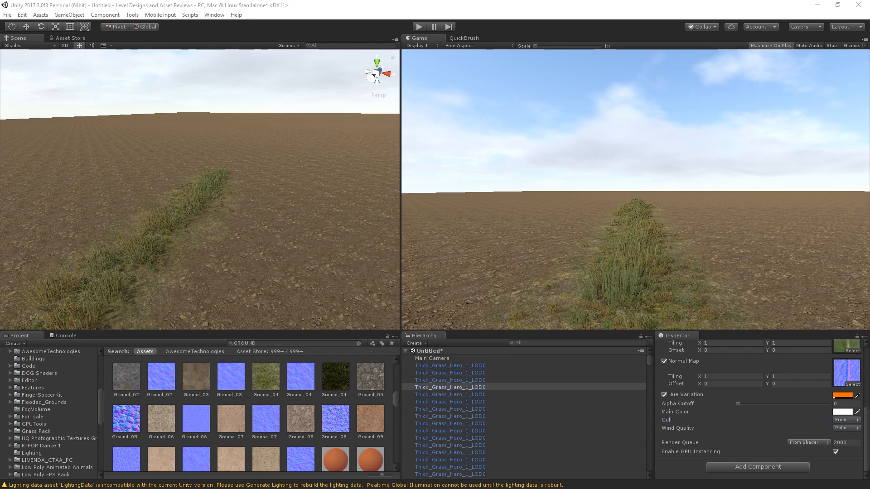
# Step: Try several Hue Variation colours on the Fronds_0 grass material and settle on dark orange-brown 7834001A
pyautogui.click(843, 395)
pyautogui.moveTo(317, 269); pyautogui.dragTo(163, 222)
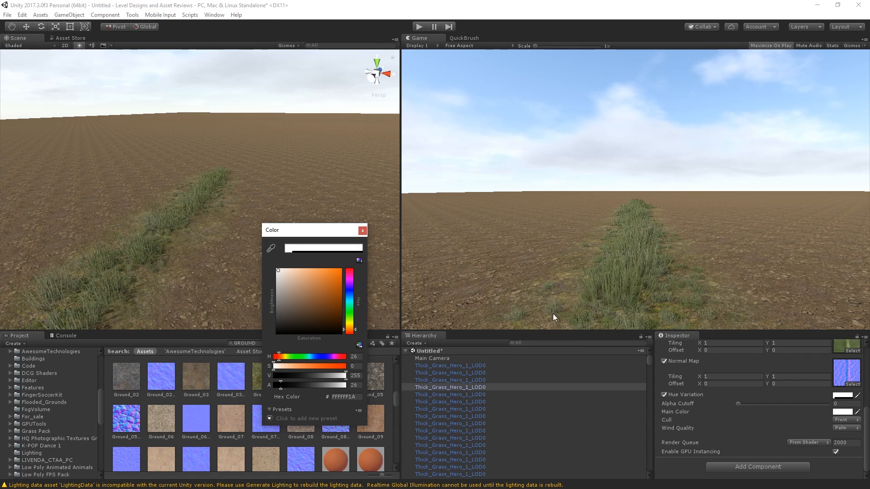
pyautogui.moveTo(278, 310)
pyautogui.mouseDown()
pyautogui.moveTo(270, 341)
pyautogui.moveTo(313, 304)
pyautogui.moveTo(348, 302)
pyautogui.moveTo(328, 312)
pyautogui.moveTo(357, 300)
pyautogui.moveTo(299, 313)
pyautogui.moveTo(282, 308)
pyautogui.mouseUp()
pyautogui.moveTo(357, 295); pyautogui.dragTo(361, 295)
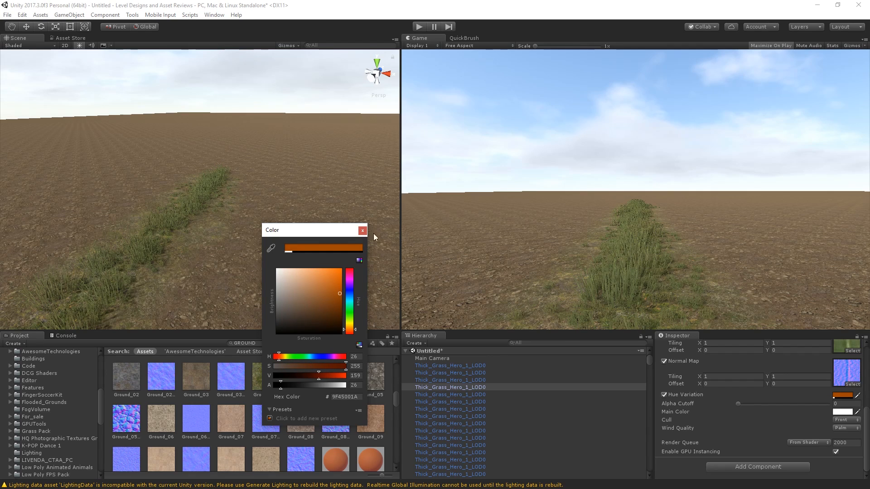
pyautogui.moveTo(334, 282)
pyautogui.mouseDown()
pyautogui.moveTo(338, 254)
pyautogui.moveTo(412, 250)
pyautogui.moveTo(521, 207)
pyautogui.mouseUp()
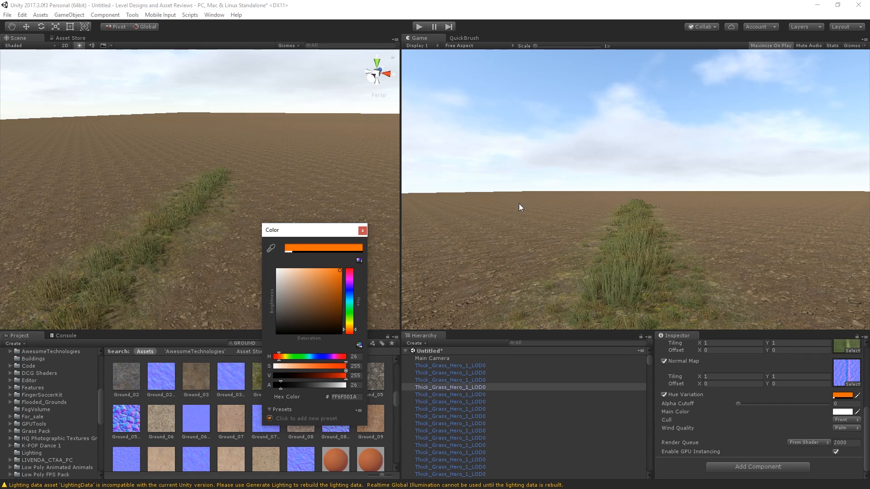
pyautogui.moveTo(515, 268)
pyautogui.mouseDown()
pyautogui.moveTo(501, 309)
pyautogui.moveTo(524, 303)
pyautogui.mouseUp()
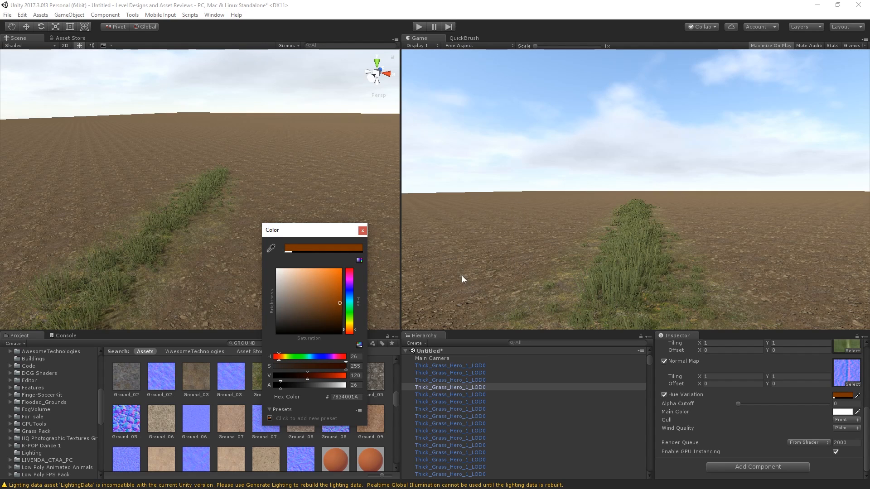
pyautogui.click(362, 230)
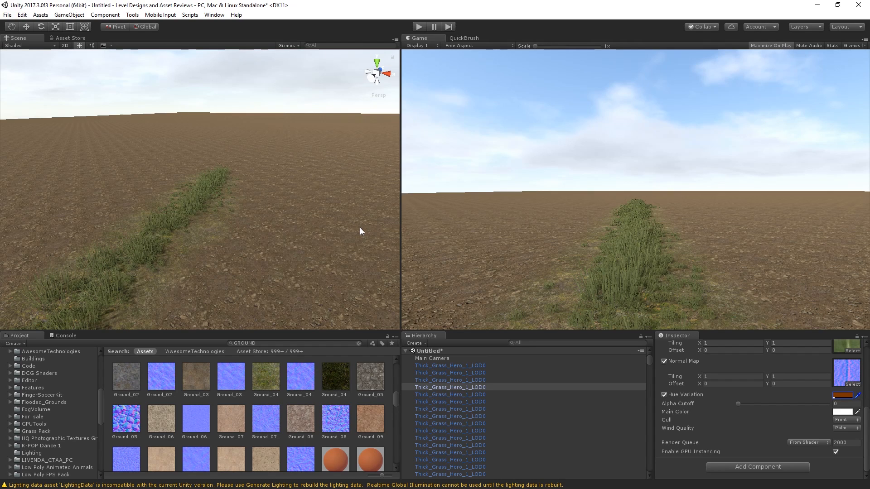
# Step: Switch QuickBrush to the dark rock prefab and paint scattered rocks around the near end of the grass strip
pyautogui.click(467, 38)
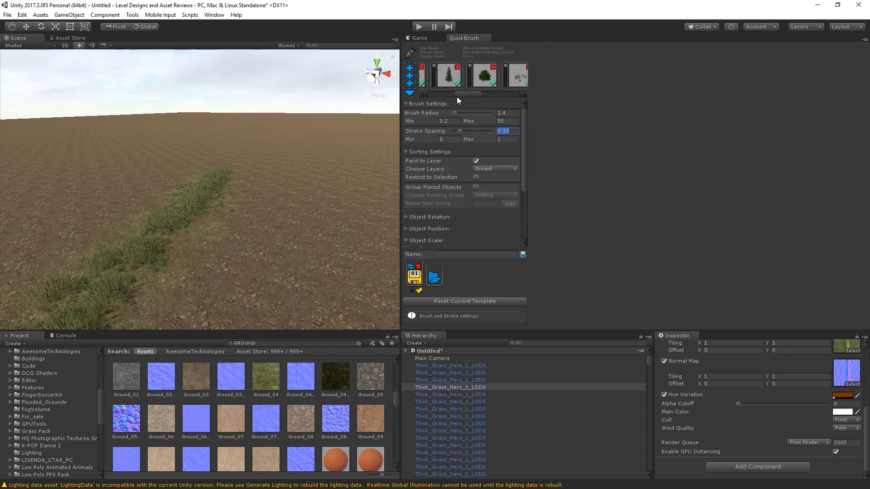
pyautogui.moveTo(457, 95); pyautogui.dragTo(412, 97)
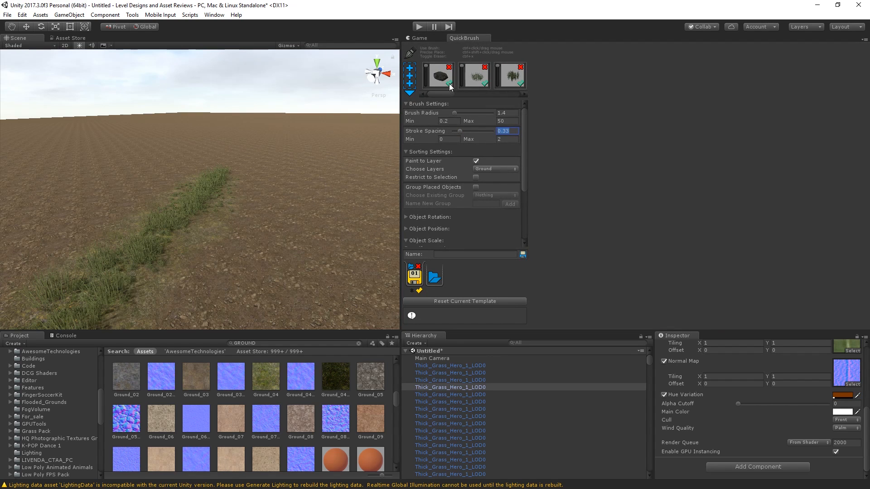
pyautogui.click(435, 38)
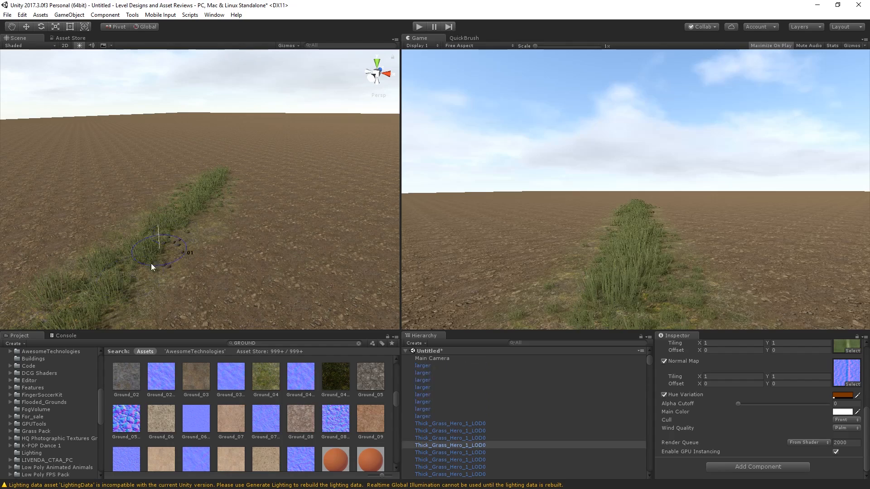
pyautogui.moveTo(299, 177)
pyautogui.mouseDown(button='right')
pyautogui.moveTo(203, 175)
pyautogui.moveTo(62, 132)
pyautogui.mouseUp(button='right')
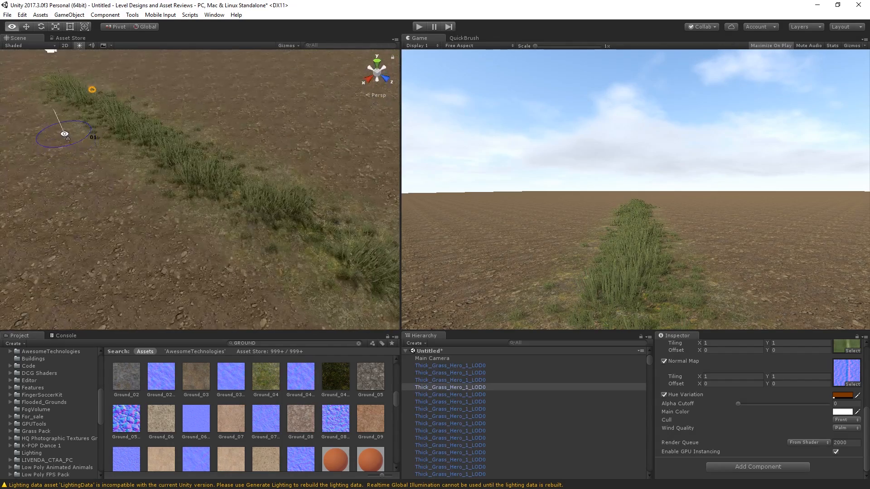
pyautogui.moveTo(120, 127)
pyautogui.mouseDown()
pyautogui.moveTo(113, 142)
pyautogui.moveTo(128, 140)
pyautogui.mouseUp()
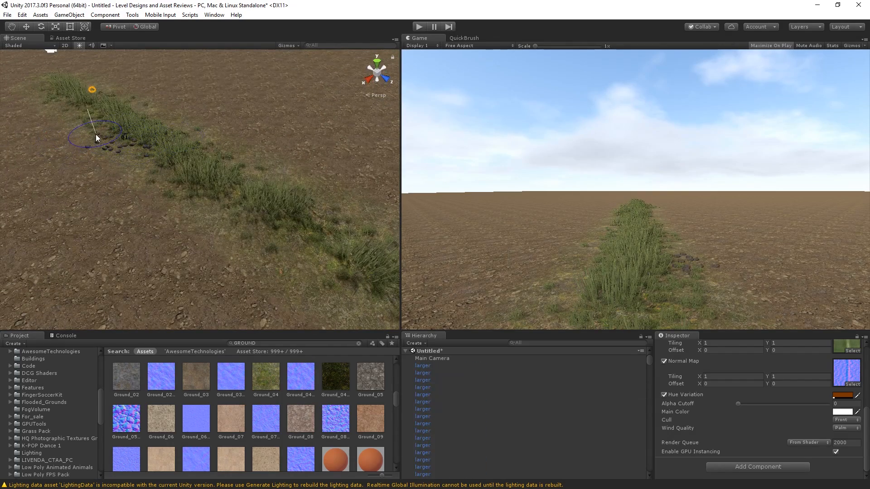
pyautogui.moveTo(96, 134); pyautogui.dragTo(258, 198, button='right')
pyautogui.scroll(-5, 257, 197)
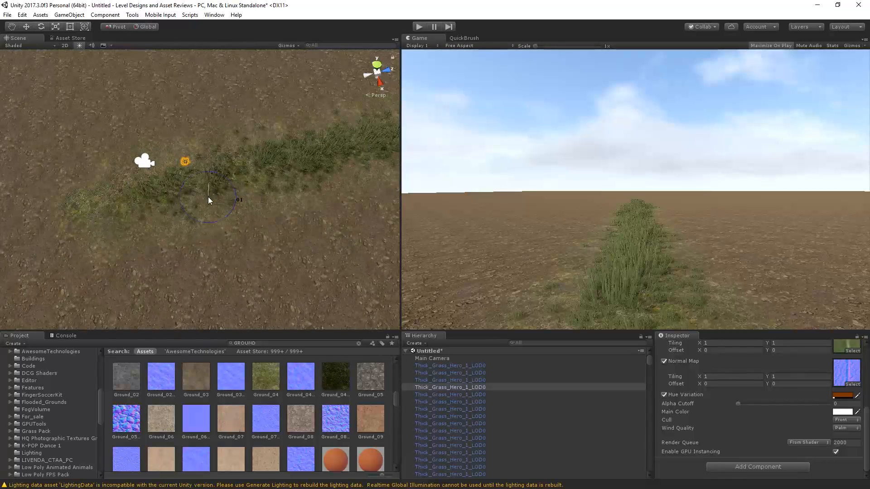
pyautogui.moveTo(218, 200)
pyautogui.mouseDown()
pyautogui.moveTo(190, 177)
pyautogui.moveTo(266, 169)
pyautogui.moveTo(280, 154)
pyautogui.moveTo(184, 193)
pyautogui.moveTo(143, 153)
pyautogui.moveTo(148, 163)
pyautogui.moveTo(253, 137)
pyautogui.mouseUp()
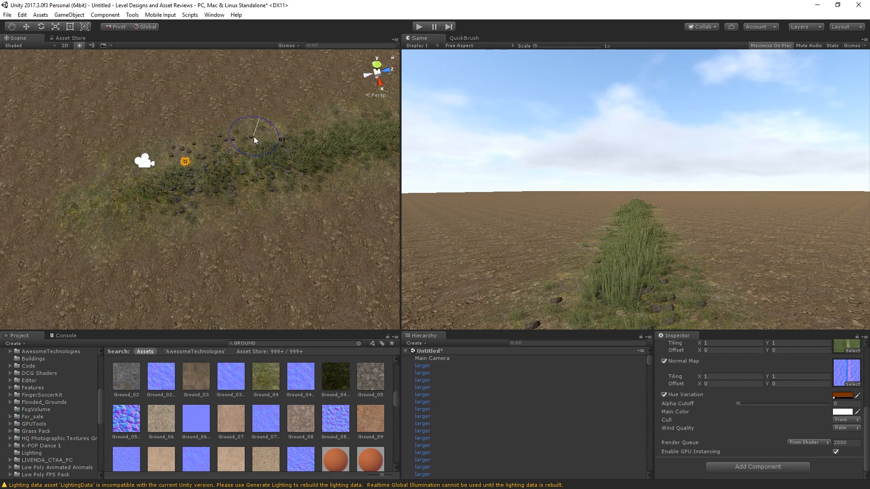
# Step: Undo the overly dense rock stroke and paint a sparser line of rocks along the grass strip's left side as seen by the camera
pyautogui.moveTo(172, 153)
pyautogui.mouseDown()
pyautogui.moveTo(219, 138)
pyautogui.moveTo(272, 104)
pyautogui.moveTo(243, 130)
pyautogui.moveTo(362, 97)
pyautogui.mouseUp()
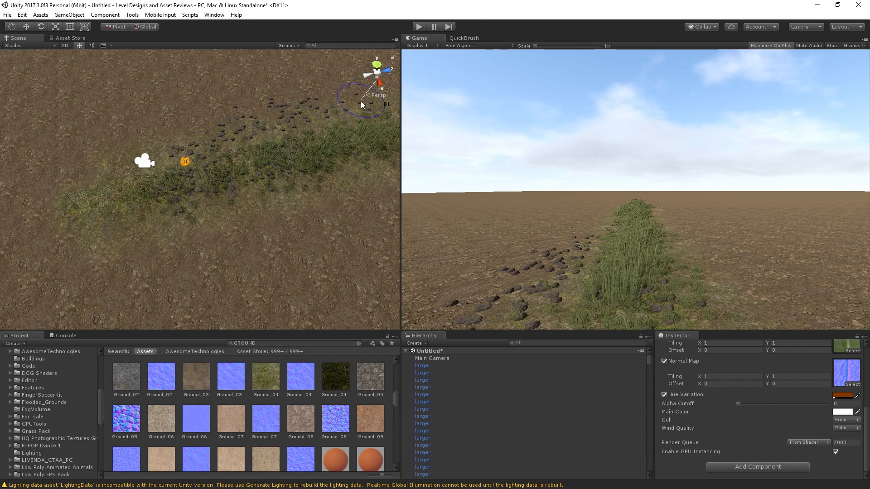
pyautogui.hotkey('ctrl', 'z')
pyautogui.click(229, 153)
pyautogui.moveTo(230, 153); pyautogui.dragTo(393, 119)
pyautogui.moveTo(262, 189); pyautogui.dragTo(294, 141, button='right')
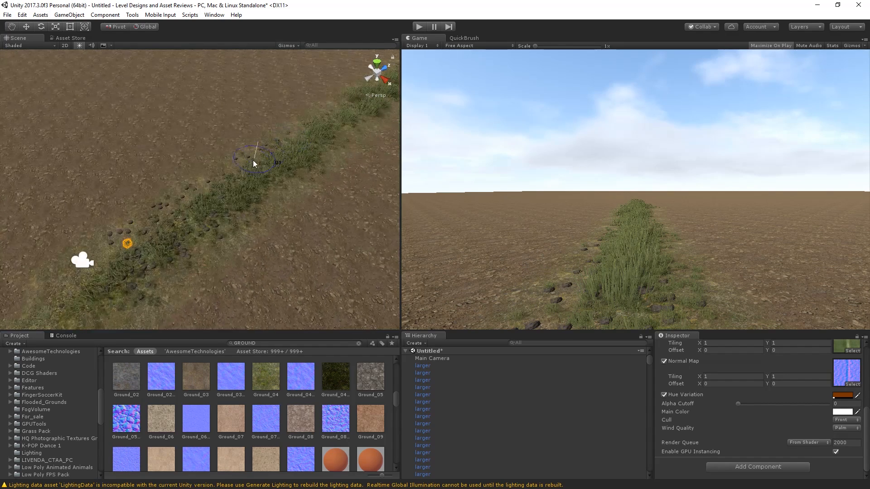
pyautogui.moveTo(97, 237); pyautogui.dragTo(360, 77)
# Step: Paint a sparse line of rocks along the grass strip's right side as seen by the camera
pyautogui.moveTo(323, 126); pyautogui.dragTo(291, 172, button='right')
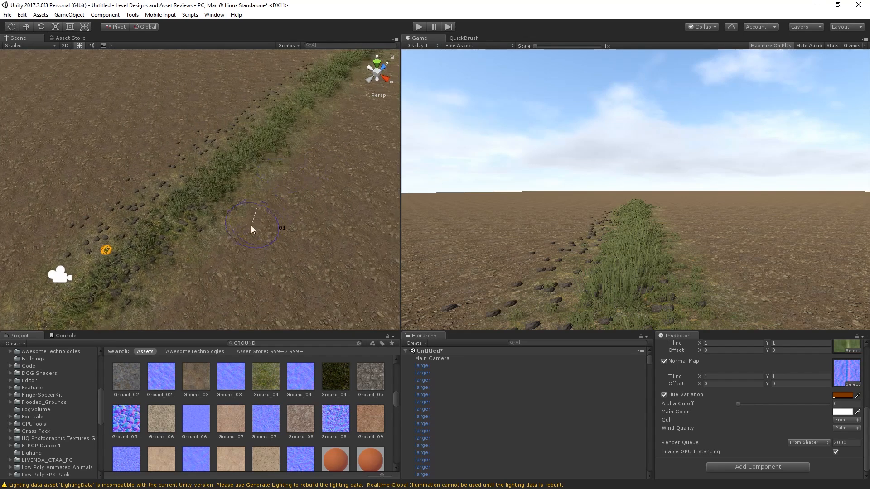
pyautogui.moveTo(253, 229); pyautogui.dragTo(186, 249, button='right')
pyautogui.moveTo(164, 254); pyautogui.dragTo(342, 178)
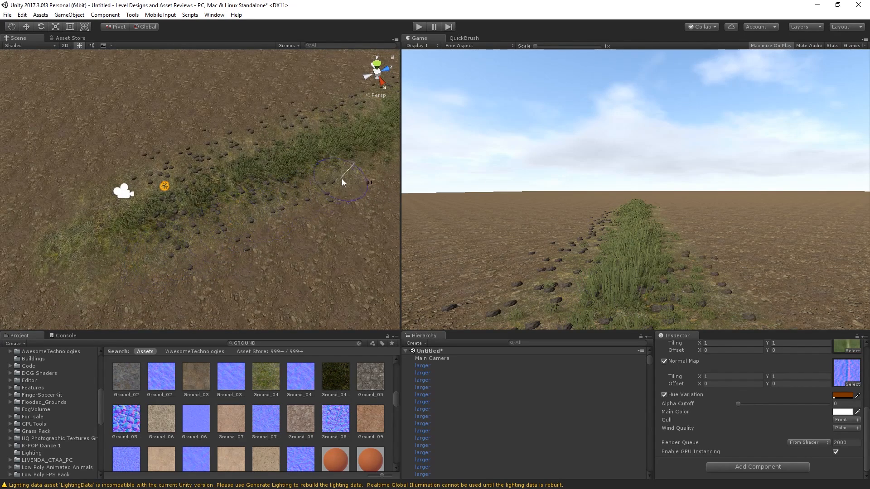
pyautogui.moveTo(289, 203)
pyautogui.mouseDown(button='right')
pyautogui.moveTo(346, 153)
pyautogui.moveTo(260, 247)
pyautogui.mouseUp(button='right')
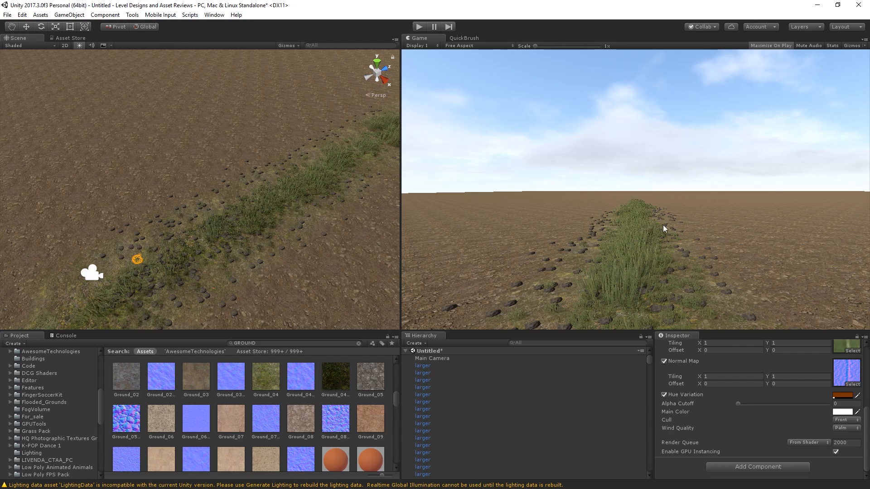
# Step: Erase a few rocks beside the grass strip and a circular patch of grass and rocks near its front end
pyautogui.moveTo(152, 227); pyautogui.dragTo(152, 168, button='right')
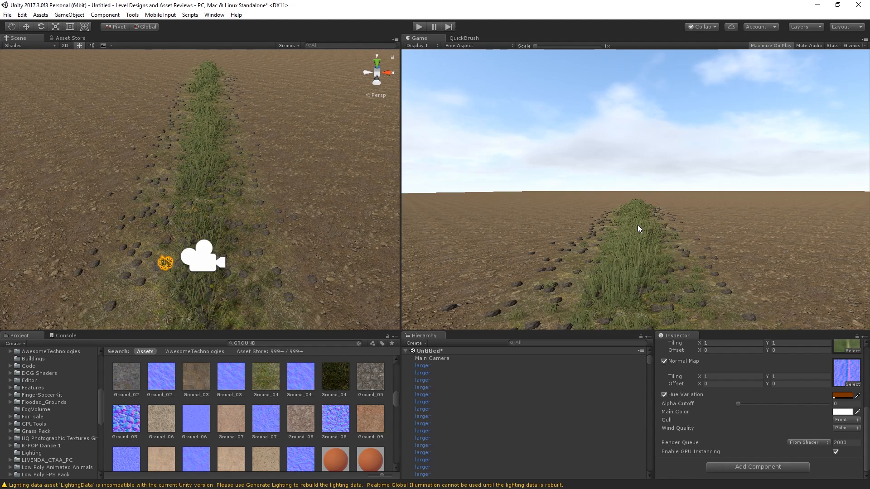
pyautogui.moveTo(185, 204); pyautogui.dragTo(136, 199, button='right')
pyautogui.press('d')
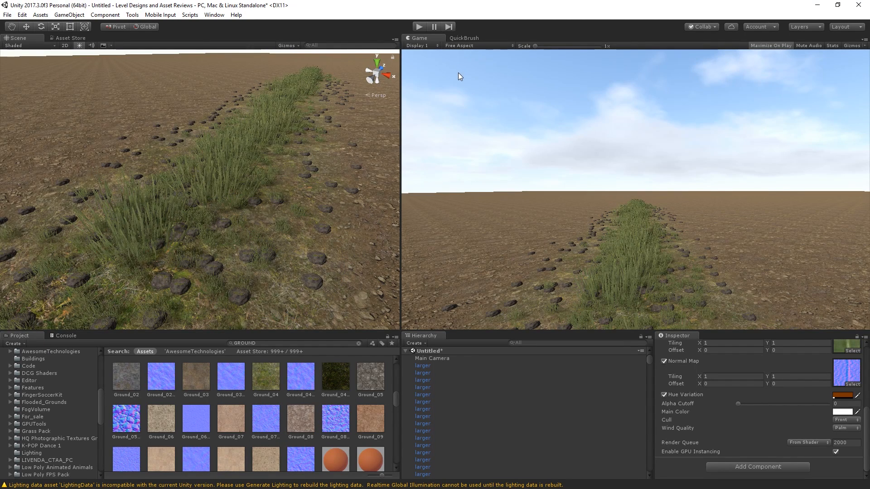
pyautogui.click(336, 219)
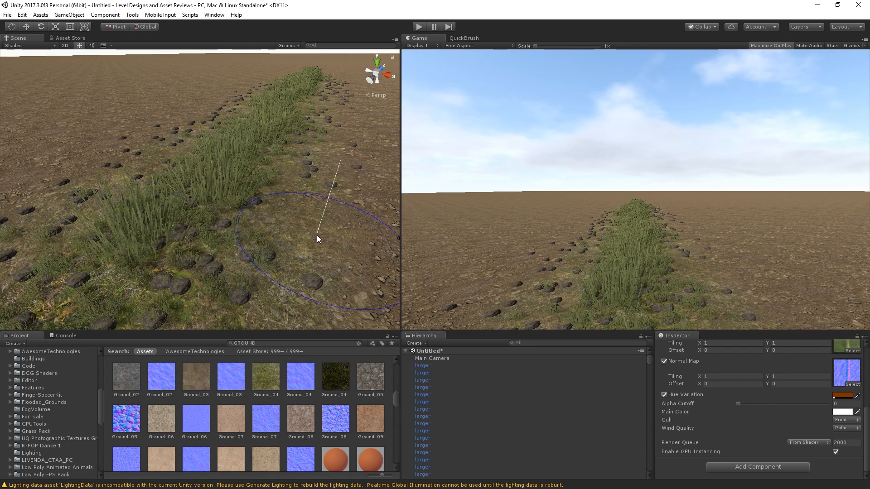
pyautogui.moveTo(317, 235)
pyautogui.keyDown('alt'); pyautogui.mouseDown()
pyautogui.moveTo(243, 236)
pyautogui.moveTo(194, 262)
pyautogui.mouseUp(); pyautogui.keyUp('alt')
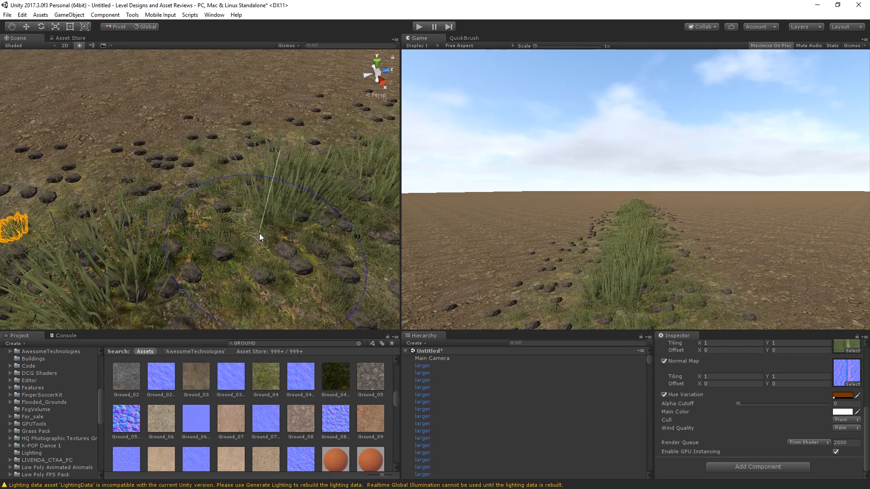
pyautogui.click(271, 213)
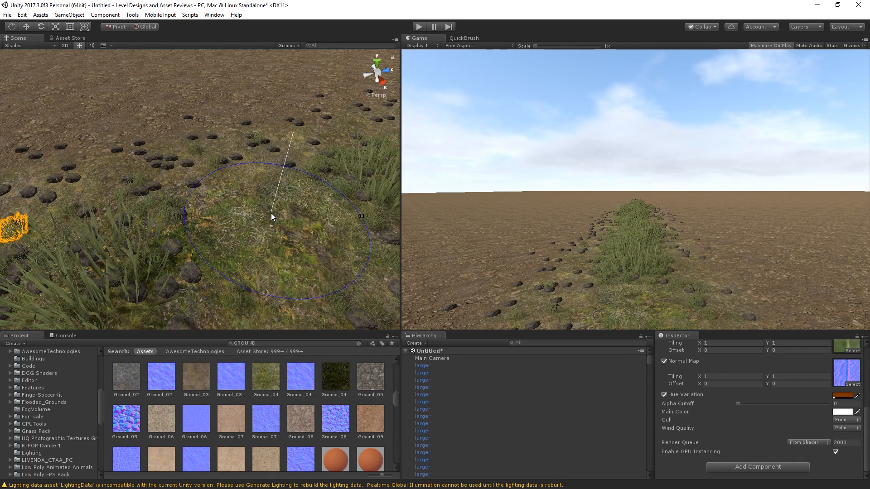
pyautogui.scroll(-10, 271, 213)
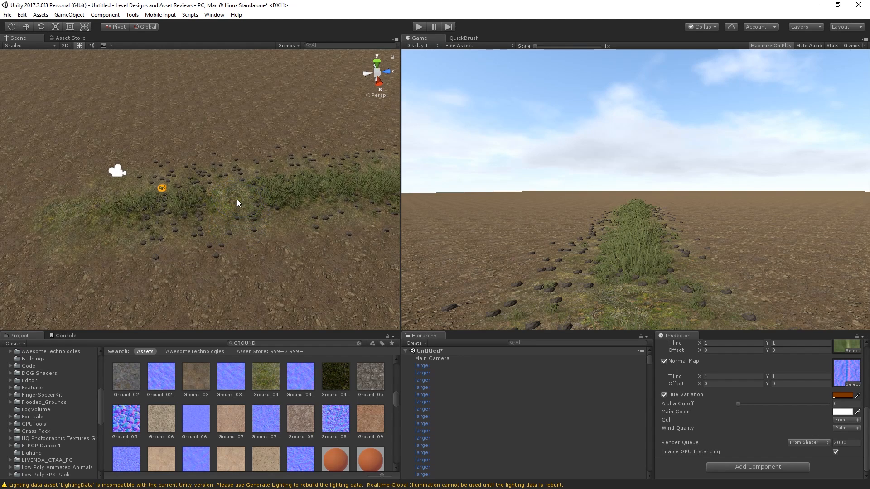
# Step: Switch QuickBrush to the thick grass prefab and set its uniform object scale to 0.41
pyautogui.click(462, 38)
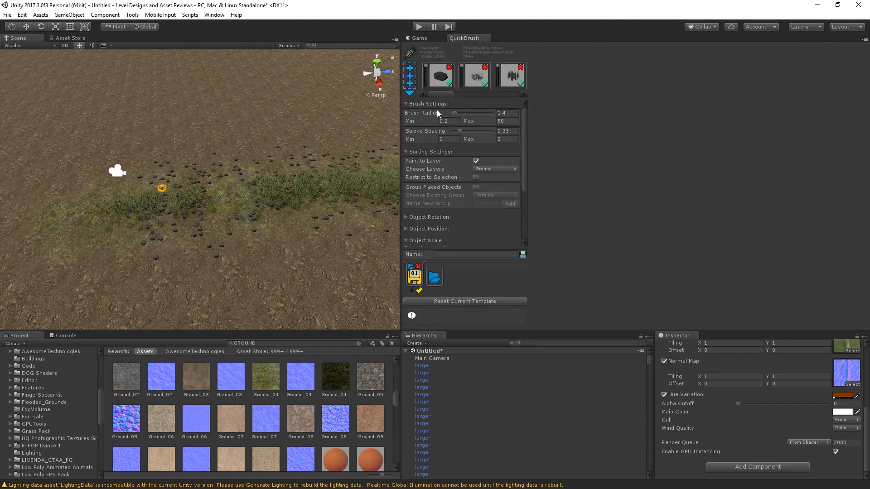
pyautogui.click(511, 95)
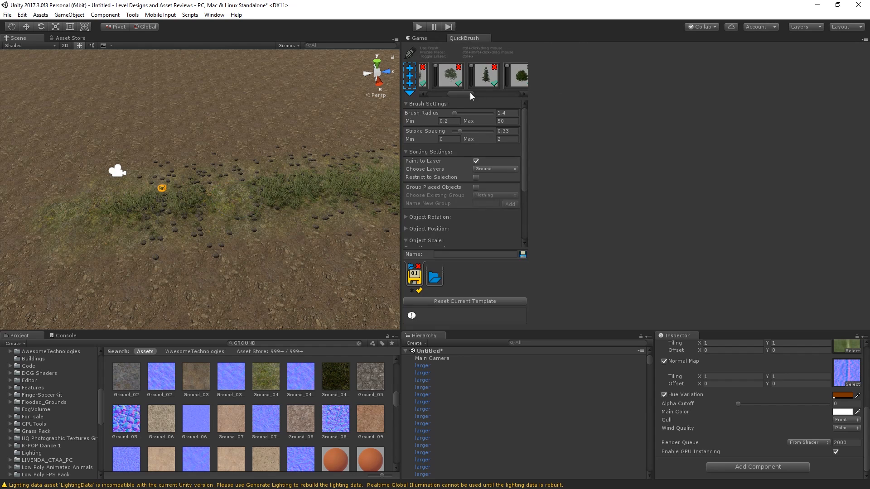
pyautogui.moveTo(470, 94)
pyautogui.mouseDown()
pyautogui.moveTo(511, 96)
pyautogui.moveTo(487, 96)
pyautogui.mouseUp()
pyautogui.click(439, 39)
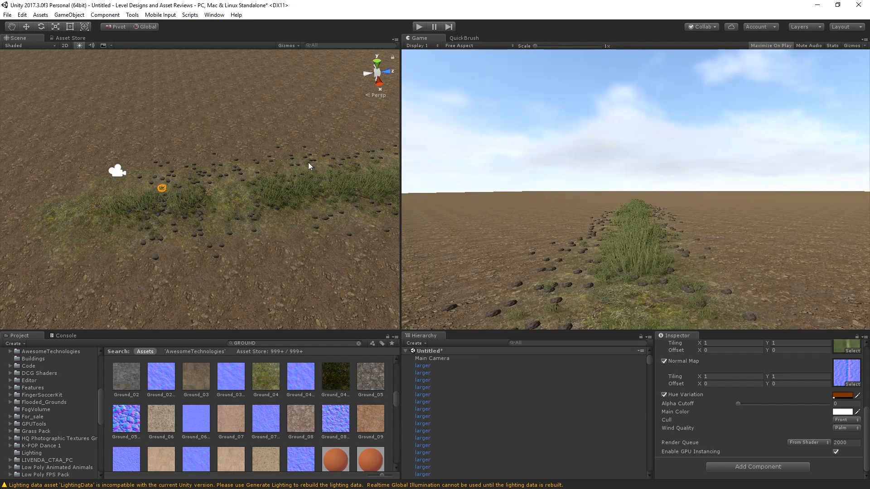
pyautogui.click(445, 38)
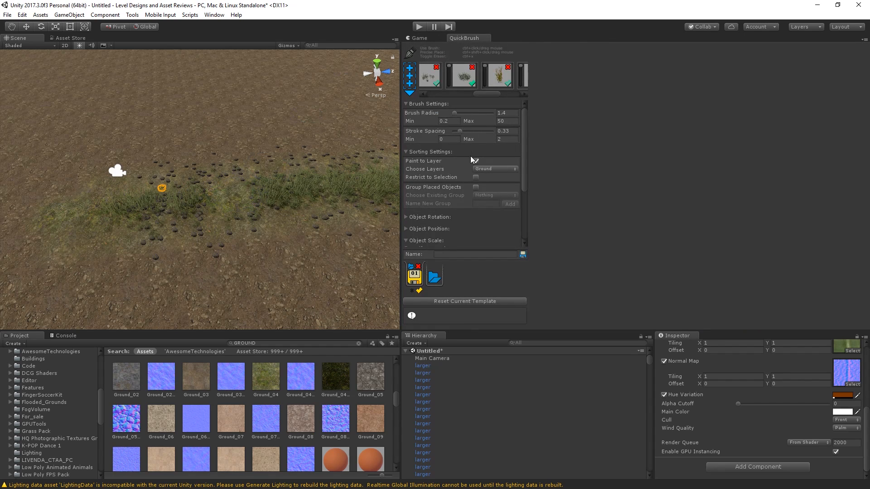
pyautogui.scroll(-3, 468, 221)
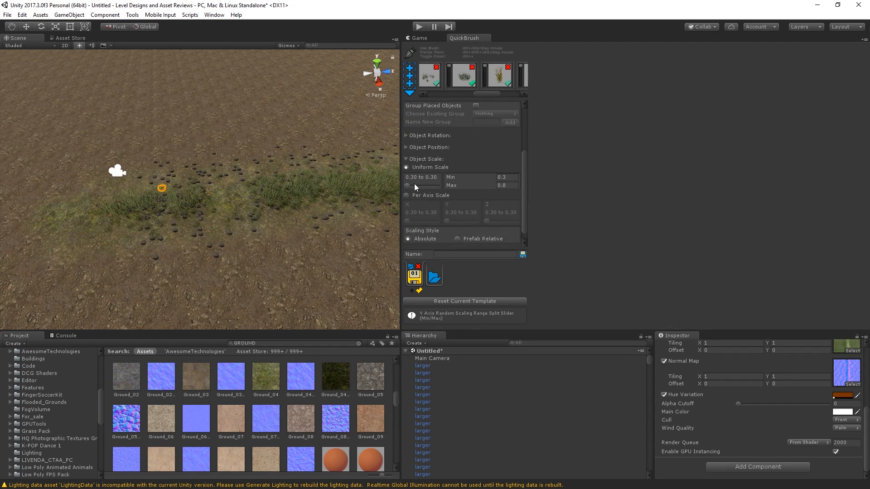
pyautogui.click(416, 39)
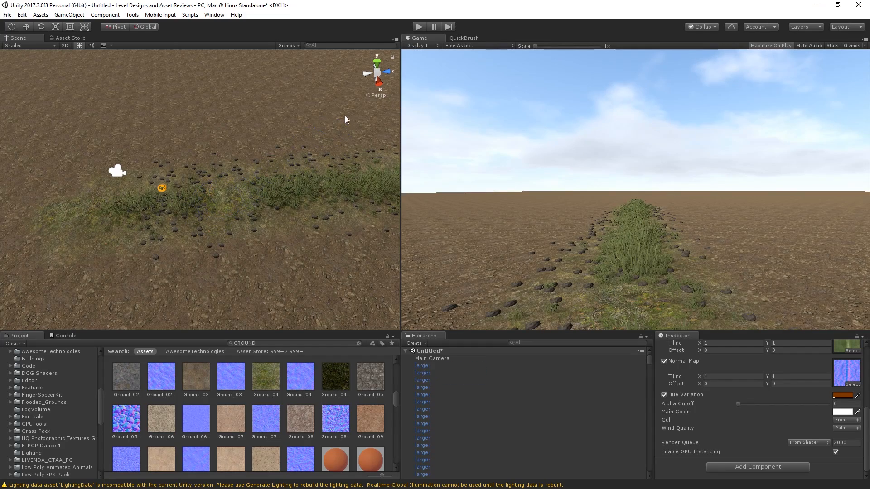
# Step: Try to paint thick grass onto the cleared circular patch near the front of the grass strip
pyautogui.scroll(10, 277, 202)
pyautogui.keyDown('shift'); pyautogui.click(185, 179); pyautogui.keyUp('shift')
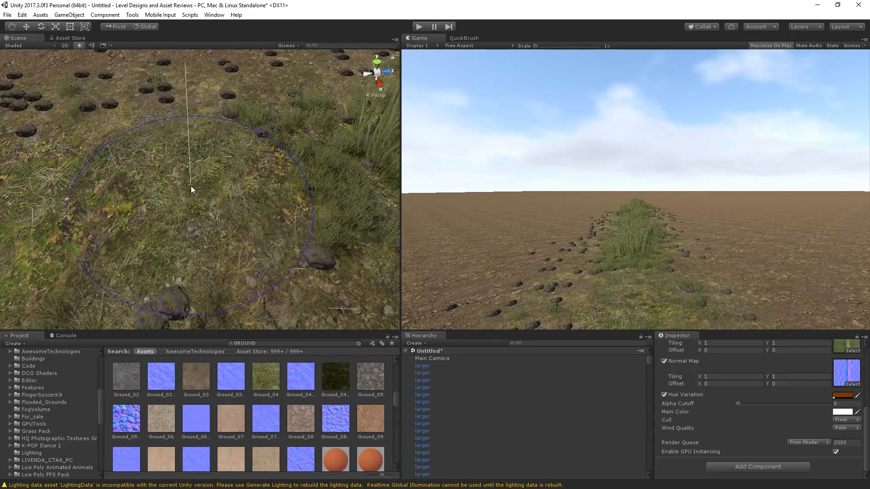
pyautogui.keyDown('shift'); pyautogui.click(191, 185); pyautogui.keyUp('shift')
pyautogui.click(188, 184)
pyautogui.moveTo(231, 191)
pyautogui.mouseDown()
pyautogui.moveTo(240, 218)
pyautogui.moveTo(222, 207)
pyautogui.moveTo(218, 178)
pyautogui.mouseUp()
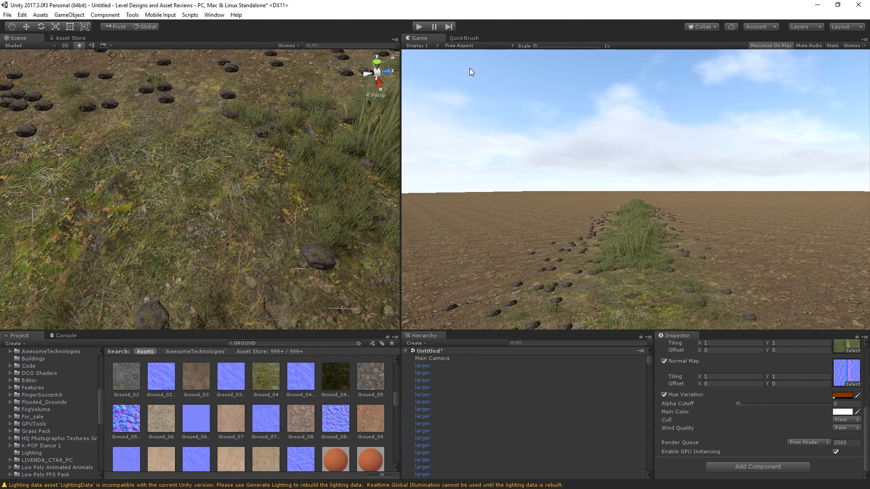
# Step: Set QuickBrush's uniform object scale to 0.80
pyautogui.click(463, 38)
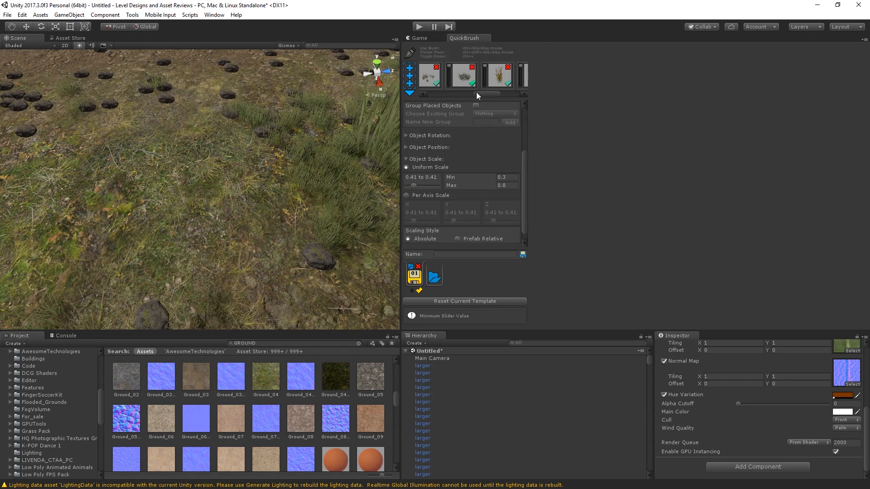
pyautogui.click(427, 186)
pyautogui.click(418, 38)
# Step: Paint several clumps of thick grass around the cleared patch at the front end of the grass strip
pyautogui.keyDown('alt'); pyautogui.moveTo(244, 164); pyautogui.dragTo(223, 168); pyautogui.keyUp('alt')
pyautogui.moveTo(223, 168); pyautogui.dragTo(179, 169, button='right')
pyautogui.press('s')
pyautogui.moveTo(174, 167)
pyautogui.mouseDown()
pyautogui.moveTo(147, 162)
pyautogui.moveTo(146, 174)
pyautogui.moveTo(127, 140)
pyautogui.moveTo(52, 138)
pyautogui.moveTo(175, 138)
pyautogui.mouseUp()
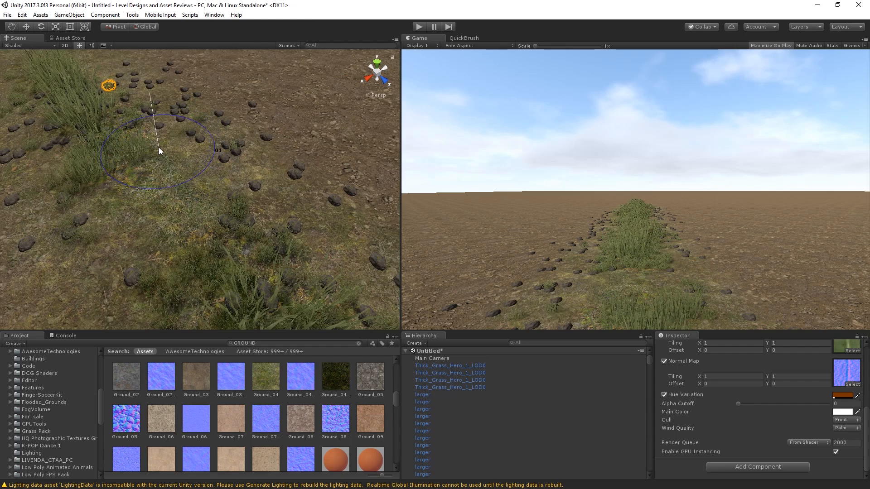
pyautogui.click(139, 140)
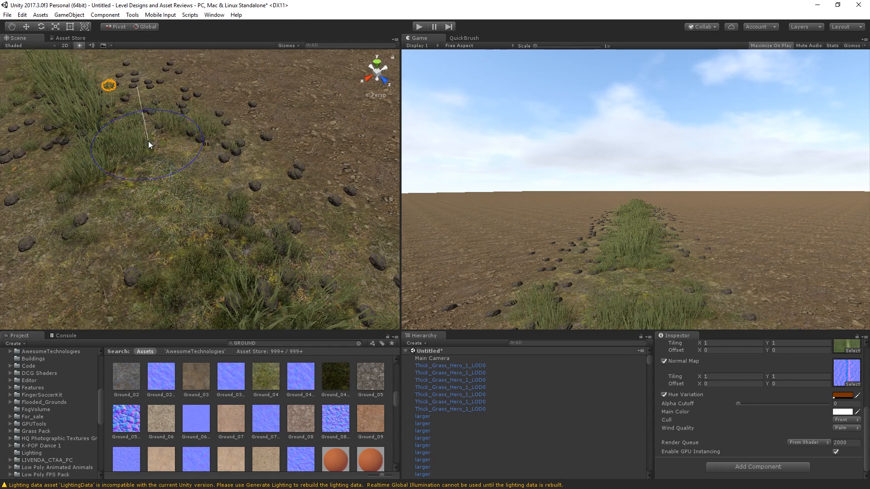
# Step: Search the project assets for "rock" and place the Rock_03 boulder on the cleared patch in front of the grass strip
pyautogui.keyDown('alt'); pyautogui.moveTo(148, 140); pyautogui.dragTo(304, 222); pyautogui.keyUp('alt')
pyautogui.click(294, 343)
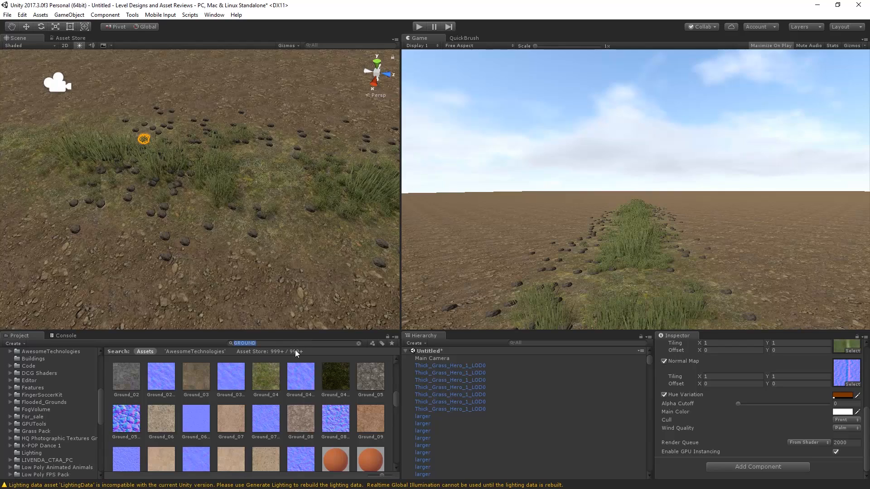
pyautogui.press('BackSpace')
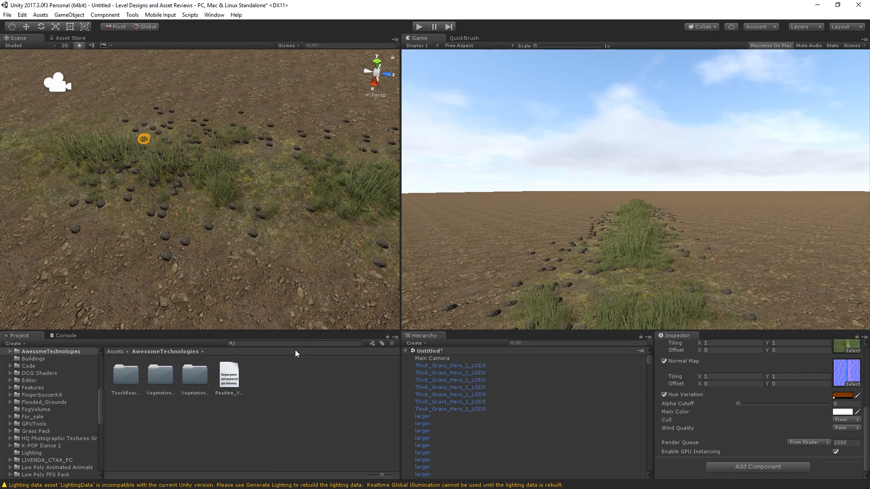
pyautogui.write('rock')
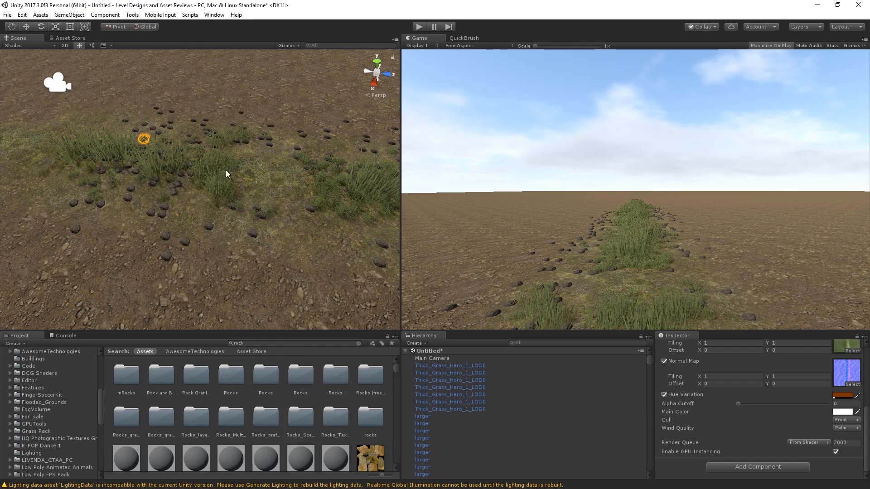
pyautogui.scroll(-5, 373, 408)
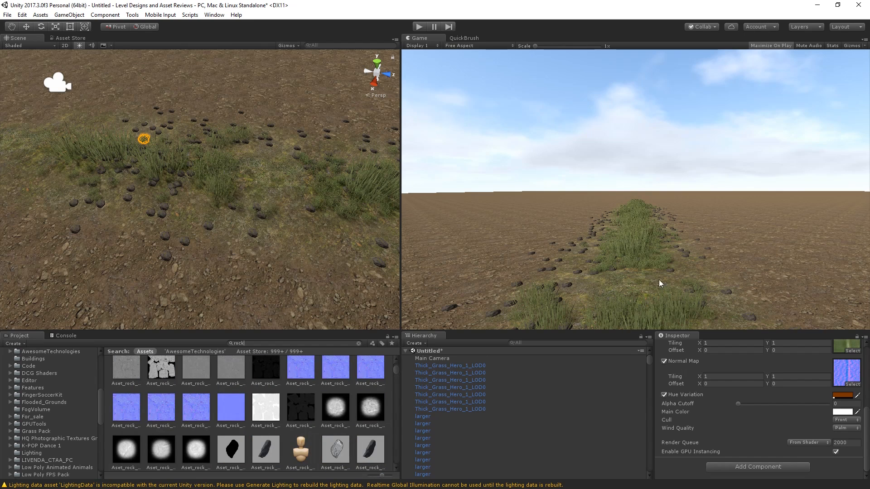
pyautogui.scroll(-5, 283, 383)
pyautogui.scroll(-10, 287, 389)
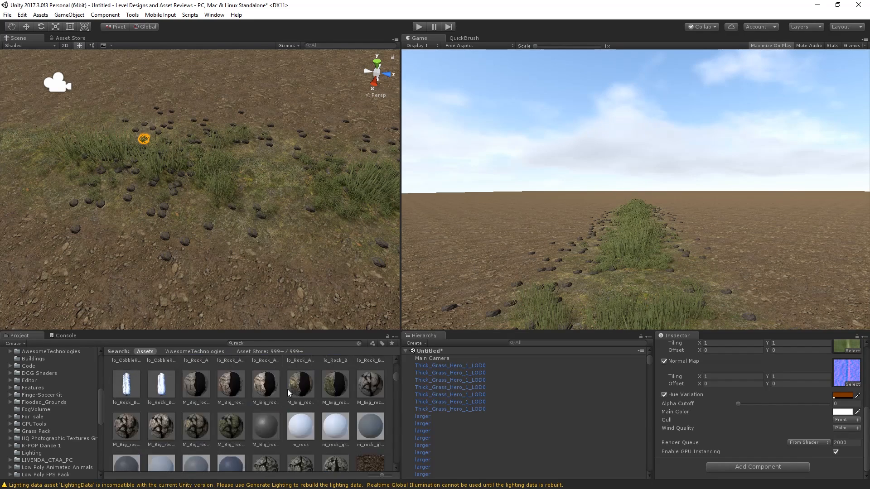
pyautogui.scroll(-10, 288, 394)
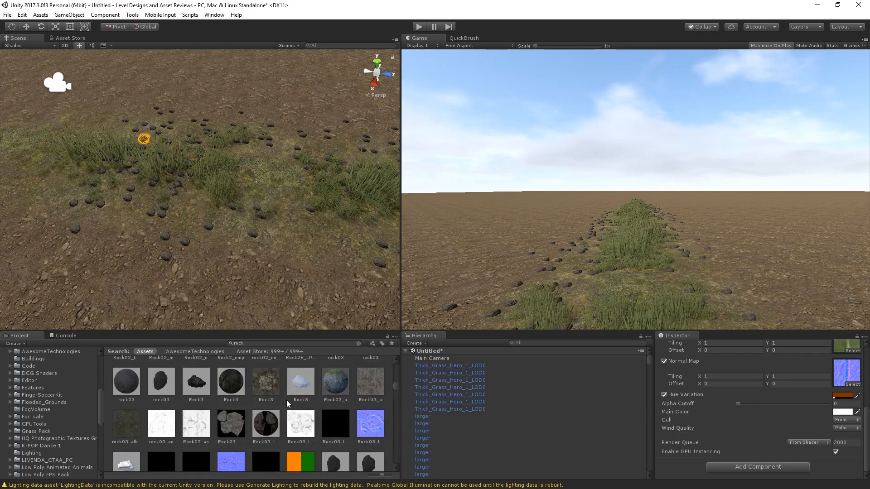
pyautogui.scroll(-10, 290, 405)
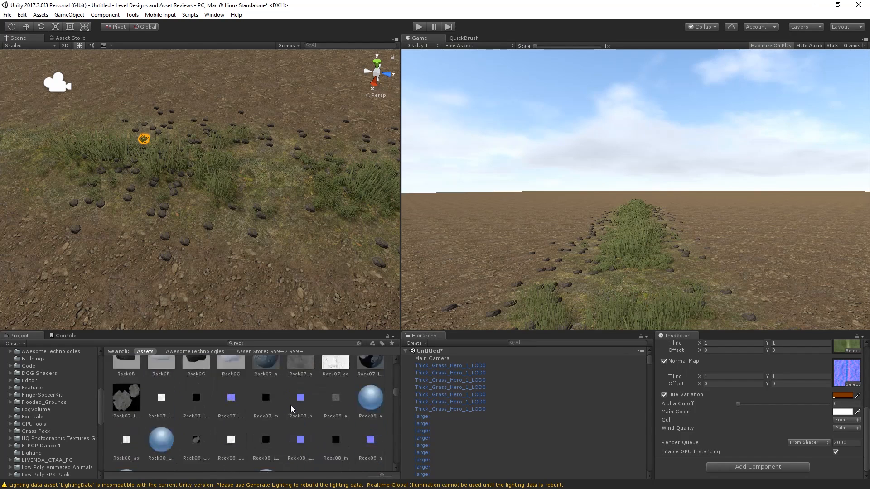
pyautogui.scroll(-10, 294, 398)
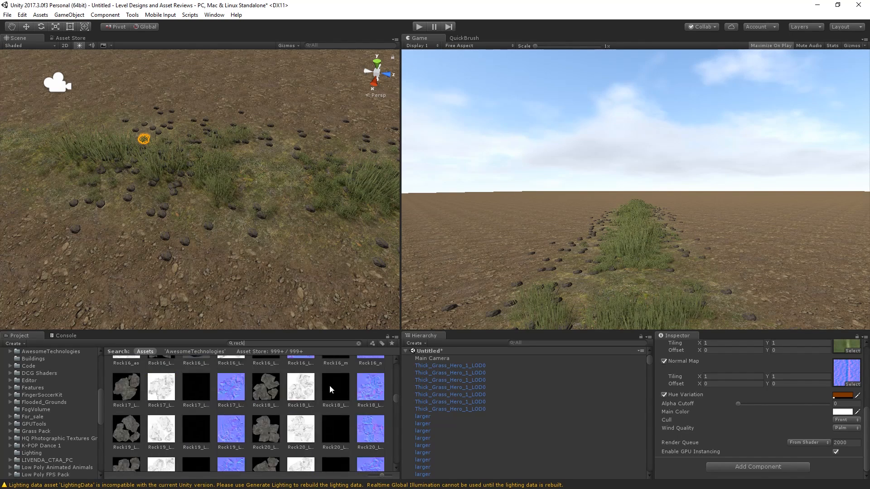
pyautogui.moveTo(375, 376); pyautogui.dragTo(311, 181)
# Step: Rotate Rock_03 to 46.485° about the Y axis and move it to X 165.89, Z 89.71
pyautogui.press('r')
pyautogui.press('e')
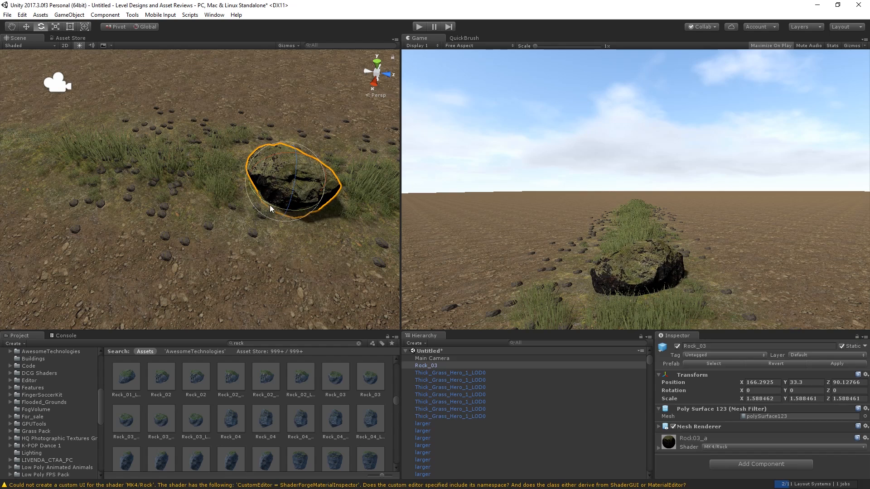
pyautogui.moveTo(270, 205); pyautogui.dragTo(208, 193)
pyautogui.press('w')
pyautogui.moveTo(321, 186); pyautogui.dragTo(286, 195)
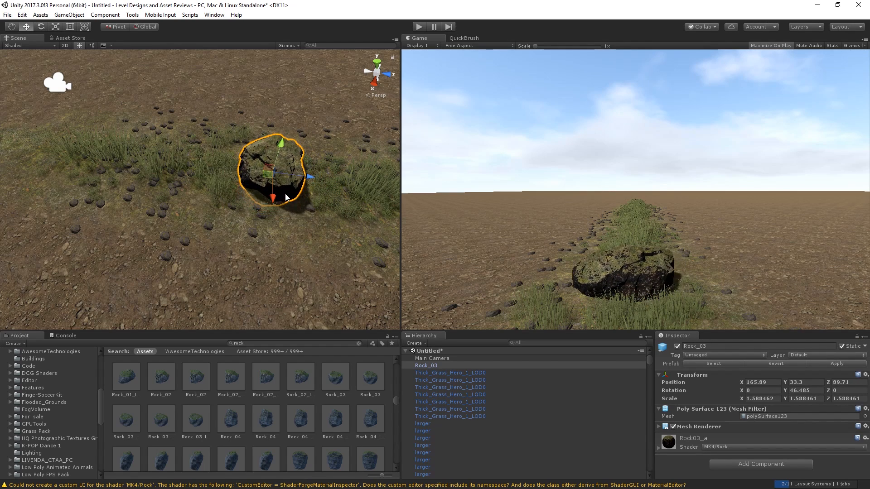
pyautogui.press('w')
# Step: In Rock_03's material, raise the Mask Power slightly and set Detail Diff Int to 0.159
pyautogui.moveTo(140, 218); pyautogui.dragTo(240, 208, button='right')
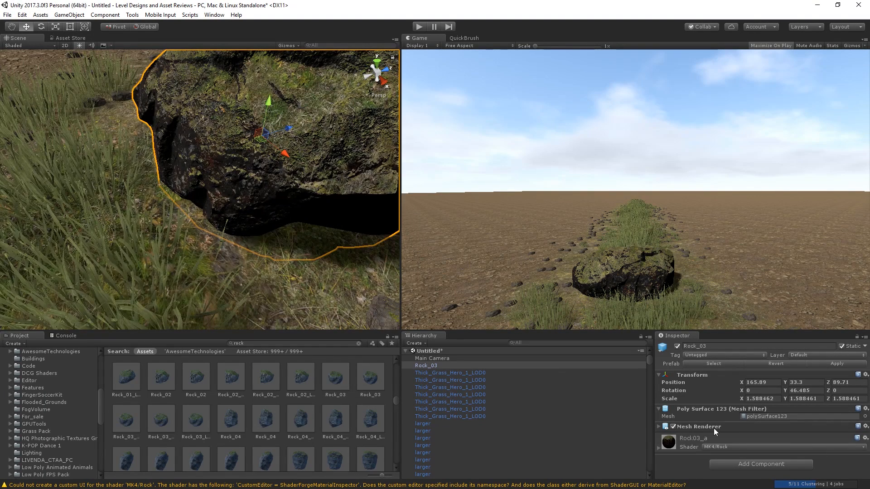
pyautogui.click(706, 439)
pyautogui.scroll(-3, 781, 407)
pyautogui.scroll(-3, 786, 438)
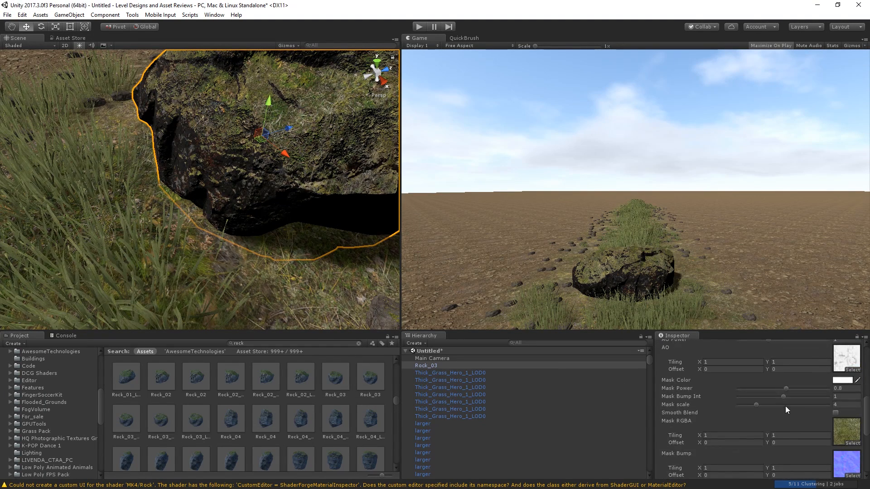
pyautogui.moveTo(759, 388); pyautogui.dragTo(749, 407)
pyautogui.scroll(-3, 776, 432)
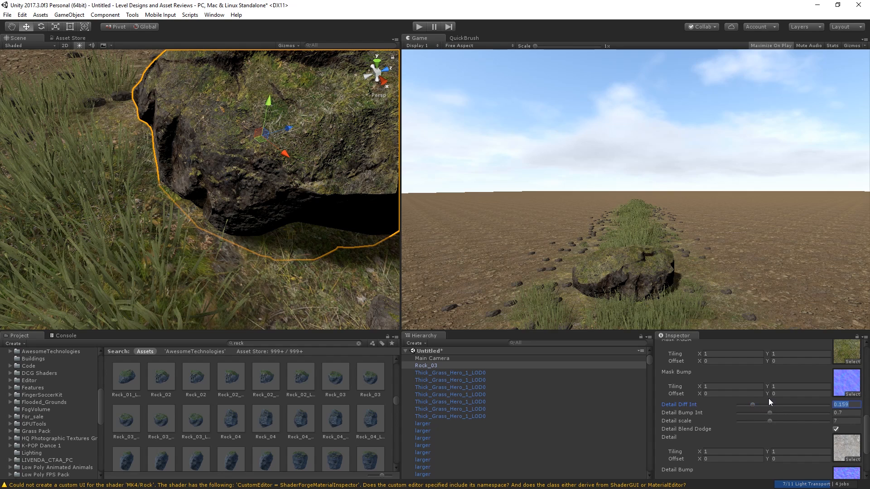
# Step: Set the Normalmap Int of Rock_03's material to 1.46
pyautogui.scroll(5, 765, 408)
pyautogui.scroll(-2, 769, 413)
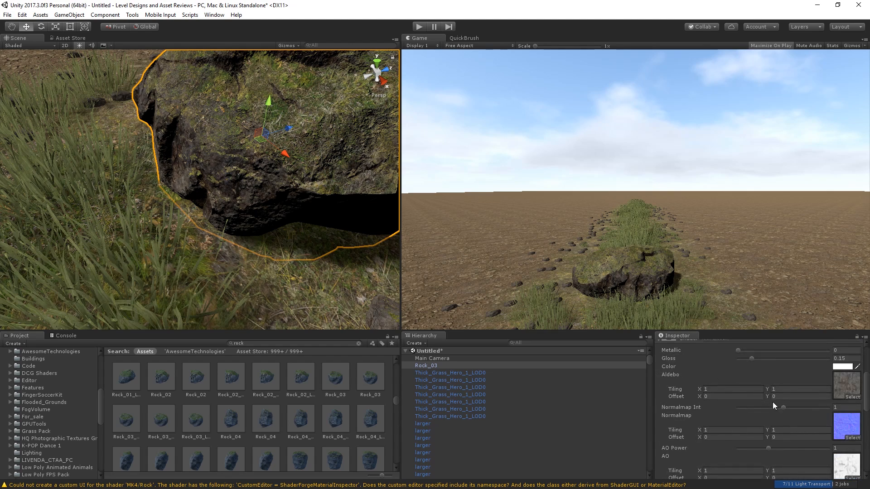
pyautogui.moveTo(783, 408)
pyautogui.mouseDown()
pyautogui.moveTo(762, 409)
pyautogui.moveTo(831, 406)
pyautogui.moveTo(804, 424)
pyautogui.mouseUp()
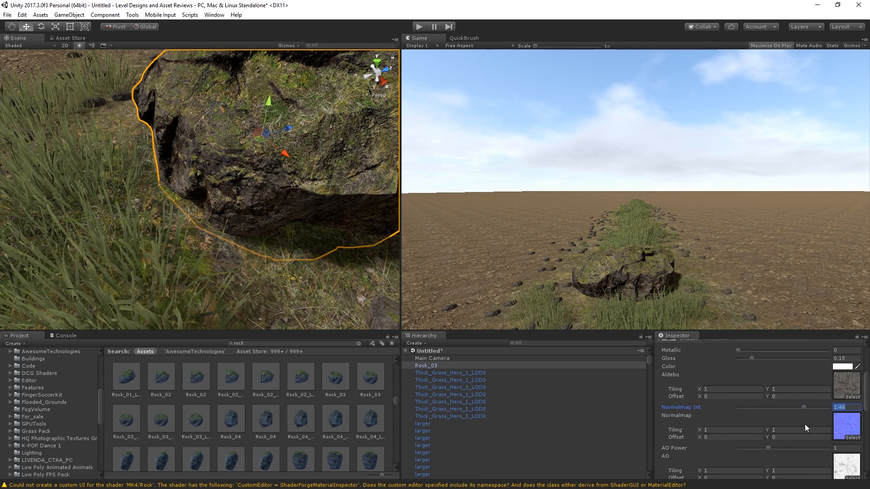
# Step: Set Rock_03's material to Mask Power 0.745, Mask Bump Int 0.8 and Mask scale 11.9
pyautogui.scroll(-3, 792, 416)
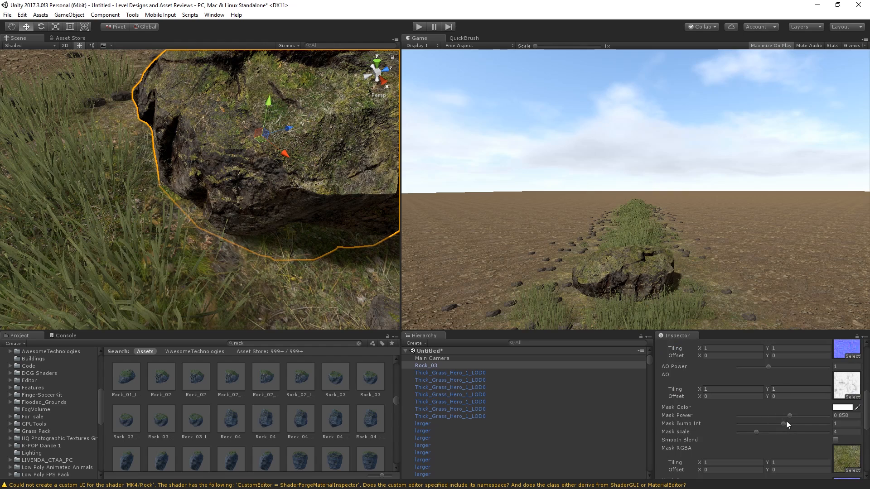
pyautogui.moveTo(788, 419)
pyautogui.mouseDown()
pyautogui.moveTo(725, 420)
pyautogui.moveTo(838, 423)
pyautogui.moveTo(713, 424)
pyautogui.moveTo(776, 418)
pyautogui.moveTo(757, 431)
pyautogui.moveTo(802, 436)
pyautogui.moveTo(735, 433)
pyautogui.moveTo(793, 442)
pyautogui.mouseUp()
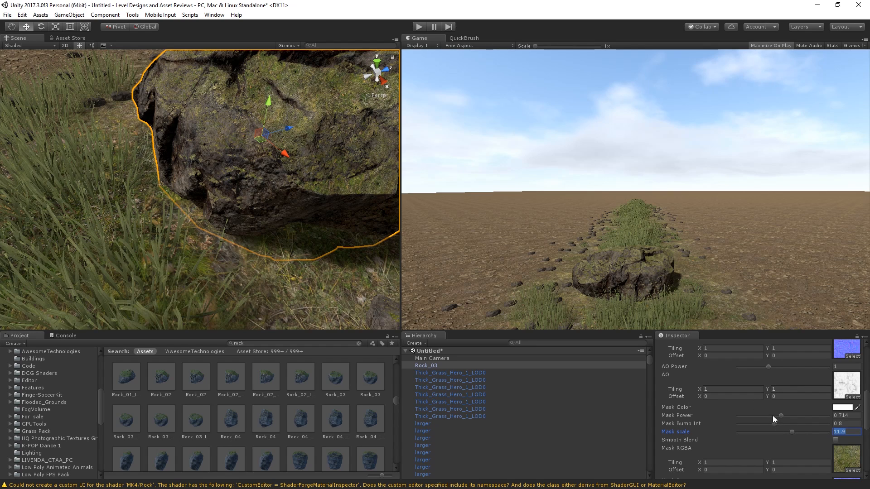
pyautogui.moveTo(780, 416)
pyautogui.mouseDown()
pyautogui.moveTo(798, 418)
pyautogui.moveTo(780, 418)
pyautogui.mouseUp()
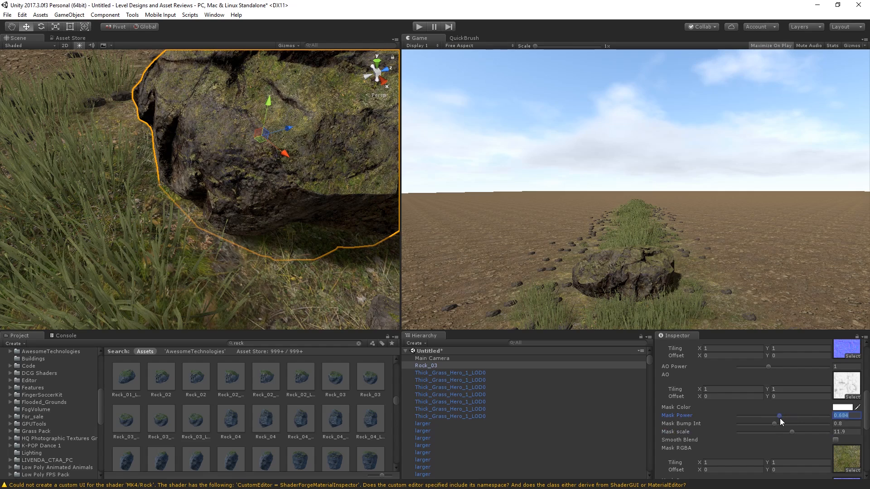
pyautogui.scroll(-4, 224, 182)
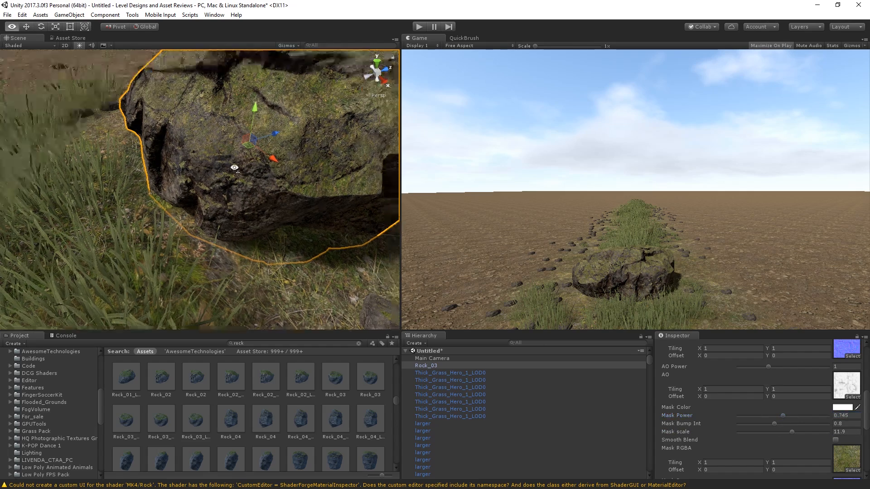
pyautogui.moveTo(223, 182)
pyautogui.keyDown('alt'); pyautogui.mouseDown()
pyautogui.moveTo(258, 142)
pyautogui.moveTo(182, 162)
pyautogui.mouseUp(); pyautogui.keyUp('alt')
pyautogui.click(225, 167)
pyautogui.hotkey('ctrl', 'z')
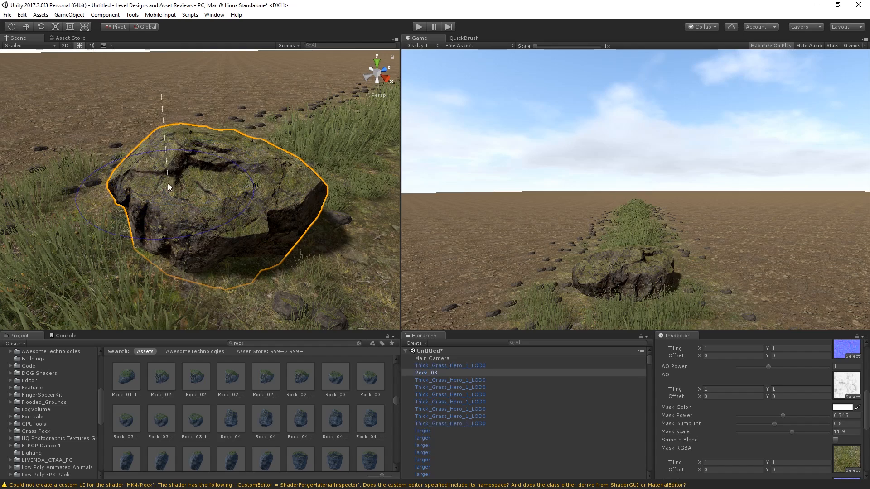
# Step: Select the Rock_03 boulder and sink it into the ground to Y position 33.077
pyautogui.moveTo(167, 177)
pyautogui.mouseDown()
pyautogui.moveTo(185, 178)
pyautogui.moveTo(176, 181)
pyautogui.mouseUp()
pyautogui.moveTo(176, 181)
pyautogui.mouseDown(button='right')
pyautogui.moveTo(195, 179)
pyautogui.moveTo(220, 201)
pyautogui.moveTo(264, 175)
pyautogui.mouseUp(button='right')
pyautogui.press('s')
pyautogui.press('w')
pyautogui.click(594, 476)
pyautogui.click(205, 249)
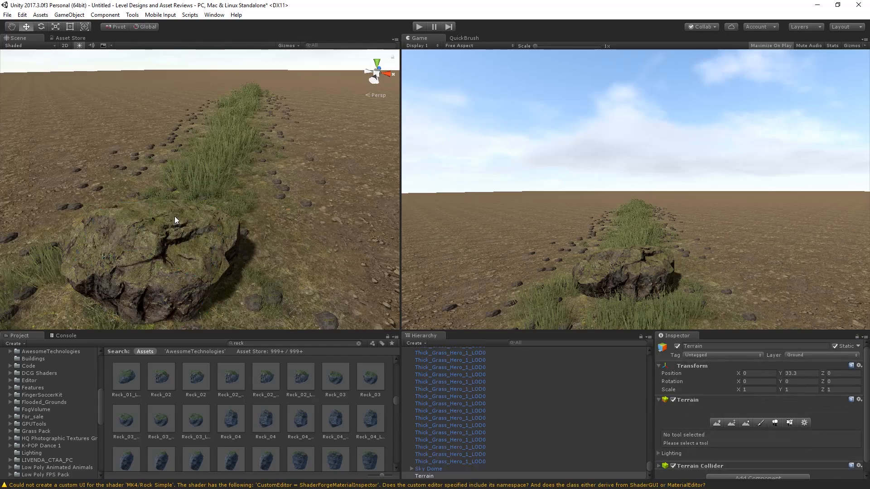
pyautogui.moveTo(175, 229); pyautogui.dragTo(145, 235, button='right')
pyautogui.click(145, 236)
pyautogui.moveTo(184, 228); pyautogui.dragTo(175, 237)
# Step: Place a few "larger" rocks around the base of the Rock_03 boulder with QuickBrush
pyautogui.keyDown('alt'); pyautogui.moveTo(187, 267); pyautogui.dragTo(278, 278); pyautogui.keyUp('alt')
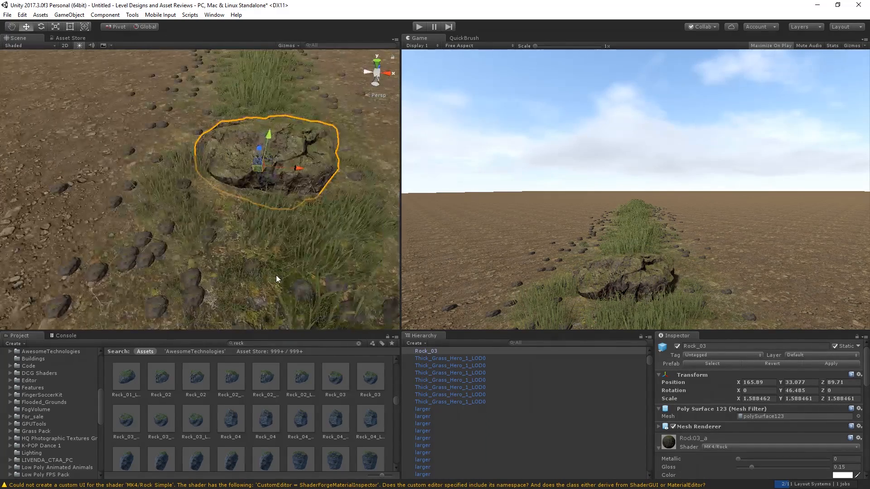
pyautogui.click(459, 38)
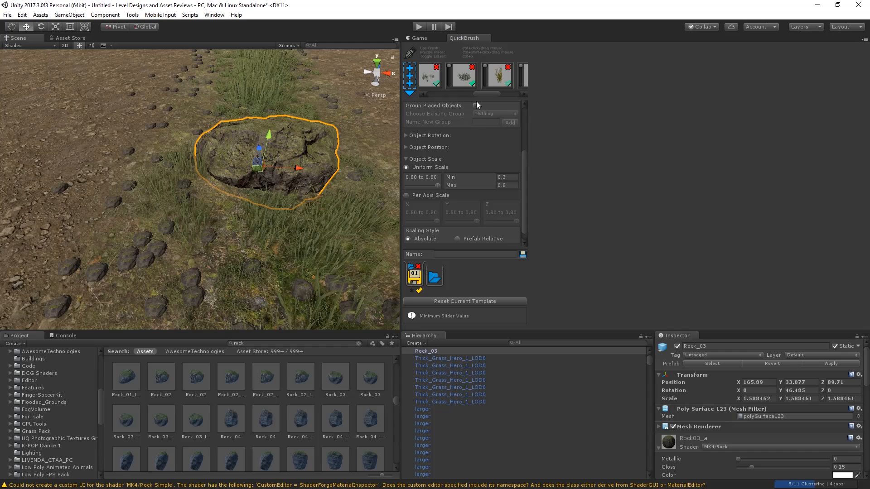
pyautogui.moveTo(484, 94); pyautogui.dragTo(432, 107)
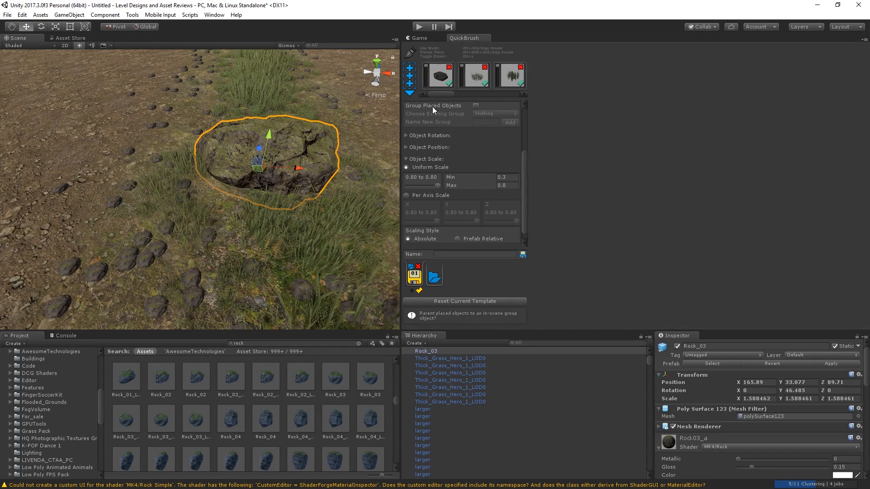
pyautogui.click(428, 40)
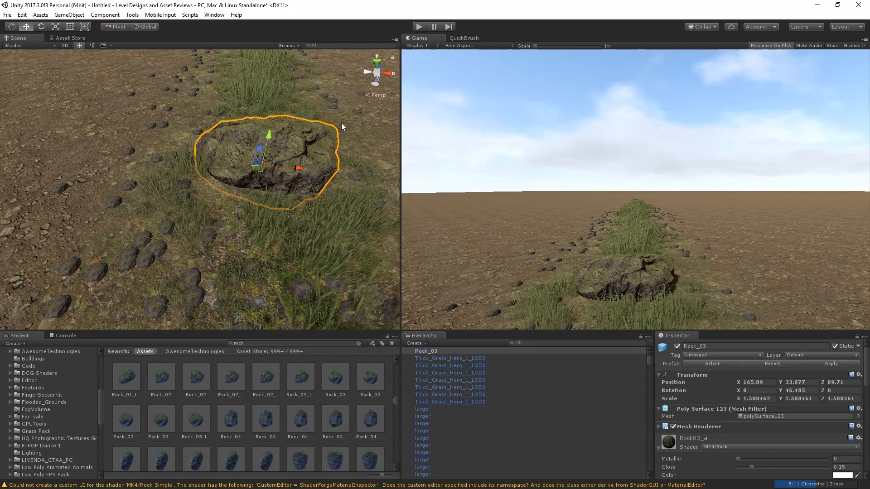
pyautogui.keyDown('ctrl'); pyautogui.click(226, 193); pyautogui.keyUp('ctrl')
pyautogui.hotkey('ctrl', 'z')
pyautogui.keyDown('ctrl'); pyautogui.click(238, 173); pyautogui.keyUp('ctrl')
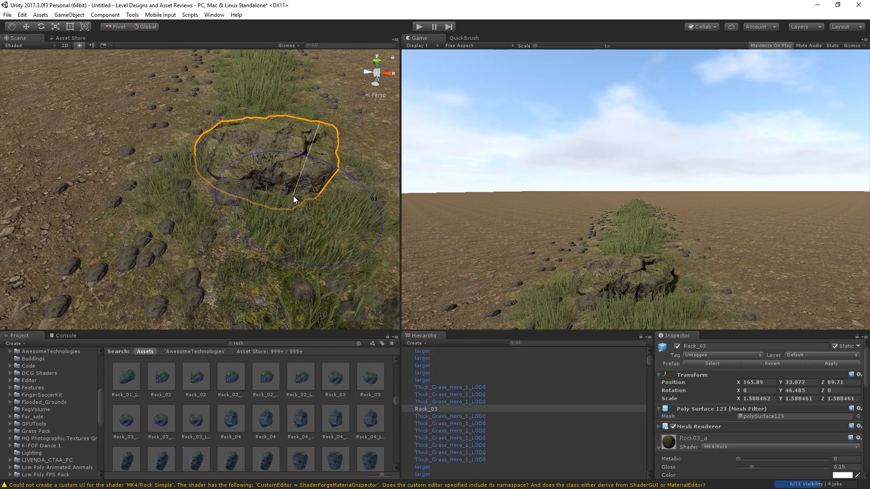
pyautogui.moveTo(293, 196)
pyautogui.keyDown('ctrl'); pyautogui.mouseDown()
pyautogui.moveTo(251, 170)
pyautogui.moveTo(232, 138)
pyautogui.moveTo(243, 134)
pyautogui.moveTo(307, 162)
pyautogui.moveTo(262, 154)
pyautogui.moveTo(292, 151)
pyautogui.mouseUp(); pyautogui.keyUp('ctrl')
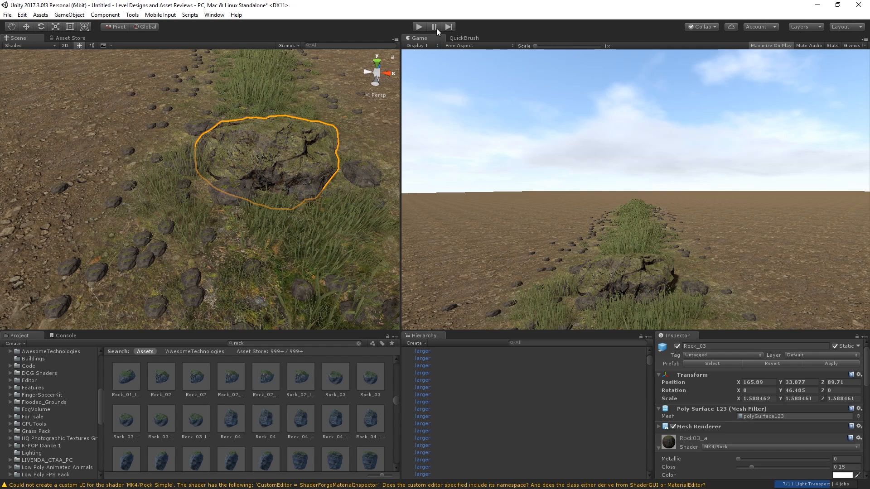
# Step: Try painting Rough_Grass_Hero_Cluster_LOD0 around the boulder with QuickBrush
pyautogui.click(467, 38)
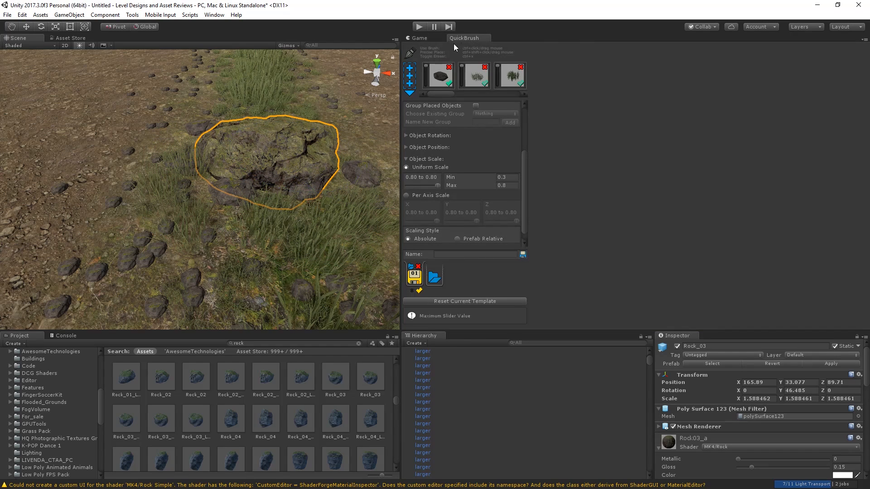
pyautogui.click(428, 39)
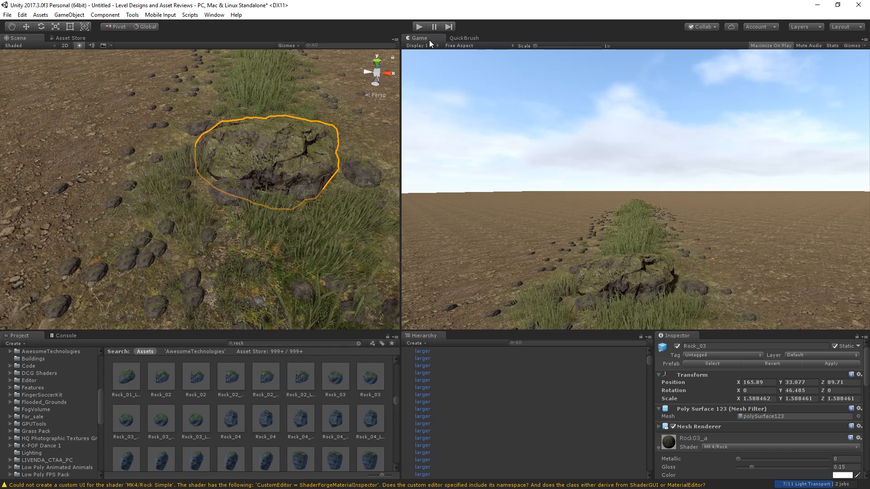
pyautogui.click(475, 38)
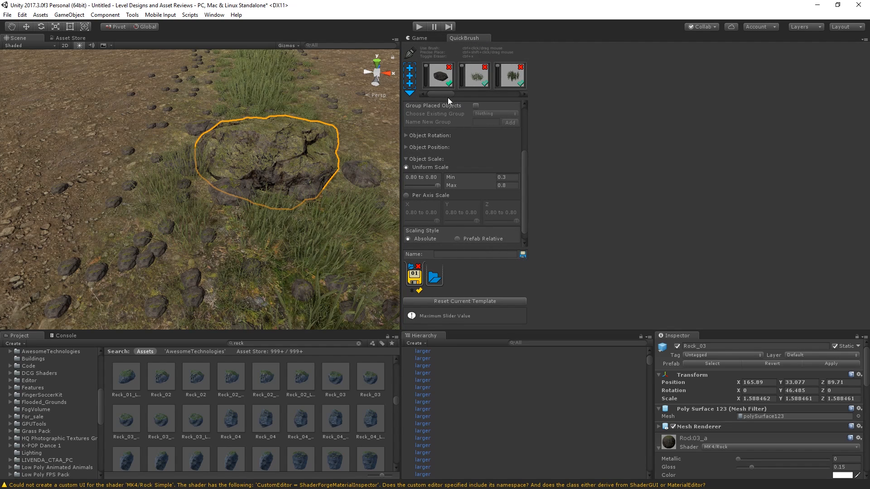
pyautogui.moveTo(448, 96); pyautogui.dragTo(457, 94)
pyautogui.click(426, 35)
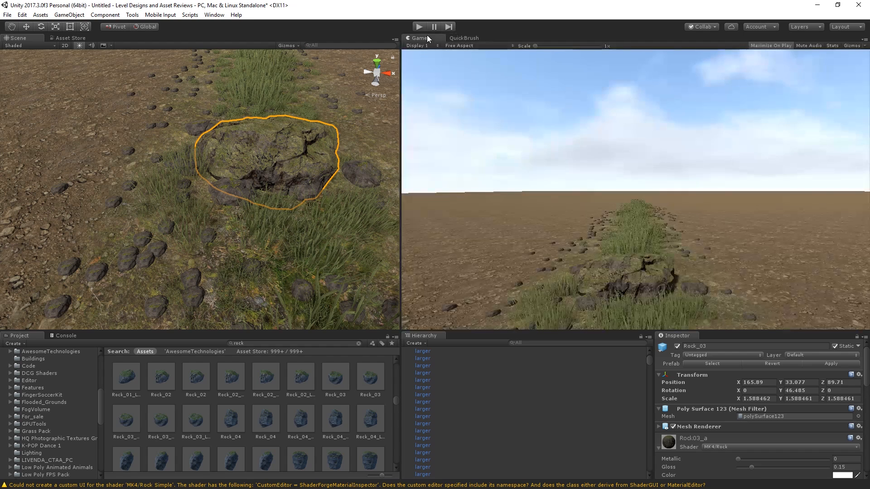
pyautogui.moveTo(220, 114)
pyautogui.keyDown('ctrl'); pyautogui.mouseDown()
pyautogui.moveTo(205, 110)
pyautogui.moveTo(202, 235)
pyautogui.moveTo(252, 236)
pyautogui.mouseUp(); pyautogui.keyUp('ctrl')
pyautogui.hotkey('ctrl', 'z')
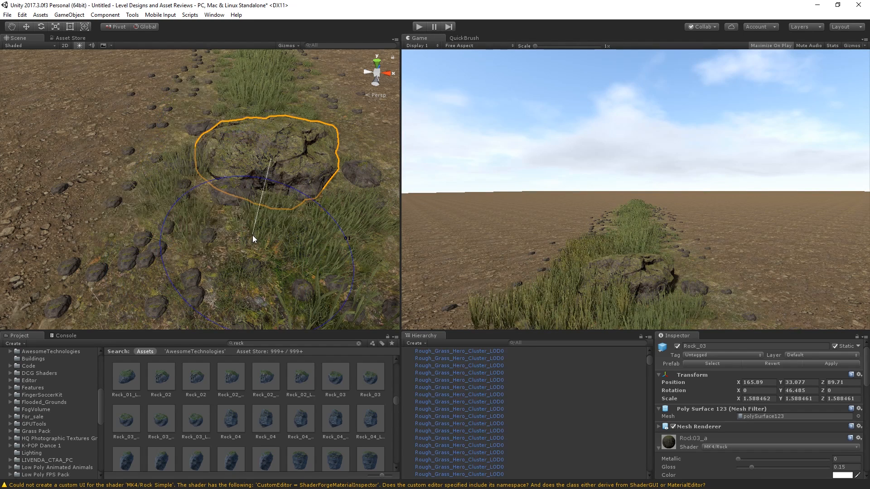
# Step: Switch QuickBrush to Rough_Grass_Mobile_LOD0 and paint it around the boulder and along the grass strip behind it
pyautogui.click(466, 38)
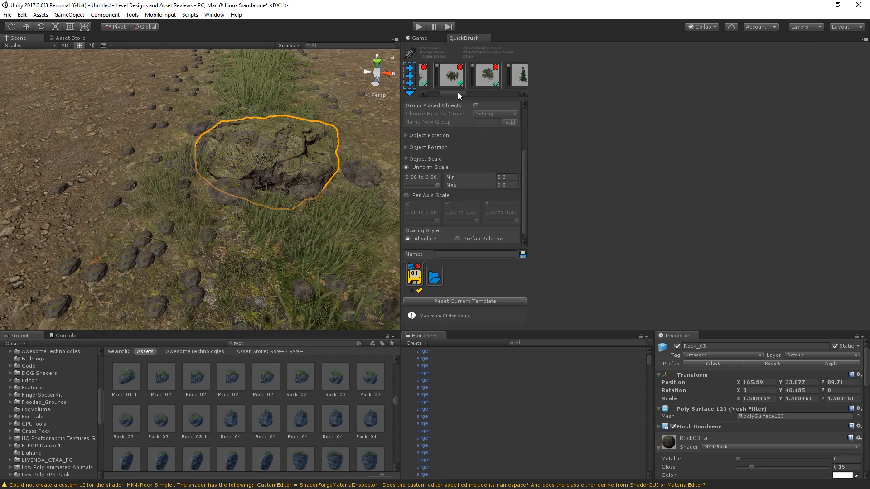
pyautogui.moveTo(457, 94); pyautogui.dragTo(482, 95)
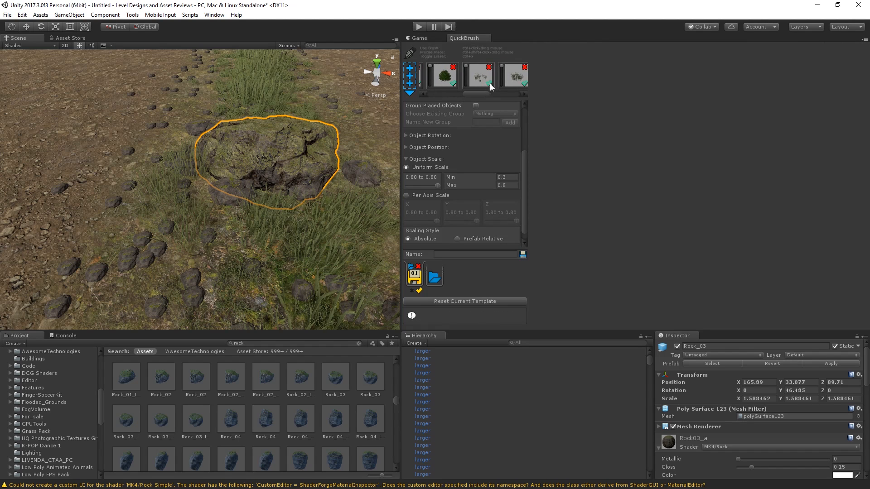
pyautogui.click(424, 39)
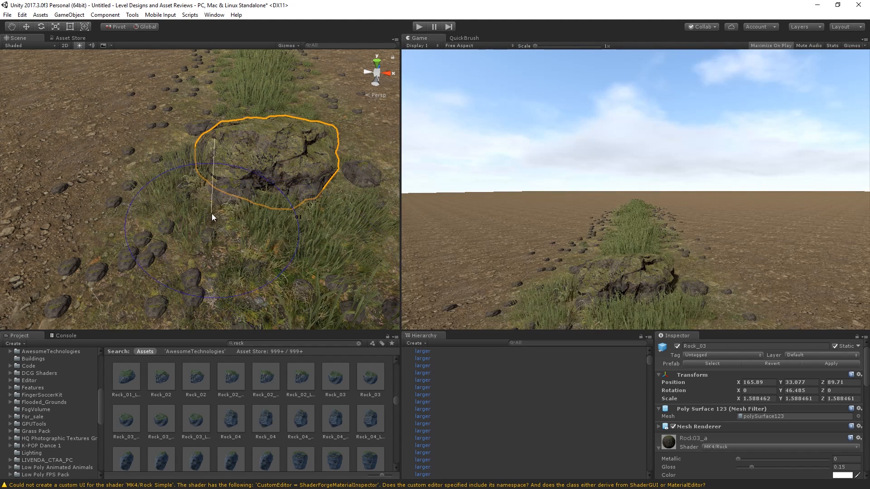
pyautogui.moveTo(256, 201); pyautogui.dragTo(316, 198)
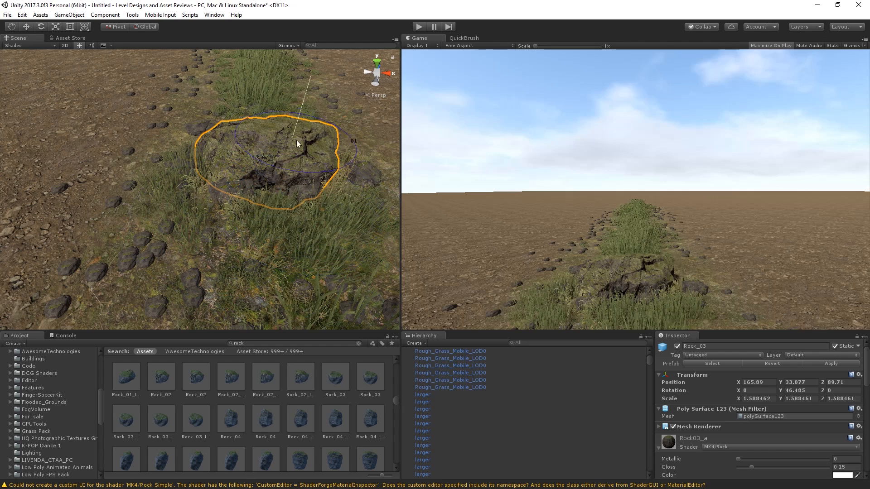
pyautogui.moveTo(261, 93); pyautogui.dragTo(265, 67)
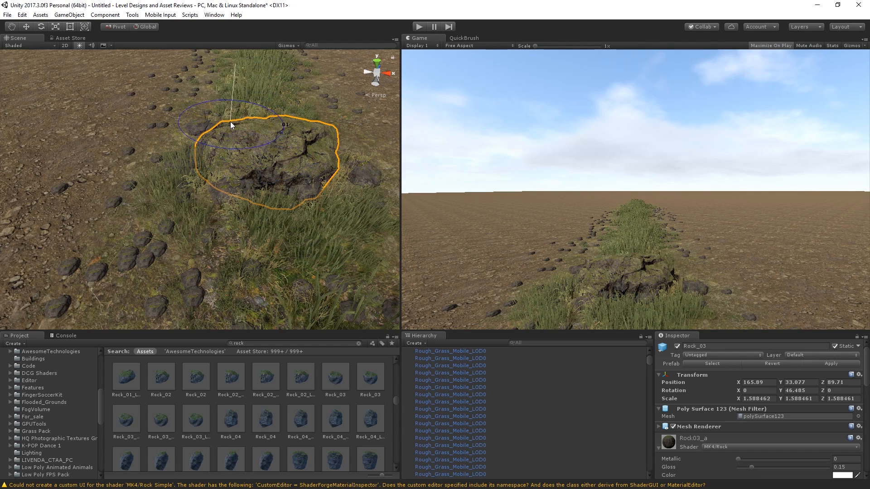
pyautogui.keyDown('alt'); pyautogui.moveTo(262, 137); pyautogui.dragTo(203, 159); pyautogui.keyUp('alt')
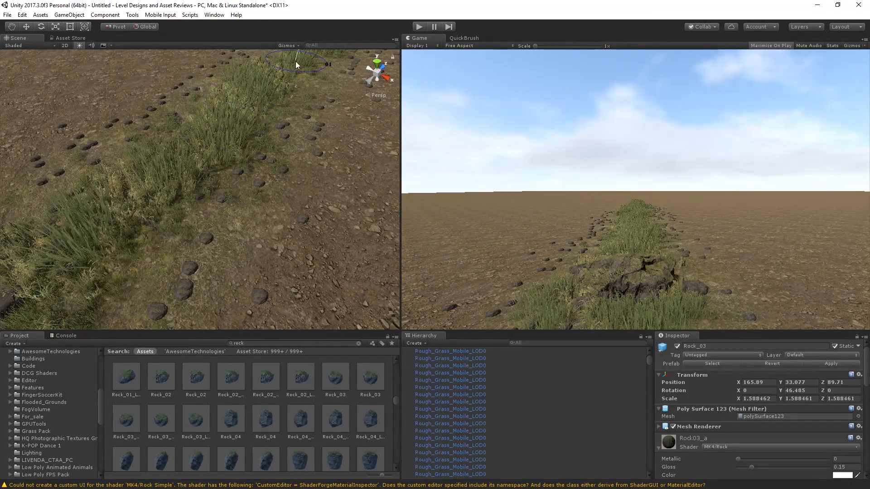
pyautogui.moveTo(243, 161); pyautogui.dragTo(257, 114, button='right')
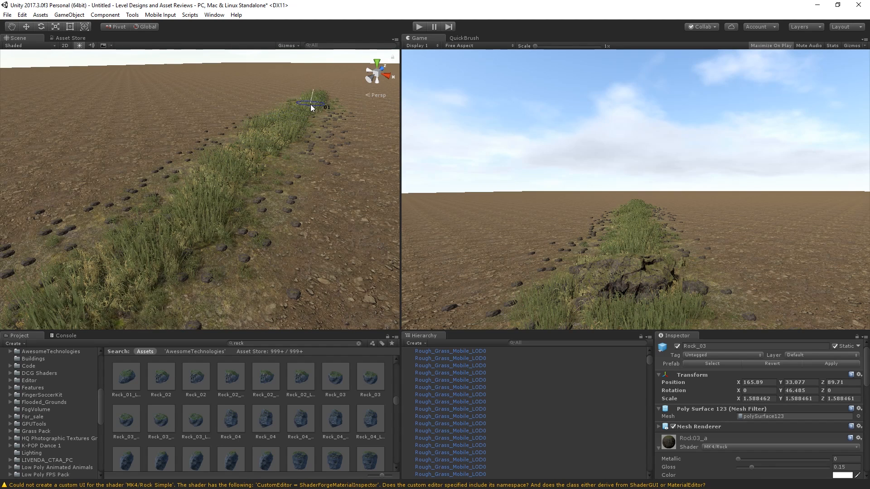
pyautogui.moveTo(306, 154)
pyautogui.mouseDown(button='right')
pyautogui.moveTo(229, 177)
pyautogui.moveTo(209, 179)
pyautogui.moveTo(212, 164)
pyautogui.moveTo(88, 197)
pyautogui.moveTo(236, 239)
pyautogui.mouseUp(button='right')
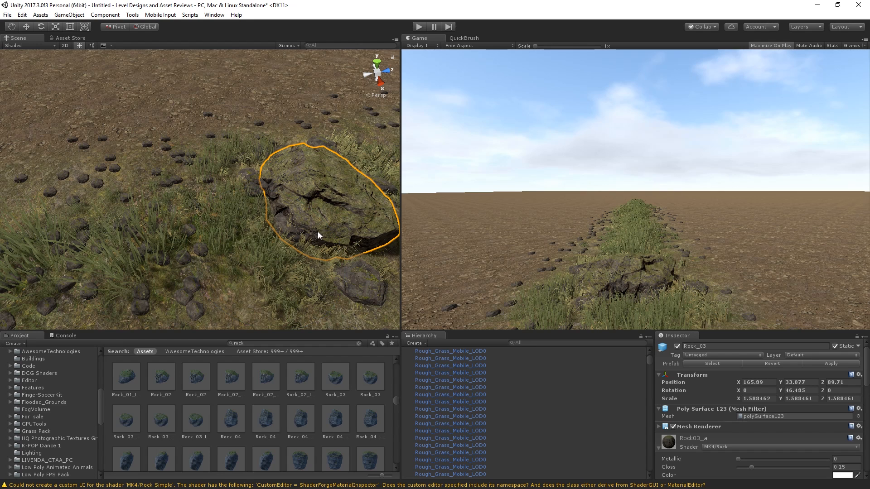
pyautogui.moveTo(263, 248); pyautogui.dragTo(298, 184, button='right')
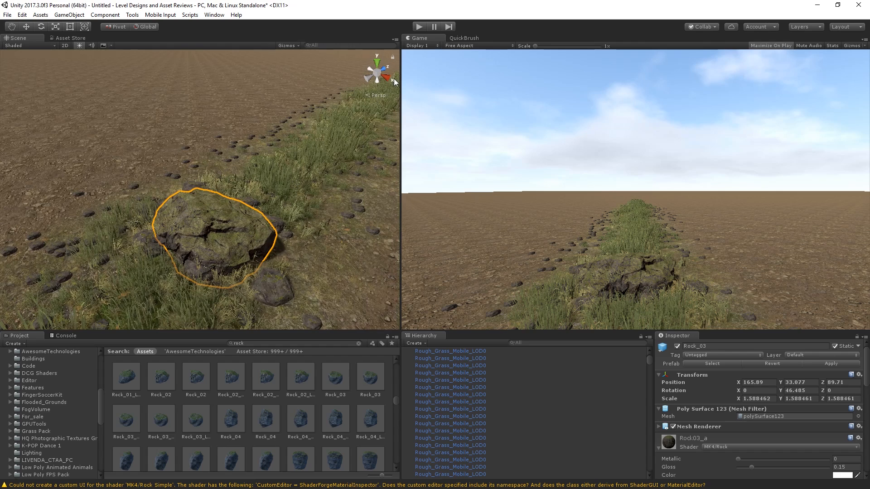
# Step: Switch QuickBrush to Wheat_Cluster_Desktop_Mature_LOD0 and try painting it in the grass strip behind the boulder
pyautogui.click(464, 38)
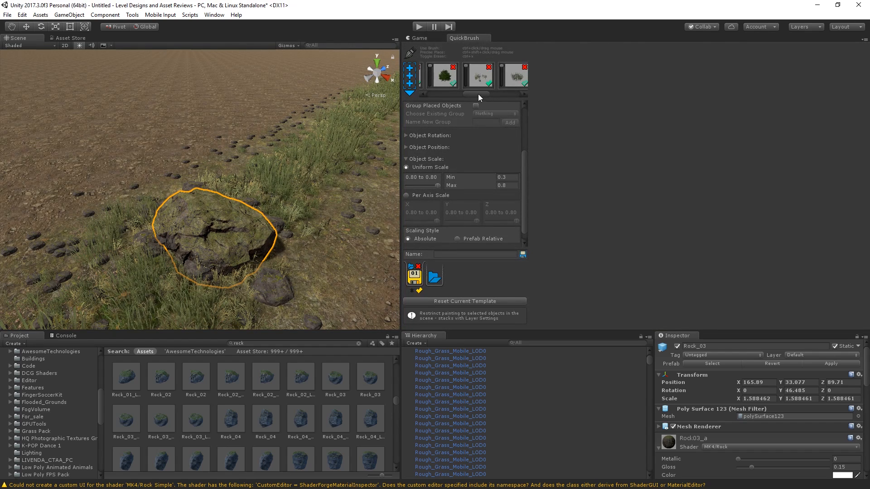
pyautogui.click(496, 94)
pyautogui.click(496, 94)
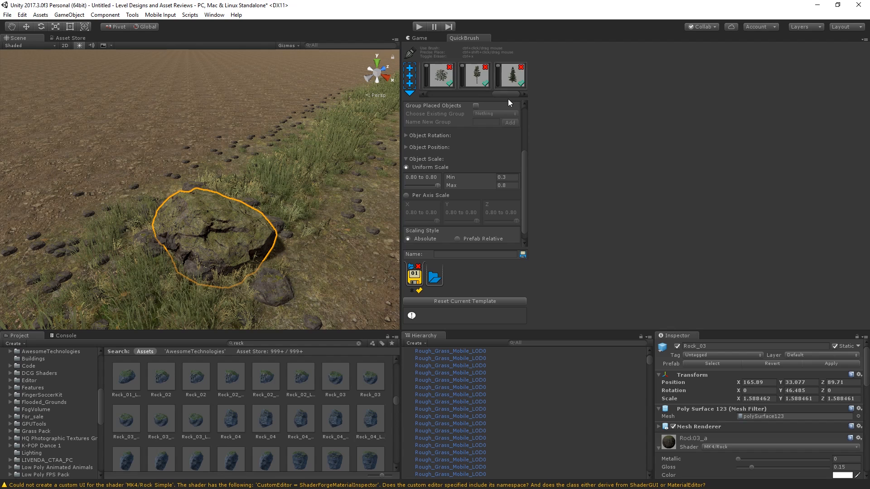
pyautogui.moveTo(499, 94); pyautogui.dragTo(478, 95)
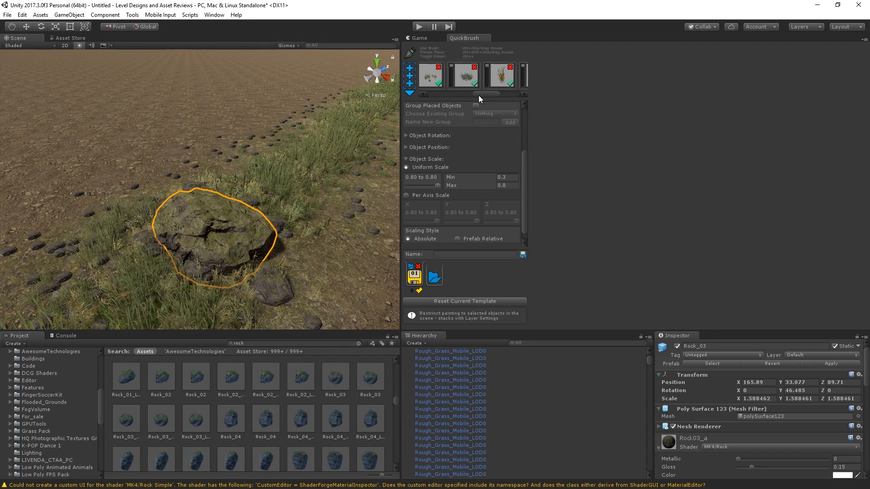
pyautogui.click(437, 37)
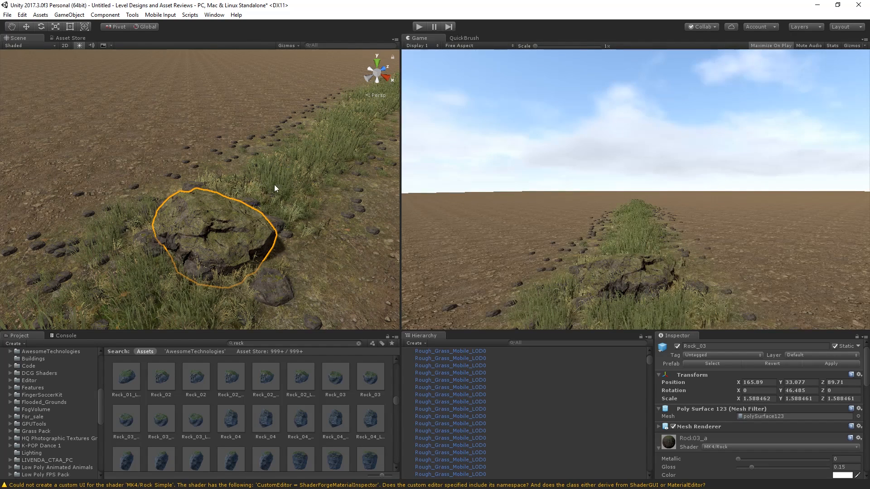
pyautogui.keyDown('ctrl'); pyautogui.click(292, 172); pyautogui.keyUp('ctrl')
pyautogui.keyDown('ctrl'); pyautogui.moveTo(292, 172); pyautogui.dragTo(276, 191); pyautogui.keyUp('ctrl')
pyautogui.hotkey('ctrl', 'z')
# Step: Place three wheat clusters, one in the grass beside the boulder and two in the grass strip behind it
pyautogui.keyDown('ctrl'); pyautogui.click(154, 259); pyautogui.keyUp('ctrl')
pyautogui.hotkey('ctrl', 'z')
pyautogui.keyDown('ctrl'); pyautogui.click(171, 274); pyautogui.keyUp('ctrl')
pyautogui.hotkey('ctrl', 'z')
pyautogui.keyDown('ctrl'); pyautogui.click(141, 264); pyautogui.keyUp('ctrl')
pyautogui.hotkey('ctrl', 'z')
pyautogui.keyDown('ctrl'); pyautogui.click(134, 249); pyautogui.keyUp('ctrl')
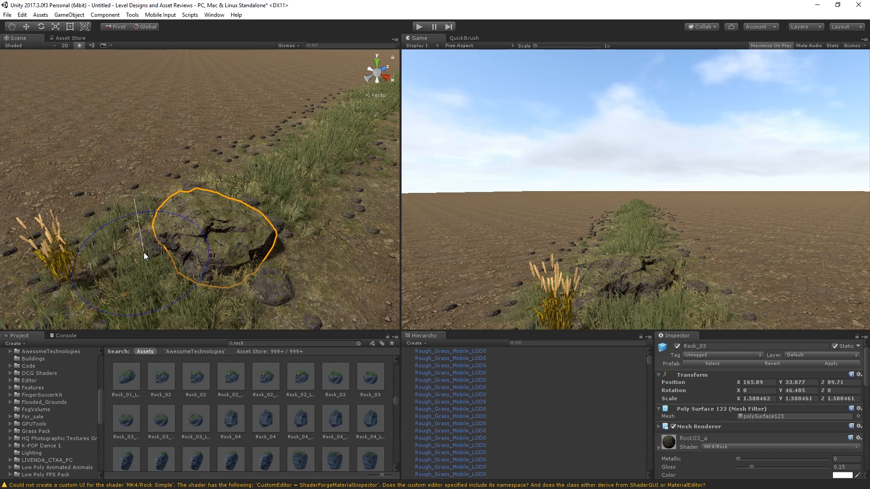
pyautogui.keyDown('ctrl'); pyautogui.click(284, 222); pyautogui.keyUp('ctrl')
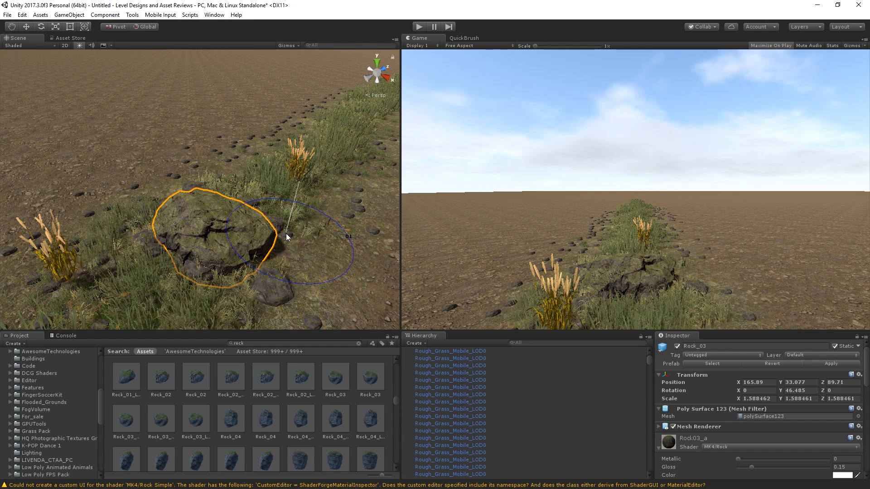
pyautogui.keyDown('ctrl'); pyautogui.click(308, 151); pyautogui.keyUp('ctrl')
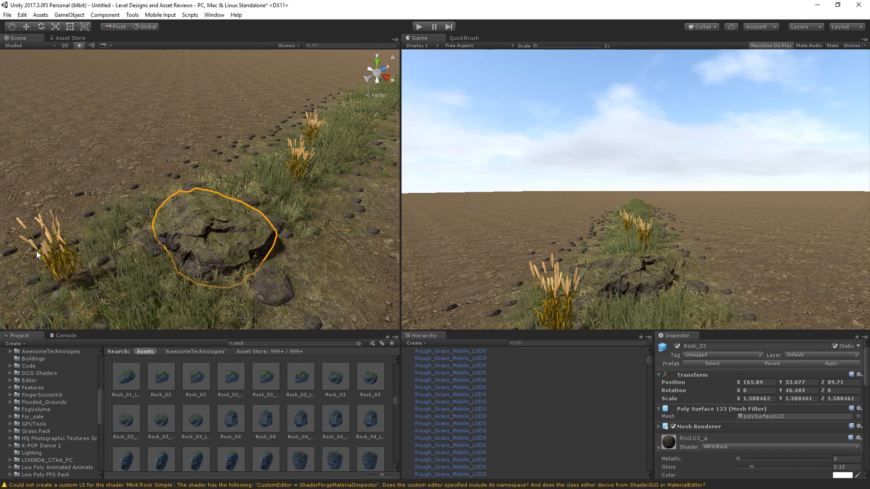
# Step: Select the wheat cluster beside the boulder and turn off Hue Variation in its Branches_0 material
pyautogui.click(58, 243)
pyautogui.scroll(-3, 798, 418)
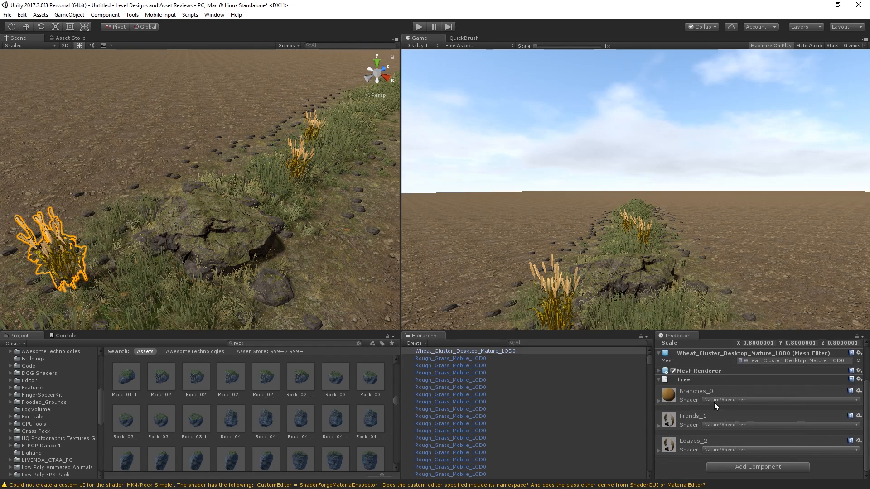
pyautogui.click(693, 395)
pyautogui.scroll(-3, 691, 397)
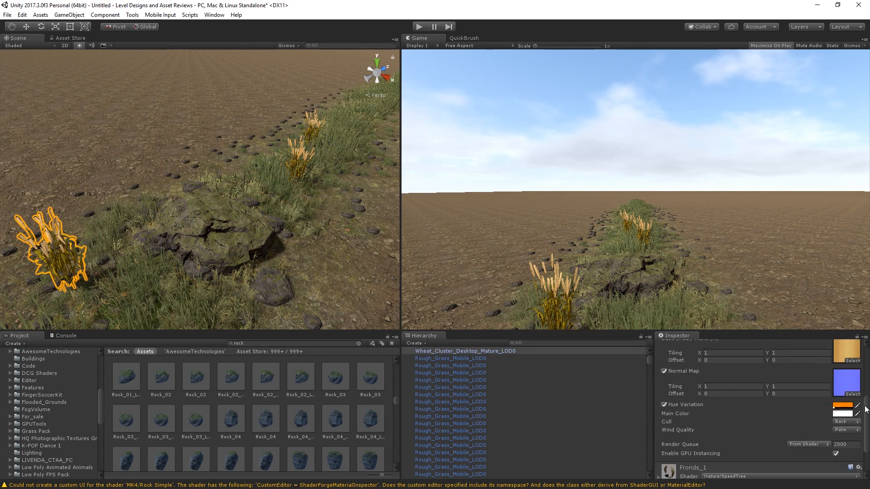
pyautogui.click(673, 404)
# Step: Turn off Hue Variation in the wheat cluster's Fronds_1 and Leaves_2 materials
pyautogui.scroll(-3, 705, 437)
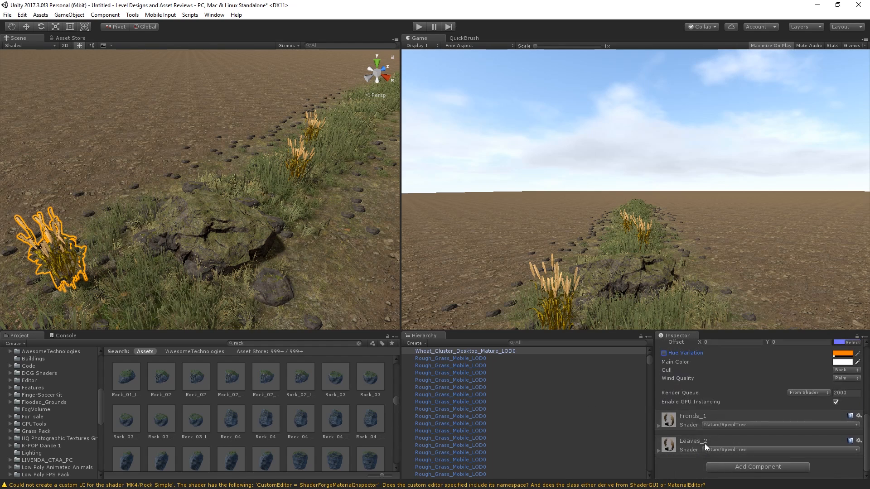
pyautogui.click(691, 426)
pyautogui.scroll(-3, 672, 439)
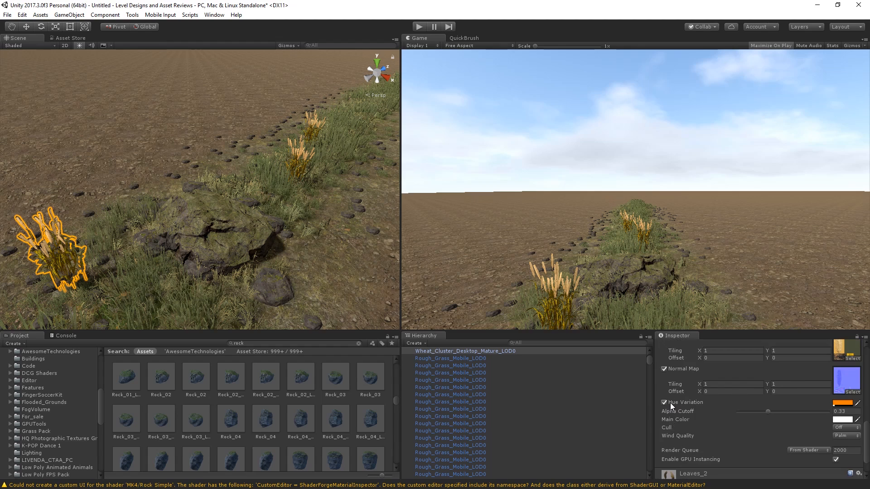
pyautogui.click(670, 404)
pyautogui.scroll(-3, 672, 404)
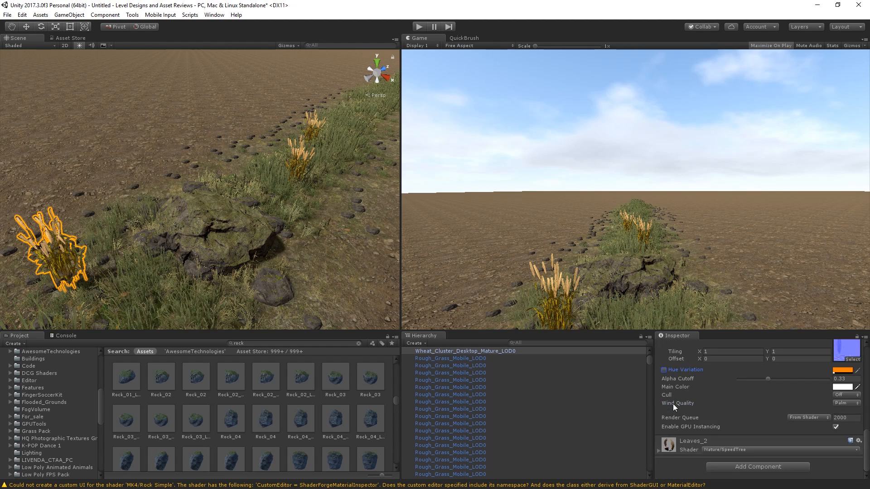
pyautogui.click(684, 444)
pyautogui.scroll(-5, 687, 442)
pyautogui.click(691, 425)
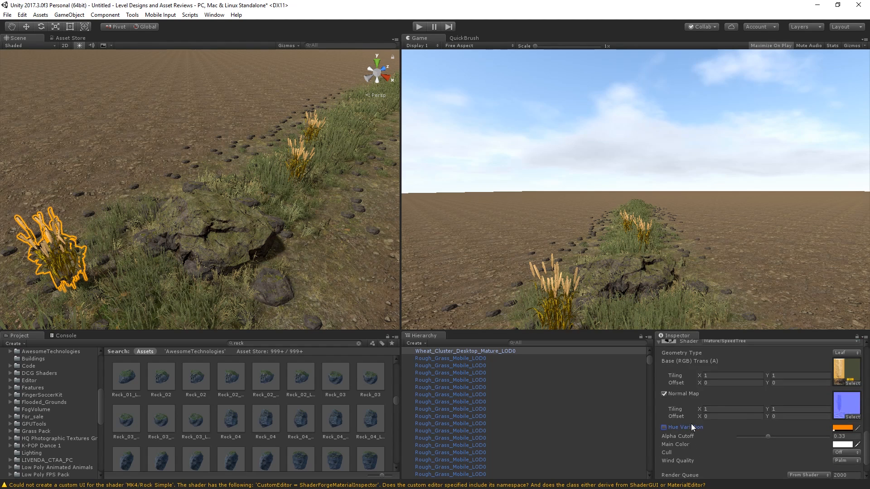
# Step: Toggle the Normal Map of the wheat's Leaves_2 material off and back on to compare its effect
pyautogui.click(675, 392)
pyautogui.click(675, 393)
pyautogui.click(674, 394)
pyautogui.click(675, 393)
pyautogui.scroll(-3, 734, 414)
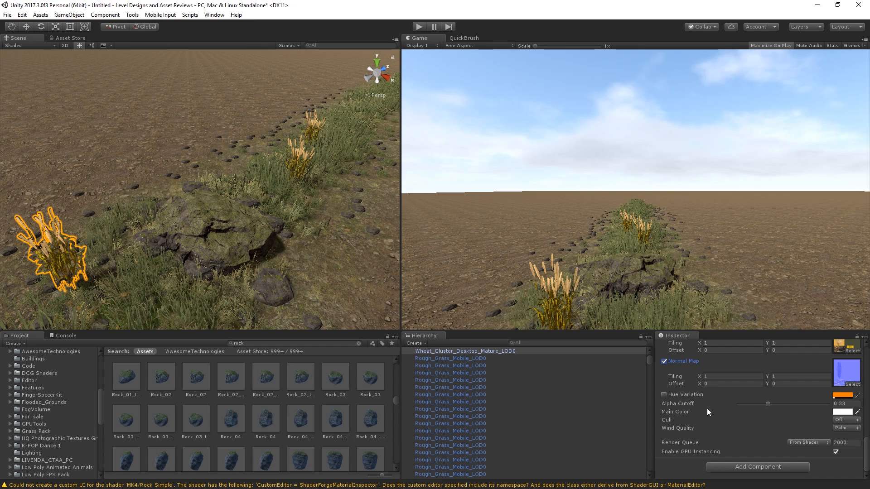
# Step: Undo the wheat material changes and the placement of the wheat clusters
pyautogui.hotkey('ctrl', 'z')
pyautogui.hotkey('ctrl', 'z')
pyautogui.hotkey('ctrl', 'z')
pyautogui.hotkey('ctrl', 'z')
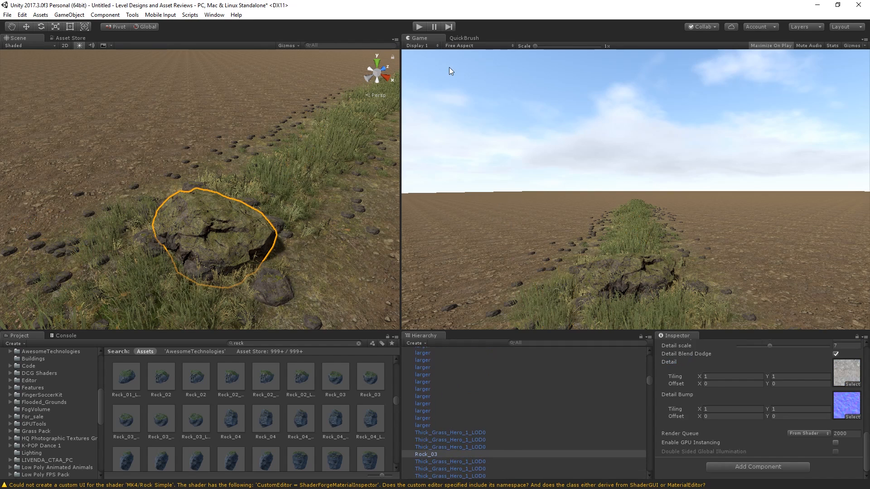
# Step: Choose the rough grass prefab in QuickBrush and set its maximum uniform scale to 1.3
pyautogui.click(462, 37)
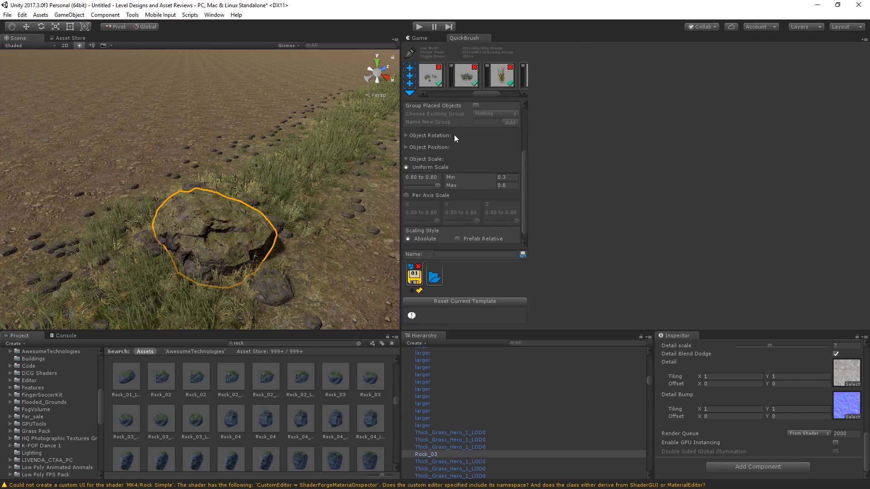
pyautogui.click(442, 87)
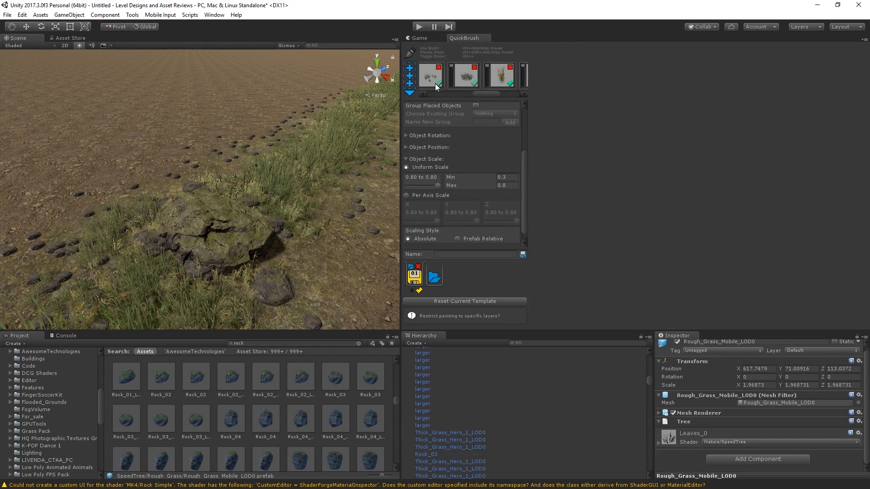
pyautogui.click(507, 177)
pyautogui.press('Tab')
pyautogui.press('BackSpace')
pyautogui.write('1.5')
pyautogui.press('BackSpace')
pyautogui.write('3')
pyautogui.press('Return')
pyautogui.click(418, 39)
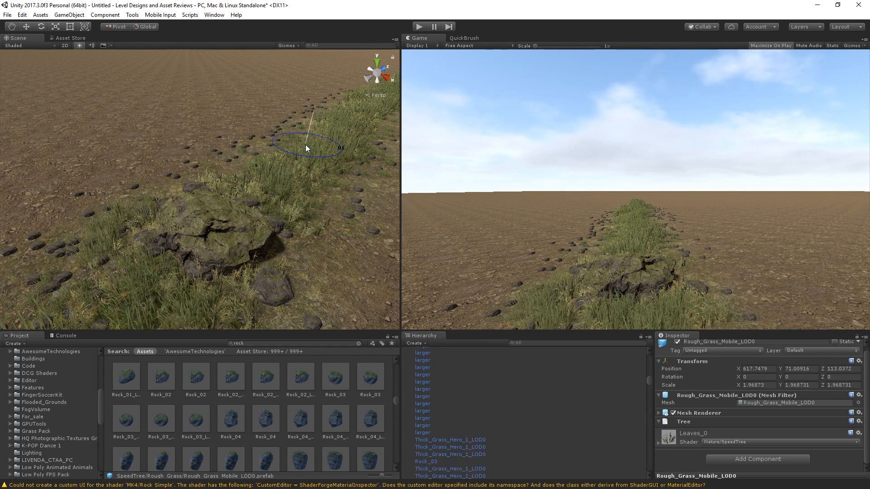
# Step: Raise the rough grass brush's uniform scale range to 1.30 at both ends
pyautogui.click(453, 38)
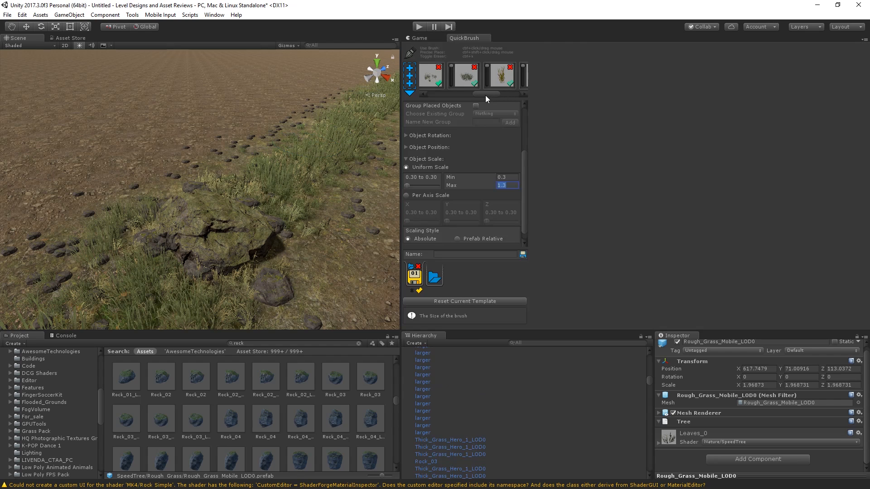
pyautogui.click(439, 85)
pyautogui.moveTo(408, 185); pyautogui.dragTo(490, 182)
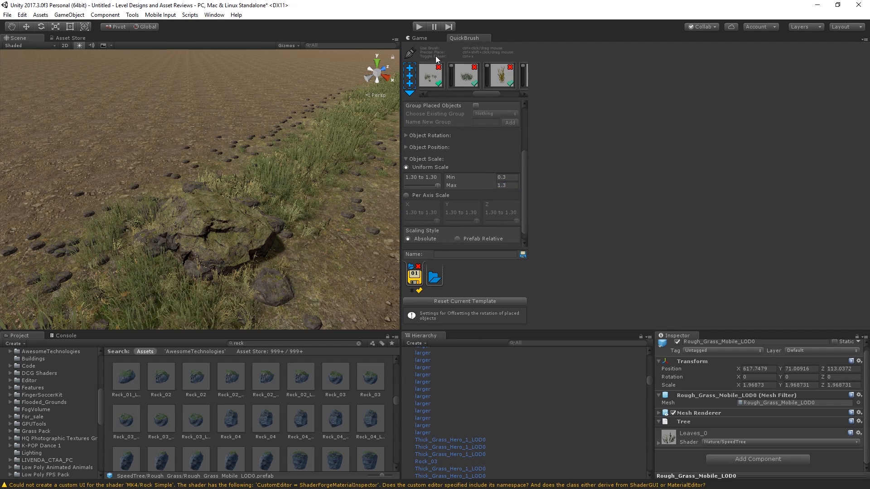
pyautogui.click(419, 38)
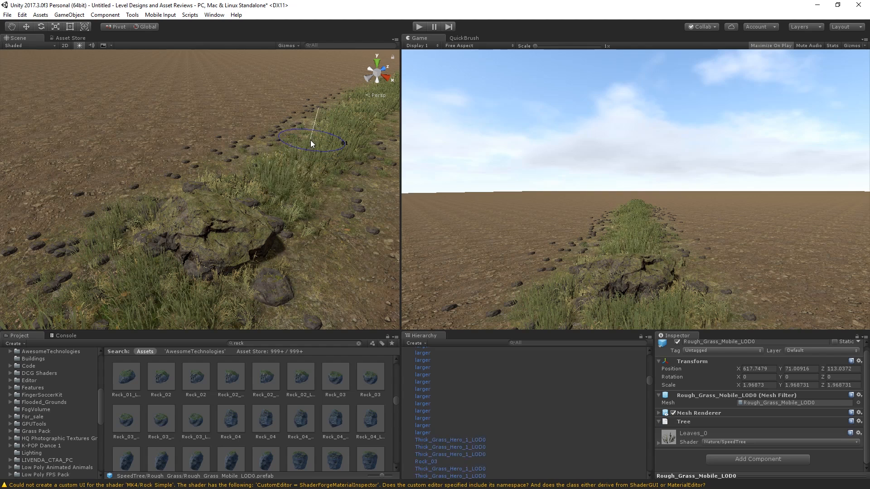
# Step: Paint rough grass along the strip behind the boulder, undoing the first strokes and extending it toward the far end
pyautogui.moveTo(311, 140)
pyautogui.mouseDown()
pyautogui.moveTo(335, 125)
pyautogui.moveTo(352, 135)
pyautogui.moveTo(284, 183)
pyautogui.moveTo(144, 196)
pyautogui.moveTo(141, 233)
pyautogui.moveTo(172, 189)
pyautogui.mouseUp()
pyautogui.hotkey('ctrl', 'z')
pyautogui.hotkey('ctrl', 'z')
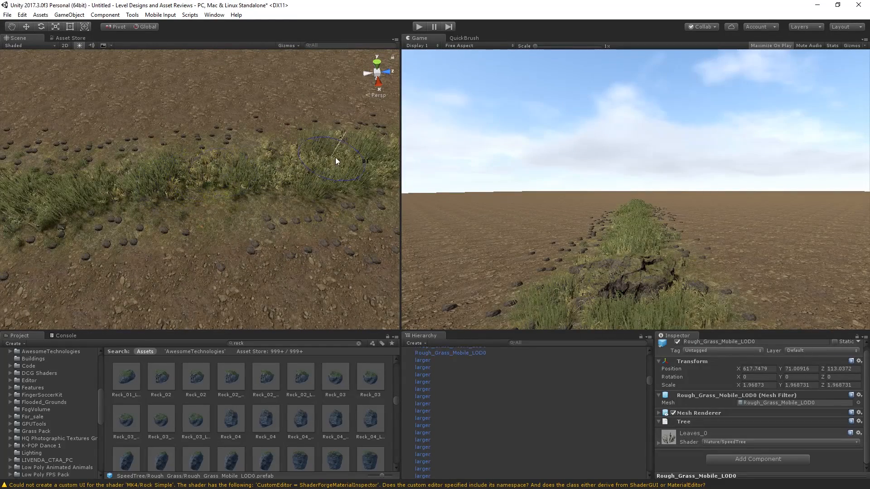
pyautogui.keyDown('alt'); pyautogui.moveTo(239, 204); pyautogui.dragTo(444, 177); pyautogui.keyUp('alt')
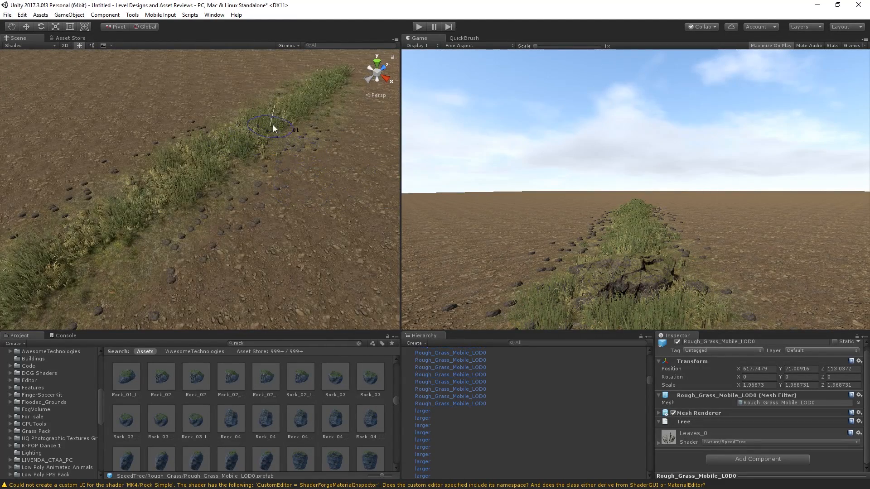
pyautogui.moveTo(273, 124)
pyautogui.mouseDown()
pyautogui.moveTo(336, 81)
pyautogui.moveTo(305, 106)
pyautogui.mouseUp()
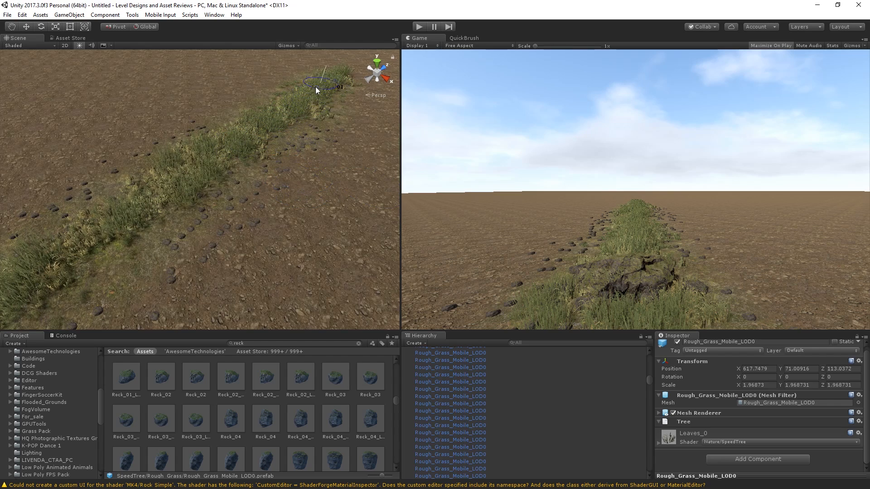
# Step: Set the rough grass brush's maximum uniform scale to 1.5
pyautogui.click(469, 38)
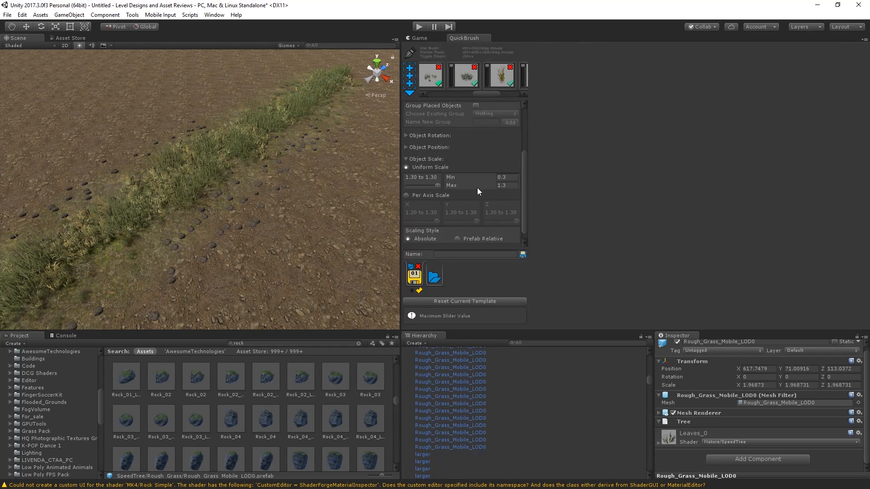
pyautogui.click(506, 184)
pyautogui.write('1.5')
pyautogui.press('Return')
pyautogui.click(423, 38)
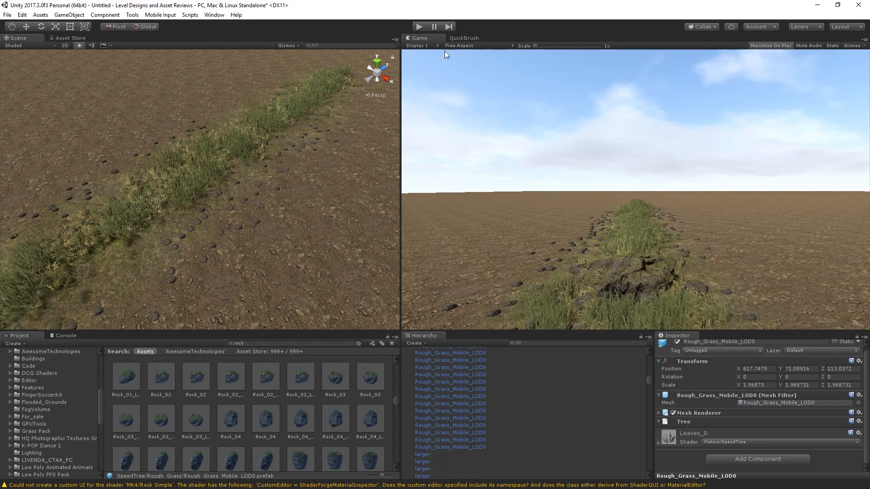
# Step: Set the rough grass brush's maximum uniform scale to 2 and raise its scale range to 2.00 at both ends
pyautogui.click(475, 37)
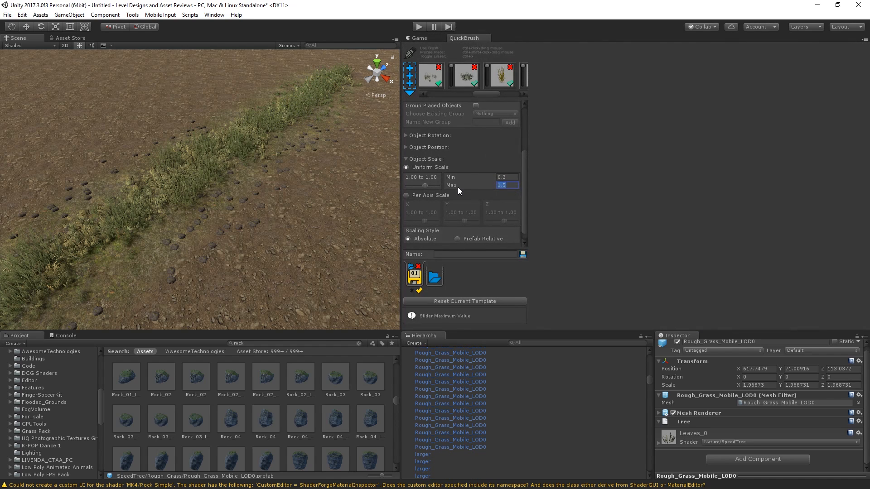
pyautogui.write('2')
pyautogui.click(407, 39)
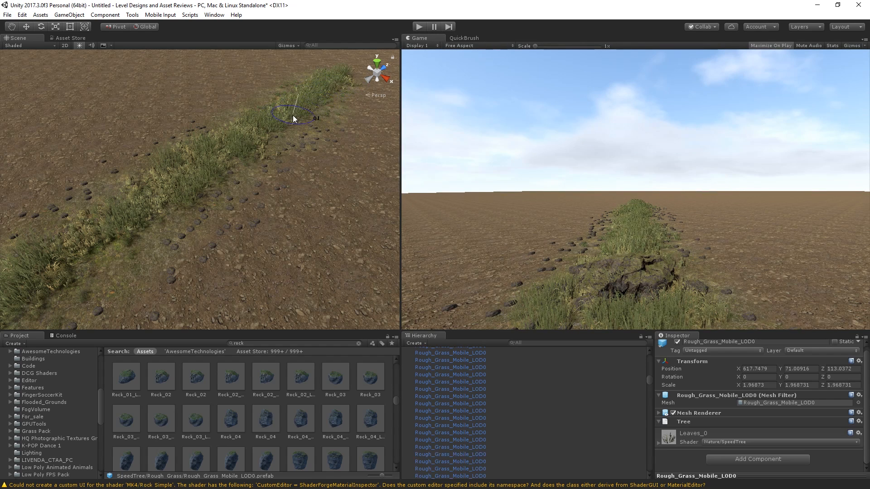
pyautogui.click(462, 38)
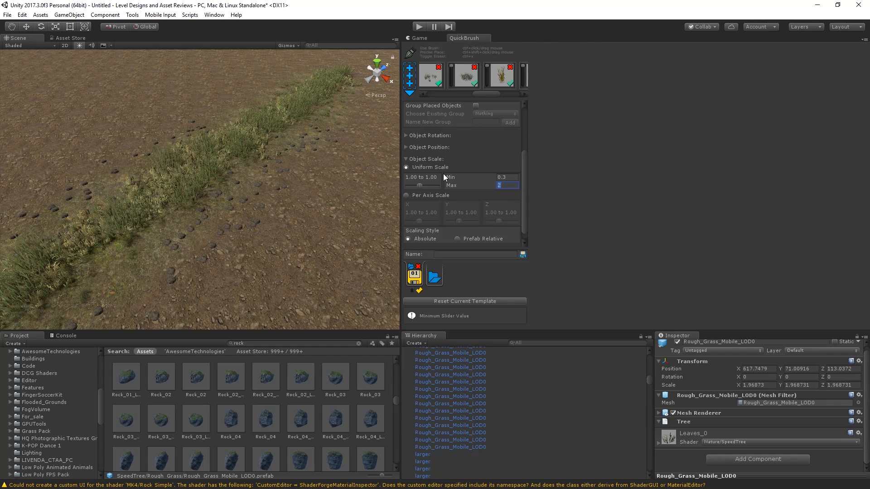
pyautogui.write('.5')
pyautogui.click(422, 38)
pyautogui.moveTo(293, 96); pyautogui.dragTo(344, 95)
pyautogui.click(458, 38)
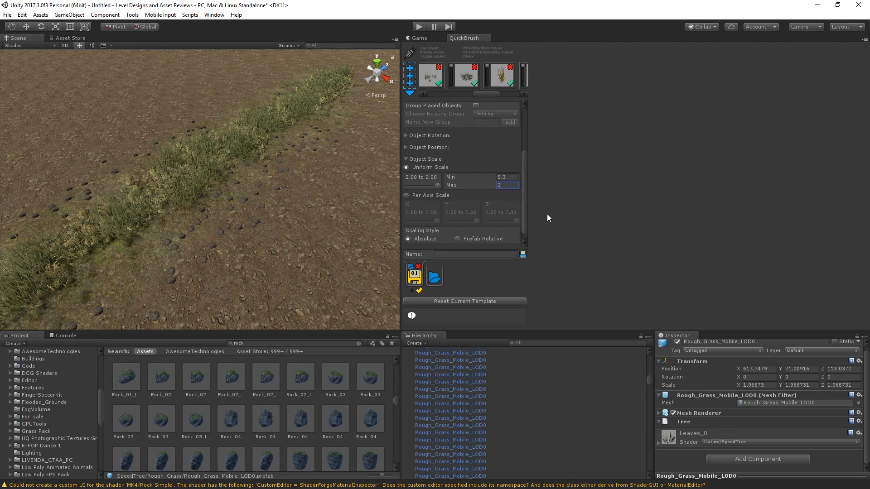
pyautogui.click(416, 38)
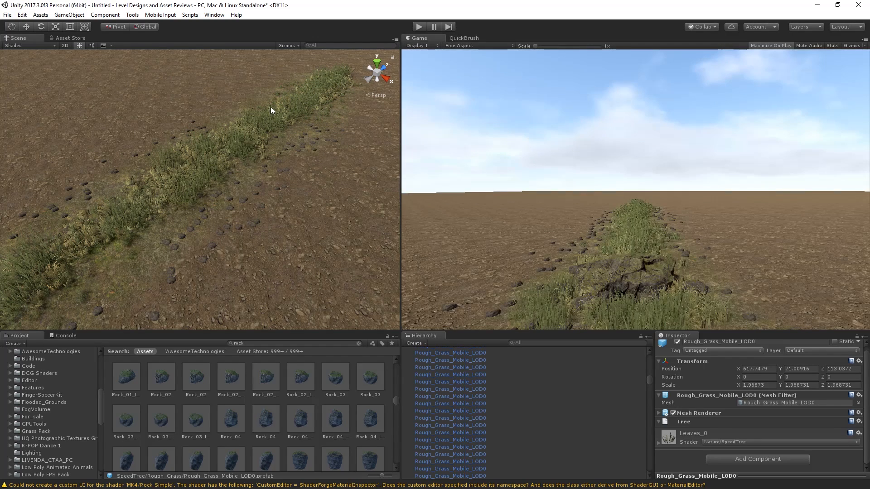
# Step: Paint the larger rough grass from the far end of the strip back toward the boulder and undo the last stroke
pyautogui.click(303, 112)
pyautogui.moveTo(305, 94)
pyautogui.mouseDown()
pyautogui.moveTo(299, 100)
pyautogui.moveTo(341, 91)
pyautogui.moveTo(317, 97)
pyautogui.mouseUp()
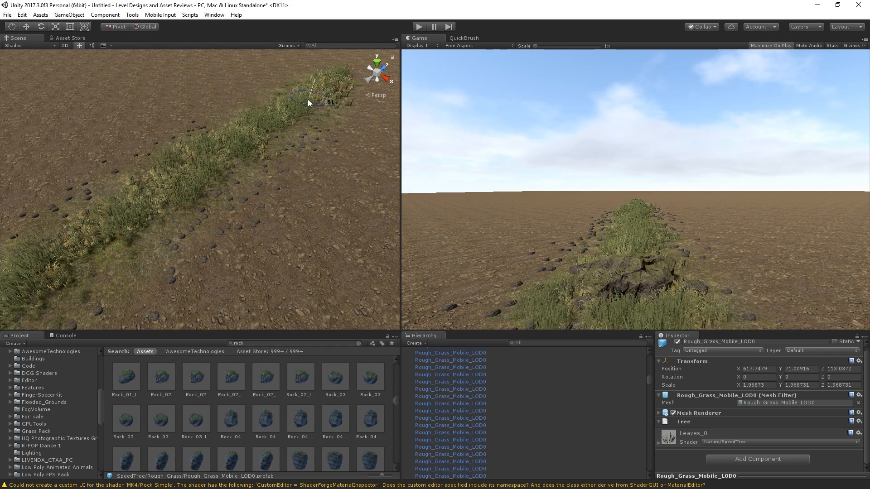
pyautogui.moveTo(273, 124)
pyautogui.mouseDown()
pyautogui.moveTo(205, 171)
pyautogui.moveTo(178, 174)
pyautogui.moveTo(183, 183)
pyautogui.moveTo(158, 199)
pyautogui.mouseUp()
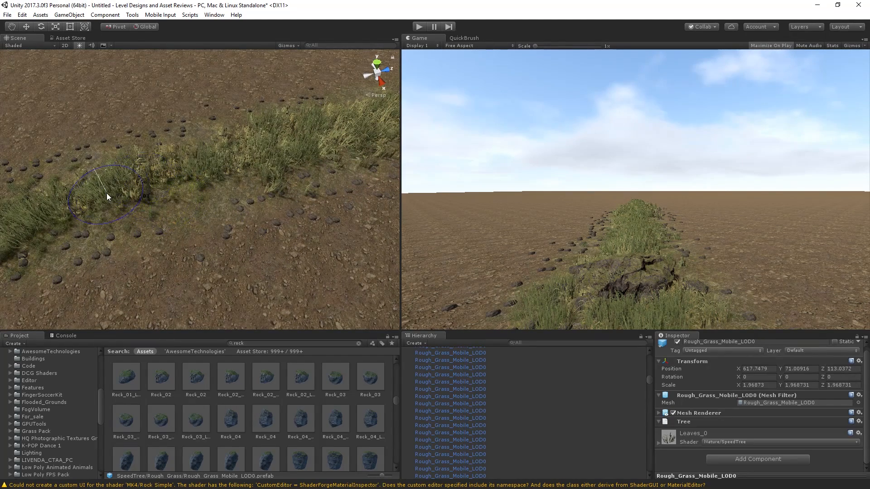
pyautogui.moveTo(107, 193)
pyautogui.keyDown('alt'); pyautogui.mouseDown()
pyautogui.moveTo(150, 184)
pyautogui.moveTo(116, 143)
pyautogui.mouseUp(); pyautogui.keyUp('alt')
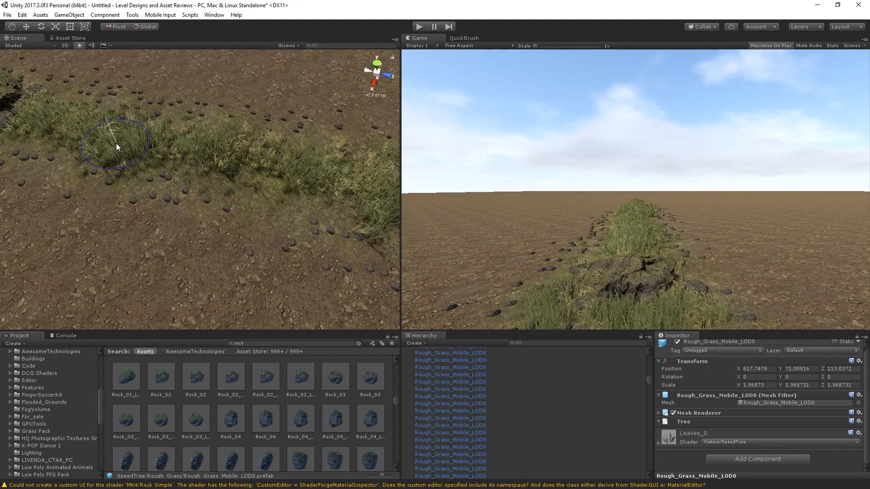
pyautogui.hotkey('ctrl', 'z')
# Step: Duplicate the mossy Rock_03 boulder and move the copy farther along the grass strip to about Z 98.88
pyautogui.moveTo(167, 153); pyautogui.dragTo(244, 194, button='right')
pyautogui.click(197, 142)
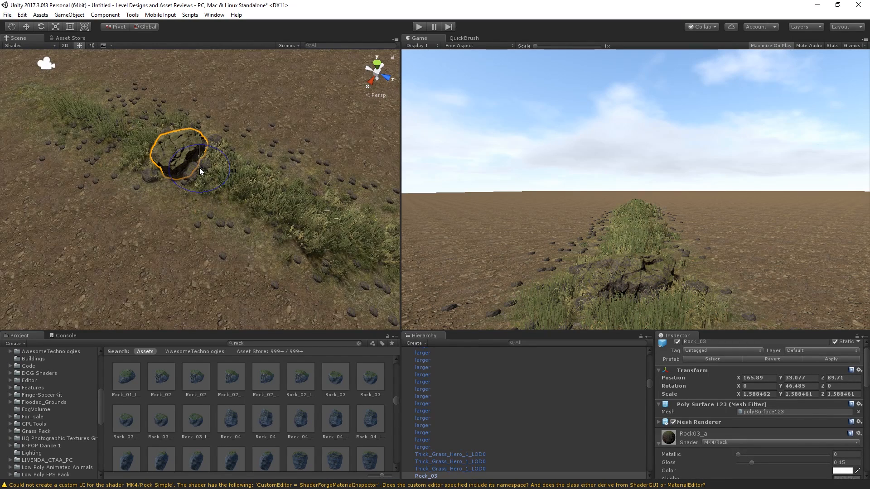
pyautogui.hotkey('ctrl', 'd')
pyautogui.press('w')
pyautogui.moveTo(213, 167); pyautogui.dragTo(363, 215)
pyautogui.keyDown('alt'); pyautogui.moveTo(213, 197); pyautogui.dragTo(564, 257); pyautogui.keyUp('alt')
# Step: Rotate the boulder copy to about -149.7 degrees around Y and shift it sideways to about X 167.56
pyautogui.press('e')
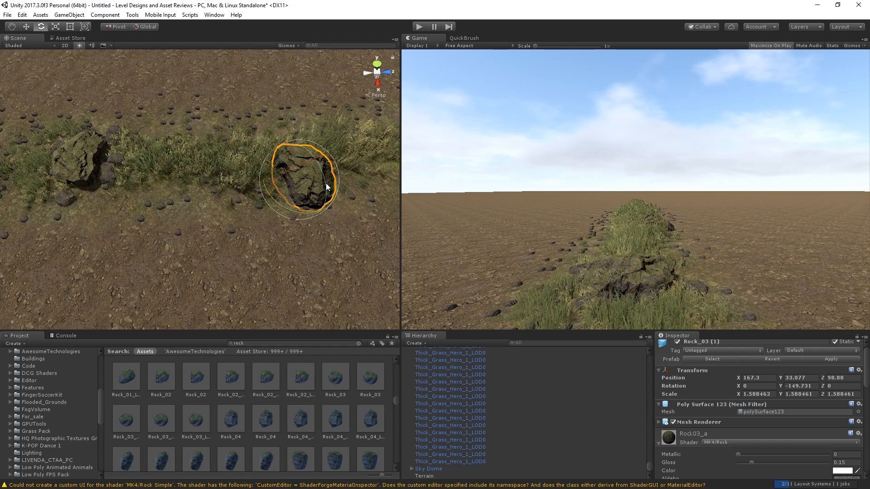
pyautogui.press('w')
pyautogui.moveTo(307, 221); pyautogui.dragTo(303, 227)
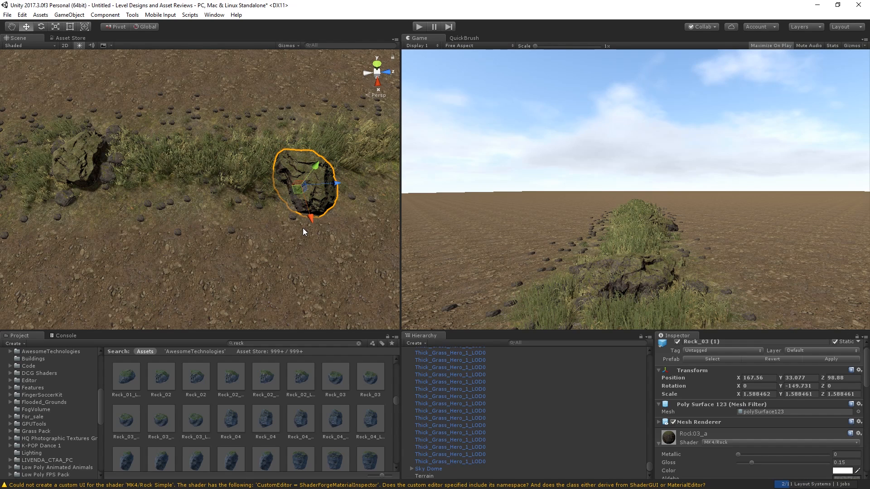
# Step: Find Rock_group_13 among the rock assets and place it on the grass strip between the two boulders
pyautogui.scroll(-10, 313, 388)
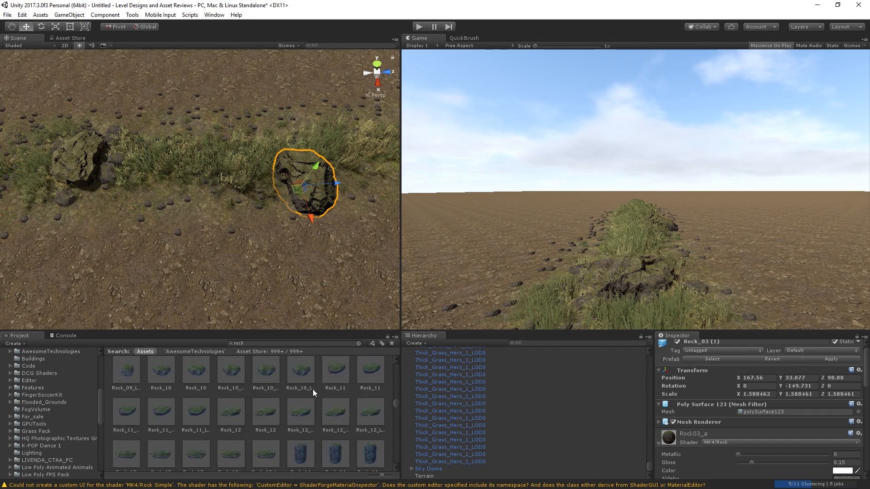
pyautogui.scroll(-10, 313, 387)
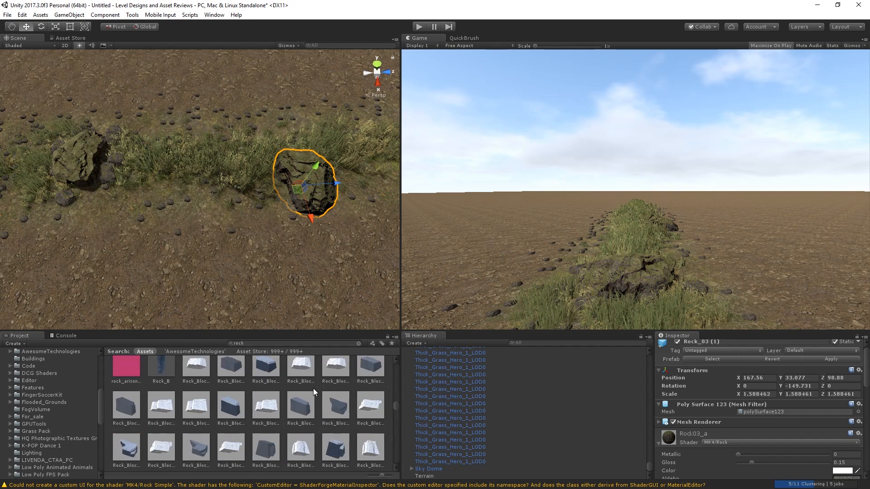
pyautogui.scroll(-10, 313, 388)
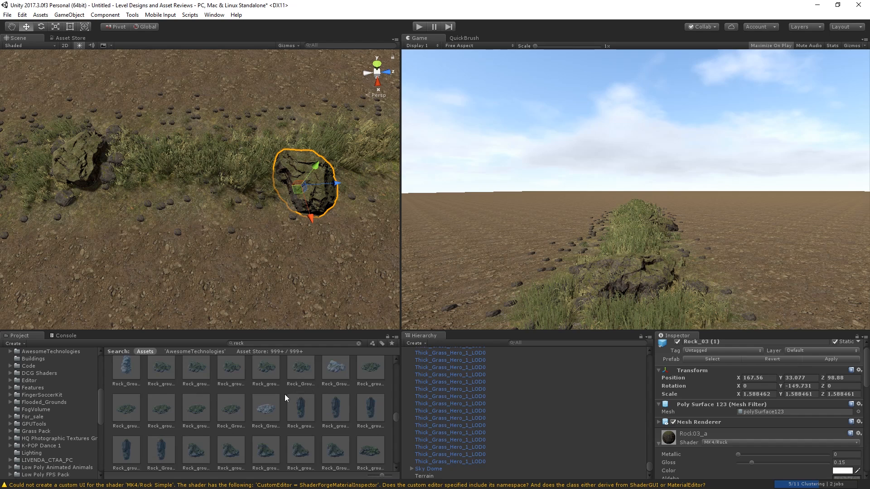
pyautogui.scroll(-3, 284, 394)
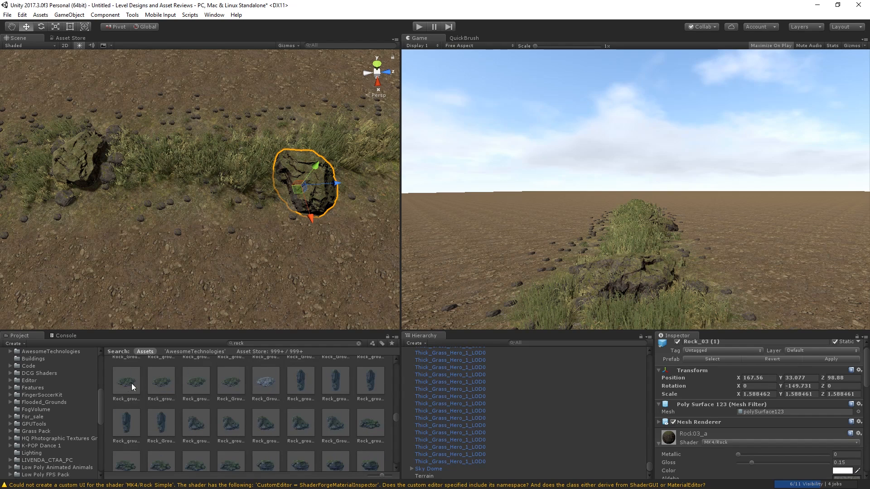
pyautogui.moveTo(131, 384); pyautogui.dragTo(214, 147)
# Step: Set the Mask Power of the rock group's material to about 0.929 and its Detail Diff Int to 0
pyautogui.scroll(-3, 721, 424)
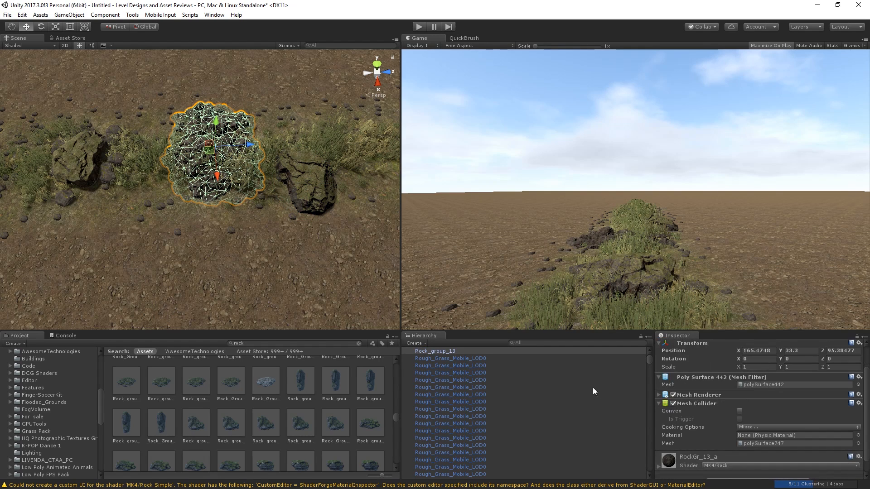
pyautogui.scroll(-10, 701, 447)
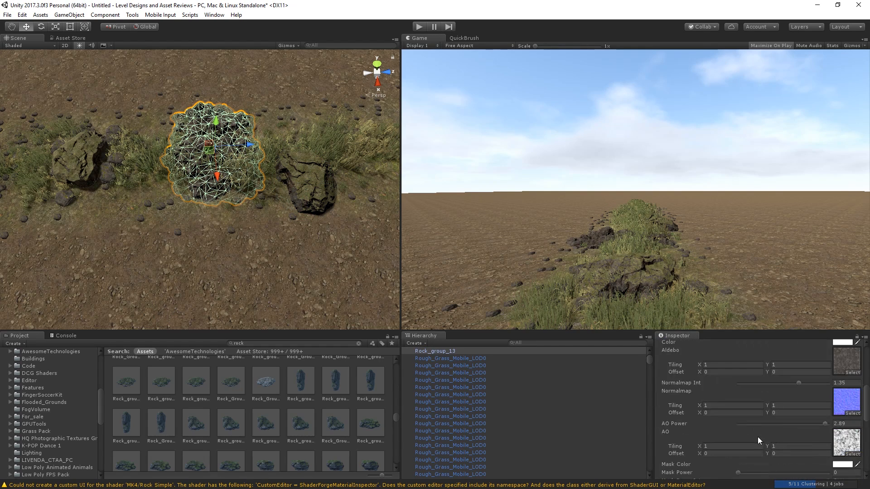
pyautogui.moveTo(738, 366); pyautogui.dragTo(806, 370)
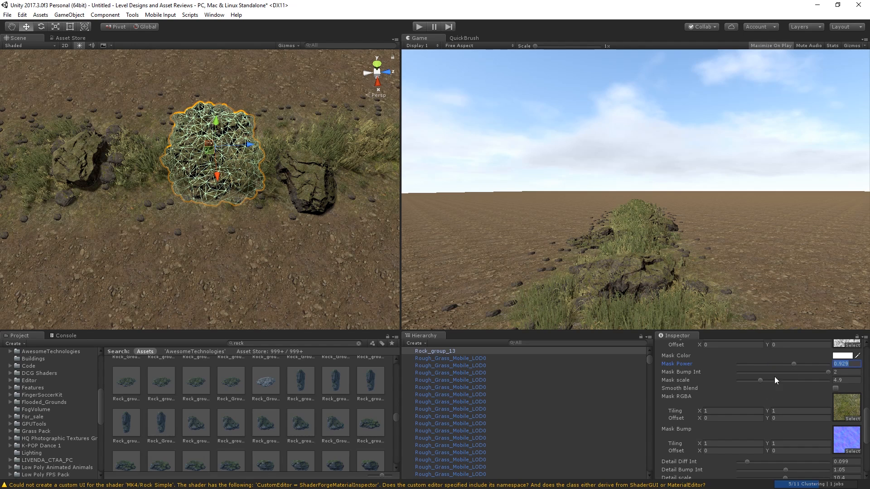
pyautogui.press('Tab')
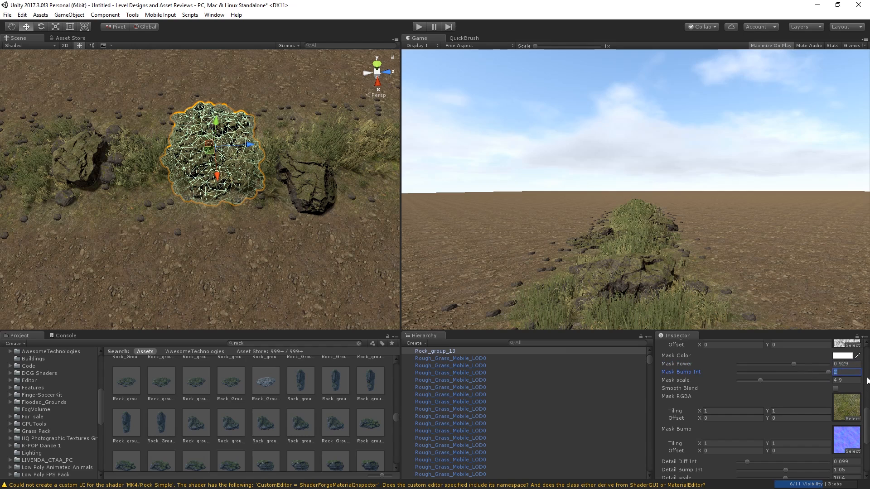
pyautogui.moveTo(757, 381); pyautogui.dragTo(719, 373)
pyautogui.scroll(-5, 795, 447)
pyautogui.scroll(-3, 733, 374)
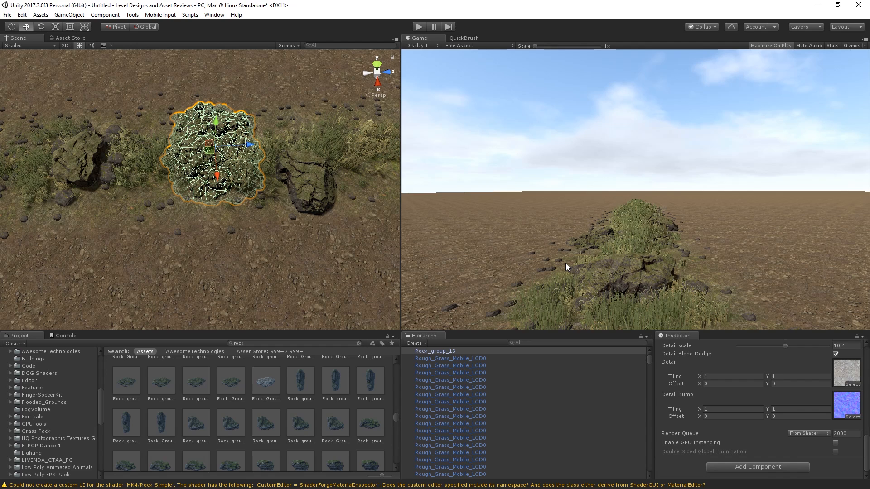
pyautogui.scroll(3, 763, 406)
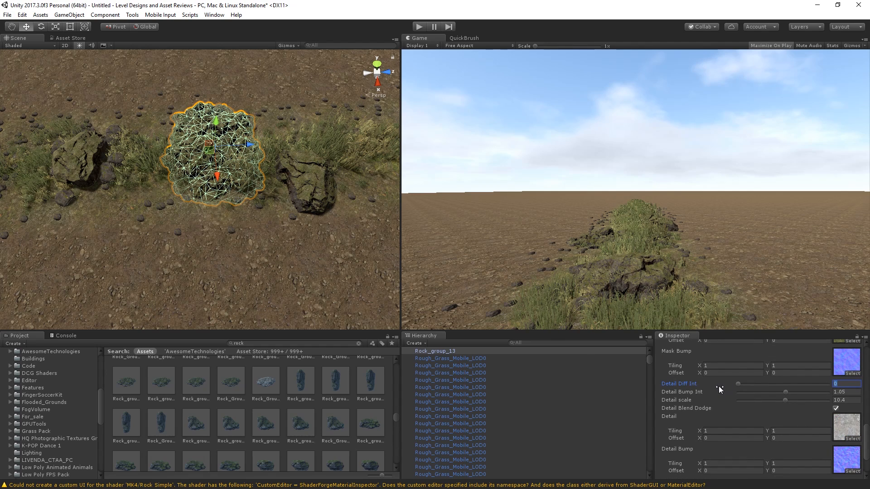
# Step: Scale Rock_group_13 uniformly to about 1.3 and move it sideways to about X 165.88
pyautogui.click(218, 169)
pyautogui.click(200, 138)
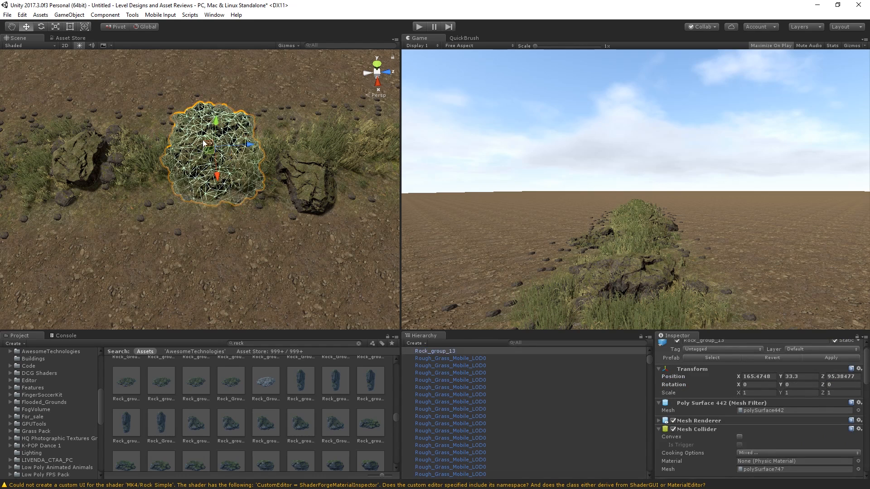
pyautogui.press('r')
pyautogui.moveTo(214, 146); pyautogui.dragTo(229, 147)
pyautogui.press('w')
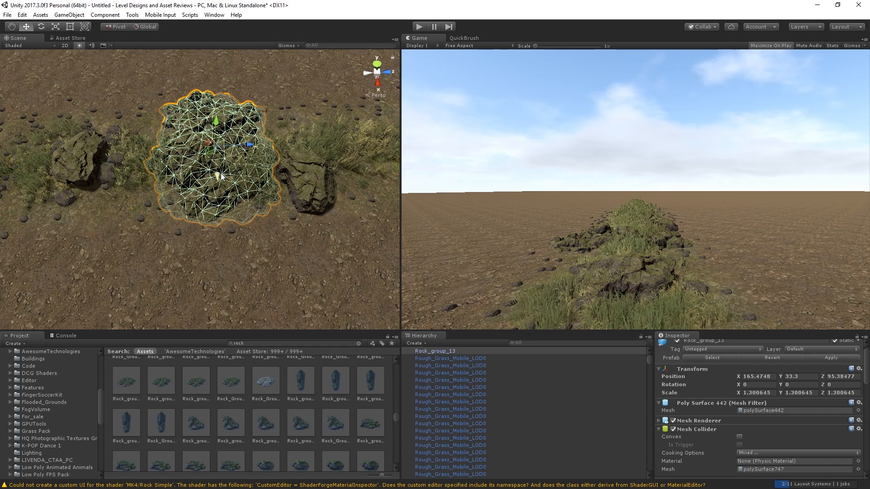
pyautogui.moveTo(219, 177); pyautogui.dragTo(217, 183)
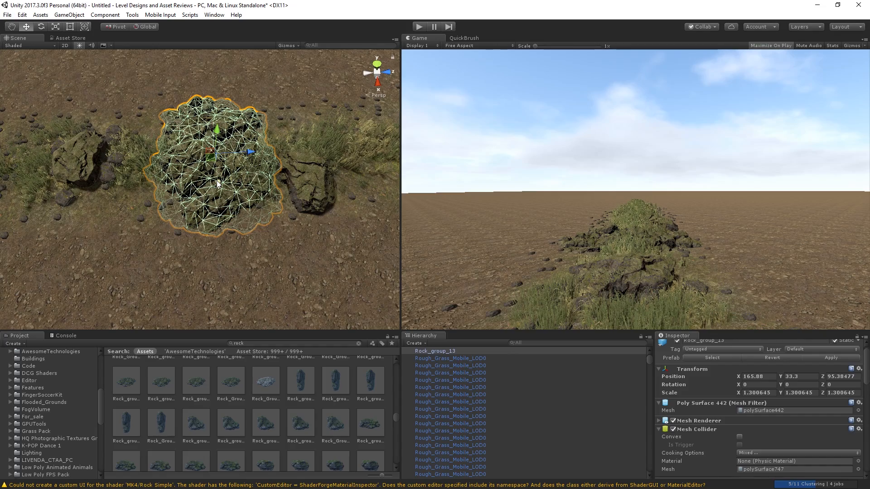
# Step: Place Rock_group_14_LOD1 from the rock assets on the grass strip beyond the boulder
pyautogui.moveTo(217, 181); pyautogui.dragTo(317, 173, button='right')
pyautogui.click(164, 104)
pyautogui.press('w')
pyautogui.moveTo(107, 204); pyautogui.dragTo(327, 197, button='right')
pyautogui.press('s')
pyautogui.press('w')
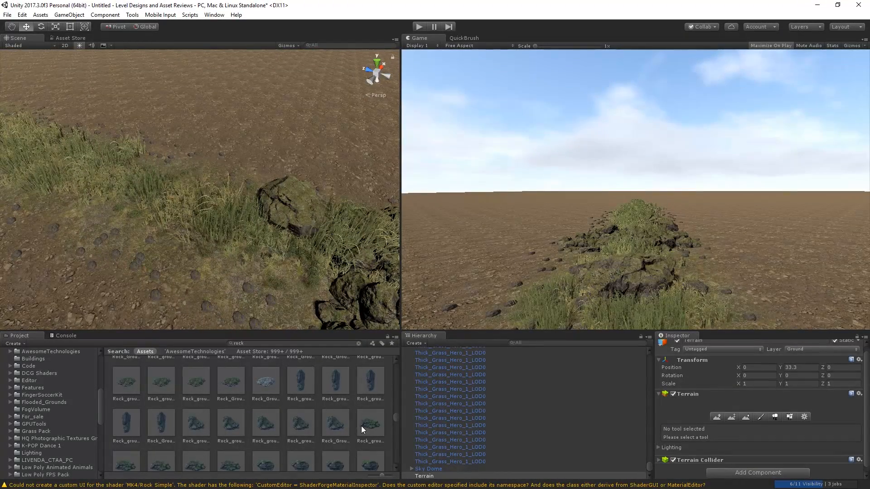
pyautogui.moveTo(374, 390); pyautogui.dragTo(153, 249)
# Step: Scale Rock_group_14_LOD1 uniformly to about 0.453, tilt it to about -88.97 degrees around X, and move it to X 168.93 at the grass edge
pyautogui.press('r')
pyautogui.press('e')
pyautogui.press('w')
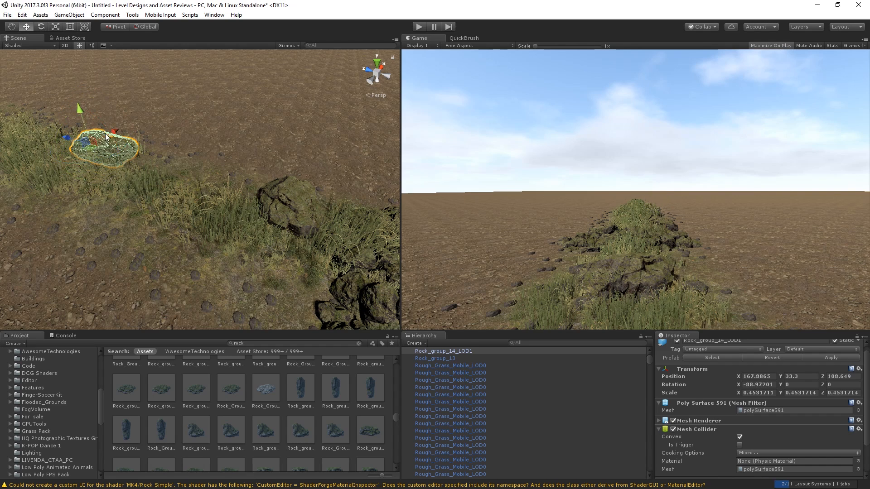
pyautogui.moveTo(108, 136); pyautogui.dragTo(136, 132)
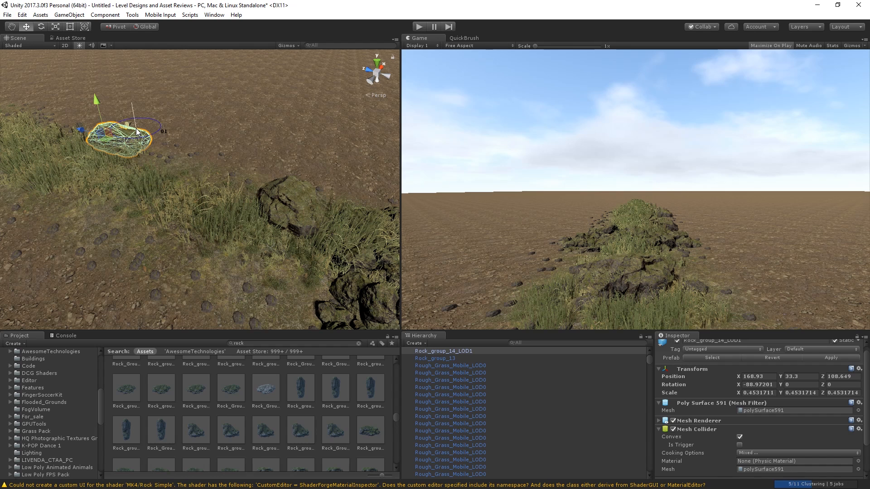
# Step: Duplicate Rock_group_14_LOD1 and move the copy to the opposite grass edge at about X 164, Z 114.07
pyautogui.hotkey('ctrl', 'd')
pyautogui.moveTo(123, 127); pyautogui.dragTo(28, 179)
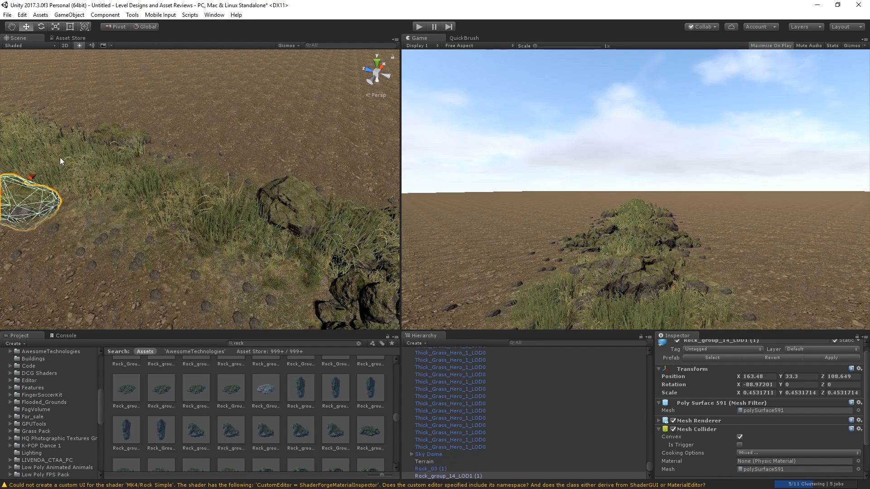
pyautogui.moveTo(91, 157); pyautogui.dragTo(50, 157, button='right')
pyautogui.moveTo(73, 162); pyautogui.dragTo(21, 108)
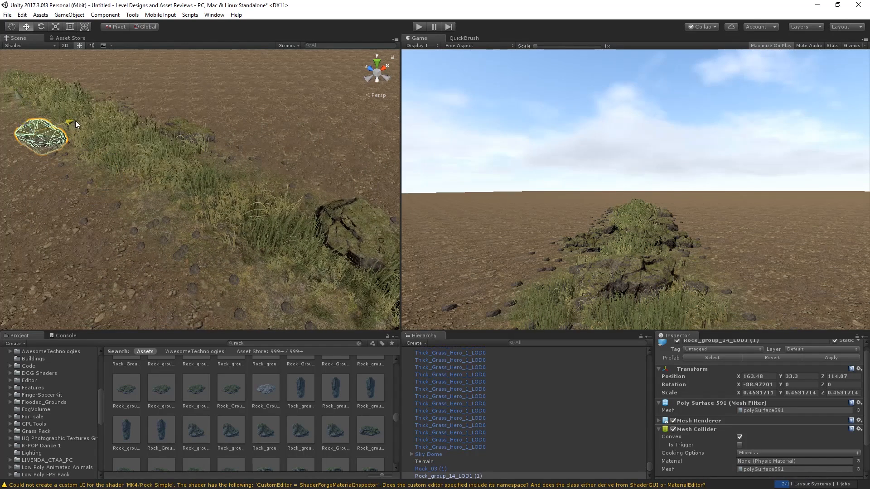
pyautogui.moveTo(76, 121); pyautogui.dragTo(84, 120)
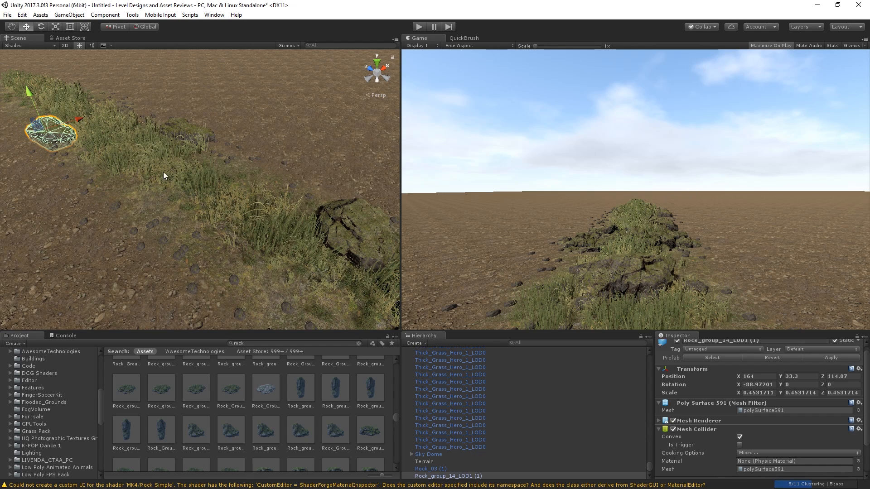
pyautogui.moveTo(163, 172); pyautogui.dragTo(143, 148, button='right')
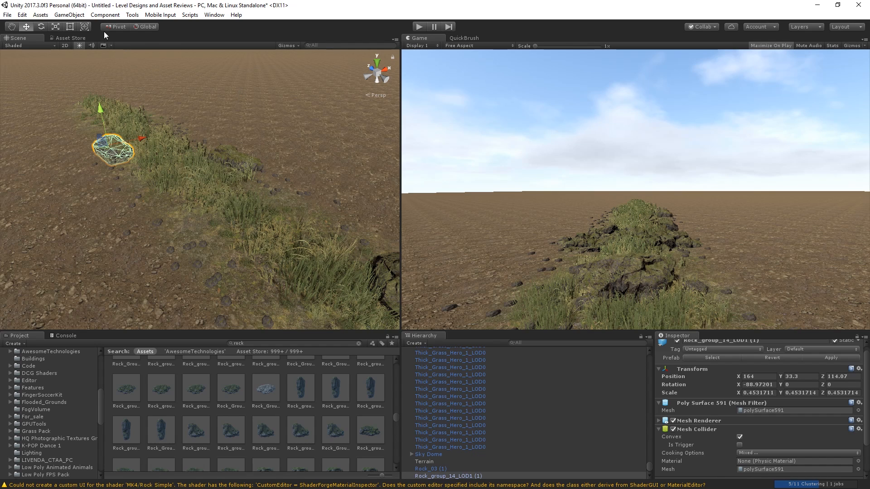
# Step: Add a Wind Zone object to the scene and frame it in the view
pyautogui.click(69, 15)
pyautogui.moveTo(59, 47)
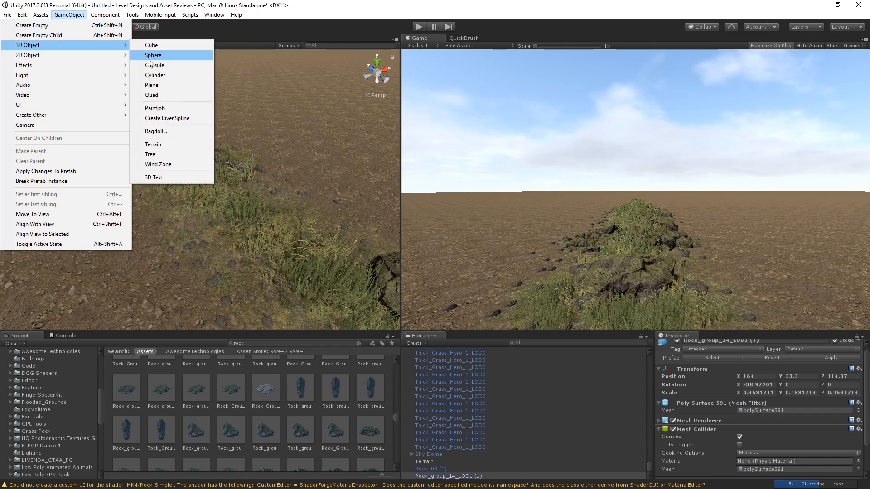
pyautogui.click(167, 164)
pyautogui.press('f')
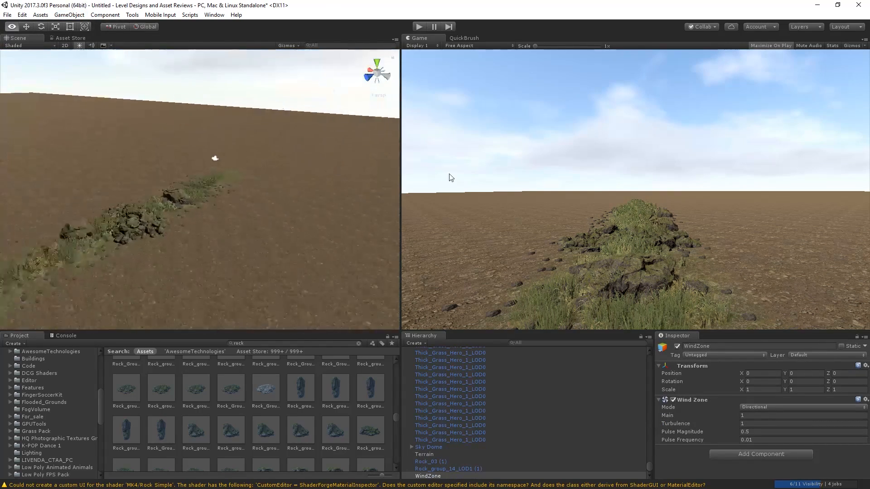
# Step: Move the wind zone above the terrain near the far end of the grass strip, to about X 154.94, Y 47.9, Z 136.18
pyautogui.moveTo(194, 166); pyautogui.dragTo(164, 208)
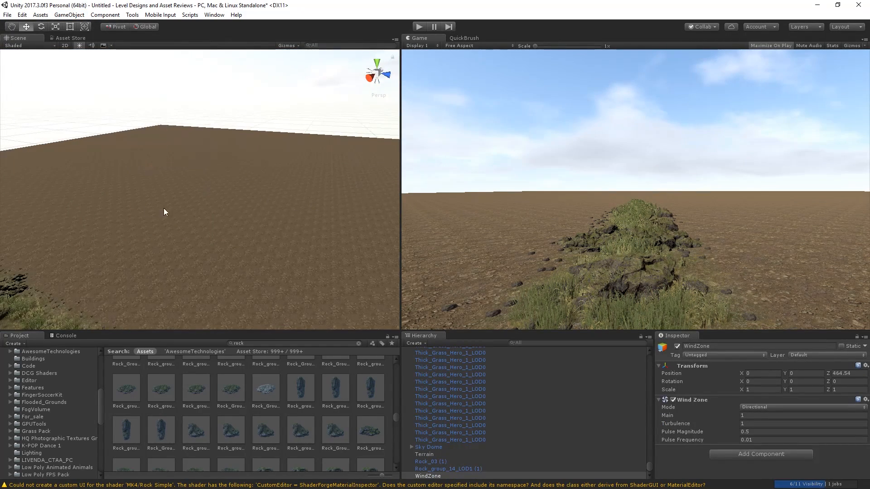
pyautogui.press('f')
pyautogui.moveTo(270, 176); pyautogui.dragTo(286, 163)
pyautogui.press('f')
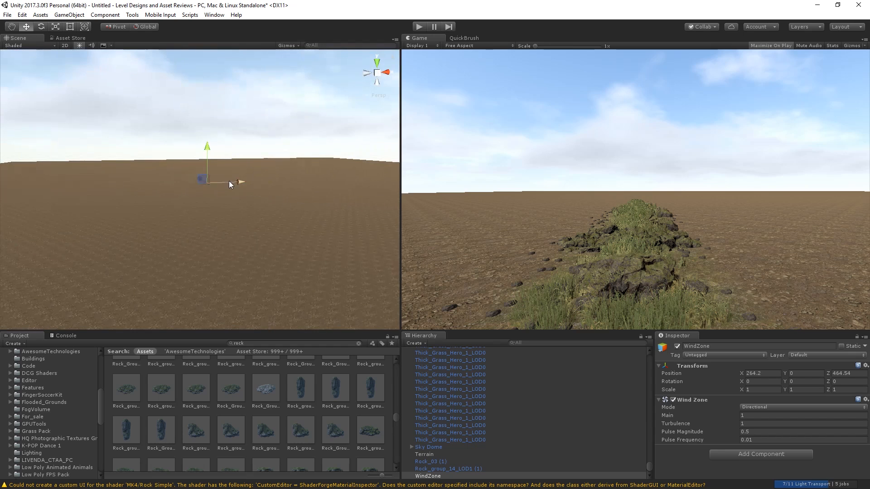
pyautogui.moveTo(193, 175); pyautogui.dragTo(267, 222)
pyautogui.moveTo(267, 222); pyautogui.dragTo(312, 268, button='right')
pyautogui.moveTo(247, 191); pyautogui.dragTo(133, 210)
pyautogui.moveTo(133, 211); pyautogui.dragTo(100, 185, button='right')
# Step: Rotate the wind zone to about 51.15 degrees around Y and move it to about X 164.93, Z 115.21
pyautogui.press('e')
pyautogui.moveTo(127, 154); pyautogui.dragTo(91, 277)
pyautogui.press('w')
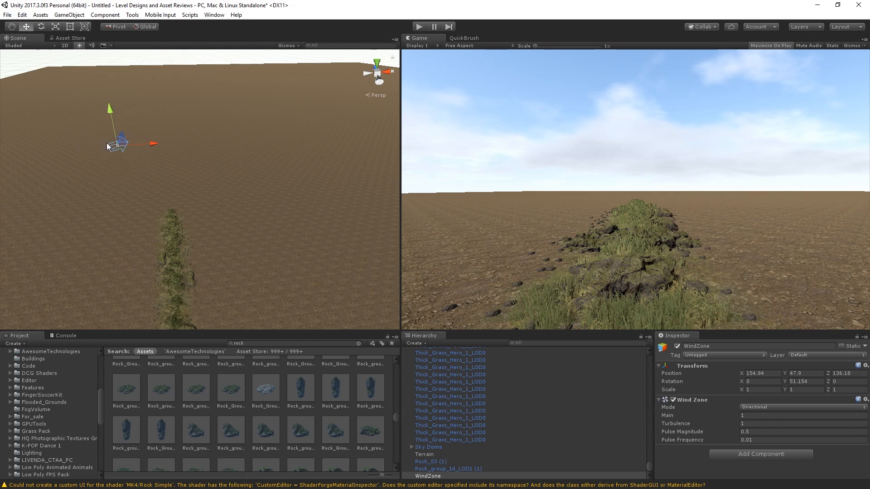
pyautogui.moveTo(120, 138); pyautogui.dragTo(197, 189)
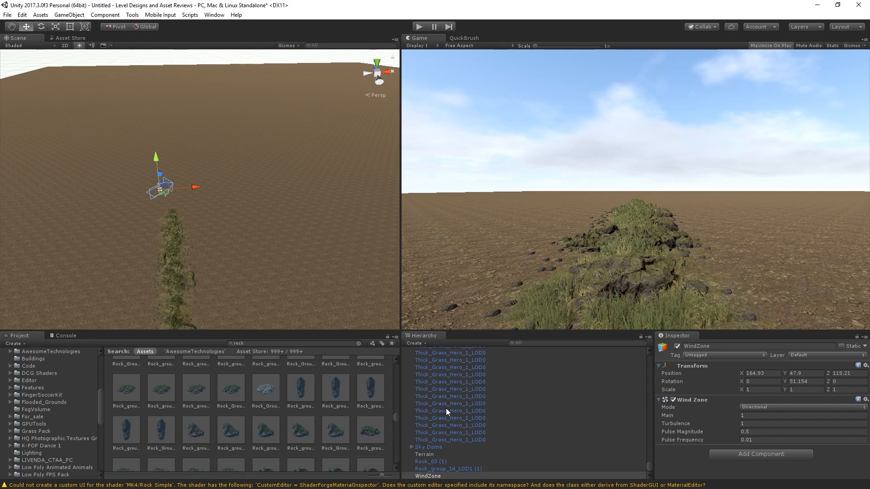
# Step: Parent all objects from Rock_group_13 through the last Thick_Grass_Hero_1_LOD0 under Rock_group_14_LOD1 and collapse the group
pyautogui.scroll(3, 447, 409)
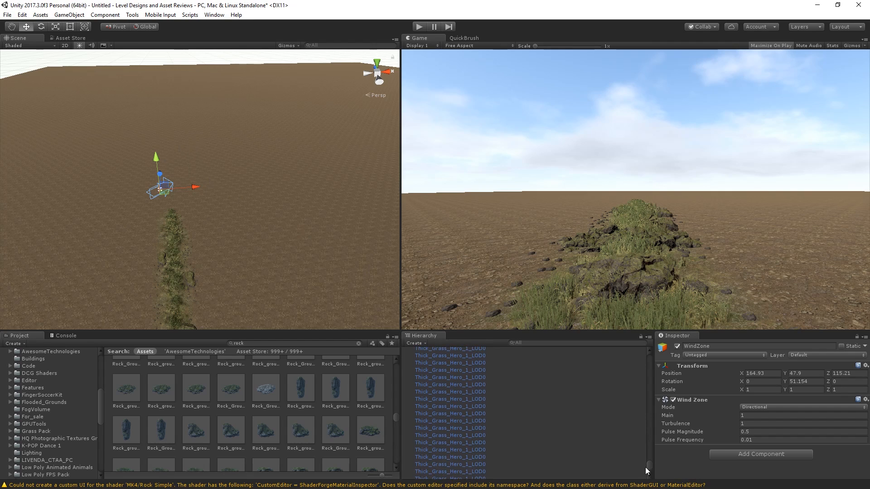
pyautogui.scroll(-3, 647, 471)
pyautogui.click(471, 440)
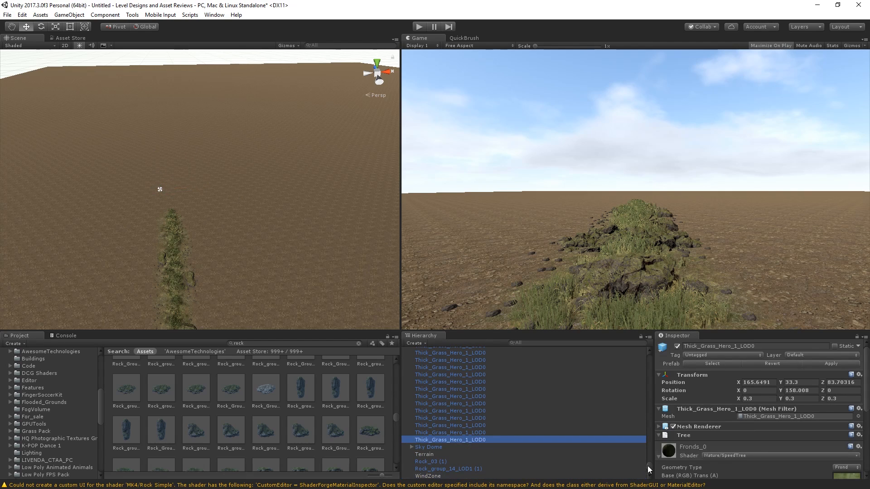
pyautogui.scroll(4, 597, 395)
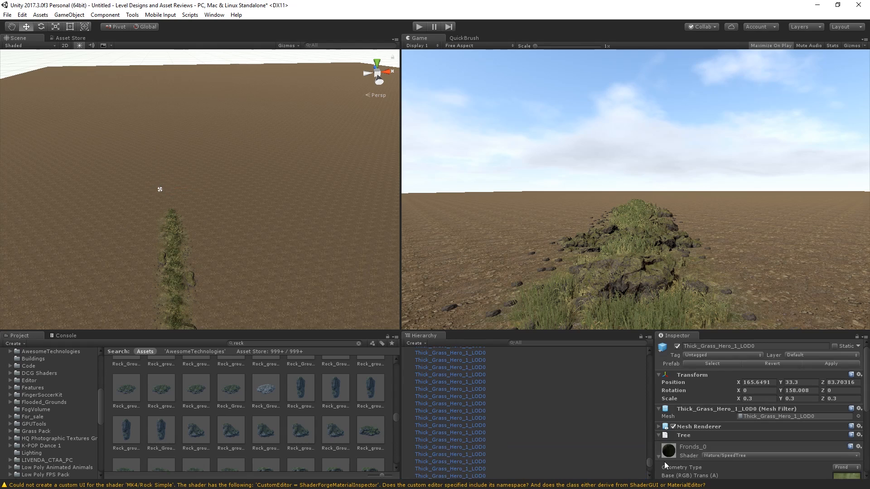
pyautogui.moveTo(649, 462); pyautogui.dragTo(648, 356)
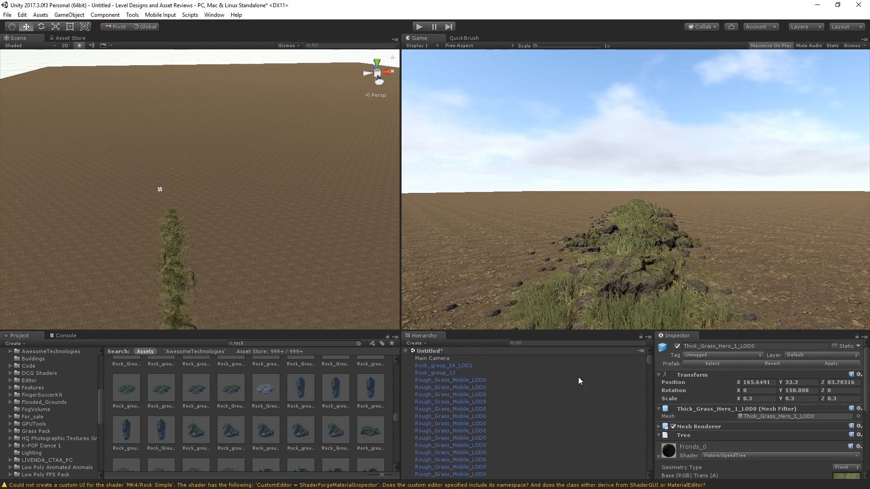
pyautogui.keyDown('shift'); pyautogui.click(442, 373); pyautogui.keyUp('shift')
pyautogui.moveTo(444, 371); pyautogui.dragTo(418, 368)
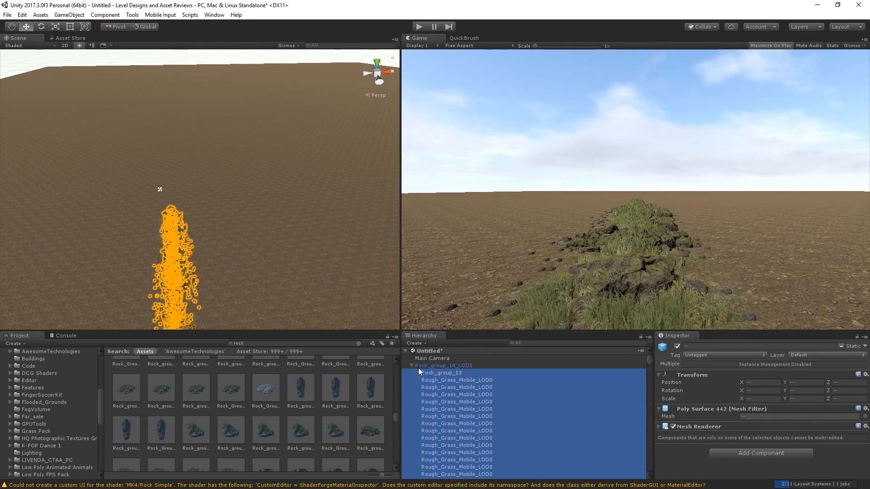
pyautogui.click(413, 366)
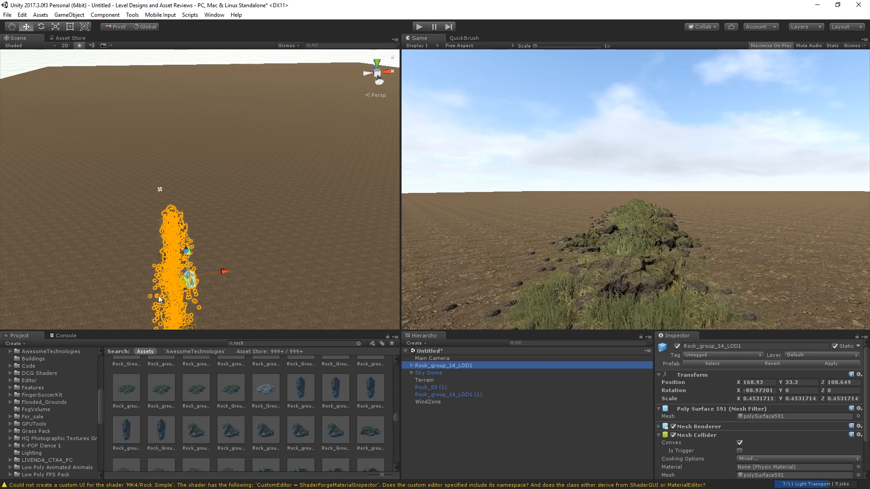
# Step: Select the Terrain and activate its Paint Texture tool
pyautogui.keyDown('alt'); pyautogui.moveTo(125, 213); pyautogui.dragTo(95, 316); pyautogui.keyUp('alt')
pyautogui.click(123, 244)
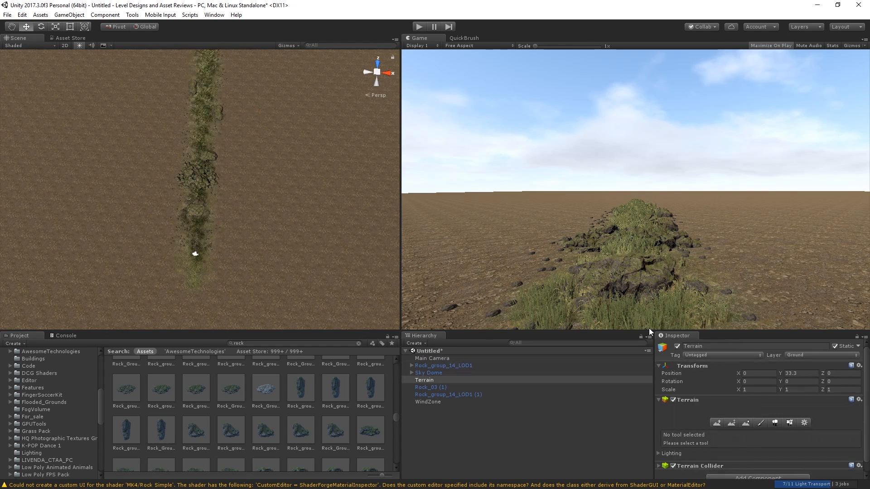
pyautogui.click(761, 423)
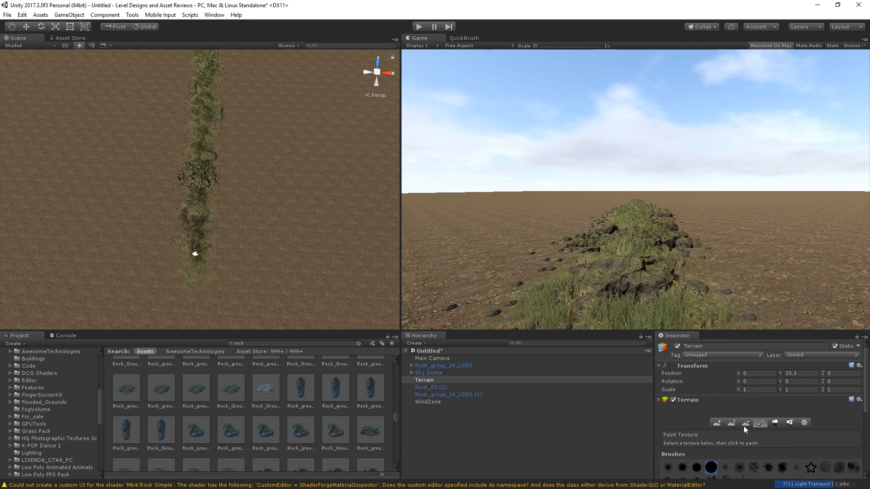
pyautogui.scroll(-3, 760, 424)
pyautogui.scroll(-3, 726, 418)
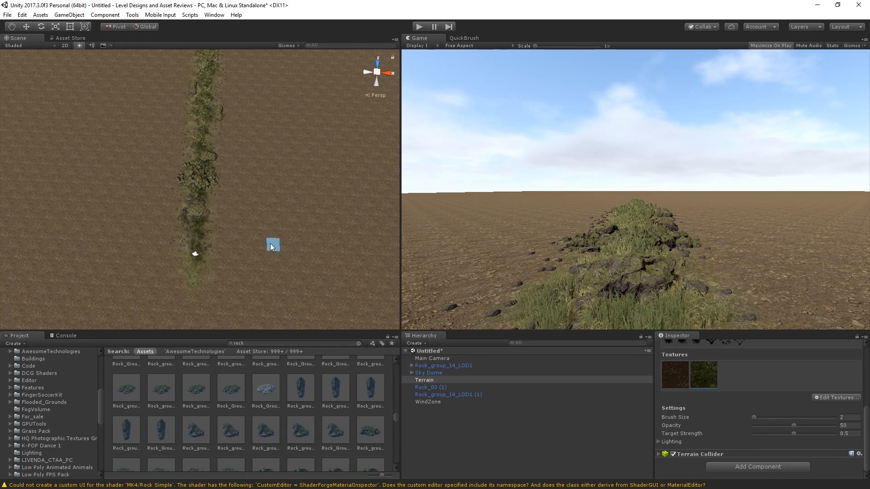
# Step: Try painting the grass texture over the ground beside the rocky strip with brush size 23 and opacity 50
pyautogui.keyDown('alt'); pyautogui.moveTo(272, 246); pyautogui.dragTo(344, 254); pyautogui.keyUp('alt')
pyautogui.click(771, 417)
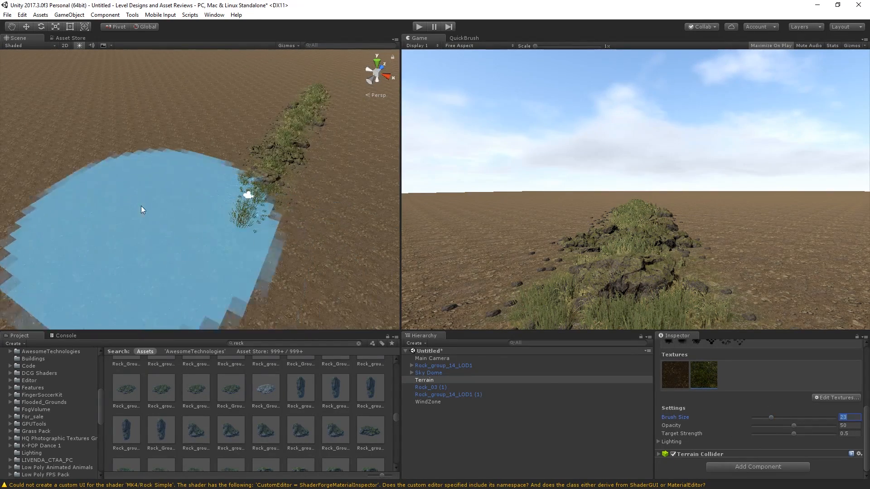
pyautogui.moveTo(107, 170); pyautogui.dragTo(188, 97)
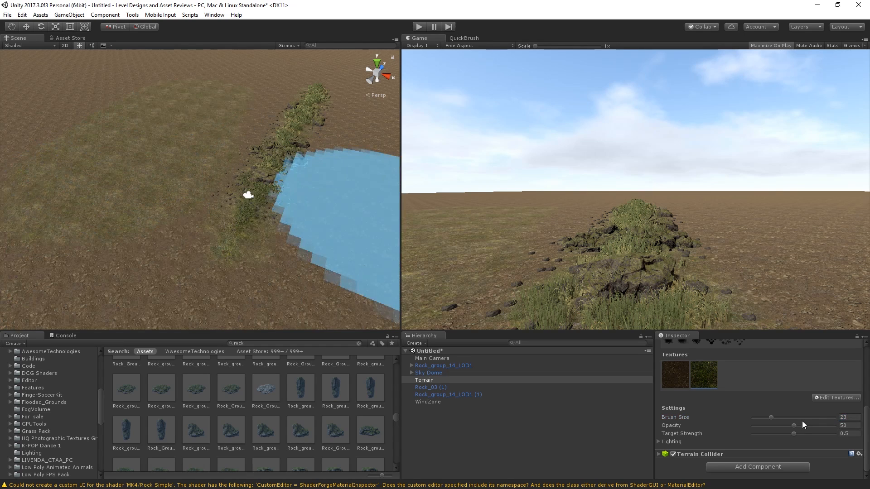
# Step: Set the terrain texture brush to size 13, opacity 100 and target strength 1
pyautogui.moveTo(771, 418); pyautogui.dragTo(765, 419)
pyautogui.scroll(5, 64, 149)
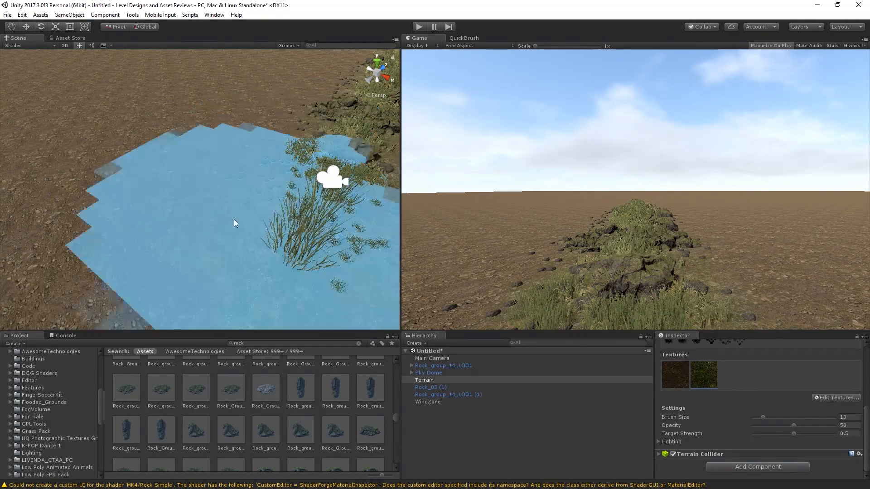
pyautogui.click(848, 425)
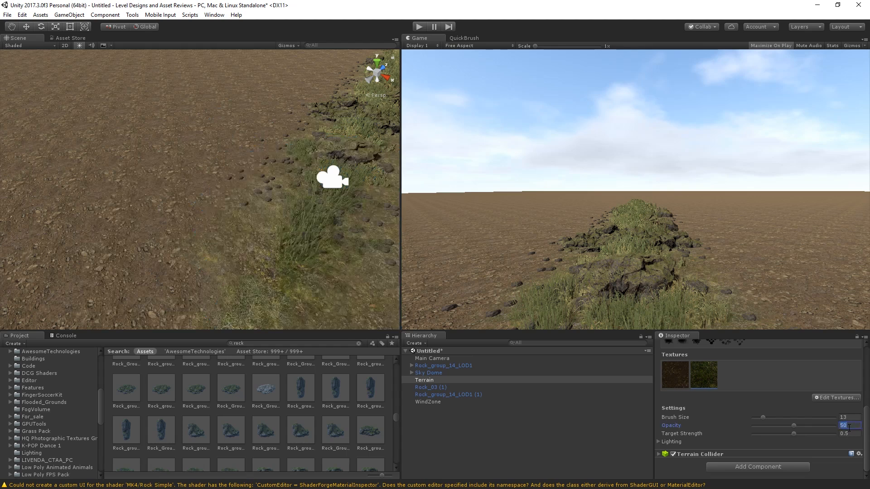
pyautogui.write('100')
pyautogui.press('Tab')
pyautogui.write('1')
# Step: Try painting the grass texture at full strength right up against the rocky strip
pyautogui.moveTo(195, 161); pyautogui.dragTo(168, 144, button='right')
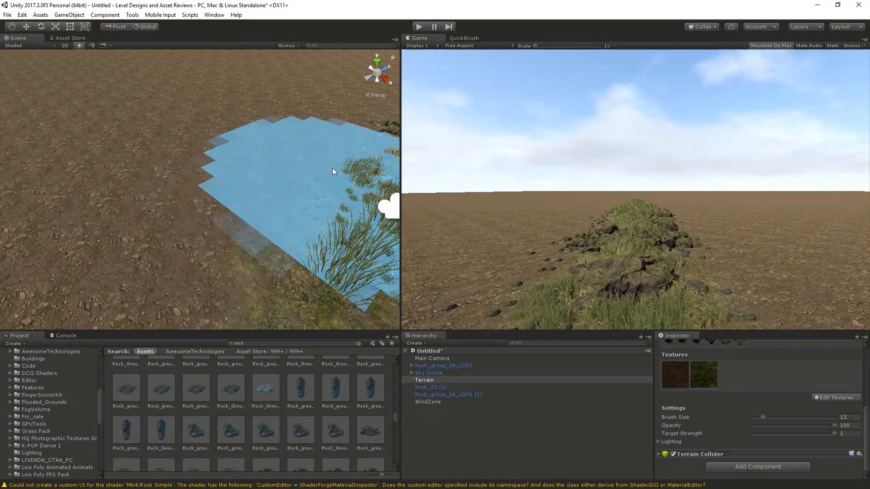
pyautogui.moveTo(332, 171)
pyautogui.mouseDown()
pyautogui.moveTo(301, 278)
pyautogui.moveTo(242, 181)
pyautogui.moveTo(351, 52)
pyautogui.moveTo(273, 155)
pyautogui.mouseUp()
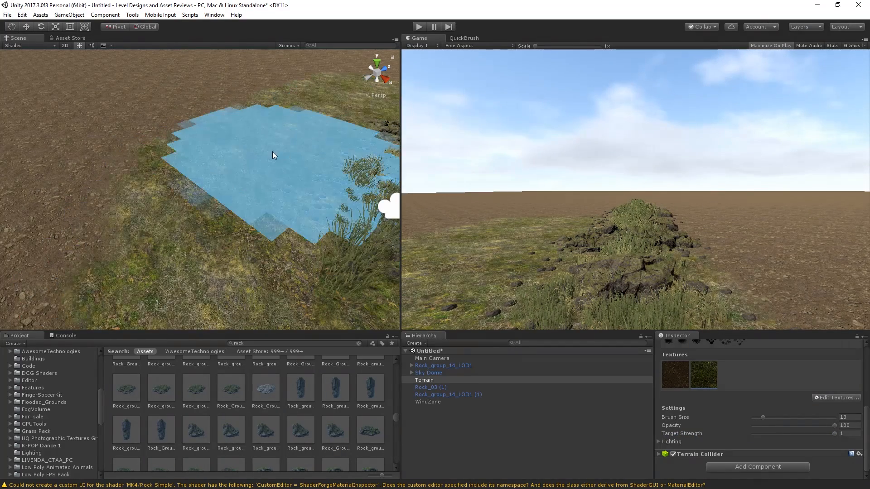
# Step: Paint a long field of grass texture on one side of the rocky strip, leaving a bare dirt path between them
pyautogui.moveTo(281, 152); pyautogui.dragTo(122, 120, button='right')
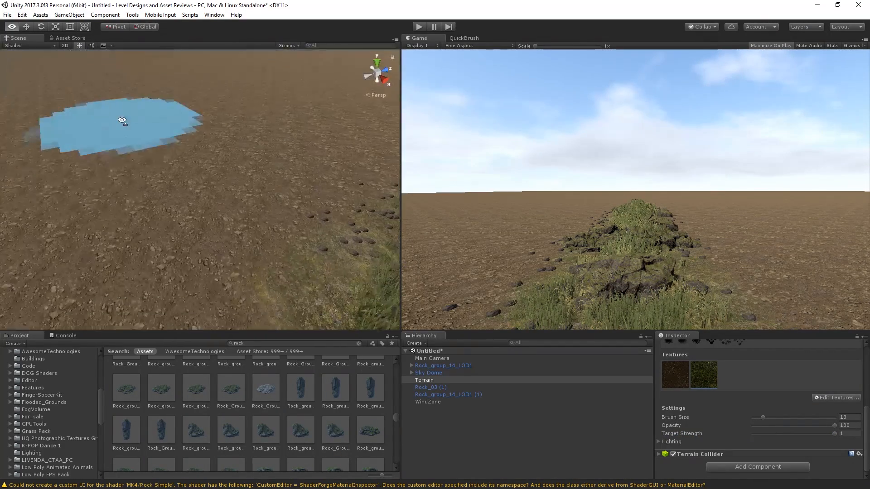
pyautogui.moveTo(158, 146); pyautogui.dragTo(298, 110)
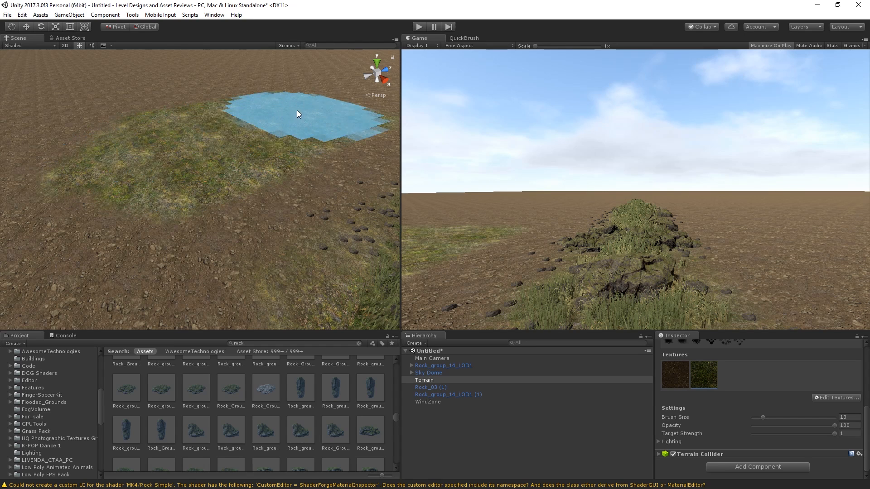
pyautogui.moveTo(297, 110); pyautogui.dragTo(229, 135, button='right')
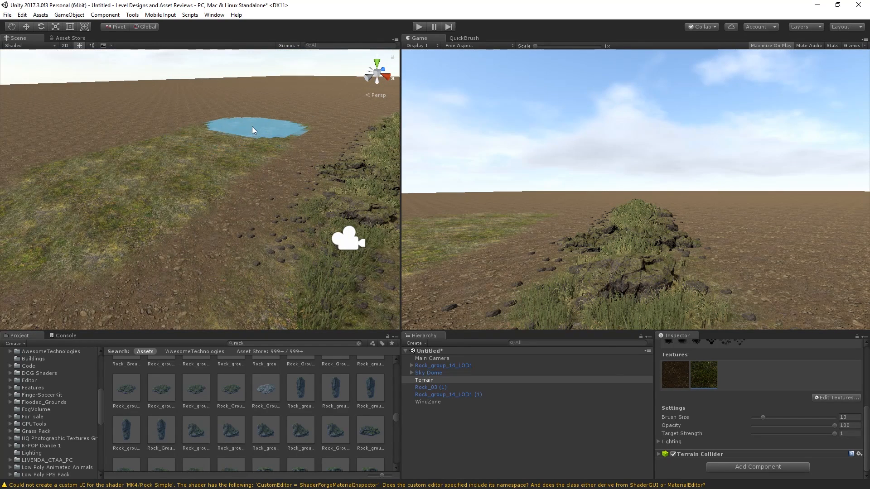
pyautogui.moveTo(252, 127)
pyautogui.mouseDown()
pyautogui.moveTo(329, 114)
pyautogui.moveTo(276, 121)
pyautogui.moveTo(313, 105)
pyautogui.moveTo(267, 134)
pyautogui.moveTo(184, 166)
pyautogui.moveTo(200, 127)
pyautogui.moveTo(217, 116)
pyautogui.moveTo(138, 135)
pyautogui.moveTo(160, 110)
pyautogui.moveTo(190, 129)
pyautogui.moveTo(310, 96)
pyautogui.moveTo(172, 108)
pyautogui.moveTo(191, 102)
pyautogui.moveTo(57, 133)
pyautogui.moveTo(297, 87)
pyautogui.mouseUp()
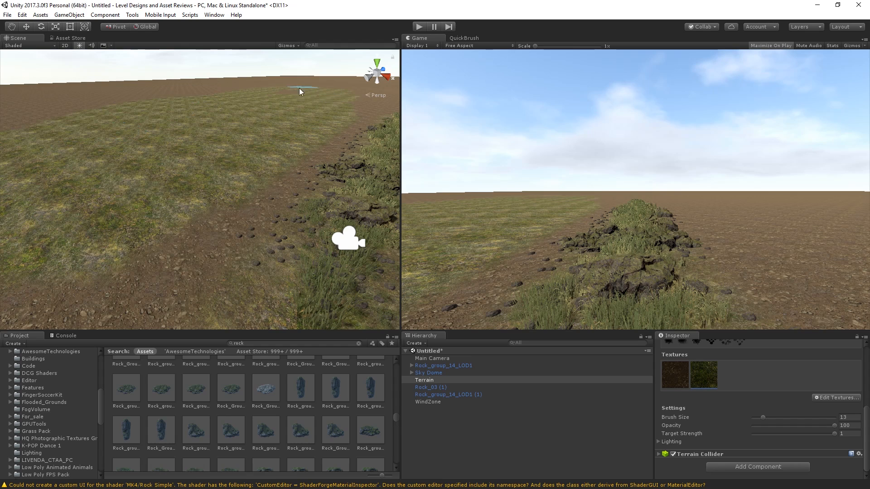
# Step: Paint a matching field of grass texture on the other side of the strip, leaving a dirt path alongside it
pyautogui.moveTo(224, 123)
pyautogui.mouseDown(button='right')
pyautogui.moveTo(251, 145)
pyautogui.moveTo(349, 132)
pyautogui.mouseUp(button='right')
pyautogui.moveTo(184, 168); pyautogui.dragTo(290, 183, button='right')
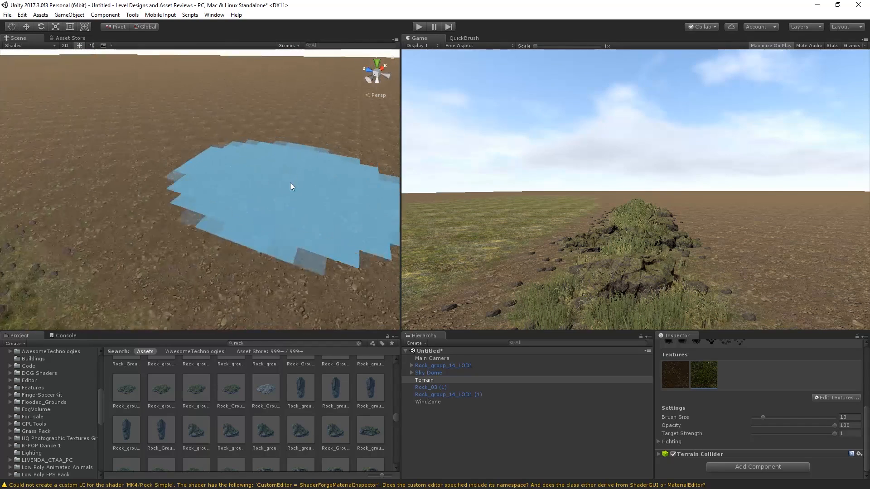
pyautogui.moveTo(290, 183)
pyautogui.mouseDown()
pyautogui.moveTo(131, 146)
pyautogui.moveTo(116, 134)
pyautogui.moveTo(129, 129)
pyautogui.mouseUp()
pyautogui.moveTo(129, 130)
pyautogui.mouseDown(button='right')
pyautogui.moveTo(96, 126)
pyautogui.moveTo(154, 143)
pyautogui.mouseUp(button='right')
pyautogui.moveTo(155, 143); pyautogui.dragTo(109, 121)
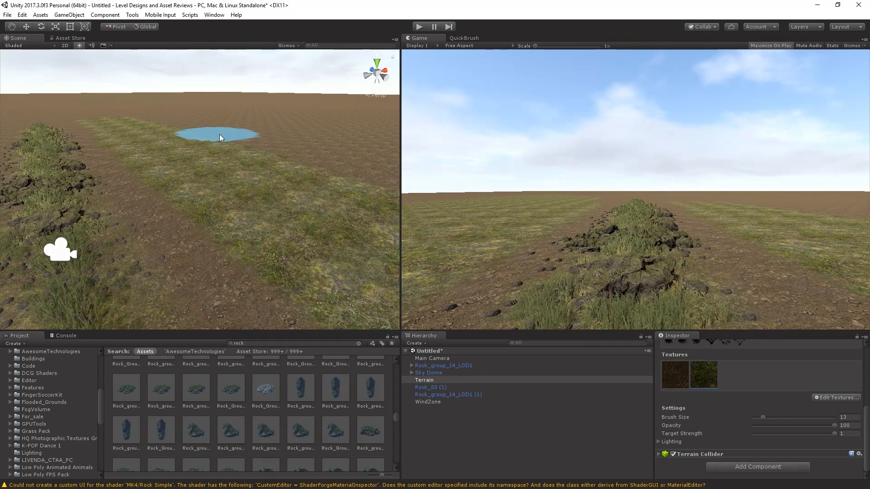
# Step: Switch the terrain painting to the dirt texture with brush size 1, opacity 20 and target strength 0.122
pyautogui.moveTo(763, 417); pyautogui.dragTo(754, 423)
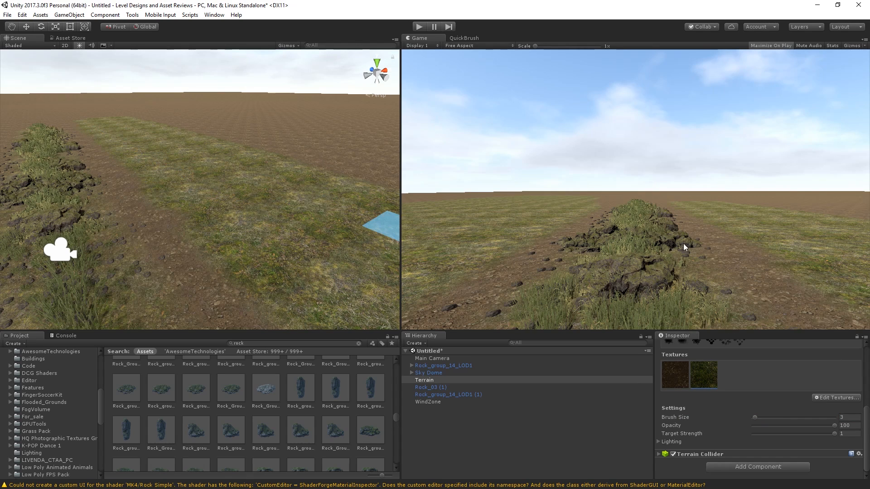
pyautogui.click(675, 374)
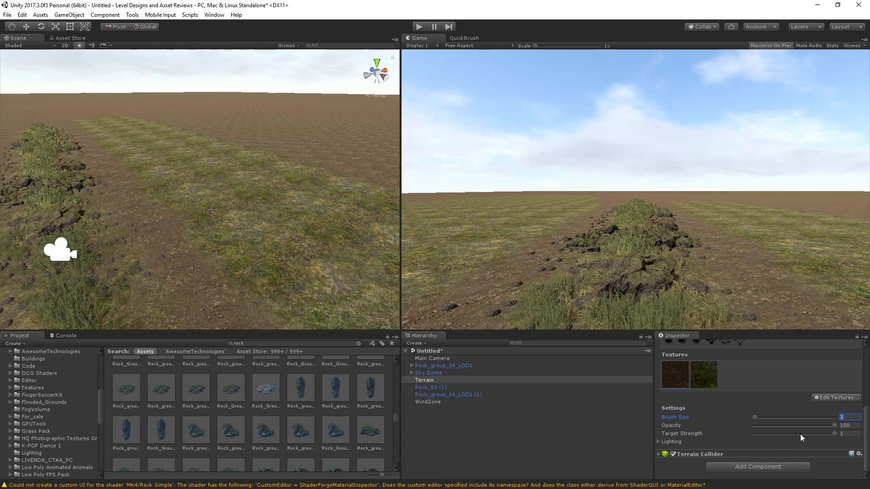
pyautogui.moveTo(800, 434); pyautogui.dragTo(763, 431)
pyautogui.click(773, 426)
pyautogui.moveTo(209, 210); pyautogui.dragTo(299, 253, button='right')
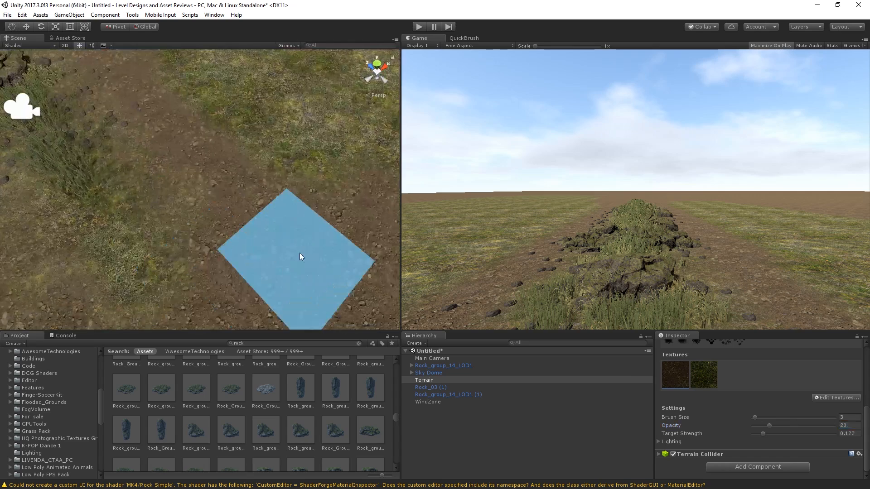
pyautogui.moveTo(754, 418); pyautogui.dragTo(680, 413)
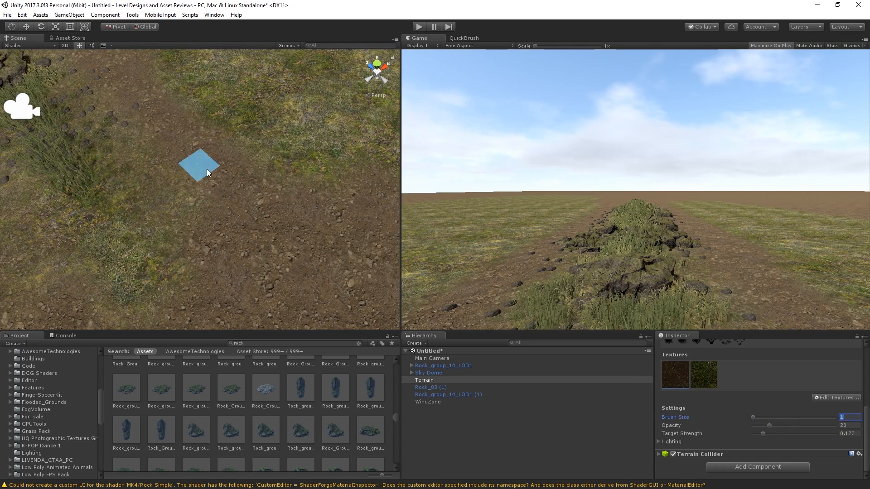
# Step: Raise the dirt brush to opacity 51 and target strength 0.494 and roughen the grass fields' edges along the paths
pyautogui.moveTo(267, 203); pyautogui.dragTo(227, 151, button='right')
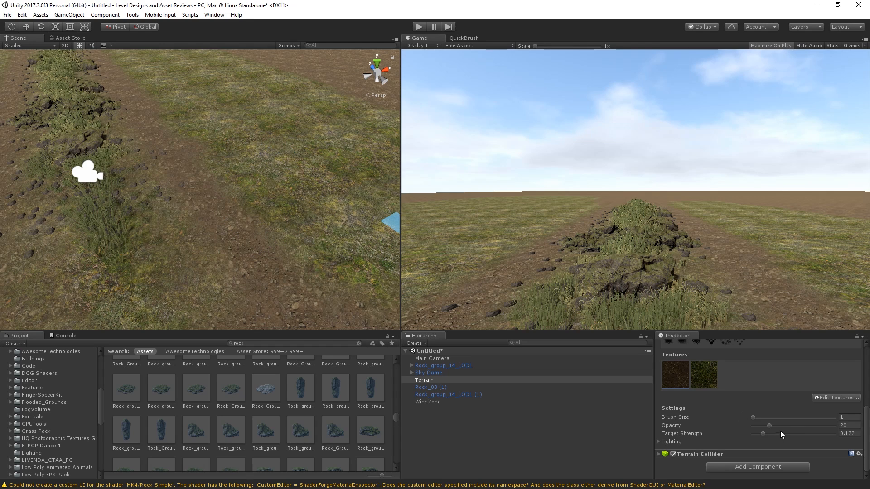
pyautogui.click(794, 426)
pyautogui.click(793, 434)
pyautogui.moveTo(261, 124); pyautogui.dragTo(224, 114, button='right')
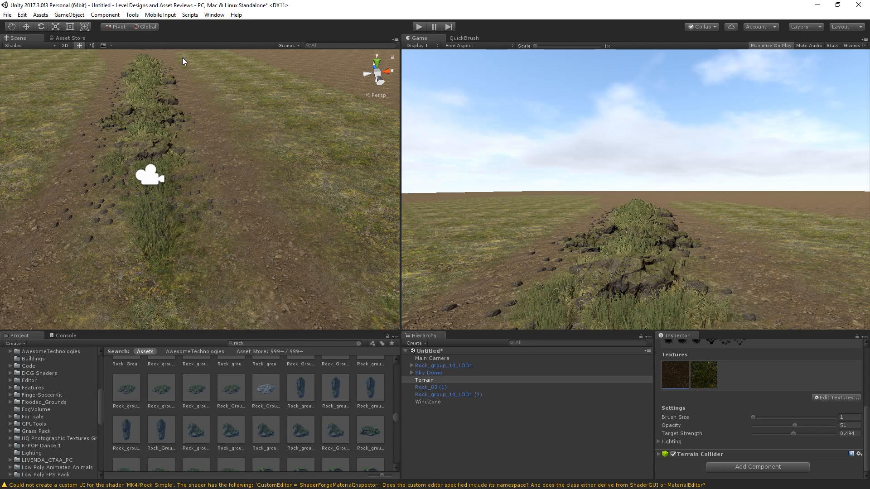
pyautogui.moveTo(200, 97); pyautogui.dragTo(168, 116, button='right')
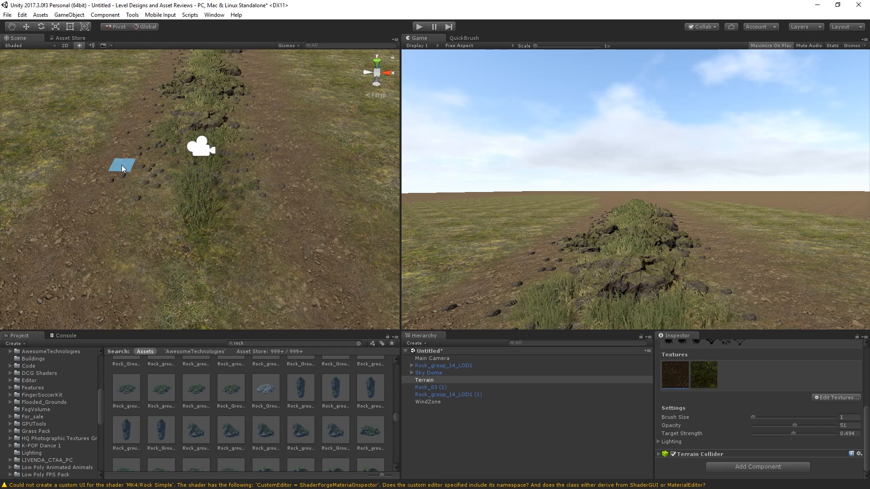
pyautogui.moveTo(214, 188); pyautogui.dragTo(131, 183, button='right')
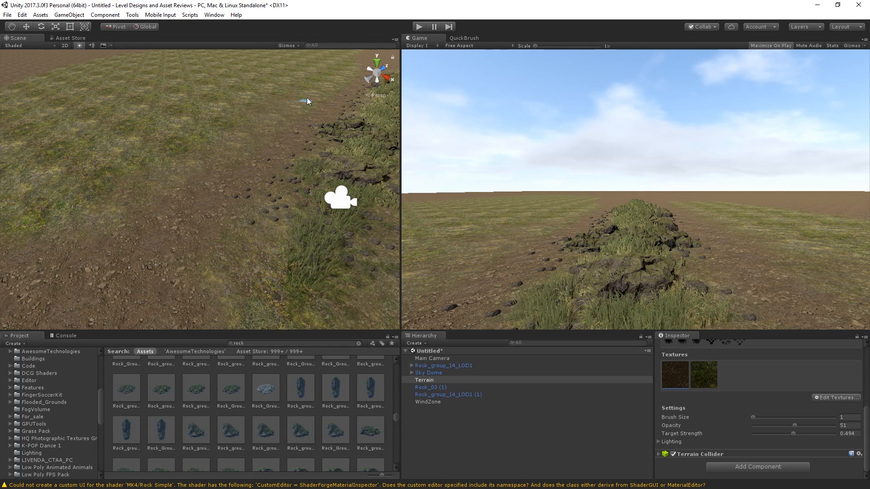
pyautogui.moveTo(276, 146); pyautogui.dragTo(279, 138, button='right')
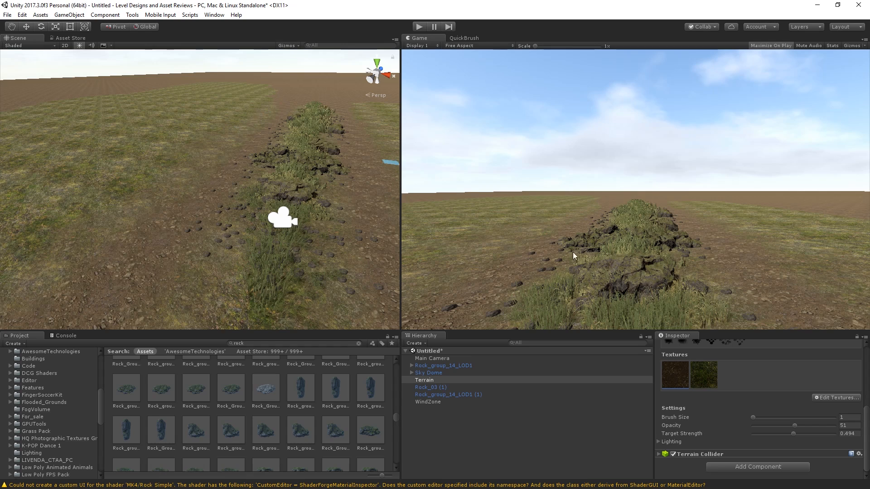
# Step: Edit the grass terrain texture, trying an X and Y tile size of 15 and then 10
pyautogui.click(706, 374)
pyautogui.click(845, 399)
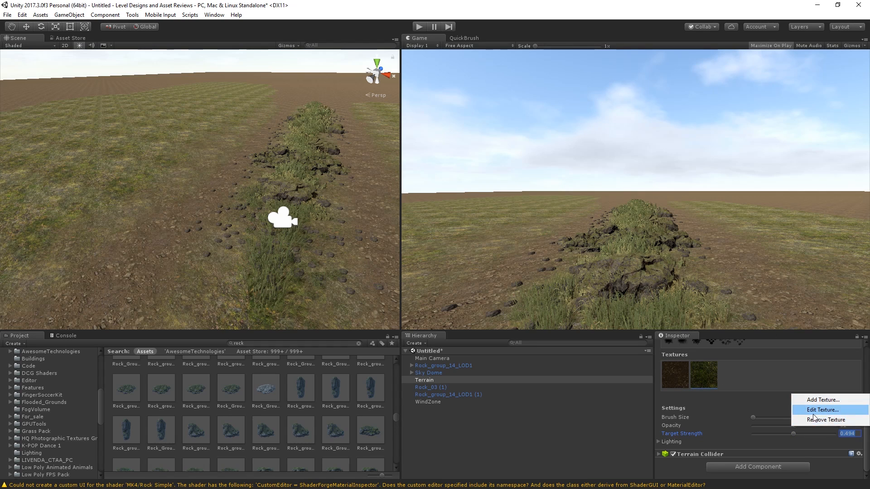
pyautogui.click(819, 409)
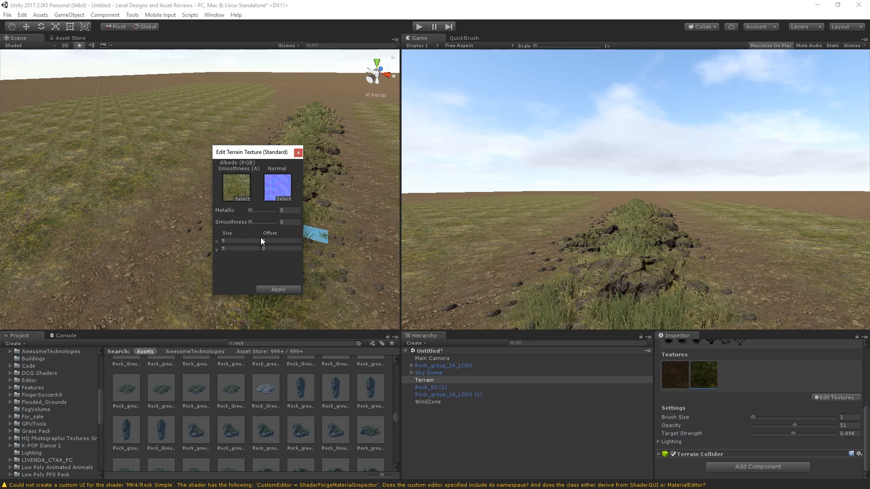
pyautogui.write('15')
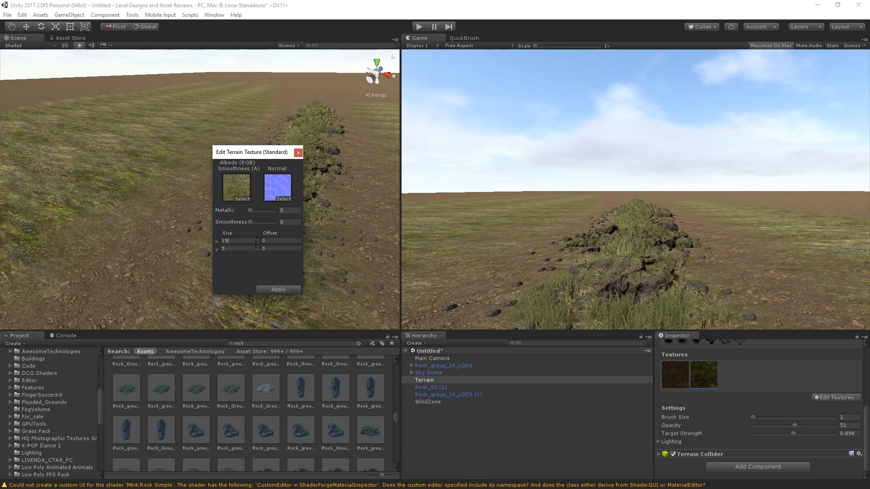
pyautogui.write('15')
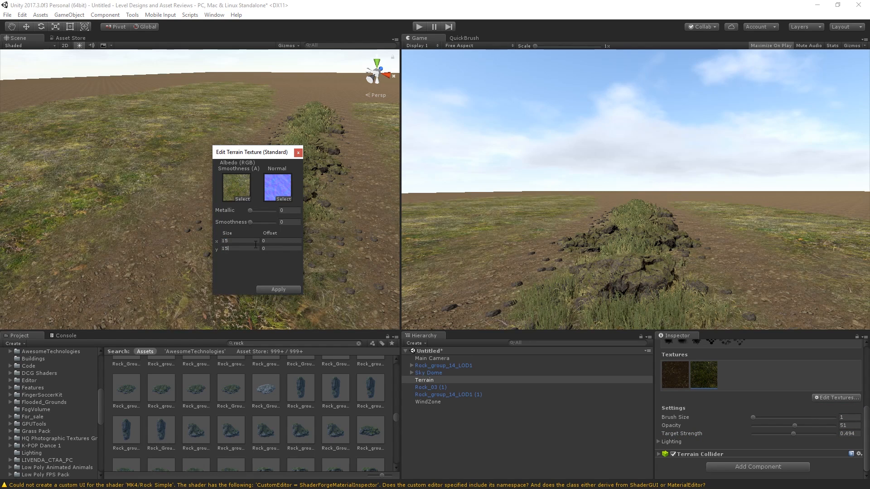
pyautogui.press('BackSpace')
pyautogui.write('0')
pyautogui.hotkey('shift', 'Tab')
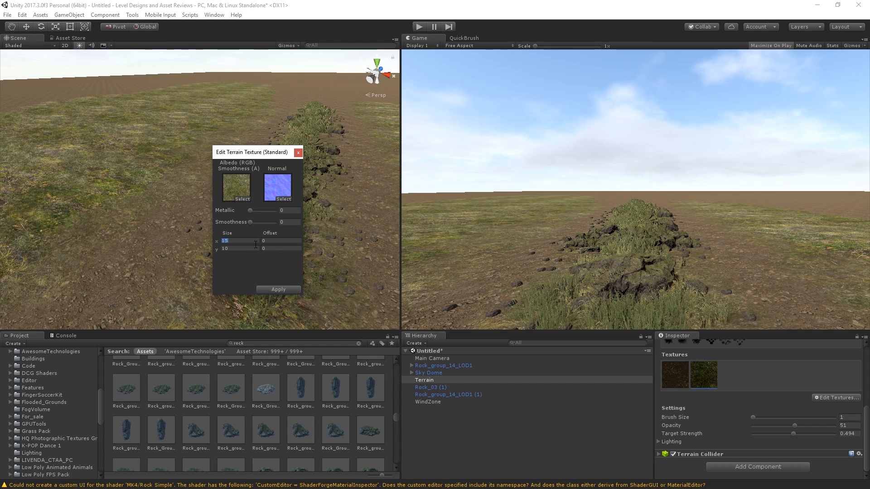
pyautogui.write('10')
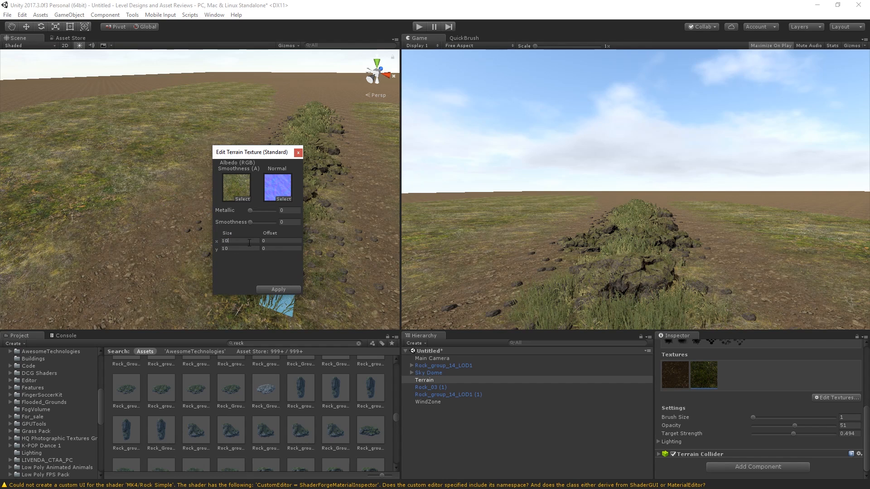
# Step: Set the grass terrain texture's X and Y tile size to 8 and apply the change
pyautogui.moveTo(249, 243); pyautogui.dragTo(187, 249)
pyautogui.write('8')
pyautogui.press('Tab')
pyautogui.write('8')
pyautogui.press('Tab')
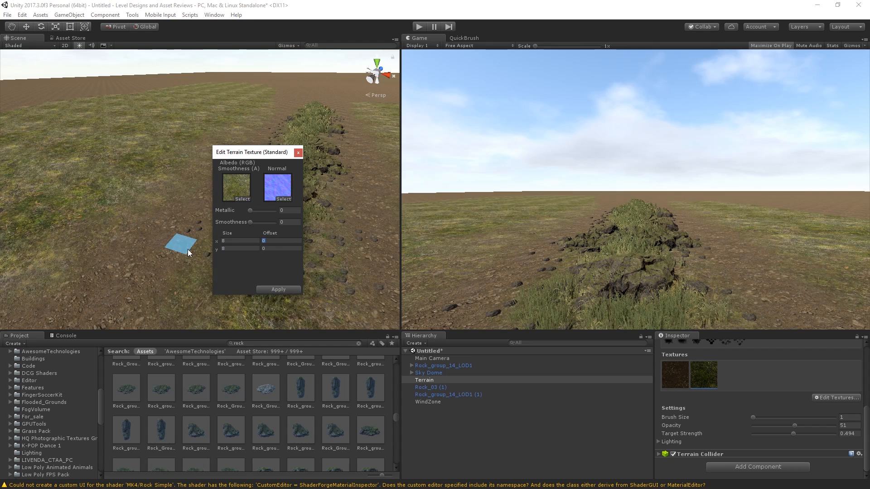
pyautogui.click(290, 290)
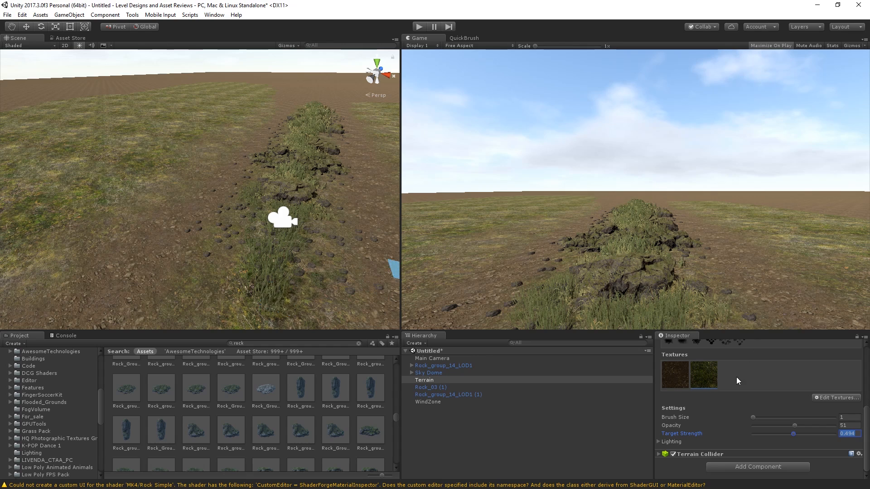
# Step: Start adding a new terrain texture and search the project assets for "ground" to find a suitable one
pyautogui.click(832, 395)
pyautogui.click(822, 398)
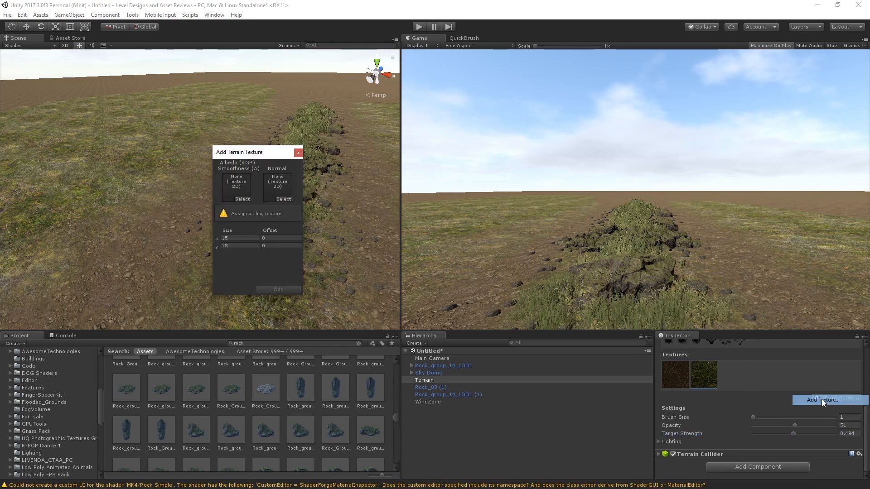
pyautogui.click(267, 342)
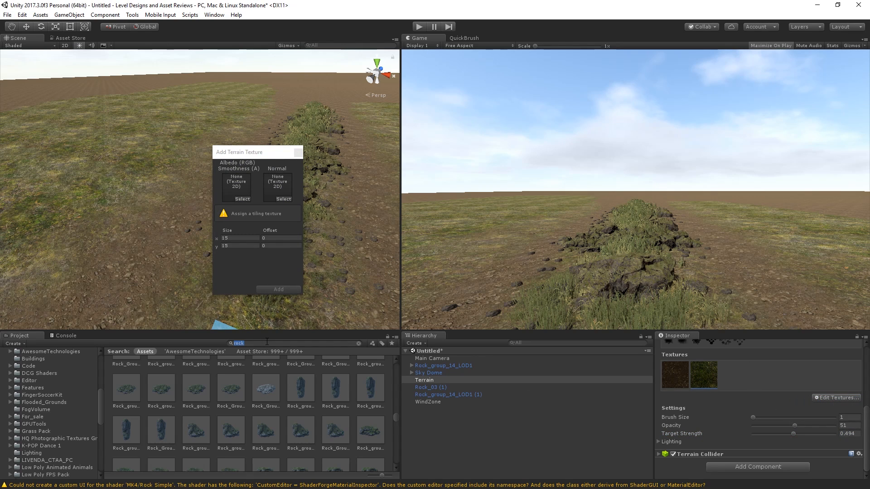
pyautogui.write('ground')
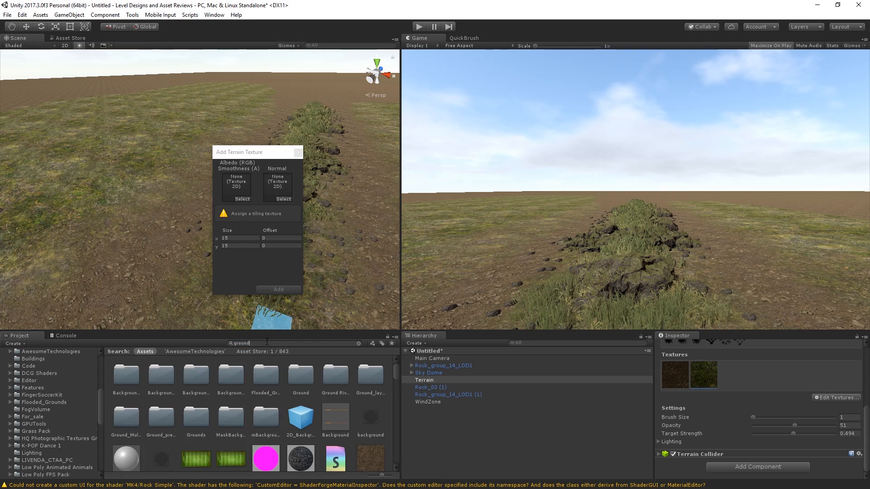
pyautogui.scroll(-2, 249, 431)
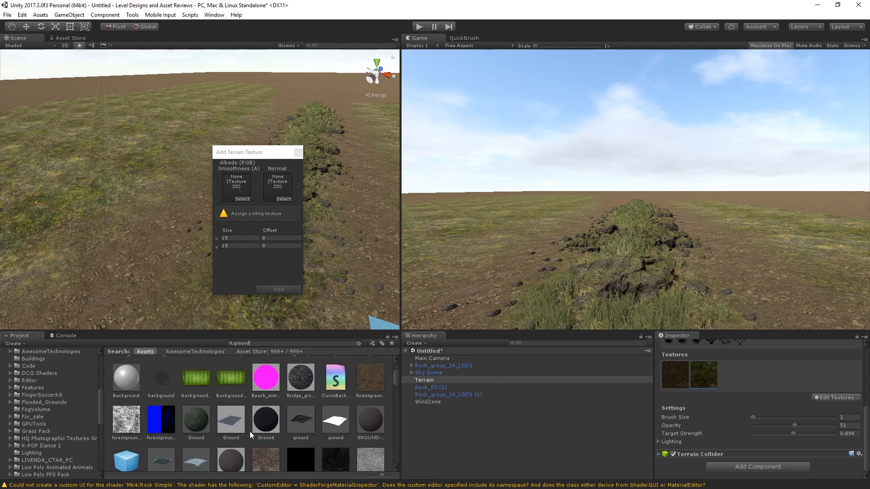
pyautogui.scroll(-2, 251, 436)
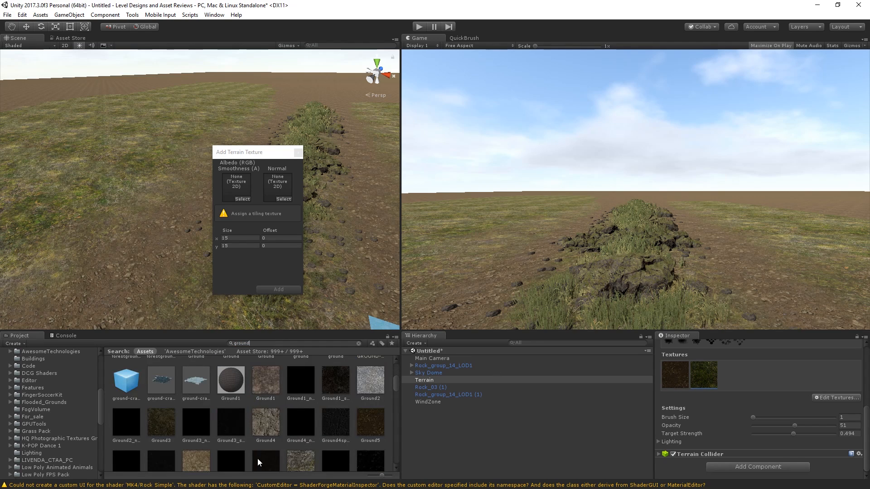
pyautogui.scroll(-1, 257, 461)
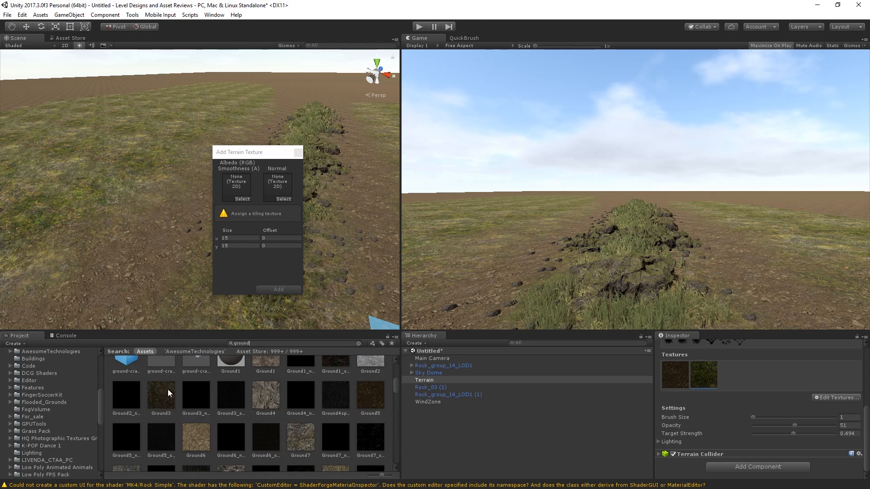
# Step: Add Ground3 with its matching normal map as a new terrain texture, with a tiling size of 5 by 5
pyautogui.moveTo(169, 391); pyautogui.dragTo(237, 185)
pyautogui.moveTo(199, 400); pyautogui.dragTo(278, 186)
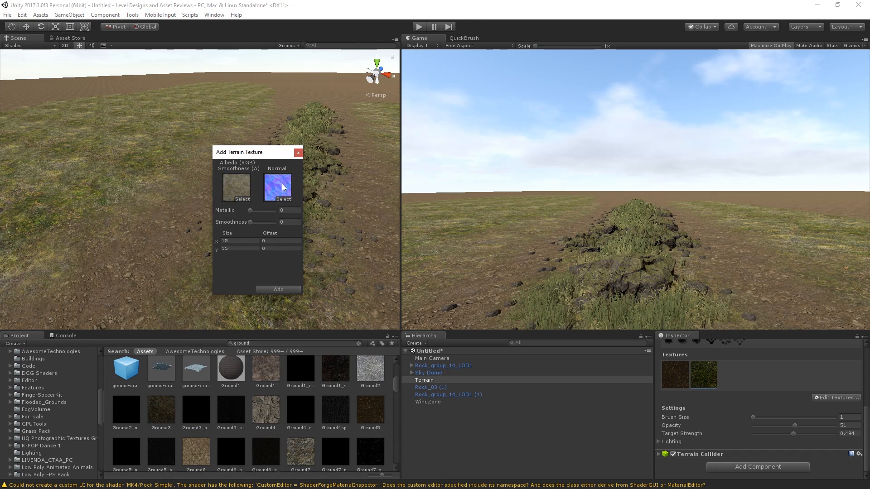
pyautogui.click(230, 240)
pyautogui.write('5')
pyautogui.press('Tab')
pyautogui.write('5')
pyautogui.click(285, 290)
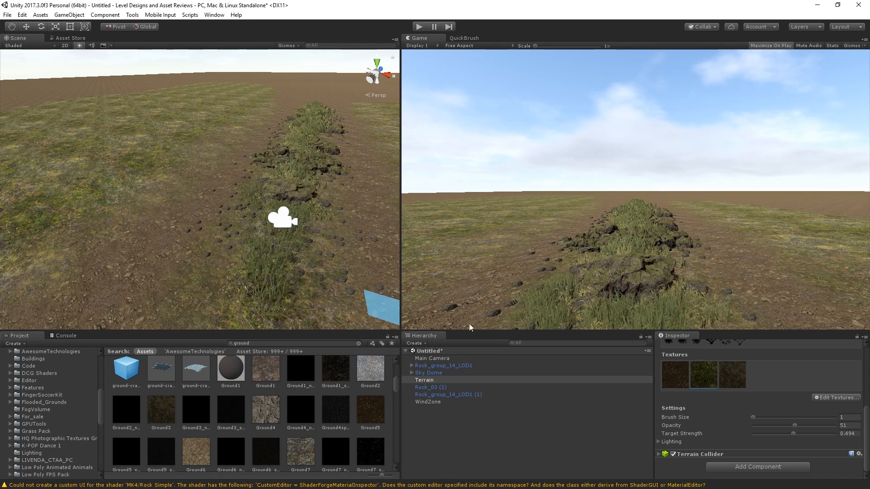
# Step: Set the paint opacity to 100 and target strength to 1, and paint the Ground3 texture onto the dirt beside the rock strip
pyautogui.moveTo(145, 254); pyautogui.dragTo(58, 320)
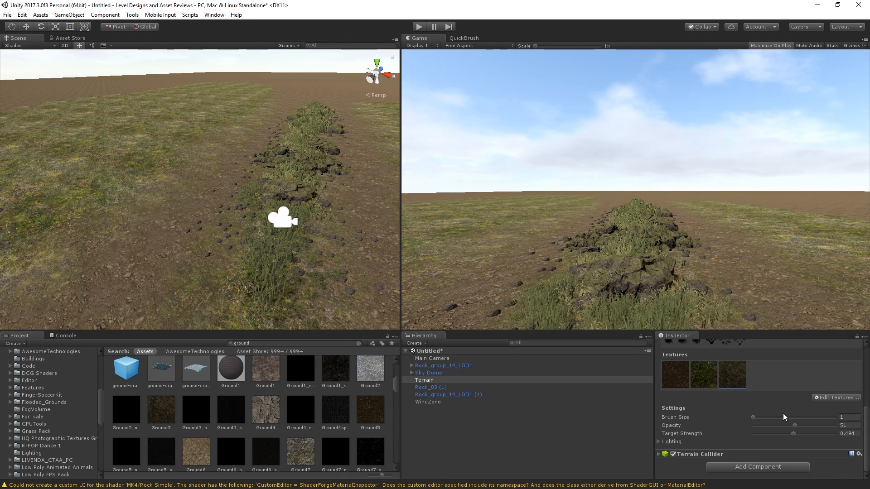
pyautogui.moveTo(818, 427); pyautogui.dragTo(839, 434)
pyautogui.scroll(5, 303, 179)
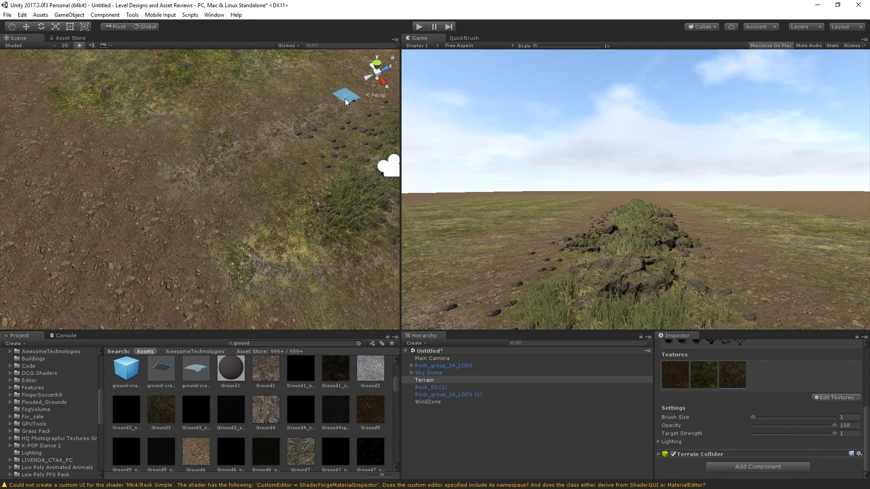
pyautogui.moveTo(262, 132); pyautogui.dragTo(288, 198, button='right')
pyautogui.scroll(-3, 288, 199)
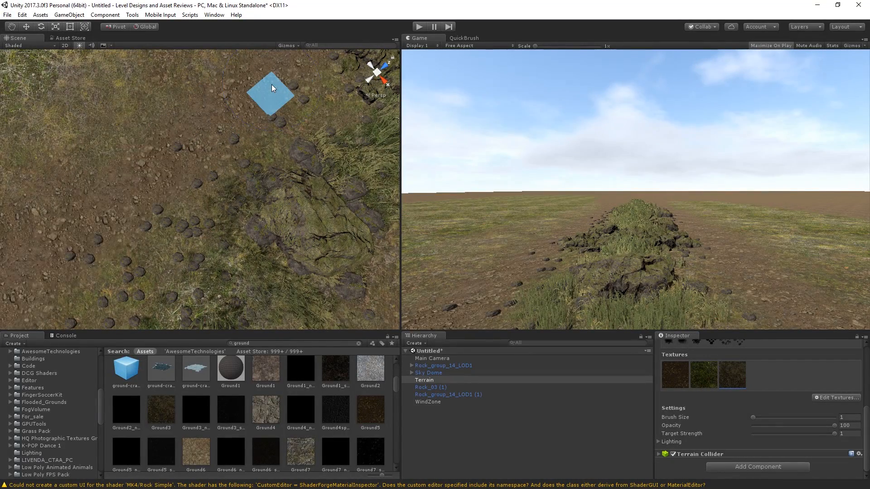
# Step: Set opacity to 77 and target strength to 0.772, and blend the Ground3 texture along the dirt on both sides of the rocks
pyautogui.moveTo(820, 427); pyautogui.dragTo(814, 428)
pyautogui.click(816, 433)
pyautogui.moveTo(268, 138); pyautogui.dragTo(47, 110, button='right')
pyautogui.moveTo(58, 161)
pyautogui.mouseDown()
pyautogui.moveTo(278, 95)
pyautogui.moveTo(334, 64)
pyautogui.mouseUp()
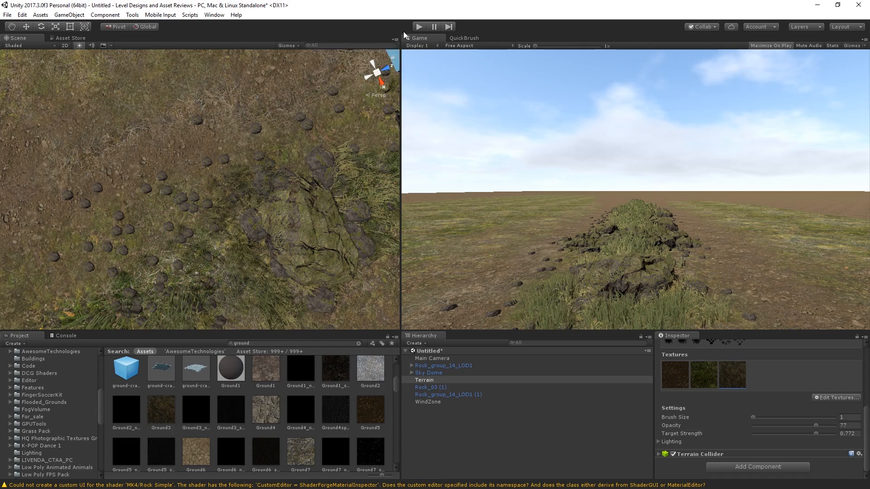
pyautogui.moveTo(219, 136); pyautogui.dragTo(293, 45, button='right')
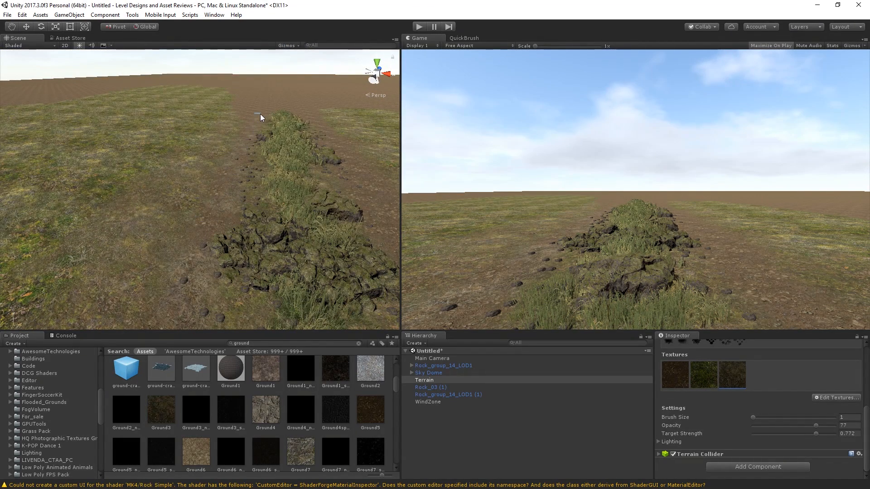
pyautogui.moveTo(274, 103); pyautogui.dragTo(339, 161, button='right')
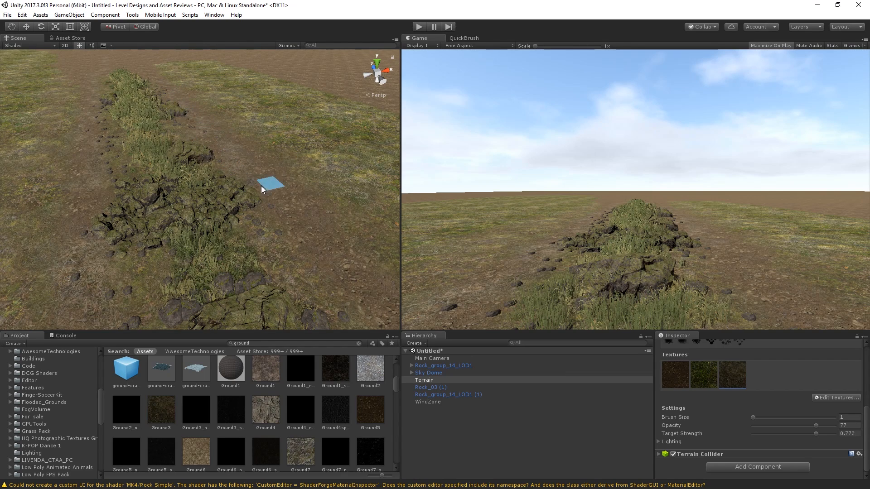
pyautogui.moveTo(234, 222); pyautogui.dragTo(272, 241, button='right')
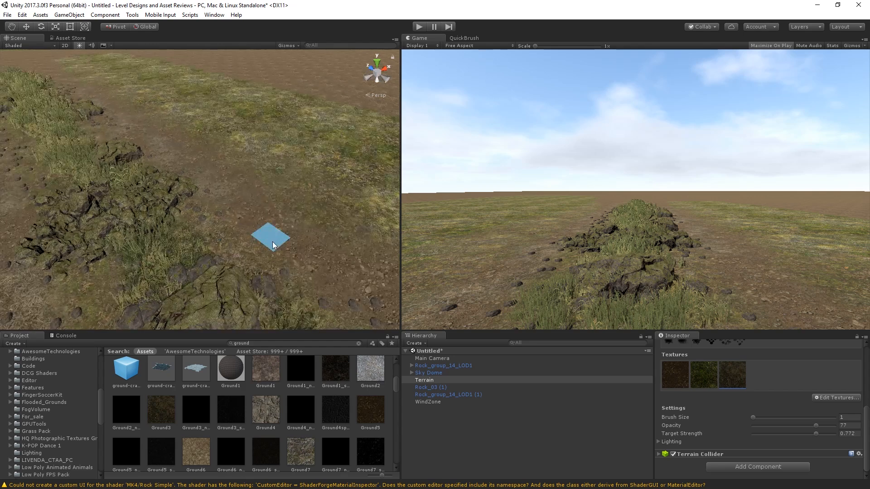
pyautogui.moveTo(238, 200); pyautogui.dragTo(264, 179, button='right')
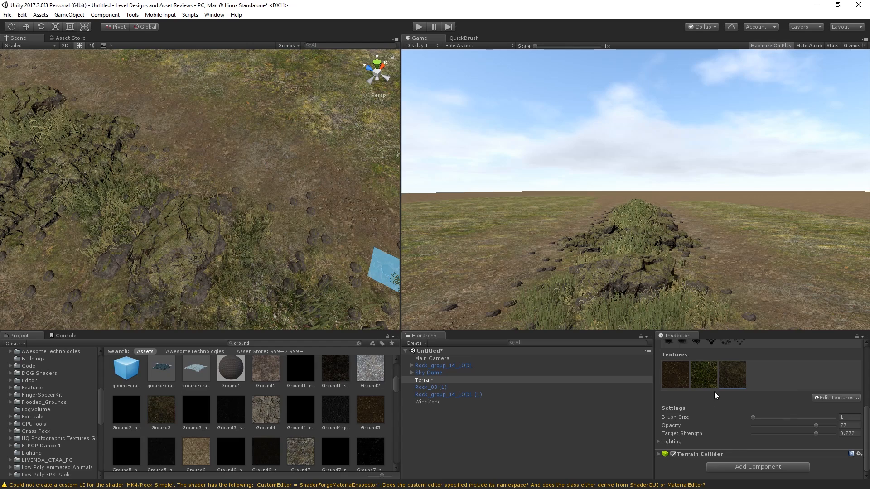
# Step: Paint the green grass texture along the border between the dirt path and the grassy field
pyautogui.click(705, 376)
pyautogui.moveTo(97, 121)
pyautogui.mouseDown(button='right')
pyautogui.moveTo(329, 179)
pyautogui.moveTo(274, 178)
pyautogui.mouseUp(button='right')
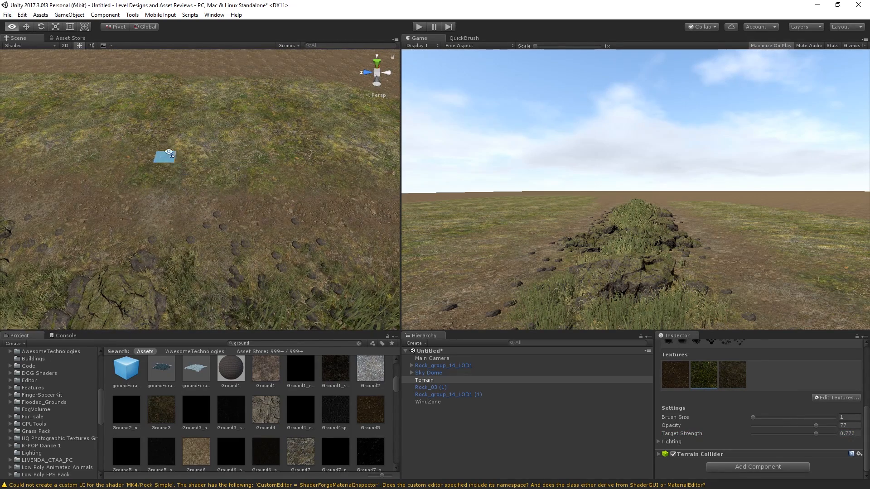
pyautogui.moveTo(171, 151); pyautogui.dragTo(305, 218, button='right')
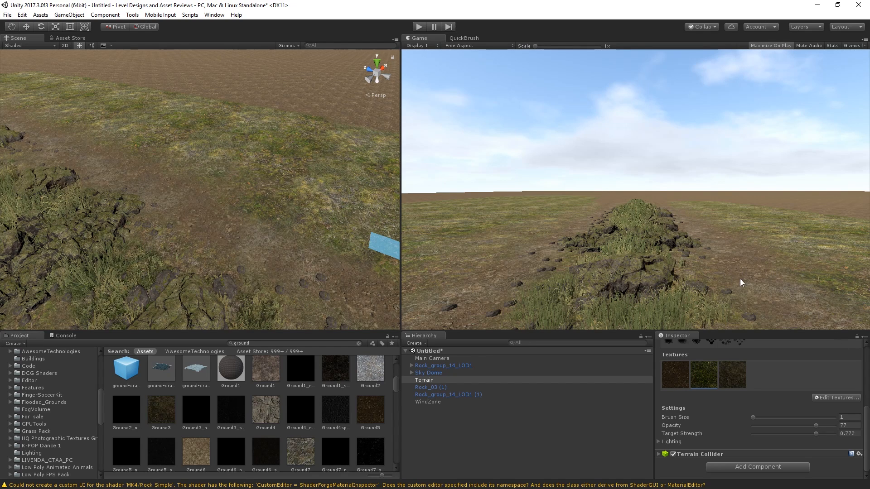
# Step: Add Ground9 with its matching normal map as another terrain texture, with a tiling size of 5 by 5
pyautogui.scroll(4, 786, 423)
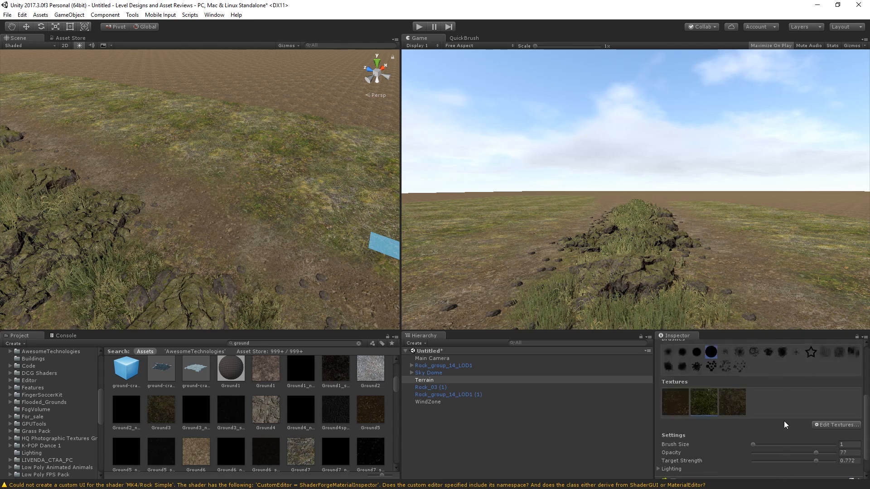
pyautogui.scroll(-3, 294, 426)
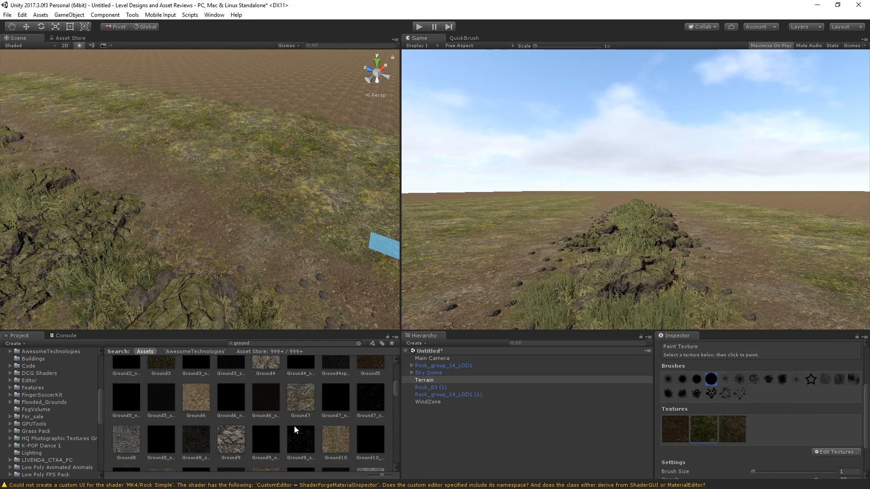
pyautogui.scroll(-5, 295, 426)
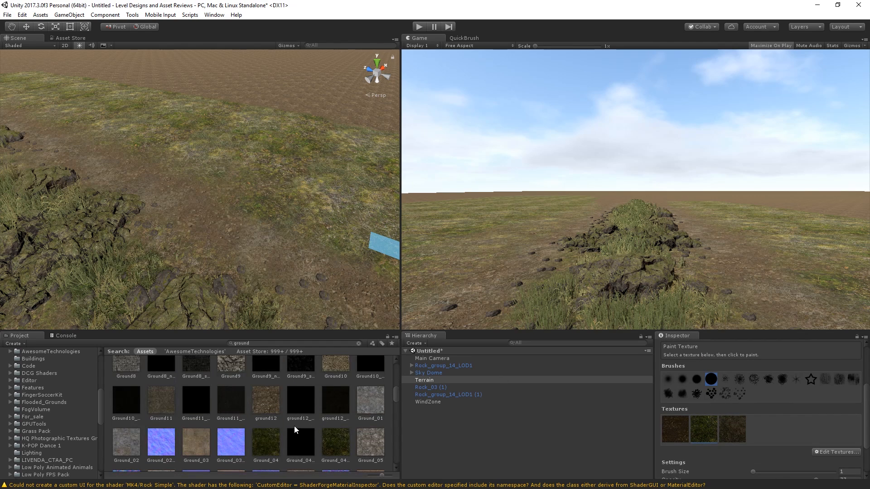
pyautogui.scroll(3, 294, 426)
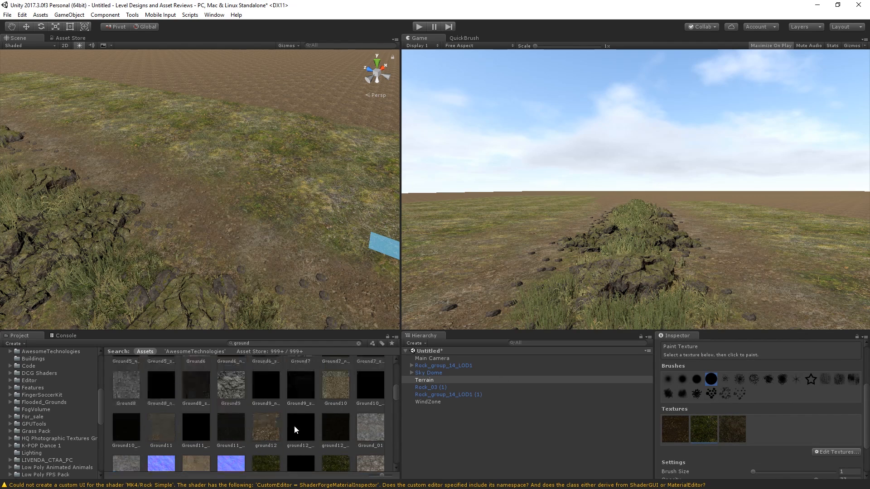
pyautogui.click(826, 450)
pyautogui.click(835, 453)
pyautogui.moveTo(230, 412); pyautogui.dragTo(241, 192)
pyautogui.moveTo(276, 404); pyautogui.dragTo(278, 188)
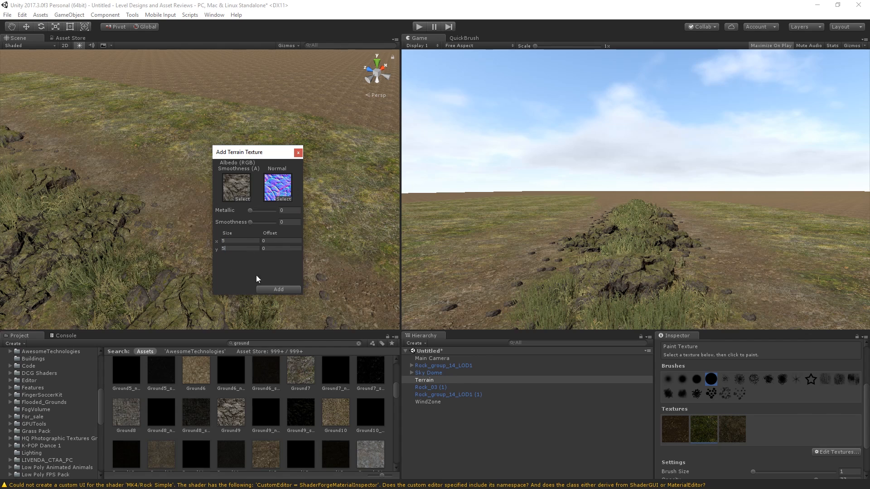
pyautogui.click(275, 291)
# Step: Try painting the Ground9 rock texture on the dirt path beside the rocks and undo the stroke
pyautogui.click(756, 428)
pyautogui.moveTo(300, 216); pyautogui.dragTo(285, 245, button='right')
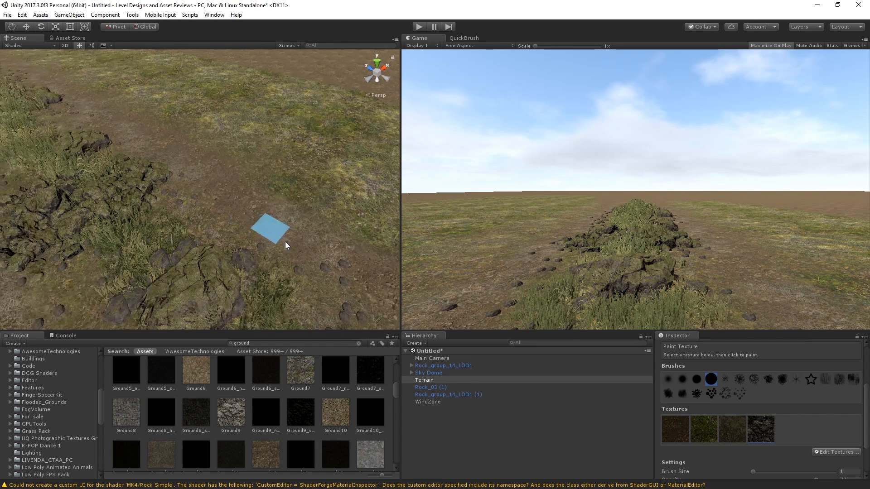
pyautogui.moveTo(285, 245)
pyautogui.mouseDown()
pyautogui.moveTo(302, 230)
pyautogui.moveTo(330, 241)
pyautogui.moveTo(295, 229)
pyautogui.moveTo(321, 238)
pyautogui.mouseUp()
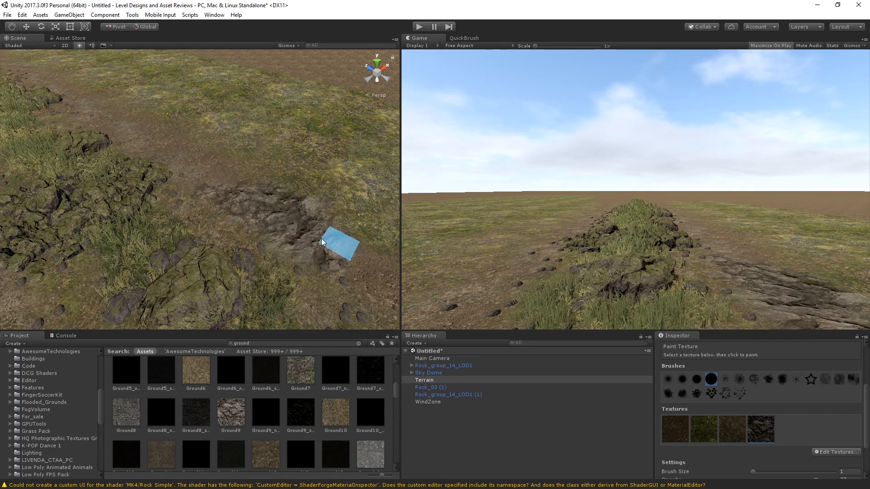
pyautogui.hotkey('ctrl', 'z')
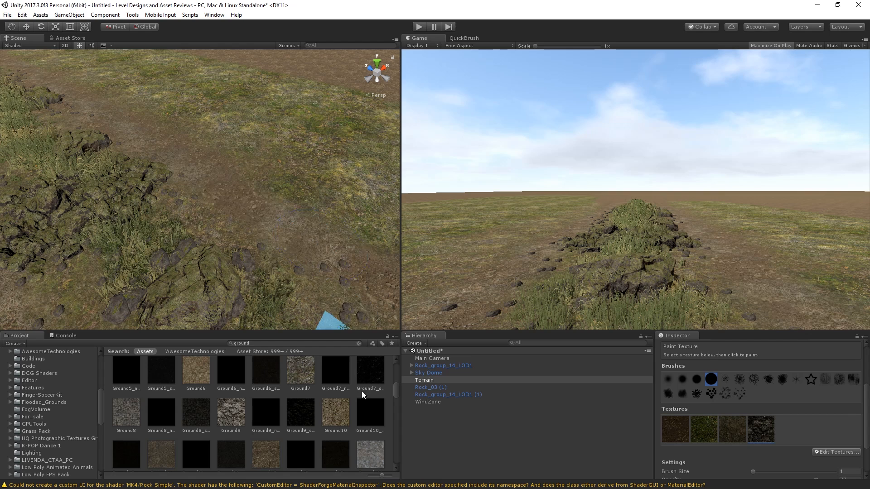
pyautogui.click(234, 420)
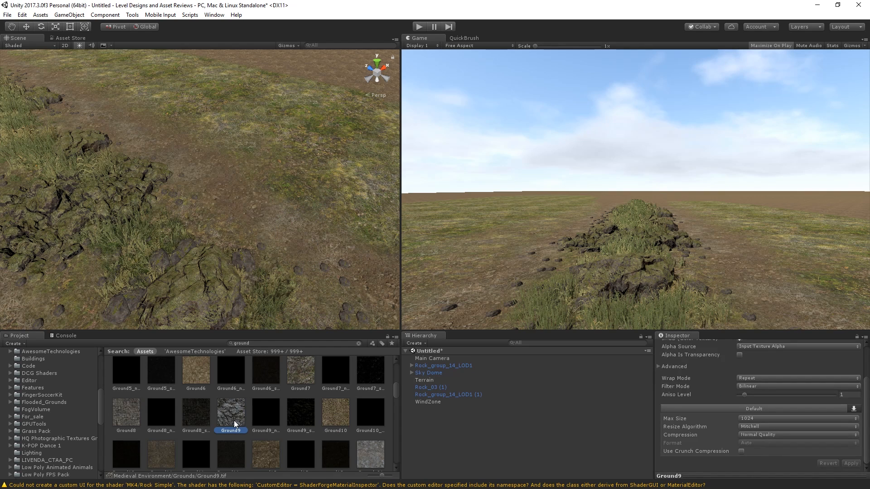
pyautogui.moveTo(344, 235); pyautogui.dragTo(260, 179, button='right')
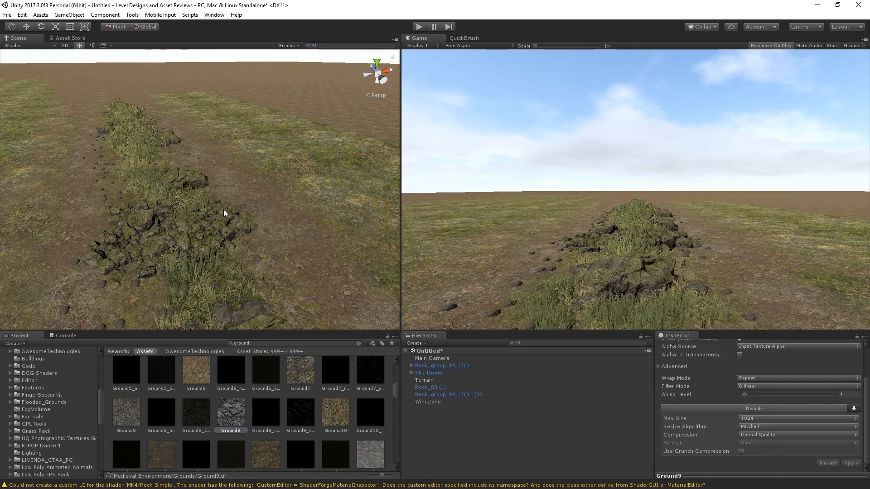
pyautogui.click(226, 184)
pyautogui.scroll(-1, 768, 398)
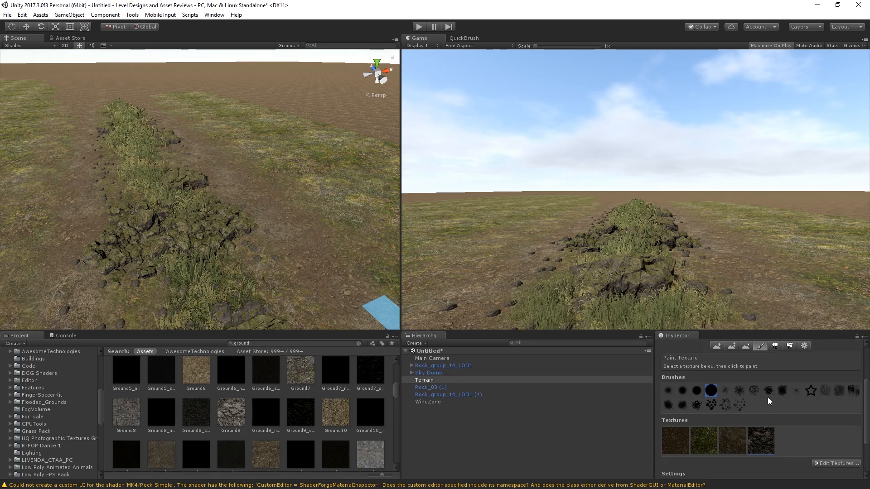
pyautogui.click(469, 37)
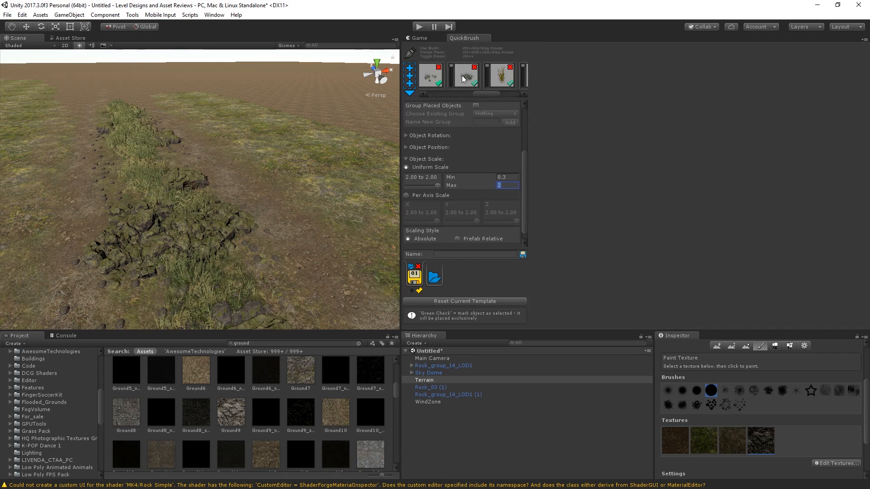
pyautogui.click(417, 37)
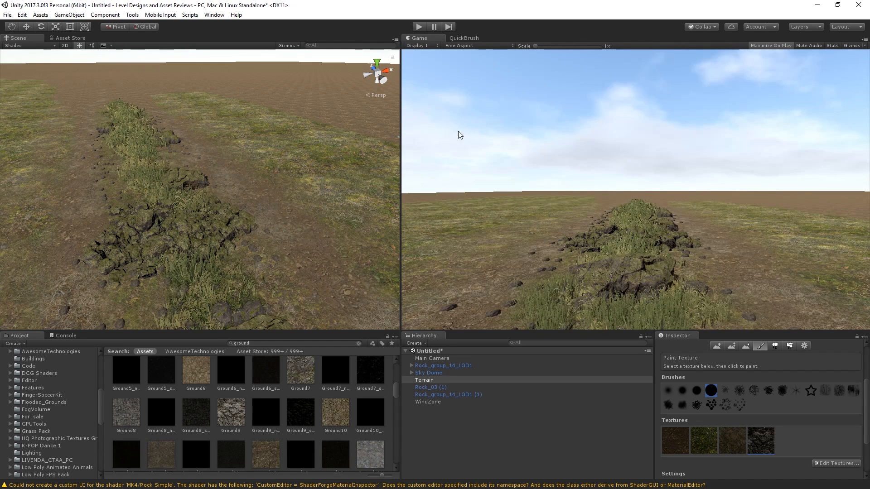
# Step: Select the rough grass prefab in QuickBrush, try painting it along the grassy field's edge, and undo the stroke
pyautogui.click(462, 38)
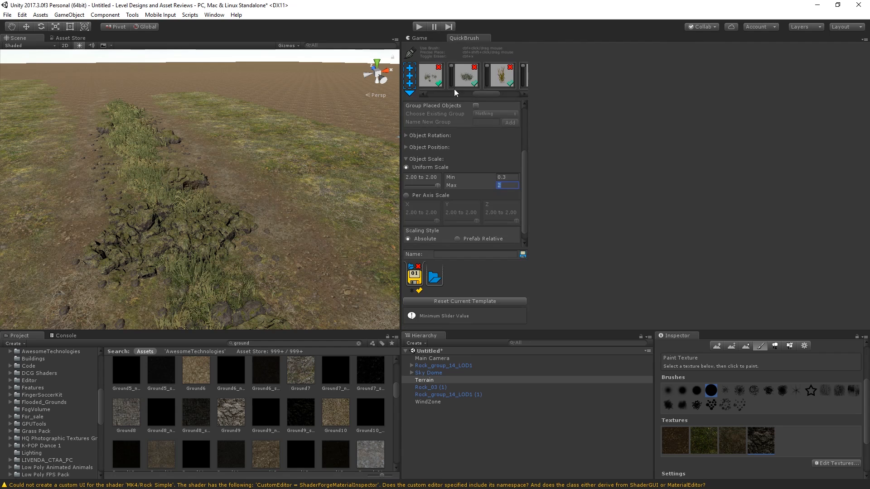
pyautogui.click(437, 85)
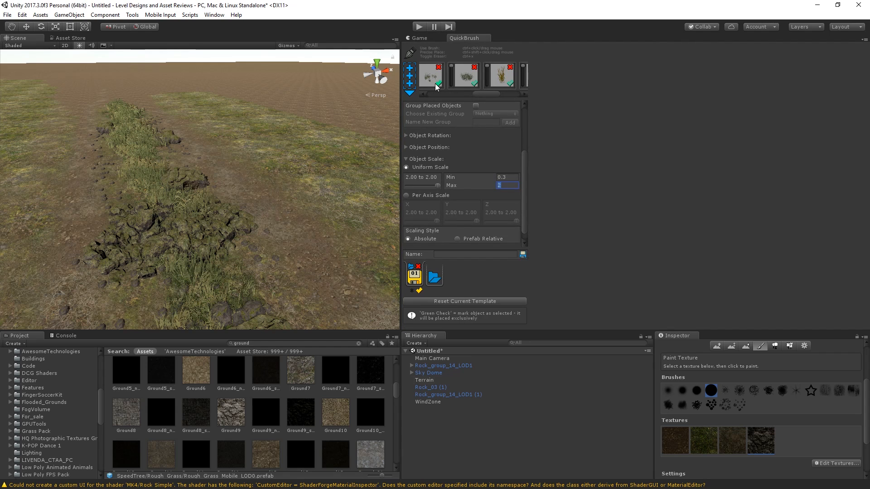
pyautogui.click(417, 38)
pyautogui.keyDown('ctrl'); pyautogui.moveTo(342, 173); pyautogui.dragTo(326, 189); pyautogui.keyUp('ctrl')
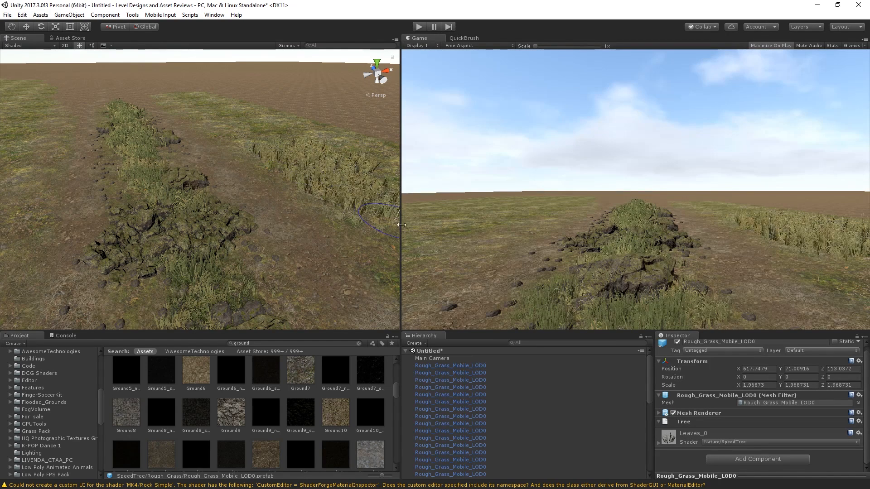
pyautogui.hotkey('ctrl', 'z')
# Step: Reduce the QuickBrush uniform object scale, try another rough grass stroke along the field's edge, and undo it
pyautogui.click(480, 39)
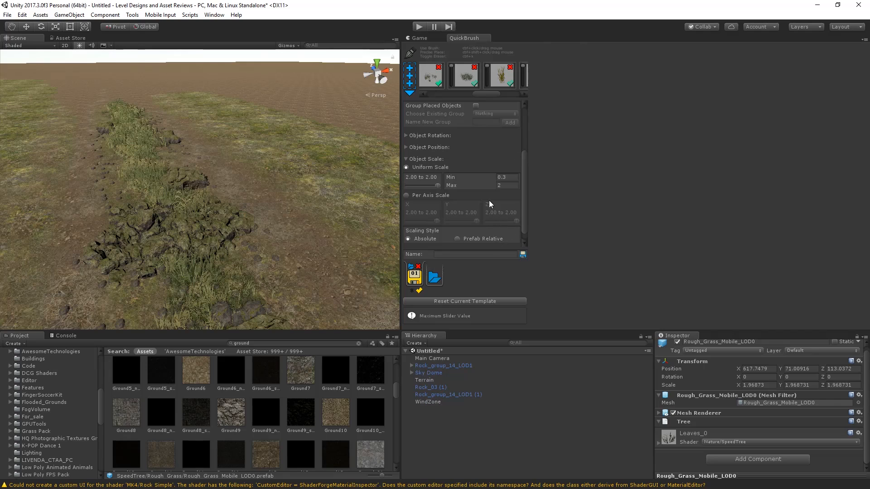
pyautogui.click(432, 186)
pyautogui.click(423, 37)
pyautogui.moveTo(308, 168)
pyautogui.keyDown('ctrl'); pyautogui.mouseDown()
pyautogui.moveTo(270, 135)
pyautogui.moveTo(268, 145)
pyautogui.moveTo(198, 108)
pyautogui.mouseUp(); pyautogui.keyUp('ctrl')
pyautogui.hotkey('ctrl', 'z')
# Step: Paint rough grass clumps along the edge of the grassy field beside the dirt path with QuickBrush
pyautogui.click(460, 39)
pyautogui.click(422, 37)
pyautogui.moveTo(330, 224)
pyautogui.keyDown('ctrl'); pyautogui.mouseDown()
pyautogui.moveTo(321, 195)
pyautogui.moveTo(197, 105)
pyautogui.mouseUp(); pyautogui.keyUp('ctrl')
pyautogui.moveTo(197, 106); pyautogui.dragTo(160, 109, button='right')
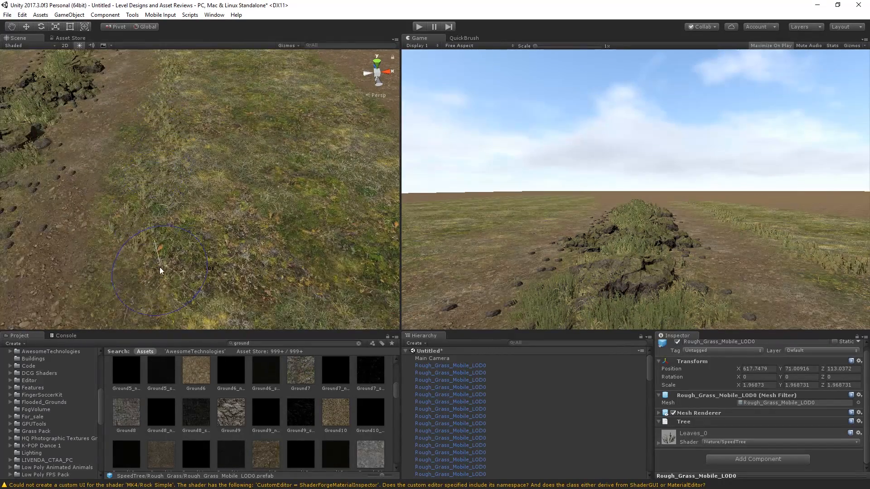
pyautogui.moveTo(159, 267)
pyautogui.mouseDown(button='right')
pyautogui.moveTo(181, 219)
pyautogui.moveTo(208, 255)
pyautogui.mouseUp(button='right')
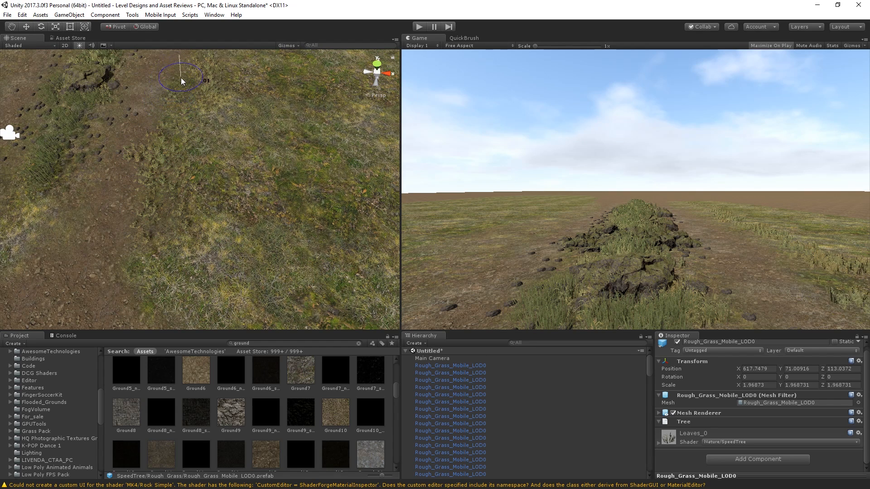
# Step: Select a rough grass clump beside the dirt path and set its Leaves_0 material's Cull mode to Front
pyautogui.click(581, 423)
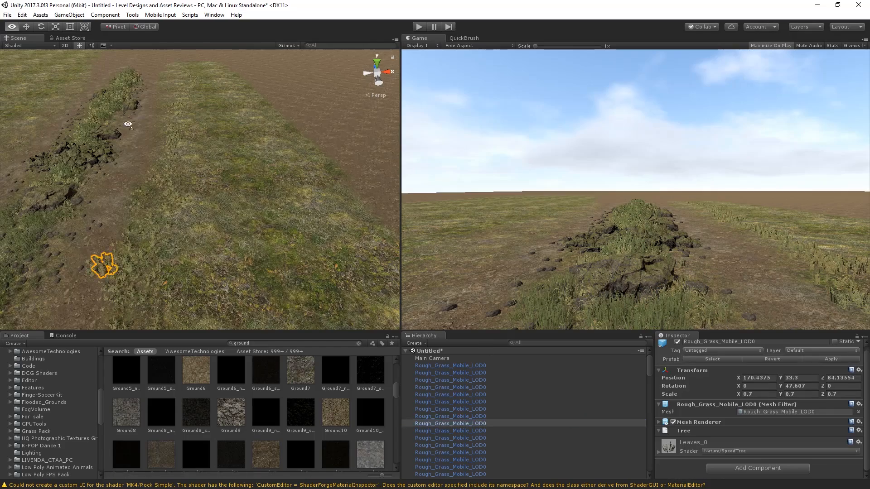
pyautogui.press('f')
pyautogui.moveTo(93, 161); pyautogui.dragTo(198, 160, button='right')
pyautogui.press('s')
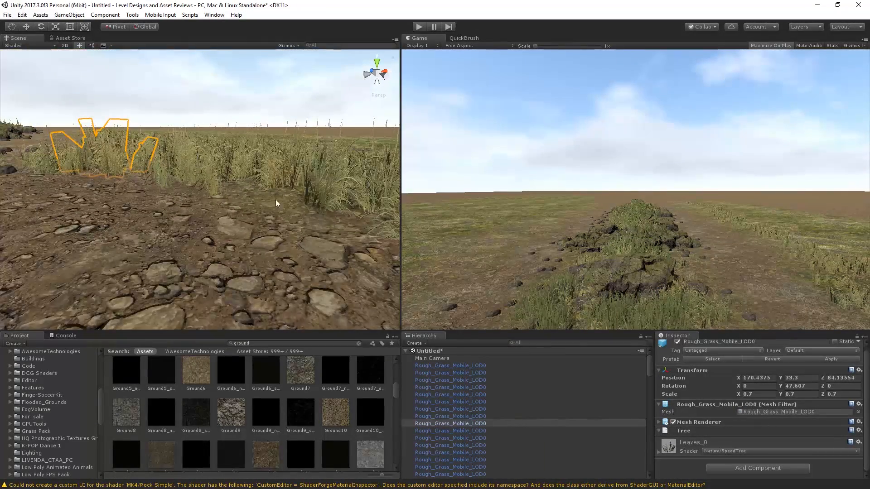
pyautogui.click(717, 442)
pyautogui.scroll(-5, 736, 430)
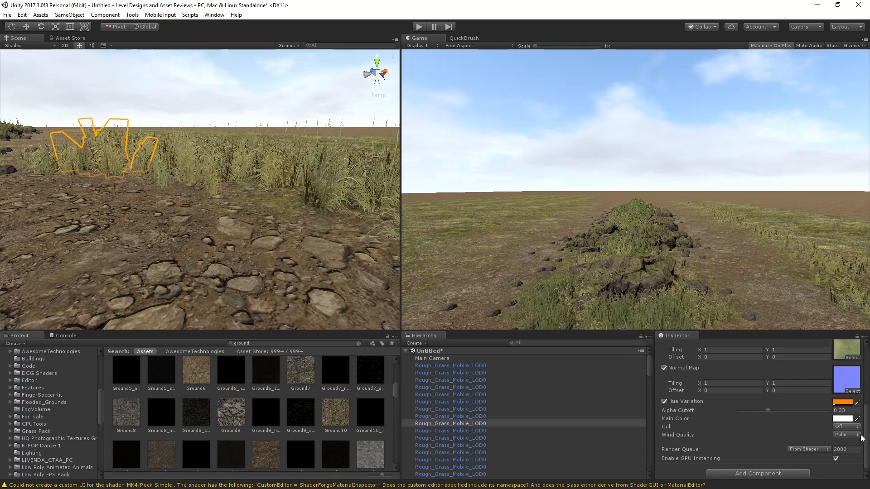
pyautogui.click(842, 427)
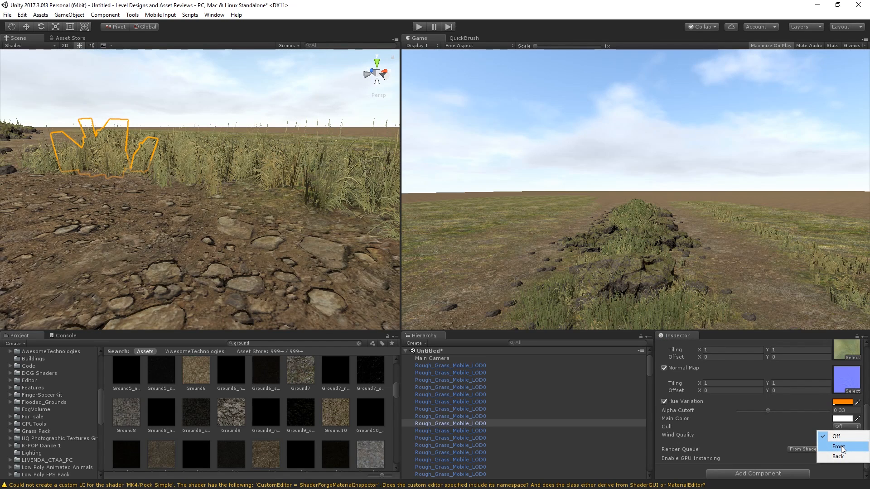
pyautogui.click(839, 447)
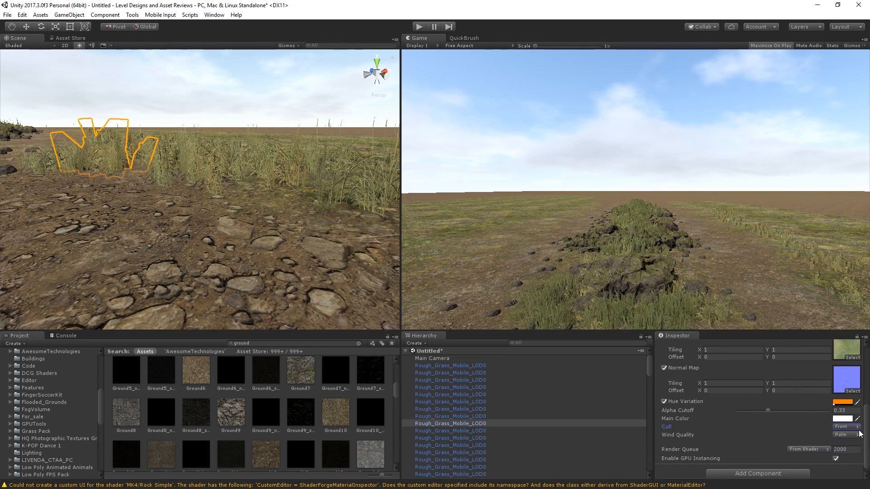
# Step: Try Back culling on the rough grass material for comparison and return the Cull mode to Front
pyautogui.click(846, 426)
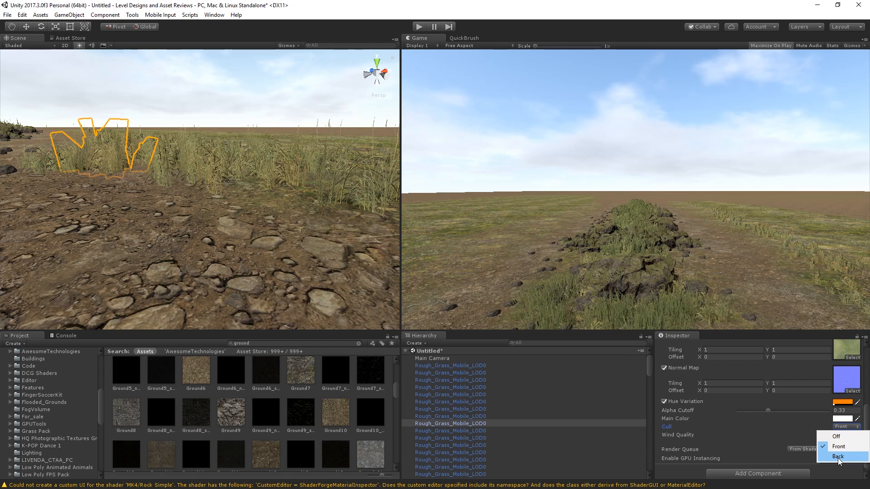
pyautogui.click(838, 457)
pyautogui.click(845, 427)
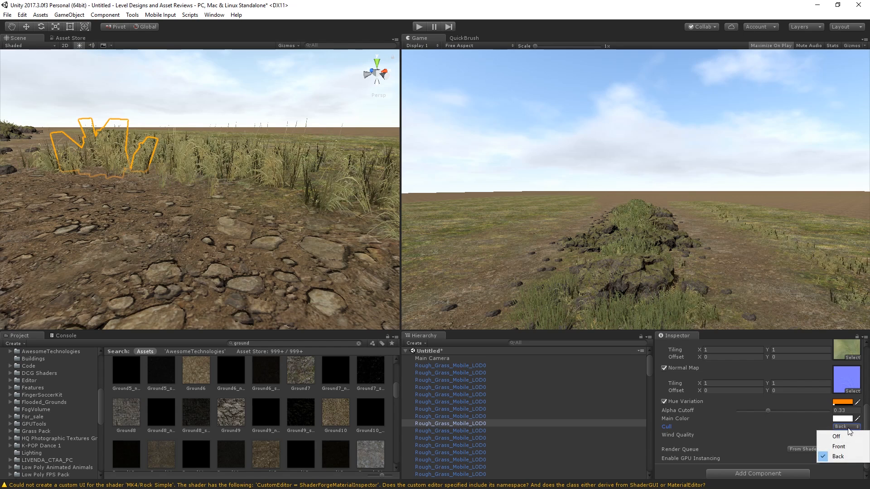
pyautogui.click(837, 448)
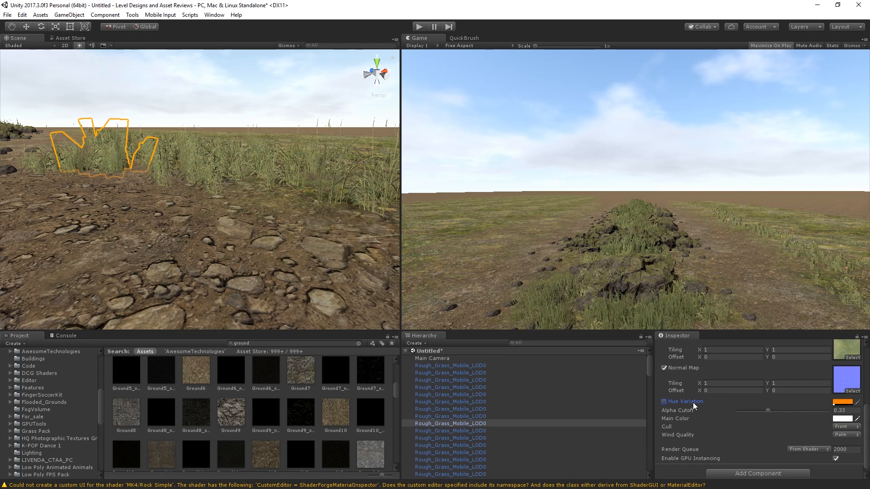
# Step: Set the rough grass material's Hue Variation color to a slightly duller orange, EE82151A
pyautogui.click(843, 403)
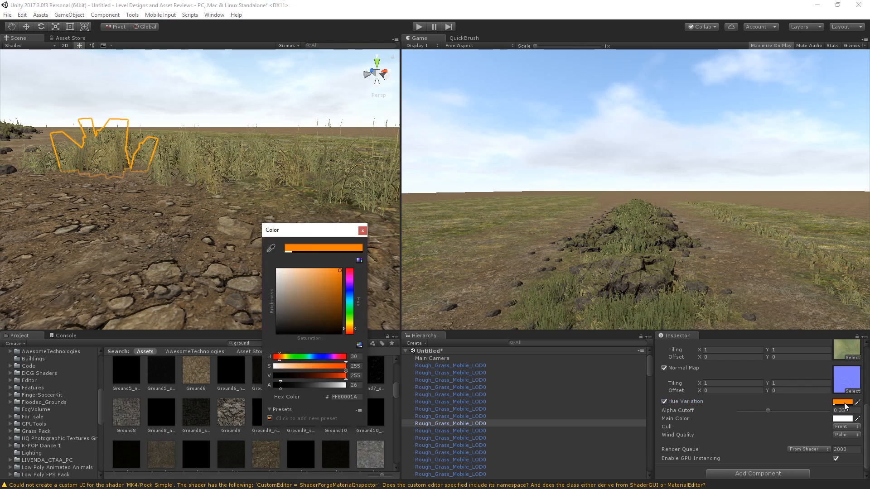
pyautogui.moveTo(299, 279)
pyautogui.mouseDown()
pyautogui.moveTo(235, 259)
pyautogui.moveTo(334, 275)
pyautogui.mouseUp()
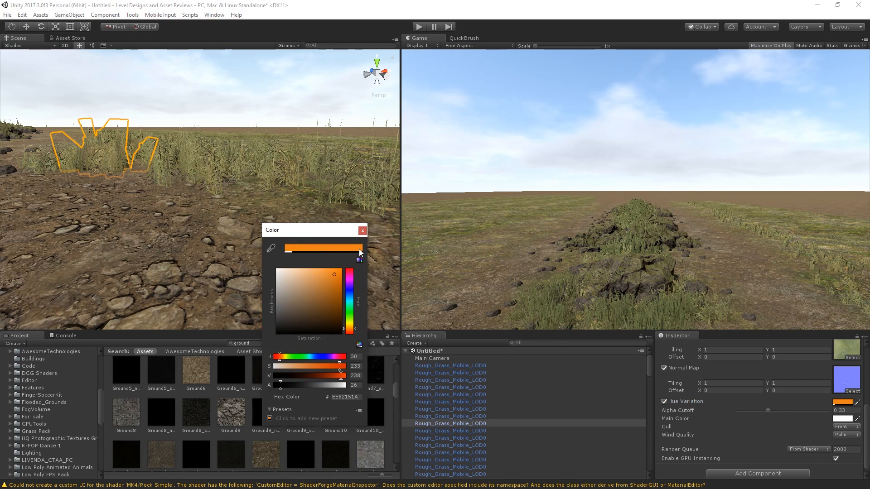
pyautogui.click(362, 231)
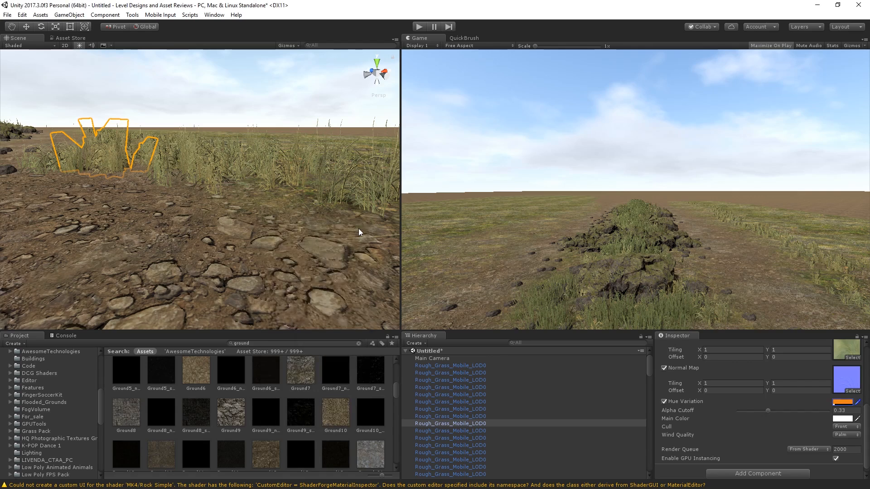
pyautogui.scroll(3, 709, 426)
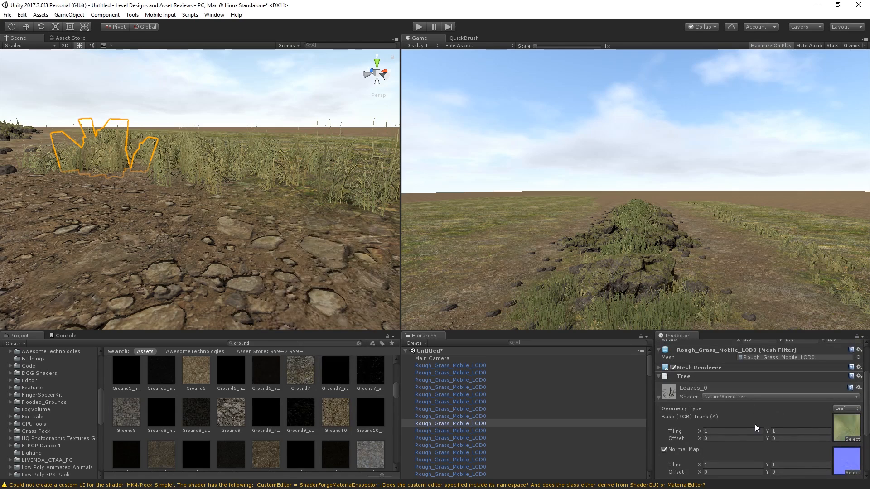
# Step: Paint rough grass clumps along the edge of the grassy field on the opposite side of the rocks, undoing the unwanted last strokes
pyautogui.moveTo(206, 174)
pyautogui.mouseDown(button='right')
pyautogui.moveTo(170, 210)
pyautogui.moveTo(71, 195)
pyautogui.moveTo(82, 200)
pyautogui.moveTo(53, 140)
pyautogui.moveTo(45, 140)
pyautogui.mouseUp(button='right')
pyautogui.press('s')
pyautogui.moveTo(122, 258)
pyautogui.mouseDown()
pyautogui.moveTo(182, 210)
pyautogui.moveTo(215, 197)
pyautogui.moveTo(228, 209)
pyautogui.moveTo(291, 161)
pyautogui.moveTo(225, 214)
pyautogui.moveTo(238, 209)
pyautogui.moveTo(214, 227)
pyautogui.moveTo(222, 230)
pyautogui.moveTo(210, 246)
pyautogui.moveTo(267, 190)
pyautogui.mouseUp()
pyautogui.hotkey('ctrl', 'z')
pyautogui.hotkey('ctrl', 'z')
# Step: Turn off Maximize On Play, run the scene briefly to preview the grass, and stop it
pyautogui.click(777, 45)
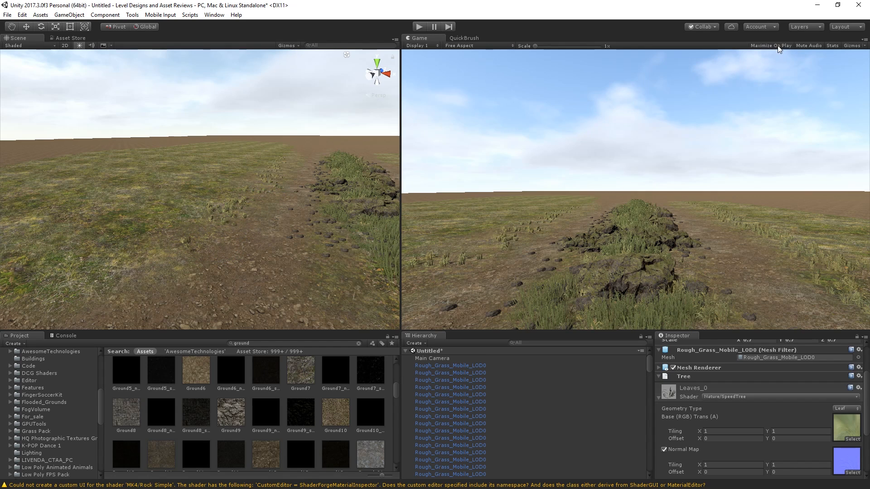
pyautogui.click(418, 26)
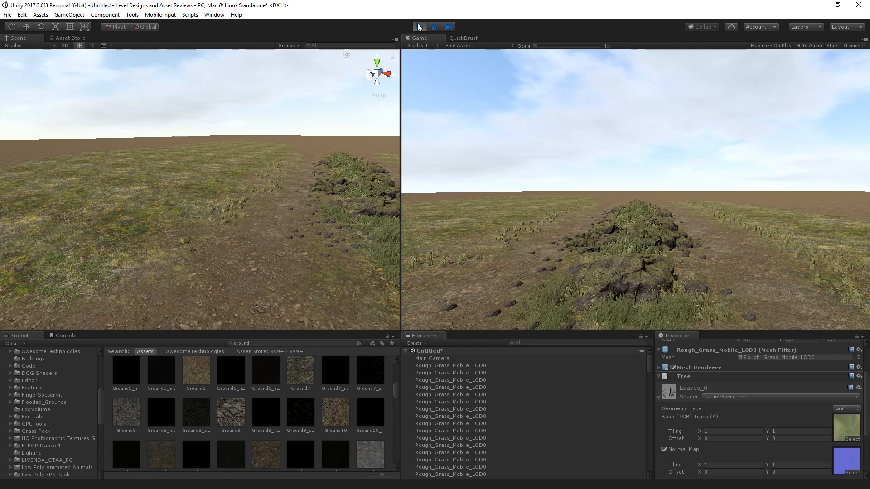
pyautogui.click(418, 27)
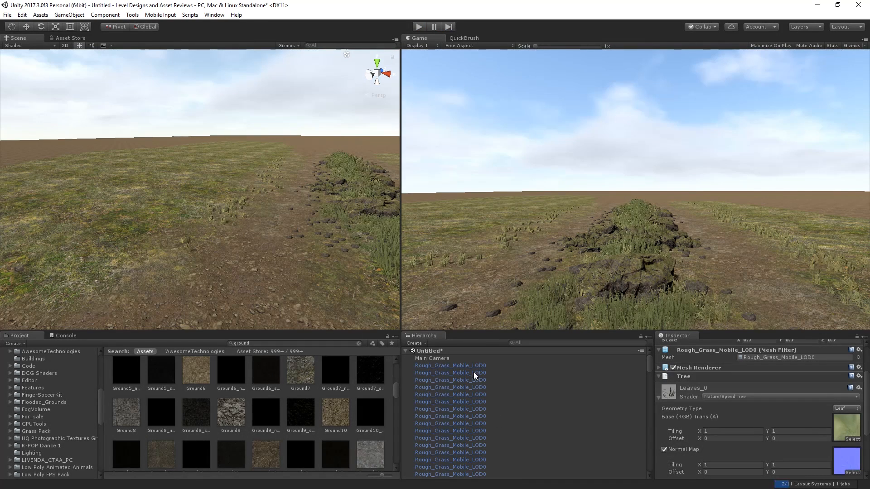
# Step: Set the WindZone's Main wind strength to 0.7 and its Turbulence to 0.5
pyautogui.scroll(-3, 463, 357)
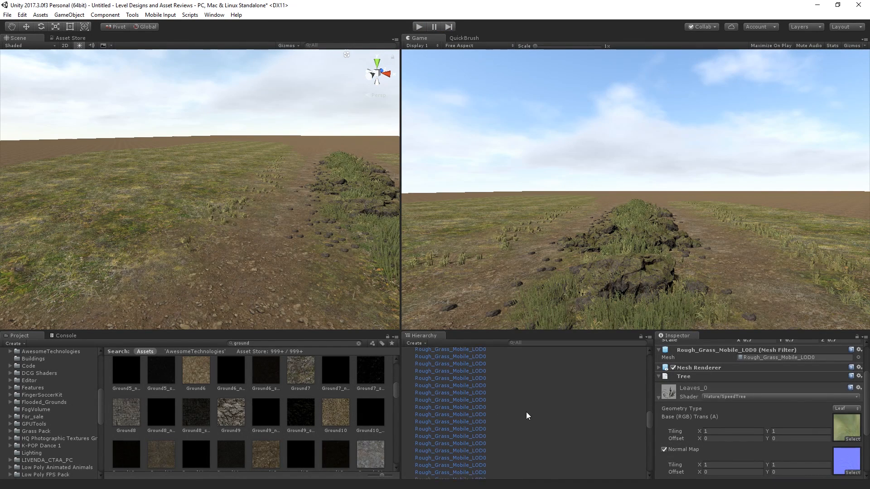
pyautogui.scroll(-3, 526, 412)
pyautogui.click(437, 477)
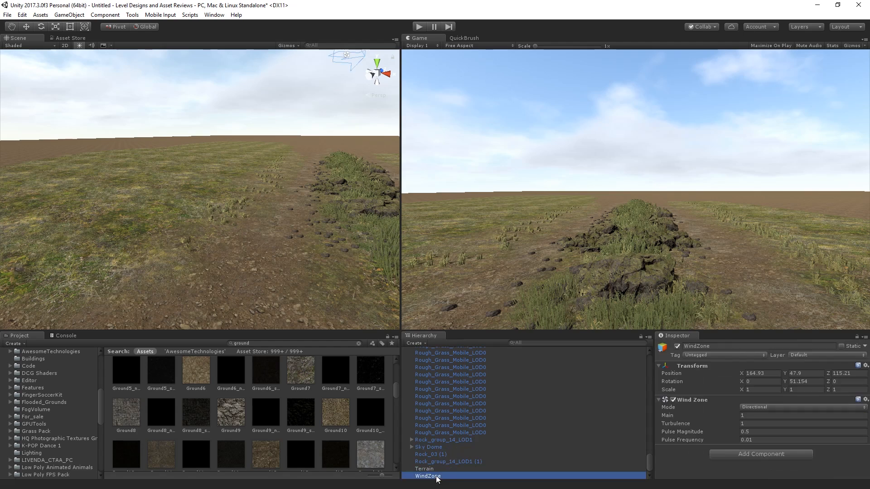
pyautogui.click(766, 415)
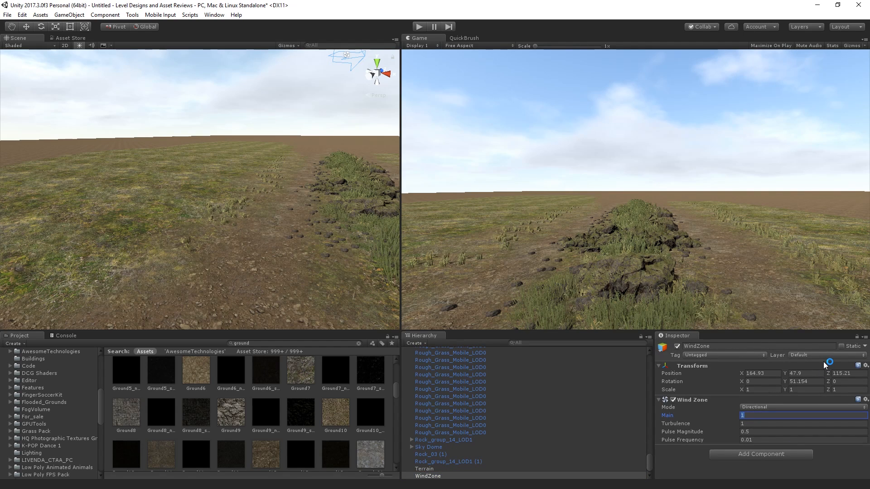
pyautogui.press('Tab')
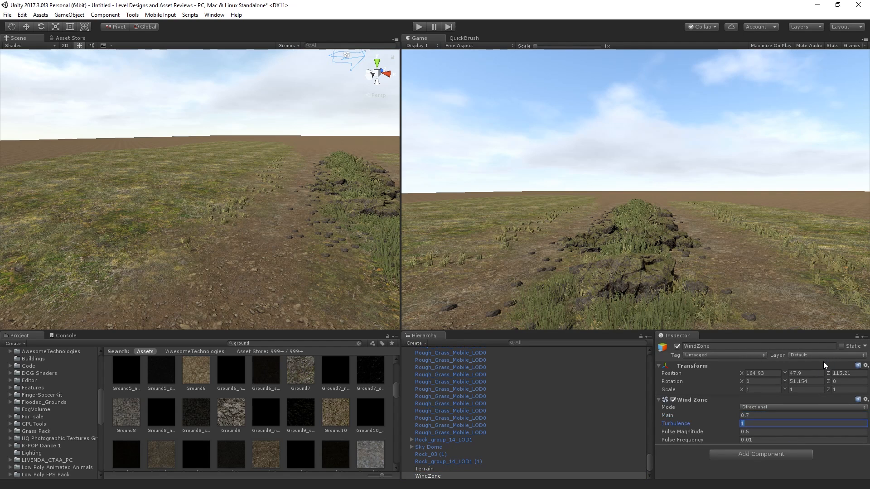
pyautogui.write('0.5')
pyautogui.press('Tab')
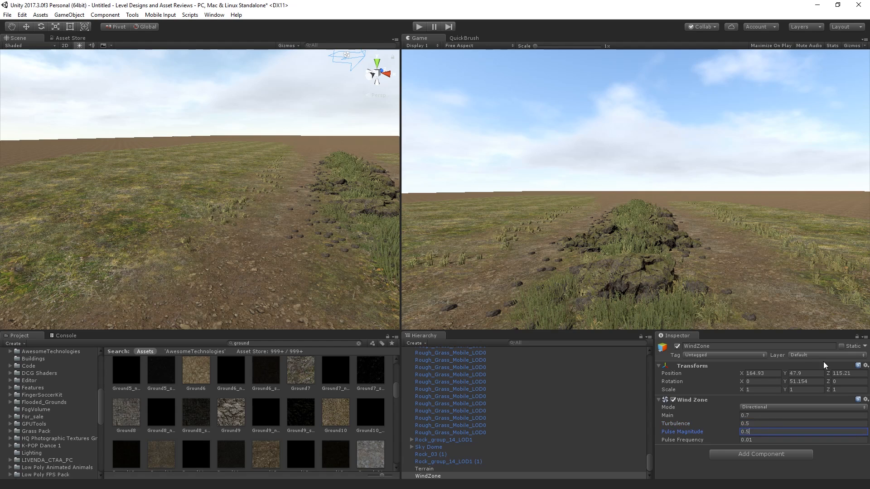
# Step: Run the scene to check how the grass moves in the adjusted wind, and stop playback
pyautogui.click(428, 25)
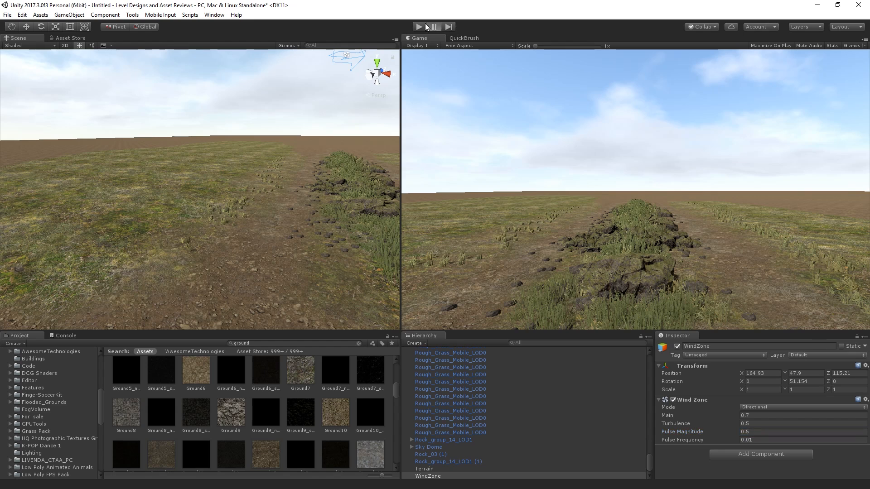
pyautogui.click(420, 26)
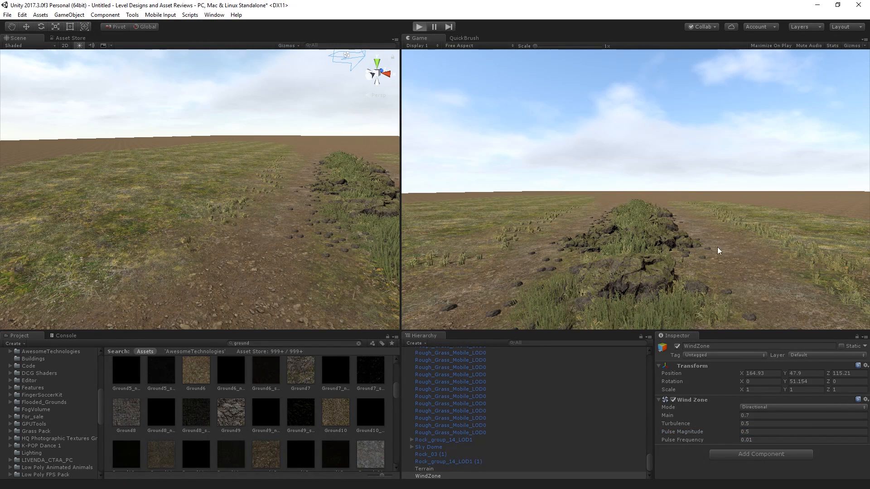
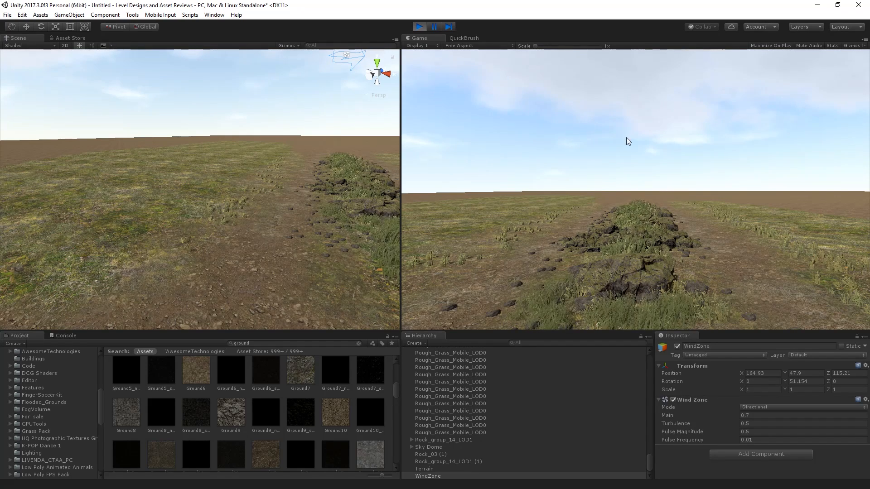
pyautogui.click(420, 25)
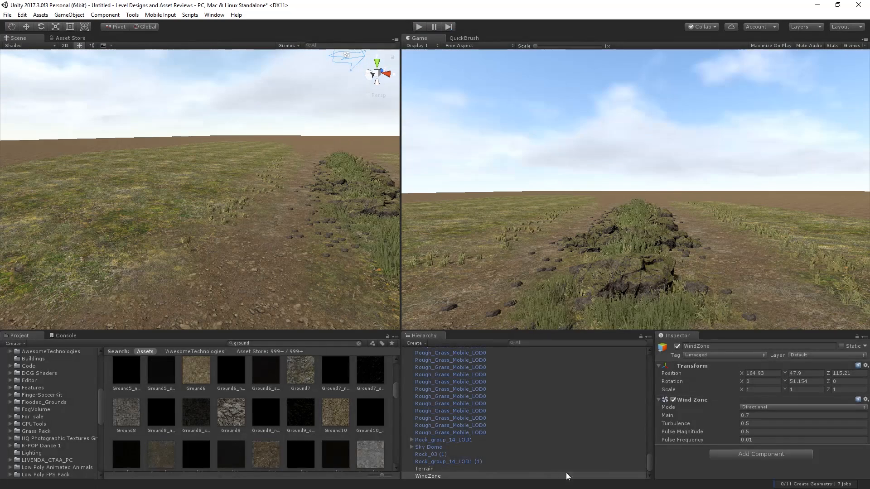
# Step: Add the Mad Goat SSAA script component to the Main Camera
pyautogui.moveTo(653, 442); pyautogui.dragTo(630, 365)
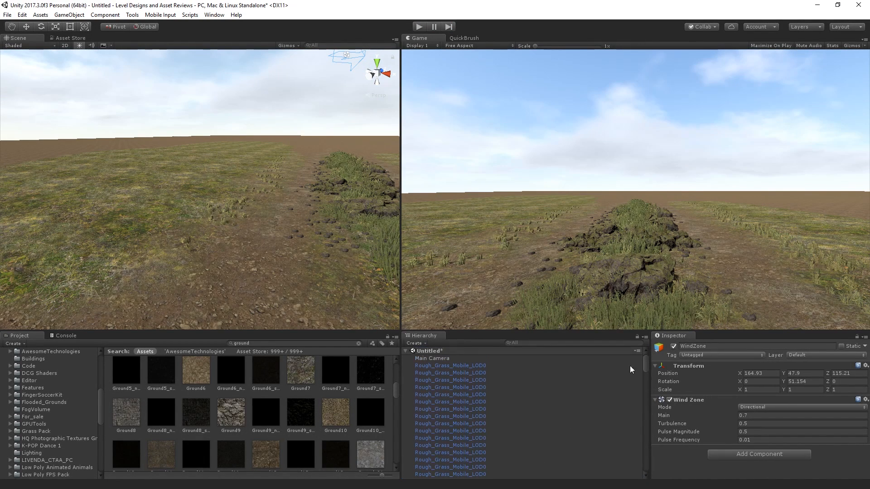
pyautogui.click(469, 358)
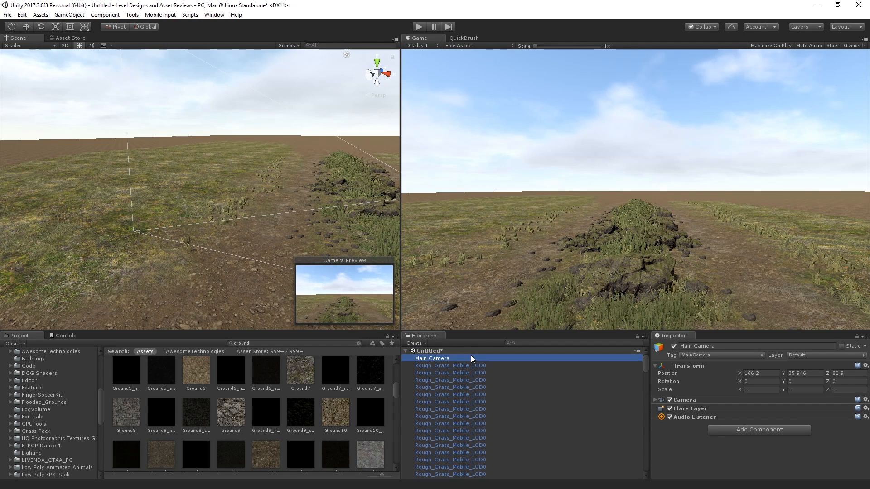
pyautogui.click(726, 430)
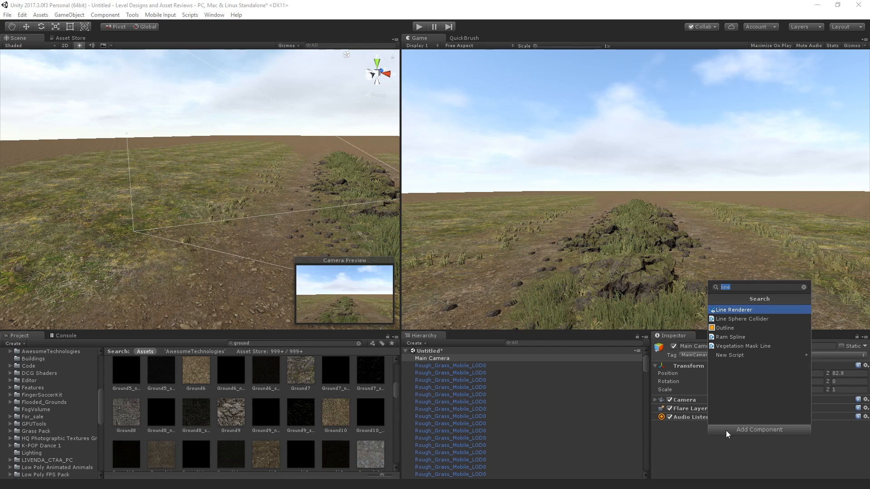
pyautogui.write('madgo')
pyautogui.press('Return')
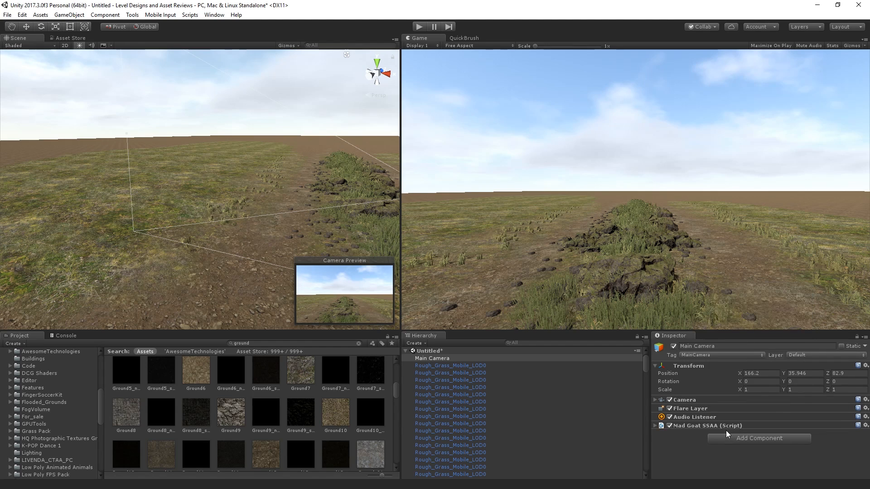
# Step: Set the camera's SSAA Mode to 4x and enable Ultra Quality (FSSAA)
pyautogui.click(747, 425)
pyautogui.scroll(-5, 743, 427)
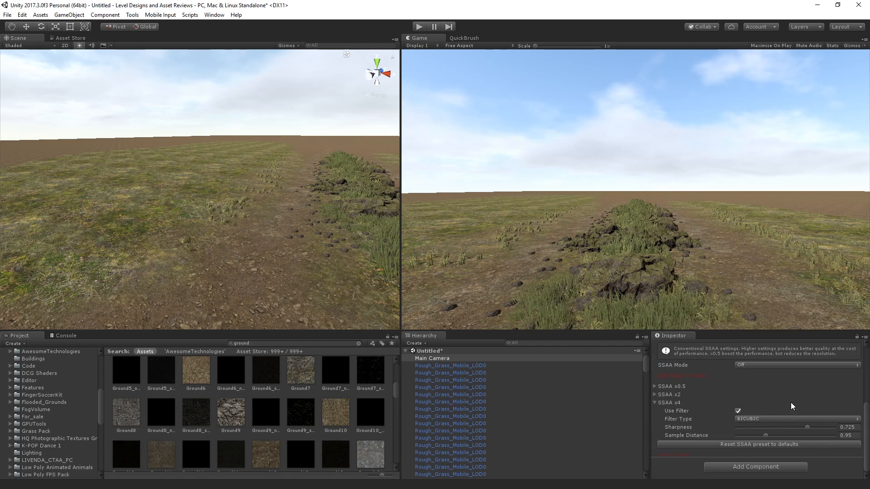
pyautogui.click(750, 391)
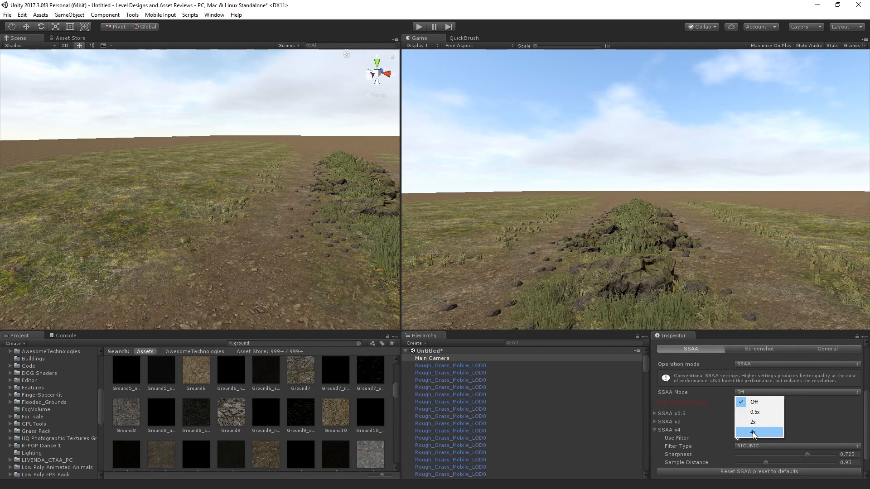
pyautogui.click(752, 431)
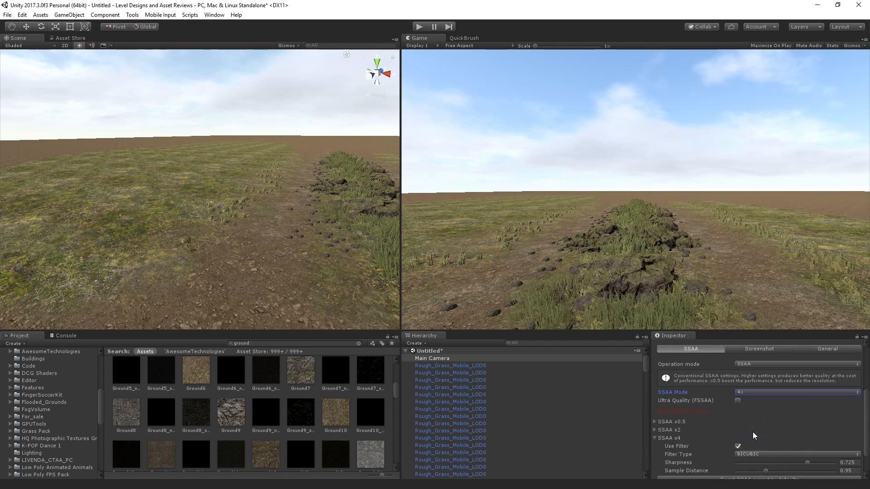
pyautogui.click(738, 401)
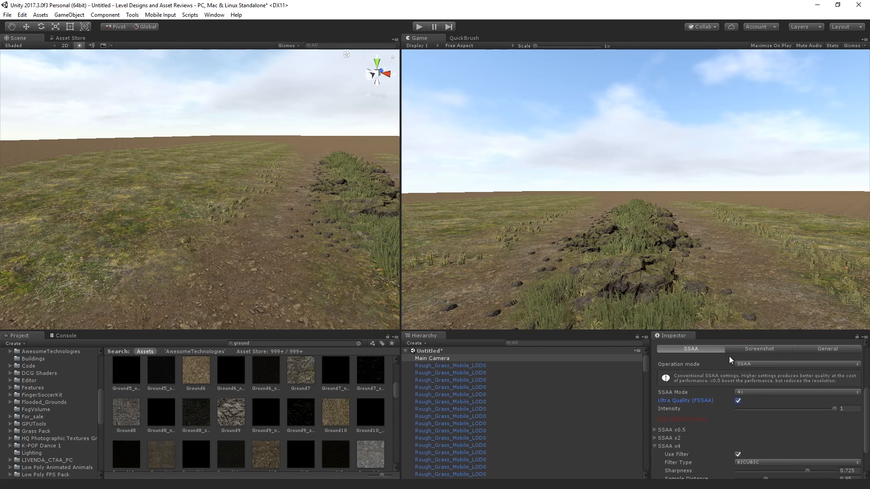
pyautogui.scroll(3, 729, 356)
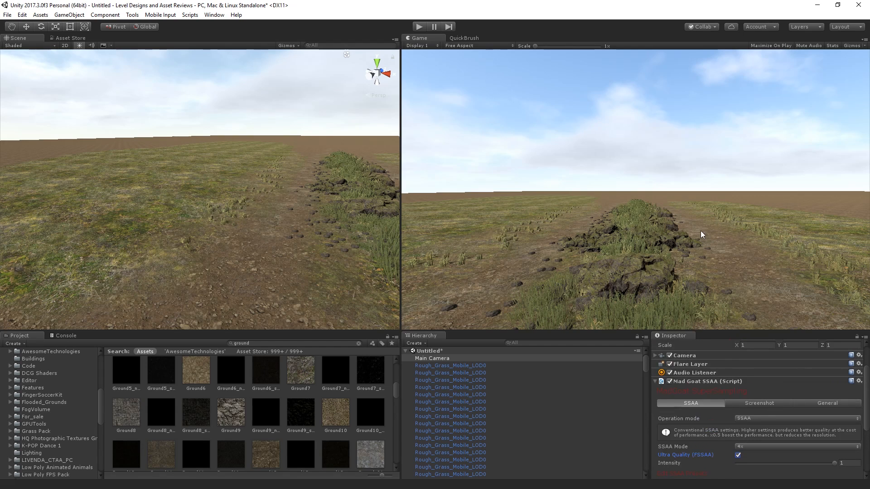
# Step: Turn on Maximize On Play and run the scene to view the antialiased landscape full size
pyautogui.click(771, 44)
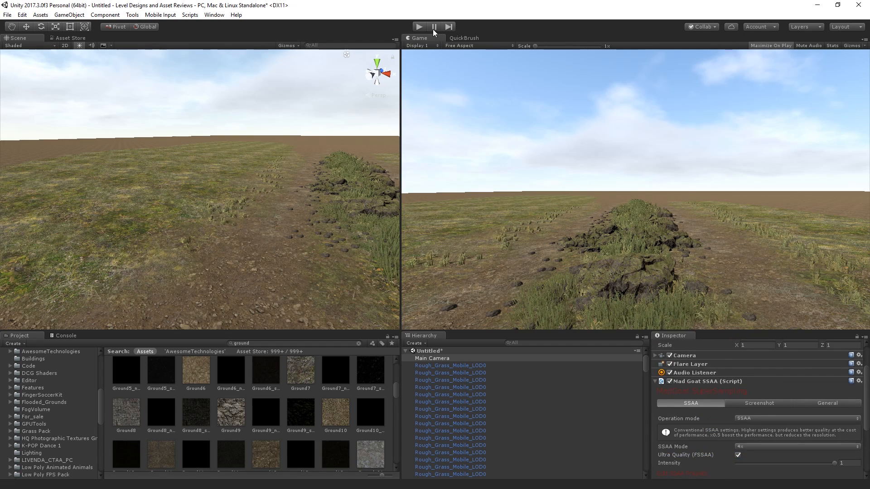
pyautogui.click(415, 26)
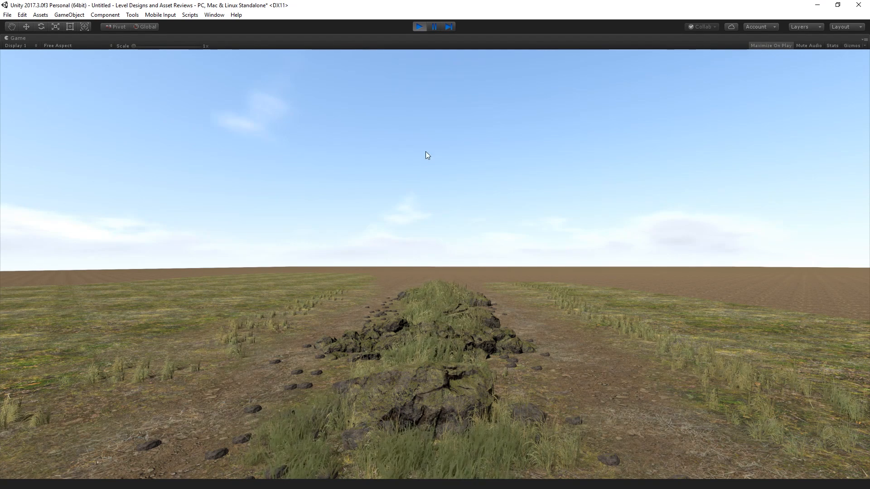
# Step: Stop playback and raise the Sharpness of the Main Camera's SSAA x4 filter
pyautogui.click(416, 27)
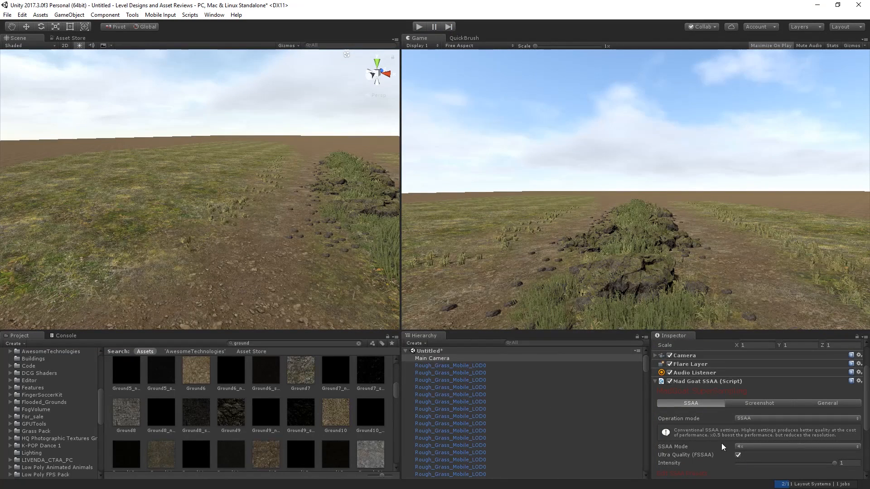
pyautogui.scroll(-3, 749, 422)
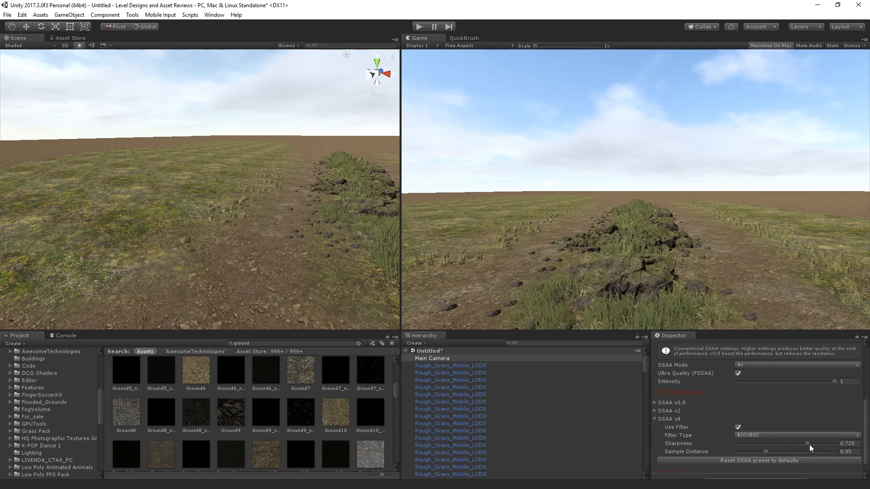
pyautogui.moveTo(808, 444); pyautogui.dragTo(836, 444)
pyautogui.scroll(5, 719, 409)
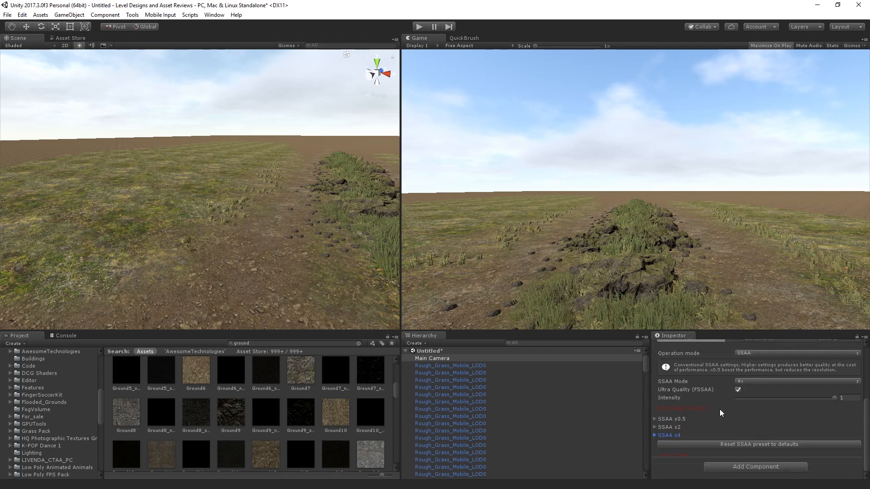
pyautogui.click(720, 426)
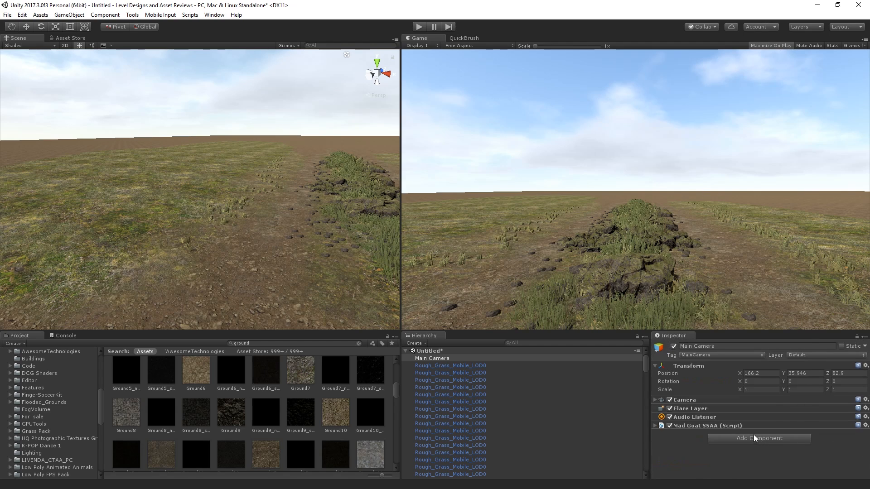
# Step: Add the Post-Processing Behaviour component to the Main Camera
pyautogui.click(752, 437)
pyautogui.write('post')
pyautogui.press('Down')
pyautogui.press('Down')
pyautogui.press('Down')
pyautogui.press('Down')
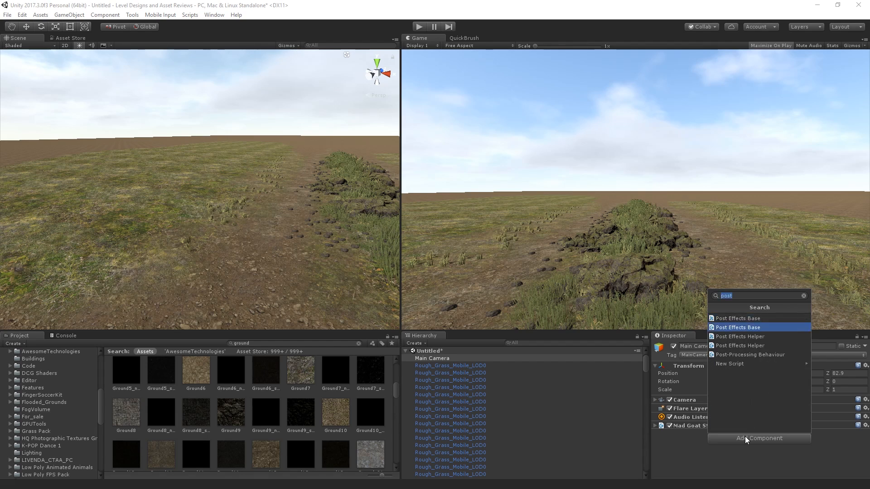
pyautogui.press('Return')
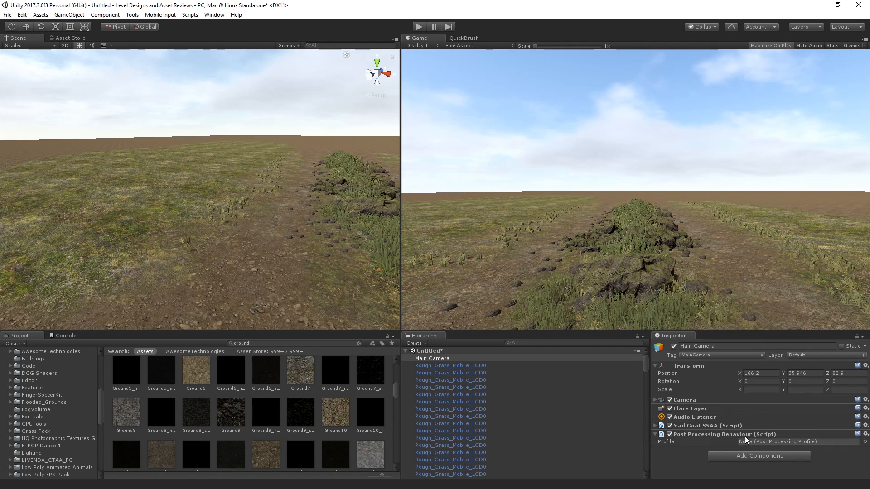
# Step: Assign the second of the two join discord profiles to the camera's Post Processing Behaviour
pyautogui.click(865, 442)
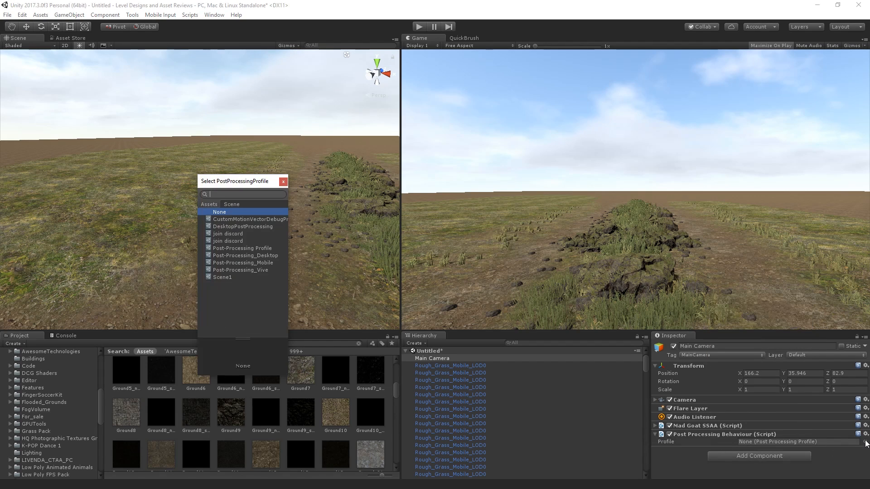
pyautogui.click(251, 240)
pyautogui.press('Up')
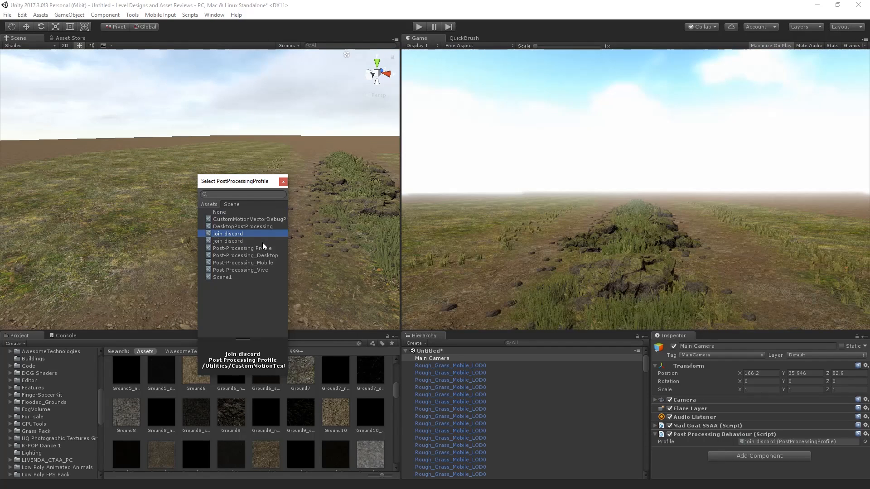
pyautogui.press('Down')
pyautogui.press('Return')
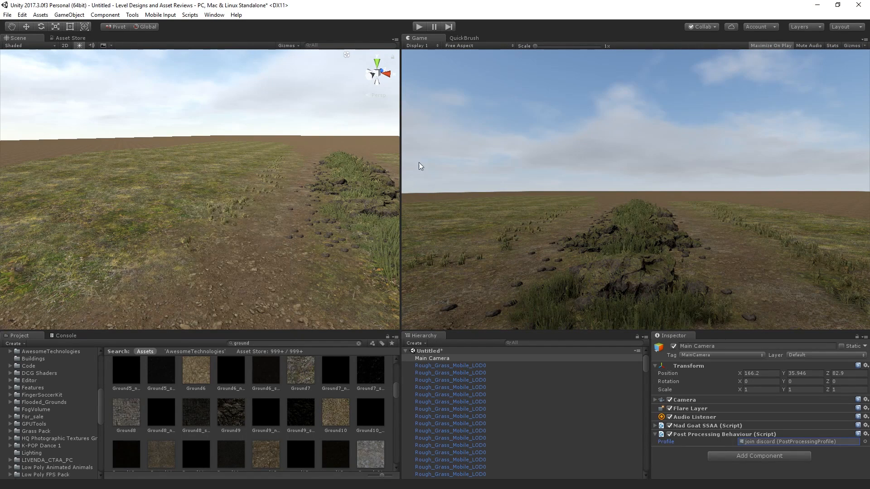
# Step: Open the assigned join discord profile and turn off Screen Space Reflection and Eye Adaptation
pyautogui.doubleClick(788, 442)
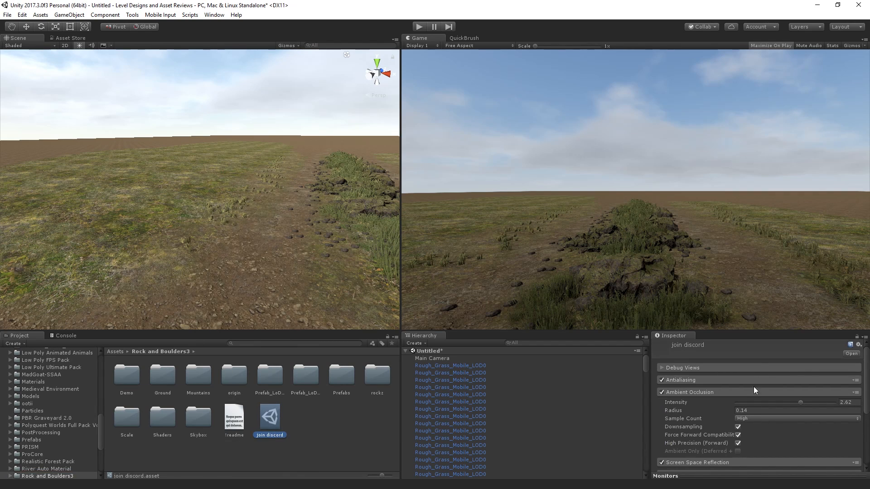
pyautogui.click(676, 394)
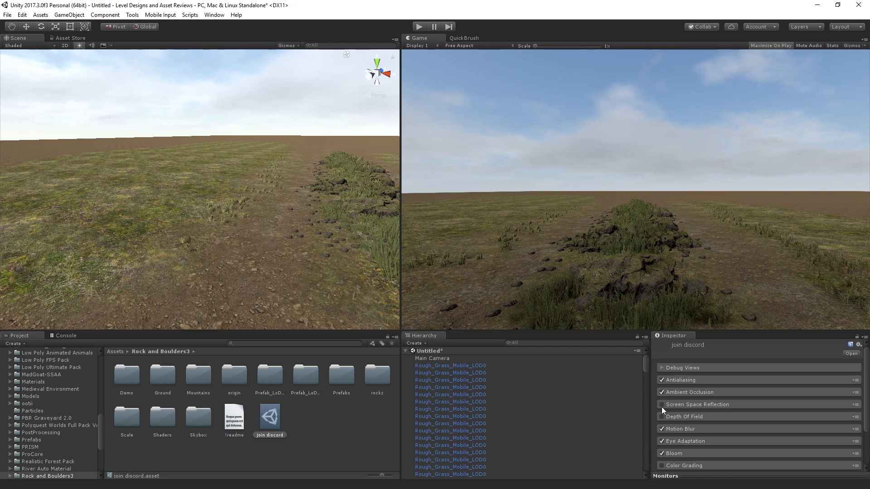
pyautogui.click(662, 441)
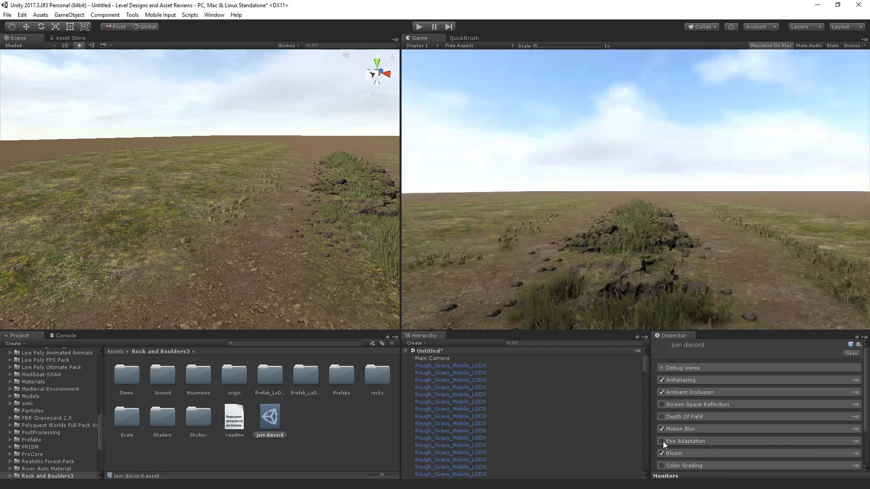
pyautogui.click(662, 441)
pyautogui.click(661, 442)
# Step: Compare the game view with Bloom off and on, and look at the profile's Antialiasing settings
pyautogui.click(664, 451)
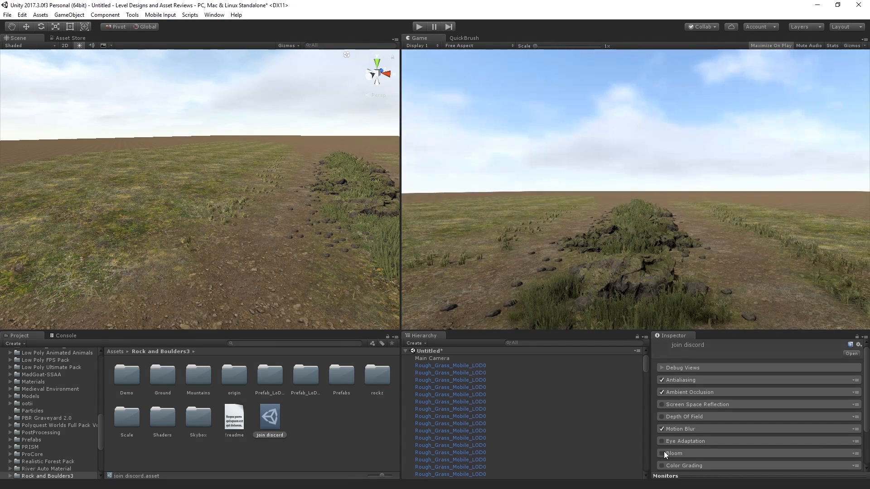
pyautogui.click(665, 451)
pyautogui.scroll(-3, 664, 451)
pyautogui.scroll(3, 665, 452)
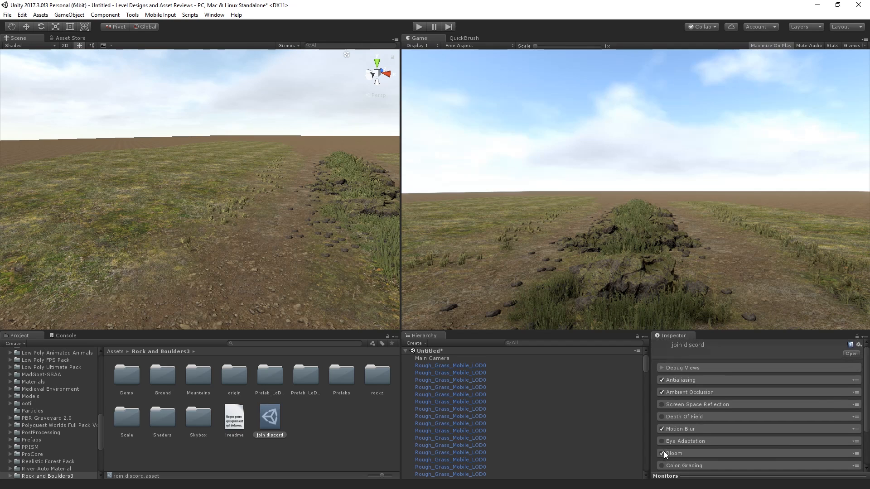
pyautogui.click(711, 380)
pyautogui.click(711, 381)
# Step: Set the profile's Ambient Occlusion radius to 0.07 and its intensity to 1.36
pyautogui.click(676, 393)
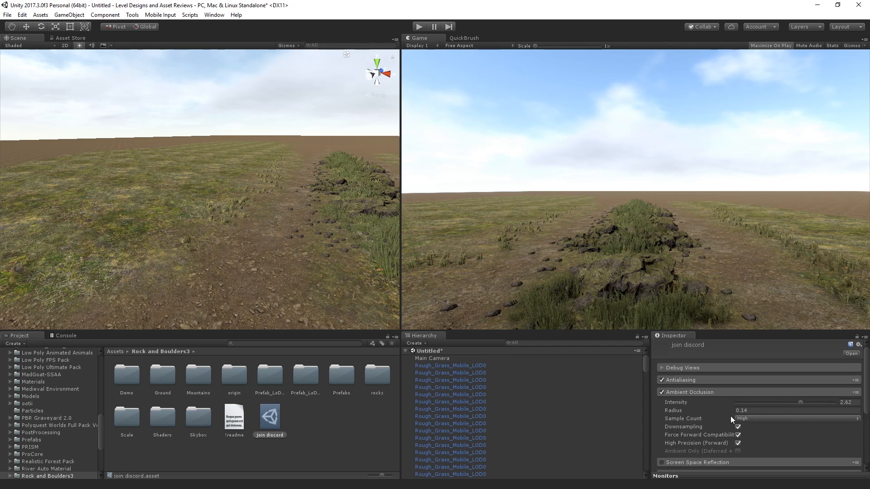
pyautogui.moveTo(711, 413); pyautogui.dragTo(693, 409)
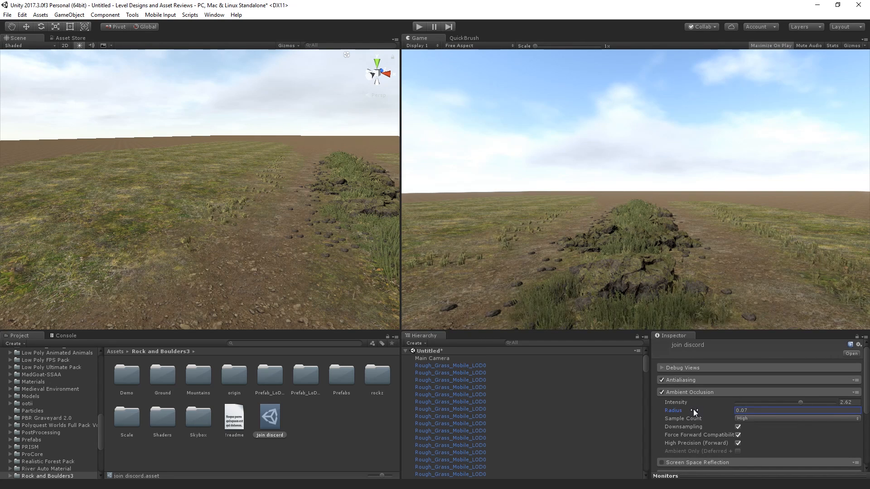
pyautogui.click(693, 409)
pyautogui.moveTo(783, 403); pyautogui.dragTo(760, 409)
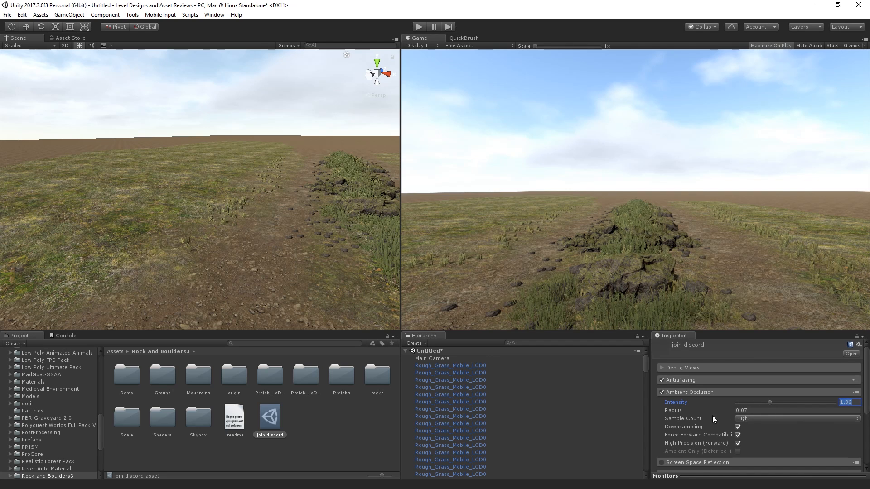
# Step: Toggle Ambient Occlusion repeatedly to compare the game view with and without it, leaving it enabled
pyautogui.click(661, 392)
pyautogui.click(662, 392)
pyautogui.click(662, 392)
pyautogui.click(662, 392)
pyautogui.click(661, 392)
pyautogui.click(661, 392)
pyautogui.click(662, 391)
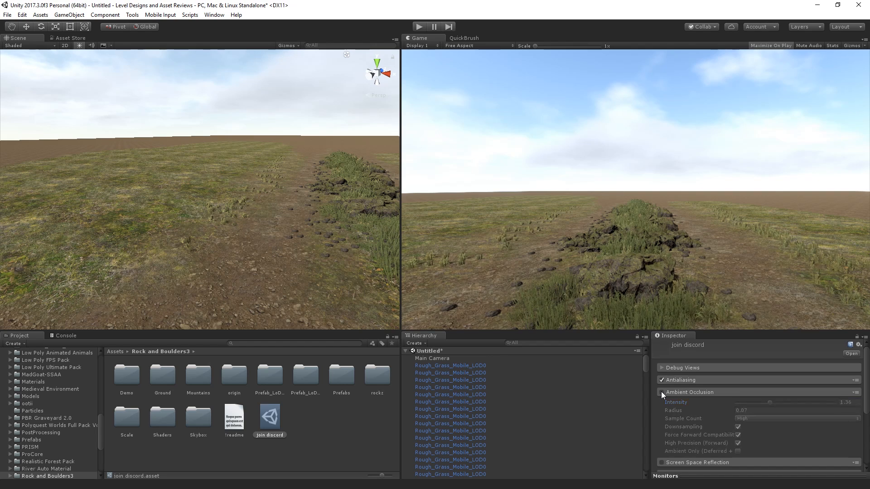
pyautogui.click(662, 391)
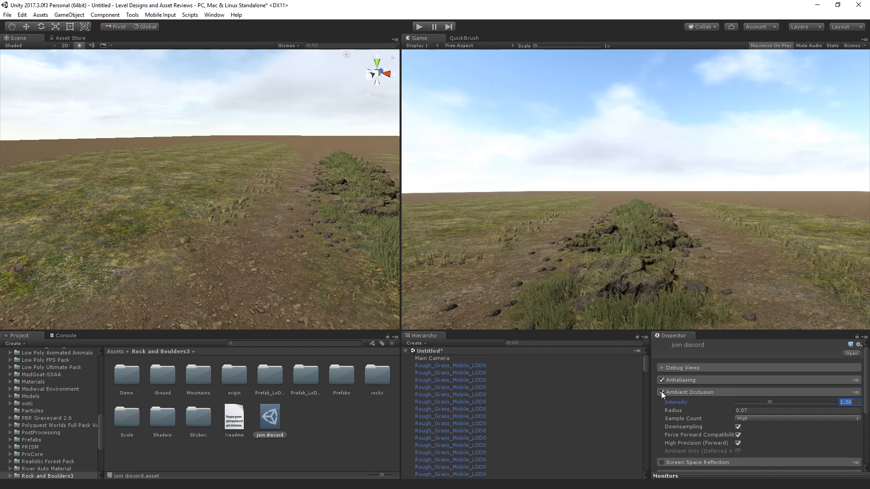
# Step: Run the scene to view the post-processed landscape full size, stop playback and collapse the Ambient Occlusion settings
pyautogui.click(418, 25)
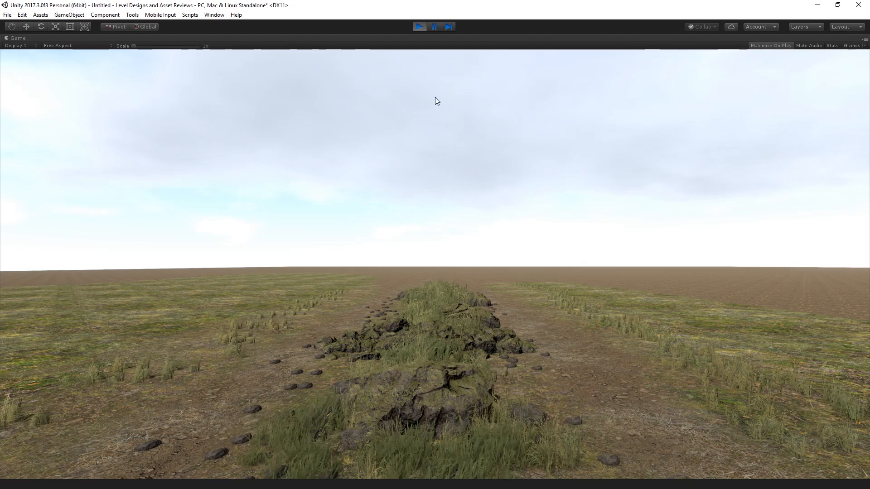
pyautogui.click(417, 30)
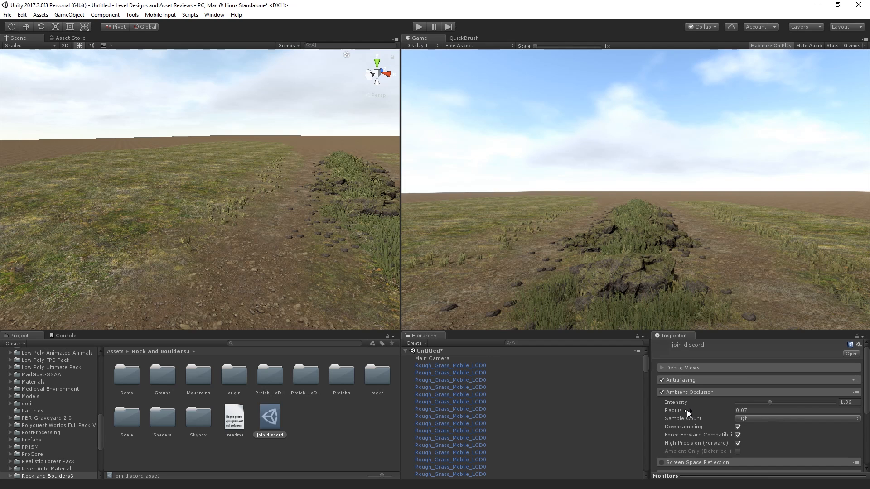
pyautogui.moveTo(686, 411); pyautogui.dragTo(693, 416)
pyautogui.click(700, 393)
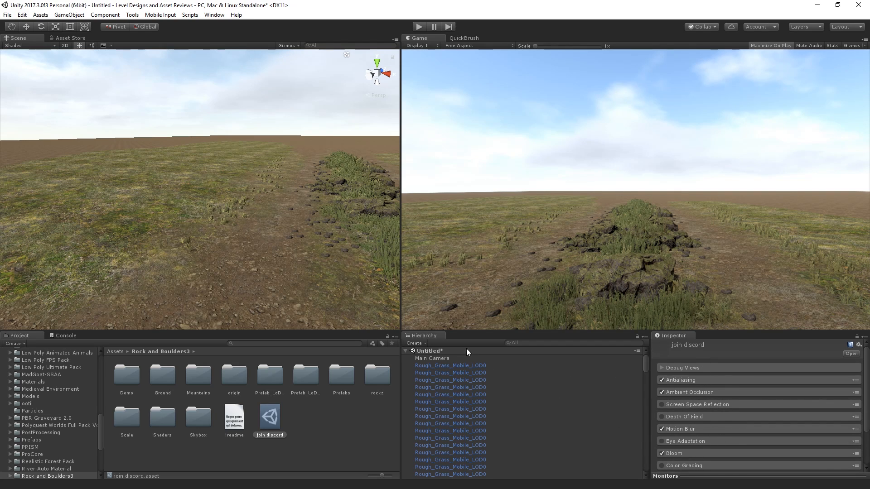
# Step: Add the Prism Effects script component to the Main Camera
pyautogui.click(450, 358)
pyautogui.click(683, 435)
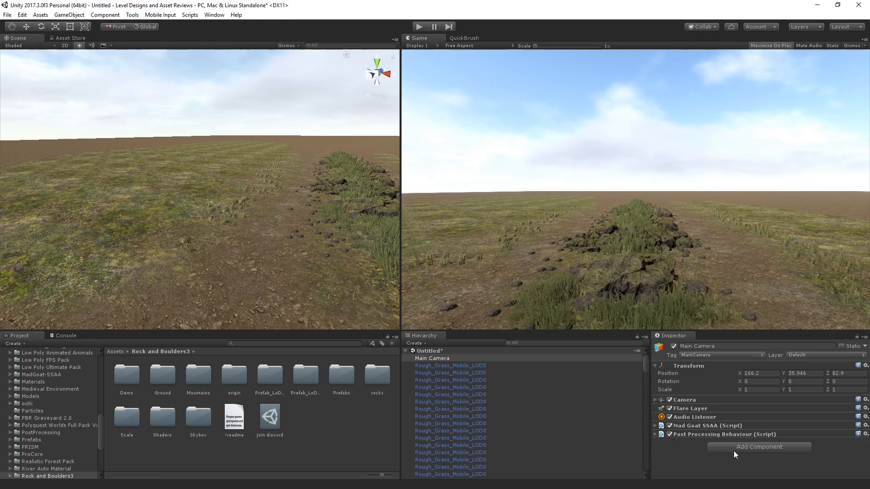
pyautogui.click(733, 447)
pyautogui.write('pri')
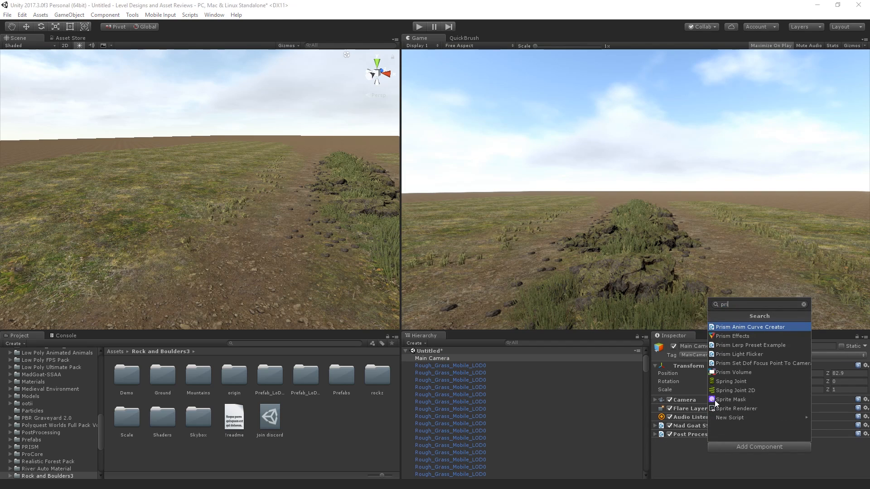
pyautogui.press('Down')
pyautogui.press('Return')
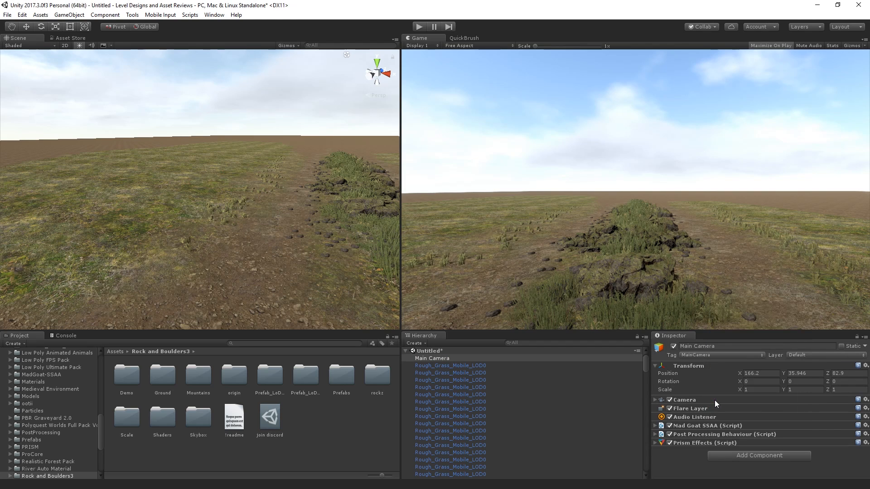
# Step: Expand the camera's Prism Effects component and bring up its list of available effects
pyautogui.click(722, 444)
pyautogui.scroll(-5, 722, 445)
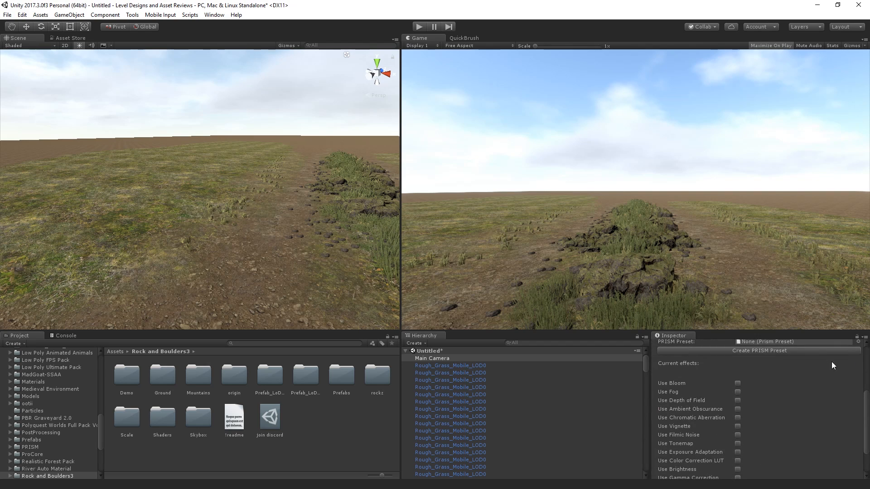
pyautogui.scroll(2, 805, 370)
pyautogui.scroll(-5, 745, 406)
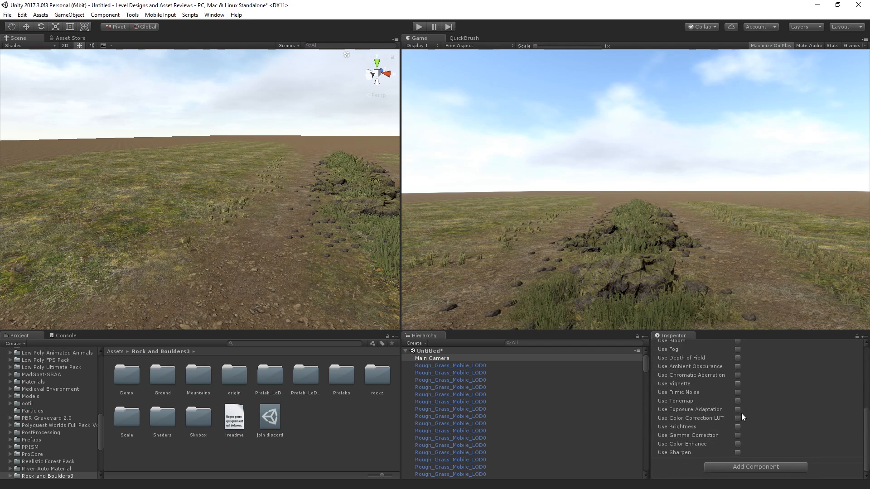
# Step: Try Prism tonemapping on the camera with the Filmic and ACES types, and turn Use Tonemap off again
pyautogui.click(737, 401)
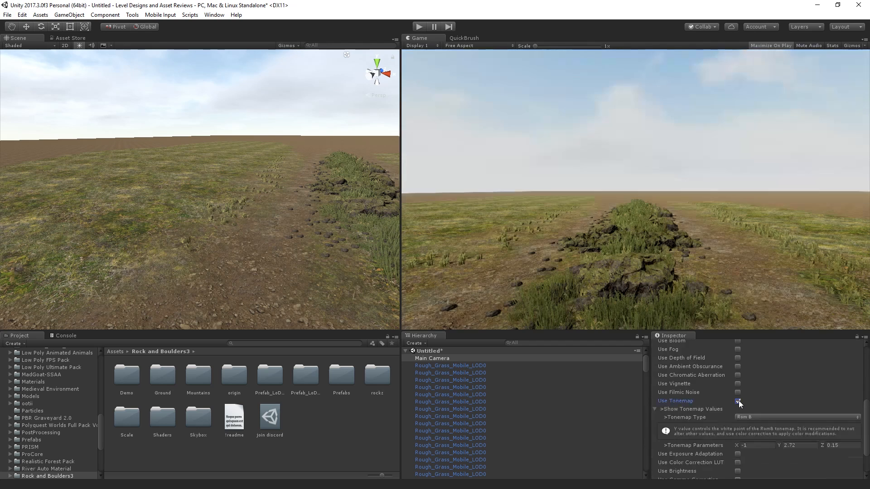
pyautogui.click(752, 417)
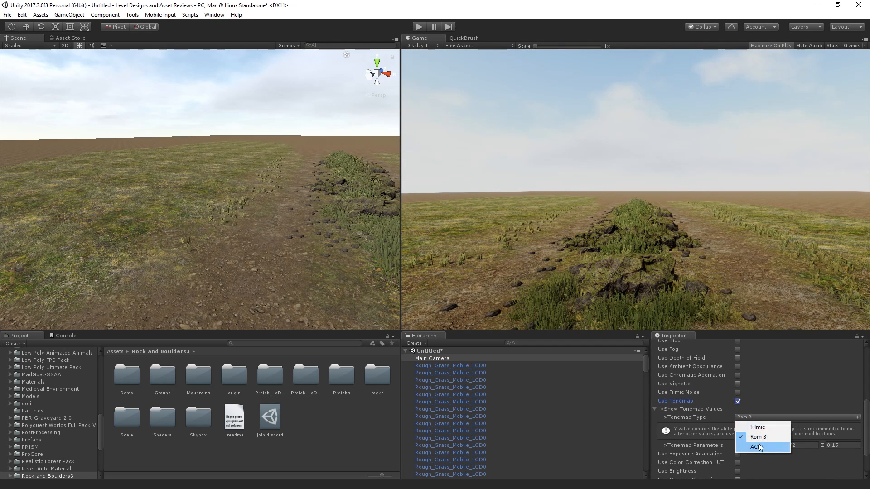
pyautogui.click(756, 427)
pyautogui.click(756, 417)
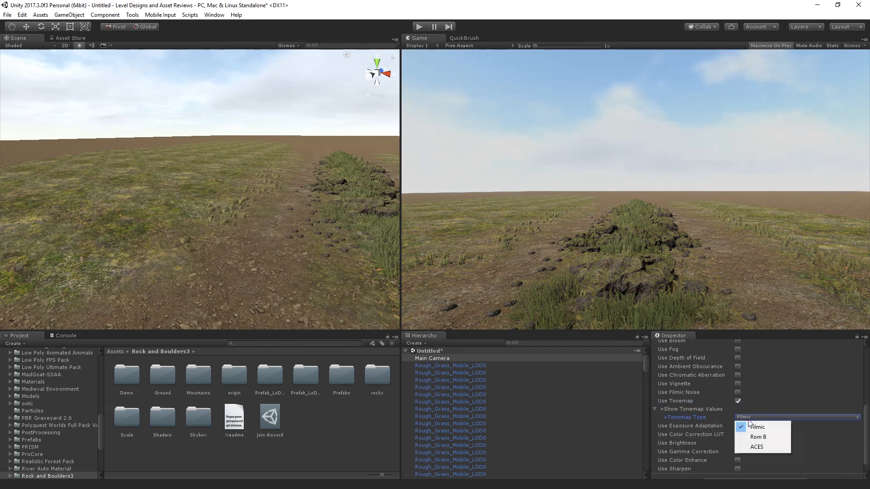
pyautogui.click(751, 446)
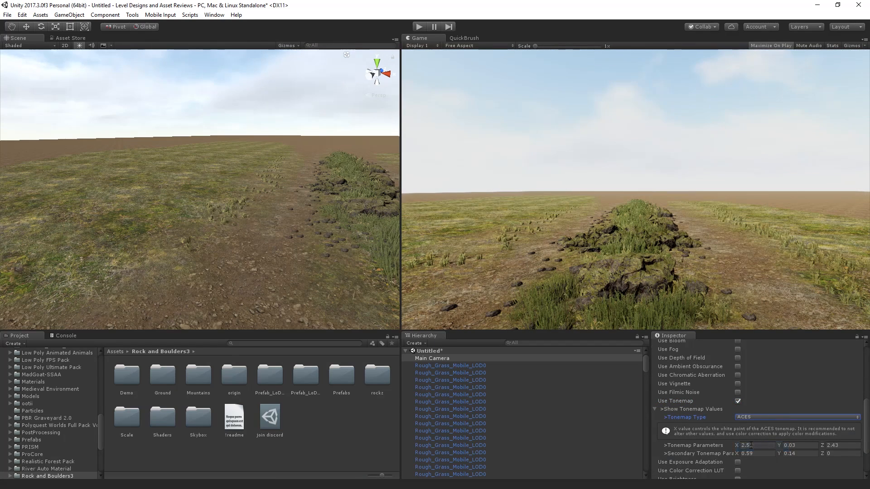
pyautogui.click(748, 417)
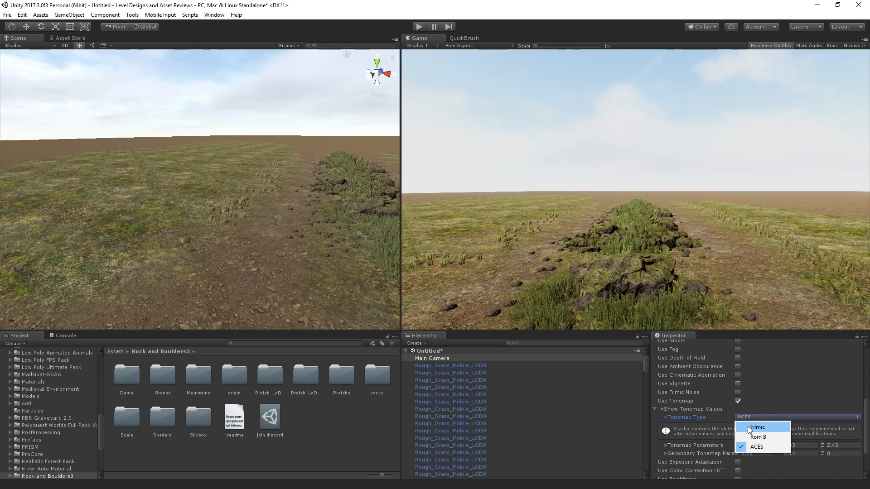
pyautogui.click(749, 427)
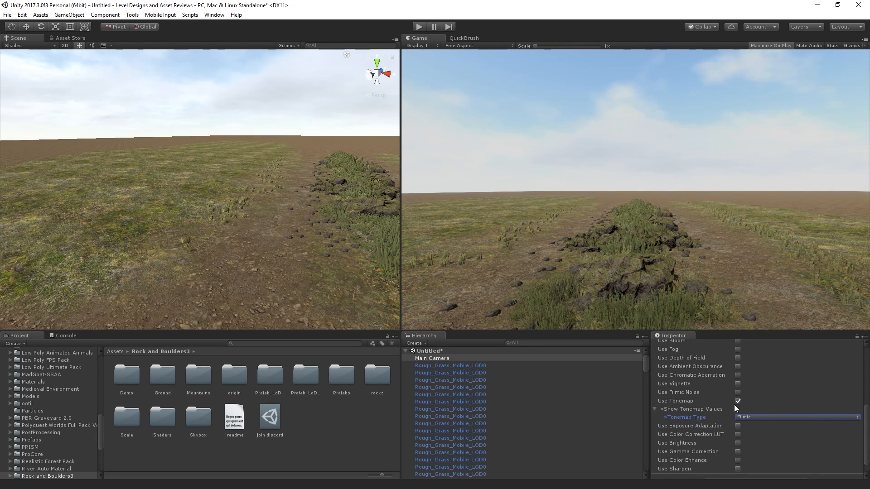
pyautogui.click(738, 402)
pyautogui.click(738, 402)
pyautogui.click(738, 402)
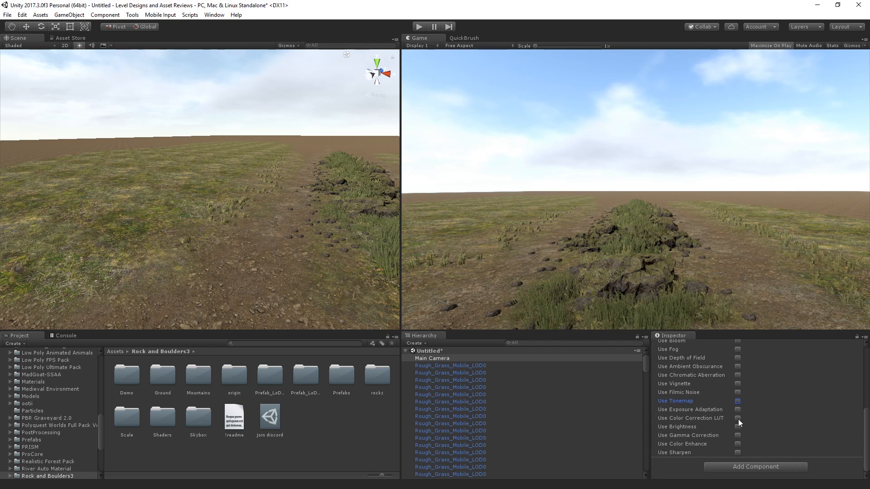
# Step: Check Prism's Color Correction LUT on and off, and enable Use Gamma Correction
pyautogui.click(738, 419)
pyautogui.click(738, 419)
pyautogui.click(737, 436)
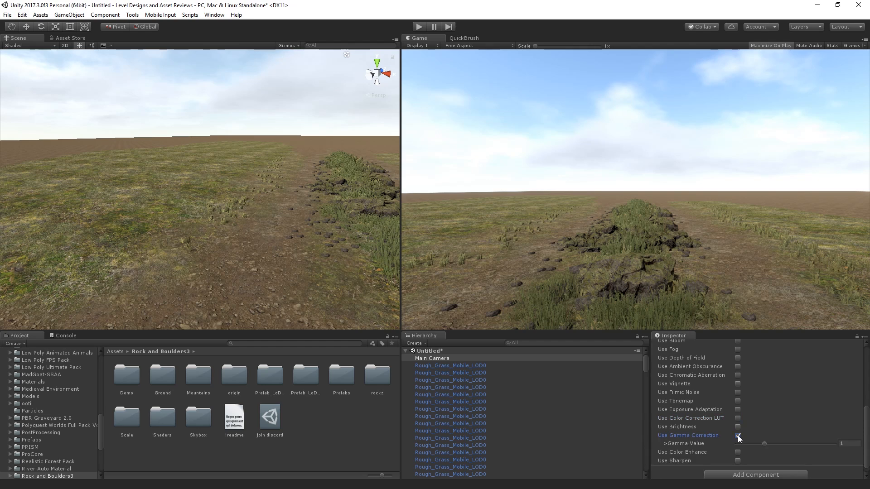
# Step: Turn off Prism gamma correction, enable Color Enhance with an intensity of 0.139, and preview the scene in play mode
pyautogui.click(738, 436)
pyautogui.click(737, 445)
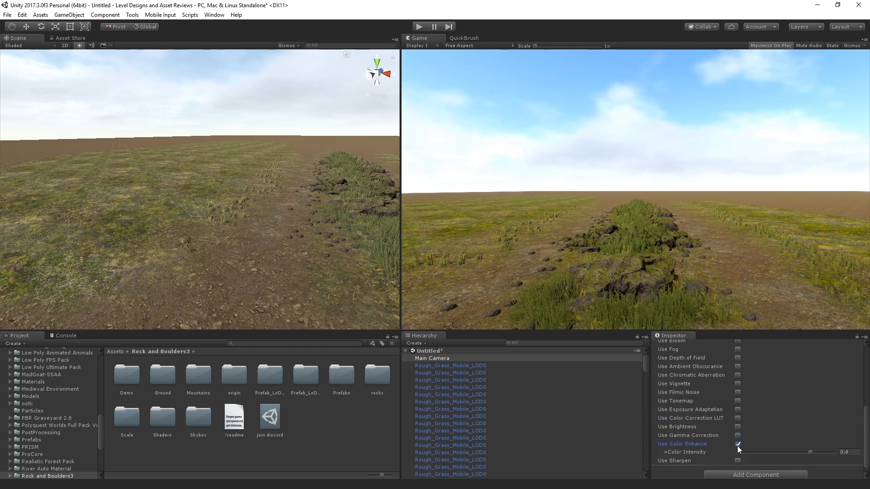
pyautogui.moveTo(808, 452); pyautogui.dragTo(746, 461)
pyautogui.click(737, 444)
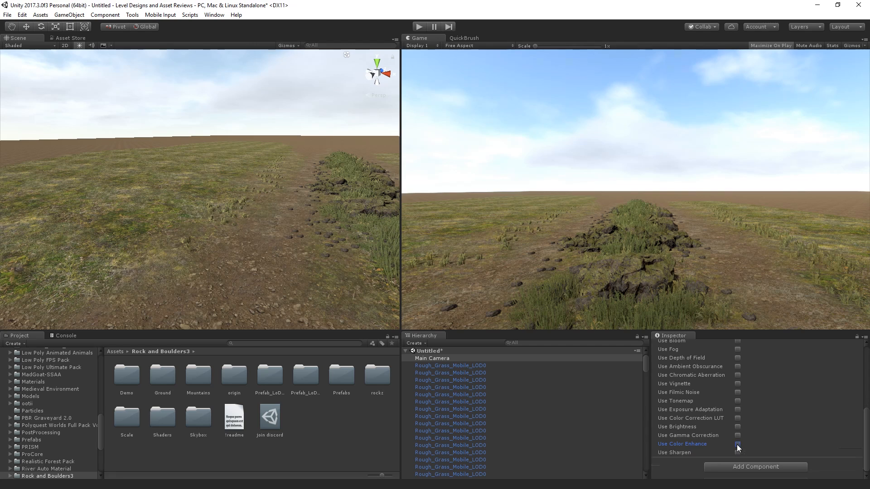
pyautogui.click(737, 444)
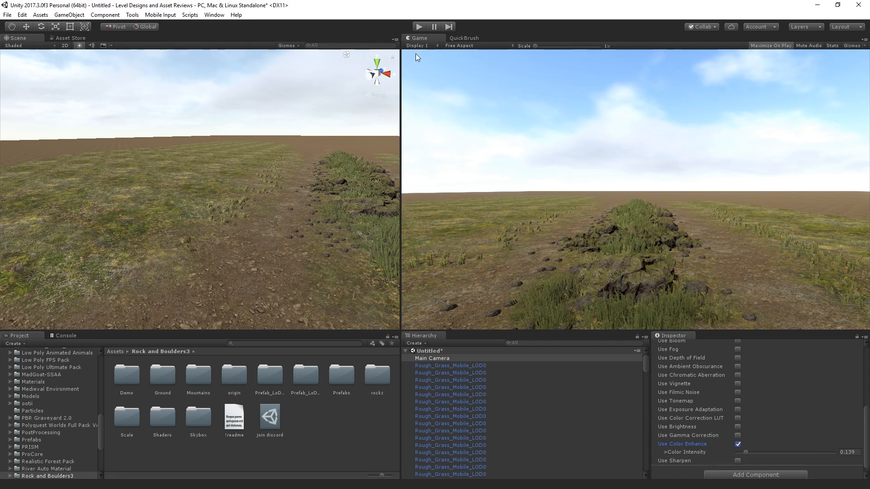
pyautogui.click(416, 27)
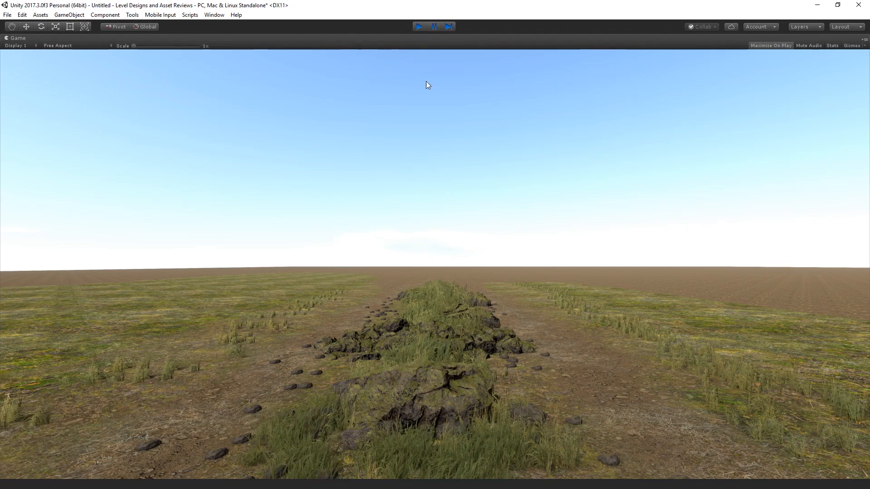
pyautogui.hotkey('ctrl', 'p')
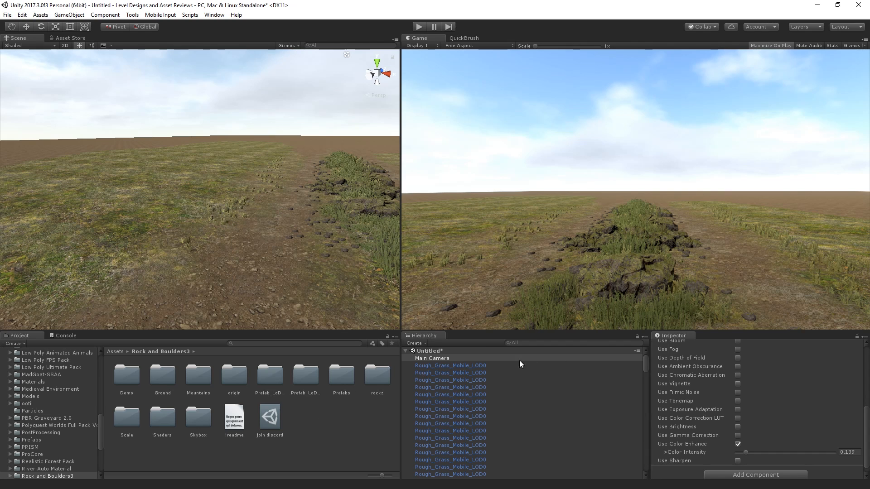
# Step: Search the project assets for "rock"
pyautogui.moveTo(282, 272); pyautogui.dragTo(229, 217, button='right')
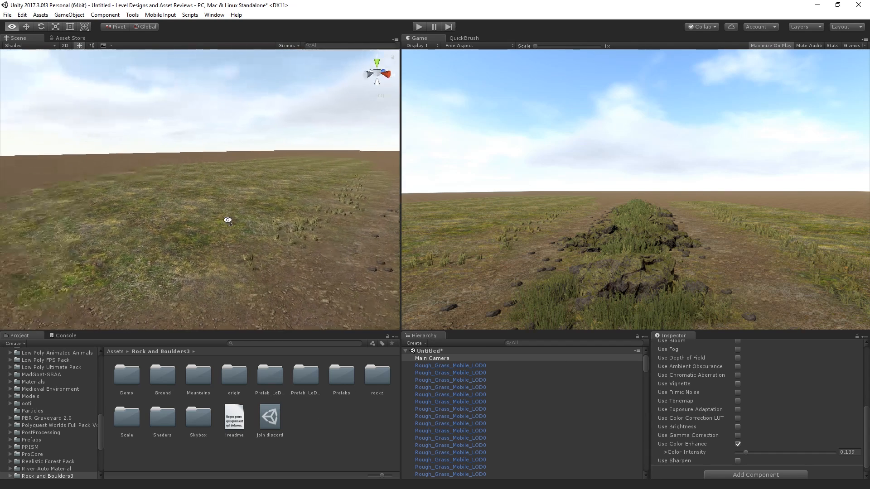
pyautogui.click(233, 342)
pyautogui.write('roxck')
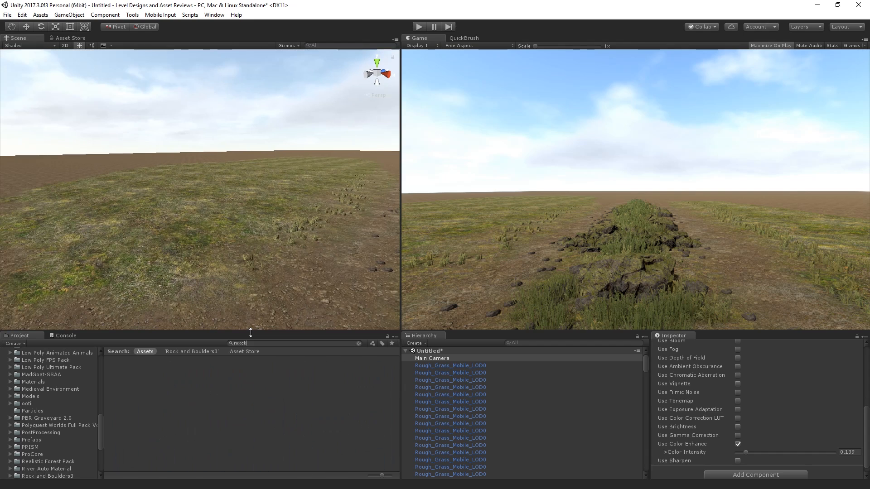
pyautogui.press('BackSpace')
pyautogui.press('BackSpace')
pyautogui.press('BackSpace')
pyautogui.write('ck')
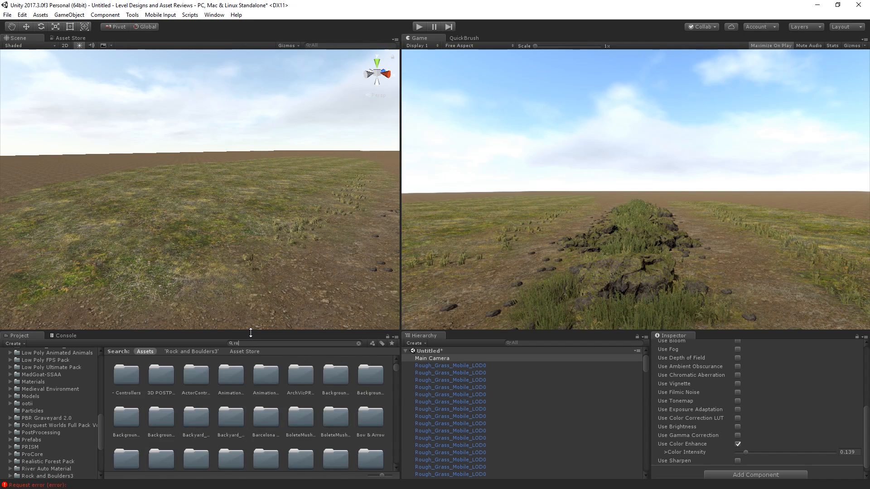
# Step: Look through the rock search results for a large rock formation that suits the landscape
pyautogui.scroll(-6, 323, 436)
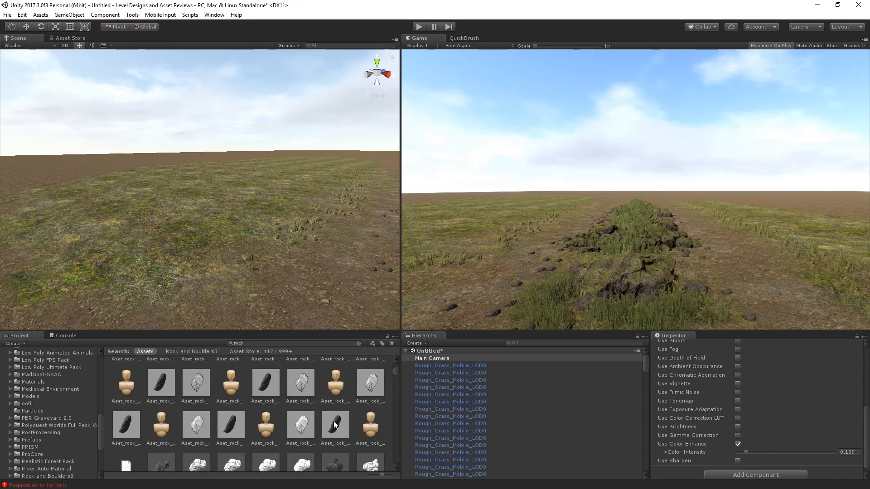
pyautogui.scroll(-3, 336, 401)
pyautogui.scroll(-10, 336, 400)
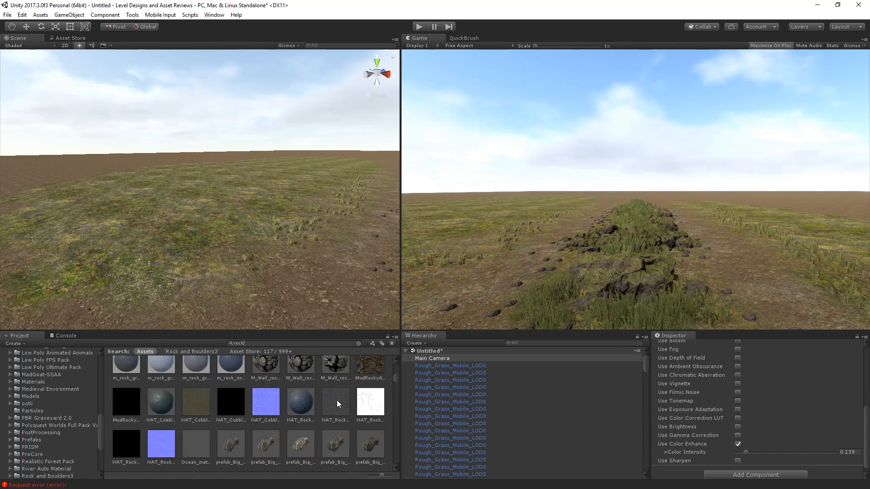
pyautogui.scroll(-1, 308, 390)
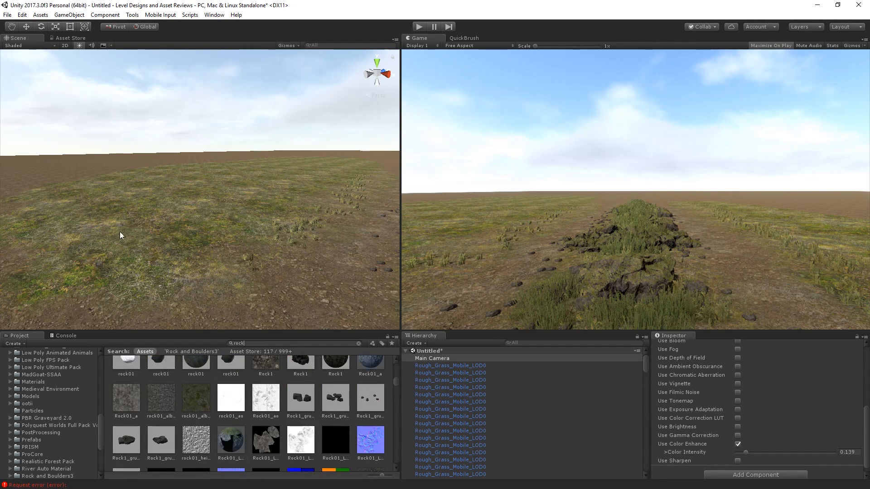
pyautogui.scroll(-5, 222, 398)
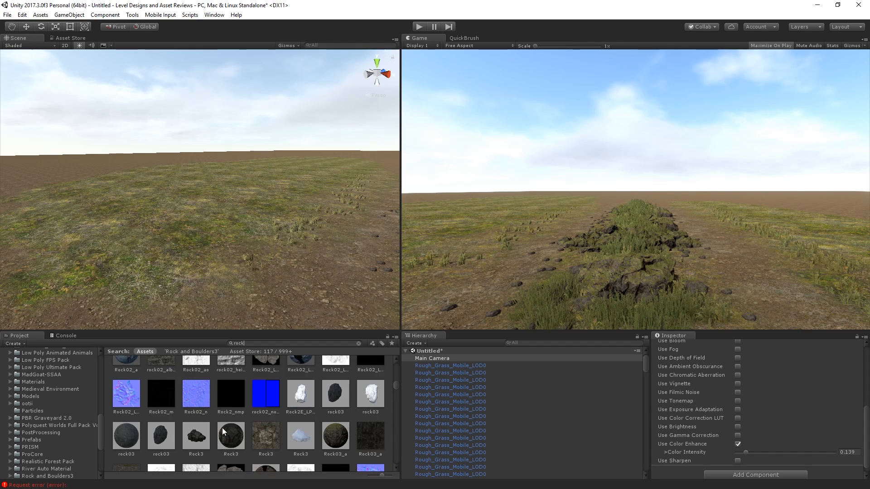
pyautogui.scroll(-5, 216, 420)
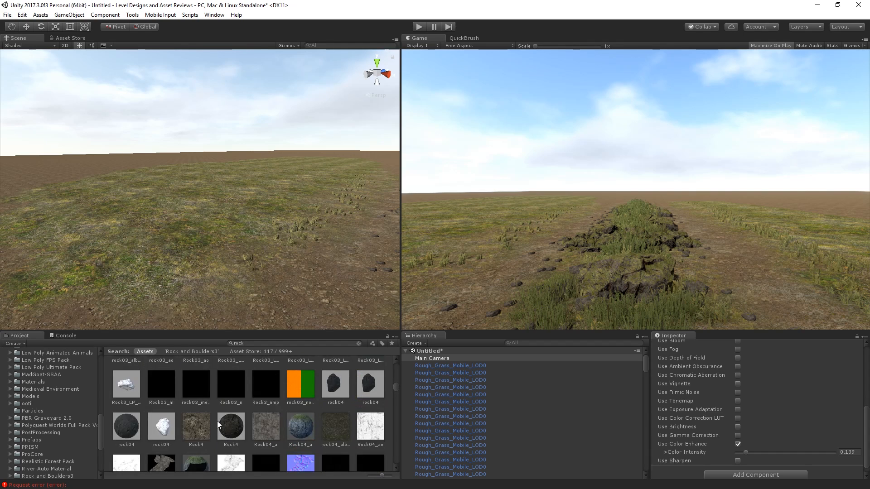
pyautogui.scroll(-3, 218, 424)
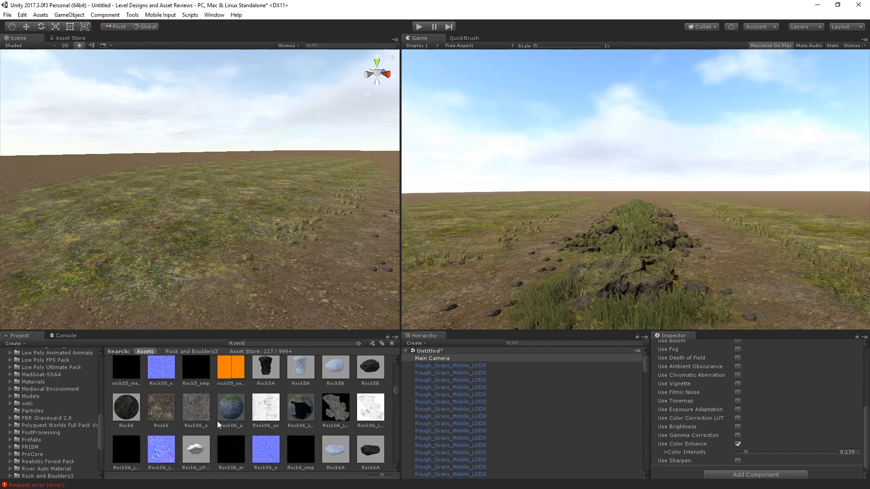
pyautogui.click(269, 370)
pyautogui.scroll(-5, 271, 399)
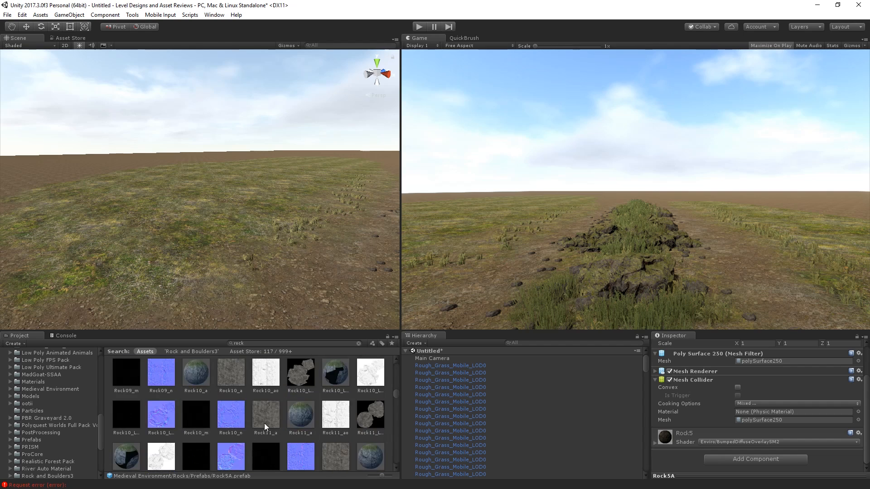
pyautogui.scroll(-6, 262, 419)
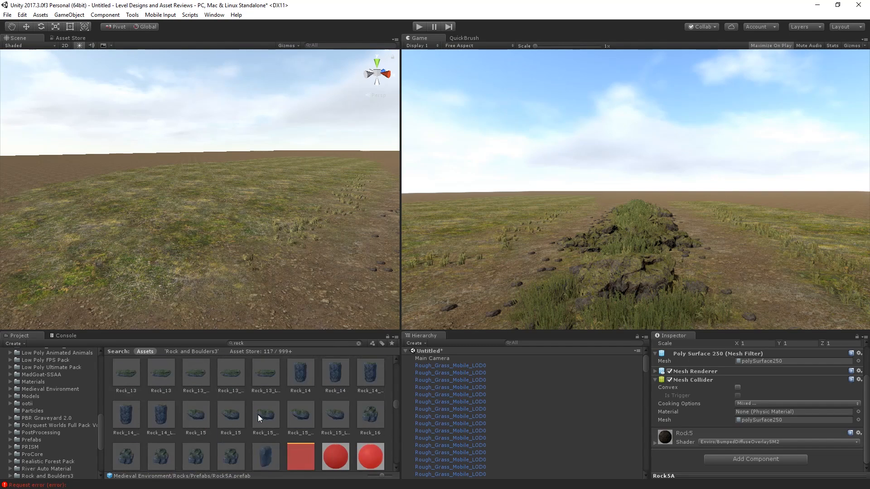
pyautogui.scroll(-5, 258, 413)
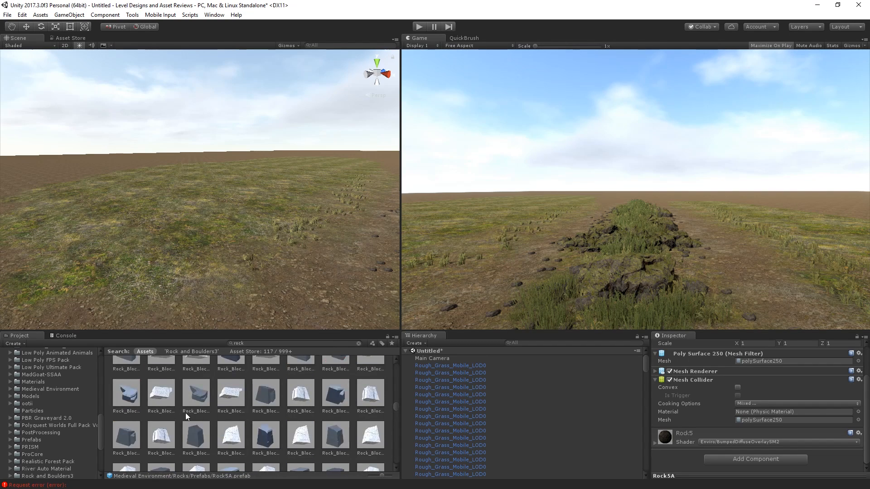
pyautogui.scroll(-5, 186, 413)
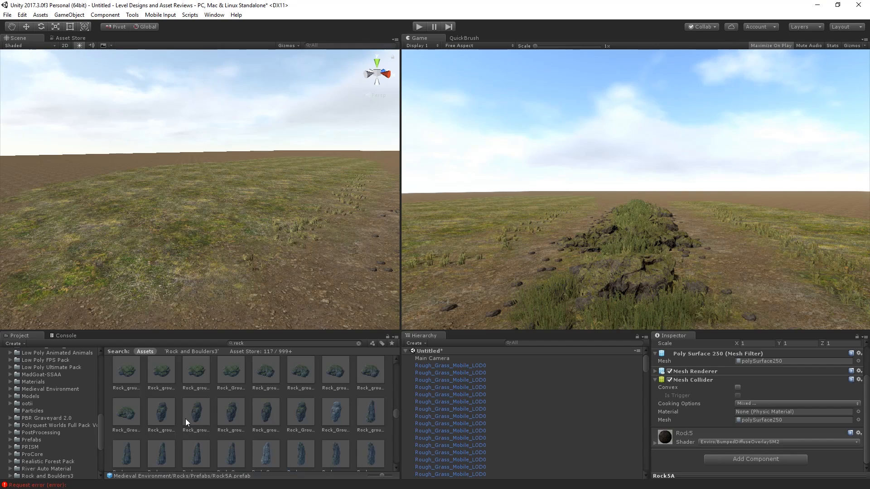
pyautogui.scroll(-5, 194, 422)
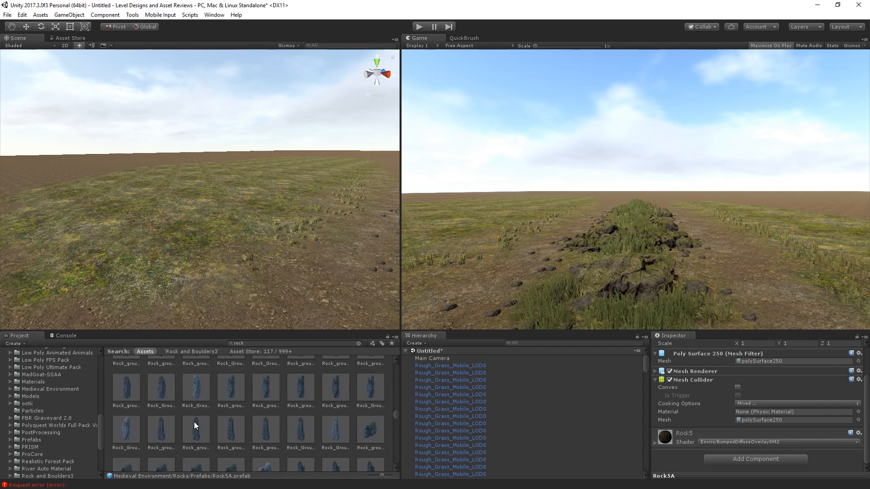
# Step: Place the Rock_group_08 model on the grass beside the path, tipped about 85° around X and scaled to about 1.31
pyautogui.moveTo(154, 374); pyautogui.dragTo(203, 240)
pyautogui.press('e')
pyautogui.moveTo(206, 208); pyautogui.dragTo(306, 174)
pyautogui.press('w')
pyautogui.moveTo(228, 217); pyautogui.dragTo(265, 187)
pyautogui.press('r')
pyautogui.press('w')
pyautogui.moveTo(265, 187); pyautogui.dragTo(264, 254, button='right')
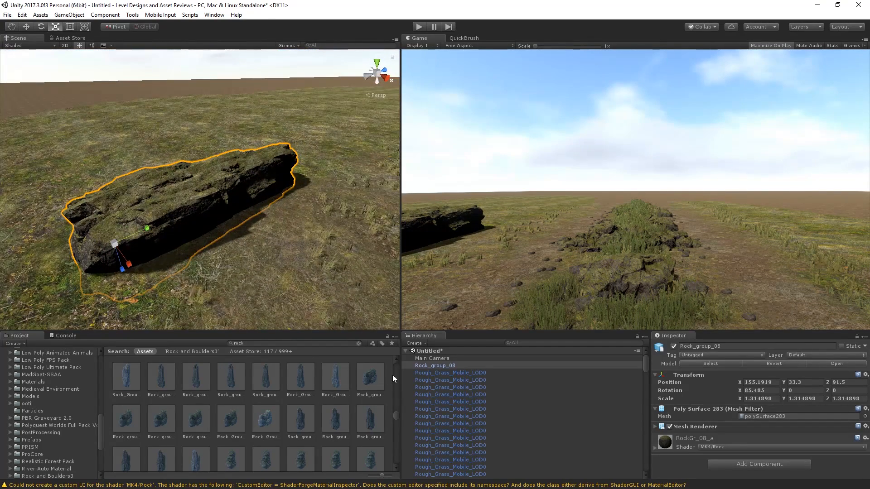
# Step: Set the Detail Diff Int of the placed rock's material to 0.473
pyautogui.click(673, 447)
pyautogui.scroll(-10, 725, 417)
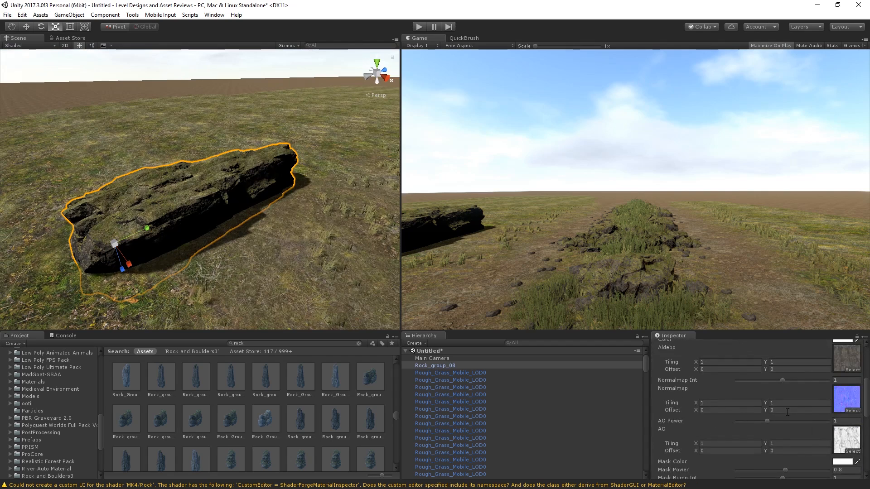
pyautogui.scroll(-6, 773, 389)
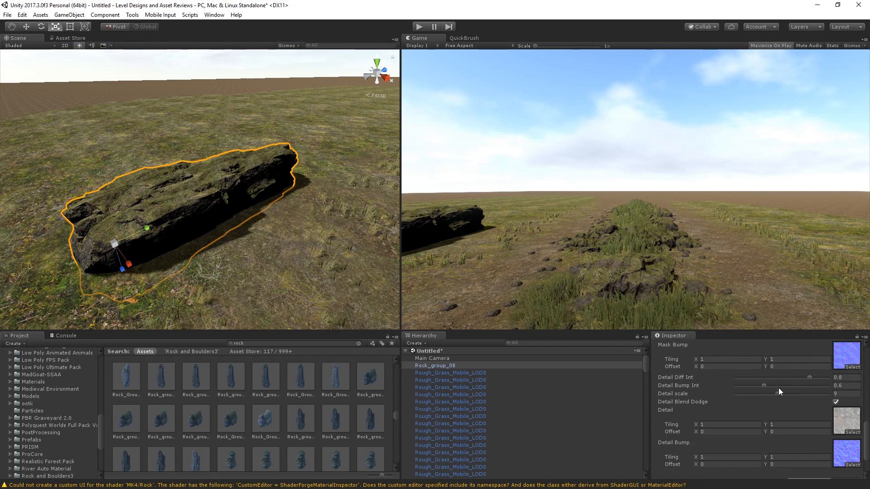
pyautogui.moveTo(785, 375)
pyautogui.mouseDown()
pyautogui.moveTo(673, 376)
pyautogui.moveTo(790, 370)
pyautogui.moveTo(779, 371)
pyautogui.mouseUp()
# Step: Select the Sky Dome and set its cycle hour to 10.5
pyautogui.moveTo(138, 194); pyautogui.dragTo(216, 149, button='right')
pyautogui.click(177, 83)
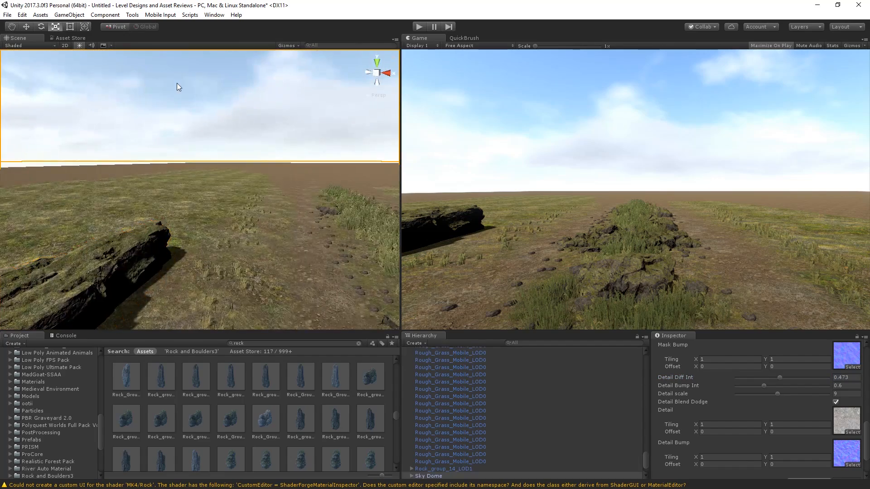
pyautogui.moveTo(204, 204); pyautogui.dragTo(261, 214, button='right')
pyautogui.press('s')
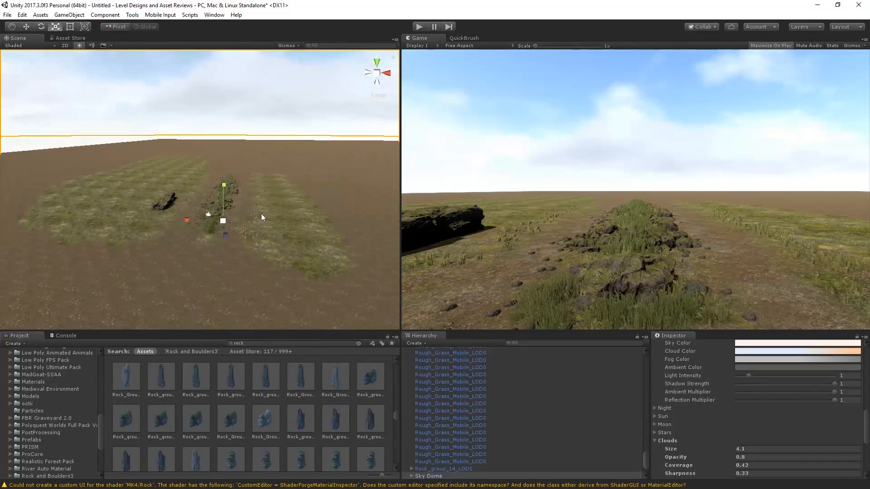
pyautogui.press('e')
pyautogui.moveTo(224, 230); pyautogui.dragTo(241, 282)
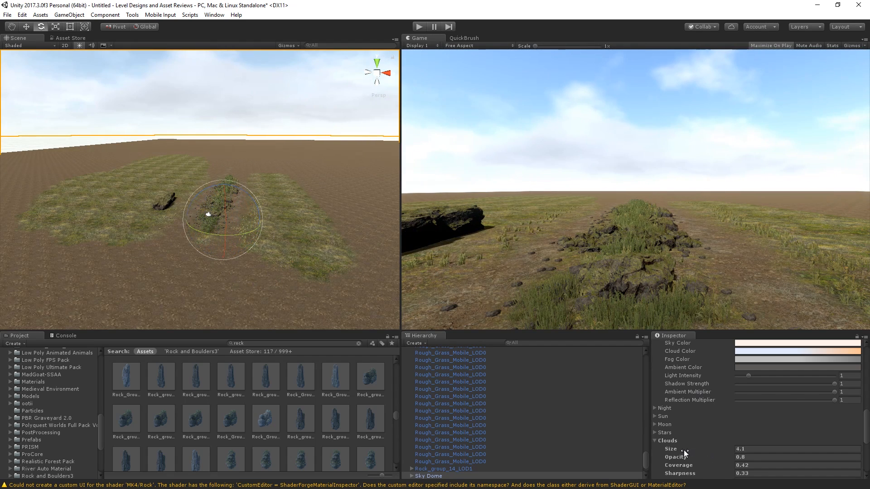
pyautogui.scroll(10, 686, 446)
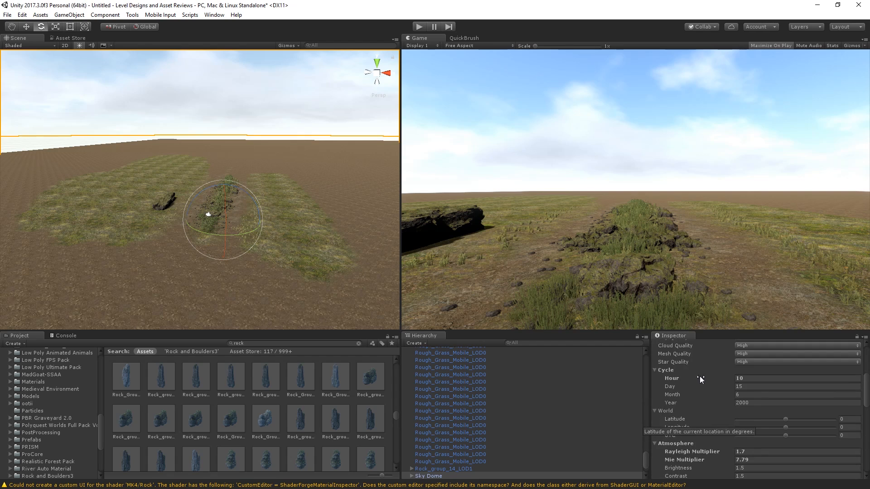
pyautogui.moveTo(699, 376)
pyautogui.mouseDown()
pyautogui.moveTo(675, 379)
pyautogui.moveTo(714, 373)
pyautogui.moveTo(702, 377)
pyautogui.mouseUp()
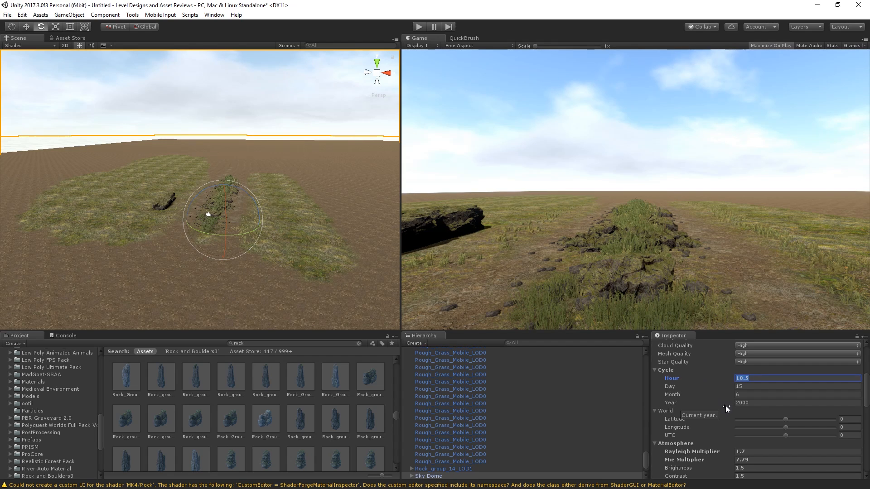
# Step: Set the Sky Dome's daytime Shadow Strength to 0.85, comparing it against a value of 1
pyautogui.scroll(-5, 725, 406)
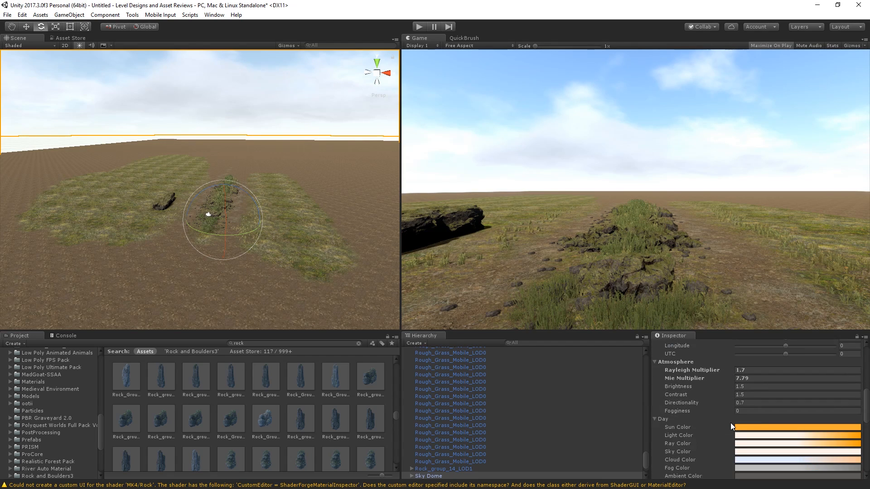
pyautogui.scroll(-3, 707, 390)
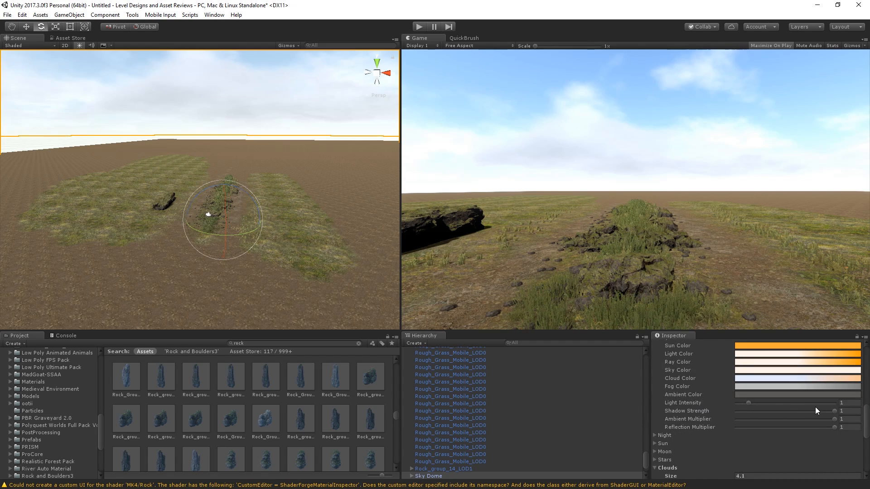
pyautogui.moveTo(814, 406)
pyautogui.mouseDown()
pyautogui.moveTo(822, 409)
pyautogui.moveTo(715, 416)
pyautogui.moveTo(818, 411)
pyautogui.mouseUp()
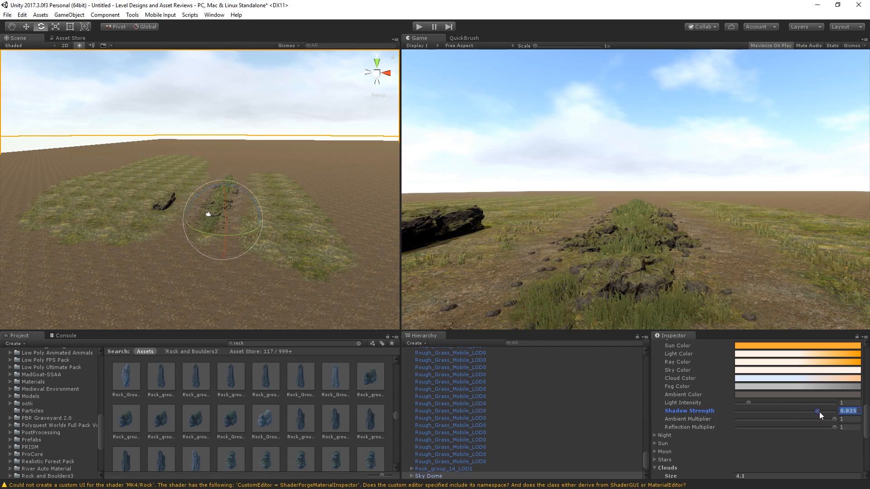
pyautogui.write('0.85')
pyautogui.write('1')
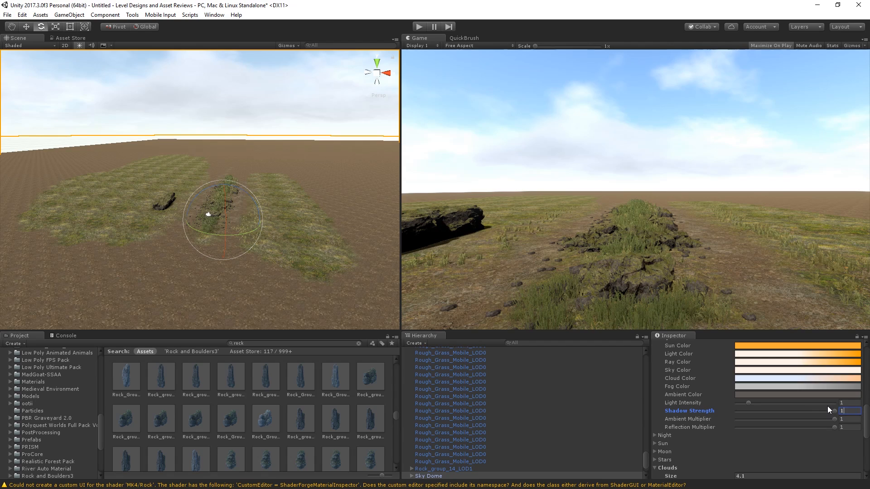
pyautogui.hotkey('ctrl', 'z')
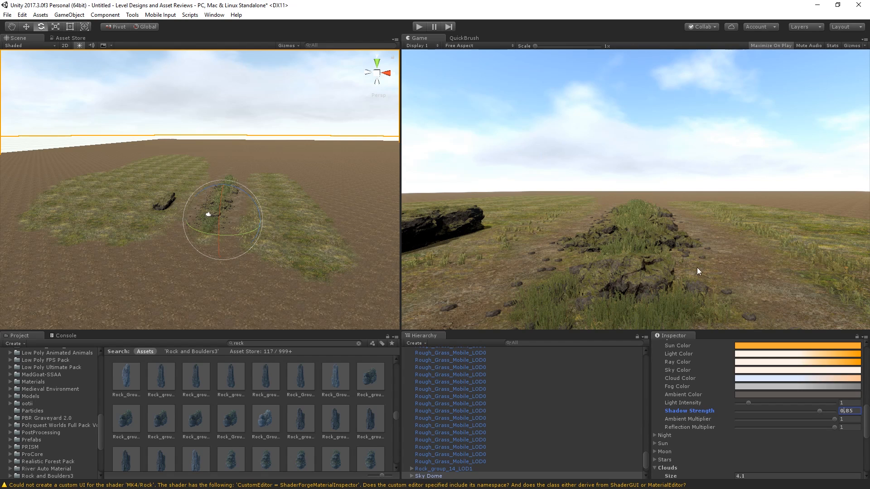
# Step: Set the Sky Dome's atmosphere to a Rayleigh Multiplier of 3.74 and a Mie Multiplier of 25.77, with Fogginess at 0
pyautogui.scroll(8, 714, 452)
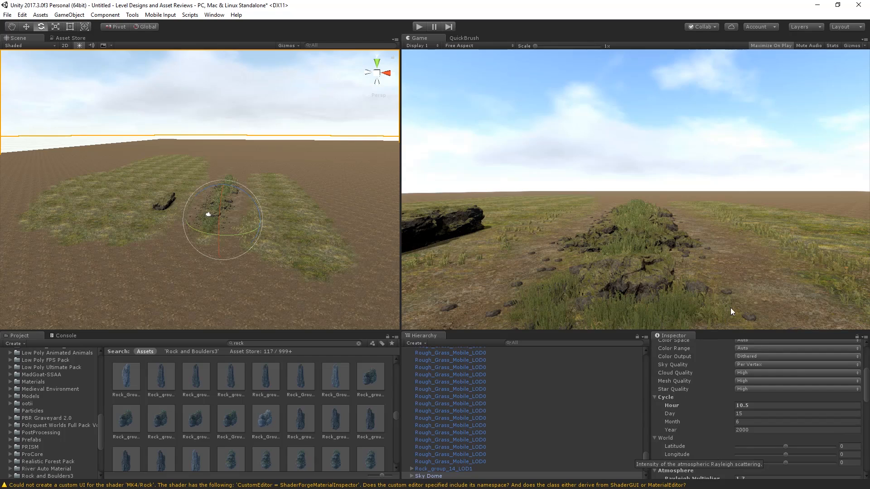
pyautogui.scroll(-4, 725, 422)
pyautogui.moveTo(700, 377)
pyautogui.mouseDown()
pyautogui.moveTo(813, 388)
pyautogui.moveTo(778, 399)
pyautogui.moveTo(736, 386)
pyautogui.moveTo(729, 373)
pyautogui.moveTo(712, 380)
pyautogui.mouseUp()
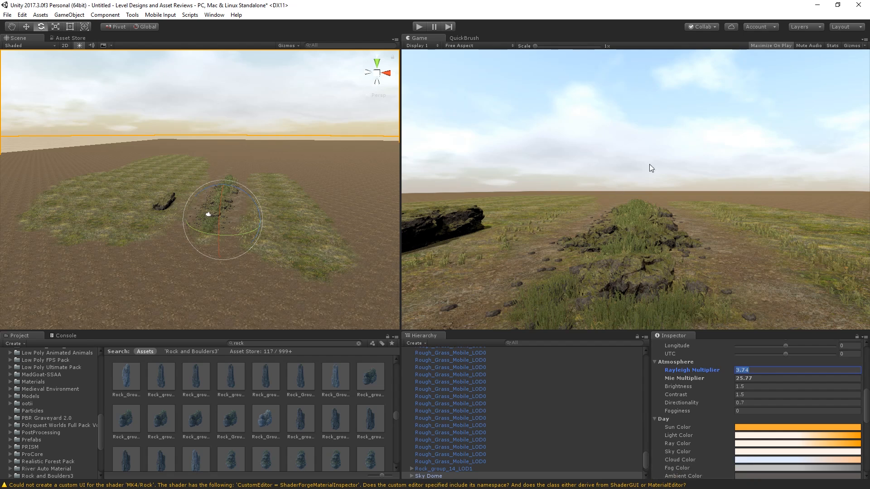
pyautogui.moveTo(683, 410); pyautogui.dragTo(662, 418)
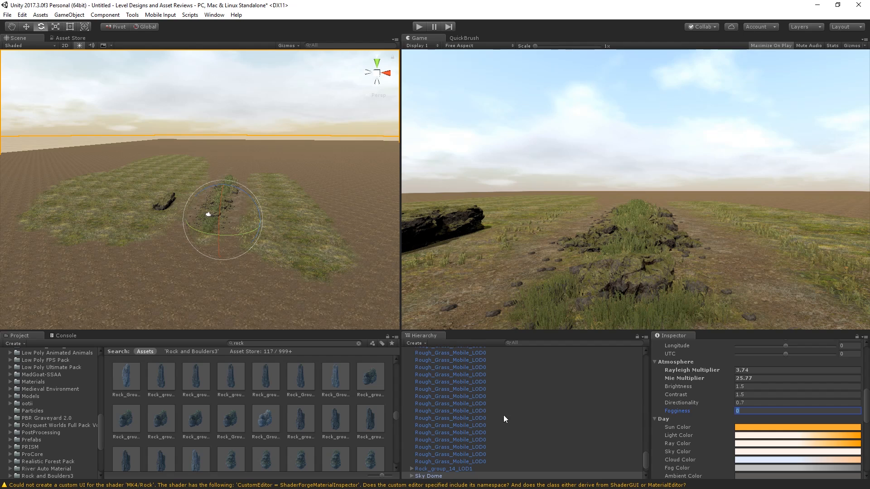
# Step: Add the Rock_group_10 asset to the scene, lay it on its side, and place it at the end of the existing long rock
pyautogui.scroll(8, 494, 412)
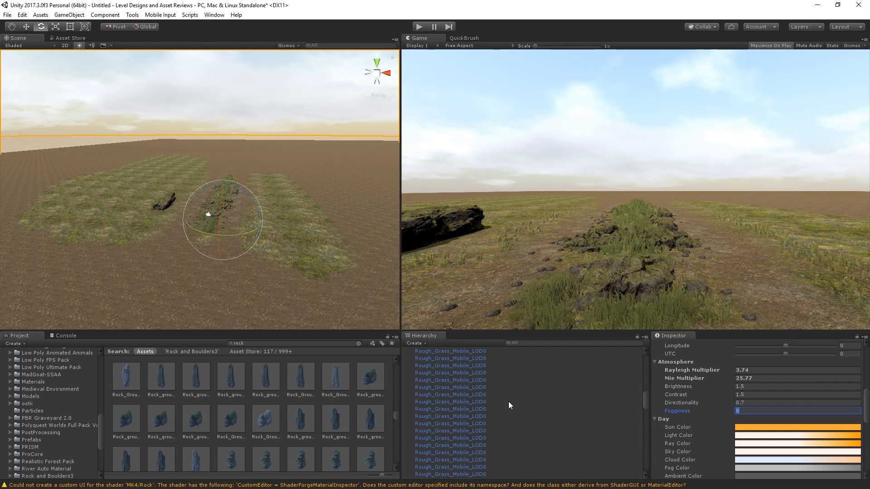
pyautogui.scroll(4, 508, 402)
pyautogui.moveTo(305, 416); pyautogui.dragTo(173, 199)
pyautogui.press('w')
pyautogui.moveTo(174, 200); pyautogui.dragTo(109, 181, button='right')
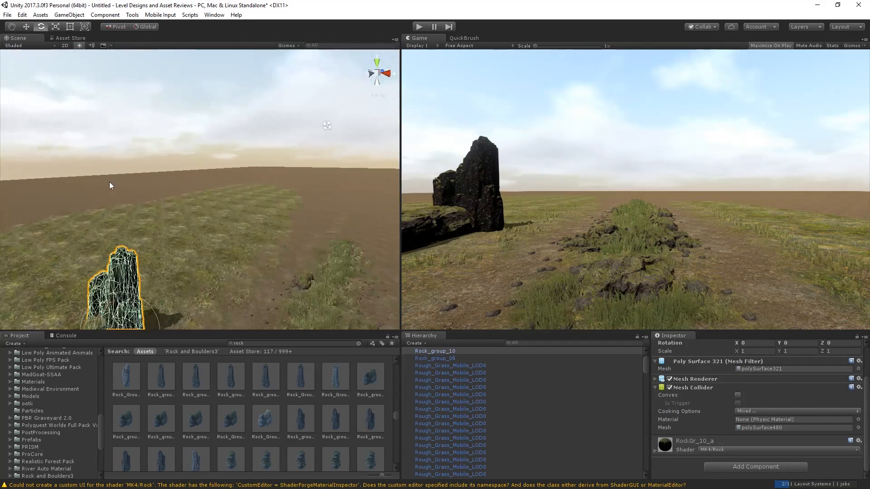
pyautogui.keyDown('alt'); pyautogui.moveTo(183, 274); pyautogui.dragTo(287, 177); pyautogui.keyUp('alt')
pyautogui.press('w')
pyautogui.moveTo(184, 228); pyautogui.dragTo(192, 221)
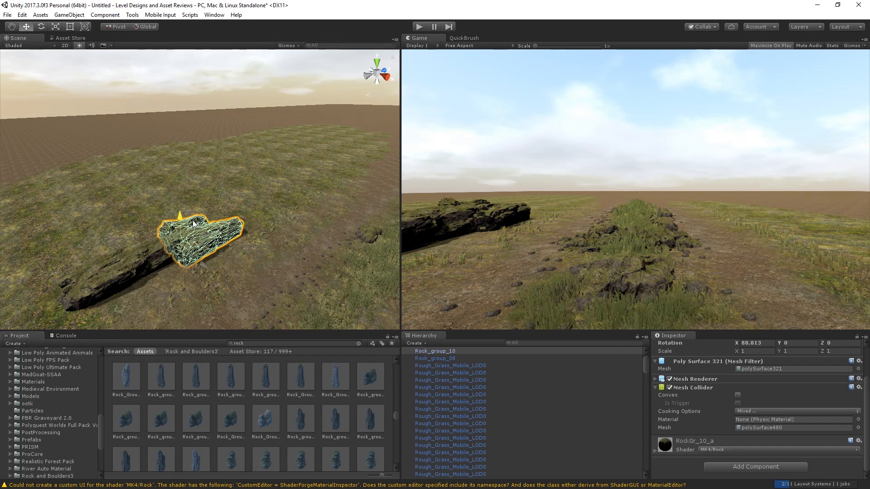
# Step: Nudge Rock_group_10 into line with Rock_group_08, and move both rocks together slightly closer to the dirt path
pyautogui.moveTo(247, 231); pyautogui.dragTo(229, 234, button='right')
pyautogui.moveTo(246, 235)
pyautogui.mouseDown()
pyautogui.moveTo(274, 228)
pyautogui.moveTo(256, 233)
pyautogui.mouseUp()
pyautogui.moveTo(255, 233); pyautogui.dragTo(202, 253, button='right')
pyautogui.click(150, 243)
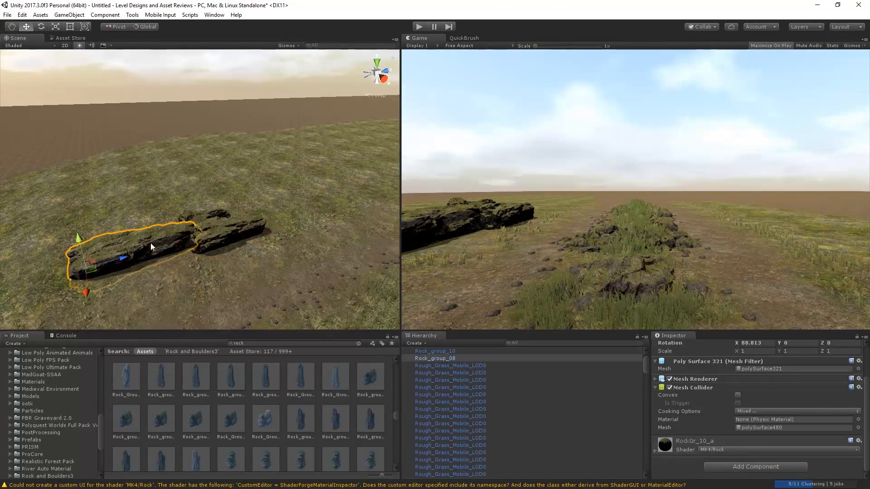
pyautogui.keyDown('shift'); pyautogui.click(227, 235); pyautogui.keyUp('shift')
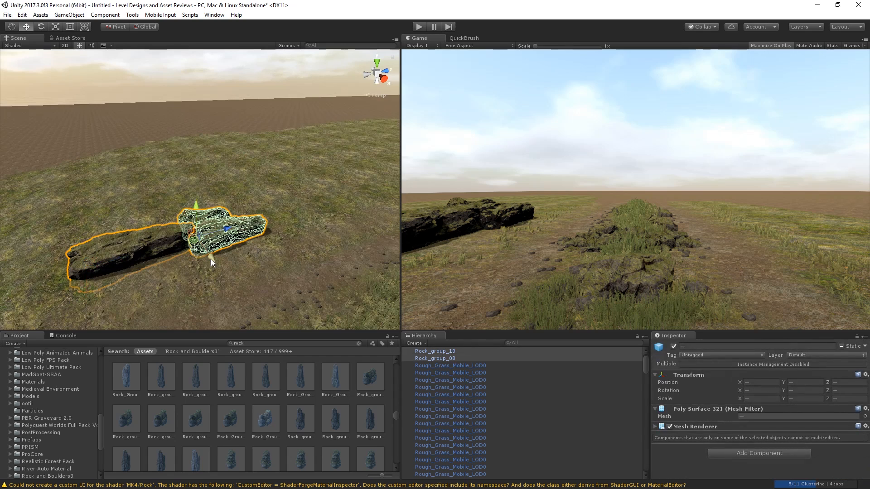
pyautogui.moveTo(211, 259); pyautogui.dragTo(222, 263)
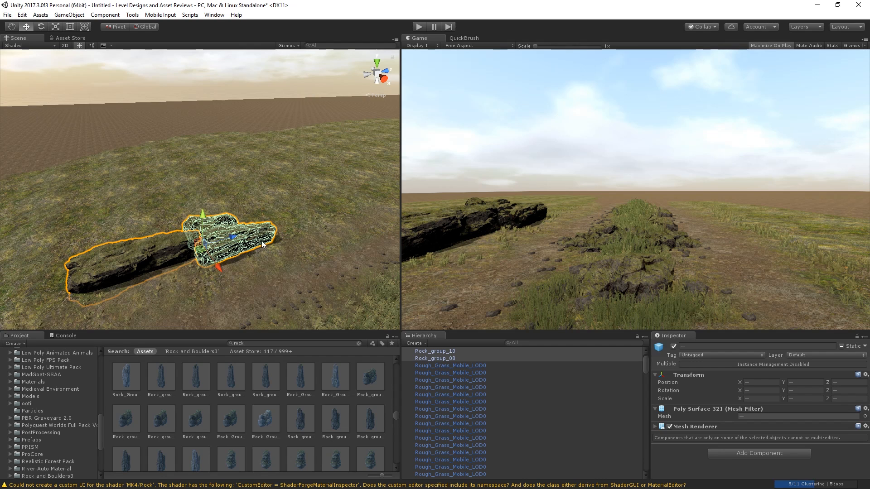
# Step: Select the Terrain and set up Raise/Lower Terrain with a brush size of 9 and an opacity of 1
pyautogui.click(162, 248)
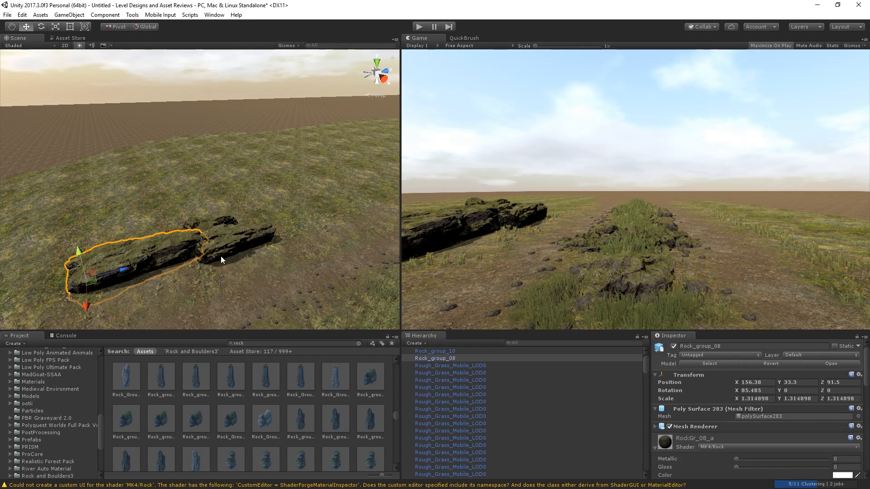
pyautogui.moveTo(221, 257); pyautogui.dragTo(399, 209, button='right')
pyautogui.click(287, 253)
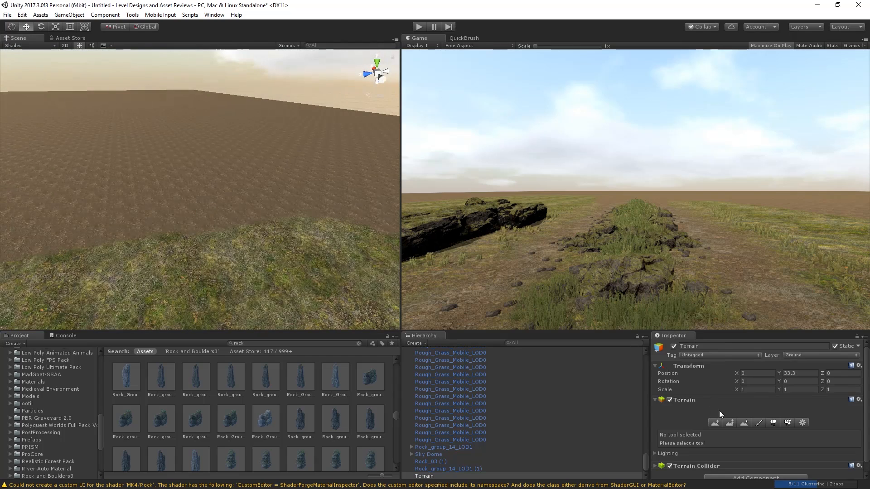
pyautogui.click(715, 422)
pyautogui.scroll(-3, 748, 430)
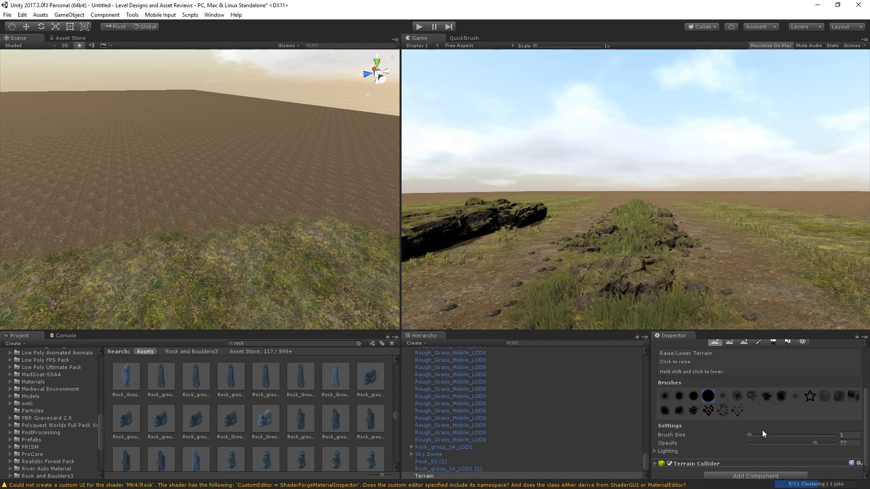
pyautogui.click(754, 435)
pyautogui.moveTo(805, 443); pyautogui.dragTo(754, 444)
pyautogui.moveTo(754, 434); pyautogui.dragTo(757, 436)
pyautogui.moveTo(139, 163)
pyautogui.mouseDown(button='right')
pyautogui.moveTo(229, 178)
pyautogui.moveTo(78, 173)
pyautogui.moveTo(335, 223)
pyautogui.moveTo(155, 243)
pyautogui.moveTo(344, 247)
pyautogui.mouseUp(button='right')
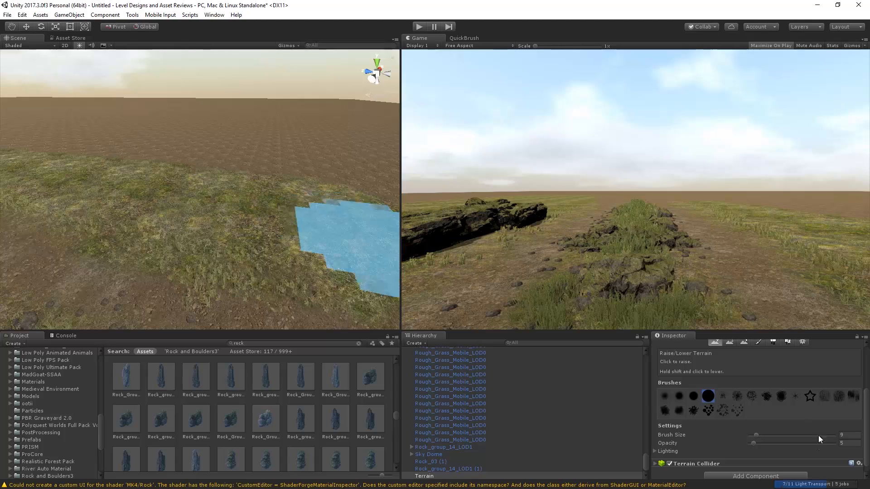
pyautogui.click(752, 440)
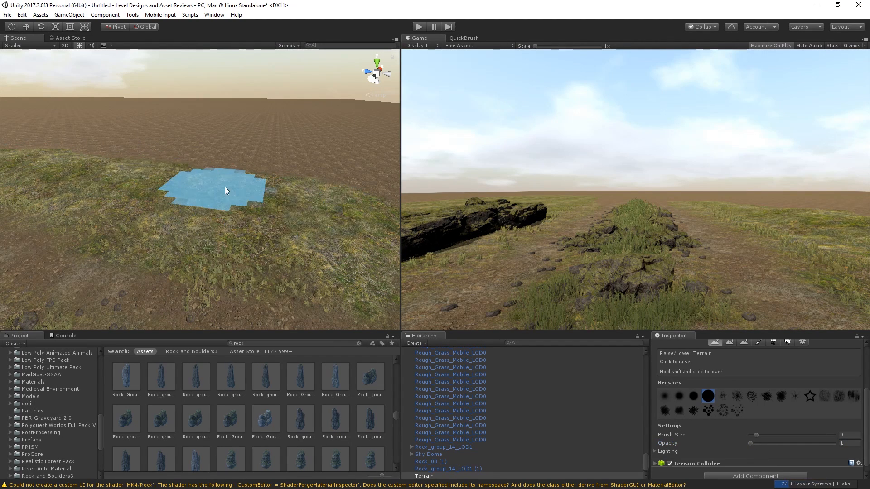
# Step: Raise the grassy strip beside the dirt path into a low bank, and undo the last brush stroke
pyautogui.moveTo(28, 160)
pyautogui.mouseDown()
pyautogui.moveTo(340, 221)
pyautogui.moveTo(161, 191)
pyautogui.moveTo(204, 208)
pyautogui.mouseUp()
pyautogui.moveTo(204, 211)
pyautogui.mouseDown(button='right')
pyautogui.moveTo(176, 192)
pyautogui.moveTo(294, 212)
pyautogui.mouseUp(button='right')
pyautogui.moveTo(294, 212); pyautogui.dragTo(4, 212)
pyautogui.hotkey('ctrl', 'z')
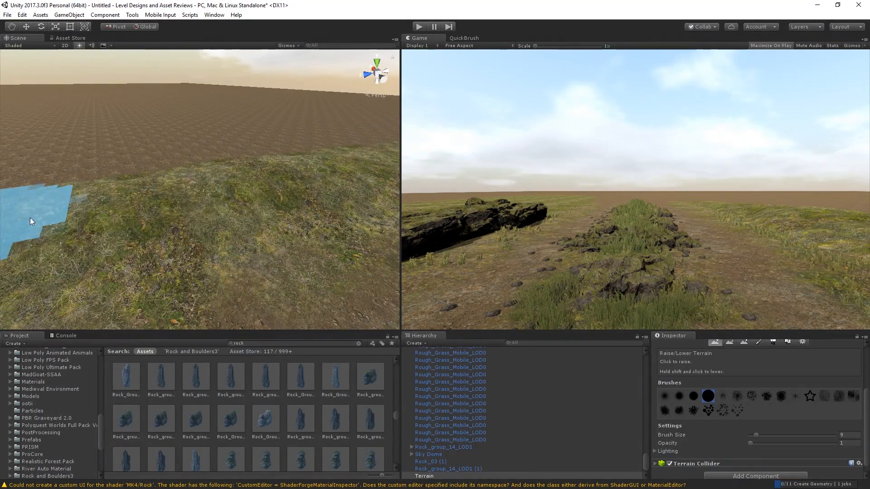
pyautogui.moveTo(227, 220); pyautogui.dragTo(200, 220, button='right')
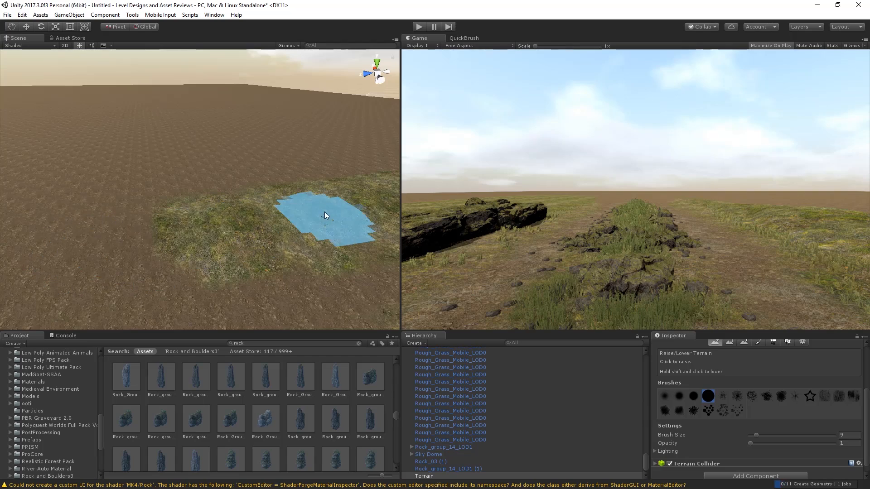
pyautogui.scroll(2, 799, 392)
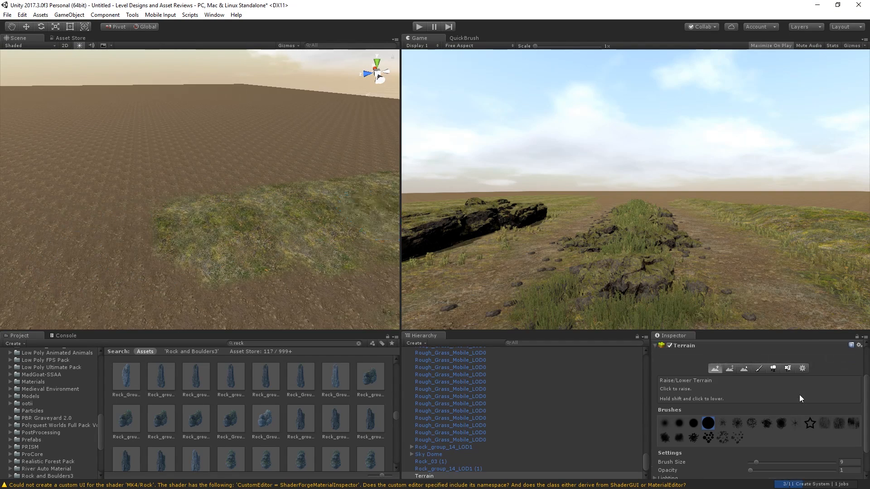
# Step: Smooth the raised grassy bank beside the path using Smooth Height at an opacity of 42
pyautogui.click(729, 369)
pyautogui.scroll(5, 190, 149)
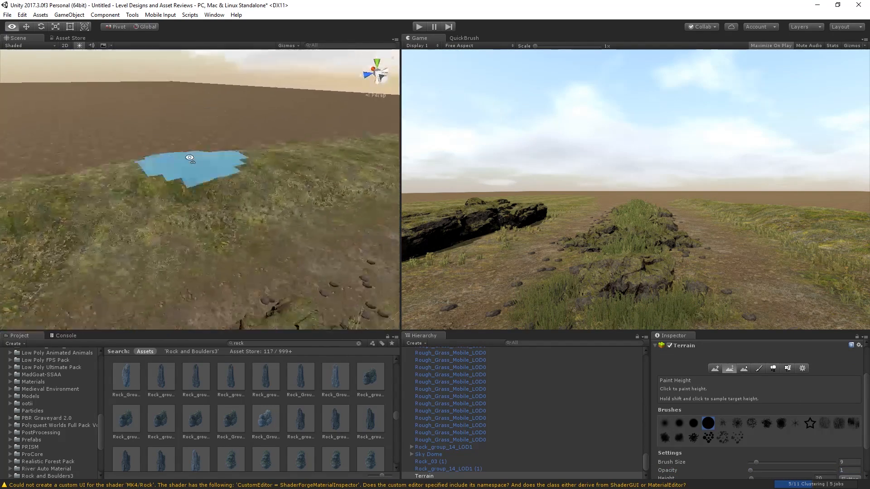
pyautogui.click(743, 369)
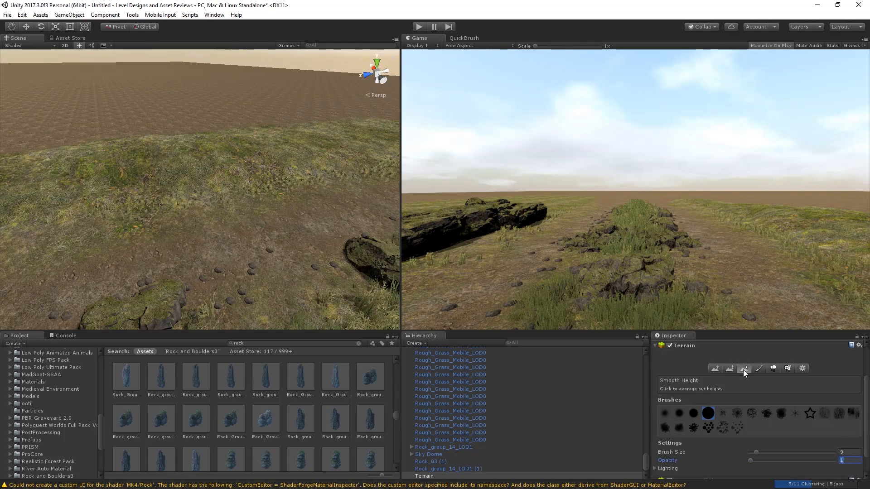
pyautogui.scroll(-2, 780, 408)
pyautogui.click(786, 434)
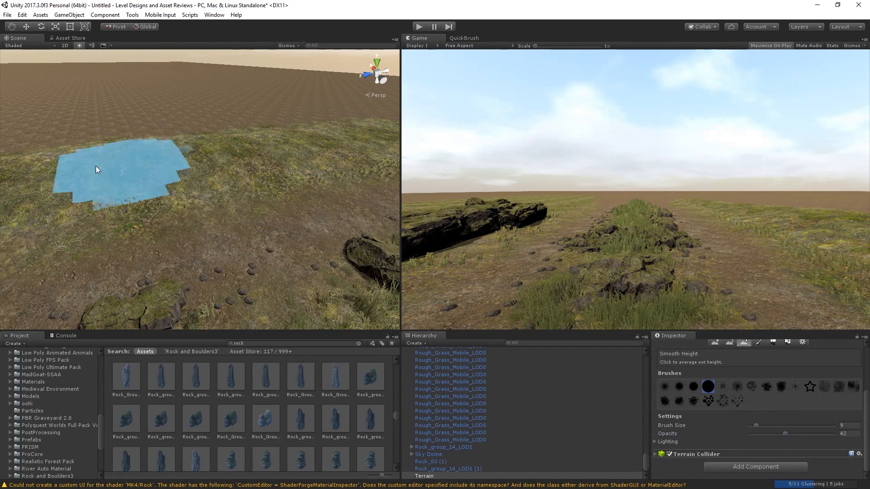
pyautogui.moveTo(156, 162)
pyautogui.mouseDown()
pyautogui.moveTo(267, 210)
pyautogui.moveTo(208, 245)
pyautogui.moveTo(91, 167)
pyautogui.moveTo(156, 210)
pyautogui.mouseUp()
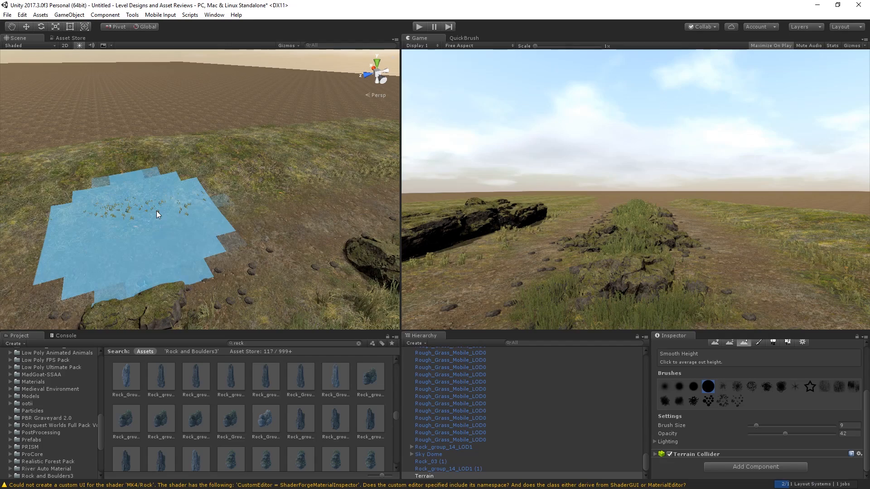
pyautogui.moveTo(157, 211)
pyautogui.mouseDown(button='right')
pyautogui.moveTo(163, 175)
pyautogui.moveTo(299, 161)
pyautogui.mouseUp(button='right')
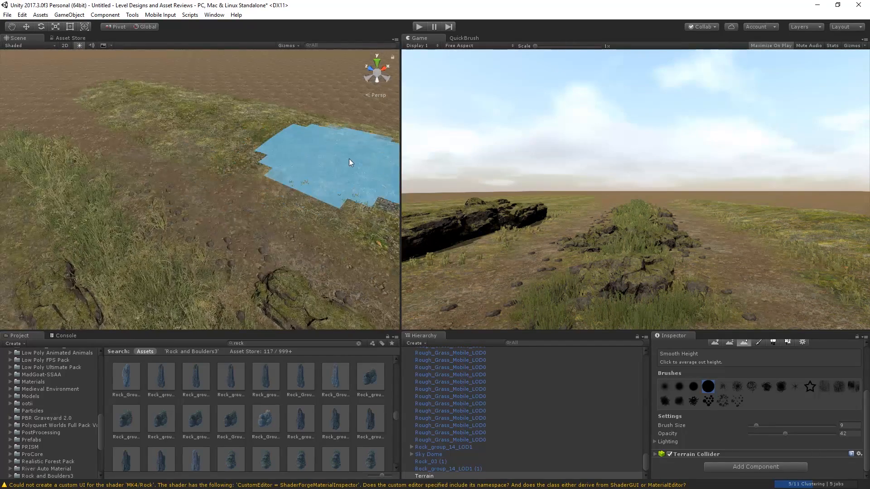
pyautogui.moveTo(349, 159)
pyautogui.mouseDown()
pyautogui.moveTo(4, 92)
pyautogui.moveTo(143, 119)
pyautogui.moveTo(132, 158)
pyautogui.mouseUp()
pyautogui.moveTo(132, 159)
pyautogui.mouseDown(button='right')
pyautogui.moveTo(214, 172)
pyautogui.moveTo(195, 135)
pyautogui.moveTo(149, 206)
pyautogui.moveTo(115, 215)
pyautogui.mouseUp(button='right')
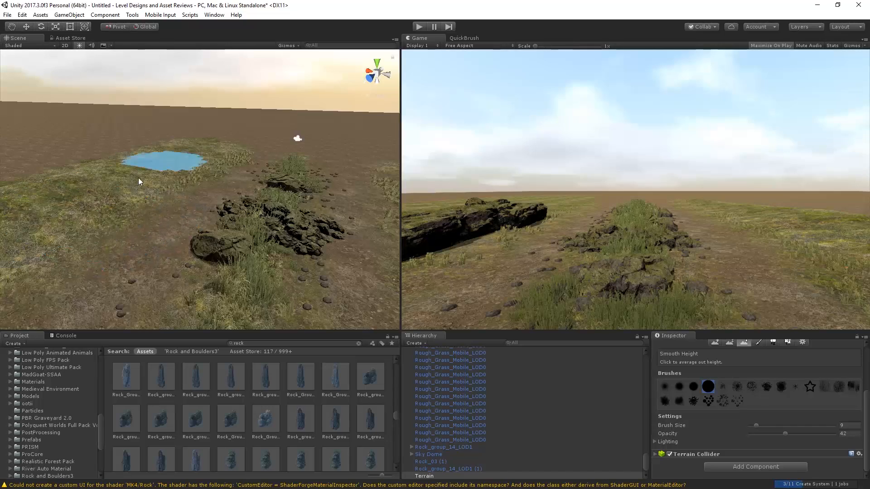
pyautogui.moveTo(293, 182)
pyautogui.mouseDown(button='right')
pyautogui.moveTo(339, 219)
pyautogui.moveTo(203, 164)
pyautogui.mouseUp(button='right')
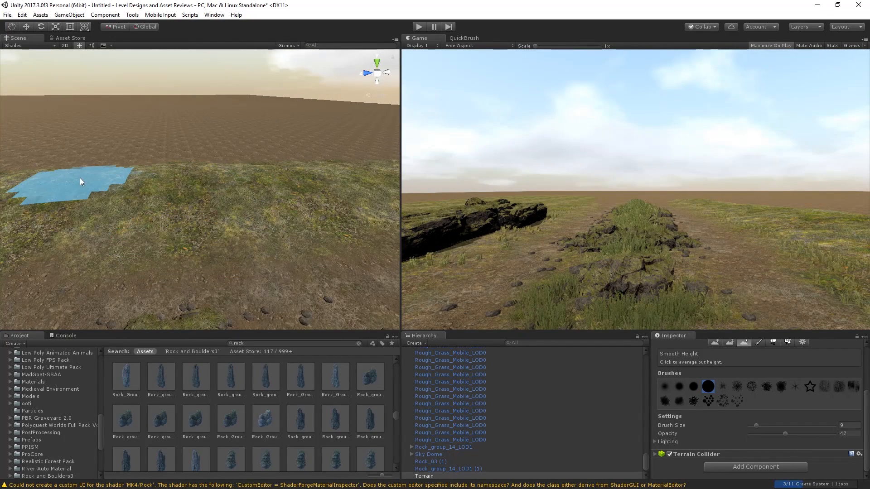
# Step: Set up Paint Height with a brush size of 7 and sample the target height from the grassy bank
pyautogui.click(729, 342)
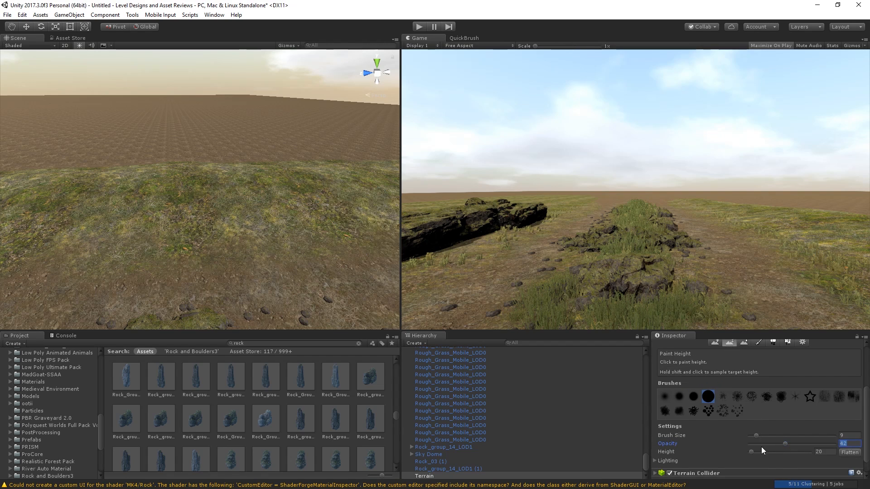
pyautogui.scroll(3, 757, 358)
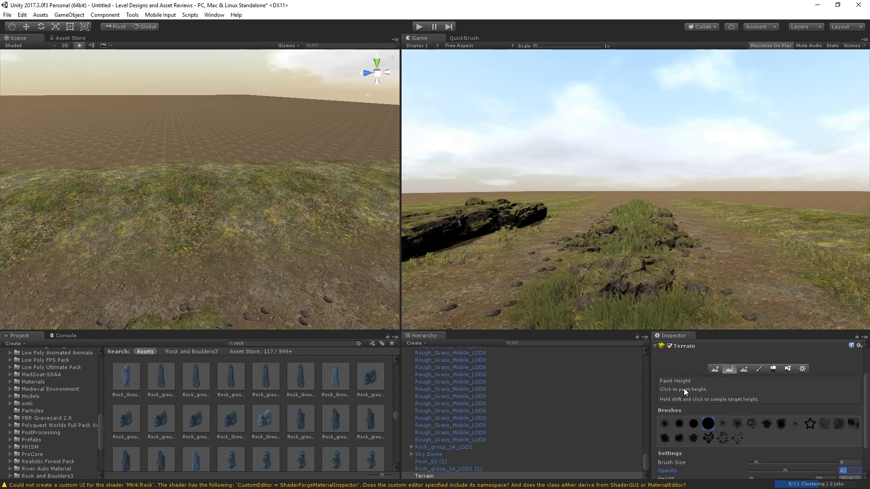
pyautogui.moveTo(252, 173)
pyautogui.mouseDown(button='right')
pyautogui.moveTo(224, 141)
pyautogui.moveTo(222, 172)
pyautogui.mouseUp(button='right')
pyautogui.press('w')
pyautogui.scroll(-3, 745, 410)
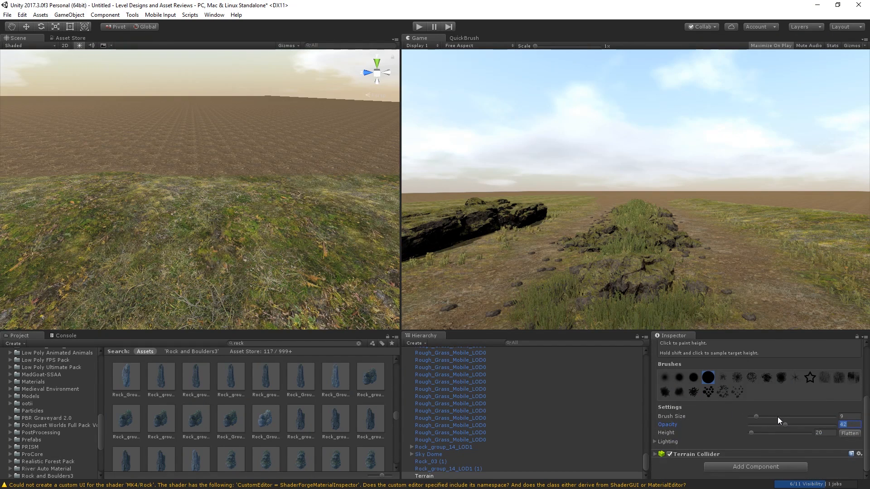
pyautogui.moveTo(777, 417); pyautogui.dragTo(752, 421)
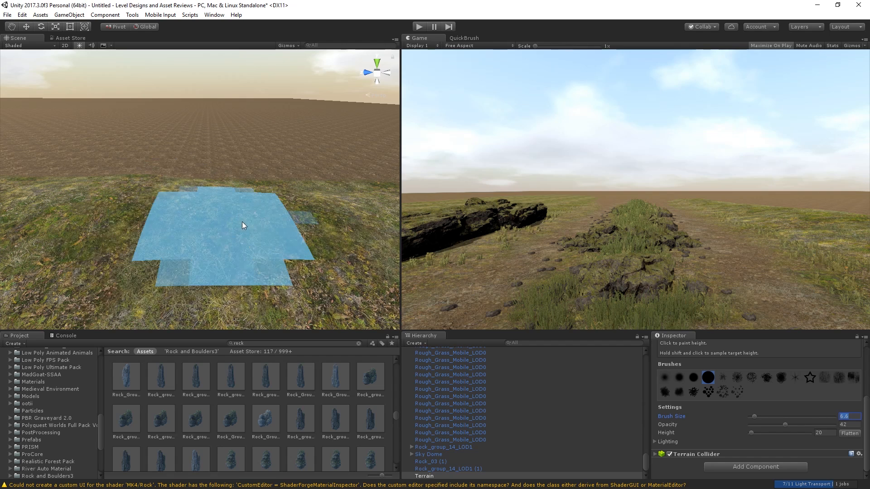
pyautogui.keyDown('shift'); pyautogui.click(291, 210); pyautogui.keyUp('shift')
pyautogui.keyDown('shift'); pyautogui.click(255, 202); pyautogui.keyUp('shift')
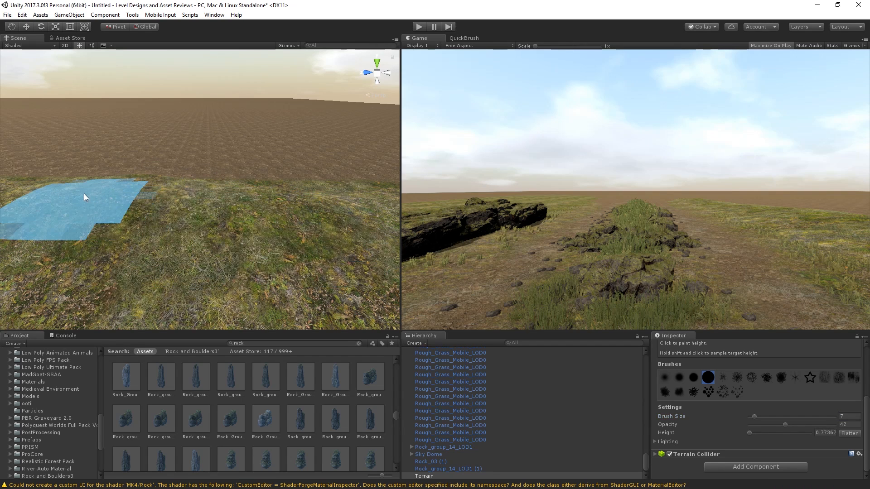
pyautogui.keyDown('shift'); pyautogui.click(83, 194); pyautogui.keyUp('shift')
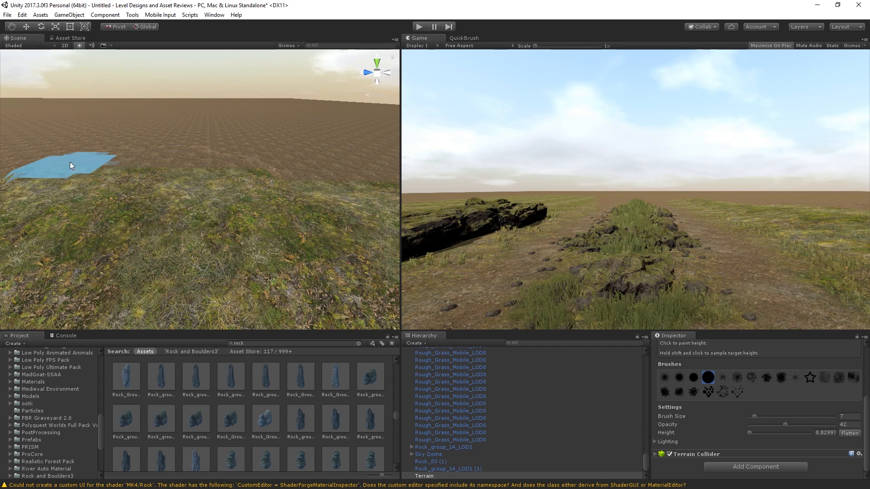
# Step: Set the Paint Height target to 1 for the ground along the grassy bank's outer edge
pyautogui.moveTo(173, 168)
pyautogui.mouseDown(button='right')
pyautogui.moveTo(120, 151)
pyautogui.moveTo(230, 185)
pyautogui.moveTo(231, 193)
pyautogui.moveTo(241, 175)
pyautogui.moveTo(260, 177)
pyautogui.mouseUp(button='right')
pyautogui.press('a')
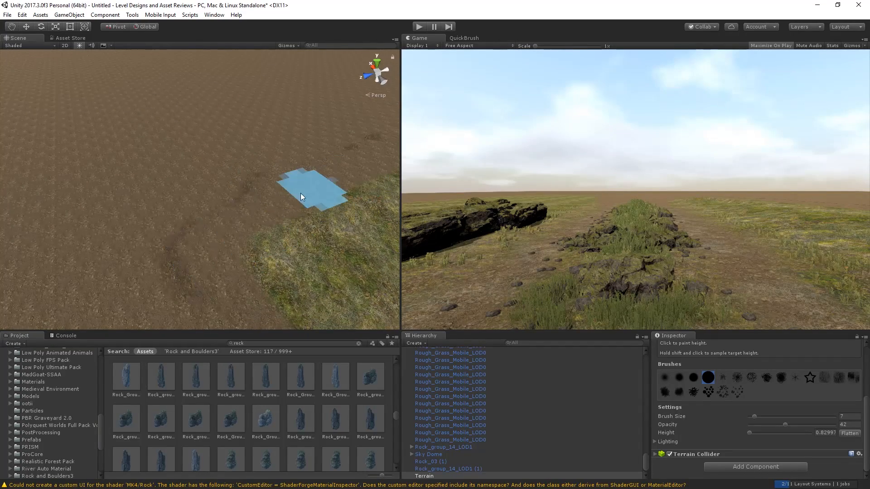
pyautogui.moveTo(204, 194); pyautogui.dragTo(107, 191, button='right')
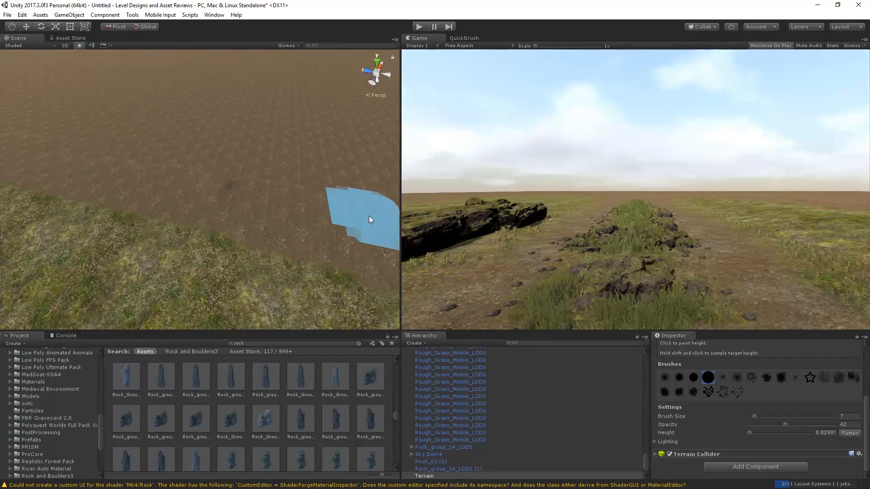
pyautogui.moveTo(311, 217)
pyautogui.mouseDown(button='right')
pyautogui.moveTo(315, 225)
pyautogui.moveTo(262, 217)
pyautogui.moveTo(248, 258)
pyautogui.mouseUp(button='right')
pyautogui.click(828, 435)
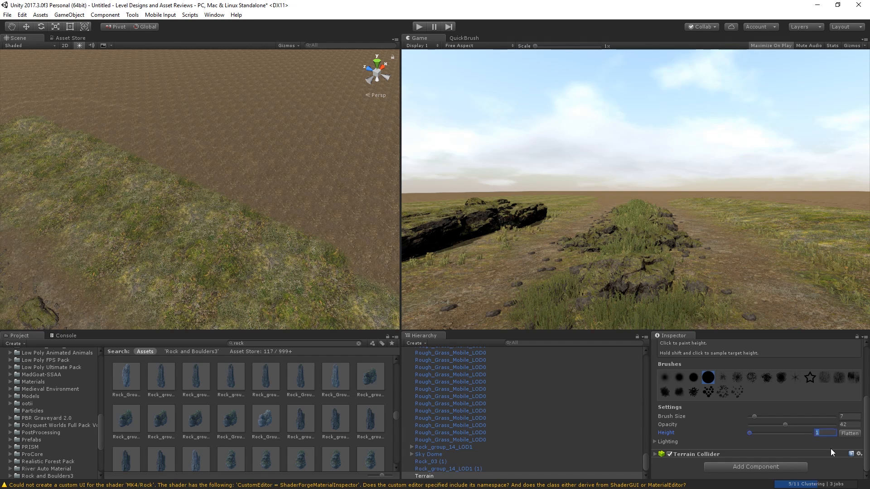
pyautogui.press('w')
pyautogui.moveTo(295, 195)
pyautogui.mouseDown(button='right')
pyautogui.moveTo(276, 192)
pyautogui.moveTo(251, 211)
pyautogui.mouseUp(button='right')
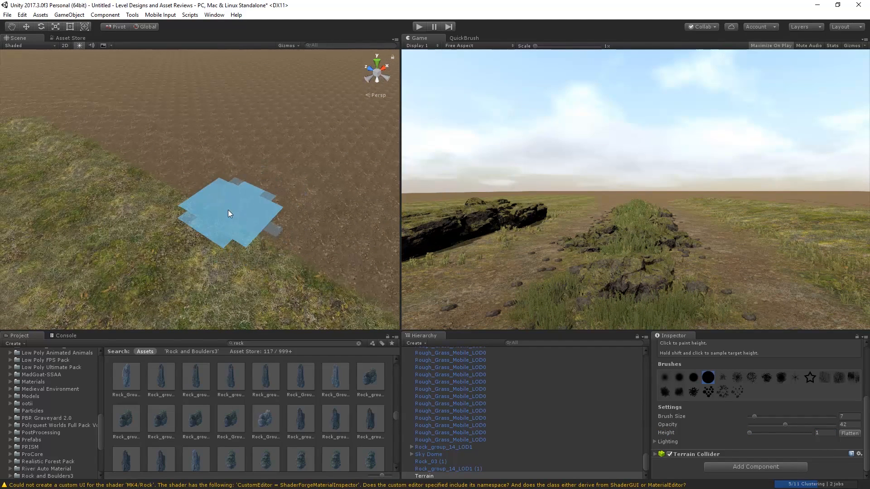
pyautogui.moveTo(70, 166)
pyautogui.mouseDown(button='right')
pyautogui.moveTo(252, 200)
pyautogui.moveTo(89, 184)
pyautogui.moveTo(234, 166)
pyautogui.mouseUp(button='right')
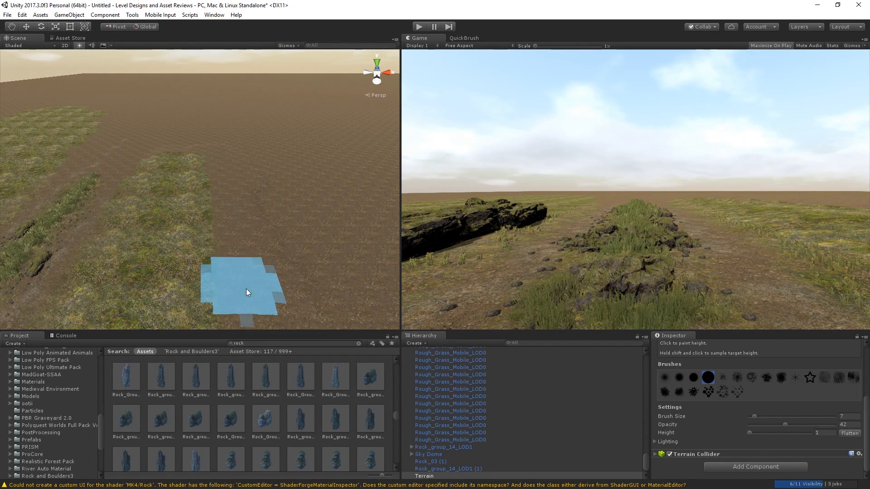
# Step: Reselect the terrain and raise a strip of bare ground outside the grassy bank with Paint Height at a height of 1.5
pyautogui.moveTo(181, 233)
pyautogui.mouseDown(button='right')
pyautogui.moveTo(242, 284)
pyautogui.moveTo(229, 245)
pyautogui.moveTo(239, 291)
pyautogui.moveTo(198, 237)
pyautogui.moveTo(198, 187)
pyautogui.moveTo(230, 135)
pyautogui.moveTo(243, 146)
pyautogui.moveTo(231, 147)
pyautogui.mouseUp(button='right')
pyautogui.press('w')
pyautogui.click(290, 213)
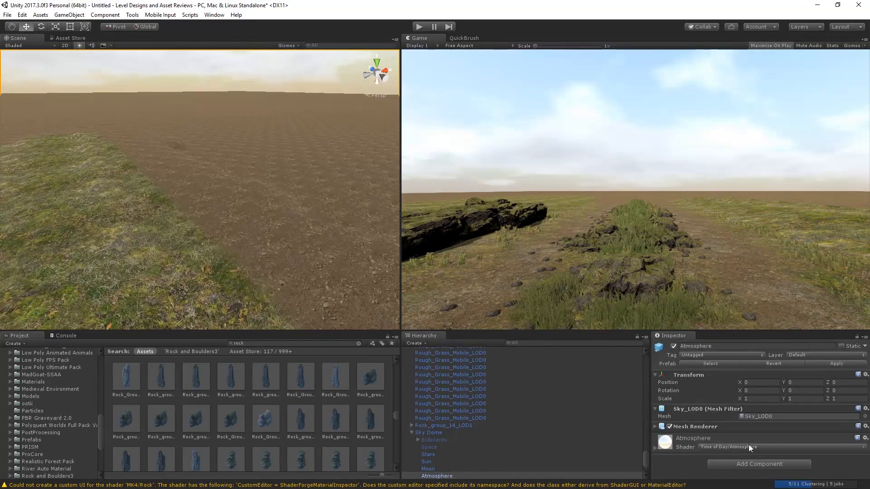
pyautogui.click(259, 200)
pyautogui.scroll(-1, 812, 453)
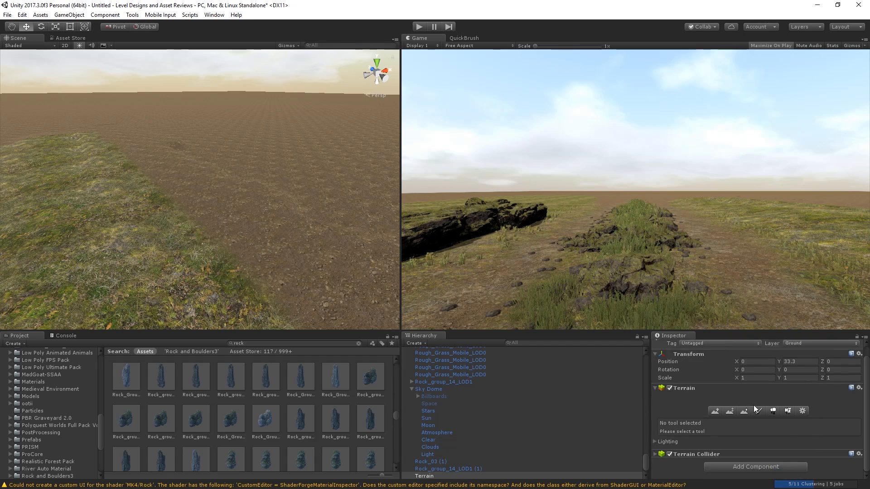
pyautogui.click(730, 411)
pyautogui.scroll(-5, 779, 426)
pyautogui.click(819, 433)
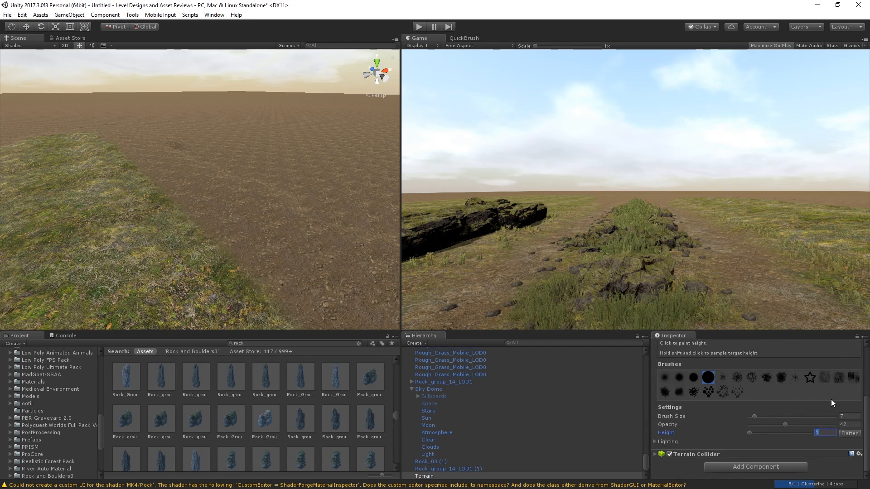
pyautogui.write('10')
pyautogui.press('BackSpace')
pyautogui.write('.5')
pyautogui.press('Return')
pyautogui.moveTo(221, 134); pyautogui.dragTo(109, 159, button='right')
pyautogui.moveTo(256, 152)
pyautogui.mouseDown(button='right')
pyautogui.moveTo(273, 153)
pyautogui.moveTo(231, 122)
pyautogui.mouseUp(button='right')
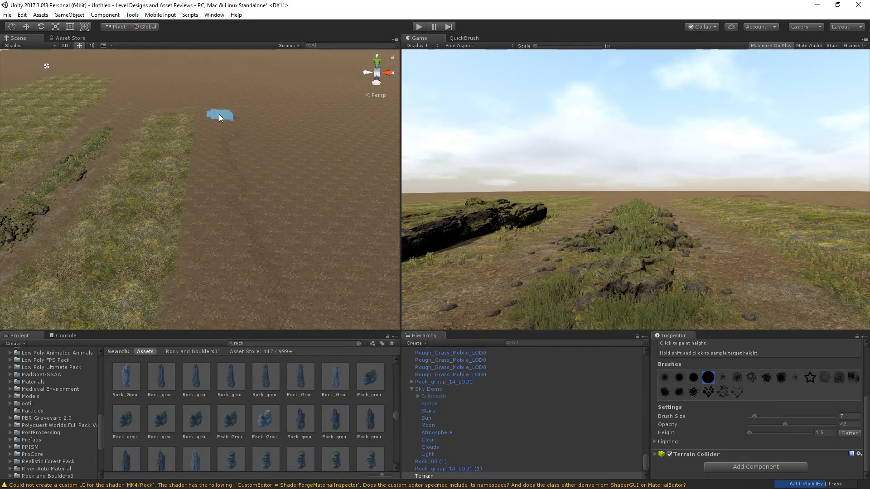
pyautogui.moveTo(224, 135); pyautogui.dragTo(275, 373)
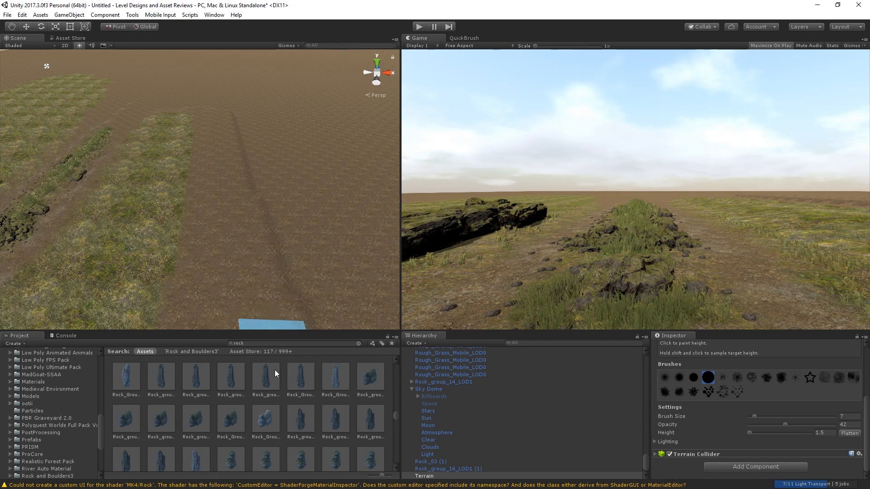
# Step: Set the Paint Height target to 2.3 and raise a longer strip of bare ground parallel to the grass
pyautogui.click(819, 433)
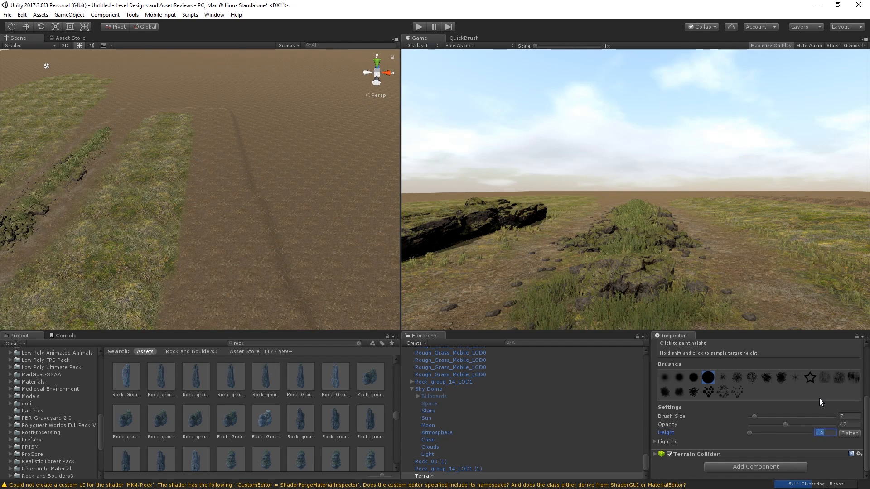
pyautogui.press('BackSpace')
pyautogui.write('2.3')
pyautogui.moveTo(237, 107); pyautogui.dragTo(248, 152)
pyautogui.moveTo(273, 190)
pyautogui.mouseDown()
pyautogui.moveTo(263, 111)
pyautogui.moveTo(249, 105)
pyautogui.moveTo(259, 150)
pyautogui.mouseUp()
pyautogui.moveTo(273, 187); pyautogui.dragTo(314, 305)
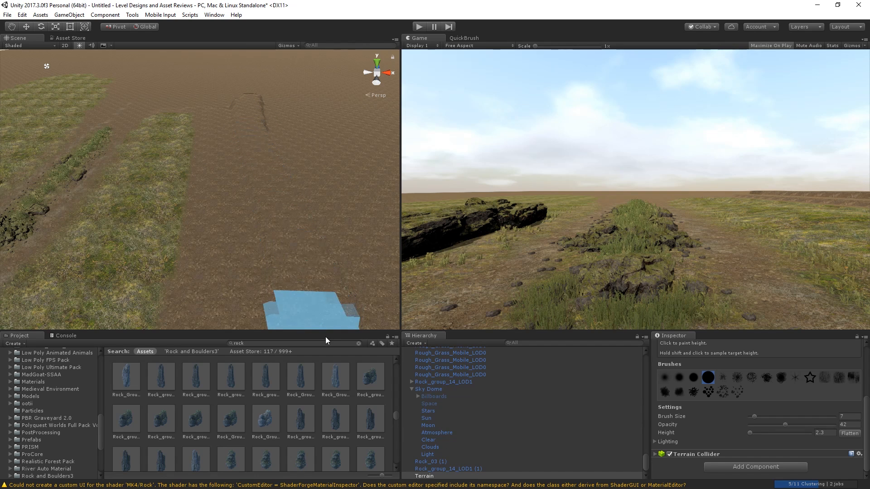
pyautogui.moveTo(273, 227); pyautogui.dragTo(276, 237, button='right')
pyautogui.scroll(-3, 272, 234)
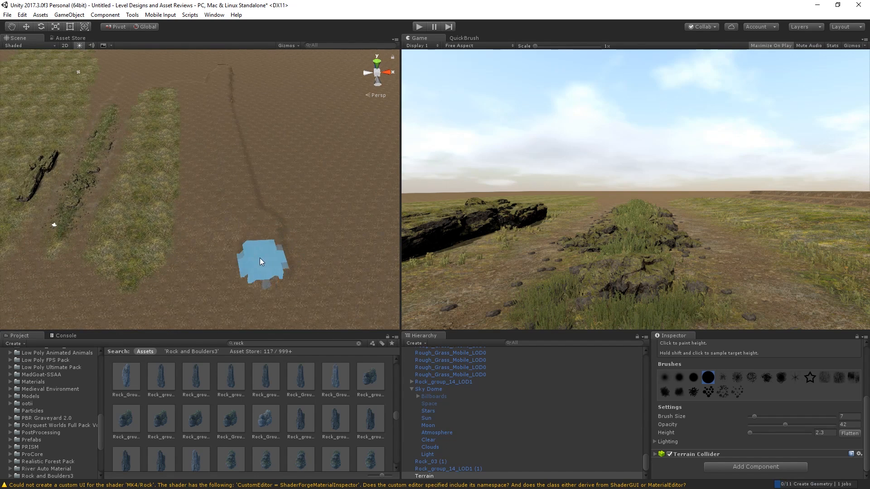
# Step: Soften the edges of the raised strip using Smooth Height with a brush size of 23 and an opacity of 100
pyautogui.moveTo(188, 190)
pyautogui.mouseDown(button='right')
pyautogui.moveTo(176, 197)
pyautogui.moveTo(216, 169)
pyautogui.moveTo(311, 186)
pyautogui.mouseUp(button='right')
pyautogui.press('w')
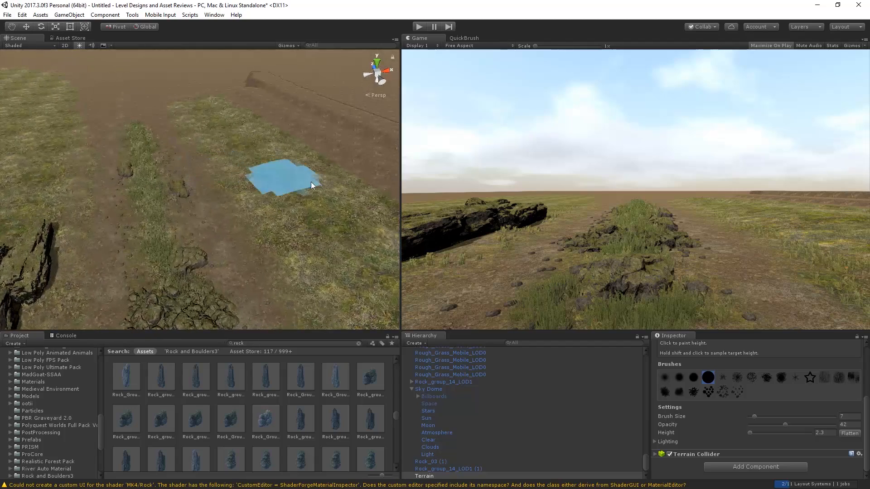
pyautogui.scroll(3, 752, 378)
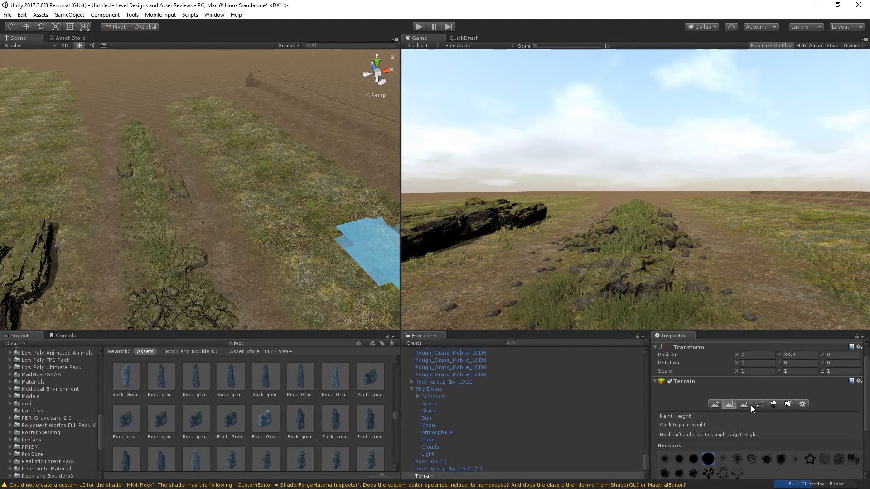
pyautogui.click(746, 404)
pyautogui.scroll(-3, 748, 407)
pyautogui.click(767, 425)
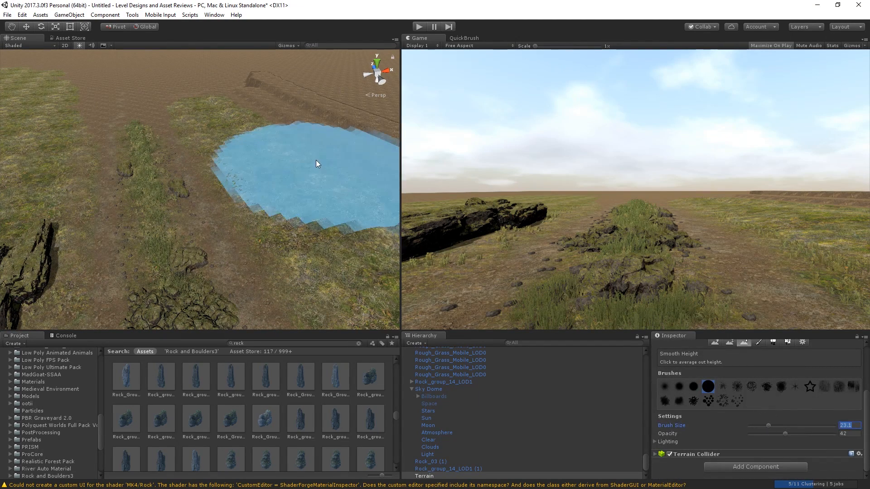
pyautogui.moveTo(292, 152)
pyautogui.mouseDown(button='right')
pyautogui.moveTo(314, 132)
pyautogui.moveTo(334, 144)
pyautogui.mouseUp(button='right')
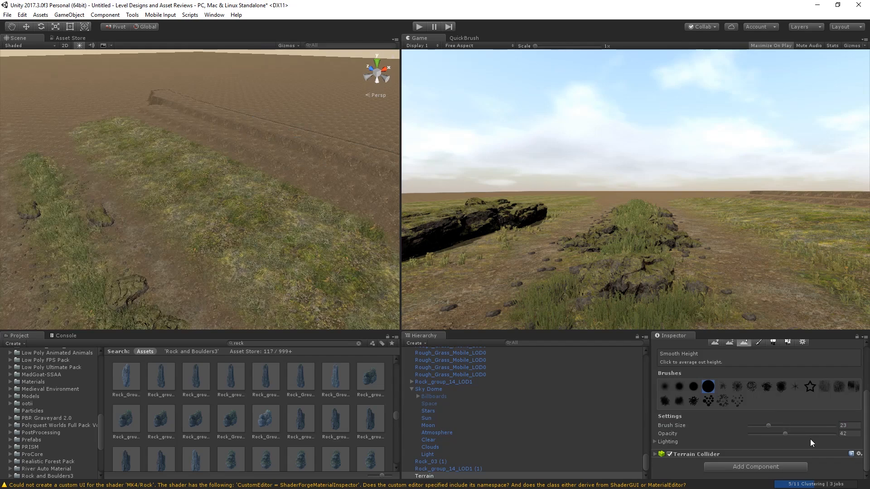
pyautogui.moveTo(785, 434); pyautogui.dragTo(855, 420)
pyautogui.moveTo(158, 139); pyautogui.dragTo(298, 127, button='right')
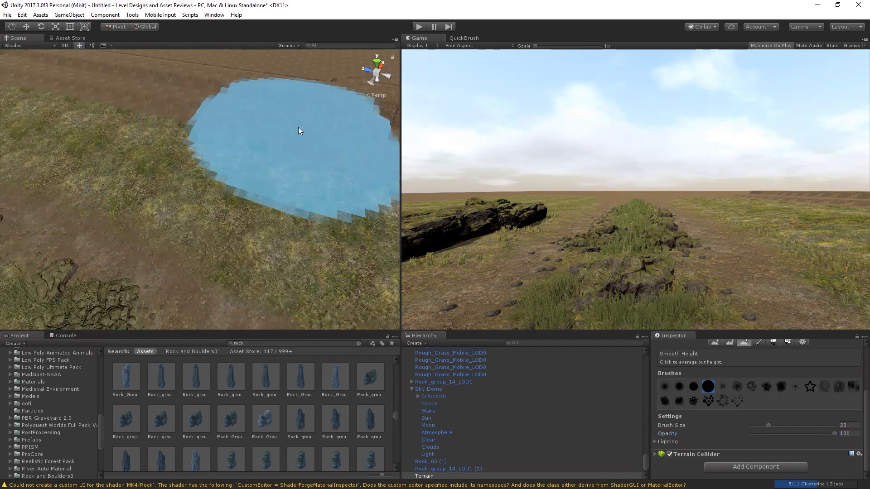
pyautogui.moveTo(78, 89)
pyautogui.mouseDown(button='right')
pyautogui.moveTo(127, 98)
pyautogui.moveTo(249, 151)
pyautogui.moveTo(130, 78)
pyautogui.mouseUp(button='right')
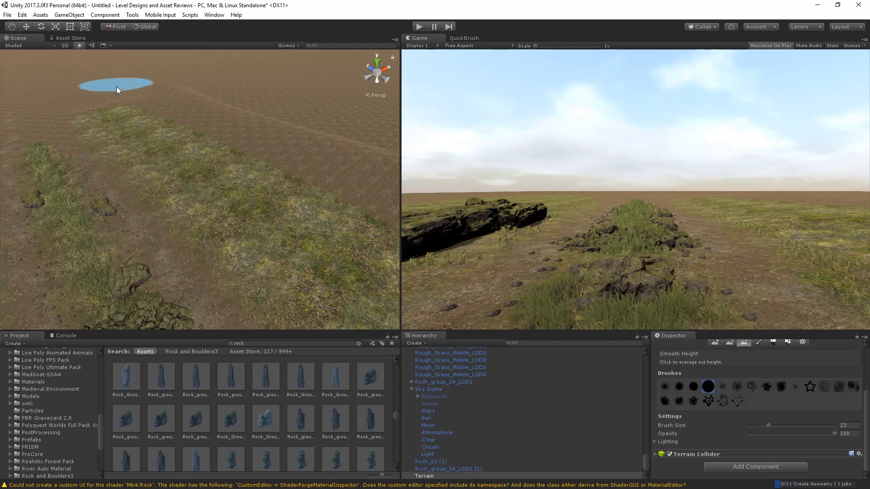
pyautogui.moveTo(218, 173); pyautogui.dragTo(276, 161, button='right')
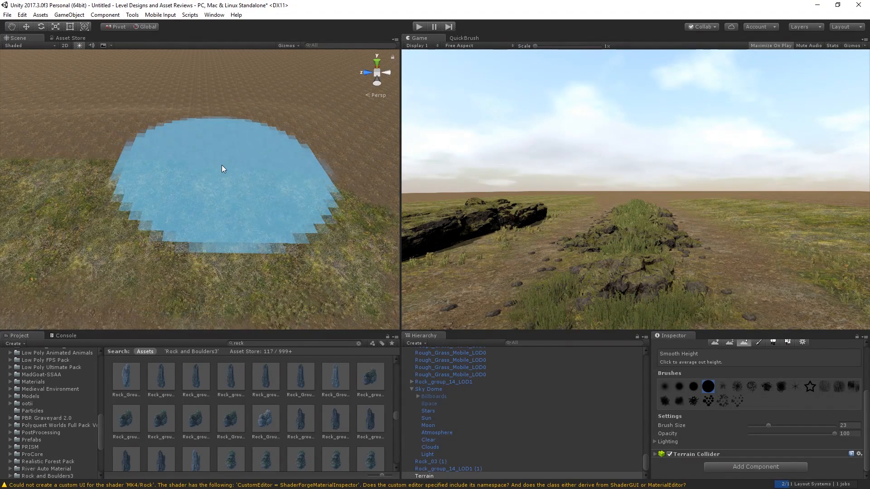
pyautogui.moveTo(222, 165)
pyautogui.mouseDown(button='right')
pyautogui.moveTo(121, 146)
pyautogui.moveTo(241, 200)
pyautogui.mouseUp(button='right')
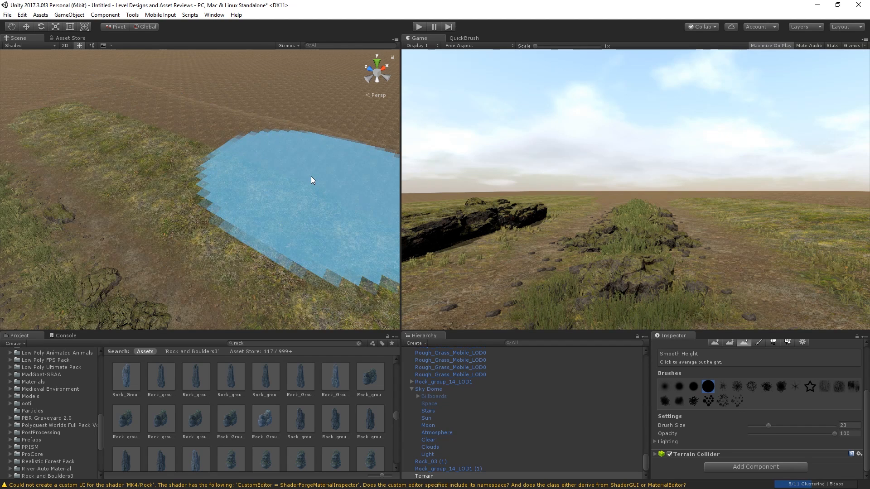
# Step: Raise a tall ridge along the bare ground with Paint Height at height 5, undoing the first stroke and repainting it
pyautogui.click(730, 344)
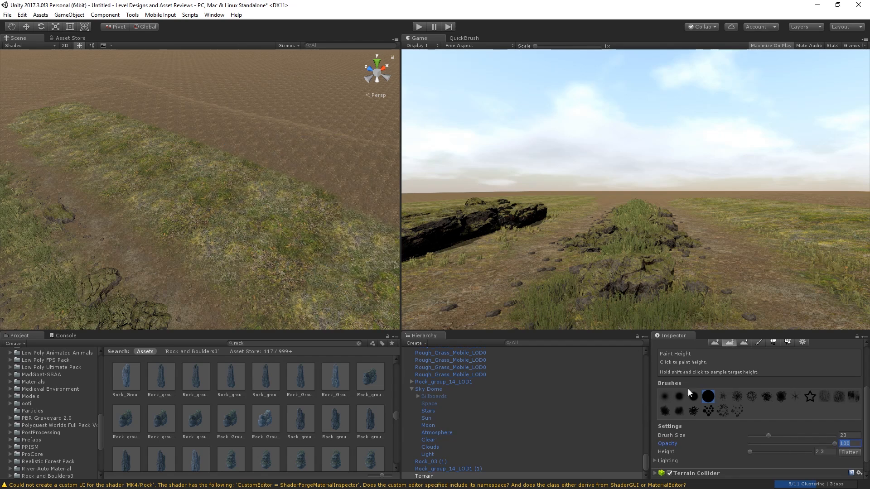
pyautogui.keyDown('alt'); pyautogui.moveTo(143, 111); pyautogui.dragTo(101, 113); pyautogui.keyUp('alt')
pyautogui.scroll(-3, 101, 113)
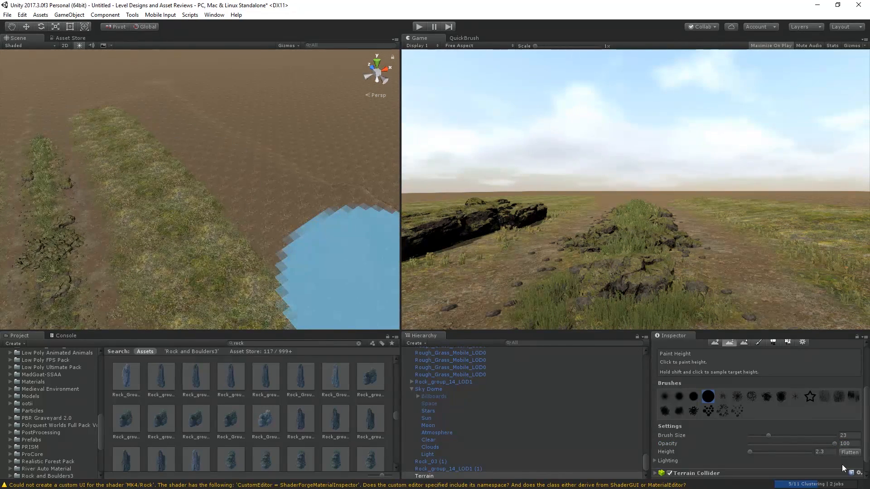
pyautogui.click(828, 453)
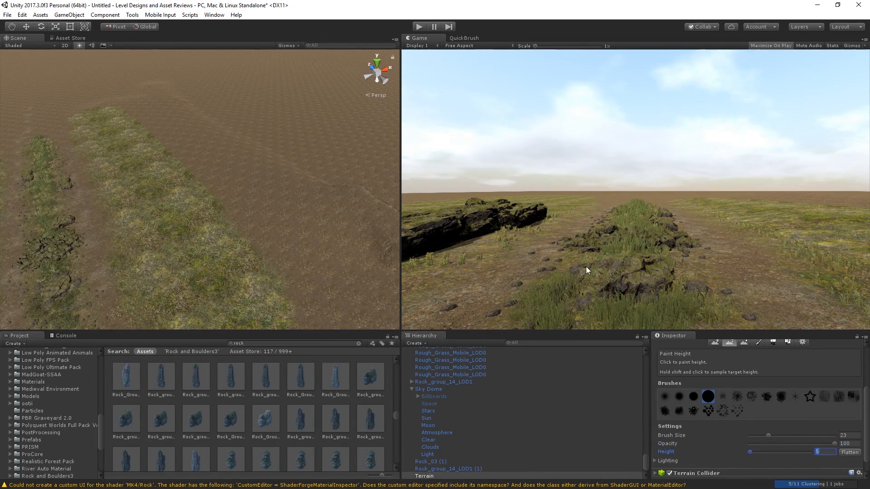
pyautogui.moveTo(234, 125); pyautogui.dragTo(225, 91, button='right')
pyautogui.click(215, 82)
pyautogui.moveTo(215, 81)
pyautogui.mouseDown()
pyautogui.moveTo(359, 132)
pyautogui.moveTo(385, 151)
pyautogui.mouseUp()
pyautogui.hotkey('ctrl', 'z')
pyautogui.moveTo(186, 85); pyautogui.dragTo(513, 201)
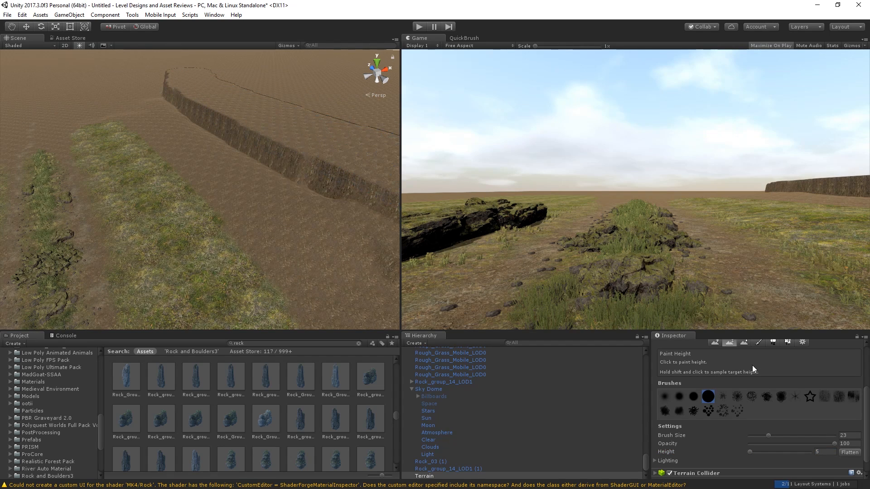
# Step: Smooth the steep ridge into a gentle slope with Smooth Height
pyautogui.click(744, 342)
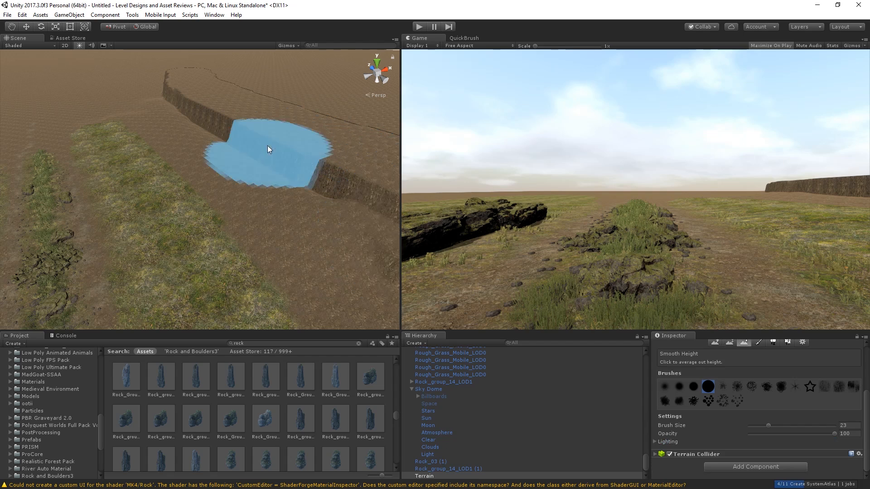
pyautogui.moveTo(267, 145)
pyautogui.mouseDown()
pyautogui.moveTo(347, 218)
pyautogui.moveTo(184, 119)
pyautogui.moveTo(96, 102)
pyautogui.moveTo(181, 118)
pyautogui.moveTo(168, 87)
pyautogui.moveTo(91, 76)
pyautogui.moveTo(252, 72)
pyautogui.moveTo(121, 76)
pyautogui.moveTo(234, 86)
pyautogui.mouseUp()
pyautogui.moveTo(178, 70)
pyautogui.mouseDown()
pyautogui.moveTo(279, 122)
pyautogui.moveTo(297, 154)
pyautogui.moveTo(304, 146)
pyautogui.moveTo(259, 148)
pyautogui.mouseUp()
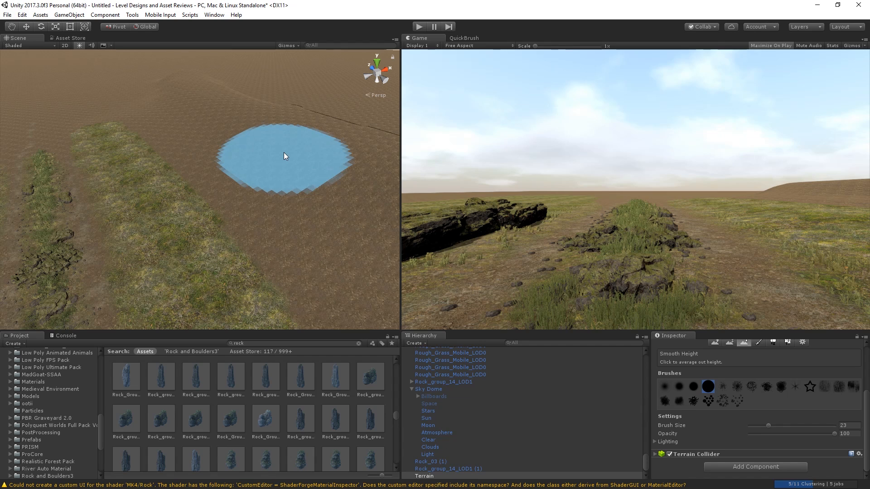
# Step: Paint the grass texture over the smoothed ridge and the bare ground on both sides of the path
pyautogui.moveTo(283, 152)
pyautogui.mouseDown(button='right')
pyautogui.moveTo(274, 130)
pyautogui.moveTo(209, 128)
pyautogui.mouseUp(button='right')
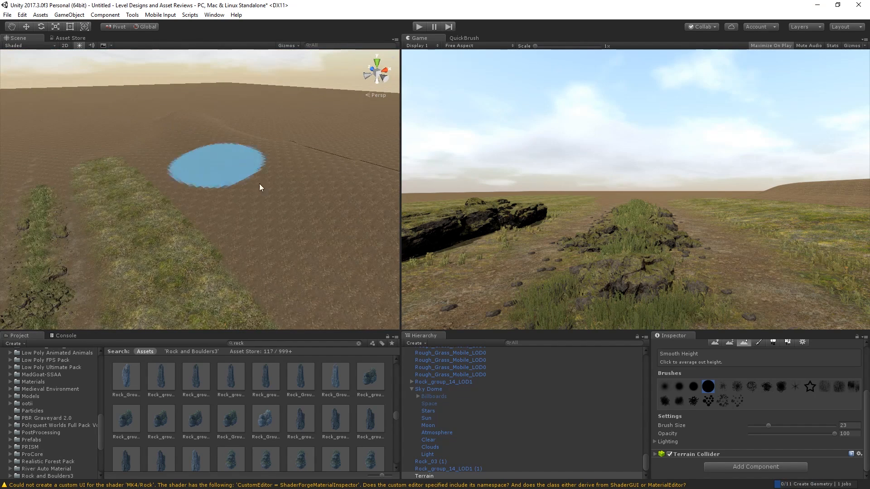
pyautogui.click(758, 342)
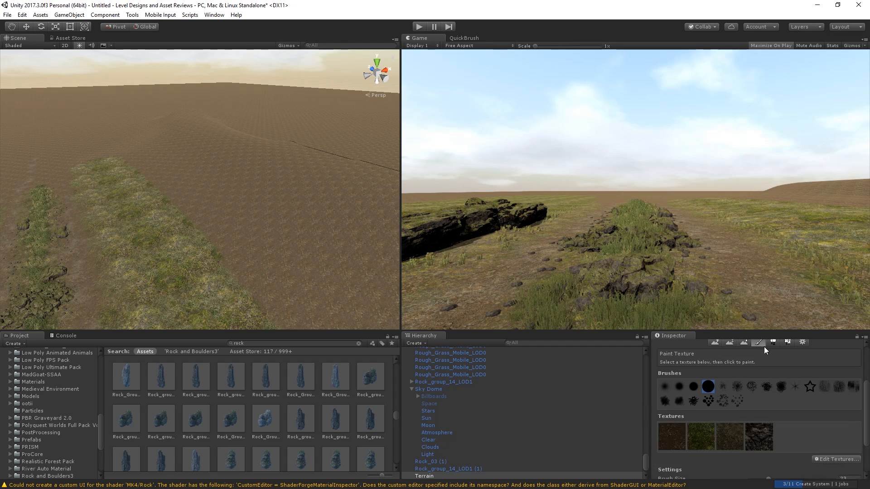
pyautogui.scroll(-3, 765, 408)
pyautogui.click(701, 409)
pyautogui.moveTo(349, 262)
pyautogui.mouseDown()
pyautogui.moveTo(159, 164)
pyautogui.moveTo(168, 139)
pyautogui.moveTo(111, 145)
pyautogui.moveTo(179, 121)
pyautogui.moveTo(248, 157)
pyautogui.moveTo(226, 194)
pyautogui.mouseUp()
pyautogui.moveTo(226, 195); pyautogui.dragTo(178, 172, button='right')
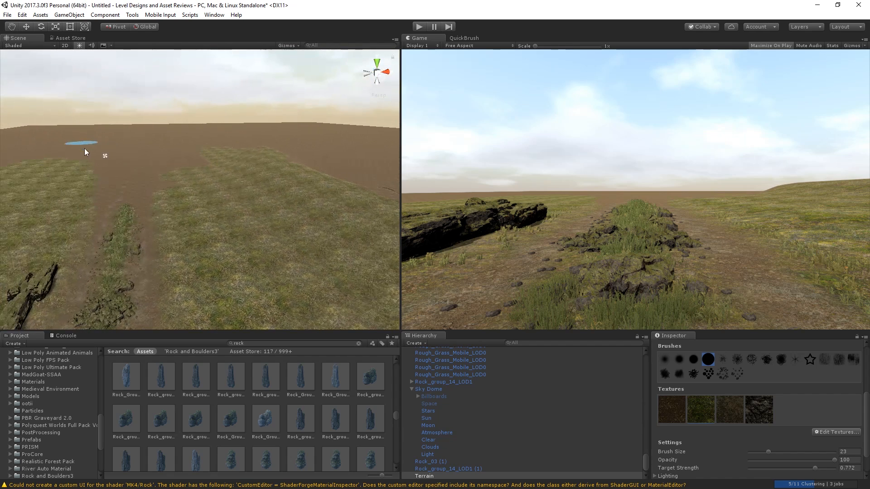
pyautogui.moveTo(284, 249); pyautogui.dragTo(121, 238, button='right')
pyautogui.moveTo(138, 236); pyautogui.dragTo(330, 162)
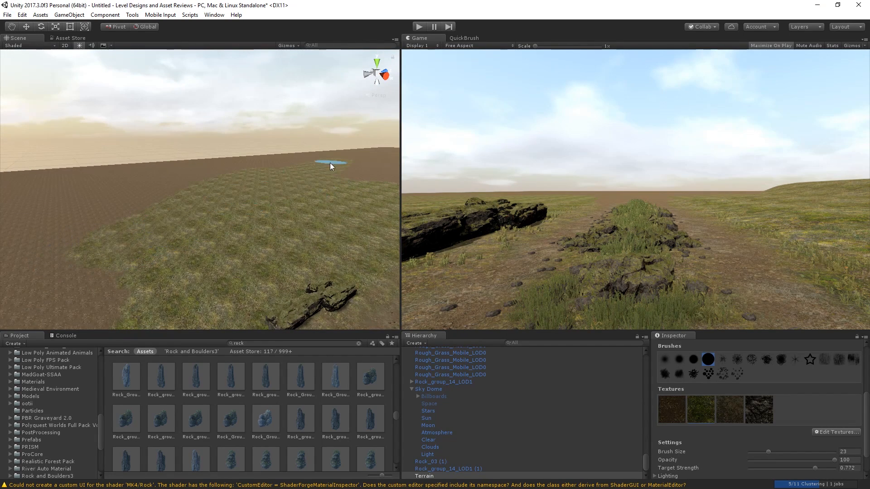
# Step: Duplicate the long rock beside the path and move the copy along Z to about 104.8
pyautogui.click(579, 419)
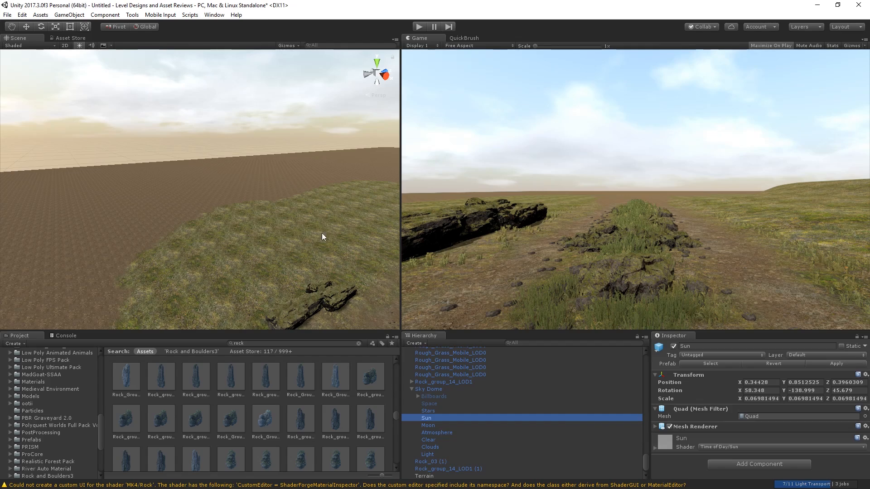
pyautogui.moveTo(322, 233); pyautogui.dragTo(379, 314, button='right')
pyautogui.scroll(5, 379, 315)
pyautogui.moveTo(204, 235); pyautogui.dragTo(147, 234, button='right')
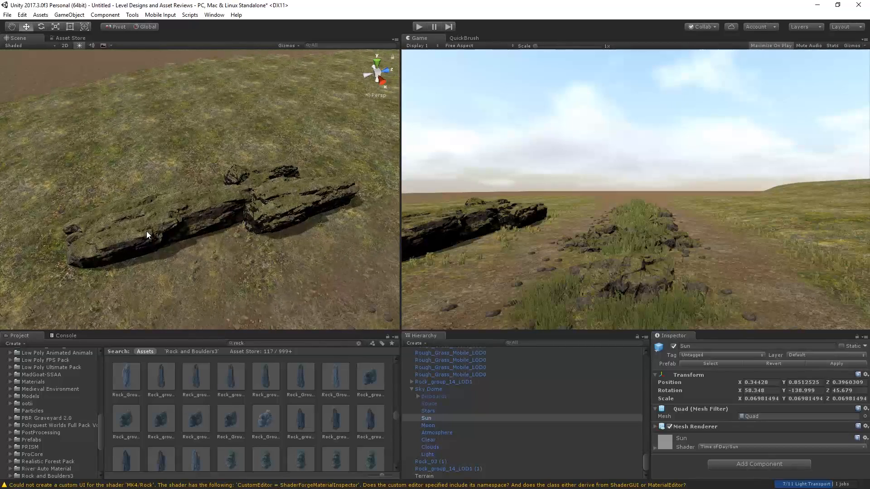
pyautogui.click(95, 252)
pyautogui.hotkey('ctrl', 'd')
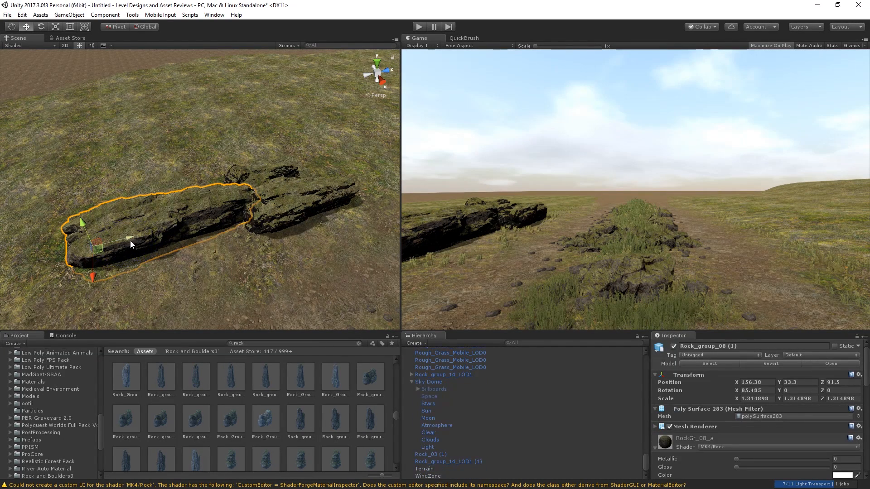
pyautogui.moveTo(129, 241); pyautogui.dragTo(404, 176)
# Step: Rotate the rock copy to about -188 degrees around Y and slide it along Z to about 112.6
pyautogui.press('e')
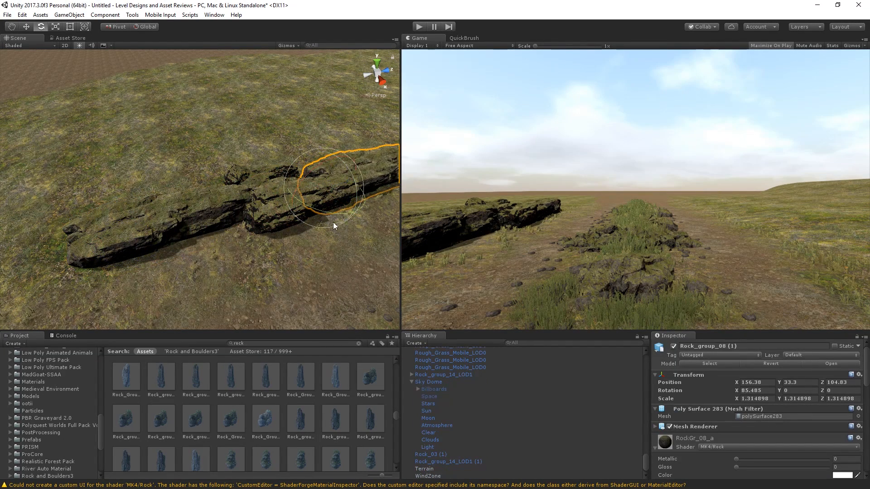
pyautogui.moveTo(331, 213); pyautogui.dragTo(584, 221)
pyautogui.press('w')
pyautogui.moveTo(357, 181); pyautogui.dragTo(462, 160)
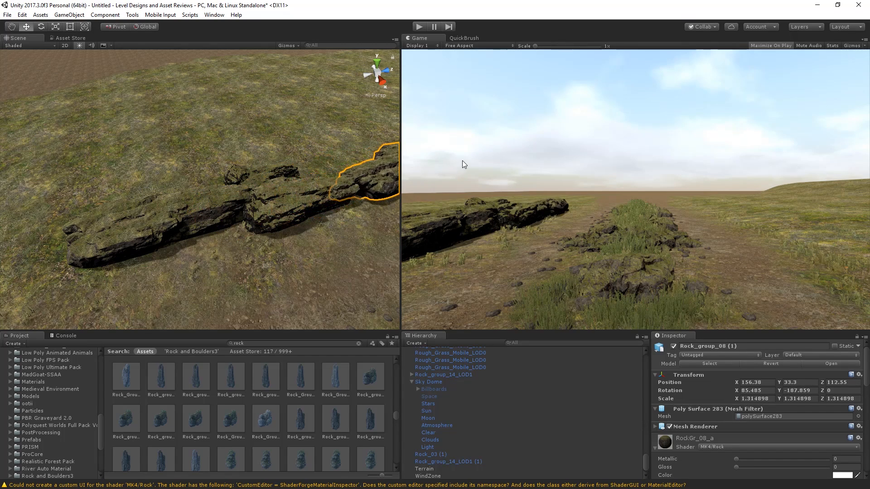
# Step: Scale the rock copy uniformly to about 1.76 and reposition it at about X 154.9, Z 112.9
pyautogui.press('r')
pyautogui.moveTo(364, 180); pyautogui.dragTo(316, 156, button='right')
pyautogui.moveTo(317, 156); pyautogui.dragTo(343, 173)
pyautogui.press('w')
pyautogui.moveTo(342, 173); pyautogui.dragTo(213, 192, button='right')
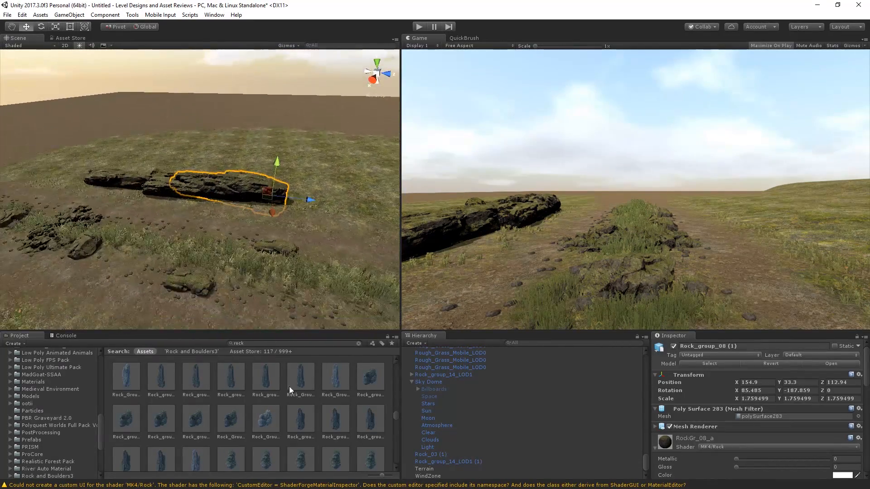
# Step: Add the Rock_Group_13_LoDed rock cluster in front of the long rocks, at about X 157.7, Z 98.5
pyautogui.scroll(-3, 221, 435)
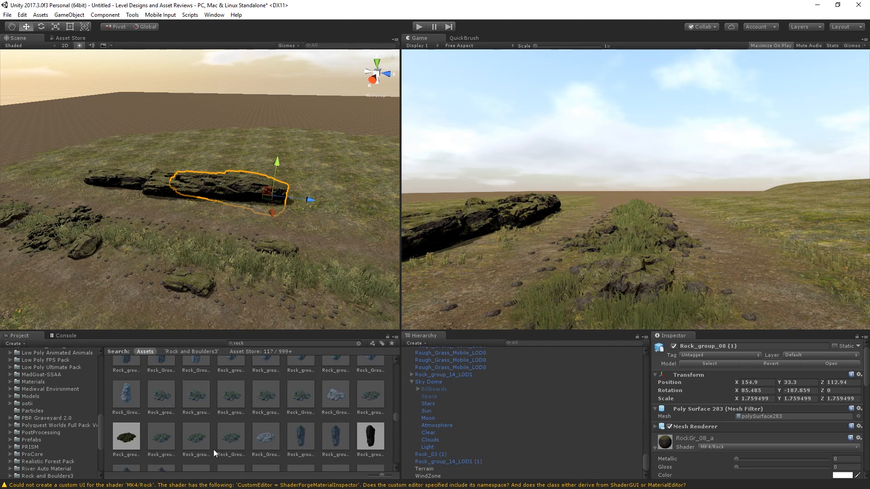
pyautogui.moveTo(143, 192)
pyautogui.mouseDown()
pyautogui.moveTo(105, 189)
pyautogui.moveTo(142, 187)
pyautogui.moveTo(139, 195)
pyautogui.mouseUp()
pyautogui.press('f')
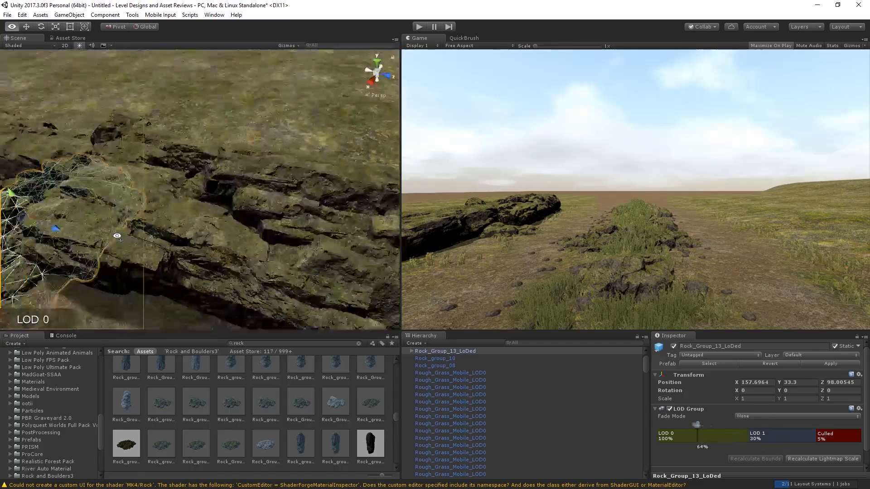
pyautogui.moveTo(294, 179); pyautogui.dragTo(312, 184)
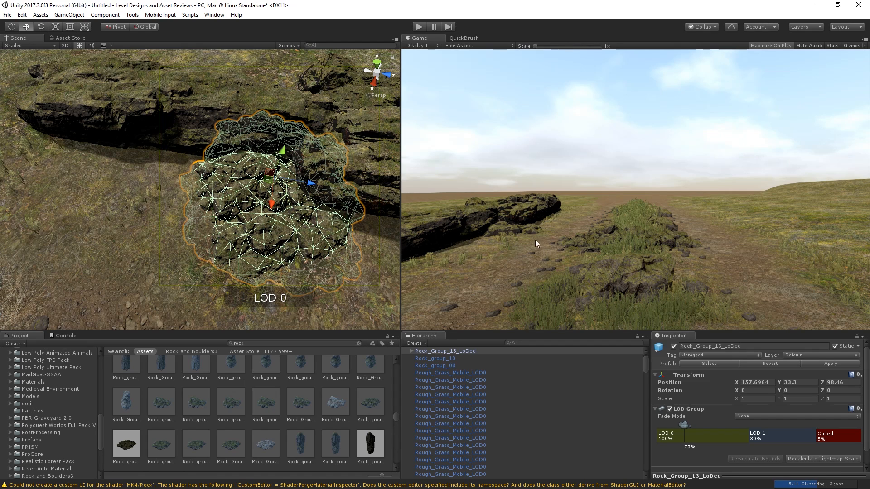
# Step: Raise the Rock_Group_13_LoDed cluster in front of the long rocks to about Y 33.44
pyautogui.moveTo(200, 127); pyautogui.dragTo(228, 137, button='right')
pyautogui.moveTo(247, 135); pyautogui.dragTo(252, 130)
pyautogui.press('e')
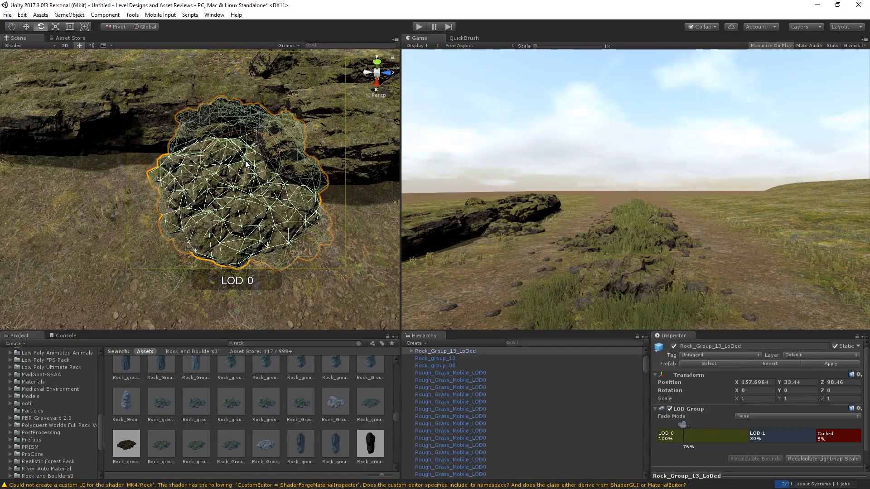
pyautogui.moveTo(246, 161); pyautogui.dragTo(211, 143, button='right')
pyautogui.press('d')
pyautogui.press('s')
pyautogui.moveTo(128, 159); pyautogui.dragTo(106, 175, button='right')
pyautogui.press('w')
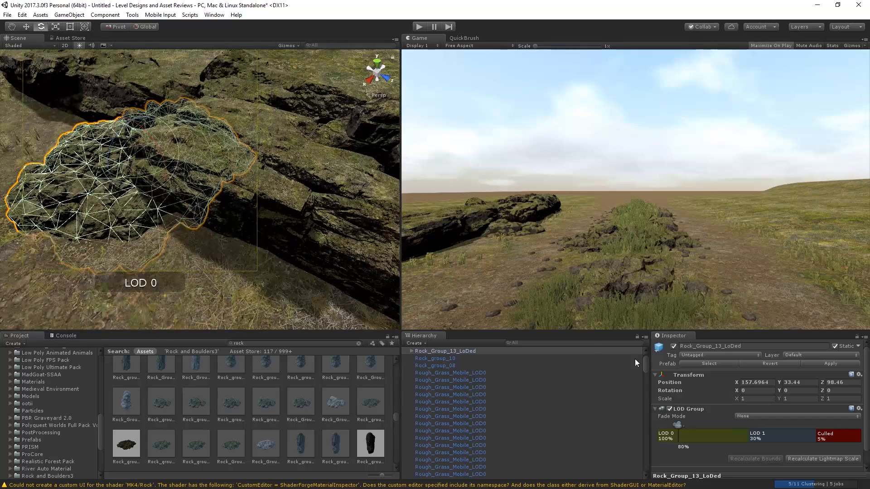
# Step: Set the Mask Power of the Rock_group_13 cluster's material to about 0.628
pyautogui.click(116, 205)
pyautogui.scroll(-5, 778, 393)
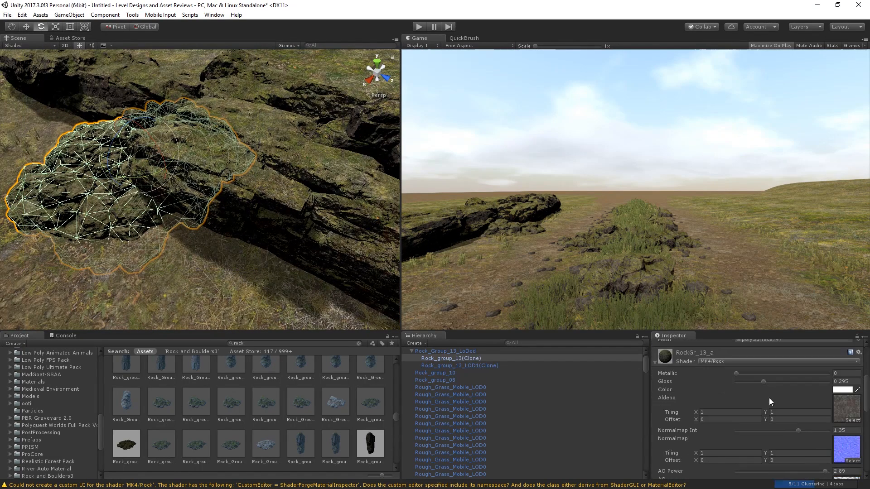
pyautogui.scroll(-5, 763, 385)
pyautogui.moveTo(763, 384)
pyautogui.mouseDown()
pyautogui.moveTo(784, 384)
pyautogui.moveTo(755, 385)
pyautogui.moveTo(779, 385)
pyautogui.mouseUp()
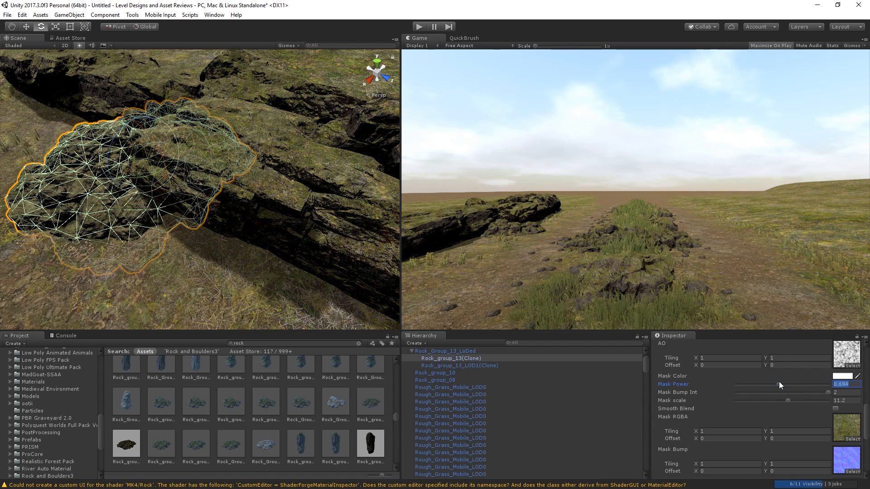
pyautogui.moveTo(779, 384); pyautogui.dragTo(774, 385)
# Step: Add Rock_Group_18_LoDed at the end of the long rocks, scaled uniformly to about 1.77, at about X 154.1, Z 115.2
pyautogui.moveTo(218, 249); pyautogui.dragTo(210, 207, button='right')
pyautogui.press('w')
pyautogui.press('s')
pyautogui.press('w')
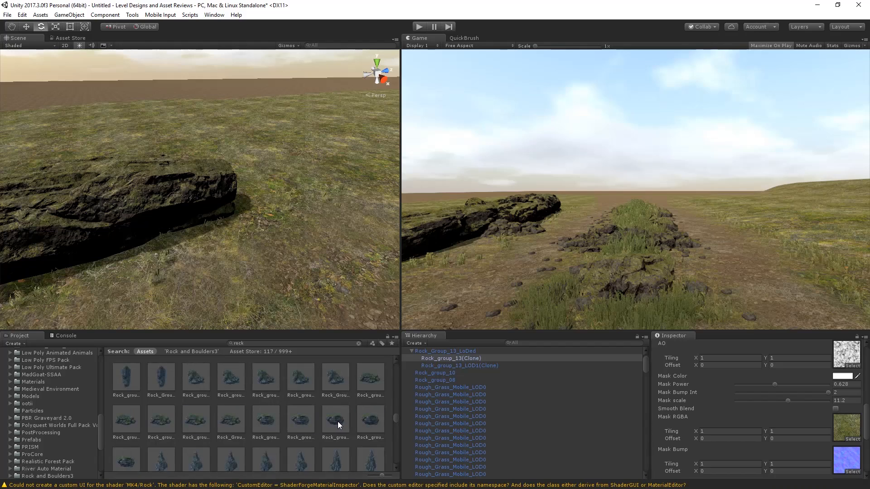
pyautogui.scroll(-3, 337, 421)
pyautogui.moveTo(324, 379); pyautogui.dragTo(361, 145)
pyautogui.press('r')
pyautogui.moveTo(239, 190); pyautogui.dragTo(251, 209)
pyautogui.press('w')
pyautogui.click(235, 204)
pyautogui.click(246, 206)
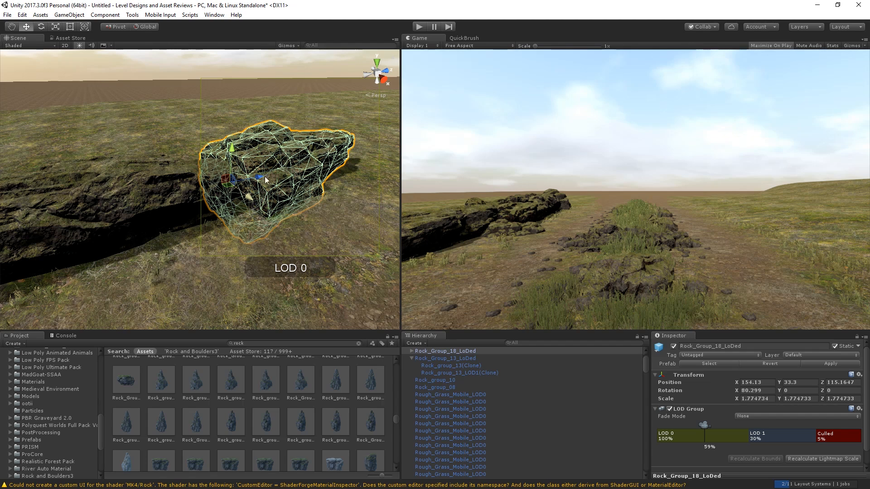
# Step: Add Rock_group_21_LOD1 in front of the long rocks and delete the Rock_group_08 (1) copy behind it
pyautogui.scroll(-3, 289, 461)
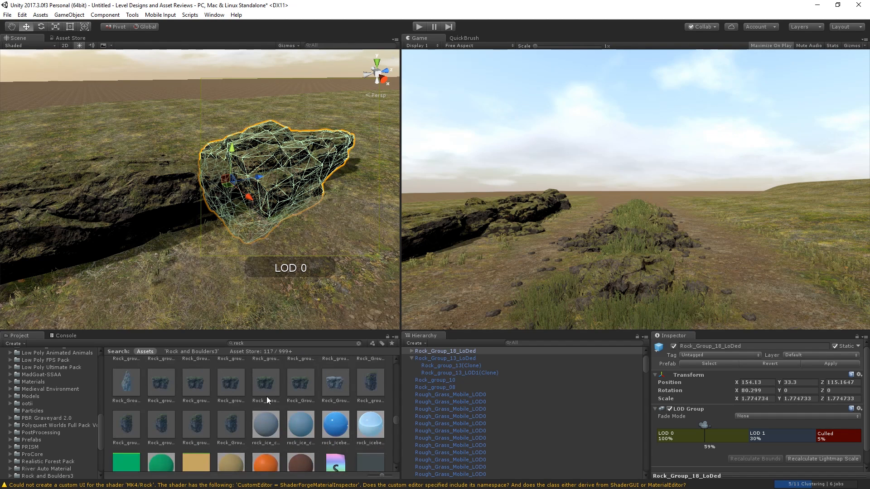
pyautogui.moveTo(235, 388); pyautogui.dragTo(90, 272)
pyautogui.moveTo(213, 244); pyautogui.dragTo(54, 254, button='right')
pyautogui.click(151, 151)
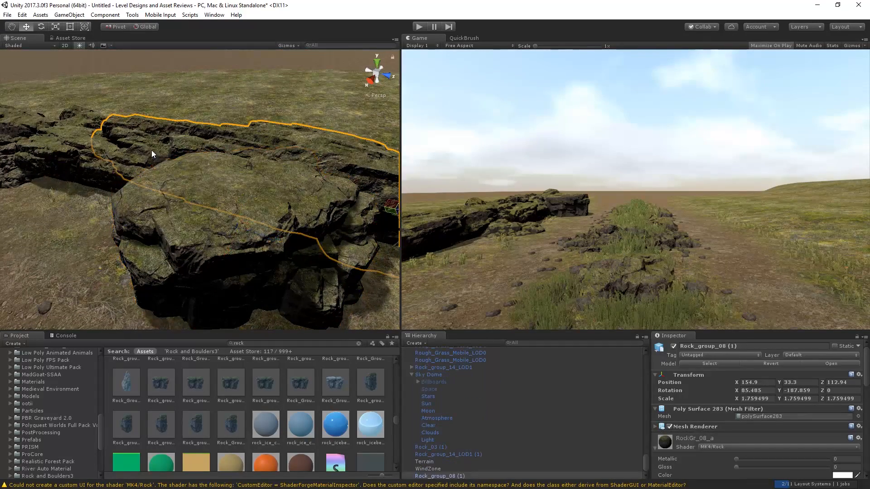
pyautogui.moveTo(152, 150); pyautogui.dragTo(135, 162, button='right')
pyautogui.press('Delete')
# Step: Move Rock_group_21_LOD1 back from the path along X to about 155.1
pyautogui.click(232, 200)
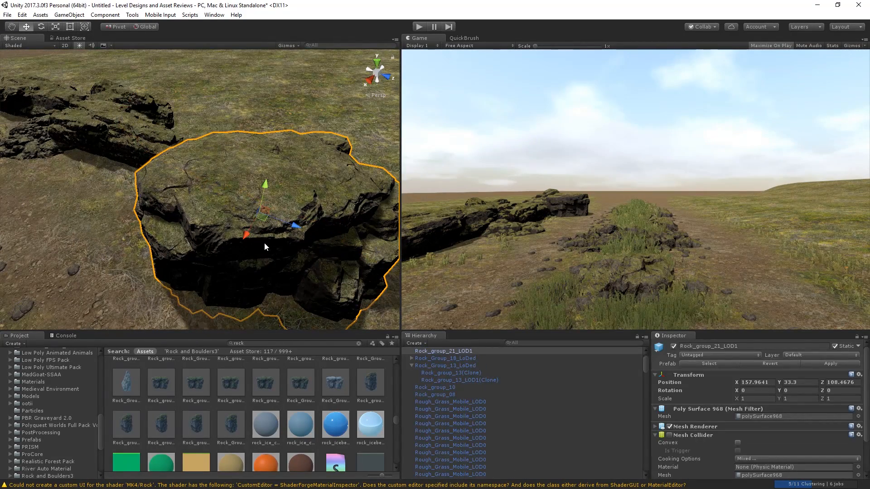
pyautogui.moveTo(234, 233); pyautogui.dragTo(265, 209)
pyautogui.click(224, 230)
pyautogui.moveTo(223, 230); pyautogui.dragTo(307, 200, button='right')
# Step: Scale Rock_group_21_LOD1 uniformly to about 1.22, rotate it to about -108.8 degrees around Y and shift it to about X 155.9
pyautogui.press('r')
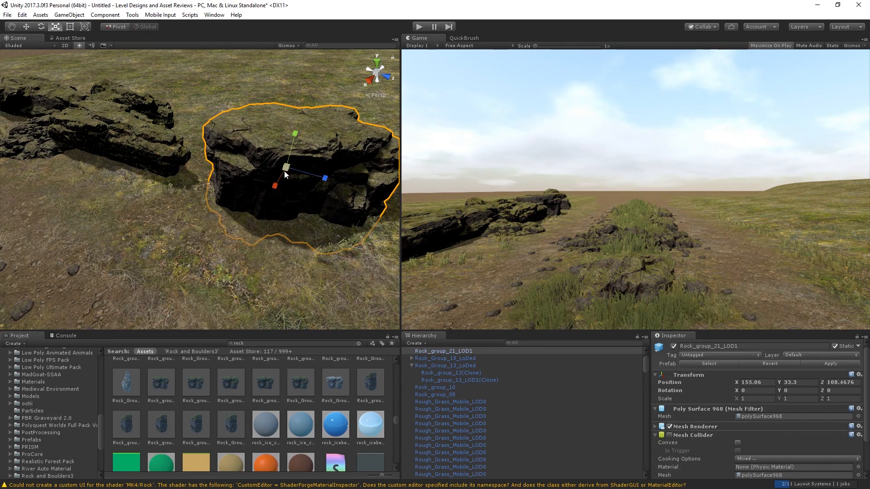
pyautogui.moveTo(286, 174); pyautogui.dragTo(447, 186)
pyautogui.press('e')
pyautogui.press('w')
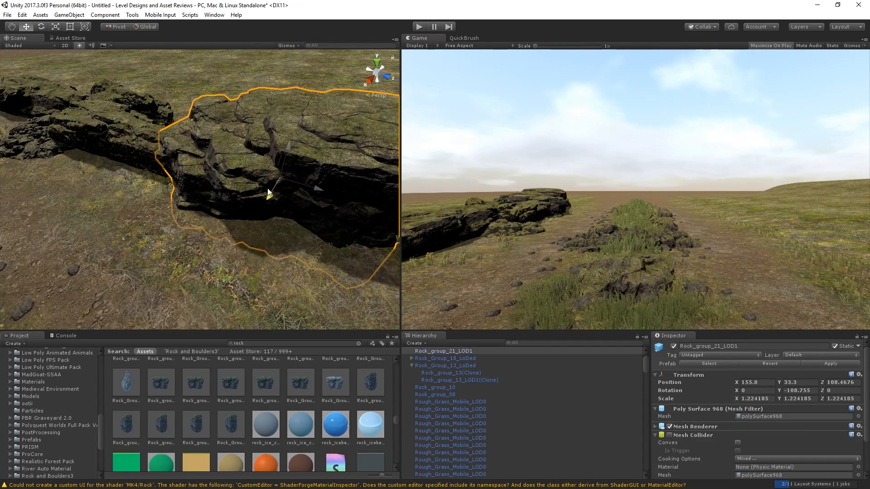
pyautogui.moveTo(277, 186)
pyautogui.mouseDown()
pyautogui.moveTo(272, 192)
pyautogui.moveTo(285, 186)
pyautogui.moveTo(279, 198)
pyautogui.moveTo(260, 190)
pyautogui.moveTo(276, 186)
pyautogui.mouseUp()
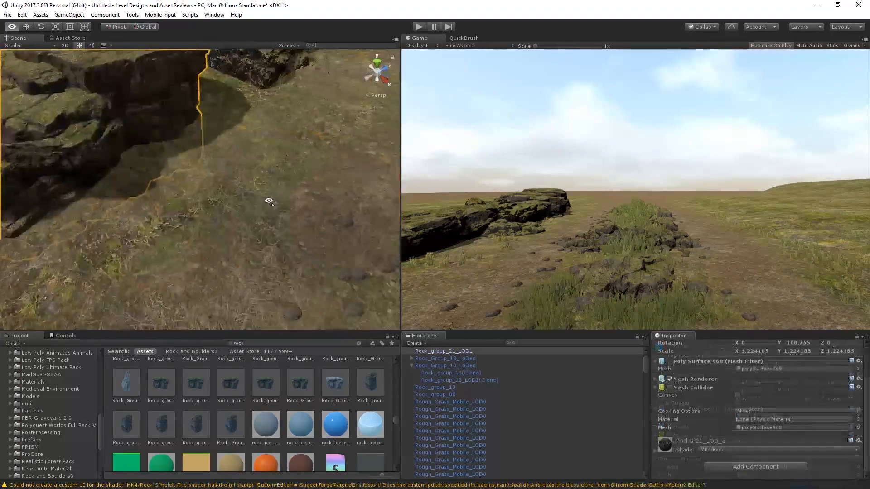
# Step: Move Rock_Group_18_LoDed against the neighbouring rock, at about X 155.4, Z 112.8, and rotate it to about 19.6 degrees around Y
pyautogui.moveTo(268, 200); pyautogui.dragTo(223, 153, button='right')
pyautogui.press('a')
pyautogui.press('a')
pyautogui.press('w')
pyautogui.press('s')
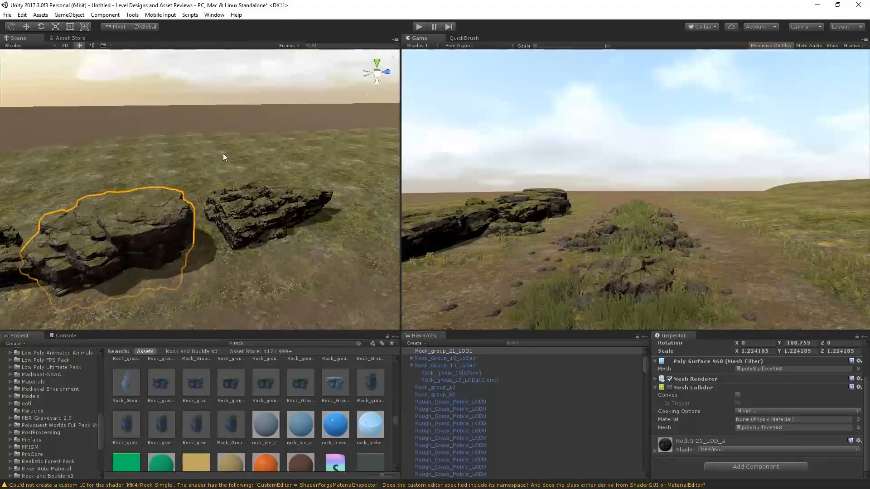
pyautogui.click(248, 210)
pyautogui.moveTo(245, 222); pyautogui.dragTo(203, 258)
pyautogui.click(257, 220)
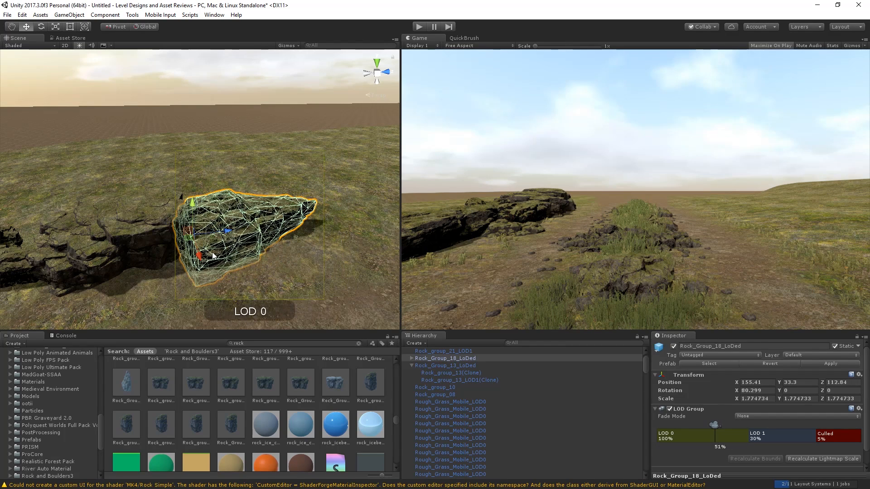
pyautogui.press('e')
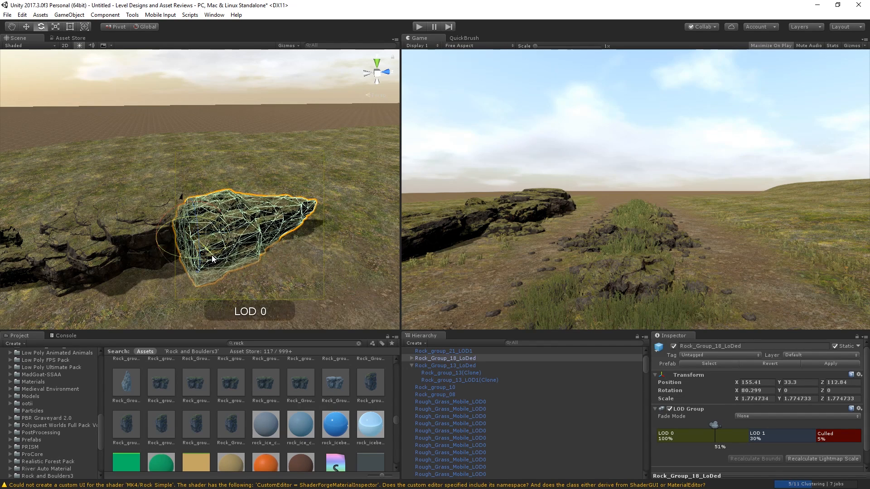
pyautogui.moveTo(203, 260)
pyautogui.mouseDown()
pyautogui.moveTo(187, 267)
pyautogui.moveTo(196, 268)
pyautogui.mouseUp()
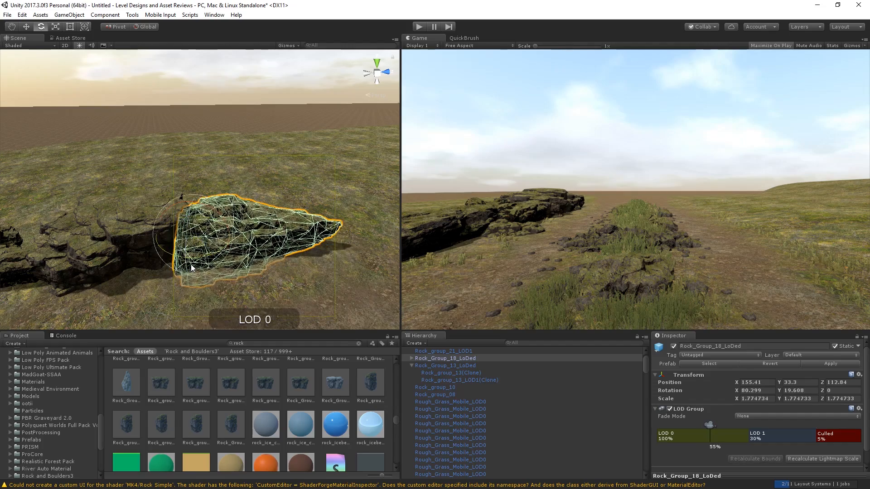
# Step: Duplicate Rock_group_10 and move the copy to the end of the rock row, at about X 157.4, Z 120.3
pyautogui.moveTo(150, 211); pyautogui.dragTo(108, 190, button='right')
pyautogui.press('w')
pyautogui.click(126, 194)
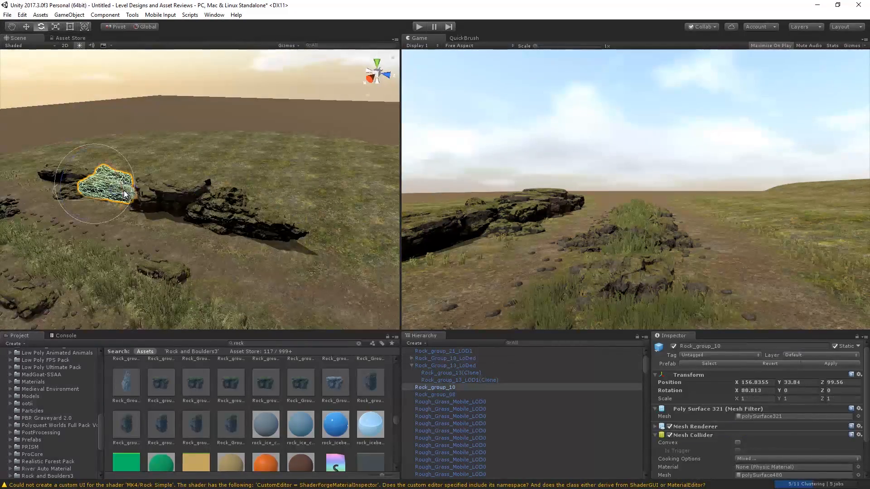
pyautogui.moveTo(121, 196); pyautogui.dragTo(295, 257)
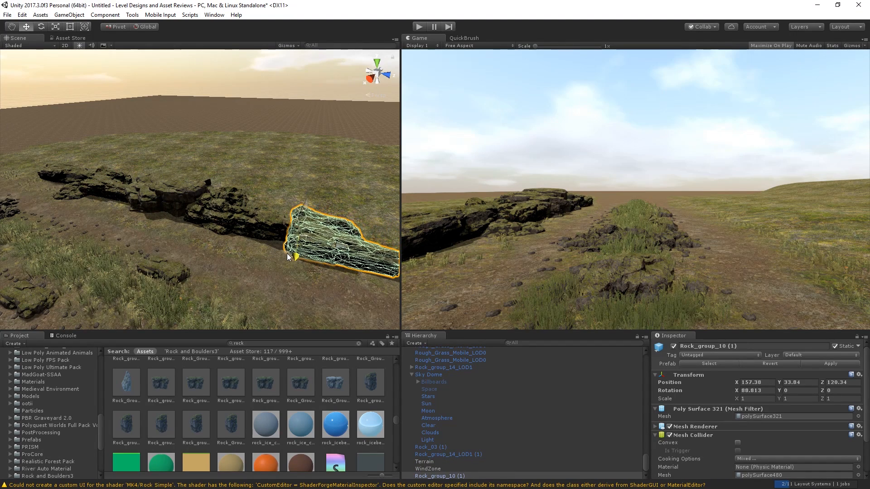
pyautogui.moveTo(295, 256); pyautogui.dragTo(348, 278, button='right')
pyautogui.press('s')
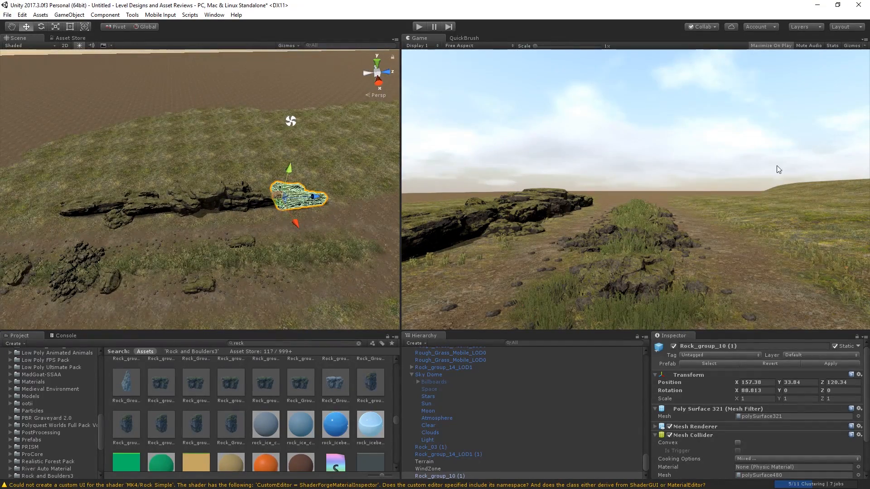
pyautogui.press('w')
pyautogui.moveTo(278, 218); pyautogui.dragTo(287, 196, button='right')
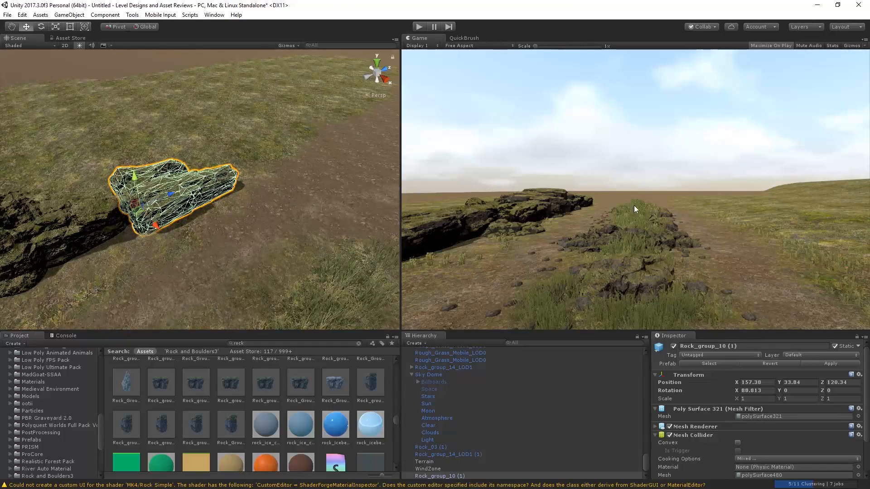
pyautogui.hotkey('ctrl', 'd')
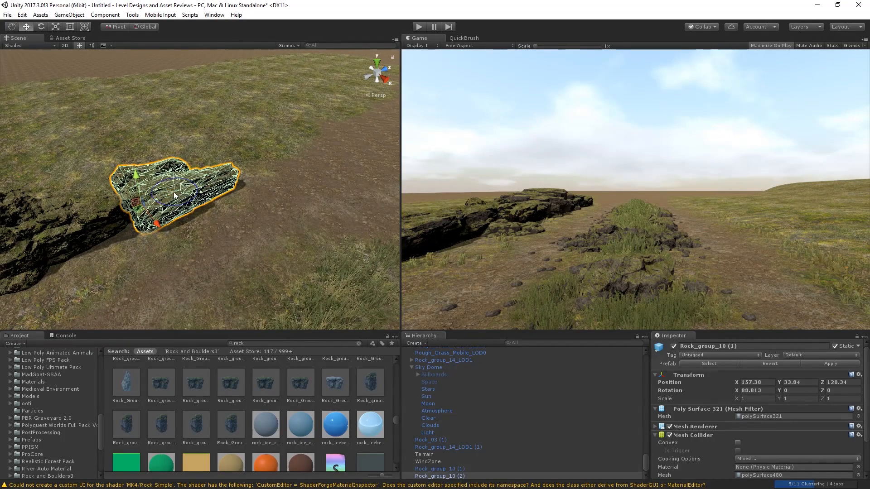
pyautogui.moveTo(173, 192); pyautogui.dragTo(193, 202)
pyautogui.press('Delete')
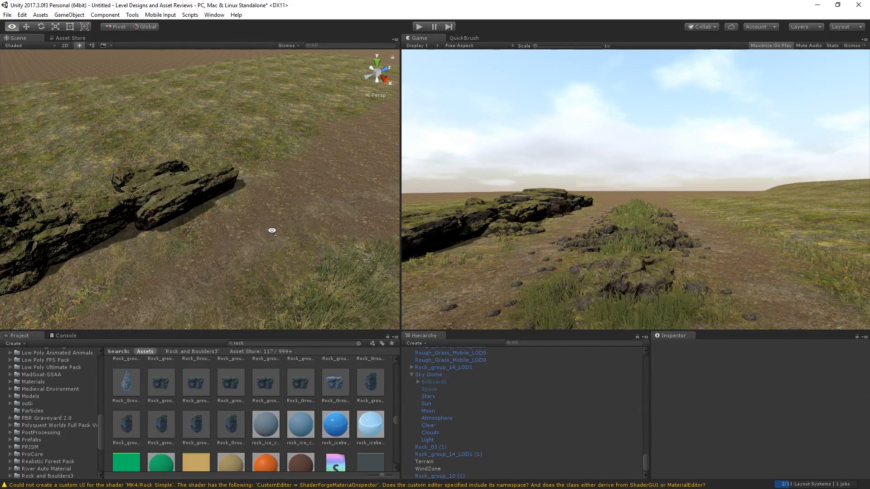
# Step: Duplicate Rock_group_21_LOD1 and slide the copy along Z to about 128.6 at the end of the rock row
pyautogui.keyDown('alt'); pyautogui.moveTo(272, 229); pyautogui.dragTo(109, 199); pyautogui.keyUp('alt')
pyautogui.click(156, 197)
pyautogui.hotkey('ctrl', 'd')
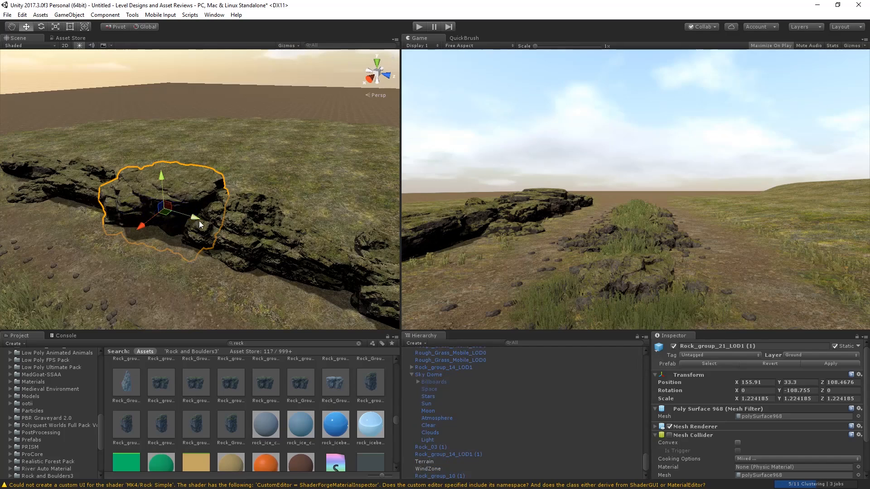
pyautogui.moveTo(200, 221); pyautogui.dragTo(358, 205)
# Step: Rotate the Rock_group_21_LOD1 copy to about -234 degrees around Y and slide it along X toward the path
pyautogui.press('e')
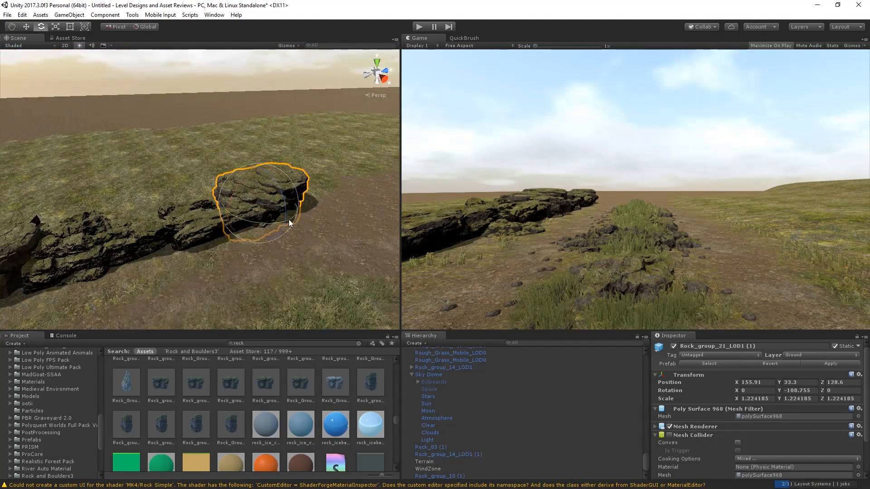
pyautogui.moveTo(249, 220); pyautogui.dragTo(419, 238)
pyautogui.press('w')
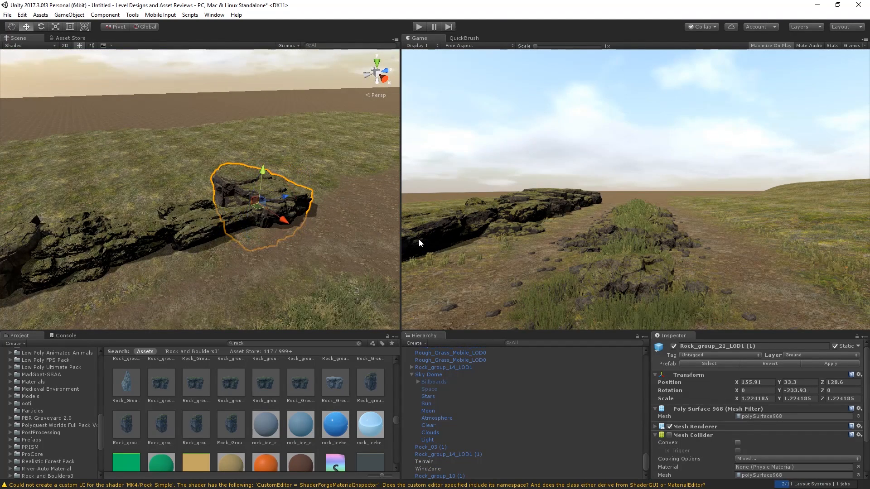
pyautogui.moveTo(283, 221); pyautogui.dragTo(243, 233)
# Step: Rotate Rock_group_10 (1) to about 13.7 degrees around Y
pyautogui.scroll(-8, 243, 232)
pyautogui.click(197, 210)
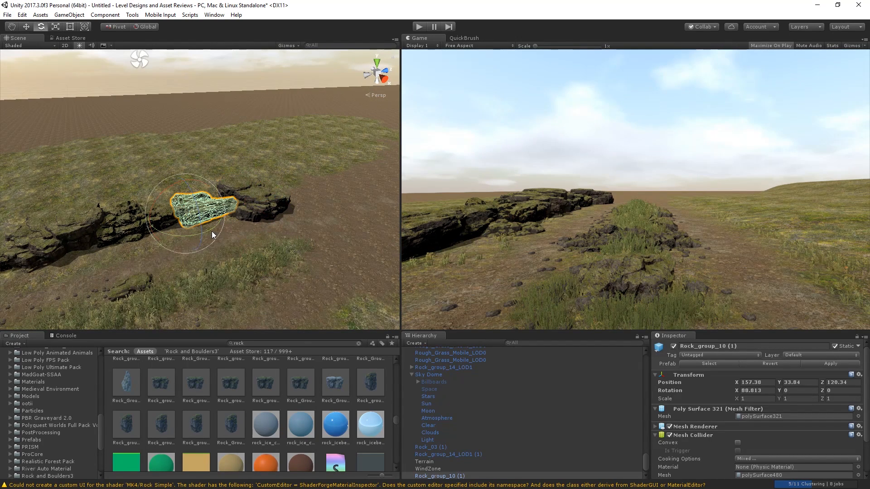
pyautogui.press('e')
# Step: Duplicate Rock_group_10 (1), move the copy to about X 163, Z 129.6 and rotate it to about -157.6 degrees around Y
pyautogui.hotkey('ctrl', 'd')
pyautogui.press('w')
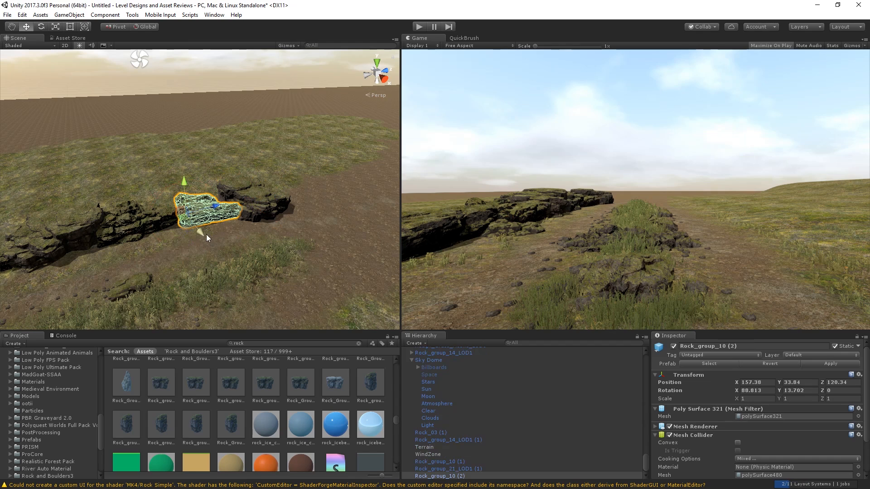
pyautogui.moveTo(220, 231); pyautogui.dragTo(537, 252)
pyautogui.press('e')
pyautogui.press('w')
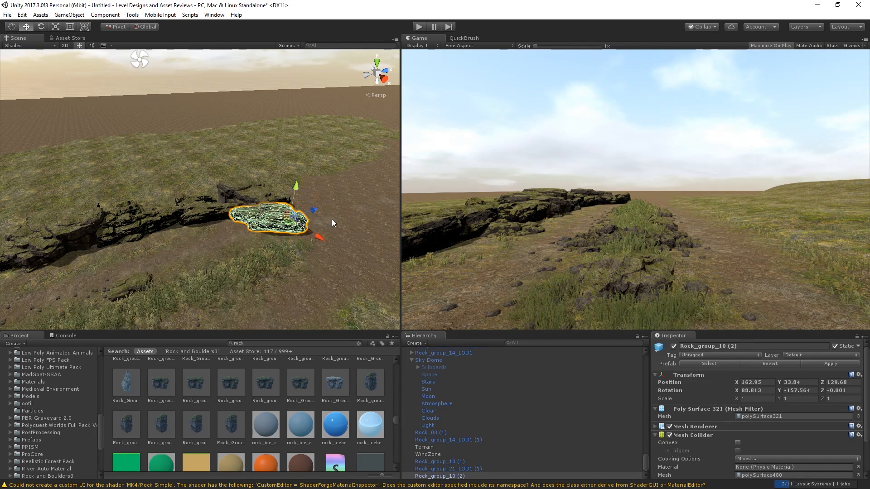
# Step: Scale Rock_group_10 (2) uniformly to about 1.3 and reposition it at about X 162.1, Z 134
pyautogui.moveTo(332, 219); pyautogui.dragTo(343, 197)
pyautogui.press('r')
pyautogui.press('w')
pyautogui.moveTo(350, 229); pyautogui.dragTo(346, 222)
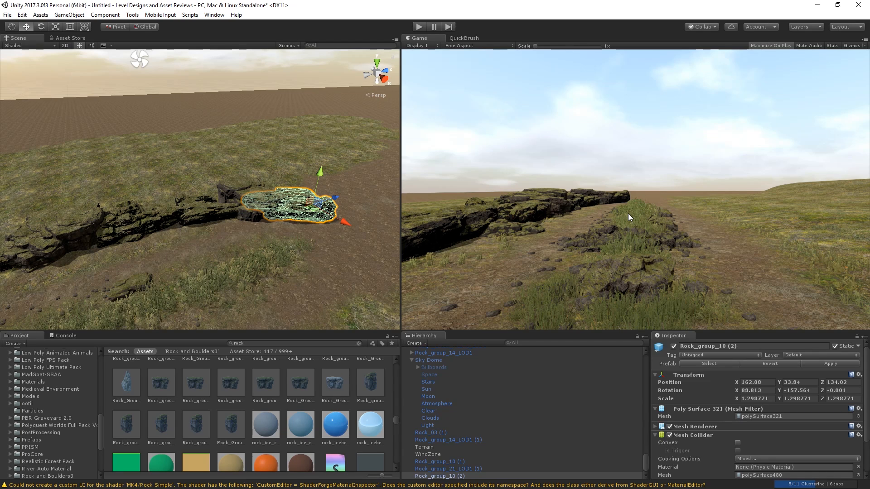
# Step: Paint Rough_Grass_Mobile_LOD0 clumps along the base of the long rock beside the Rock_Group_13 cluster
pyautogui.click(265, 224)
pyautogui.moveTo(265, 224)
pyautogui.mouseDown(button='right')
pyautogui.moveTo(257, 235)
pyautogui.moveTo(148, 235)
pyautogui.moveTo(181, 247)
pyautogui.moveTo(149, 238)
pyautogui.mouseUp(button='right')
pyautogui.hotkey('shift', 'r')
pyautogui.moveTo(136, 237)
pyautogui.mouseDown()
pyautogui.moveTo(192, 254)
pyautogui.moveTo(141, 240)
pyautogui.mouseUp()
pyautogui.click(535, 461)
pyautogui.hotkey('ctrl', 'z')
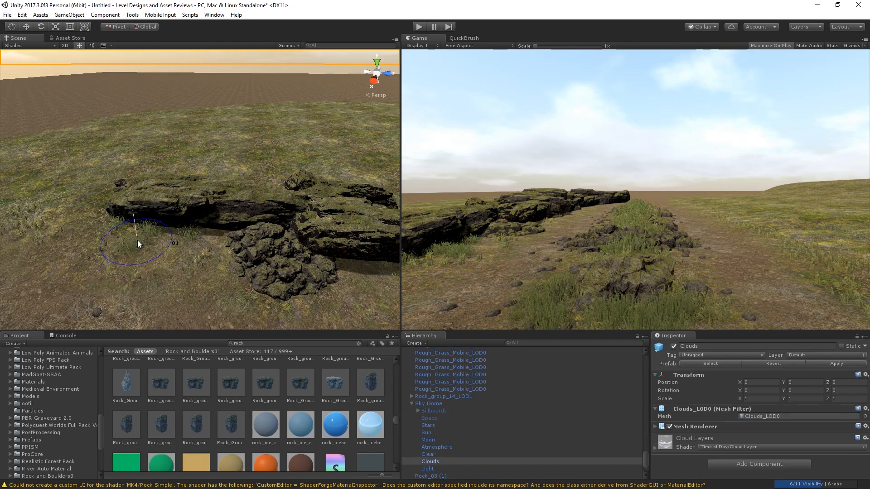
pyautogui.moveTo(107, 214)
pyautogui.mouseDown()
pyautogui.moveTo(113, 227)
pyautogui.moveTo(182, 230)
pyautogui.mouseUp()
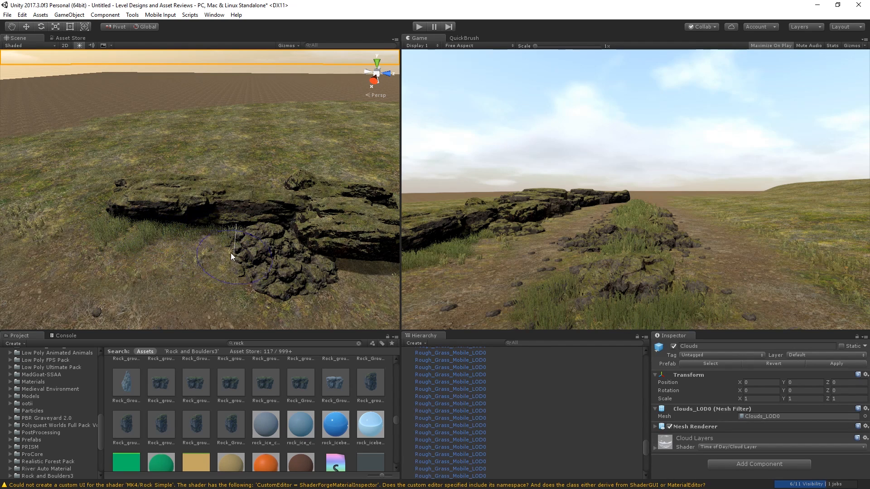
# Step: Paint Rough_Grass_Mobile_LOD0 clumps along the base of the rock wall beyond the Rock_Group_13 cluster
pyautogui.moveTo(230, 253)
pyautogui.keyDown('alt'); pyautogui.mouseDown()
pyautogui.moveTo(258, 265)
pyautogui.moveTo(124, 191)
pyautogui.mouseUp(); pyautogui.keyUp('alt')
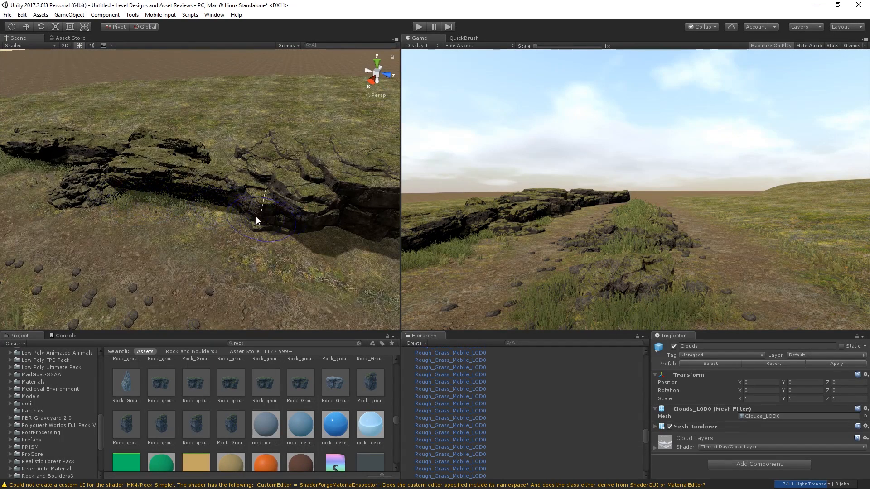
pyautogui.moveTo(321, 227); pyautogui.dragTo(262, 233, button='middle')
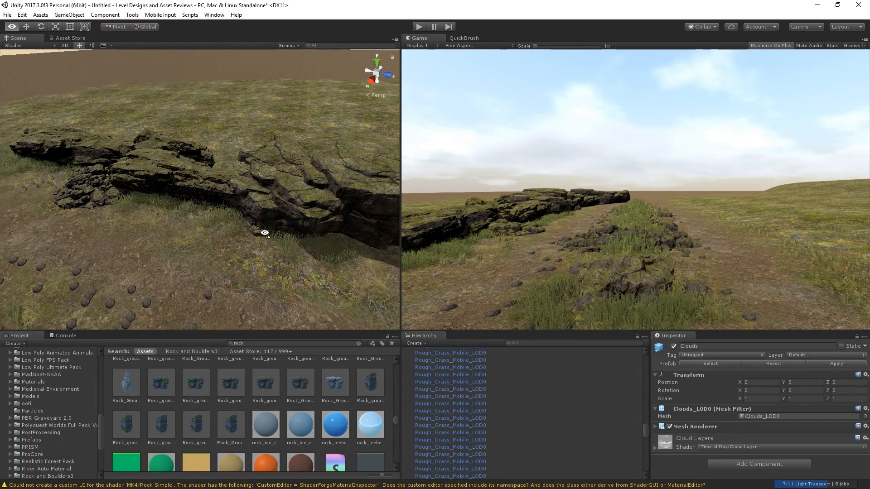
pyautogui.keyDown('alt'); pyautogui.moveTo(263, 232); pyautogui.dragTo(291, 240); pyautogui.keyUp('alt')
pyautogui.moveTo(291, 241); pyautogui.dragTo(156, 223, button='middle')
pyautogui.keyDown('alt'); pyautogui.moveTo(333, 239); pyautogui.dragTo(381, 238); pyautogui.keyUp('alt')
pyautogui.moveTo(381, 238); pyautogui.dragTo(252, 241, button='middle')
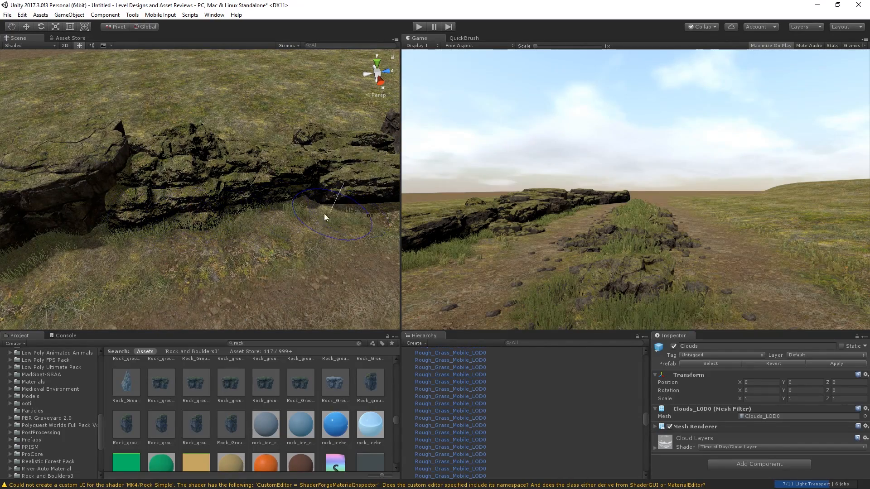
# Step: Continue painting grass along the base of the wall's far rocks up to its outer end
pyautogui.keyDown('alt'); pyautogui.moveTo(324, 214); pyautogui.dragTo(180, 219); pyautogui.keyUp('alt')
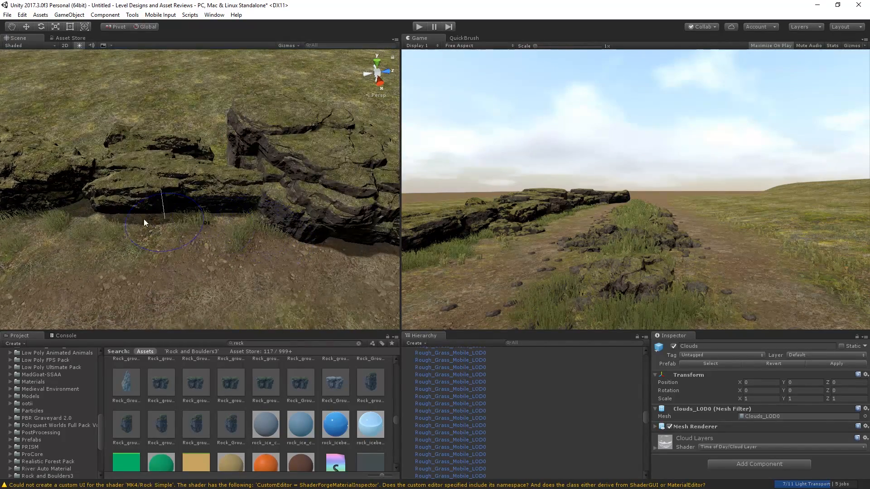
pyautogui.keyDown('alt'); pyautogui.moveTo(260, 208); pyautogui.dragTo(279, 215); pyautogui.keyUp('alt')
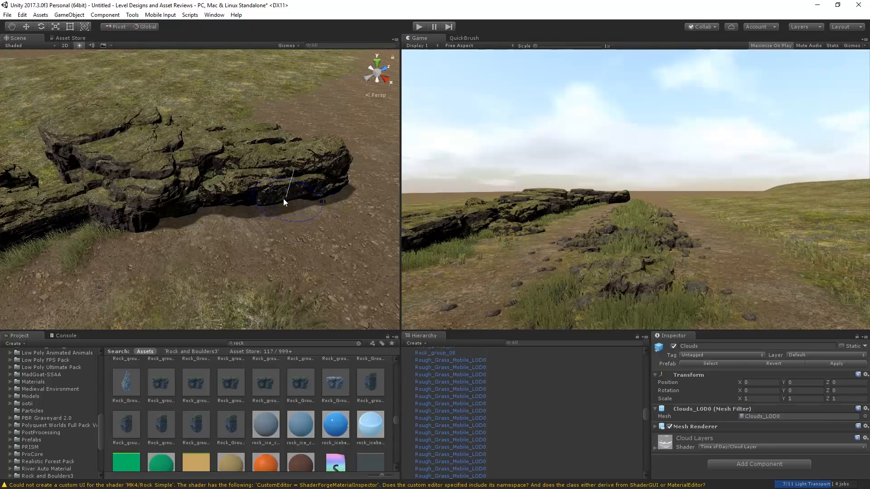
pyautogui.click(240, 201)
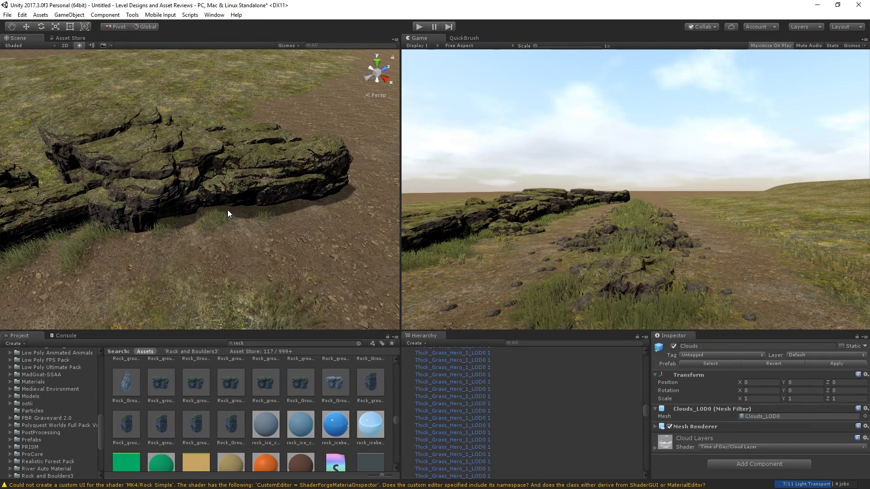
pyautogui.click(145, 235)
pyautogui.keyDown('alt'); pyautogui.moveTo(254, 215); pyautogui.dragTo(206, 249); pyautogui.keyUp('alt')
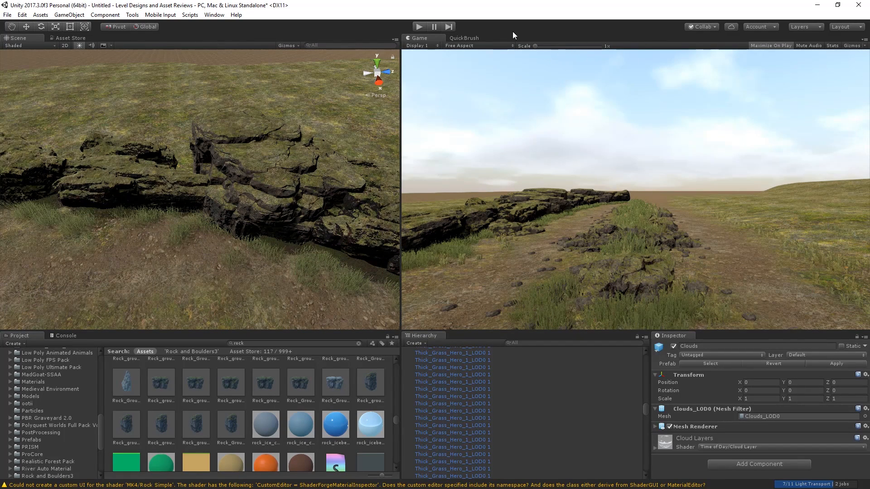
# Step: Adjust the QuickBrush prefab selection and thicken the grass along the base of the wall back to the near long rock
pyautogui.click(464, 38)
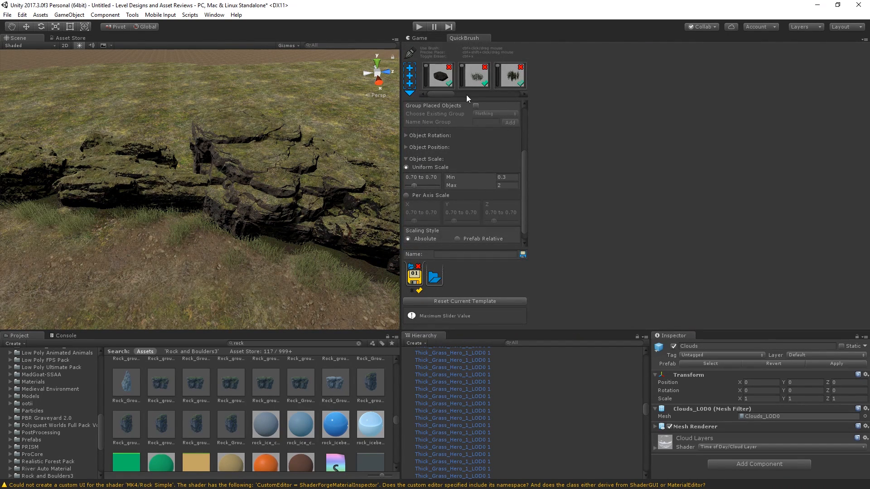
pyautogui.click(417, 38)
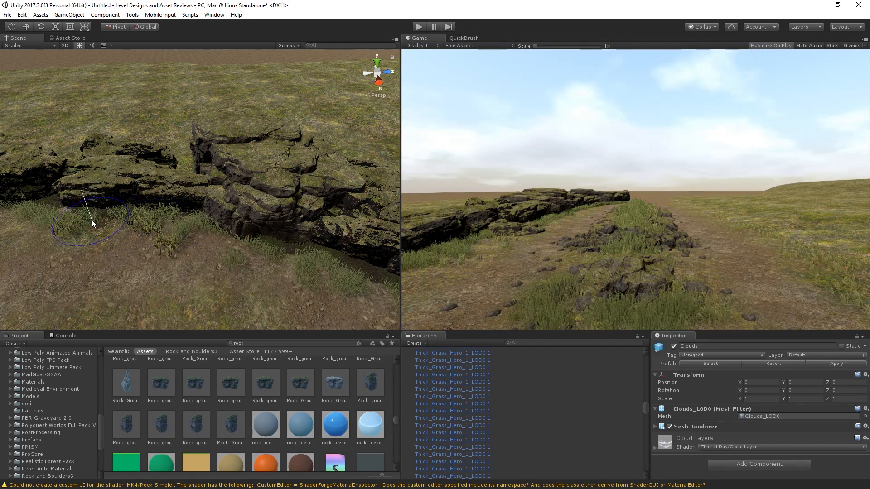
pyautogui.press('a')
pyautogui.moveTo(162, 258)
pyautogui.mouseDown(button='right')
pyautogui.moveTo(177, 264)
pyautogui.moveTo(164, 266)
pyautogui.mouseUp(button='right')
pyautogui.press('a')
pyautogui.moveTo(190, 238); pyautogui.dragTo(161, 243)
pyautogui.moveTo(175, 249)
pyautogui.mouseDown(button='right')
pyautogui.moveTo(153, 241)
pyautogui.moveTo(177, 246)
pyautogui.mouseUp(button='right')
pyautogui.press('a')
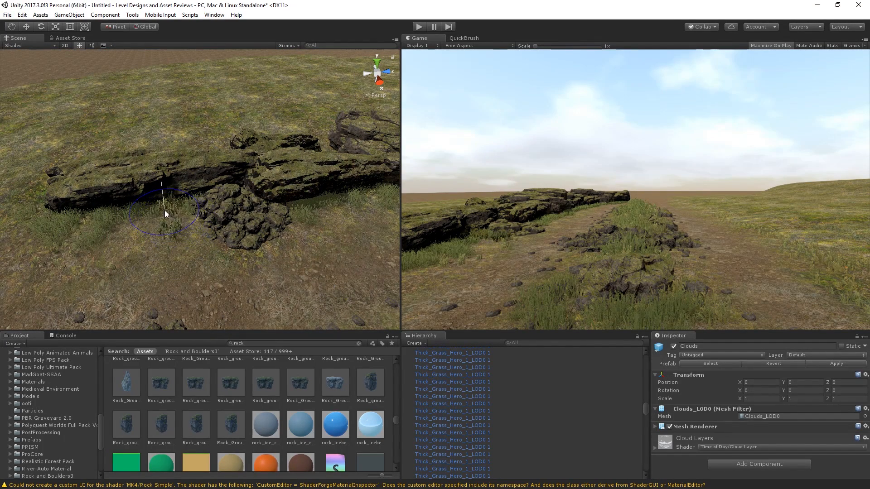
# Step: Switch the active QuickBrush prefab from grass to the white-flowering plant
pyautogui.click(462, 39)
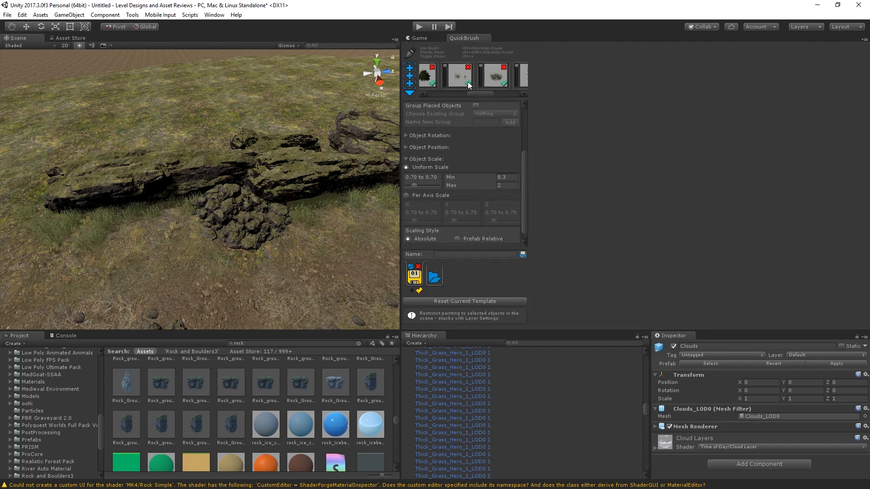
pyautogui.click(418, 38)
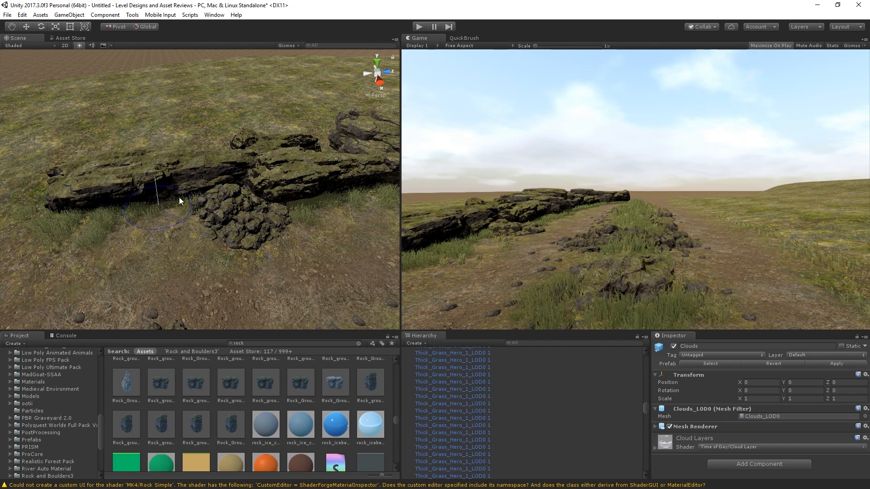
pyautogui.click(462, 38)
pyautogui.moveTo(495, 92)
pyautogui.mouseDown()
pyautogui.moveTo(511, 96)
pyautogui.moveTo(495, 96)
pyautogui.mouseUp()
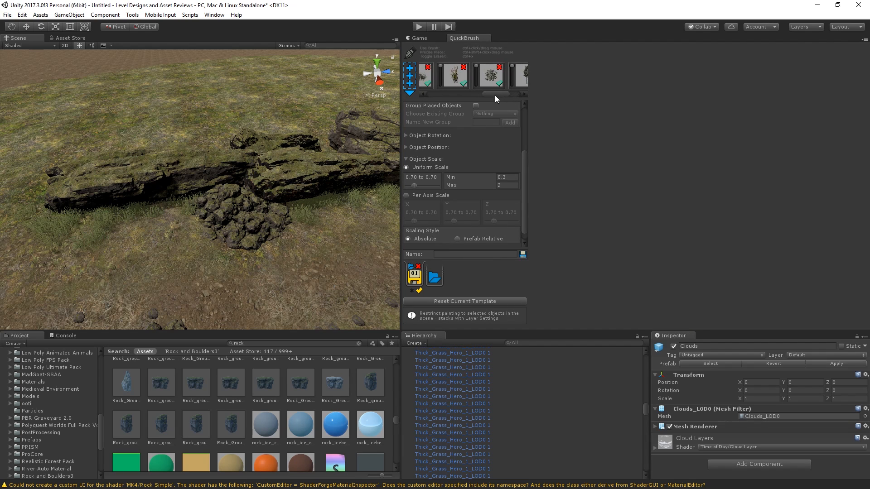
pyautogui.click(436, 38)
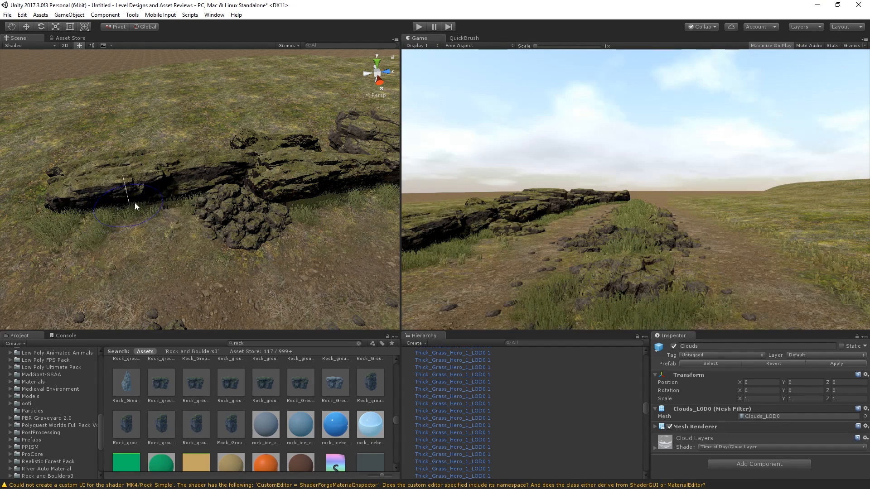
# Step: Set the brush's maximum uniform object scale to 0.7 and its random scale range to about 0.42
pyautogui.click(463, 38)
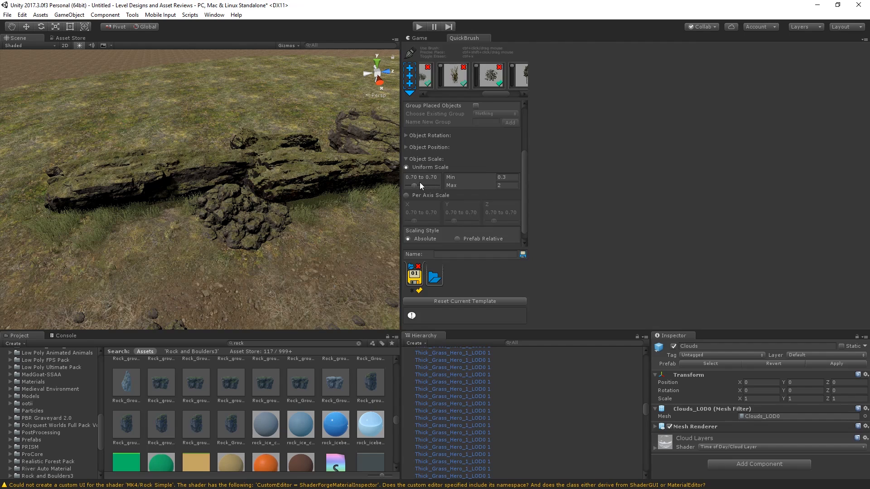
pyautogui.click(506, 177)
pyautogui.press('Tab')
pyautogui.write('0.7')
pyautogui.moveTo(421, 187); pyautogui.dragTo(428, 188)
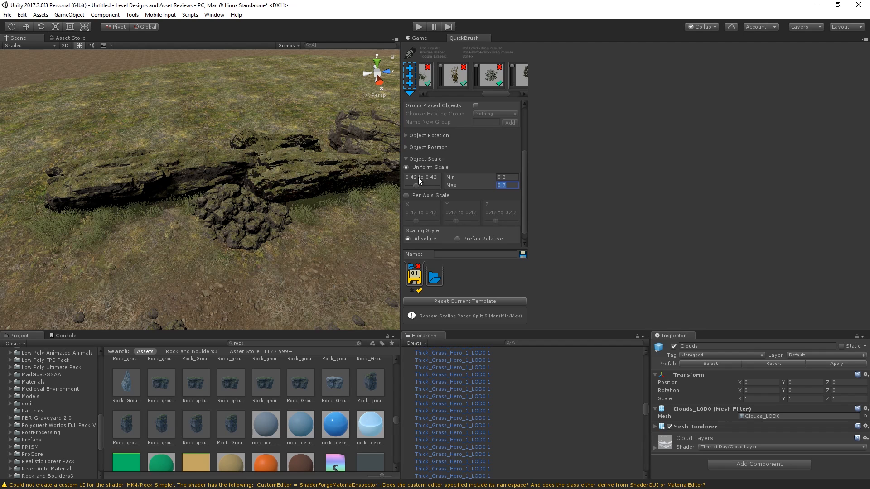
pyautogui.click(411, 38)
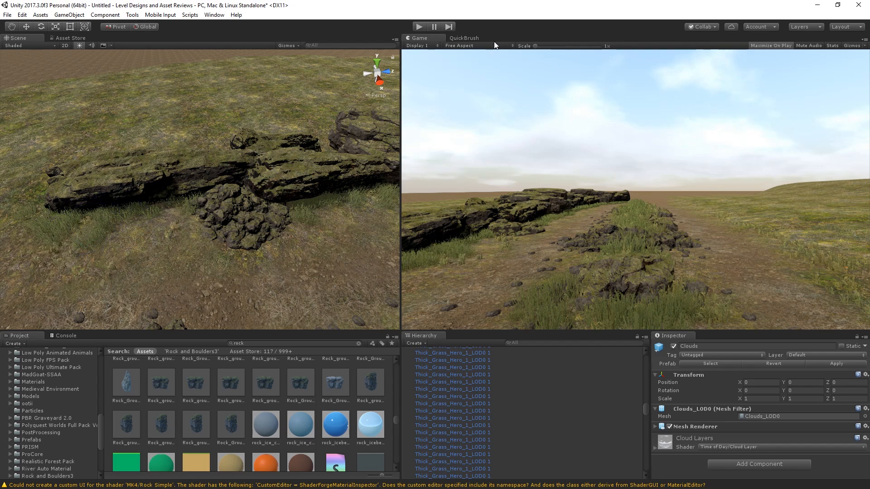
# Step: Increase the brush's stroke spacing for sparser placement
pyautogui.click(463, 38)
pyautogui.scroll(3, 481, 116)
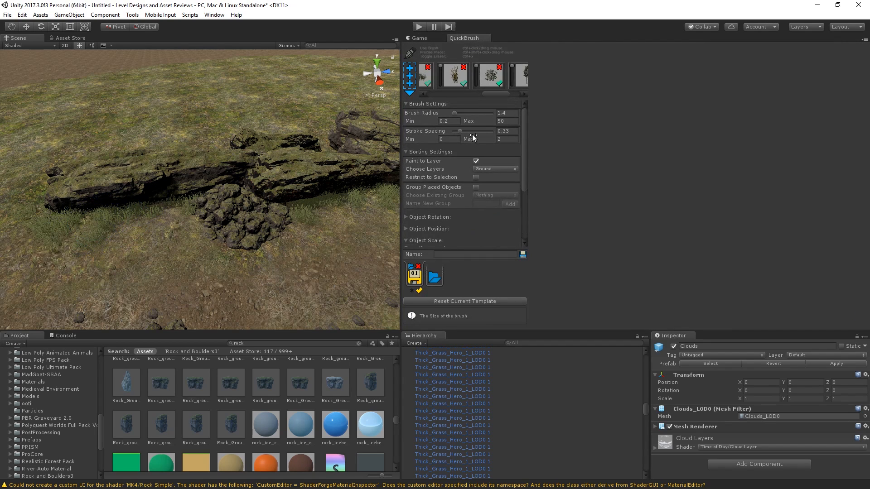
pyautogui.click(471, 130)
pyautogui.click(417, 39)
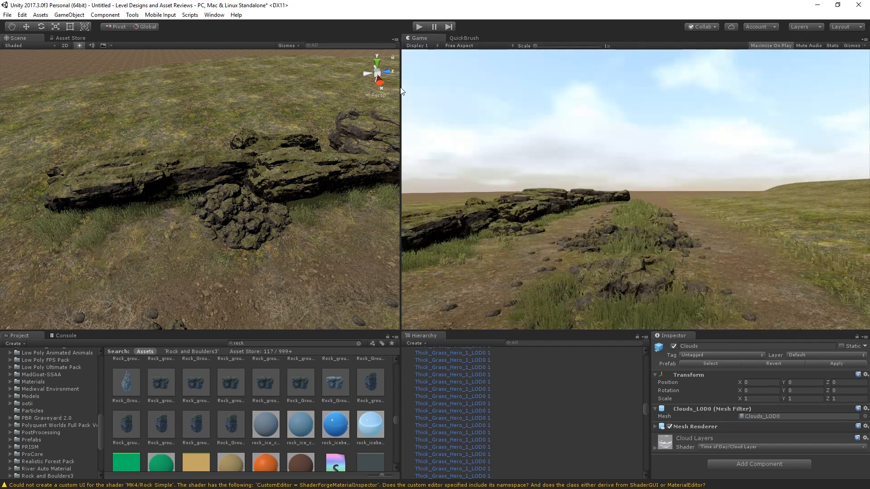
# Step: Place white-flowering plants in the grass at the base of the near long rock, undoing the badly placed ones
pyautogui.click(102, 218)
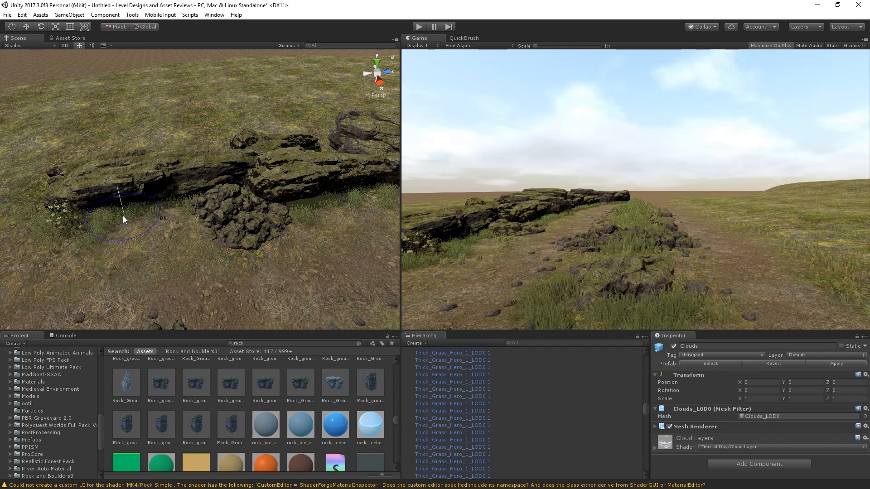
pyautogui.click(172, 204)
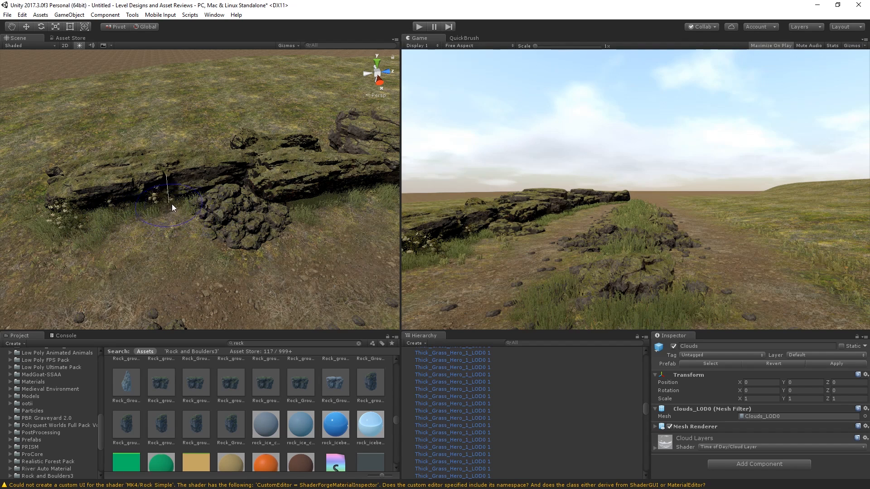
pyautogui.click(198, 204)
pyautogui.hotkey('ctrl', 'z')
pyautogui.click(146, 216)
pyautogui.hotkey('ctrl', 'z')
pyautogui.hotkey('ctrl', 'z')
pyautogui.click(121, 227)
pyautogui.hotkey('ctrl', 'z')
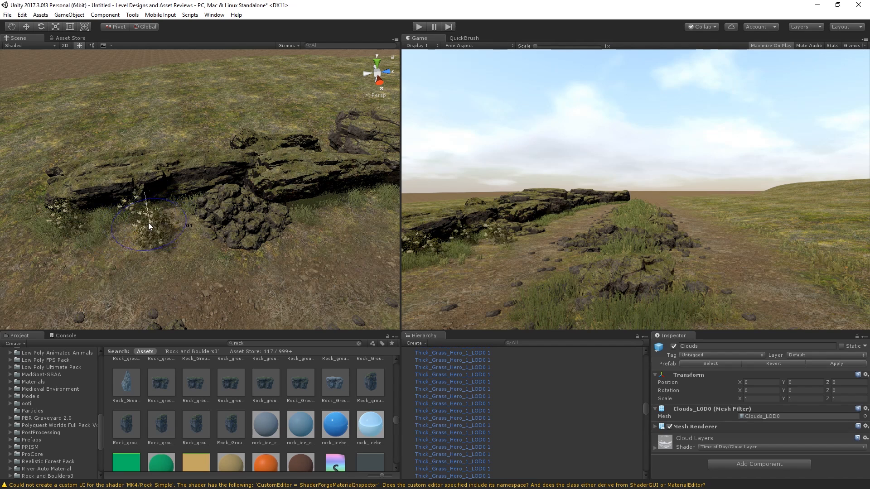
pyautogui.click(137, 225)
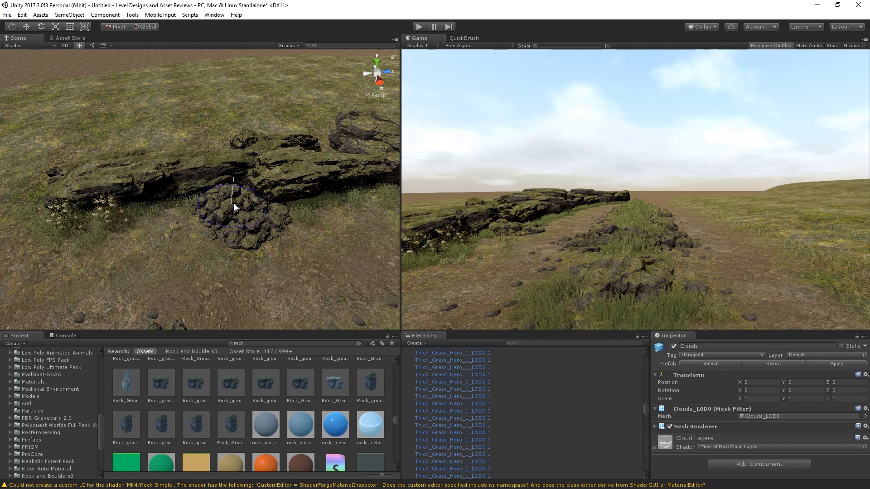
# Step: Place more white-flowering plants along the wall base beyond the Rock_Group_13 cluster
pyautogui.click(308, 210)
pyautogui.hotkey('ctrl', 'z')
pyautogui.click(344, 199)
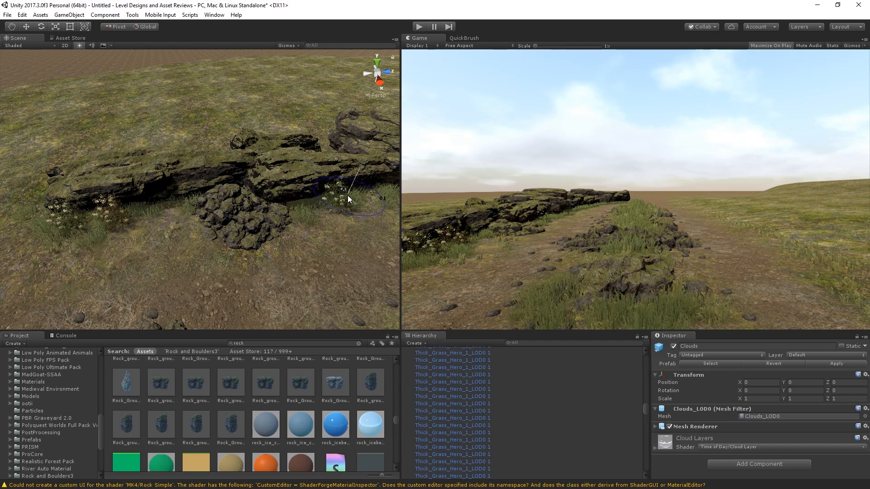
pyautogui.moveTo(309, 206)
pyautogui.mouseDown(button='right')
pyautogui.moveTo(339, 193)
pyautogui.moveTo(202, 184)
pyautogui.mouseUp(button='right')
pyautogui.click(296, 186)
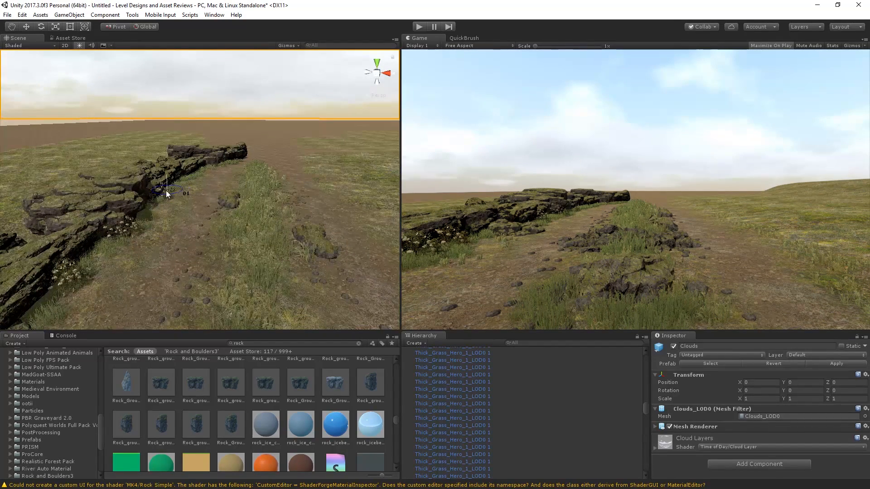
# Step: Place white-flowering plants in the central grass strip, including one beside the foreground rock near the camera
pyautogui.moveTo(253, 162); pyautogui.dragTo(308, 254, button='right')
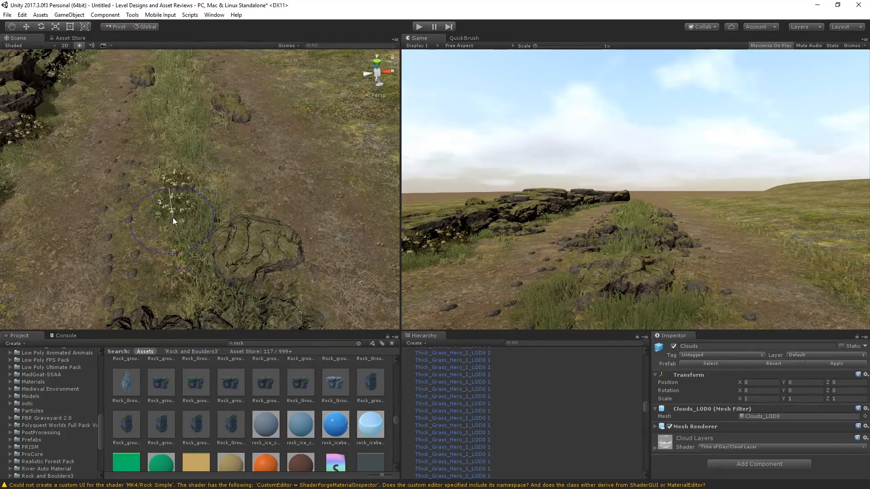
pyautogui.moveTo(173, 217); pyautogui.dragTo(192, 156, button='right')
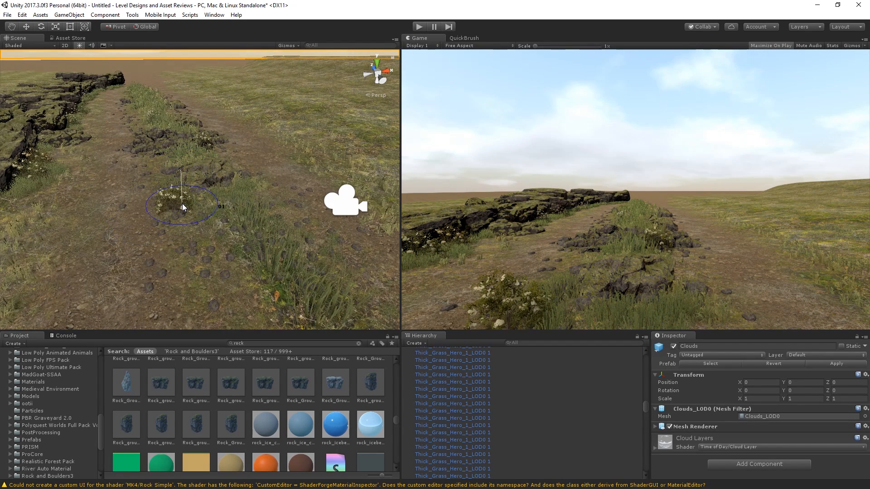
pyautogui.click(198, 203)
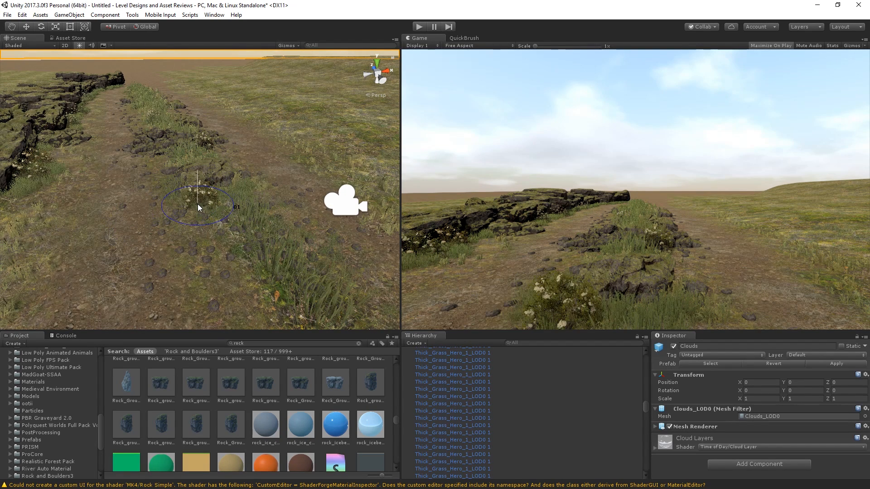
# Step: Add white-flowering plants among the small rocks and grass of the central strip behind the foreground rock
pyautogui.press('w')
pyautogui.moveTo(193, 191); pyautogui.dragTo(177, 225, button='right')
pyautogui.scroll(-3, 199, 158)
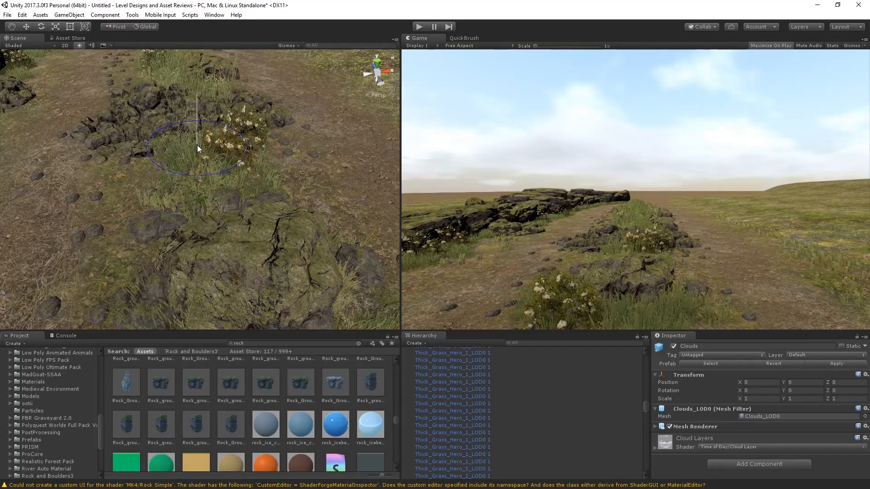
pyautogui.click(189, 108)
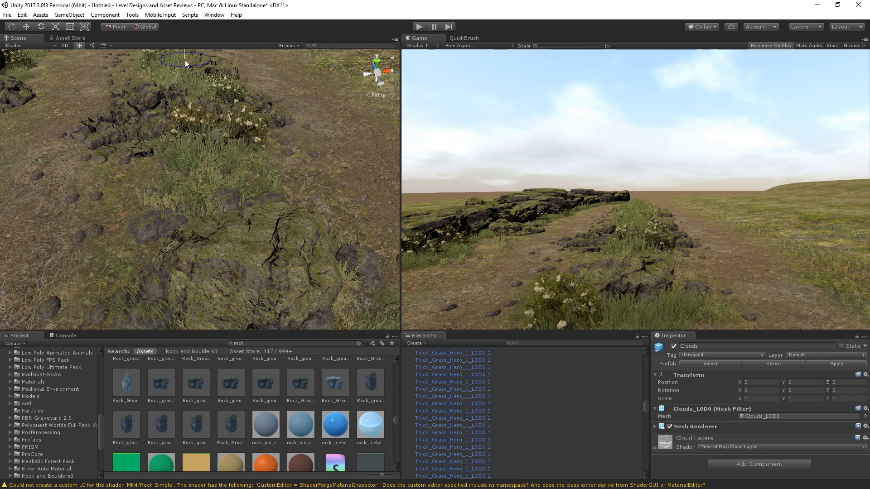
pyautogui.moveTo(179, 57); pyautogui.dragTo(220, 169, button='right')
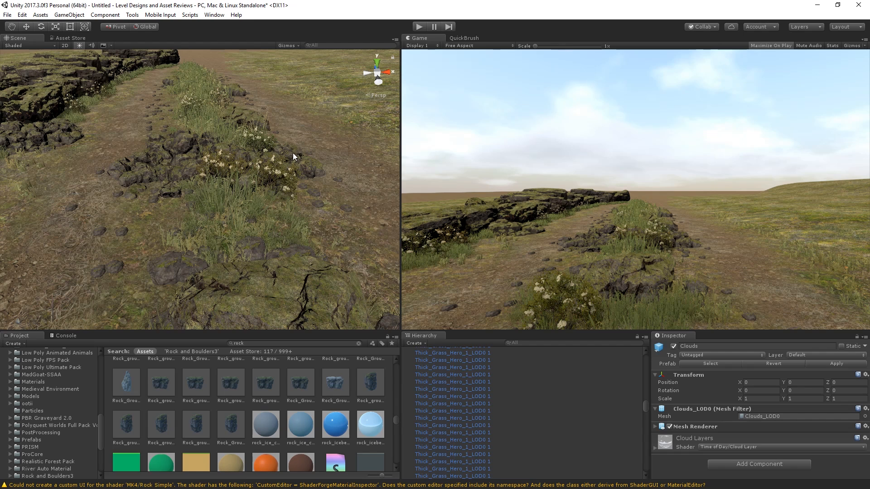
# Step: Lower Detail Diff Int on Rock_group_10's RockGr_10_a material to about 0.06
pyautogui.moveTo(293, 153); pyautogui.dragTo(205, 102, button='right')
pyautogui.click(206, 186)
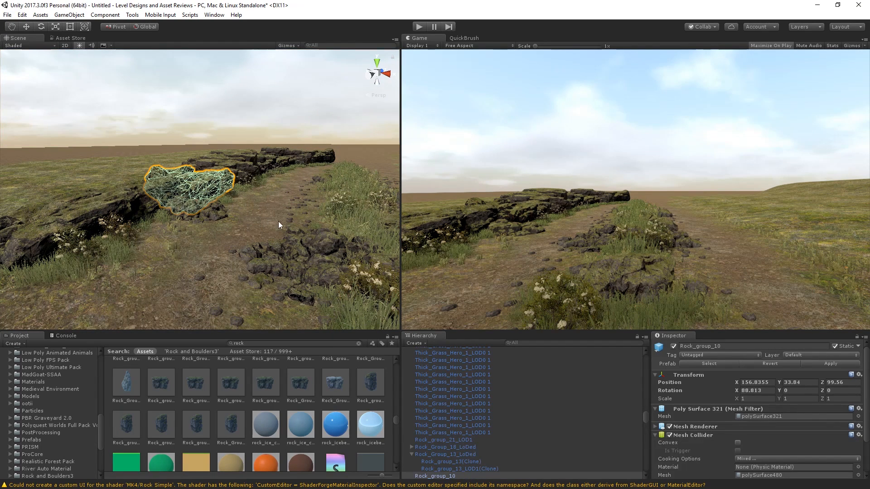
pyautogui.scroll(-3, 670, 425)
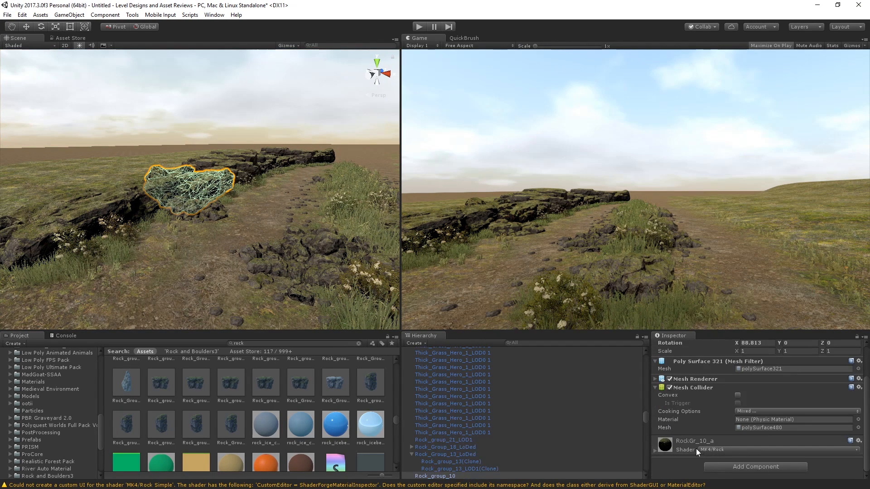
pyautogui.click(696, 448)
pyautogui.scroll(-5, 762, 425)
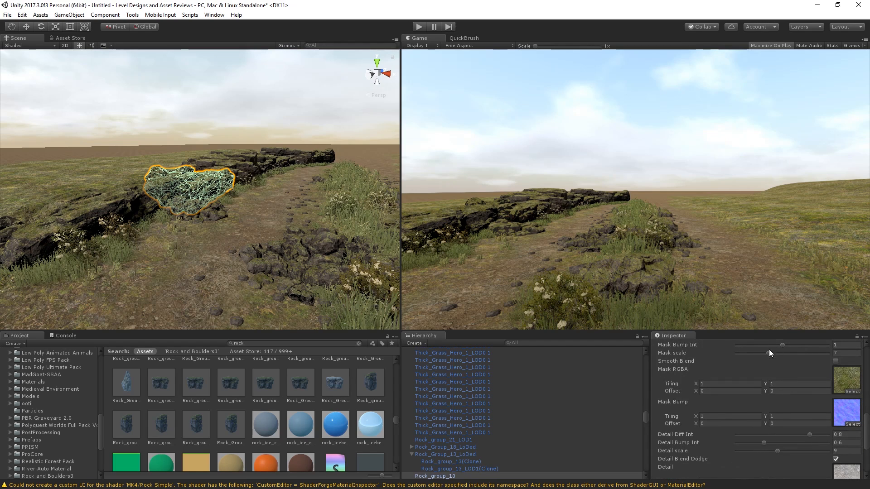
pyautogui.moveTo(782, 435); pyautogui.dragTo(693, 435)
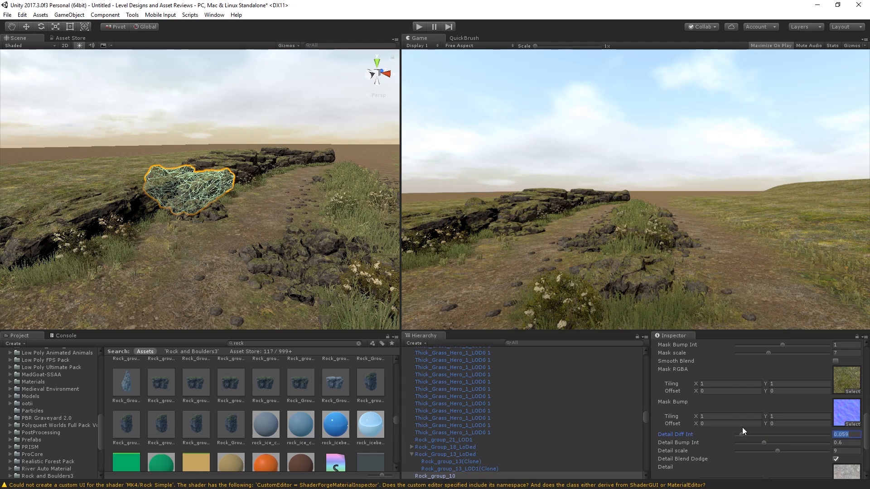
# Step: Lower Mask Power to about 0.56 on Rock_group_10's material and to about 0.53 on Rock_group_08's material
pyautogui.scroll(3, 735, 403)
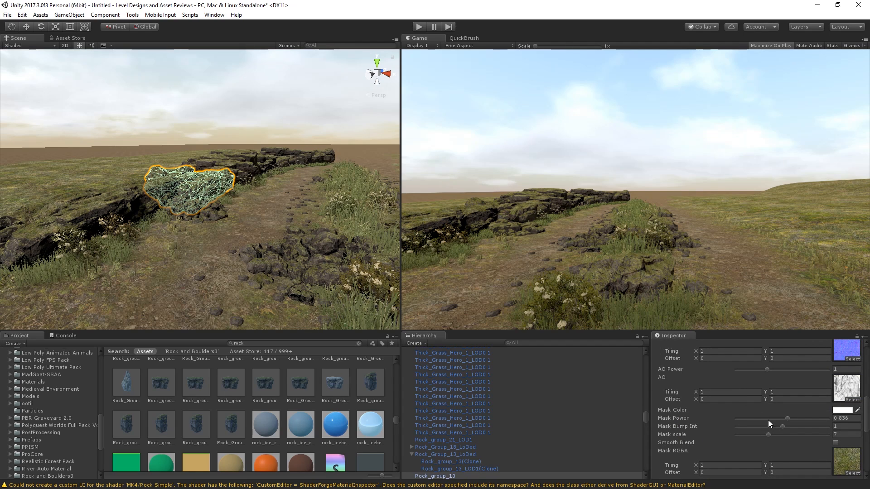
pyautogui.moveTo(767, 419)
pyautogui.mouseDown()
pyautogui.moveTo(748, 414)
pyautogui.moveTo(780, 417)
pyautogui.moveTo(774, 416)
pyautogui.mouseUp()
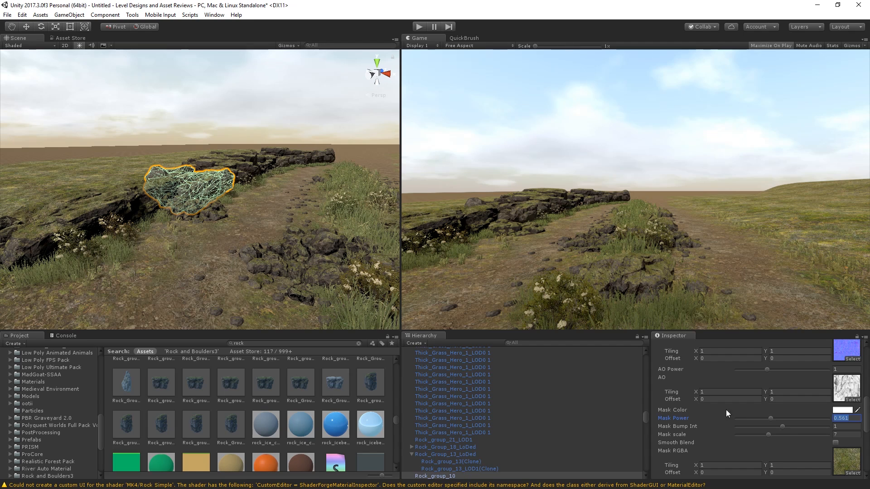
pyautogui.moveTo(169, 167); pyautogui.dragTo(145, 176, button='right')
pyautogui.click(131, 180)
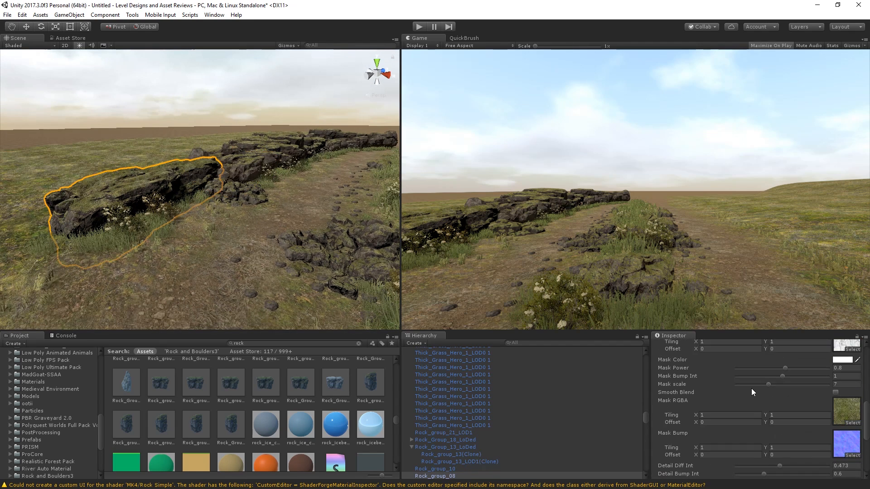
pyautogui.moveTo(777, 367); pyautogui.dragTo(769, 373)
pyautogui.moveTo(137, 169); pyautogui.dragTo(146, 171, button='right')
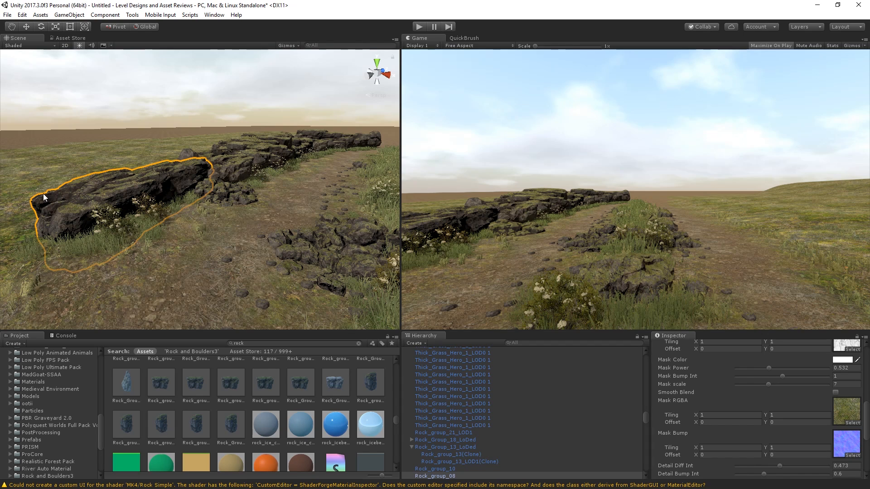
# Step: Select the terrain and activate its Paint Height tool
pyautogui.click(61, 172)
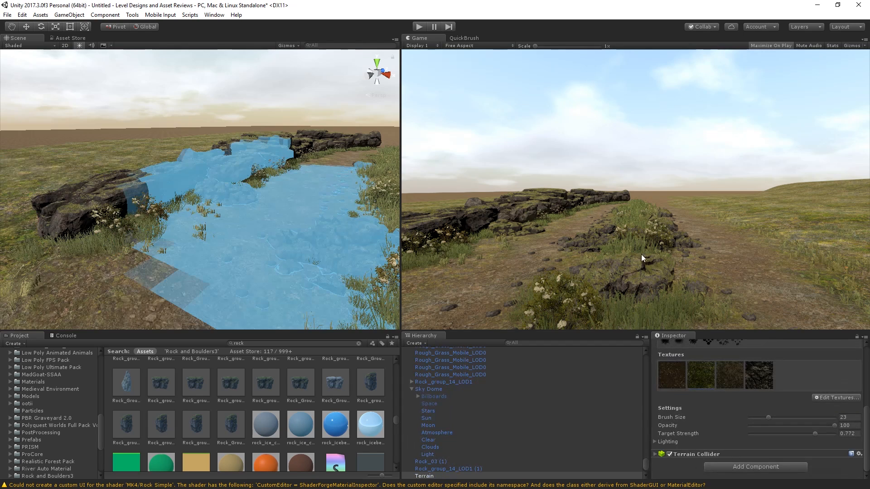
pyautogui.scroll(5, 723, 377)
pyautogui.click(732, 360)
pyautogui.scroll(-3, 769, 419)
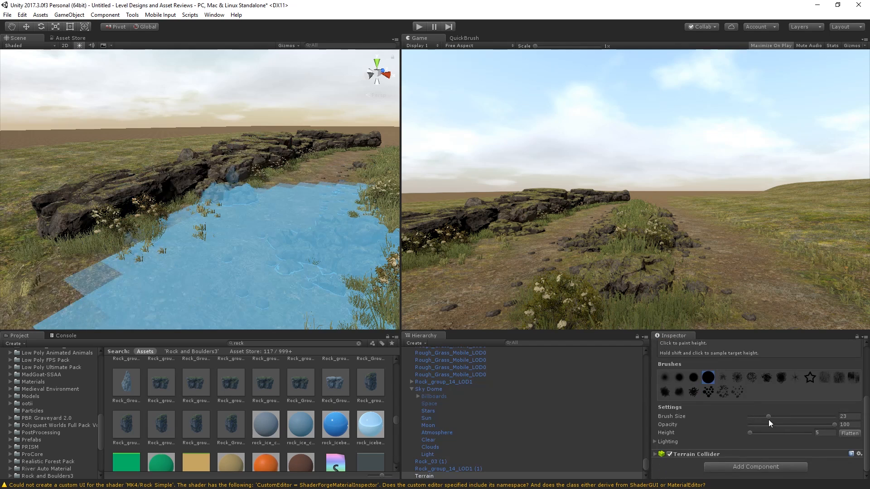
# Step: Try painting the terrain behind the near end of the rock wall at height 5, and undo it
pyautogui.click(834, 433)
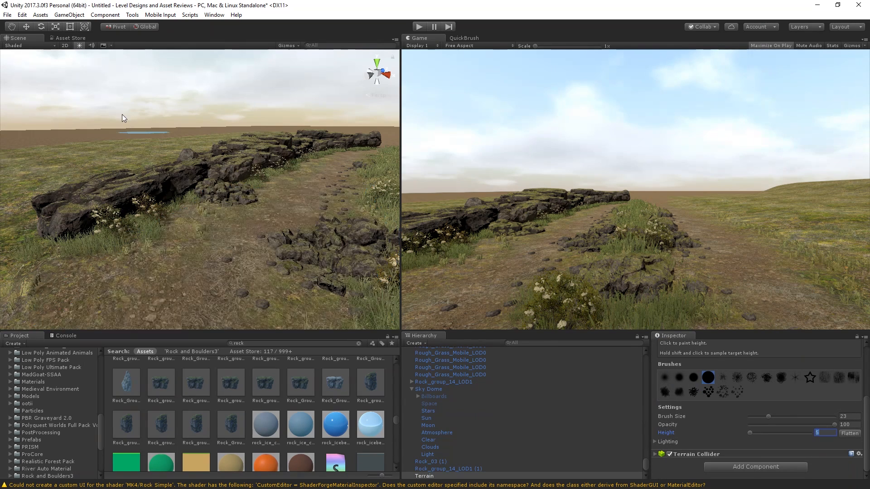
pyautogui.click(61, 166)
pyautogui.hotkey('ctrl', 'z')
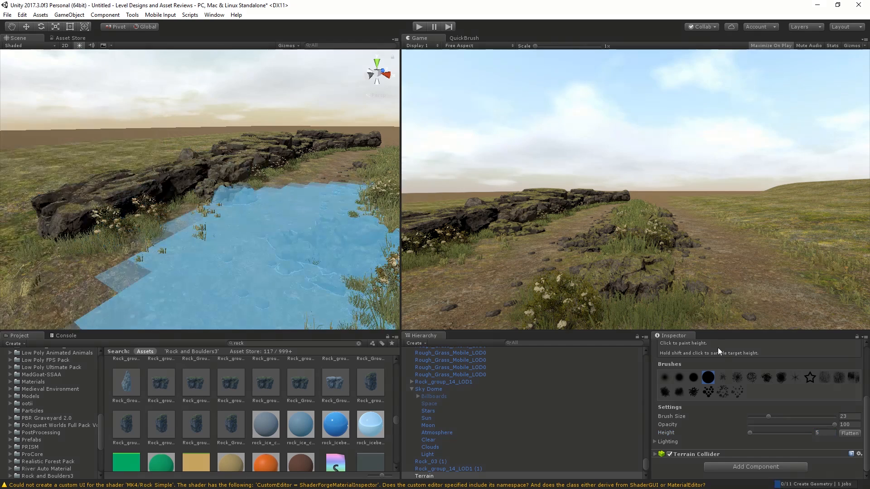
# Step: Set the paint height to 1 and brush size to 6, and paint the ground along the back of the rock wall
pyautogui.click(823, 434)
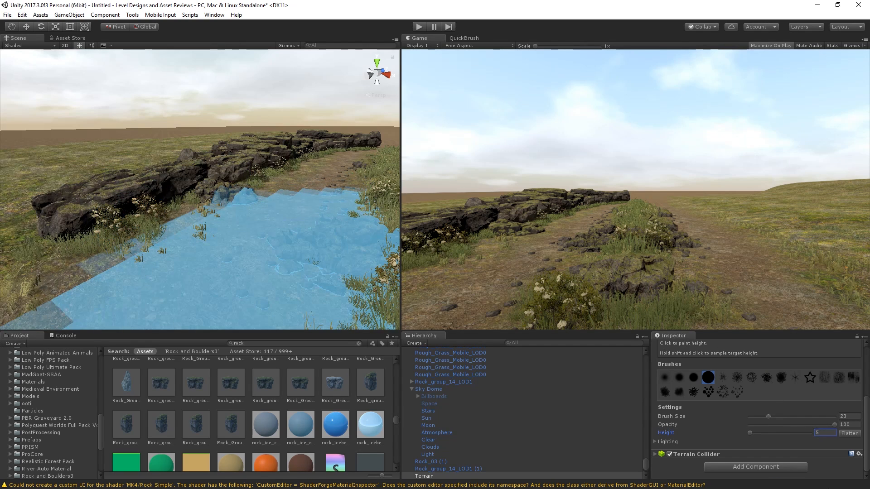
pyautogui.press('BackSpace')
pyautogui.write('1')
pyautogui.press('Return')
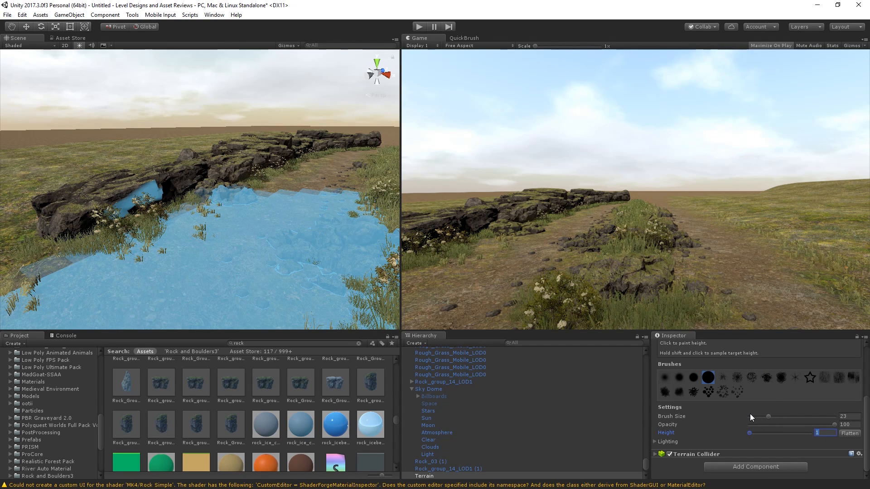
pyautogui.moveTo(749, 414); pyautogui.dragTo(754, 415)
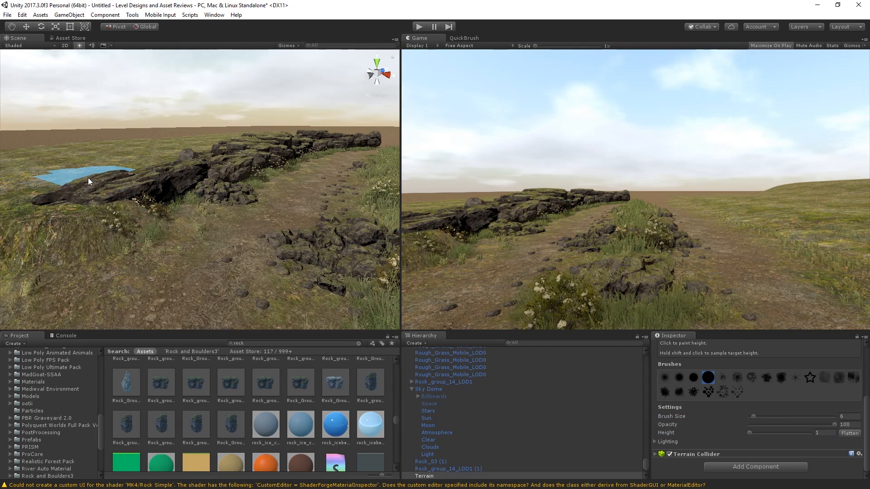
pyautogui.moveTo(91, 179)
pyautogui.mouseDown()
pyautogui.moveTo(142, 157)
pyautogui.moveTo(30, 185)
pyautogui.moveTo(213, 153)
pyautogui.mouseUp()
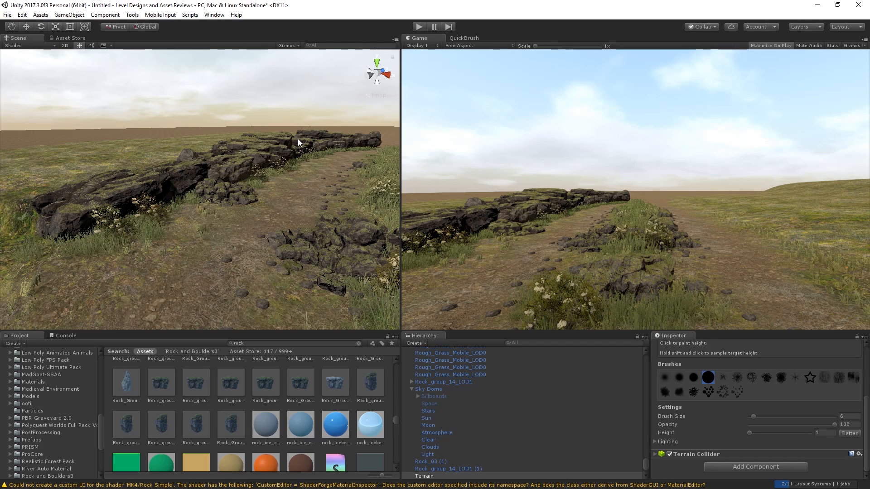
# Step: Sample the target height from the ground behind the rock wall and set the Paint Height brush size to 32
pyautogui.moveTo(328, 137); pyautogui.dragTo(676, 273, button='right')
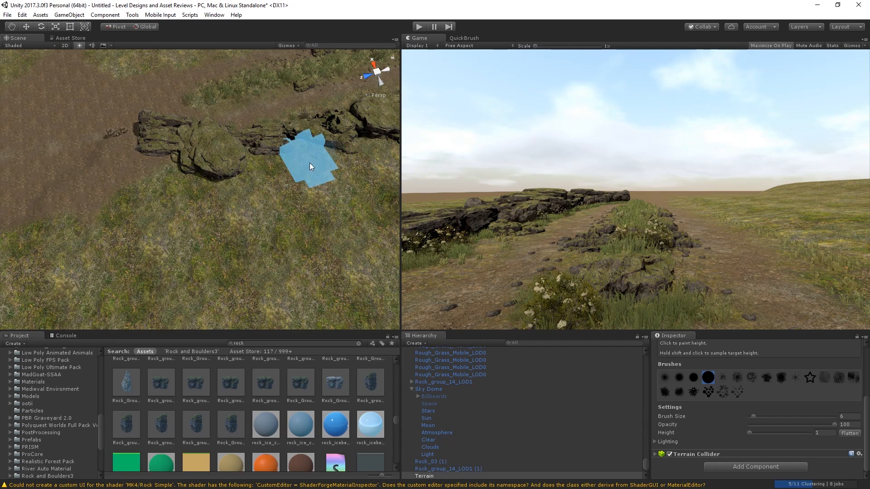
pyautogui.moveTo(310, 164)
pyautogui.keyDown('alt'); pyautogui.mouseDown()
pyautogui.moveTo(290, 186)
pyautogui.moveTo(270, 169)
pyautogui.moveTo(152, 167)
pyautogui.mouseUp(); pyautogui.keyUp('alt')
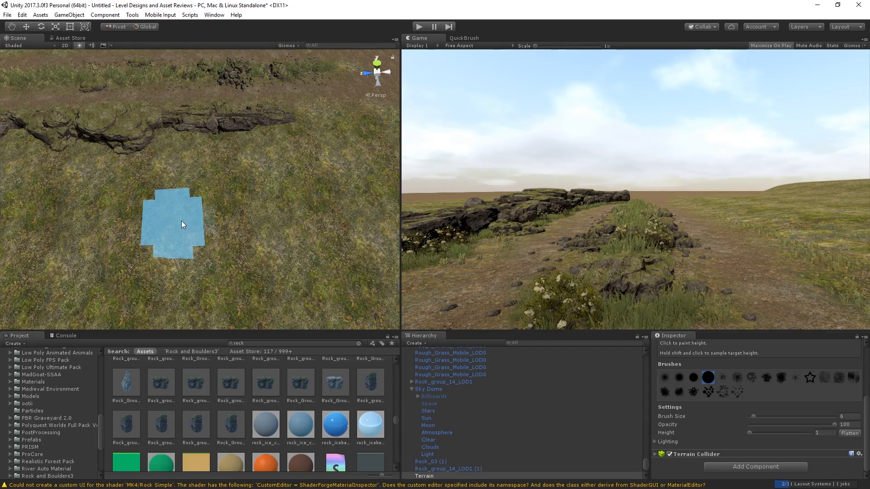
pyautogui.keyDown('alt'); pyautogui.moveTo(179, 223); pyautogui.dragTo(116, 239); pyautogui.keyUp('alt')
pyautogui.moveTo(185, 262)
pyautogui.keyDown('alt'); pyautogui.mouseDown()
pyautogui.moveTo(84, 228)
pyautogui.moveTo(286, 197)
pyautogui.moveTo(178, 196)
pyautogui.mouseUp(); pyautogui.keyUp('alt')
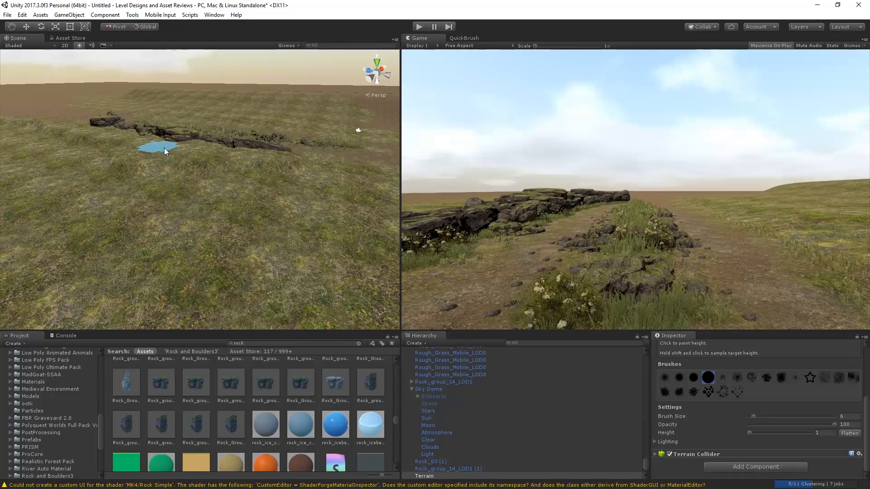
pyautogui.keyDown('shift'); pyautogui.click(166, 150); pyautogui.keyUp('shift')
pyautogui.click(768, 419)
pyautogui.click(776, 415)
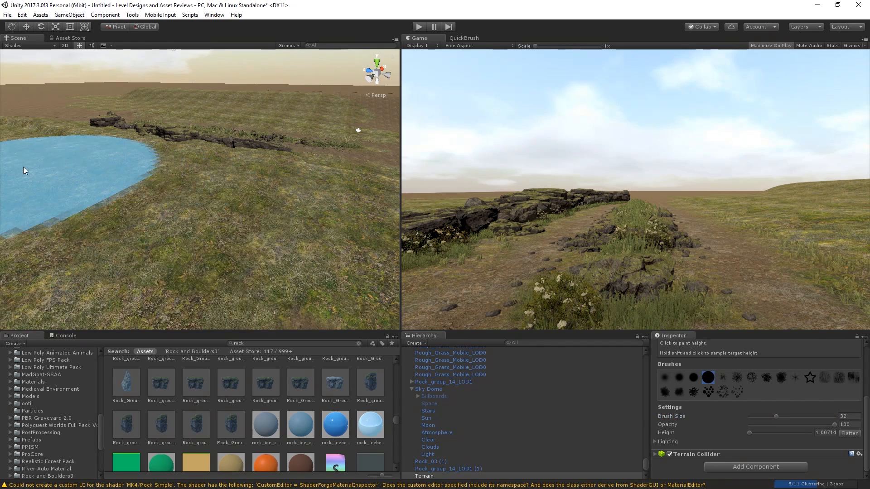
pyautogui.moveTo(232, 212); pyautogui.dragTo(89, 191, button='right')
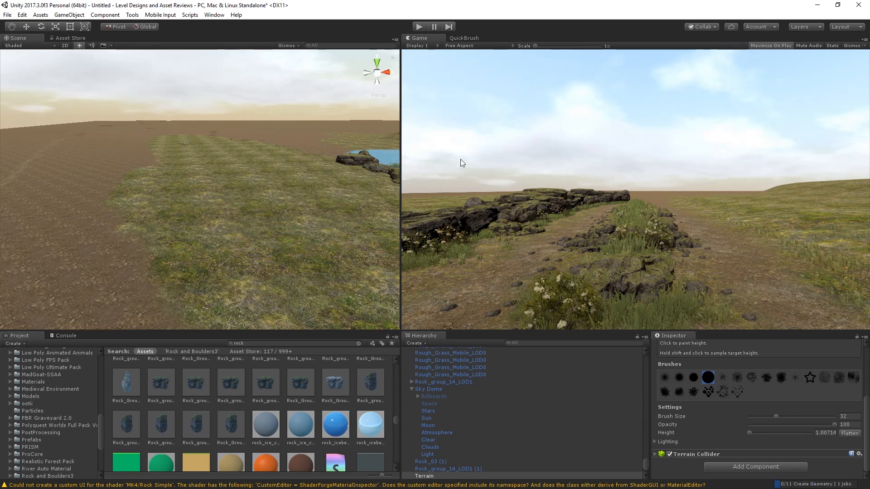
pyautogui.moveTo(174, 182); pyautogui.dragTo(185, 189, button='right')
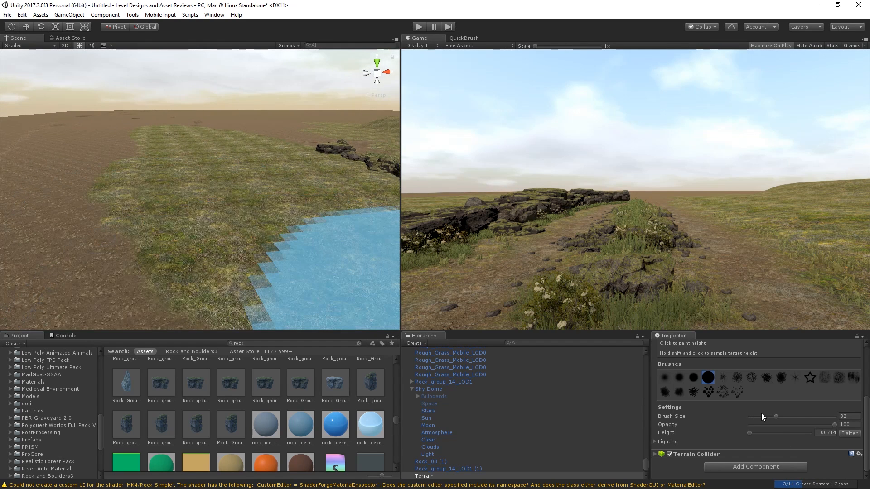
pyautogui.scroll(3, 739, 398)
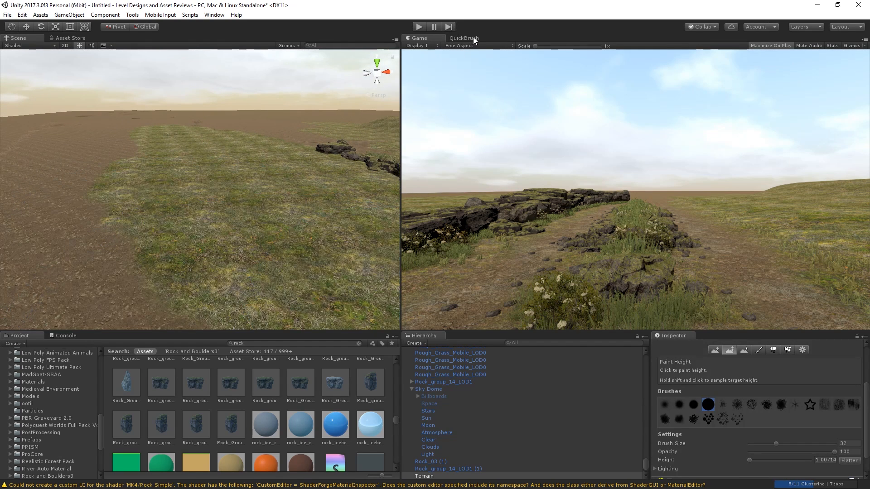
# Step: Mark the conifer for placement in QuickBrush and select the Sky Dome in place of the terrain
pyautogui.click(472, 38)
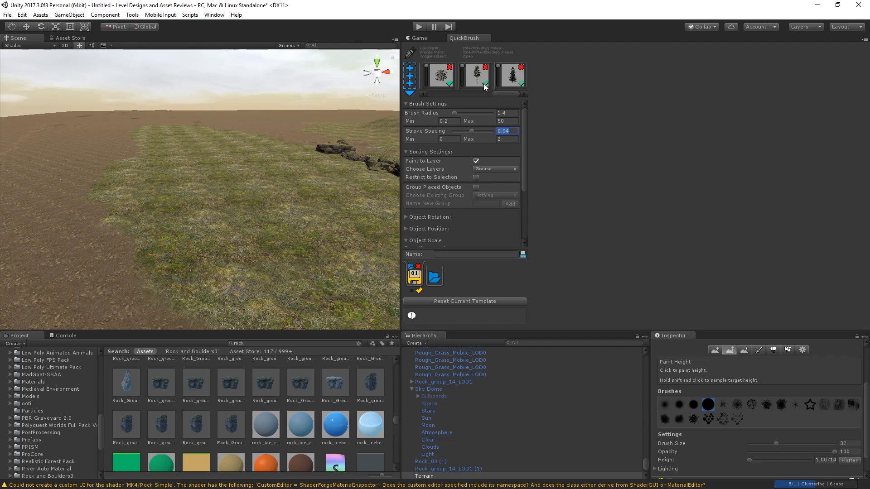
pyautogui.click(483, 86)
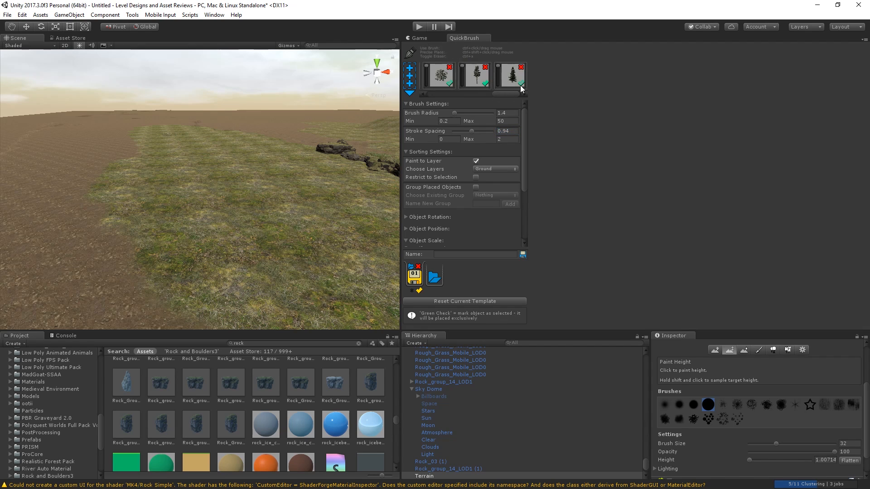
pyautogui.click(407, 39)
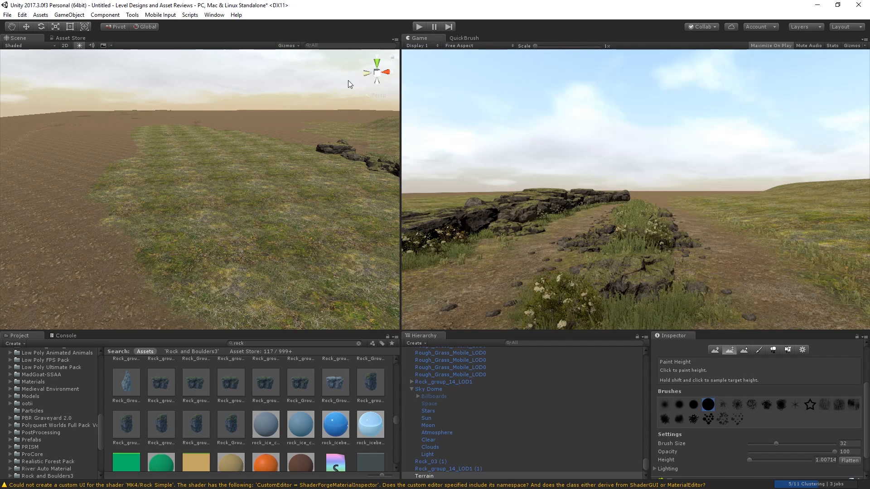
pyautogui.moveTo(151, 192)
pyautogui.mouseDown(button='right')
pyautogui.moveTo(161, 162)
pyautogui.moveTo(204, 192)
pyautogui.moveTo(183, 239)
pyautogui.mouseUp(button='right')
pyautogui.click(429, 389)
pyautogui.hotkey('ctrl', 'z')
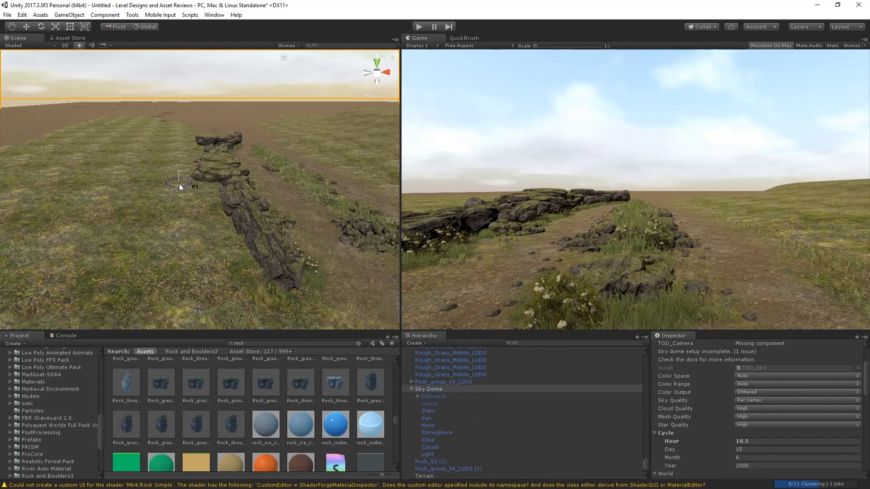
# Step: Try placing two conifers on the grass behind the rock wall, and undo both placements
pyautogui.click(178, 183)
pyautogui.click(169, 202)
pyautogui.hotkey('ctrl', 'z')
pyautogui.hotkey('ctrl', 'z')
# Step: Place two conifers close behind the rock wall and undo the extra third placement
pyautogui.click(180, 191)
pyautogui.click(175, 202)
pyautogui.click(137, 201)
pyautogui.hotkey('ctrl', 'z')
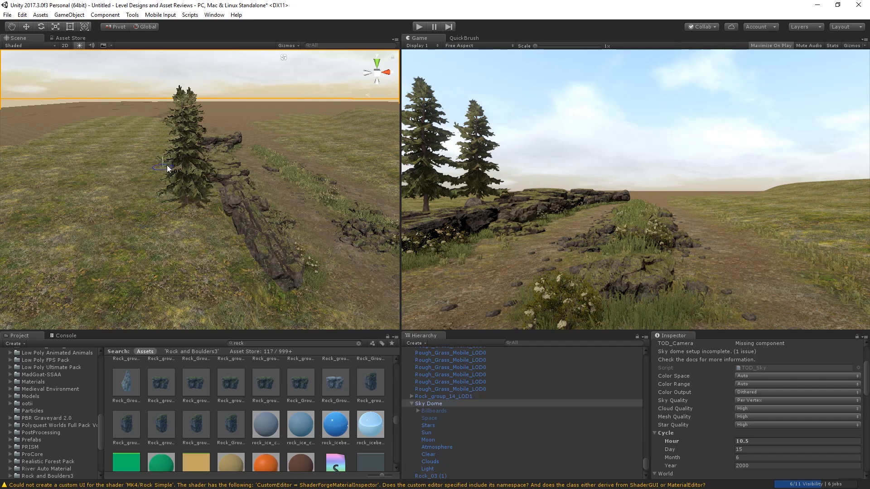
# Step: Try adding more conifers farther along the back of the rock wall
pyautogui.click(188, 156)
pyautogui.click(174, 150)
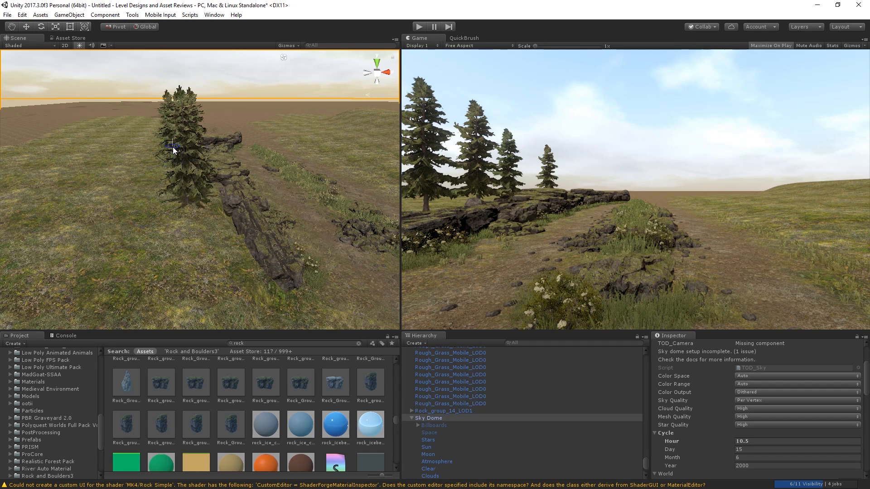
pyautogui.hotkey('ctrl', 'z')
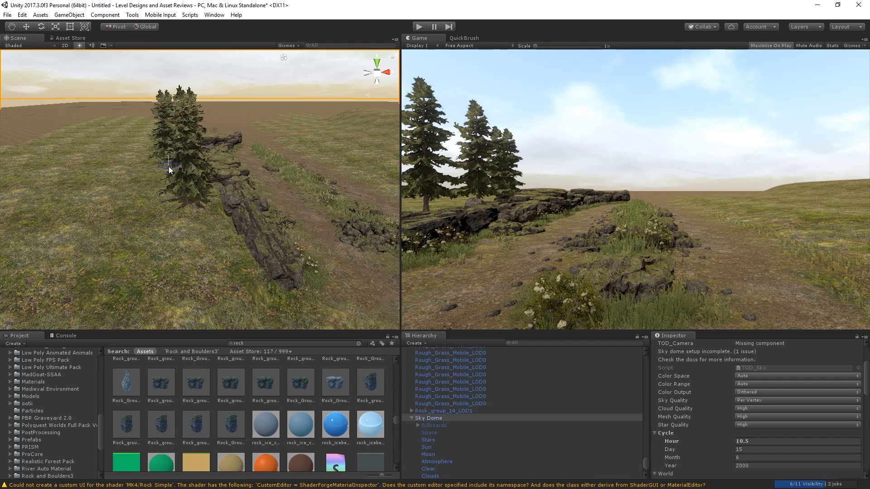
pyautogui.click(179, 146)
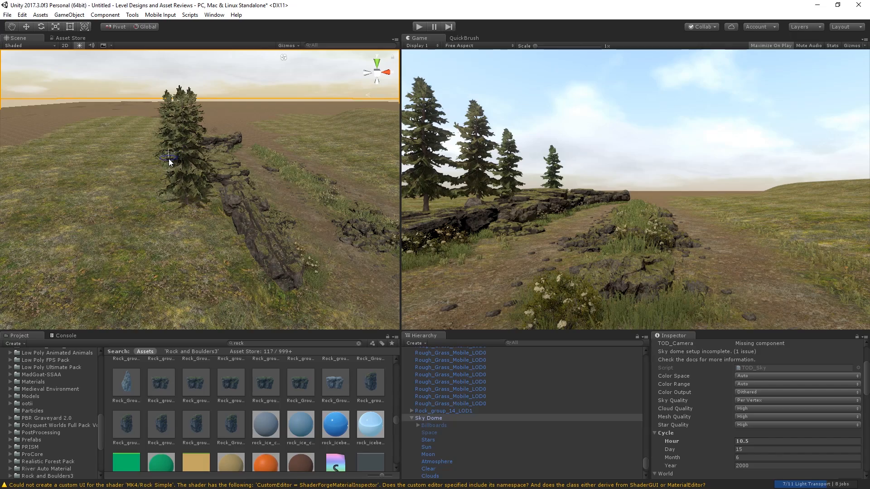
# Step: Raise Alpha Cutoff to about 0.53 on the Fronds_1 material of the AlaskaCedar conifer nearest the rock wall
pyautogui.press('d')
pyautogui.moveTo(169, 159); pyautogui.dragTo(90, 171, button='right')
pyautogui.press('w')
pyautogui.press('s')
pyautogui.click(593, 410)
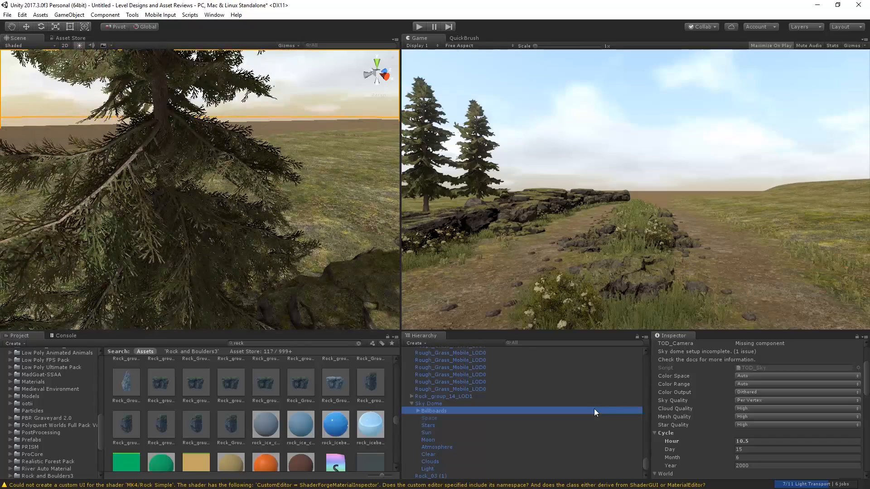
pyautogui.click(207, 155)
pyautogui.scroll(-3, 778, 416)
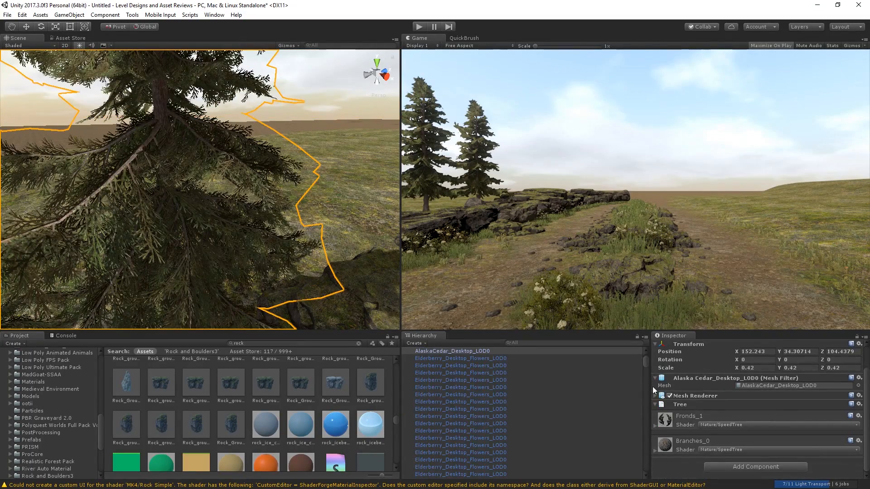
pyautogui.press('f')
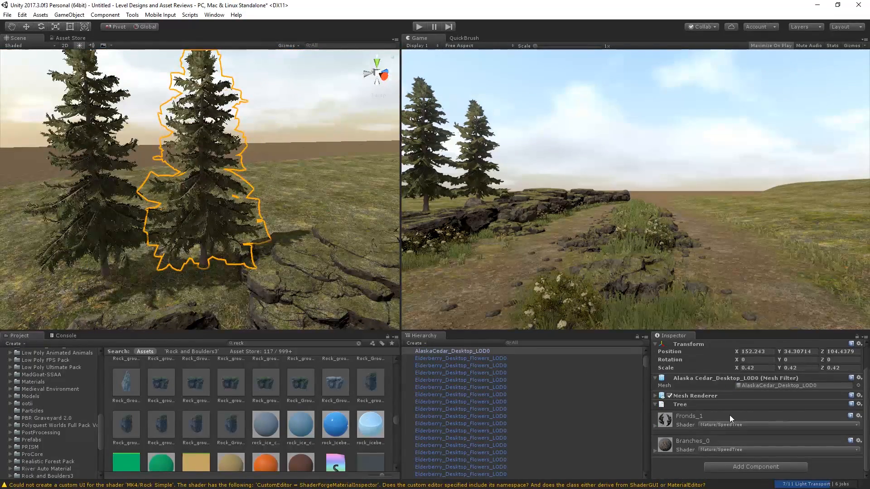
pyautogui.click(730, 415)
pyautogui.scroll(-5, 774, 430)
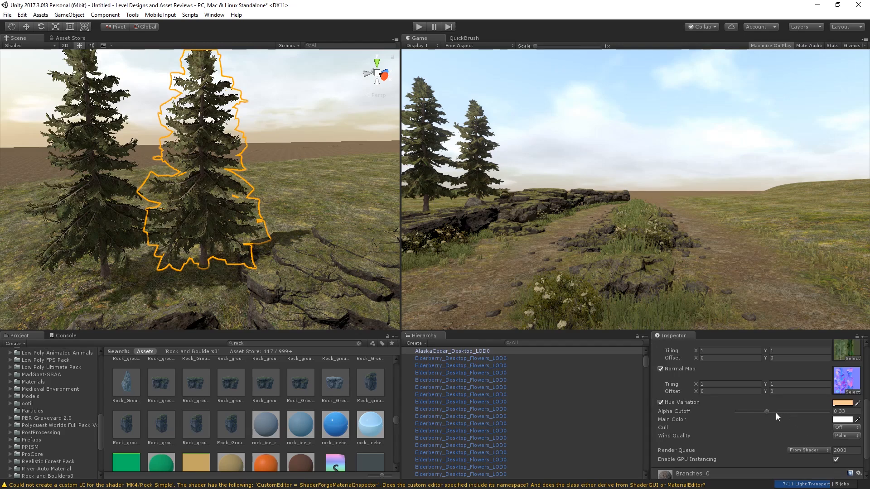
pyautogui.moveTo(776, 412)
pyautogui.mouseDown()
pyautogui.moveTo(737, 409)
pyautogui.moveTo(785, 415)
pyautogui.mouseUp()
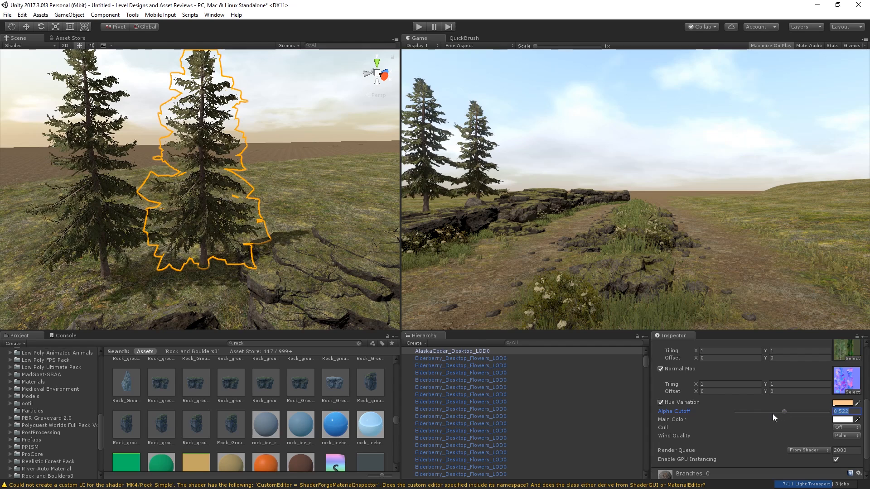
pyautogui.hotkey('ctrl', 'z')
pyautogui.click(661, 403)
# Step: Try scaling up the selected AlaskaCedar conifer, and delete it
pyautogui.press('r')
pyautogui.moveTo(204, 263); pyautogui.dragTo(254, 265)
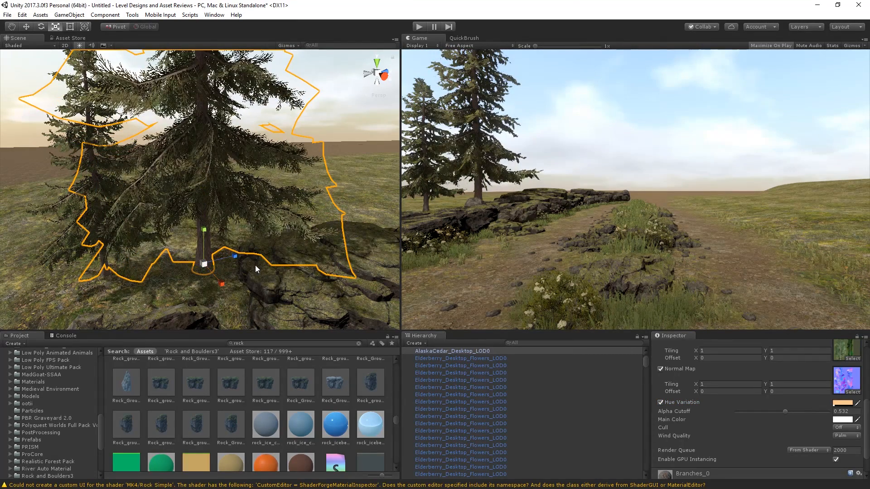
pyautogui.press('Delete')
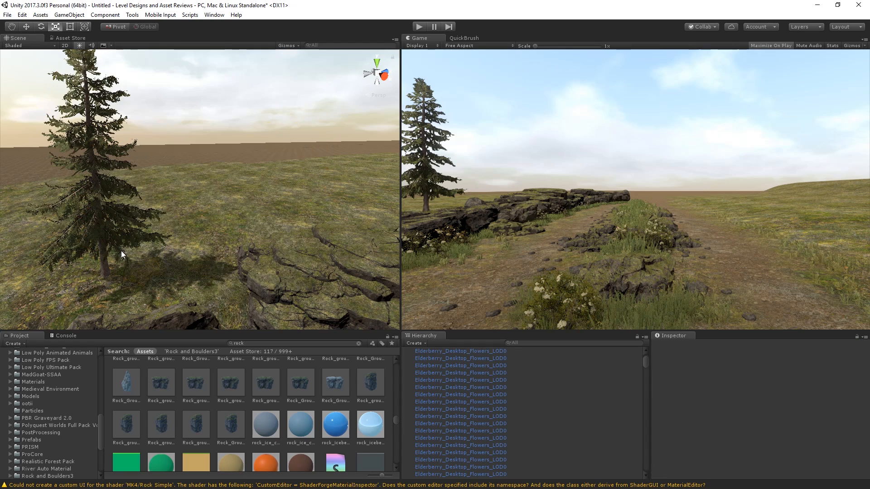
# Step: Try placing more conifers behind the rock wall with the brush, and undo all of these placements
pyautogui.click(466, 38)
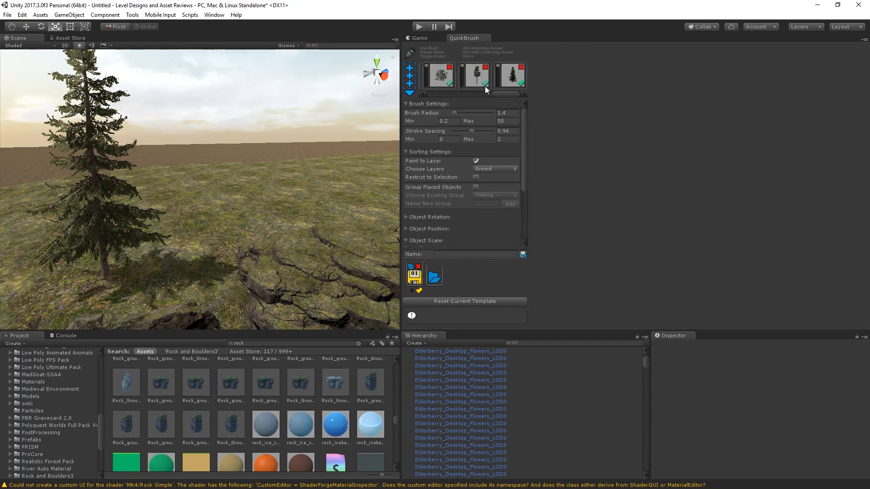
pyautogui.click(419, 38)
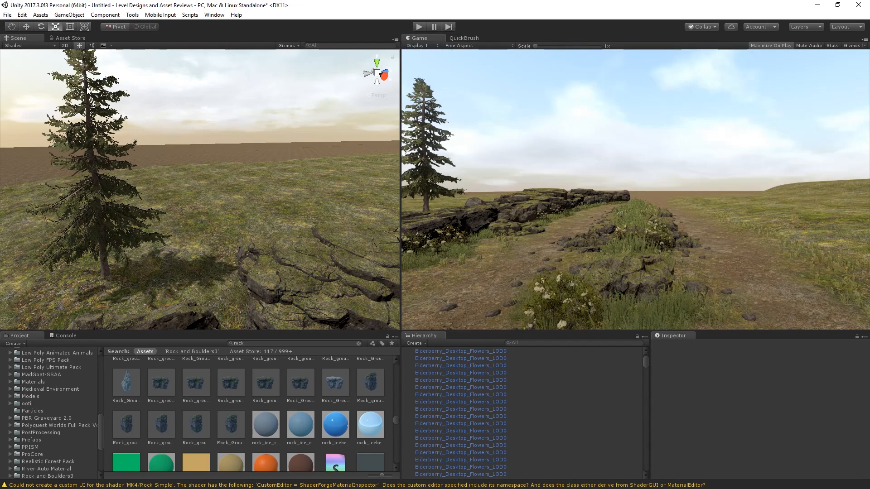
pyautogui.click(183, 237)
pyautogui.click(243, 226)
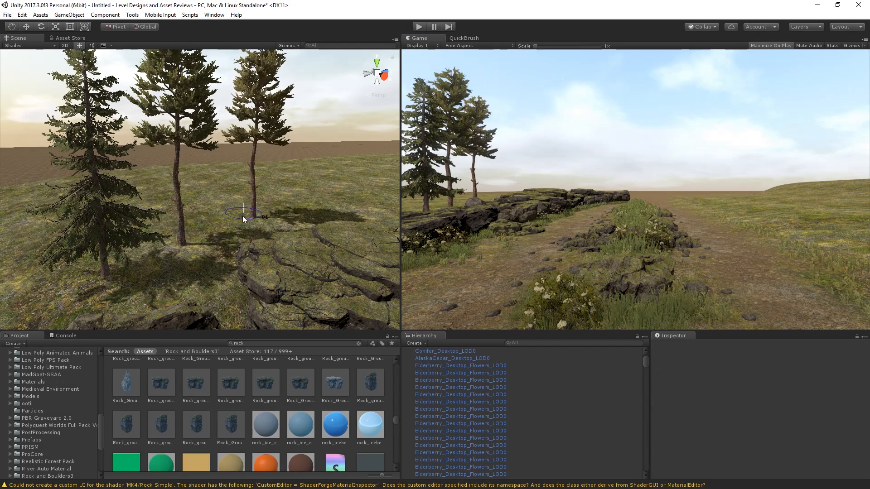
pyautogui.click(289, 197)
pyautogui.hotkey('ctrl', 'z')
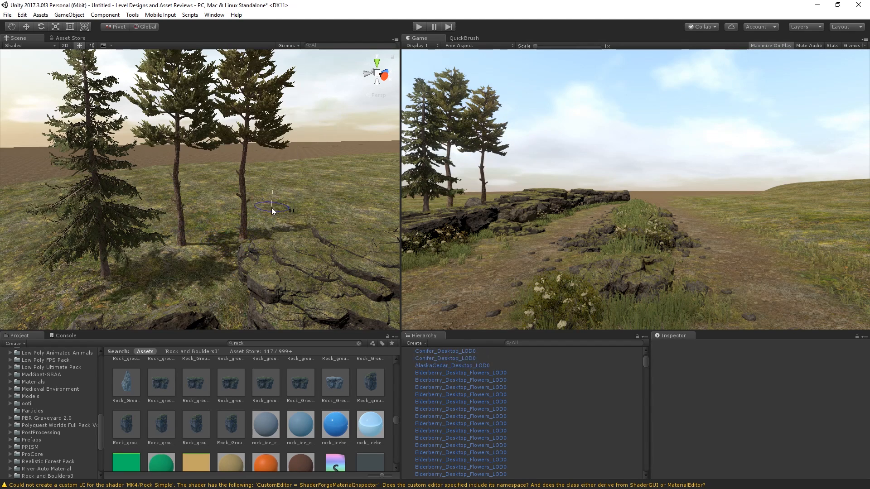
pyautogui.click(310, 222)
pyautogui.hotkey('ctrl', 'z')
pyautogui.click(264, 218)
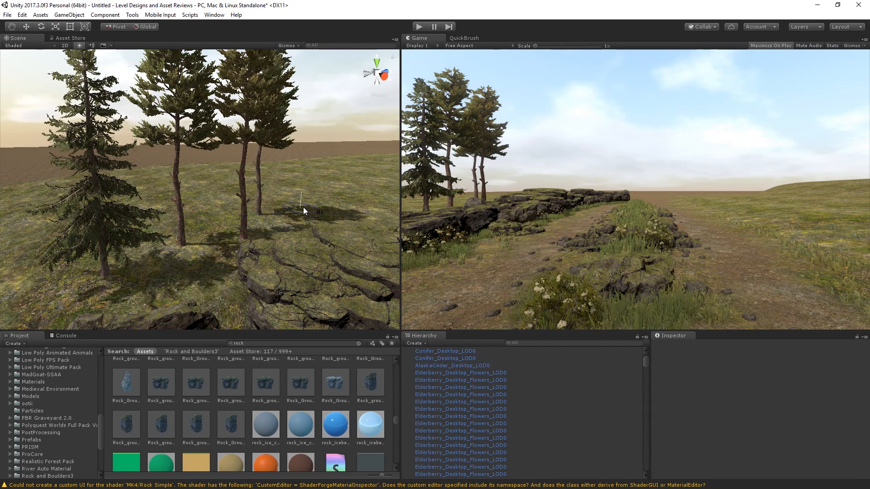
pyautogui.click(333, 214)
pyautogui.click(290, 216)
pyautogui.hotkey('ctrl', 'z')
pyautogui.hotkey('ctrl', 'z')
pyautogui.hotkey('ctrl', 'z')
pyautogui.hotkey('ctrl', 'z')
pyautogui.hotkey('ctrl', 'z')
# Step: Raise the QuickBrush uniform object scale to about 0.5, testing one conifer placement and undoing it
pyautogui.click(466, 38)
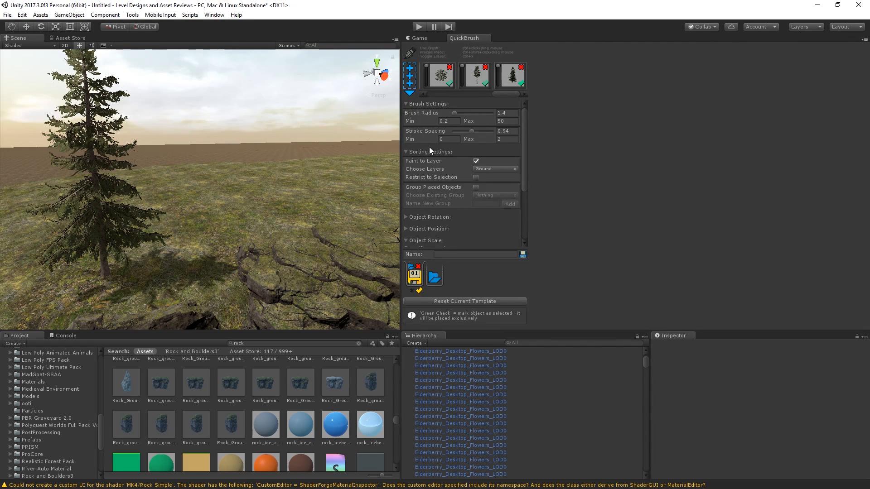
pyautogui.scroll(-3, 442, 233)
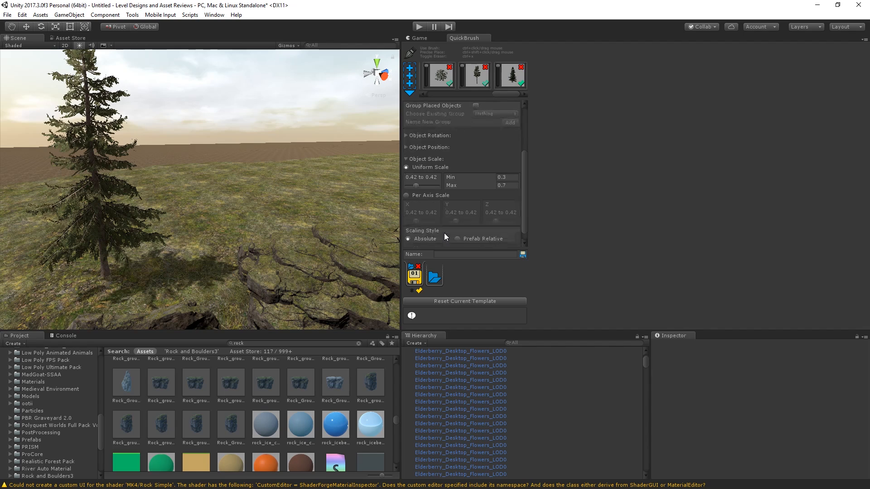
pyautogui.click(420, 184)
pyautogui.click(412, 40)
pyautogui.keyDown('ctrl'); pyautogui.click(189, 222); pyautogui.keyUp('ctrl')
pyautogui.hotkey('ctrl', 'z')
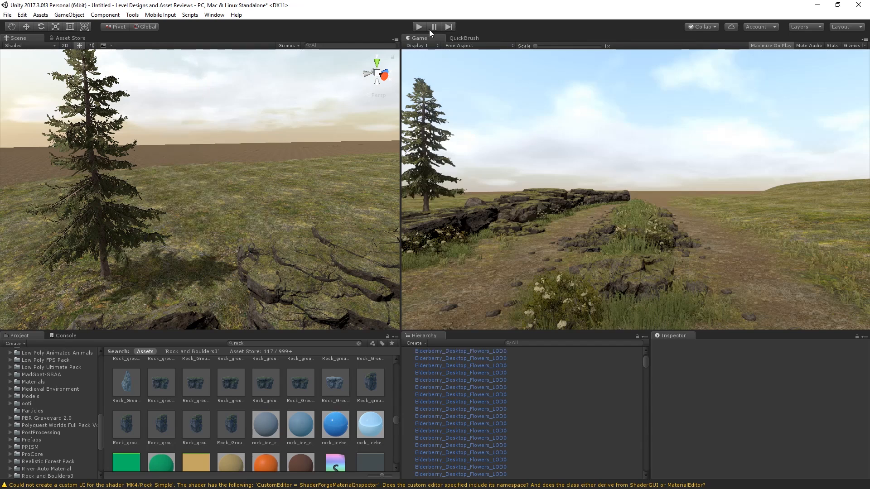
pyautogui.click(462, 38)
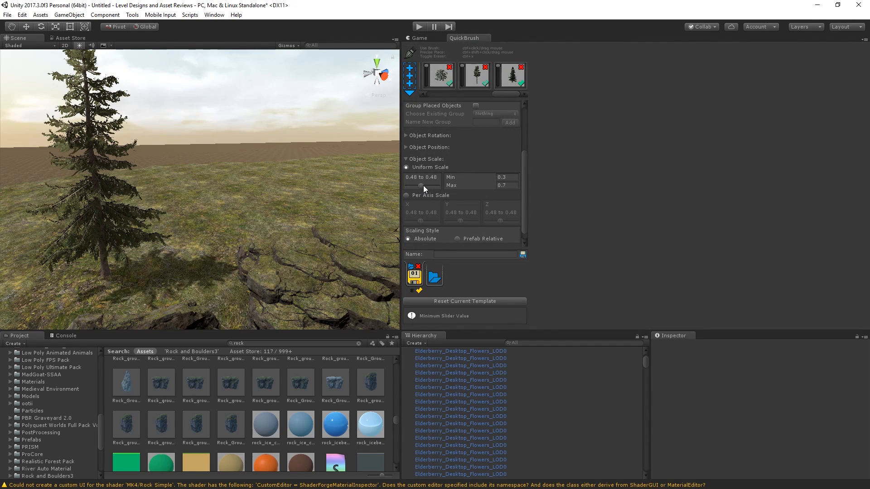
pyautogui.moveTo(423, 186); pyautogui.dragTo(426, 186)
pyautogui.click(414, 40)
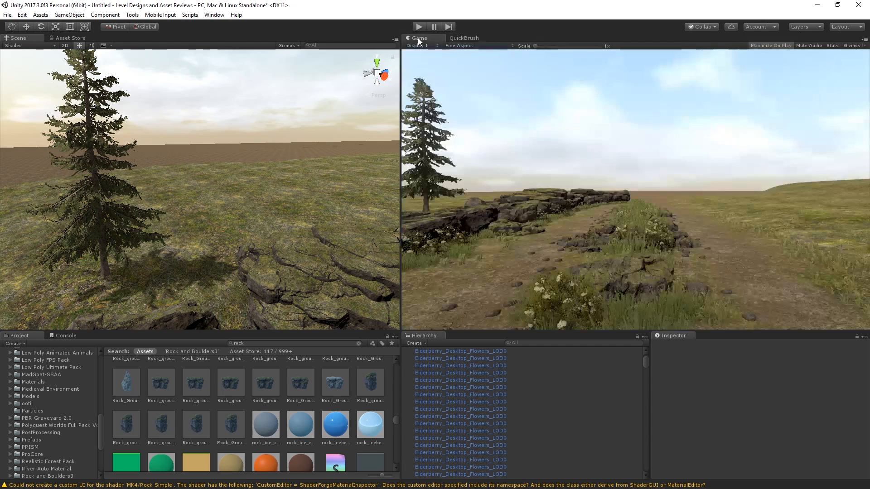
# Step: Place several AlaskaCedar conifers in a row behind the rock wall, undoing the first overlapping placement
pyautogui.keyDown('ctrl'); pyautogui.moveTo(113, 243); pyautogui.dragTo(115, 270); pyautogui.keyUp('ctrl')
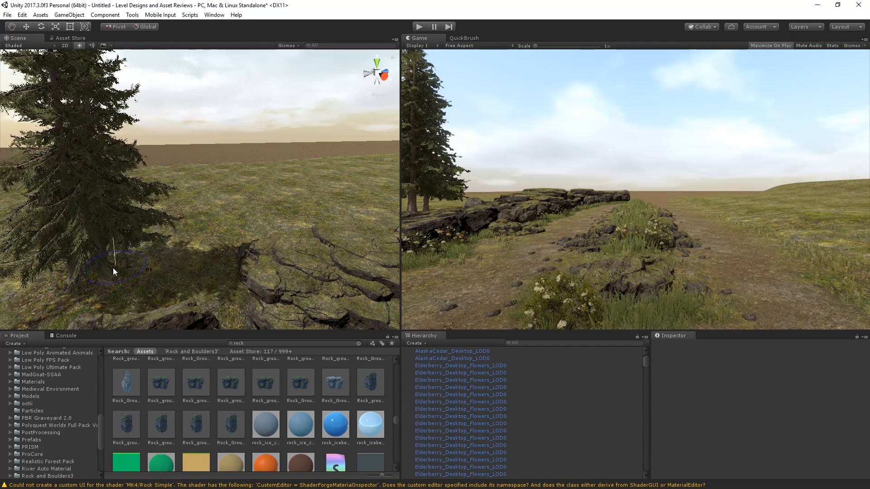
pyautogui.hotkey('ctrl', 'z')
pyautogui.keyDown('ctrl'); pyautogui.click(116, 268); pyautogui.keyUp('ctrl')
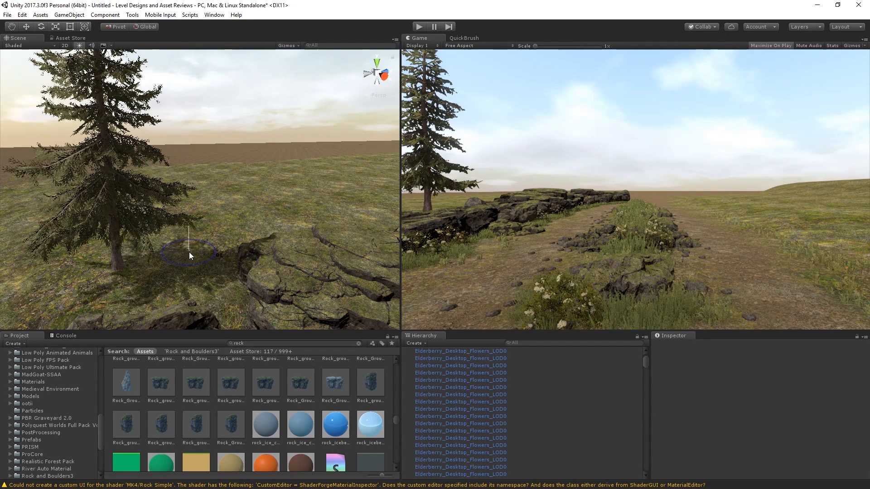
pyautogui.keyDown('ctrl'); pyautogui.click(228, 220); pyautogui.keyUp('ctrl')
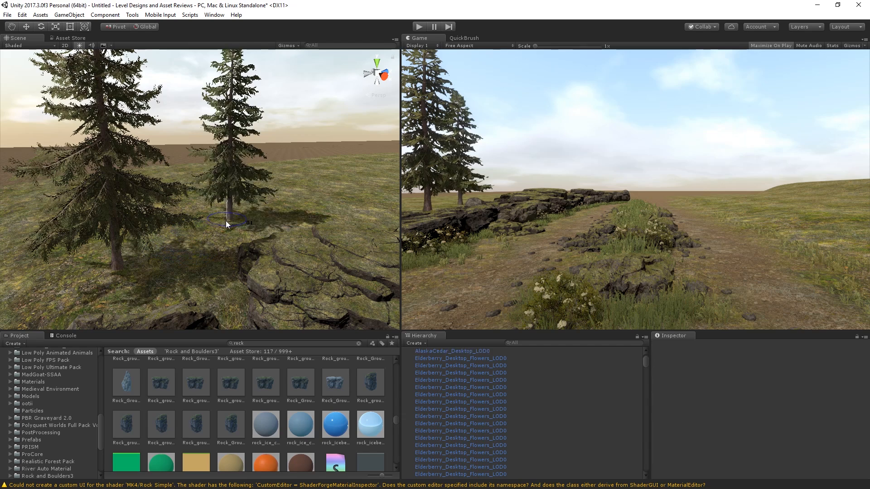
pyautogui.keyDown('ctrl'); pyautogui.click(286, 217); pyautogui.keyUp('ctrl')
pyautogui.moveTo(306, 237); pyautogui.dragTo(274, 224, button='right')
pyautogui.keyDown('ctrl'); pyautogui.click(251, 184); pyautogui.keyUp('ctrl')
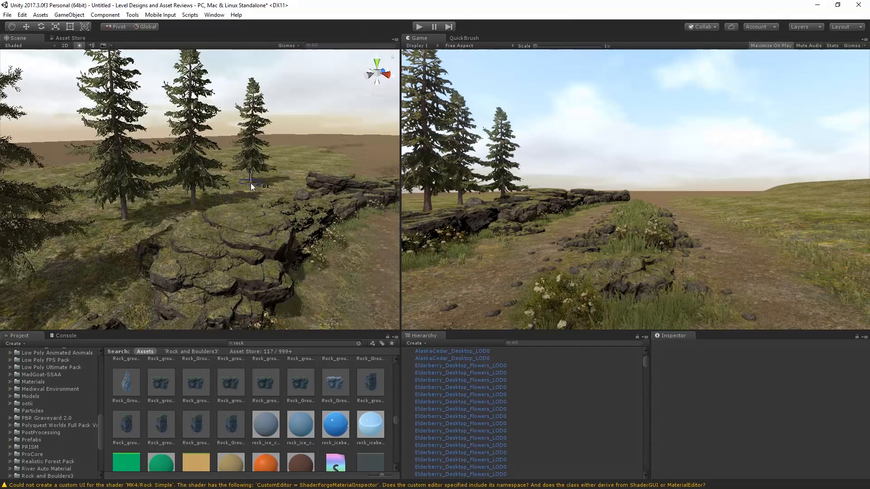
# Step: Fill out the stand behind the rock wall with more AlaskaCedar conifers, undoing the one placed too close to the rocks
pyautogui.keyDown('ctrl'); pyautogui.click(230, 211); pyautogui.keyUp('ctrl')
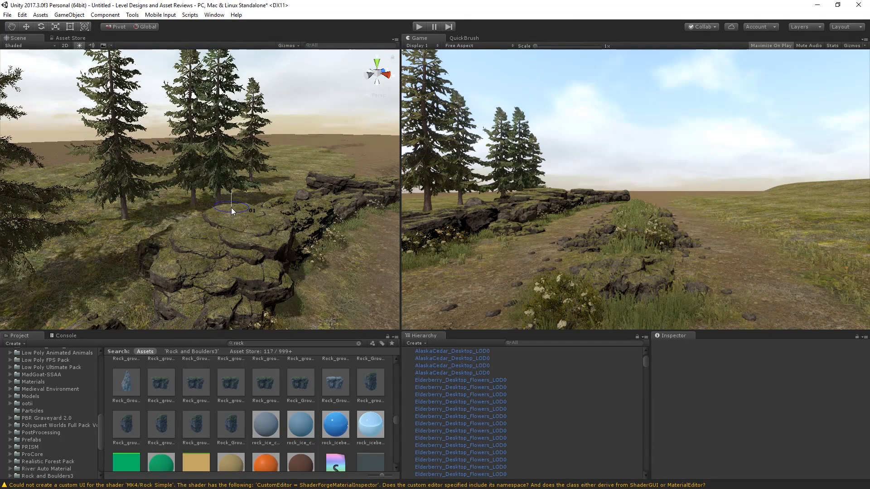
pyautogui.hotkey('ctrl', 'z')
pyautogui.keyDown('ctrl'); pyautogui.click(216, 189); pyautogui.keyUp('ctrl')
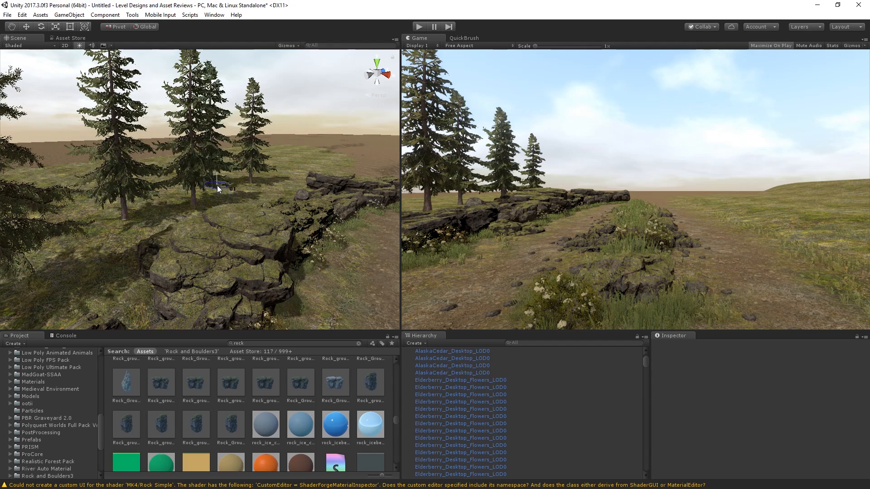
pyautogui.keyDown('ctrl'); pyautogui.click(170, 184); pyautogui.keyUp('ctrl')
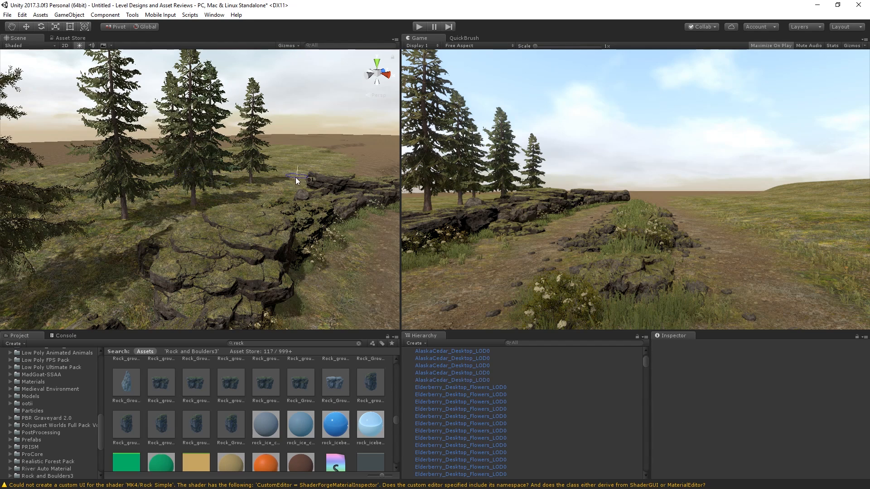
pyautogui.keyDown('ctrl'); pyautogui.click(268, 187); pyautogui.keyUp('ctrl')
pyautogui.keyDown('ctrl'); pyautogui.click(311, 180); pyautogui.keyUp('ctrl')
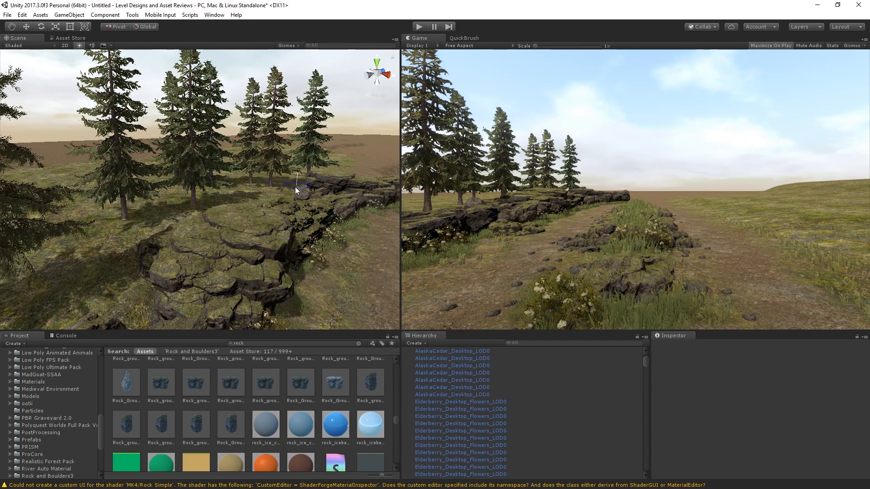
pyautogui.keyDown('ctrl'); pyautogui.click(203, 164); pyautogui.keyUp('ctrl')
pyautogui.keyDown('ctrl'); pyautogui.click(160, 175); pyautogui.keyUp('ctrl')
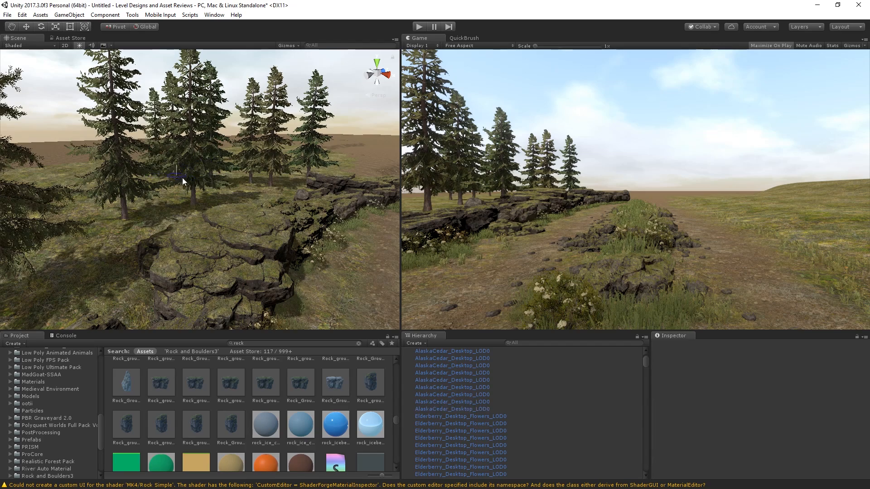
pyautogui.keyDown('ctrl'); pyautogui.click(179, 182); pyautogui.keyUp('ctrl')
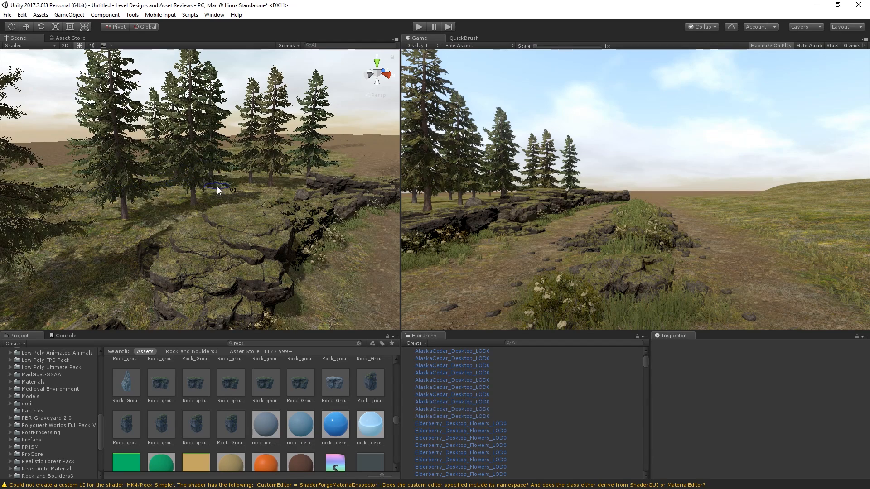
# Step: Paint the rock texture over the terrain's flat brown ground beyond the conifer hill, using brush size 66
pyautogui.moveTo(217, 190); pyautogui.dragTo(204, 167, button='right')
pyautogui.click(435, 394)
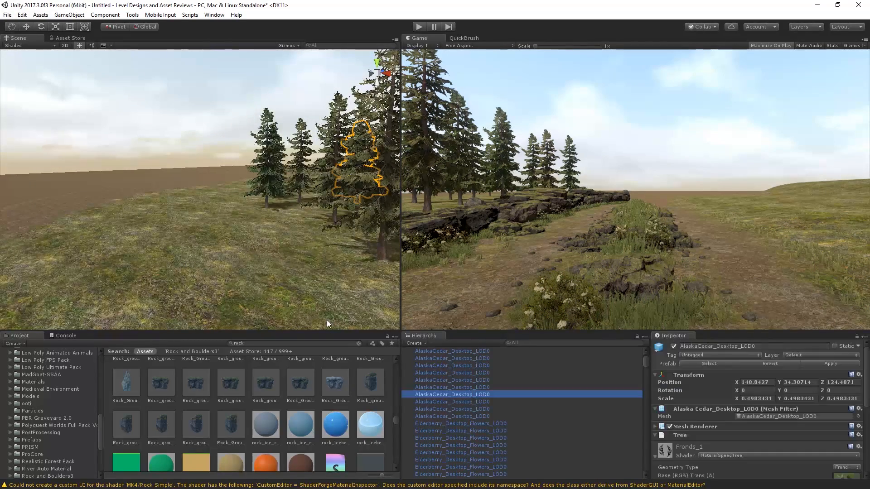
pyautogui.click(105, 179)
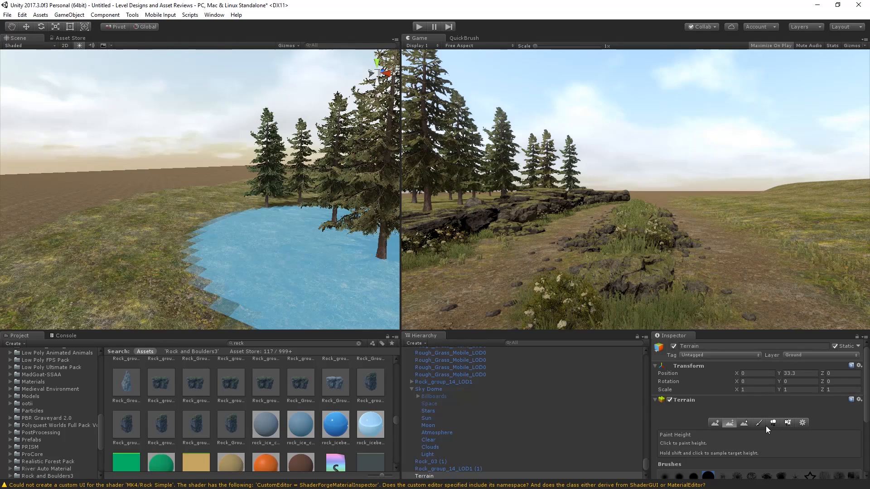
pyautogui.click(757, 427)
pyautogui.scroll(-5, 752, 453)
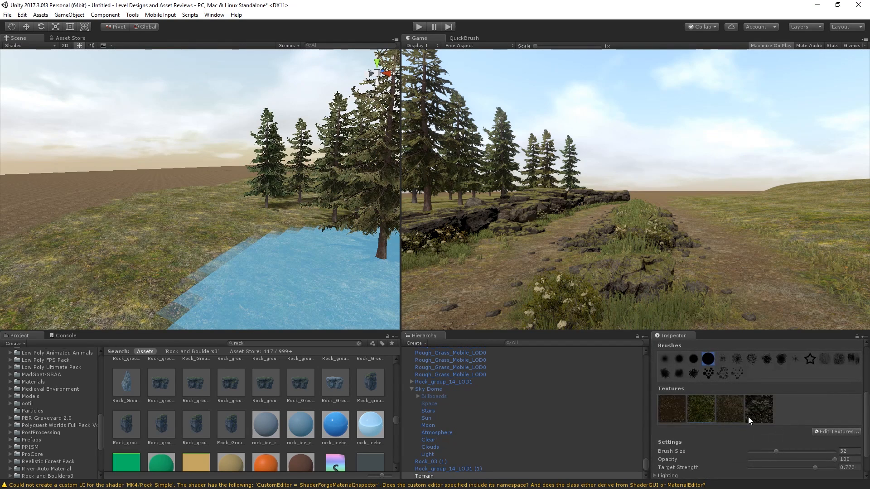
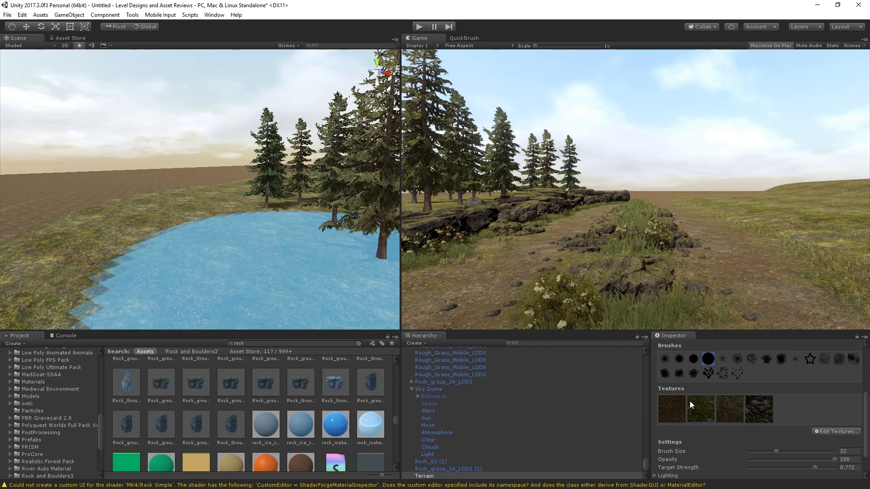
pyautogui.scroll(-2, 766, 408)
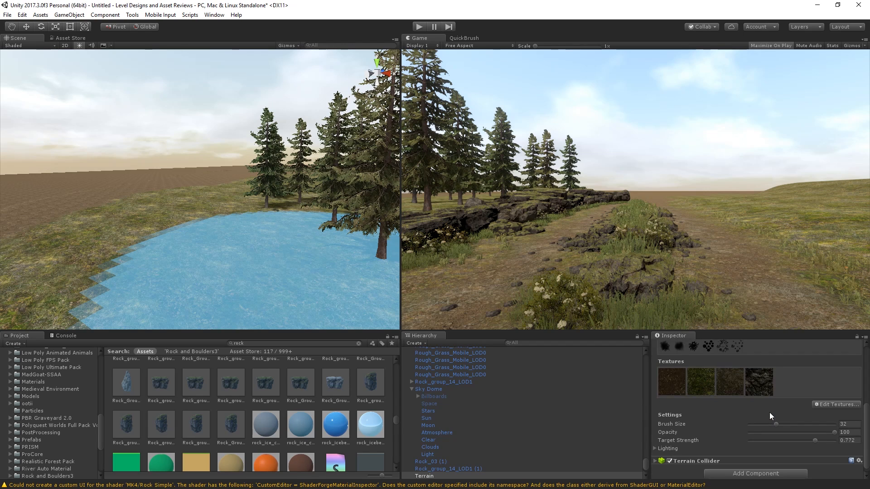
pyautogui.moveTo(789, 422); pyautogui.dragTo(803, 424)
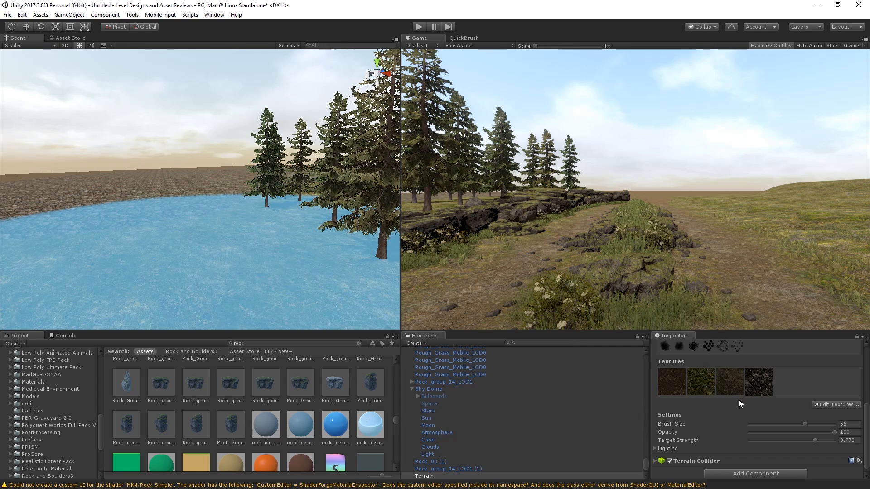
pyautogui.scroll(3, 707, 389)
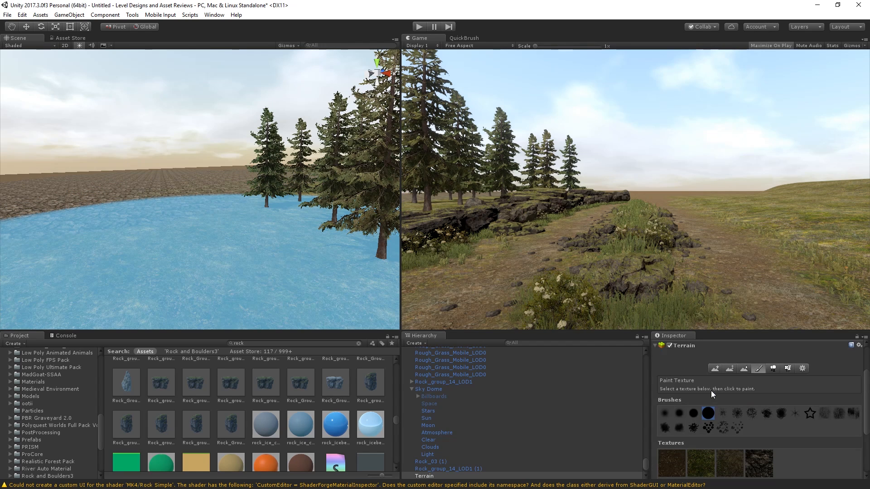
# Step: Add Rock_group_22_LOD1 to the scene, scale it to about 3.41 and move it beside the farthest conifers
pyautogui.click(557, 384)
pyautogui.moveTo(242, 188); pyautogui.dragTo(145, 145, button='right')
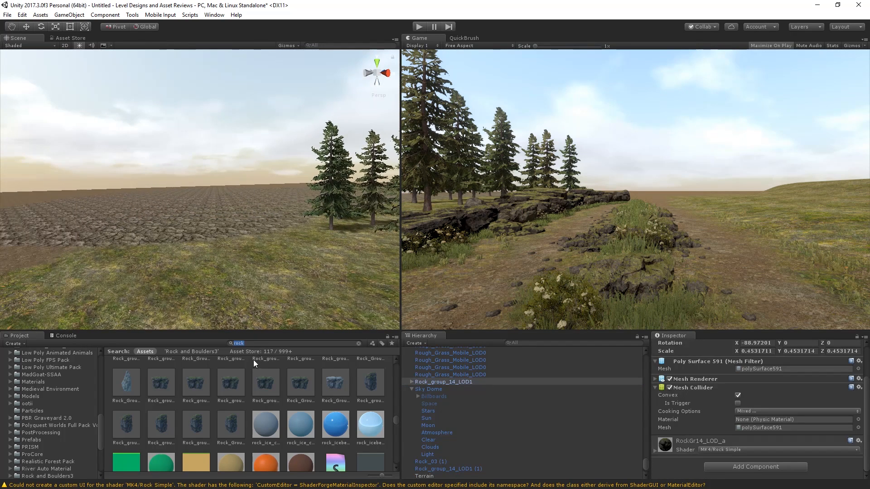
pyautogui.moveTo(168, 423); pyautogui.dragTo(291, 197)
pyautogui.press('r')
pyautogui.press('w')
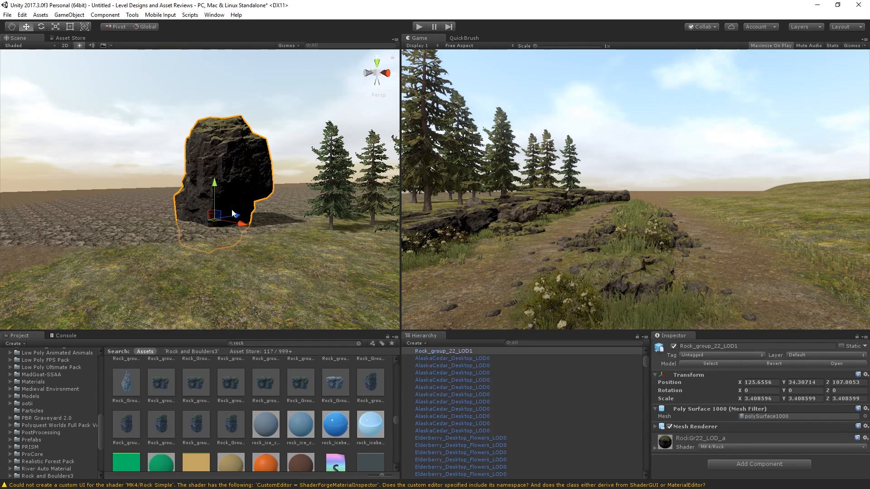
pyautogui.moveTo(232, 210); pyautogui.dragTo(330, 244)
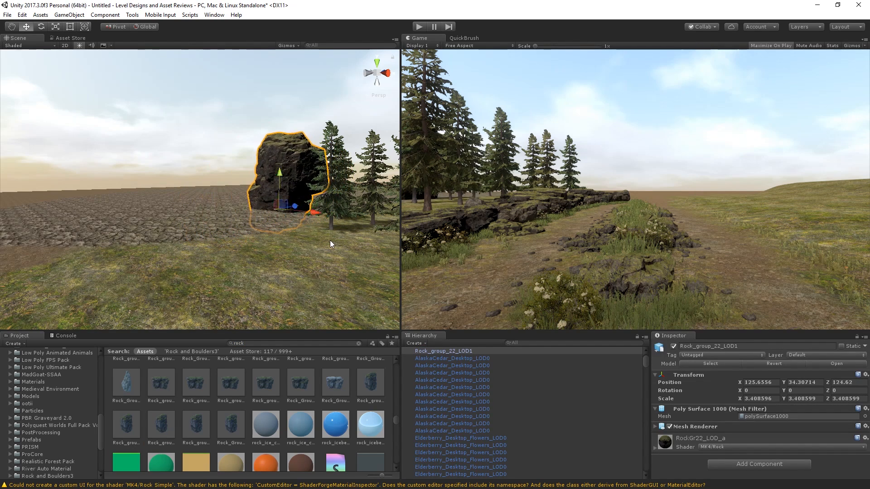
# Step: Set Detail Diff Int to 0 on the large rock's RockGr22_LOD_a material
pyautogui.click(758, 440)
pyautogui.scroll(-5, 770, 438)
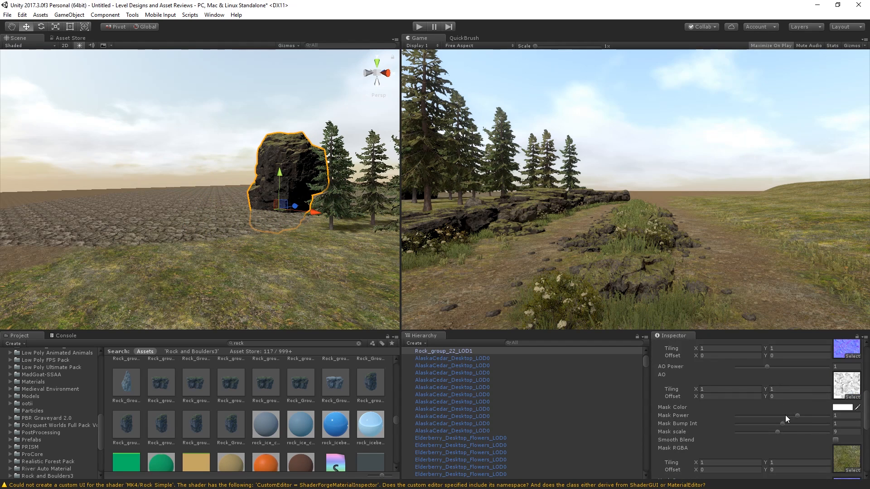
pyautogui.scroll(-5, 782, 415)
pyautogui.moveTo(769, 378); pyautogui.dragTo(728, 379)
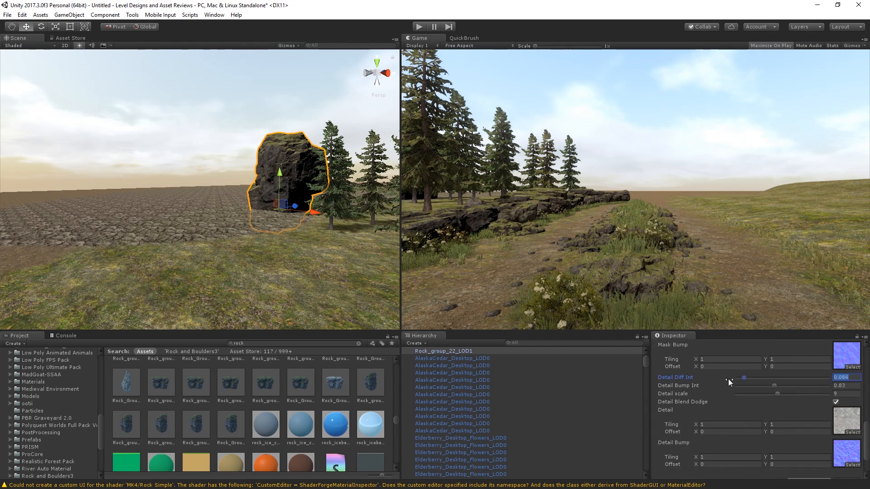
pyautogui.moveTo(631, 383)
pyautogui.mouseDown()
pyautogui.moveTo(753, 368)
pyautogui.moveTo(724, 371)
pyautogui.moveTo(776, 388)
pyautogui.moveTo(409, 380)
pyautogui.mouseUp()
# Step: Rotate the large rock to show another face and shift it slightly at the edge of the conifers
pyautogui.moveTo(127, 125); pyautogui.dragTo(170, 149, button='right')
pyautogui.press('e')
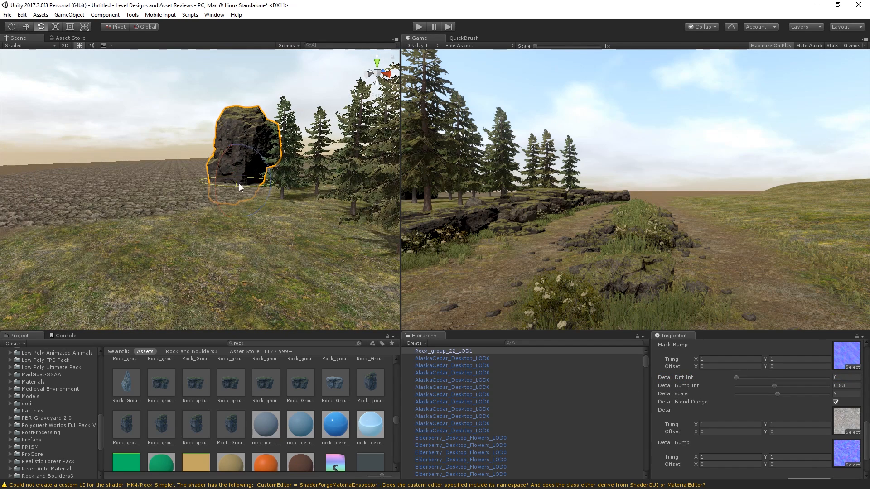
pyautogui.moveTo(238, 183); pyautogui.dragTo(307, 222)
pyautogui.press('w')
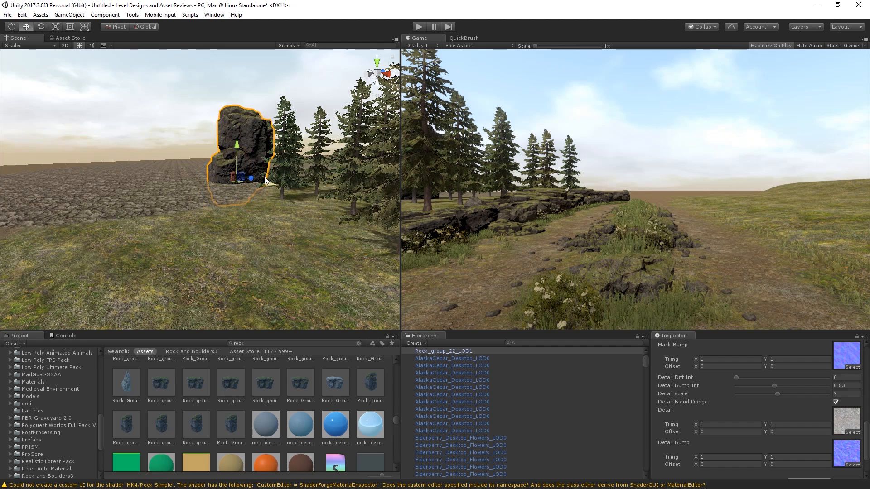
pyautogui.moveTo(266, 181); pyautogui.dragTo(245, 177)
# Step: Duplicate the large rock at the conifers' edge, then enlarge the copy and raise it into a tall crag behind the trees
pyautogui.hotkey('ctrl', 'd')
pyautogui.press('e')
pyautogui.press('r')
pyautogui.press('w')
pyautogui.press('r')
pyautogui.press('w')
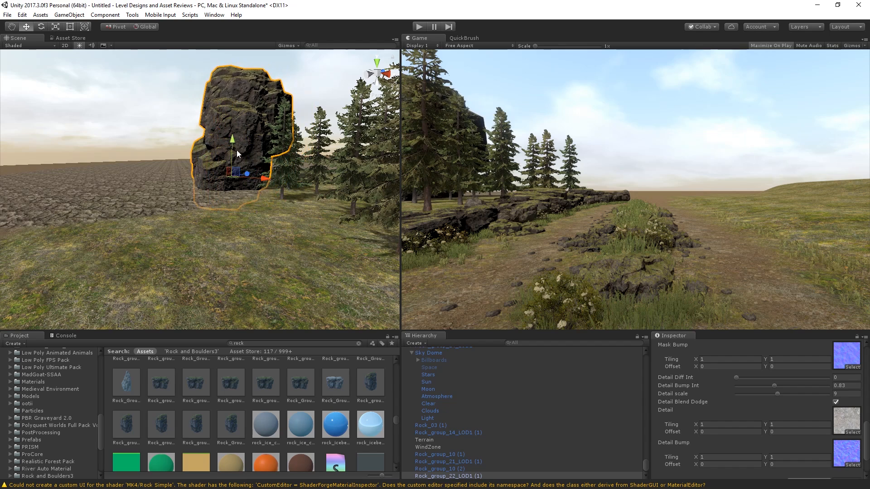
pyautogui.moveTo(233, 147); pyautogui.dragTo(153, 122)
pyautogui.press('e')
pyautogui.click(153, 121)
# Step: Place two more copies of the smaller rock in a row behind the conifers, extending away from the tall crag
pyautogui.press('w')
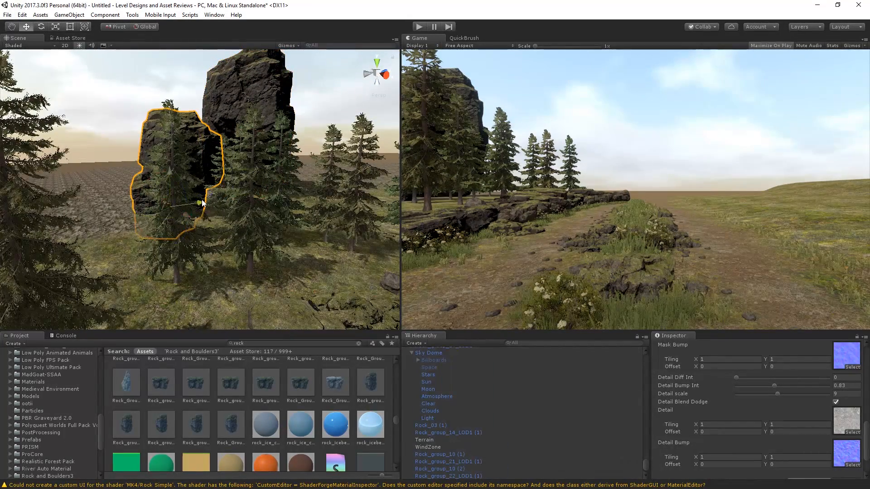
pyautogui.moveTo(202, 204); pyautogui.dragTo(371, 192)
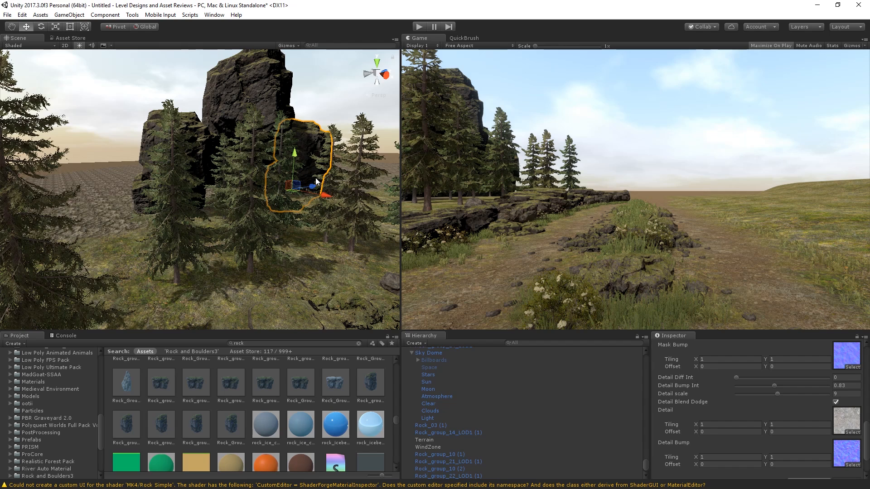
pyautogui.moveTo(312, 186); pyautogui.dragTo(361, 186)
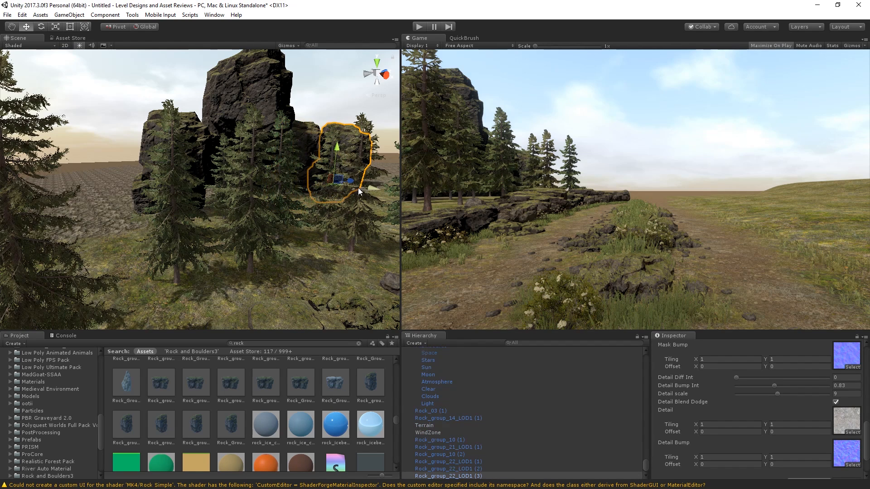
# Step: Duplicate the last rock of the row, move the copy beyond the farthest conifer and scale it up slightly
pyautogui.moveTo(358, 188); pyautogui.dragTo(379, 155, button='right')
pyautogui.moveTo(270, 190); pyautogui.dragTo(325, 197, button='right')
pyautogui.press('w')
pyautogui.press('s')
pyautogui.moveTo(243, 200); pyautogui.dragTo(192, 130, button='right')
pyautogui.moveTo(207, 209); pyautogui.dragTo(220, 193, button='right')
pyautogui.press('w')
pyautogui.press('s')
pyautogui.moveTo(231, 150); pyautogui.dragTo(211, 174, button='right')
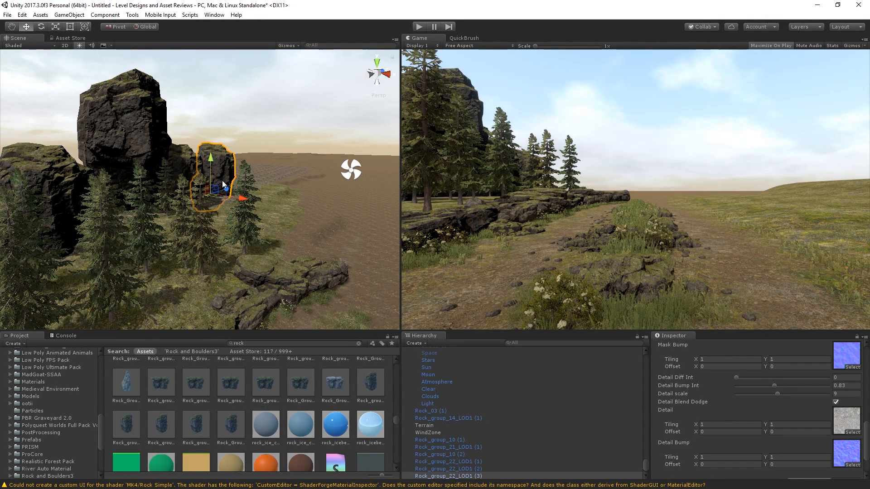
pyautogui.hotkey('ctrl', 'd')
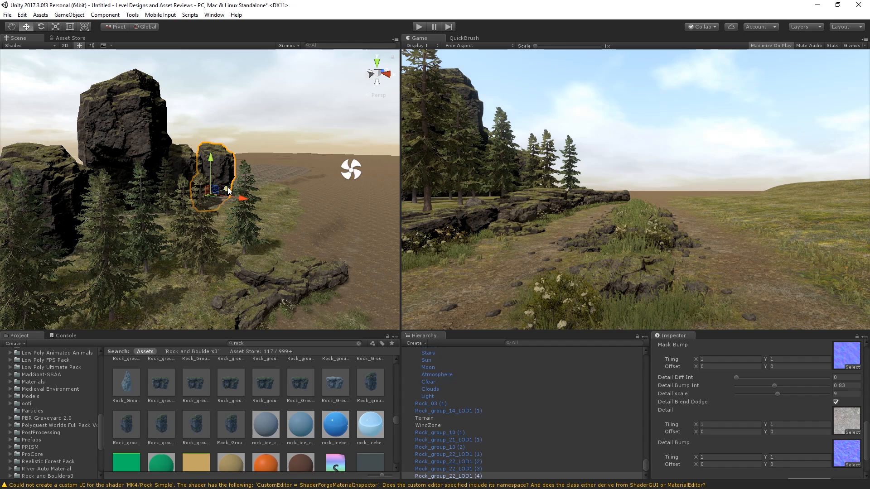
pyautogui.moveTo(222, 180); pyautogui.dragTo(170, 217)
pyautogui.press('e')
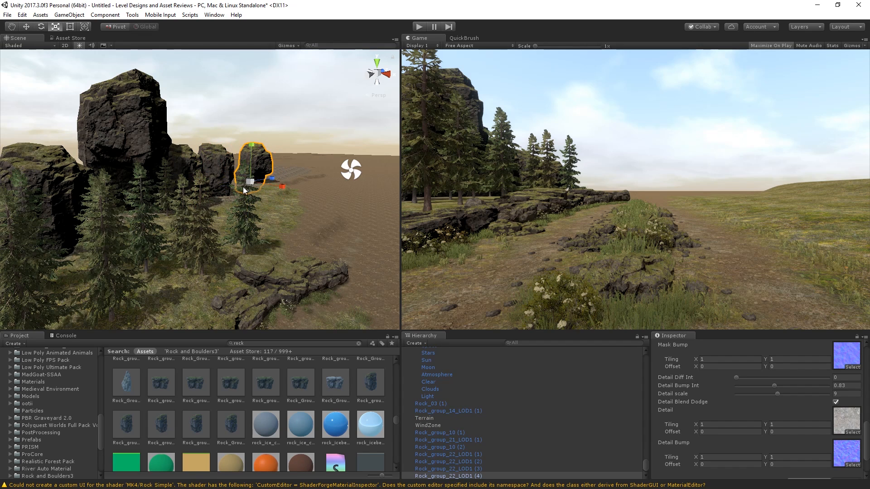
pyautogui.moveTo(250, 181); pyautogui.dragTo(263, 182)
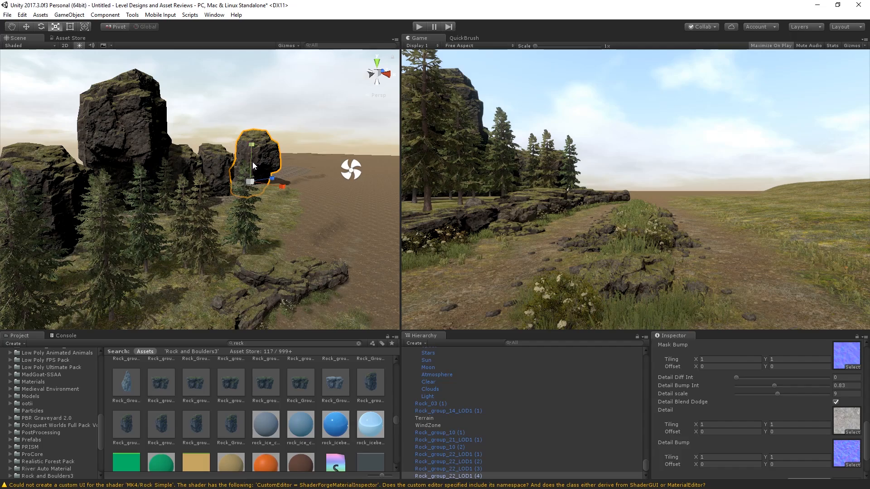
# Step: Select the terrain, switch it to painting details and start adding a grass texture
pyautogui.moveTo(307, 169); pyautogui.dragTo(187, 245, button='right')
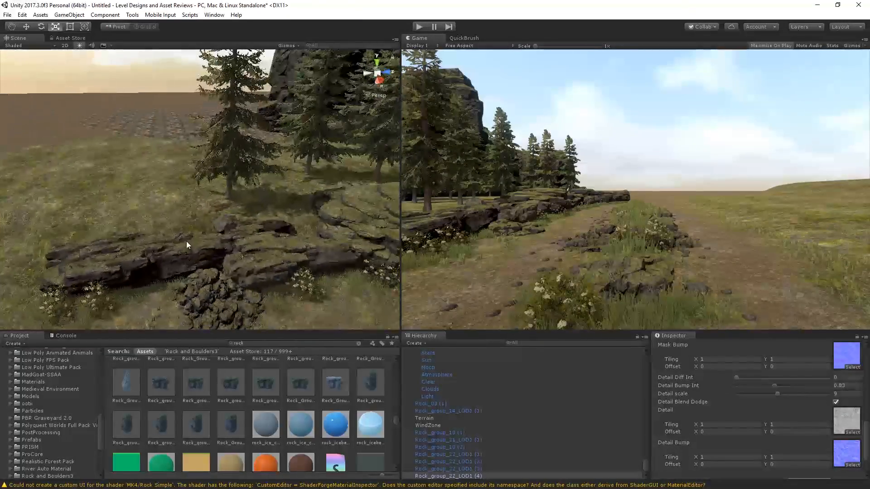
pyautogui.click(218, 198)
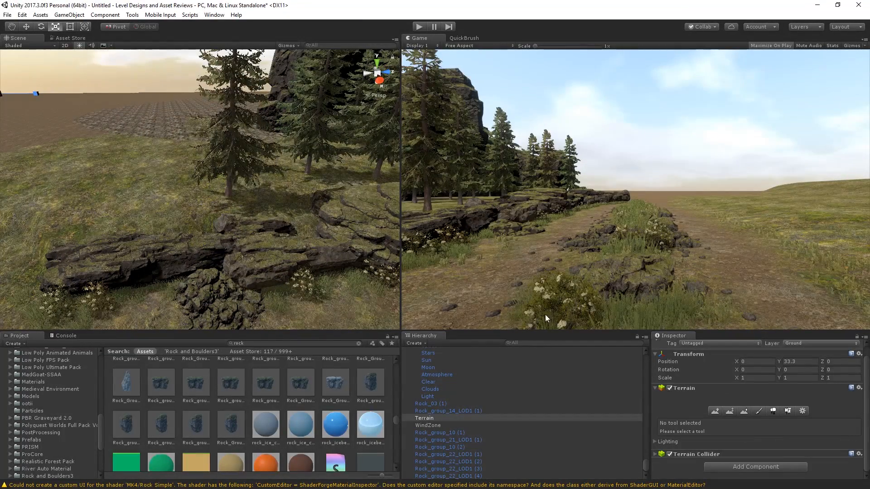
pyautogui.moveTo(271, 227); pyautogui.dragTo(279, 234, button='right')
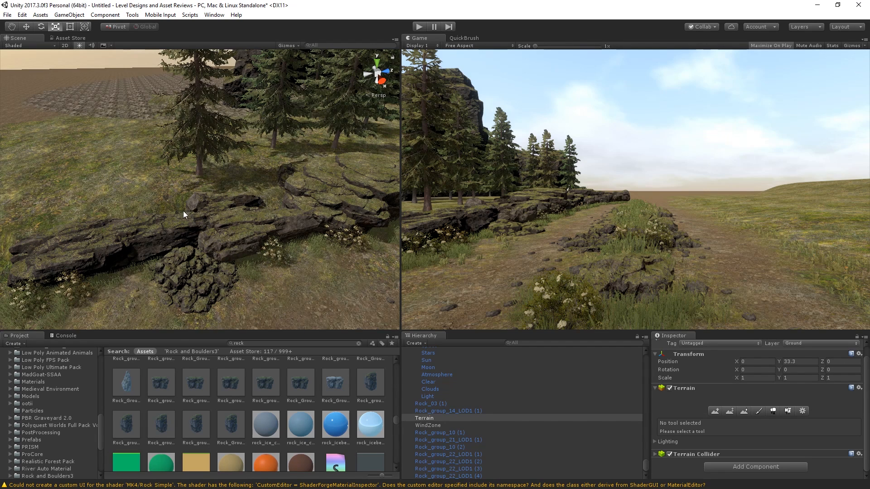
pyautogui.moveTo(183, 211); pyautogui.dragTo(218, 200, button='right')
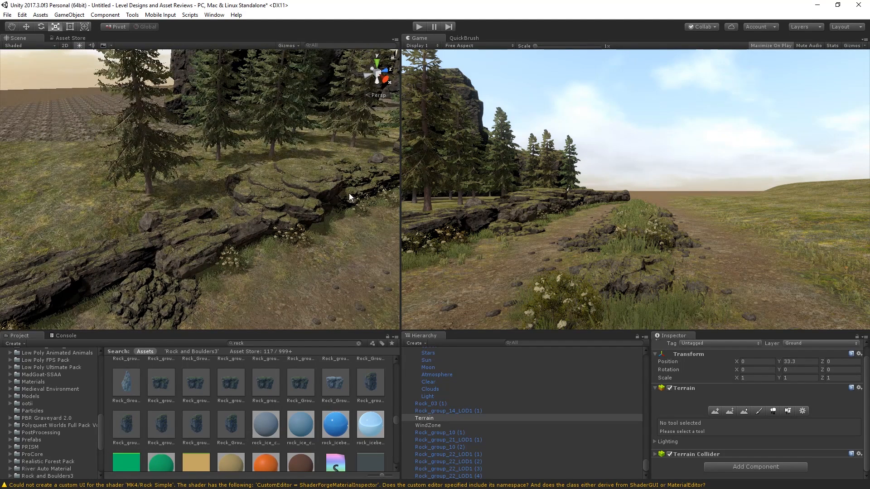
pyautogui.click(788, 411)
pyautogui.scroll(-3, 800, 413)
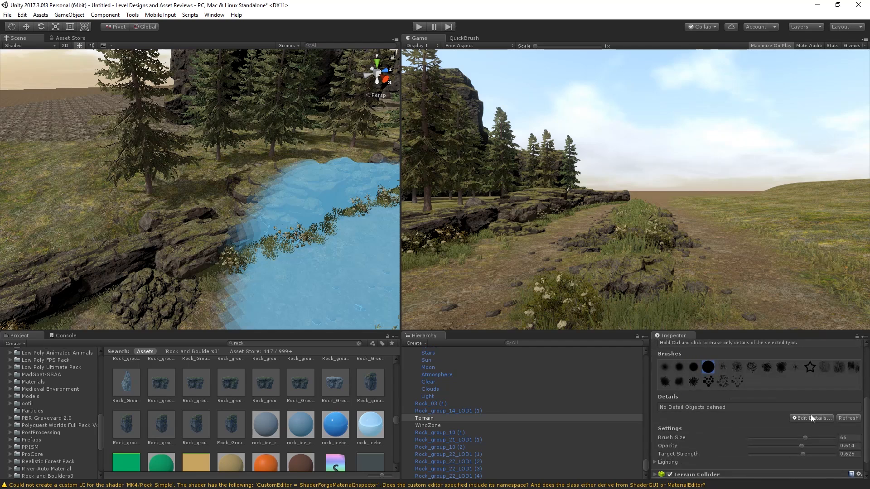
pyautogui.click(811, 414)
pyautogui.click(802, 430)
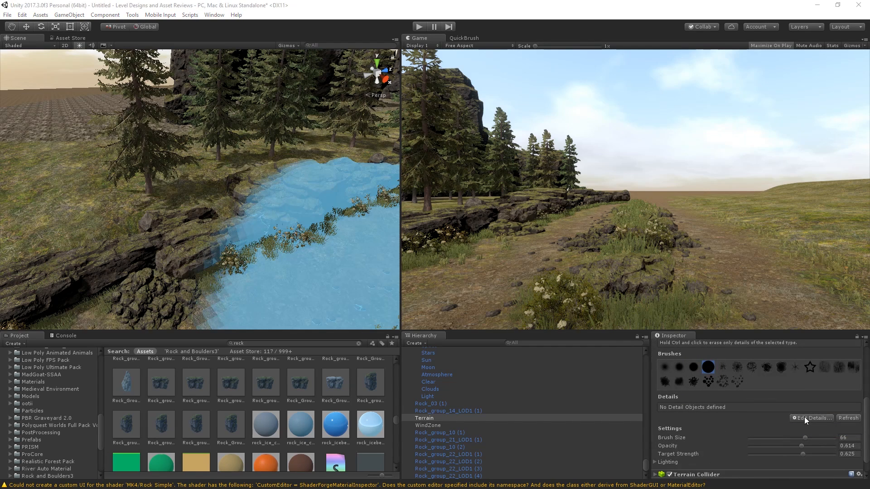
pyautogui.click(804, 416)
pyautogui.click(808, 420)
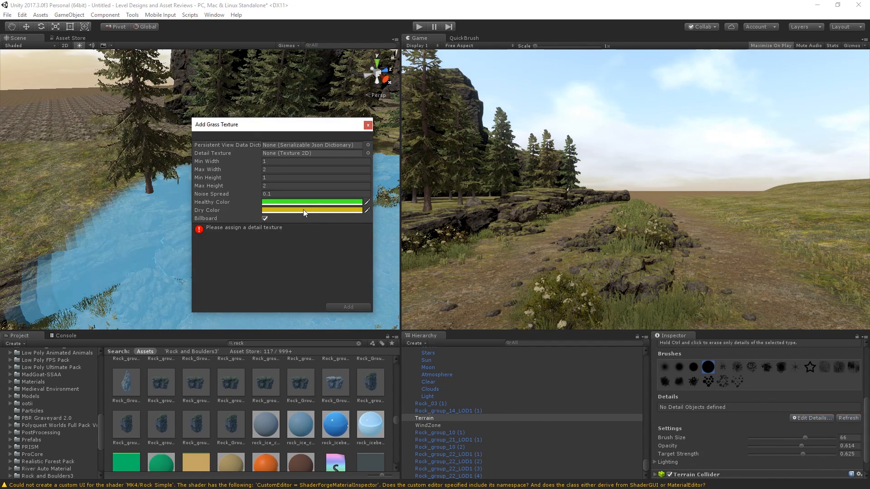
# Step: Add veg_grass_01_d as the terrain's grass texture and paint it under the conifers behind the rock wall with brush size 18
pyautogui.click(277, 344)
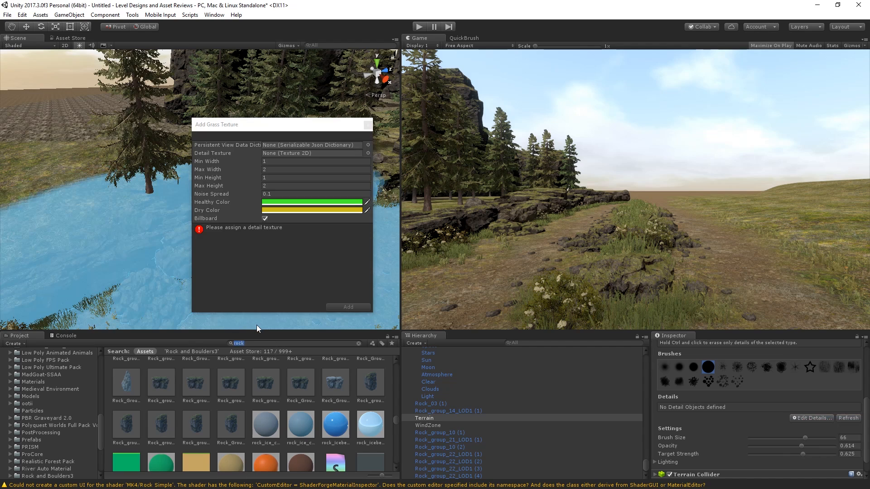
pyautogui.write('grass')
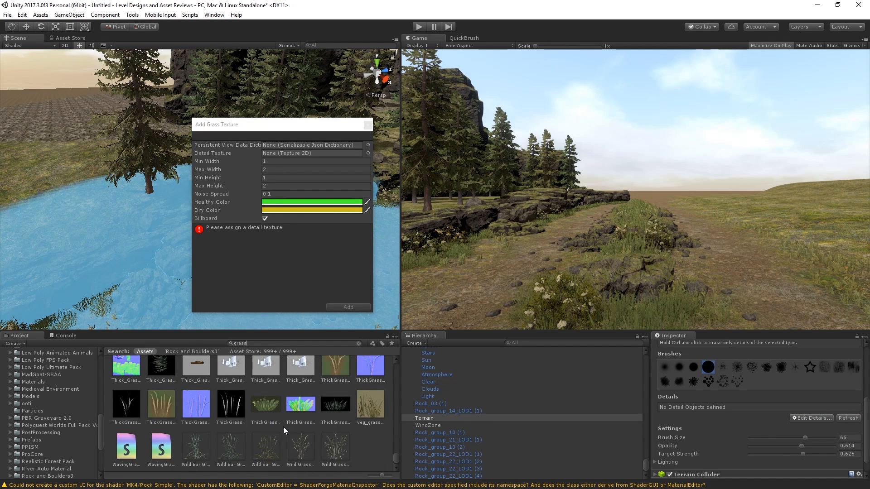
pyautogui.scroll(2, 284, 431)
pyautogui.scroll(-2, 345, 424)
pyautogui.moveTo(370, 413); pyautogui.dragTo(318, 154)
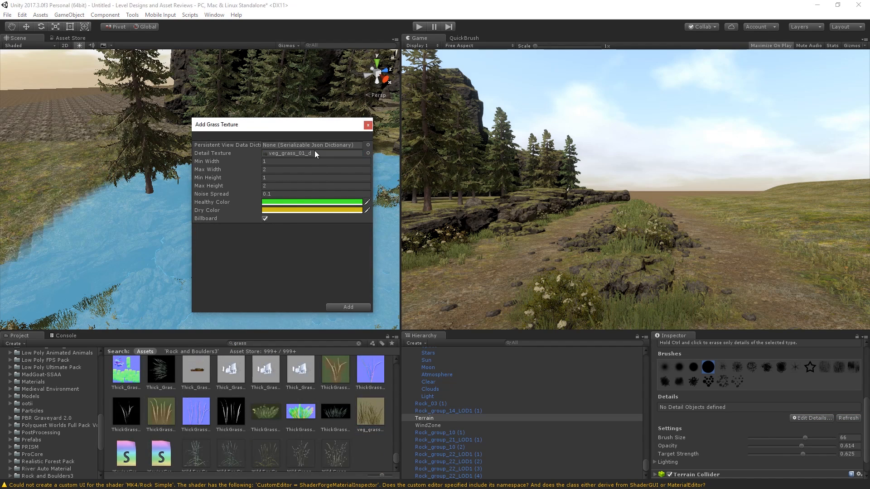
pyautogui.click(351, 307)
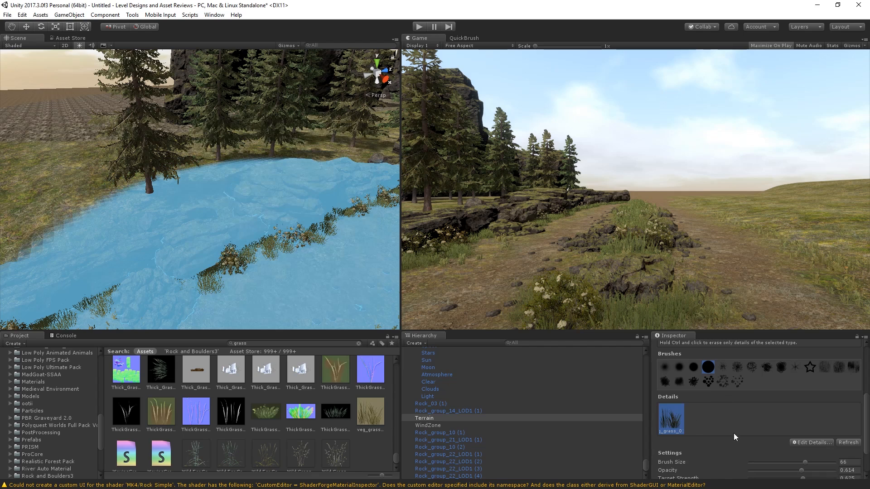
pyautogui.click(764, 462)
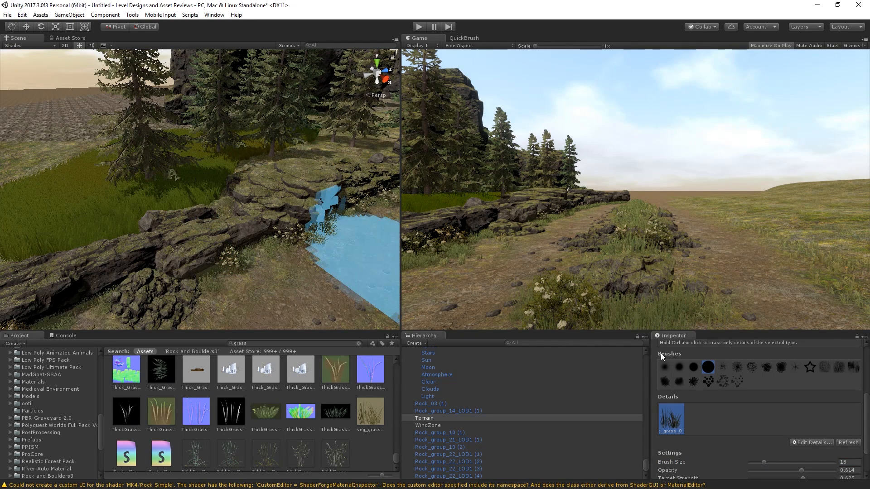
# Step: Open the veg_grass_01_d detail for editing and set its Healthy Color to pale green A6EC9C
pyautogui.click(814, 442)
pyautogui.click(811, 467)
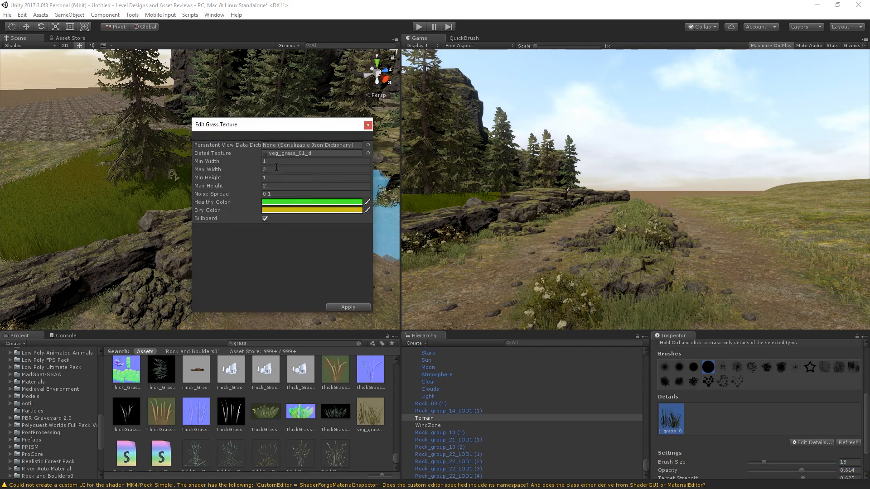
pyautogui.moveTo(261, 120); pyautogui.dragTo(655, 213)
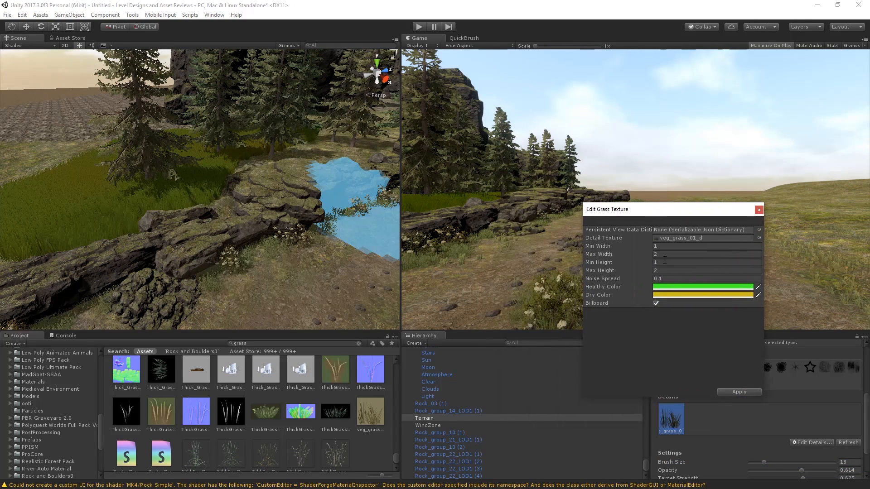
pyautogui.click(667, 286)
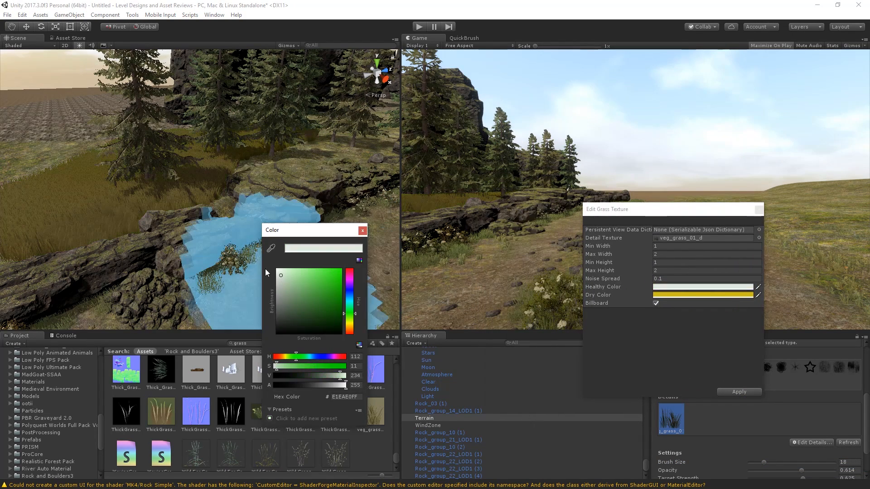
pyautogui.click(310, 285)
pyautogui.moveTo(316, 284); pyautogui.dragTo(299, 276)
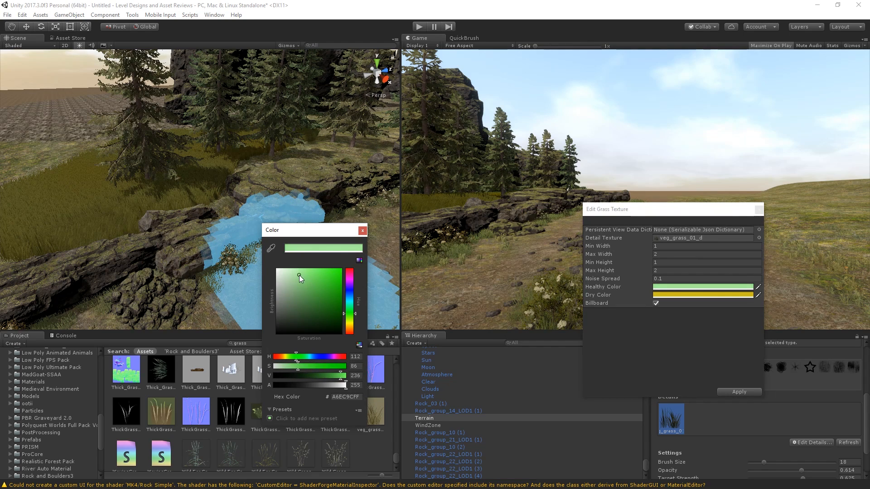
# Step: Change the grass's Dry Color to a green hue and move the grass settings window clear of the landscape preview
pyautogui.click(675, 295)
pyautogui.moveTo(350, 307)
pyautogui.mouseDown()
pyautogui.moveTo(351, 317)
pyautogui.moveTo(360, 315)
pyautogui.mouseUp()
pyautogui.moveTo(677, 213); pyautogui.dragTo(623, 322)
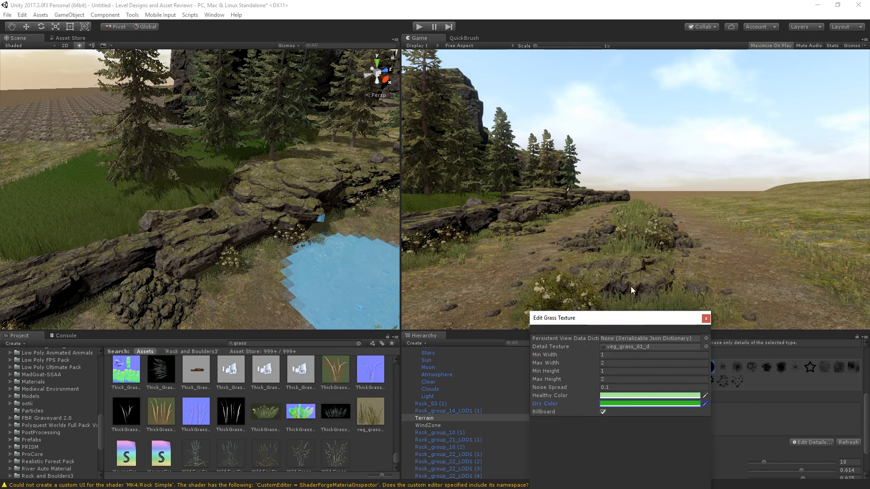
# Step: Lighten the grass's Dry Color to pale green and set its Healthy Color to the deeper green 73D465
pyautogui.click(614, 404)
pyautogui.moveTo(304, 287)
pyautogui.mouseDown()
pyautogui.moveTo(320, 279)
pyautogui.moveTo(287, 269)
pyautogui.moveTo(303, 282)
pyautogui.moveTo(298, 287)
pyautogui.moveTo(316, 278)
pyautogui.moveTo(324, 285)
pyautogui.mouseUp()
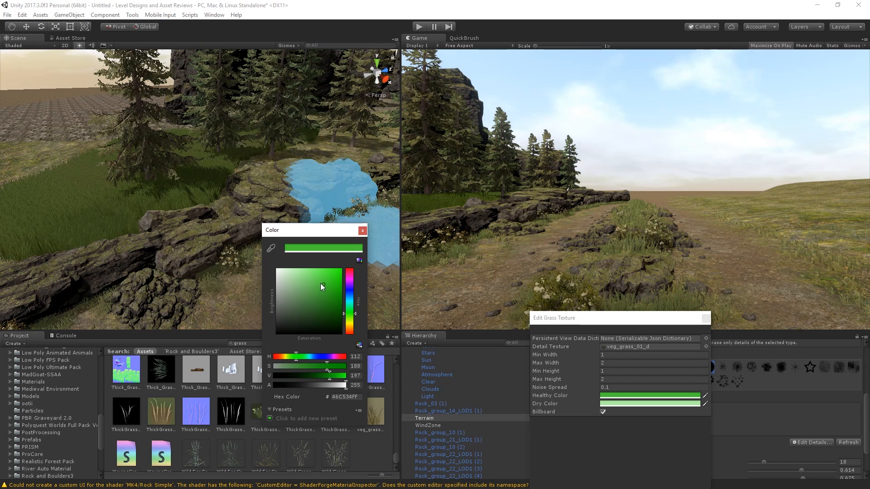
pyautogui.moveTo(319, 283); pyautogui.dragTo(314, 280)
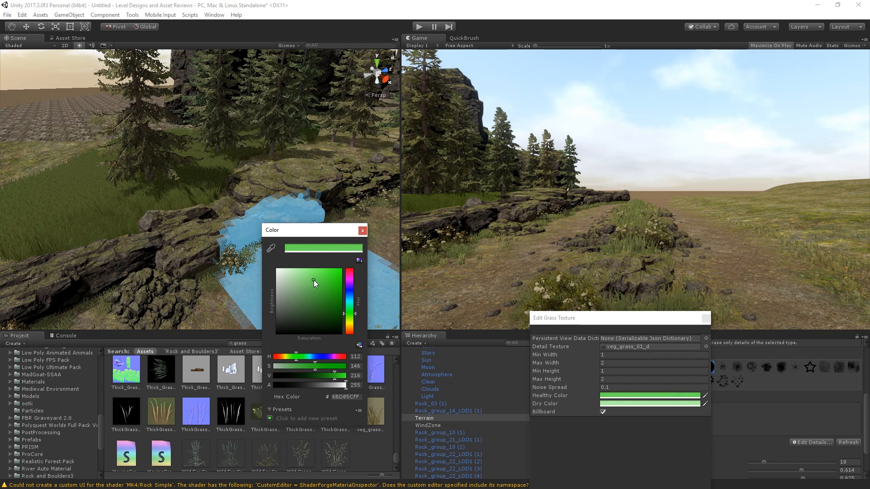
pyautogui.moveTo(314, 279); pyautogui.dragTo(310, 282)
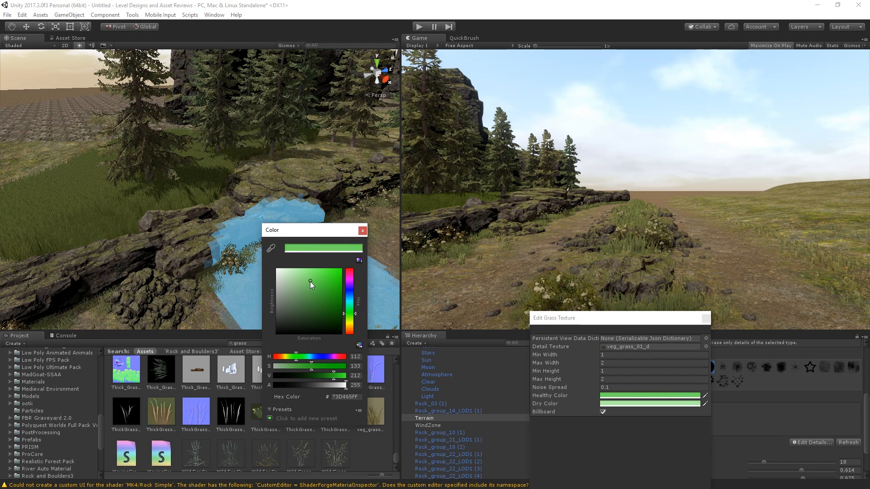
pyautogui.click(362, 231)
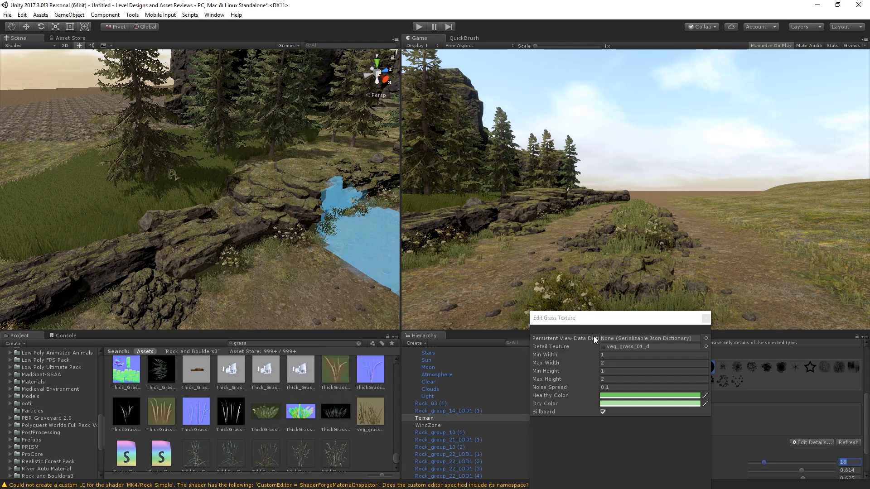
# Step: Set the grass's Min Width to 0.7 and Max Width to 1.5
pyautogui.click(543, 274)
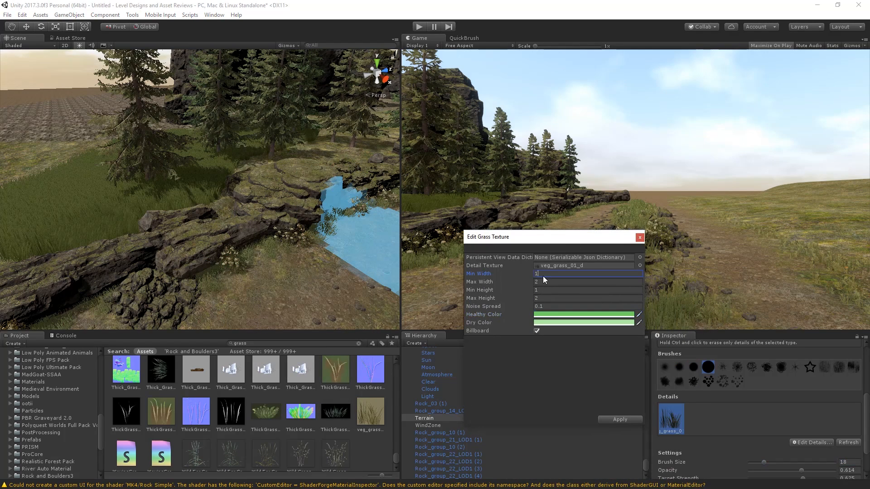
pyautogui.write('0.7')
pyautogui.press('Tab')
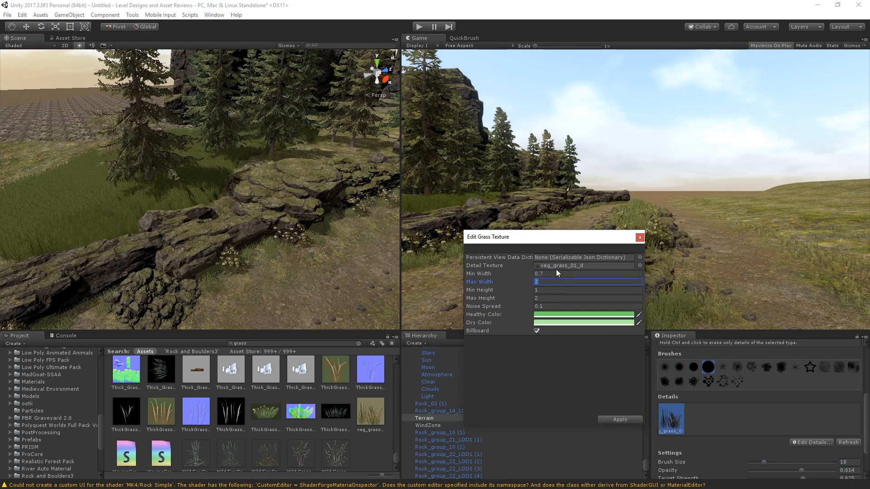
pyautogui.write('0.')
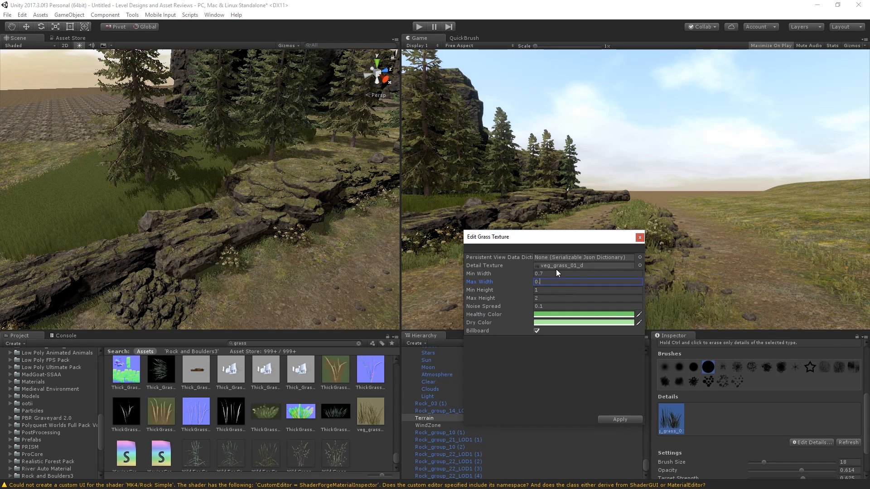
pyautogui.press('BackSpace')
pyautogui.press('BackSpace')
pyautogui.write('1')
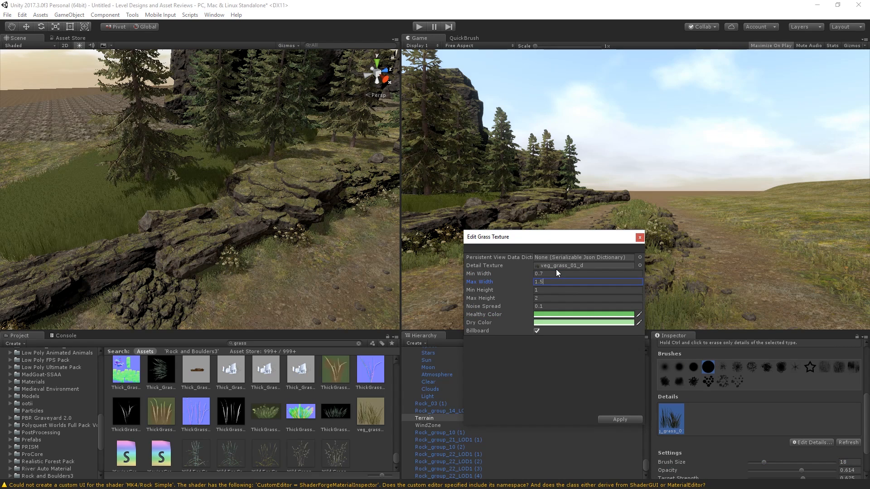
pyautogui.write('.5')
pyautogui.press('Tab')
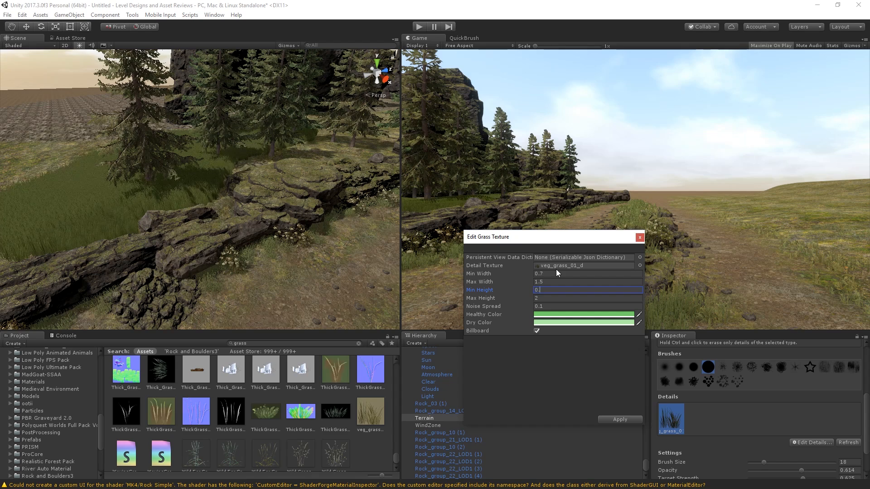
# Step: Set the grass's Min Height to 0.5 and Max Height to 1, and apply the grass settings
pyautogui.write('0.7')
pyautogui.press('Tab')
pyautogui.write('1')
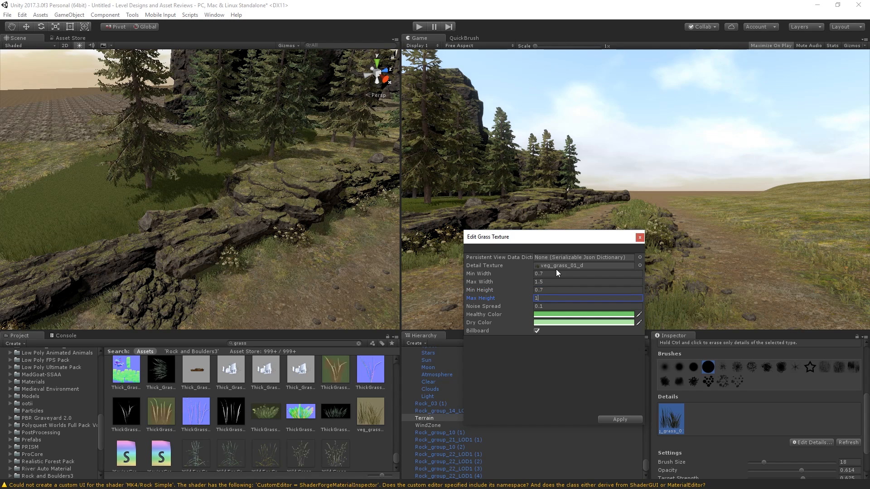
pyautogui.hotkey('shift', 'Tab')
pyautogui.write('0')
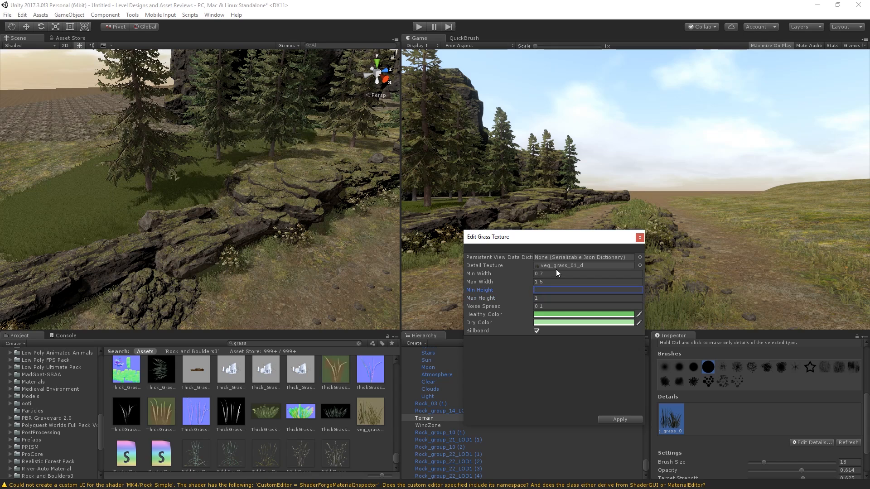
pyautogui.write('0.')
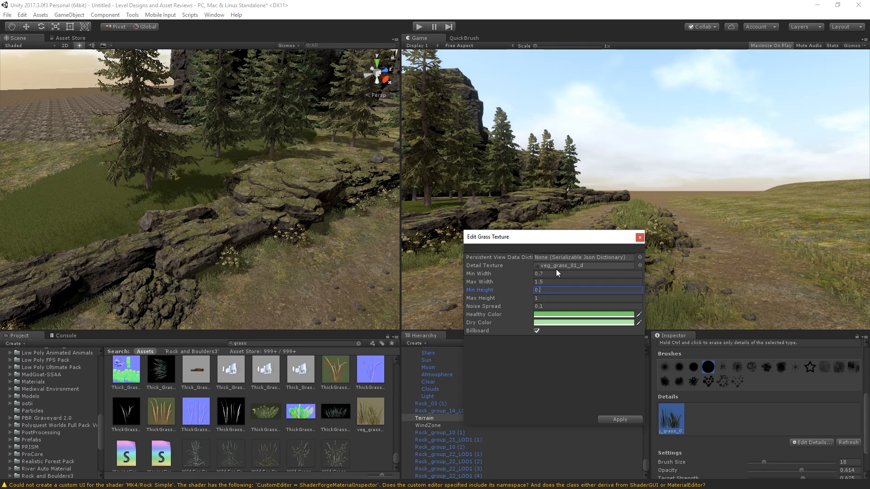
pyautogui.write('5')
pyautogui.click(609, 417)
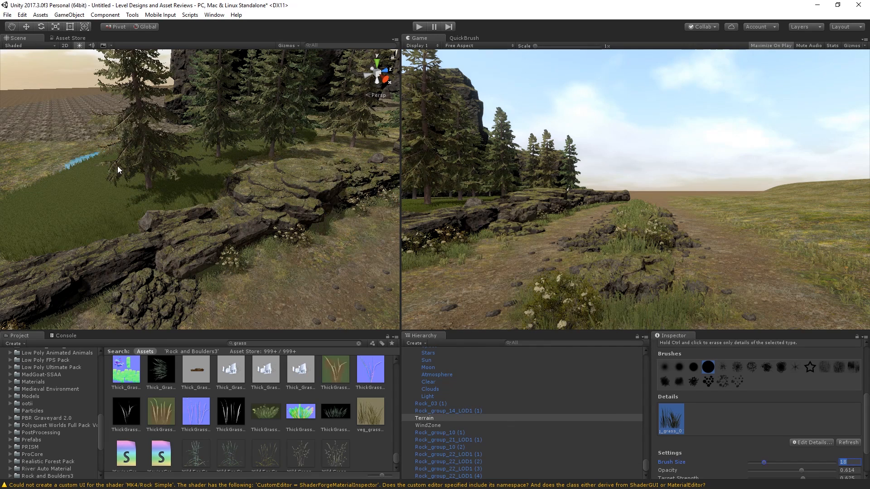
# Step: Paint more terrain grass behind the rock wall and around the distant conifers at its far end
pyautogui.scroll(-1, 796, 465)
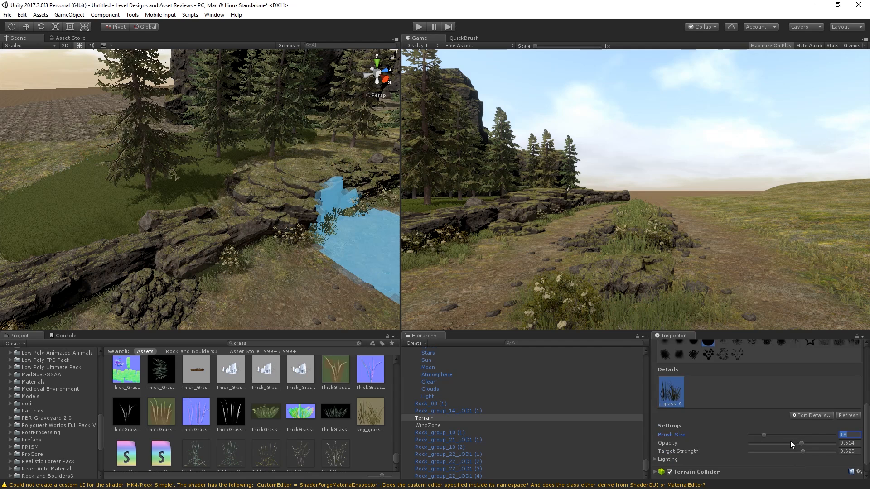
pyautogui.moveTo(303, 152); pyautogui.dragTo(401, 148)
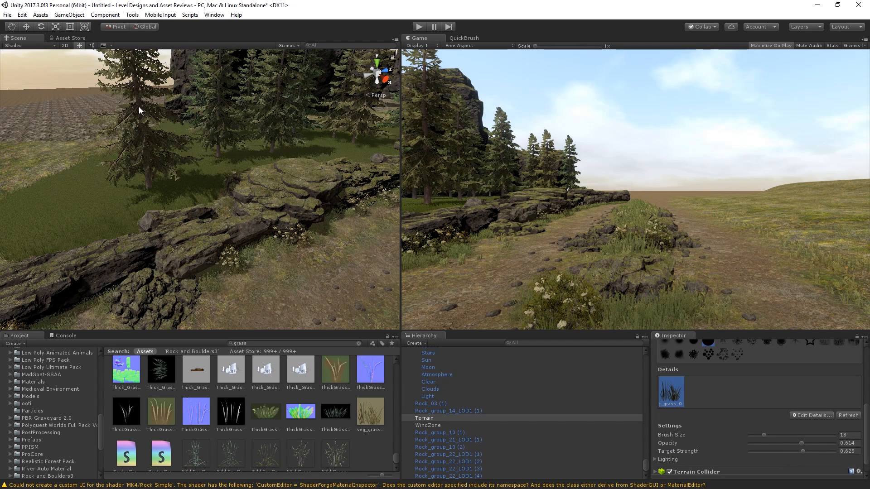
pyautogui.moveTo(271, 105); pyautogui.dragTo(353, 73, button='right')
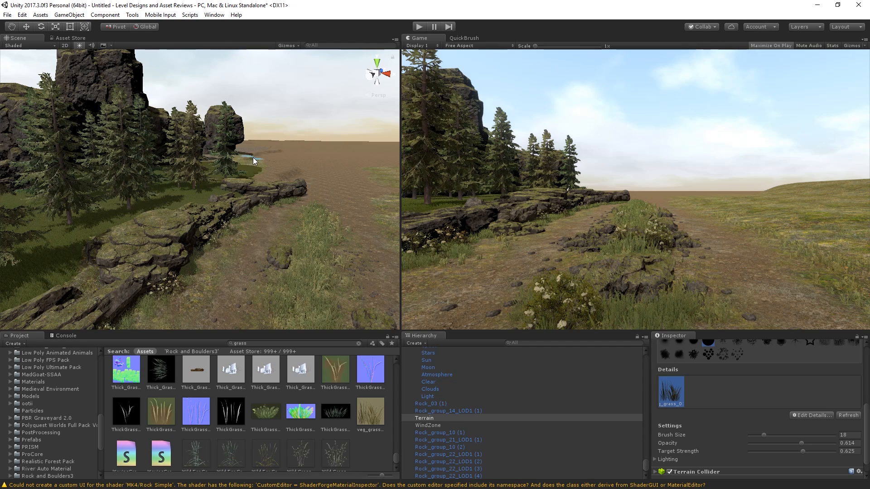
pyautogui.moveTo(253, 167); pyautogui.dragTo(248, 171)
# Step: Set the Detail Distance to 116 in the terrain settings
pyautogui.scroll(5, 797, 385)
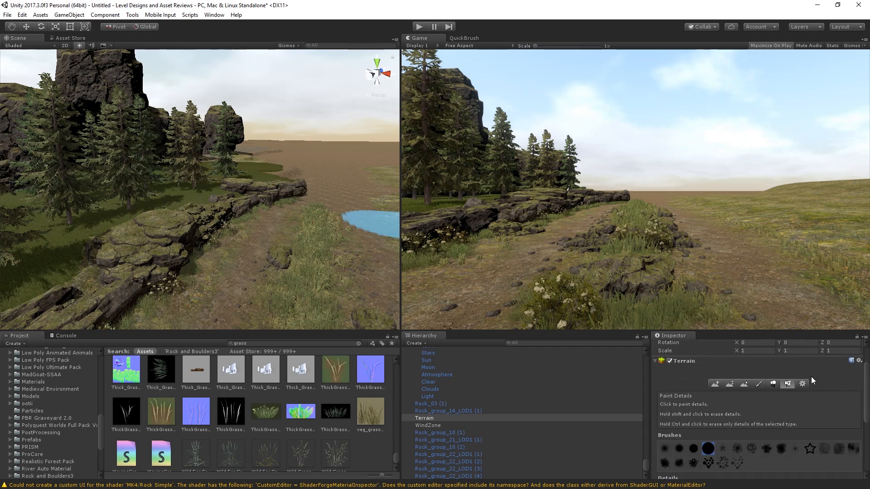
pyautogui.click(806, 393)
pyautogui.scroll(-4, 809, 404)
pyautogui.moveTo(789, 394)
pyautogui.mouseDown()
pyautogui.moveTo(828, 390)
pyautogui.moveTo(752, 397)
pyautogui.moveTo(789, 398)
pyautogui.mouseUp()
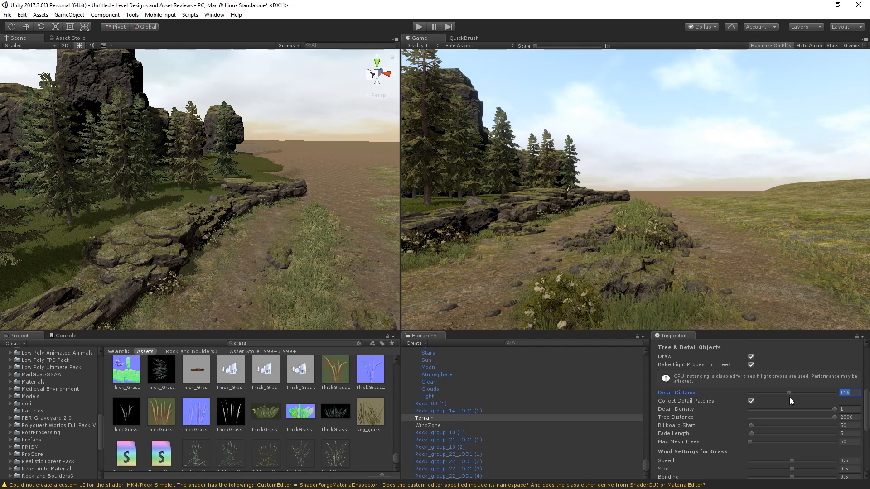
pyautogui.scroll(4, 788, 396)
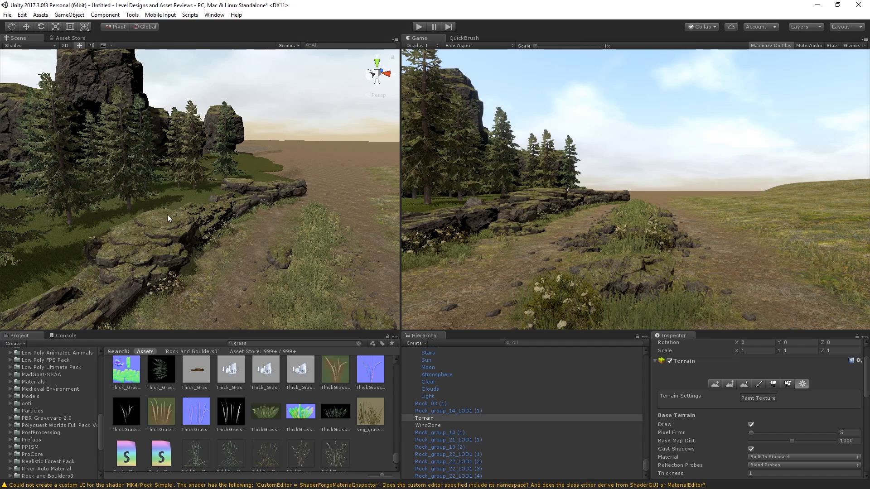
# Step: Try placing QuickBrush plants on the grass among the conifers behind the rock wall
pyautogui.moveTo(167, 214); pyautogui.dragTo(87, 206, button='right')
pyautogui.press('w')
pyautogui.moveTo(208, 259); pyautogui.dragTo(213, 256, button='right')
pyautogui.press('w')
pyautogui.click(466, 37)
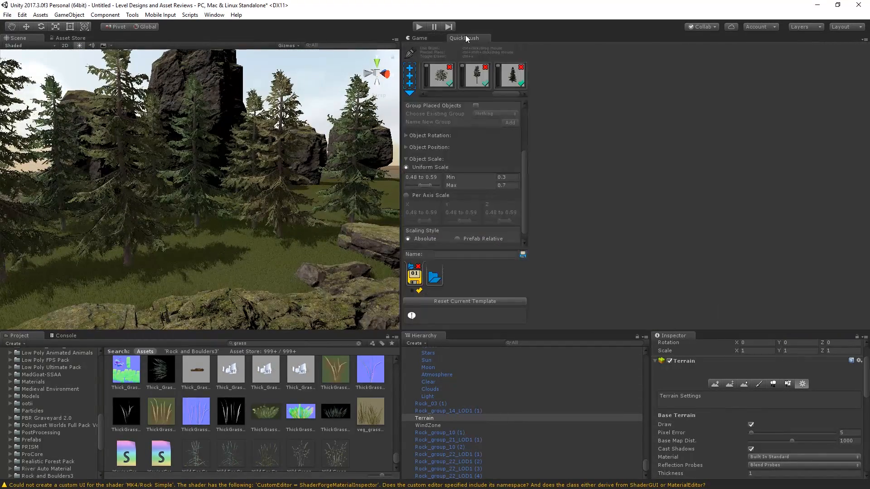
pyautogui.click(430, 38)
pyautogui.click(222, 260)
pyautogui.hotkey('ctrl', 'z')
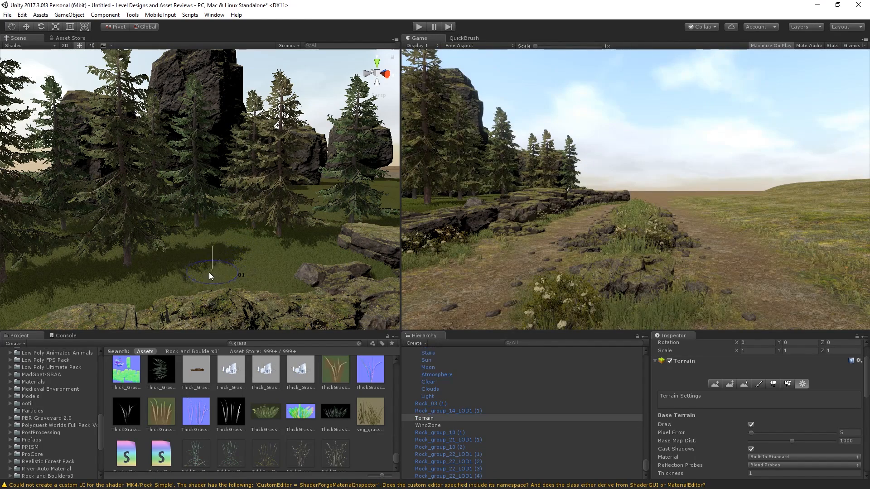
pyautogui.click(208, 272)
pyautogui.click(100, 292)
pyautogui.moveTo(174, 253); pyautogui.dragTo(63, 262, button='right')
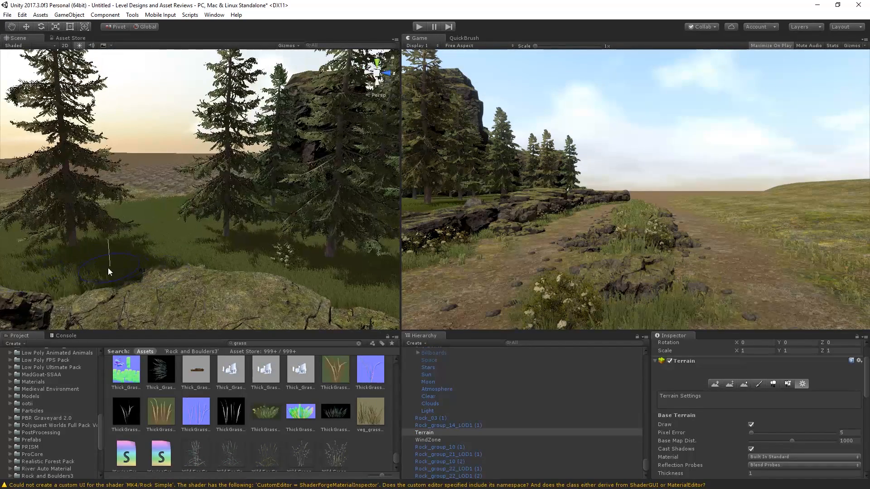
pyautogui.hotkey('ctrl', 'z')
pyautogui.hotkey('ctrl', 'z')
# Step: Place five QuickBrush plants on the grass around the conifers behind the rock wall
pyautogui.click(68, 275)
pyautogui.click(47, 282)
pyautogui.press('s')
pyautogui.moveTo(207, 261)
pyautogui.mouseDown(button='right')
pyautogui.moveTo(219, 265)
pyautogui.moveTo(190, 240)
pyautogui.mouseUp(button='right')
pyautogui.click(182, 227)
pyautogui.click(204, 212)
pyautogui.click(248, 227)
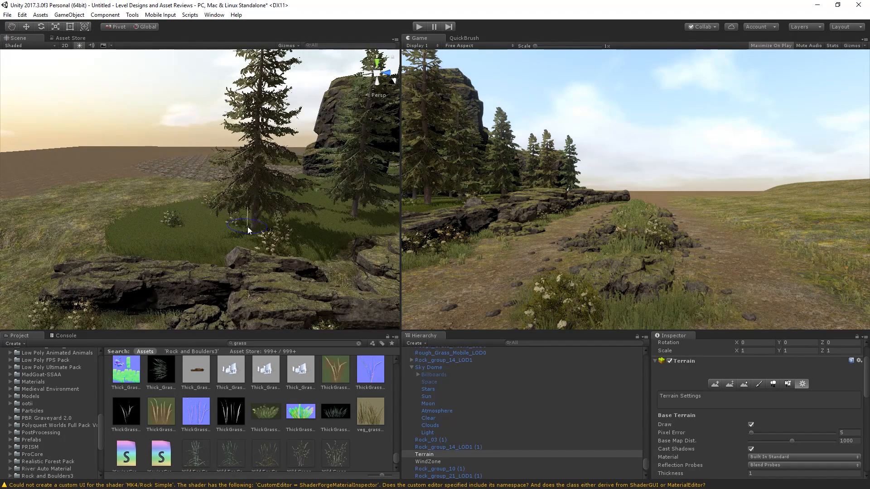
# Step: Open the _best veg prefab folder in the project assets
pyautogui.click(260, 343)
pyautogui.scroll(9, 47, 381)
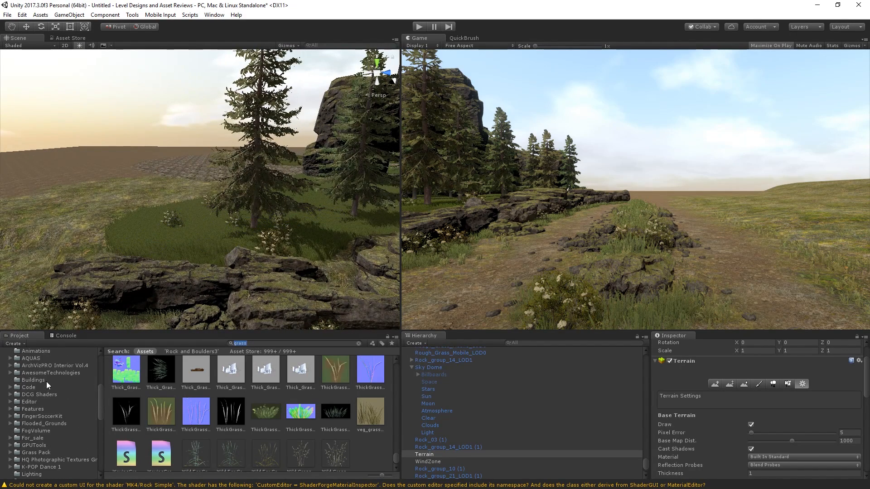
pyautogui.scroll(-2, 50, 409)
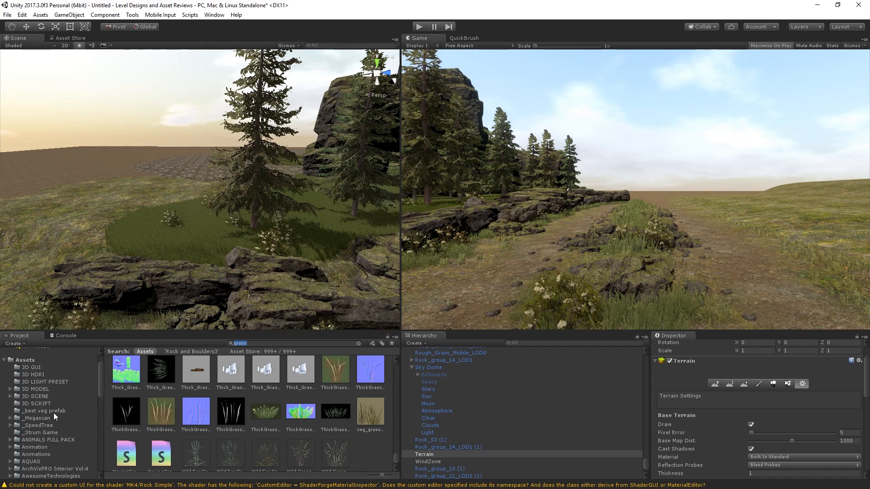
pyautogui.click(53, 413)
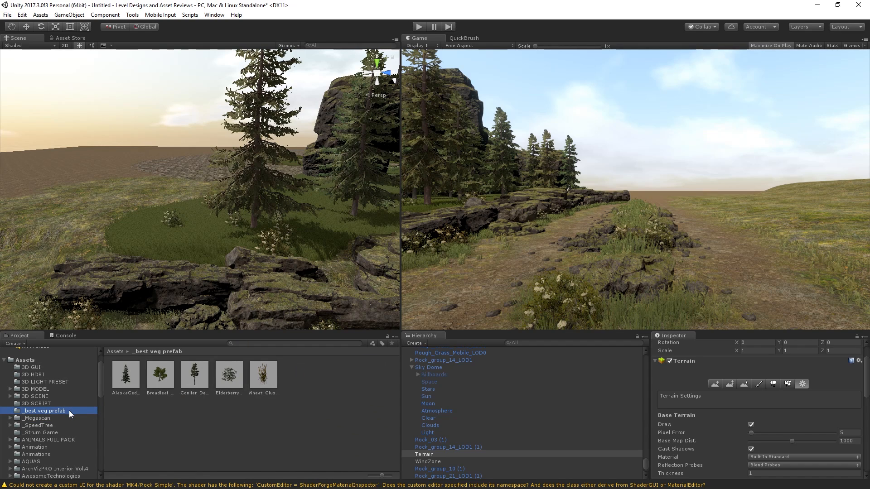
# Step: Set the QuickBrush Stroke Spacing to 0.42
pyautogui.click(463, 38)
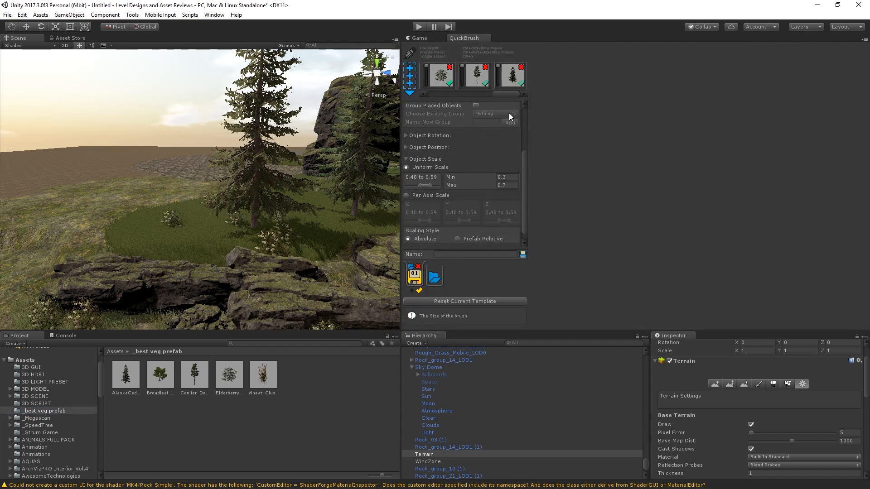
pyautogui.moveTo(502, 94); pyautogui.dragTo(477, 93)
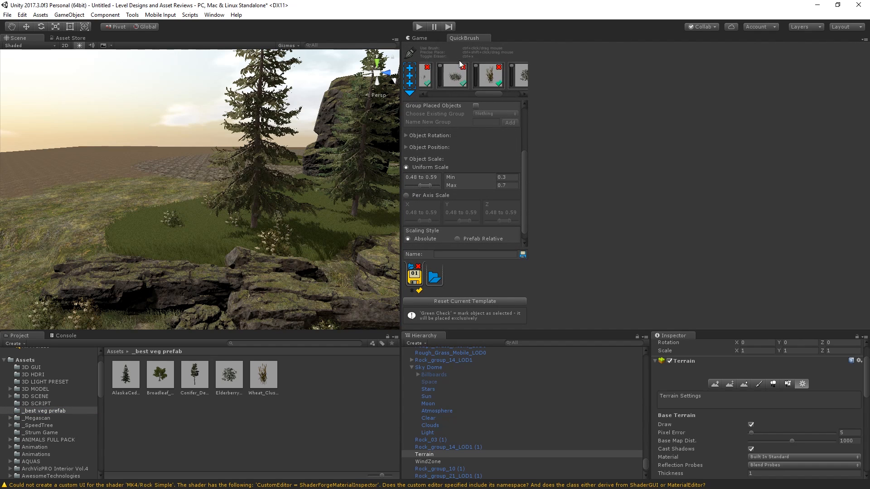
pyautogui.click(422, 38)
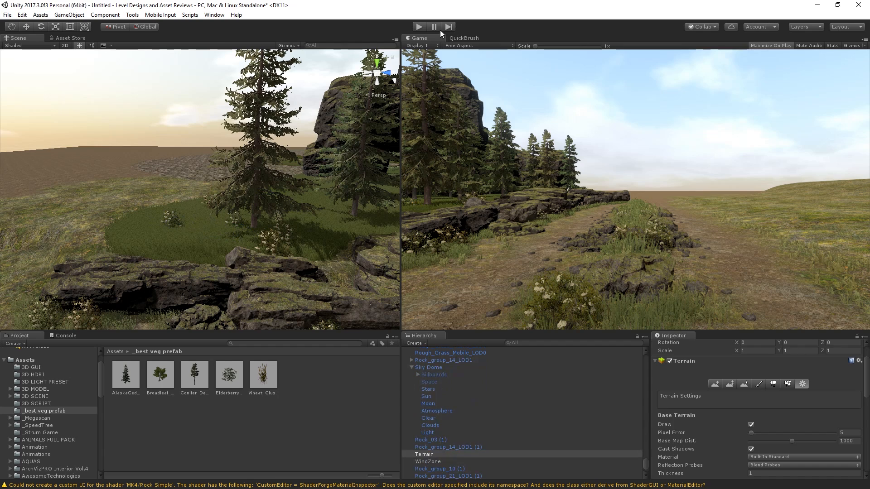
pyautogui.click(464, 38)
pyautogui.scroll(4, 482, 124)
pyautogui.click(461, 131)
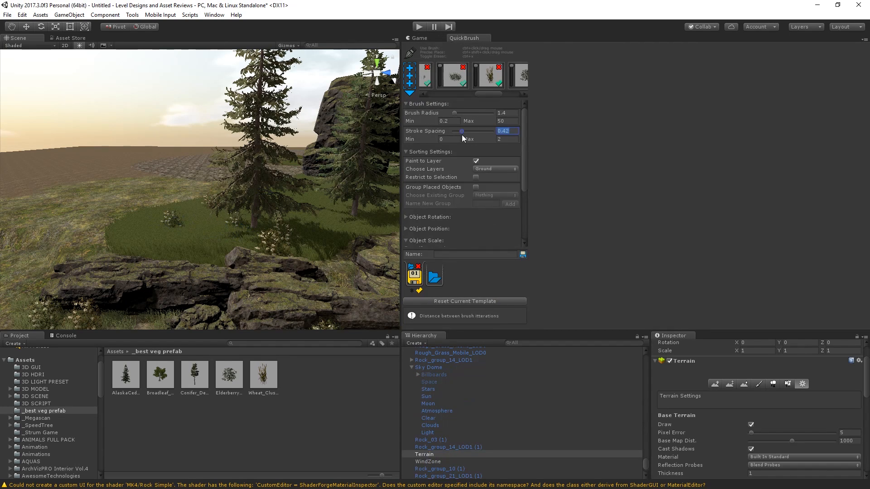
# Step: Set the brush radius to 2.6
pyautogui.click(459, 112)
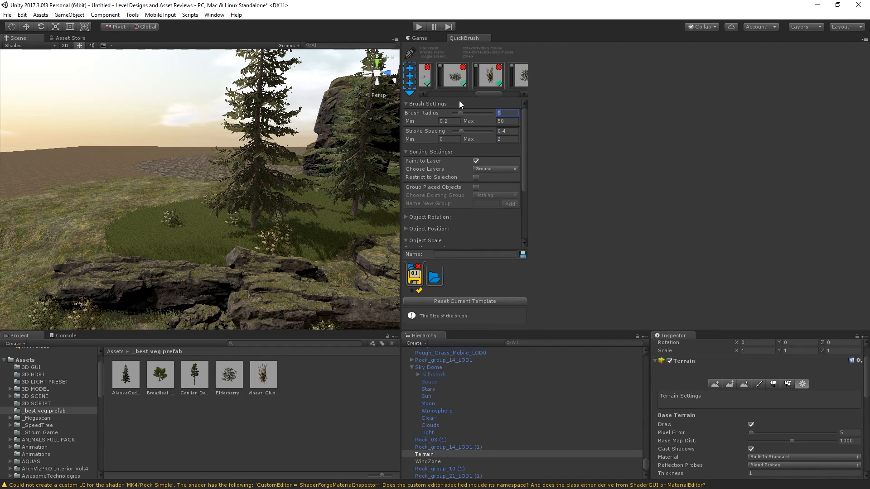
pyautogui.click(430, 35)
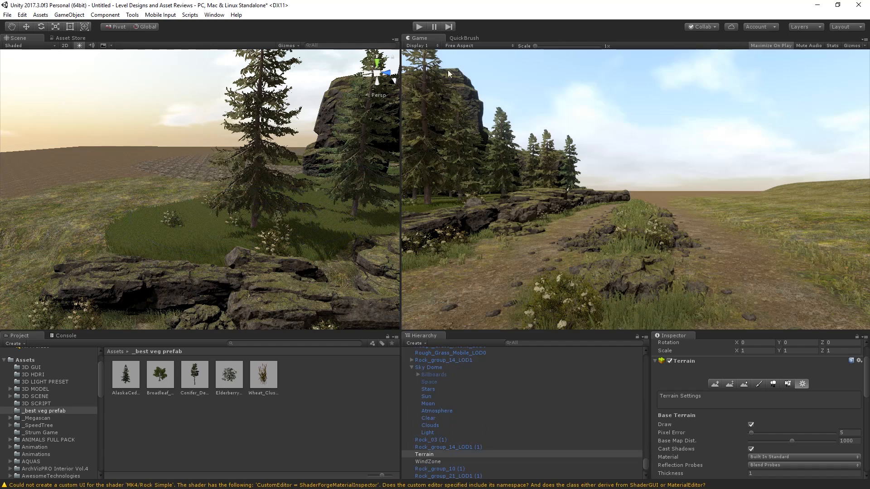
pyautogui.click(458, 38)
pyautogui.moveTo(459, 117); pyautogui.dragTo(453, 117)
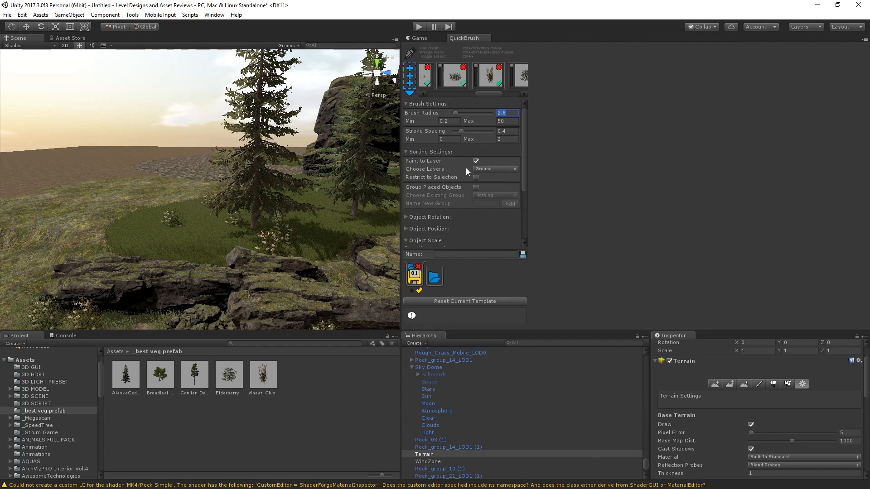
# Step: Set the brush's uniform object scale to a minimum of 1.5 and a maximum of 2, covering the full range
pyautogui.scroll(-3, 465, 186)
pyautogui.scroll(-2, 453, 185)
pyautogui.moveTo(425, 186); pyautogui.dragTo(554, 159)
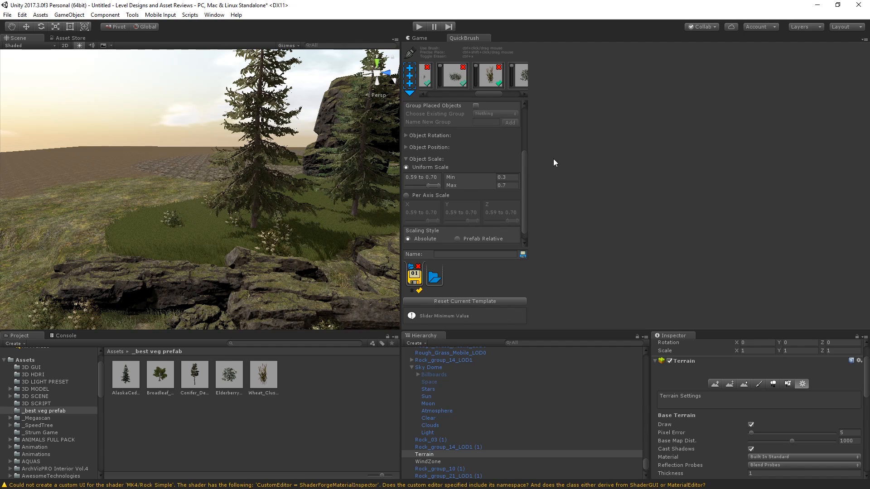
pyautogui.click(506, 185)
pyautogui.click(507, 178)
pyautogui.write('1.5')
pyautogui.press('Tab')
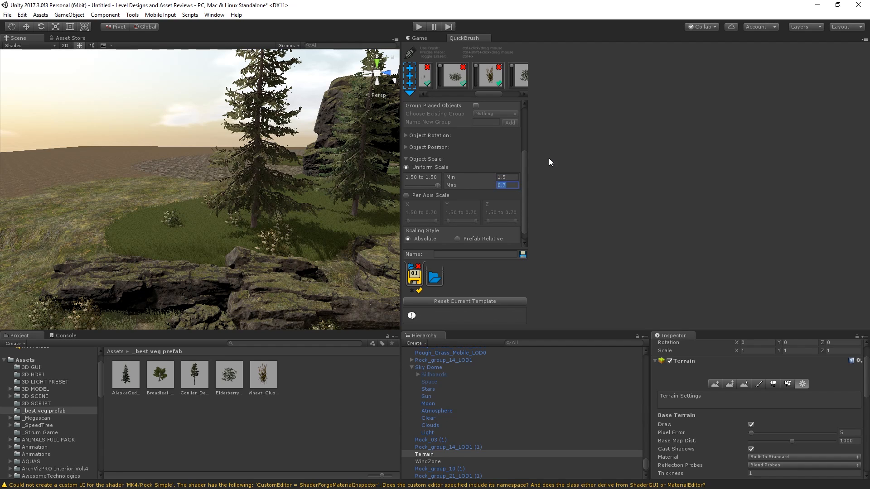
pyautogui.write('2')
pyautogui.moveTo(409, 187); pyautogui.dragTo(442, 186)
pyautogui.click(430, 40)
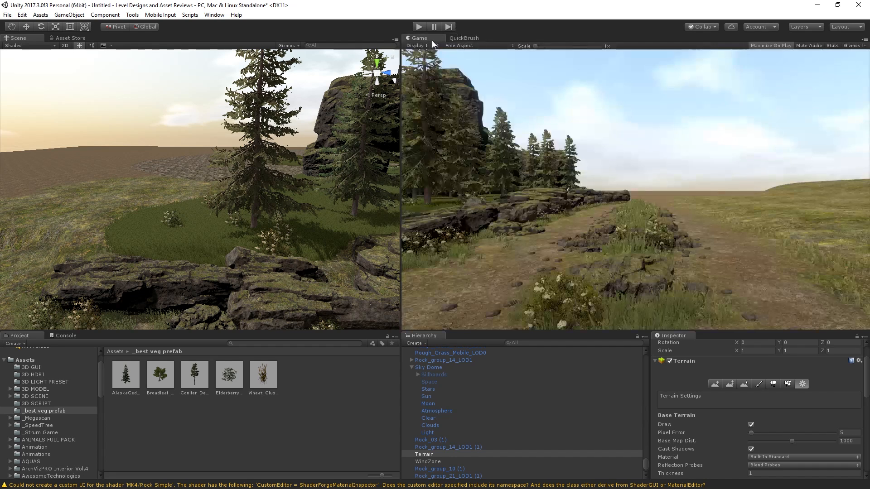
# Step: Try painting wheat clusters on the grass beside the nearest conifer and undo the stroke
pyautogui.moveTo(134, 126); pyautogui.dragTo(181, 148, button='right')
pyautogui.keyDown('ctrl'); pyautogui.click(216, 177); pyautogui.keyUp('ctrl')
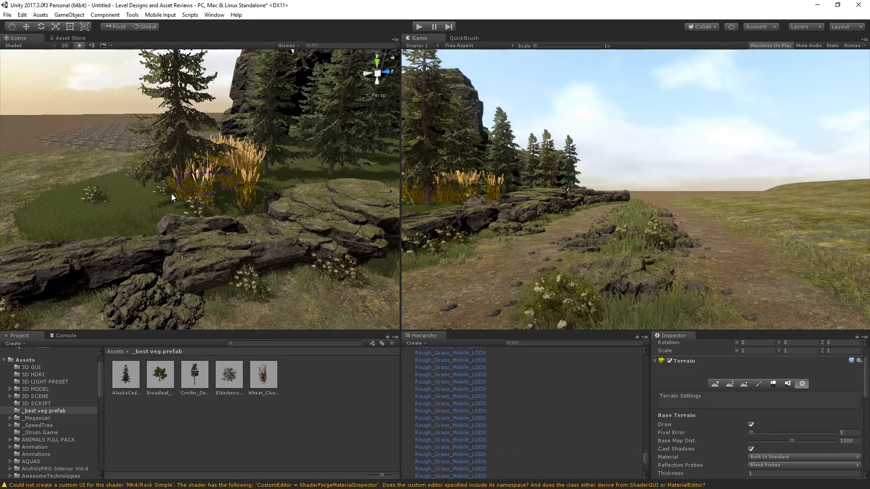
pyautogui.hotkey('ctrl', 'z')
# Step: Try a uniform scale range of 0.7 to 1.2 with a wheat stroke across the grass, and undo the stroke
pyautogui.click(461, 37)
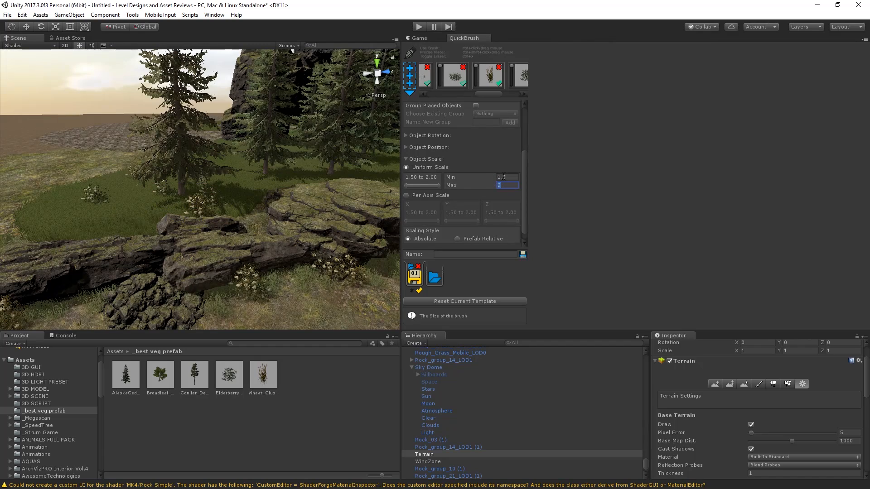
pyautogui.moveTo(505, 179); pyautogui.dragTo(444, 206)
pyautogui.write('1')
pyautogui.press('Tab')
pyautogui.hotkey('shift', 'Tab')
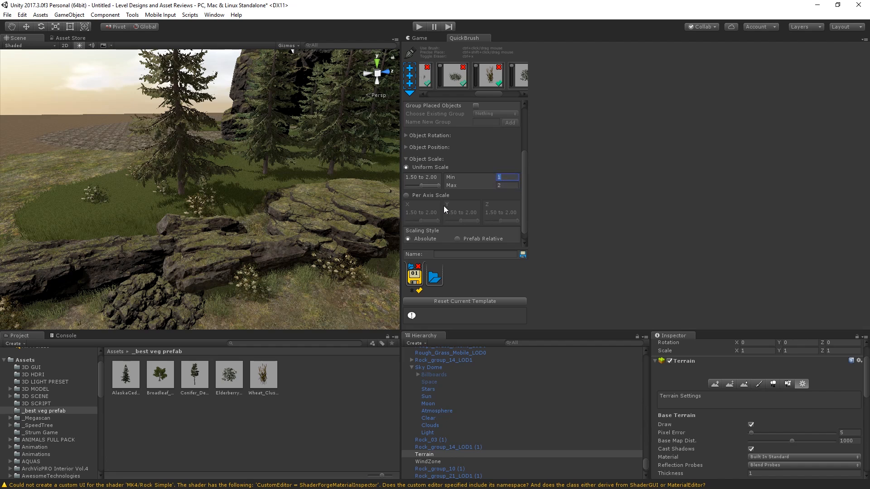
pyautogui.write('0.7')
pyautogui.press('Tab')
pyautogui.write('1.2')
pyautogui.click(419, 38)
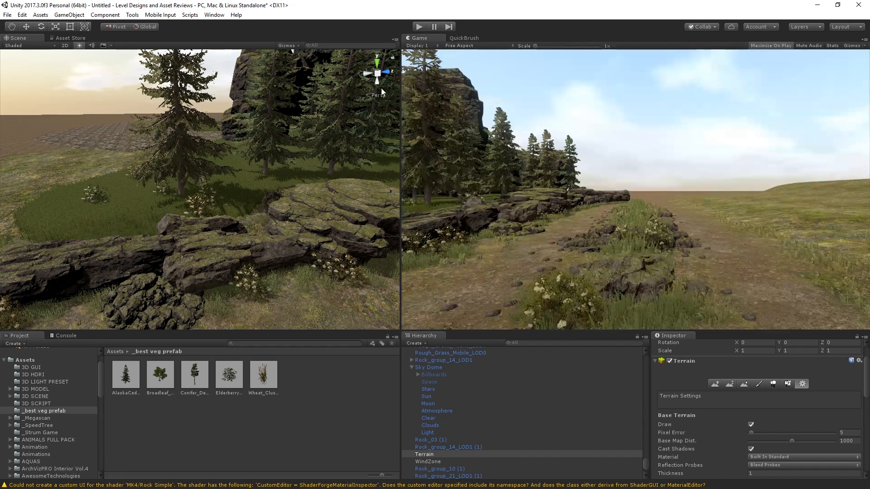
pyautogui.moveTo(173, 186)
pyautogui.keyDown('ctrl'); pyautogui.mouseDown()
pyautogui.moveTo(98, 213)
pyautogui.moveTo(216, 197)
pyautogui.mouseUp(); pyautogui.keyUp('ctrl')
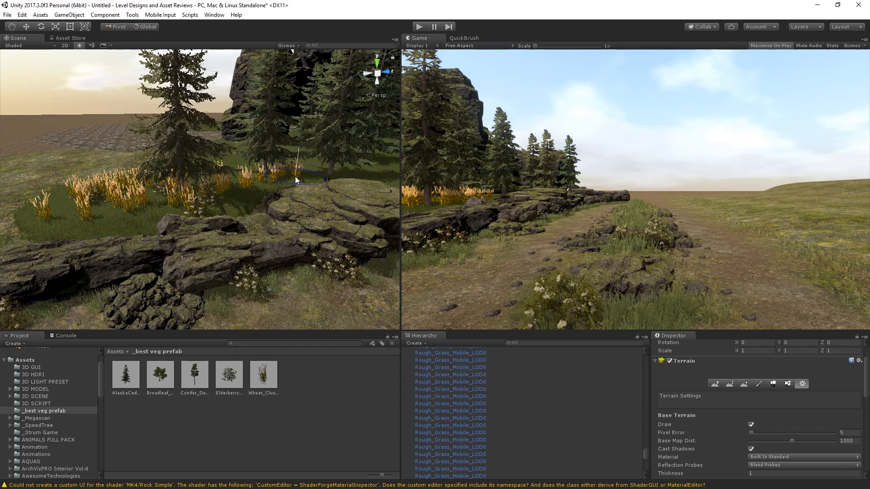
pyautogui.hotkey('ctrl', 'z')
# Step: Set the brush's uniform object scale to a minimum of 0.4 and a maximum of 0.7
pyautogui.click(460, 38)
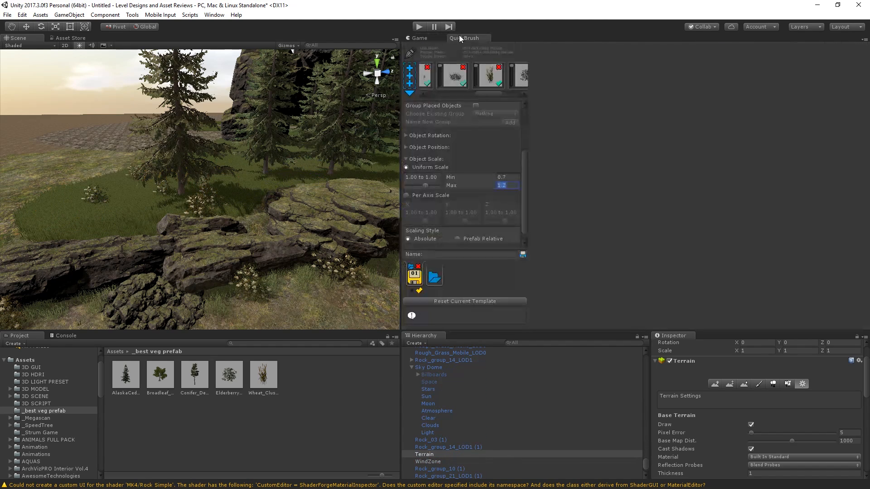
pyautogui.click(504, 177)
pyautogui.write('0.4')
pyautogui.press('Tab')
pyautogui.write('0.7')
pyautogui.click(417, 38)
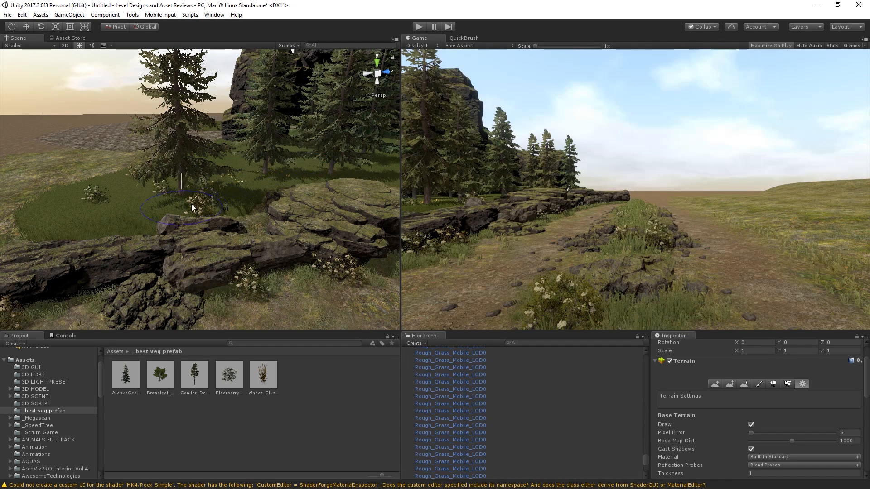
# Step: Try painting small wheat clusters over the grass behind the rock ledge and undo the strokes
pyautogui.moveTo(113, 224)
pyautogui.mouseDown()
pyautogui.moveTo(133, 204)
pyautogui.moveTo(211, 181)
pyautogui.mouseUp()
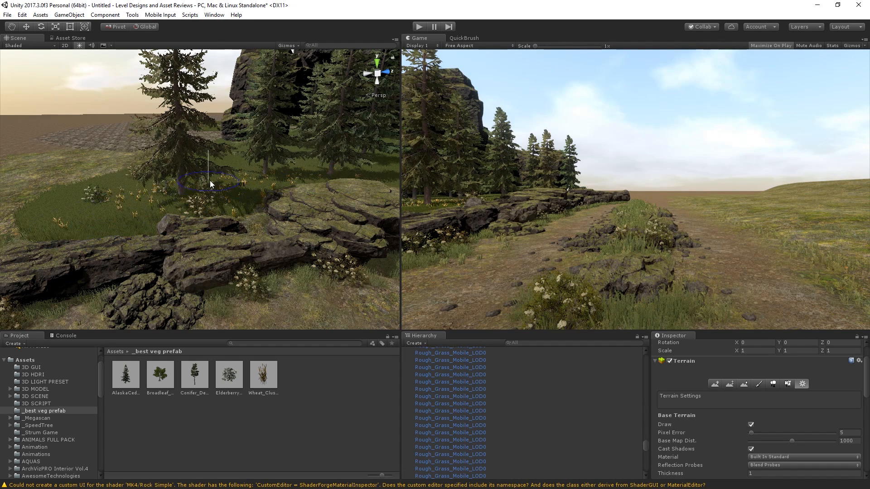
pyautogui.hotkey('ctrl', 'z')
pyautogui.hotkey('ctrl', 'z')
pyautogui.hotkey('ctrl', 'z')
pyautogui.hotkey('ctrl', 'z')
pyautogui.hotkey('ctrl', 'z')
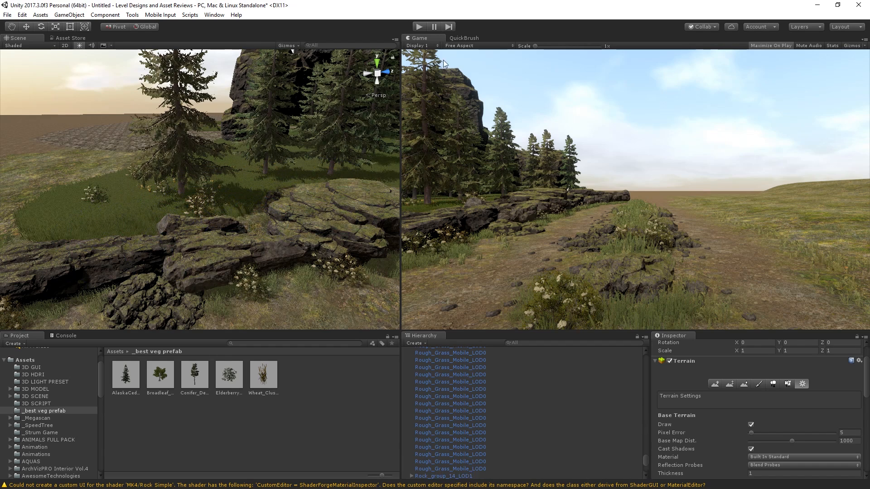
# Step: Set the brush's uniform object scale to a minimum of 0.5 and a maximum of 1
pyautogui.click(458, 37)
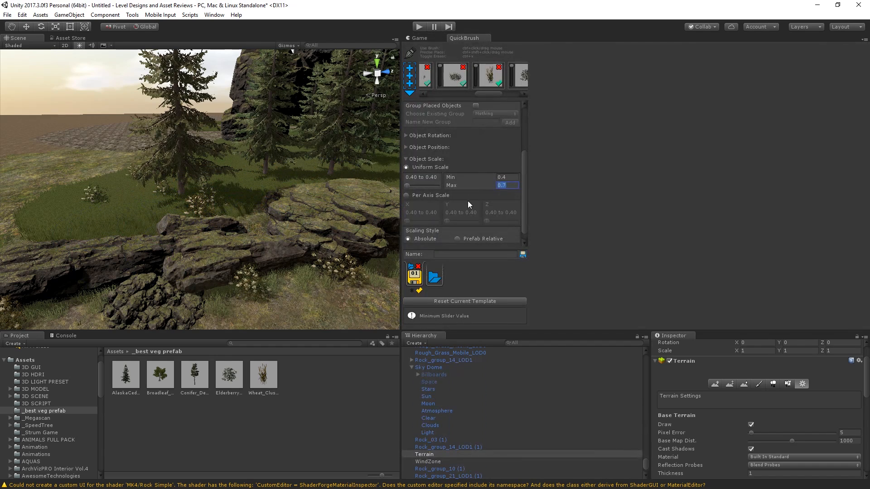
pyautogui.hotkey('shift', 'Tab')
pyautogui.write('0.5')
pyautogui.press('Tab')
pyautogui.write('1')
pyautogui.click(416, 38)
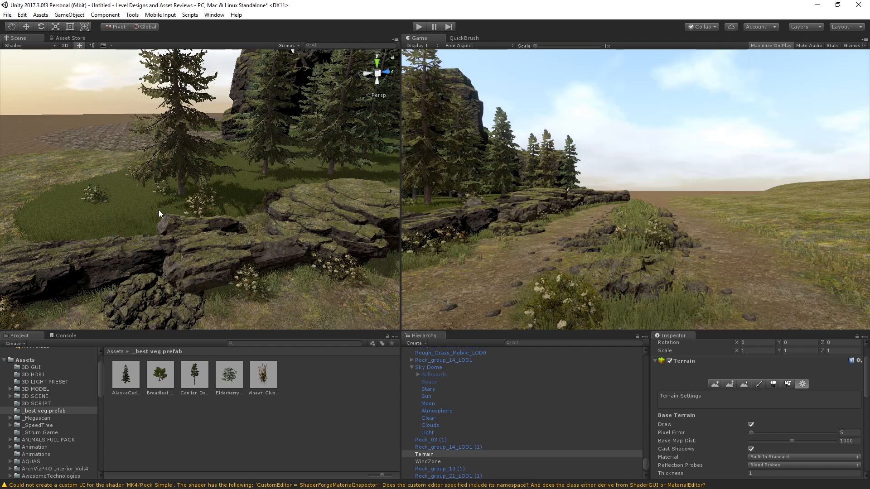
# Step: Paint wheat clusters on the grass under the conifers behind the rock ledge
pyautogui.moveTo(247, 186)
pyautogui.mouseDown()
pyautogui.moveTo(283, 181)
pyautogui.moveTo(143, 212)
pyautogui.moveTo(172, 222)
pyautogui.moveTo(110, 244)
pyautogui.mouseUp()
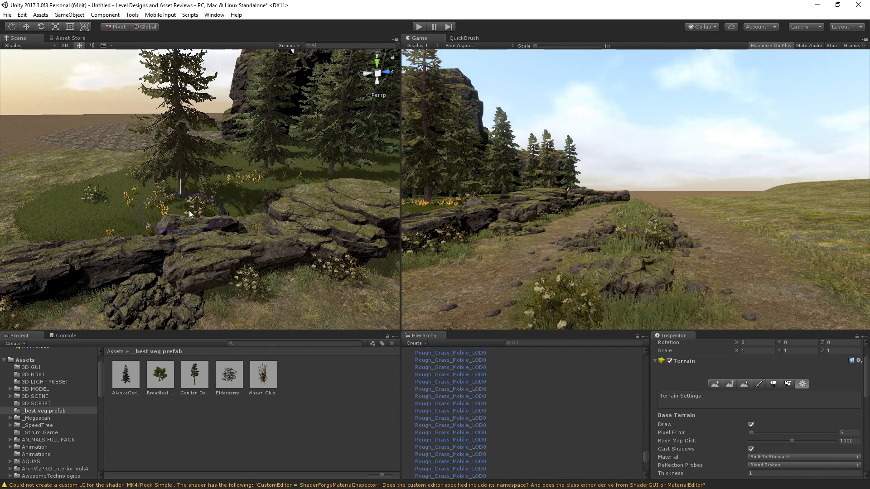
pyautogui.moveTo(189, 210); pyautogui.dragTo(186, 205, button='right')
pyautogui.moveTo(119, 186)
pyautogui.mouseDown()
pyautogui.moveTo(91, 207)
pyautogui.moveTo(117, 197)
pyautogui.moveTo(83, 175)
pyautogui.mouseUp()
pyautogui.moveTo(169, 176); pyautogui.dragTo(286, 164, button='right')
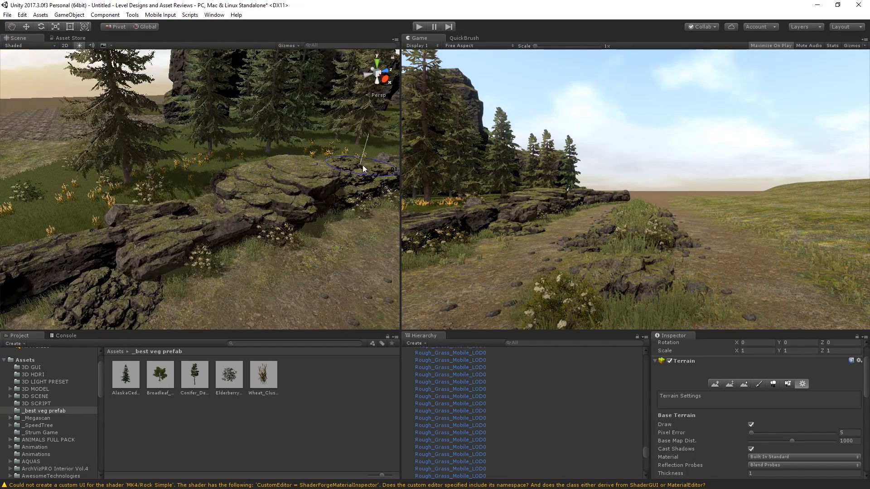
# Step: Try painting wheat clusters on the grass beside the small boulder farther along the ledge, and undo the stroke
pyautogui.moveTo(338, 180); pyautogui.dragTo(271, 189, button='right')
pyautogui.press('w')
pyautogui.moveTo(271, 189)
pyautogui.mouseDown()
pyautogui.moveTo(287, 202)
pyautogui.moveTo(252, 204)
pyautogui.mouseUp()
pyautogui.hotkey('ctrl', 'z')
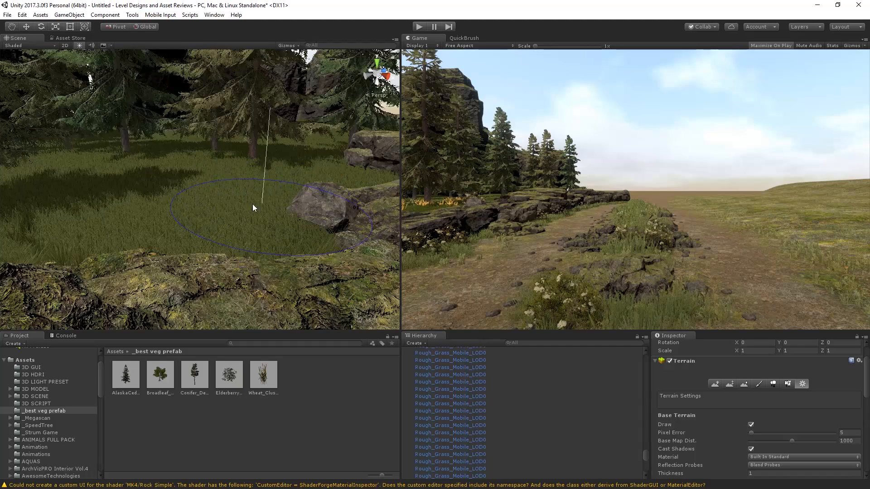
pyautogui.press('s')
pyautogui.moveTo(251, 204)
pyautogui.mouseDown(button='right')
pyautogui.moveTo(231, 200)
pyautogui.moveTo(247, 192)
pyautogui.moveTo(232, 189)
pyautogui.mouseUp(button='right')
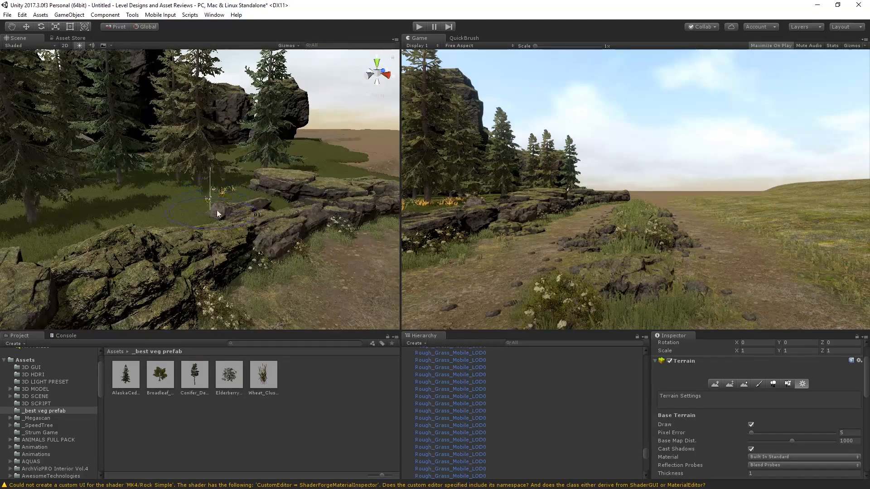
# Step: Set the brush's uniform object scale to a minimum of 0.8 and a maximum of 1.5
pyautogui.click(465, 37)
pyautogui.click(506, 177)
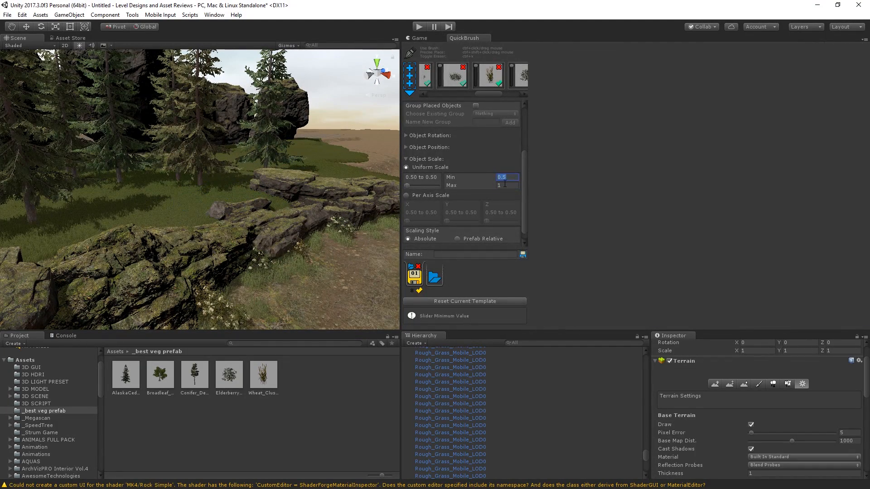
pyautogui.write('0.8')
pyautogui.click(505, 184)
pyautogui.write('1.5')
pyautogui.click(417, 39)
# Step: Paint larger wheat clusters beside the small boulder and along the grass behind the rock ledge
pyautogui.moveTo(209, 191)
pyautogui.keyDown('ctrl'); pyautogui.mouseDown()
pyautogui.moveTo(180, 205)
pyautogui.moveTo(193, 219)
pyautogui.mouseUp(); pyautogui.keyUp('ctrl')
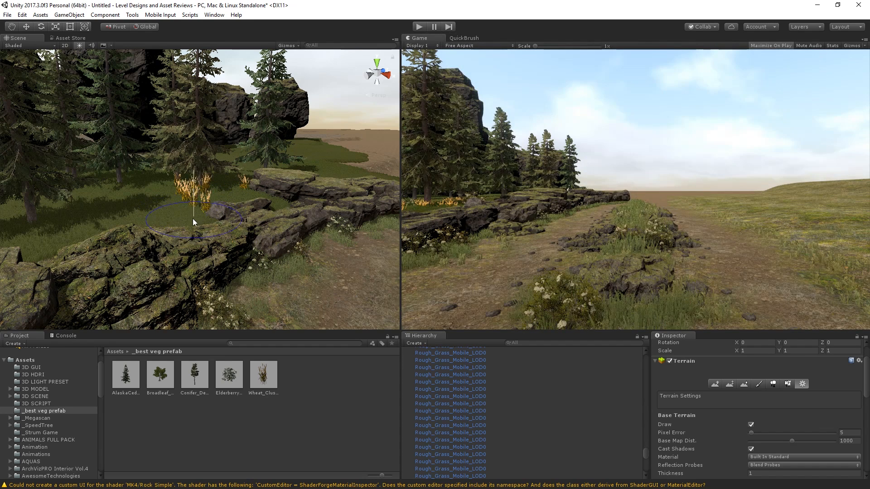
pyautogui.keyDown('alt'); pyautogui.moveTo(118, 211); pyautogui.dragTo(370, 204); pyautogui.keyUp('alt')
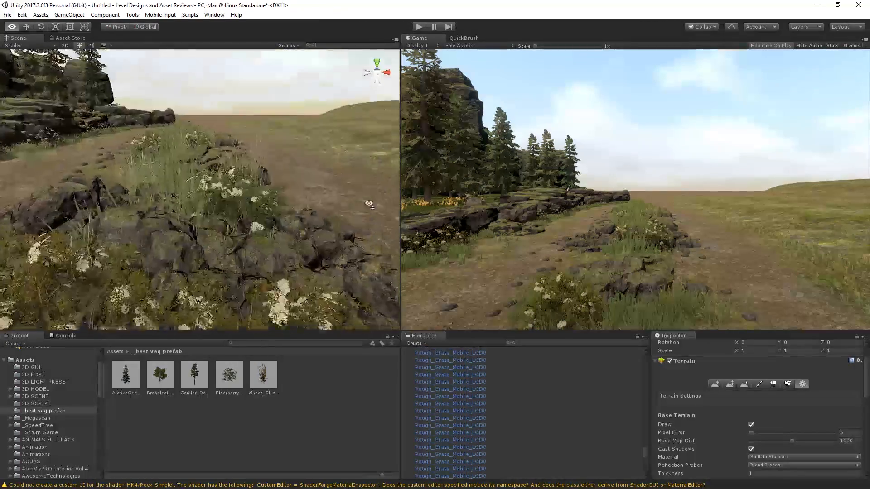
pyautogui.press('s')
pyautogui.moveTo(369, 203); pyautogui.dragTo(350, 183, button='right')
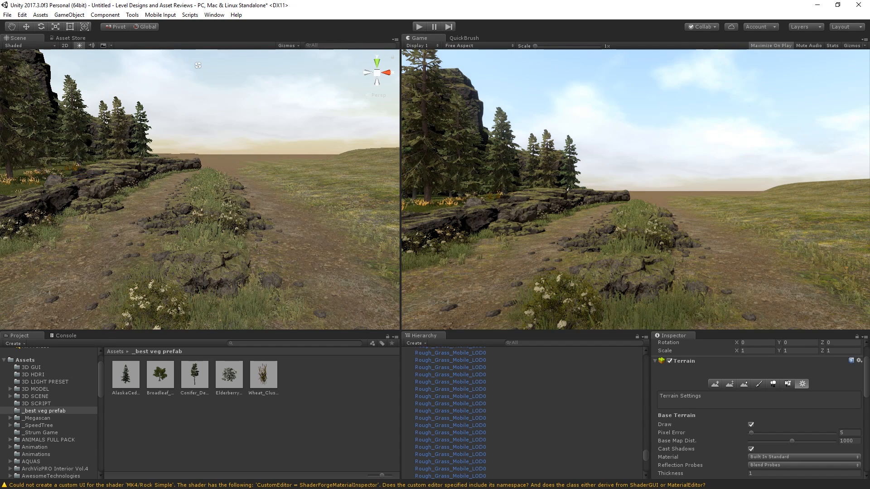
pyautogui.moveTo(121, 152); pyautogui.dragTo(86, 137, button='right')
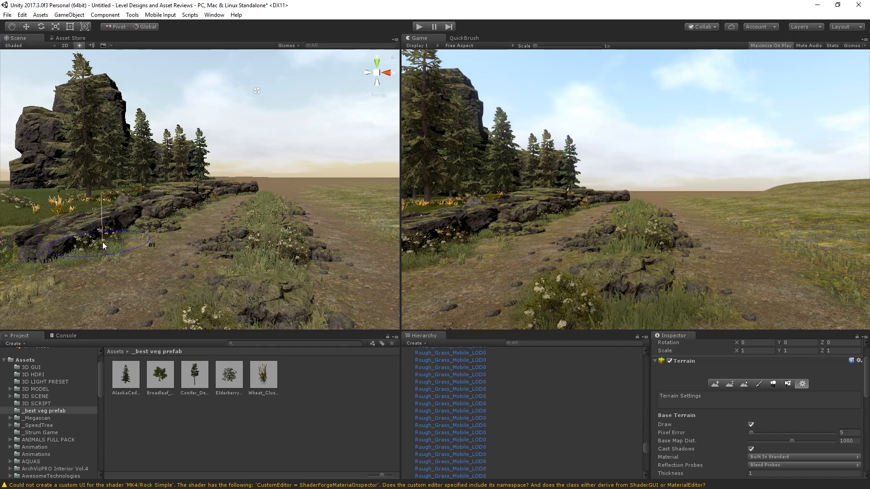
# Step: Paint more wheat clusters on the grass among the conifers and around the rock ledge
pyautogui.click(455, 35)
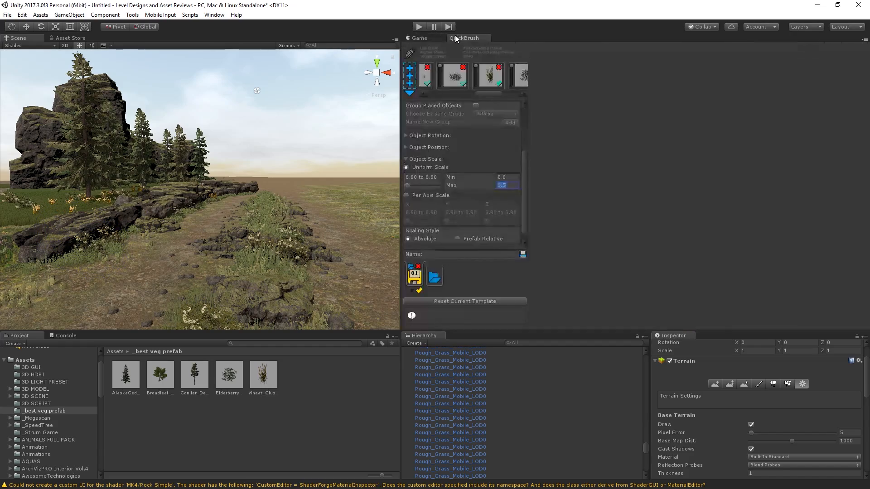
pyautogui.click(425, 40)
pyautogui.moveTo(141, 138); pyautogui.dragTo(111, 203, button='right')
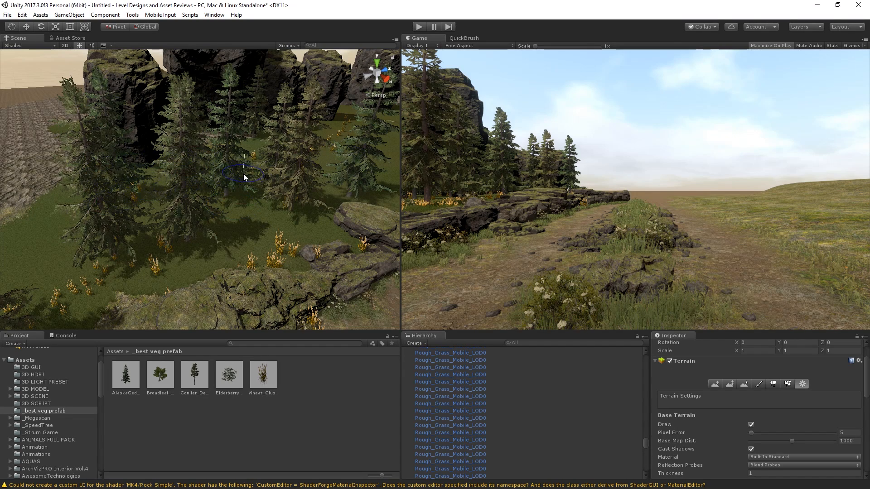
pyautogui.press('d')
pyautogui.moveTo(243, 173); pyautogui.dragTo(192, 170, button='right')
pyautogui.moveTo(245, 173)
pyautogui.mouseDown()
pyautogui.moveTo(282, 159)
pyautogui.moveTo(296, 194)
pyautogui.moveTo(219, 204)
pyautogui.mouseUp()
pyautogui.moveTo(172, 212); pyautogui.dragTo(300, 230, button='right')
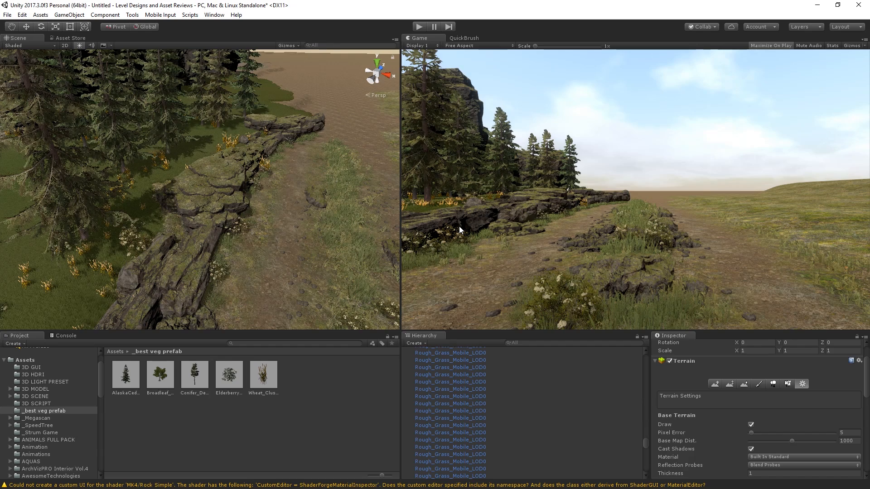
# Step: Duplicate an Alaska cedar from the middle of the tree group and place the copy on top of the tallest rock
pyautogui.click(538, 416)
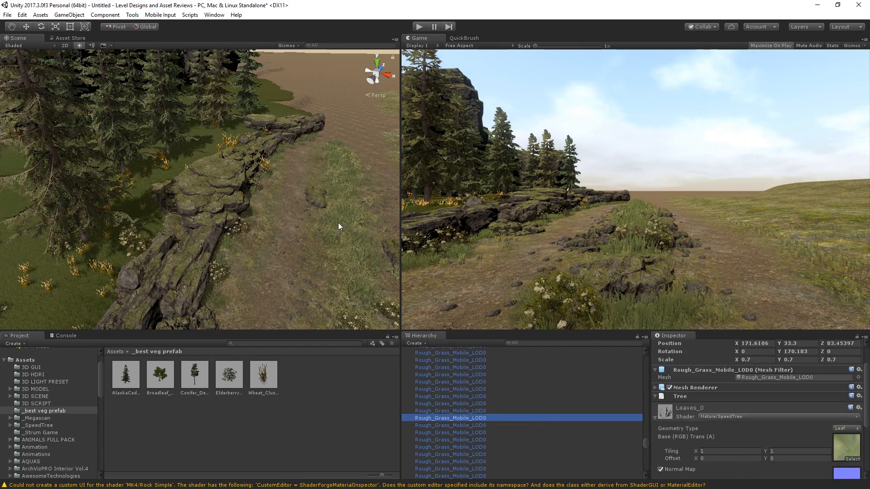
pyautogui.moveTo(338, 222); pyautogui.dragTo(234, 138, button='right')
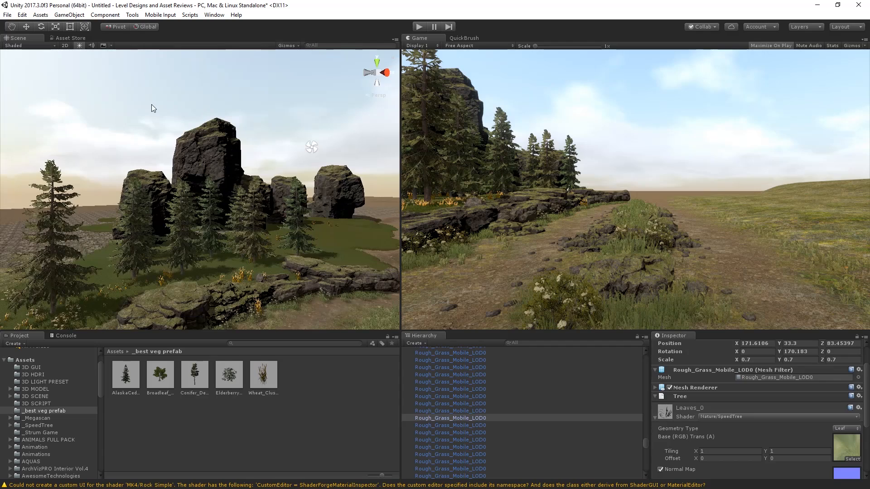
pyautogui.click(212, 215)
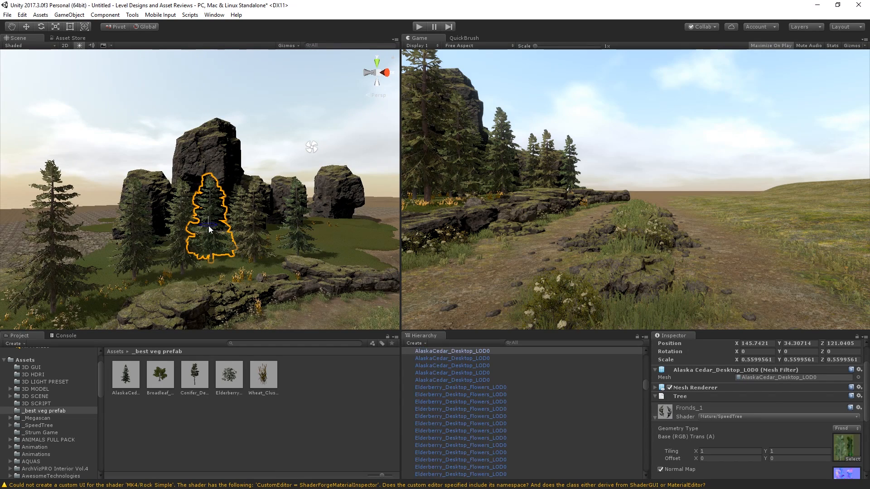
pyautogui.press('w')
pyautogui.moveTo(231, 268); pyautogui.dragTo(243, 98)
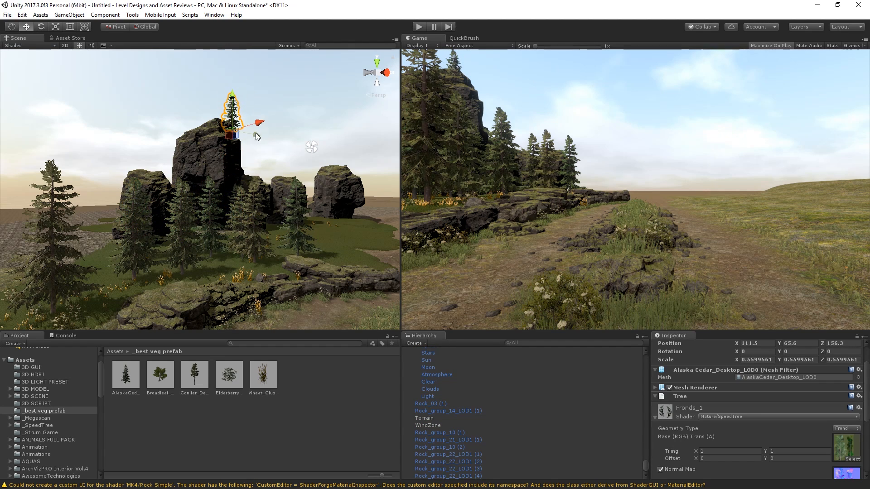
# Step: Duplicate the cedar on the tallest rock, shift the copy beside it and rotate it to vary its look
pyautogui.hotkey('ctrl', 'd')
pyautogui.moveTo(256, 134); pyautogui.dragTo(287, 116)
pyautogui.press('e')
pyautogui.moveTo(346, 148); pyautogui.dragTo(262, 136, button='right')
pyautogui.press('w')
pyautogui.moveTo(260, 131); pyautogui.dragTo(267, 130)
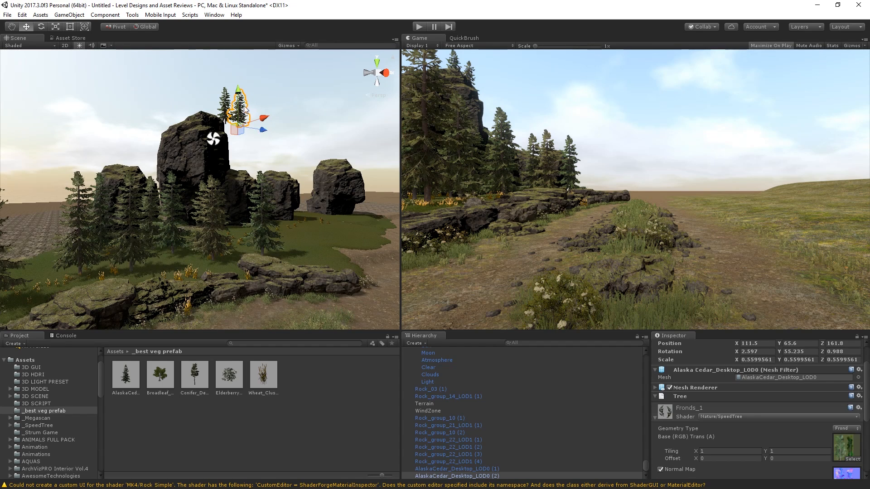
# Step: Duplicate the upright cedar on the tallest rock and move the copy towards the far separate rock, at about Y 49.6, Z 199
pyautogui.click(228, 100)
pyautogui.hotkey('ctrl', 'd')
pyautogui.moveTo(226, 93); pyautogui.dragTo(240, 148)
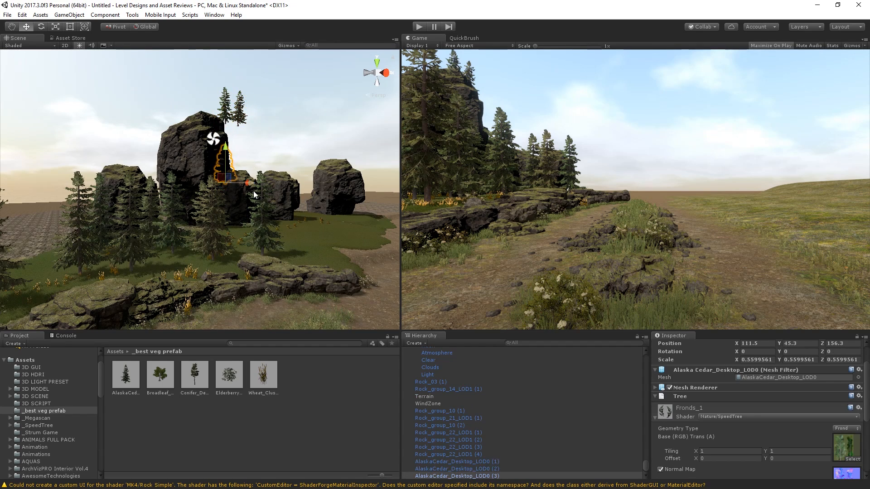
pyautogui.moveTo(244, 185); pyautogui.dragTo(335, 182)
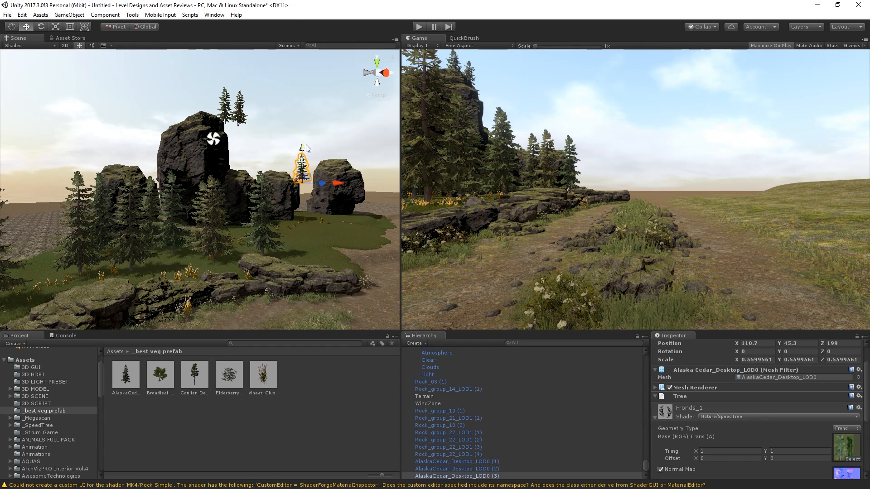
pyautogui.moveTo(306, 148); pyautogui.dragTo(323, 139)
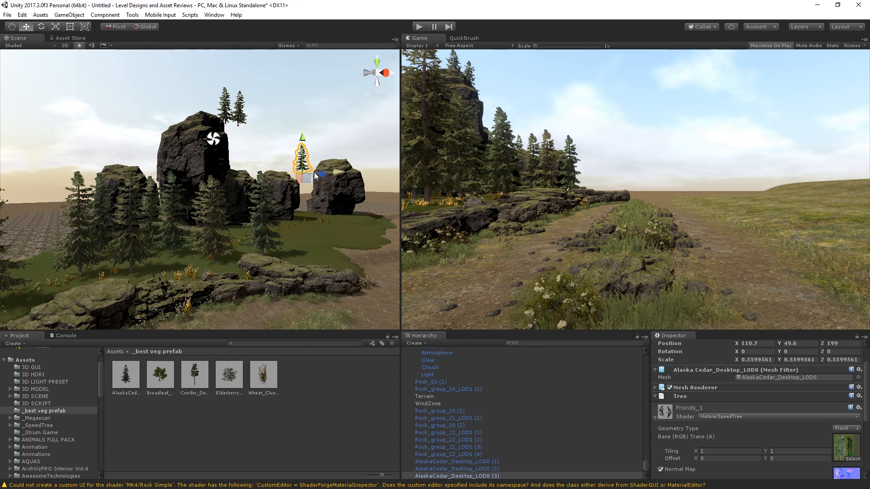
# Step: Enlarge the cedar copy to a uniform scale of about 1.17 and position it beside the far rock, at about Y 51.2, Z 236.5
pyautogui.press('r')
pyautogui.moveTo(304, 173); pyautogui.dragTo(345, 178)
pyautogui.press('w')
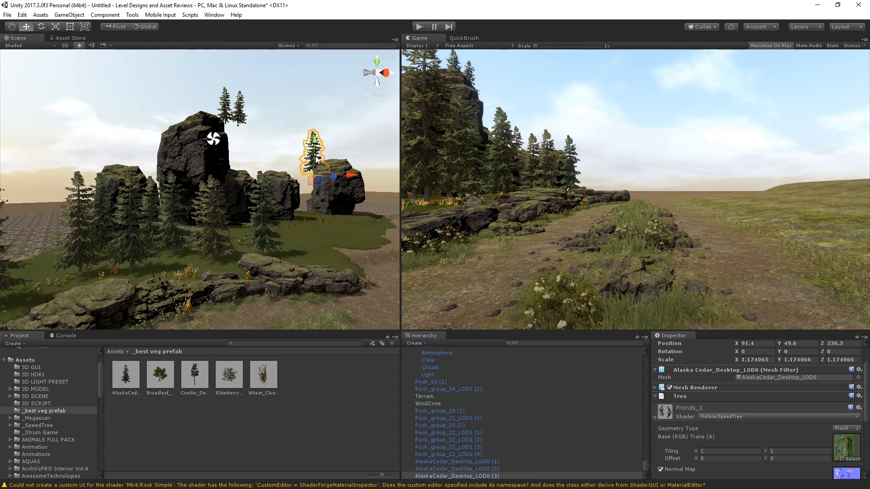
pyautogui.moveTo(314, 138)
pyautogui.mouseDown()
pyautogui.moveTo(337, 128)
pyautogui.moveTo(329, 135)
pyautogui.mouseUp()
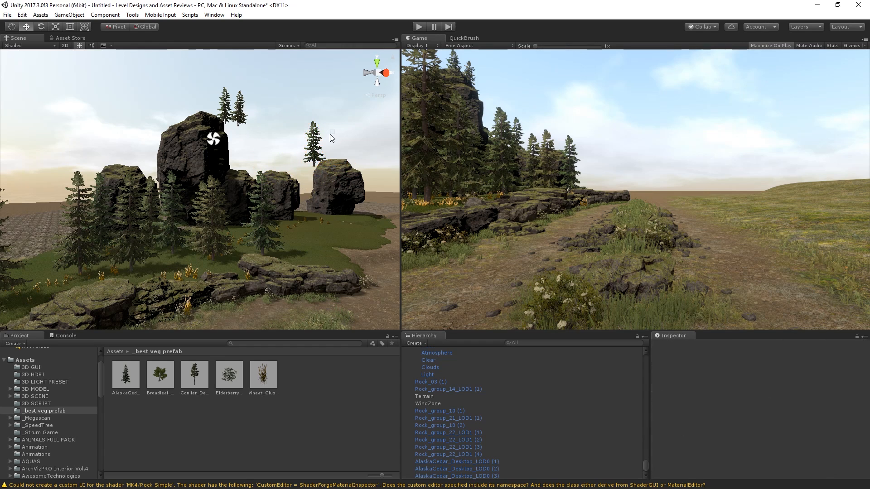
pyautogui.click(319, 141)
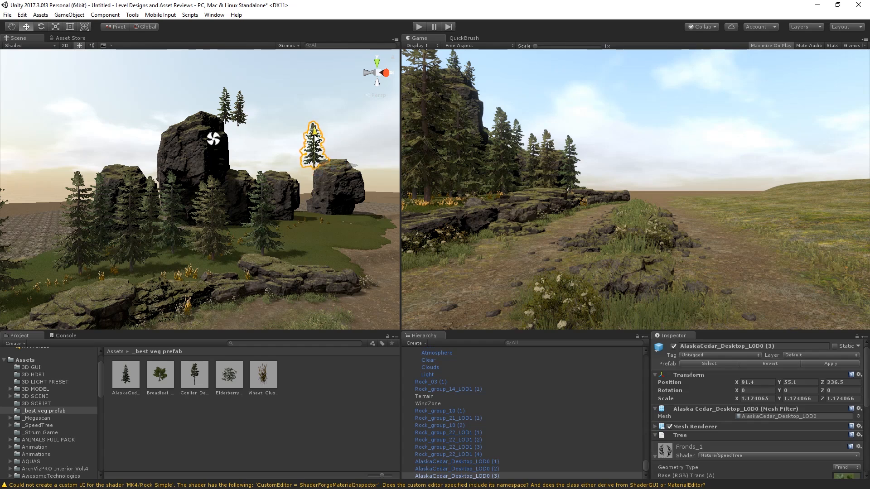
pyautogui.moveTo(327, 141); pyautogui.dragTo(330, 140)
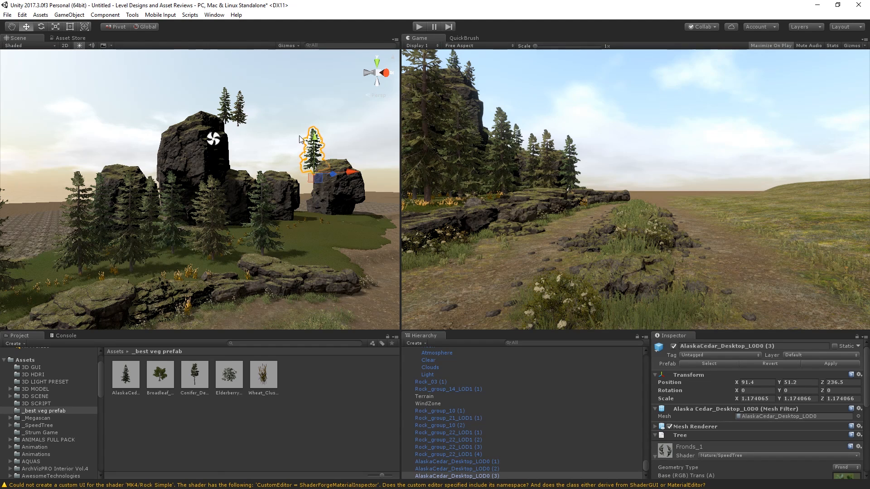
# Step: Delete the enlarged cedar near the far rock and the rotated cedar copy on the tallest rock, keeping the original copy selected
pyautogui.press('Delete')
pyautogui.click(240, 117)
pyautogui.press('Delete')
pyautogui.click(218, 107)
pyautogui.click(219, 109)
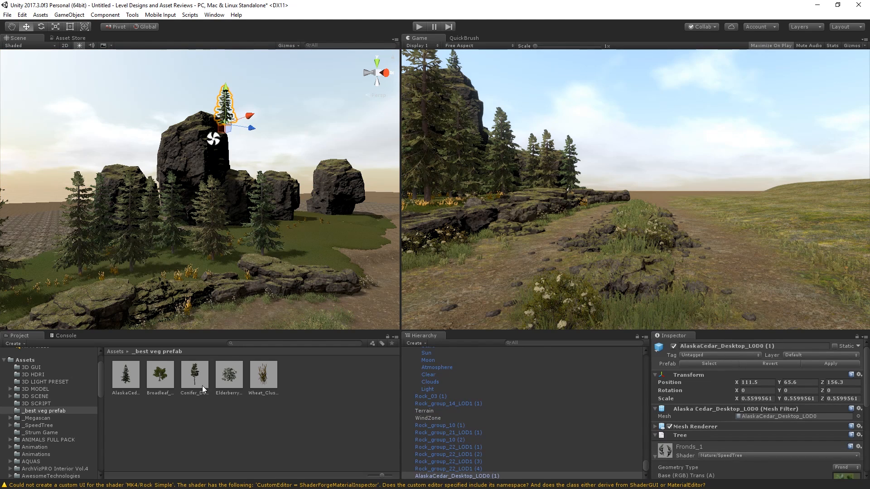
# Step: Place a Conifer_Desktop prefab in the scene and position it above the low rocks beside the tallest one, at about Y 49.6, Z 184
pyautogui.moveTo(201, 383); pyautogui.dragTo(277, 209)
pyautogui.press('r')
pyautogui.press('w')
pyautogui.moveTo(257, 176); pyautogui.dragTo(289, 166)
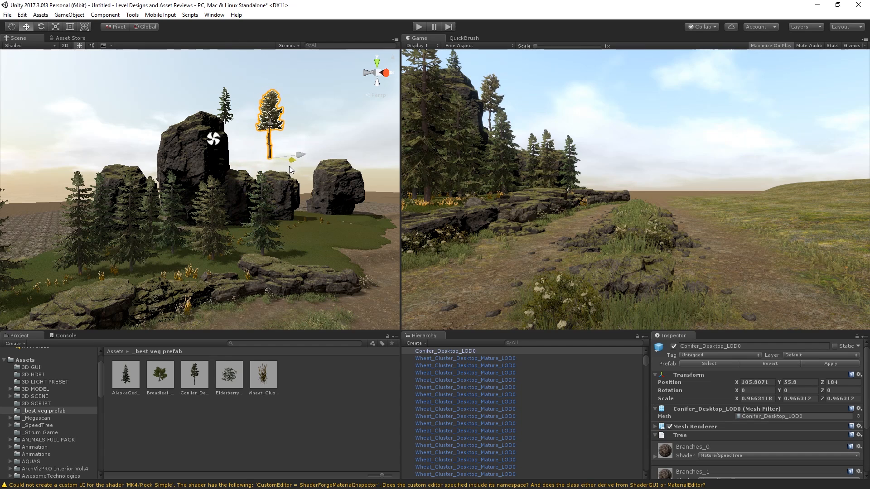
pyautogui.moveTo(273, 121); pyautogui.dragTo(260, 141)
pyautogui.press('r')
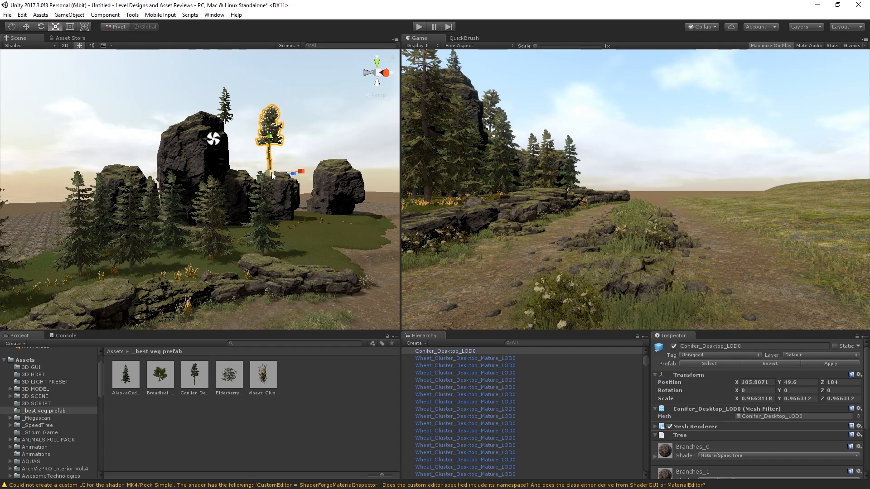
# Step: Shrink the conifer to a uniform scale of about 0.67, raise it to about Y 55.1 and tilt it about 2.8° around X
pyautogui.moveTo(271, 173); pyautogui.dragTo(262, 179)
pyautogui.press('w')
pyautogui.moveTo(272, 148); pyautogui.dragTo(252, 131)
pyautogui.click(273, 135)
pyautogui.press('e')
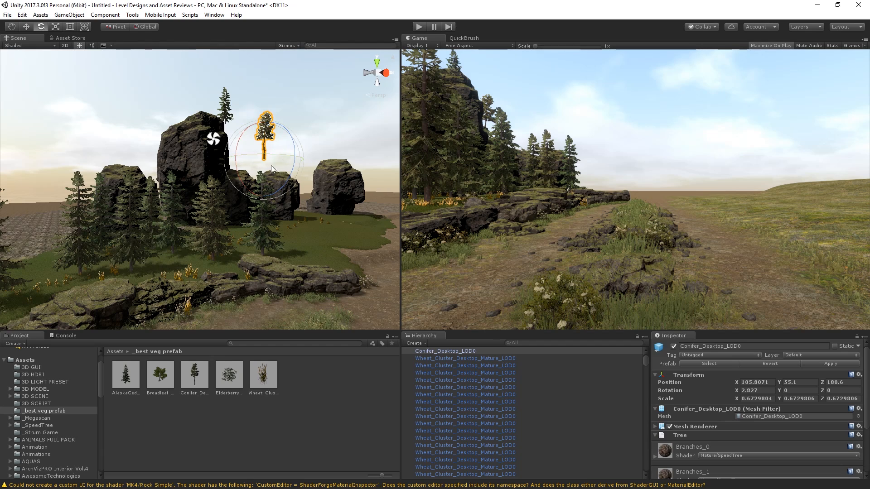
pyautogui.press('w')
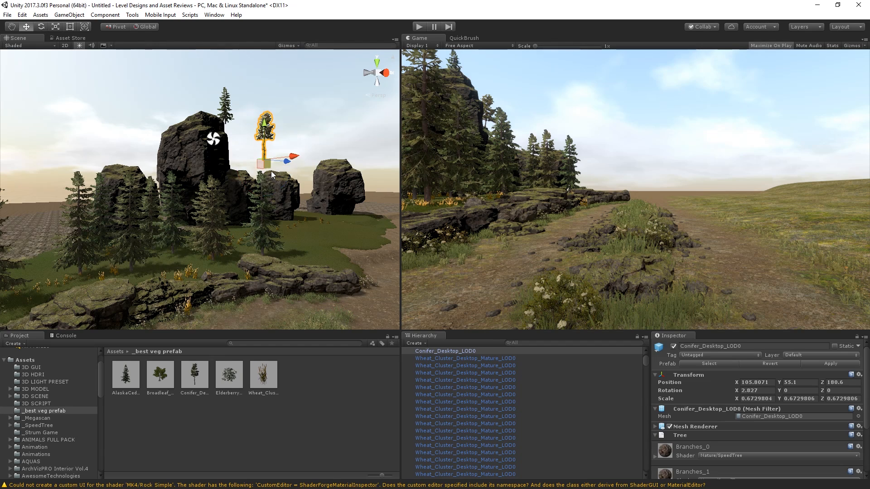
# Step: Duplicate the conifer, shift the copy towards the far rock at about Y 53.4, Z 209, and rotate it about 22° around Y
pyautogui.moveTo(294, 166); pyautogui.dragTo(316, 168)
pyautogui.hotkey('ctrl', 'z')
pyautogui.hotkey('ctrl', 'd')
pyautogui.moveTo(290, 160); pyautogui.dragTo(308, 186)
pyautogui.press('e')
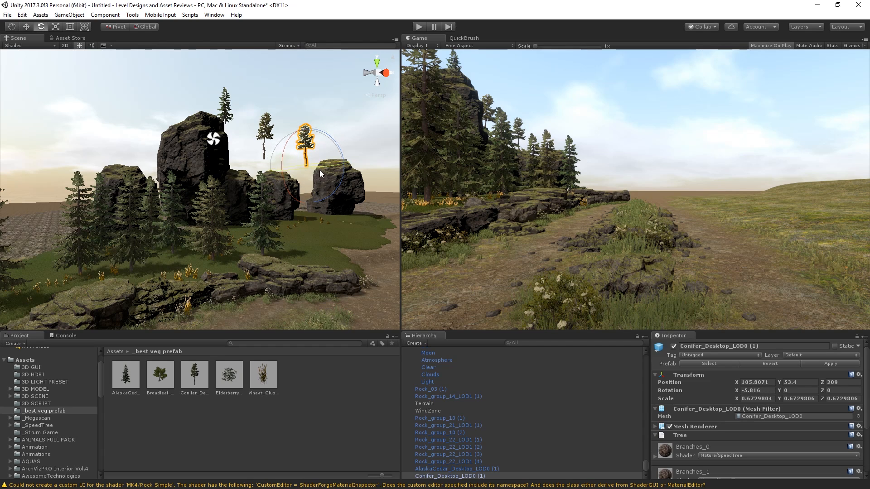
pyautogui.moveTo(319, 169); pyautogui.dragTo(291, 175)
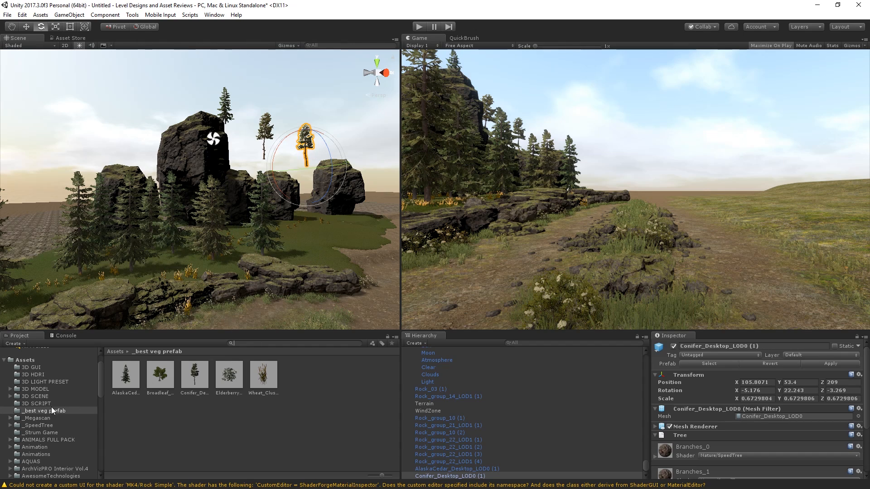
# Step: Try a Broadleaf_Desktop tree on the path in front of the rock ledge, then delete it
pyautogui.moveTo(224, 395); pyautogui.dragTo(229, 257)
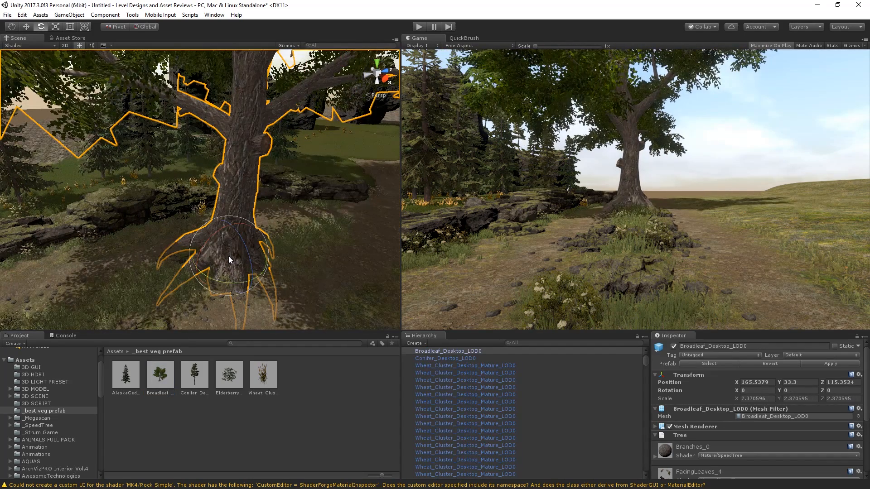
pyautogui.press('Delete')
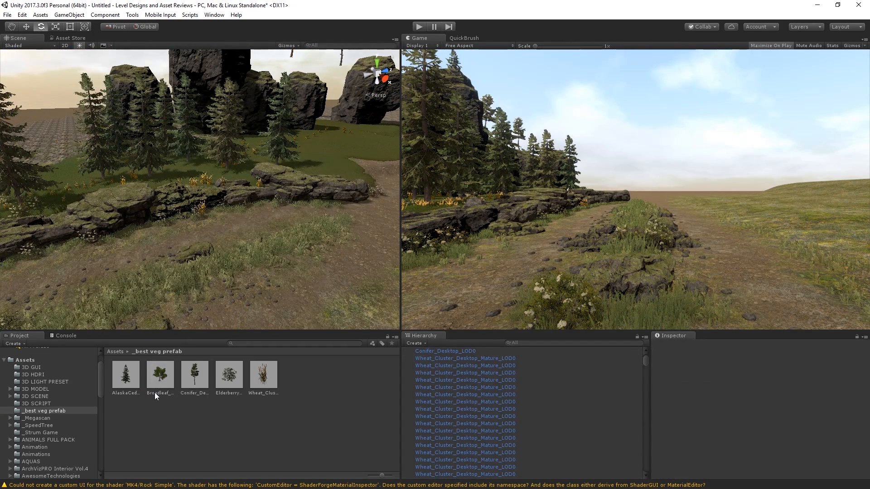
# Step: Try painting single wheat clusters around the small rocks on the path's grass strip, undoing each placement
pyautogui.moveTo(263, 375); pyautogui.dragTo(199, 378)
pyautogui.keyDown('alt'); pyautogui.moveTo(313, 200); pyautogui.dragTo(159, 200); pyautogui.keyUp('alt')
pyautogui.click(128, 167)
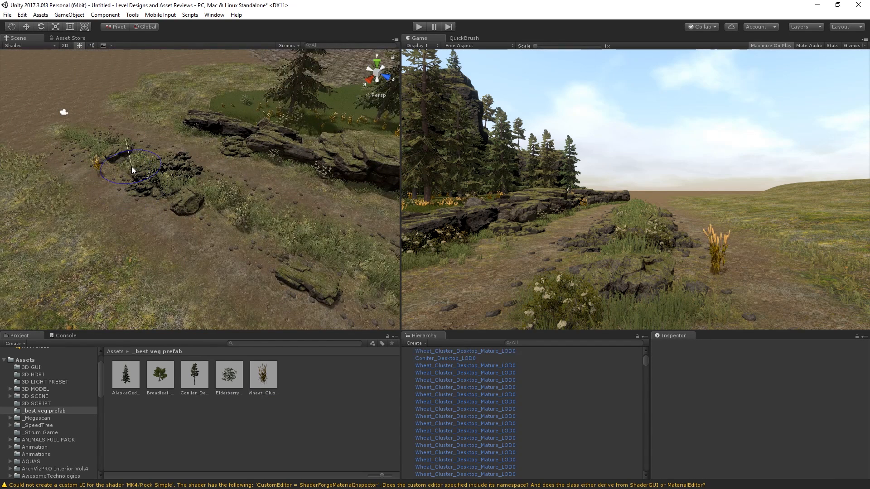
pyautogui.hotkey('ctrl', 'z')
pyautogui.moveTo(131, 166); pyautogui.dragTo(126, 163)
pyautogui.hotkey('ctrl', 'z')
pyautogui.click(116, 167)
pyautogui.hotkey('ctrl', 'z')
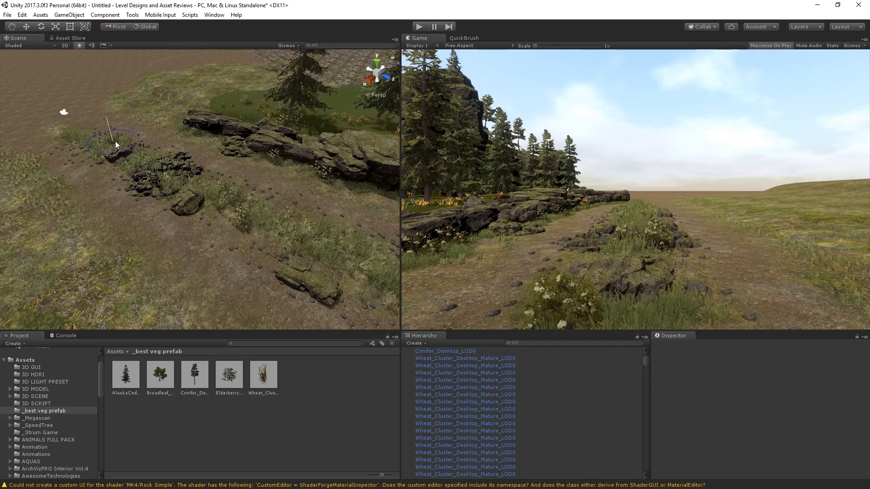
pyautogui.click(114, 148)
pyautogui.hotkey('ctrl', 'z')
# Step: Paint one wheat cluster in the foreground grass and another beside the flat rock near the white flowers, undoing unwanted placements
pyautogui.keyDown('alt'); pyautogui.moveTo(108, 149); pyautogui.dragTo(264, 156); pyautogui.keyUp('alt')
pyautogui.scroll(5, 136, 127)
pyautogui.scroll(-2, 152, 157)
pyautogui.click(153, 159)
pyautogui.hotkey('ctrl', 'z')
pyautogui.click(178, 155)
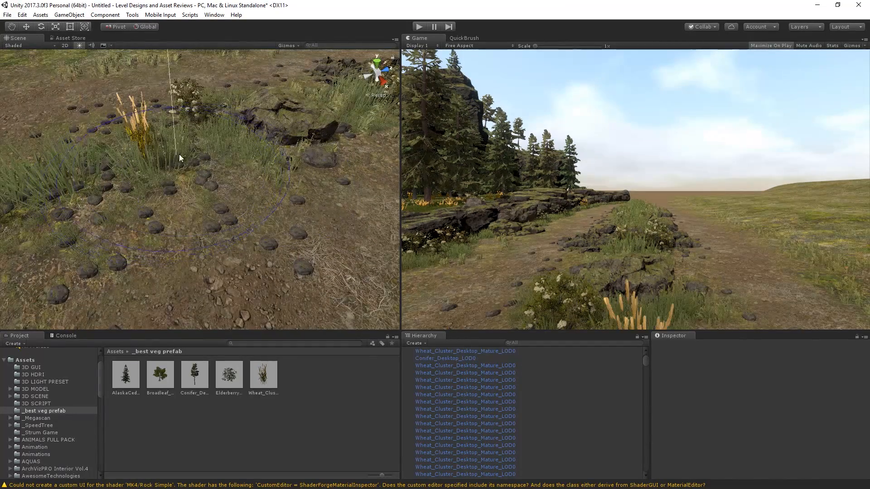
pyautogui.click(216, 120)
pyautogui.hotkey('ctrl', 'z')
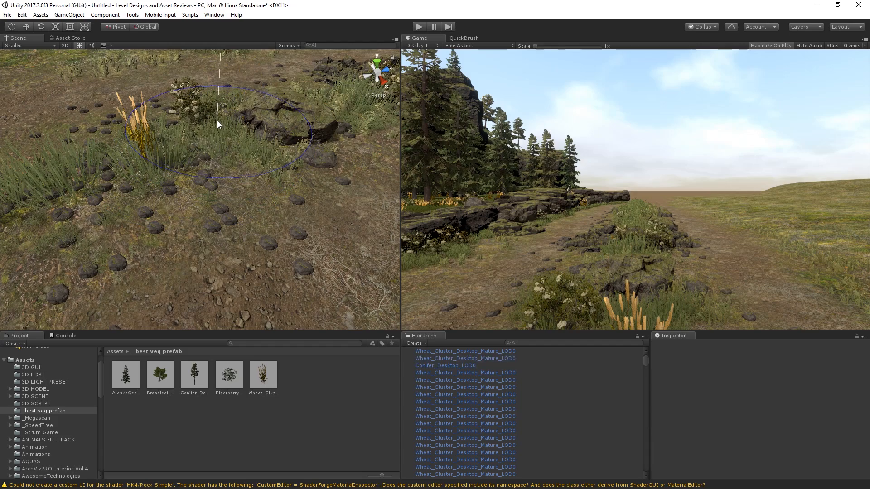
pyautogui.click(227, 115)
pyautogui.hotkey('ctrl', 'z')
pyautogui.click(236, 109)
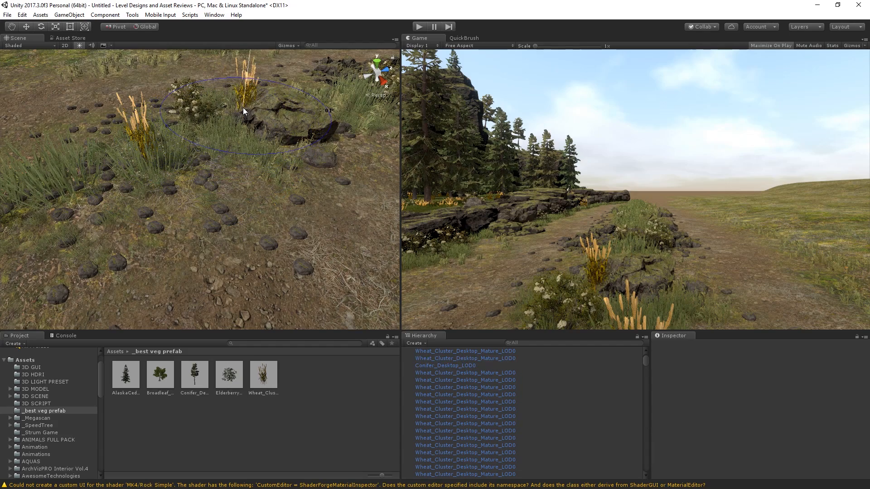
# Step: Paint a few more wheat clusters on the grass behind the rubble rocks further along the path
pyautogui.moveTo(243, 108)
pyautogui.keyDown('alt'); pyautogui.mouseDown()
pyautogui.moveTo(303, 47)
pyautogui.moveTo(290, 77)
pyautogui.moveTo(299, 131)
pyautogui.mouseUp(); pyautogui.keyUp('alt')
pyautogui.click(298, 130)
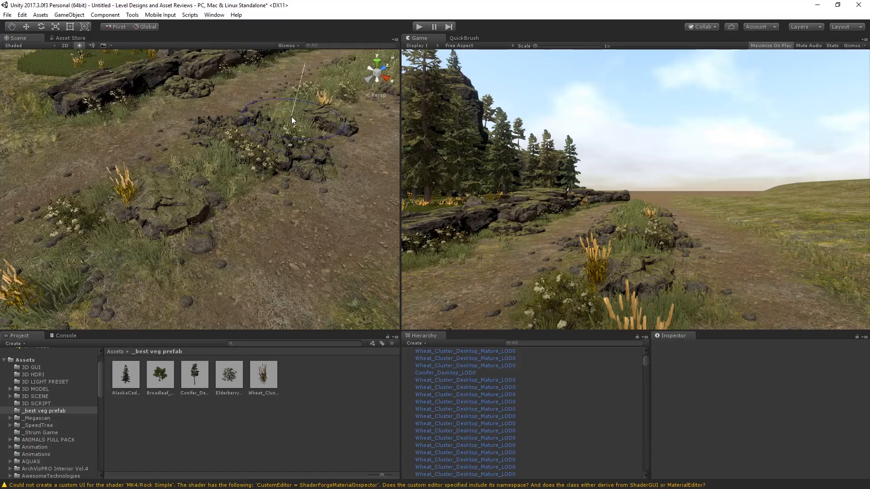
pyautogui.click(290, 111)
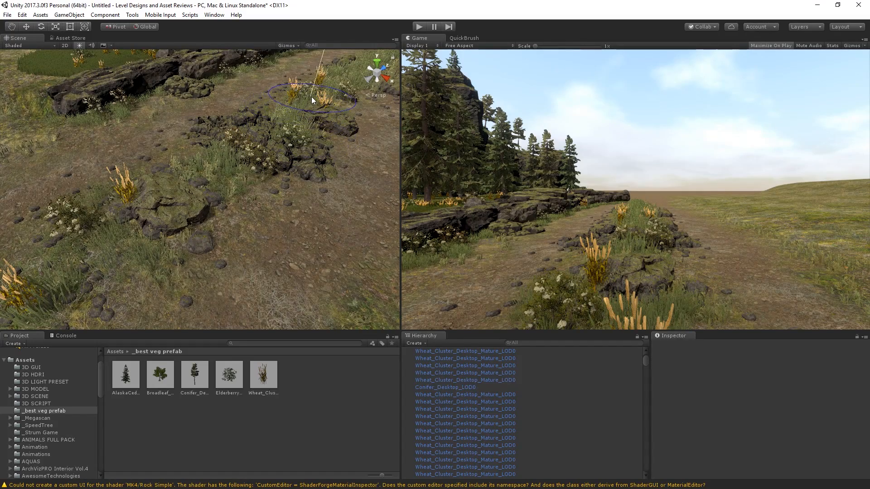
# Step: Duplicate the rubble rock group on the grass strip and move the copy further along the path
pyautogui.click(498, 423)
pyautogui.keyDown('alt'); pyautogui.moveTo(319, 283); pyautogui.dragTo(72, 205); pyautogui.keyUp('alt')
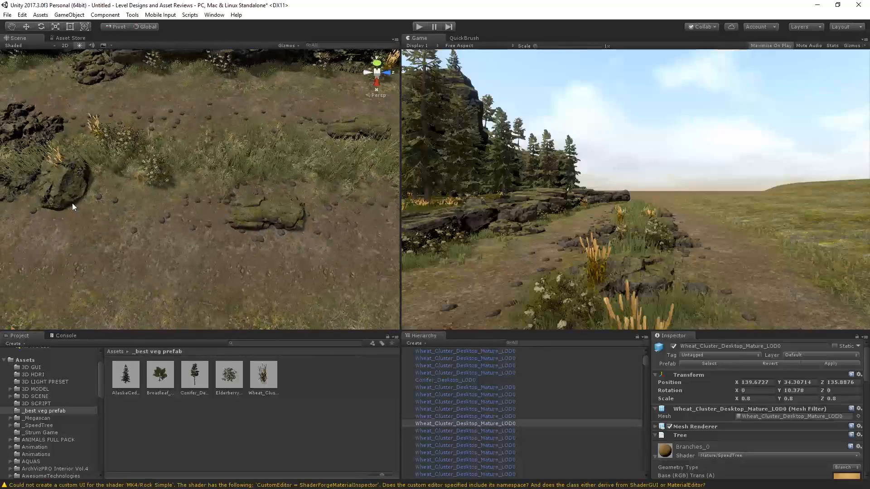
pyautogui.moveTo(59, 140); pyautogui.dragTo(186, 129, button='middle')
pyautogui.click(187, 130)
pyautogui.scroll(-4, 189, 129)
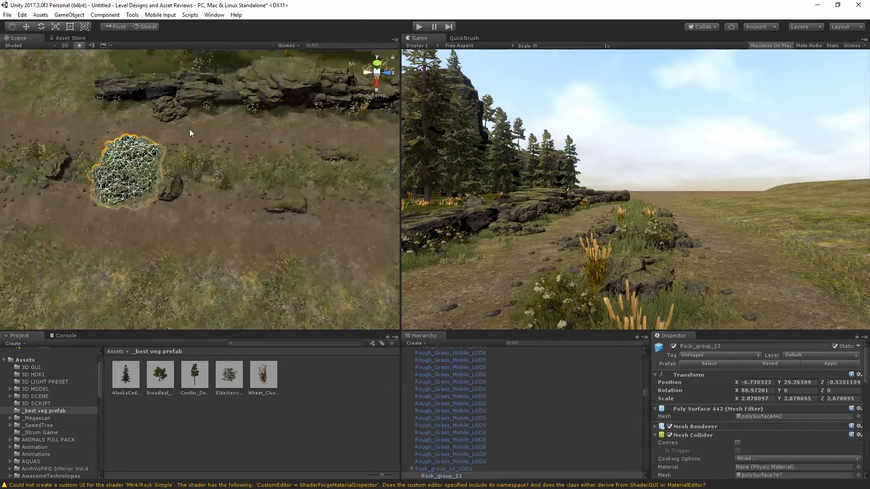
pyautogui.press('w')
pyautogui.moveTo(167, 173); pyautogui.dragTo(319, 175)
# Step: Enlarge the copied rubble rock group unevenly to a scale of about 3.15, 4.92, 4.30
pyautogui.press('e')
pyautogui.press('r')
pyautogui.moveTo(261, 156); pyautogui.dragTo(281, 166)
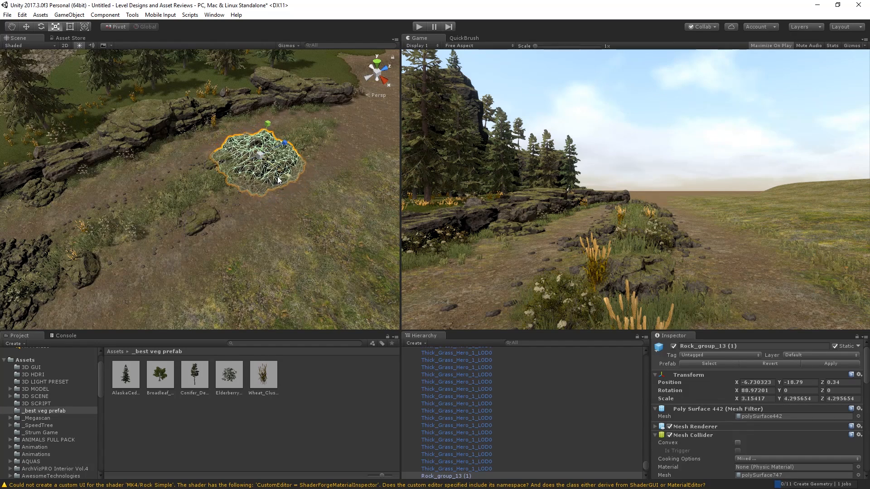
pyautogui.moveTo(267, 133)
pyautogui.mouseDown()
pyautogui.moveTo(287, 123)
pyautogui.moveTo(281, 131)
pyautogui.mouseUp()
# Step: Reposition the enlarged rubble rocks on the grass strip at about X -6.4, Z -0.3, so they sit partly sunk into the ground
pyautogui.press('w')
pyautogui.moveTo(285, 180); pyautogui.dragTo(294, 187)
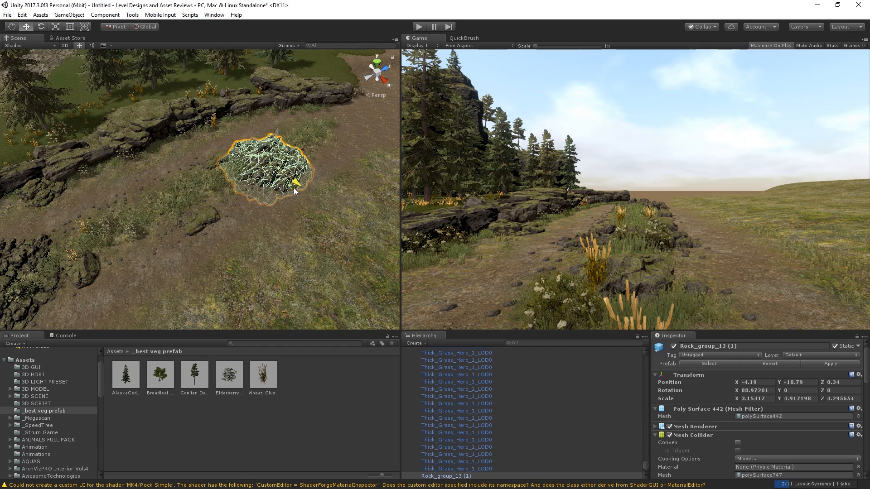
pyautogui.moveTo(273, 136); pyautogui.dragTo(274, 143)
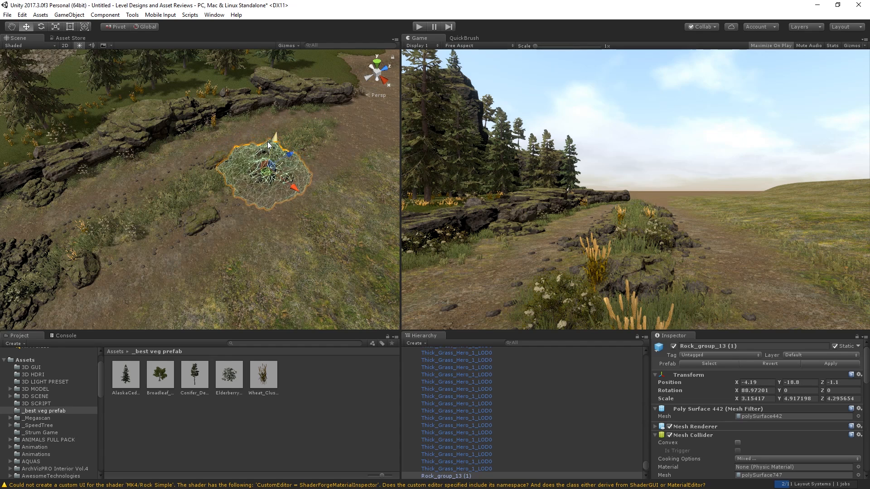
pyautogui.moveTo(296, 187); pyautogui.dragTo(283, 189)
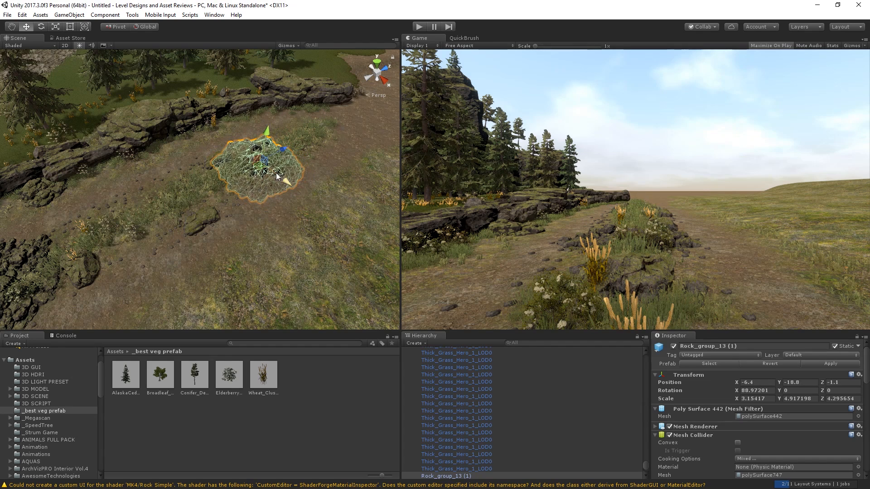
pyautogui.moveTo(272, 140); pyautogui.dragTo(271, 137)
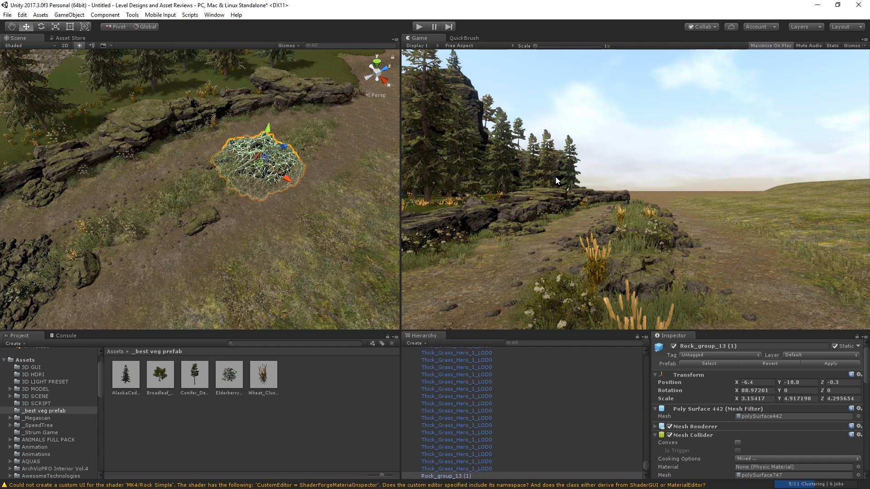
pyautogui.click(473, 38)
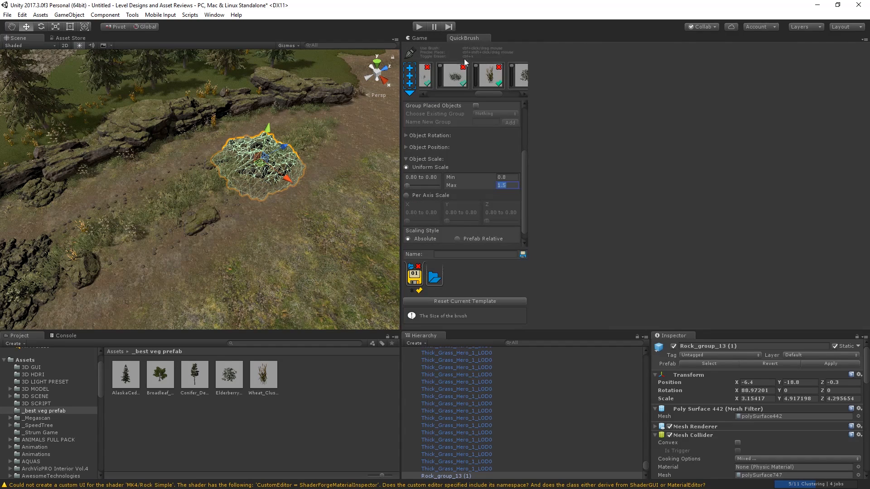
pyautogui.click(420, 38)
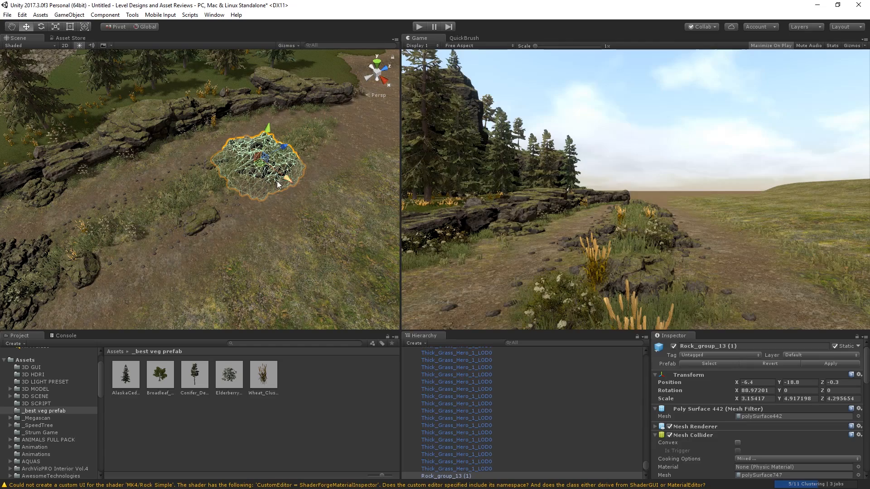
# Step: Duplicate the mossy rock near the end of the ledge and move the copy to about X 165.8, Z 139, extending the ledge
pyautogui.moveTo(213, 159); pyautogui.dragTo(224, 120, button='right')
pyautogui.click(194, 141)
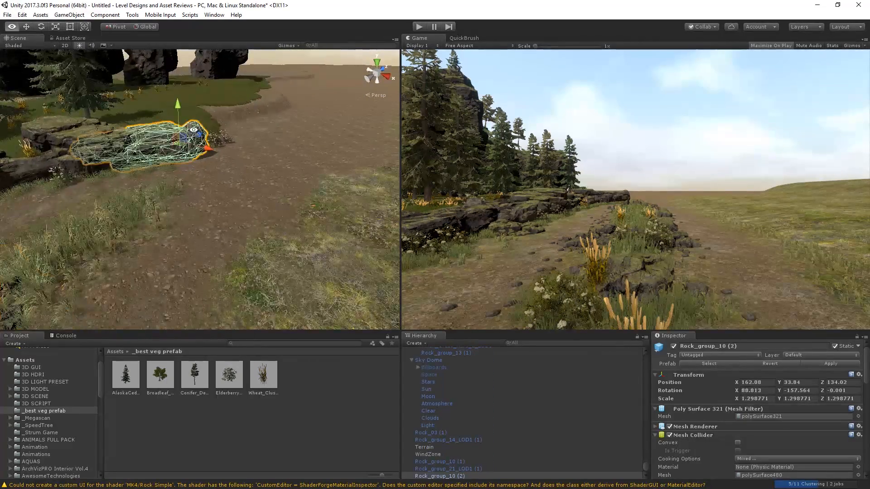
pyautogui.scroll(-3, 197, 159)
pyautogui.click(120, 151)
pyautogui.hotkey('ctrl', 'd')
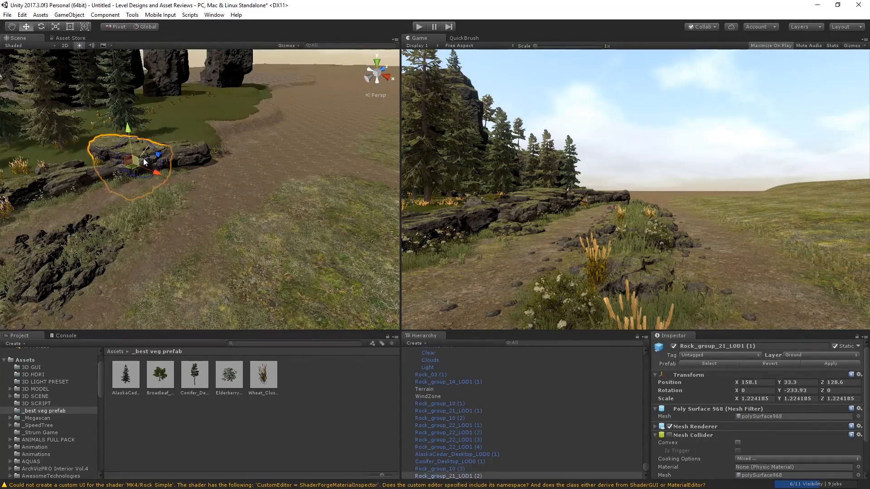
pyautogui.moveTo(161, 159); pyautogui.dragTo(256, 156)
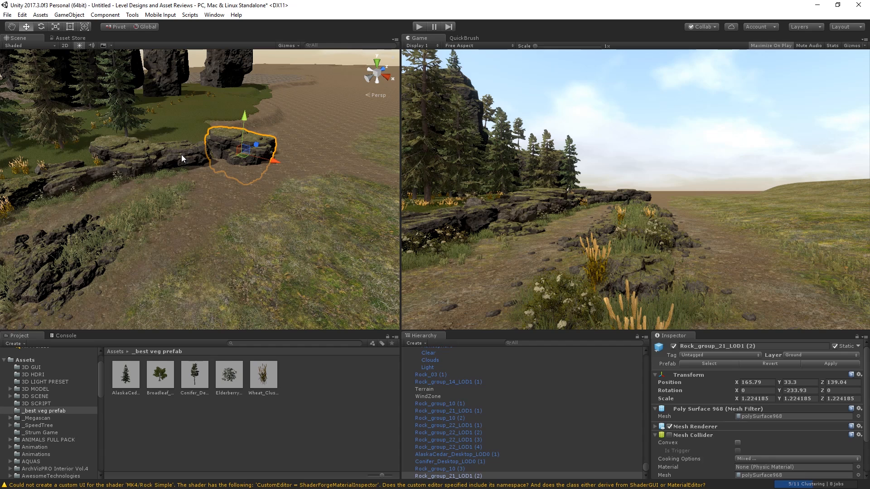
# Step: Duplicate the mossy rock at the end of the ledge, move the copy to about X 171.7, Z 139, and rotate it to about -147.5 on Y
pyautogui.hotkey('ctrl', 'd')
pyautogui.moveTo(271, 160); pyautogui.dragTo(169, 181)
pyautogui.press('e')
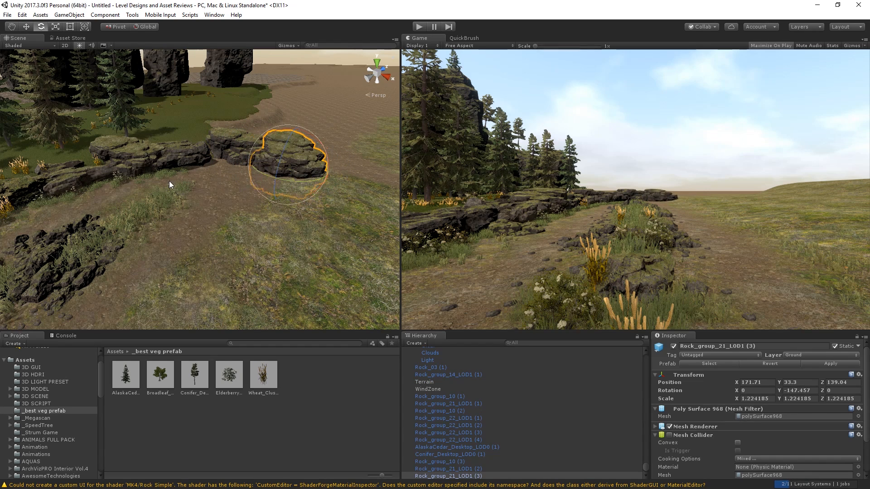
pyautogui.click(166, 157)
pyautogui.hotkey('ctrl', 'd')
pyautogui.press('w')
pyautogui.press('Delete')
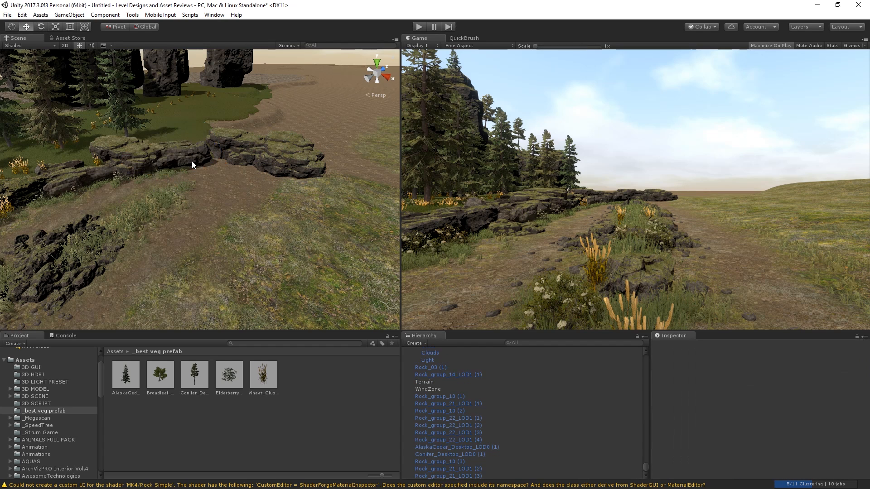
# Step: Try moving the flat ledge rock beyond the end of the formation, to about X 177.2, Z 142.4
pyautogui.click(191, 161)
pyautogui.moveTo(221, 163); pyautogui.dragTo(366, 158)
pyautogui.press('r')
pyautogui.press('s')
pyautogui.moveTo(283, 185); pyautogui.dragTo(226, 236, button='right')
# Step: Select the Thick_Grass_Hero_1 prefab among the QuickBrush objects and bring back the game view
pyautogui.click(481, 38)
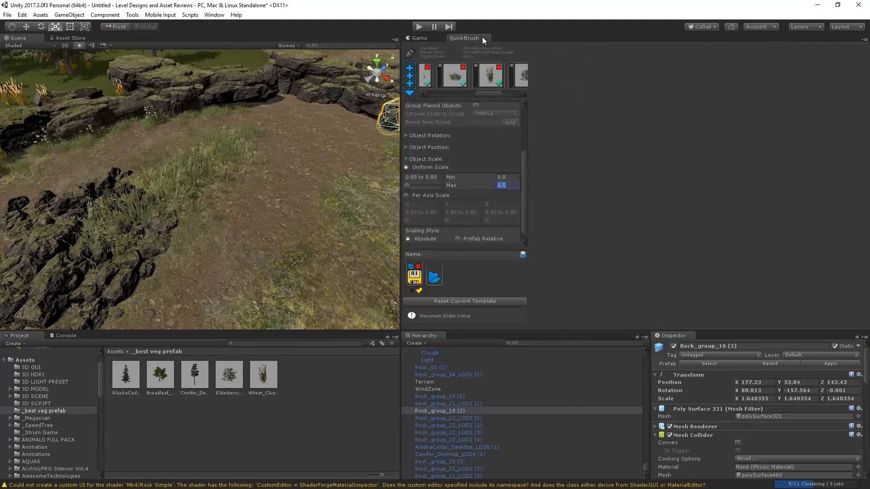
pyautogui.click(467, 83)
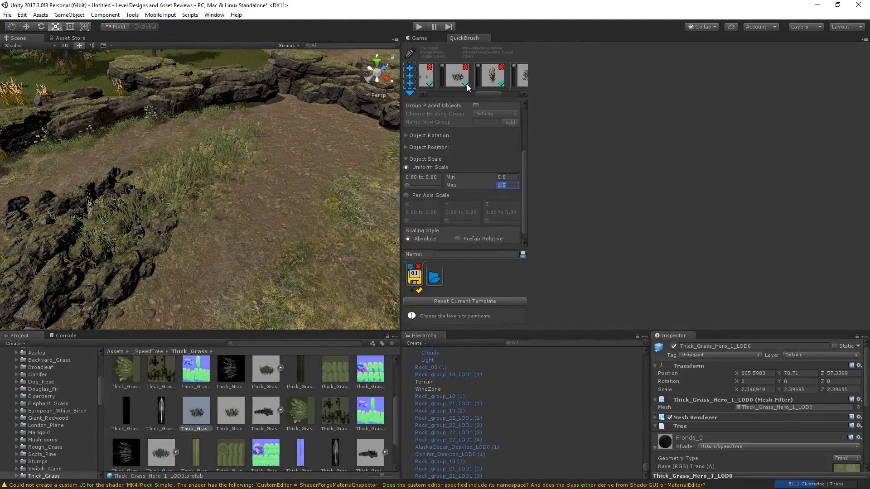
pyautogui.click(437, 38)
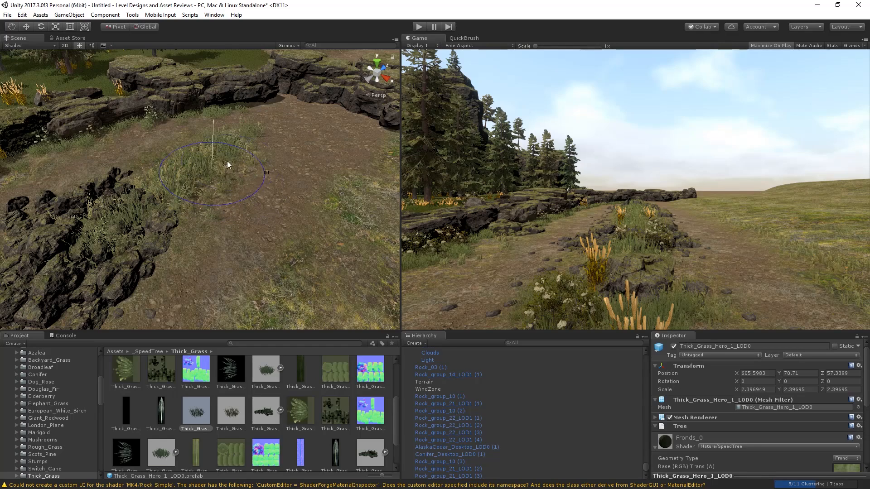
pyautogui.moveTo(287, 152)
pyautogui.mouseDown()
pyautogui.moveTo(248, 156)
pyautogui.moveTo(297, 151)
pyautogui.mouseUp()
# Step: Delete the relocated flat rock and the outermost mossy rock at the end of the ledge
pyautogui.moveTo(206, 170); pyautogui.dragTo(303, 139, button='right')
pyautogui.click(296, 111)
pyautogui.press('Delete')
pyautogui.click(238, 84)
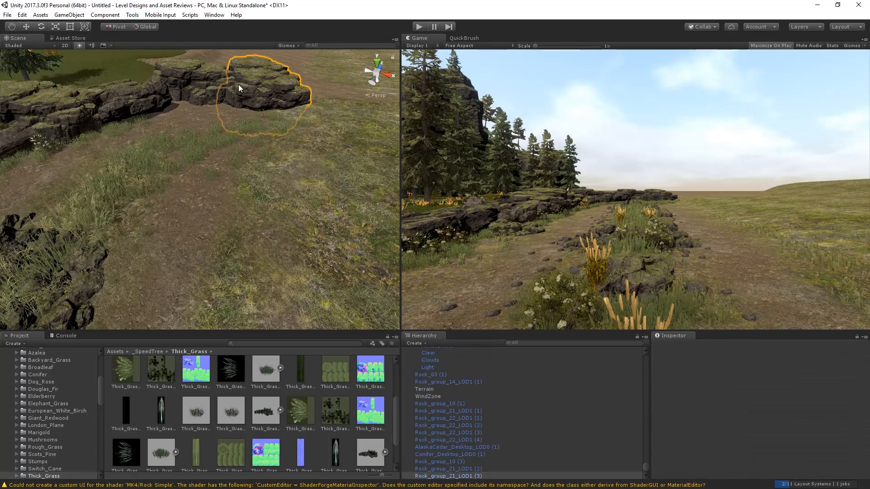
pyautogui.press('Delete')
# Step: Move the remaining mossy end rock against the ledge, to about X 163.6, Z 137.3
pyautogui.click(236, 99)
pyautogui.moveTo(236, 100); pyautogui.dragTo(207, 116, button='right')
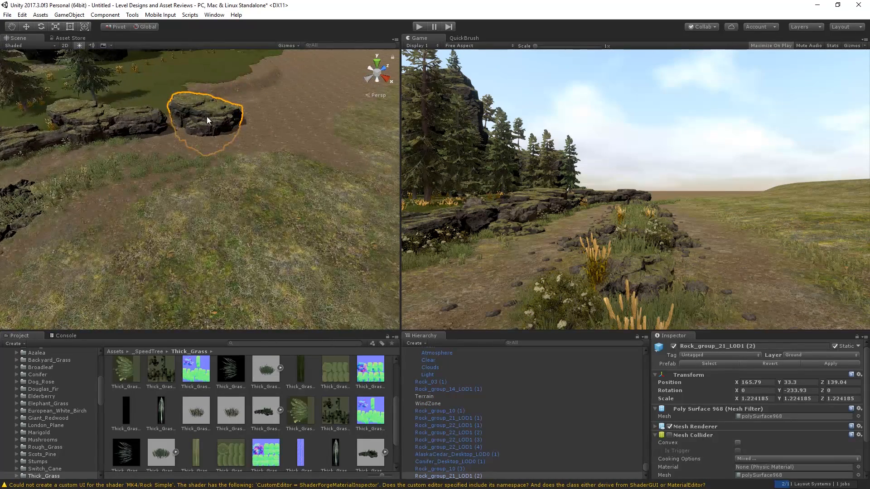
pyautogui.moveTo(230, 119); pyautogui.dragTo(207, 132)
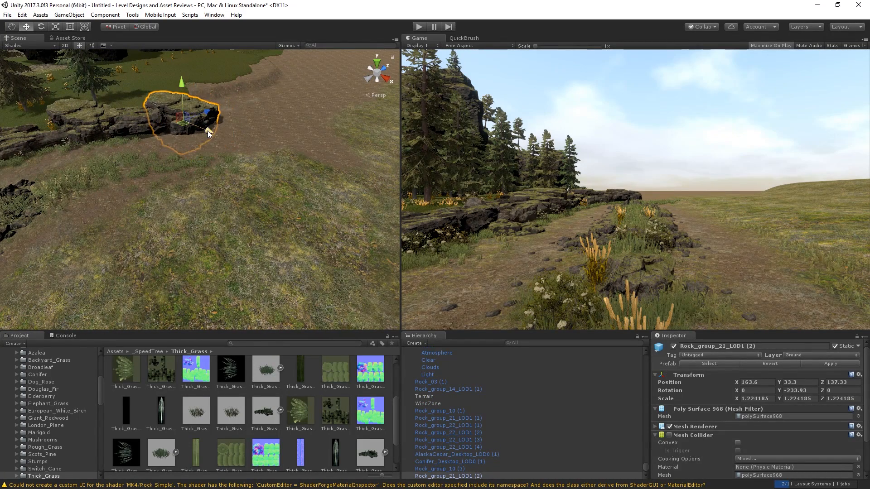
# Step: Duplicate the flat rock beside the ledge's end rock and move the copy to about X 170.2, Z 142.9, extending the ledge
pyautogui.click(163, 127)
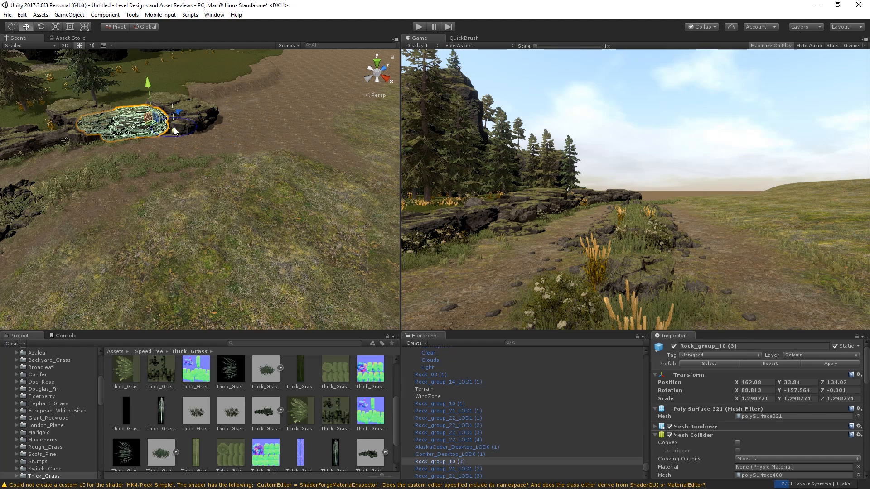
pyautogui.hotkey('ctrl', 'd')
pyautogui.moveTo(175, 111); pyautogui.dragTo(275, 110)
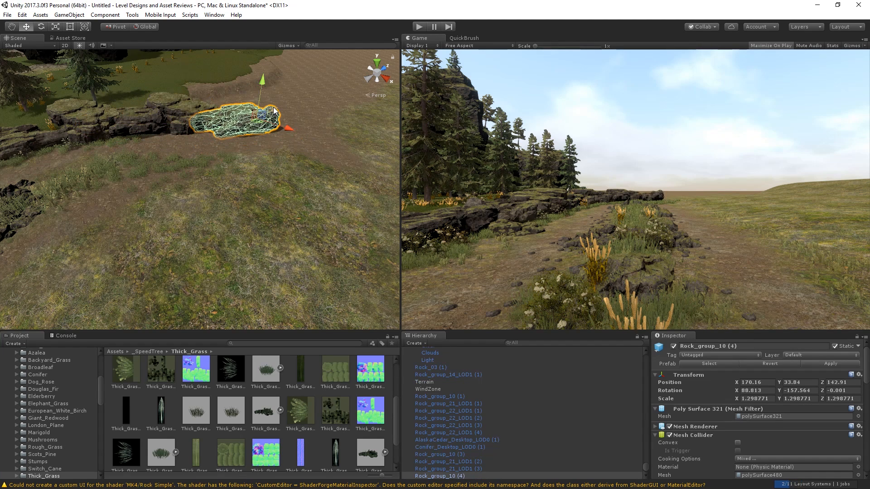
pyautogui.moveTo(269, 114); pyautogui.dragTo(298, 161, button='right')
pyautogui.press('w')
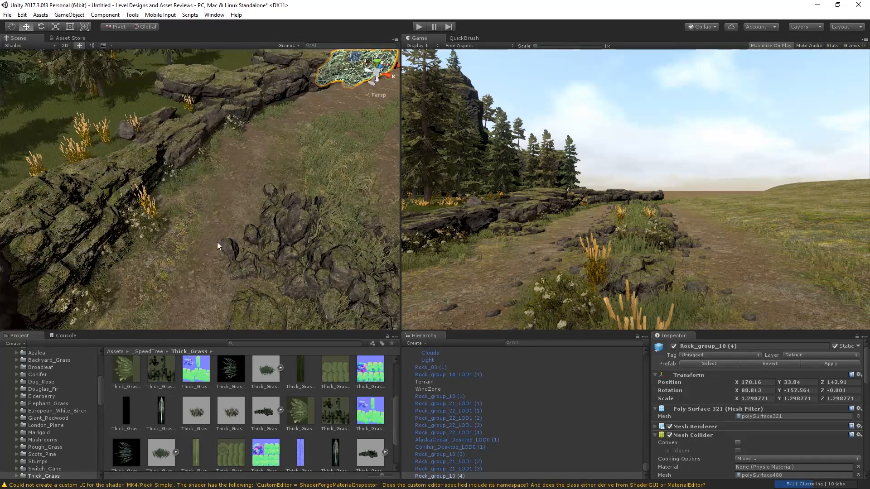
pyautogui.moveTo(292, 144); pyautogui.dragTo(384, 83, button='right')
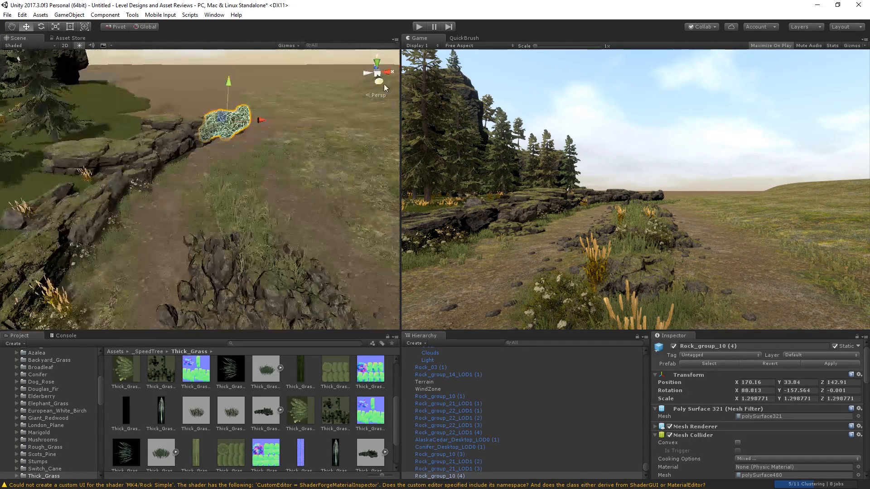
pyautogui.press('w')
pyautogui.moveTo(246, 137); pyautogui.dragTo(271, 134, button='right')
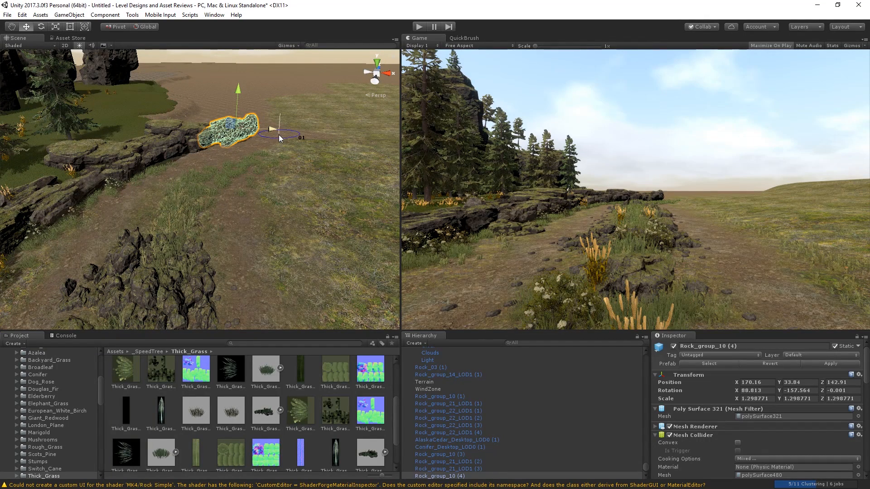
pyautogui.hotkey('ctrl', 'd')
pyautogui.moveTo(274, 127); pyautogui.dragTo(309, 128)
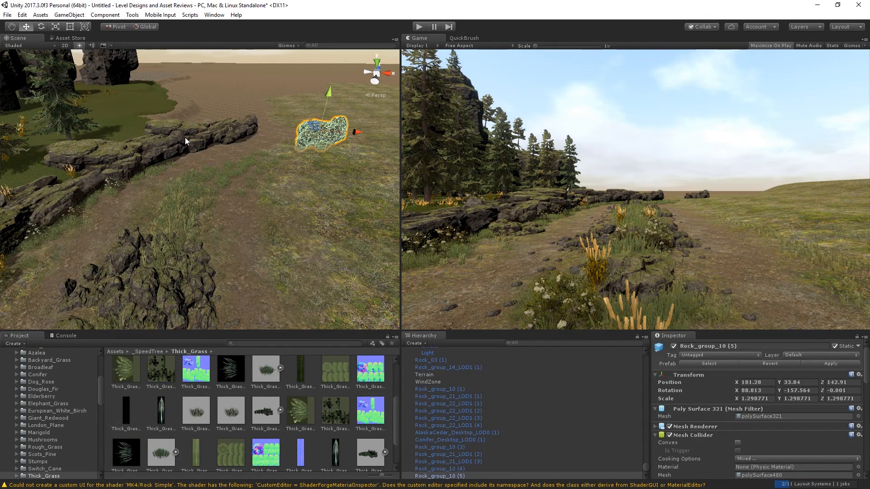
pyautogui.press('Delete')
# Step: Duplicate the large mossy rock beside the path and place the copy at the far end of the ledge, about X 174.9, Z 141.4
pyautogui.click(68, 213)
pyautogui.moveTo(135, 198); pyautogui.dragTo(262, 176, button='right')
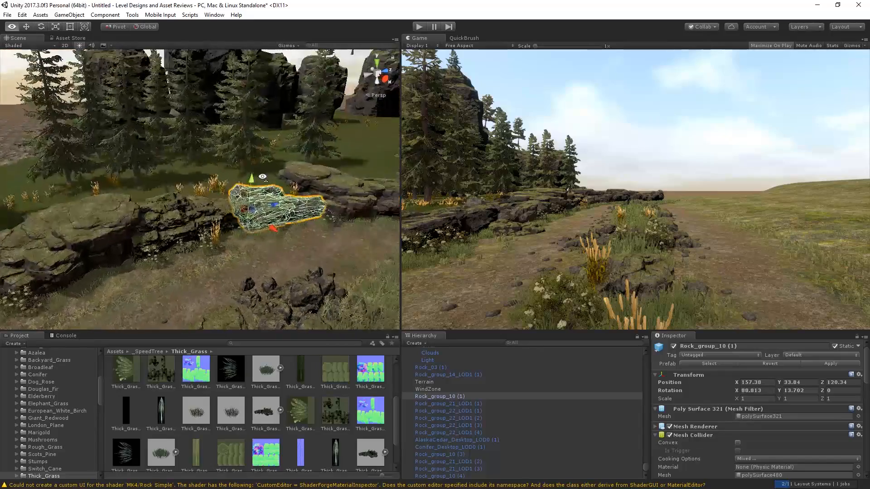
pyautogui.click(183, 217)
pyautogui.moveTo(184, 216); pyautogui.dragTo(245, 201, button='right')
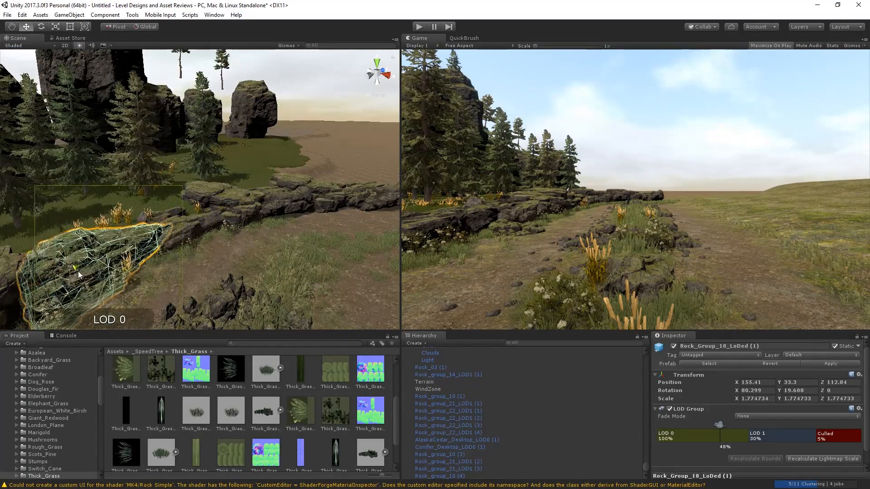
pyautogui.moveTo(78, 270); pyautogui.dragTo(334, 290)
pyautogui.moveTo(202, 229); pyautogui.dragTo(265, 249, button='right')
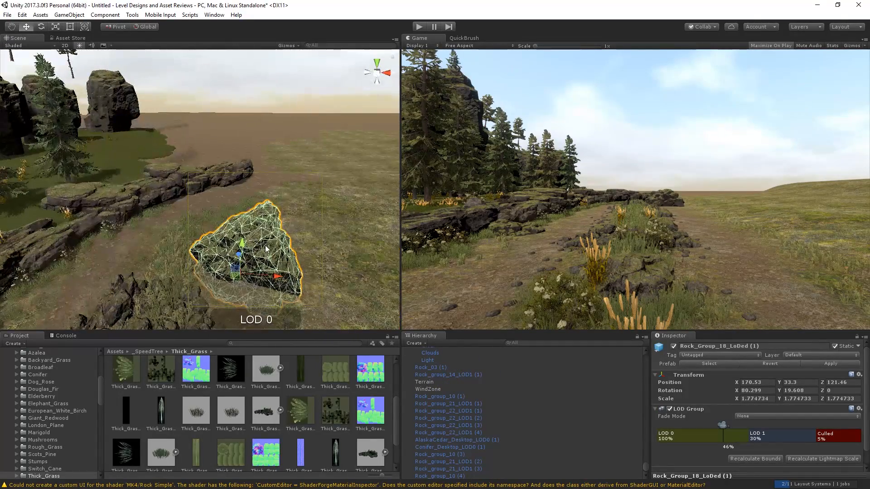
pyautogui.moveTo(240, 255); pyautogui.dragTo(300, 59)
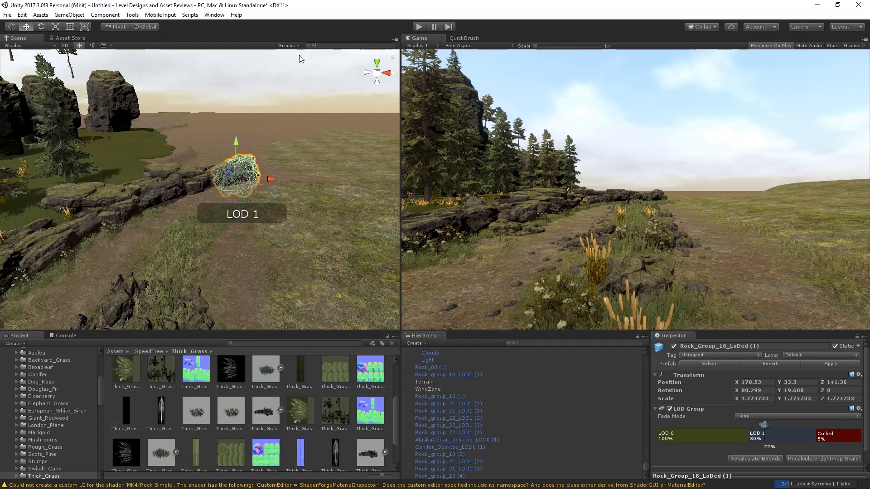
pyautogui.moveTo(274, 182); pyautogui.dragTo(296, 183)
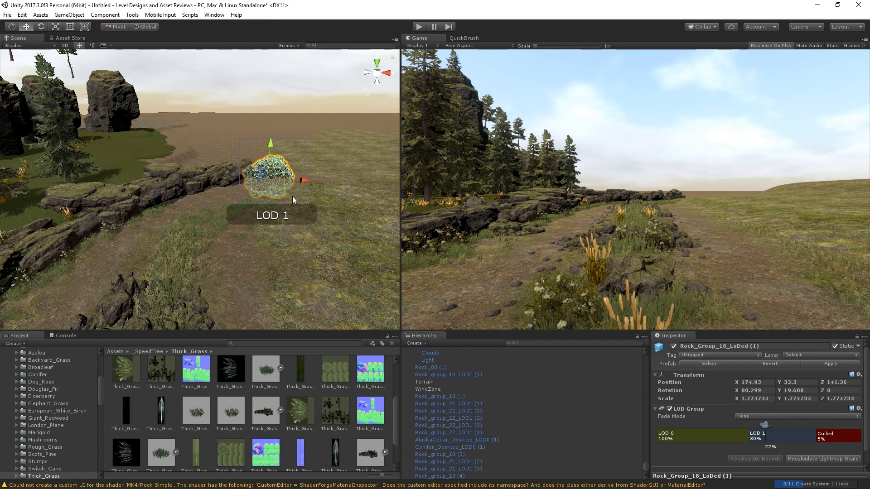
# Step: Inspect the extended rock ledge from several angles and play-test the level briefly
pyautogui.moveTo(292, 196); pyautogui.dragTo(308, 237, button='right')
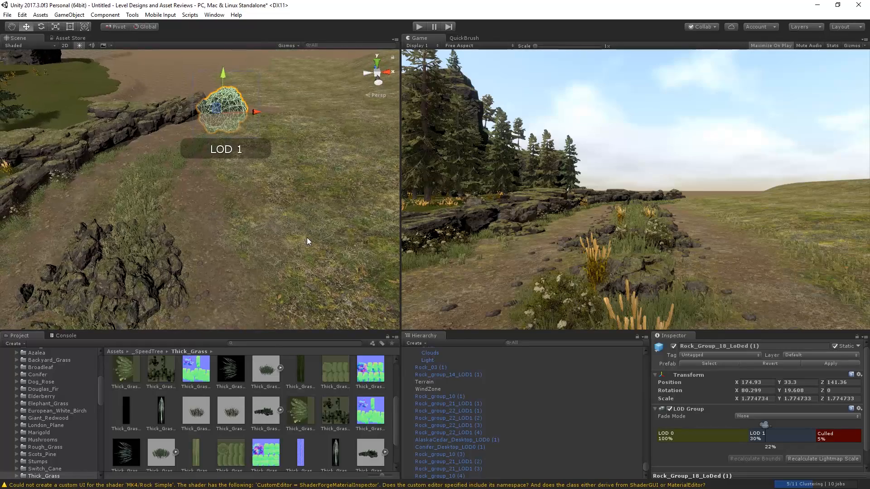
pyautogui.moveTo(246, 218); pyautogui.dragTo(261, 142, button='middle')
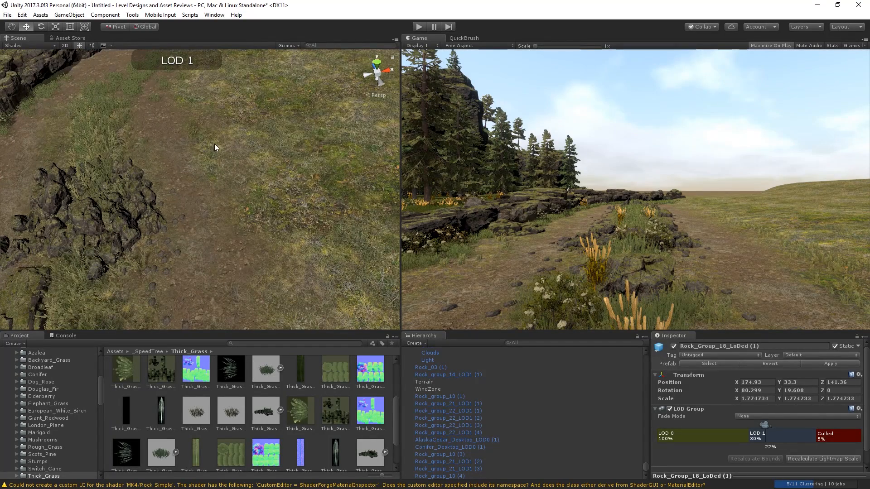
pyautogui.moveTo(78, 189); pyautogui.dragTo(213, 132, button='right')
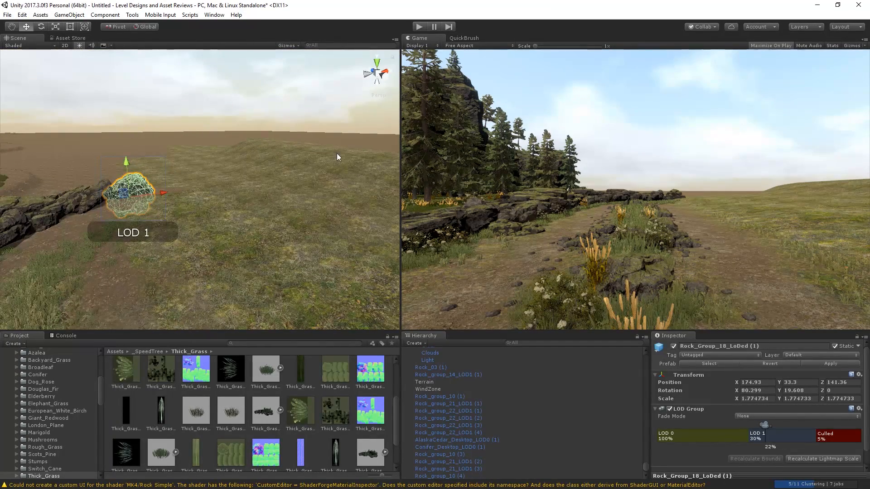
pyautogui.moveTo(310, 152); pyautogui.dragTo(361, 187, button='right')
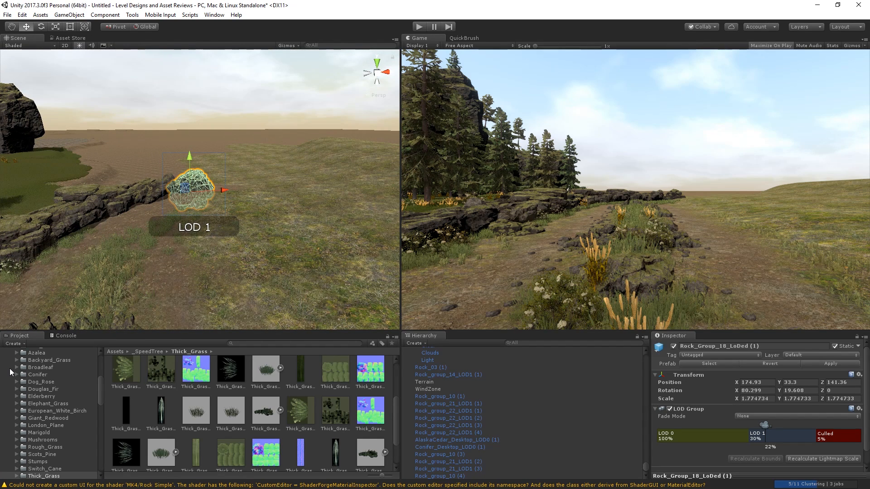
pyautogui.moveTo(126, 206); pyautogui.dragTo(45, 217, button='right')
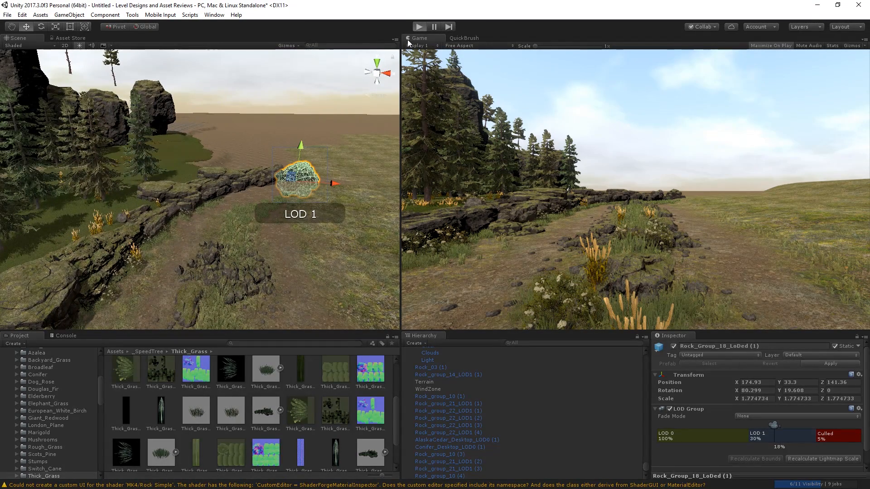
pyautogui.click(419, 27)
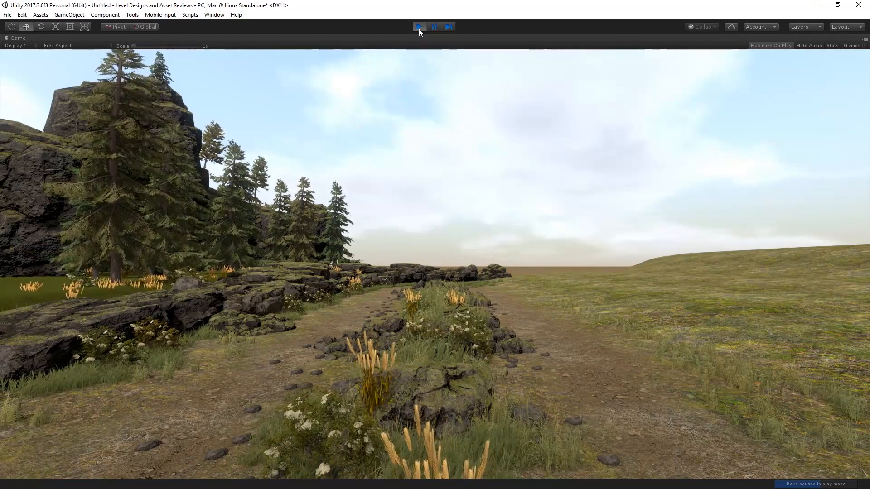
pyautogui.click(419, 28)
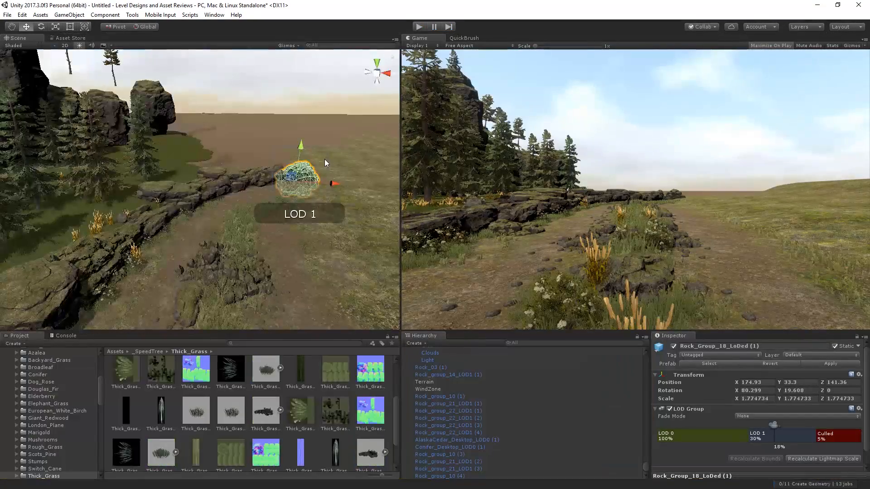
# Step: Set the terrain's grass wind speed to about 0.314 and its wind size to about 0.277
pyautogui.click(92, 202)
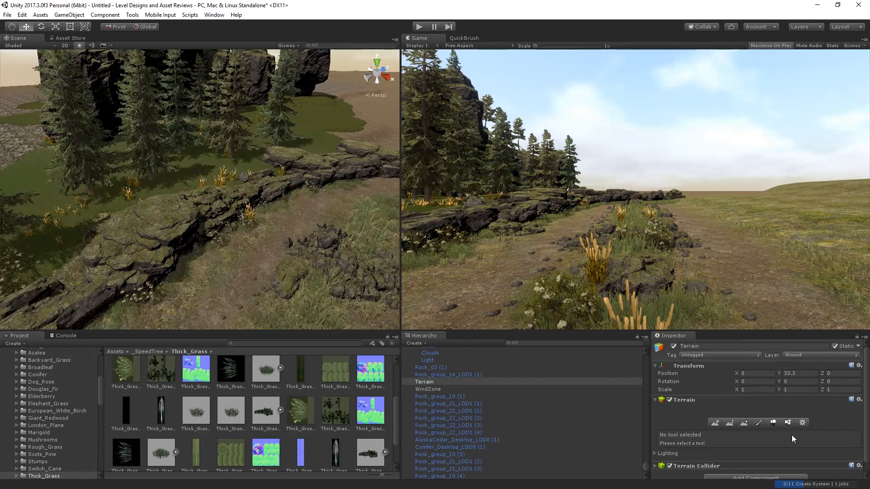
pyautogui.click(803, 423)
pyautogui.scroll(-6, 779, 426)
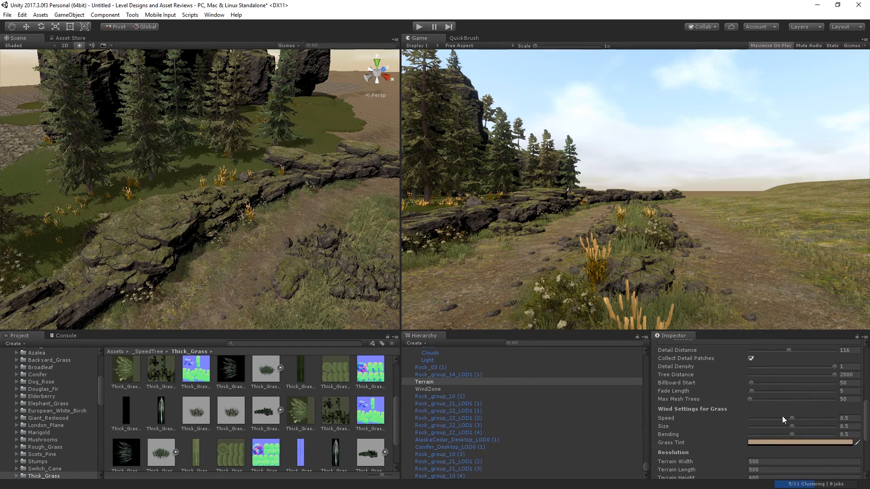
pyautogui.moveTo(781, 417)
pyautogui.mouseDown()
pyautogui.moveTo(765, 428)
pyautogui.moveTo(774, 428)
pyautogui.mouseUp()
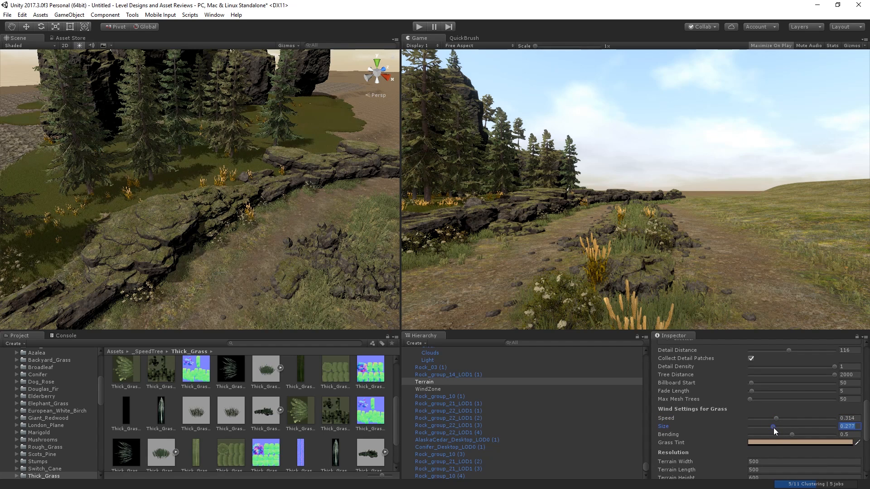
# Step: Change the terrain's grass tint to light grey C7C7C7 and set the grass bending to about 0.303
pyautogui.click(794, 443)
pyautogui.moveTo(285, 280); pyautogui.dragTo(258, 284)
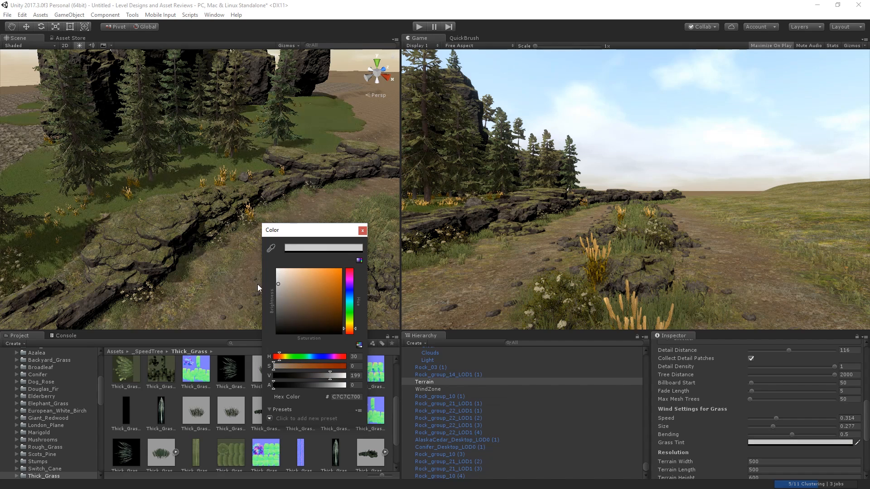
pyautogui.click(363, 230)
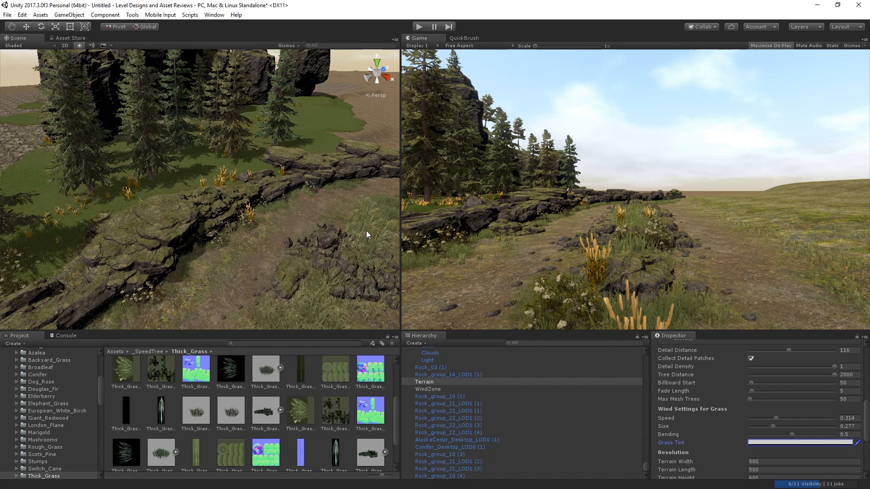
pyautogui.click(775, 434)
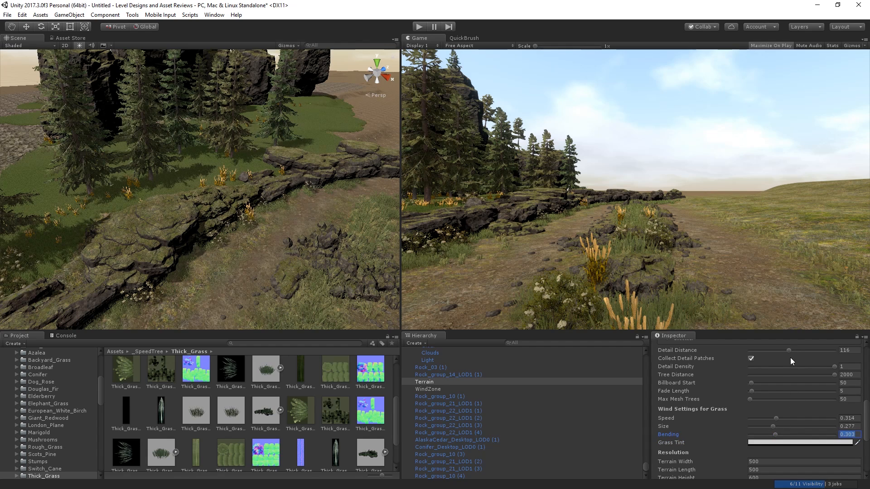
# Step: Reduce the terrain's detail density to about 0.106 and play-test the level
pyautogui.scroll(10, 766, 387)
pyautogui.scroll(-10, 770, 402)
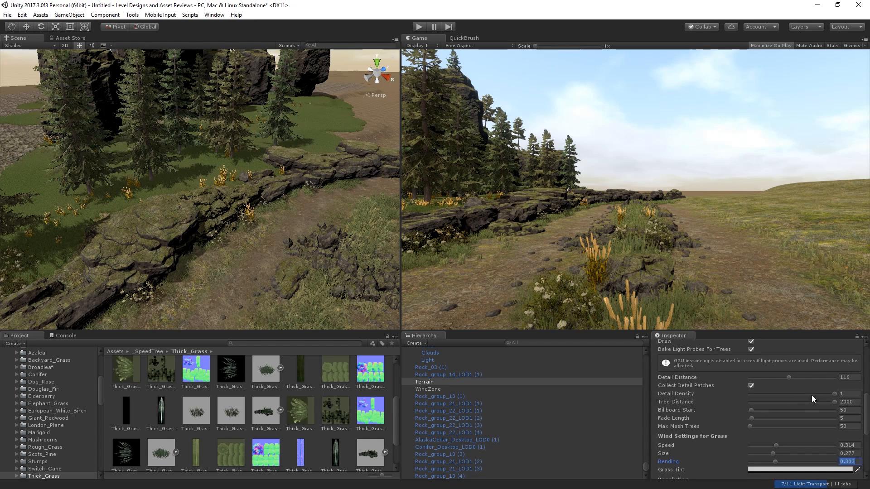
pyautogui.moveTo(812, 395); pyautogui.dragTo(758, 404)
pyautogui.click(420, 26)
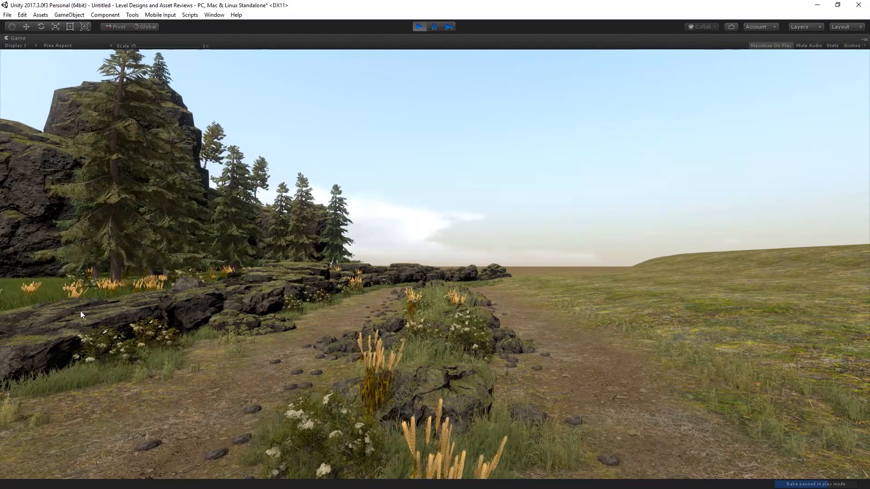
pyautogui.click(415, 28)
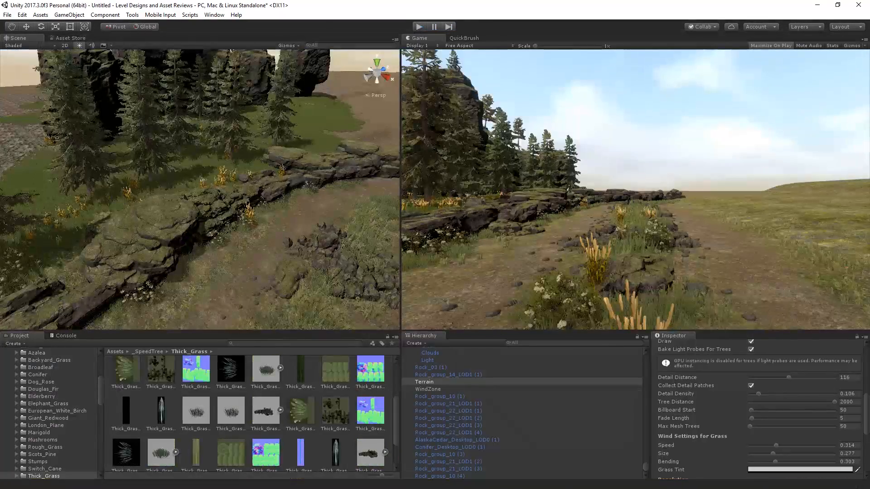
pyautogui.click(337, 95)
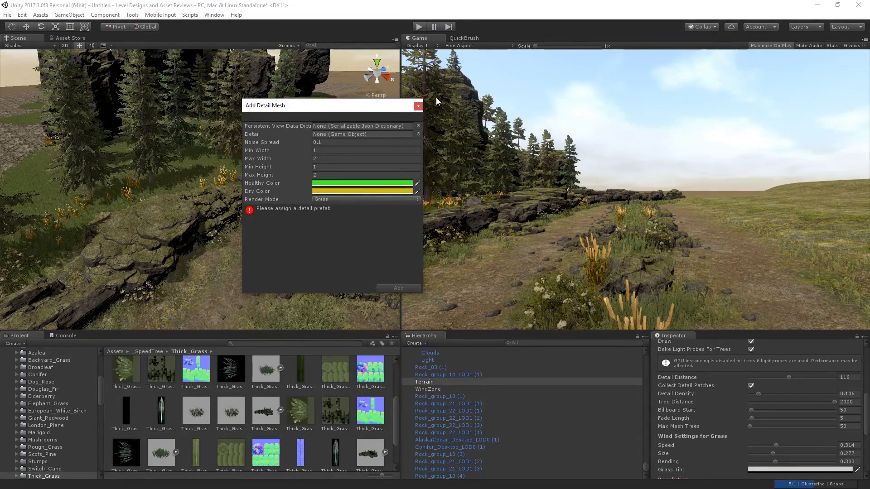
pyautogui.click(419, 105)
pyautogui.moveTo(153, 194); pyautogui.dragTo(232, 127, button='right')
pyautogui.press('s')
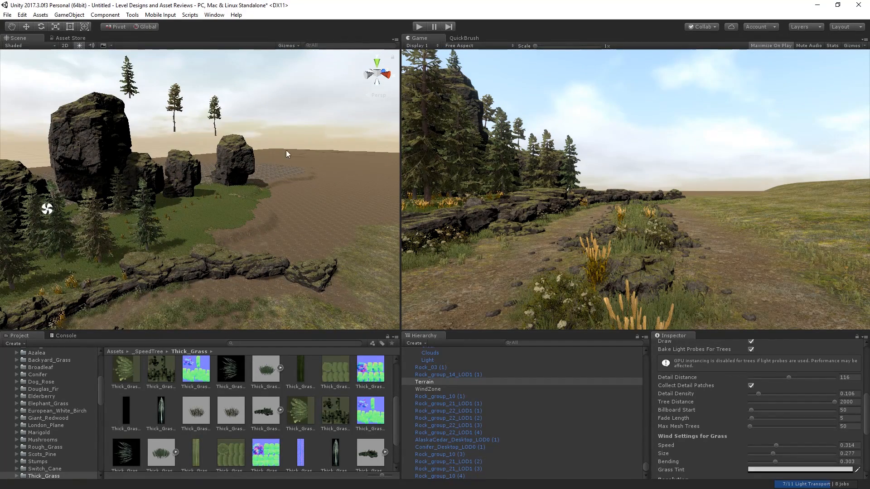
pyautogui.click(104, 158)
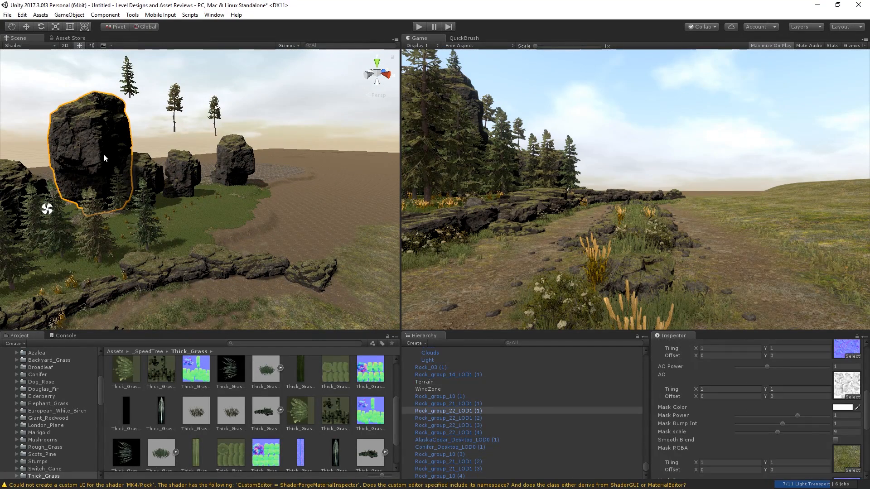
pyautogui.click(177, 168)
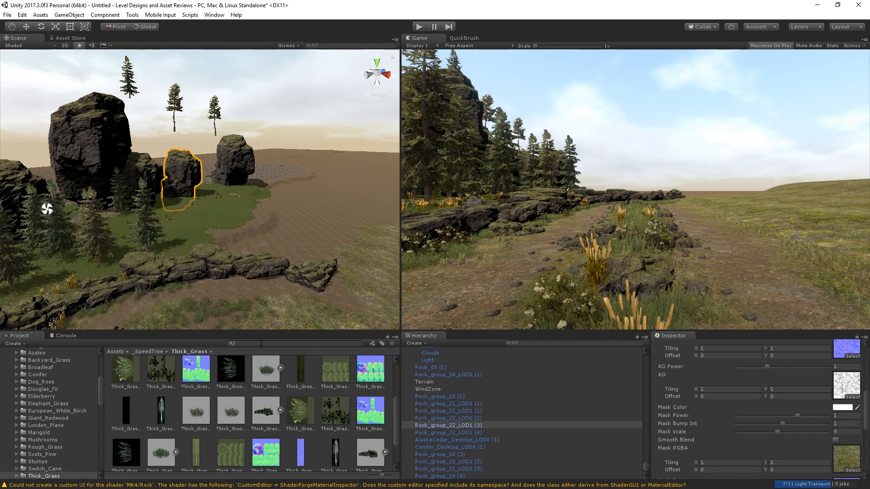
# Step: Search the project assets for "mountain" and place the MountainPeak_01 mesh in the scene behind the rocks
pyautogui.write('backgroun')
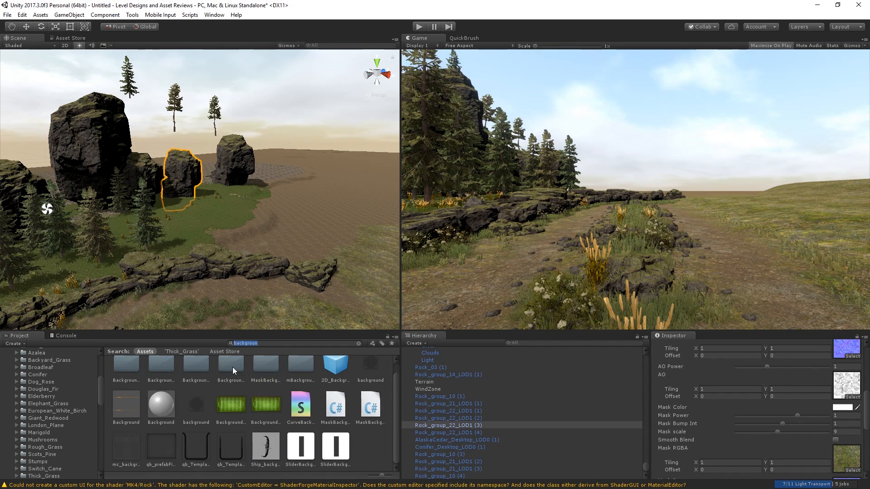
pyautogui.write('mountain')
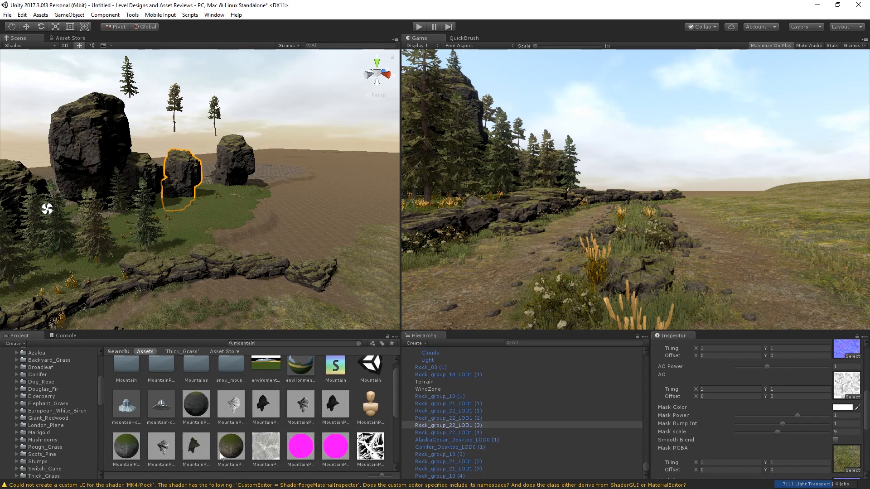
pyautogui.moveTo(195, 446); pyautogui.dragTo(282, 151)
pyautogui.press('w')
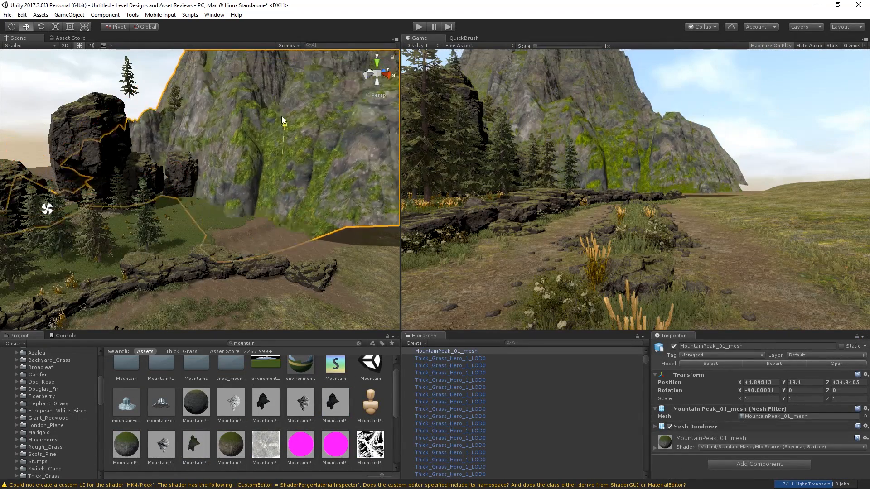
# Step: Move the mountain peak into the distance at about X 32, Y -4.7, Z 932 and scale it uniformly to about 1.25
pyautogui.moveTo(281, 116); pyautogui.dragTo(446, 111)
pyautogui.press('r')
pyautogui.moveTo(356, 156); pyautogui.dragTo(389, 168)
pyautogui.press('w')
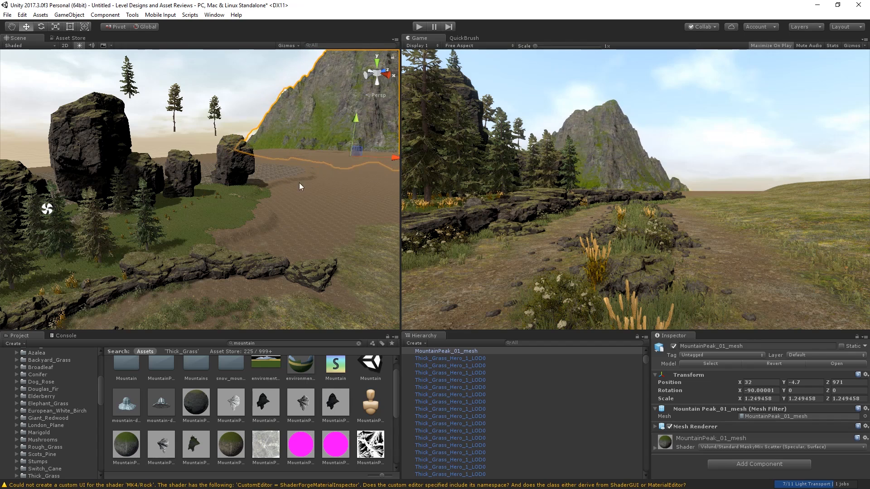
pyautogui.scroll(-5, 299, 183)
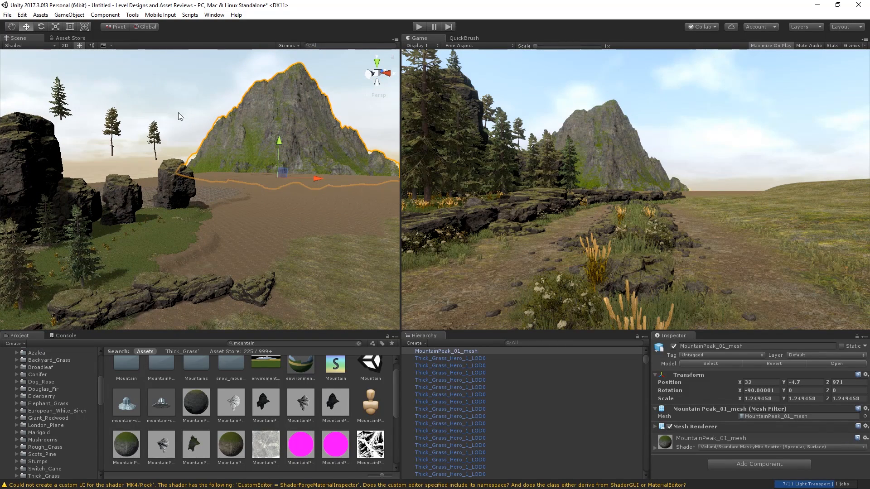
pyautogui.moveTo(286, 175); pyautogui.dragTo(284, 177)
pyautogui.scroll(1, 463, 398)
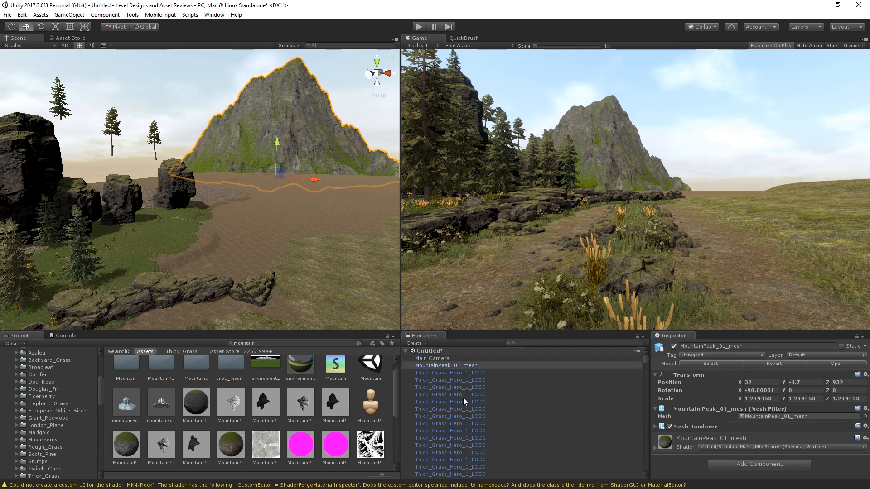
# Step: Enable fog in the Main Camera's Prism Effects and set the fog distance to about 230
pyautogui.click(461, 363)
pyautogui.scroll(-3, 732, 416)
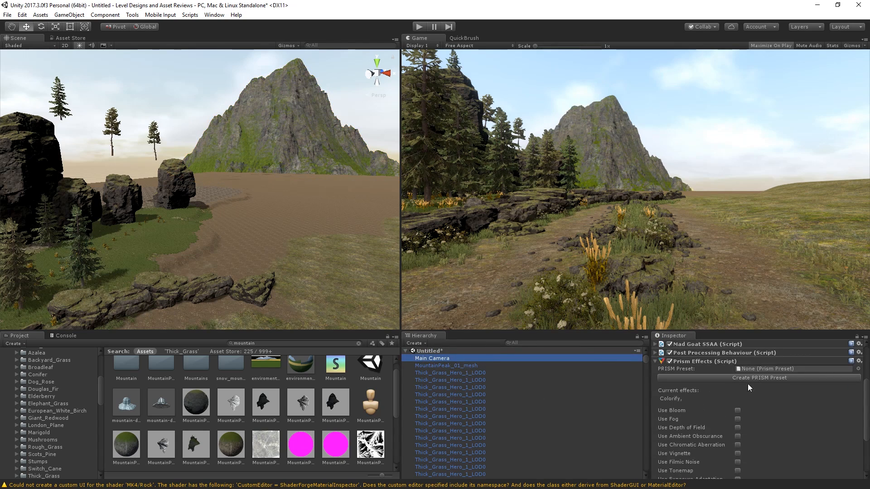
pyautogui.click(738, 418)
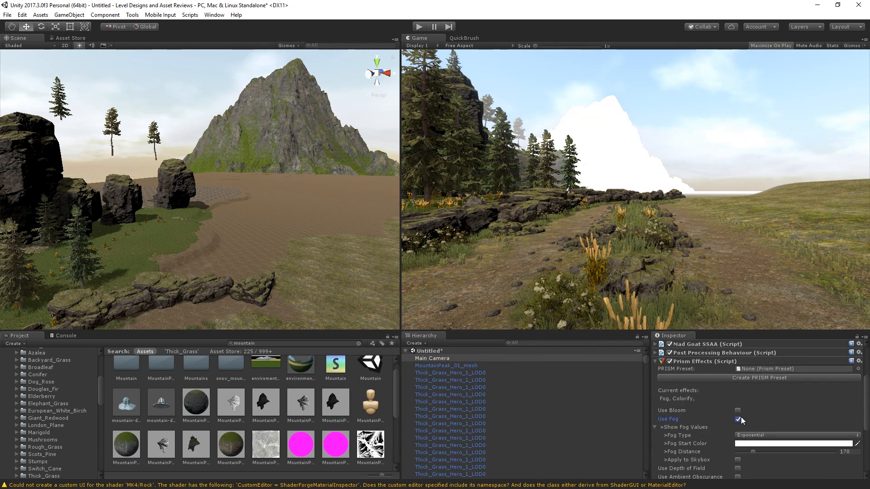
pyautogui.scroll(-1, 778, 438)
pyautogui.moveTo(753, 425)
pyautogui.mouseDown()
pyautogui.moveTo(746, 427)
pyautogui.moveTo(782, 422)
pyautogui.moveTo(760, 431)
pyautogui.mouseUp()
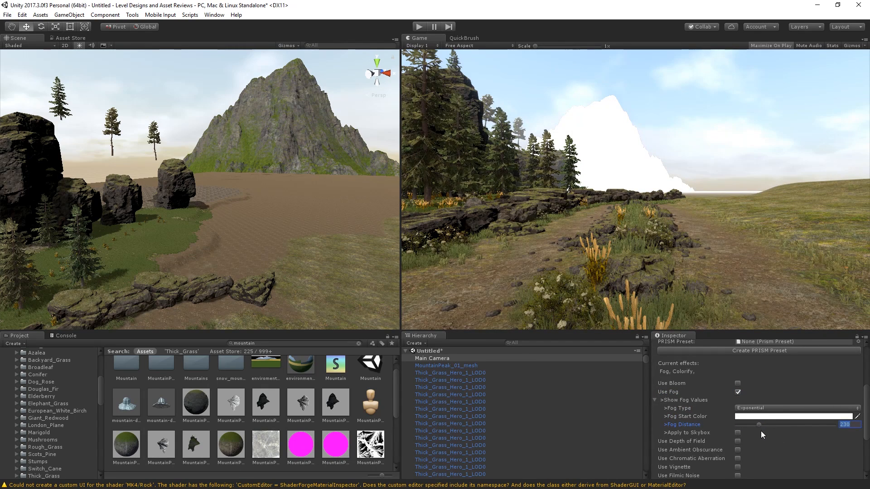
# Step: Try the Exponential Squared fog type, switch to Linear and raise the Prism fog distance to about 908
pyautogui.click(761, 408)
pyautogui.click(760, 436)
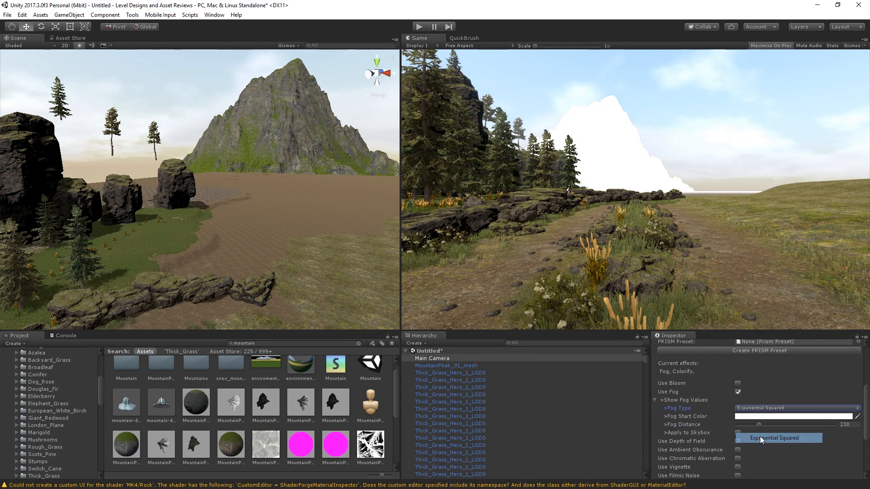
pyautogui.click(759, 408)
pyautogui.click(760, 414)
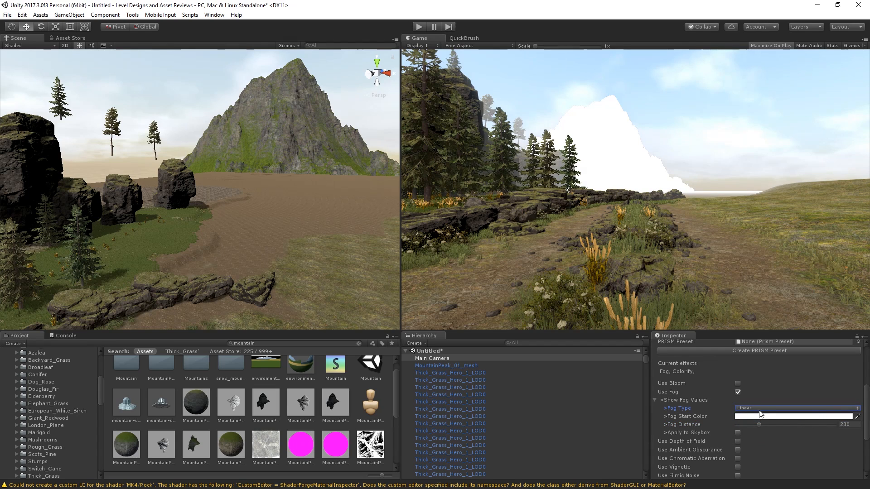
pyautogui.moveTo(760, 423); pyautogui.dragTo(801, 421)
# Step: Darken the Prism fog start color to grey and turn the Prism fog off
pyautogui.click(793, 418)
pyautogui.moveTo(325, 280)
pyautogui.mouseDown()
pyautogui.moveTo(276, 298)
pyautogui.moveTo(261, 325)
pyautogui.moveTo(268, 298)
pyautogui.moveTo(270, 322)
pyautogui.mouseUp()
pyautogui.click(363, 230)
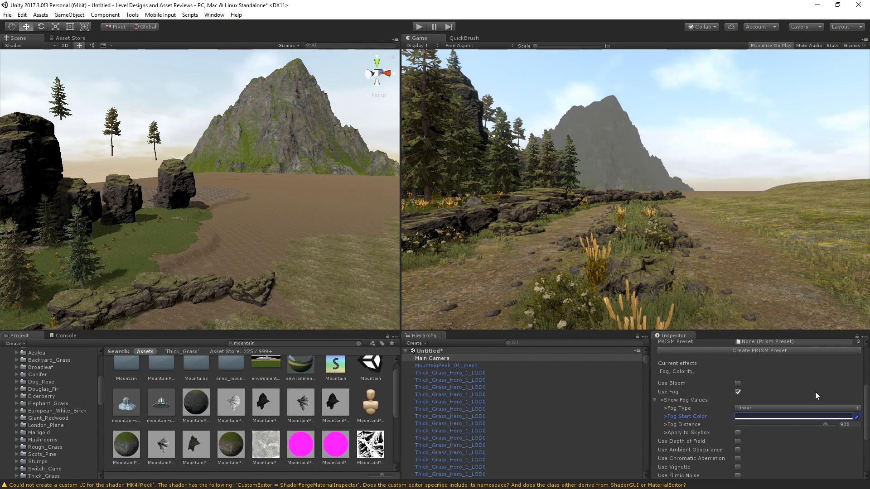
pyautogui.click(738, 392)
# Step: Open the camera's "join discord" post-processing profile and examine its list of effects
pyautogui.scroll(2, 698, 368)
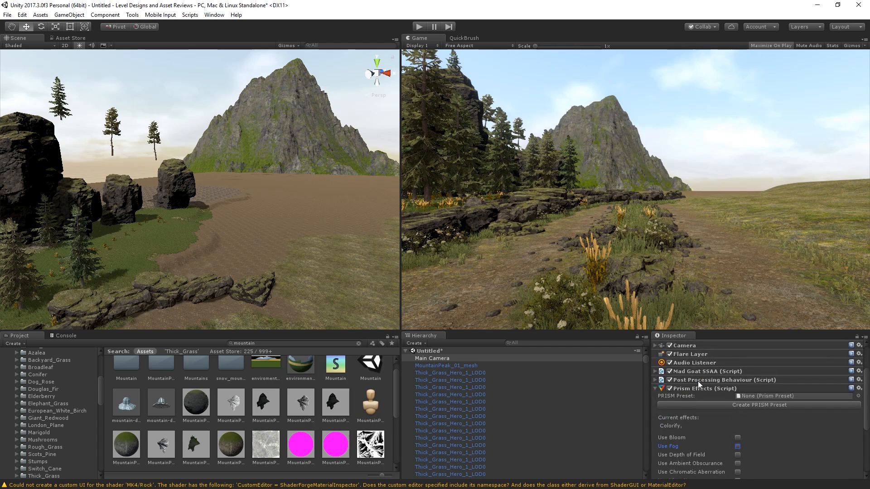
pyautogui.click(700, 387)
pyautogui.click(729, 436)
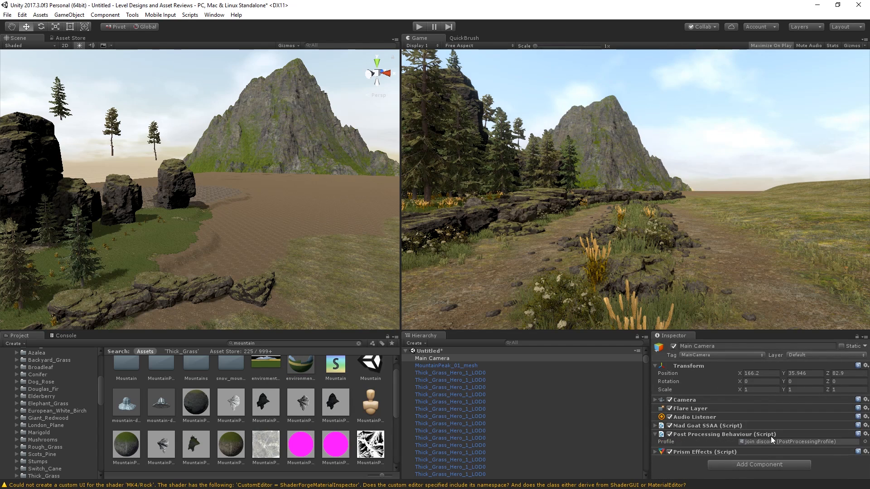
pyautogui.doubleClick(764, 440)
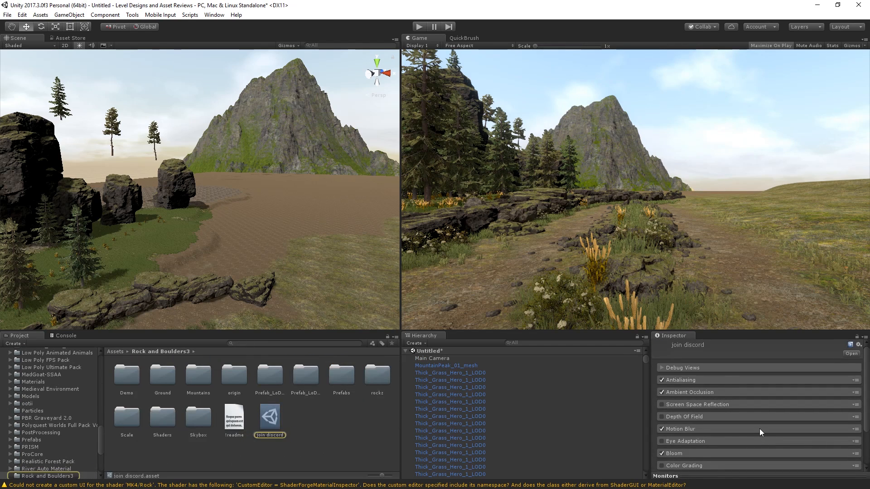
pyautogui.scroll(-2, 759, 429)
pyautogui.scroll(2, 752, 424)
# Step: Try adding a fog component to the Main Camera from a search for "fog" and undo the addition
pyautogui.click(458, 358)
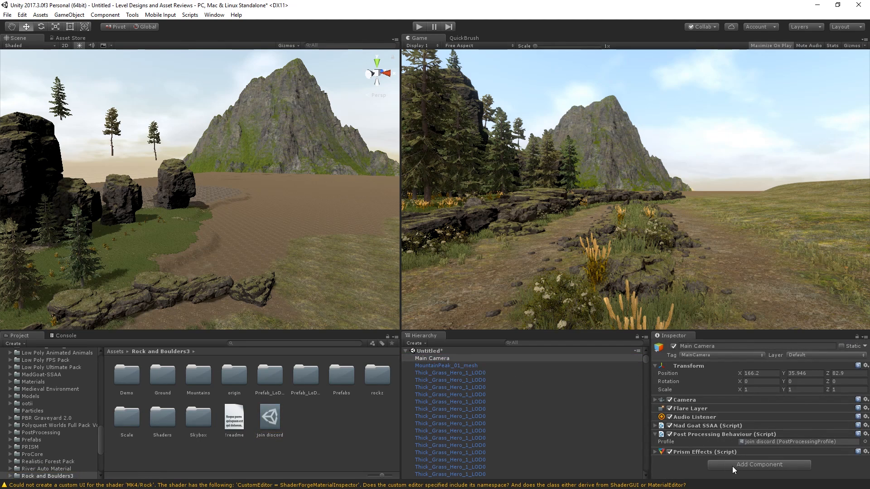
pyautogui.click(740, 453)
pyautogui.click(759, 467)
pyautogui.write('fog')
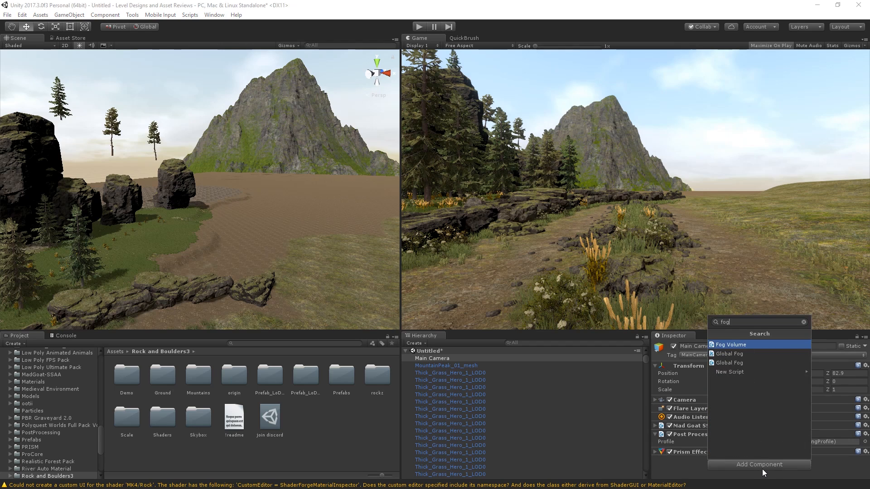
pyautogui.press('Down')
pyautogui.press('Return')
pyautogui.hotkey('ctrl', 'z')
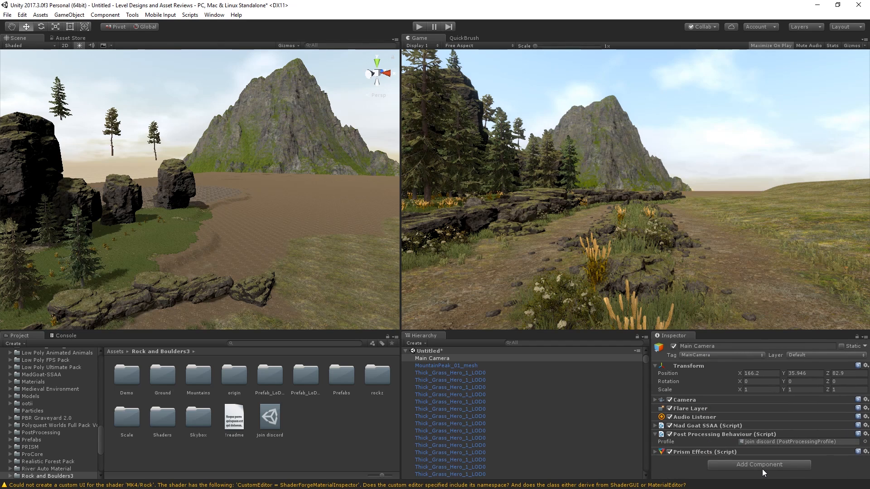
# Step: Try the second Global Fog script on the Main Camera, including its Use Radial Distance option
pyautogui.click(761, 465)
pyautogui.click(721, 362)
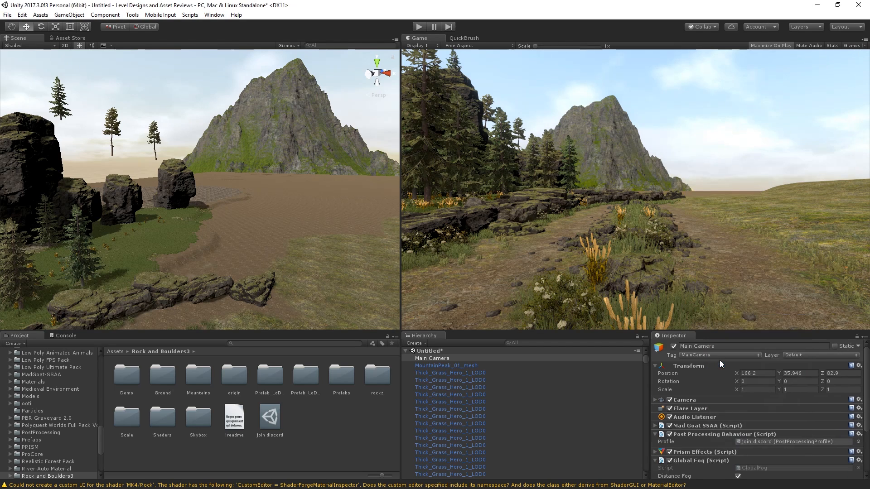
pyautogui.scroll(-3, 734, 418)
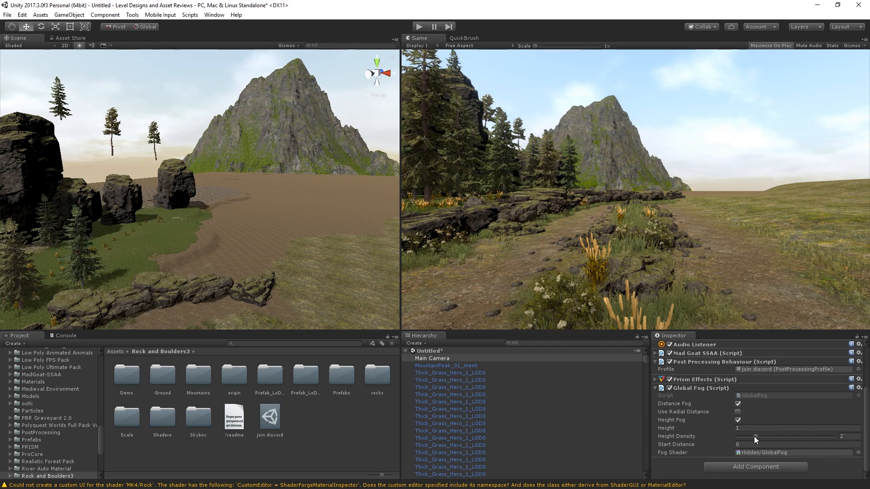
pyautogui.click(738, 412)
# Step: Add the first Global Fog script to the Main Camera and set its start distance to about 58.44
pyautogui.click(760, 467)
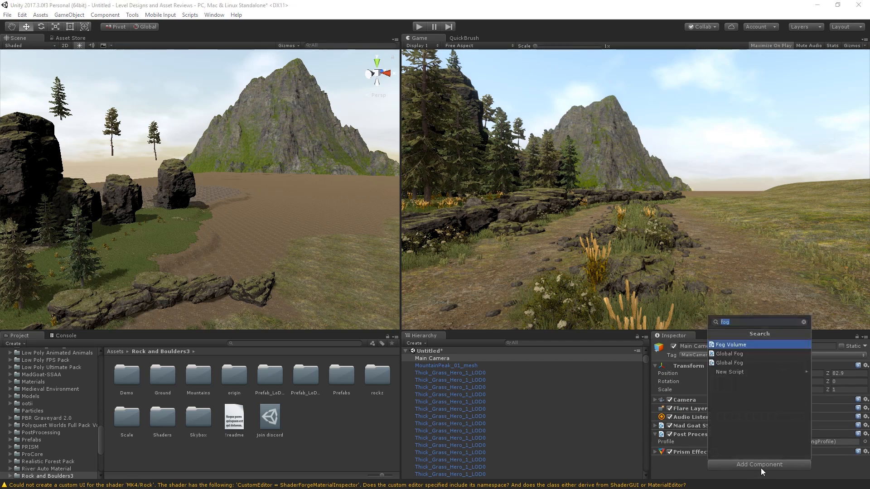
pyautogui.click(722, 353)
pyautogui.scroll(-3, 760, 410)
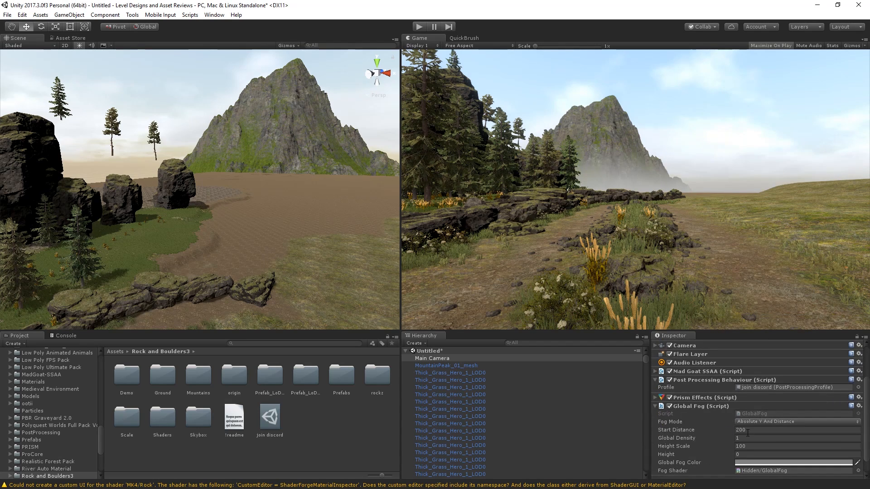
pyautogui.moveTo(711, 435); pyautogui.dragTo(674, 435)
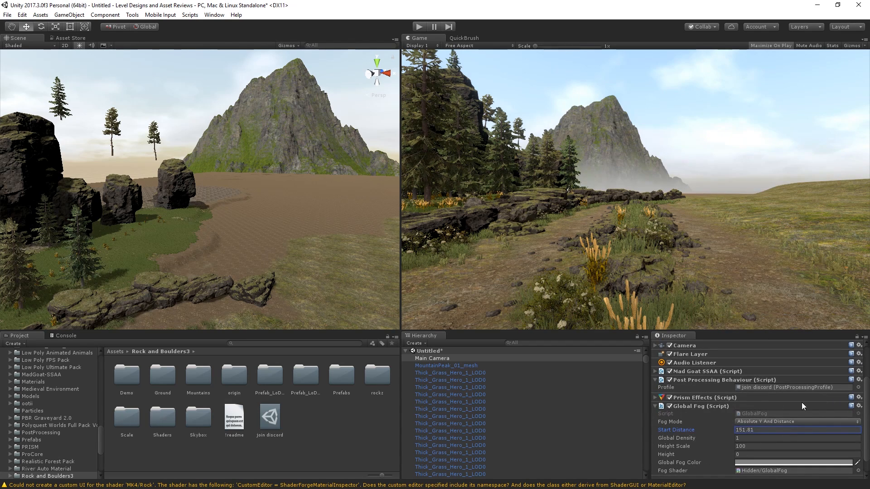
pyautogui.moveTo(47, 379); pyautogui.dragTo(323, 317)
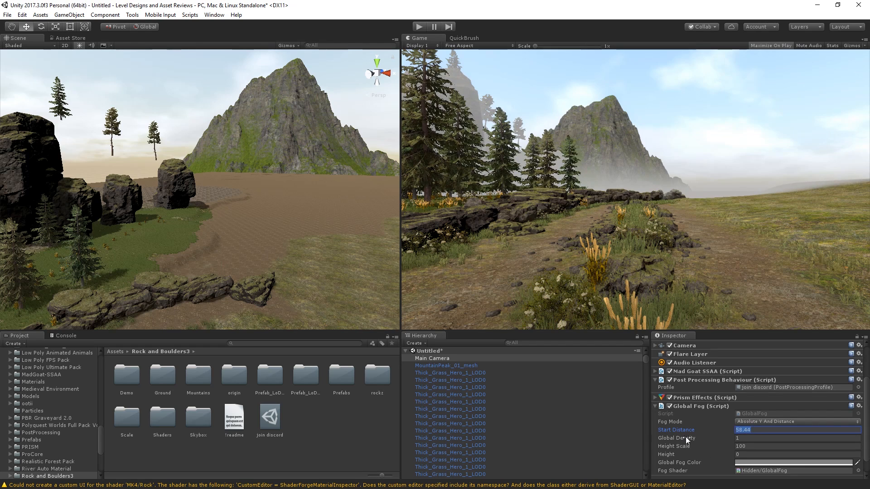
# Step: Set the Global Fog's global density to 0.5 and its height scale to about 29.61
pyautogui.moveTo(686, 438); pyautogui.dragTo(708, 459)
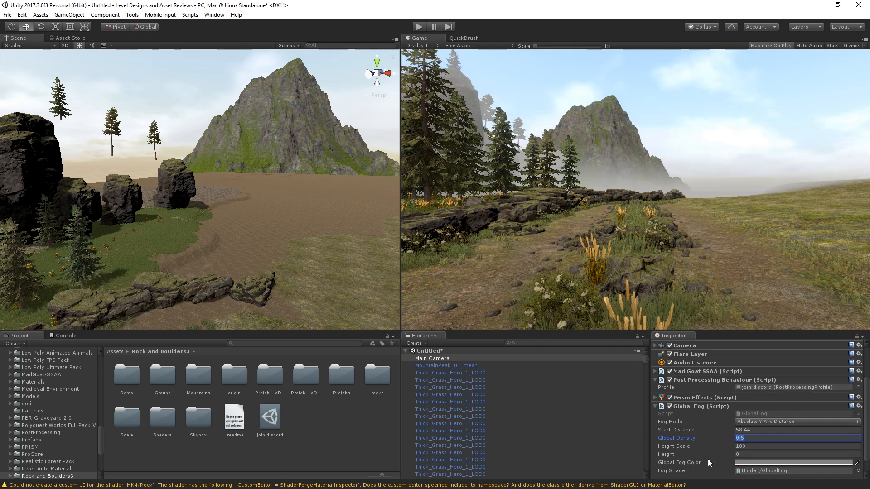
pyautogui.click(689, 446)
pyautogui.moveTo(607, 449); pyautogui.dragTo(494, 406)
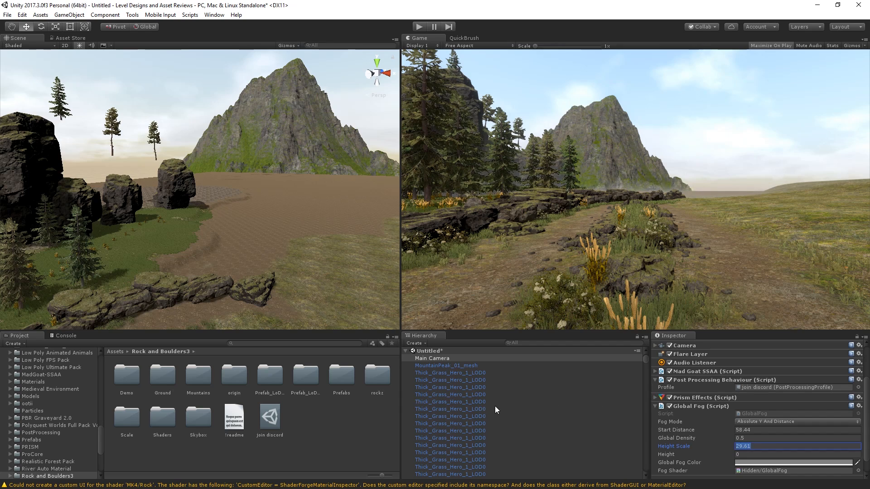
# Step: Change the Global Fog color to a pale grey-cyan, hex 90B0B0
pyautogui.click(737, 462)
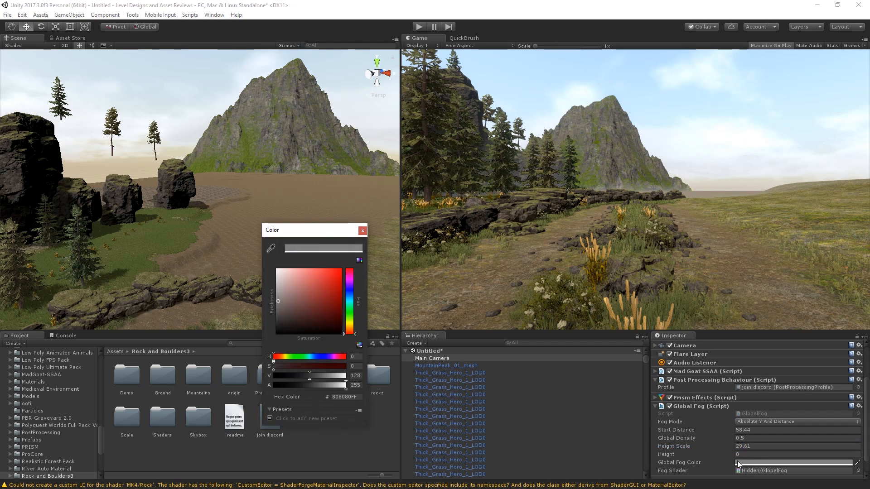
pyautogui.click(351, 302)
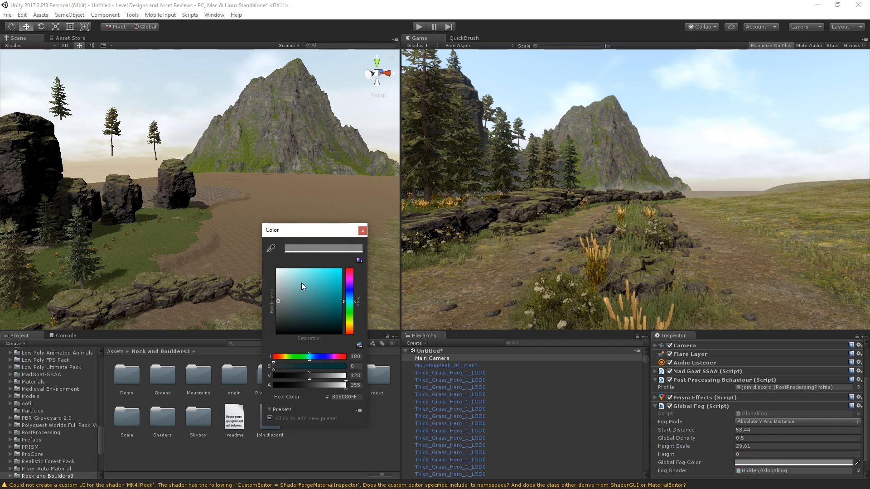
pyautogui.moveTo(301, 282)
pyautogui.mouseDown()
pyautogui.moveTo(284, 292)
pyautogui.moveTo(292, 292)
pyautogui.mouseUp()
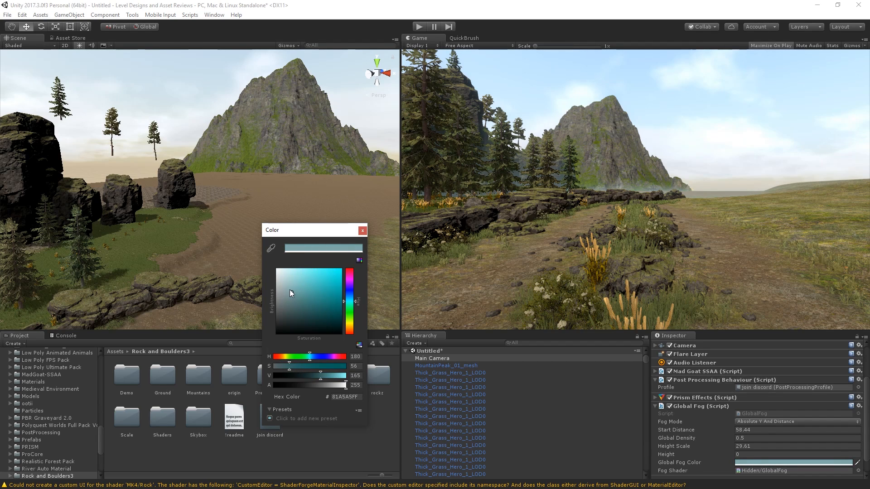
pyautogui.click(289, 290)
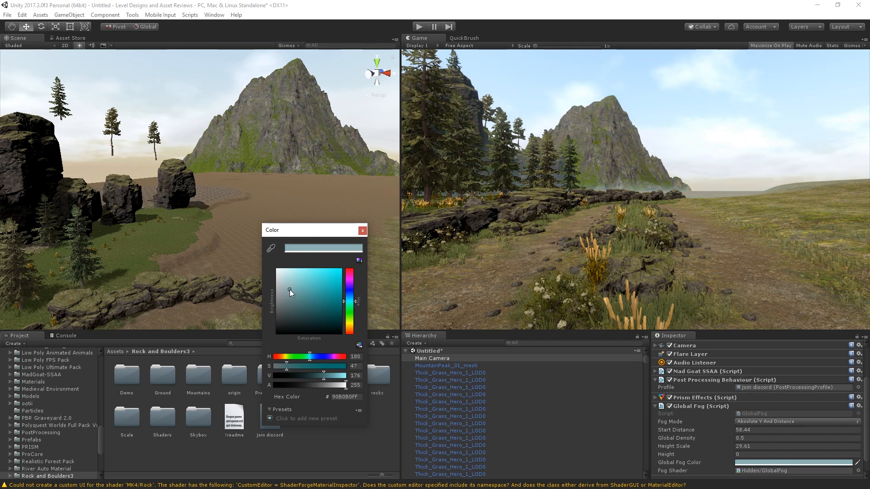
pyautogui.click(364, 232)
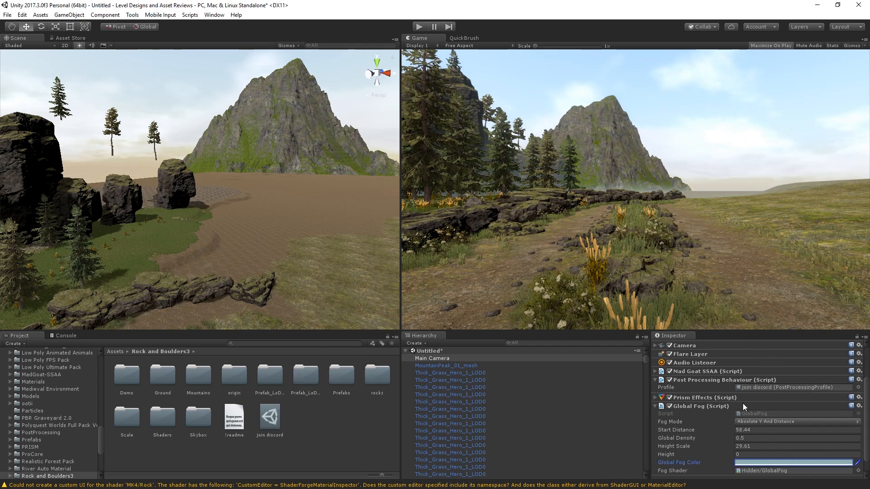
# Step: Try the Relative Y And Distance fog mode on the Main Camera's Global Fog
pyautogui.click(752, 420)
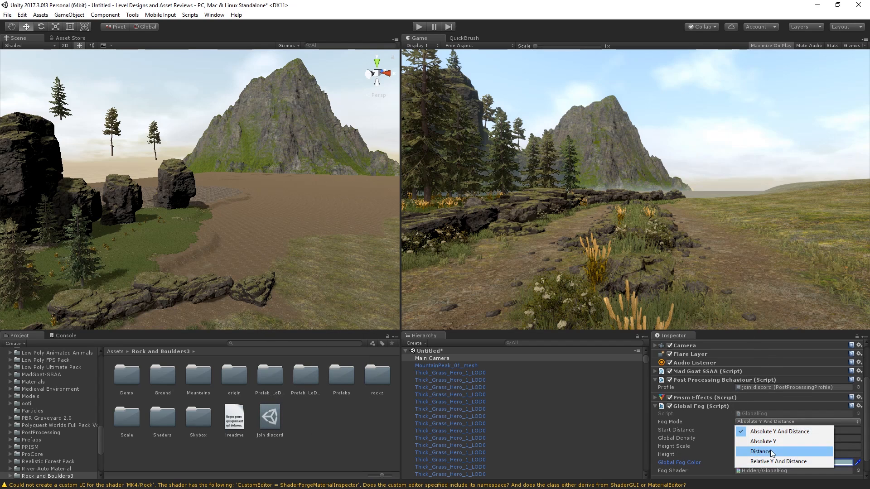
pyautogui.click(803, 461)
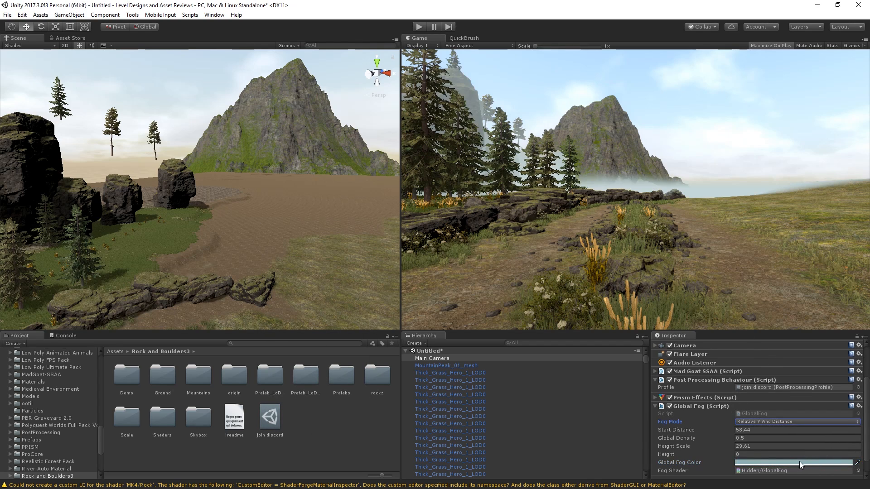
pyautogui.hotkey('ctrl', 'z')
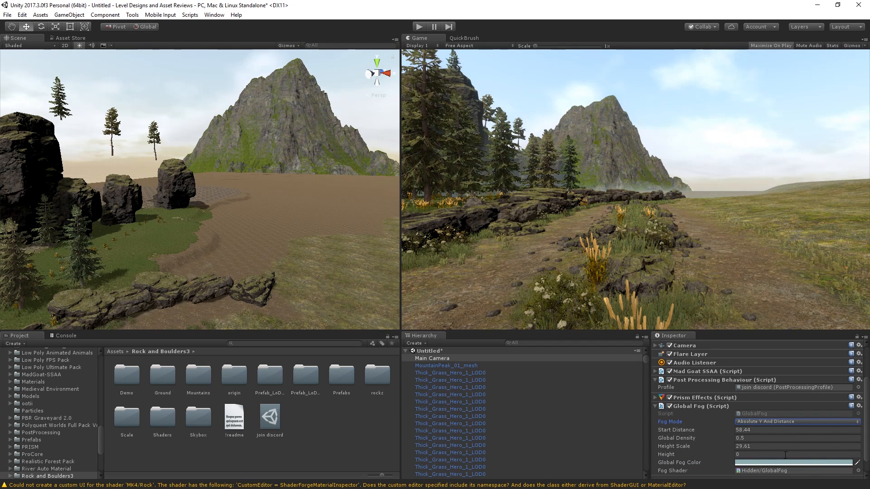
# Step: Turn on Use Fog in the camera's Prism Effects and set the fog start color to pale blue-grey, hex D7E5E7
pyautogui.scroll(3, 733, 401)
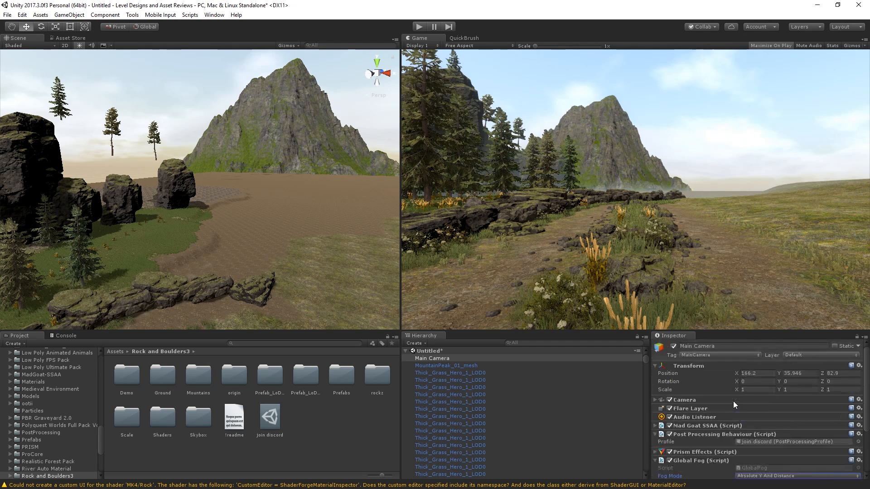
pyautogui.click(699, 452)
pyautogui.scroll(-1, 788, 442)
pyautogui.scroll(-4, 784, 436)
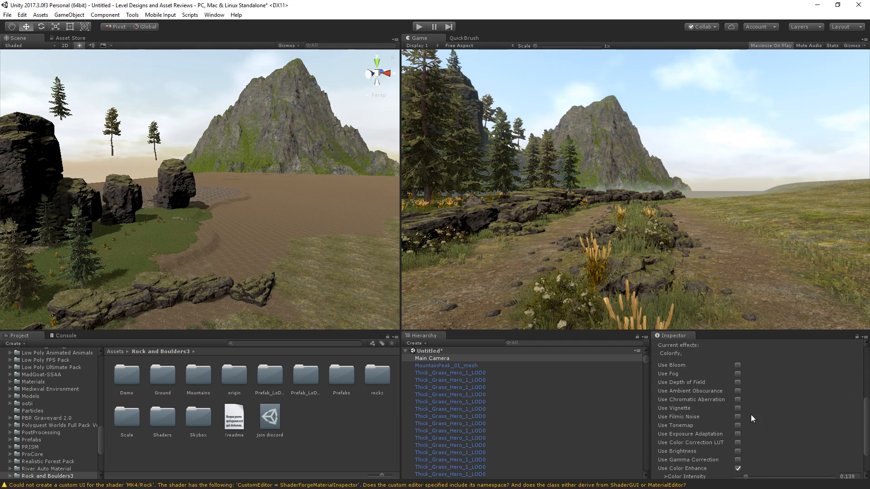
pyautogui.click(738, 375)
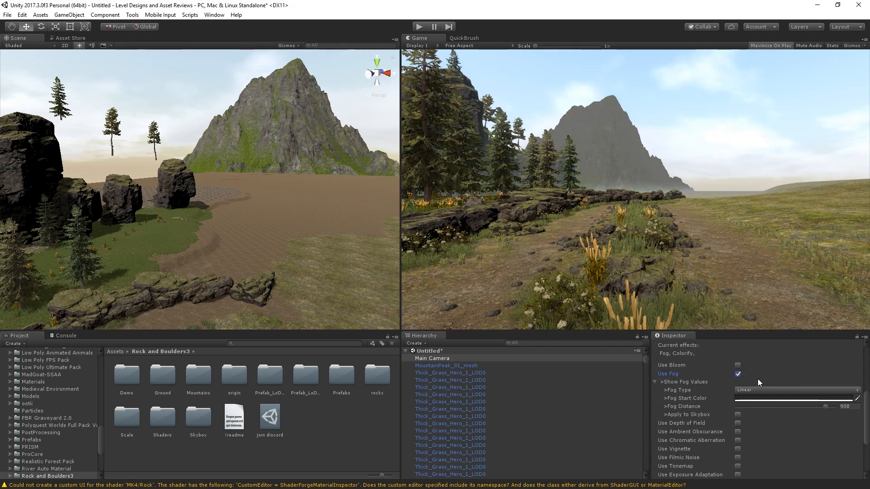
pyautogui.click(771, 399)
pyautogui.moveTo(290, 290); pyautogui.dragTo(268, 275)
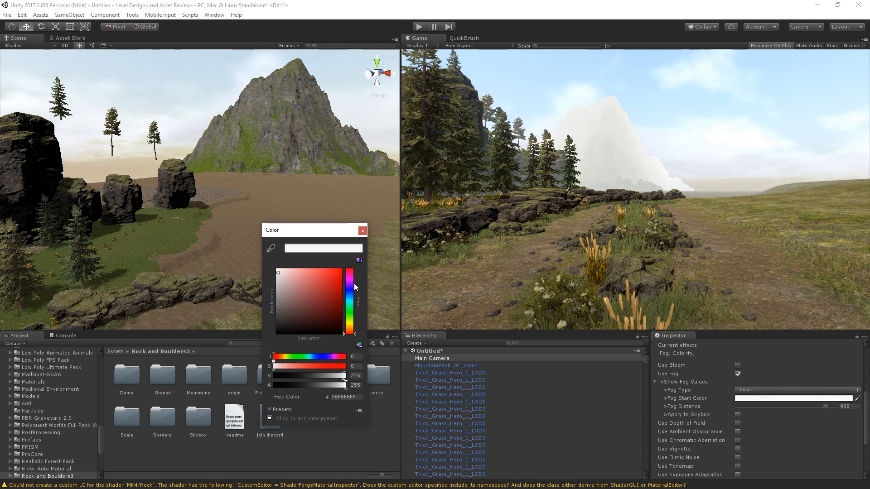
pyautogui.moveTo(351, 288); pyautogui.dragTo(351, 300)
pyautogui.moveTo(299, 279); pyautogui.dragTo(282, 276)
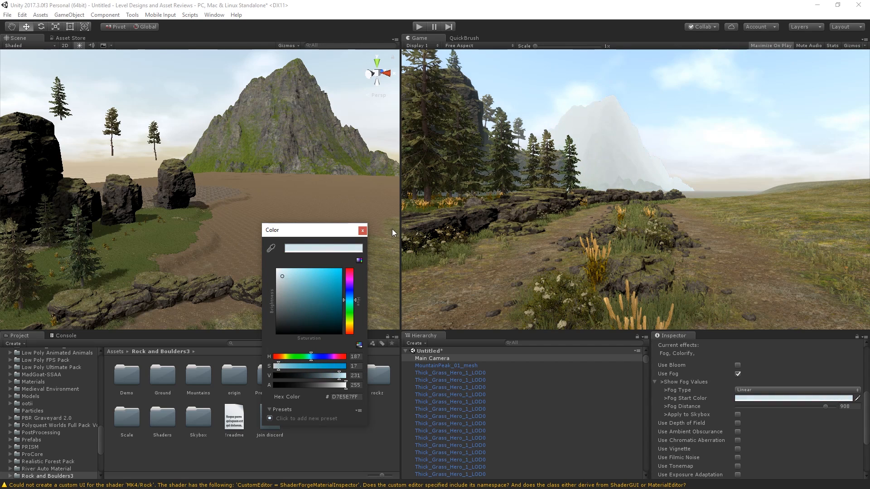
pyautogui.click(362, 231)
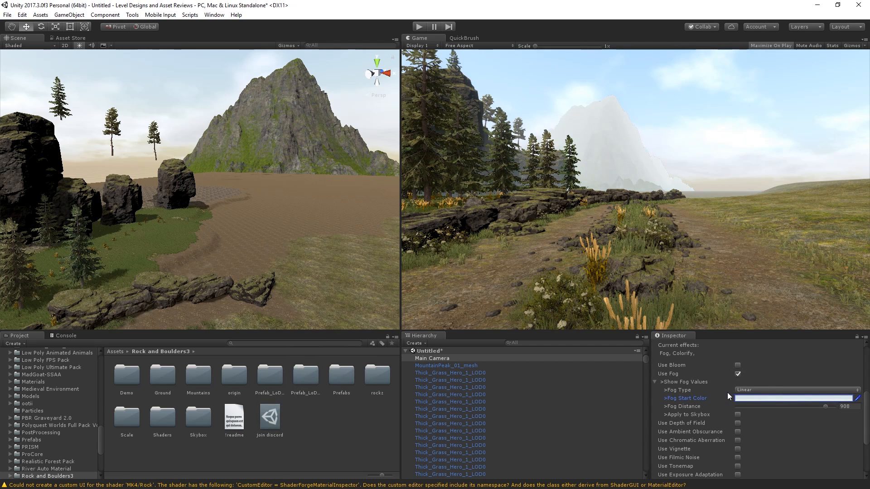
# Step: Set the Prism fog distance to 1000, try applying it to the skybox, and change the fog type to Exponential
pyautogui.moveTo(769, 406); pyautogui.dragTo(842, 406)
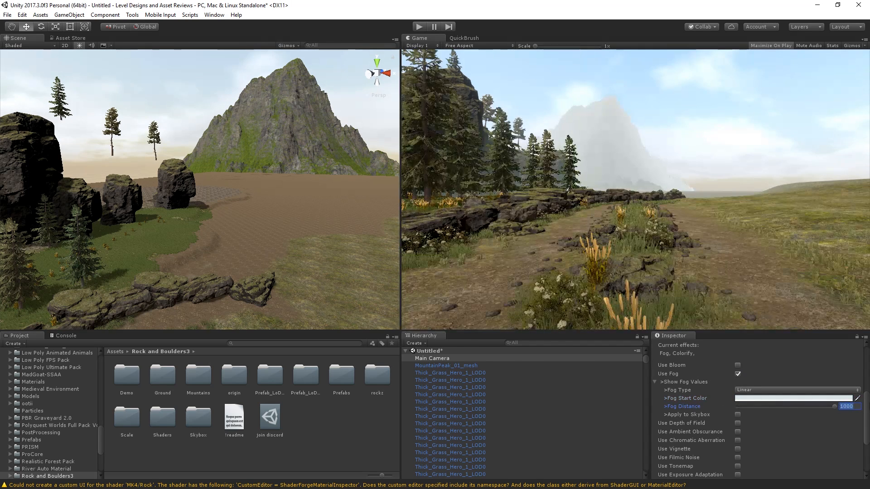
pyautogui.click(739, 415)
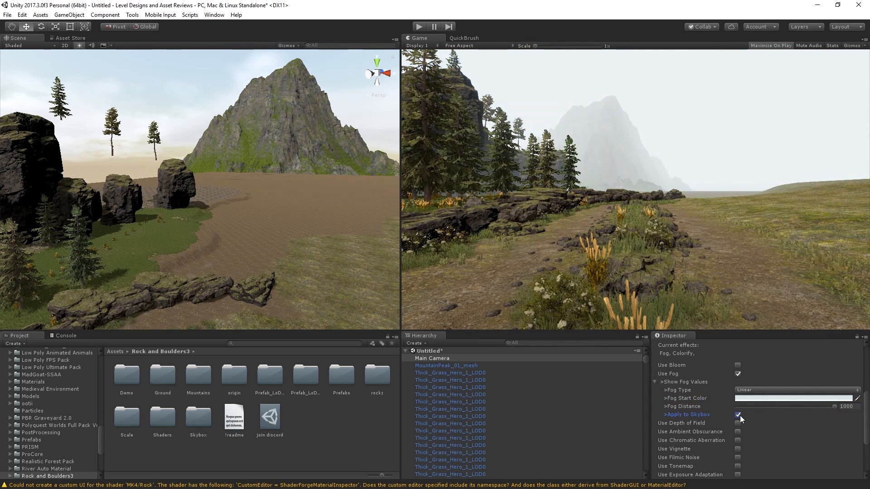
pyautogui.click(739, 415)
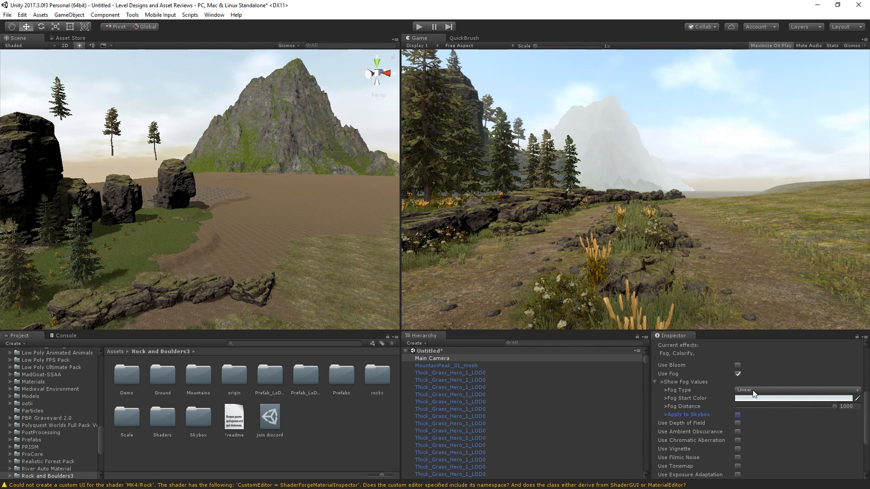
pyautogui.click(745, 392)
pyautogui.click(751, 409)
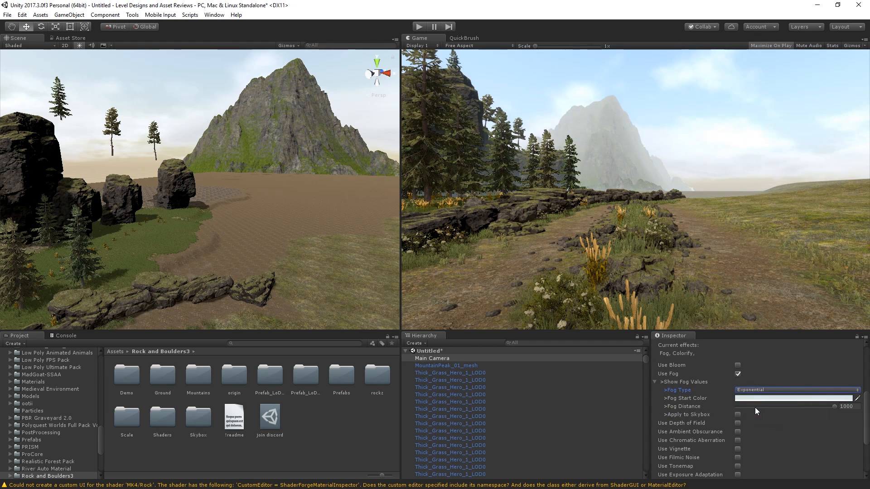
pyautogui.click(795, 407)
pyautogui.moveTo(795, 409); pyautogui.dragTo(835, 407)
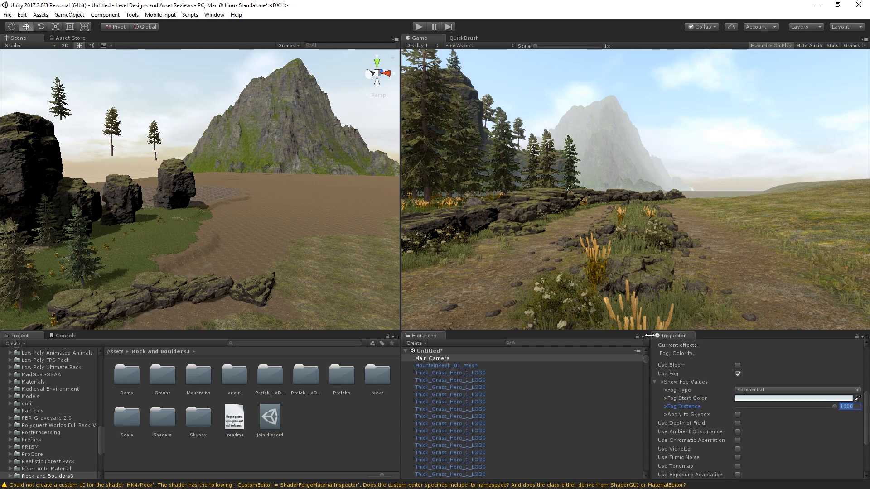
# Step: Turn off Use Fog in Prism Effects and collapse the camera's effect components
pyautogui.click(738, 374)
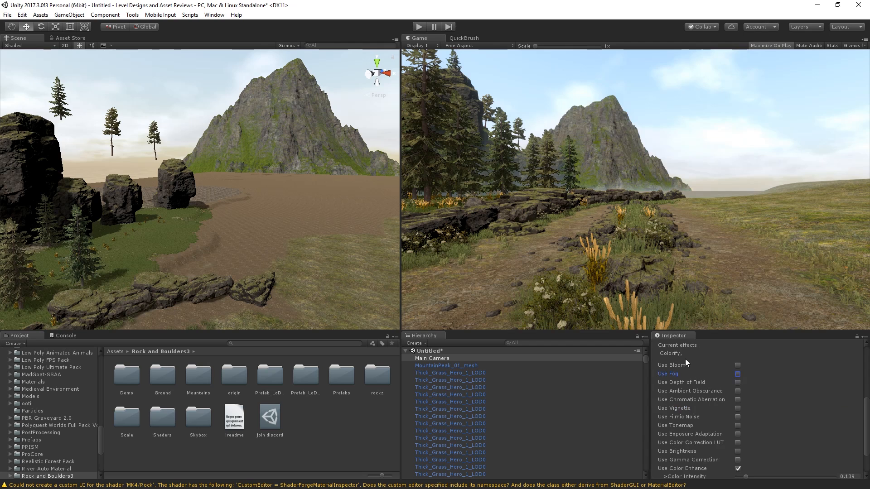
pyautogui.scroll(5, 686, 371)
pyautogui.click(705, 397)
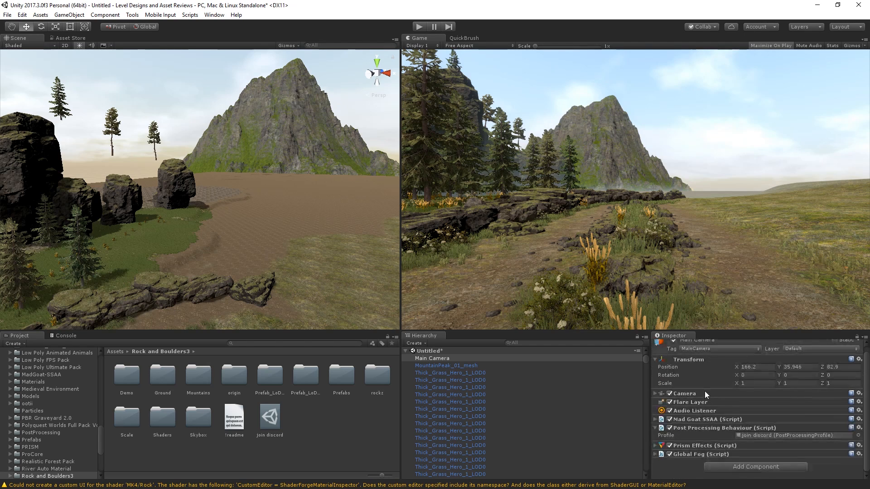
pyautogui.click(686, 428)
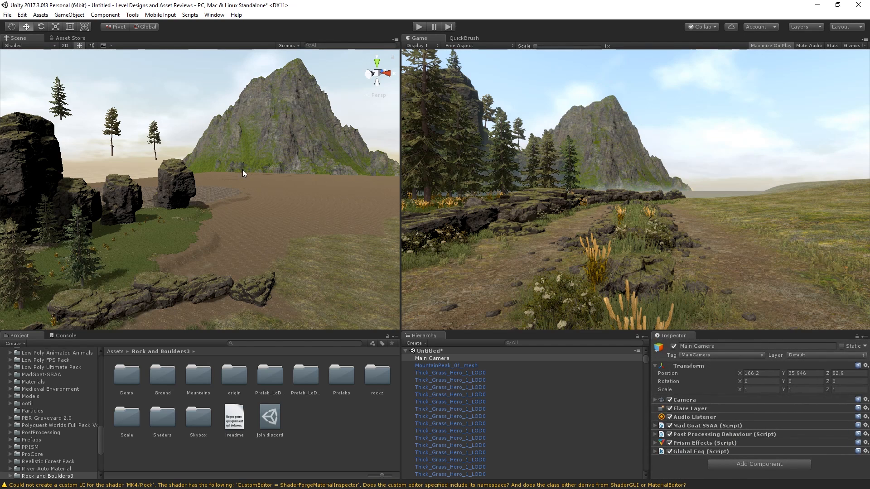
# Step: Prepare QuickBrush for painting conifers at a uniform scale of 0.80, with the mountain and terrain beyond the rocks in view
pyautogui.moveTo(242, 169); pyautogui.dragTo(318, 169, button='right')
pyautogui.press('s')
pyautogui.press('w')
pyautogui.click(461, 38)
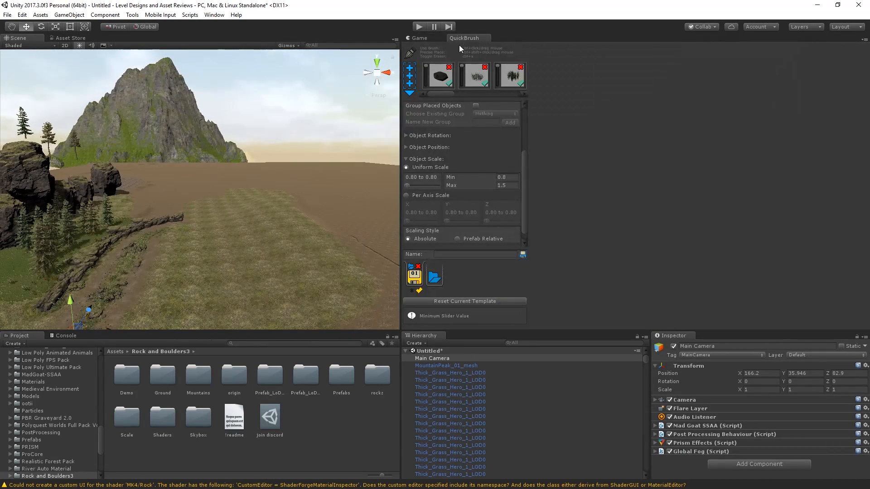
pyautogui.click(464, 94)
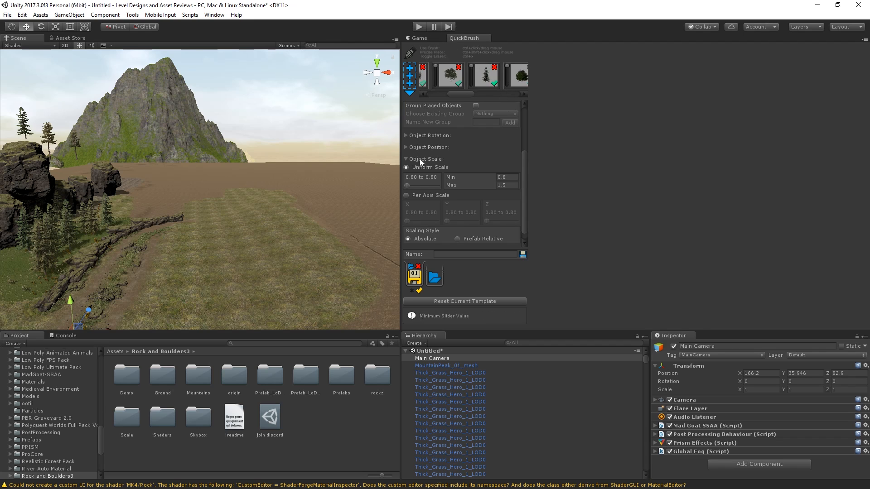
pyautogui.moveTo(426, 184); pyautogui.dragTo(419, 185)
pyautogui.click(416, 40)
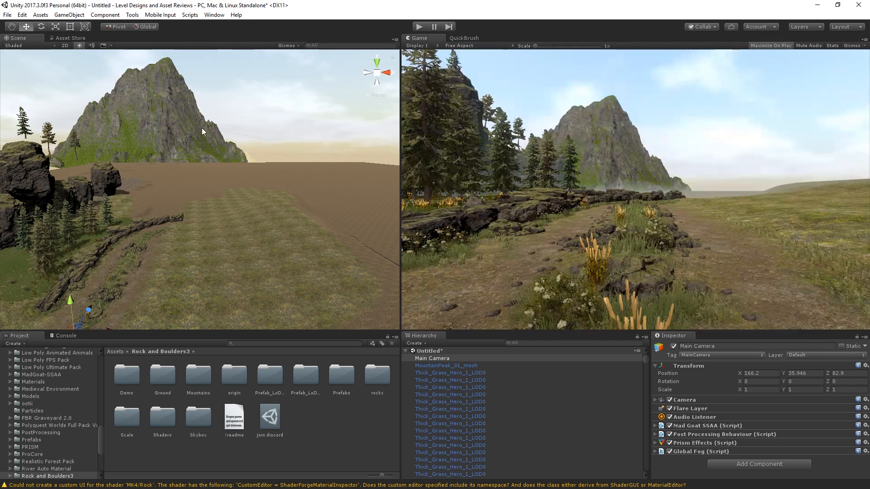
# Step: Place Alaska cedar trees on the bare terrain beyond the large boulders, in front of the mountain
pyautogui.moveTo(192, 177)
pyautogui.keyDown('ctrl'); pyautogui.mouseDown()
pyautogui.moveTo(156, 199)
pyautogui.moveTo(146, 192)
pyautogui.mouseUp(); pyautogui.keyUp('ctrl')
pyautogui.hotkey('ctrl', 'z')
pyautogui.keyDown('ctrl'); pyautogui.click(141, 192); pyautogui.keyUp('ctrl')
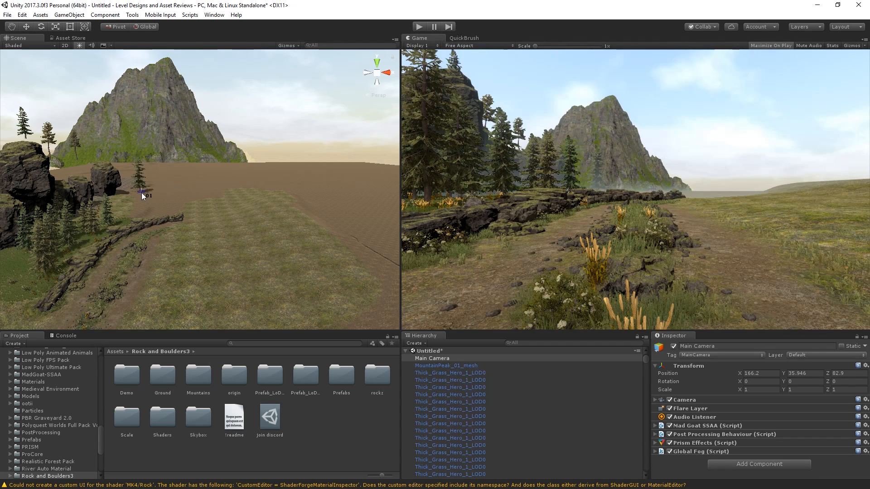
pyautogui.keyDown('ctrl'); pyautogui.click(161, 189); pyautogui.keyUp('ctrl')
pyautogui.click(208, 185)
pyautogui.click(166, 187)
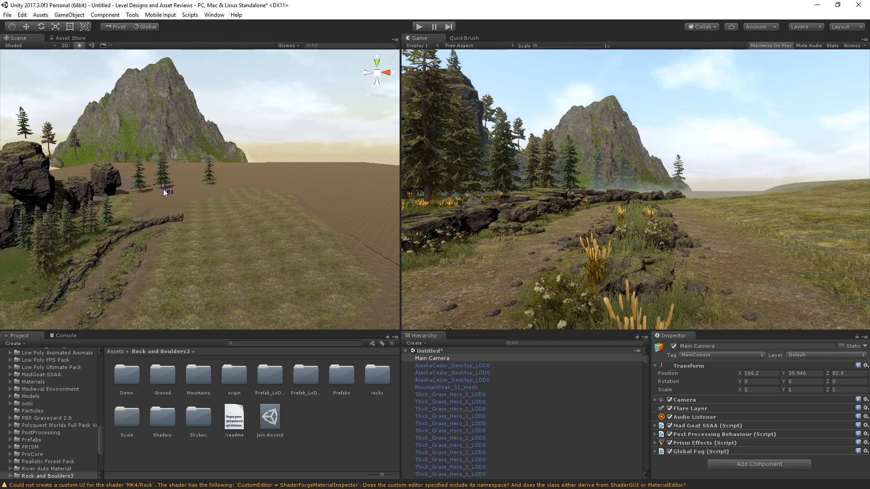
# Step: Undo the stray outlying cedar and place further cedars closer to the group in front of the mountain
pyautogui.click(170, 189)
pyautogui.hotkey('ctrl', 'z')
pyautogui.hotkey('ctrl', 'z')
pyautogui.hotkey('ctrl', 'z')
pyautogui.click(173, 188)
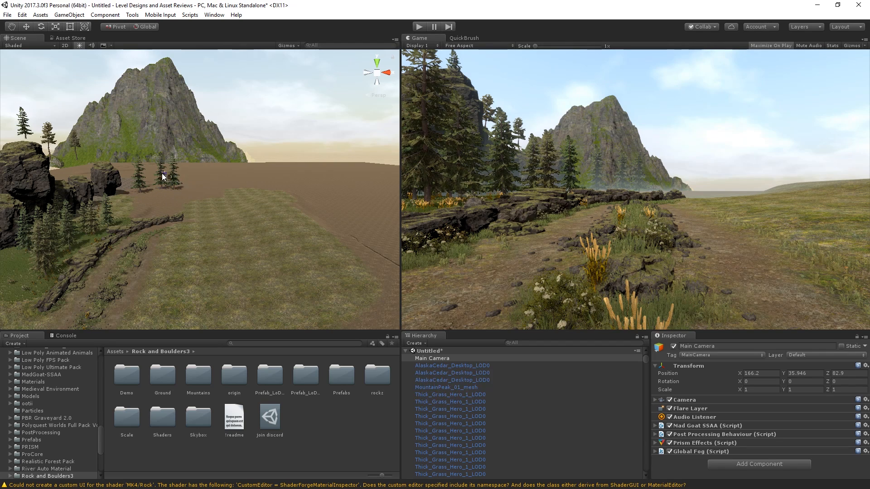
pyautogui.click(139, 195)
pyautogui.click(139, 182)
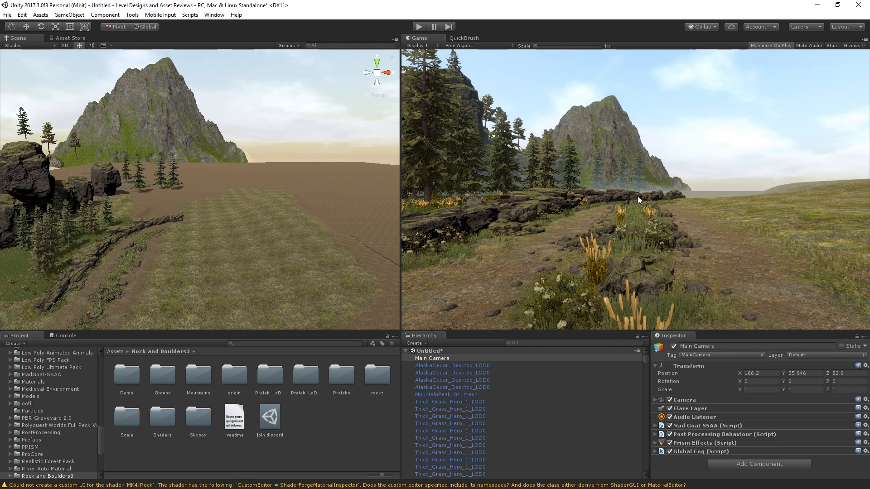
# Step: Try placing a cedar at the edge of the grass just behind the rock ledge
pyautogui.moveTo(210, 177)
pyautogui.keyDown('alt'); pyautogui.mouseDown()
pyautogui.moveTo(170, 165)
pyautogui.moveTo(213, 231)
pyautogui.mouseUp(); pyautogui.keyUp('alt')
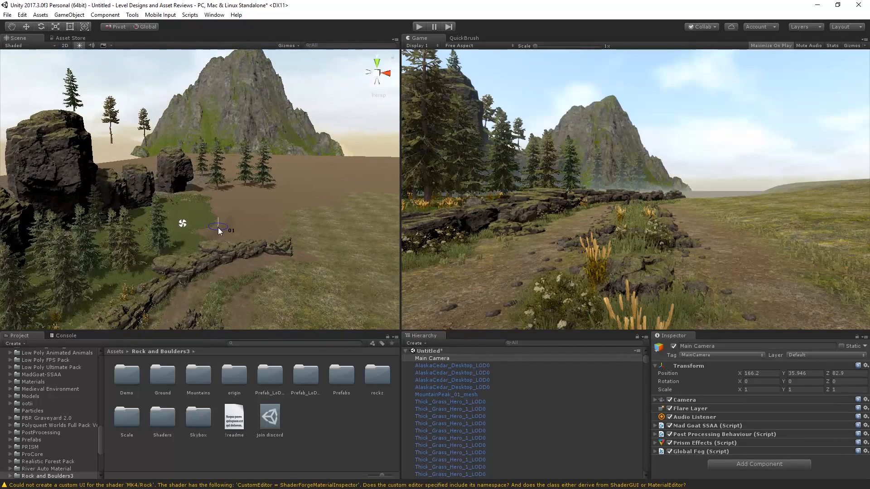
pyautogui.hotkey('ctrl', 'z')
pyautogui.click(217, 239)
pyautogui.hotkey('ctrl', 'z')
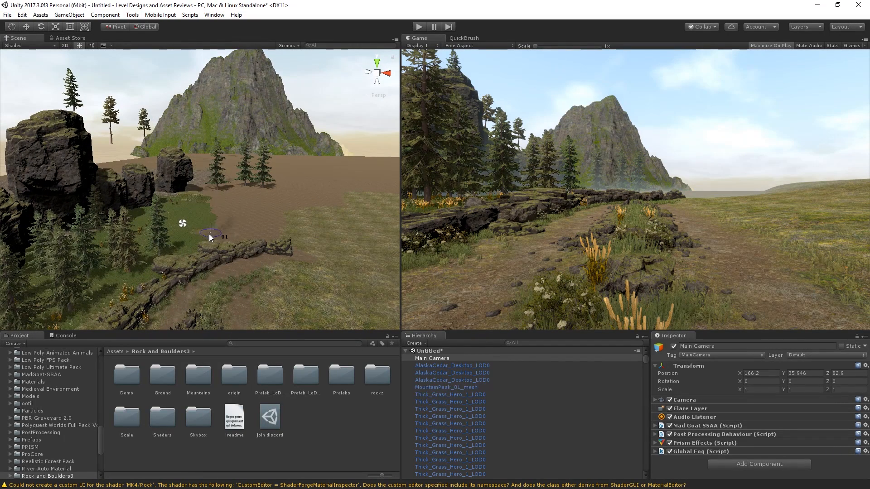
pyautogui.click(208, 233)
pyautogui.hotkey('ctrl', 'z')
# Step: Try placing cedars behind the rock ledge with the QuickBrush uniform scale at 0.92 and then slightly smaller
pyautogui.click(467, 38)
pyautogui.moveTo(425, 184); pyautogui.dragTo(412, 184)
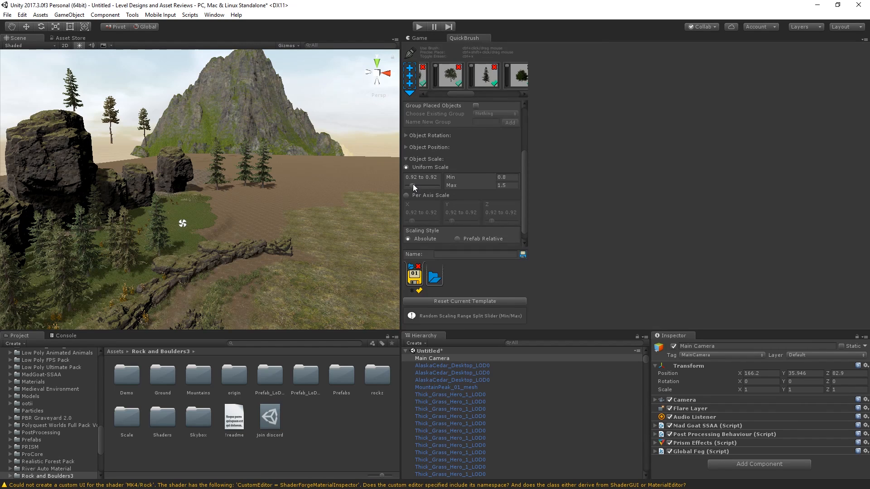
pyautogui.click(437, 39)
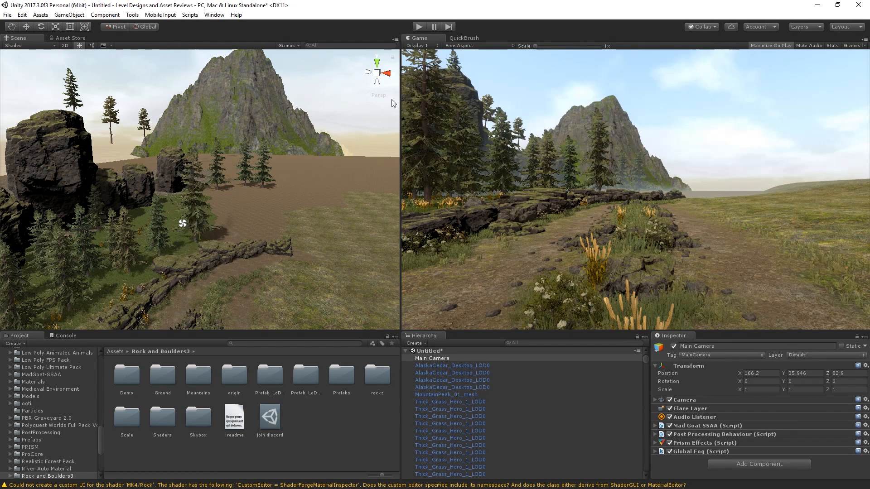
pyautogui.click(465, 38)
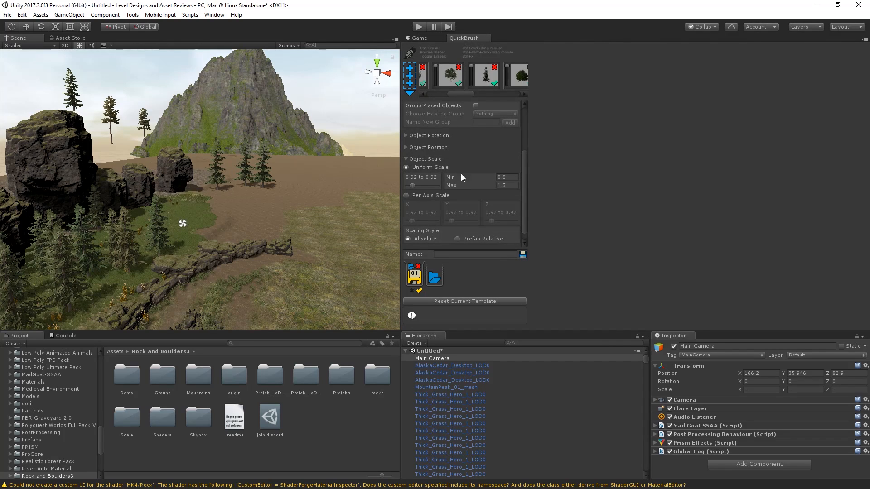
pyautogui.moveTo(413, 186); pyautogui.dragTo(410, 185)
pyautogui.click(423, 39)
pyautogui.keyDown('shift'); pyautogui.click(207, 225); pyautogui.keyUp('shift')
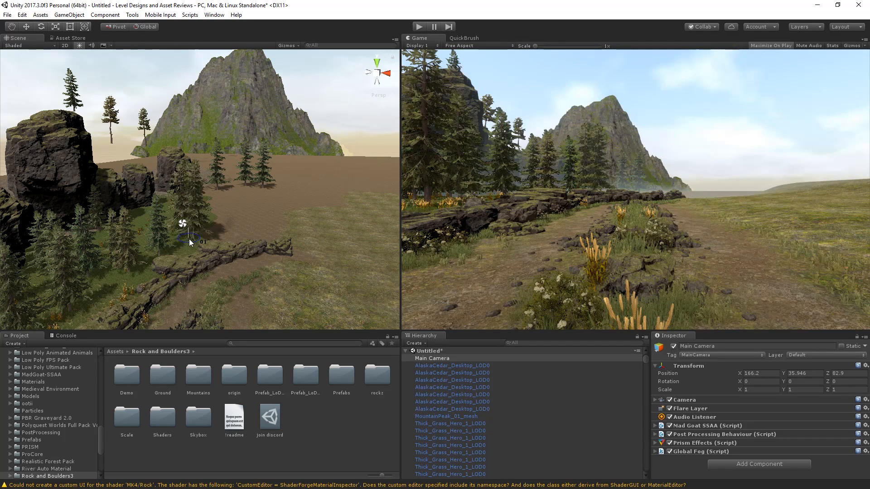
pyautogui.hotkey('ctrl', 'z')
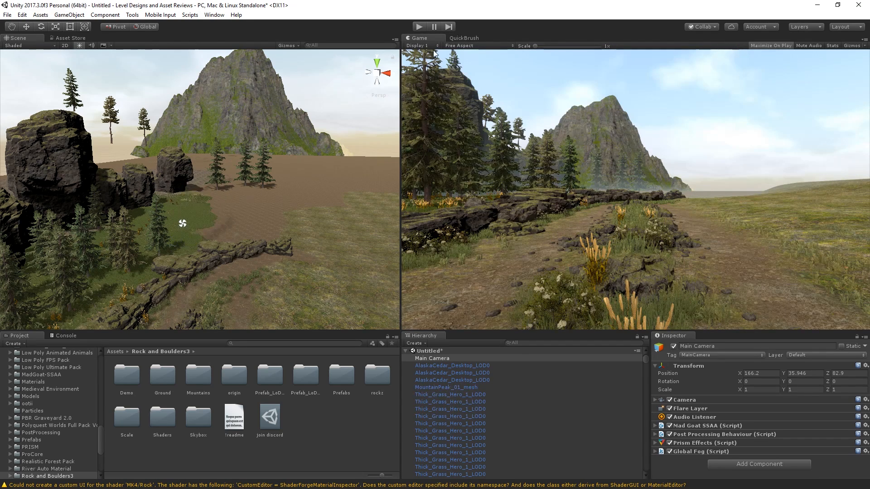
# Step: Set the QuickBrush uniform scale limits to 0.5 minimum and 0.6 maximum, and spread the random scale across that whole range
pyautogui.click(464, 38)
pyautogui.click(511, 179)
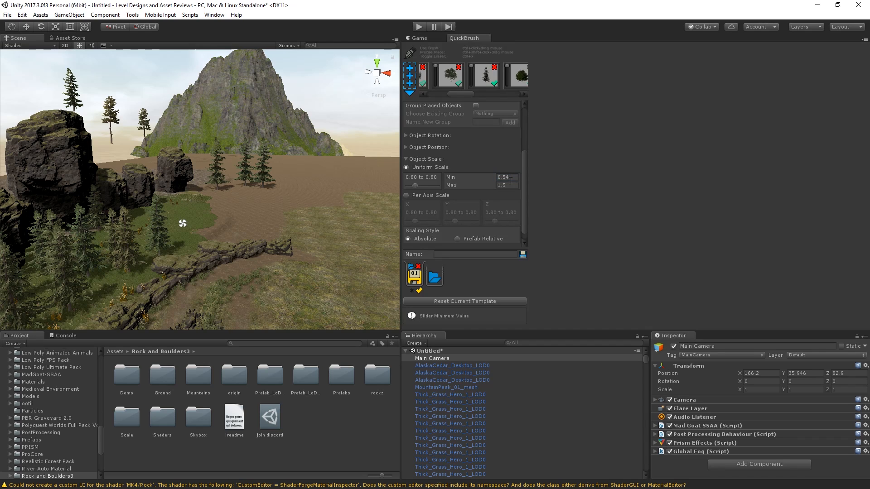
pyautogui.doubleClick(510, 179)
pyautogui.press('Tab')
pyautogui.write('0.6')
pyautogui.moveTo(411, 187); pyautogui.dragTo(480, 192)
pyautogui.moveTo(436, 186); pyautogui.dragTo(401, 190)
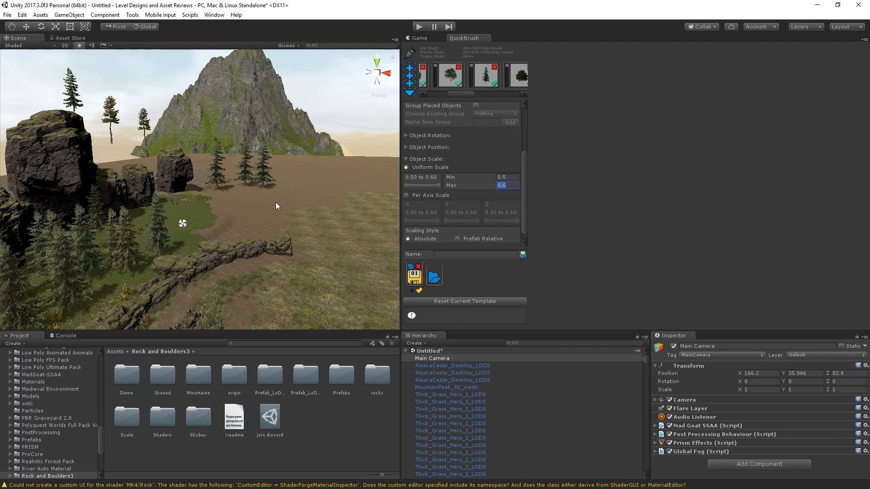
# Step: Place three small Alaska cedars along the grass edge behind the rock ledge
pyautogui.click(431, 39)
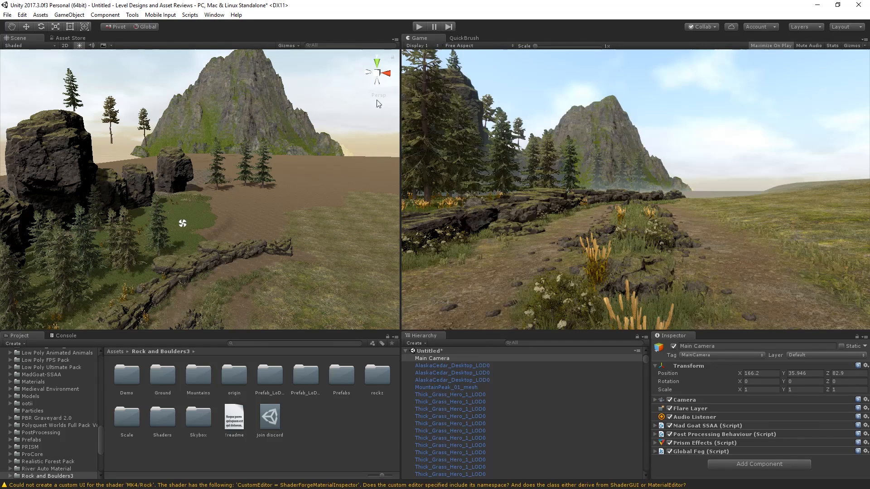
pyautogui.click(224, 237)
pyautogui.click(189, 242)
pyautogui.click(170, 245)
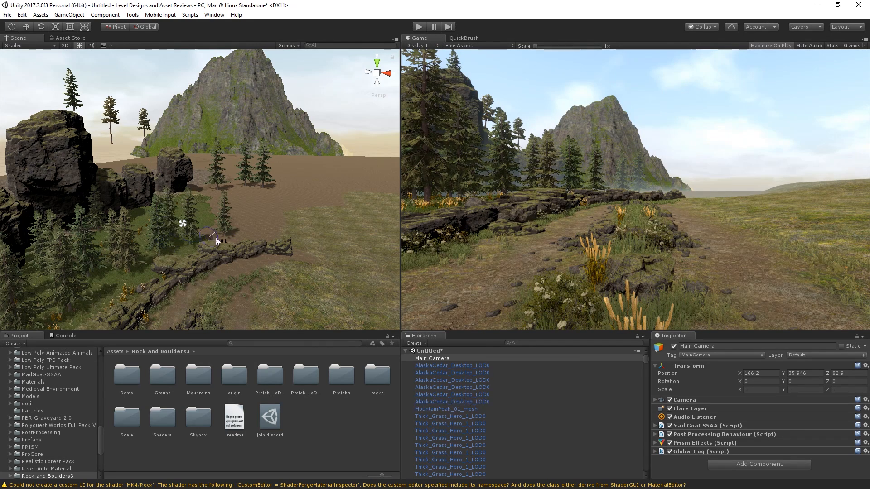
# Step: Place more small Alaska cedars along the rock ledge out to its far end beside the open field
pyautogui.click(239, 247)
pyautogui.click(210, 246)
pyautogui.click(240, 255)
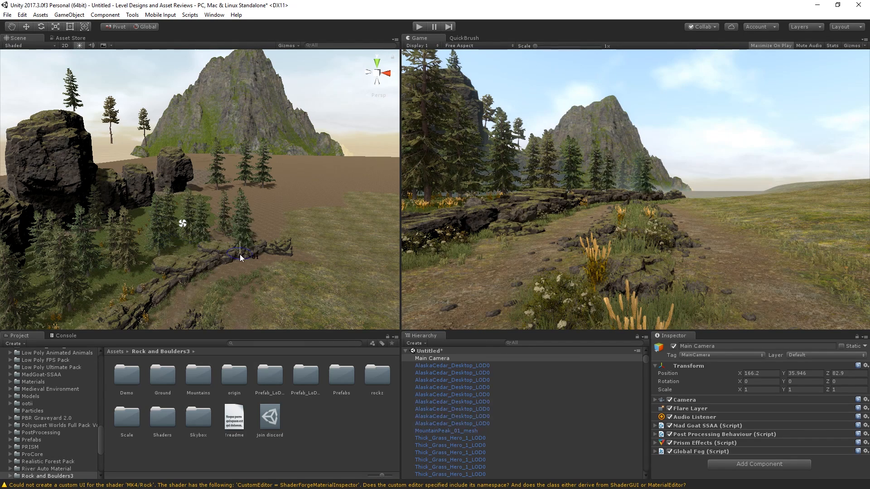
pyautogui.hotkey('ctrl', 'z')
pyautogui.click(225, 249)
pyautogui.click(244, 251)
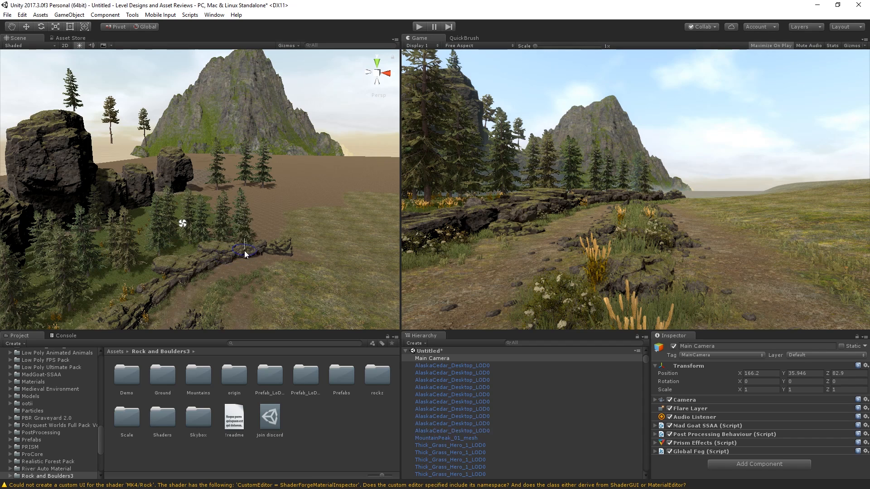
pyautogui.click(268, 249)
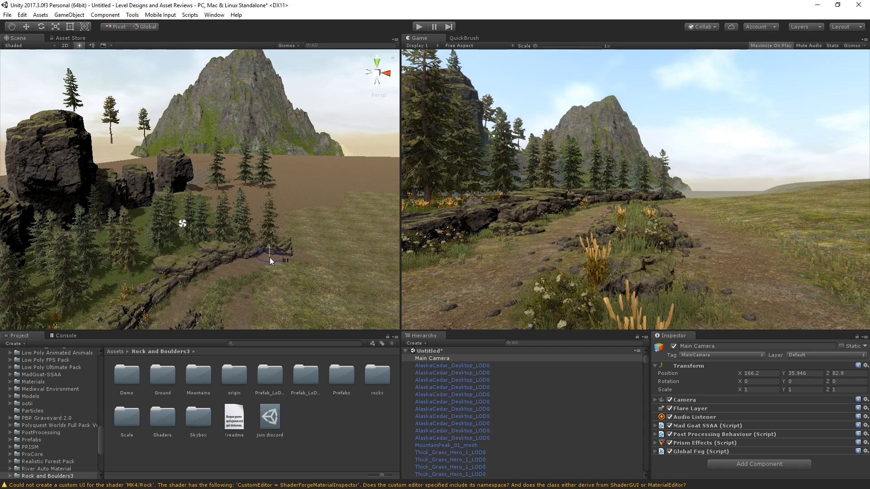
# Step: Try placing a cedar at several spots behind the near part of the rock ledge
pyautogui.click(119, 299)
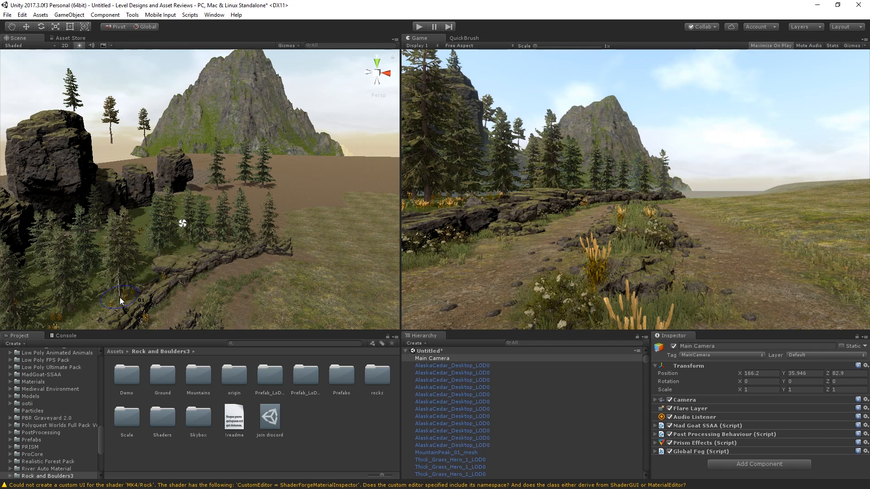
pyautogui.hotkey('ctrl', 'z')
pyautogui.click(96, 291)
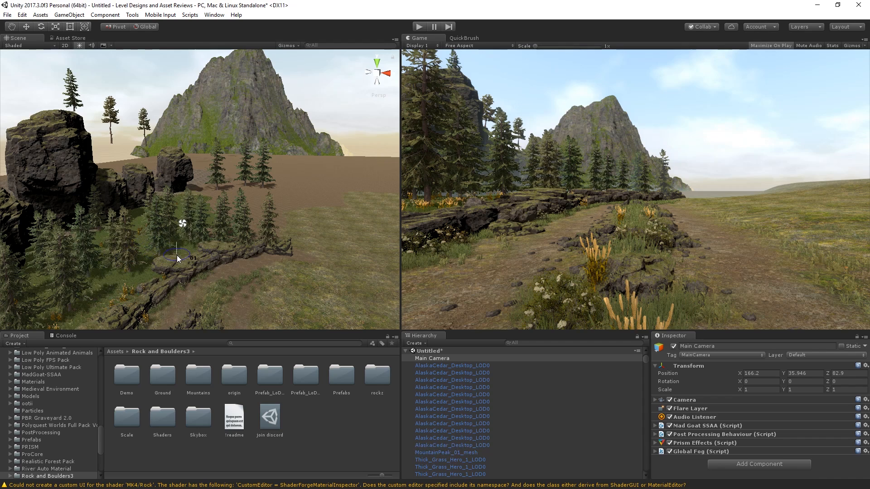
pyautogui.hotkey('ctrl', 'z')
pyautogui.click(176, 252)
pyautogui.hotkey('ctrl', 'z')
pyautogui.click(170, 248)
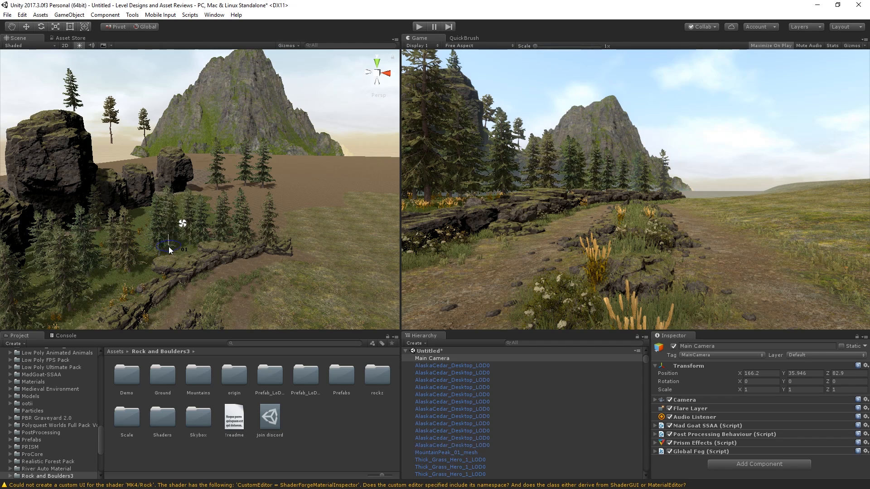
pyautogui.hotkey('ctrl', 'z')
# Step: Place four small cedars close together in the grove between the large boulders and the rock ledge
pyautogui.click(178, 231)
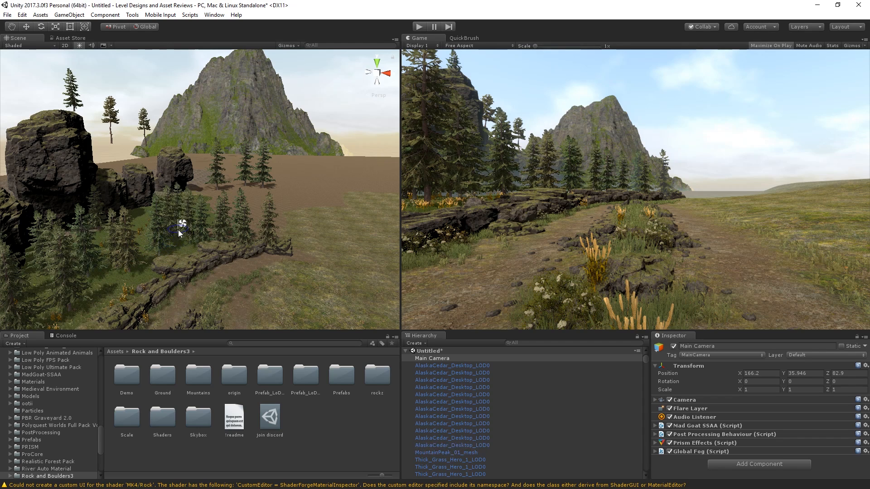
pyautogui.click(180, 230)
pyautogui.click(185, 227)
pyautogui.click(204, 228)
pyautogui.hotkey('ctrl', 'z')
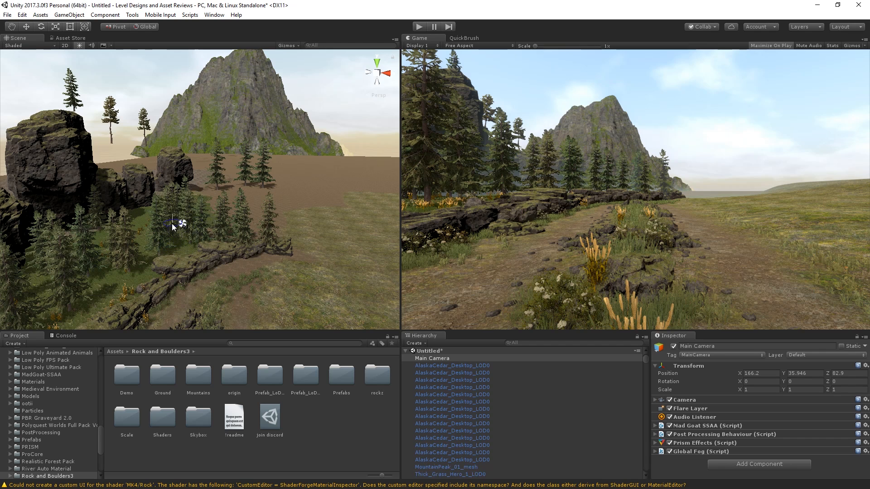
pyautogui.click(176, 222)
# Step: Search the project assets for "rock"
pyautogui.moveTo(144, 214); pyautogui.dragTo(268, 226, button='right')
pyautogui.press('s')
pyautogui.press('s')
pyautogui.press('s')
pyautogui.moveTo(222, 203); pyautogui.dragTo(283, 196, button='right')
pyautogui.press('w')
pyautogui.click(283, 197)
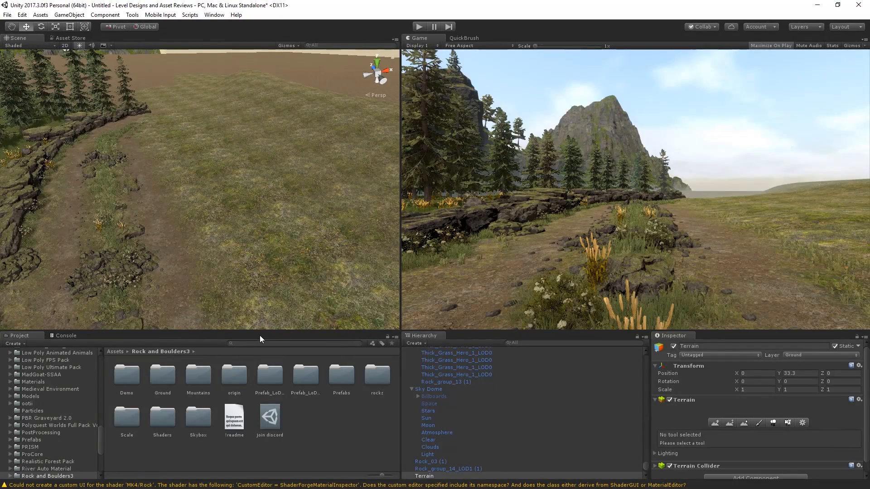
pyautogui.click(234, 342)
pyautogui.write('rock')
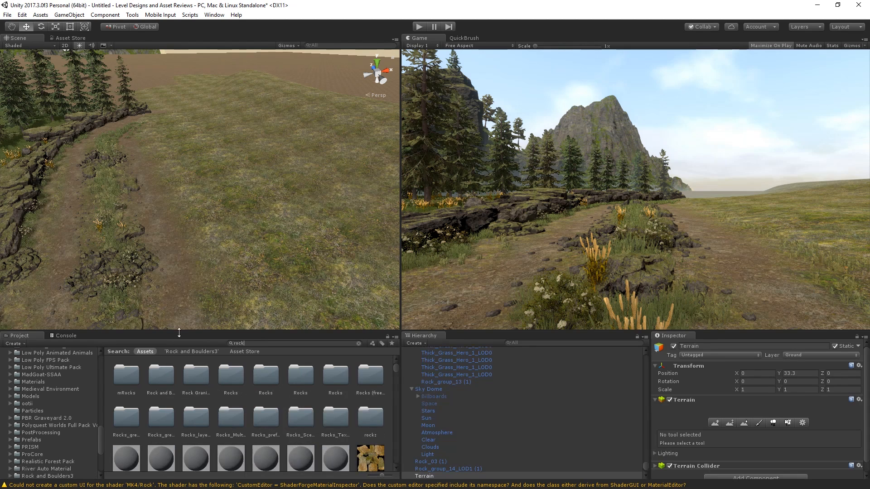
# Step: Place the Rock_13_LoDed prefab on the open grass across the path and scale it up uniformly to about 4.53
pyautogui.scroll(-10, 247, 415)
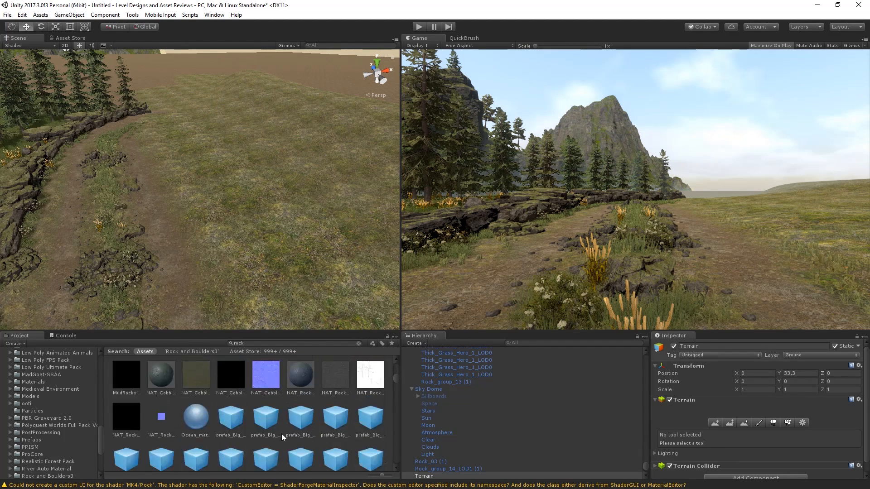
pyautogui.scroll(-15, 297, 434)
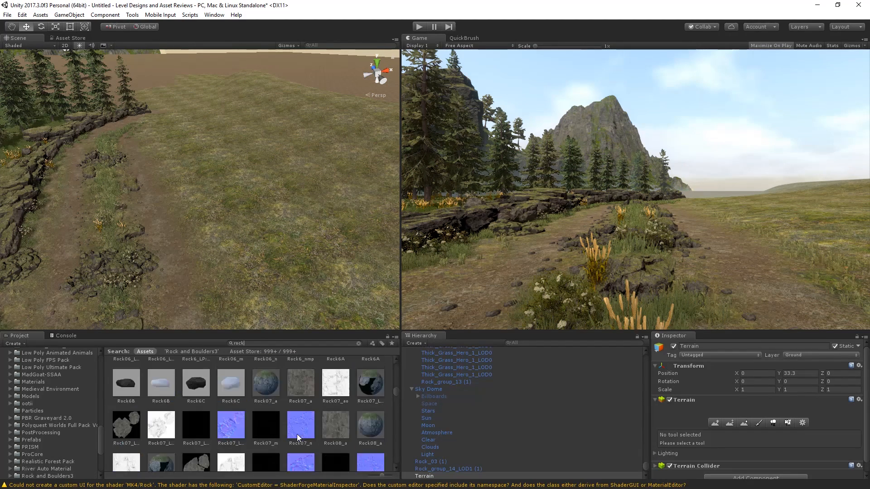
pyautogui.scroll(-10, 297, 434)
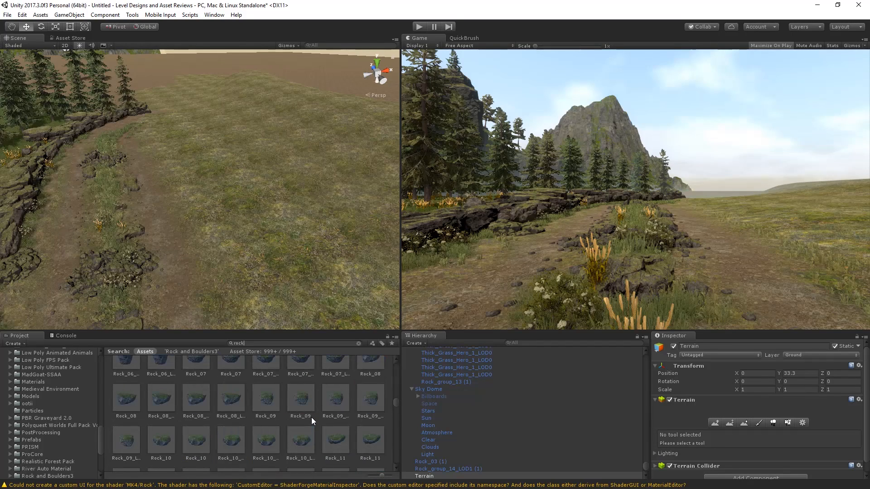
pyautogui.scroll(-10, 312, 417)
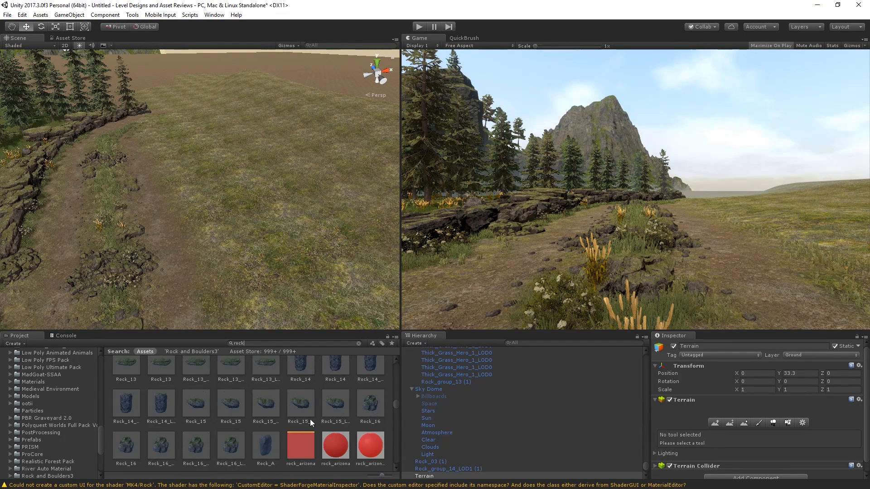
pyautogui.scroll(2, 297, 409)
pyautogui.moveTo(265, 416); pyautogui.dragTo(426, 172)
pyautogui.press('r')
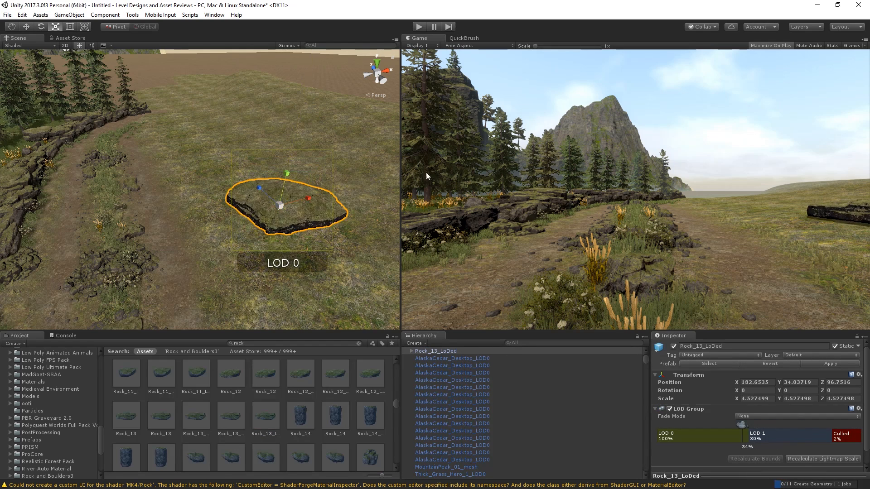
# Step: Turn Rock_13_LoDed to about 169° around Y, tilt it about -8° around Z, and move it to Z 100.71
pyautogui.press('e')
pyautogui.moveTo(272, 231); pyautogui.dragTo(38, 243)
pyautogui.moveTo(268, 194); pyautogui.dragTo(302, 219)
pyautogui.press('w')
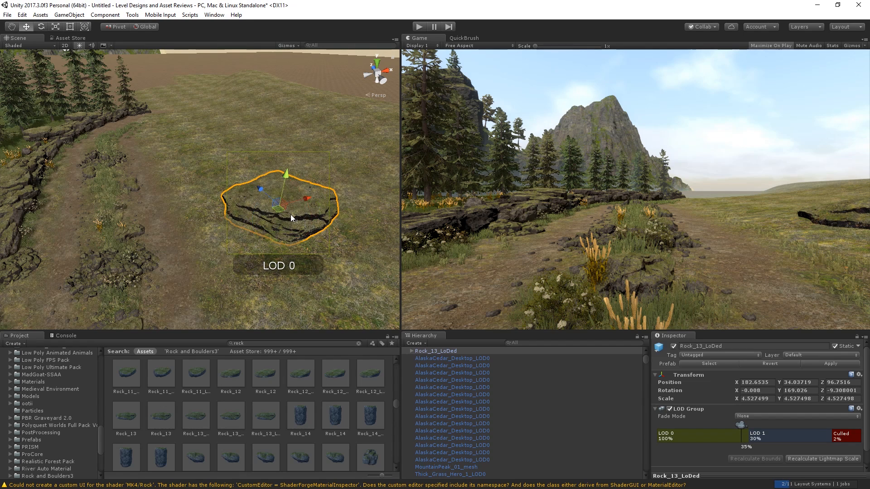
pyautogui.moveTo(256, 187); pyautogui.dragTo(309, 166)
pyautogui.press('e')
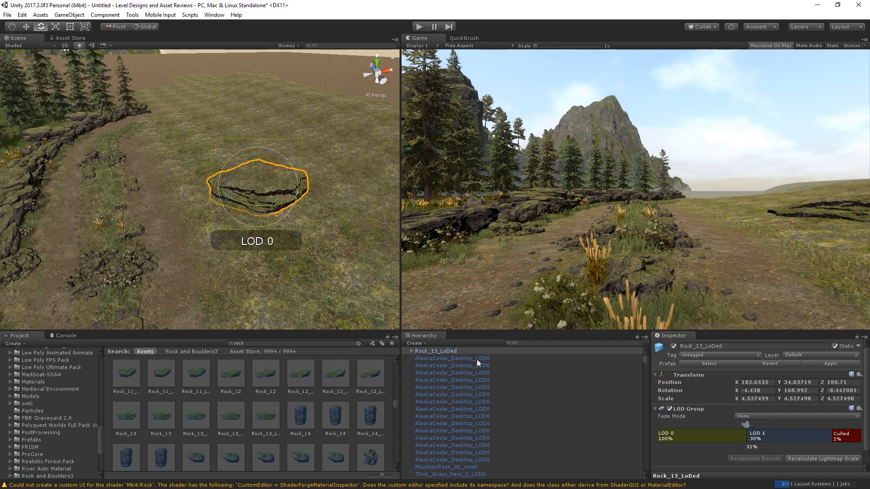
# Step: Move the Rock_13_LOD1(Clone) child out of Rock_13_LoDed to the scene's top level, accepting the break of the prefab instance
pyautogui.click(411, 350)
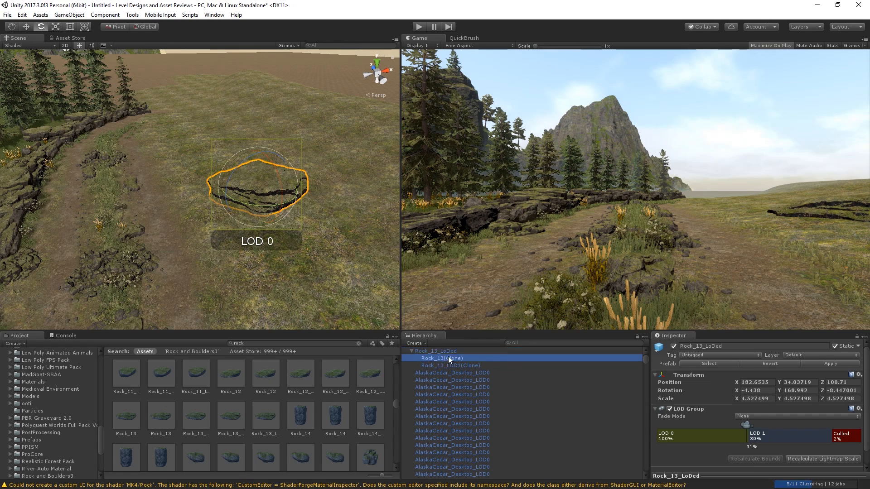
pyautogui.moveTo(457, 350)
pyautogui.mouseDown()
pyautogui.moveTo(447, 379)
pyautogui.moveTo(473, 358)
pyautogui.moveTo(456, 364)
pyautogui.mouseUp()
pyautogui.press('Escape')
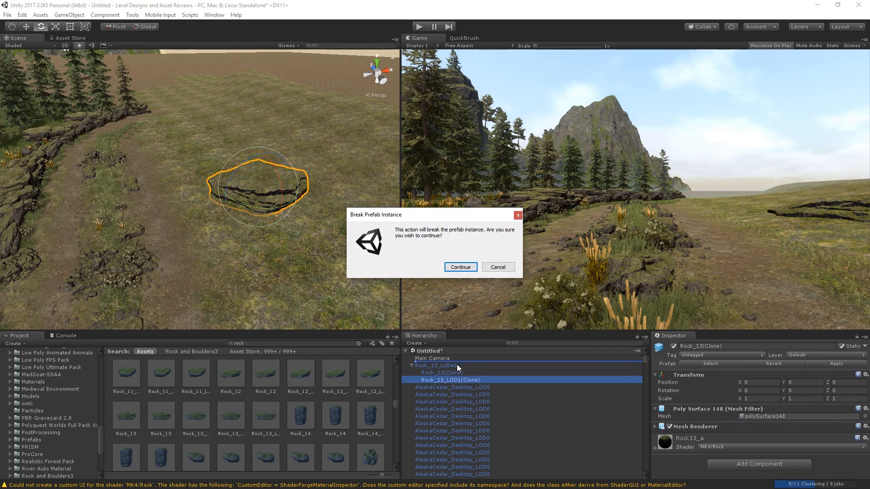
pyautogui.click(458, 266)
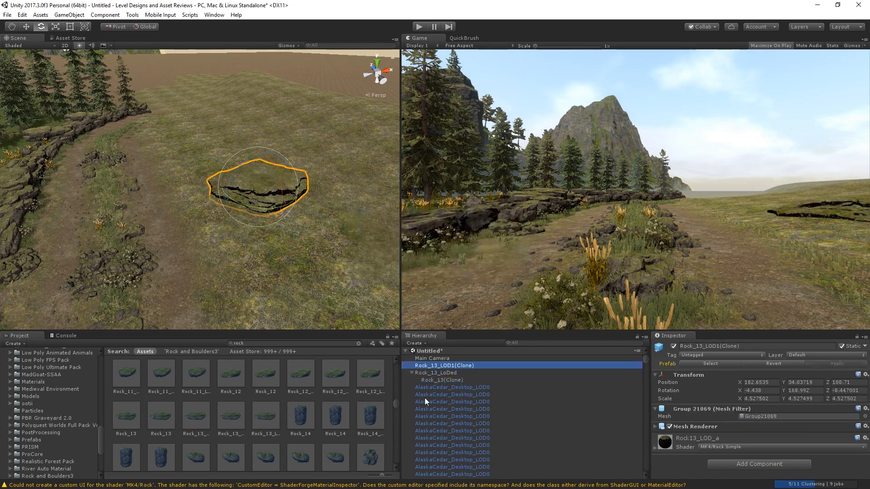
pyautogui.click(436, 373)
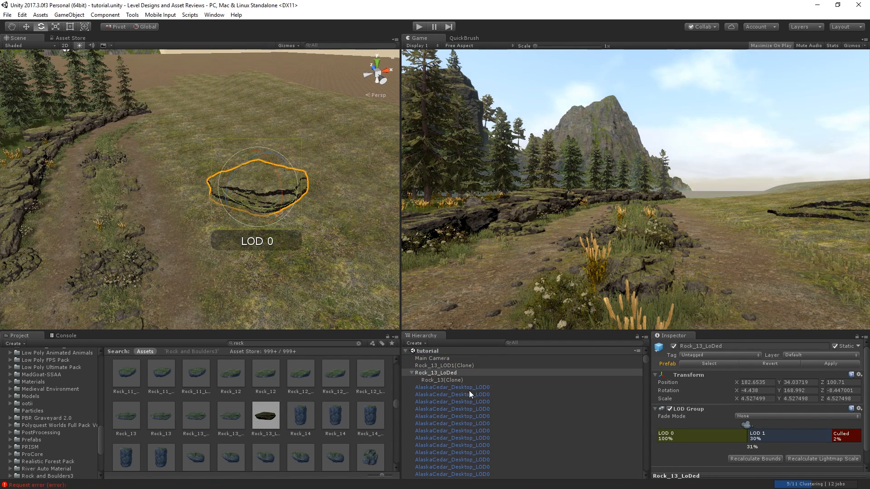
# Step: Delete Rock_13_LoDed with its remaining Rock_13(Clone) child, keeping the detached LOD1 rock
pyautogui.click(450, 366)
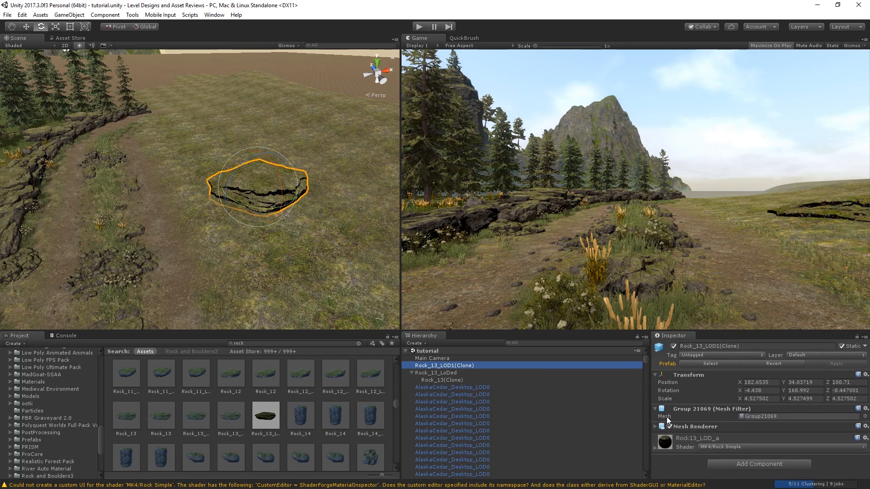
pyautogui.click(724, 436)
pyautogui.scroll(-3, 727, 435)
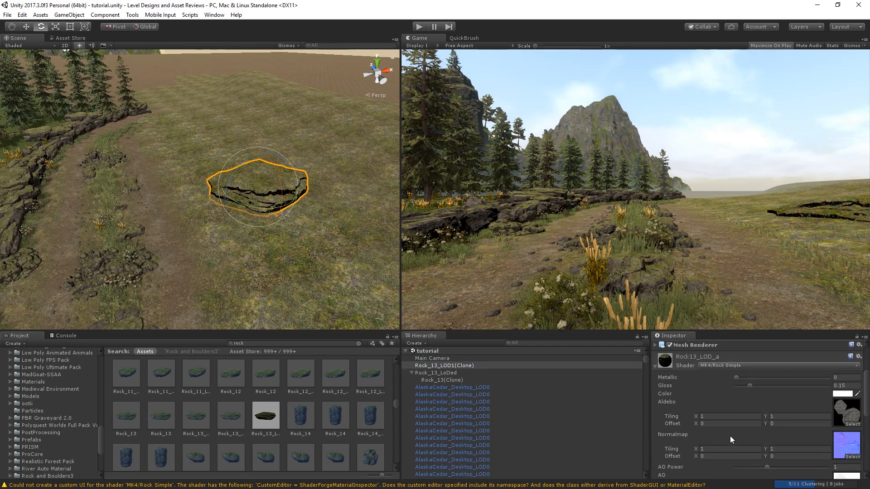
pyautogui.click(469, 374)
pyautogui.press('Delete')
# Step: Set the LOD1 rock material's Detail Diff Int to 0.113 and its Mask Power to 0.524
pyautogui.click(278, 183)
pyautogui.scroll(-5, 705, 415)
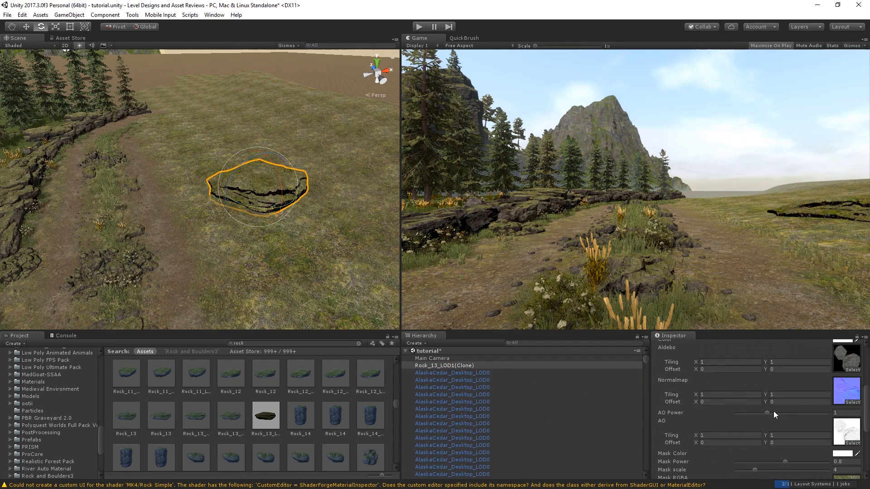
pyautogui.scroll(-3, 774, 413)
pyautogui.scroll(-3, 777, 438)
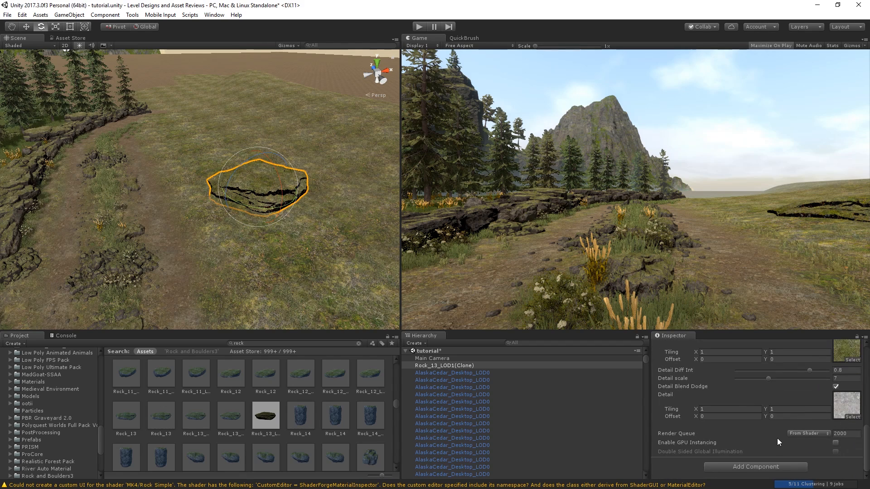
pyautogui.moveTo(774, 371); pyautogui.dragTo(747, 370)
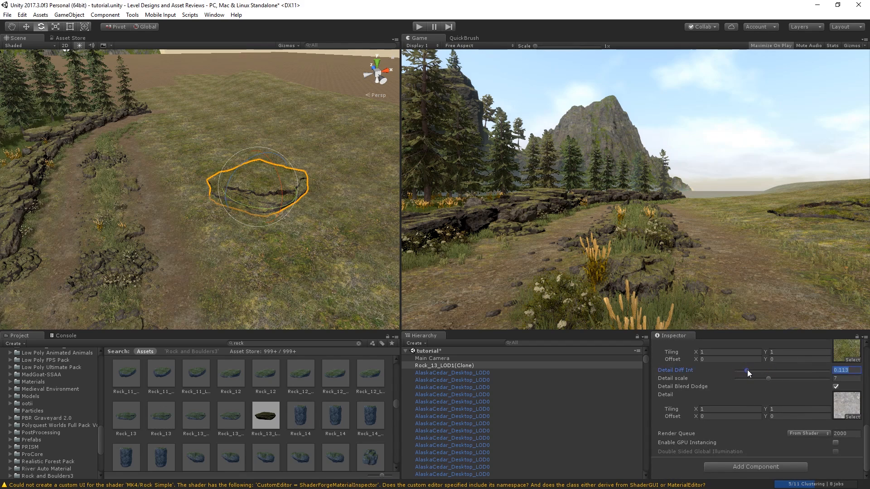
pyautogui.scroll(6, 748, 374)
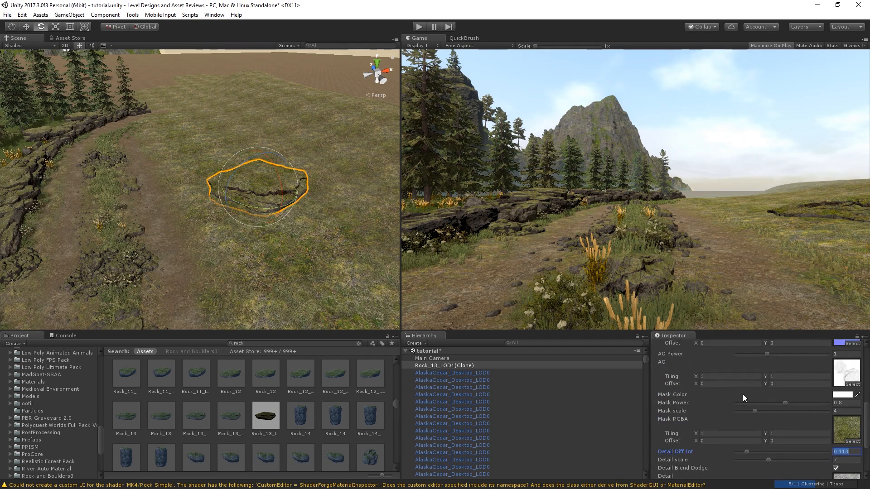
pyautogui.moveTo(778, 403)
pyautogui.mouseDown()
pyautogui.moveTo(762, 405)
pyautogui.moveTo(769, 410)
pyautogui.mouseUp()
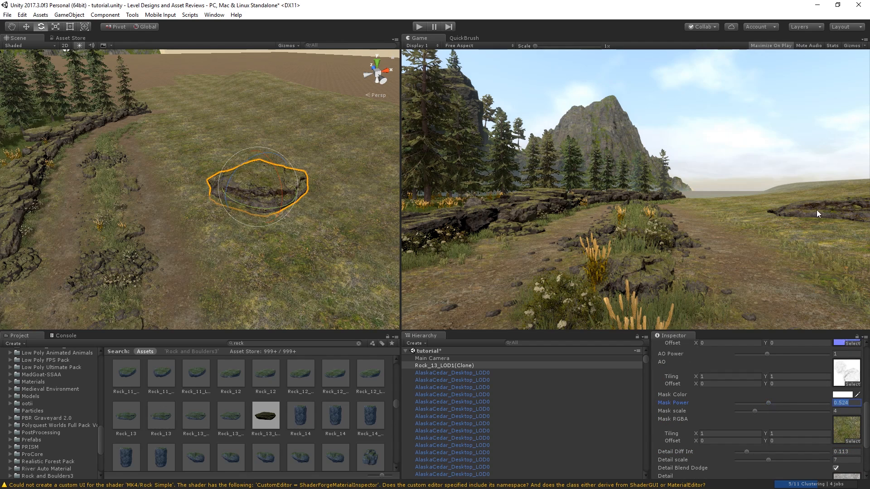
# Step: Rotate the LOD1 rock to expose more of its stone side and shift it slightly on the grass beside the path
pyautogui.moveTo(253, 208); pyautogui.dragTo(618, 243)
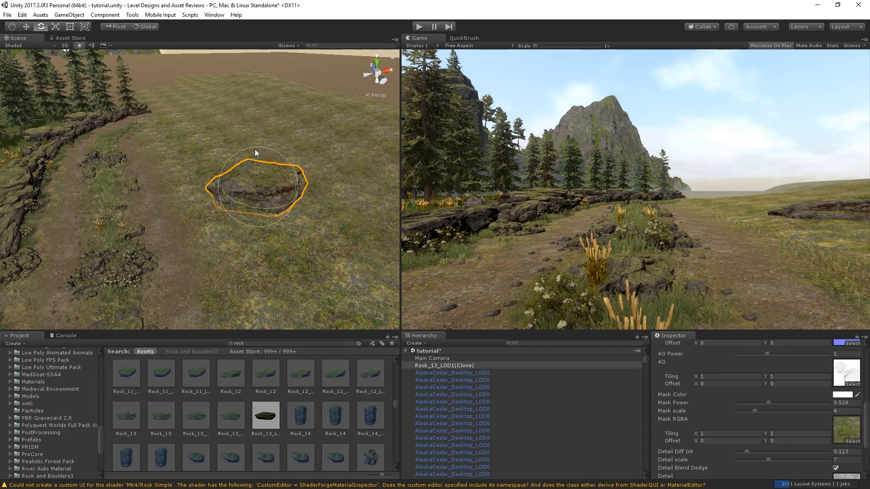
pyautogui.press('w')
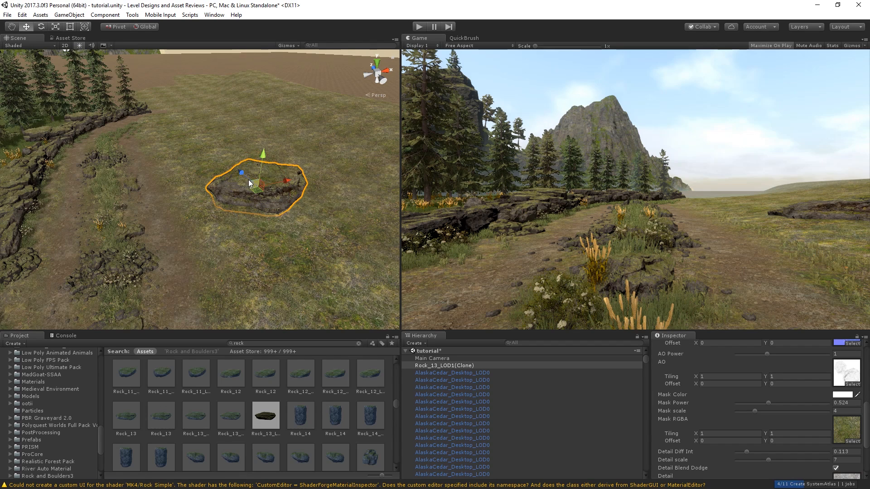
pyautogui.moveTo(249, 179); pyautogui.dragTo(248, 141)
pyautogui.press('e')
pyautogui.press('w')
pyautogui.press('w')
pyautogui.moveTo(263, 161); pyautogui.dragTo(287, 149, button='right')
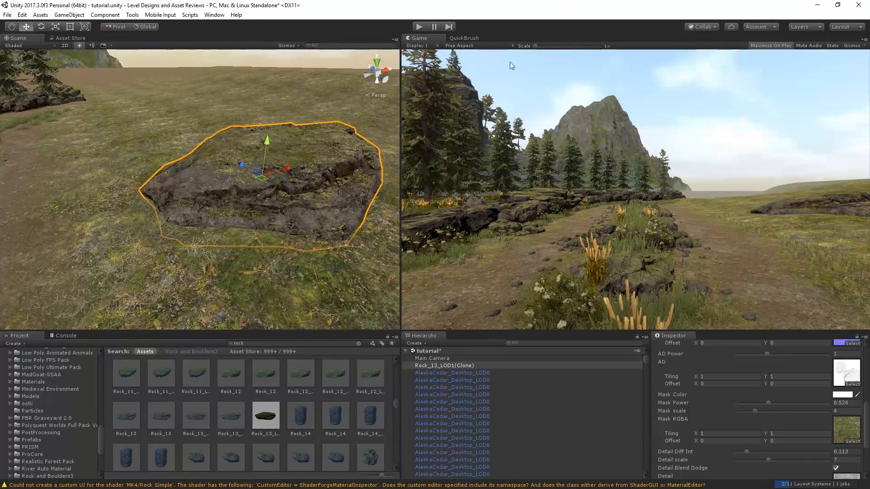
# Step: Try painting Rough_Grass_Mobile_LOD0 around the end of the rock nearest the path with QuickBrush
pyautogui.click(462, 36)
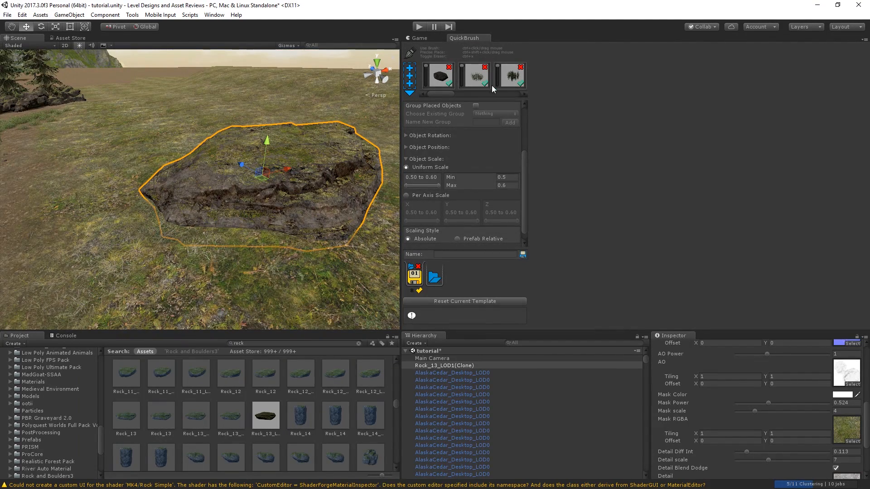
pyautogui.moveTo(453, 93); pyautogui.dragTo(488, 96)
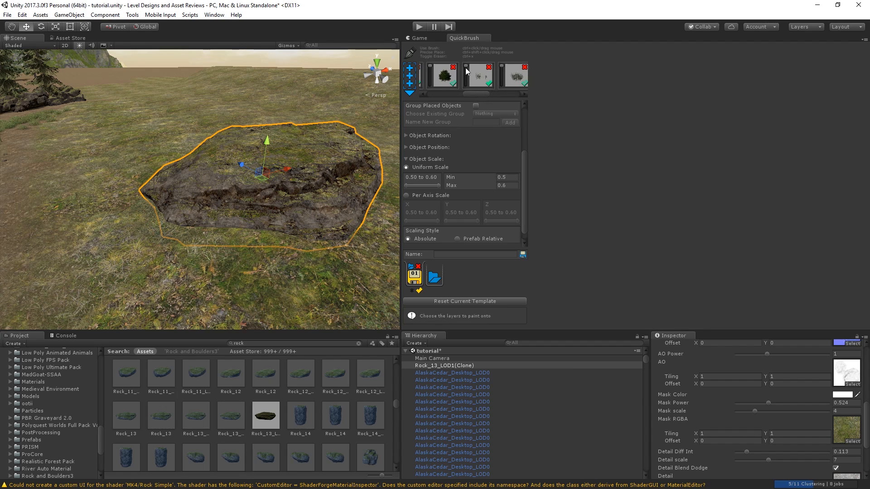
pyautogui.click(426, 39)
pyautogui.moveTo(136, 196)
pyautogui.keyDown('ctrl'); pyautogui.mouseDown()
pyautogui.moveTo(192, 218)
pyautogui.moveTo(279, 227)
pyautogui.moveTo(318, 214)
pyautogui.moveTo(176, 202)
pyautogui.mouseUp(); pyautogui.keyUp('ctrl')
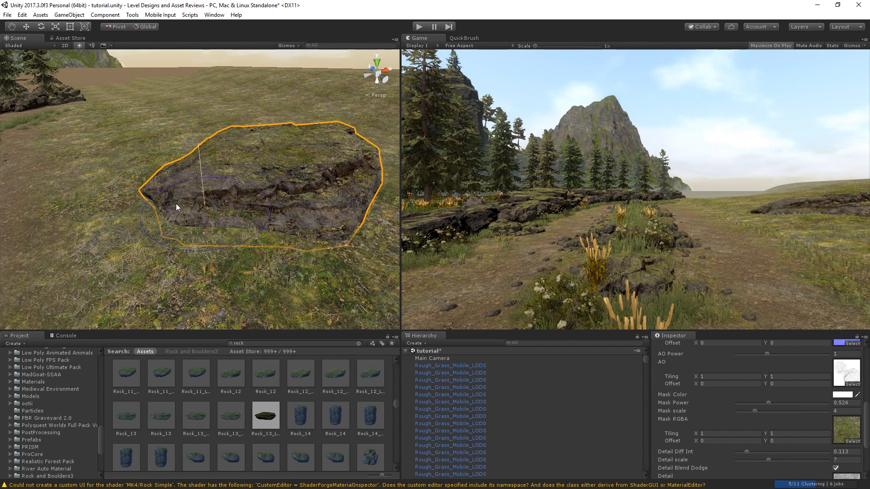
# Step: Set the QuickBrush uniform scale to 0.8 for minimum and maximum, then paint rough grass along the rock's lower edge
pyautogui.click(463, 39)
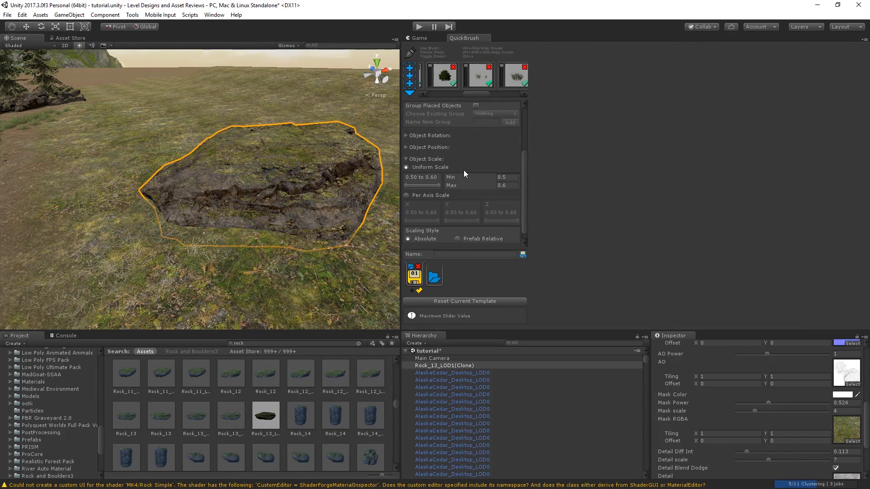
pyautogui.click(507, 178)
pyautogui.write('0.8')
pyautogui.press('Tab')
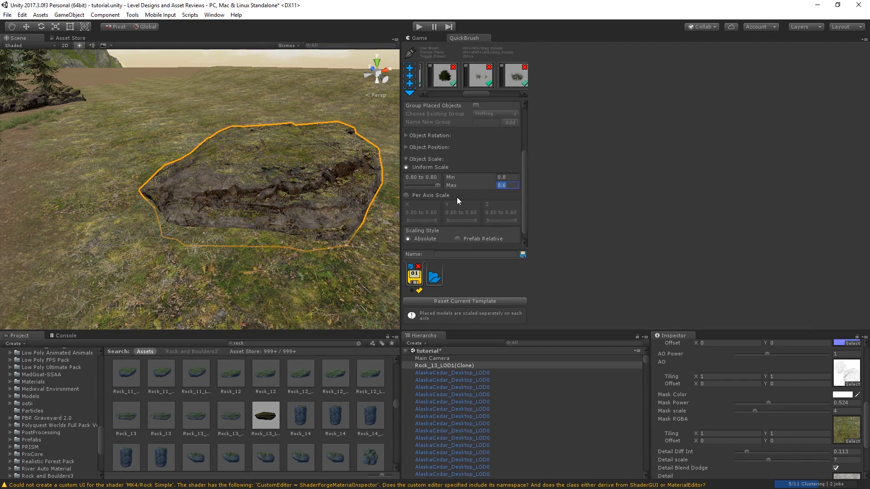
pyautogui.click(421, 38)
pyautogui.moveTo(168, 212)
pyautogui.mouseDown()
pyautogui.moveTo(273, 231)
pyautogui.moveTo(238, 219)
pyautogui.moveTo(334, 220)
pyautogui.moveTo(242, 204)
pyautogui.moveTo(236, 213)
pyautogui.mouseUp()
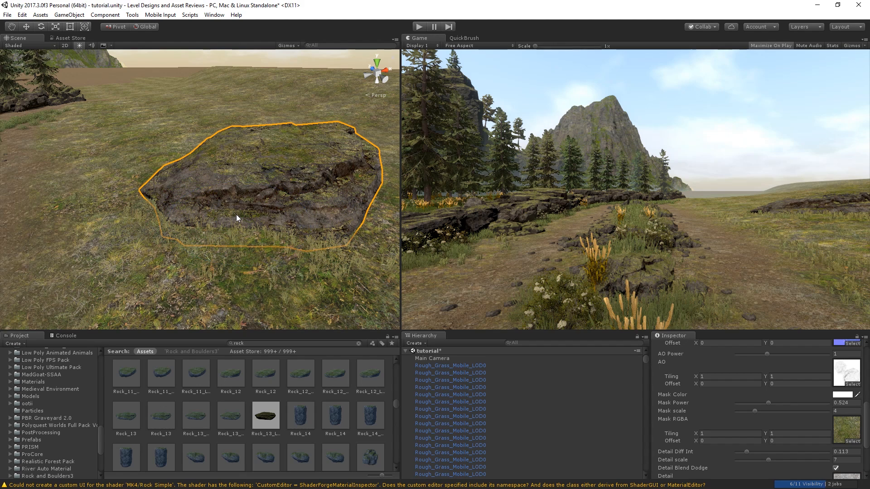
# Step: Undo the grass strokes and the rock edits back to before the LOD1 rock was placed
pyautogui.hotkey('ctrl', 'z')
pyautogui.hotkey('ctrl', 'z')
pyautogui.hotkey('ctrl', 'z')
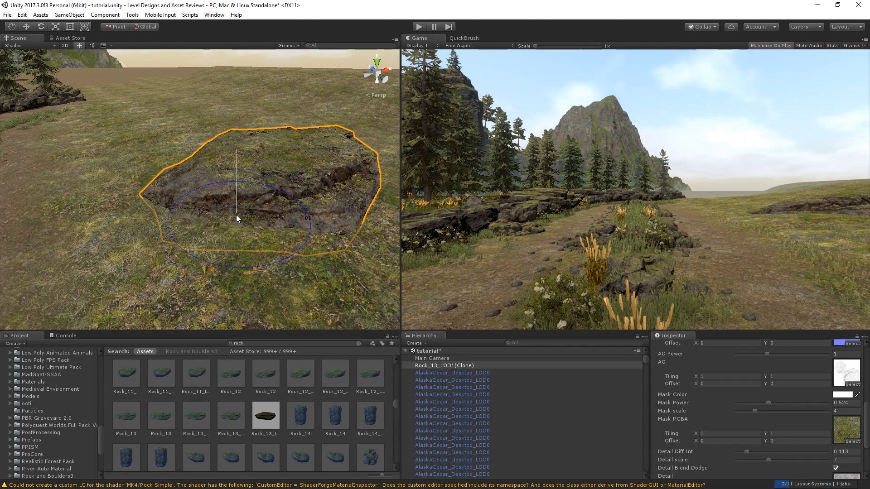
pyautogui.hotkey('ctrl', 'z')
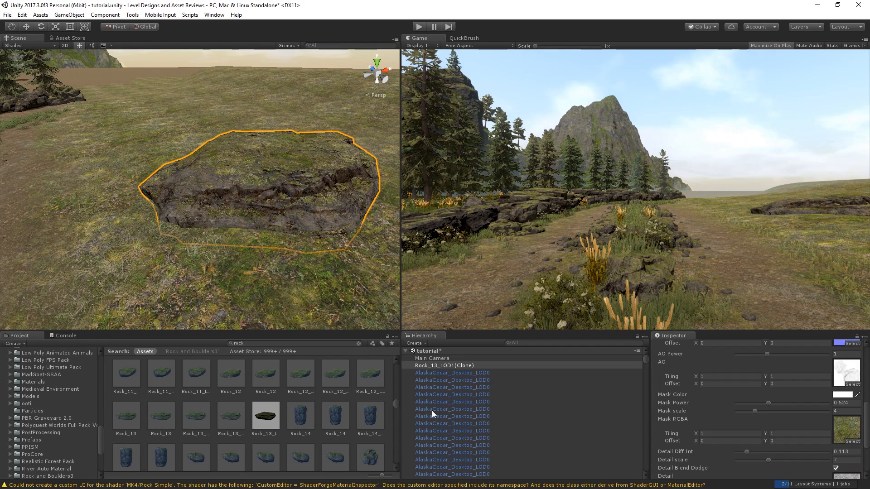
pyautogui.hotkey('ctrl', 'z')
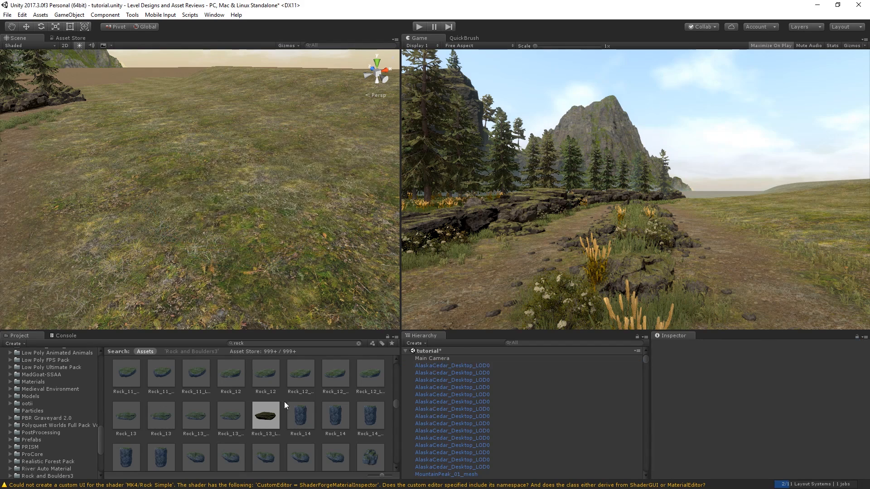
# Step: Browse the rock assets in the search results for a different rock to place on the grass
pyautogui.moveTo(294, 303)
pyautogui.mouseDown(button='right')
pyautogui.moveTo(273, 306)
pyautogui.moveTo(322, 295)
pyautogui.moveTo(305, 309)
pyautogui.mouseUp(button='right')
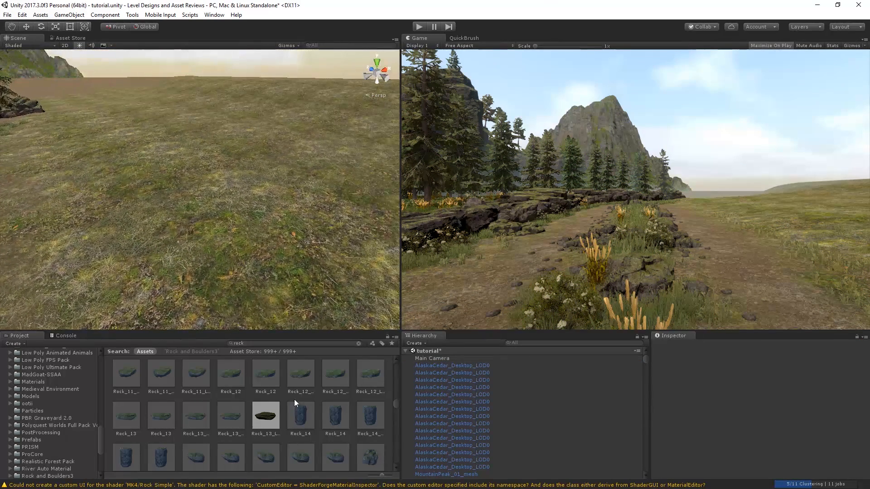
pyautogui.scroll(4, 295, 406)
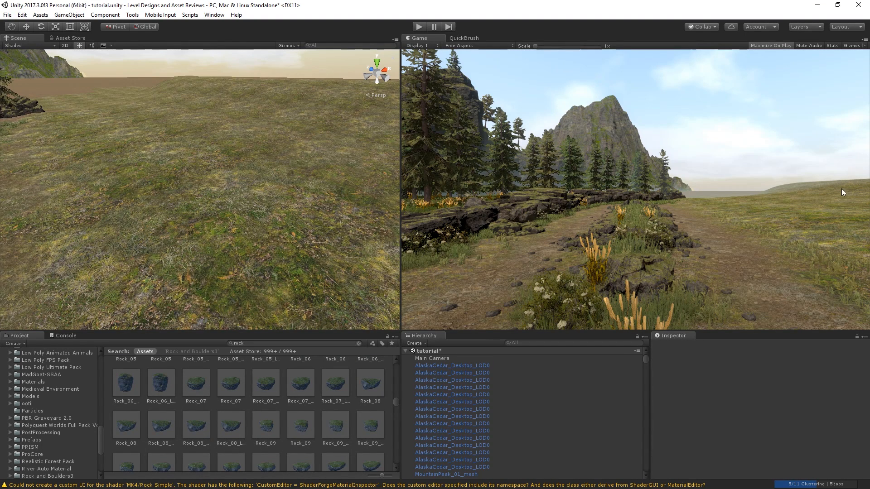
pyautogui.scroll(2, 211, 425)
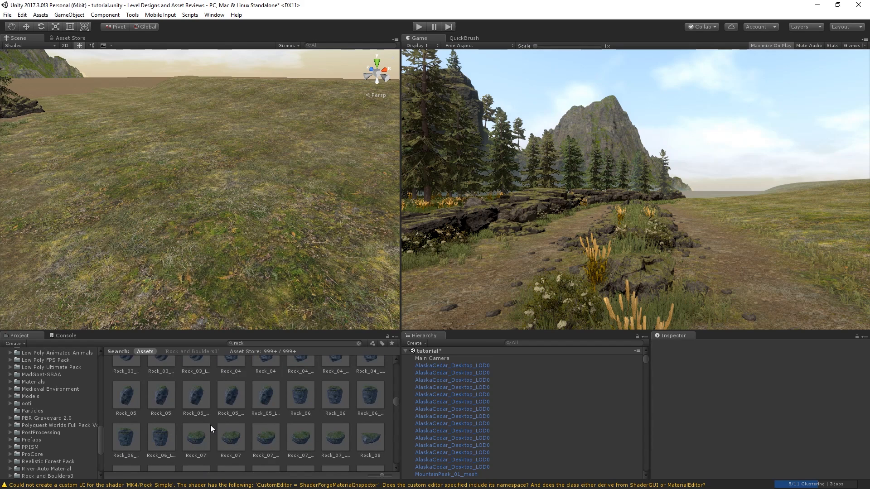
pyautogui.scroll(1, 348, 417)
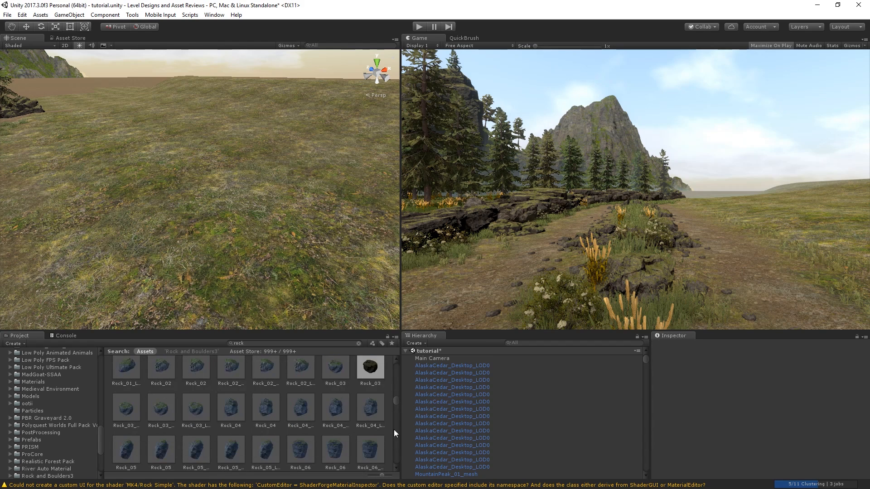
pyautogui.scroll(1, 382, 431)
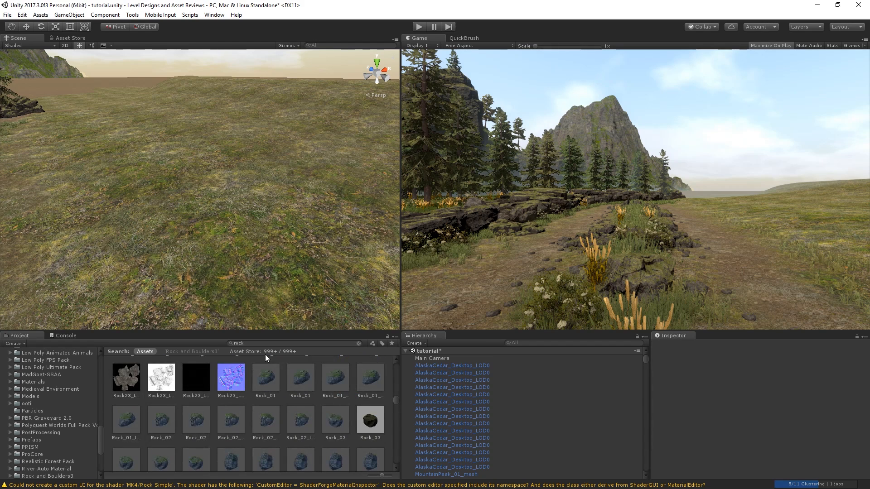
pyautogui.scroll(1, 269, 402)
pyautogui.scroll(-4, 295, 396)
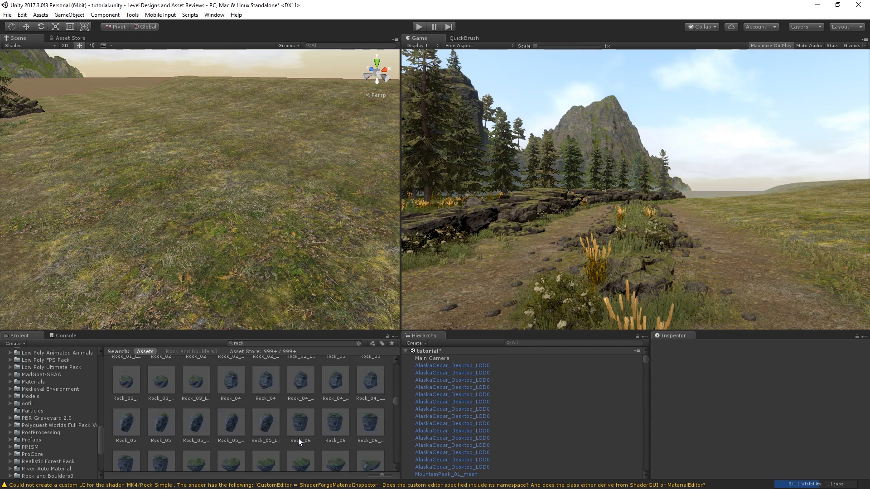
pyautogui.scroll(-5, 278, 417)
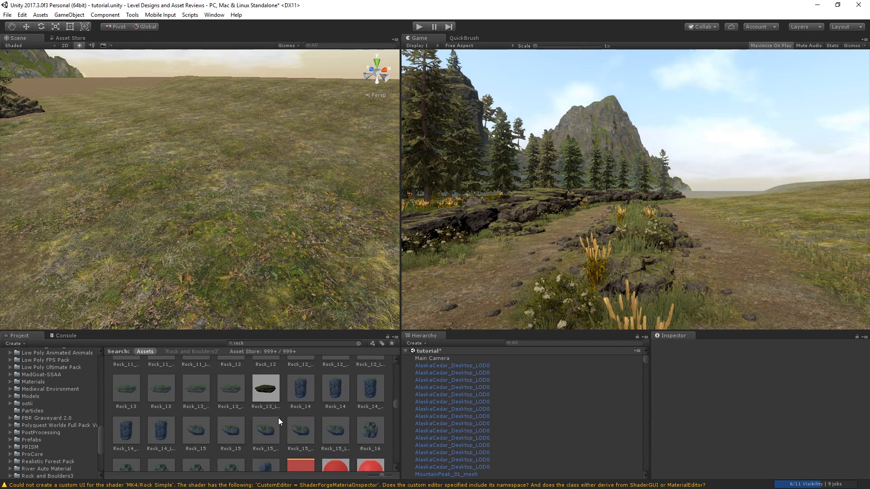
pyautogui.scroll(-8, 279, 418)
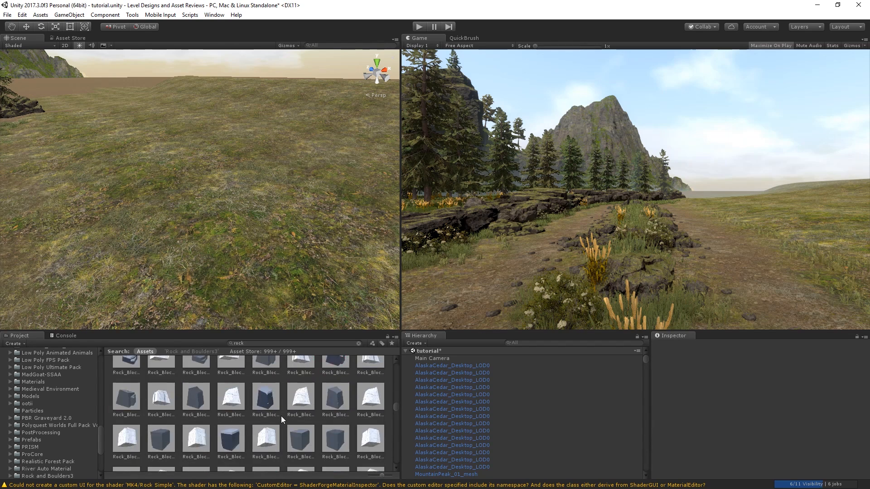
pyautogui.scroll(-5, 287, 413)
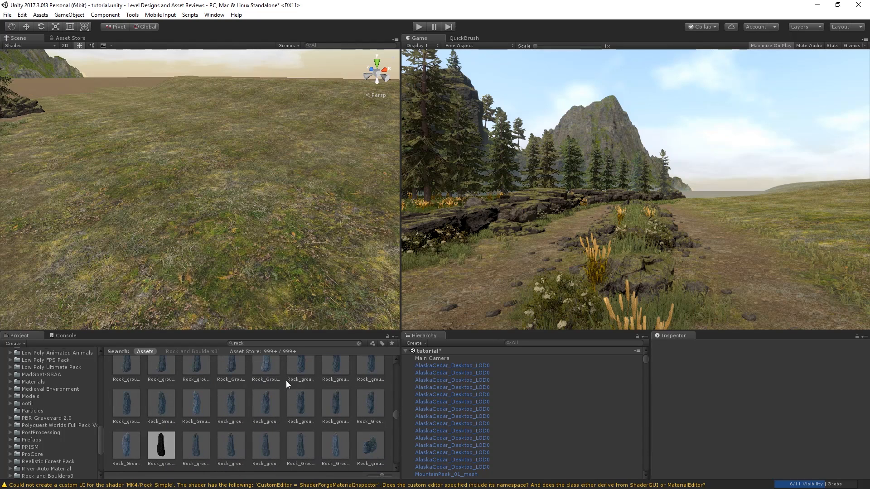
pyautogui.scroll(-3, 266, 408)
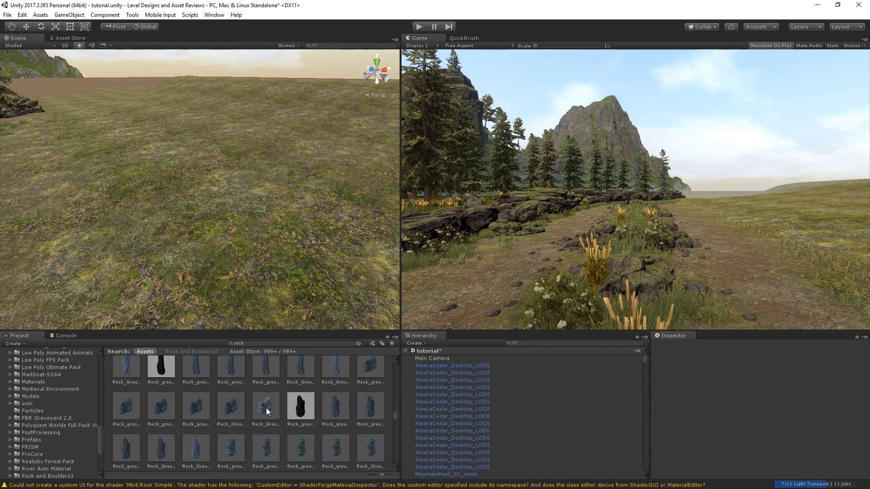
# Step: Place Rock_Group_10_LoDed on the open grass, lay it flat with X rotation about -88.6, and move it to about Z 104.3
pyautogui.scroll(2, 214, 380)
pyautogui.moveTo(161, 391); pyautogui.dragTo(295, 326)
pyautogui.press('e')
pyautogui.press('w')
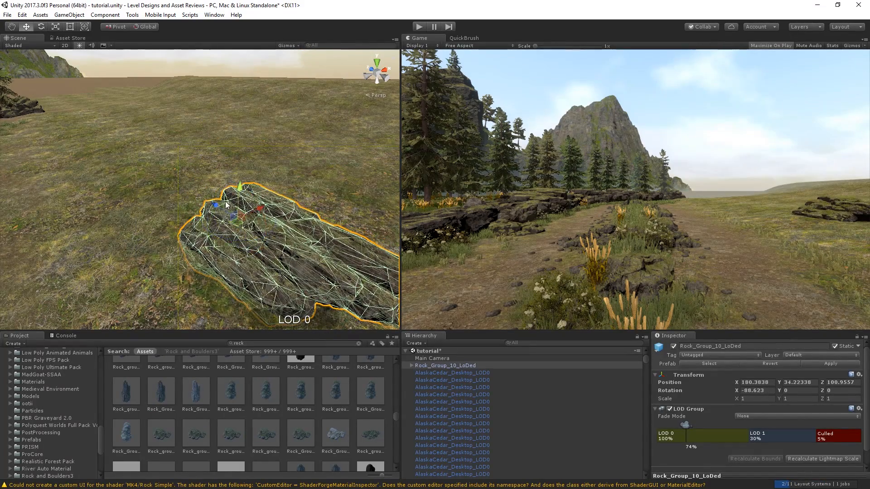
pyautogui.click(137, 200)
pyautogui.click(208, 210)
pyautogui.moveTo(210, 209); pyautogui.dragTo(161, 249)
# Step: Turn Rock_Group_10_LoDed to about Y -35.8, Z 35.8 and scale it uniformly to about 0.775
pyautogui.press('e')
pyautogui.hotkey('ctrl', 'z')
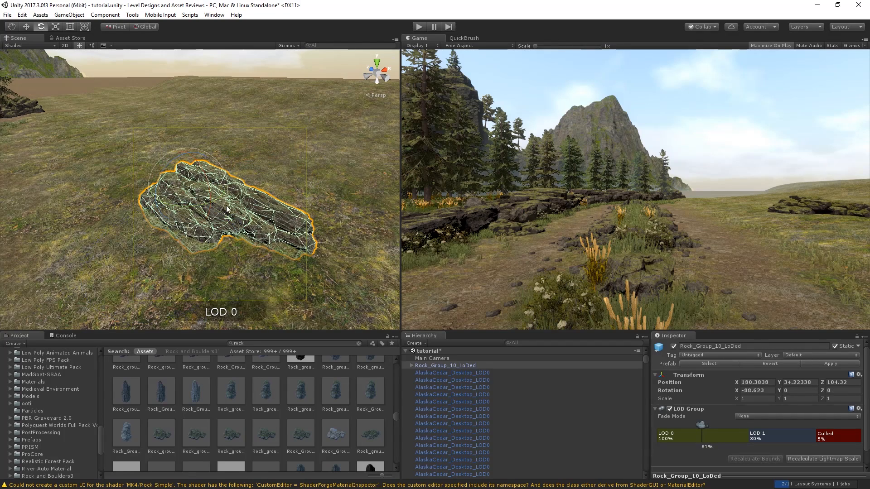
pyautogui.moveTo(169, 169); pyautogui.dragTo(185, 199)
pyautogui.press('w')
pyautogui.press('r')
pyautogui.press('e')
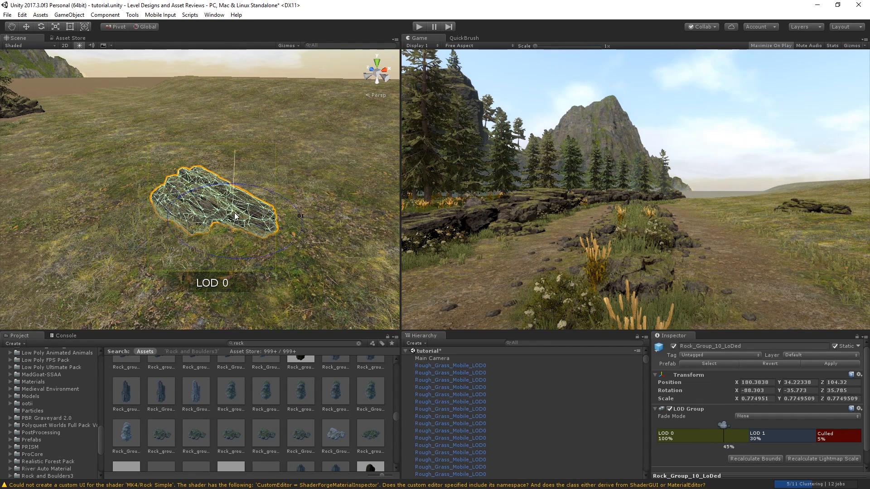
# Step: Set the QuickBrush stroke spacing to 0.21 and paint Rough_Grass_Mobile_LOD0 along the base of Rock_Group_10_LoDed
pyautogui.click(464, 38)
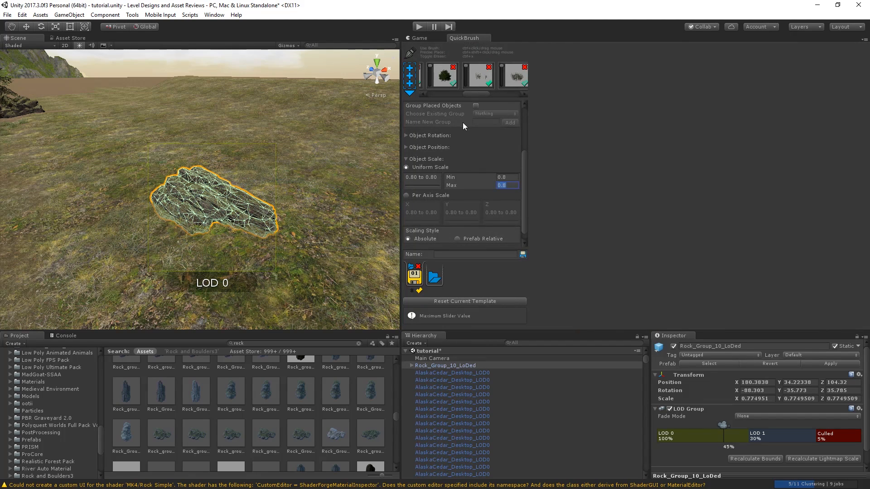
pyautogui.scroll(3, 463, 158)
pyautogui.scroll(2, 462, 111)
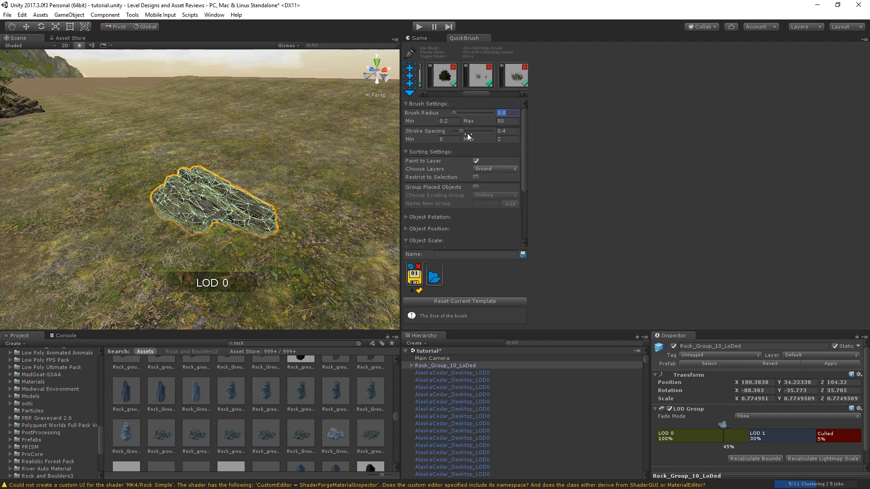
pyautogui.moveTo(460, 132); pyautogui.dragTo(457, 133)
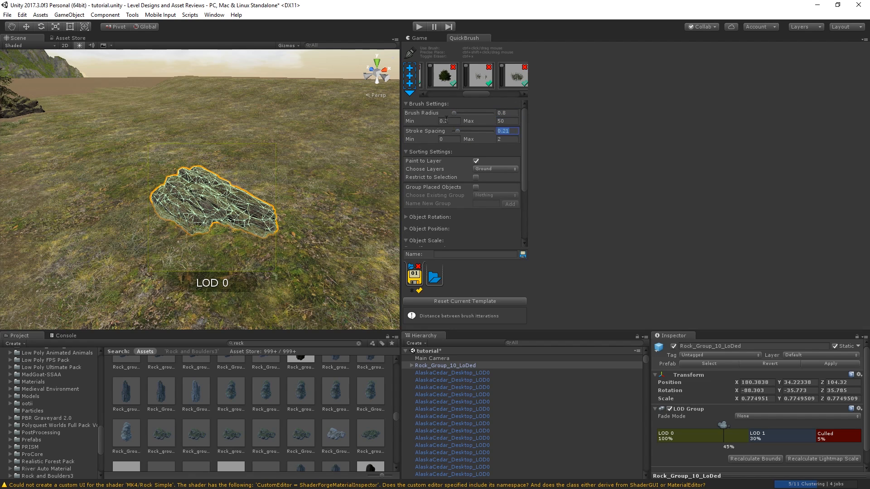
pyautogui.click(423, 38)
pyautogui.moveTo(169, 224)
pyautogui.mouseDown()
pyautogui.moveTo(204, 242)
pyautogui.moveTo(190, 233)
pyautogui.mouseUp()
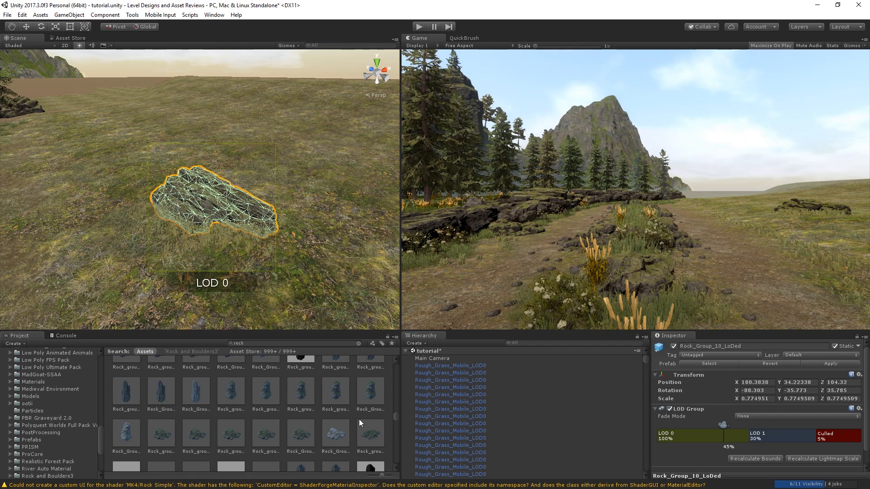
# Step: Place Rock_group_13 on the grass beyond the first rock, at about X 180.6, Z 115.4, rotated about 24.5 in Y and scaled to 1.55
pyautogui.scroll(-2, 360, 423)
pyautogui.moveTo(379, 374); pyautogui.dragTo(153, 137)
pyautogui.press('e')
pyautogui.press('w')
pyautogui.press('r')
pyautogui.press('w')
pyautogui.moveTo(153, 137)
pyautogui.mouseDown(button='right')
pyautogui.moveTo(129, 115)
pyautogui.moveTo(150, 174)
pyautogui.mouseUp(button='right')
pyautogui.press('w')
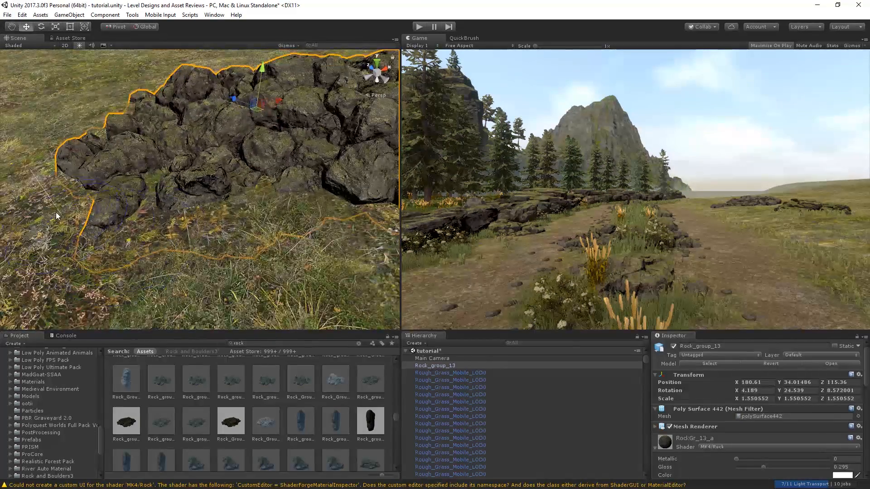
# Step: Paint rough grass along the front base of Rock_group_13 to blend it into the ground
pyautogui.moveTo(55, 212)
pyautogui.mouseDown()
pyautogui.moveTo(131, 263)
pyautogui.moveTo(258, 189)
pyautogui.mouseUp()
pyautogui.moveTo(257, 189)
pyautogui.mouseDown(button='right')
pyautogui.moveTo(221, 164)
pyautogui.moveTo(229, 169)
pyautogui.moveTo(221, 186)
pyautogui.mouseUp(button='right')
pyautogui.press('s')
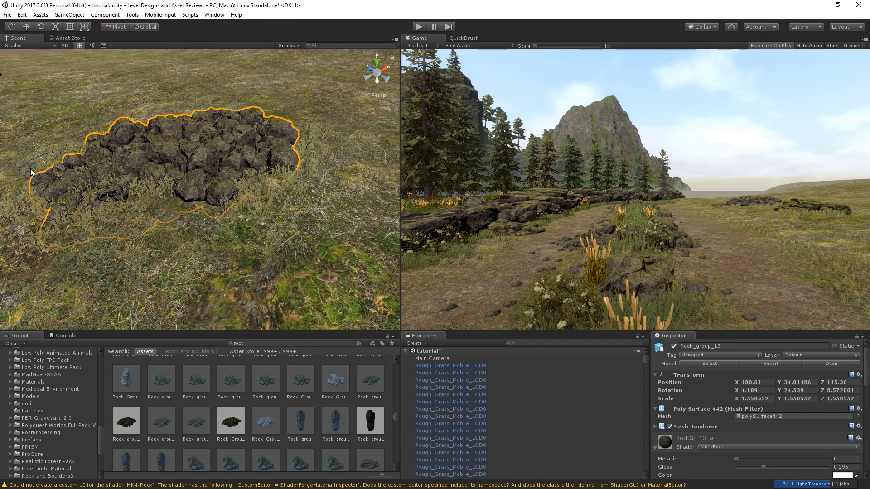
pyautogui.moveTo(180, 188); pyautogui.dragTo(235, 186, button='right')
pyautogui.press('s')
pyautogui.press('w')
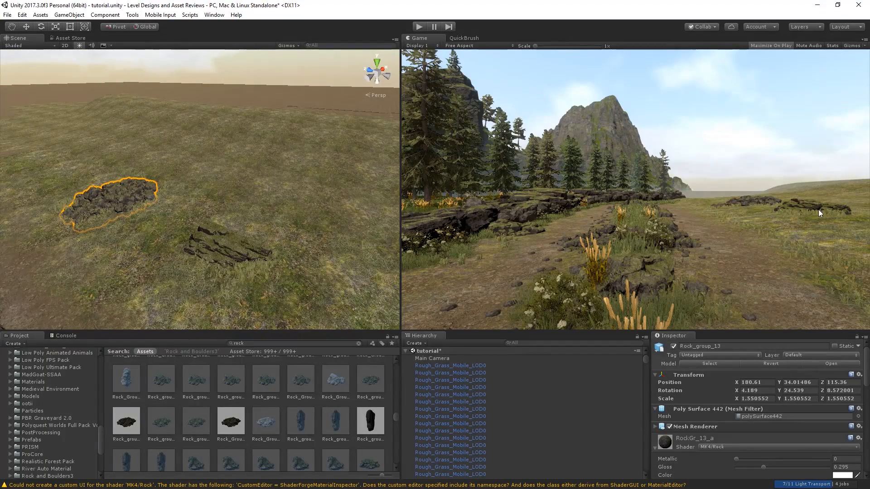
# Step: Duplicate Rock_Group_10_LoDed and move the copy across the grass to about Z 97.5, undoing the last shift
pyautogui.click(209, 224)
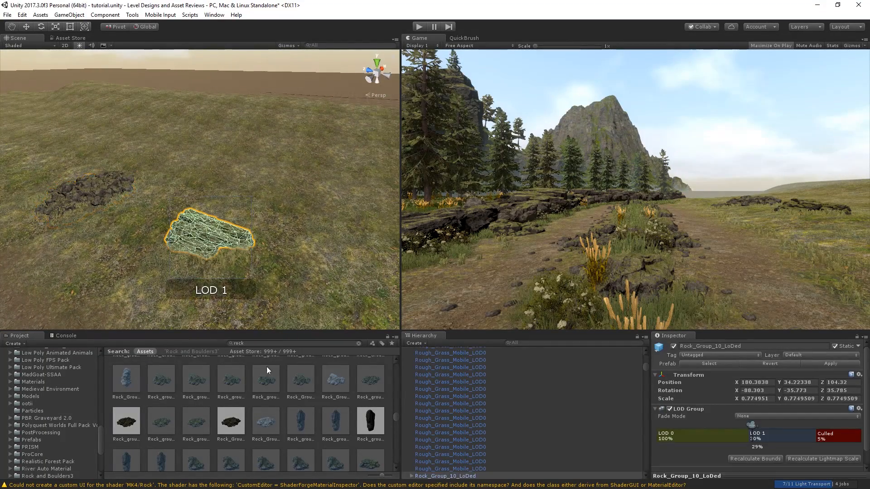
pyautogui.hotkey('ctrl', 'd')
pyautogui.press('w')
pyautogui.moveTo(187, 221); pyautogui.dragTo(238, 261)
pyautogui.moveTo(292, 241); pyautogui.dragTo(267, 274)
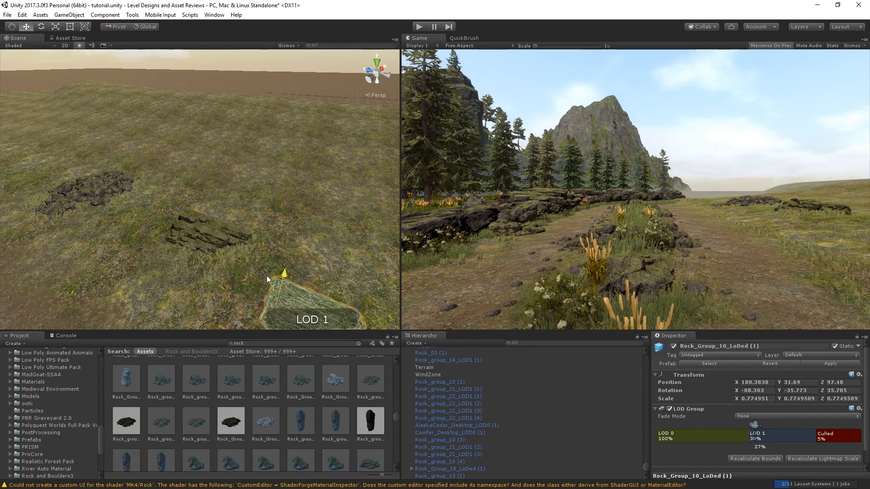
pyautogui.hotkey('ctrl', 'z')
# Step: Move the Rock_Group_10_LoDed copy closer to the path at about X 176.3 and set its height to about Y 33.5
pyautogui.moveTo(269, 273); pyautogui.dragTo(182, 186, button='right')
pyautogui.click(171, 170)
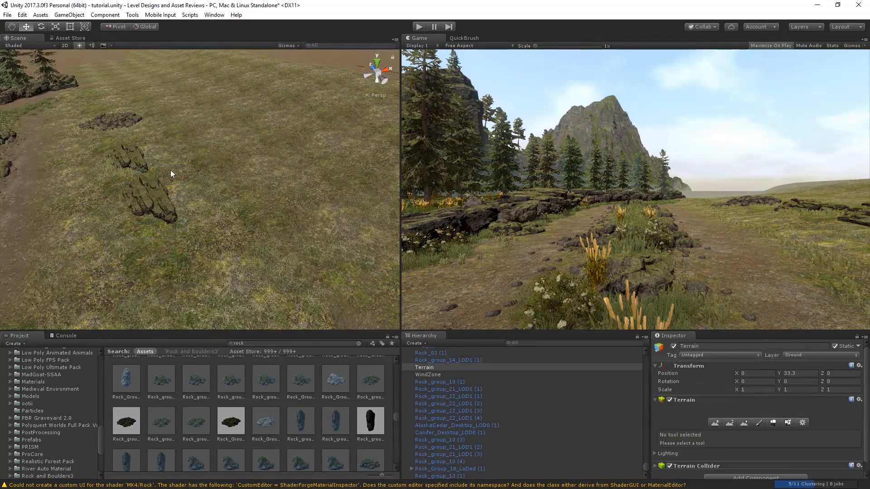
pyautogui.click(161, 188)
pyautogui.moveTo(175, 180); pyautogui.dragTo(126, 198)
pyautogui.moveTo(79, 172); pyautogui.dragTo(129, 164)
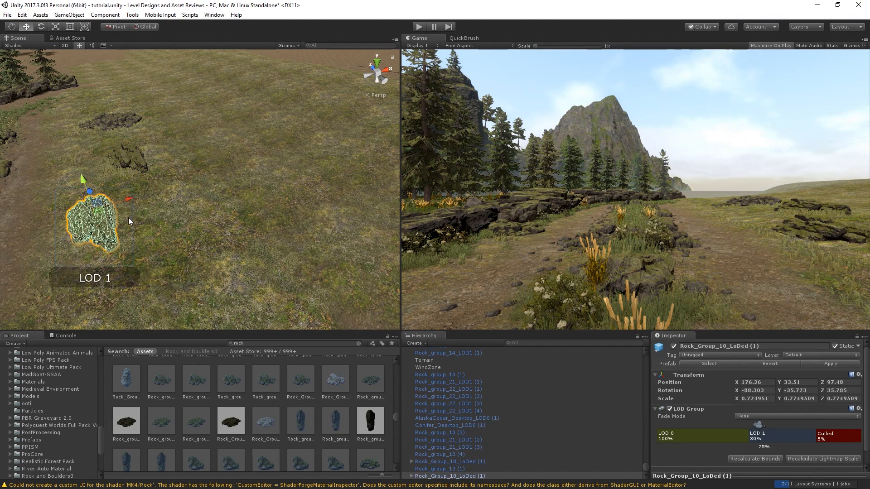
# Step: Turn the rock copy to about Y -221.6 and move it along the path edge to about X 175.9, Z 93.1
pyautogui.press('e')
pyautogui.moveTo(108, 221); pyautogui.dragTo(326, 129)
pyautogui.press('w')
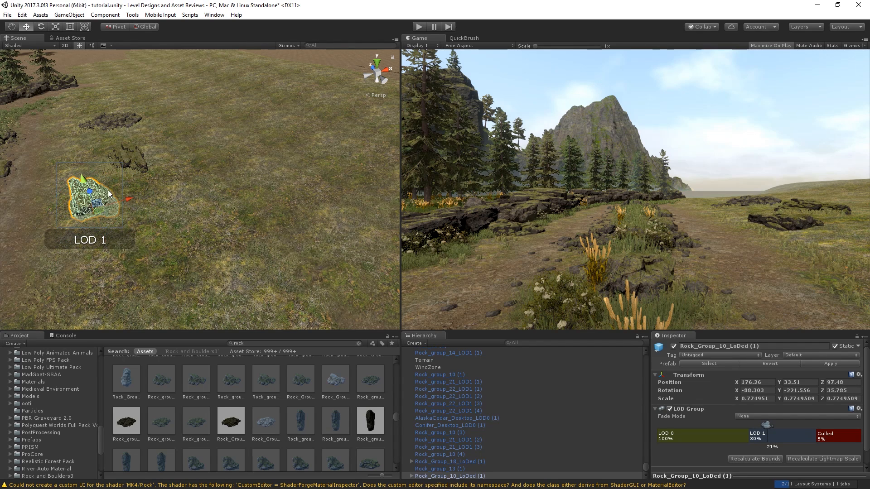
pyautogui.moveTo(109, 194); pyautogui.dragTo(132, 243)
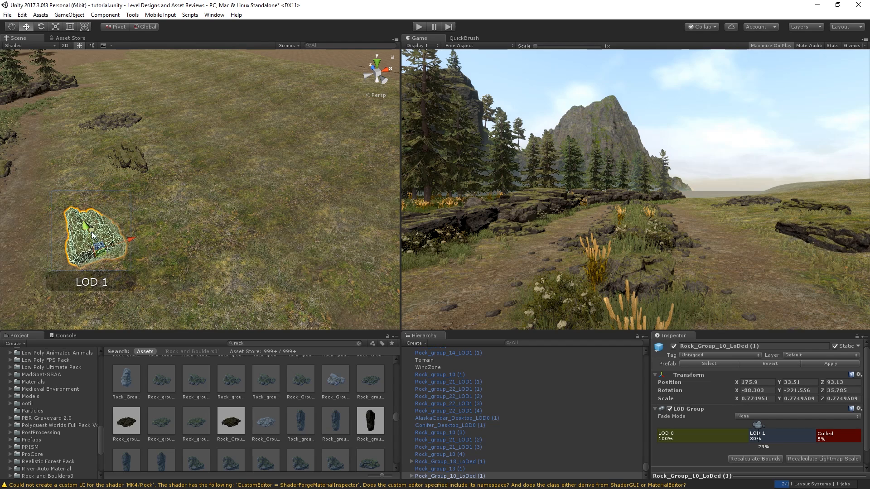
# Step: Tilt the rock copy to about X -67.7, Y -93.4, Z -92.7 and raise it to about Y 33.6
pyautogui.press('e')
pyautogui.moveTo(80, 228); pyautogui.dragTo(43, 240)
pyautogui.press('w')
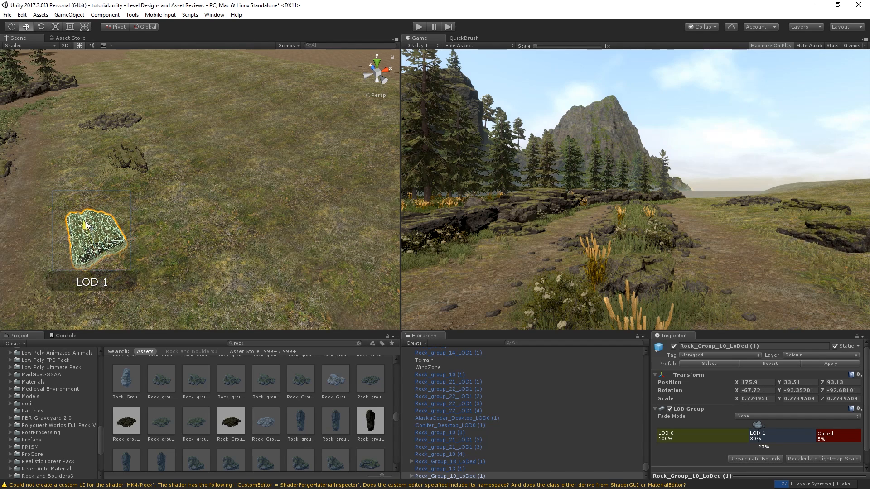
pyautogui.moveTo(86, 221); pyautogui.dragTo(95, 220)
pyautogui.press('f')
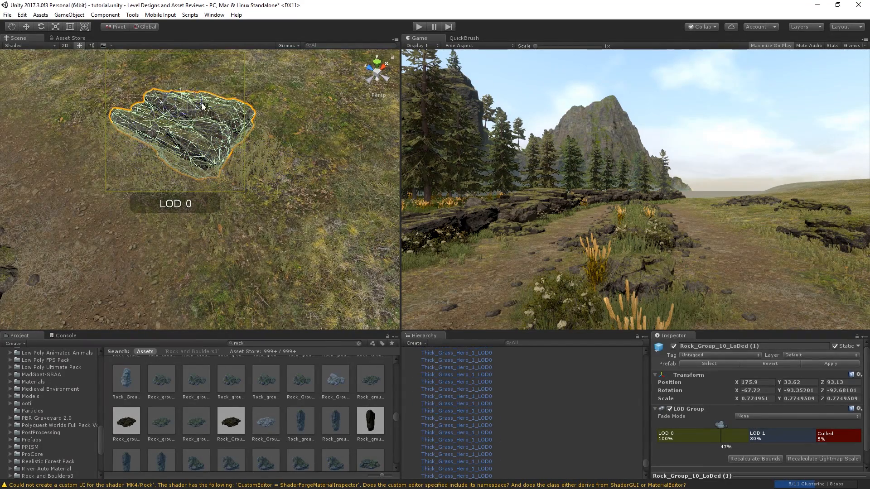
pyautogui.moveTo(131, 111); pyautogui.dragTo(68, 59, button='right')
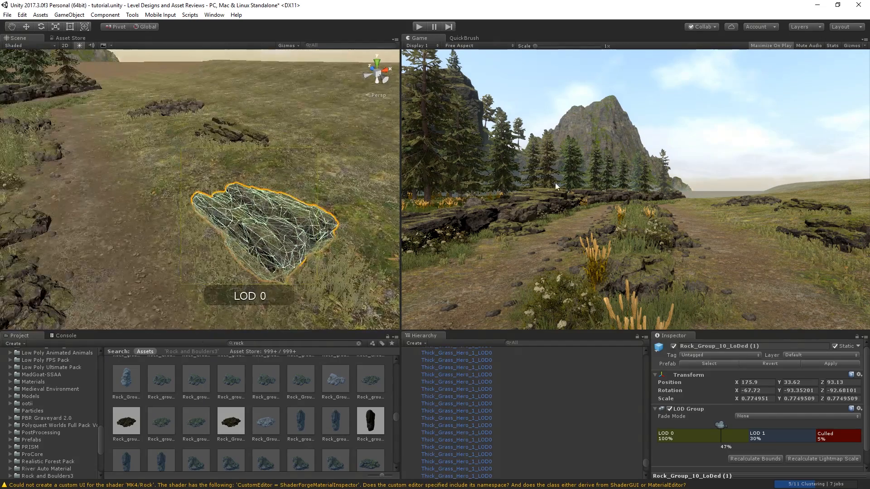
# Step: Place Rock_group_12_LOD1 on the open grass beyond the rock groups beside the path
pyautogui.press('w')
pyautogui.moveTo(230, 207); pyautogui.dragTo(247, 248, button='right')
pyautogui.moveTo(169, 179); pyautogui.dragTo(196, 171, button='right')
pyautogui.press('s')
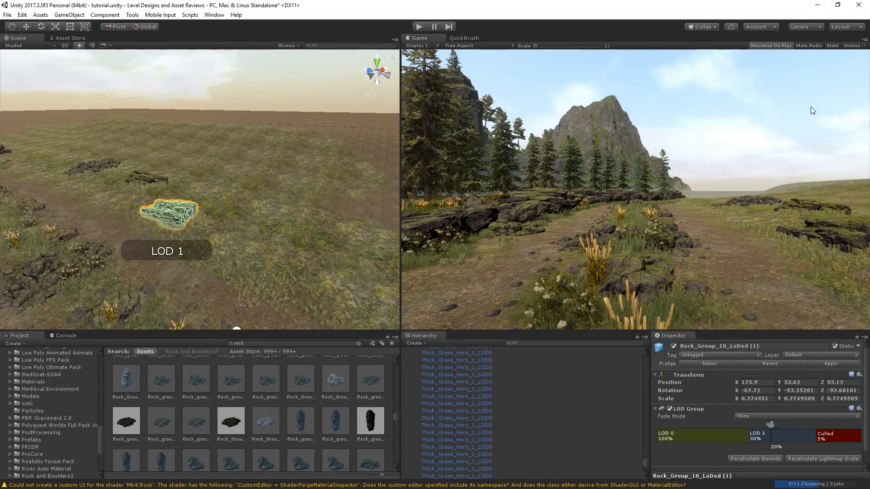
pyautogui.press('w')
pyautogui.moveTo(225, 181); pyautogui.dragTo(168, 186, button='right')
pyautogui.click(197, 211)
pyautogui.press('w')
pyautogui.moveTo(197, 211); pyautogui.dragTo(211, 213, button='right')
pyautogui.press('s')
pyautogui.moveTo(285, 399); pyautogui.dragTo(370, 189)
# Step: Scale Rock_group_12_LOD1 uniformly to about 1.375 and position it at about X 194.6, Y 34.8, Z 116.1
pyautogui.press('r')
pyautogui.press('w')
pyautogui.moveTo(284, 185); pyautogui.dragTo(225, 180)
pyautogui.press('r')
pyautogui.press('w')
pyautogui.press('f')
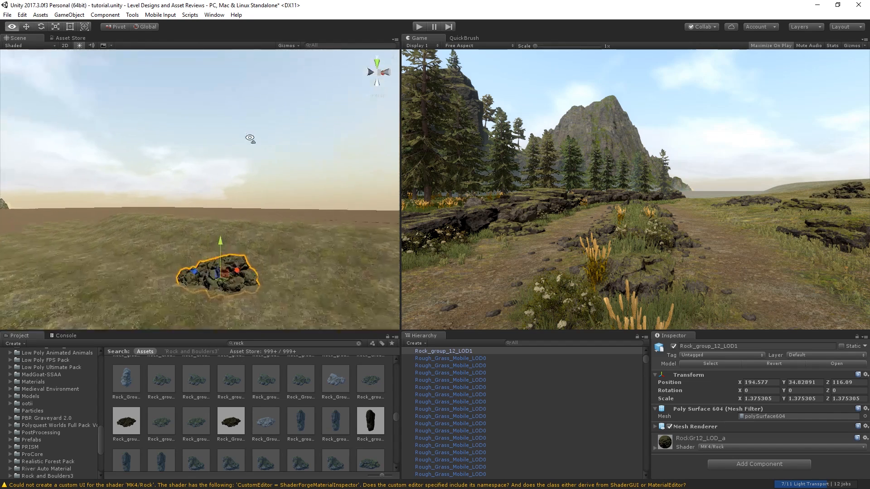
# Step: Set the QuickBrush uniform object scale to a minimum and maximum of 1.2
pyautogui.click(453, 38)
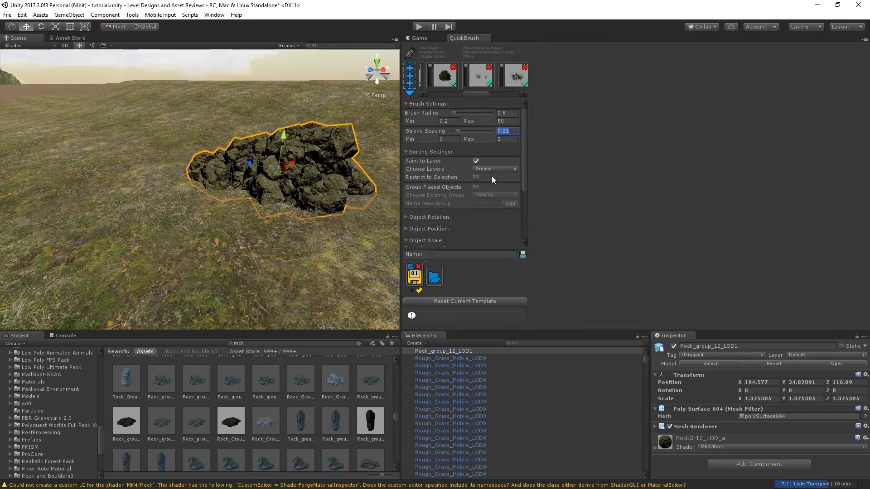
pyautogui.scroll(-2, 491, 176)
pyautogui.scroll(2, 482, 187)
pyautogui.scroll(-4, 512, 172)
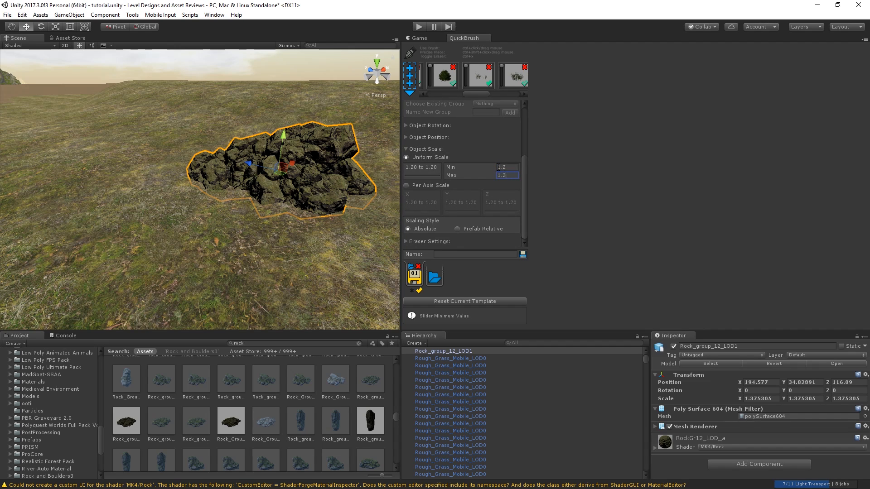
pyautogui.click(426, 35)
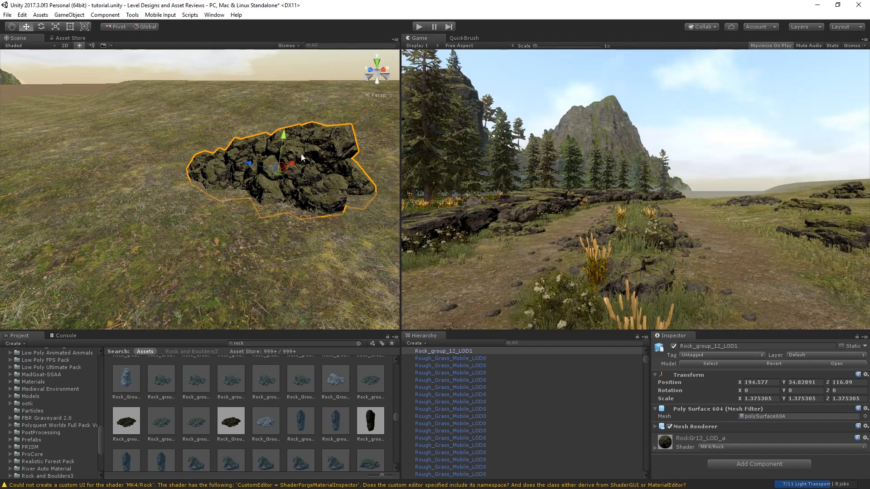
# Step: Paint grass along the front and side of Rock_group_12_LOD1 where it meets the ground
pyautogui.moveTo(219, 191)
pyautogui.keyDown('ctrl'); pyautogui.mouseDown()
pyautogui.moveTo(190, 170)
pyautogui.moveTo(294, 224)
pyautogui.mouseUp(); pyautogui.keyUp('ctrl')
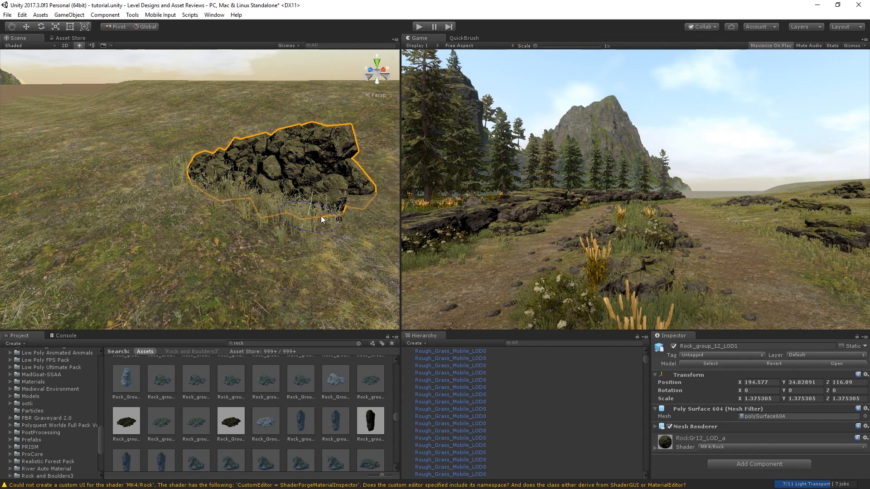
pyautogui.moveTo(308, 211); pyautogui.dragTo(320, 215, button='right')
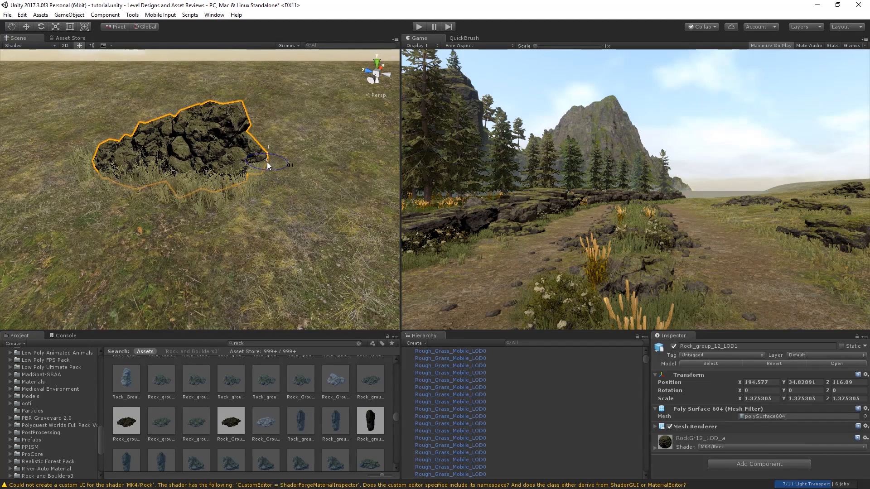
pyautogui.keyDown('ctrl'); pyautogui.click(276, 162); pyautogui.keyUp('ctrl')
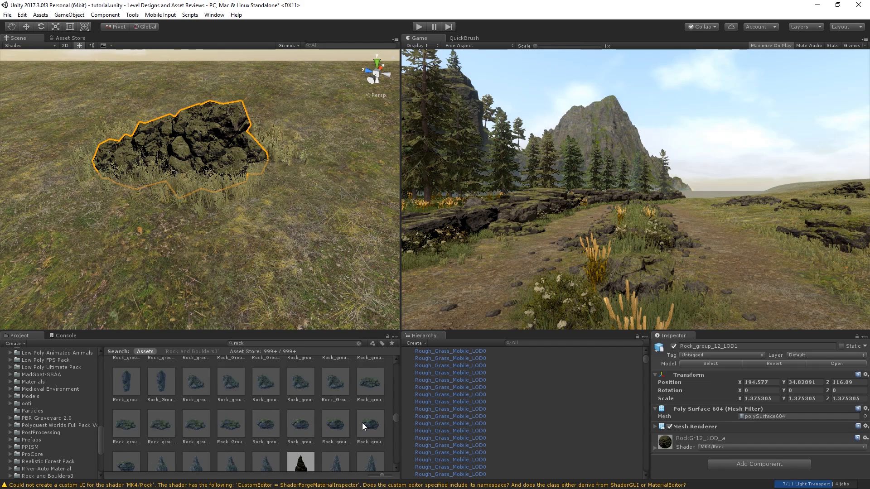
# Step: Place Rock_Group_22_LoDed behind the grass-edged rocks, turn it to about X -98.9, Y -39.1 and move it to about X 194
pyautogui.scroll(-5, 362, 423)
pyautogui.scroll(-2, 271, 388)
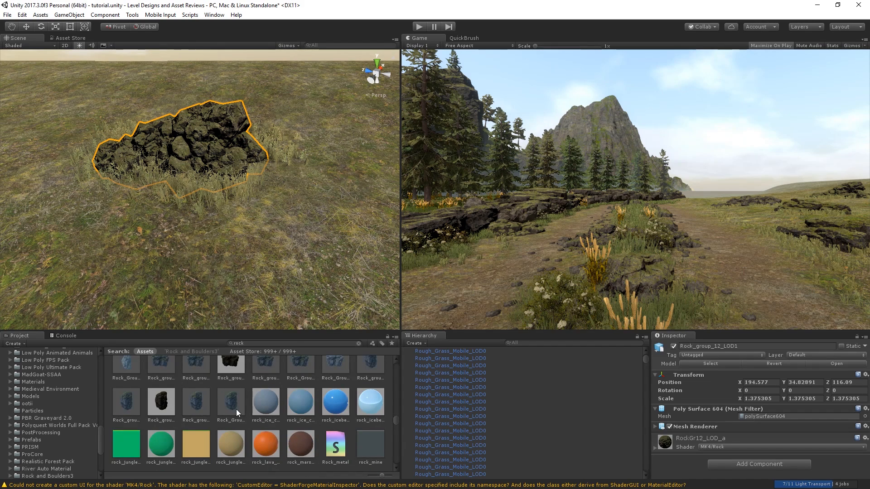
pyautogui.moveTo(236, 409); pyautogui.dragTo(124, 230)
pyautogui.press('e')
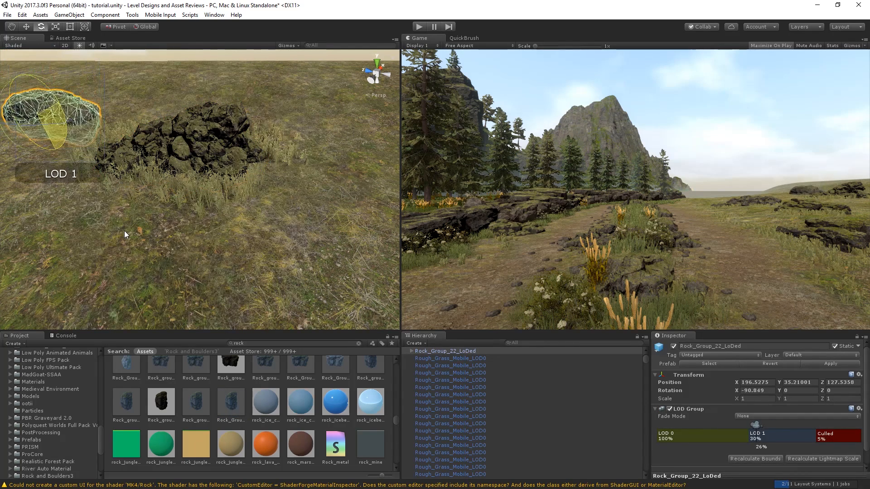
pyautogui.moveTo(40, 121); pyautogui.dragTo(37, 139)
pyautogui.press('w')
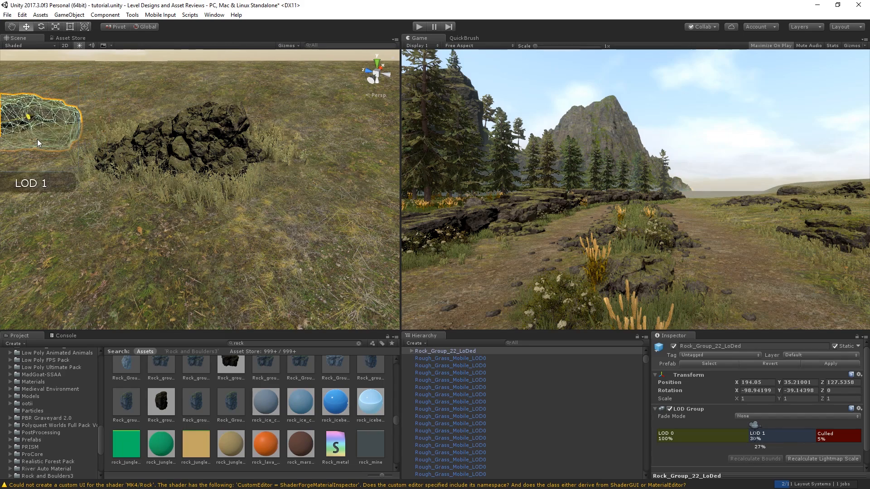
# Step: Rotate Rock_Group_22_LoDed to about X -102, Y 54.5, Z -94.5 and lower it to about Y 34.5
pyautogui.press('f')
pyautogui.press('e')
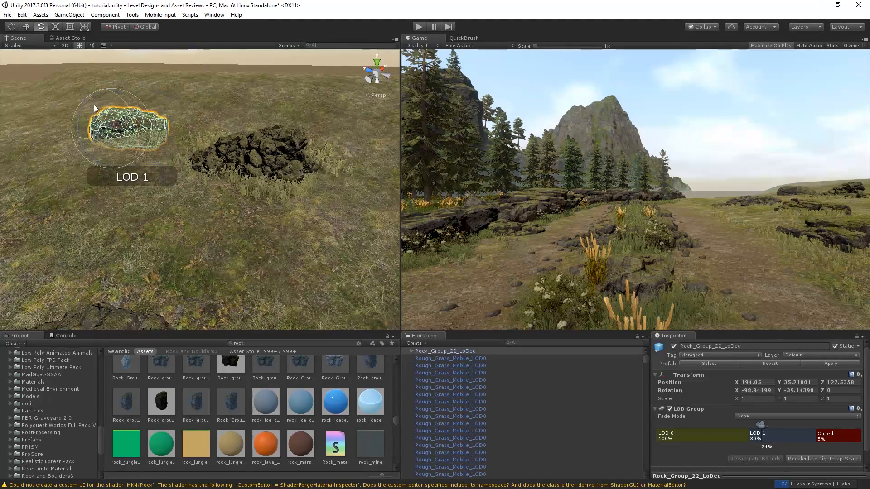
pyautogui.moveTo(94, 107)
pyautogui.mouseDown()
pyautogui.moveTo(71, 124)
pyautogui.moveTo(102, 114)
pyautogui.mouseUp()
pyautogui.press('w')
pyautogui.press('w')
pyautogui.moveTo(102, 115); pyautogui.dragTo(123, 93, button='right')
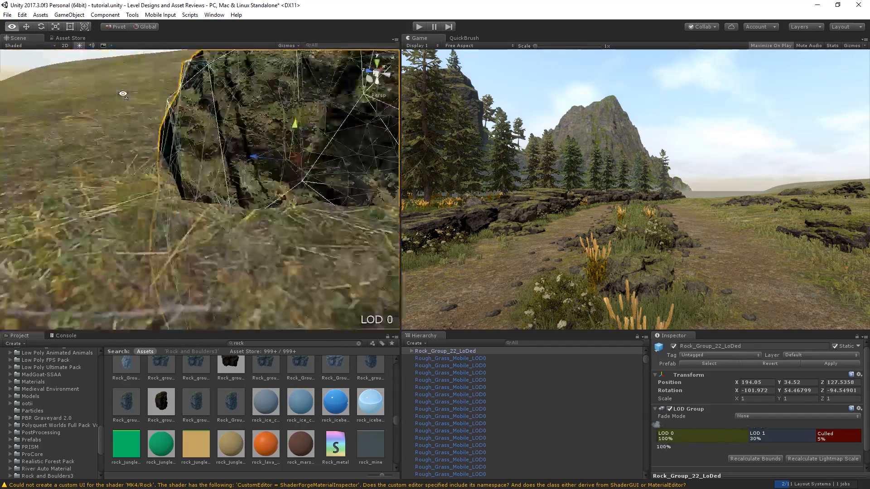
# Step: Paint grass along the front edge of Rock_Group_22_LoDed
pyautogui.press('f')
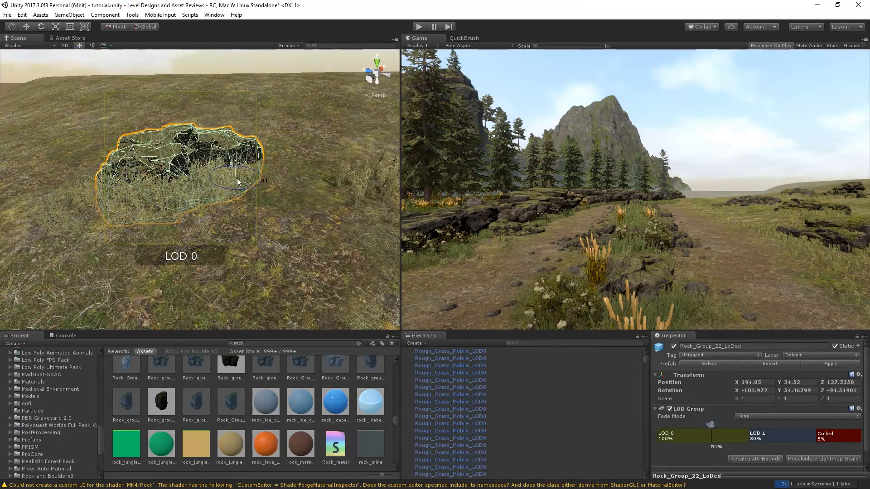
pyautogui.click(237, 179)
pyautogui.scroll(-6, 222, 198)
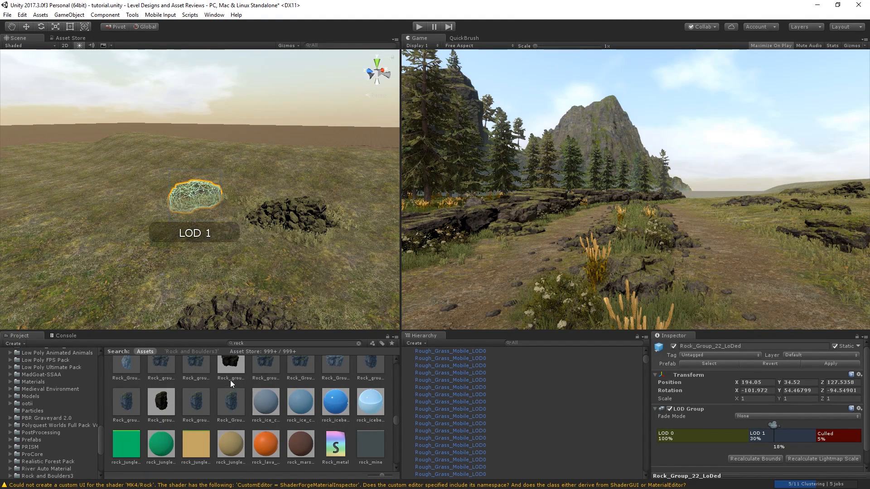
# Step: Place Rock_Group_21_LoDed on the grass near the path at about X 179.4, Y 33.7, Z 126.4
pyautogui.scroll(3, 333, 408)
pyautogui.moveTo(304, 397); pyautogui.dragTo(44, 280)
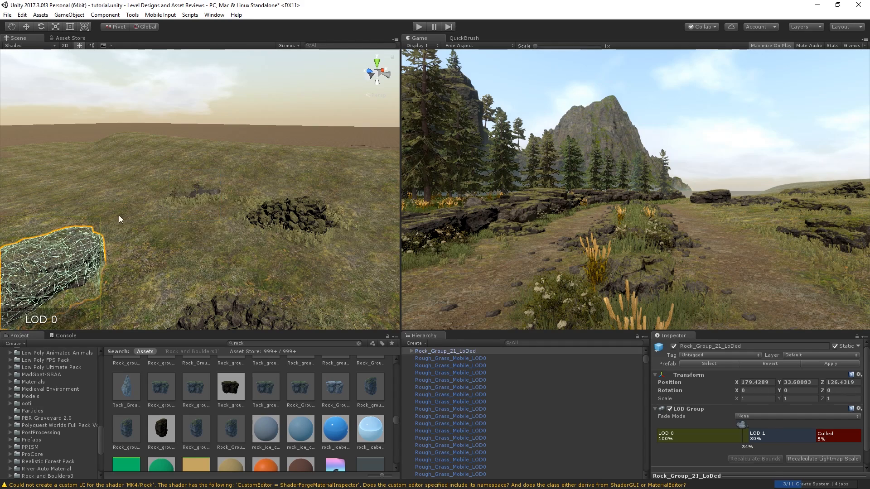
pyautogui.press('s')
pyautogui.moveTo(118, 216); pyautogui.dragTo(127, 241, button='right')
pyautogui.moveTo(159, 225); pyautogui.dragTo(153, 224, button='right')
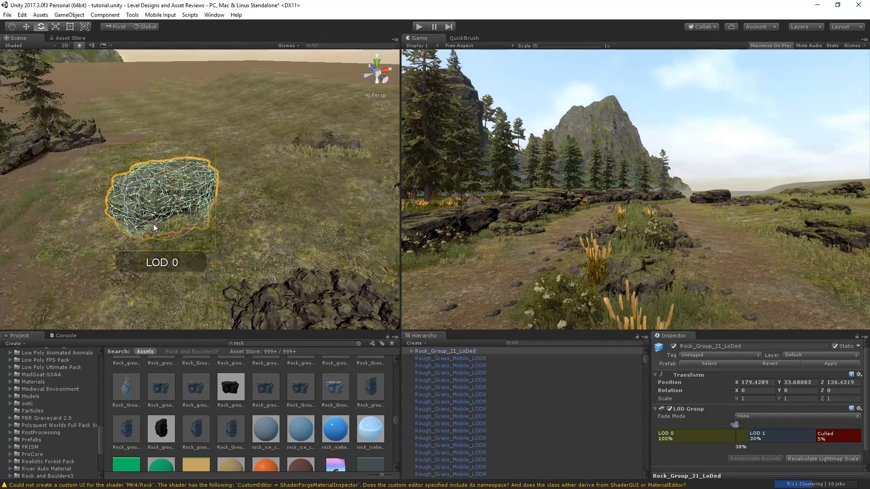
# Step: Rotate Rock_Group_21_LoDed and scale it uniformly to about 1.155
pyautogui.press('e')
pyautogui.moveTo(161, 223); pyautogui.dragTo(267, 167)
pyautogui.press('w')
pyautogui.press('r')
# Step: Duplicate Rock_Group_21_LoDed, move the copy to about X 186, Z 133 and turn it to about Y -243.4
pyautogui.hotkey('ctrl', 'd')
pyautogui.press('w')
pyautogui.click(226, 169)
pyautogui.click(195, 187)
pyautogui.moveTo(212, 162); pyautogui.dragTo(511, 153)
pyautogui.press('e')
pyautogui.press('w')
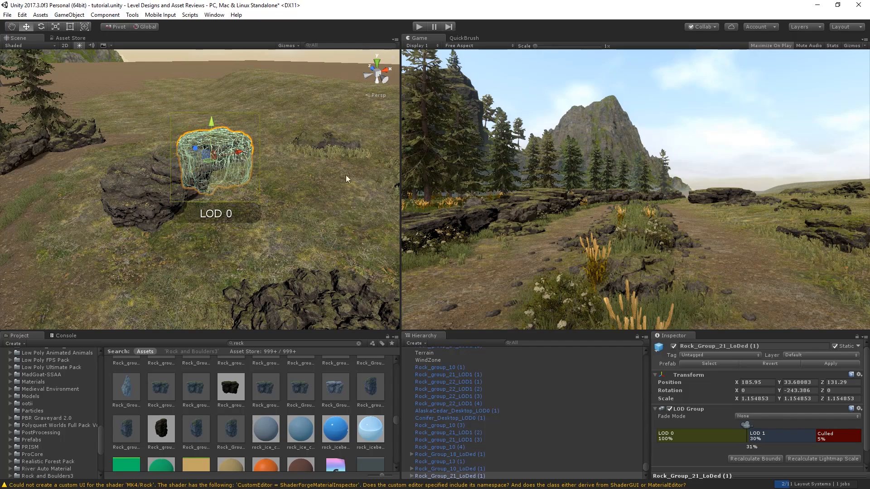
pyautogui.moveTo(195, 151)
pyautogui.mouseDown()
pyautogui.moveTo(183, 146)
pyautogui.moveTo(220, 145)
pyautogui.moveTo(218, 163)
pyautogui.moveTo(196, 165)
pyautogui.mouseUp()
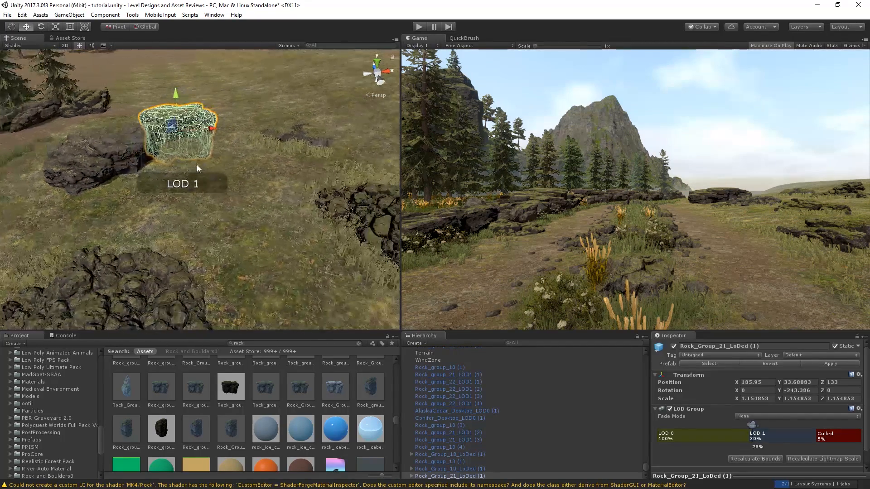
# Step: Duplicate both Rock_Group_21_LoDed rocks, move the copies farther across the grass and rotate the pair about its shared center
pyautogui.keyDown('shift'); pyautogui.click(124, 144); pyautogui.keyUp('shift')
pyautogui.moveTo(201, 128); pyautogui.dragTo(458, 145)
pyautogui.press('e')
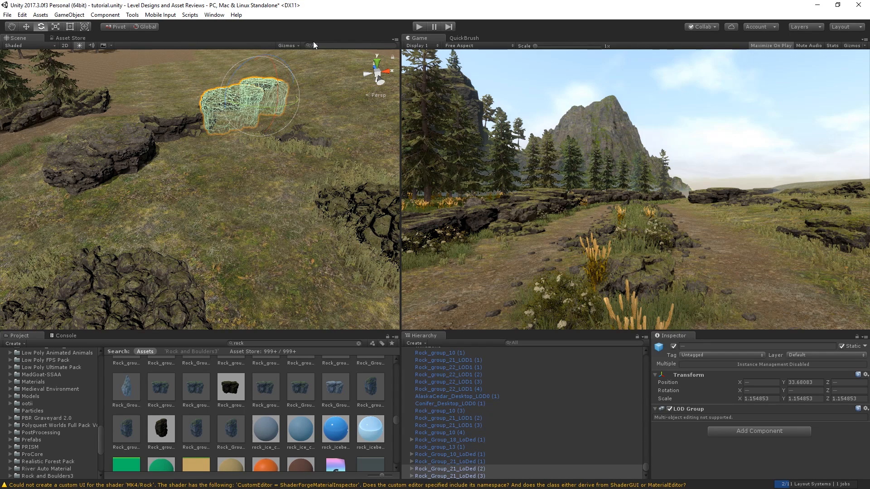
pyautogui.click(143, 27)
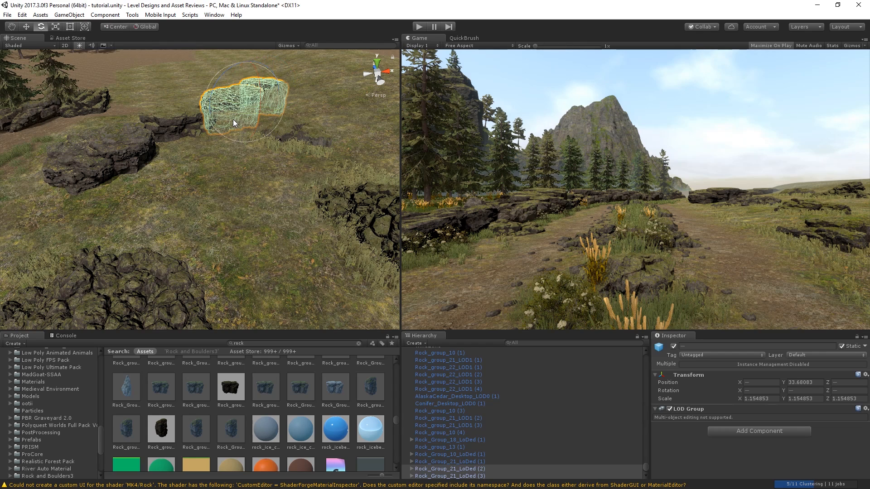
pyautogui.moveTo(233, 119); pyautogui.dragTo(803, 150)
# Step: Shift the pair of rock copies toward the existing row and raise them higher out of the grass
pyautogui.press('w')
pyautogui.moveTo(240, 98); pyautogui.dragTo(216, 96)
pyautogui.press('e')
pyautogui.press('w')
pyautogui.click(270, 54)
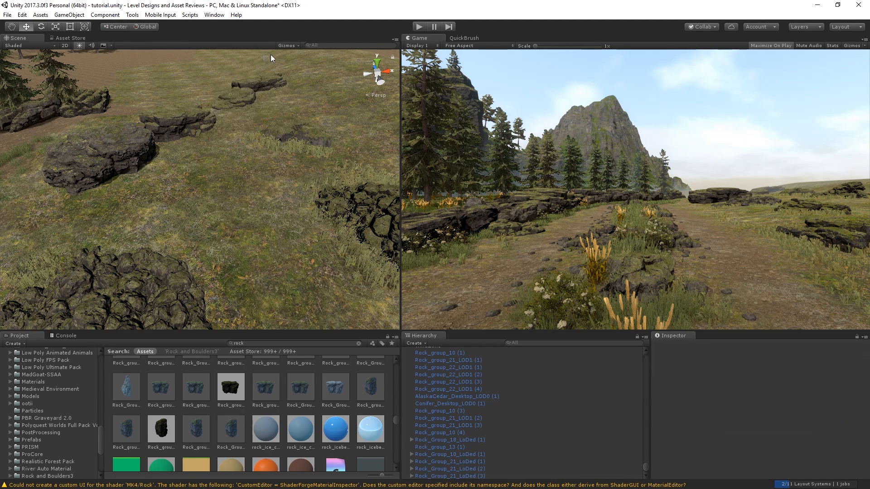
pyautogui.hotkey('ctrl', 'z')
pyautogui.moveTo(254, 68); pyautogui.dragTo(251, 107)
# Step: Move Rock_Group_21_LoDed (3) closer to the rock row and set Rock_Group_21_LoDed (2) at about X 191, Y 34.6, Z 135.3
pyautogui.click(275, 78)
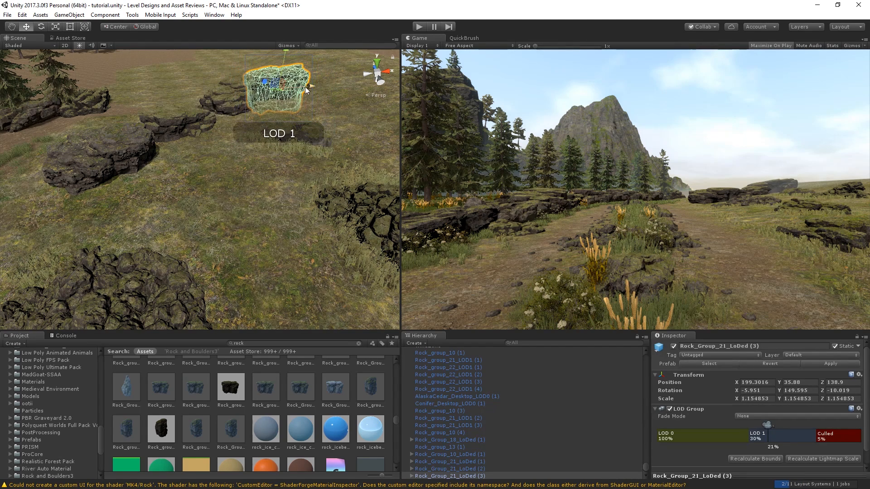
pyautogui.moveTo(304, 83); pyautogui.dragTo(245, 119)
pyautogui.click(219, 94)
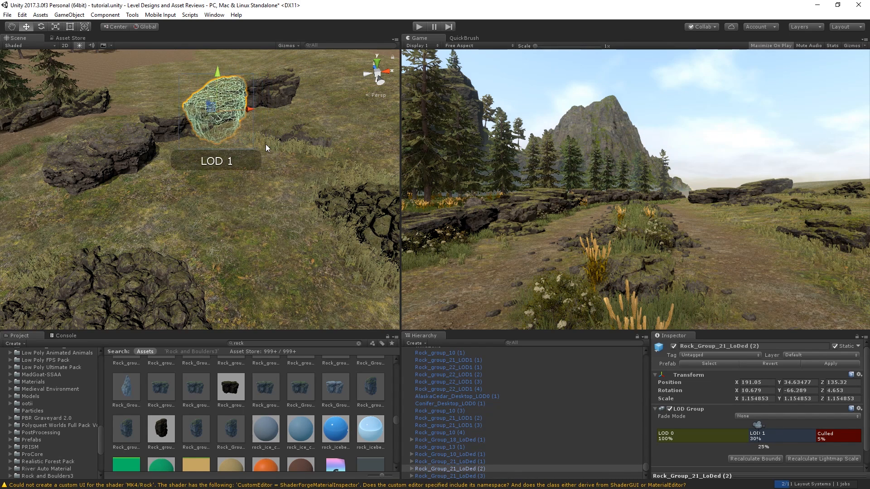
# Step: Paint grass along the base of the whole Rock_Group_21_LoDed row
pyautogui.moveTo(266, 144); pyautogui.dragTo(183, 159, button='right')
pyautogui.press('w')
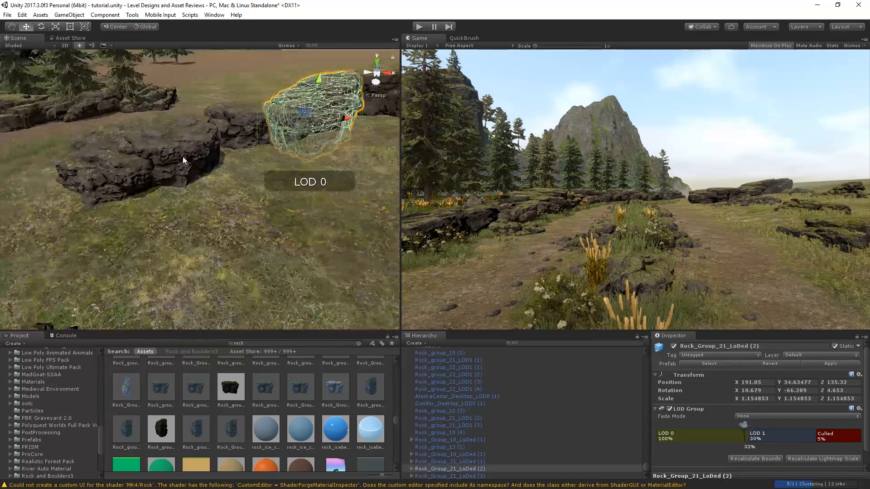
pyautogui.moveTo(65, 204); pyautogui.dragTo(203, 171)
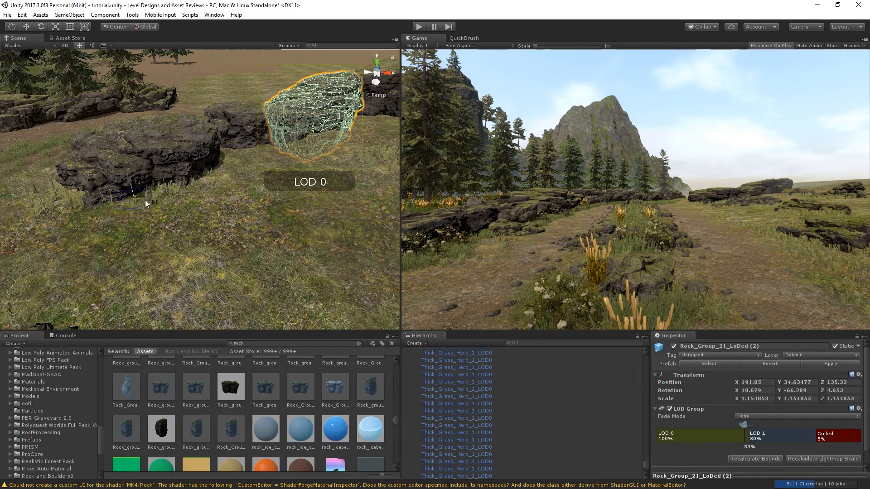
pyautogui.moveTo(145, 200); pyautogui.dragTo(389, 119)
pyautogui.scroll(-5, 312, 172)
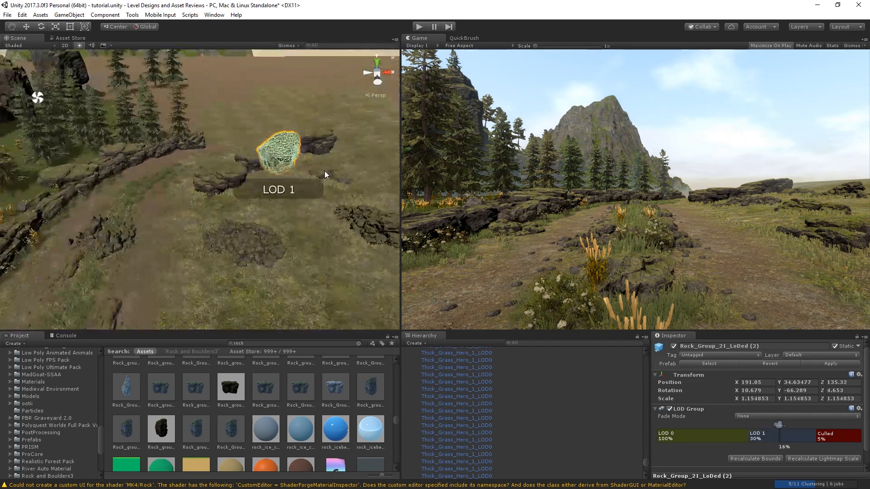
# Step: Review the QuickBrush prefab palette and examine the rock groups and grass beside the path
pyautogui.click(460, 38)
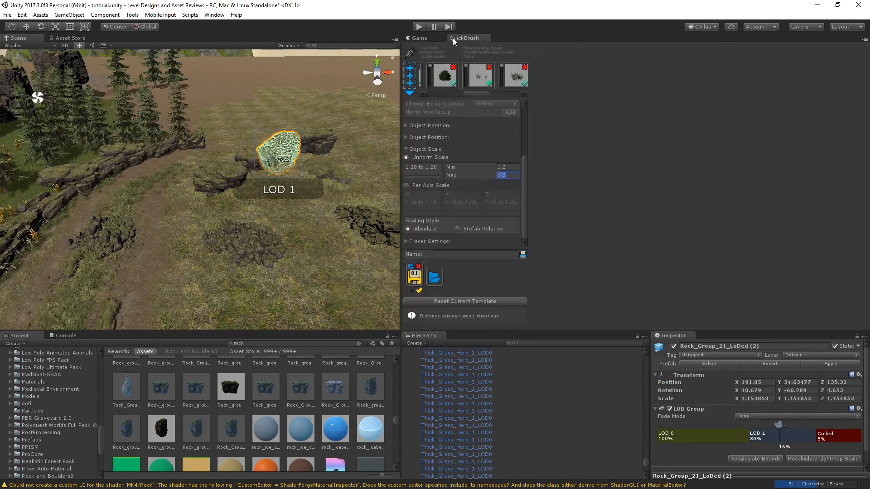
pyautogui.moveTo(481, 93)
pyautogui.mouseDown()
pyautogui.moveTo(523, 93)
pyautogui.moveTo(484, 93)
pyautogui.mouseUp()
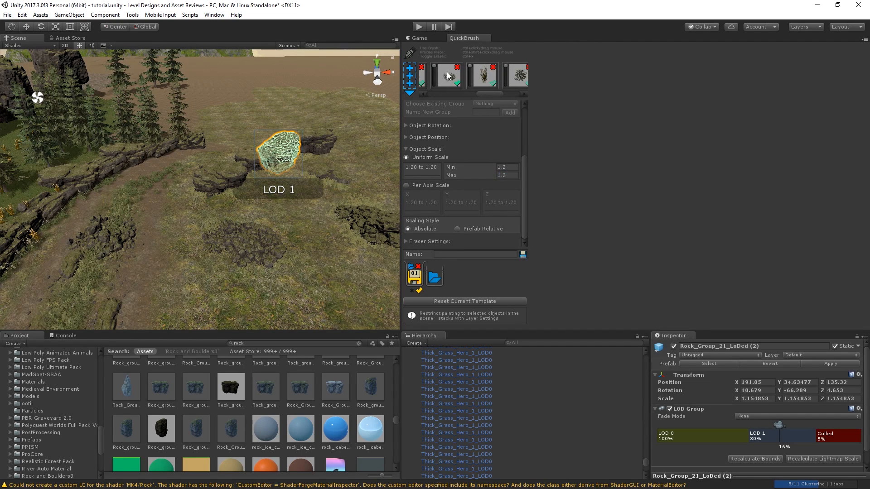
pyautogui.click(421, 37)
pyautogui.moveTo(230, 184); pyautogui.dragTo(260, 214, button='right')
pyautogui.scroll(3, 214, 162)
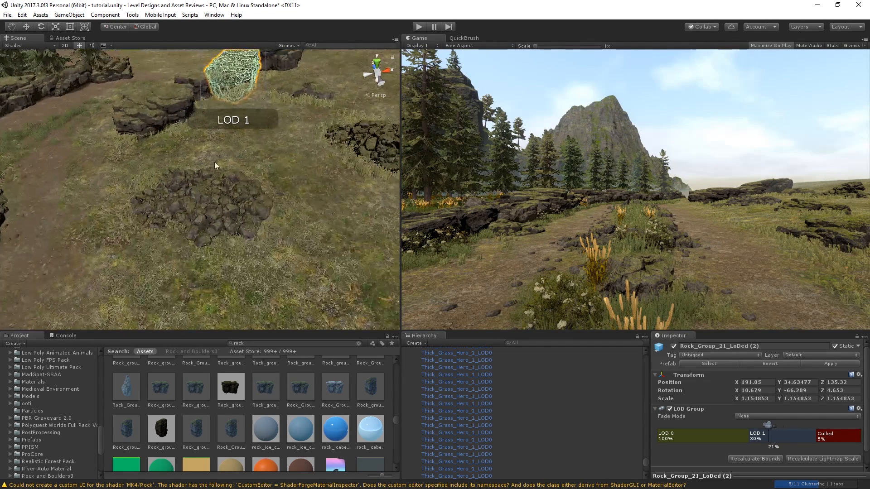
pyautogui.moveTo(237, 219); pyautogui.dragTo(195, 220, button='middle')
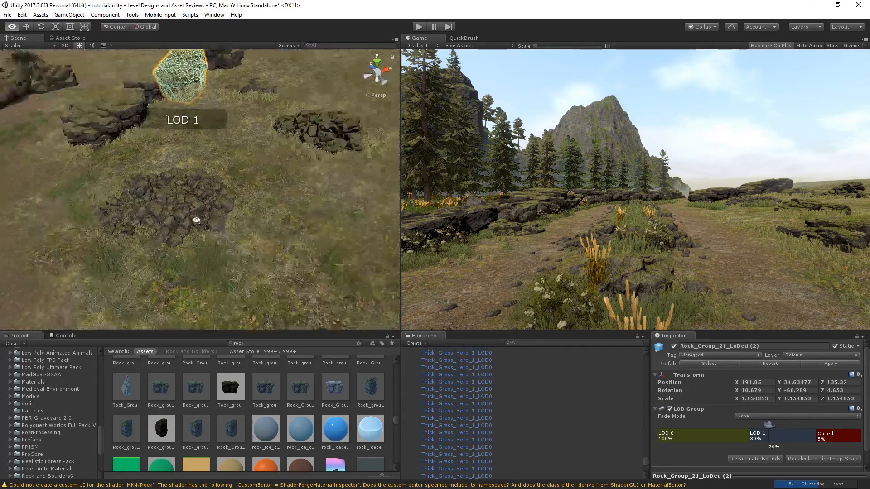
pyautogui.moveTo(194, 219); pyautogui.dragTo(227, 231, button='right')
pyautogui.scroll(-3, 227, 232)
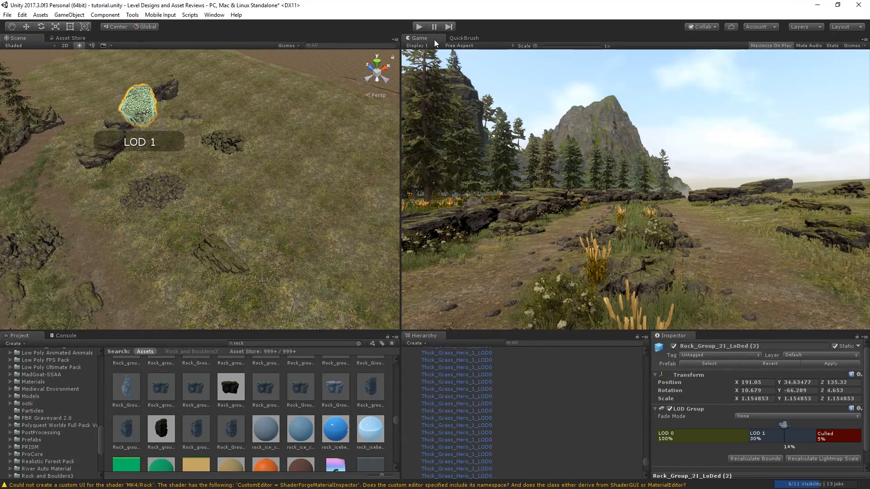
# Step: Set the QuickBrush uniform object scale to a minimum and maximum of 0.8
pyautogui.click(460, 38)
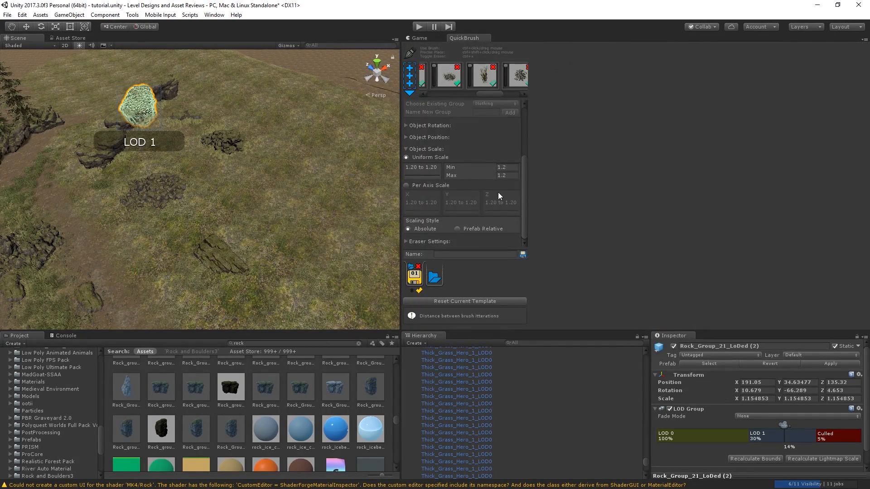
pyautogui.click(510, 168)
pyautogui.write('0.8')
pyautogui.press('Tab')
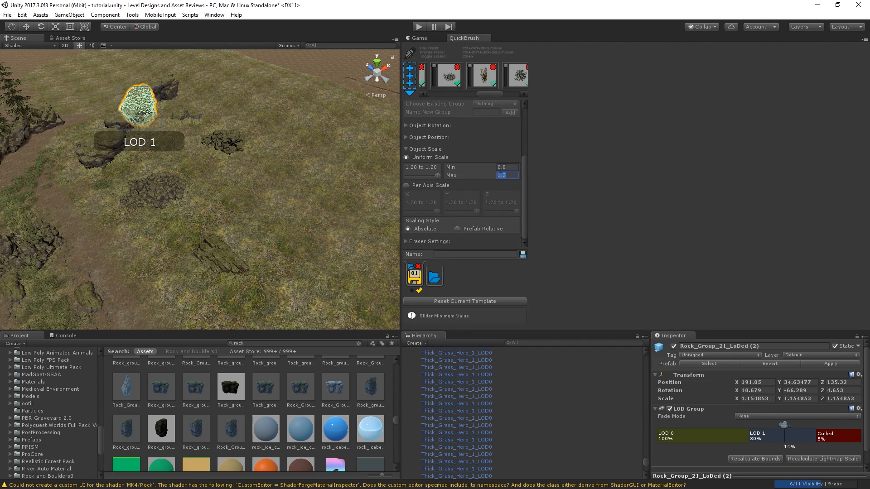
pyautogui.write('0.8')
pyautogui.click(441, 40)
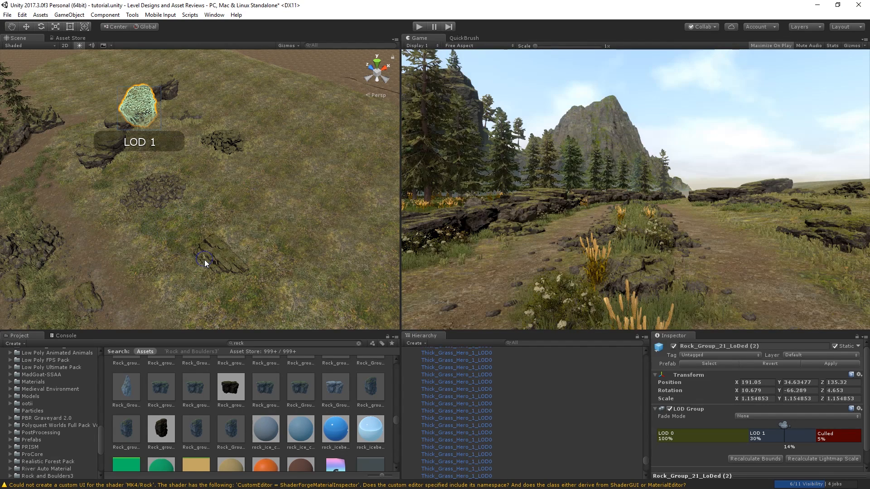
# Step: Paint grass clumps around and between the rock groups in the open field beside the path
pyautogui.moveTo(211, 285); pyautogui.dragTo(274, 228, button='right')
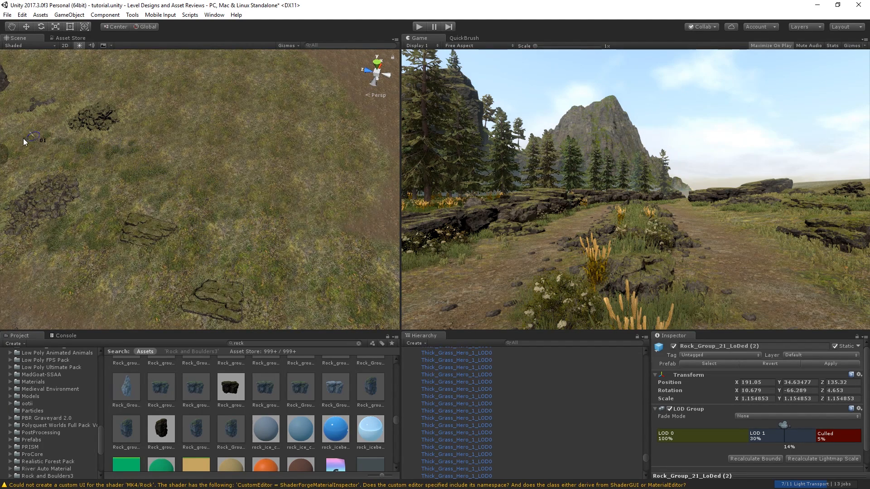
pyautogui.moveTo(101, 153); pyautogui.dragTo(75, 153, button='right')
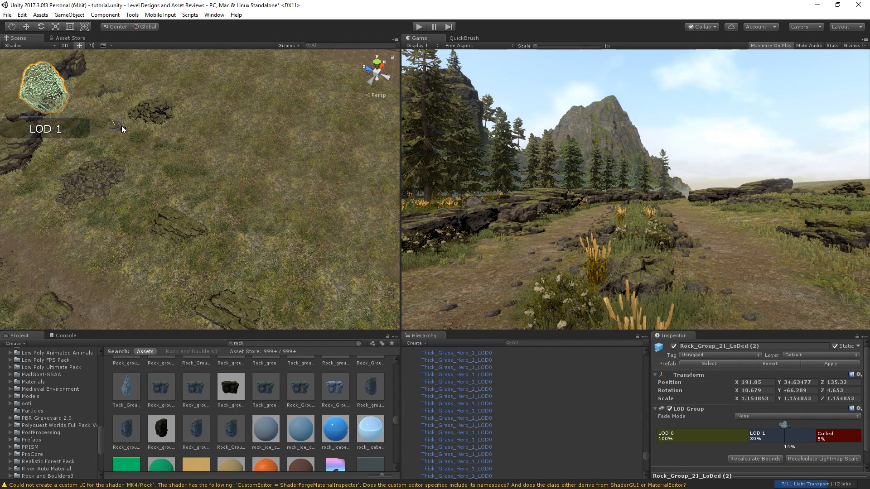
pyautogui.moveTo(191, 140); pyautogui.dragTo(104, 129, button='right')
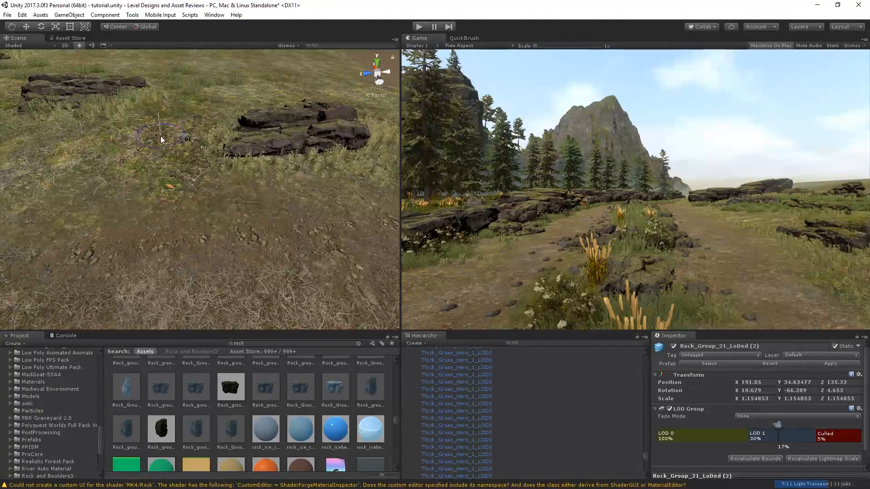
pyautogui.moveTo(159, 134); pyautogui.dragTo(278, 141, button='right')
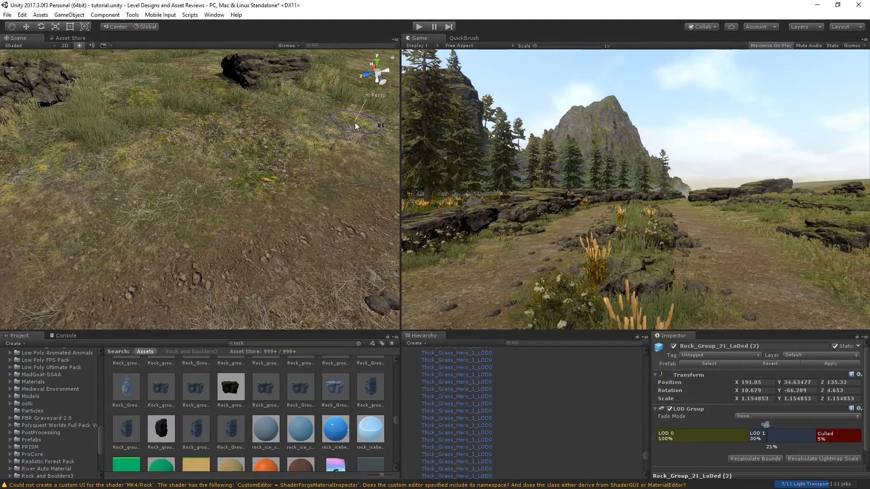
pyautogui.moveTo(355, 122); pyautogui.dragTo(253, 133, button='right')
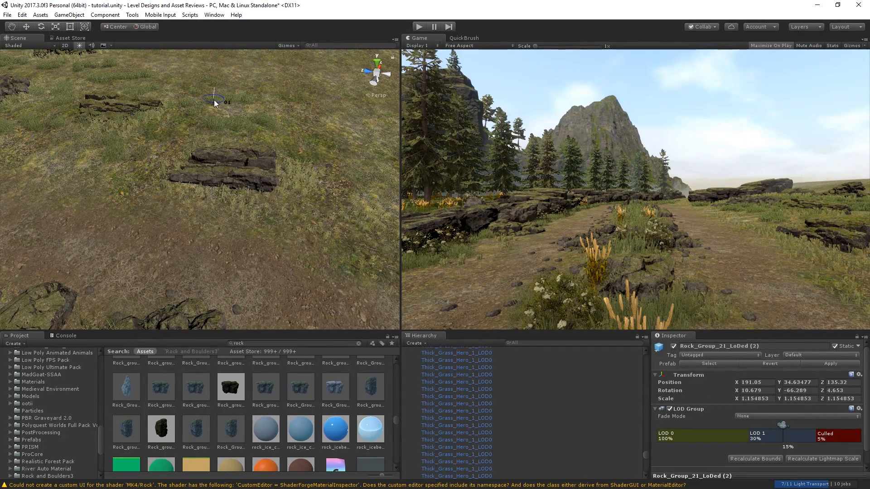
pyautogui.moveTo(197, 119); pyautogui.dragTo(159, 93, button='right')
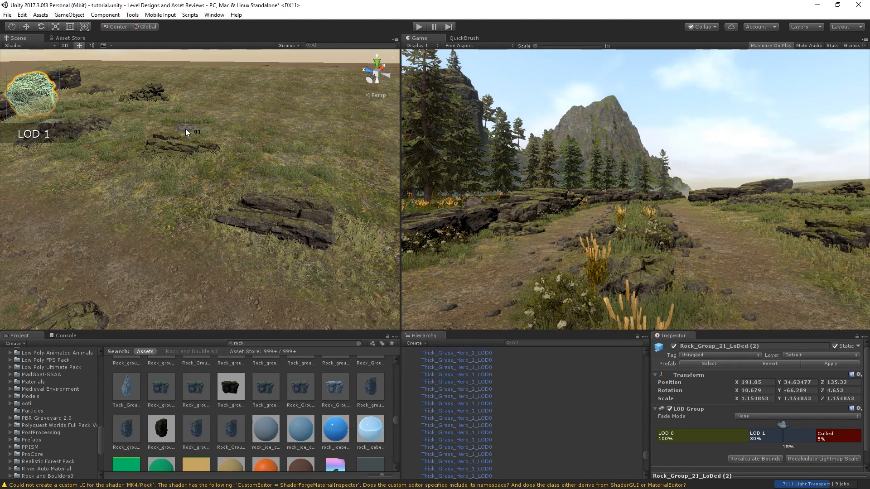
# Step: Check the QuickBrush prefab palette and fill the bare ground around the rock piles with more grass
pyautogui.click(467, 38)
pyautogui.moveTo(490, 93)
pyautogui.mouseDown()
pyautogui.moveTo(439, 98)
pyautogui.moveTo(501, 93)
pyautogui.moveTo(486, 91)
pyautogui.mouseUp()
pyautogui.click(477, 92)
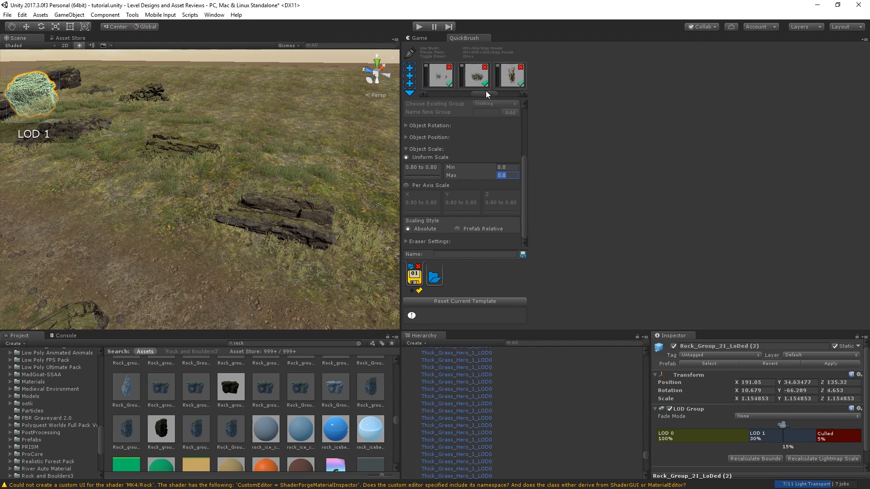
pyautogui.click(417, 38)
pyautogui.moveTo(250, 168)
pyautogui.mouseDown(button='right')
pyautogui.moveTo(273, 115)
pyautogui.moveTo(252, 179)
pyautogui.mouseUp(button='right')
pyautogui.press('w')
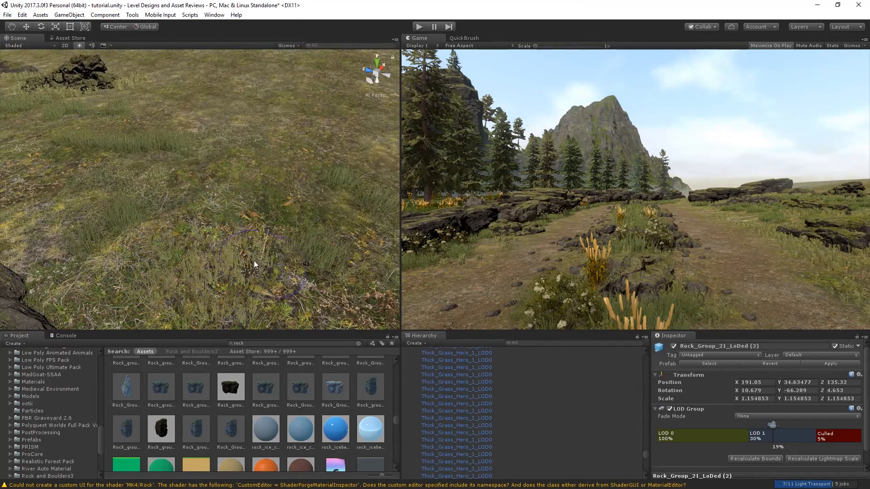
pyautogui.moveTo(254, 260); pyautogui.dragTo(163, 222, button='right')
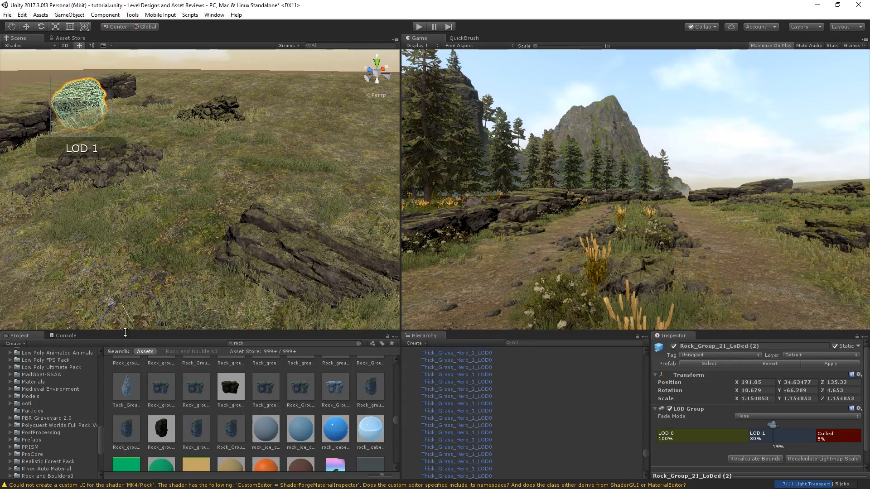
pyautogui.moveTo(148, 282)
pyautogui.mouseDown(button='right')
pyautogui.moveTo(205, 311)
pyautogui.moveTo(229, 238)
pyautogui.mouseUp(button='right')
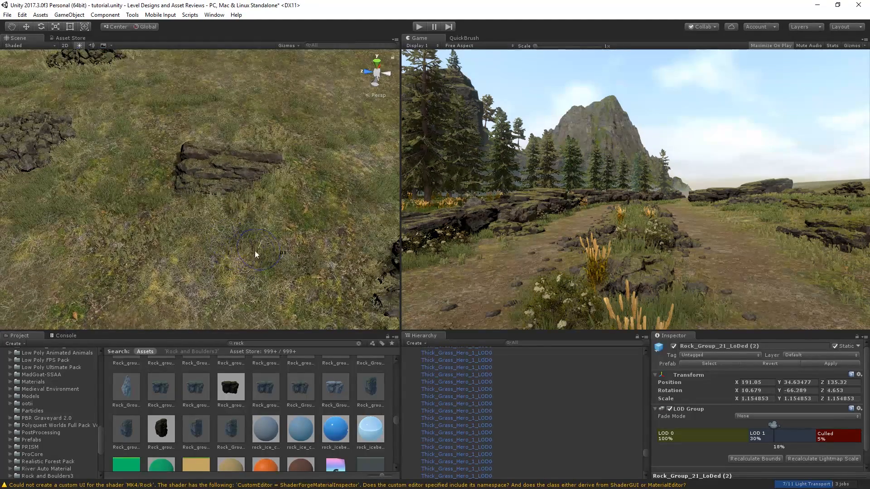
pyautogui.moveTo(254, 293)
pyautogui.mouseDown(button='right')
pyautogui.moveTo(218, 245)
pyautogui.moveTo(235, 207)
pyautogui.moveTo(310, 246)
pyautogui.moveTo(285, 227)
pyautogui.moveTo(264, 230)
pyautogui.moveTo(255, 222)
pyautogui.mouseUp(button='right')
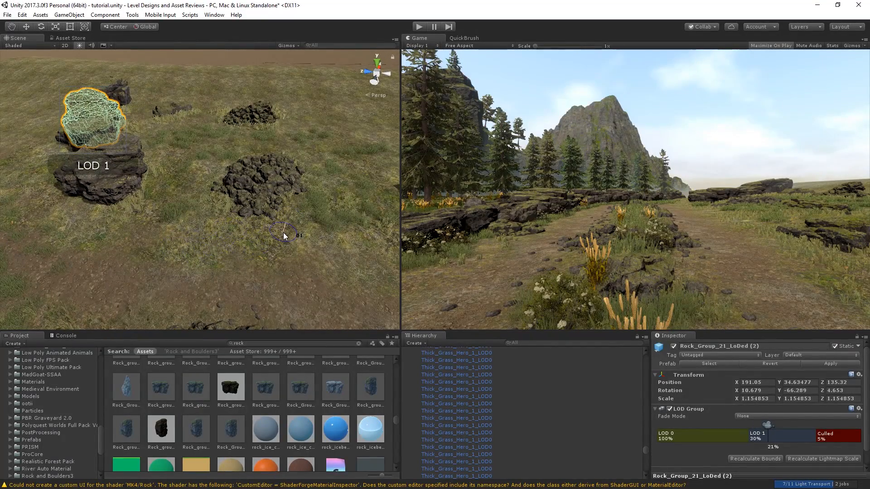
pyautogui.moveTo(276, 234); pyautogui.dragTo(217, 238, button='right')
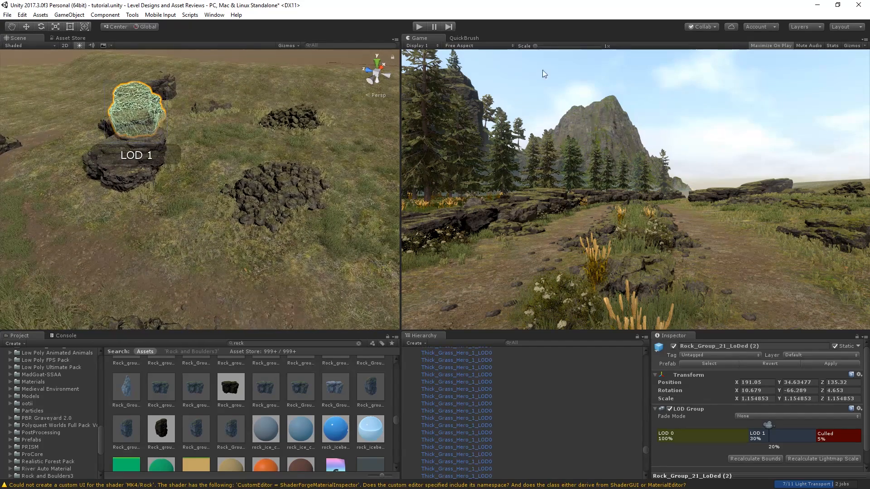
# Step: Preview the level in Play mode, stop it, and look through the QuickBrush prefab palette
pyautogui.click(418, 26)
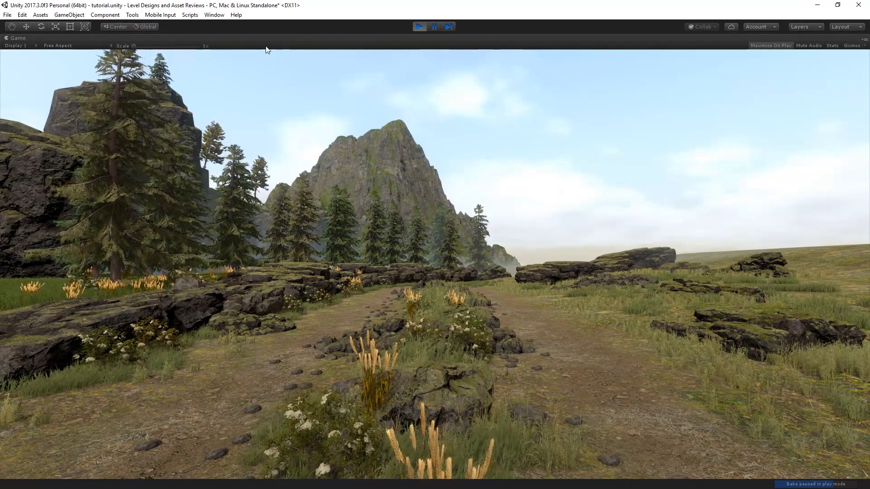
pyautogui.click(423, 29)
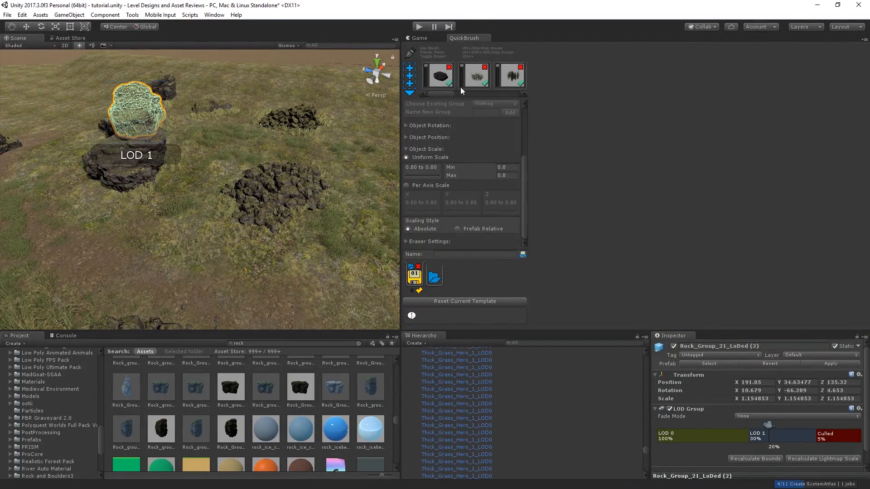
pyautogui.moveTo(446, 93); pyautogui.dragTo(468, 88)
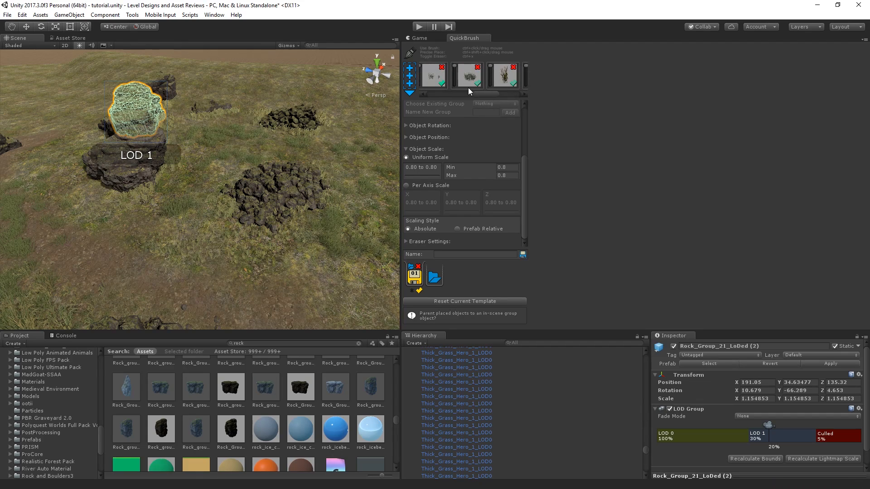
pyautogui.click(433, 39)
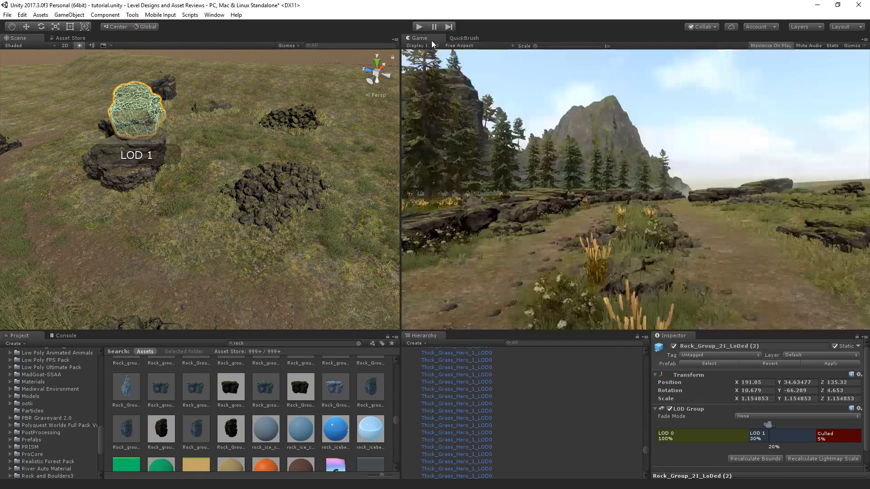
# Step: Paint grass clumps along the dirt path's edge in front of the rock groups
pyautogui.moveTo(244, 149); pyautogui.dragTo(270, 167, button='right')
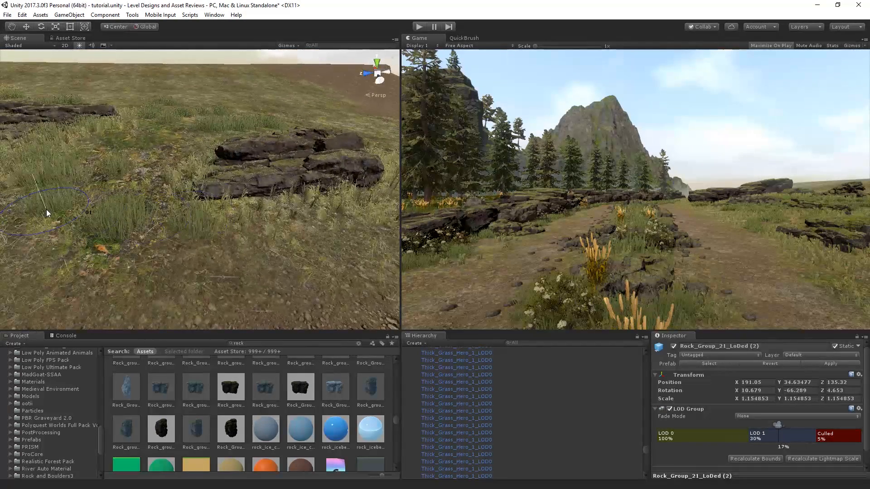
pyautogui.moveTo(283, 206)
pyautogui.mouseDown(button='right')
pyautogui.moveTo(275, 202)
pyautogui.moveTo(296, 213)
pyautogui.mouseUp(button='right')
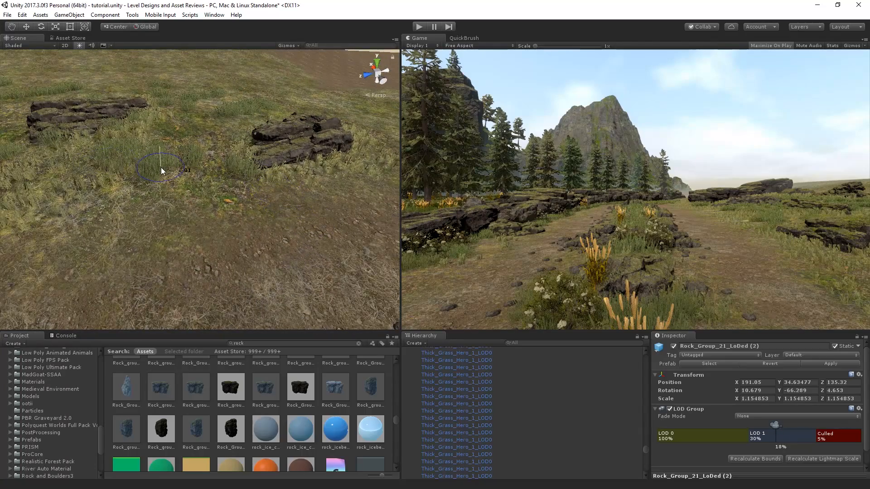
pyautogui.moveTo(161, 167); pyautogui.dragTo(206, 189, button='right')
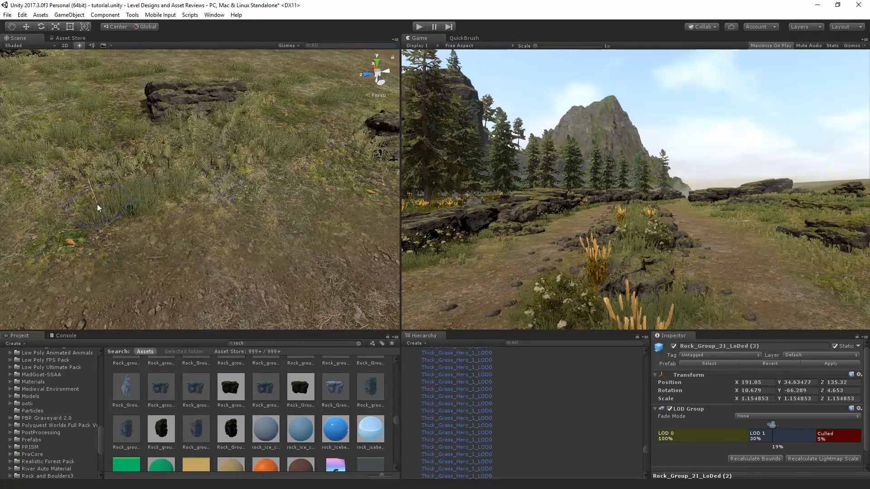
pyautogui.moveTo(97, 204); pyautogui.dragTo(349, 142, button='right')
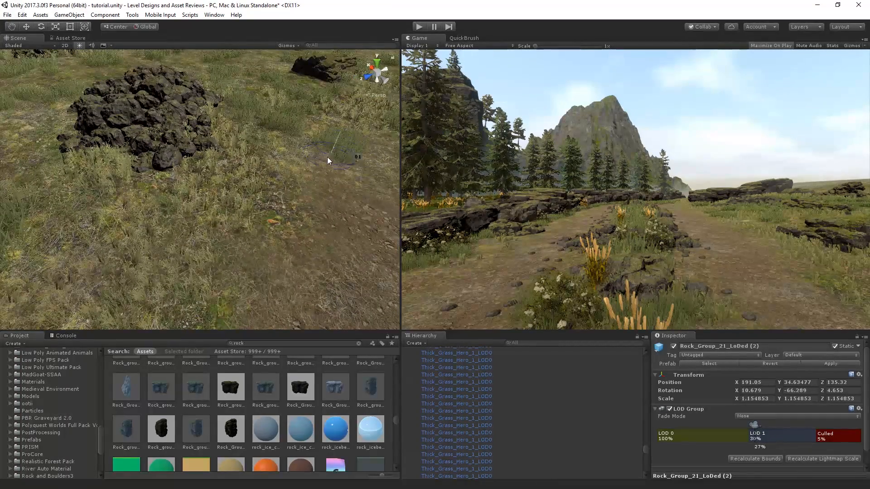
pyautogui.moveTo(278, 176)
pyautogui.mouseDown(button='right')
pyautogui.moveTo(265, 164)
pyautogui.moveTo(230, 209)
pyautogui.moveTo(276, 212)
pyautogui.mouseUp(button='right')
pyautogui.click(321, 223)
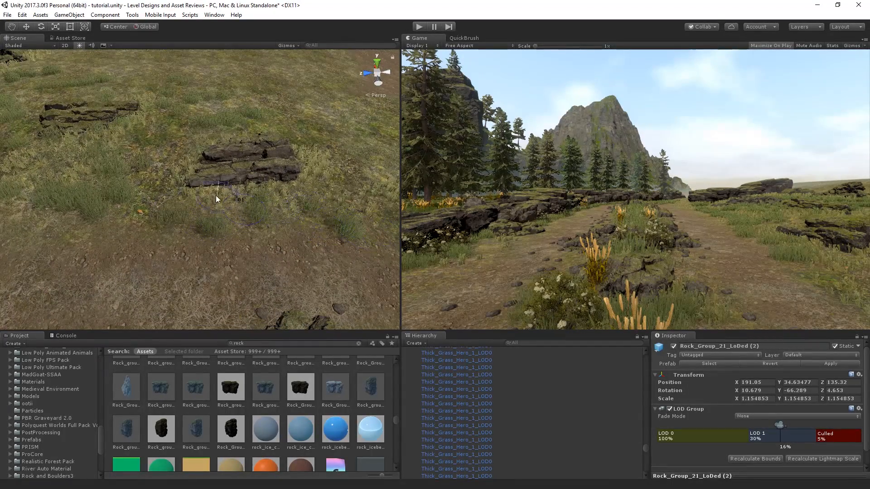
pyautogui.moveTo(215, 195)
pyautogui.mouseDown(button='right')
pyautogui.moveTo(226, 190)
pyautogui.moveTo(206, 215)
pyautogui.mouseUp(button='right')
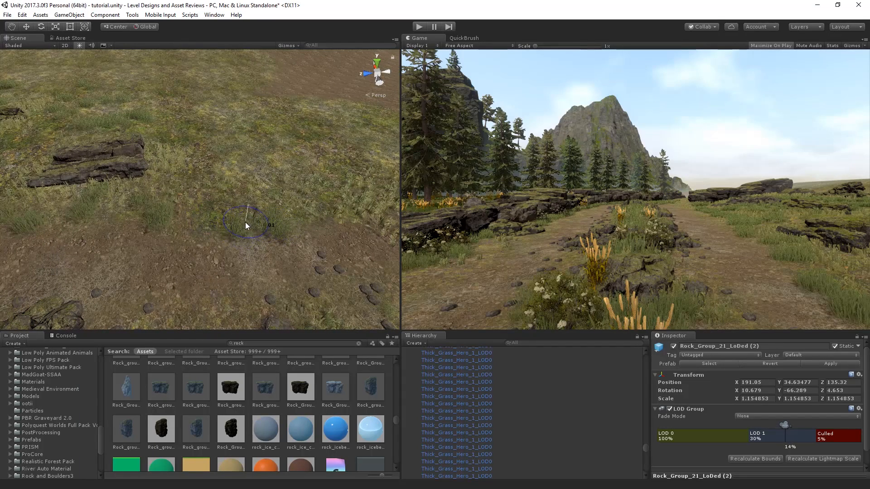
pyautogui.click(218, 211)
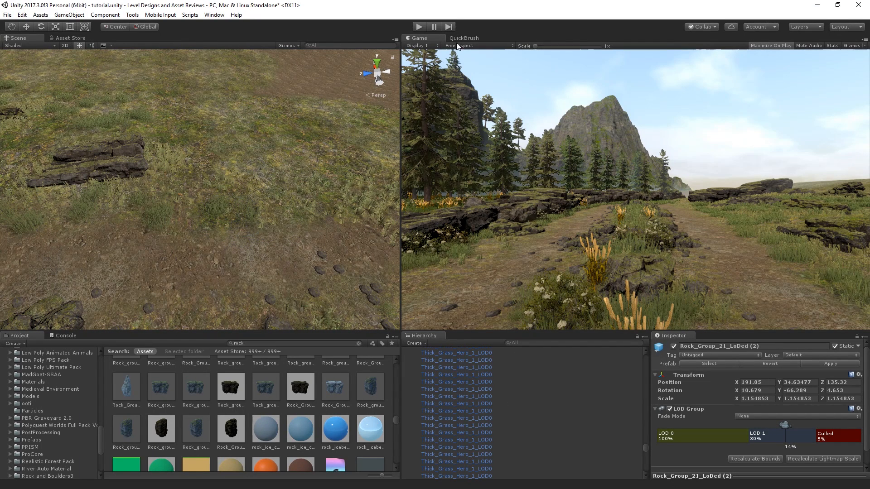
pyautogui.click(471, 46)
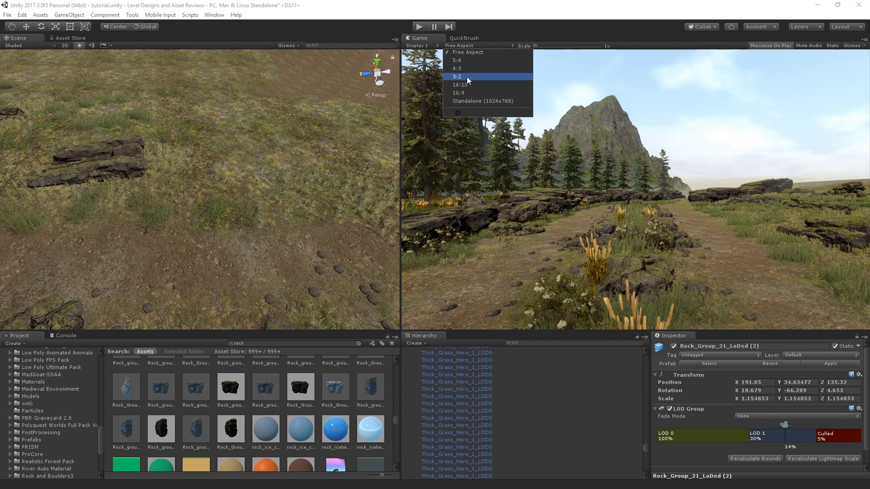
pyautogui.click(389, 260)
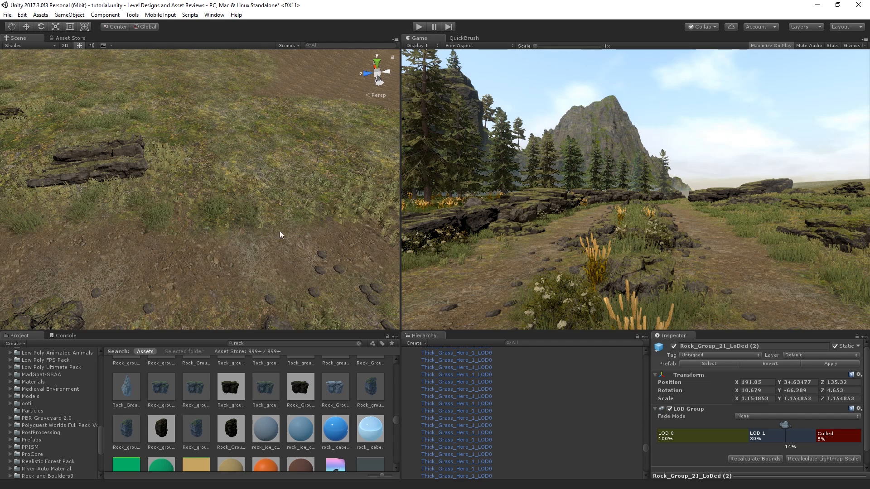
# Step: Set the QuickBrush uniform object scale to a minimum and maximum of 1.5
pyautogui.moveTo(280, 234); pyautogui.dragTo(145, 219, button='right')
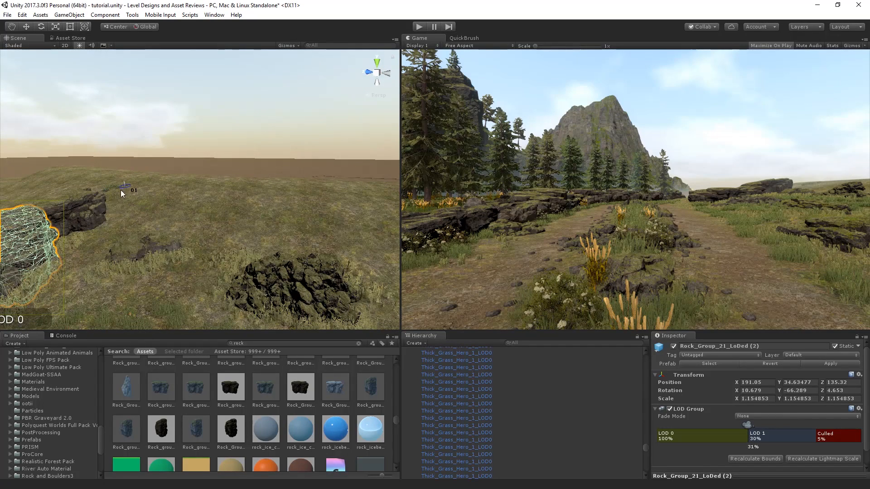
pyautogui.click(464, 37)
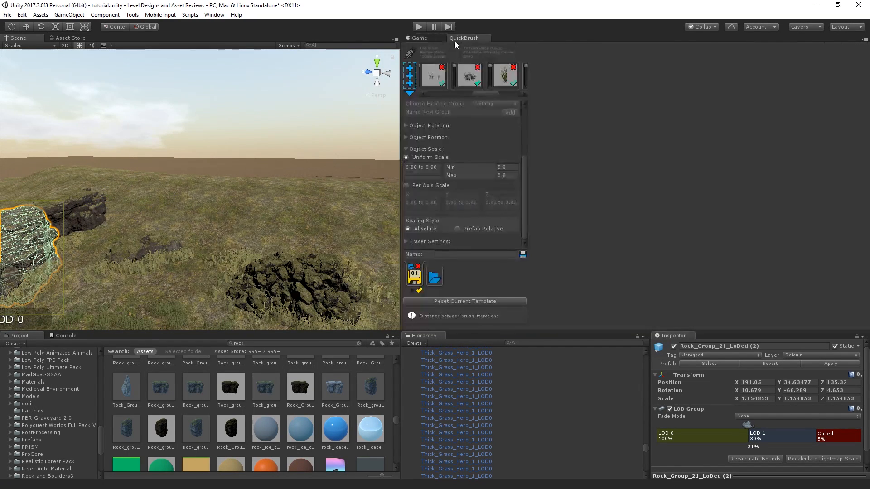
pyautogui.click(501, 167)
pyautogui.write('1.5')
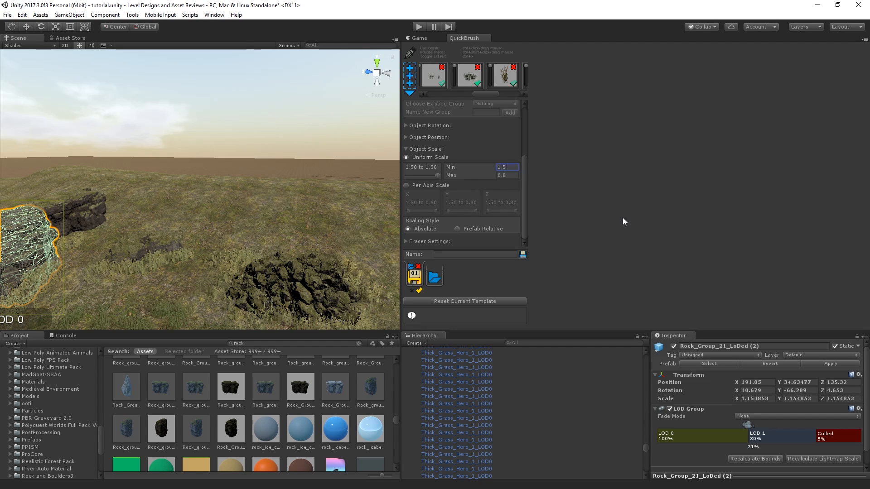
pyautogui.press('Tab')
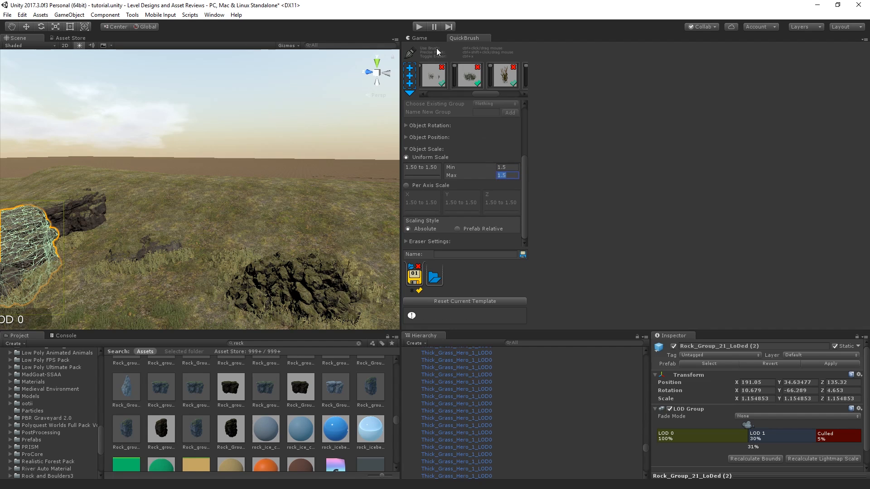
pyautogui.click(427, 39)
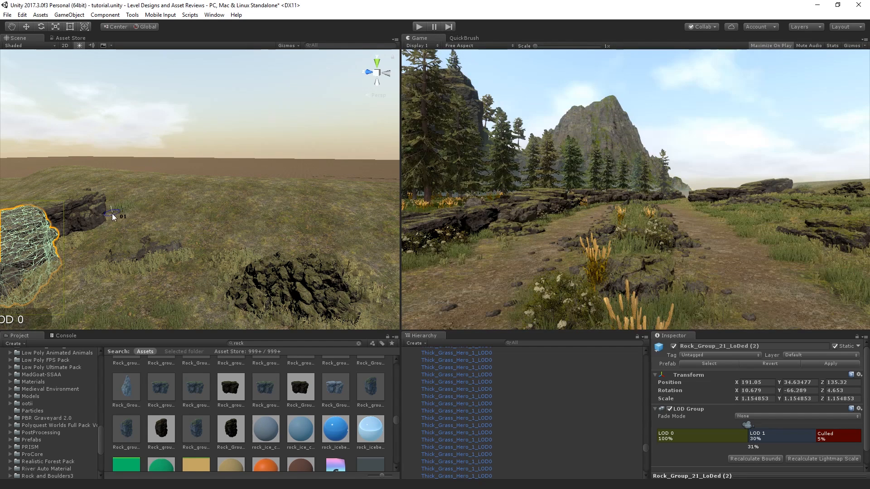
# Step: Paint larger grass clumps across the hill behind and around the rock pile
pyautogui.click(158, 215)
pyautogui.click(203, 216)
pyautogui.click(165, 196)
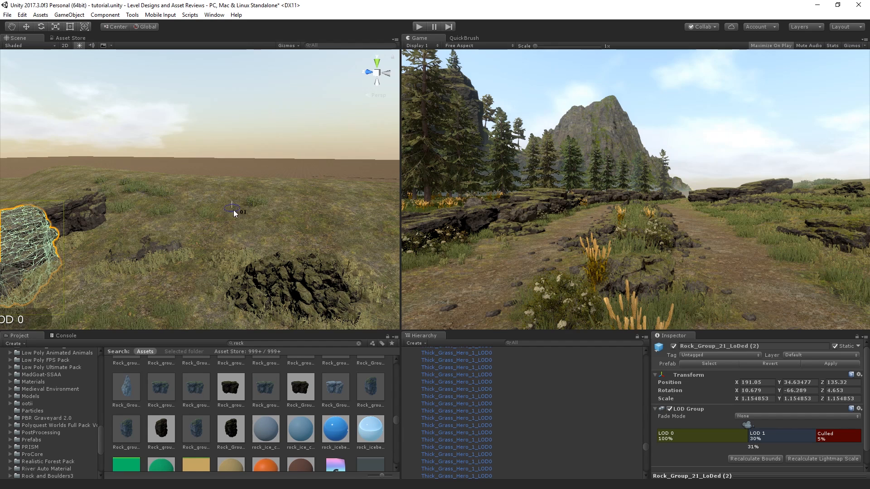
pyautogui.click(227, 227)
pyautogui.click(174, 228)
pyautogui.press('s')
pyautogui.moveTo(170, 228); pyautogui.dragTo(186, 203, button='right')
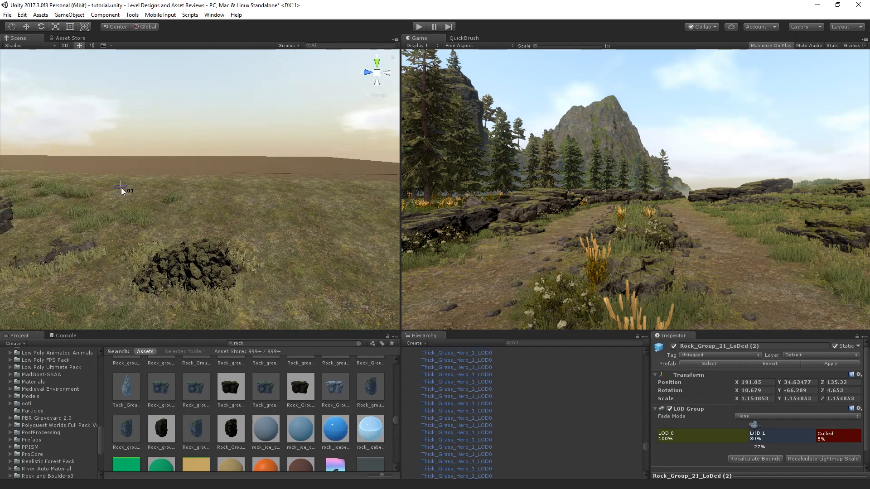
pyautogui.click(163, 231)
pyautogui.click(199, 217)
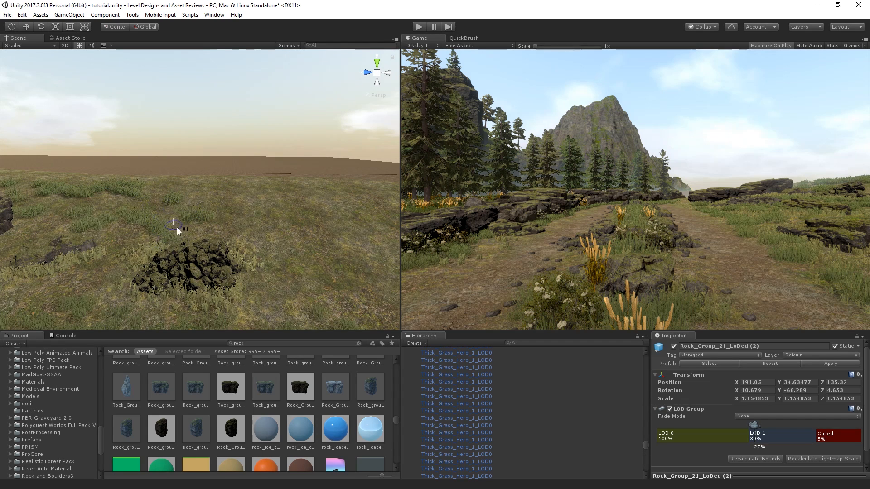
pyautogui.moveTo(189, 258); pyautogui.dragTo(137, 226, button='right')
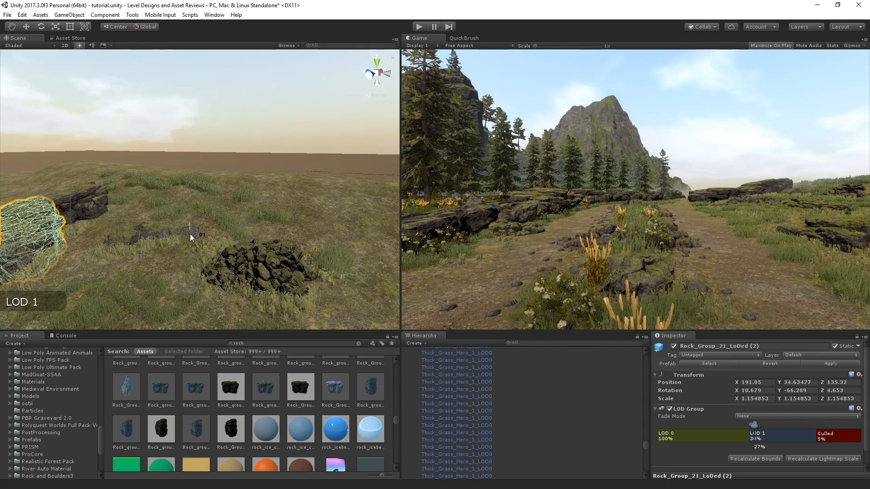
# Step: Paint more grass clumps behind and beside the dark rock pile on the hill
pyautogui.moveTo(190, 238); pyautogui.dragTo(234, 256, button='right')
pyautogui.click(275, 218)
pyautogui.press('w')
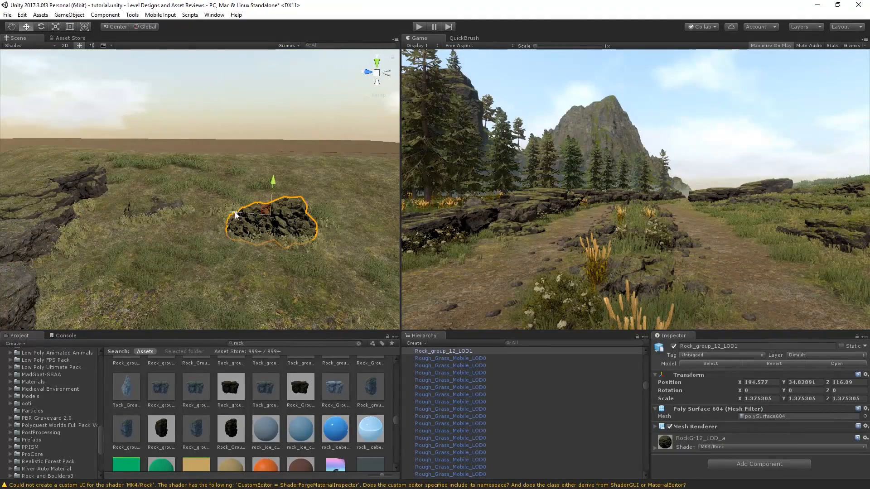
pyautogui.moveTo(273, 227); pyautogui.dragTo(291, 210, button='right')
pyautogui.press('1')
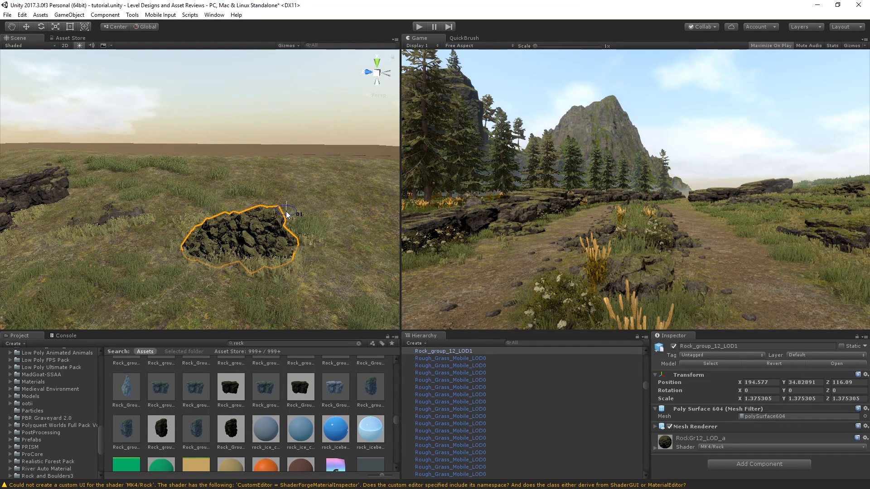
pyautogui.click(286, 215)
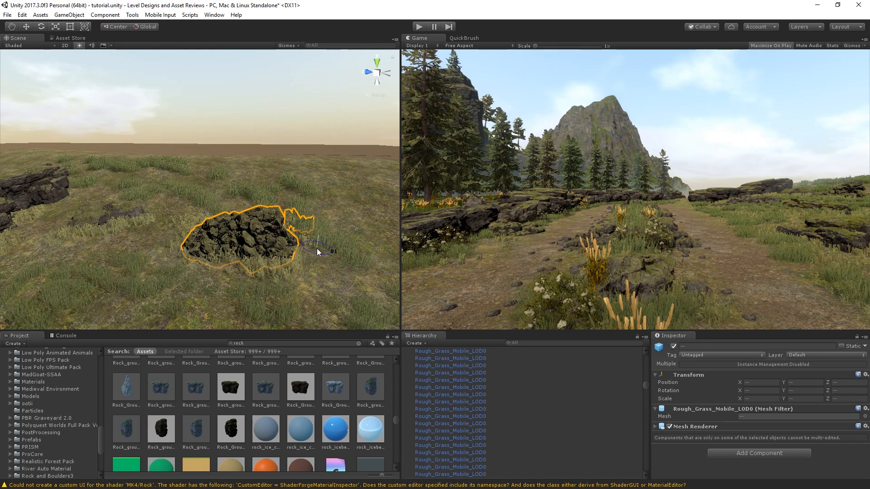
pyautogui.press('w')
pyautogui.press('d')
pyautogui.moveTo(317, 248); pyautogui.dragTo(288, 274, button='right')
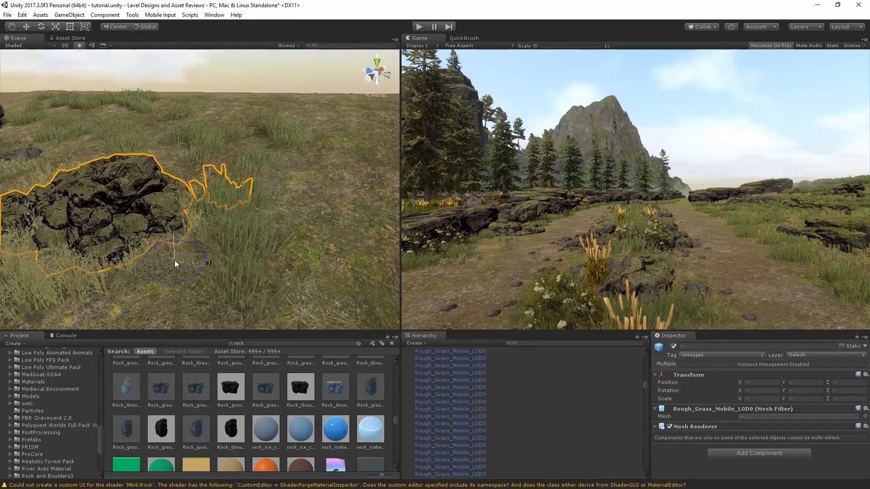
pyautogui.press('s')
pyautogui.moveTo(216, 238); pyautogui.dragTo(212, 219, button='right')
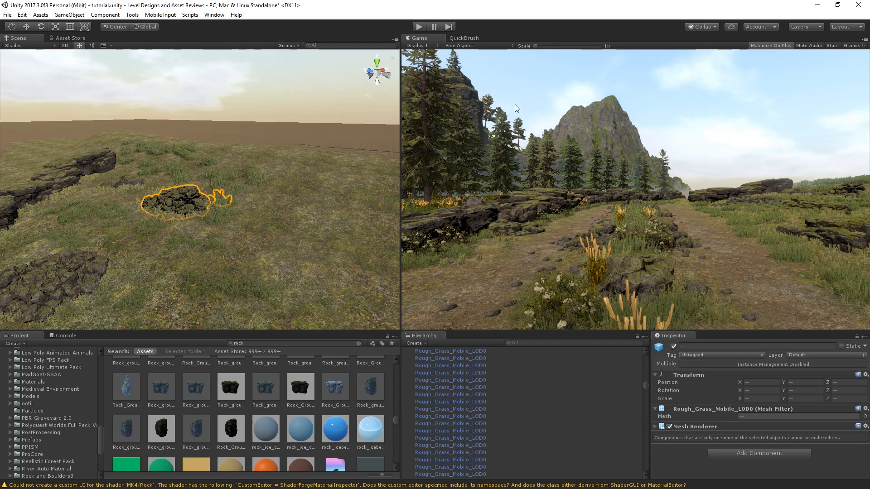
# Step: Preview the level in Play mode to check the grassed hillside, and stop it
pyautogui.click(419, 28)
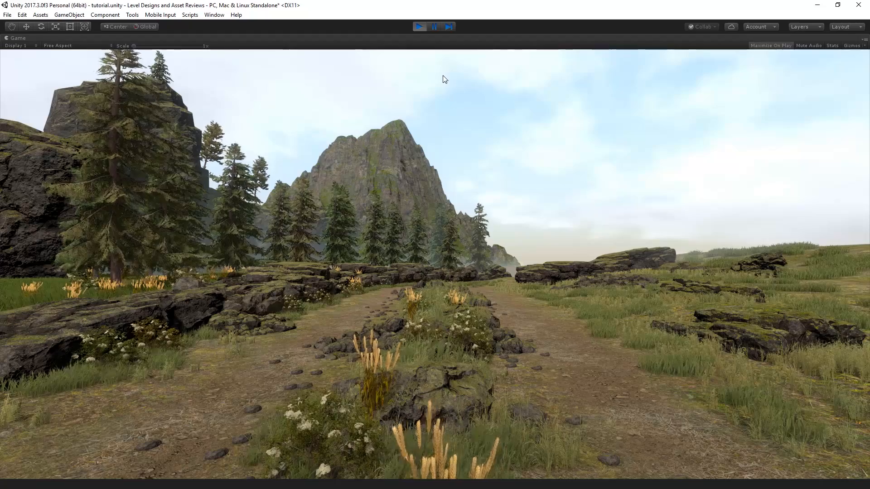
pyautogui.click(419, 26)
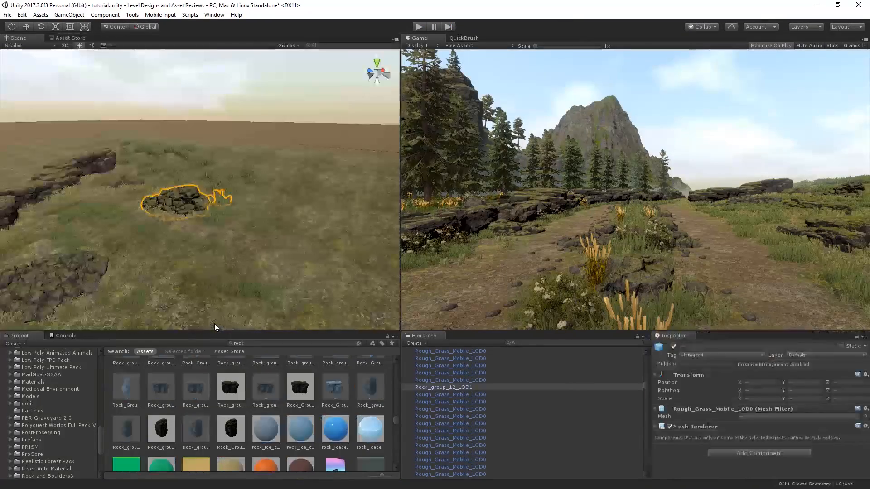
# Step: Paint grass clumps along the edge and down the middle of the dirt path beside the rock groups
pyautogui.moveTo(123, 151); pyautogui.dragTo(165, 217, button='right')
pyautogui.click(165, 219)
pyautogui.click(205, 237)
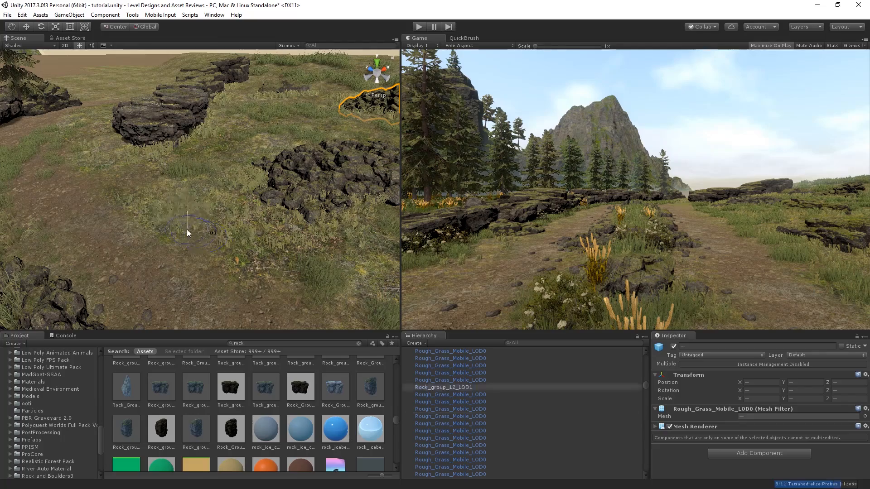
pyautogui.click(168, 220)
pyautogui.moveTo(193, 230); pyautogui.dragTo(177, 169, button='right')
pyautogui.moveTo(184, 245); pyautogui.dragTo(152, 293, button='right')
pyautogui.press('w')
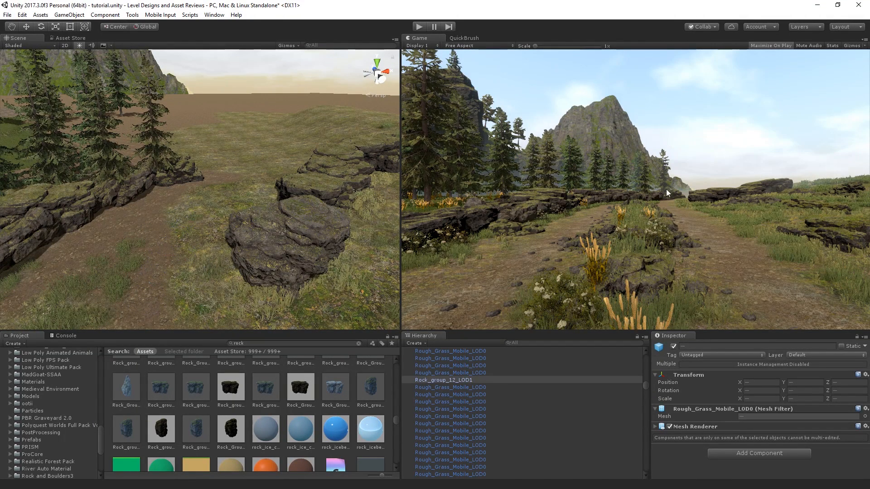
pyautogui.moveTo(111, 203); pyautogui.dragTo(156, 252, button='right')
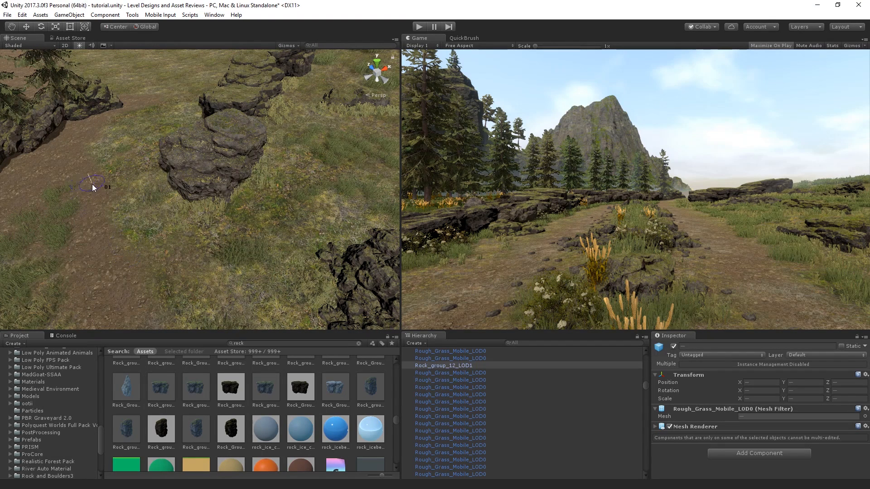
pyautogui.moveTo(48, 229)
pyautogui.mouseDown()
pyautogui.moveTo(57, 236)
pyautogui.moveTo(72, 220)
pyautogui.mouseUp()
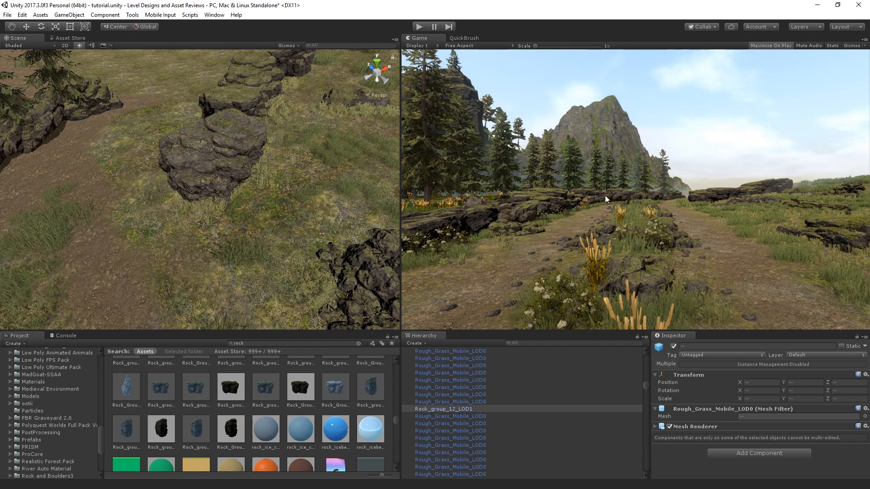
# Step: Duplicate the rock group beside the last cedar, scale the copy to about 2.25 and position it at the path's far end
pyautogui.moveTo(193, 177); pyautogui.dragTo(141, 111, button='right')
pyautogui.click(196, 187)
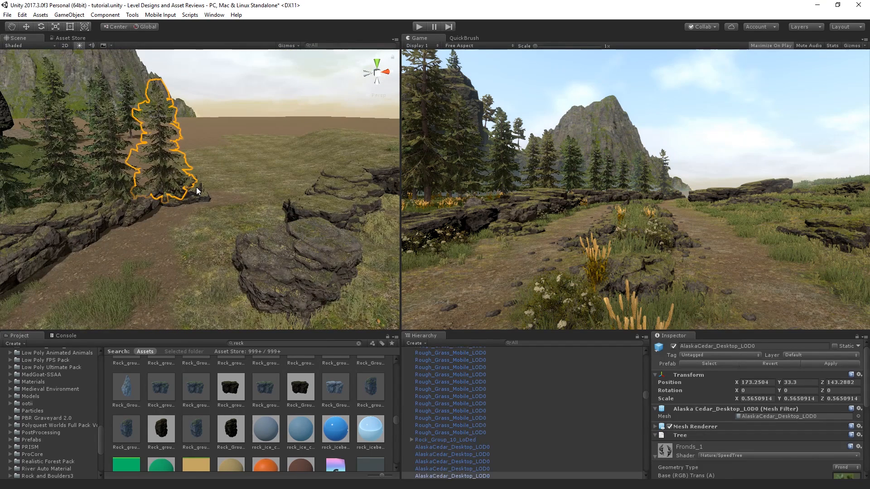
pyautogui.click(196, 187)
pyautogui.moveTo(238, 178); pyautogui.dragTo(251, 170)
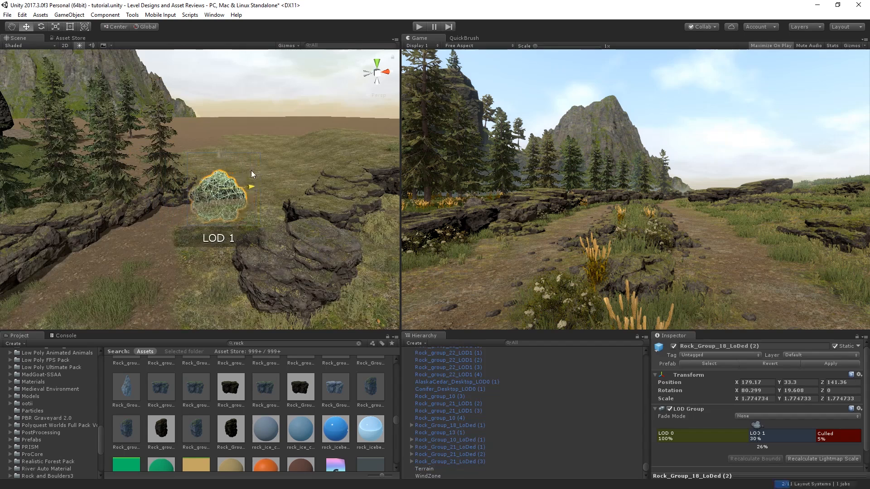
pyautogui.press('e')
pyautogui.press('r')
pyautogui.moveTo(216, 197); pyautogui.dragTo(183, 176)
pyautogui.press('e')
pyautogui.press('w')
pyautogui.moveTo(183, 177); pyautogui.dragTo(164, 170, button='right')
pyautogui.press('s')
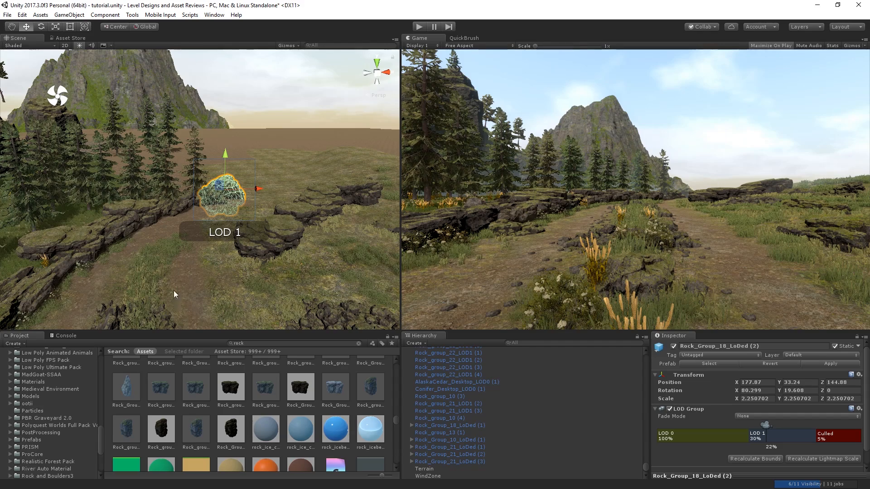
# Step: Add the Rock_Group_22_LoDed prefab at the hill end of the rock ridge, tilt it and lower it into the ground
pyautogui.moveTo(173, 290); pyautogui.dragTo(229, 290, button='right')
pyautogui.press('w')
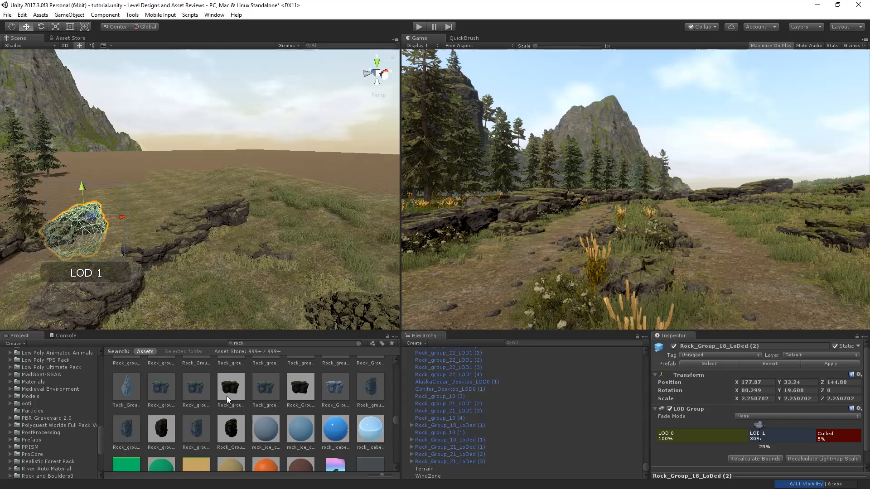
pyautogui.moveTo(226, 396); pyautogui.dragTo(308, 141)
pyautogui.press('e')
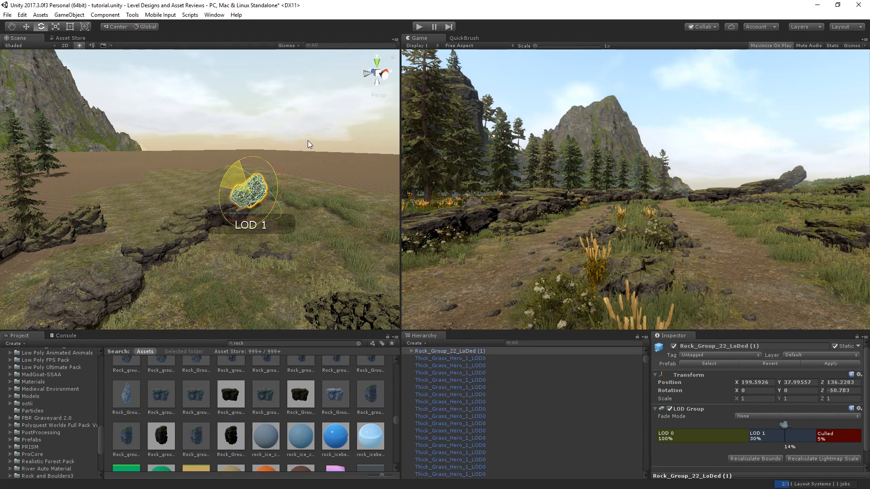
pyautogui.press('w')
pyautogui.moveTo(252, 164)
pyautogui.mouseDown()
pyautogui.moveTo(235, 183)
pyautogui.moveTo(257, 163)
pyautogui.moveTo(243, 169)
pyautogui.moveTo(252, 169)
pyautogui.mouseUp()
# Step: Rotate the new ridge rock to about -67° on Z, scale it to about 1.4 and sink it to Y 36.36
pyautogui.press('e')
pyautogui.press('w')
pyautogui.press('r')
pyautogui.moveTo(251, 203); pyautogui.dragTo(270, 207)
pyautogui.press('w')
pyautogui.moveTo(256, 165); pyautogui.dragTo(253, 168)
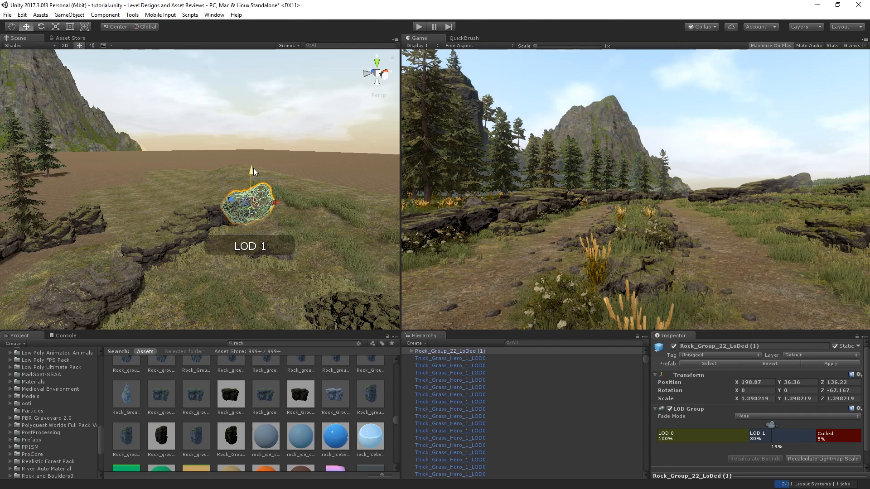
# Step: Shift the ridge rock to about X 201.5 and Y 35.92, and rotate it to about -75.9° on Z
pyautogui.moveTo(270, 206); pyautogui.dragTo(287, 206)
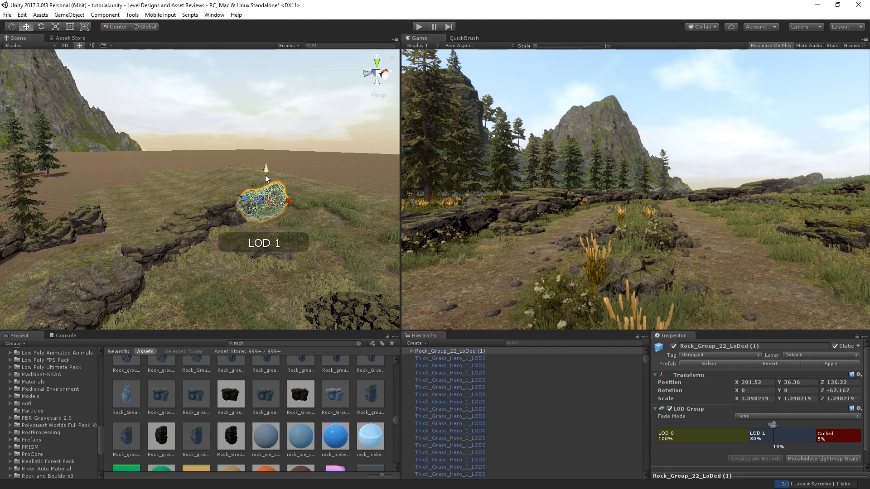
pyautogui.moveTo(265, 175); pyautogui.dragTo(253, 182)
pyautogui.press('e')
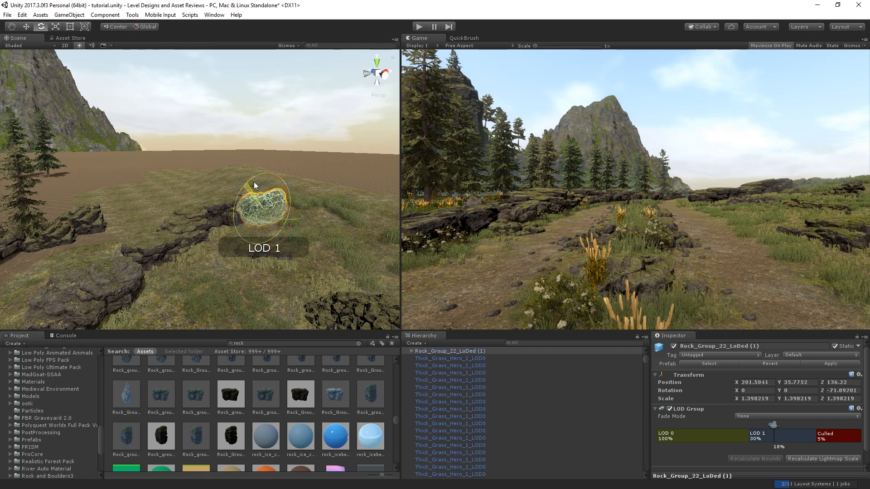
pyautogui.press('w')
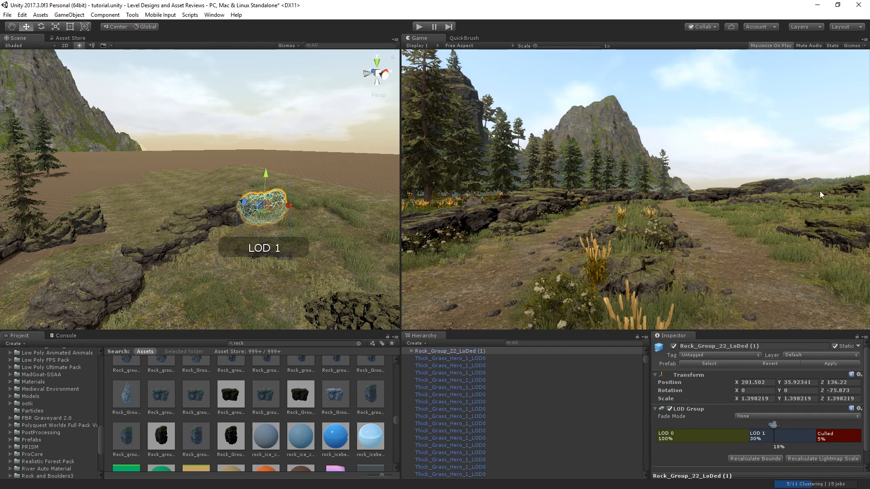
# Step: Paint extra grass clumps between the hill's rock pile and the newly placed ridge rock
pyautogui.moveTo(124, 196); pyautogui.dragTo(198, 242, button='right')
pyautogui.keyDown('ctrl'); pyautogui.click(222, 209); pyautogui.keyUp('ctrl')
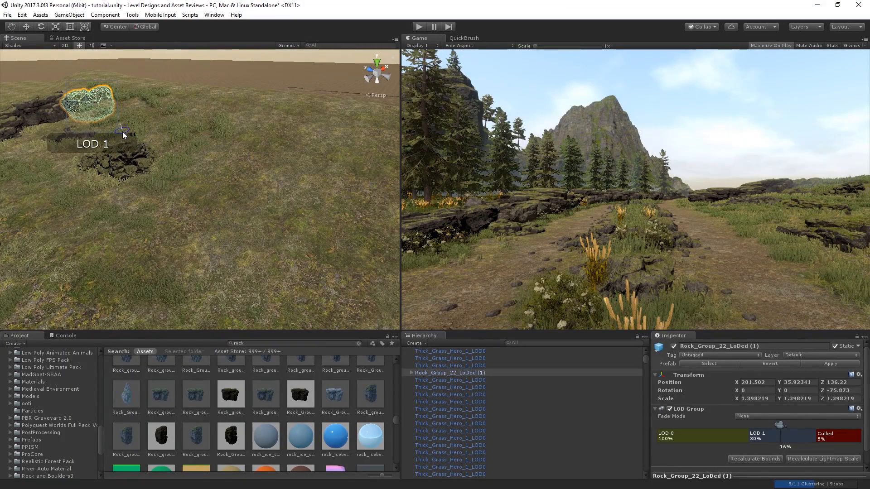
pyautogui.moveTo(122, 132); pyautogui.dragTo(189, 168, button='right')
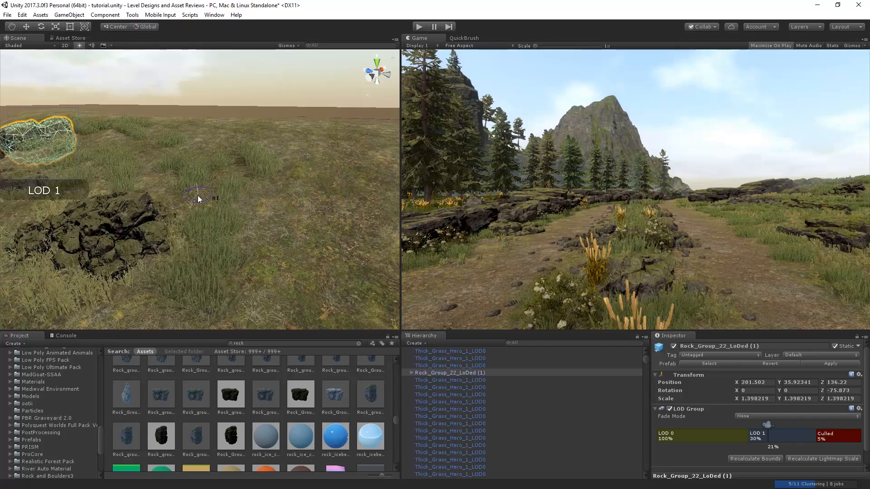
pyautogui.keyDown('ctrl'); pyautogui.click(211, 196); pyautogui.keyUp('ctrl')
pyautogui.keyDown('ctrl'); pyautogui.click(149, 188); pyautogui.keyUp('ctrl')
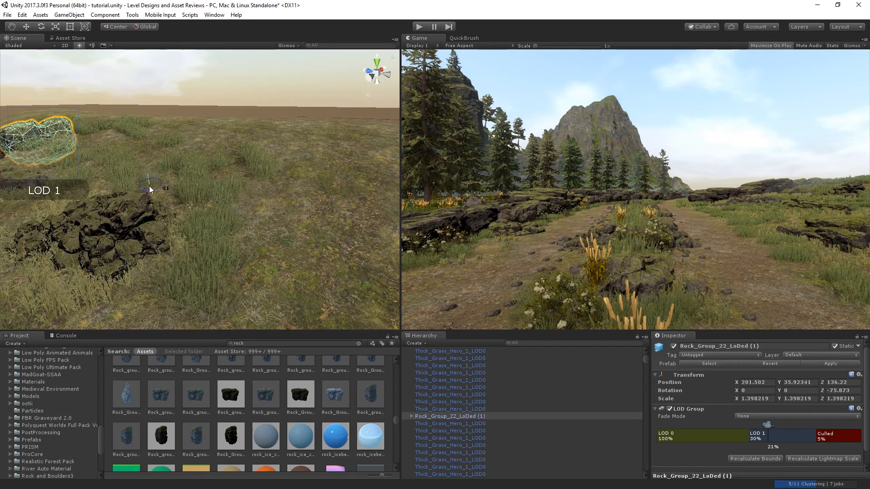
pyautogui.moveTo(149, 187)
pyautogui.keyDown('ctrl'); pyautogui.mouseDown()
pyautogui.moveTo(152, 171)
pyautogui.moveTo(131, 176)
pyautogui.moveTo(117, 163)
pyautogui.mouseUp(); pyautogui.keyUp('ctrl')
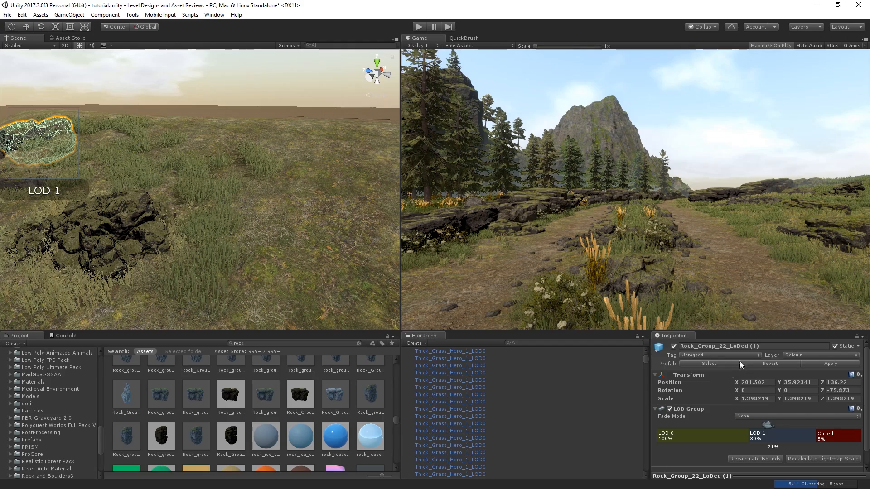
# Step: Paint terrain grass details between the rock piles with a brush size of 18, undoing the excess strokes
pyautogui.click(309, 207)
pyautogui.click(790, 422)
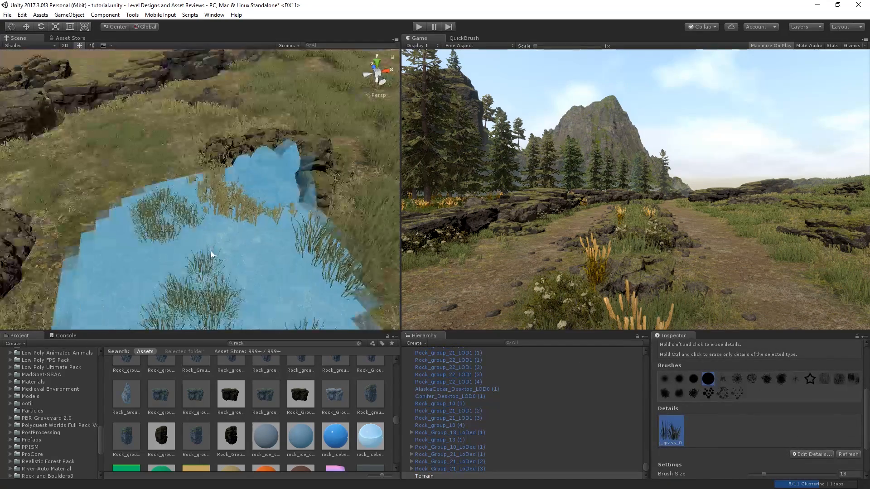
pyautogui.moveTo(204, 262); pyautogui.dragTo(104, 207)
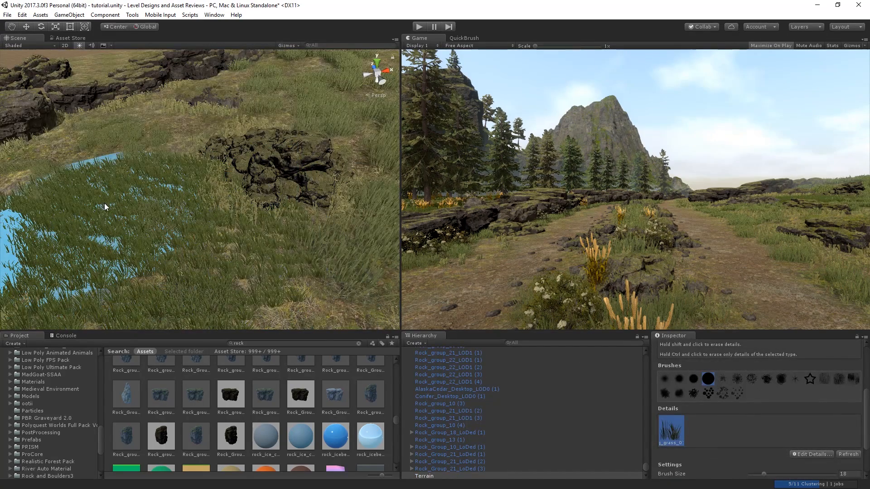
pyautogui.hotkey('ctrl', 'z')
pyautogui.click(58, 260)
pyautogui.moveTo(59, 260)
pyautogui.mouseDown(button='right')
pyautogui.moveTo(154, 219)
pyautogui.moveTo(103, 245)
pyautogui.moveTo(129, 241)
pyautogui.mouseUp(button='right')
pyautogui.hotkey('ctrl', 'z')
pyautogui.click(263, 206)
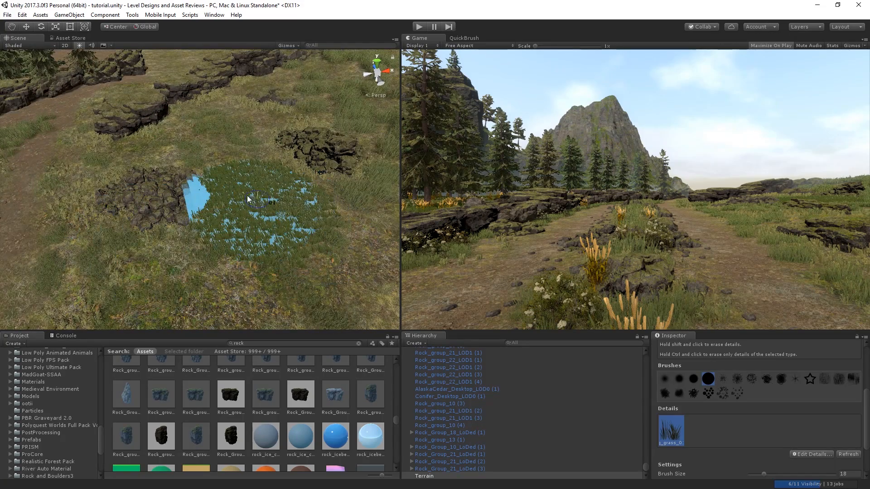
pyautogui.hotkey('ctrl', 'z')
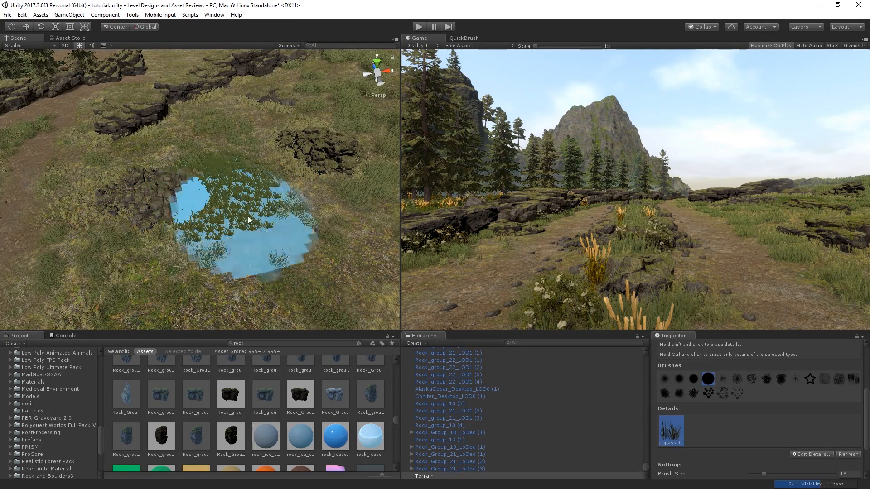
# Step: Set the terrain detail brush size to 6 and paint small grass patches beside the rocks near the path
pyautogui.moveTo(243, 228)
pyautogui.mouseDown(button='right')
pyautogui.moveTo(311, 243)
pyautogui.moveTo(339, 266)
pyautogui.moveTo(242, 281)
pyautogui.moveTo(307, 188)
pyautogui.moveTo(262, 197)
pyautogui.moveTo(786, 427)
pyautogui.mouseUp(button='right')
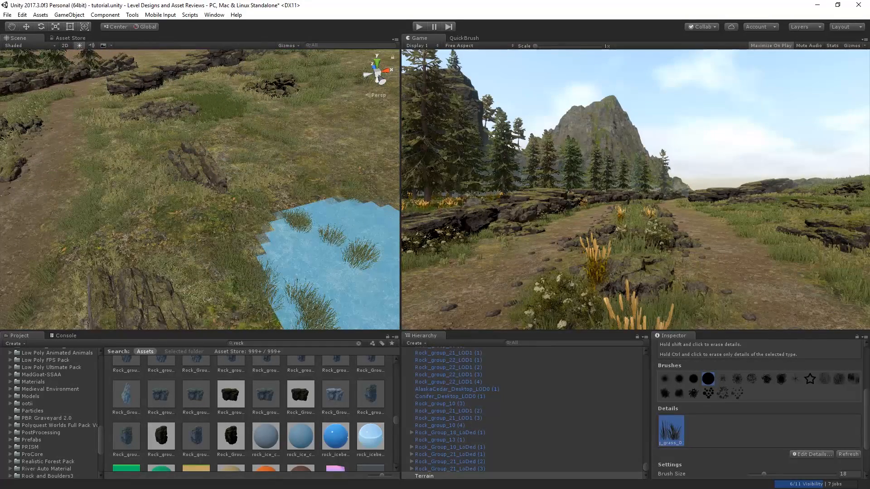
pyautogui.click(753, 474)
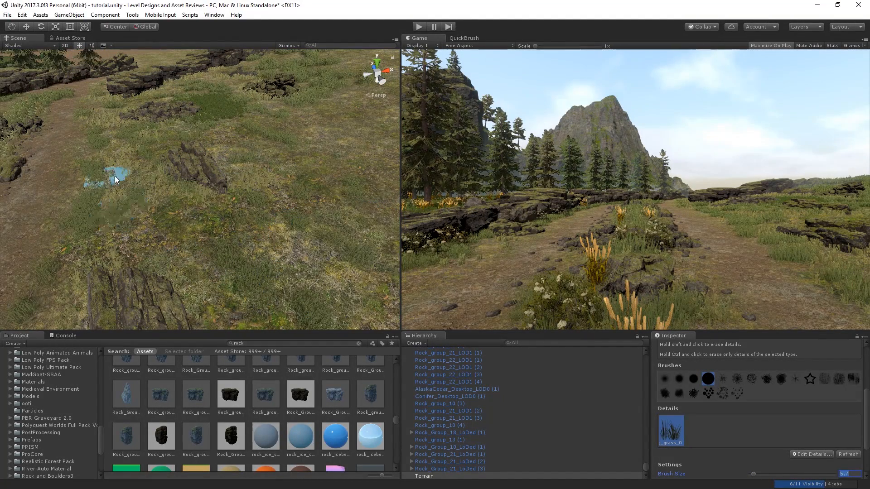
pyautogui.moveTo(109, 167)
pyautogui.mouseDown()
pyautogui.moveTo(133, 252)
pyautogui.moveTo(128, 268)
pyautogui.moveTo(185, 329)
pyautogui.moveTo(136, 273)
pyautogui.moveTo(164, 262)
pyautogui.mouseUp()
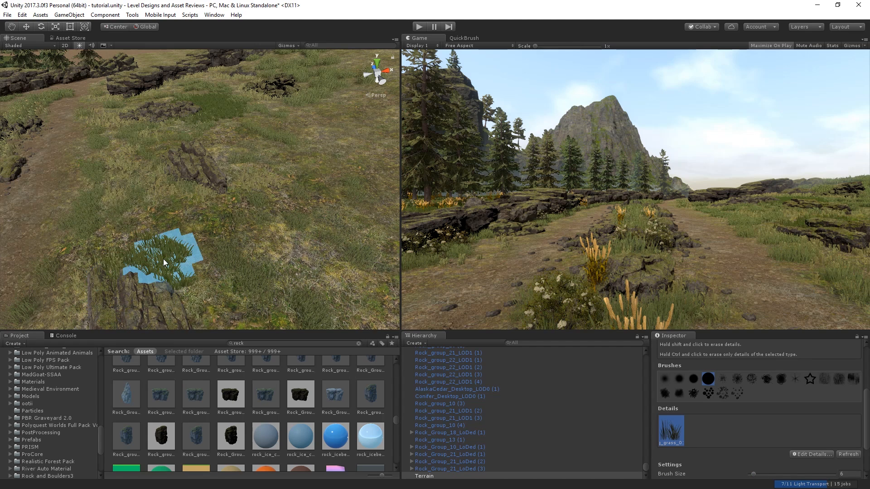
# Step: Run the level in Play mode to review the added rock and terrain grass, and stop it
pyautogui.click(418, 27)
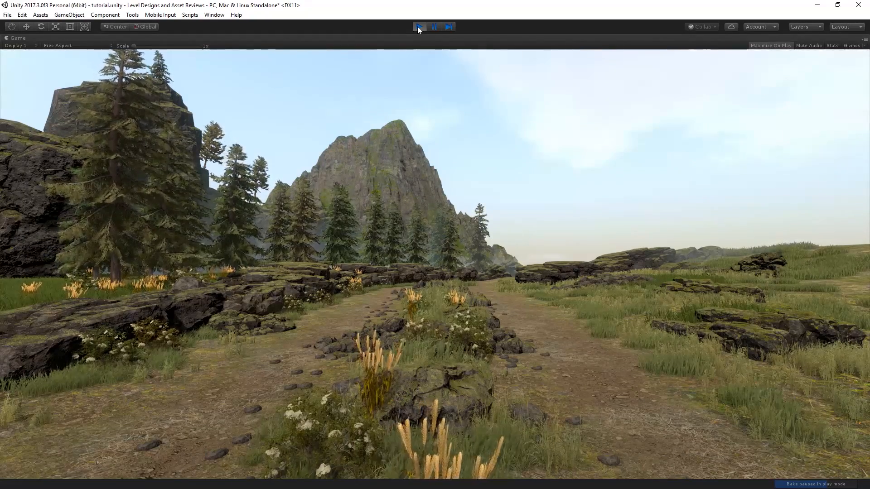
pyautogui.click(418, 26)
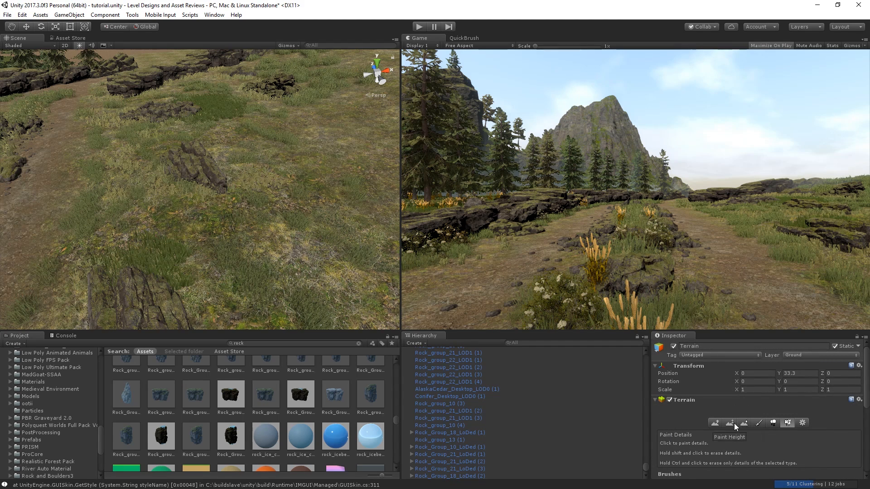
# Step: Mark the bush as the QuickBrush object to place in the scene
pyautogui.click(481, 37)
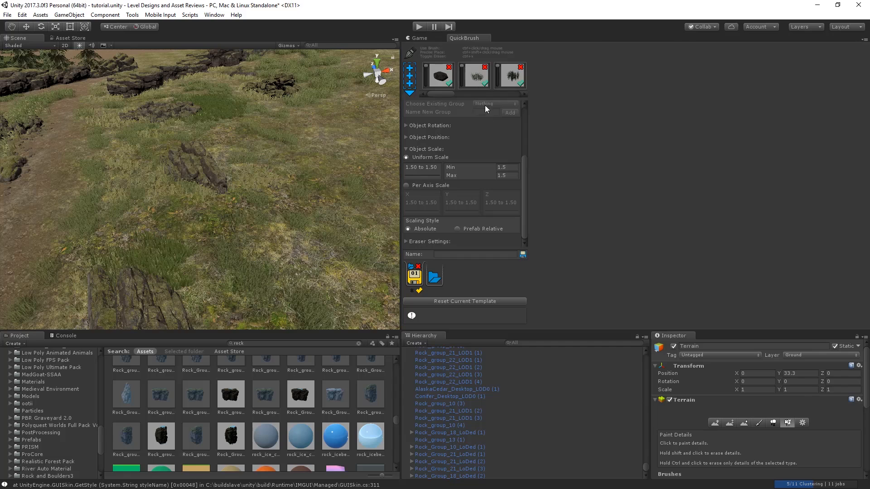
pyautogui.moveTo(442, 92); pyautogui.dragTo(475, 94)
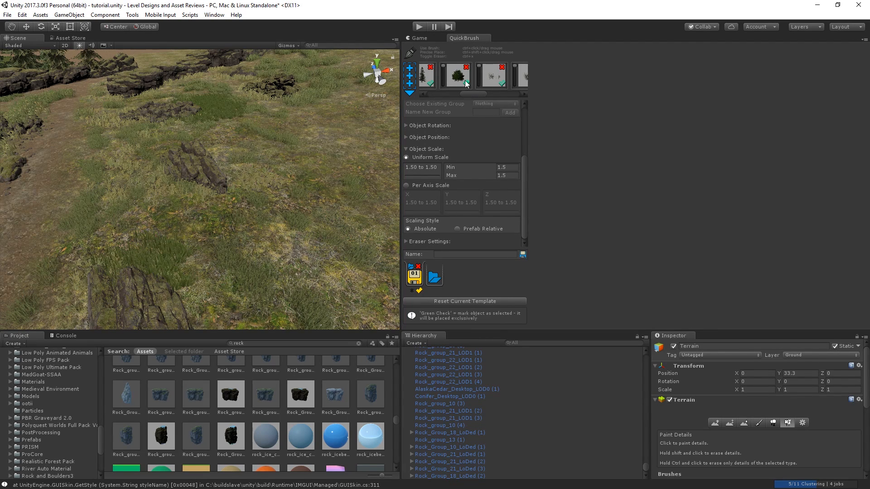
pyautogui.click(430, 36)
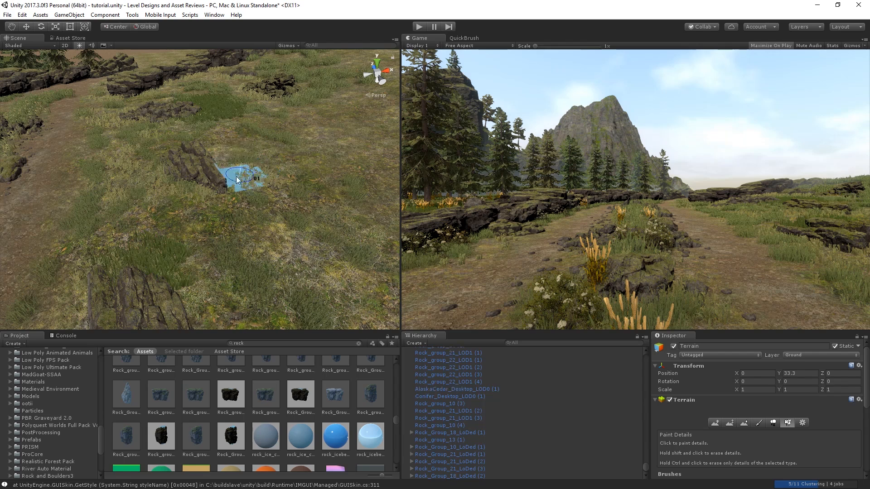
pyautogui.click(137, 145)
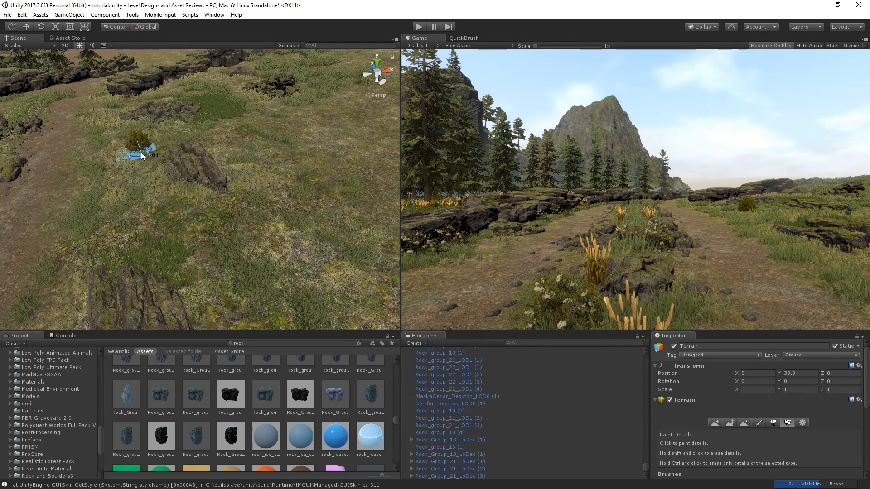
pyautogui.click(231, 127)
pyautogui.click(185, 134)
pyautogui.hotkey('ctrl', 'z')
pyautogui.hotkey('ctrl', 'z')
pyautogui.hotkey('ctrl', 'z')
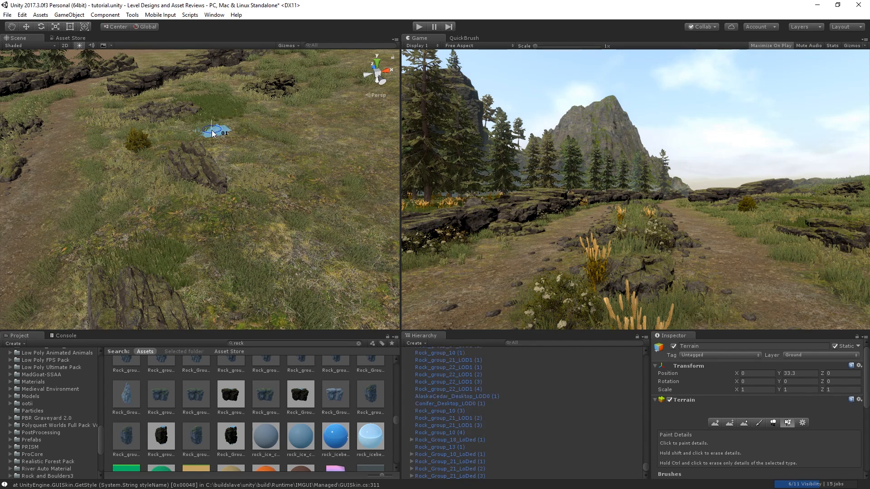
# Step: Place bushes in the grass behind the rock ridge at the forest edge, undoing the misplaced ones
pyautogui.moveTo(177, 192); pyautogui.dragTo(132, 200, button='right')
pyautogui.press('w')
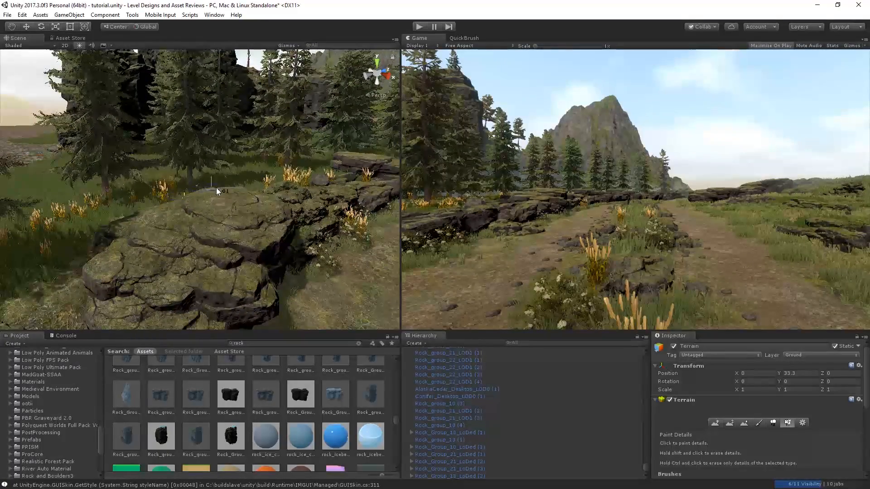
pyautogui.click(226, 183)
pyautogui.click(245, 183)
pyautogui.hotkey('ctrl', 'z')
pyautogui.hotkey('ctrl', 'z')
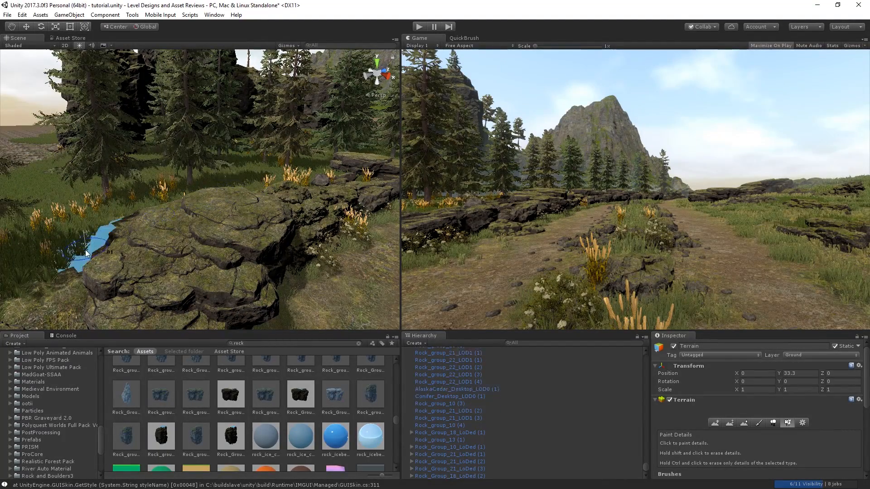
pyautogui.click(48, 281)
pyautogui.moveTo(137, 231)
pyautogui.mouseDown(button='right')
pyautogui.moveTo(80, 252)
pyautogui.moveTo(90, 250)
pyautogui.moveTo(55, 249)
pyautogui.mouseUp(button='right')
pyautogui.click(88, 255)
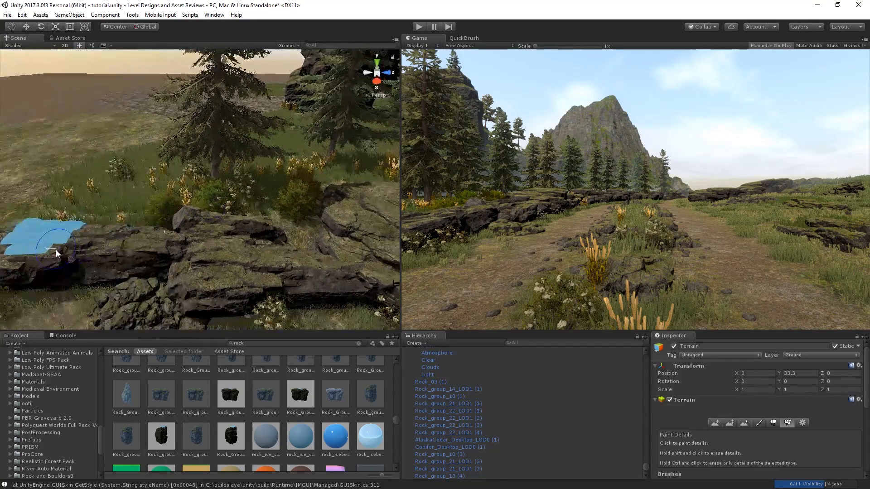
pyautogui.click(75, 227)
# Step: Set the QuickBrush uniform scale to 3 to 4 and place bushes around the hill's rock pile and at the ridge's end beside the path
pyautogui.moveTo(141, 223); pyautogui.dragTo(253, 136, button='right')
pyautogui.click(461, 38)
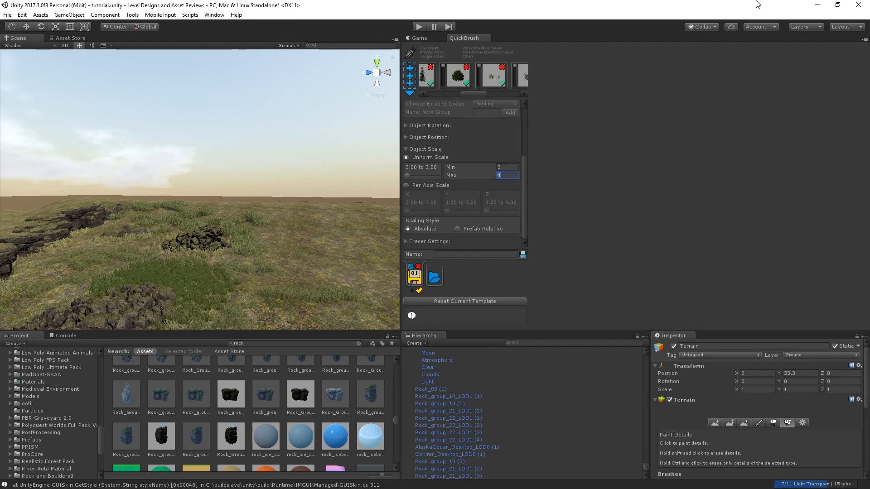
pyautogui.click(410, 36)
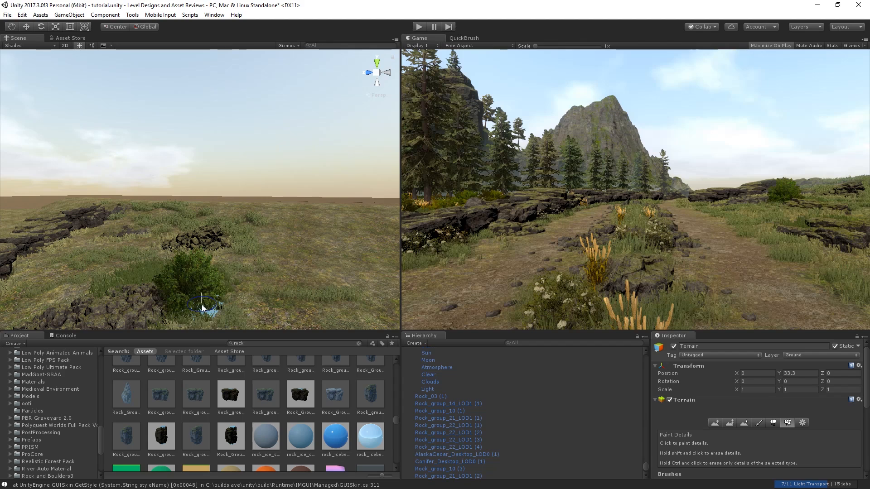
pyautogui.click(199, 272)
pyautogui.hotkey('ctrl', 'z')
pyautogui.click(225, 227)
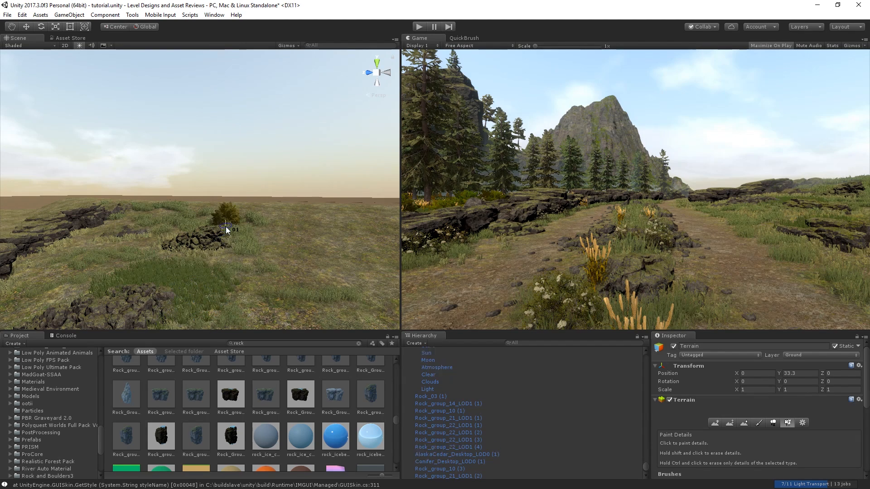
pyautogui.hotkey('ctrl', 'z')
pyautogui.click(165, 224)
pyautogui.click(237, 222)
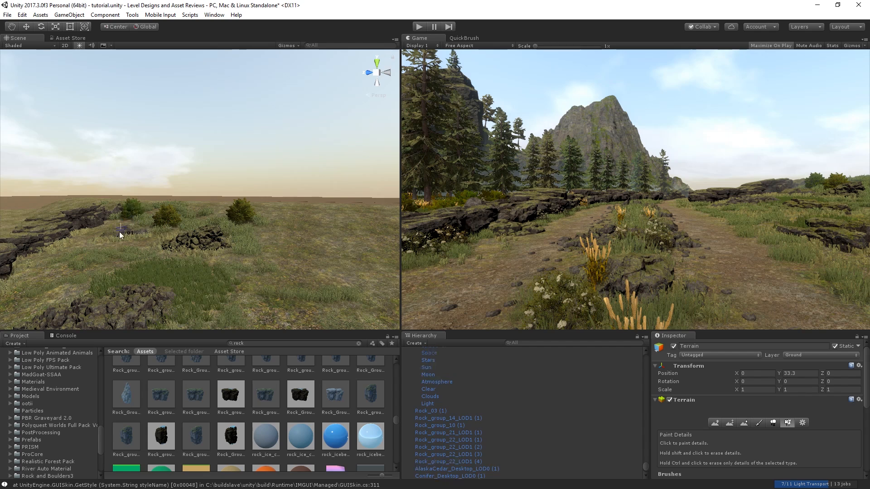
pyautogui.click(136, 226)
pyautogui.moveTo(133, 224)
pyautogui.mouseDown(button='right')
pyautogui.moveTo(95, 253)
pyautogui.moveTo(120, 243)
pyautogui.mouseUp(button='right')
pyautogui.click(122, 223)
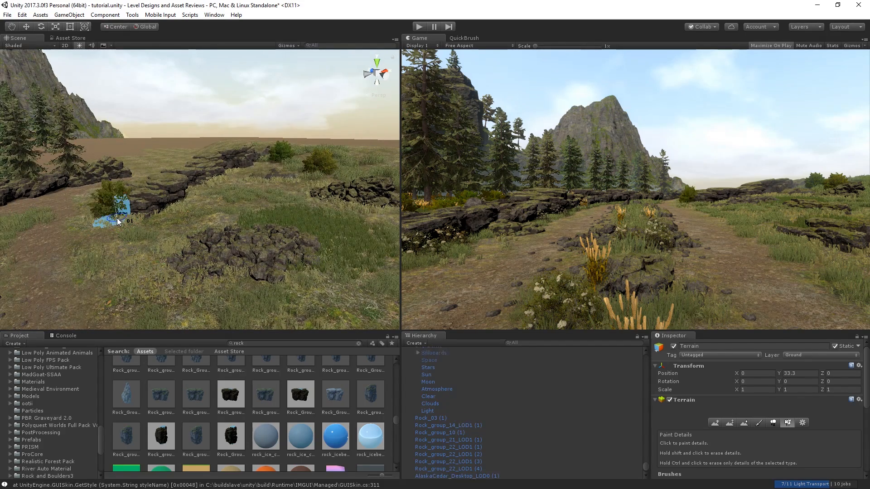
pyautogui.moveTo(122, 222); pyautogui.dragTo(83, 253, button='right')
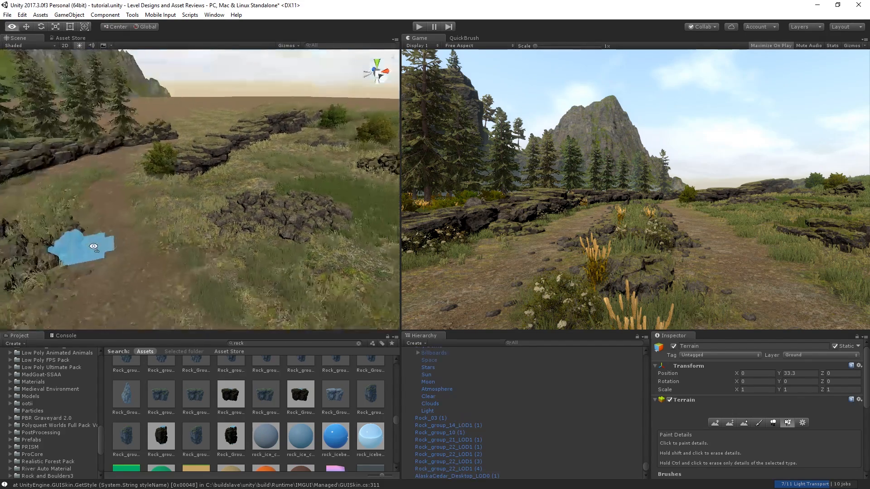
pyautogui.scroll(-3, 88, 240)
pyautogui.click(125, 245)
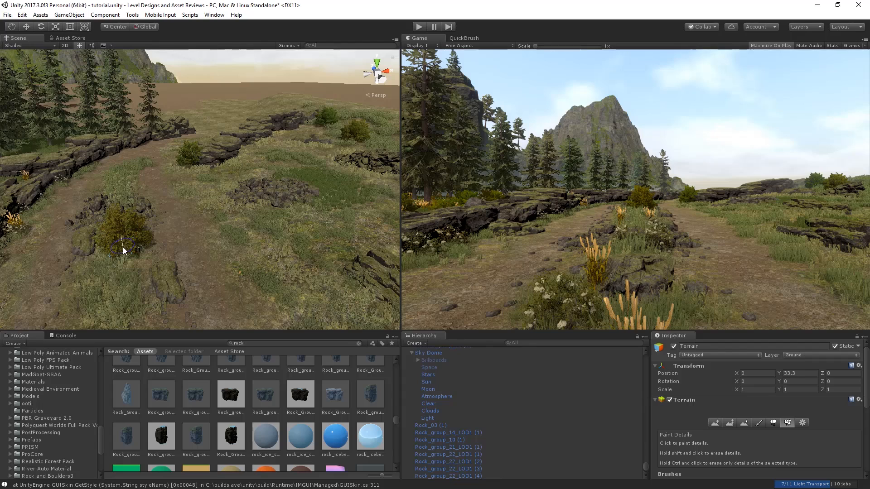
pyautogui.hotkey('ctrl', 'z')
pyautogui.click(463, 37)
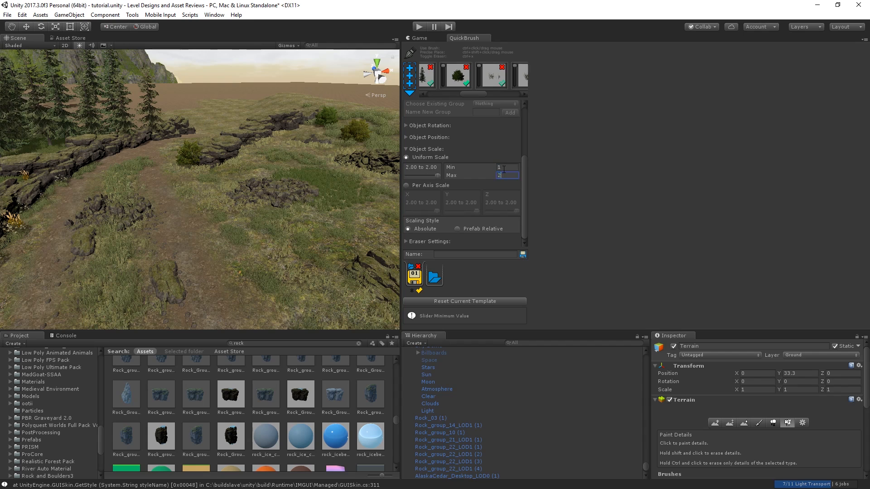
pyautogui.click(425, 40)
pyautogui.click(115, 274)
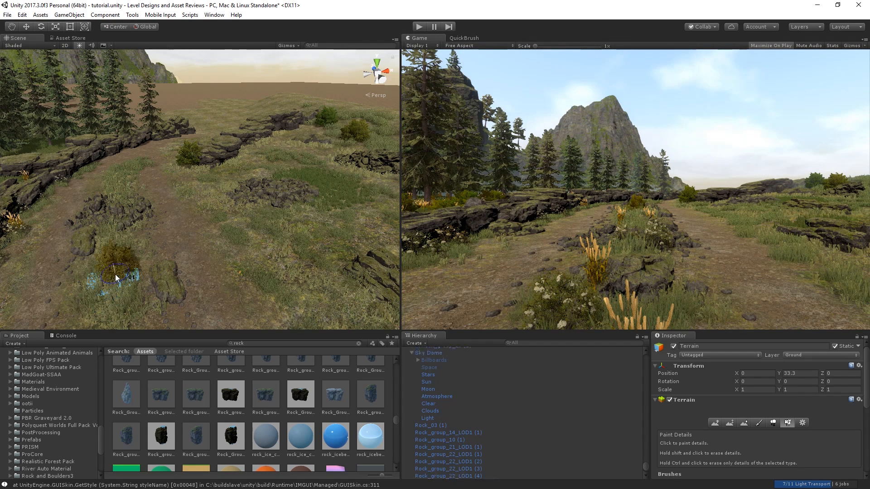
pyautogui.keyDown('shift'); pyautogui.click(113, 280); pyautogui.keyUp('shift')
pyautogui.click(112, 280)
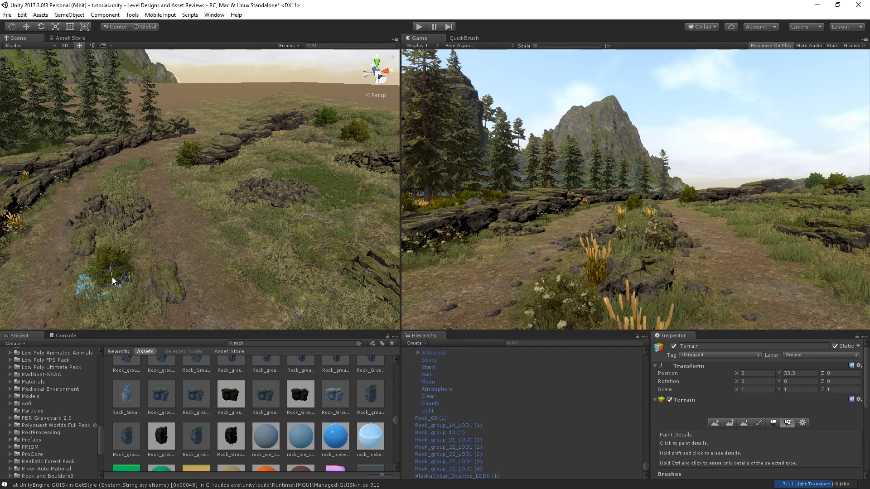
pyautogui.hotkey('ctrl', 'z')
pyautogui.click(123, 308)
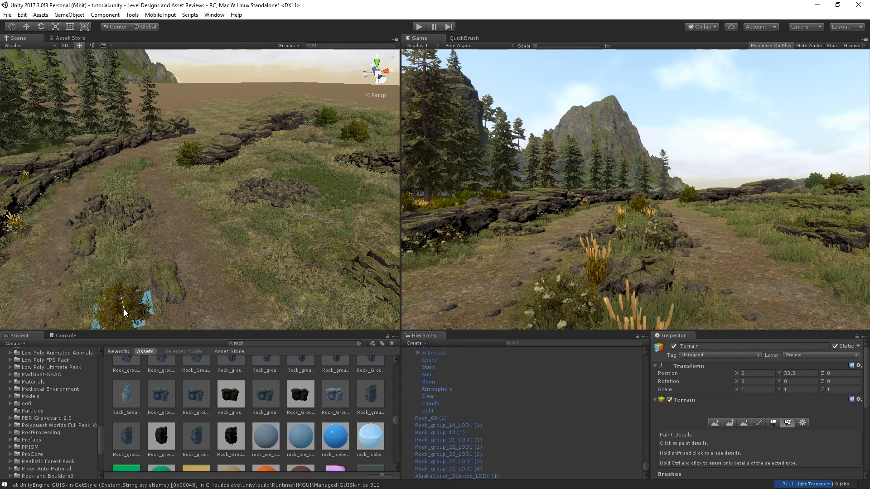
pyautogui.hotkey('ctrl', 'z')
pyautogui.click(132, 321)
pyautogui.hotkey('ctrl', 'z')
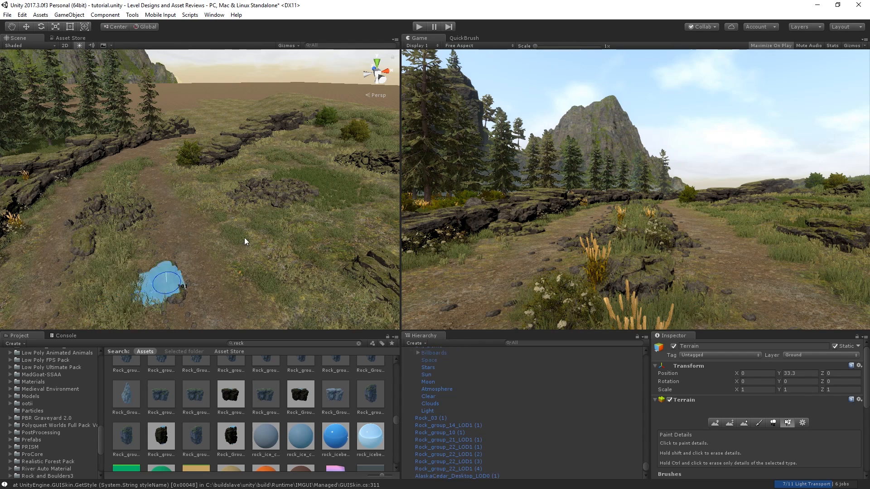
# Step: Set the uniform scale to 0.7 to 1 and place small bushes among the rocks and flowers on the path's central grass strip
pyautogui.click(453, 37)
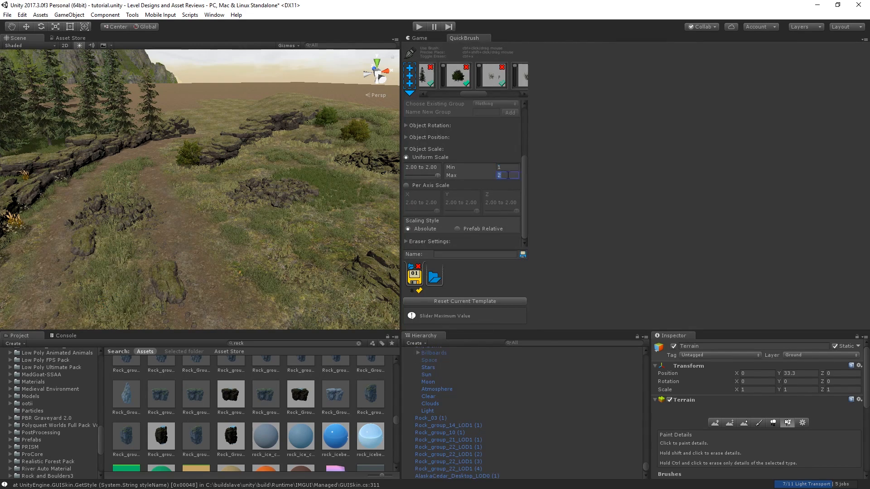
pyautogui.write('1')
pyautogui.hotkey('shift', 'Tab')
pyautogui.write('0.7')
pyautogui.click(421, 38)
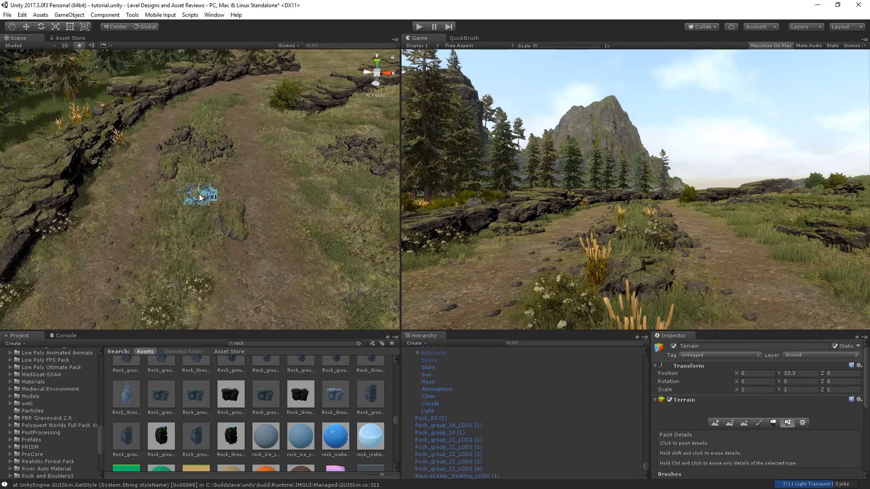
pyautogui.click(199, 194)
pyautogui.click(223, 238)
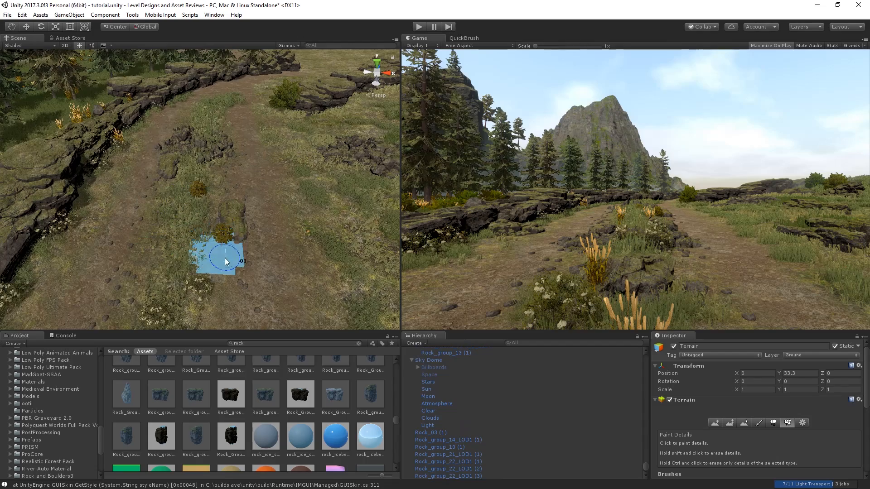
pyautogui.click(225, 258)
pyautogui.moveTo(225, 257); pyautogui.dragTo(198, 265, button='right')
pyautogui.hotkey('ctrl', 'z')
pyautogui.click(213, 261)
pyautogui.click(183, 276)
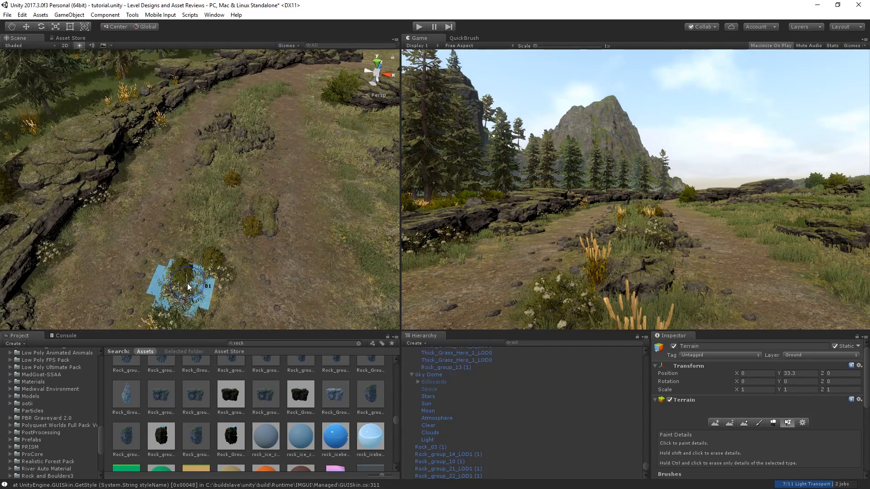
# Step: Switch QuickBrush to the dark rock, lower its uniform scale slider, and undo the first test stones painted beside the path
pyautogui.moveTo(248, 249); pyautogui.dragTo(358, 181, button='right')
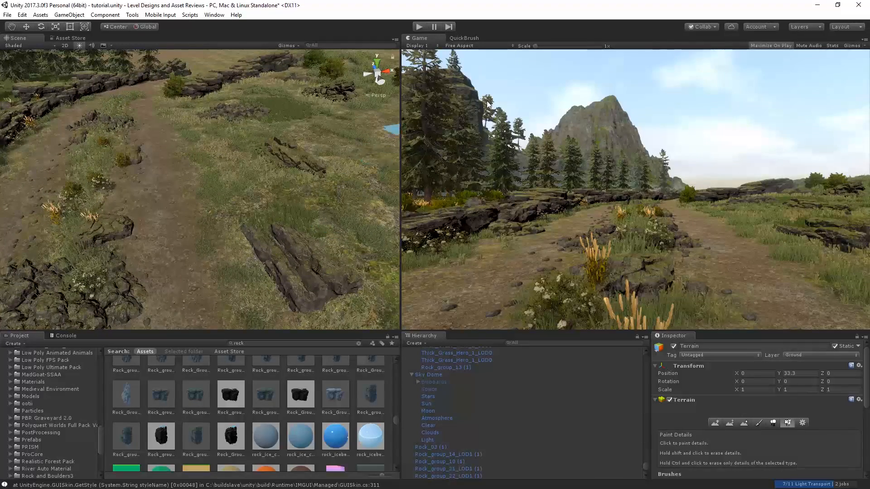
pyautogui.click(451, 39)
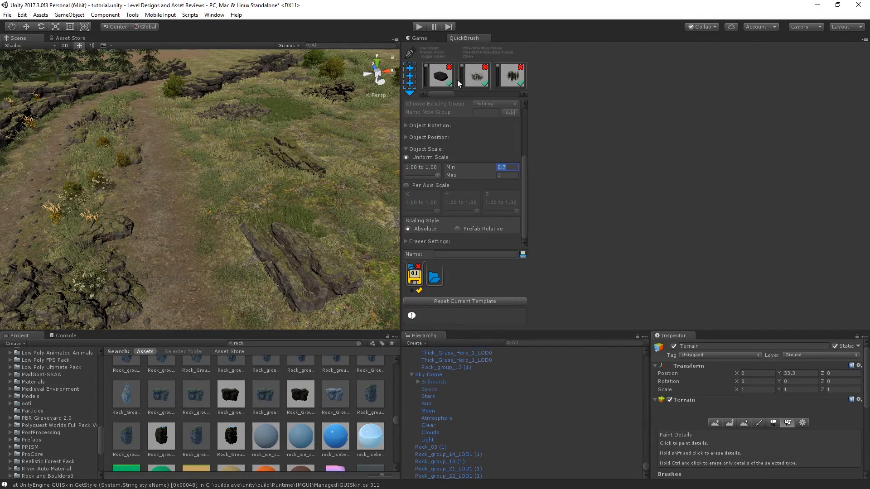
pyautogui.click(420, 39)
pyautogui.scroll(3, 184, 186)
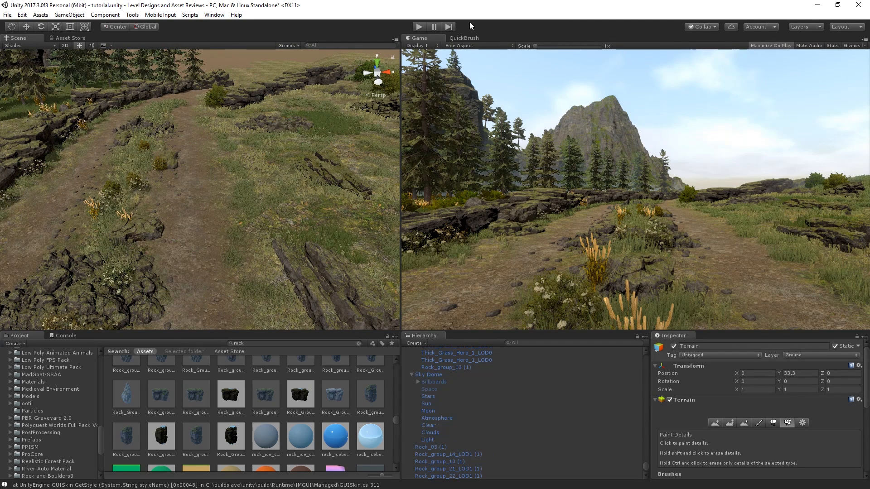
pyautogui.click(464, 39)
pyautogui.moveTo(436, 175); pyautogui.dragTo(415, 175)
pyautogui.click(418, 38)
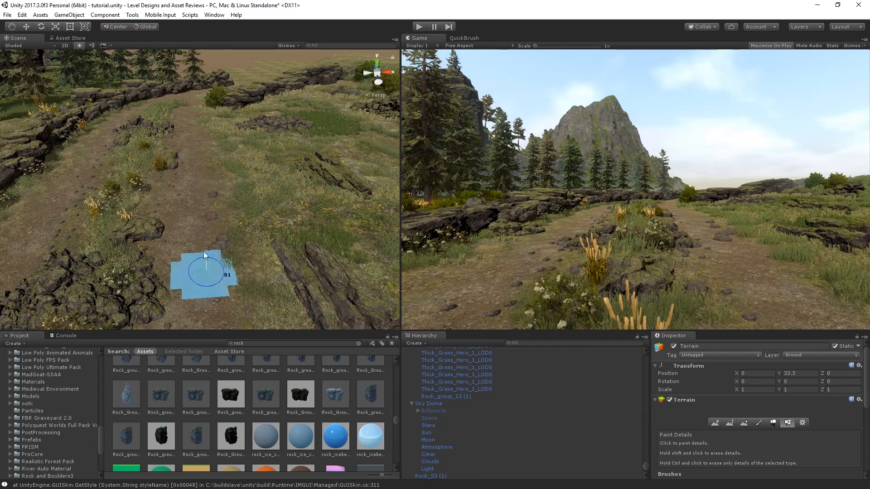
pyautogui.hotkey('ctrl', 'z')
pyautogui.hotkey('ctrl', 'z')
pyautogui.hotkey('ctrl', 'z')
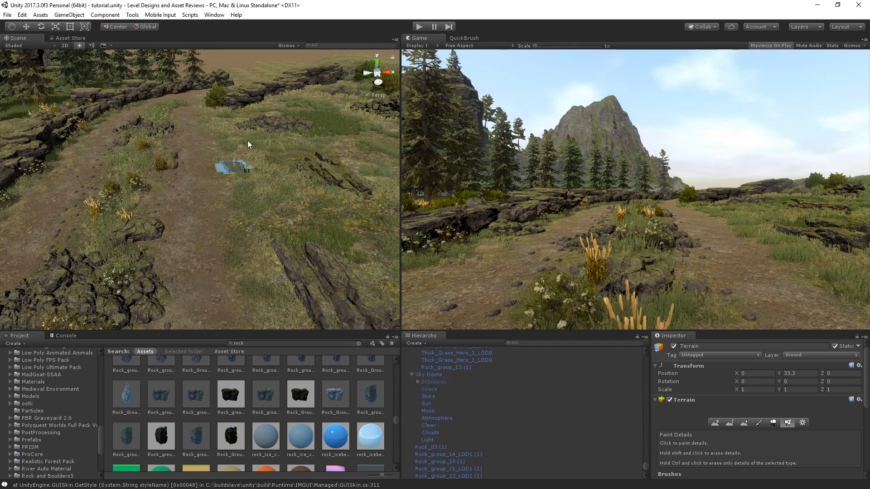
# Step: Paint a line of small stones along the meadow-side edge of the path, undoing the unwanted strokes
pyautogui.moveTo(223, 140); pyautogui.dragTo(274, 226)
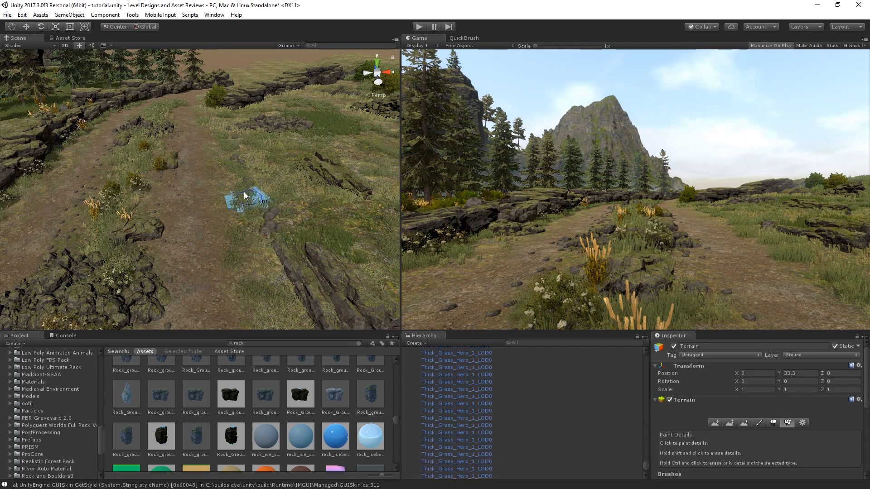
pyautogui.hotkey('ctrl', 'z')
pyautogui.moveTo(202, 138); pyautogui.dragTo(249, 211)
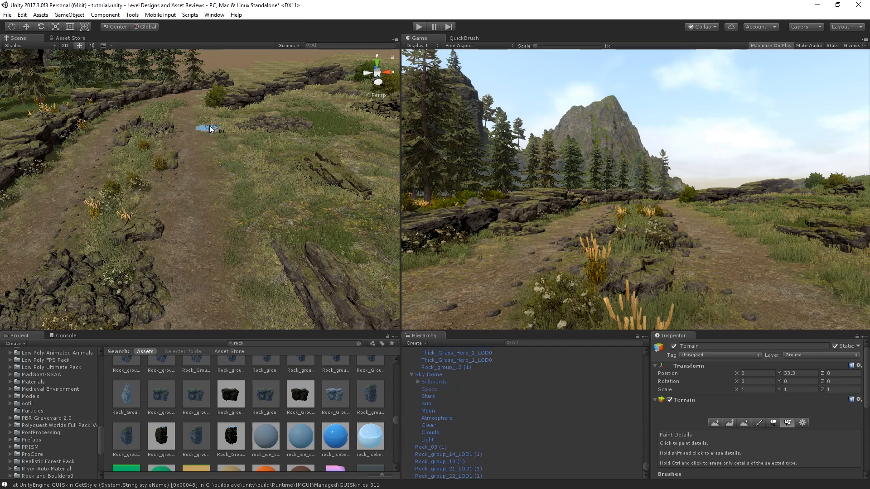
pyautogui.moveTo(208, 130)
pyautogui.mouseDown()
pyautogui.moveTo(223, 145)
pyautogui.moveTo(243, 225)
pyautogui.mouseUp()
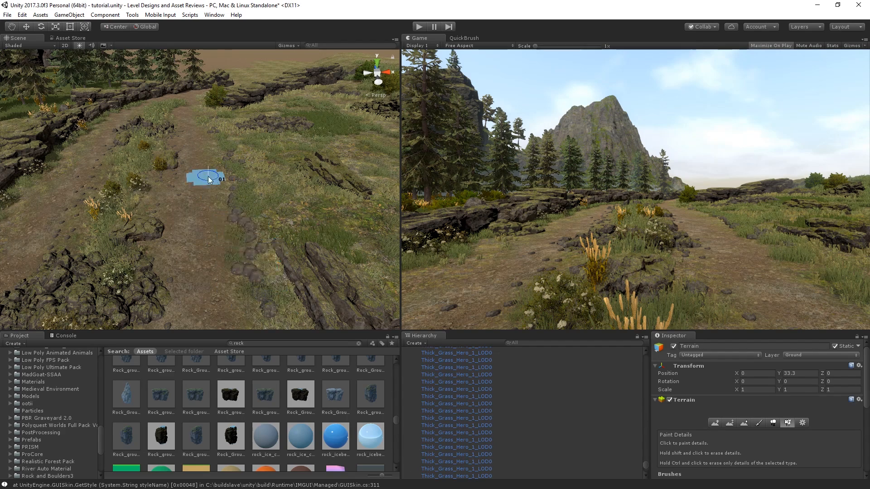
# Step: Place a few more small stones at the path's edge just past the large ridge rock
pyautogui.moveTo(203, 176); pyautogui.dragTo(337, 254, button='right')
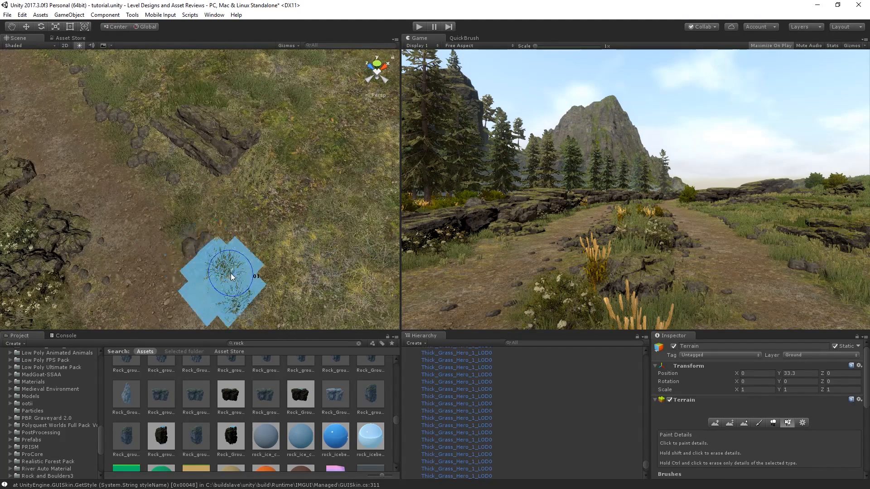
pyautogui.click(201, 241)
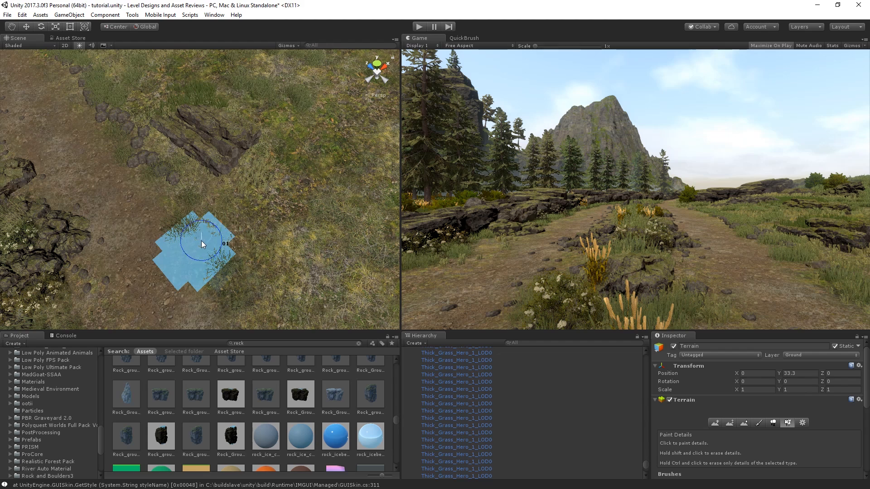
pyautogui.click(186, 242)
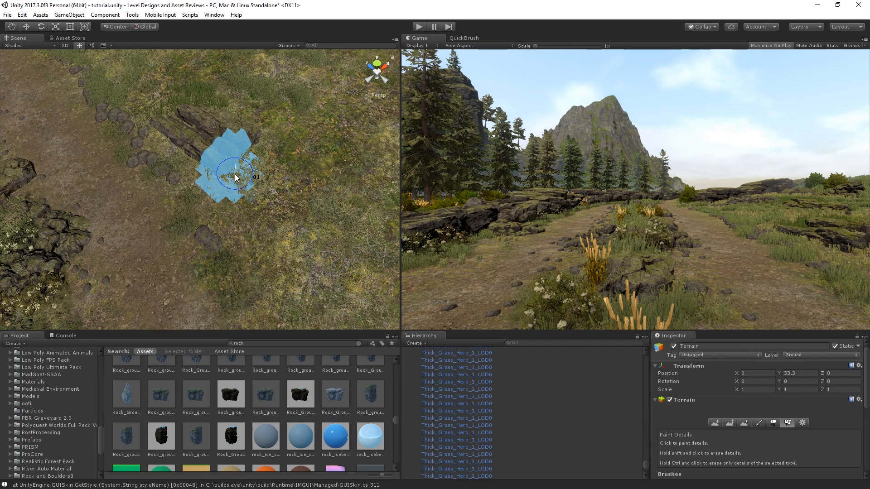
# Step: Undo the last stone strokes beside the large ridge rock and set the QuickBrush radius to 2
pyautogui.hotkey('ctrl', 'z')
pyautogui.hotkey('ctrl', 'z')
pyautogui.hotkey('ctrl', 'z')
pyautogui.hotkey('ctrl', 'z')
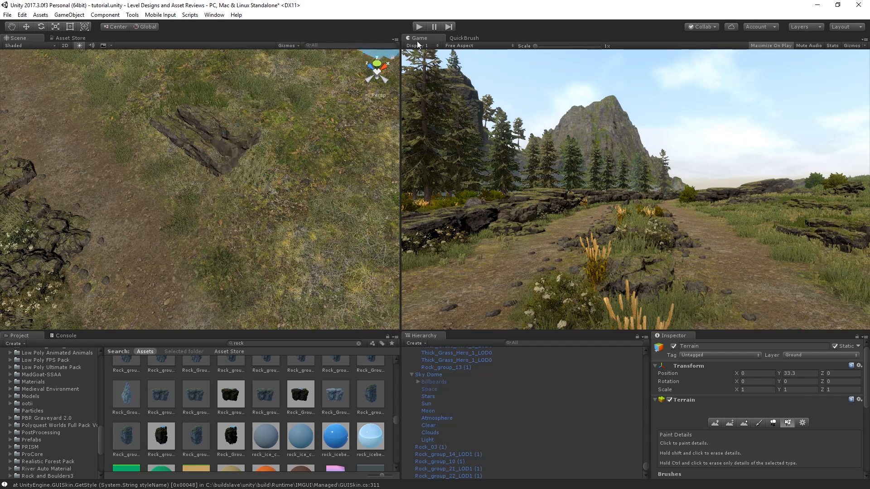
pyautogui.click(465, 36)
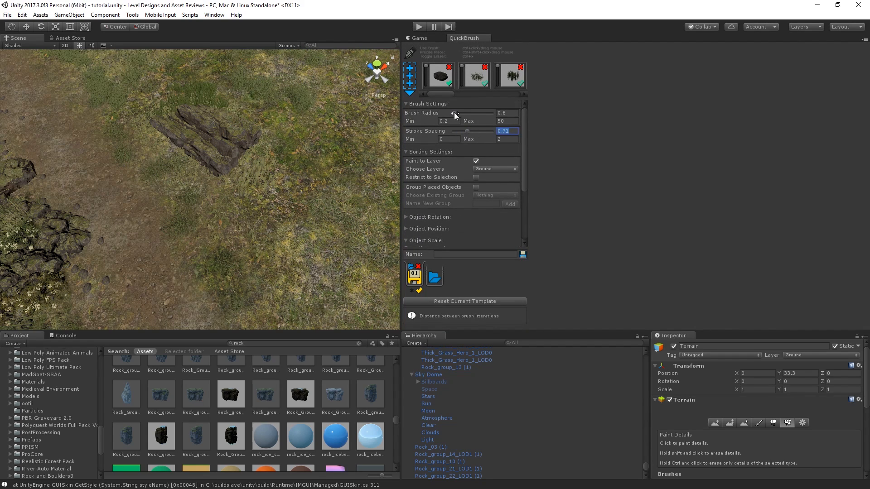
pyautogui.moveTo(454, 113); pyautogui.dragTo(455, 112)
pyautogui.click(419, 39)
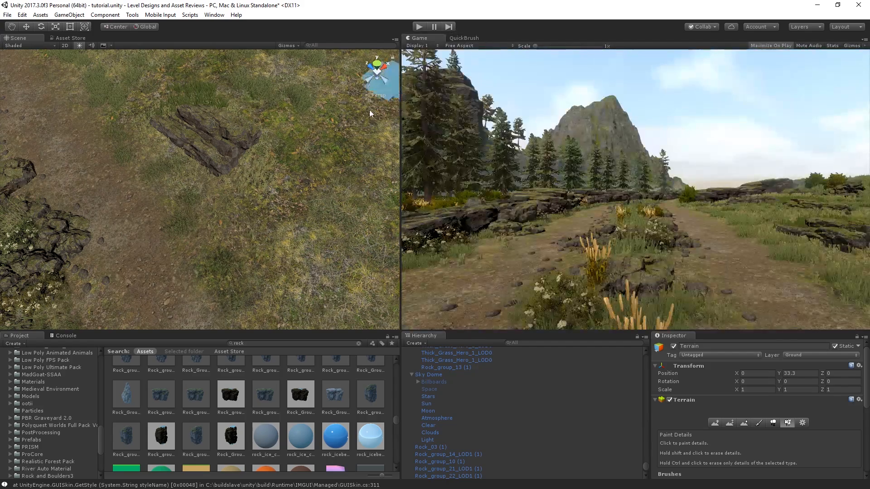
# Step: Scatter stones along the meadow-side edge of the path with the wider brush, undoing the unwanted stroke
pyautogui.moveTo(244, 152); pyautogui.dragTo(203, 161, button='right')
pyautogui.keyDown('ctrl'); pyautogui.click(244, 217); pyautogui.keyUp('ctrl')
pyautogui.hotkey('ctrl', 'z')
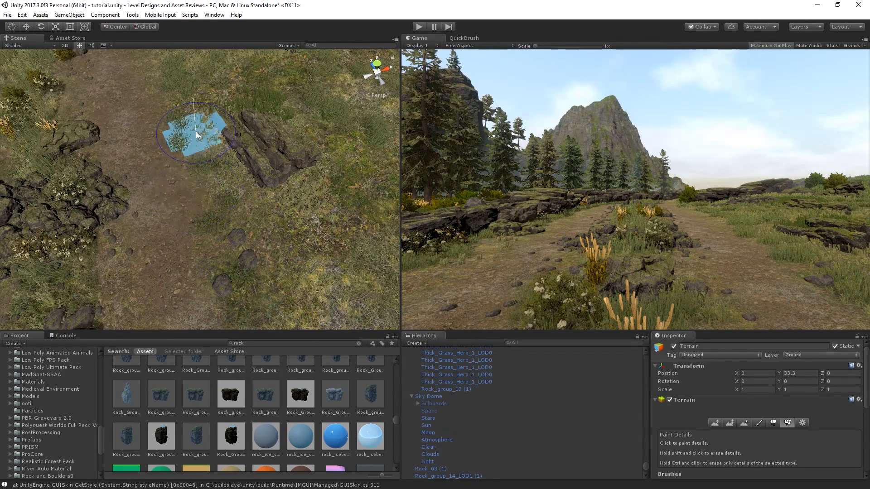
pyautogui.moveTo(196, 132)
pyautogui.keyDown('ctrl'); pyautogui.mouseDown()
pyautogui.moveTo(189, 69)
pyautogui.moveTo(173, 133)
pyautogui.mouseUp(); pyautogui.keyUp('ctrl')
pyautogui.moveTo(173, 133); pyautogui.dragTo(164, 90, button='right')
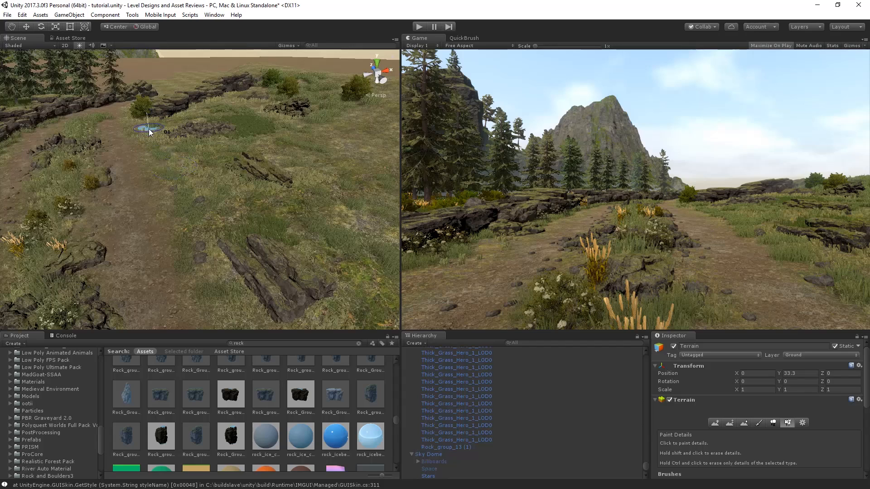
pyautogui.keyDown('ctrl'); pyautogui.click(175, 189); pyautogui.keyUp('ctrl')
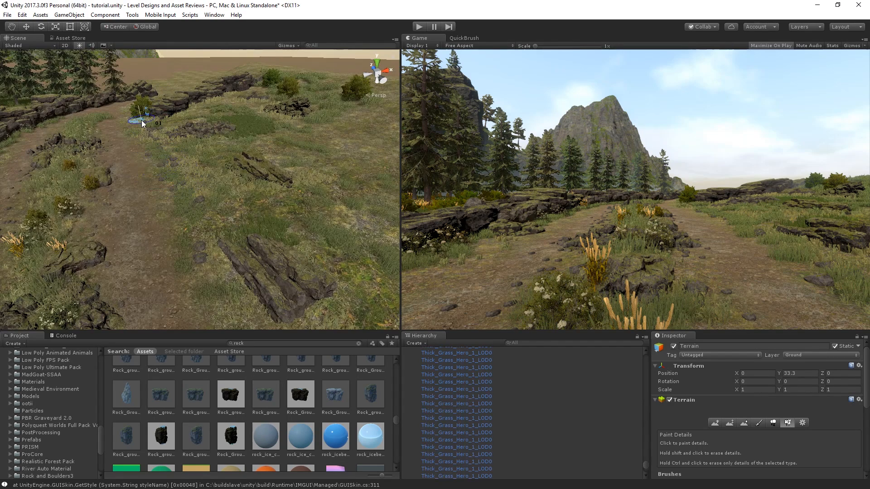
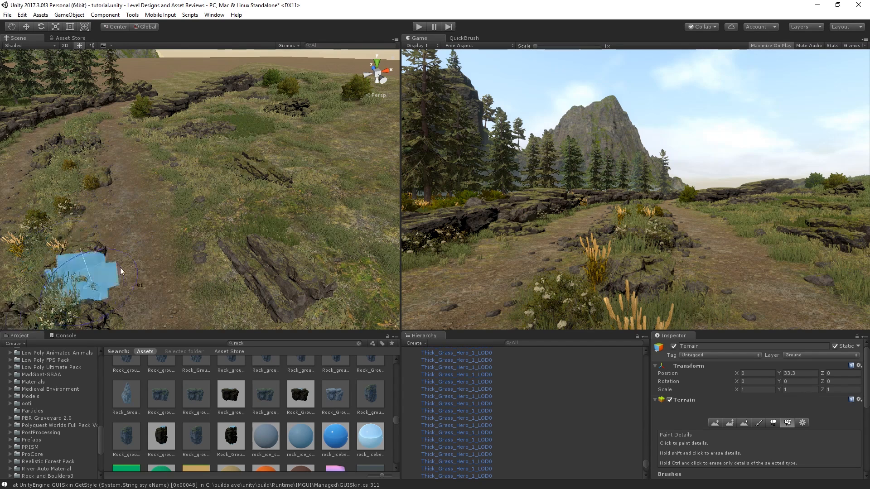
# Step: Set the QuickBrush uniform scale minimum to 0.2 and maximum to 0.3 for smaller stones on the path
pyautogui.click(457, 39)
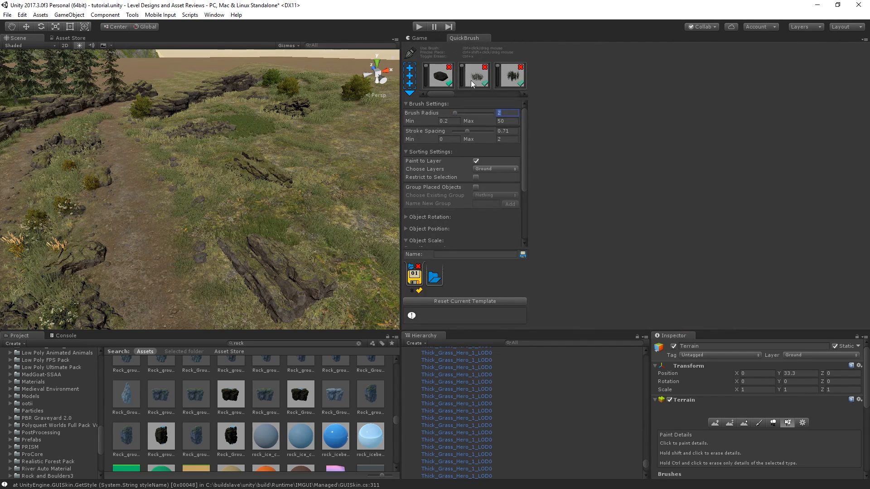
pyautogui.scroll(-5, 494, 198)
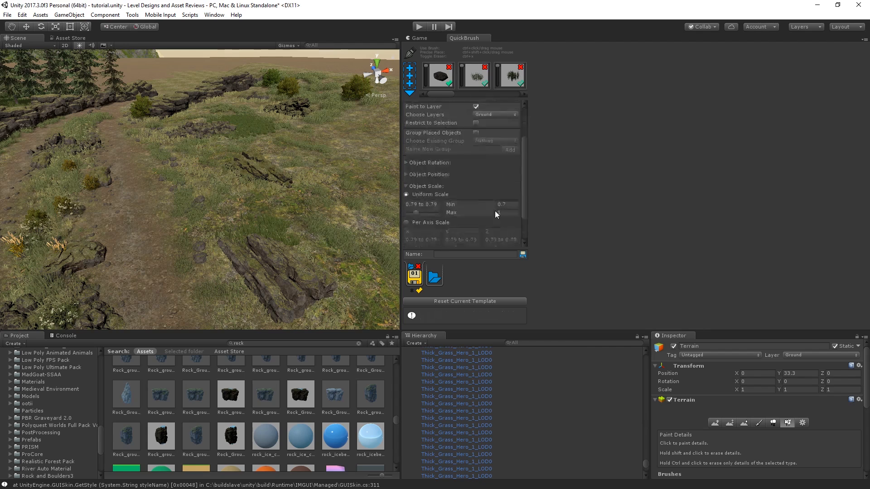
pyautogui.click(513, 168)
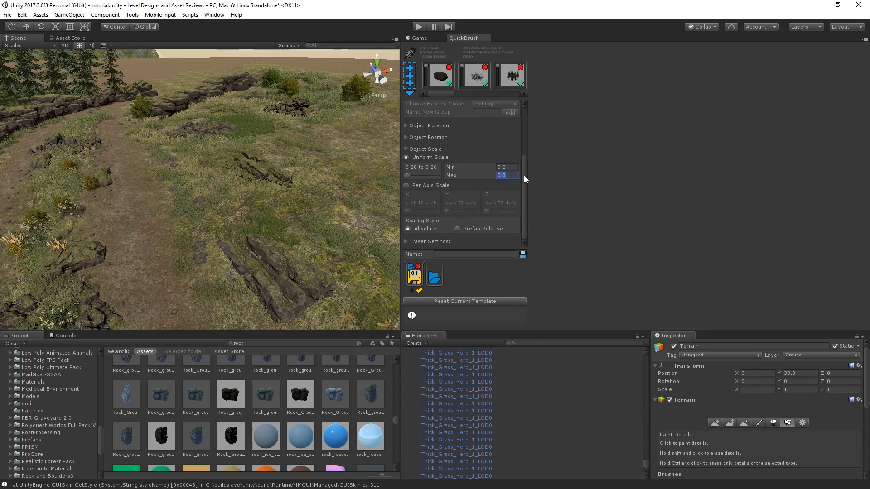
pyautogui.click(419, 38)
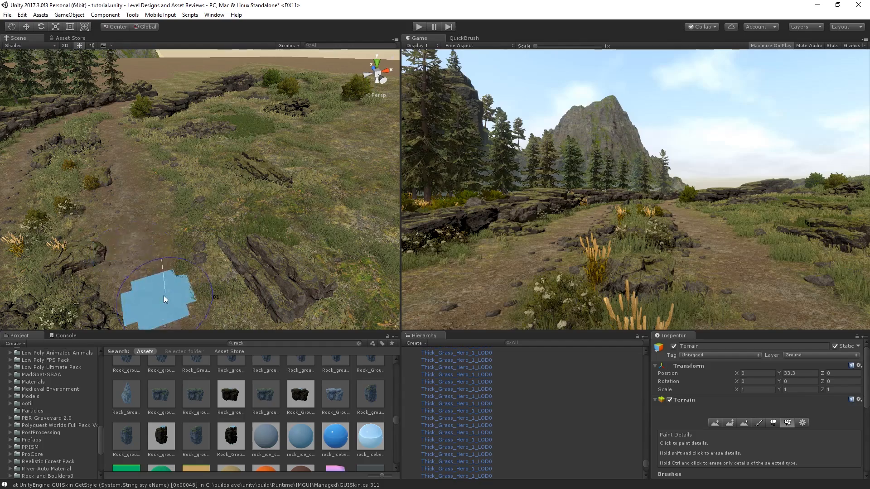
pyautogui.moveTo(183, 282)
pyautogui.mouseDown(button='right')
pyautogui.moveTo(483, 256)
pyautogui.moveTo(281, 281)
pyautogui.moveTo(129, 247)
pyautogui.moveTo(268, 225)
pyautogui.mouseUp(button='right')
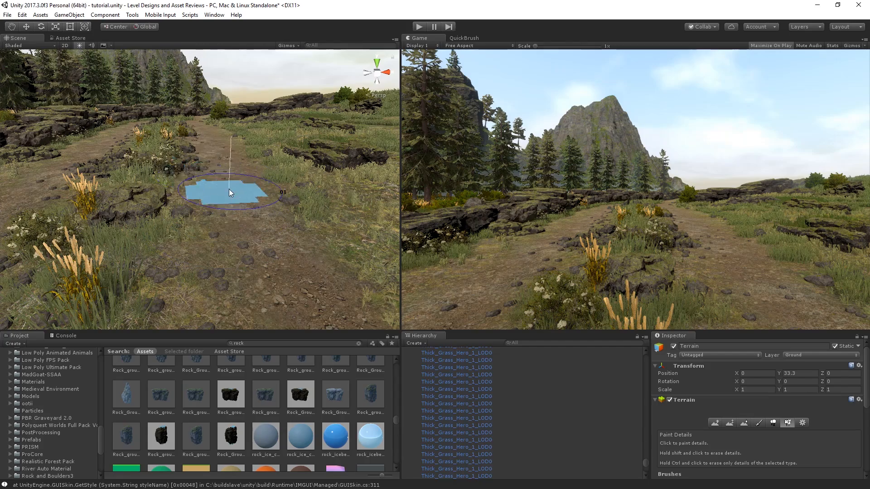
pyautogui.moveTo(229, 189)
pyautogui.mouseDown(button='right')
pyautogui.moveTo(205, 183)
pyautogui.moveTo(194, 207)
pyautogui.mouseUp(button='right')
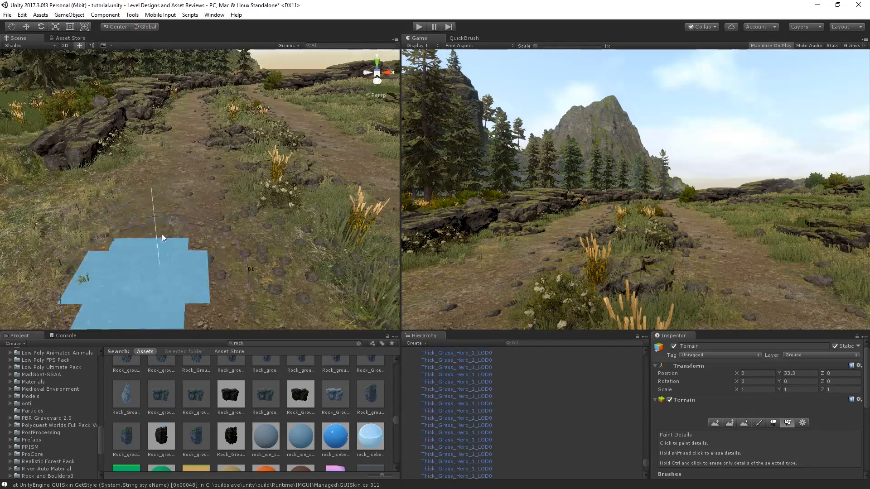
# Step: Survey the dirt path, rock borders and grassy areas to review where more detail is needed
pyautogui.moveTo(205, 156)
pyautogui.mouseDown(button='right')
pyautogui.moveTo(169, 171)
pyautogui.moveTo(148, 210)
pyautogui.mouseUp(button='right')
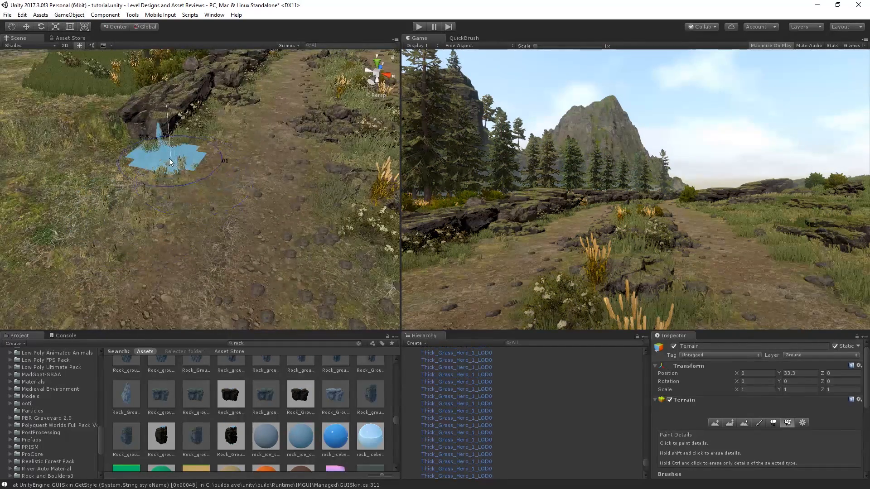
pyautogui.moveTo(236, 143)
pyautogui.mouseDown(button='right')
pyautogui.moveTo(274, 128)
pyautogui.moveTo(273, 77)
pyautogui.moveTo(239, 170)
pyautogui.mouseUp(button='right')
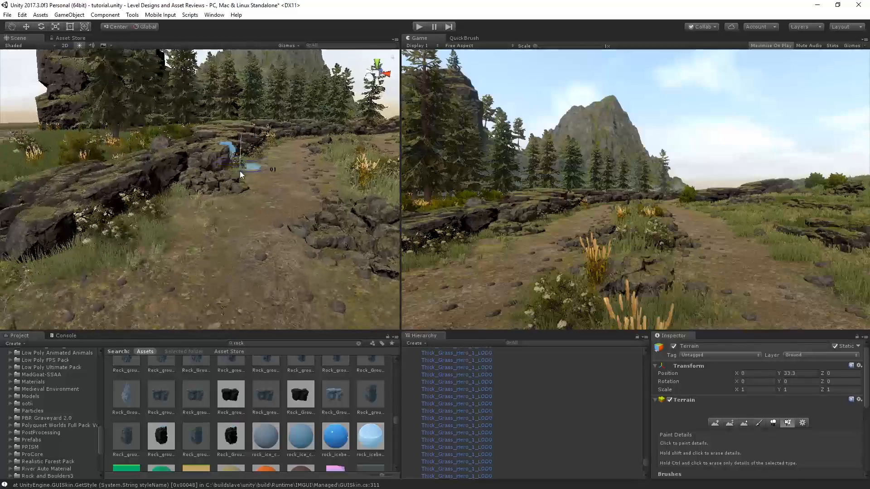
pyautogui.moveTo(198, 208)
pyautogui.mouseDown(button='right')
pyautogui.moveTo(283, 124)
pyautogui.moveTo(320, 176)
pyautogui.moveTo(244, 222)
pyautogui.moveTo(125, 234)
pyautogui.mouseUp(button='right')
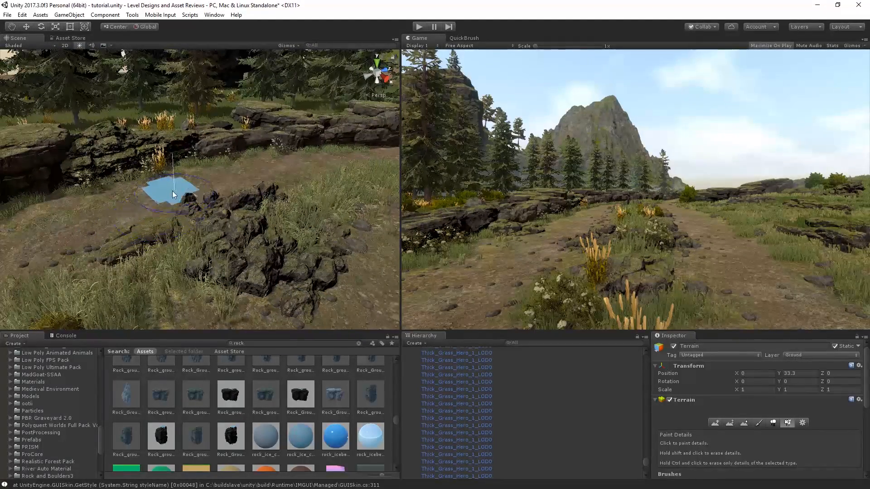
pyautogui.moveTo(210, 190)
pyautogui.mouseDown(button='right')
pyautogui.moveTo(116, 211)
pyautogui.moveTo(175, 204)
pyautogui.moveTo(181, 178)
pyautogui.moveTo(136, 189)
pyautogui.moveTo(320, 107)
pyautogui.moveTo(321, 171)
pyautogui.mouseUp(button='right')
pyautogui.press('w')
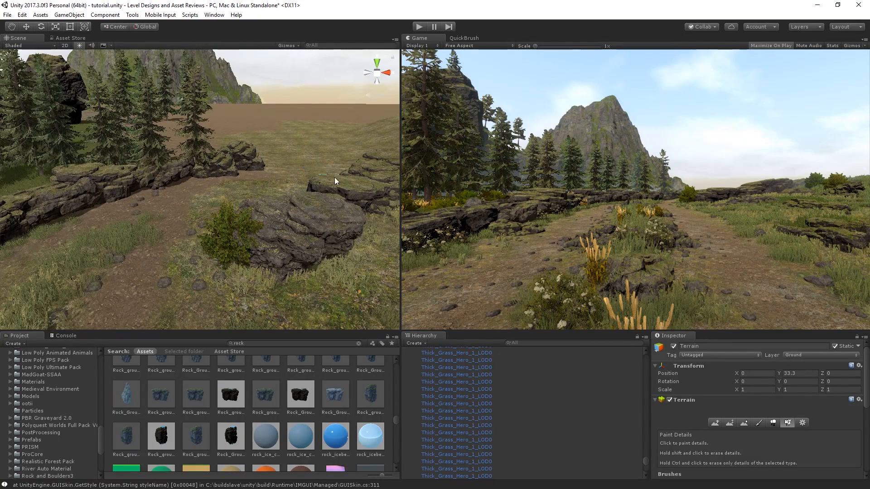
pyautogui.press('w')
pyautogui.moveTo(169, 184)
pyautogui.mouseDown(button='right')
pyautogui.moveTo(154, 238)
pyautogui.moveTo(178, 226)
pyautogui.mouseUp(button='right')
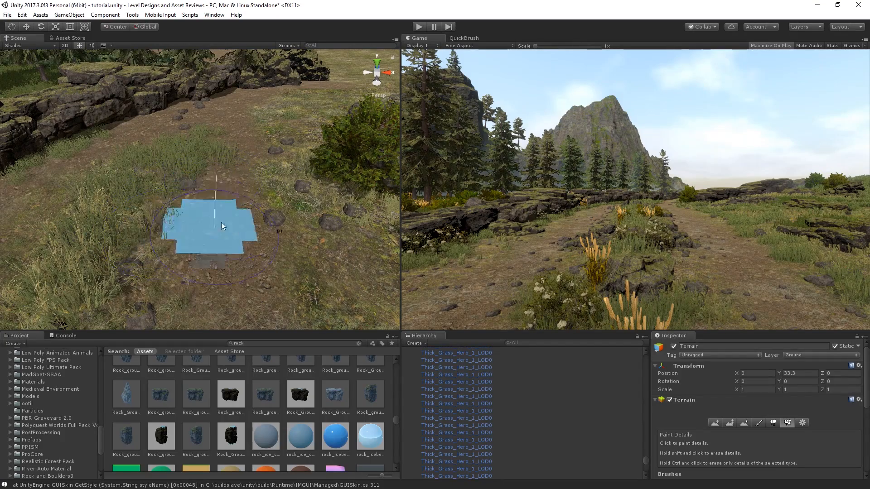
pyautogui.press('s')
pyautogui.moveTo(168, 186); pyautogui.dragTo(305, 151, button='right')
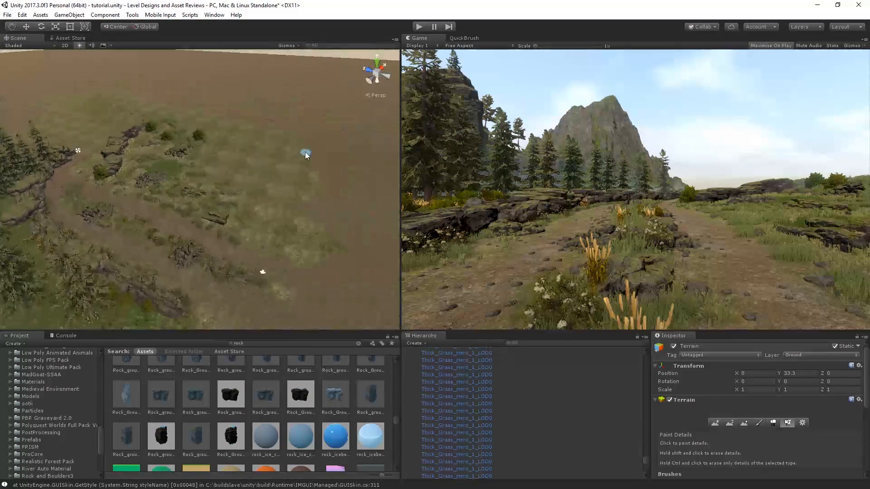
pyautogui.moveTo(101, 258)
pyautogui.mouseDown(button='right')
pyautogui.moveTo(118, 271)
pyautogui.moveTo(300, 295)
pyautogui.moveTo(227, 306)
pyautogui.moveTo(82, 235)
pyautogui.moveTo(155, 182)
pyautogui.moveTo(145, 205)
pyautogui.mouseUp(button='right')
pyautogui.press('w')
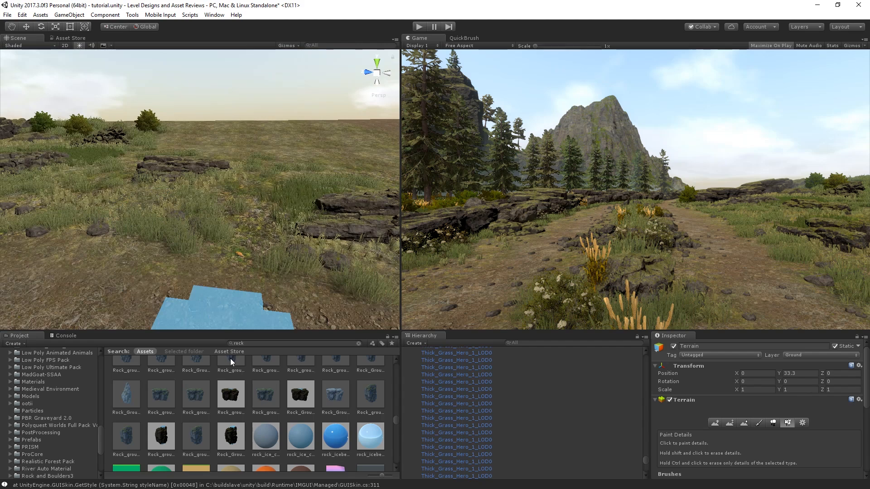
# Step: Place a Rock_group_21_LOD1 rock on the grassy edge of the path and scale it uniformly to about 0.48
pyautogui.scroll(1, 305, 413)
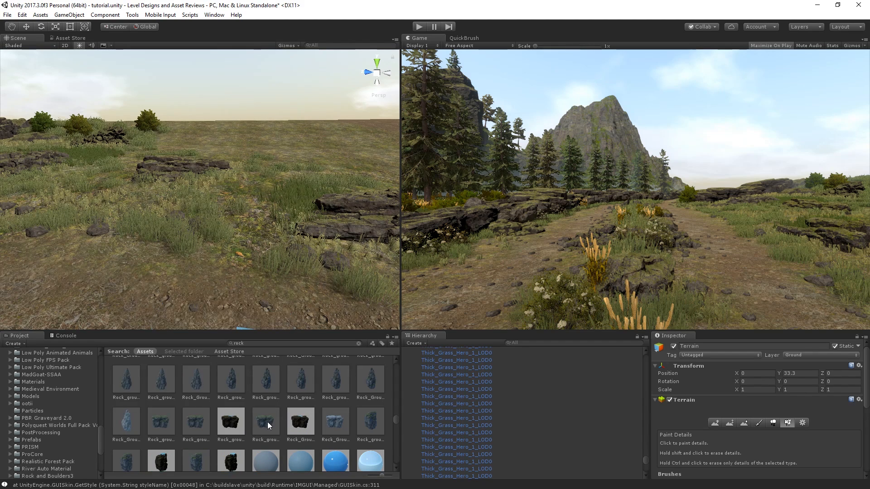
pyautogui.moveTo(268, 423); pyautogui.dragTo(157, 220)
pyautogui.press('r')
pyautogui.moveTo(124, 151); pyautogui.dragTo(115, 166)
# Step: Sink the new rock into the ground to Y 33.24 and tilt it to about 3.69 on Z
pyautogui.press('w')
pyautogui.moveTo(128, 136); pyautogui.dragTo(131, 200)
pyautogui.press('e')
pyautogui.moveTo(145, 233); pyautogui.dragTo(148, 285)
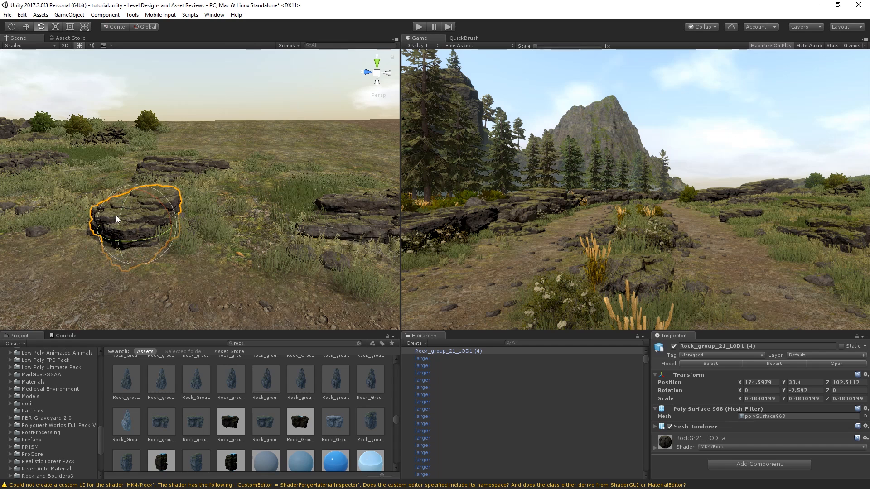
pyautogui.moveTo(116, 216); pyautogui.dragTo(132, 197)
pyautogui.press('w')
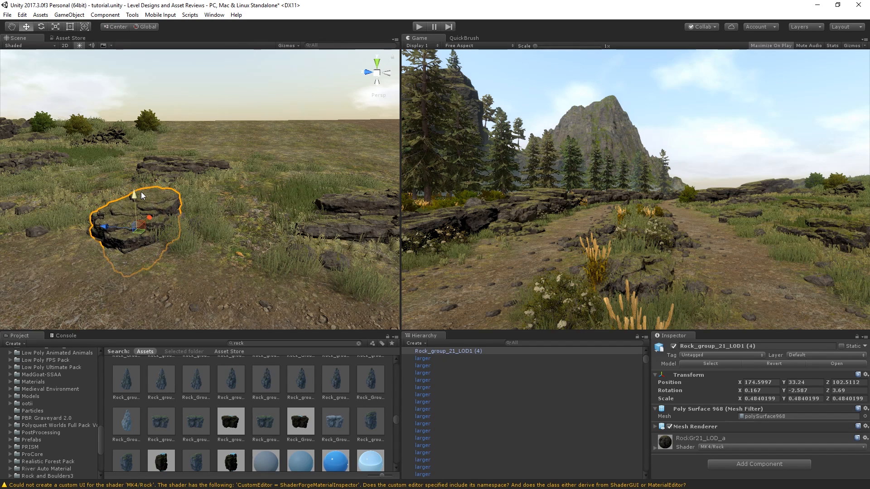
# Step: Set the QuickBrush radius to 0.2 and paint small stones along the base of the new rock
pyautogui.moveTo(222, 209); pyautogui.dragTo(200, 230, button='right')
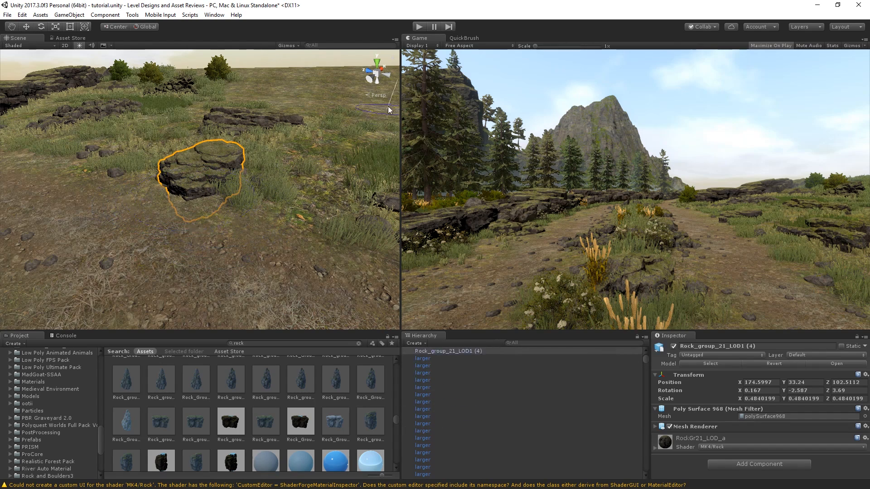
pyautogui.click(453, 39)
pyautogui.scroll(3, 444, 139)
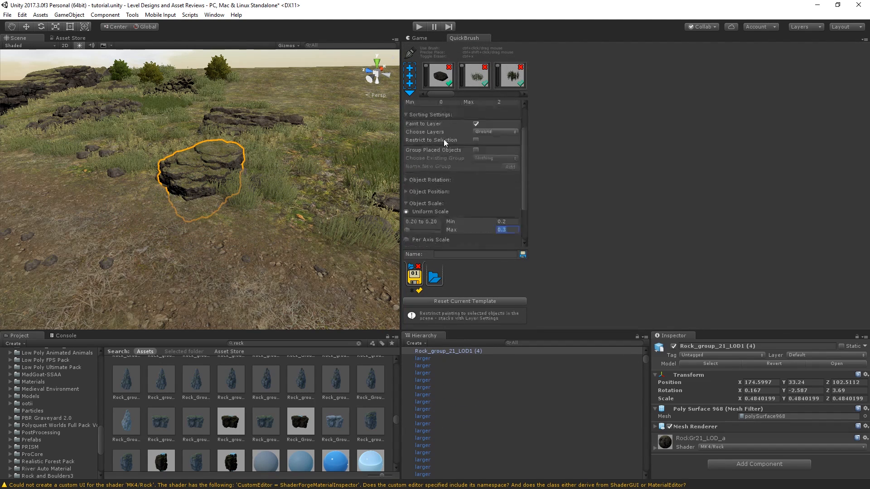
pyautogui.scroll(2, 444, 139)
pyautogui.click(453, 113)
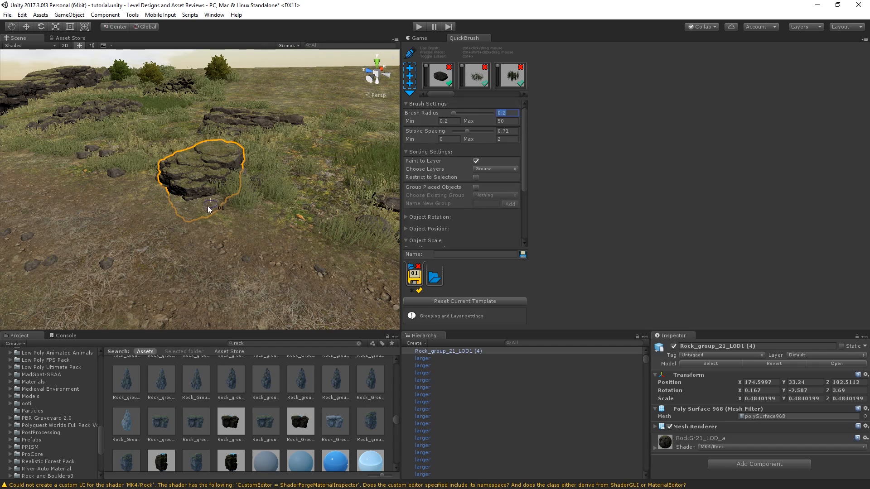
pyautogui.keyDown('ctrl'); pyautogui.moveTo(208, 207); pyautogui.dragTo(155, 193); pyautogui.keyUp('ctrl')
pyautogui.click(426, 38)
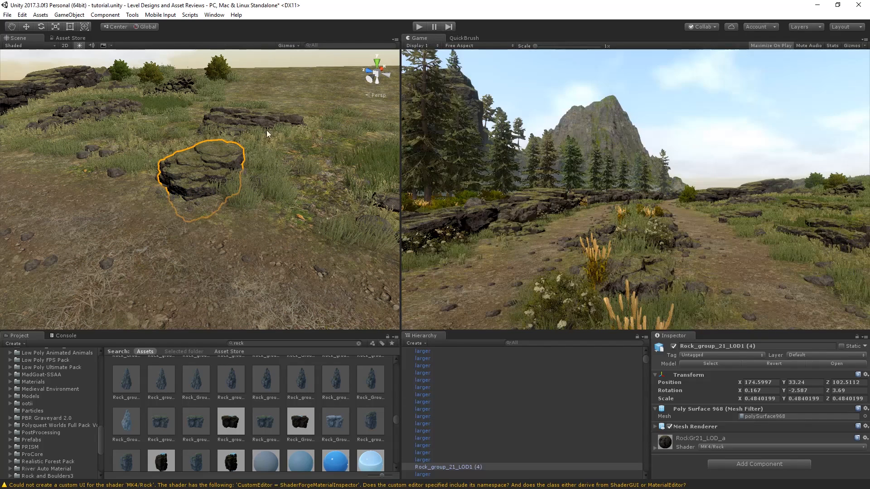
# Step: Set the brush's uniform object scale to 0.25 and paint more stones around the base of the rock
pyautogui.scroll(5, 225, 173)
pyautogui.moveTo(196, 165)
pyautogui.mouseDown(button='right')
pyautogui.moveTo(225, 172)
pyautogui.moveTo(185, 178)
pyautogui.mouseUp(button='right')
pyautogui.scroll(-2, 168, 178)
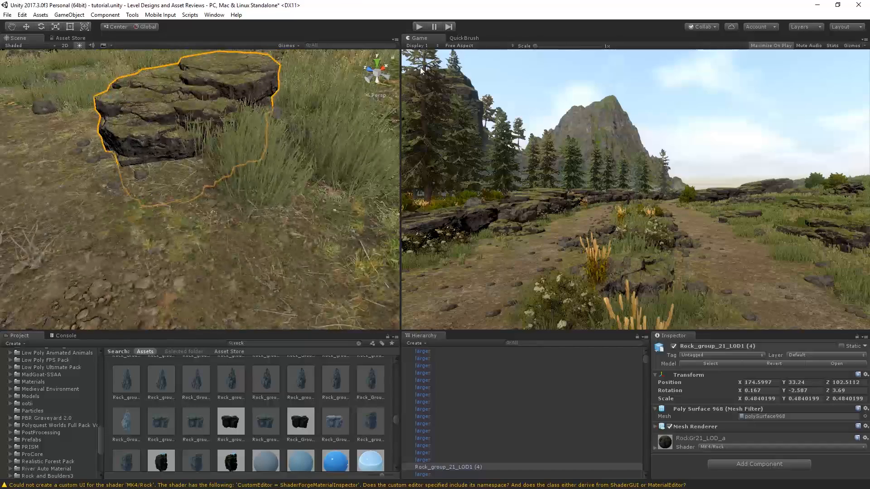
pyautogui.click(466, 38)
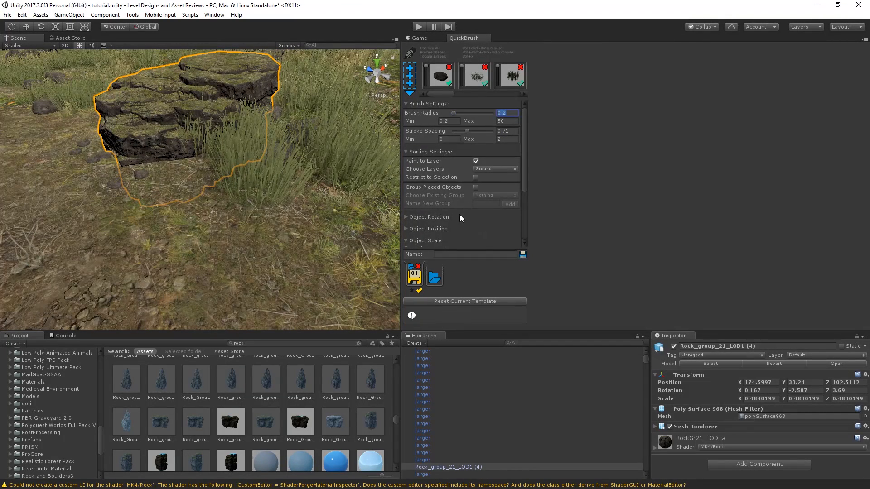
pyautogui.scroll(-5, 459, 214)
pyautogui.click(410, 38)
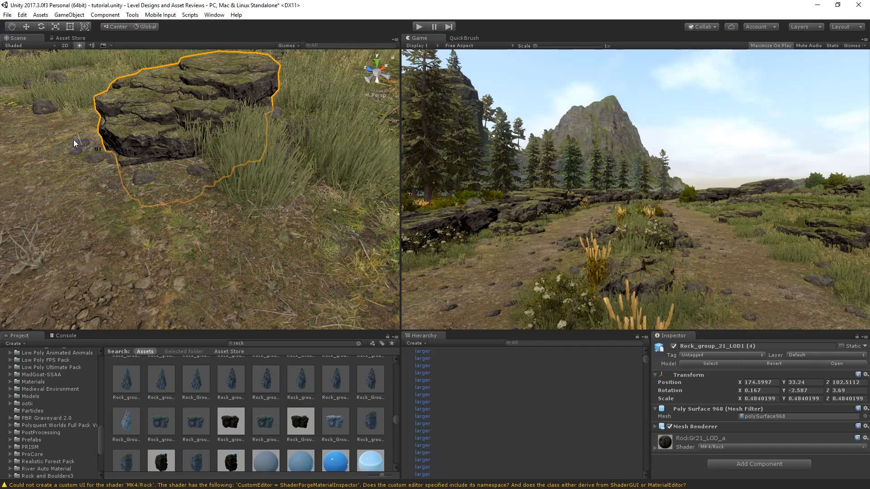
pyautogui.moveTo(114, 144); pyautogui.dragTo(233, 179, button='right')
pyautogui.press('a')
pyautogui.press('w')
pyautogui.press('s')
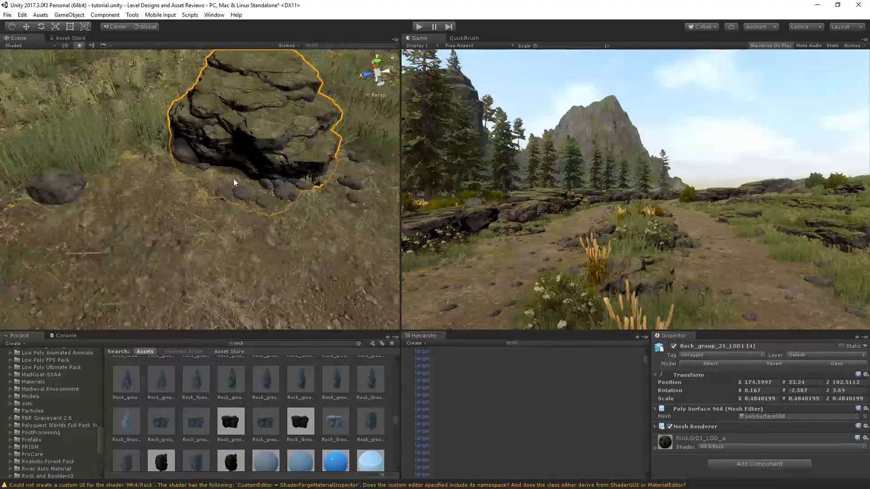
pyautogui.moveTo(266, 125); pyautogui.dragTo(215, 119, button='right')
# Step: Try painting Rough_Grass_Mobile_LOD0 grass at the foot of the rock
pyautogui.click(466, 37)
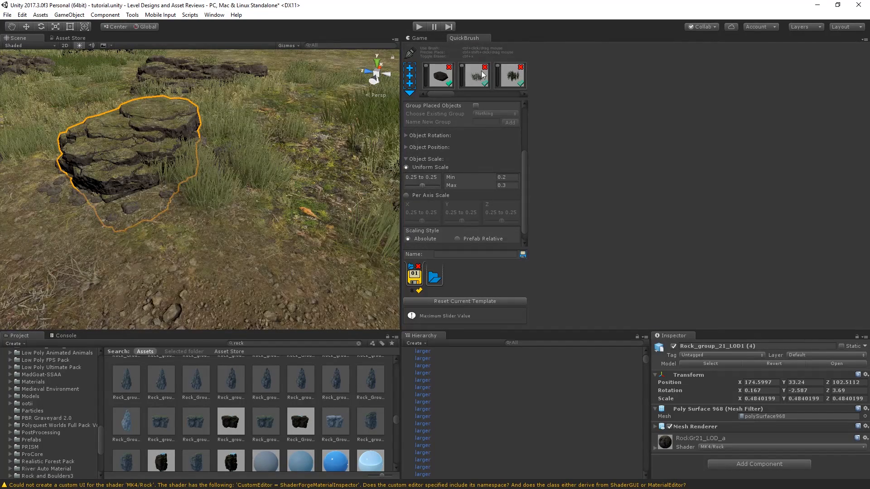
pyautogui.moveTo(449, 93); pyautogui.dragTo(479, 100)
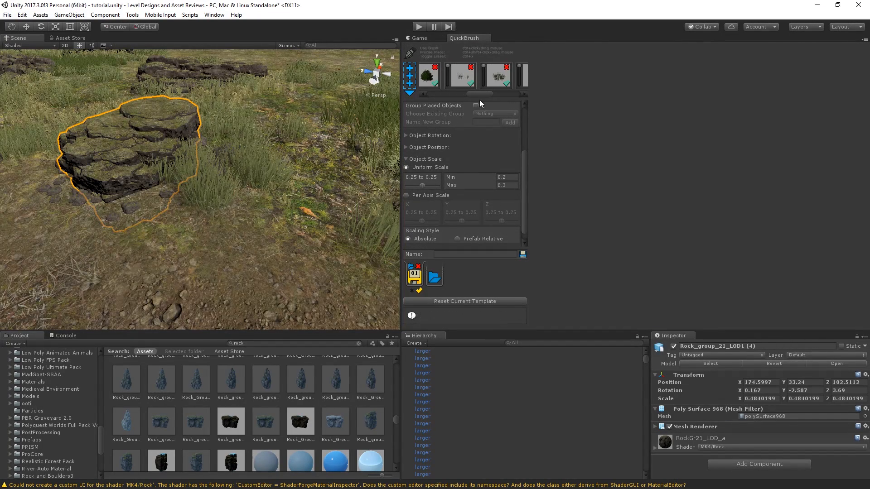
pyautogui.click(424, 38)
pyautogui.keyDown('ctrl'); pyautogui.click(89, 204); pyautogui.keyUp('ctrl')
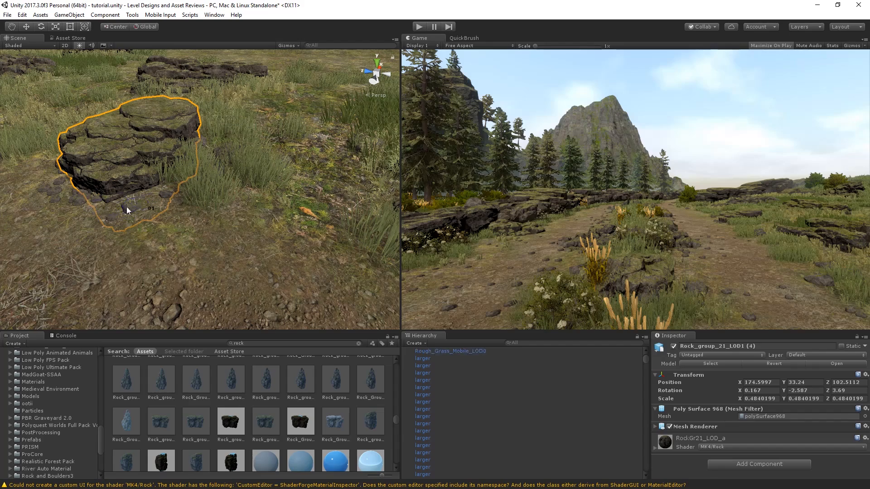
pyautogui.keyDown('ctrl'); pyautogui.click(127, 208); pyautogui.keyUp('ctrl')
pyautogui.moveTo(129, 202)
pyautogui.keyDown('ctrl'); pyautogui.mouseDown()
pyautogui.moveTo(111, 193)
pyautogui.moveTo(136, 190)
pyautogui.mouseUp(); pyautogui.keyUp('ctrl')
# Step: Switch the brush to the mature wheat cluster and plant two clusters at the rock's corner facing the path
pyautogui.moveTo(203, 181); pyautogui.dragTo(182, 172, button='right')
pyautogui.press('f')
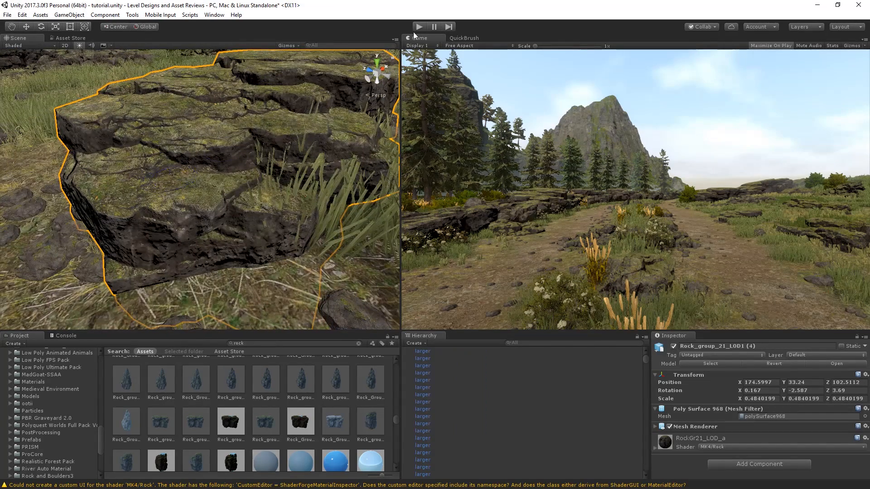
pyautogui.click(457, 38)
pyautogui.moveTo(484, 93); pyautogui.dragTo(500, 108)
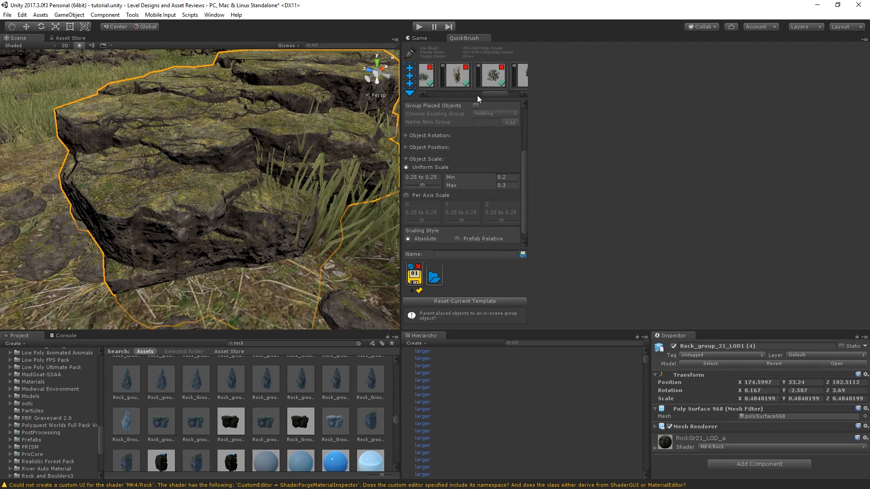
pyautogui.click(423, 39)
pyautogui.moveTo(275, 193); pyautogui.dragTo(199, 202, button='right')
pyautogui.keyDown('ctrl'); pyautogui.click(112, 218); pyautogui.keyUp('ctrl')
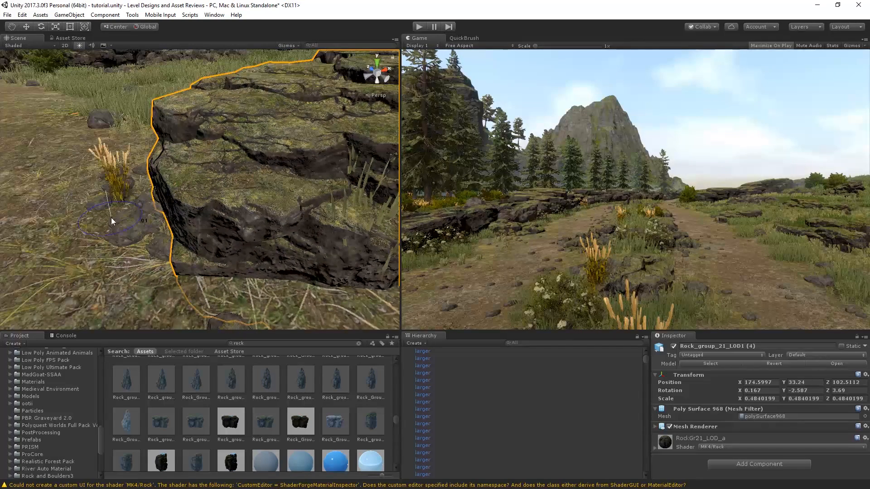
pyautogui.hotkey('ctrl', 'z')
pyautogui.keyDown('ctrl'); pyautogui.click(172, 264); pyautogui.keyUp('ctrl')
pyautogui.keyDown('ctrl'); pyautogui.click(209, 267); pyautogui.keyUp('ctrl')
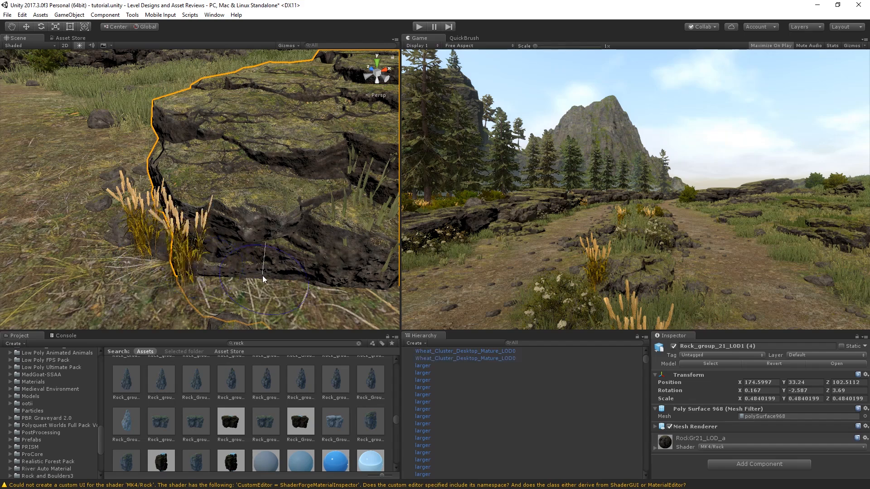
# Step: Plant two more wheat clusters at the foot of the rock's front face, beside the tall grass
pyautogui.scroll(-3, 263, 275)
pyautogui.keyDown('ctrl'); pyautogui.click(281, 228); pyautogui.keyUp('ctrl')
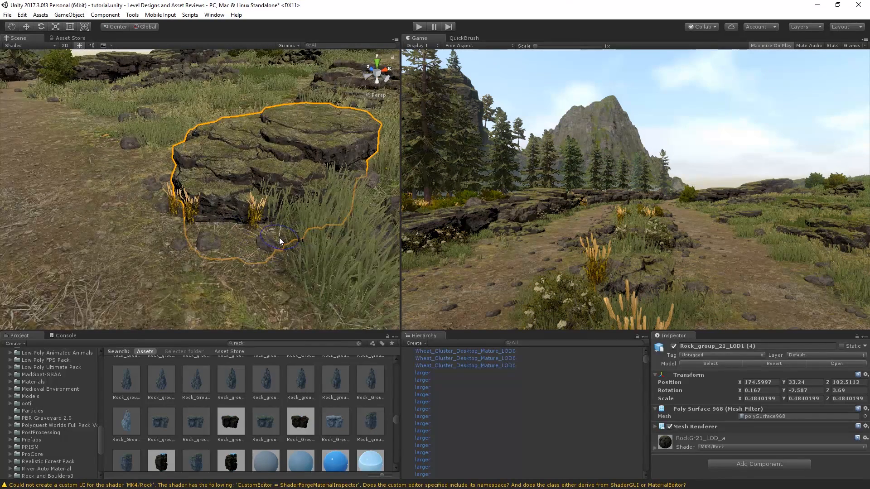
pyautogui.hotkey('ctrl', 'z')
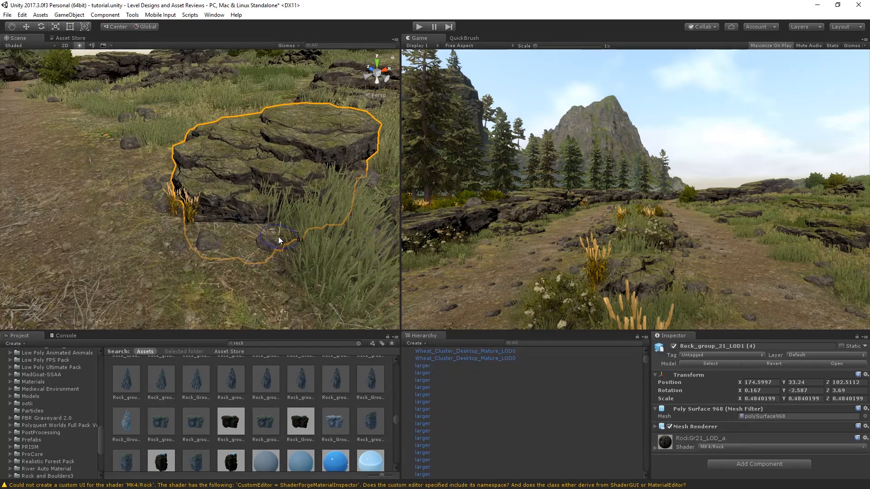
pyautogui.keyDown('ctrl'); pyautogui.click(277, 234); pyautogui.keyUp('ctrl')
pyautogui.keyDown('ctrl'); pyautogui.click(262, 229); pyautogui.keyUp('ctrl')
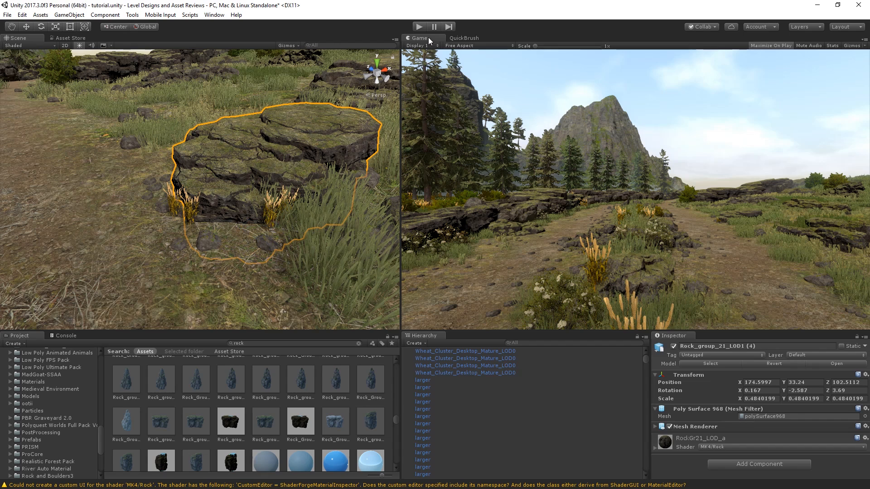
# Step: Switch the brush to the flowering elderberry and plant five of them along the rock's path-side edge
pyautogui.click(454, 38)
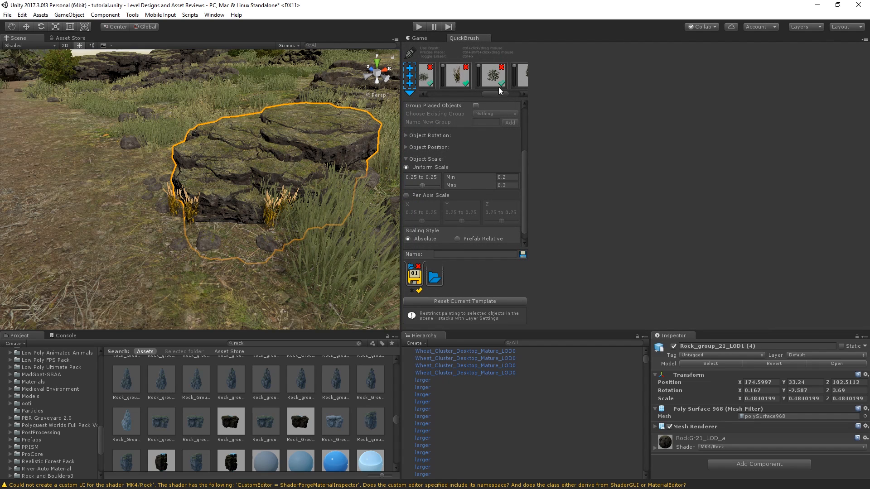
pyautogui.click(419, 38)
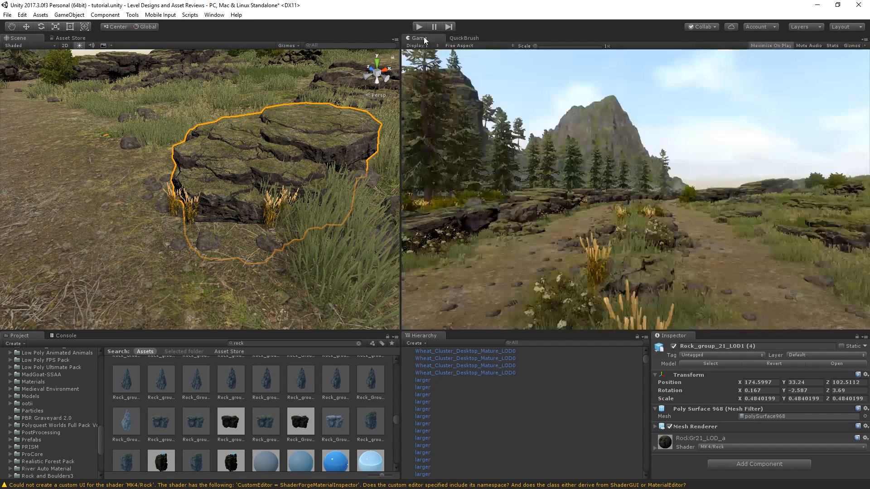
pyautogui.keyDown('ctrl'); pyautogui.click(181, 154); pyautogui.keyUp('ctrl')
pyautogui.keyDown('ctrl'); pyautogui.click(154, 179); pyautogui.keyUp('ctrl')
pyautogui.keyDown('ctrl'); pyautogui.click(145, 197); pyautogui.keyUp('ctrl')
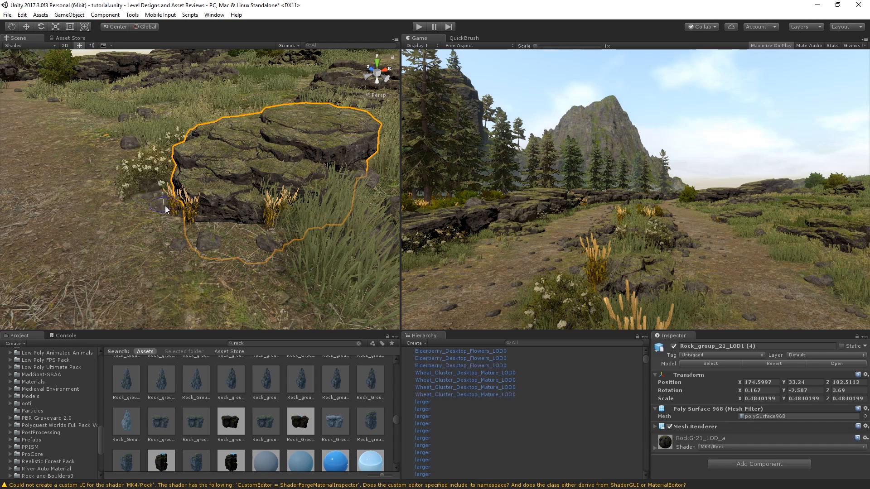
pyautogui.keyDown('ctrl'); pyautogui.click(176, 178); pyautogui.keyUp('ctrl')
pyautogui.keyDown('ctrl'); pyautogui.click(163, 153); pyautogui.keyUp('ctrl')
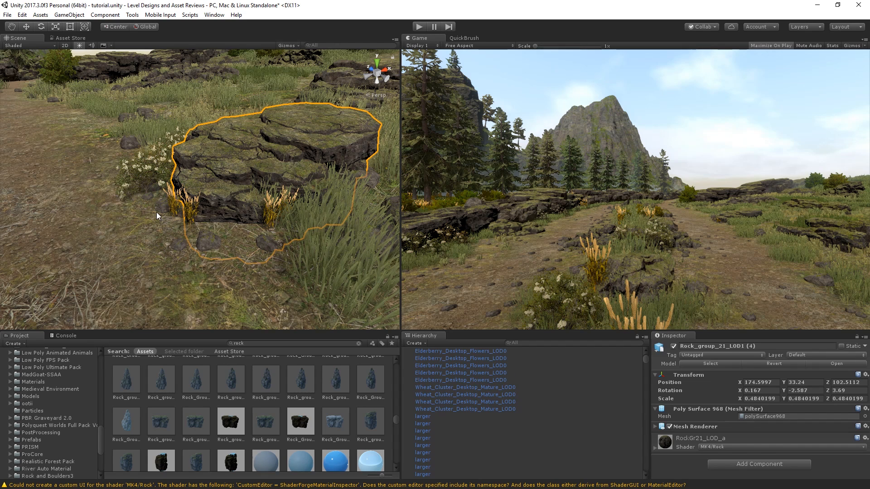
# Step: Select the terrain and set up Raise/Lower Terrain with the last speckled scatter brush at size 5
pyautogui.moveTo(156, 212); pyautogui.dragTo(59, 198, button='right')
pyautogui.click(221, 180)
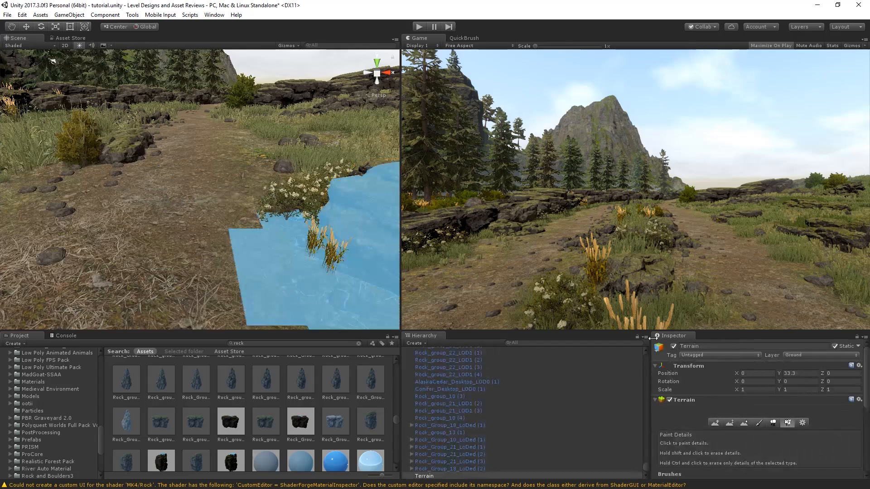
pyautogui.scroll(-3, 752, 429)
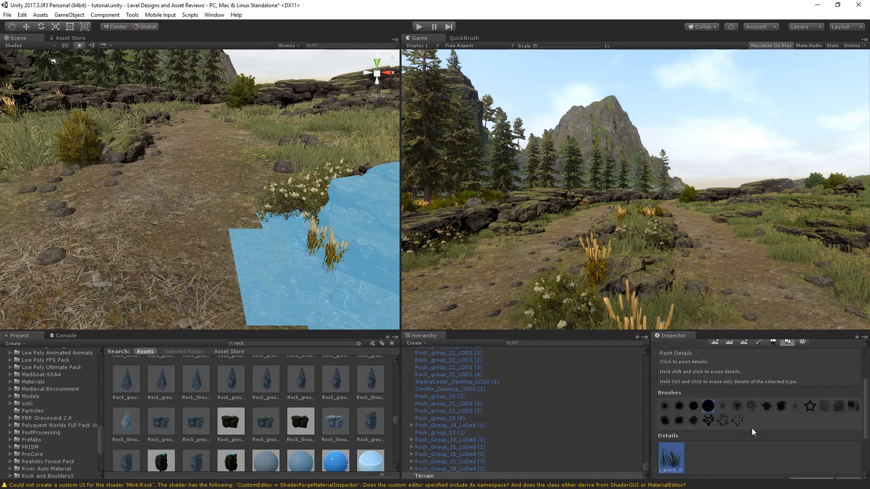
pyautogui.click(716, 342)
pyautogui.click(737, 400)
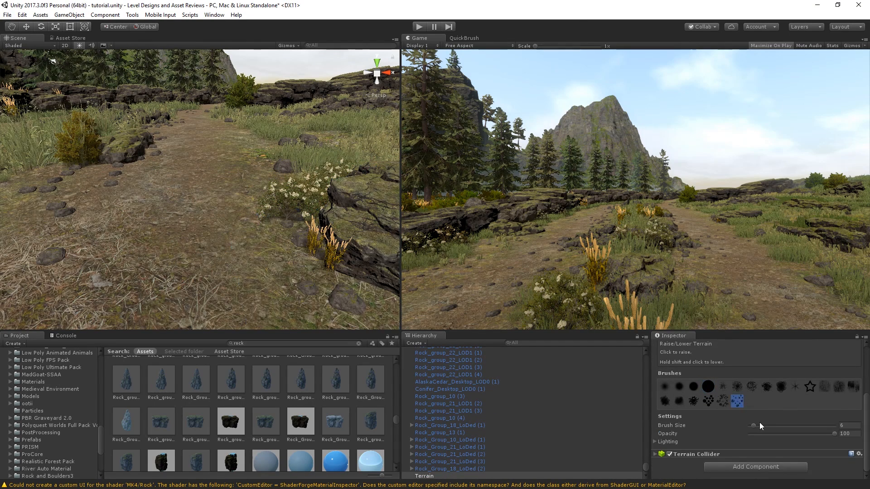
pyautogui.moveTo(756, 425); pyautogui.dragTo(752, 424)
# Step: Try raising the path at opacity 100, undo it, and sculpt subtle bumps along the path at opacity 1
pyautogui.moveTo(209, 211)
pyautogui.mouseDown()
pyautogui.moveTo(200, 161)
pyautogui.moveTo(208, 171)
pyautogui.mouseUp()
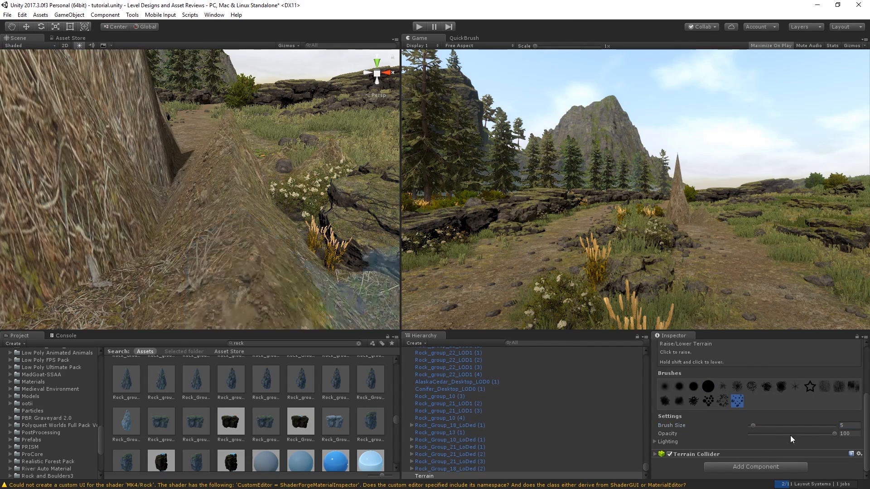
pyautogui.hotkey('ctrl', 'z')
pyautogui.click(768, 434)
pyautogui.moveTo(208, 156)
pyautogui.mouseDown()
pyautogui.moveTo(178, 227)
pyautogui.moveTo(178, 265)
pyautogui.mouseUp()
pyautogui.moveTo(188, 165); pyautogui.dragTo(201, 192, button='right')
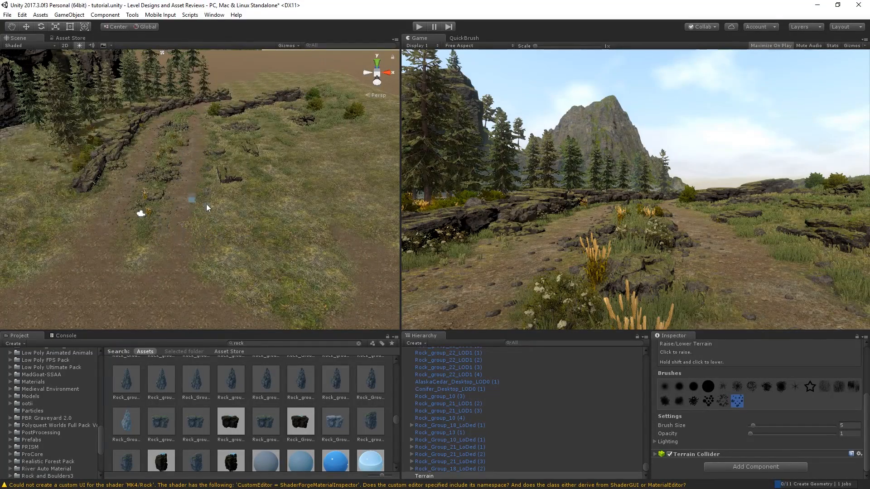
pyautogui.moveTo(201, 210); pyautogui.dragTo(175, 202, button='right')
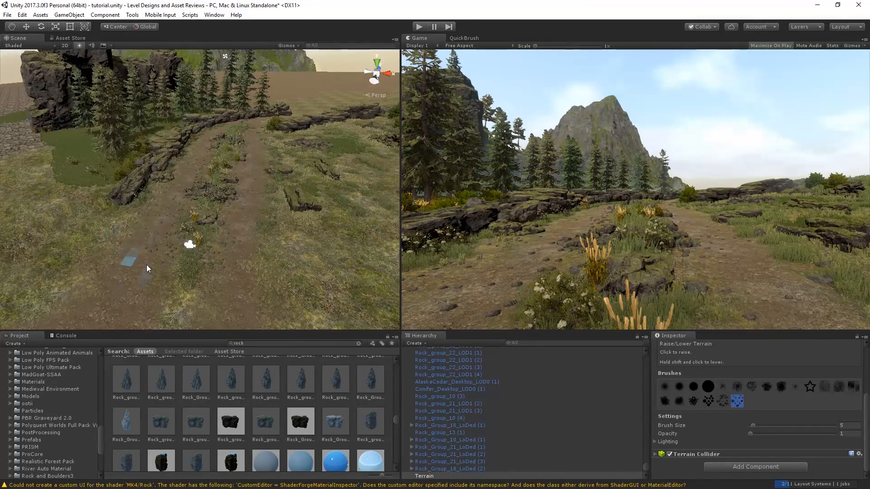
pyautogui.moveTo(252, 117); pyautogui.dragTo(221, 180, button='right')
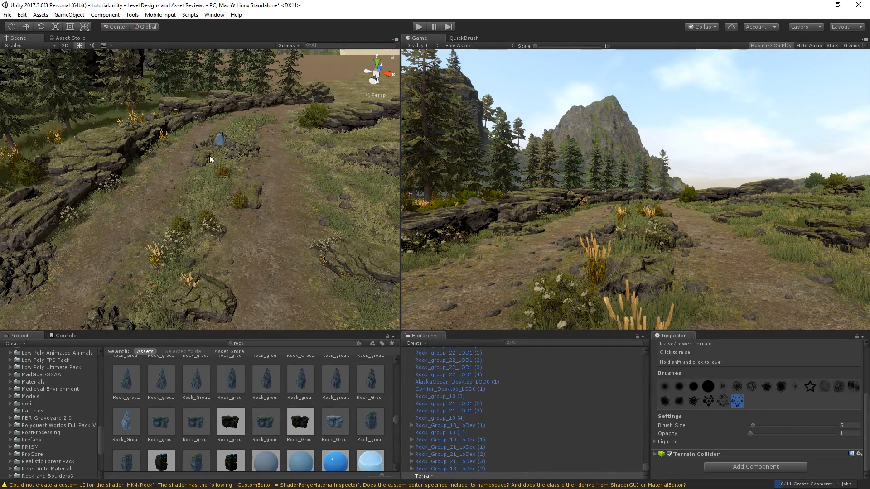
pyautogui.moveTo(218, 137); pyautogui.dragTo(209, 122, button='right')
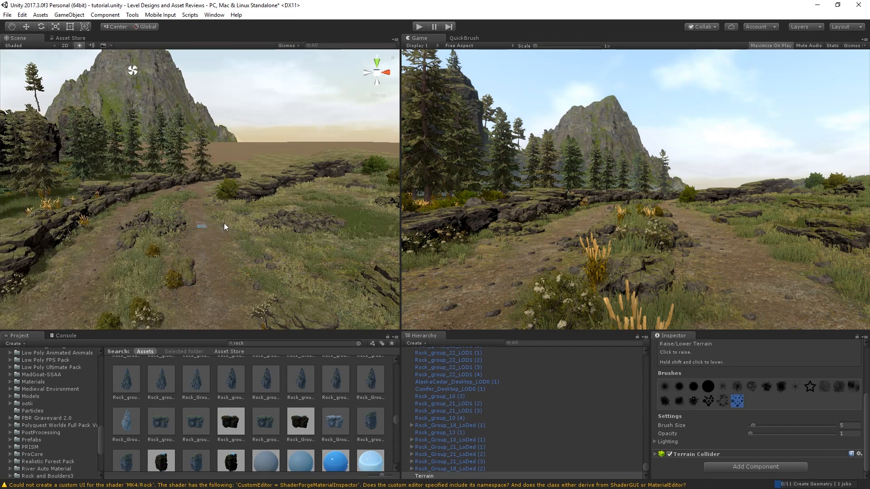
pyautogui.moveTo(199, 186); pyautogui.dragTo(385, 204, button='right')
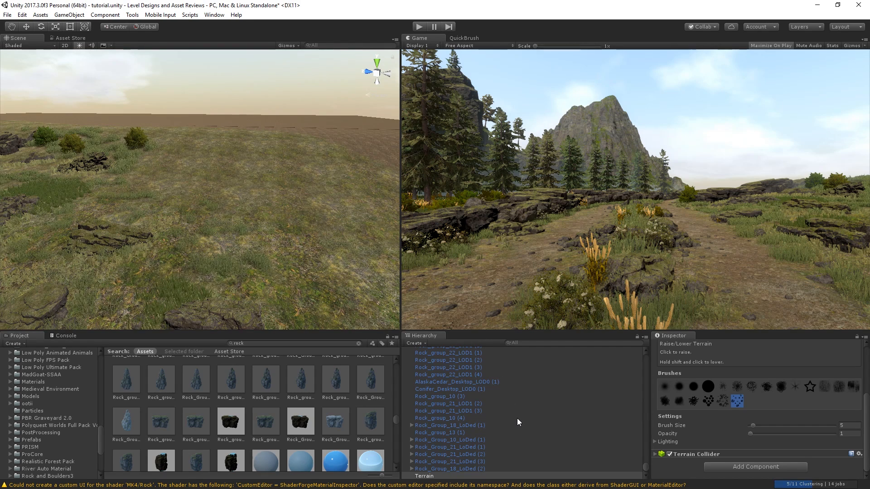
# Step: Switch the terrain to Paint Texture and check the dark rock texture's settings
pyautogui.scroll(3, 843, 359)
pyautogui.click(791, 427)
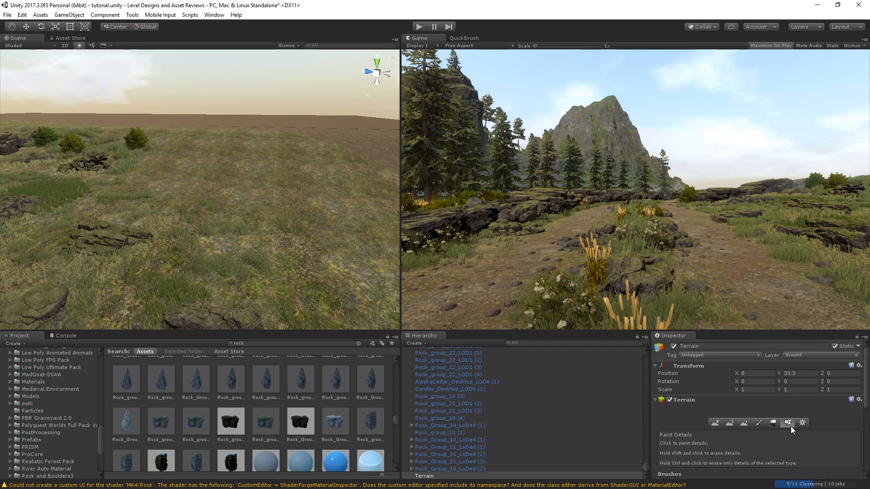
pyautogui.scroll(-3, 802, 399)
pyautogui.scroll(3, 788, 386)
pyautogui.click(761, 358)
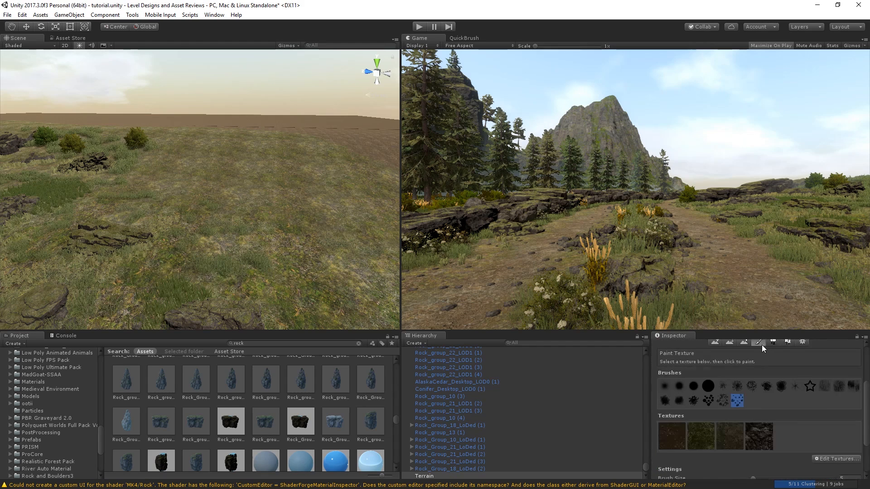
pyautogui.scroll(-3, 770, 389)
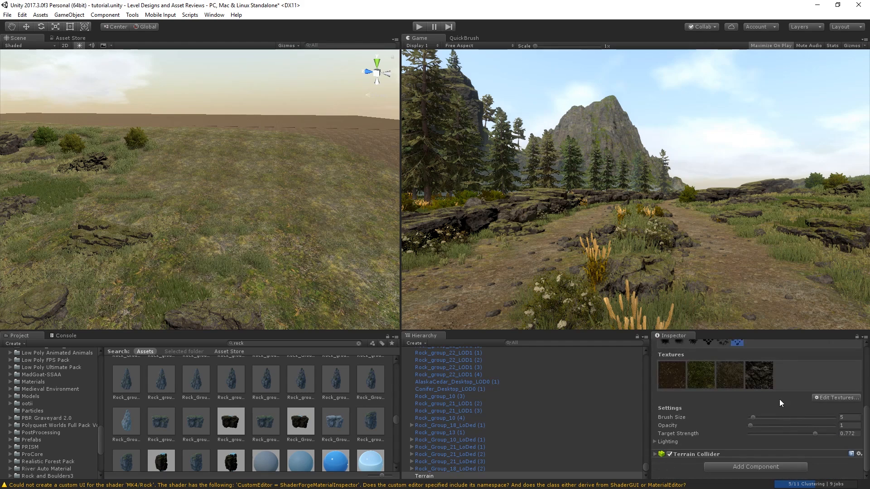
pyautogui.doubleClick(759, 381)
pyautogui.click(298, 152)
# Step: Adjust the smoothness of the first brown dirt terrain texture with Metallic at 0, and apply the change
pyautogui.doubleClick(678, 377)
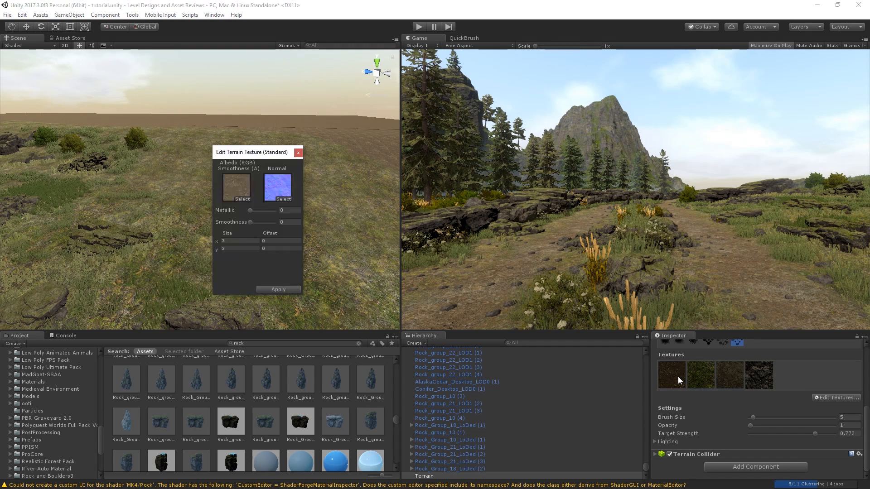
pyautogui.moveTo(253, 210)
pyautogui.mouseDown()
pyautogui.moveTo(271, 216)
pyautogui.moveTo(259, 224)
pyautogui.mouseUp()
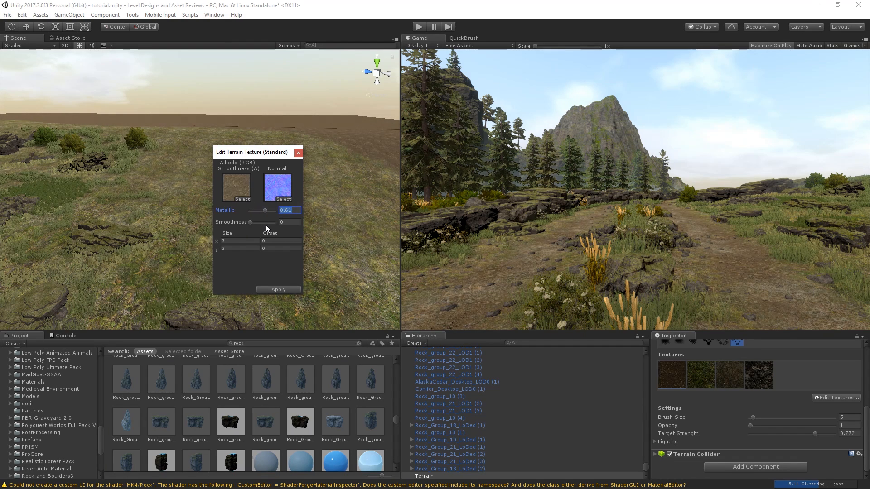
pyautogui.moveTo(251, 222); pyautogui.dragTo(299, 235)
pyautogui.moveTo(255, 211)
pyautogui.mouseDown()
pyautogui.moveTo(246, 212)
pyautogui.moveTo(269, 223)
pyautogui.moveTo(228, 221)
pyautogui.moveTo(276, 226)
pyautogui.moveTo(265, 234)
pyautogui.mouseUp()
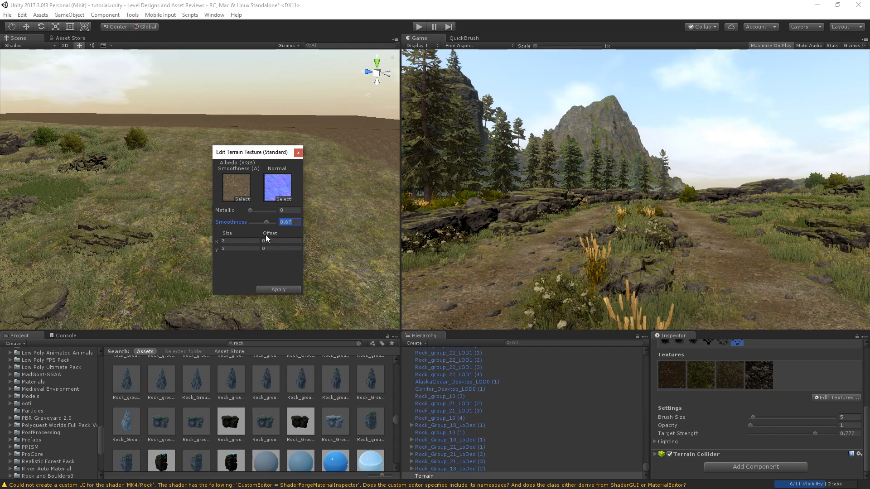
pyautogui.moveTo(264, 224); pyautogui.dragTo(262, 234)
pyautogui.click(274, 286)
# Step: Check the QuickBrush prefabs and select Rock_group_21_LOD1 (2) in place of the terrain to return to object painting
pyautogui.moveTo(273, 207); pyautogui.dragTo(49, 240, button='right')
pyautogui.scroll(5, 845, 405)
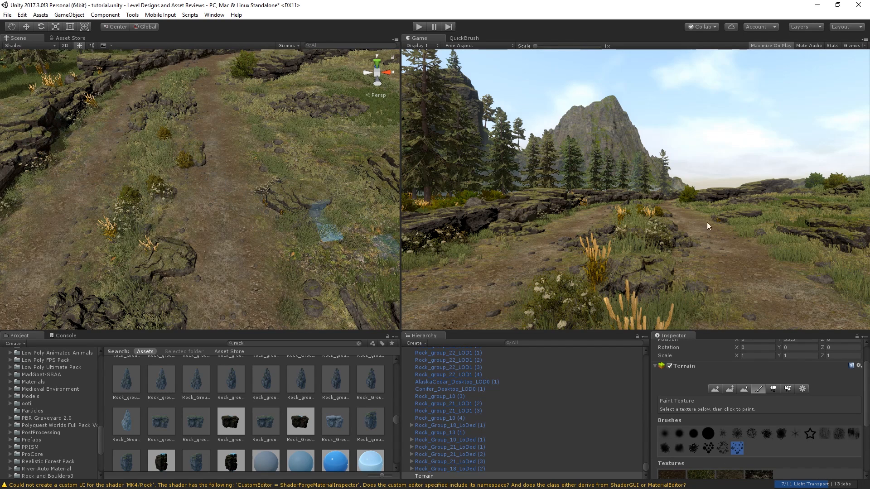
pyautogui.moveTo(224, 199); pyautogui.dragTo(447, 24, button='right')
pyautogui.press('w')
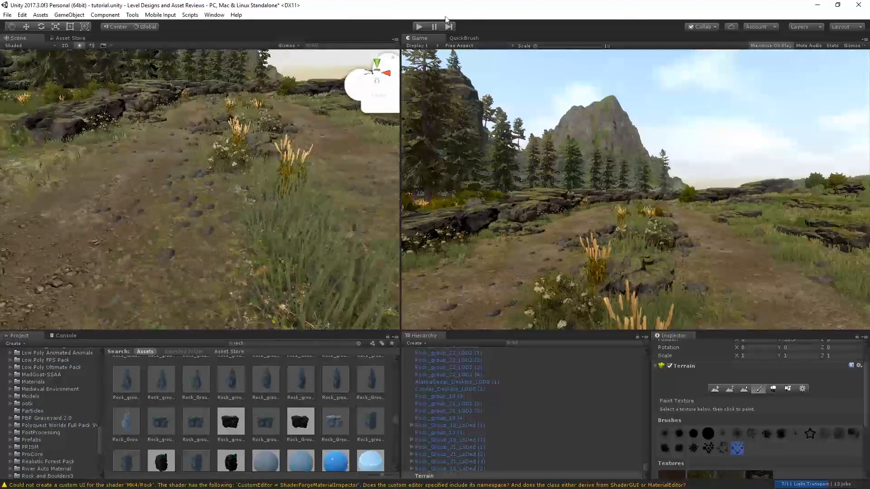
pyautogui.click(462, 36)
pyautogui.moveTo(488, 91)
pyautogui.mouseDown()
pyautogui.moveTo(529, 97)
pyautogui.moveTo(476, 96)
pyautogui.mouseUp()
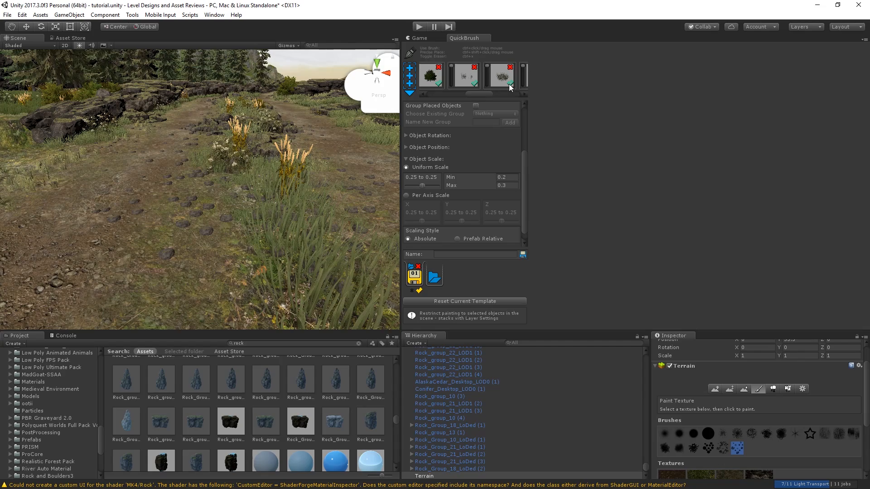
pyautogui.click(421, 39)
pyautogui.moveTo(381, 290); pyautogui.dragTo(367, 259, button='right')
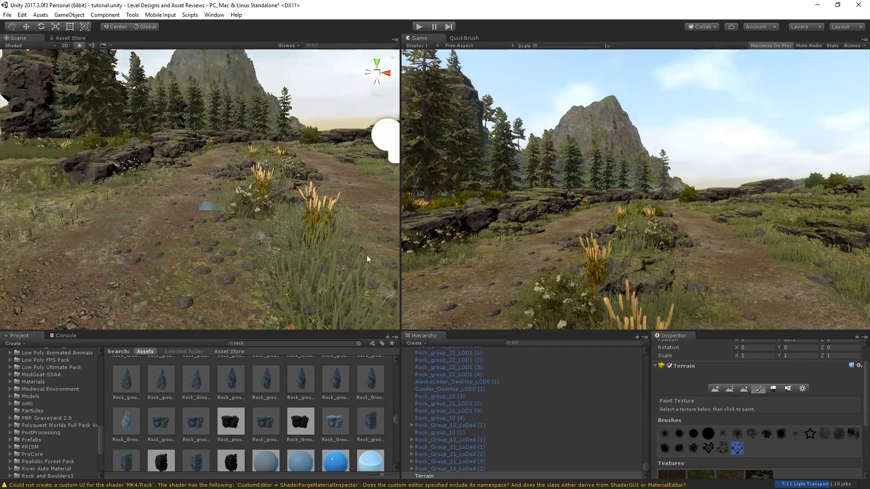
pyautogui.scroll(3, 712, 406)
pyautogui.doubleClick(533, 402)
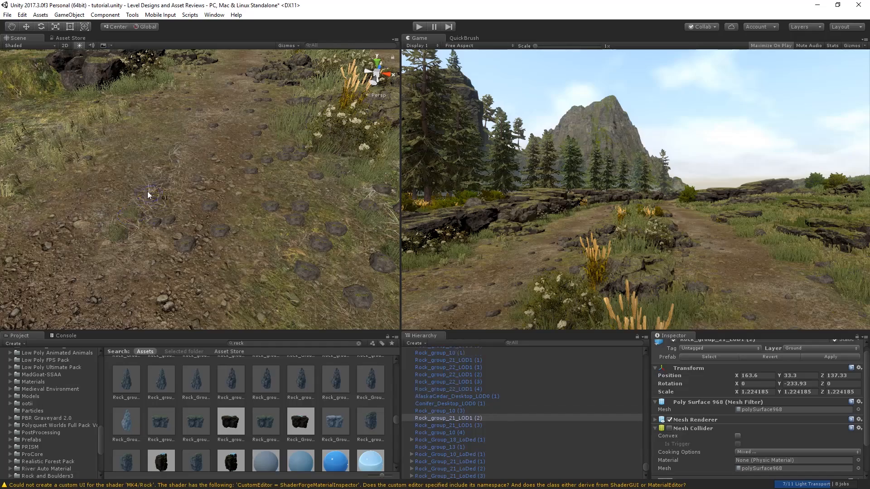
# Step: Paint small Thick_Grass_Hero_1_LOD0 tufts between the stones and straw on the dirt track beside the central strip
pyautogui.moveTo(221, 154); pyautogui.dragTo(233, 193, button='right')
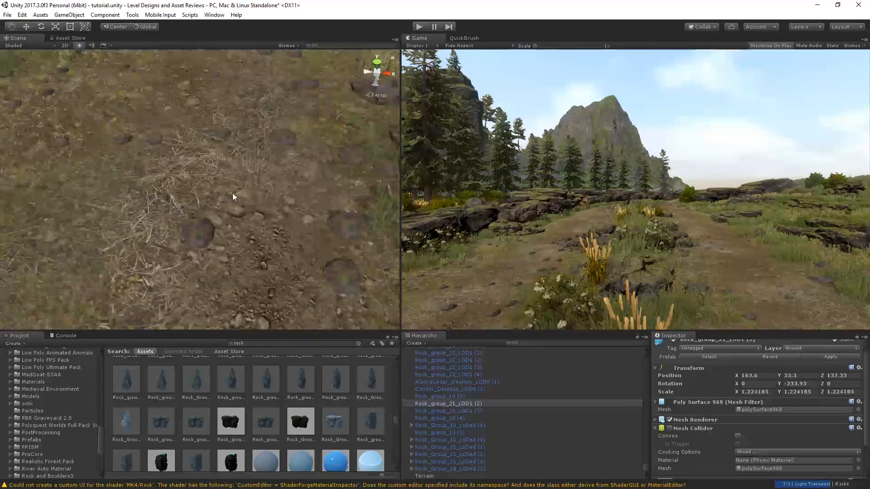
pyautogui.moveTo(194, 179)
pyautogui.mouseDown()
pyautogui.moveTo(229, 173)
pyautogui.moveTo(140, 238)
pyautogui.moveTo(190, 187)
pyautogui.moveTo(158, 258)
pyautogui.mouseUp()
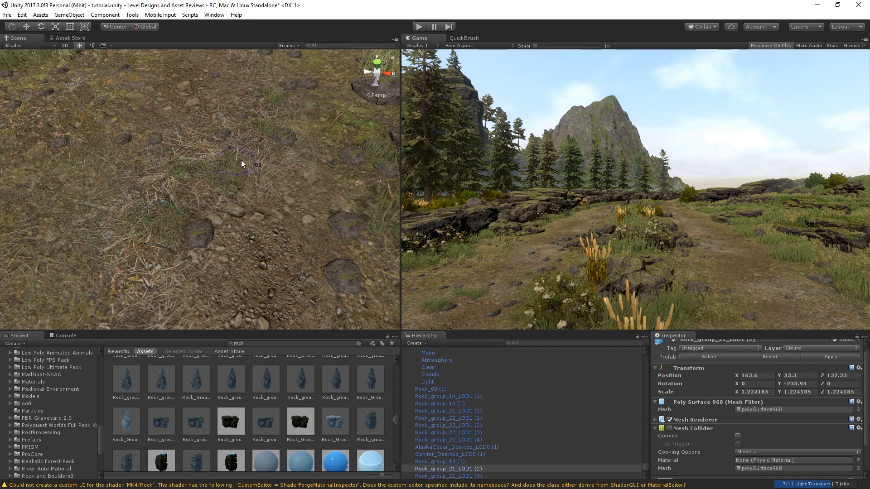
pyautogui.moveTo(242, 159); pyautogui.dragTo(233, 140, button='right')
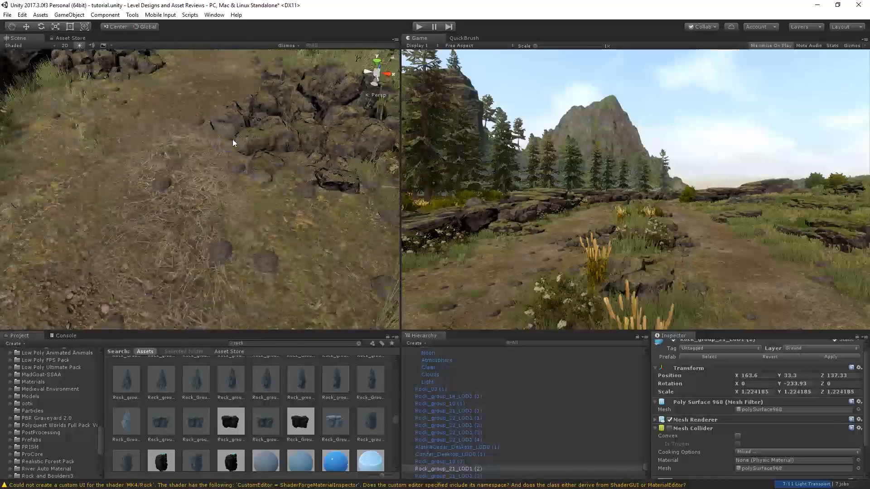
pyautogui.moveTo(244, 155)
pyautogui.mouseDown()
pyautogui.moveTo(215, 155)
pyautogui.moveTo(172, 186)
pyautogui.mouseUp()
pyautogui.moveTo(170, 212)
pyautogui.mouseDown(button='right')
pyautogui.moveTo(200, 158)
pyautogui.moveTo(188, 155)
pyautogui.moveTo(192, 208)
pyautogui.mouseUp(button='right')
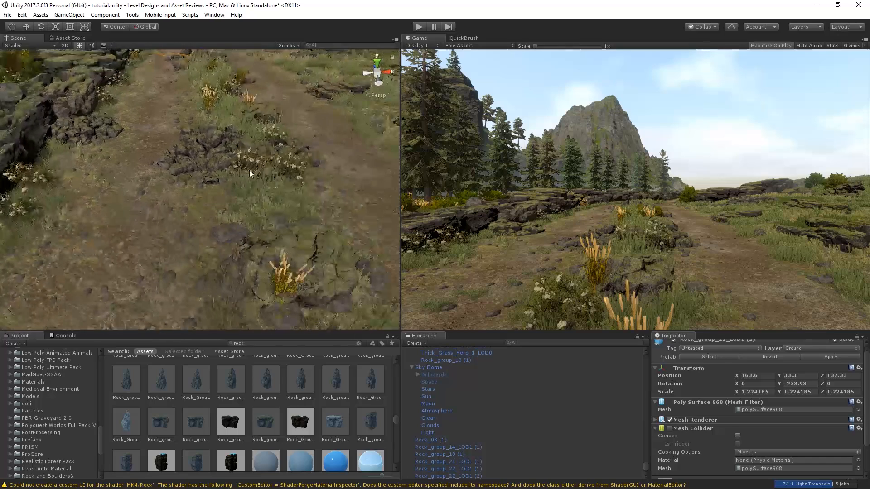
# Step: Set the QuickBrush stroke spacing to 0.33 and paint thick grass tufts along the track beside the rock pile
pyautogui.click(457, 36)
pyautogui.scroll(3, 465, 167)
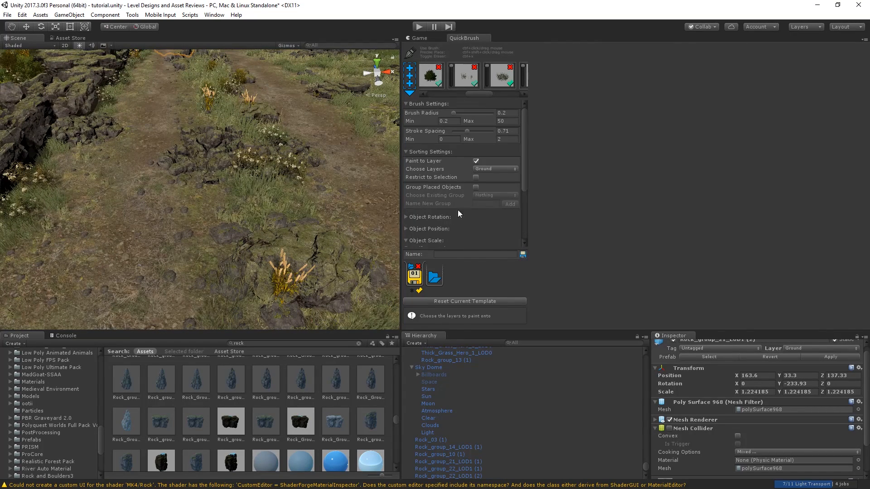
pyautogui.moveTo(467, 131); pyautogui.dragTo(460, 131)
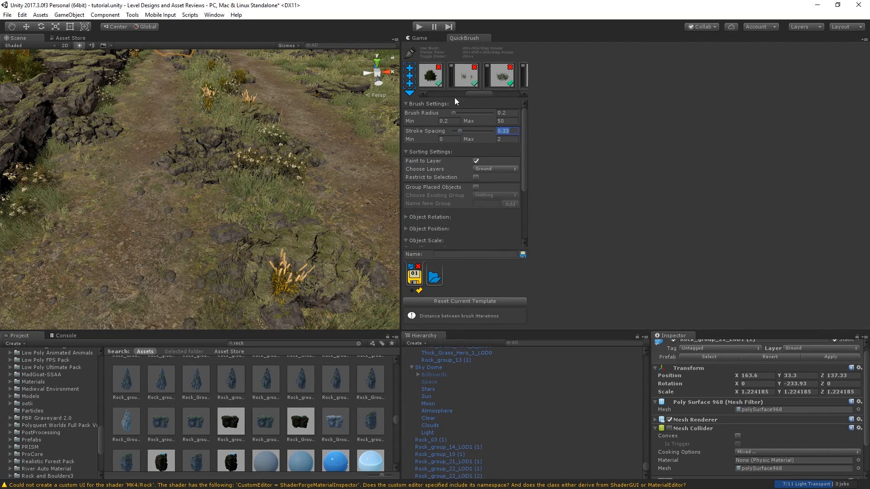
pyautogui.click(419, 39)
pyautogui.scroll(6, 165, 213)
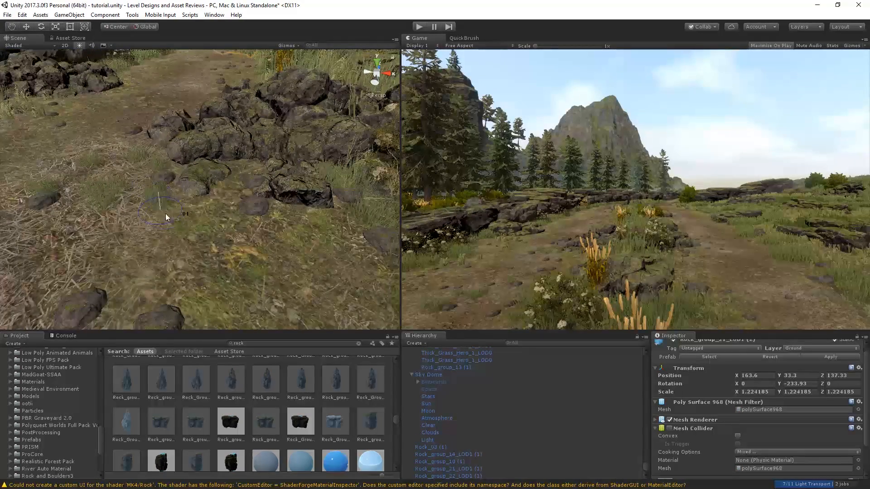
pyautogui.moveTo(165, 213)
pyautogui.mouseDown()
pyautogui.moveTo(128, 151)
pyautogui.moveTo(129, 130)
pyautogui.mouseUp()
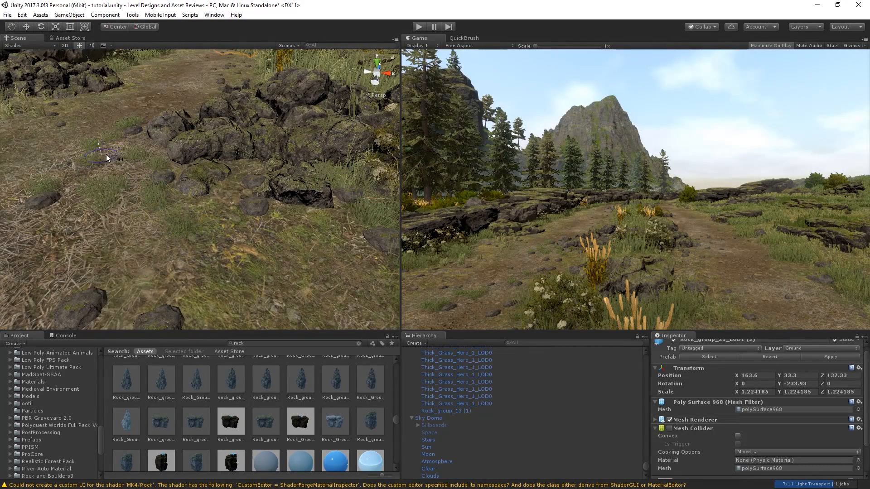
pyautogui.click(95, 158)
pyautogui.moveTo(89, 159)
pyautogui.mouseDown(button='right')
pyautogui.moveTo(106, 140)
pyautogui.moveTo(101, 172)
pyautogui.moveTo(210, 118)
pyautogui.moveTo(205, 90)
pyautogui.moveTo(183, 149)
pyautogui.mouseUp(button='right')
pyautogui.moveTo(239, 155)
pyautogui.mouseDown()
pyautogui.moveTo(269, 150)
pyautogui.moveTo(274, 138)
pyautogui.mouseUp()
pyautogui.moveTo(240, 147); pyautogui.dragTo(192, 177, button='right')
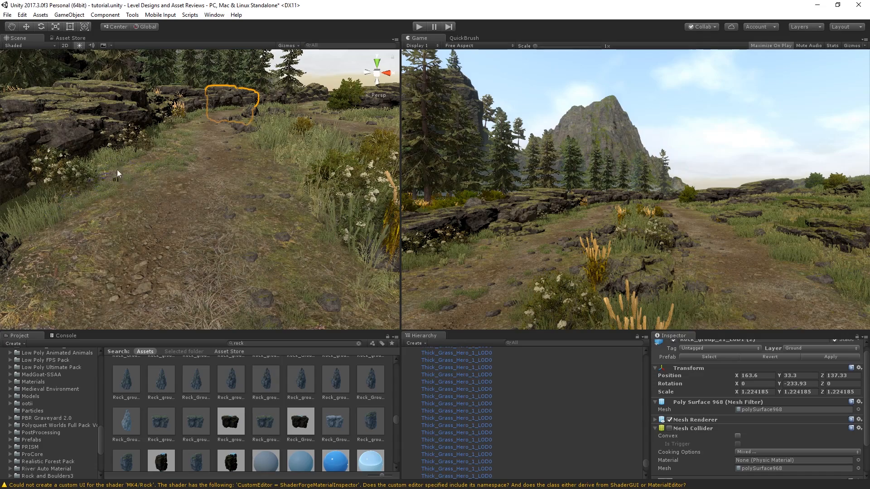
# Step: Paint a strip of thick grass across the straw-covered dirt track on the other side of the central strip
pyautogui.moveTo(117, 169); pyautogui.dragTo(174, 242, button='right')
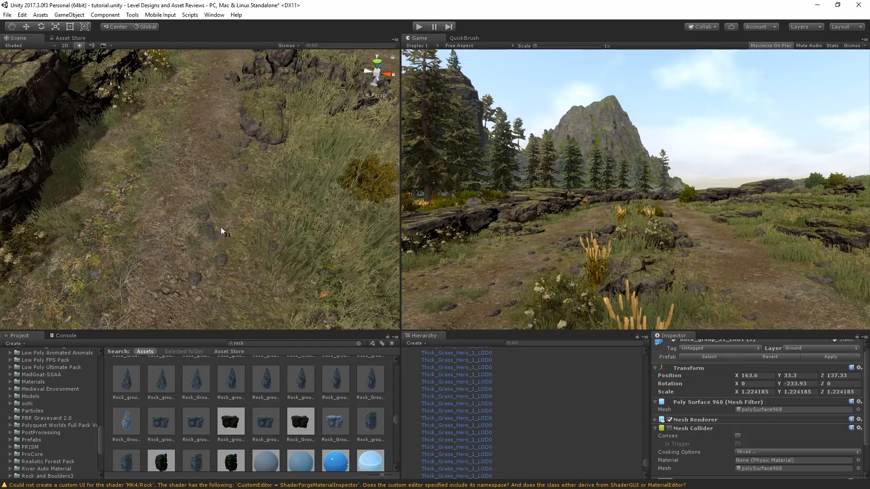
pyautogui.moveTo(205, 231); pyautogui.dragTo(210, 214, button='right')
pyautogui.moveTo(210, 214)
pyautogui.mouseDown()
pyautogui.moveTo(172, 210)
pyautogui.moveTo(220, 208)
pyautogui.mouseUp()
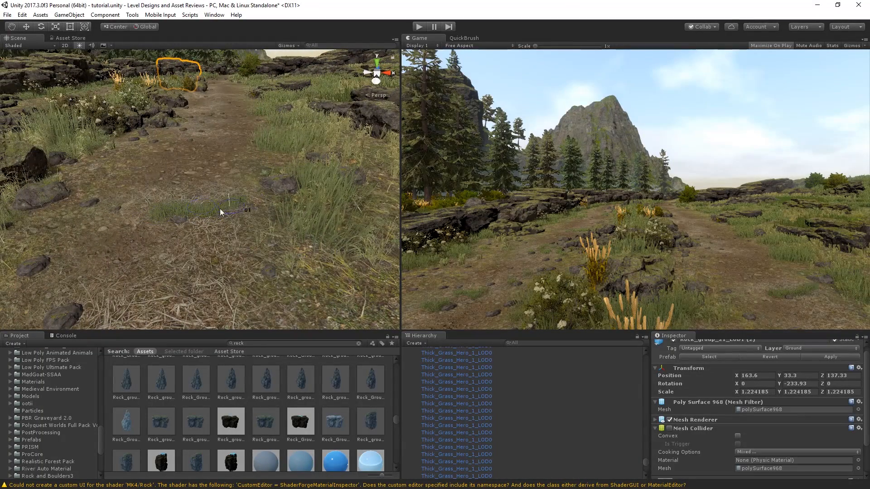
pyautogui.moveTo(146, 217); pyautogui.dragTo(153, 199)
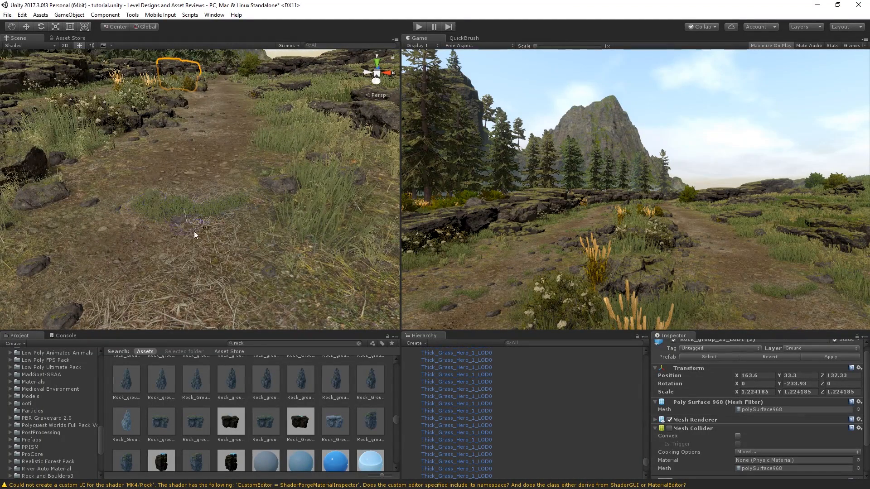
pyautogui.moveTo(178, 207); pyautogui.dragTo(217, 227, button='right')
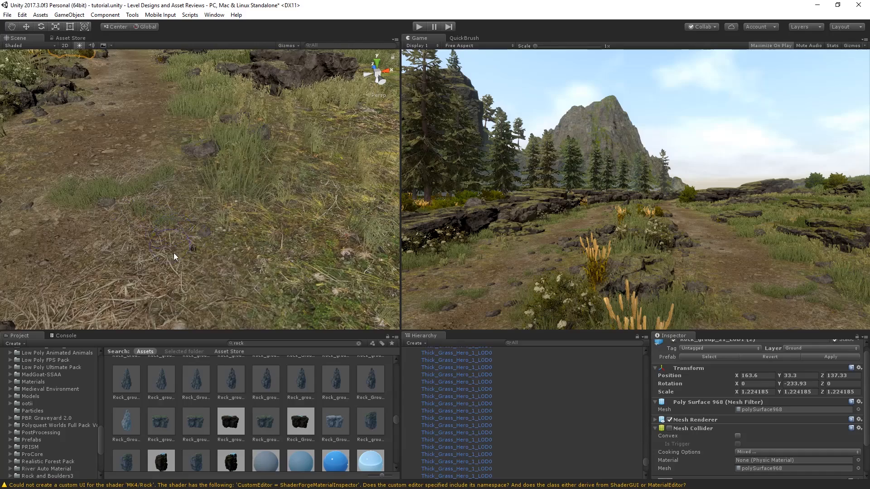
pyautogui.moveTo(157, 220)
pyautogui.mouseDown(button='right')
pyautogui.moveTo(175, 195)
pyautogui.moveTo(161, 227)
pyautogui.mouseUp(button='right')
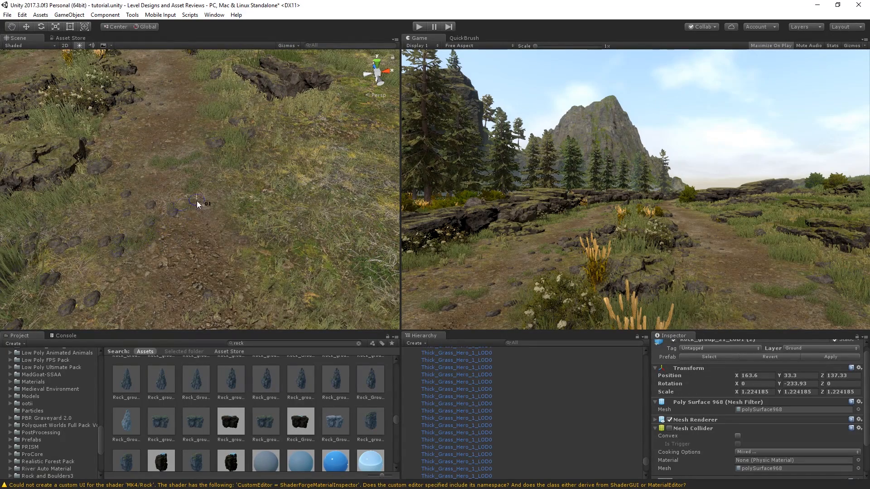
pyautogui.moveTo(184, 197)
pyautogui.mouseDown(button='right')
pyautogui.moveTo(186, 146)
pyautogui.moveTo(172, 203)
pyautogui.mouseUp(button='right')
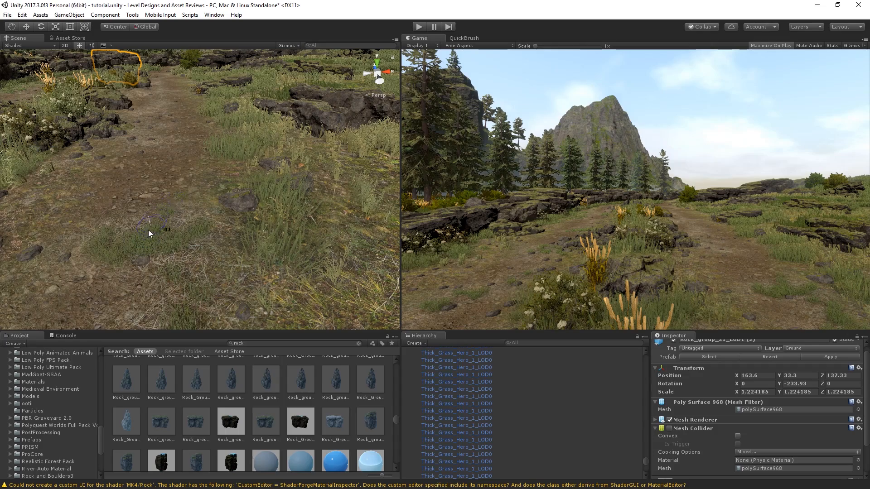
# Step: Paint small thick grass tufts over the straw and stones on the track beside the central rock pile
pyautogui.moveTo(152, 226); pyautogui.dragTo(191, 218, button='right')
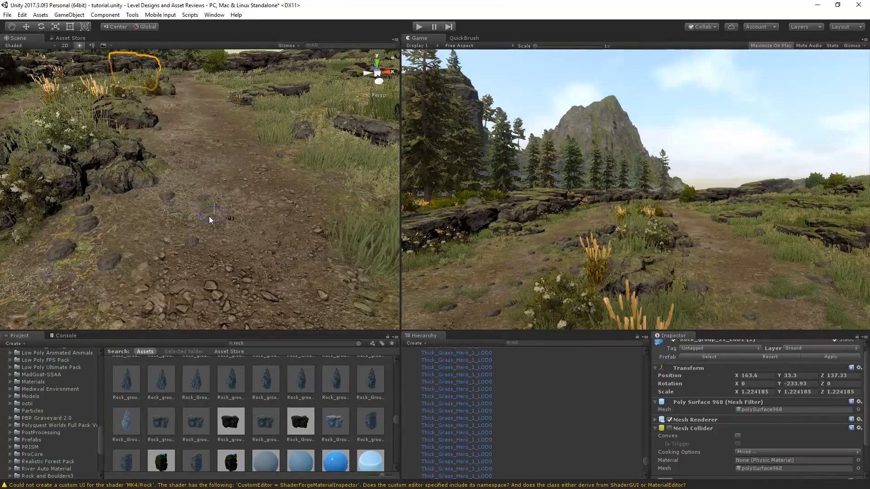
pyautogui.moveTo(209, 220); pyautogui.dragTo(200, 215)
pyautogui.moveTo(151, 190); pyautogui.dragTo(188, 208, button='right')
pyautogui.moveTo(188, 208); pyautogui.dragTo(202, 185)
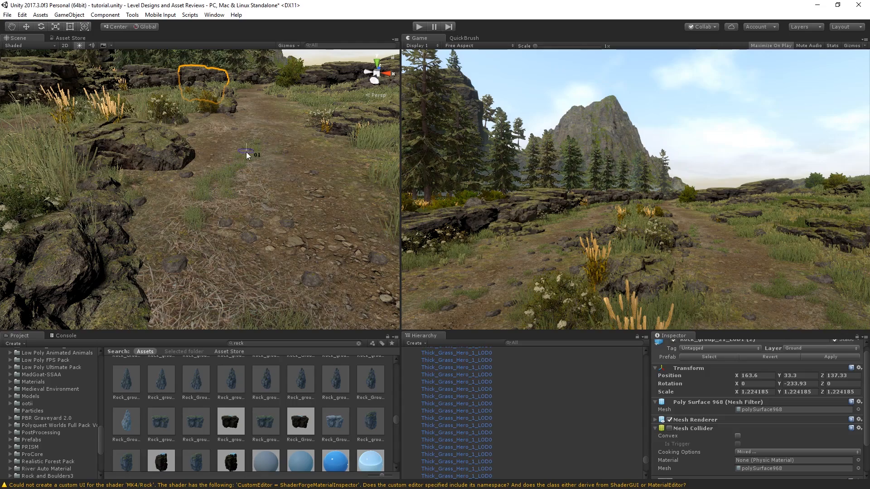
pyautogui.moveTo(265, 182)
pyautogui.mouseDown(button='right')
pyautogui.moveTo(284, 107)
pyautogui.moveTo(257, 184)
pyautogui.mouseUp(button='right')
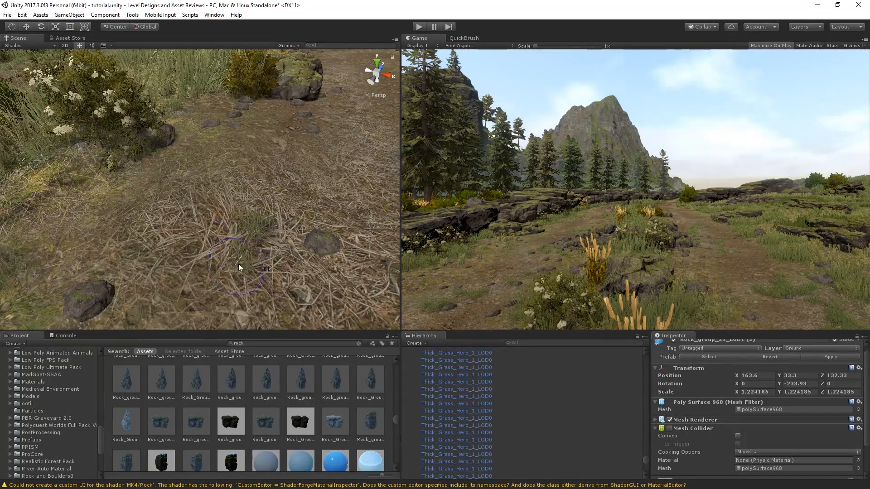
pyautogui.scroll(-5, 231, 227)
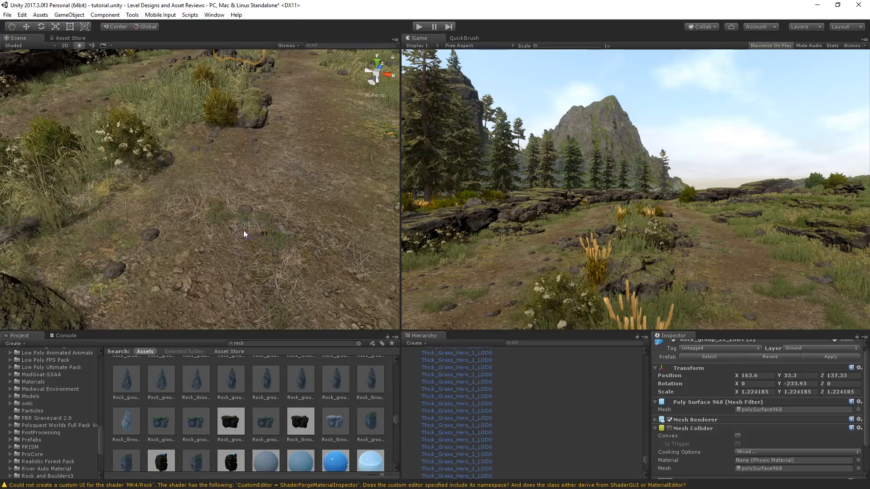
# Step: Add a few thick grass tufts at the track edge by the layered rock outcrop with wheat and white flowers
pyautogui.moveTo(244, 230); pyautogui.dragTo(189, 188, button='right')
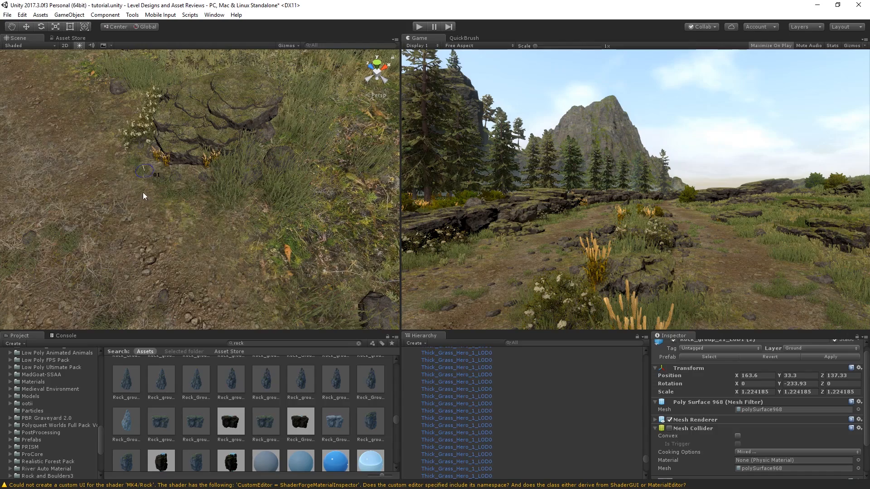
pyautogui.moveTo(143, 193)
pyautogui.mouseDown(button='right')
pyautogui.moveTo(73, 91)
pyautogui.moveTo(75, 61)
pyautogui.moveTo(191, 127)
pyautogui.mouseUp(button='right')
pyautogui.moveTo(161, 190); pyautogui.dragTo(198, 222, button='right')
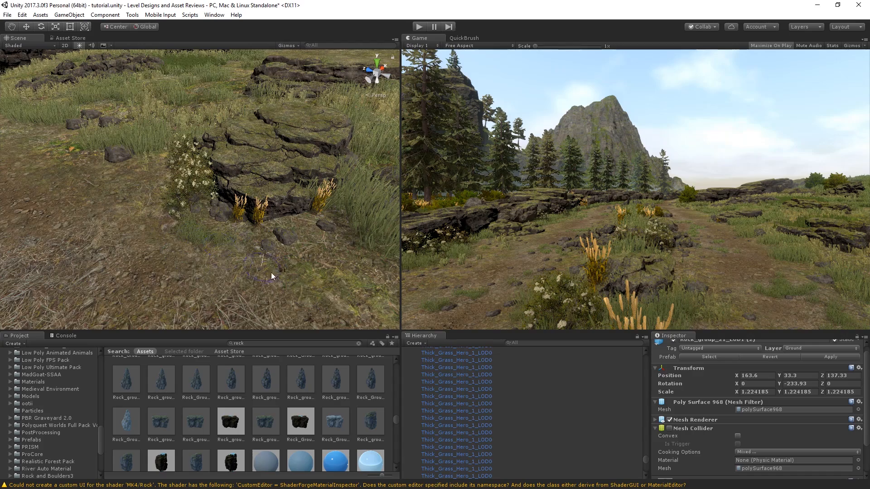
pyautogui.moveTo(272, 272); pyautogui.dragTo(339, 282, button='right')
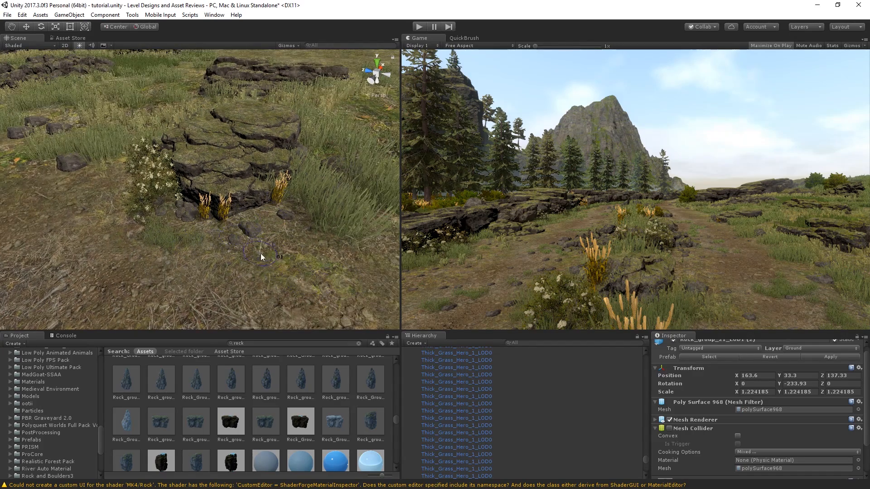
pyautogui.moveTo(278, 195); pyautogui.dragTo(149, 170, button='right')
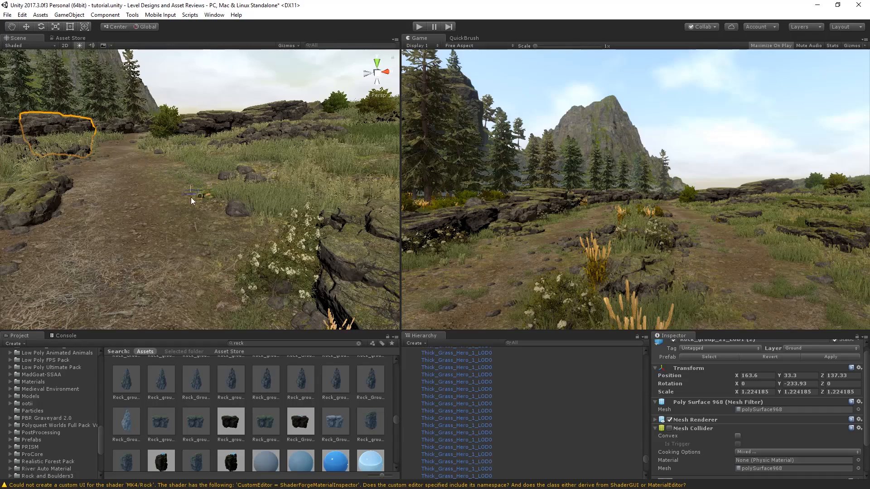
# Step: Try a stroke of thick grass over the straw beside the mossy rock slab and undo it
pyautogui.moveTo(209, 228); pyautogui.dragTo(168, 196, button='right')
pyautogui.press('w')
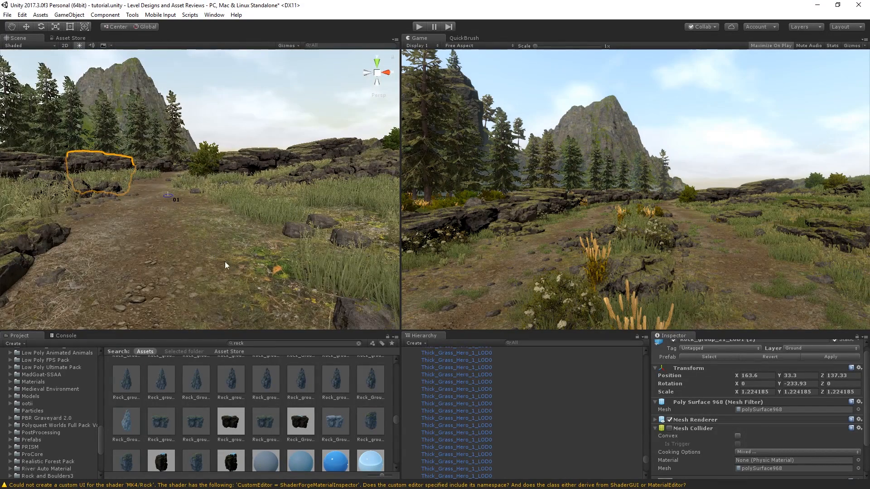
pyautogui.click(226, 243)
pyautogui.moveTo(231, 274); pyautogui.dragTo(193, 220, button='right')
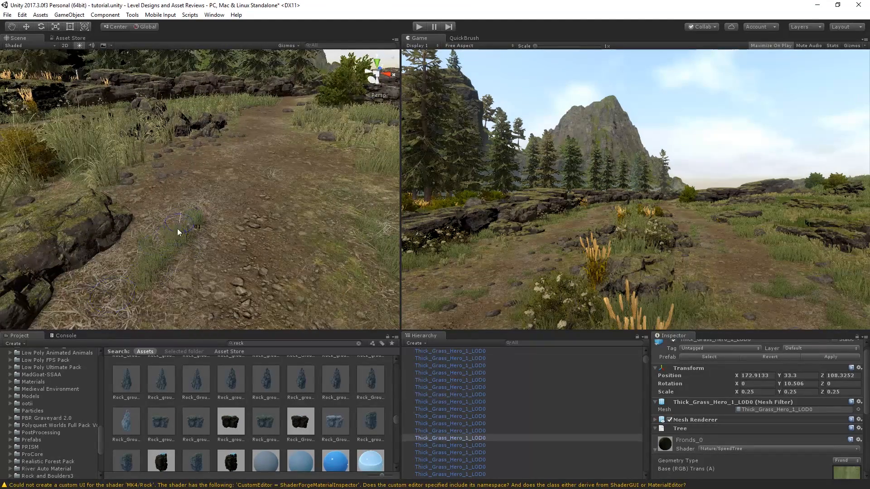
pyautogui.moveTo(177, 228); pyautogui.dragTo(199, 220)
pyautogui.moveTo(238, 209); pyautogui.dragTo(220, 213, button='right')
pyautogui.hotkey('ctrl', 'z')
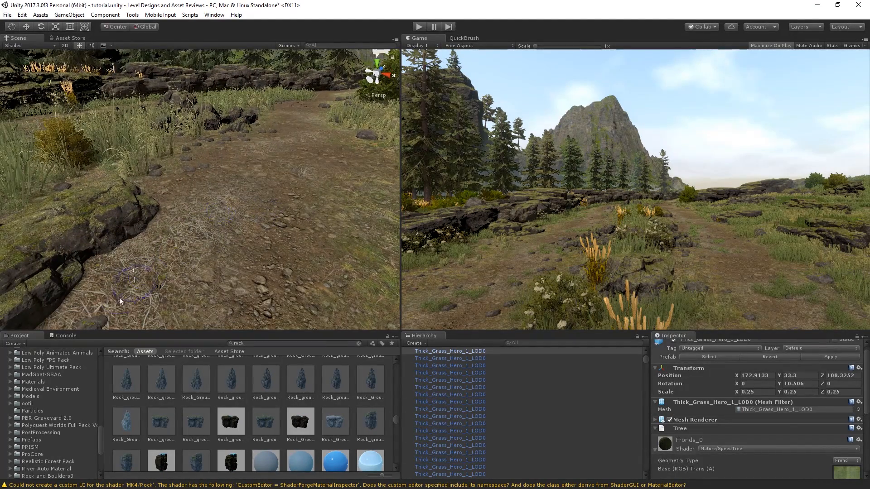
# Step: Paint a sparse band of thick grass along the straw between the mossy rock slab and the stony track
pyautogui.moveTo(120, 298); pyautogui.dragTo(236, 206)
pyautogui.moveTo(236, 205)
pyautogui.mouseDown(button='right')
pyautogui.moveTo(231, 158)
pyautogui.moveTo(257, 207)
pyautogui.mouseUp(button='right')
pyautogui.press('w')
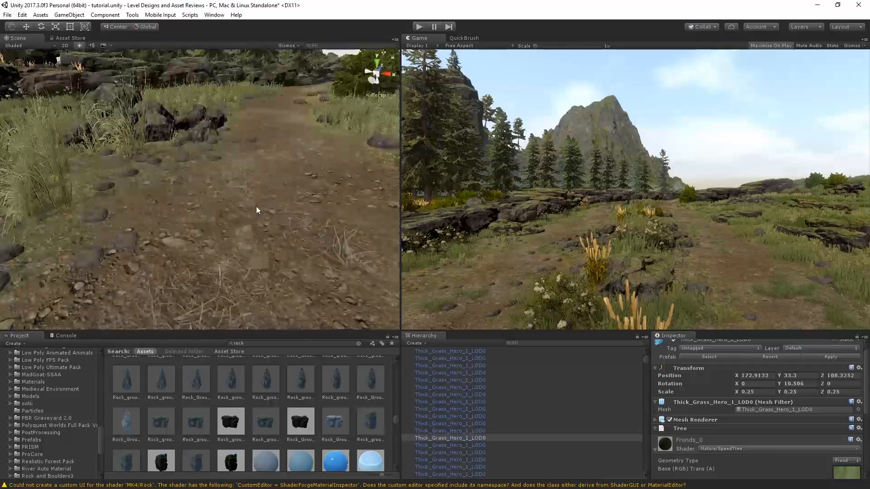
# Step: Preview the scene in play mode and return to editing
pyautogui.moveTo(276, 151); pyautogui.dragTo(320, 119, button='right')
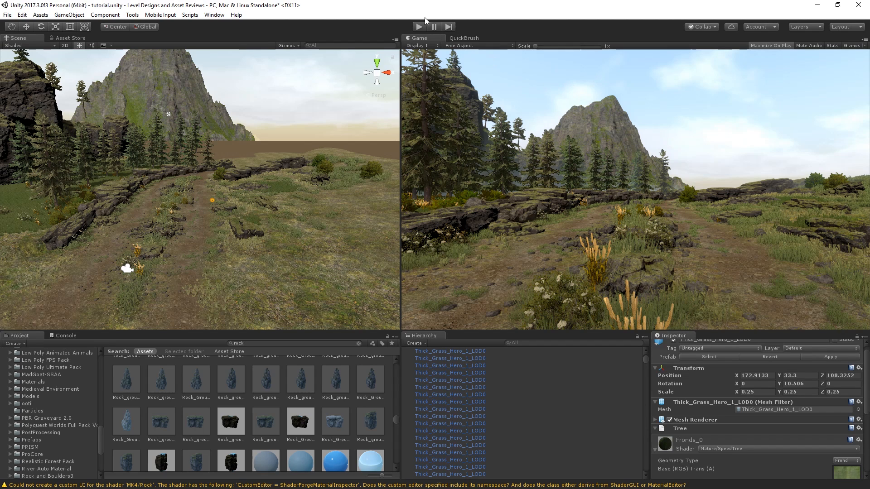
pyautogui.click(413, 27)
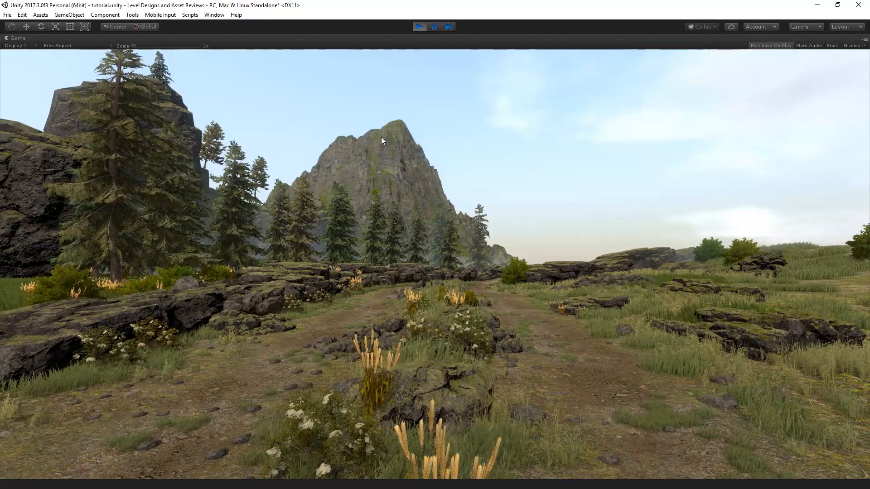
pyautogui.click(421, 26)
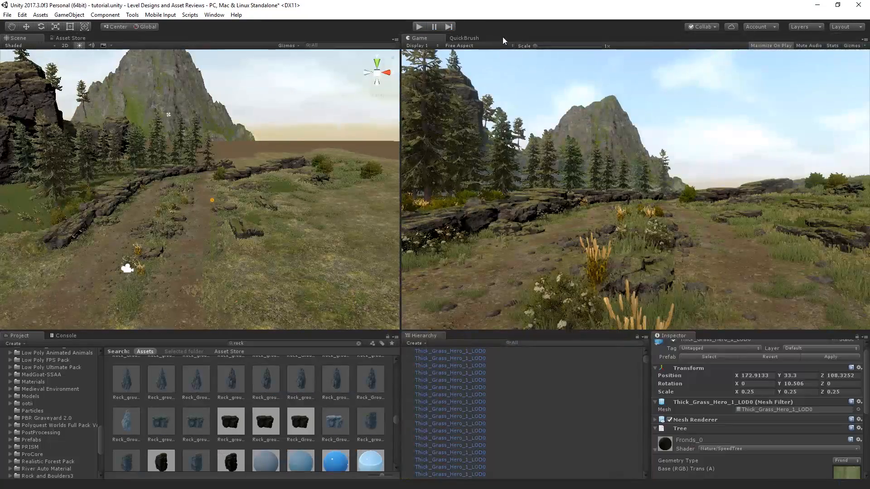
# Step: Place small rocks with QuickBrush in and around the thick grass patch on the straw at the track's edge
pyautogui.click(465, 38)
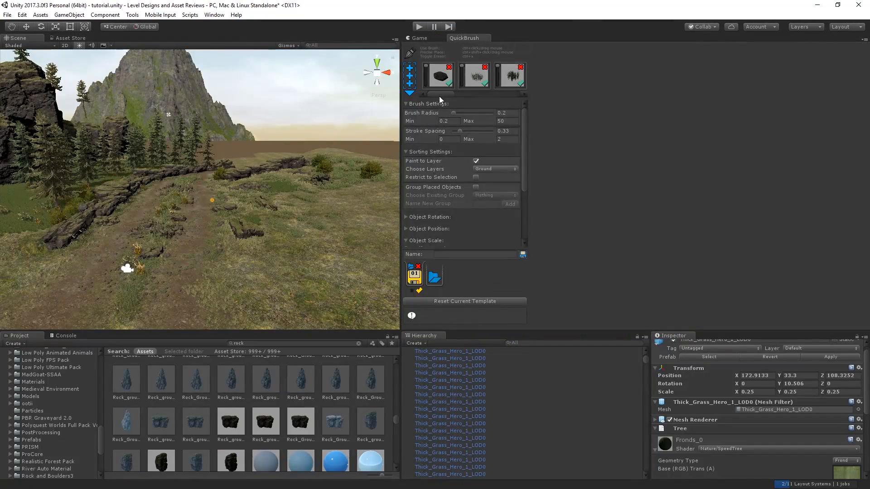
pyautogui.click(419, 38)
pyautogui.moveTo(191, 177); pyautogui.dragTo(171, 223, button='right')
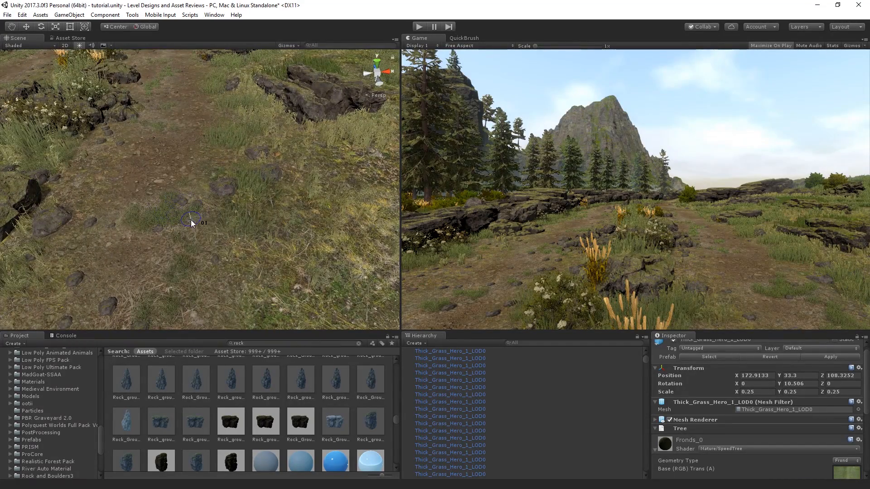
pyautogui.press('w')
pyautogui.moveTo(177, 210)
pyautogui.mouseDown(button='right')
pyautogui.moveTo(187, 210)
pyautogui.moveTo(179, 229)
pyautogui.mouseUp(button='right')
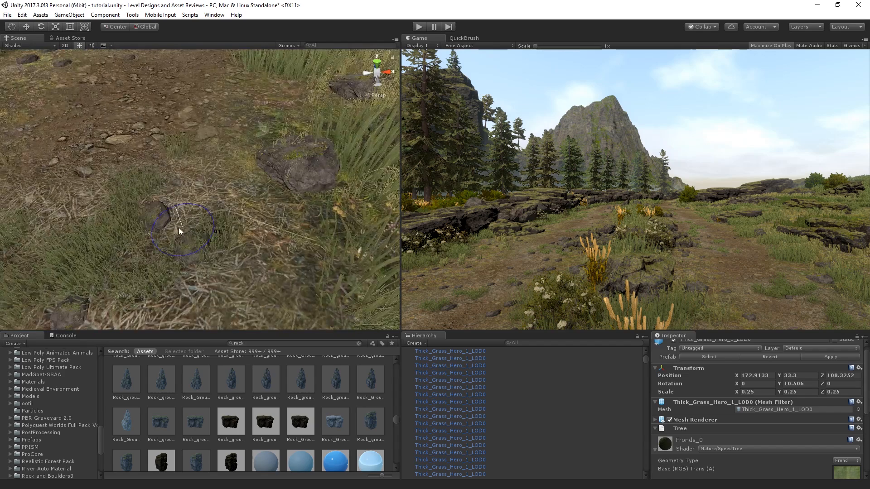
pyautogui.click(172, 195)
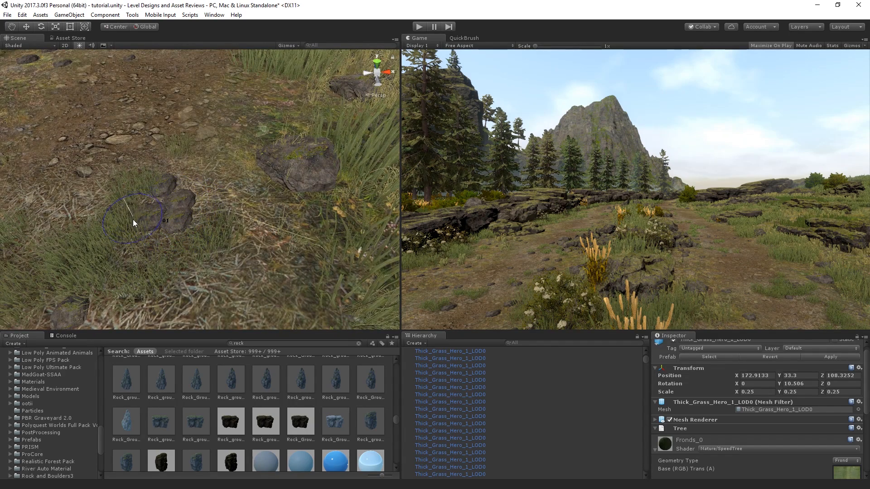
pyautogui.moveTo(73, 241); pyautogui.dragTo(114, 208, button='middle')
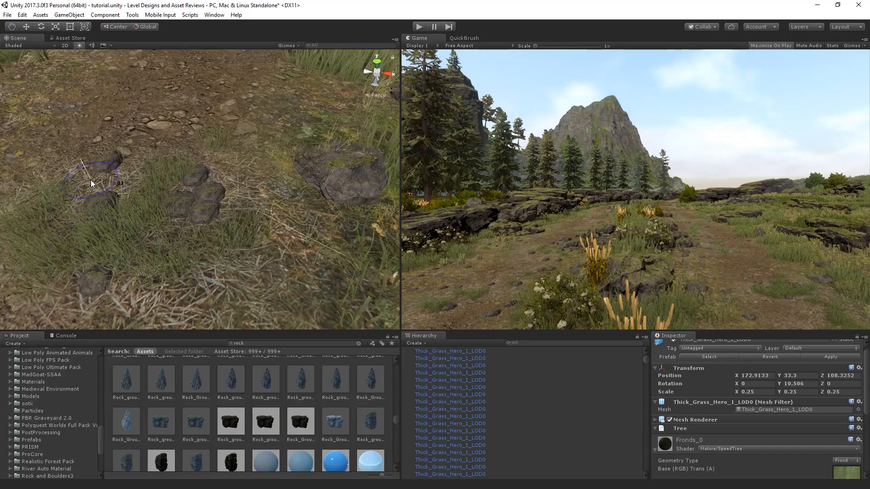
pyautogui.click(106, 185)
# Step: Place small rocks around the grass tuft on the straw in front of the central rock pile
pyautogui.moveTo(195, 180)
pyautogui.mouseDown(button='right')
pyautogui.moveTo(235, 88)
pyautogui.moveTo(234, 68)
pyautogui.moveTo(209, 137)
pyautogui.moveTo(220, 190)
pyautogui.mouseUp(button='right')
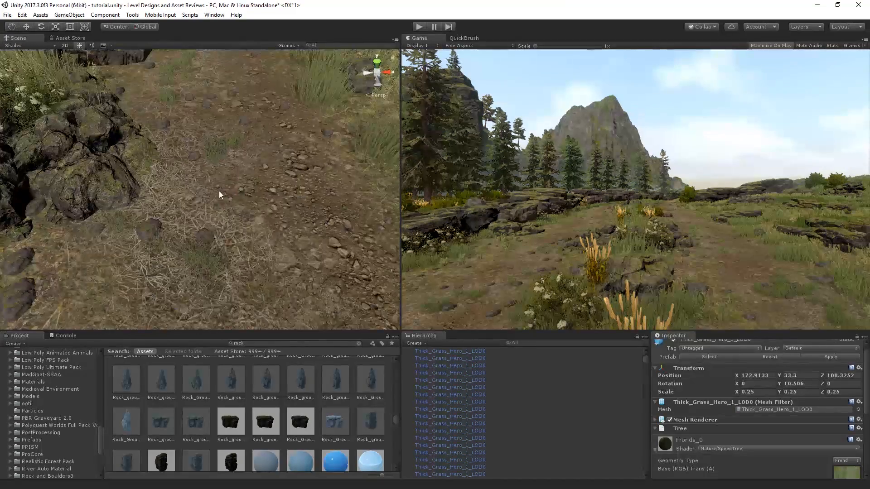
pyautogui.click(234, 261)
pyautogui.click(178, 254)
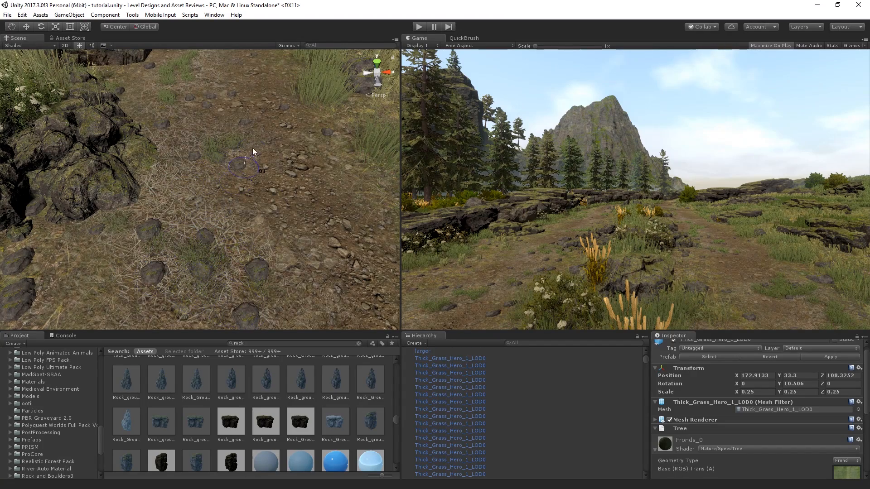
# Step: Scatter small rocks along the track among the straw and grass tufts between the rock pile and the large boulder
pyautogui.moveTo(252, 148); pyautogui.dragTo(239, 127, button='right')
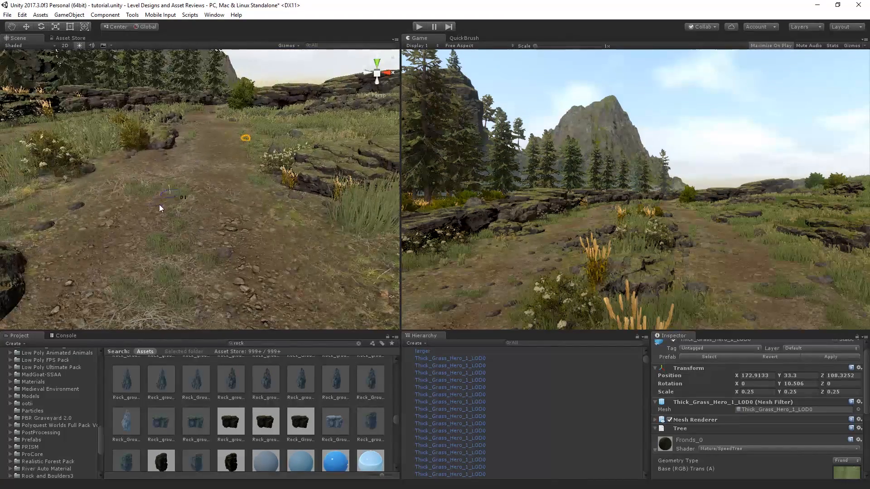
pyautogui.moveTo(160, 205)
pyautogui.mouseDown()
pyautogui.moveTo(178, 215)
pyautogui.moveTo(194, 297)
pyautogui.moveTo(171, 269)
pyautogui.moveTo(227, 313)
pyautogui.mouseUp()
pyautogui.moveTo(227, 312); pyautogui.dragTo(222, 274, button='right')
pyautogui.moveTo(222, 274); pyautogui.dragTo(251, 282)
pyautogui.moveTo(251, 282); pyautogui.dragTo(216, 255, button='right')
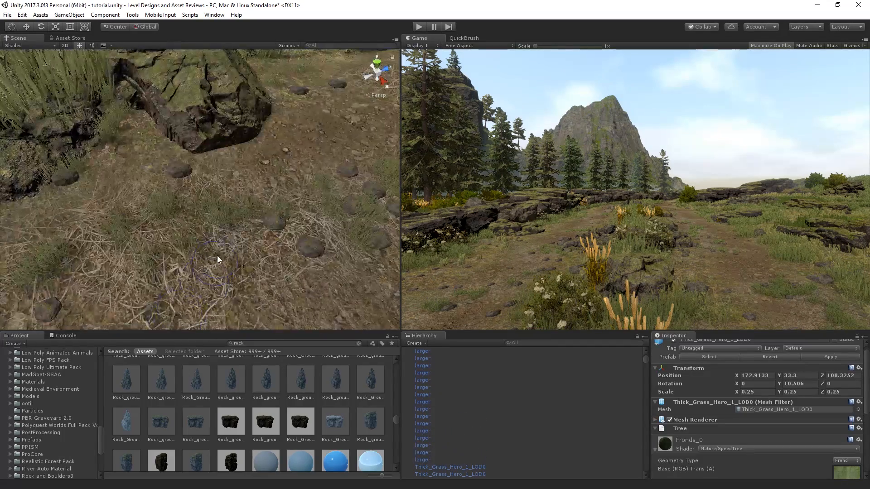
pyautogui.moveTo(217, 256); pyautogui.dragTo(206, 242)
pyautogui.moveTo(294, 227); pyautogui.dragTo(184, 200, button='right')
pyautogui.moveTo(184, 199); pyautogui.dragTo(268, 169)
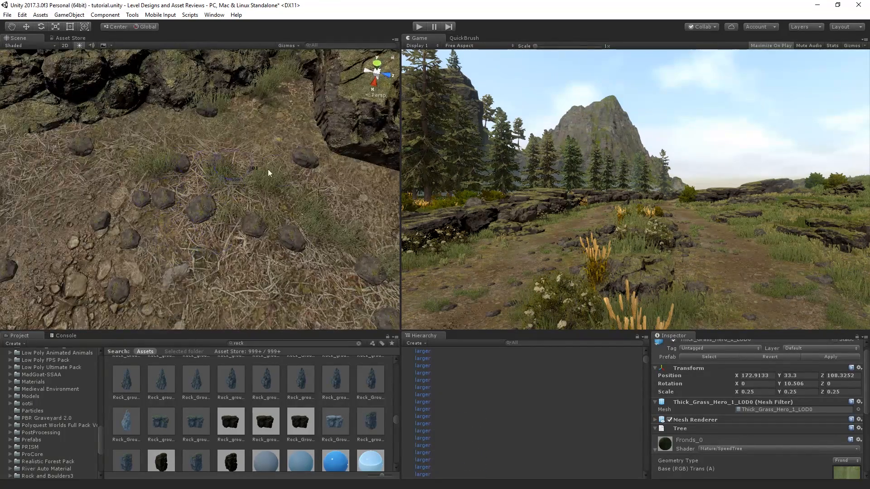
# Step: Scatter small rocks around the grass tufts beside the mossy rock slab and farther along the stony track
pyautogui.moveTo(268, 169); pyautogui.dragTo(274, 243, button='right')
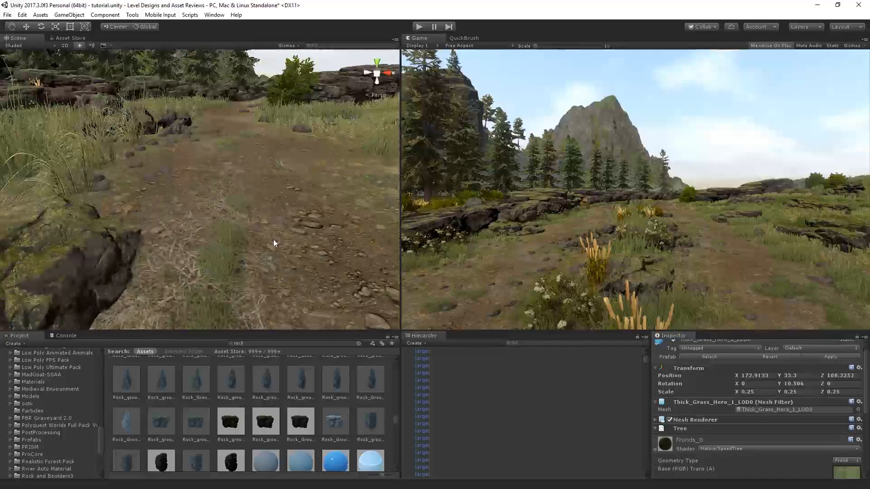
pyautogui.moveTo(254, 266)
pyautogui.mouseDown()
pyautogui.moveTo(229, 228)
pyautogui.moveTo(182, 264)
pyautogui.moveTo(183, 276)
pyautogui.mouseUp()
pyautogui.moveTo(182, 276)
pyautogui.mouseDown(button='right')
pyautogui.moveTo(208, 284)
pyautogui.moveTo(279, 181)
pyautogui.mouseUp(button='right')
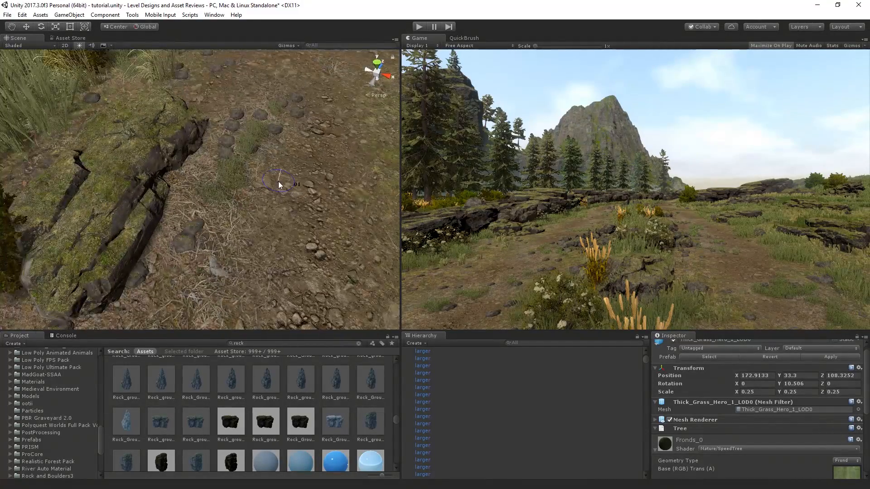
pyautogui.moveTo(238, 220); pyautogui.dragTo(191, 216, button='right')
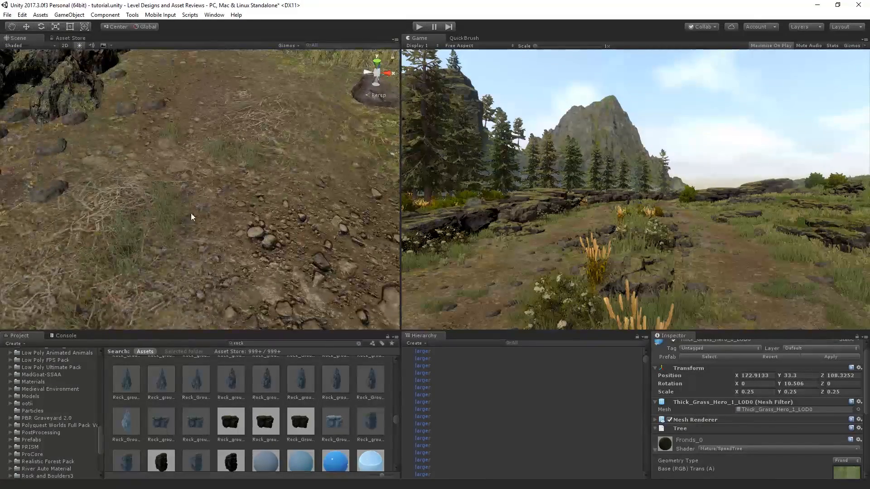
pyautogui.moveTo(192, 217); pyautogui.dragTo(85, 251)
pyautogui.moveTo(234, 160); pyautogui.dragTo(297, 132, button='right')
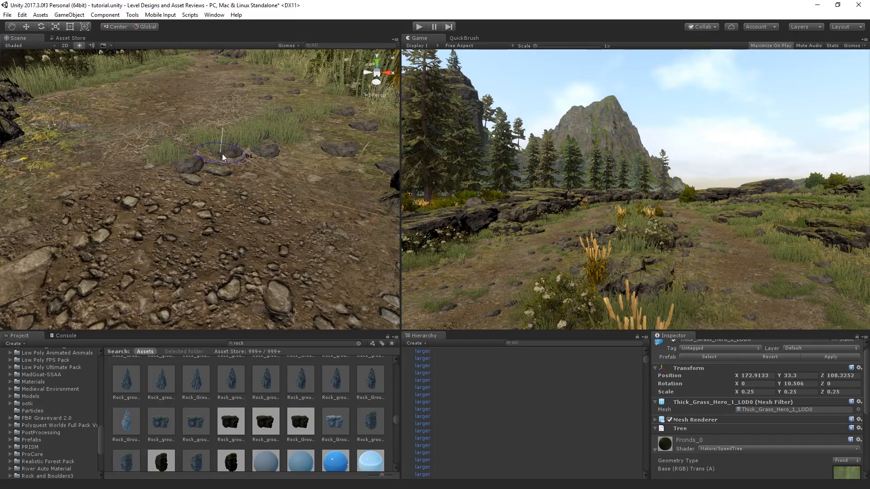
# Step: Scatter small rocks over the straw and sparse grass on the other track, beside the central rock pile
pyautogui.moveTo(222, 154); pyautogui.dragTo(244, 204, button='right')
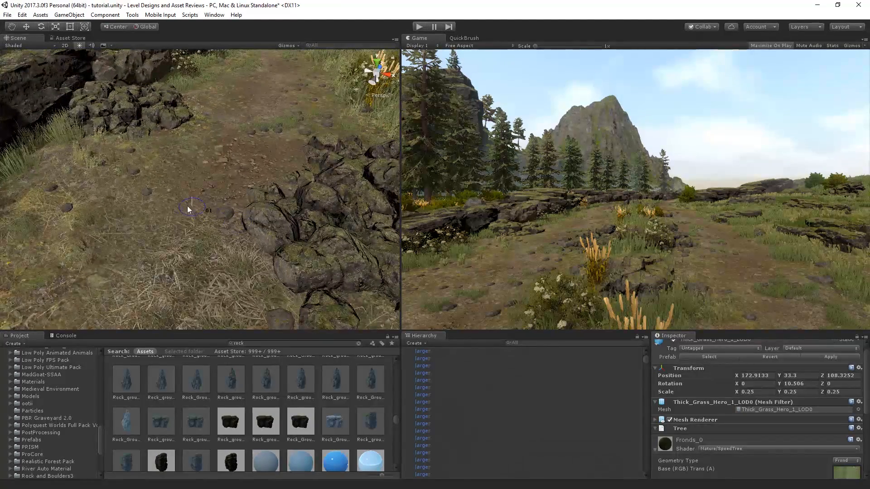
pyautogui.moveTo(130, 154); pyautogui.dragTo(198, 197, button='right')
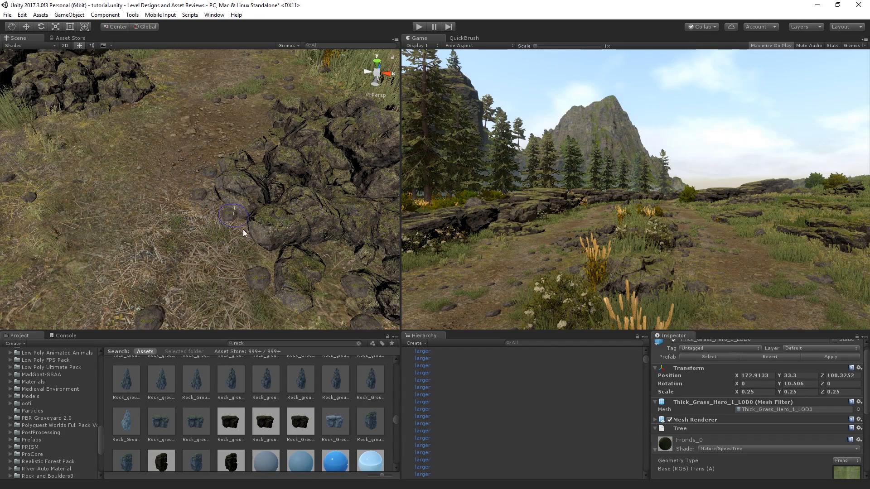
pyautogui.moveTo(244, 275); pyautogui.dragTo(237, 199, button='right')
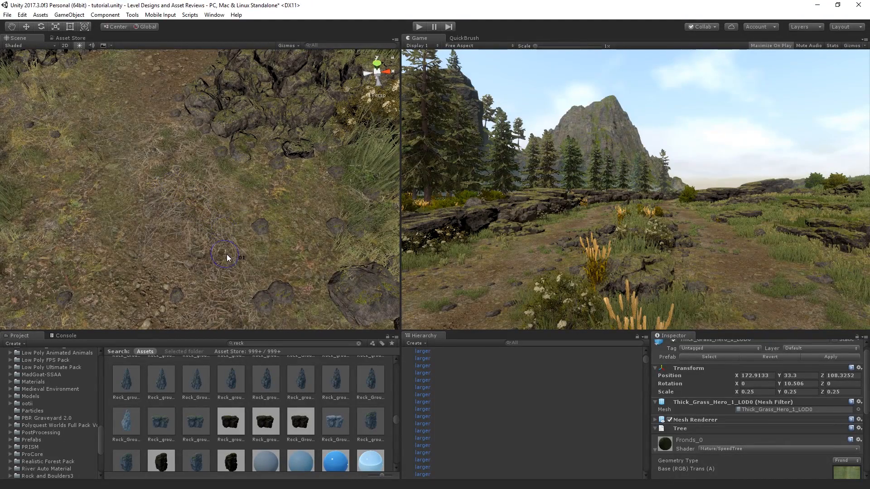
pyautogui.moveTo(202, 267); pyautogui.dragTo(216, 168, button='right')
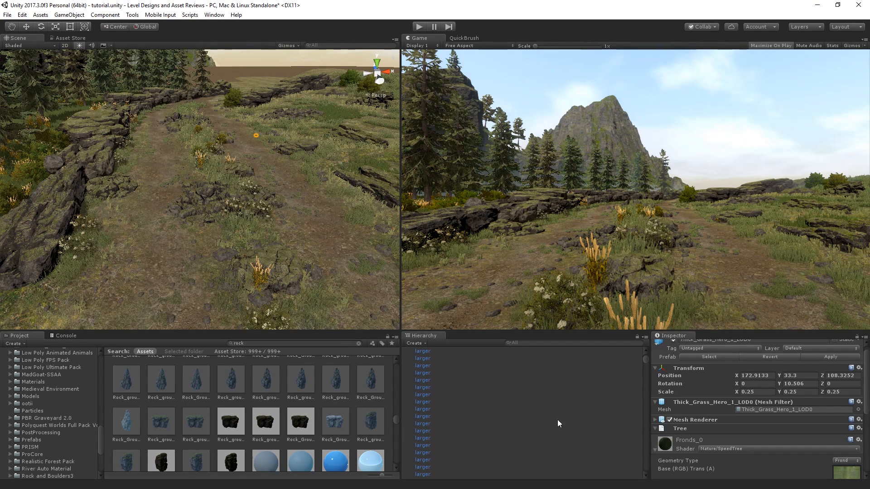
# Step: Select the Rough_Grass_Mobile_LOD0 prefab as the brush object
pyautogui.click(464, 39)
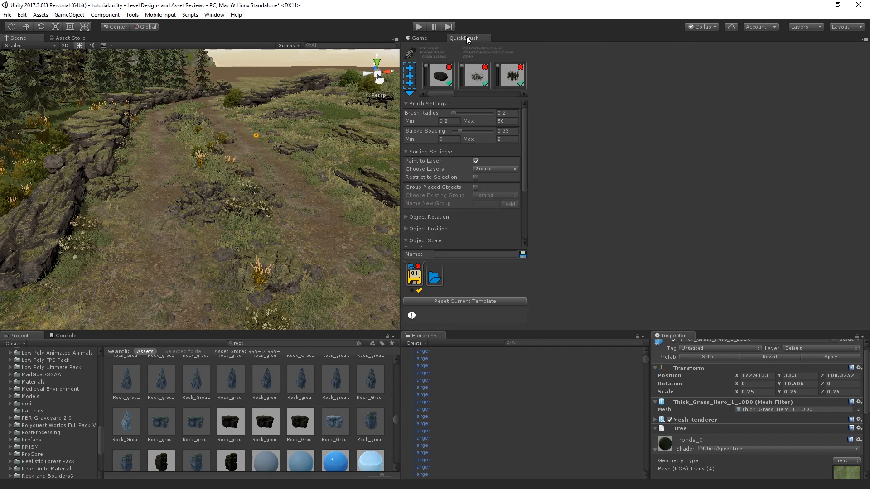
pyautogui.moveTo(440, 93); pyautogui.dragTo(477, 95)
pyautogui.click(482, 84)
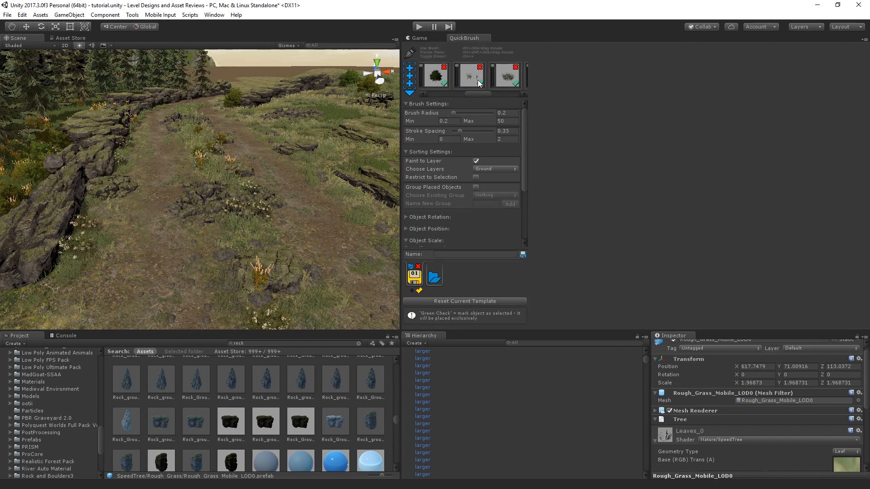
pyautogui.click(417, 39)
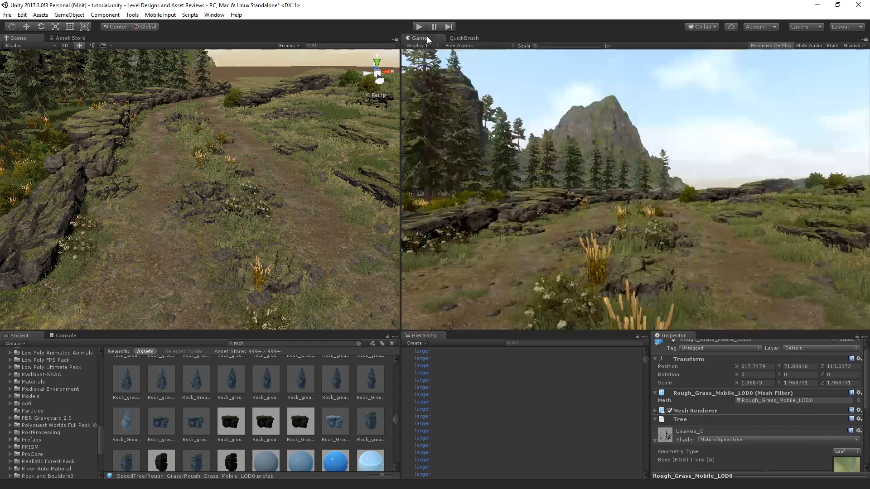
pyautogui.scroll(10, 215, 193)
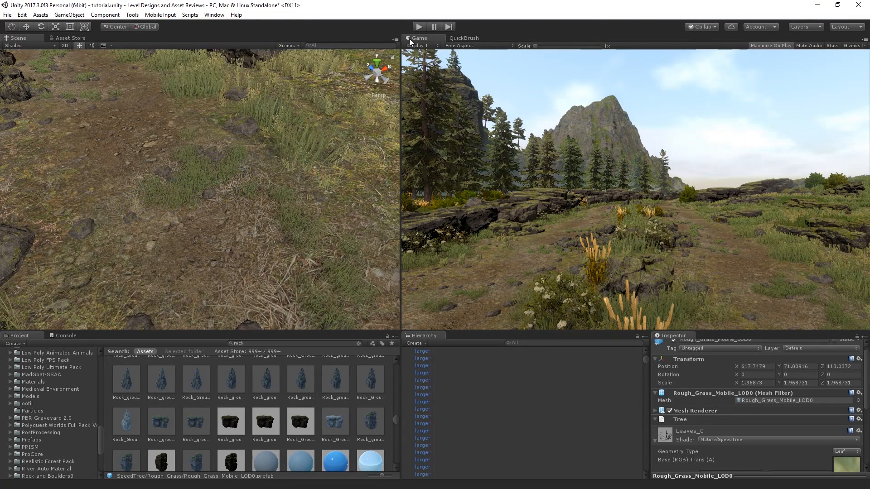
# Step: Set the brush's uniform object scale to a minimum of 0.5 and a maximum of 0.5
pyautogui.click(464, 39)
pyautogui.scroll(-3, 485, 189)
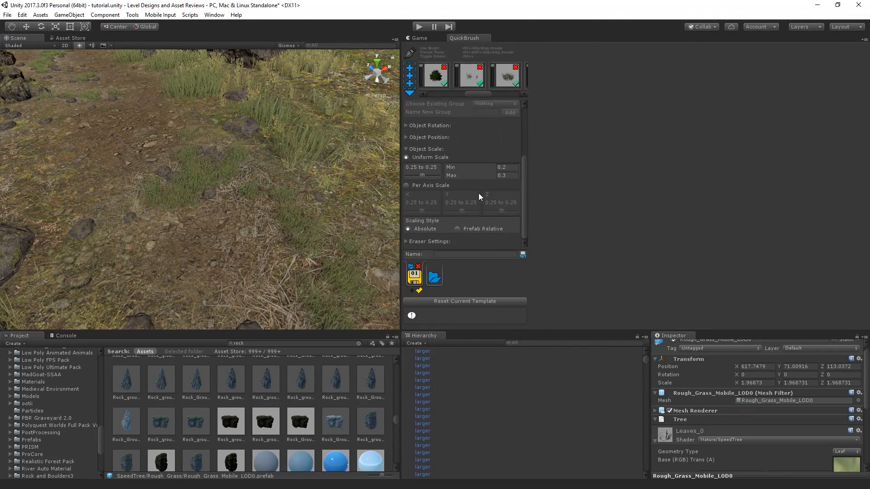
pyautogui.click(516, 166)
pyautogui.write('0.5')
pyautogui.press('Tab')
pyautogui.write('0.5')
pyautogui.press('Return')
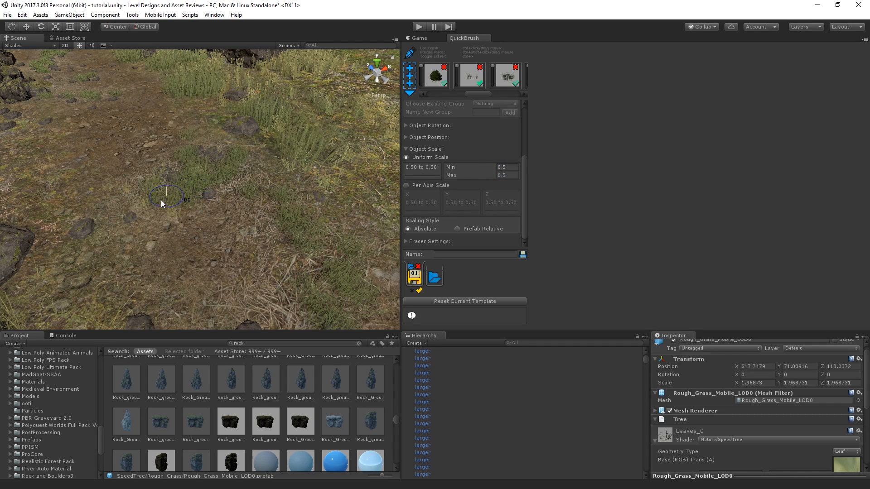
# Step: Paint rough grass tufts over the straw and bare ground along both tracks beside the rocks
pyautogui.click(420, 38)
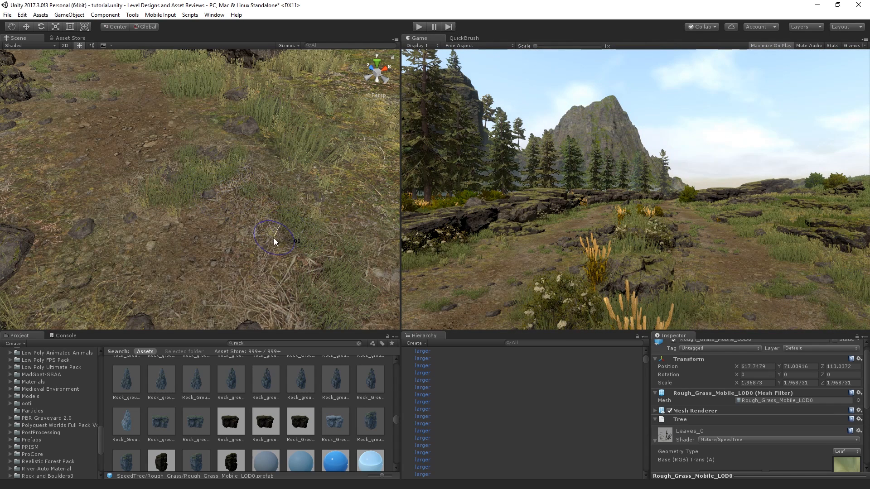
pyautogui.moveTo(244, 192); pyautogui.dragTo(236, 237, button='right')
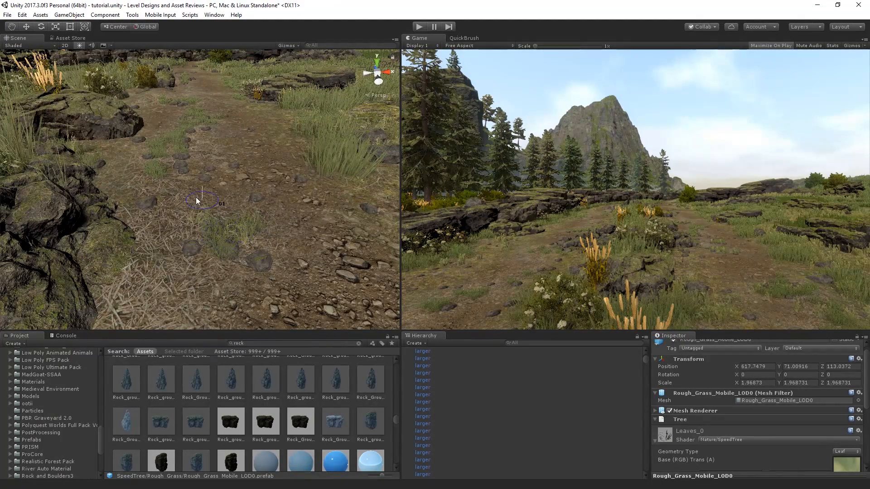
pyautogui.moveTo(162, 160); pyautogui.dragTo(182, 125)
pyautogui.moveTo(200, 156)
pyautogui.mouseDown(button='right')
pyautogui.moveTo(218, 235)
pyautogui.moveTo(167, 189)
pyautogui.moveTo(151, 252)
pyautogui.mouseUp(button='right')
pyautogui.moveTo(151, 252); pyautogui.dragTo(159, 255)
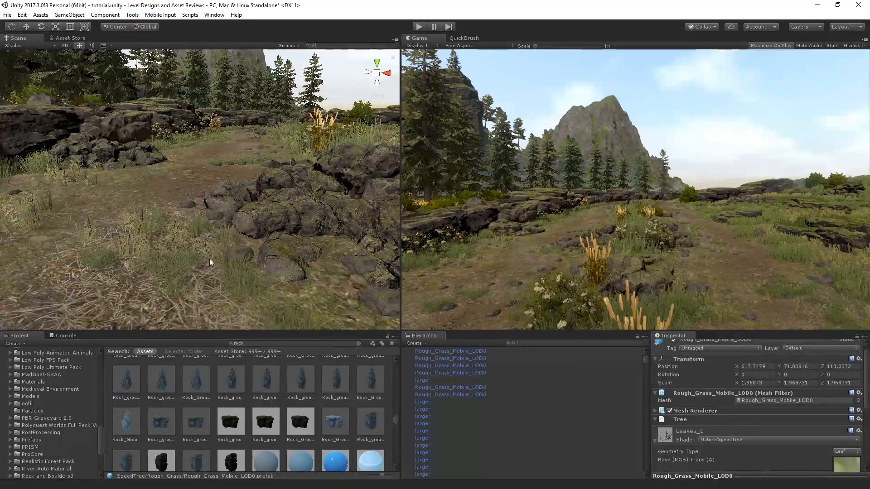
pyautogui.moveTo(160, 255)
pyautogui.mouseDown(button='right')
pyautogui.moveTo(165, 274)
pyautogui.moveTo(142, 310)
pyautogui.moveTo(189, 283)
pyautogui.moveTo(248, 180)
pyautogui.mouseUp(button='right')
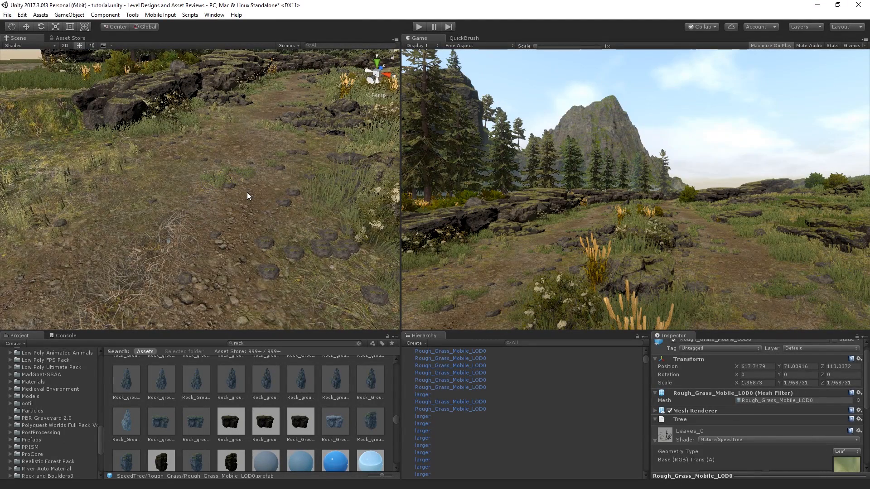
pyautogui.moveTo(247, 192); pyautogui.dragTo(214, 210, button='right')
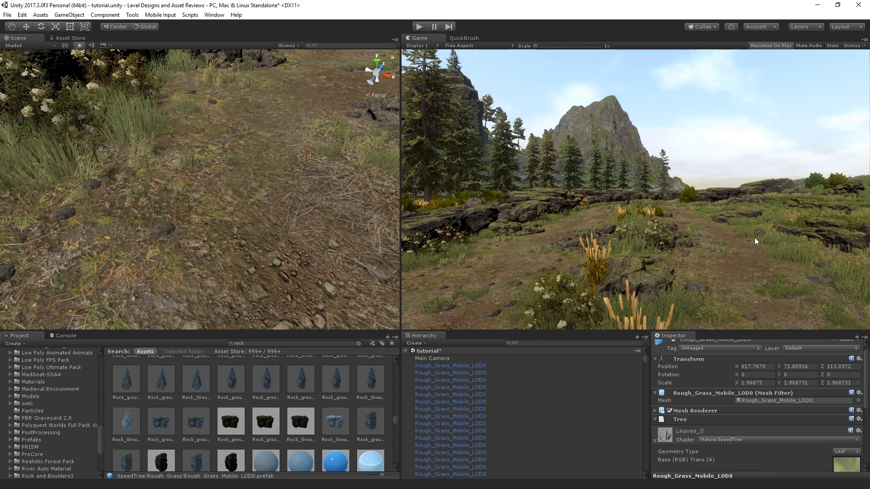
# Step: Select the conifer tree prefab for the brush and set the brush radius to 2.5
pyautogui.click(468, 36)
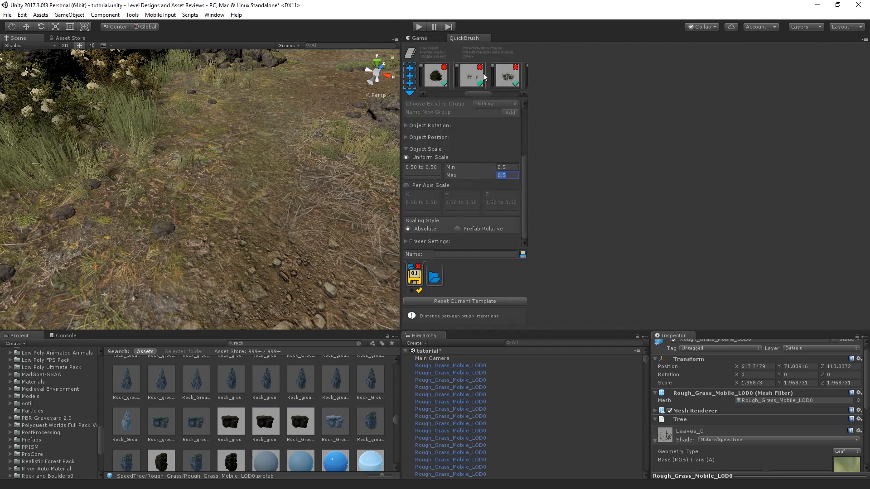
pyautogui.moveTo(482, 94); pyautogui.dragTo(505, 89)
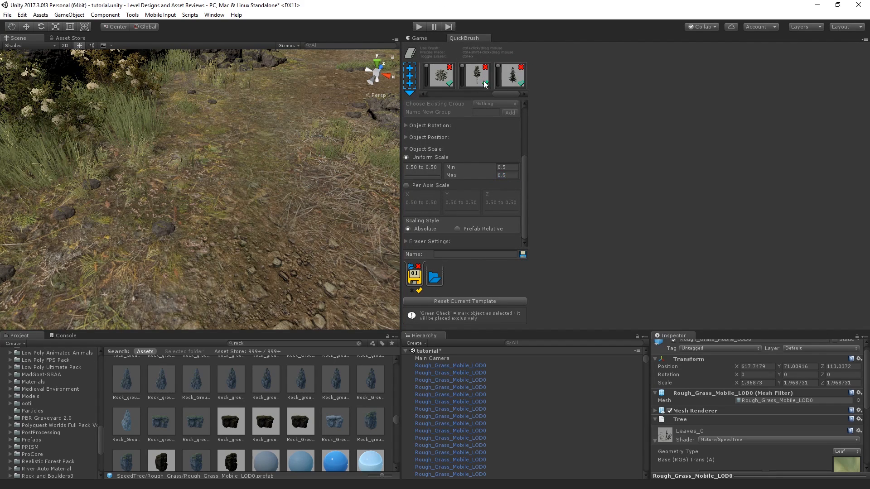
pyautogui.scroll(5, 473, 154)
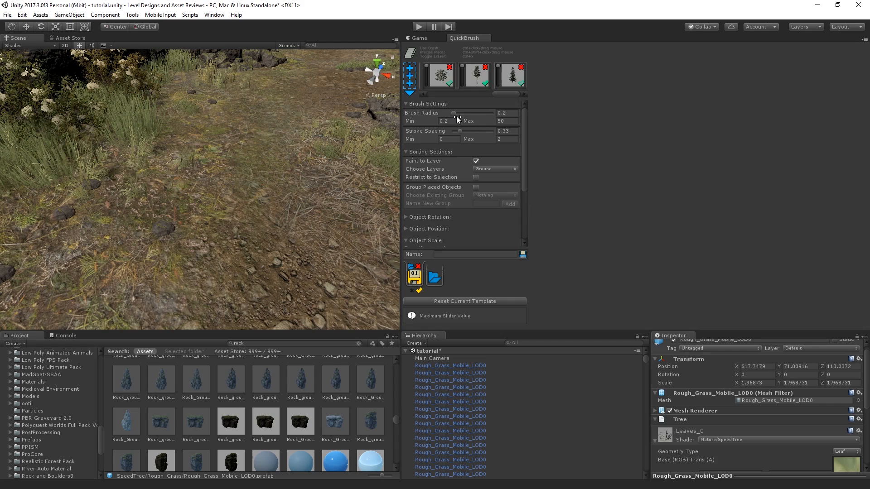
pyautogui.click(456, 114)
# Step: Place a single conifer behind the small rock pile between the bushes on the horizon, undoing the misplaced trees
pyautogui.click(421, 38)
pyautogui.moveTo(210, 153); pyautogui.dragTo(406, 85, button='right')
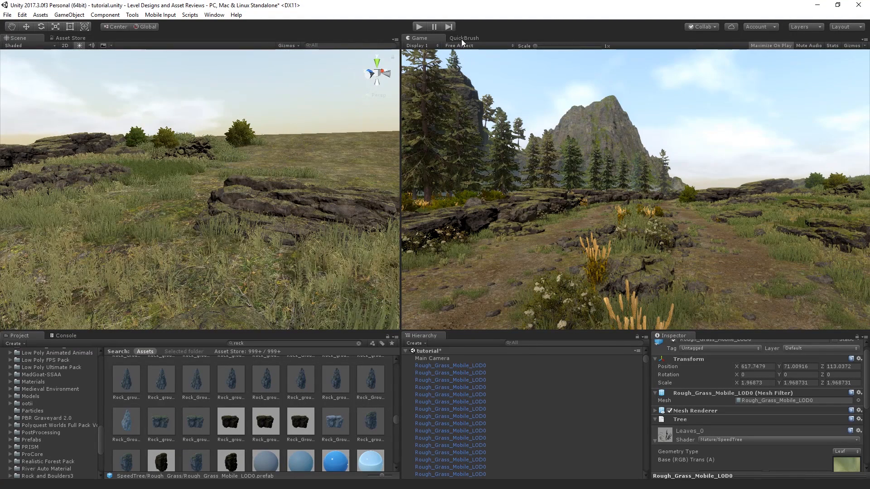
pyautogui.click(260, 150)
pyautogui.hotkey('ctrl', 'z')
pyautogui.click(223, 148)
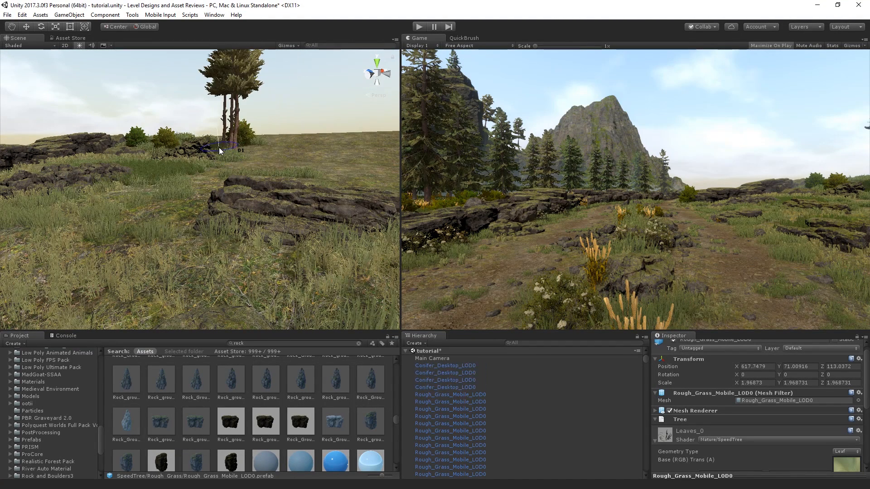
pyautogui.hotkey('ctrl', 'z')
pyautogui.click(200, 145)
pyautogui.click(186, 147)
pyautogui.hotkey('ctrl', 'z')
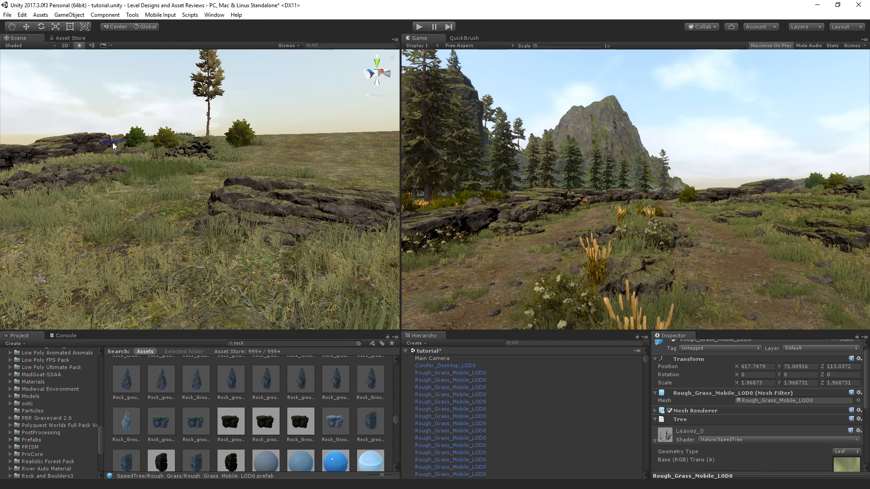
pyautogui.click(121, 142)
pyautogui.click(141, 142)
pyautogui.hotkey('ctrl', 'z')
pyautogui.keyDown('ctrl'); pyautogui.click(172, 143); pyautogui.keyUp('ctrl')
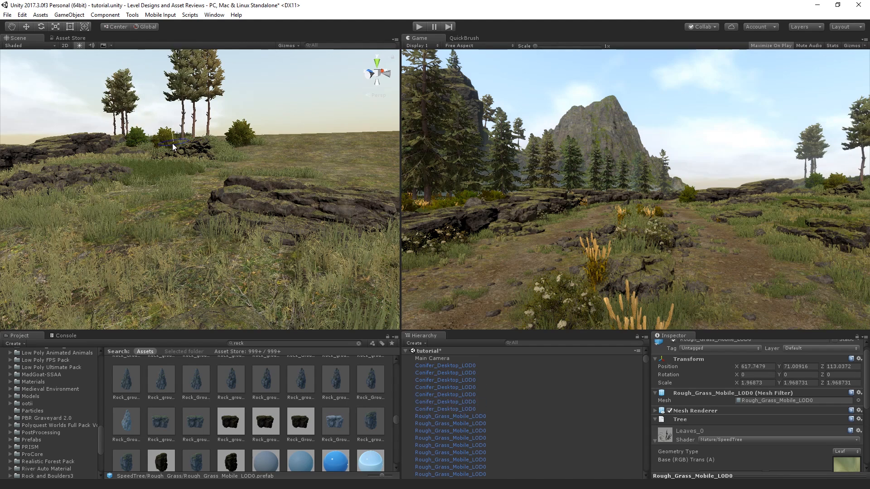
pyautogui.hotkey('ctrl', 'z')
pyautogui.hotkey('ctrl', 'z')
# Step: Increase the brush's stroke spacing to 0.75 and place one more conifer behind the green bush on the horizon
pyautogui.click(455, 38)
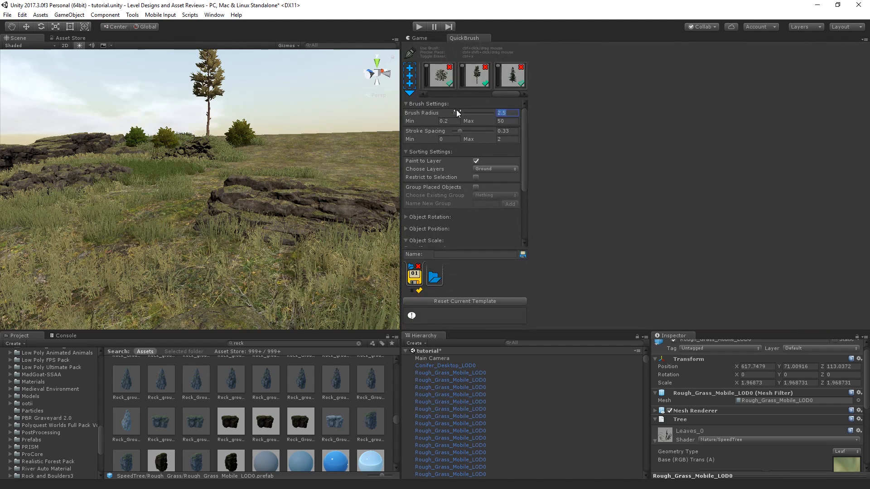
pyautogui.moveTo(461, 131)
pyautogui.mouseDown()
pyautogui.moveTo(478, 134)
pyautogui.moveTo(468, 133)
pyautogui.mouseUp()
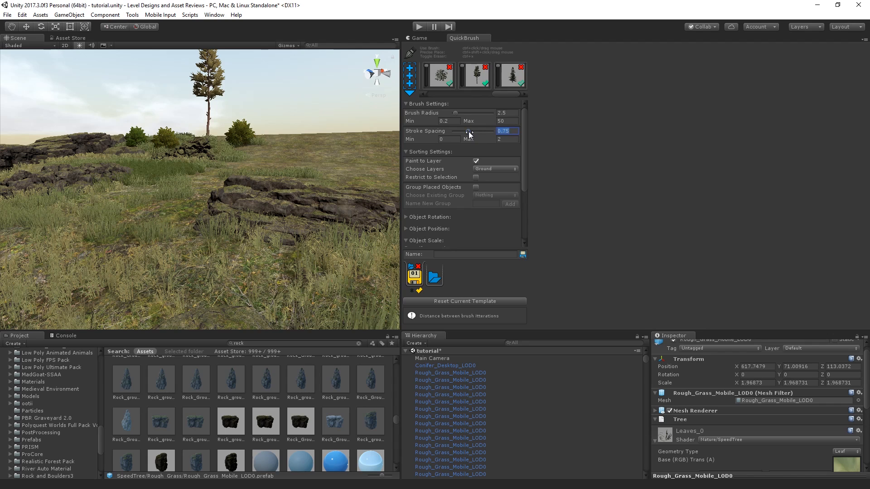
pyautogui.click(421, 38)
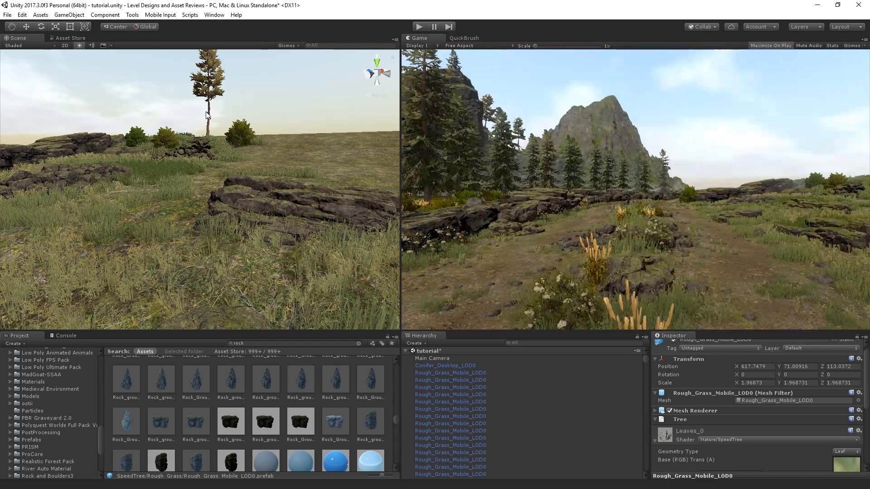
pyautogui.keyDown('ctrl'); pyautogui.click(146, 142); pyautogui.keyUp('ctrl')
pyautogui.hotkey('ctrl', 'z')
pyautogui.keyDown('ctrl'); pyautogui.click(184, 142); pyautogui.keyUp('ctrl')
pyautogui.hotkey('ctrl', 'z')
pyautogui.keyDown('ctrl'); pyautogui.click(136, 141); pyautogui.keyUp('ctrl')
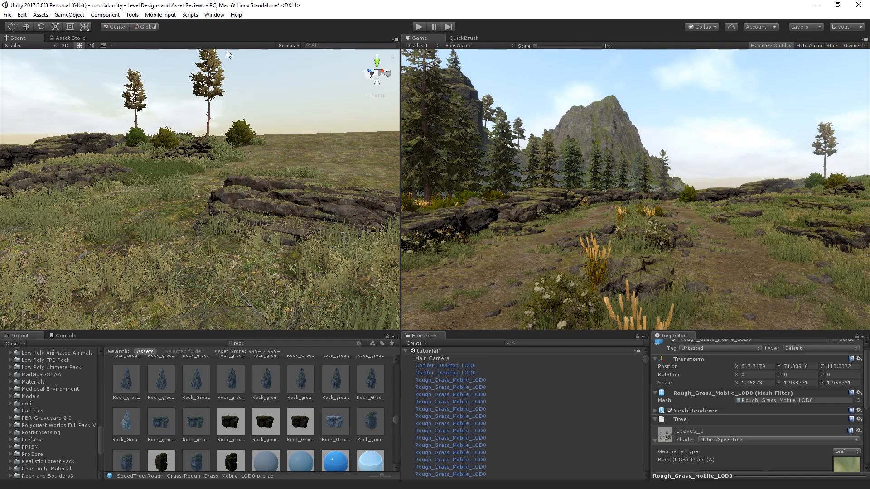
# Step: Set the stroke spacing to 1.81 and paint a row of conifers between the two existing ones behind the bushes
pyautogui.click(452, 39)
pyautogui.moveTo(468, 131); pyautogui.dragTo(488, 131)
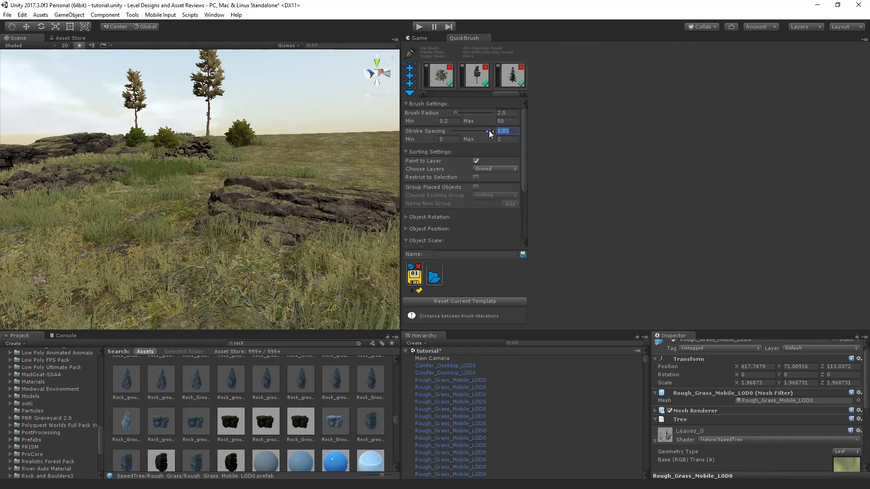
pyautogui.click(419, 39)
pyautogui.moveTo(166, 138)
pyautogui.keyDown('ctrl'); pyautogui.mouseDown()
pyautogui.moveTo(191, 141)
pyautogui.moveTo(160, 142)
pyautogui.moveTo(213, 145)
pyautogui.moveTo(208, 158)
pyautogui.mouseUp(); pyautogui.keyUp('ctrl')
pyautogui.hotkey('ctrl', 'z')
pyautogui.keyDown('ctrl'); pyautogui.click(156, 151); pyautogui.keyUp('ctrl')
pyautogui.hotkey('ctrl', 'z')
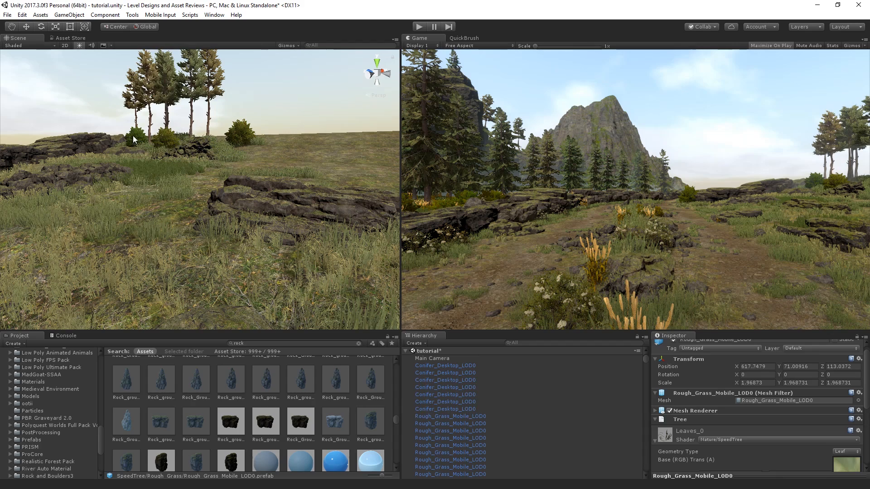
# Step: Extend the conifer grove with more trees along the far edge of the grassy hill behind the bushes and rock slabs
pyautogui.moveTo(107, 143)
pyautogui.keyDown('ctrl'); pyautogui.mouseDown()
pyautogui.moveTo(91, 143)
pyautogui.moveTo(172, 144)
pyautogui.moveTo(123, 145)
pyautogui.mouseUp(); pyautogui.keyUp('ctrl')
pyautogui.press('w')
pyautogui.moveTo(186, 162)
pyautogui.mouseDown(button='right')
pyautogui.moveTo(164, 77)
pyautogui.moveTo(159, 198)
pyautogui.moveTo(244, 209)
pyautogui.moveTo(179, 187)
pyautogui.mouseUp(button='right')
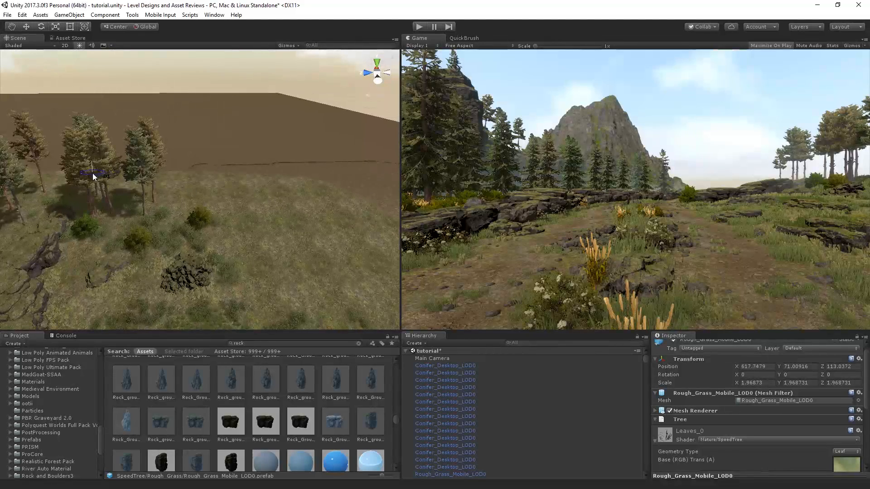
pyautogui.keyDown('ctrl'); pyautogui.moveTo(92, 174); pyautogui.dragTo(104, 171); pyautogui.keyUp('ctrl')
pyautogui.moveTo(165, 156); pyautogui.dragTo(136, 167, button='right')
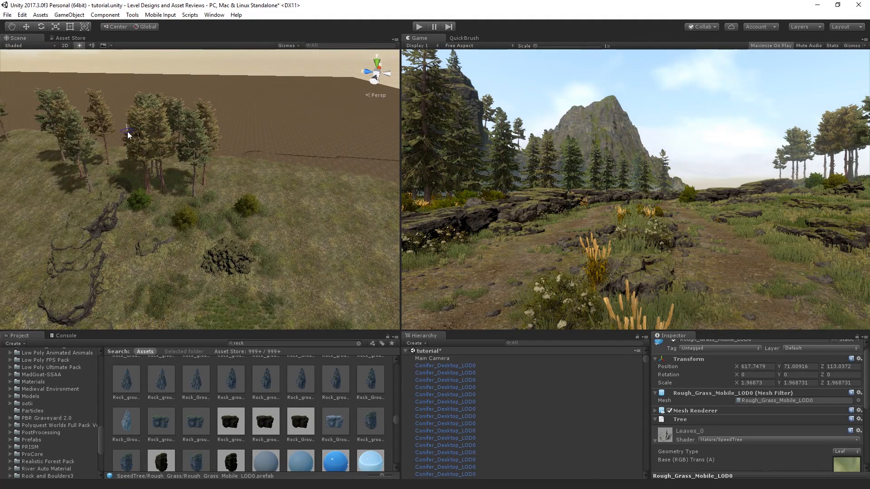
pyautogui.moveTo(128, 132)
pyautogui.keyDown('ctrl'); pyautogui.mouseDown()
pyautogui.moveTo(136, 140)
pyautogui.moveTo(85, 135)
pyautogui.moveTo(80, 145)
pyautogui.mouseUp(); pyautogui.keyUp('ctrl')
pyautogui.moveTo(90, 133); pyautogui.dragTo(149, 150, button='right')
pyautogui.moveTo(151, 153)
pyautogui.keyDown('ctrl'); pyautogui.mouseDown()
pyautogui.moveTo(173, 162)
pyautogui.moveTo(115, 171)
pyautogui.moveTo(137, 176)
pyautogui.mouseUp(); pyautogui.keyUp('ctrl')
pyautogui.moveTo(136, 173)
pyautogui.mouseDown(button='right')
pyautogui.moveTo(317, 205)
pyautogui.moveTo(343, 173)
pyautogui.mouseUp(button='right')
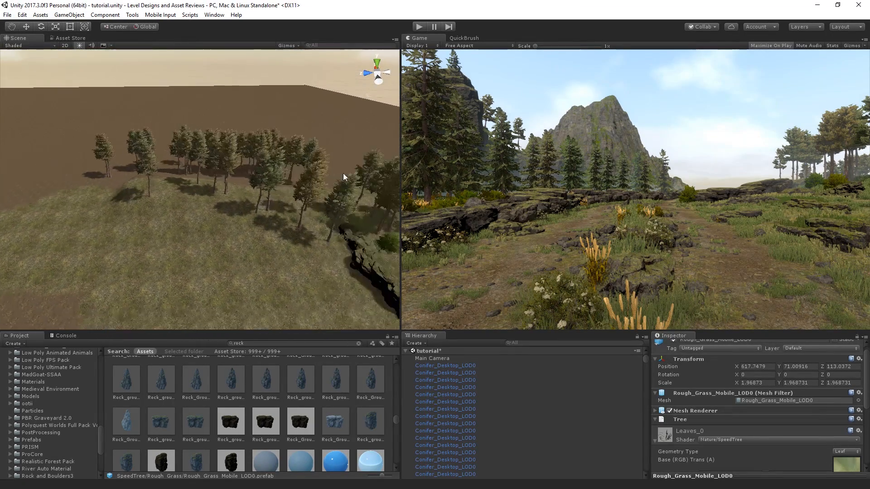
# Step: Switch the brush to the AlaskaCedar tree and place two of them on either side of the small rock pile
pyautogui.click(463, 38)
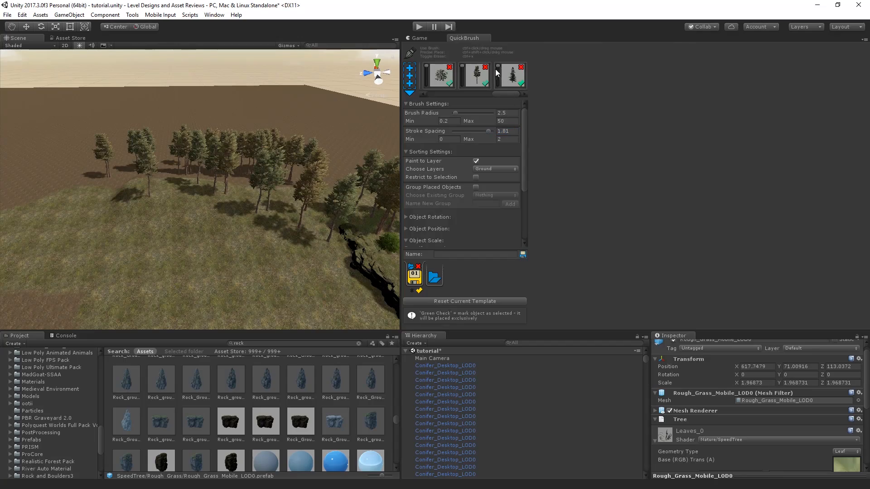
pyautogui.click(420, 37)
pyautogui.moveTo(56, 172)
pyautogui.mouseDown(button='right')
pyautogui.moveTo(202, 189)
pyautogui.moveTo(151, 158)
pyautogui.moveTo(43, 168)
pyautogui.moveTo(166, 192)
pyautogui.mouseUp(button='right')
pyautogui.press('w')
pyautogui.click(166, 193)
pyautogui.hotkey('ctrl', 'z')
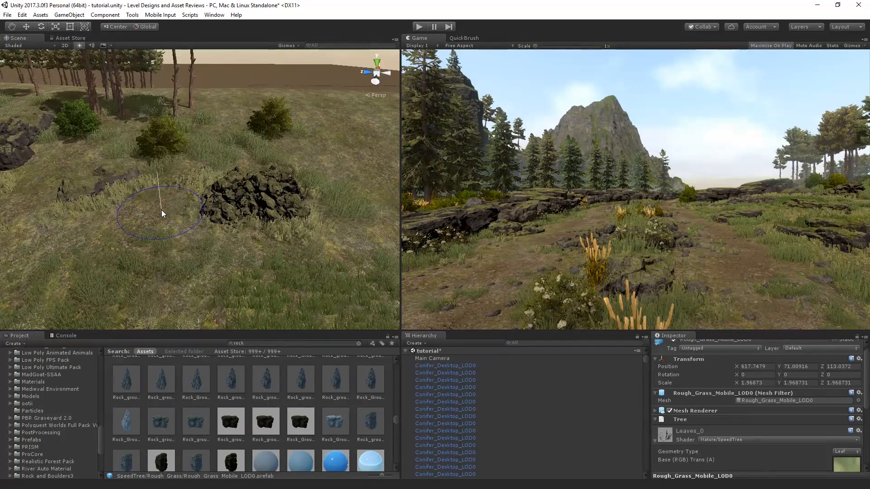
pyautogui.click(163, 210)
pyautogui.hotkey('ctrl', 'z')
pyautogui.click(215, 196)
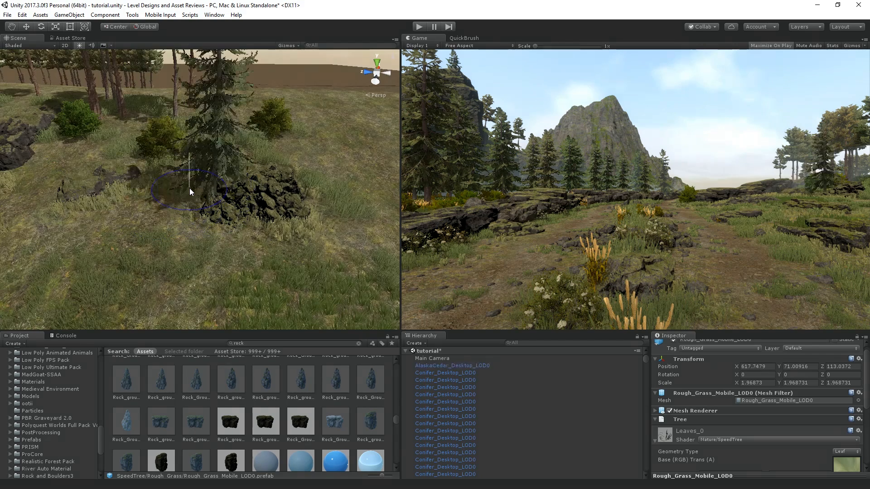
pyautogui.click(313, 181)
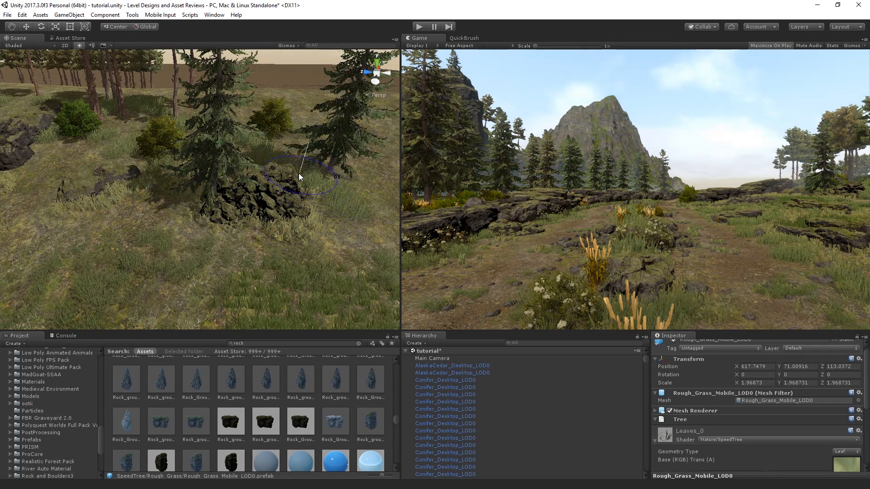
pyautogui.click(288, 161)
pyautogui.hotkey('ctrl', 'z')
pyautogui.click(225, 160)
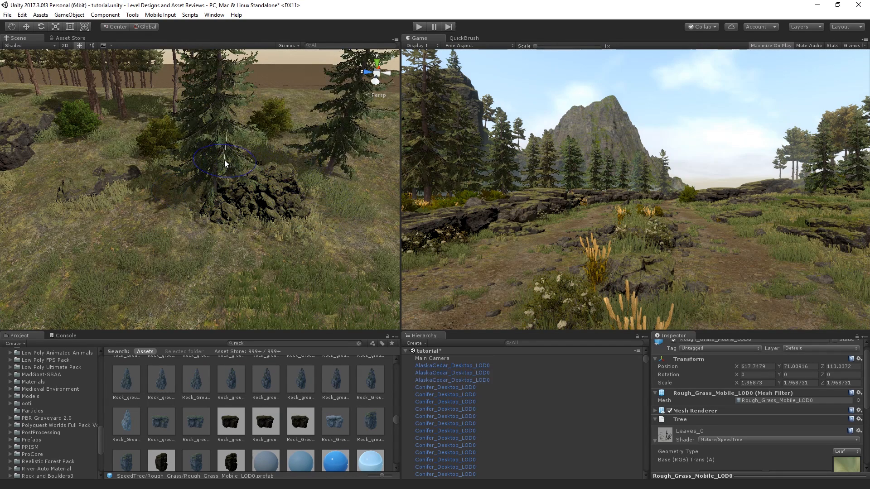
pyautogui.hotkey('ctrl', 'z')
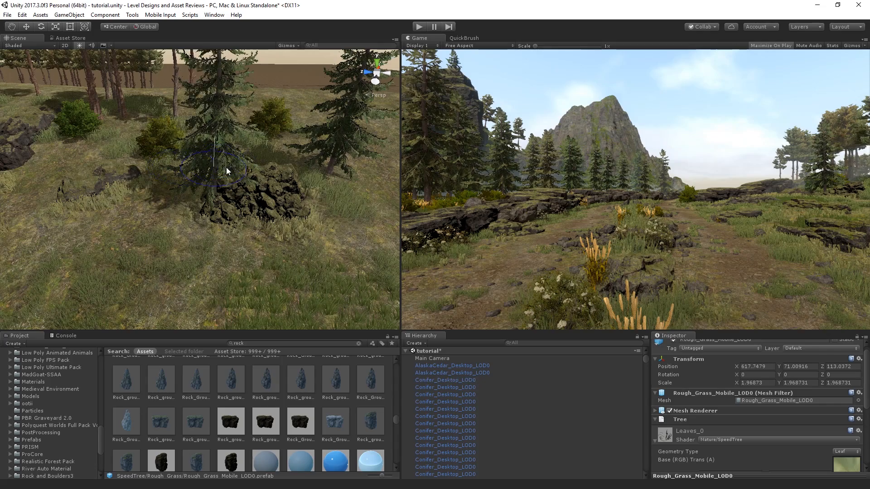
# Step: Place a third AlaskaCedar in the grass behind the small rock pile, between the other two
pyautogui.keyDown('alt'); pyautogui.moveTo(227, 167); pyautogui.dragTo(324, 183); pyautogui.keyUp('alt')
pyautogui.moveTo(324, 184); pyautogui.dragTo(245, 191, button='right')
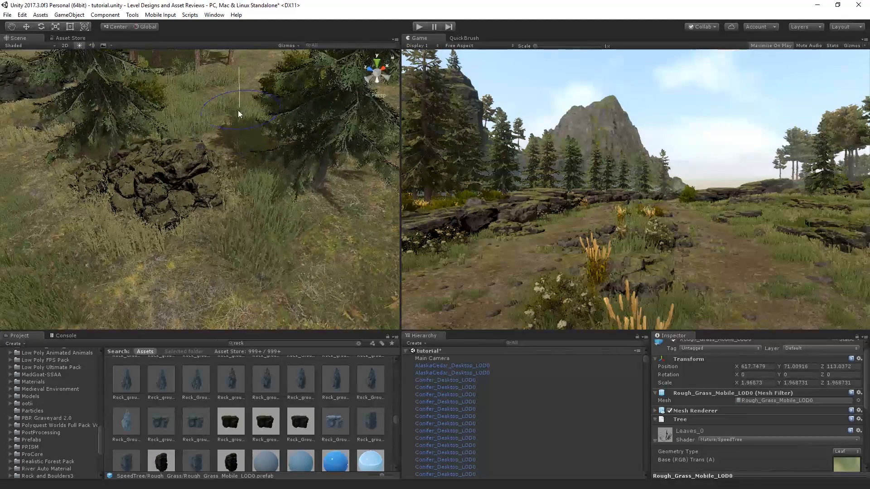
pyautogui.click(228, 129)
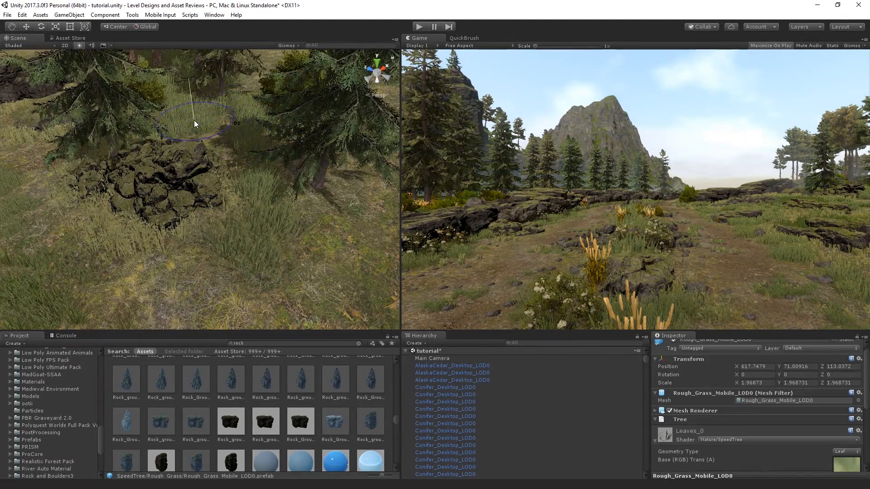
# Step: Try placing an AlaskaCedar in the grass between the small rock pile and the large rock slab
pyautogui.moveTo(194, 120)
pyautogui.keyDown('alt'); pyautogui.mouseDown()
pyautogui.moveTo(172, 189)
pyautogui.moveTo(209, 245)
pyautogui.moveTo(302, 253)
pyautogui.moveTo(152, 143)
pyautogui.moveTo(194, 136)
pyautogui.moveTo(182, 165)
pyautogui.mouseUp(); pyautogui.keyUp('alt')
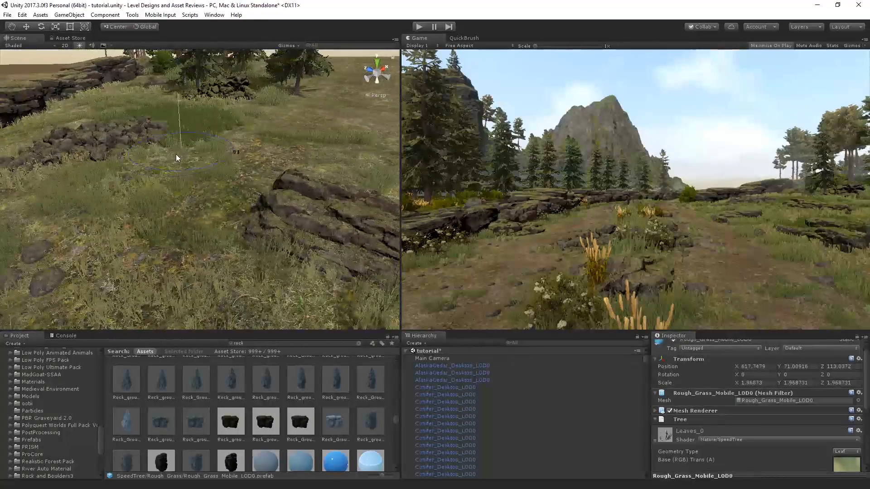
pyautogui.click(168, 180)
pyautogui.hotkey('ctrl', 'z')
pyautogui.click(158, 183)
pyautogui.hotkey('ctrl', 'z')
# Step: Set the tree brush's minimum and maximum uniform scale to 0.3
pyautogui.click(468, 37)
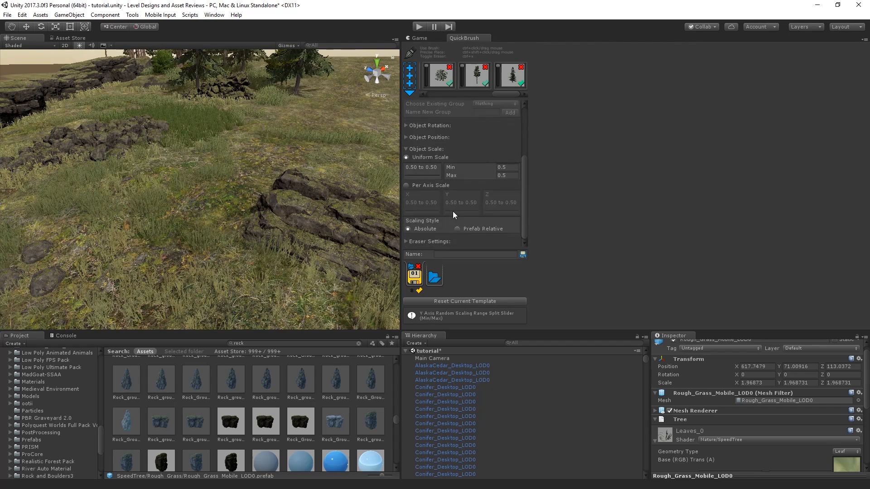
pyautogui.click(503, 166)
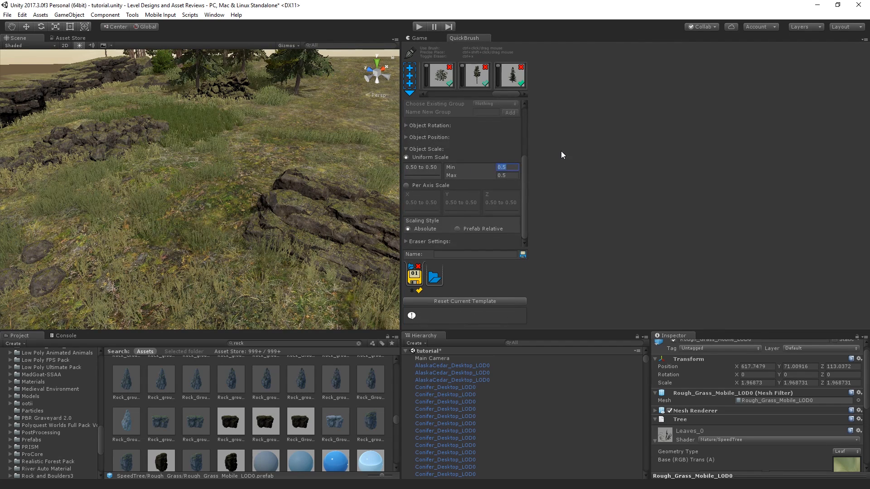
pyautogui.write('0.3')
pyautogui.press('Tab')
# Step: Place one AlaskaCedar in the grass between the small rock pile and the large rock slab, retrying its position as needed
pyautogui.click(413, 39)
pyautogui.click(166, 180)
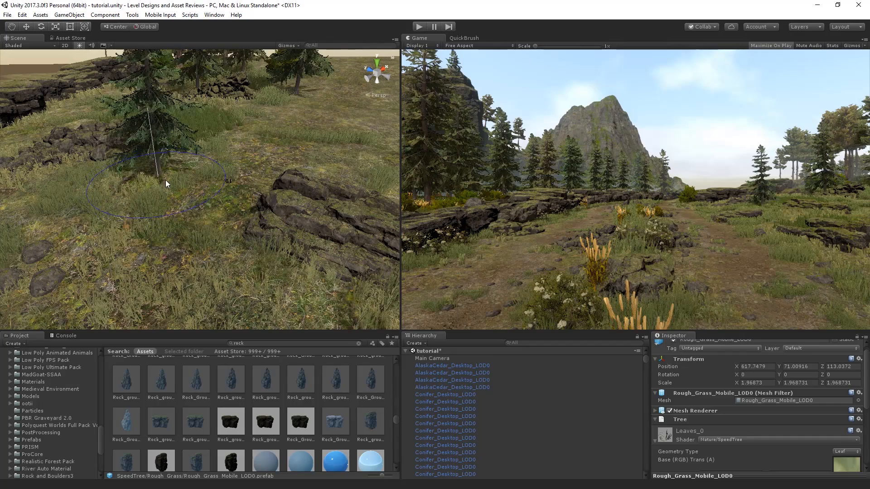
pyautogui.hotkey('ctrl', 'z')
pyautogui.click(145, 187)
pyautogui.hotkey('ctrl', 'z')
pyautogui.click(172, 182)
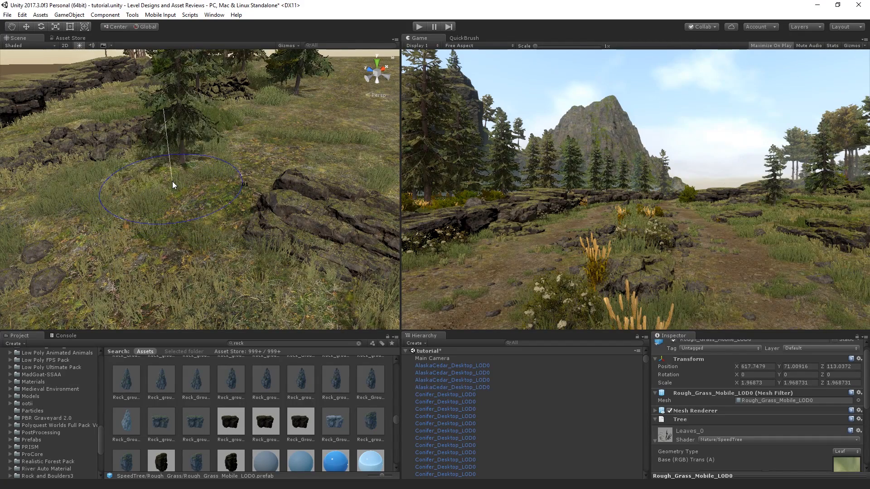
# Step: Place one AlaskaCedar at the edge of the dirt path near the loose stones, undoing unsuitable placements
pyautogui.moveTo(217, 228); pyautogui.dragTo(151, 265, button='right')
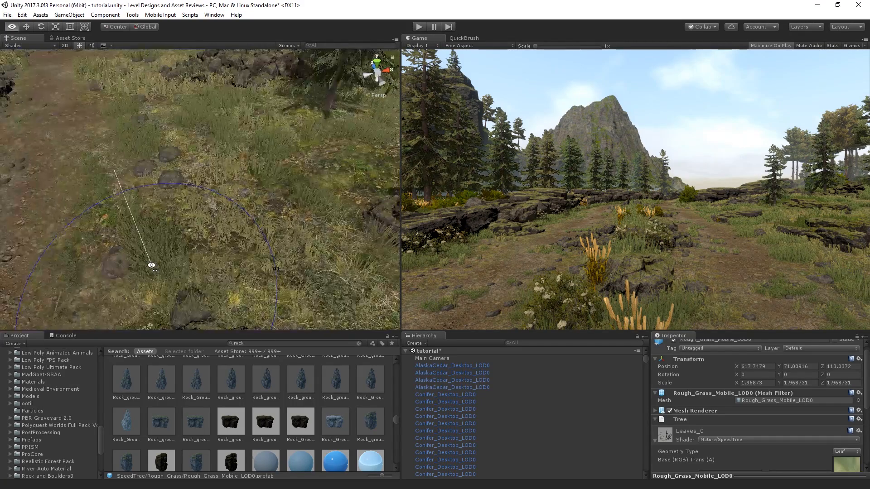
pyautogui.moveTo(151, 265); pyautogui.dragTo(227, 222, button='middle')
pyautogui.click(210, 230)
pyautogui.hotkey('ctrl', 'z')
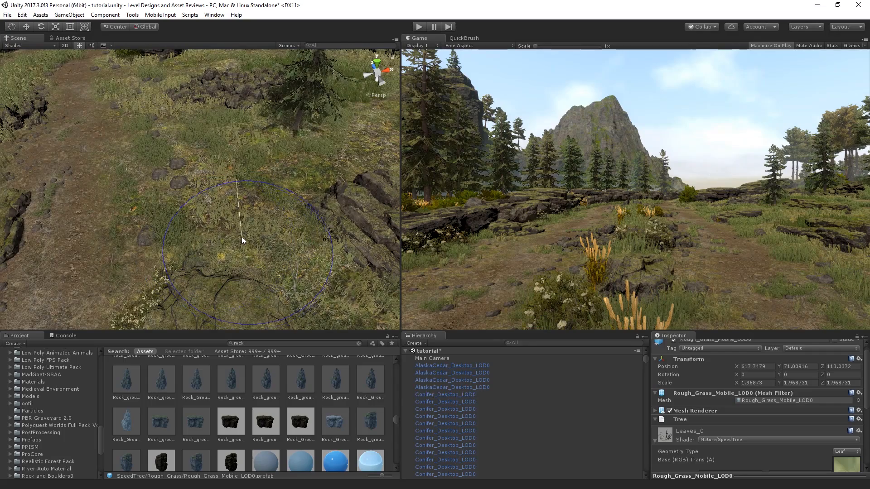
pyautogui.click(242, 237)
pyautogui.hotkey('ctrl', 'z')
pyautogui.click(211, 238)
pyautogui.hotkey('ctrl', 'z')
pyautogui.click(174, 246)
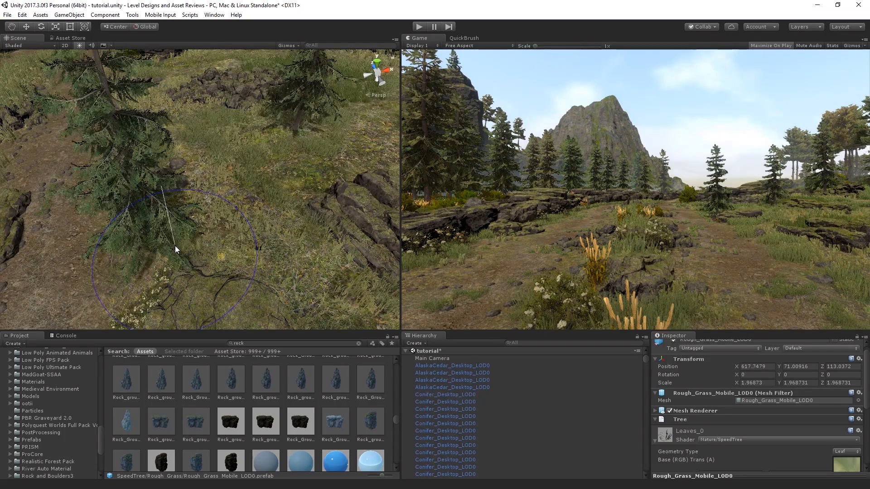
# Step: Place three AlaskaCedars among the rock slabs beyond the path, two flanking the middle slab and one behind the large slab
pyautogui.moveTo(175, 245); pyautogui.dragTo(284, 200, button='right')
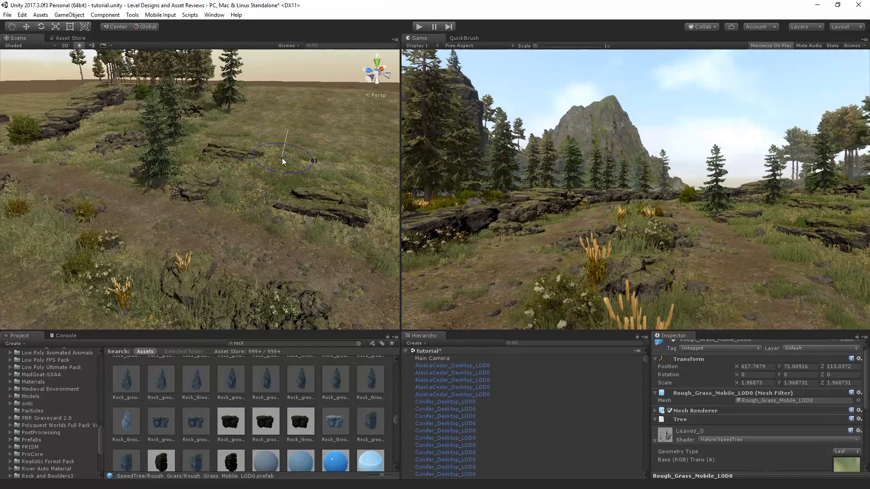
pyautogui.click(239, 146)
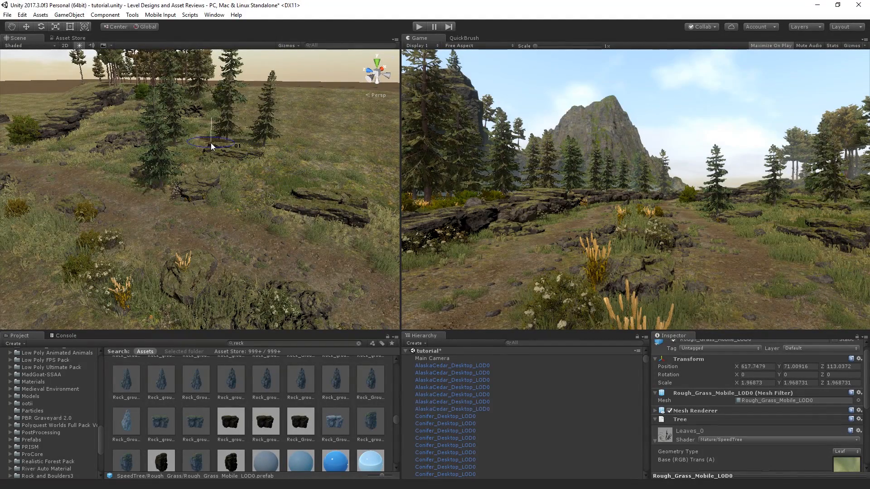
pyautogui.click(197, 141)
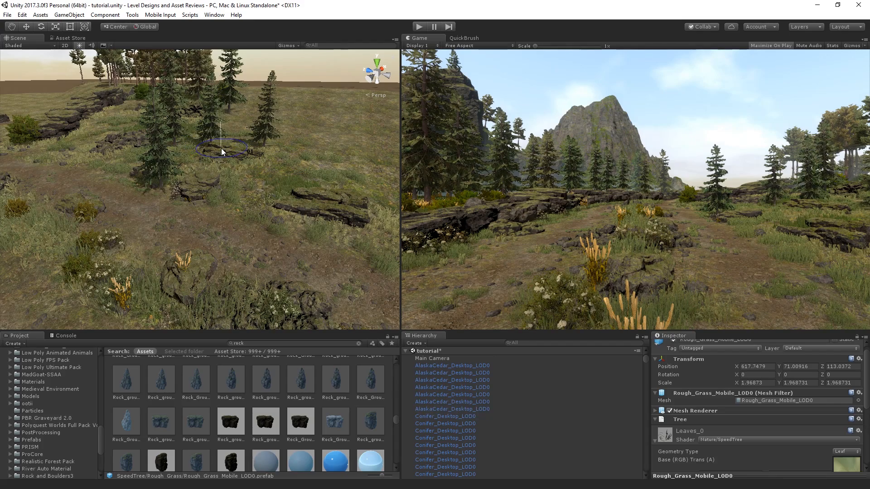
pyautogui.moveTo(221, 148)
pyautogui.mouseDown(button='right')
pyautogui.moveTo(263, 89)
pyautogui.moveTo(209, 169)
pyautogui.moveTo(219, 174)
pyautogui.moveTo(212, 205)
pyautogui.mouseUp(button='right')
pyautogui.click(212, 204)
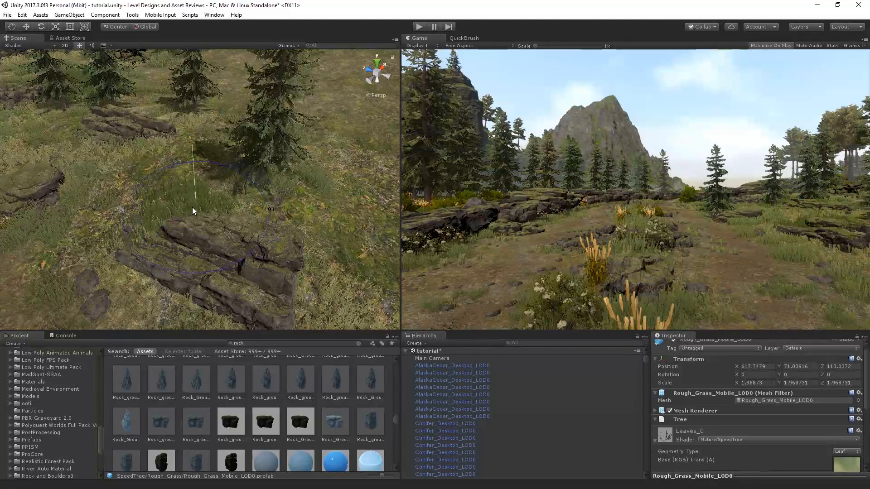
# Step: Try placing another AlaskaCedar in the dark grass patch behind the large rock slab
pyautogui.click(181, 209)
pyautogui.hotkey('ctrl', 'z')
pyautogui.click(181, 209)
pyautogui.hotkey('ctrl', 'z')
# Step: Set the tree brush's minimum and maximum uniform scale to 0.1
pyautogui.click(450, 39)
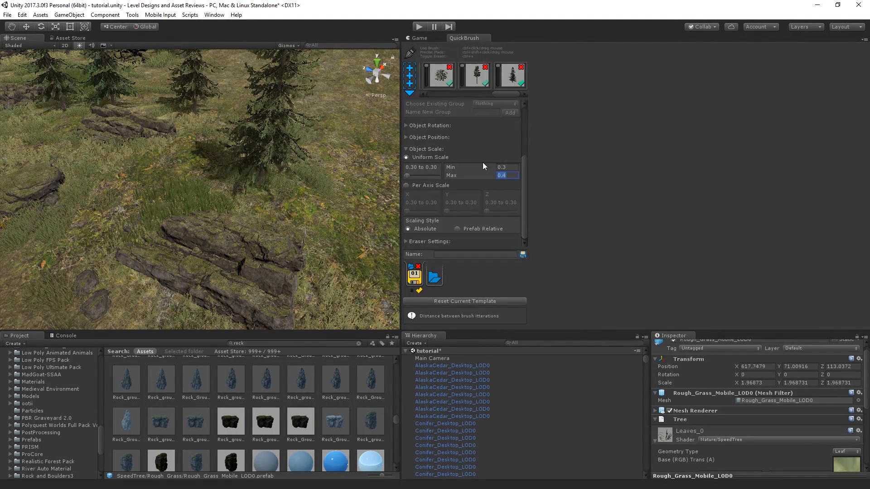
pyautogui.click(503, 168)
pyautogui.write('0.1')
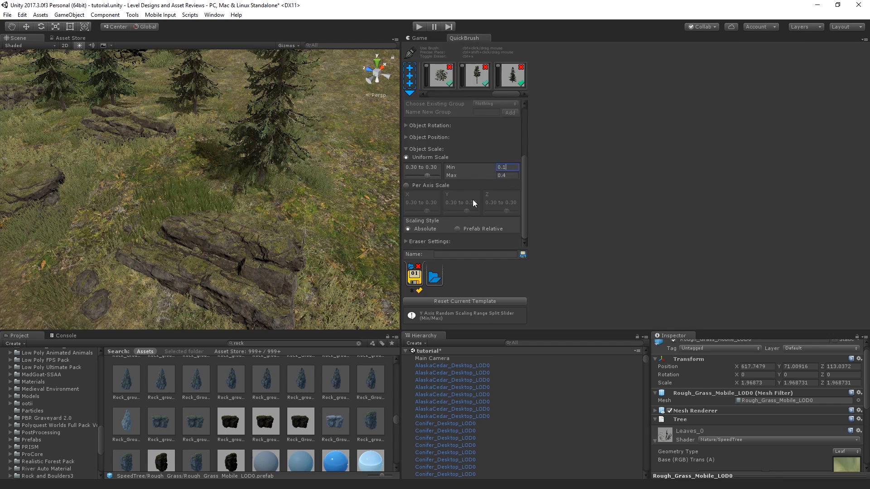
pyautogui.press('Tab')
pyautogui.click(417, 39)
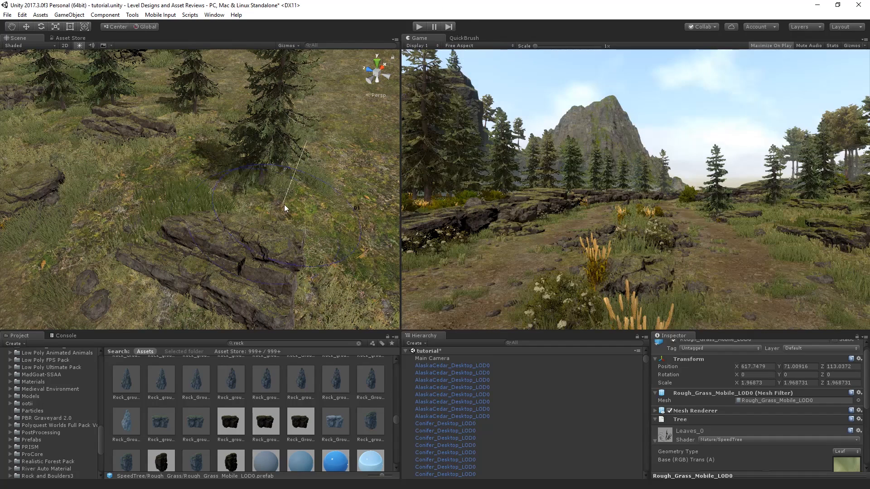
# Step: Try placing tiny AlaskaCedars in the grass behind the large rock slab and along its edge, undoing each one
pyautogui.click(190, 218)
pyautogui.click(167, 251)
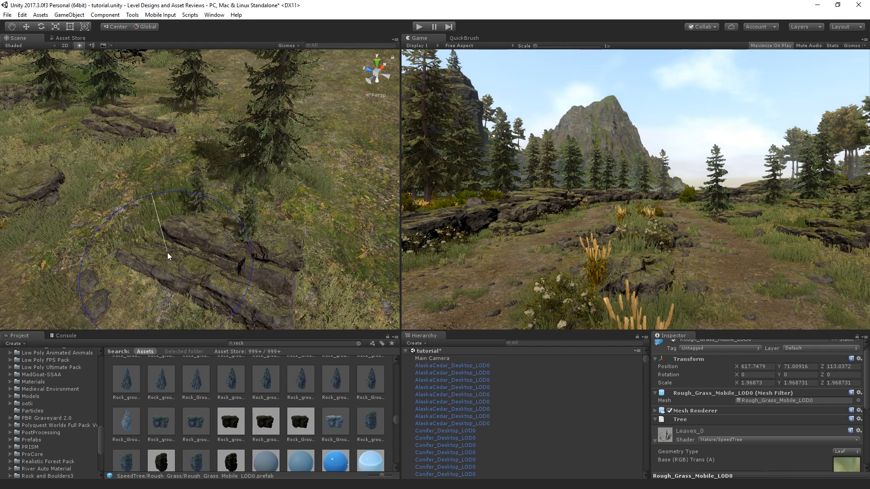
pyautogui.hotkey('ctrl', 'z')
pyautogui.click(134, 270)
pyautogui.hotkey('ctrl', 'z')
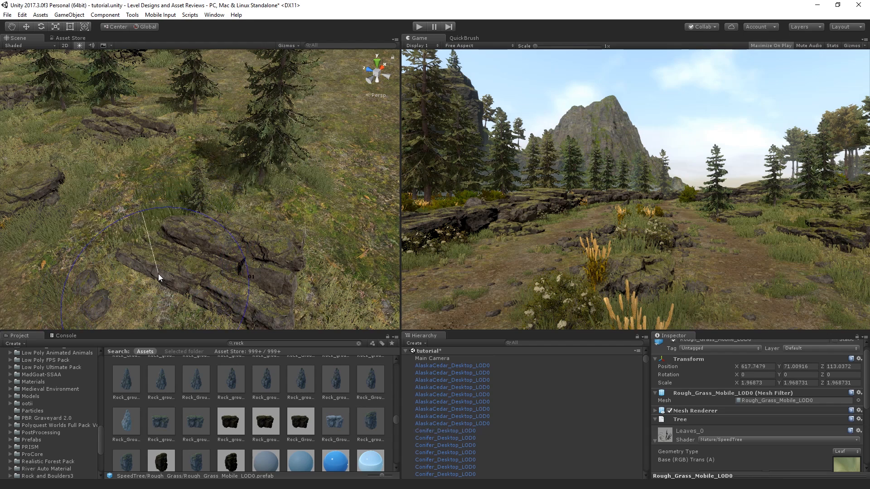
pyautogui.click(157, 239)
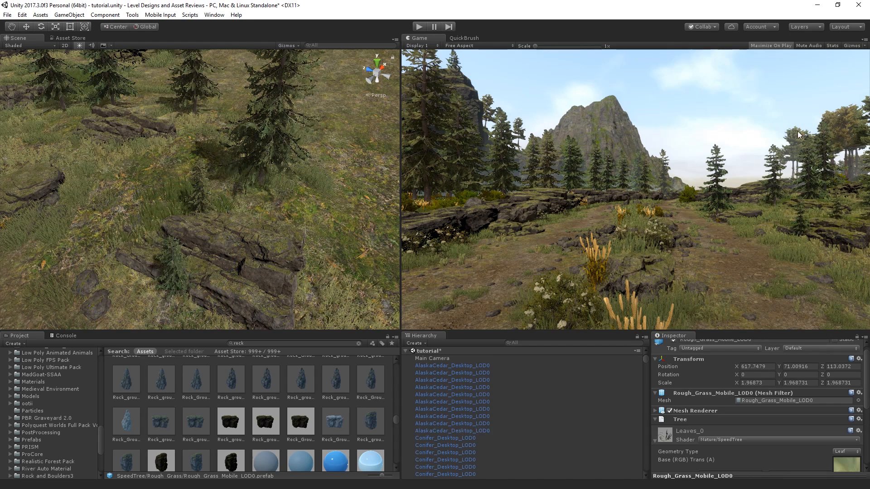
pyautogui.hotkey('ctrl', 'z')
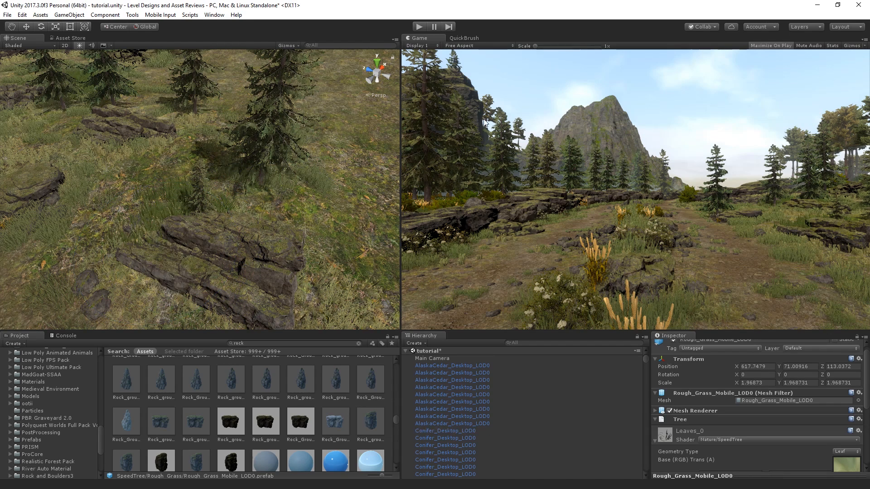
pyautogui.click(452, 36)
pyautogui.hotkey('ctrl', 'z')
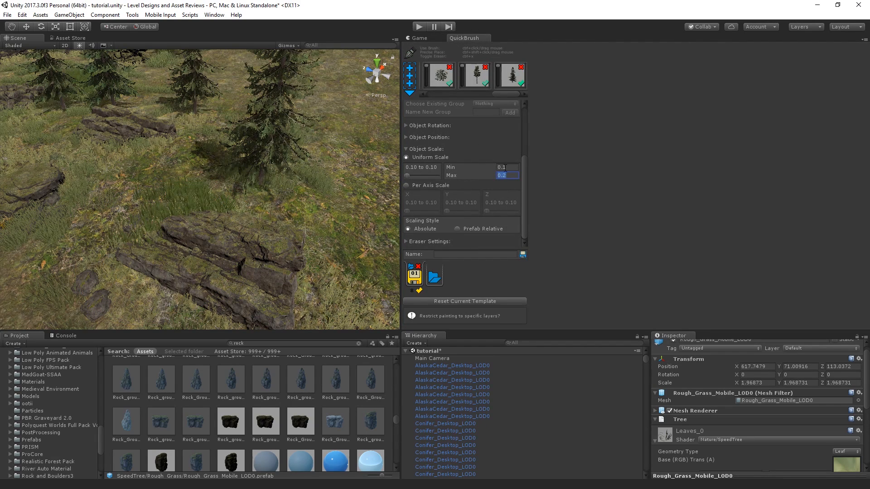
# Step: Set the minimum and maximum uniform scale to 0.3 and try an AlaskaCedar behind the large rock slab
pyautogui.click(505, 168)
pyautogui.write('0.3')
pyautogui.press('Tab')
pyautogui.write('0.3')
pyautogui.press('Return')
pyautogui.keyDown('ctrl'); pyautogui.click(152, 214); pyautogui.keyUp('ctrl')
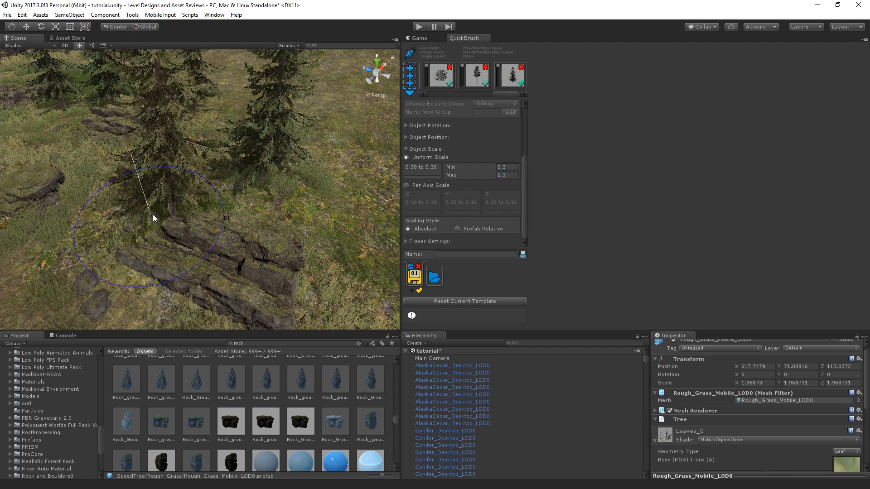
pyautogui.hotkey('ctrl', 'z')
# Step: Set the minimum uniform scale to 0.2 and try another AlaskaCedar behind the large rock slab
pyautogui.click(504, 168)
pyautogui.write('0.2')
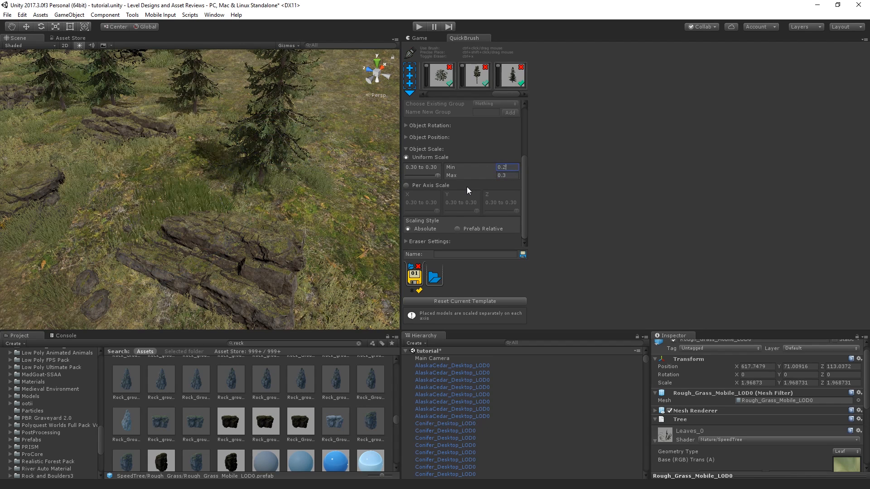
pyautogui.keyDown('ctrl'); pyautogui.click(153, 213); pyautogui.keyUp('ctrl')
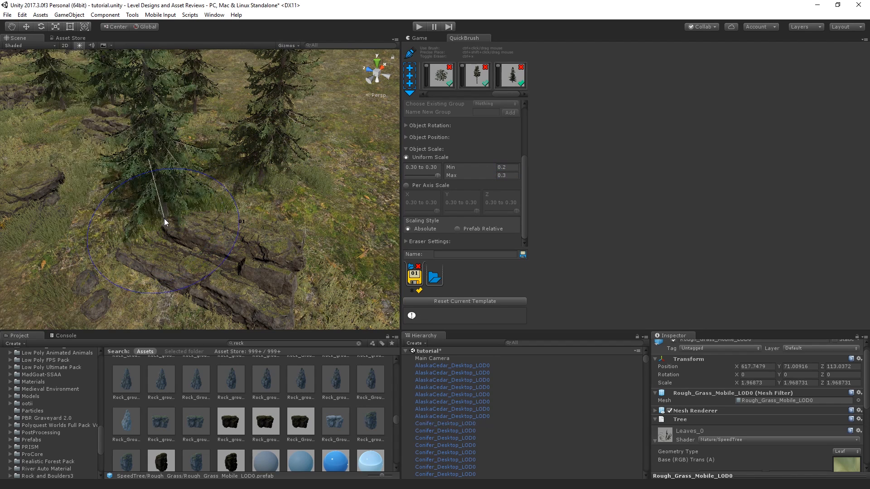
pyautogui.moveTo(164, 217)
pyautogui.keyDown('alt'); pyautogui.mouseDown()
pyautogui.moveTo(217, 185)
pyautogui.moveTo(220, 129)
pyautogui.mouseUp(); pyautogui.keyUp('alt')
pyautogui.hotkey('ctrl', 'z')
# Step: Set the maximum uniform scale to 0.2 so the tree brush uses one fixed size
pyautogui.click(502, 168)
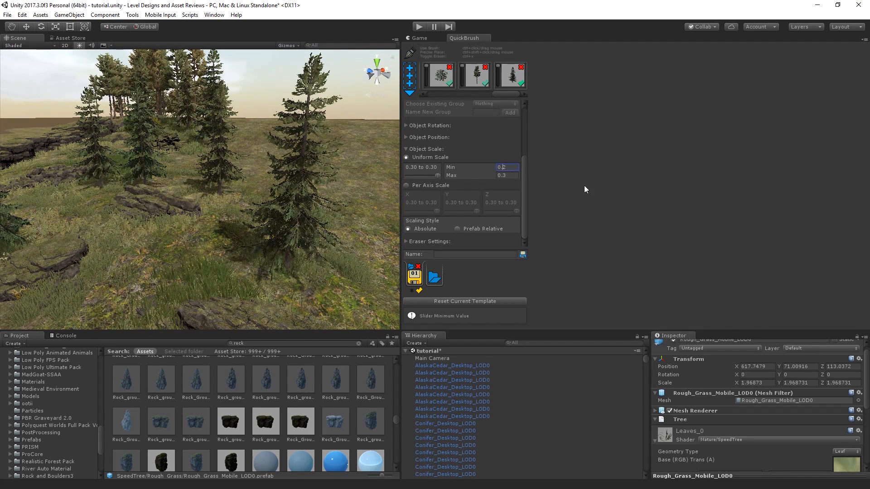
pyautogui.press('Return')
pyautogui.click(506, 175)
pyautogui.click(428, 38)
# Step: Try several positions for a smaller AlaskaCedar in the dark grass behind the large rock slab, undoing each one
pyautogui.click(181, 293)
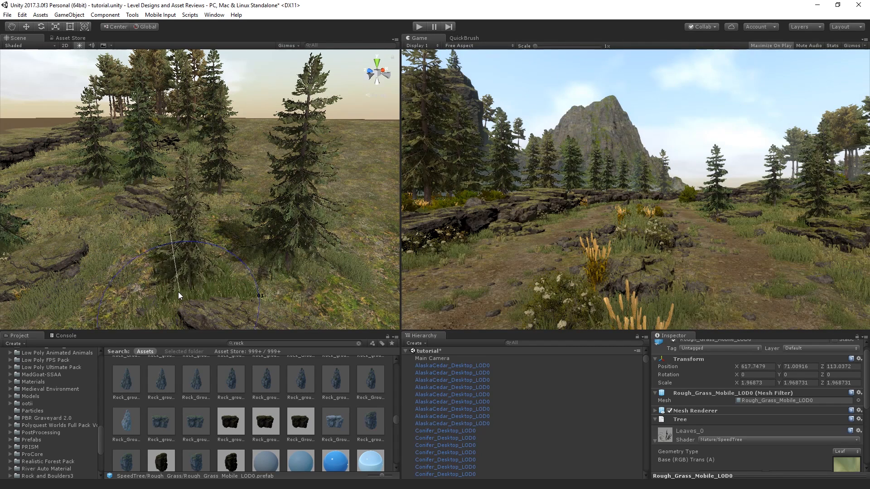
pyautogui.hotkey('ctrl', 'z')
pyautogui.click(160, 289)
pyautogui.hotkey('ctrl', 'z')
pyautogui.click(165, 292)
pyautogui.hotkey('ctrl', 'z')
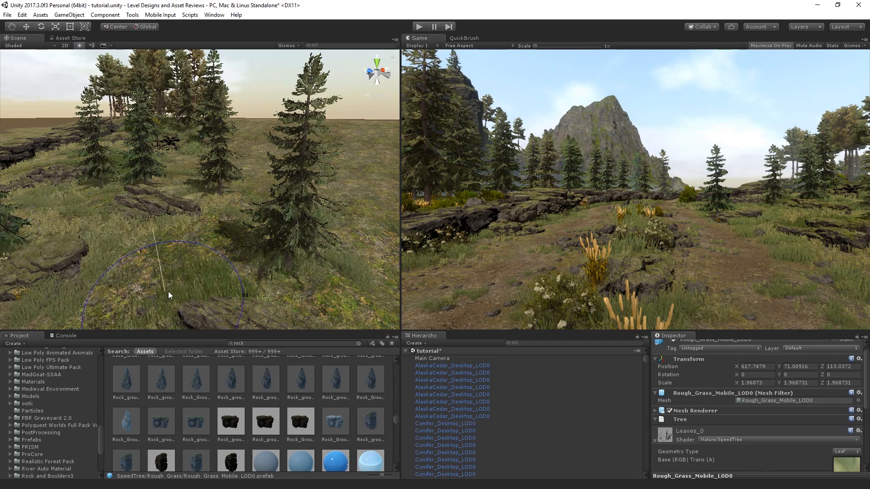
pyautogui.click(168, 291)
pyautogui.moveTo(201, 264); pyautogui.dragTo(217, 260, button='right')
pyautogui.hotkey('ctrl', 'z')
# Step: Place one 0.2-scale AlaskaCedar at the back edge of the large rock slab, redoing the placement until its position suits
pyautogui.click(120, 224)
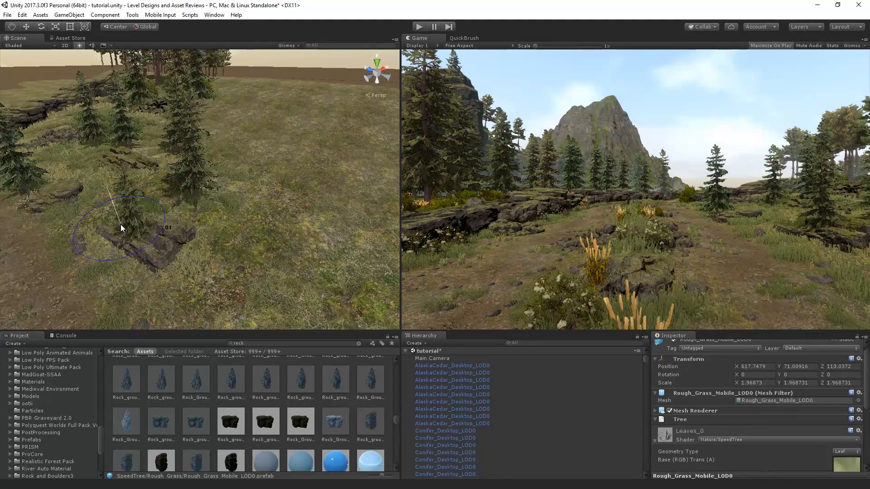
pyautogui.hotkey('ctrl', 'z')
pyautogui.click(118, 220)
pyautogui.hotkey('ctrl', 'z')
pyautogui.click(114, 222)
pyautogui.hotkey('ctrl', 'z')
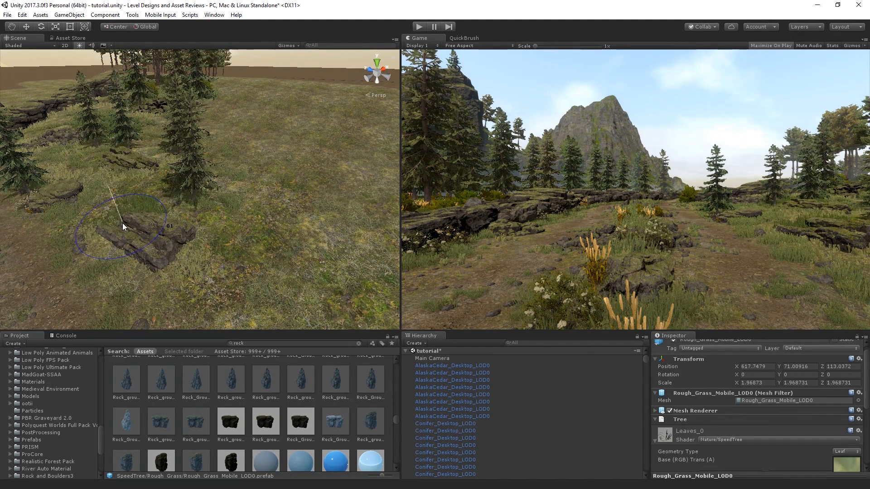
pyautogui.click(123, 223)
pyautogui.hotkey('ctrl', 'z')
pyautogui.click(116, 225)
pyautogui.hotkey('ctrl', 'z')
pyautogui.click(121, 227)
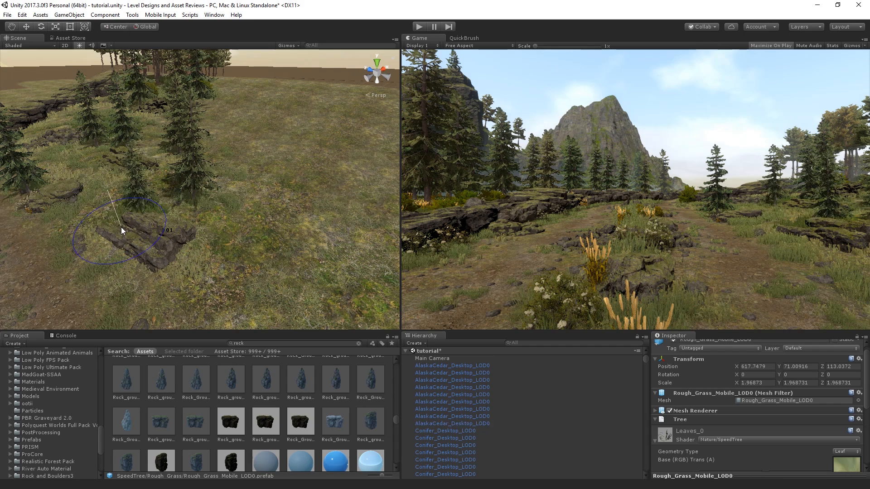
pyautogui.hotkey('ctrl', 'z')
pyautogui.click(121, 227)
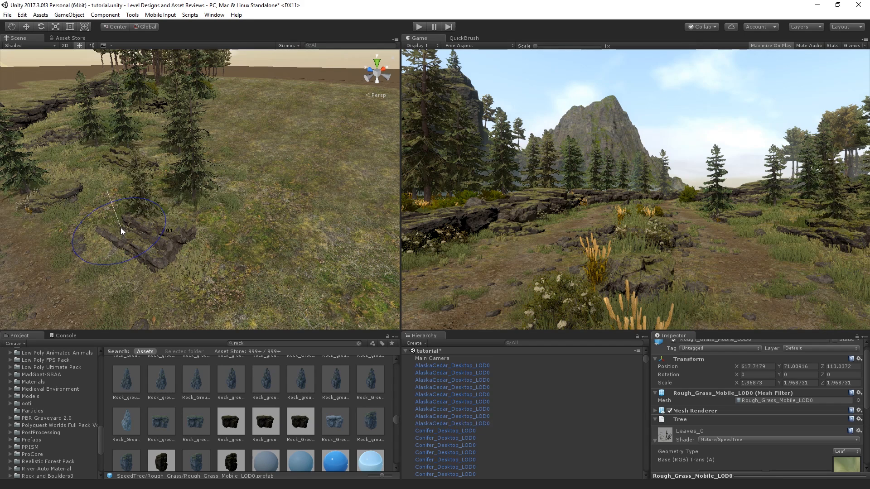
# Step: Move the small rock pile Rock_group_12_LOD1 among the cedars along the X axis to 195.78
pyautogui.moveTo(251, 204); pyautogui.dragTo(271, 225, button='right')
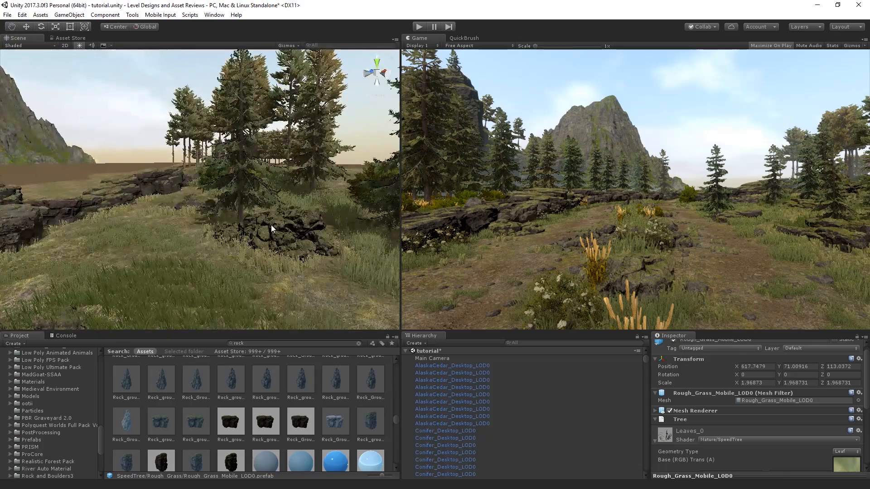
pyautogui.click(271, 225)
pyautogui.press('f')
pyautogui.press('w')
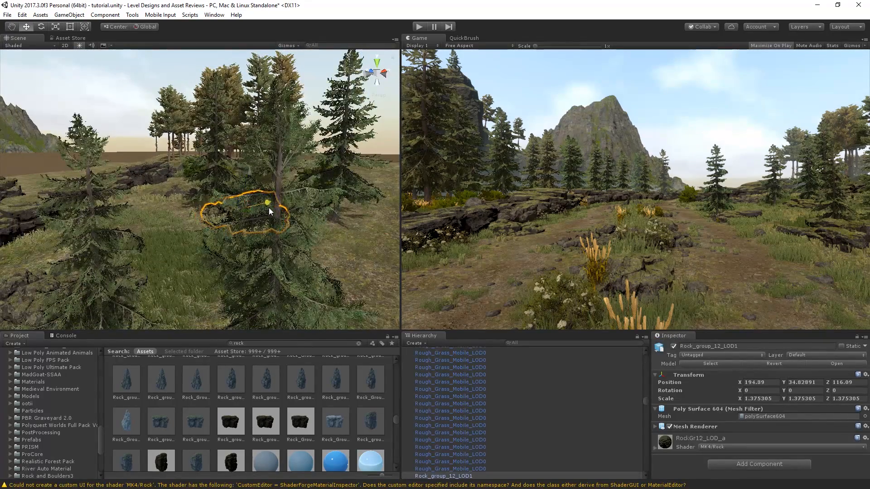
pyautogui.moveTo(268, 207); pyautogui.dragTo(272, 208)
pyautogui.moveTo(272, 208); pyautogui.dragTo(275, 192, button='right')
pyautogui.press('s')
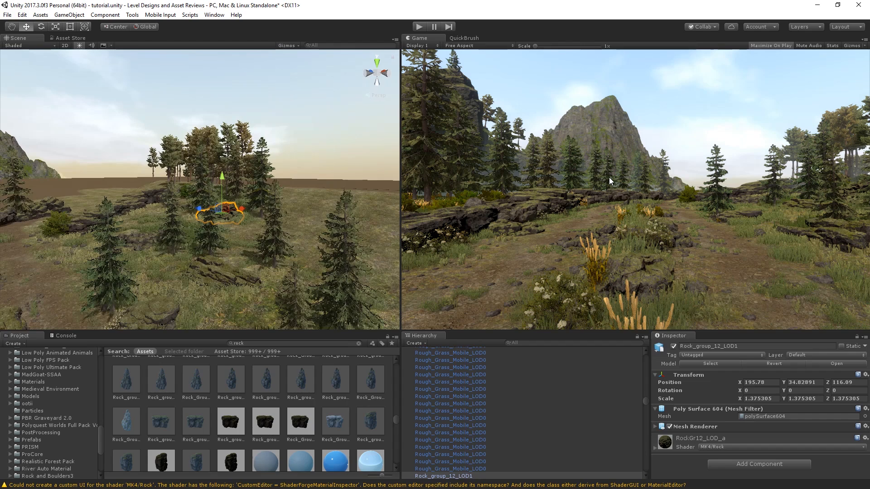
pyautogui.click(463, 38)
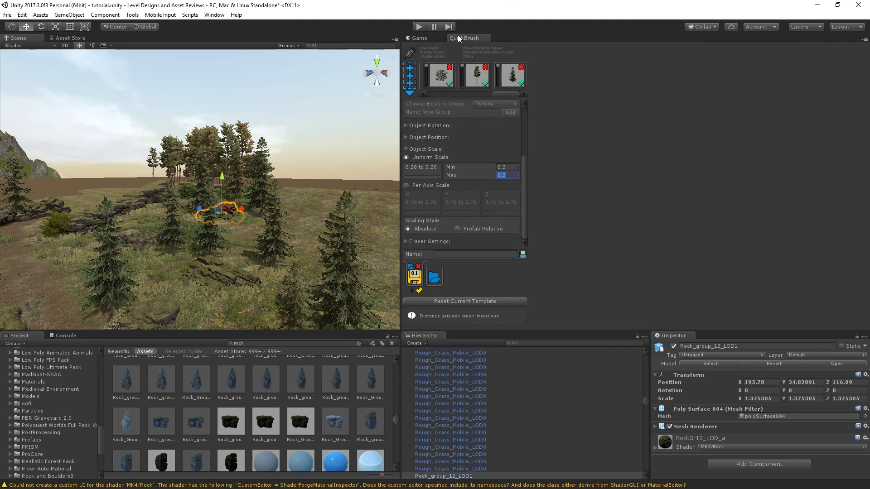
pyautogui.click(430, 39)
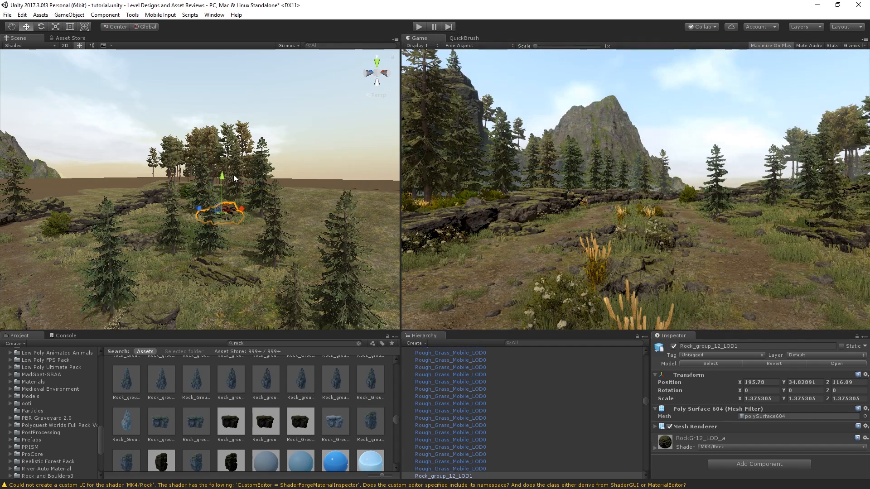
# Step: Reduce the QuickBrush radius to 3.7 and erase the grass covering the small rock slabs beside the path
pyautogui.moveTo(233, 174); pyautogui.dragTo(187, 223, button='right')
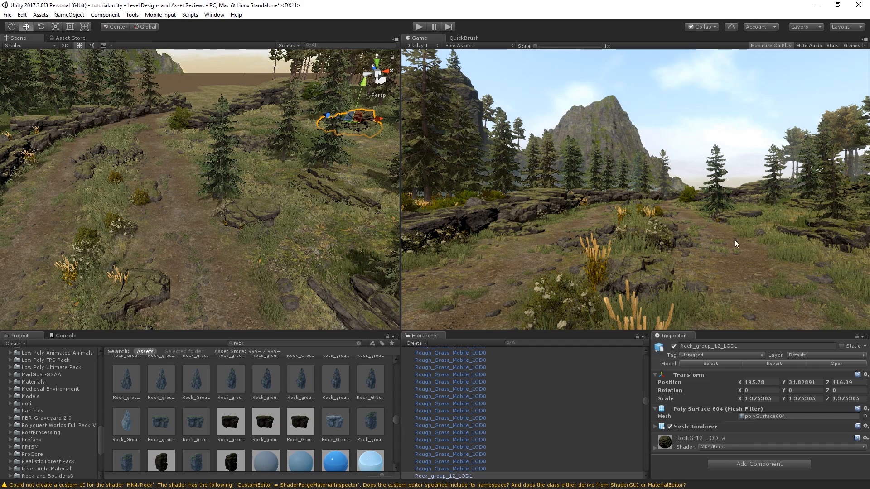
pyautogui.click(465, 39)
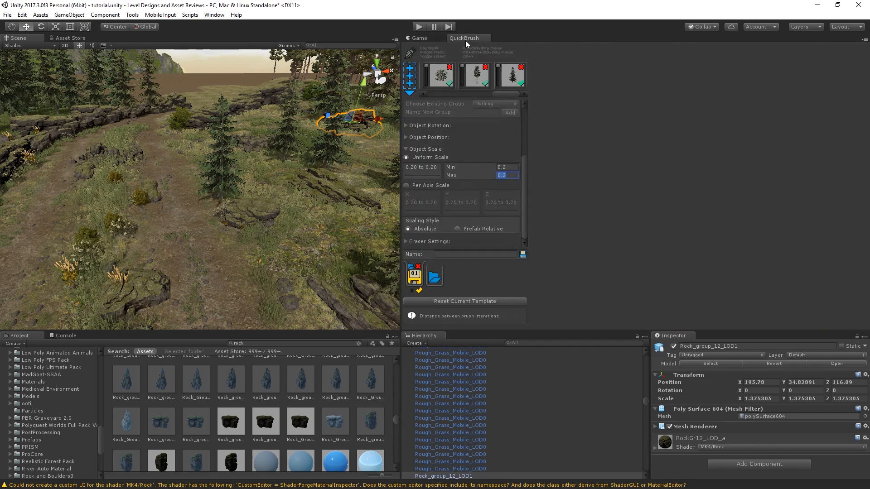
pyautogui.click(460, 113)
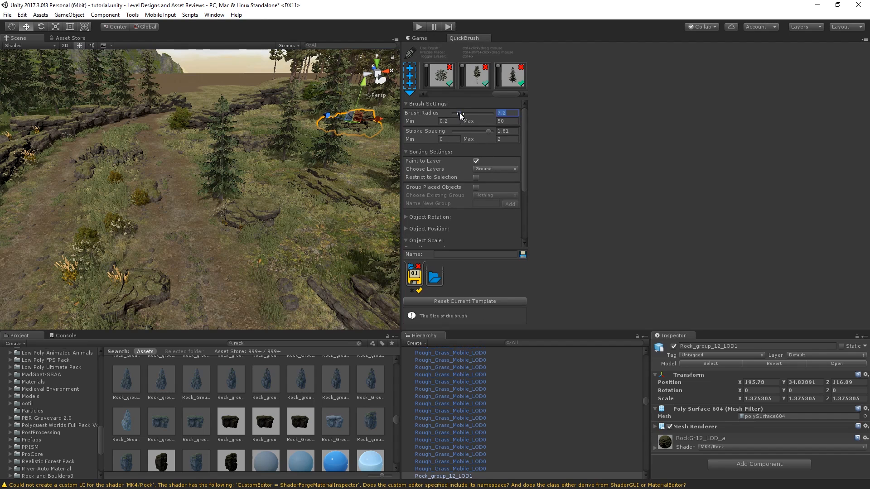
pyautogui.click(417, 38)
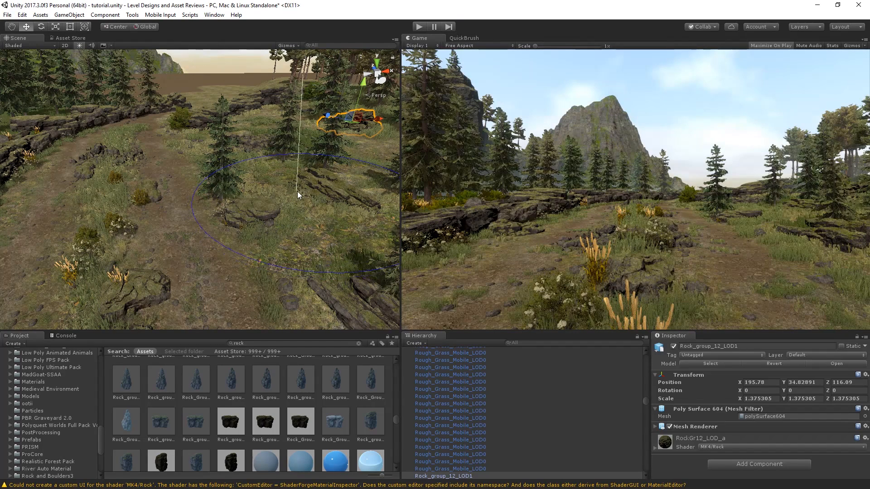
pyautogui.click(449, 39)
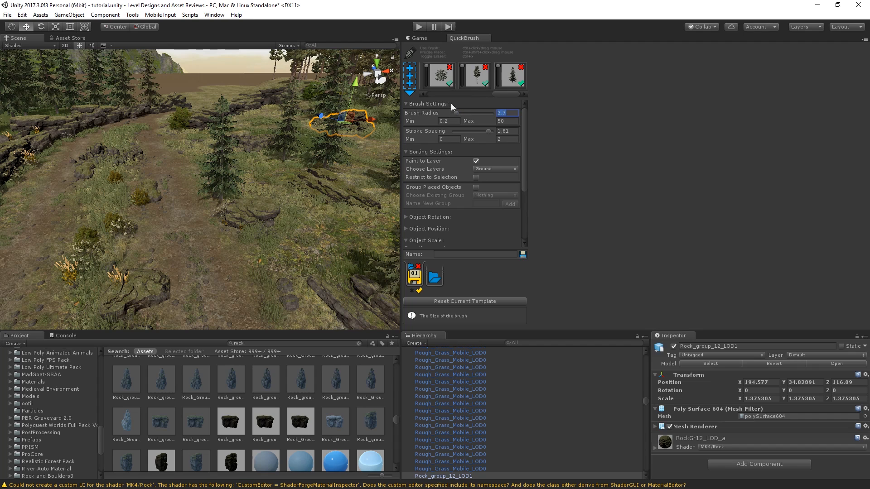
pyautogui.click(431, 39)
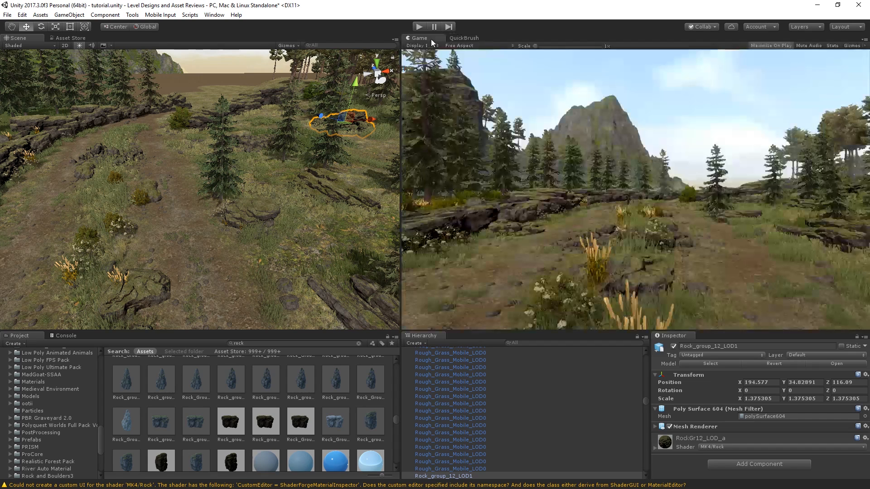
pyautogui.click(292, 222)
pyautogui.click(290, 212)
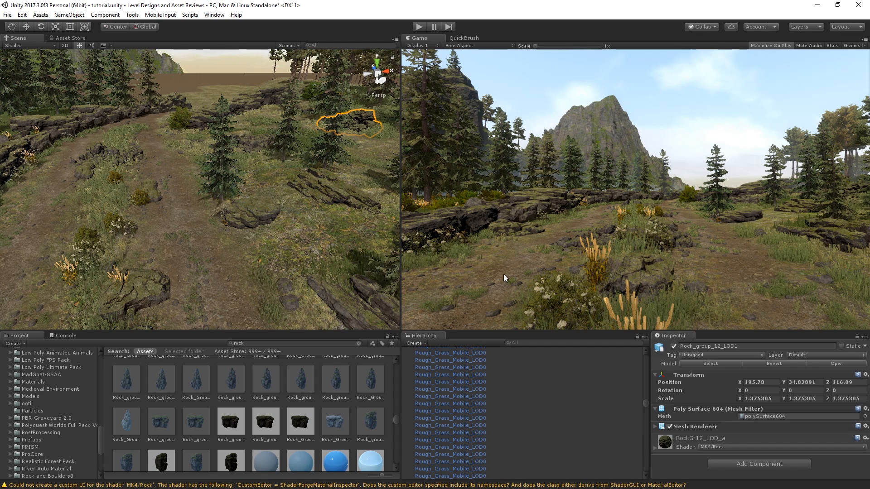
# Step: Find the flowering plant prefab in the QuickBrush palette and set the minimum uniform scale to 0.4
pyautogui.moveTo(95, 197); pyautogui.dragTo(191, 222, button='right')
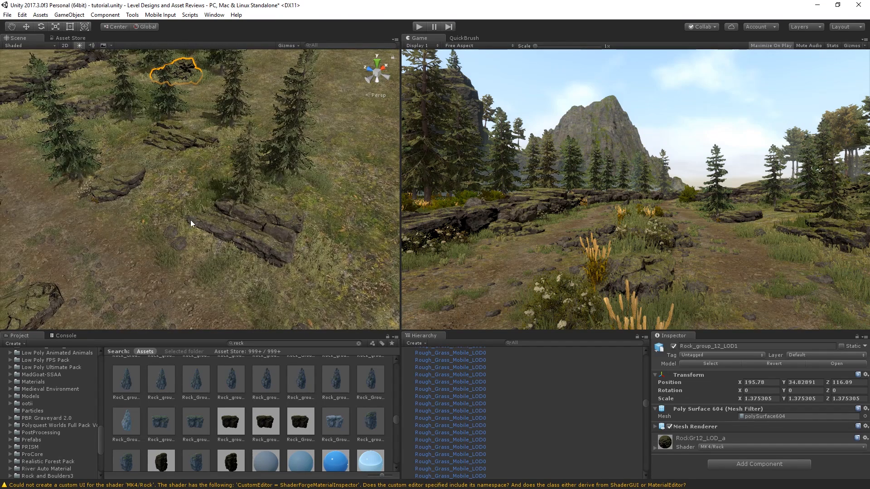
pyautogui.click(471, 38)
pyautogui.moveTo(498, 94); pyautogui.dragTo(486, 94)
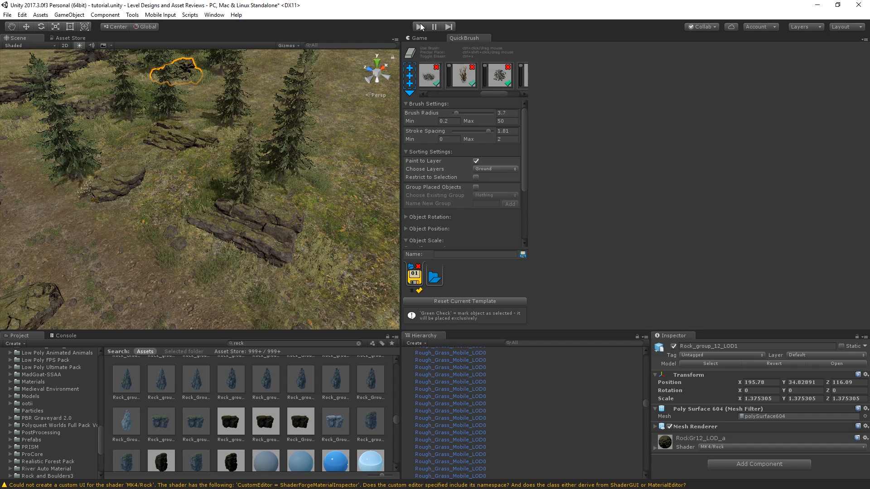
pyautogui.click(428, 38)
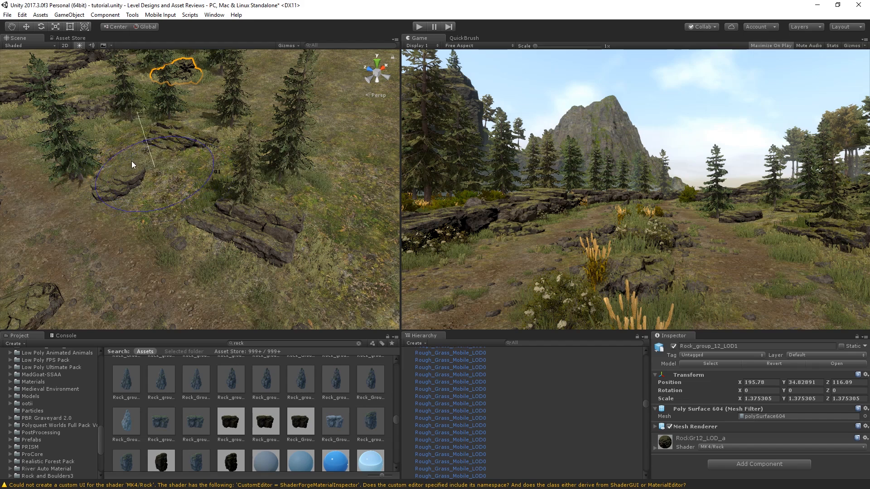
pyautogui.click(464, 38)
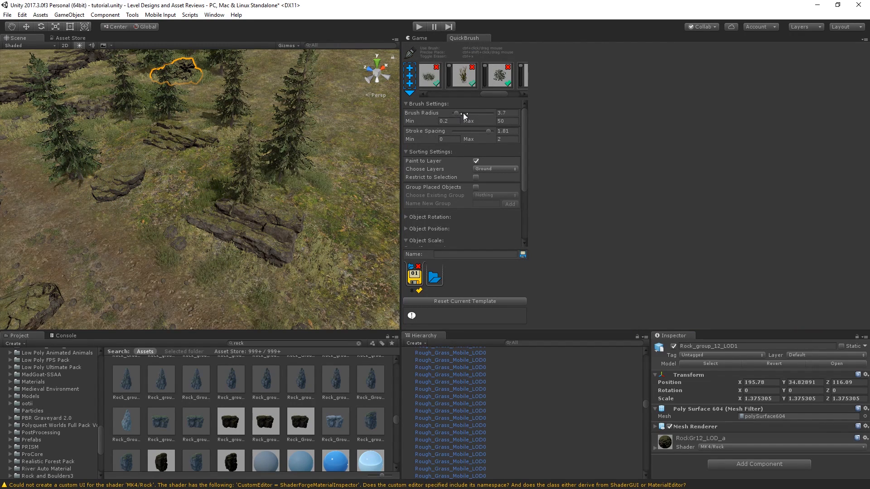
pyautogui.scroll(-3, 463, 178)
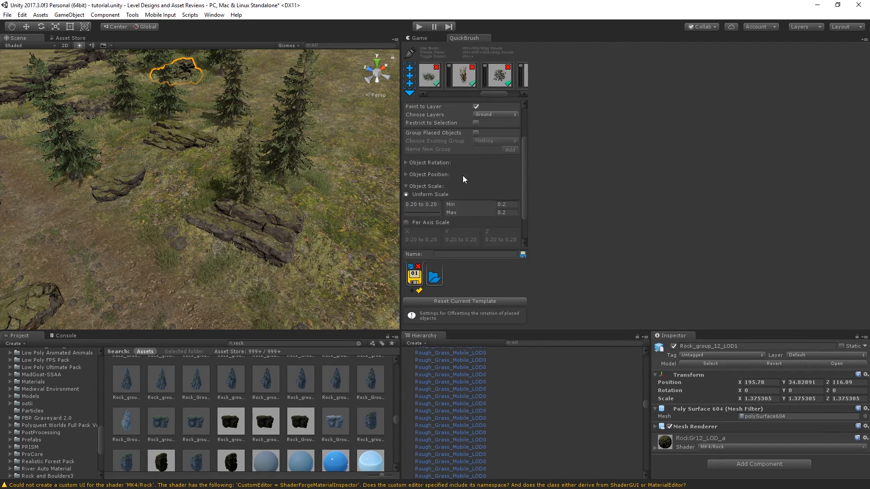
pyautogui.click(507, 205)
pyautogui.write('0.4')
pyautogui.press('Tab')
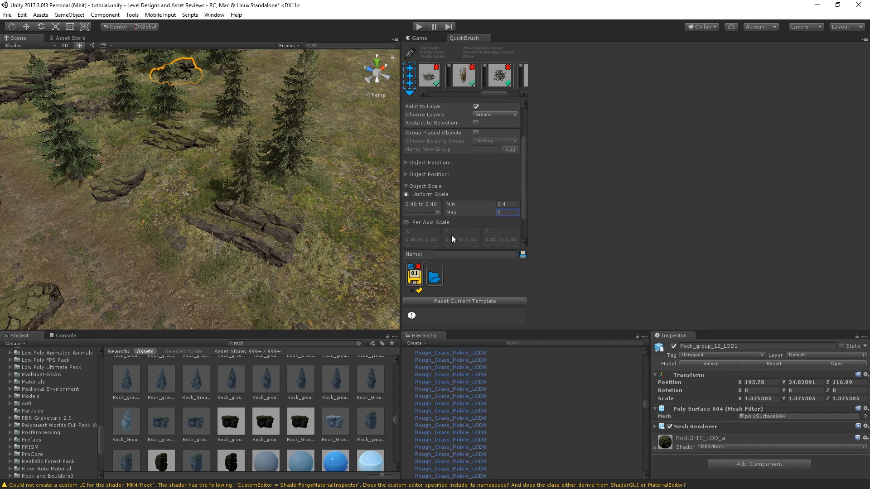
pyautogui.click(412, 38)
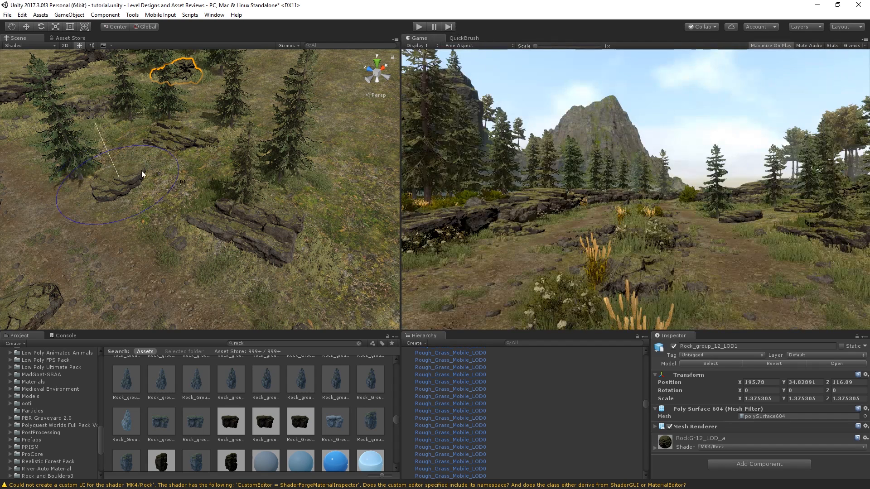
# Step: Try painting white-flowered plants in the grass between the rock slabs, undoing both strokes
pyautogui.click(169, 174)
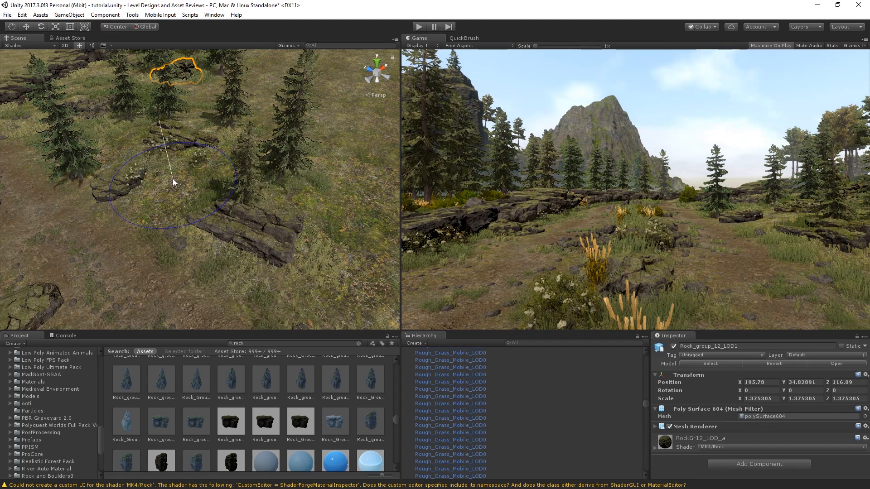
pyautogui.click(165, 182)
pyautogui.hotkey('ctrl', 'z')
pyautogui.hotkey('ctrl', 'z')
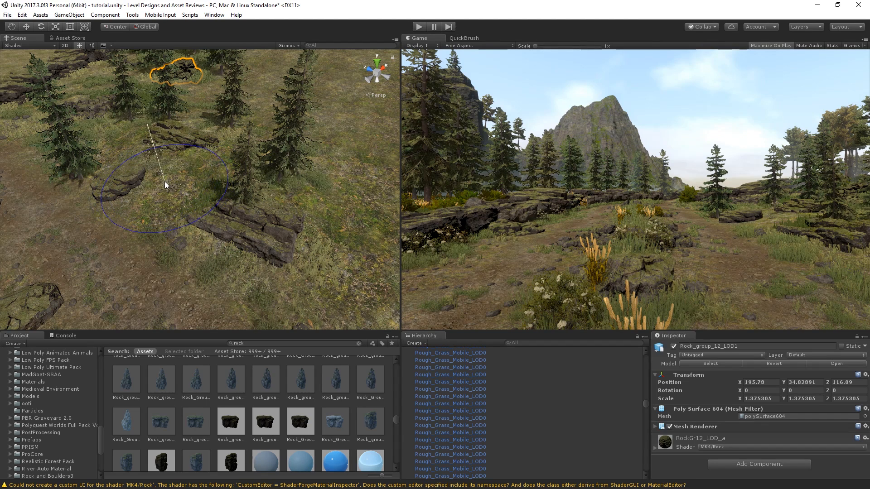
# Step: Try an Aloe_Vera_Mobile_1 plant from the SpeedTree assets in the grass between the rock slabs, then delete it
pyautogui.scroll(10, 77, 425)
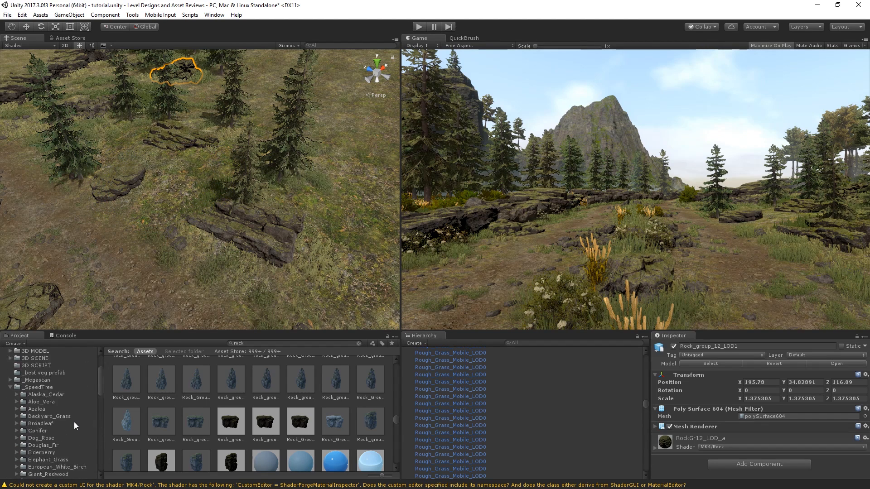
pyautogui.click(56, 366)
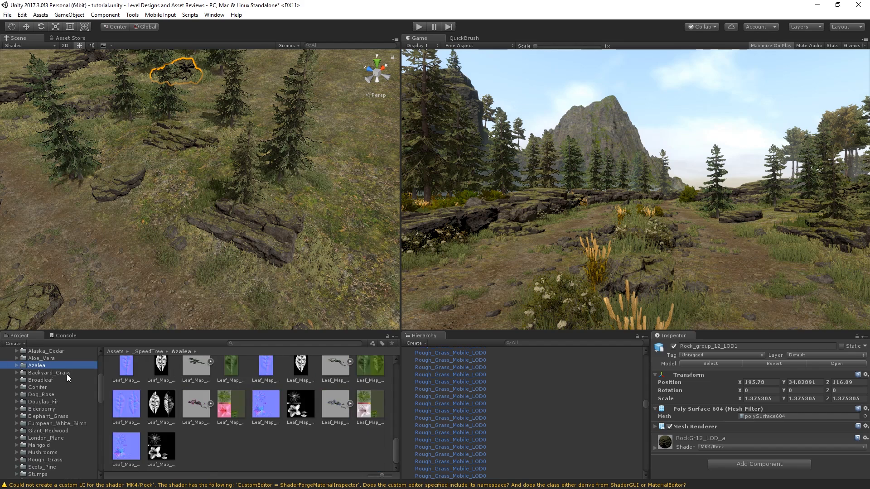
pyautogui.scroll(3, 275, 455)
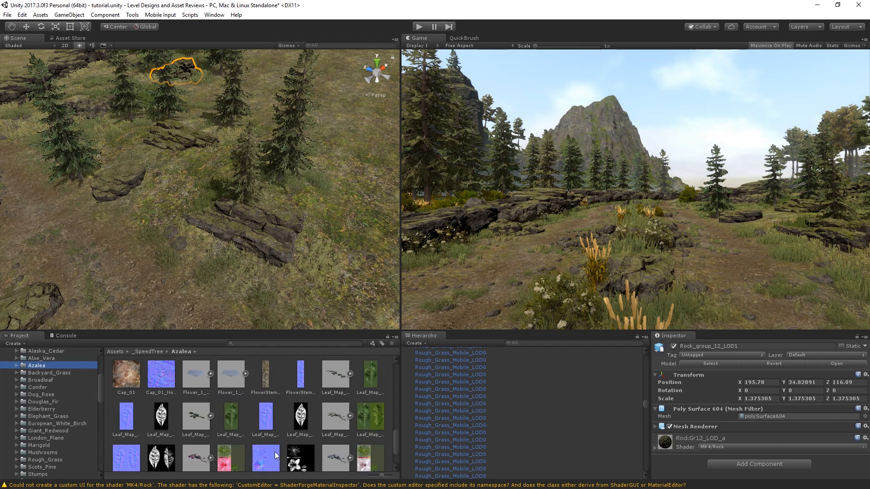
pyautogui.scroll(3, 341, 421)
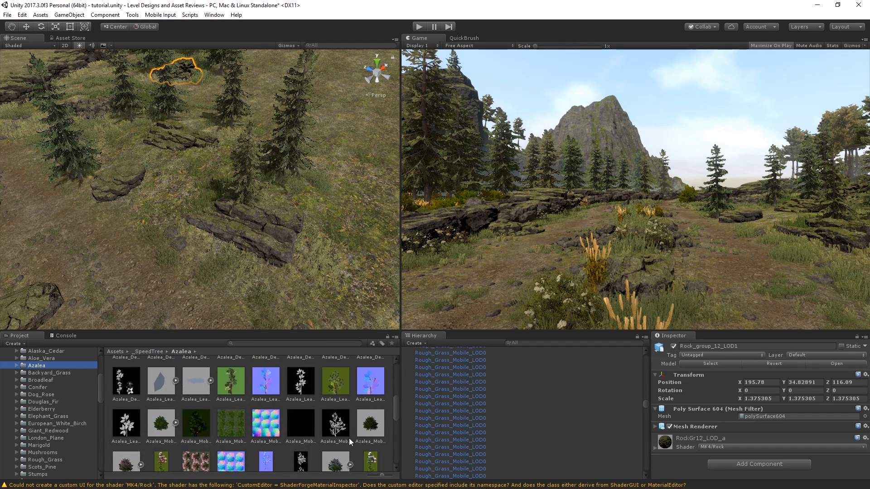
pyautogui.click(34, 375)
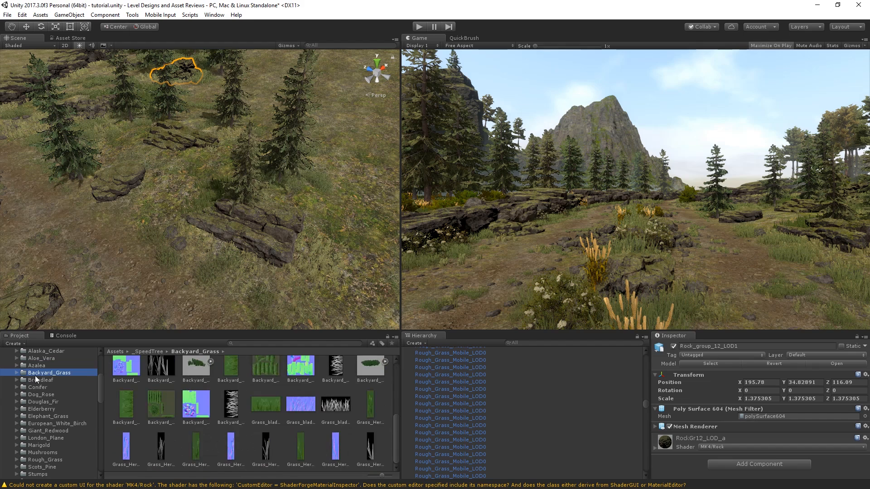
pyautogui.press('Up')
pyautogui.press('Up')
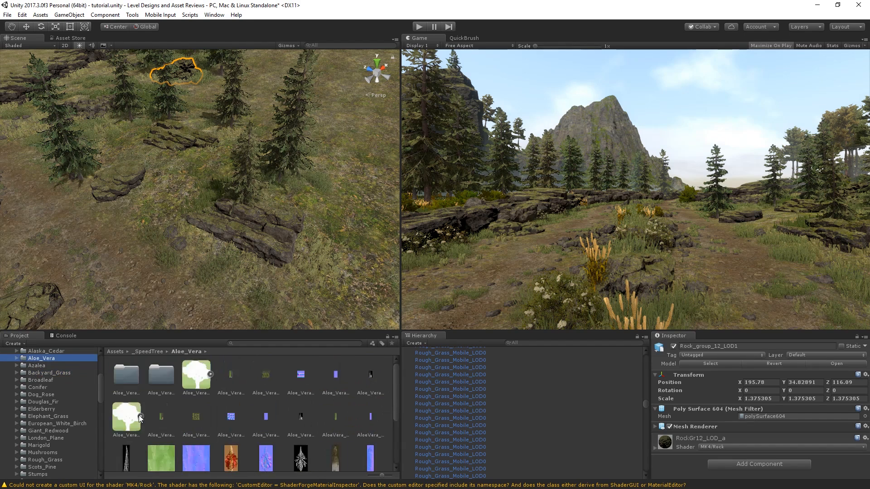
pyautogui.moveTo(197, 377); pyautogui.dragTo(166, 190)
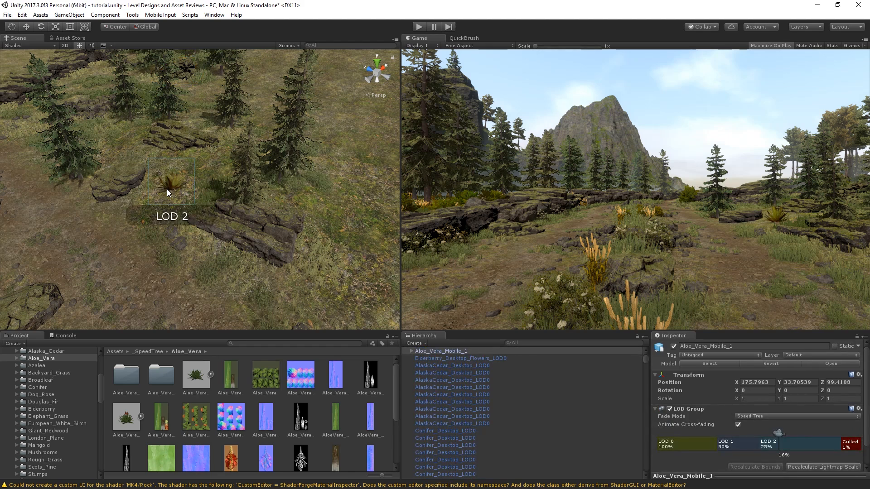
pyautogui.press('Delete')
pyautogui.scroll(-3, 244, 457)
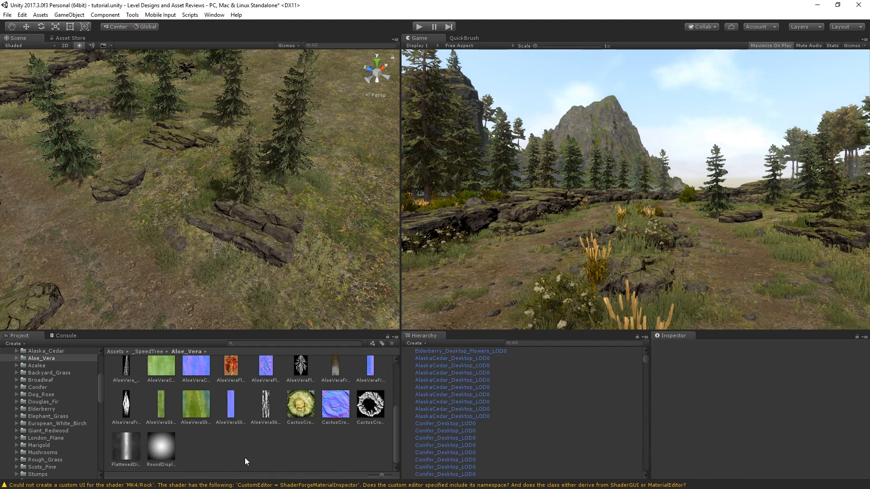
pyautogui.scroll(2, 56, 364)
# Step: Place an AlaskaCedar_Desktop_Bare tree behind the cedars and move it to X 204.8, Z 145.2
pyautogui.click(56, 378)
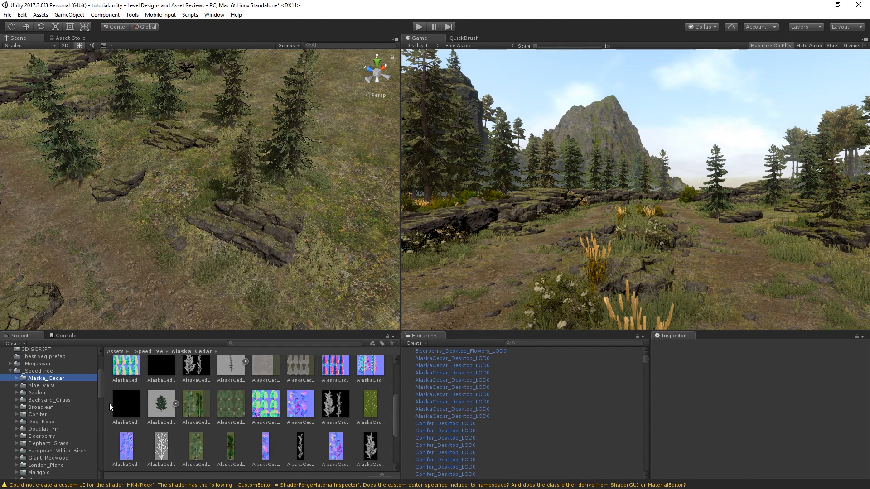
pyautogui.moveTo(208, 393); pyautogui.dragTo(89, 64)
pyautogui.moveTo(90, 125); pyautogui.dragTo(33, 33, button='right')
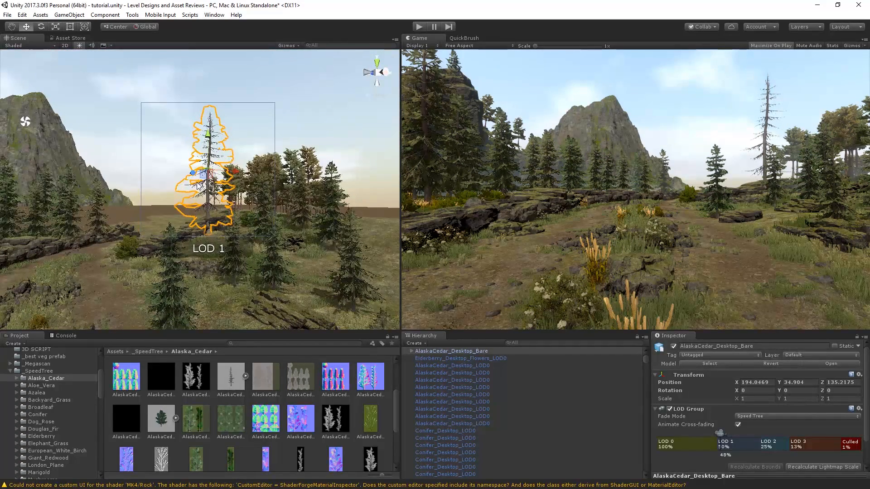
pyautogui.moveTo(193, 180); pyautogui.dragTo(169, 185)
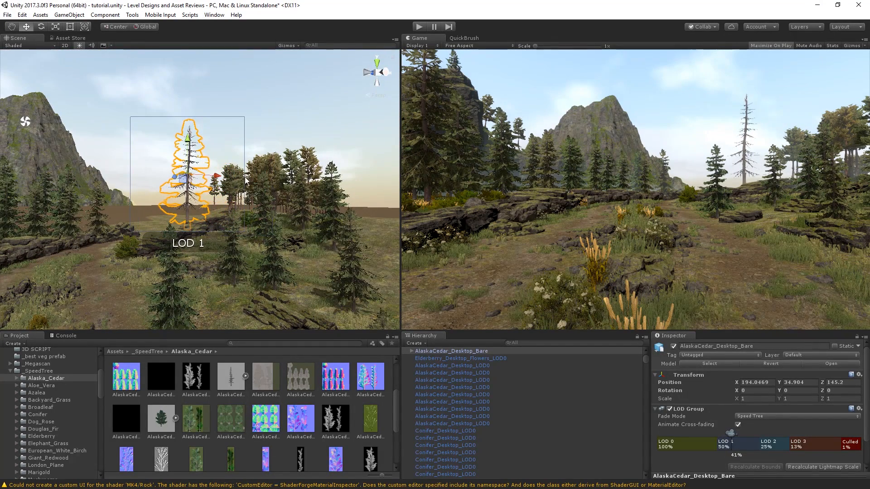
pyautogui.moveTo(221, 176); pyautogui.dragTo(258, 170)
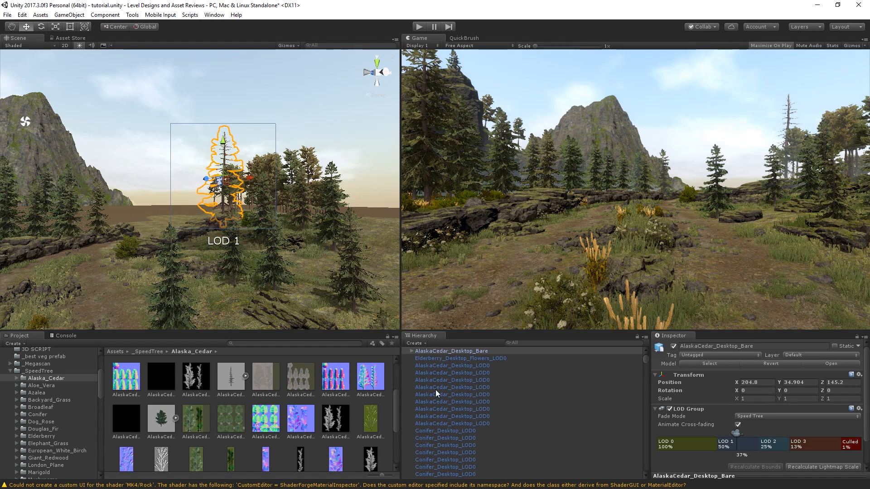
# Step: Place an AlaskaCedar_Desktop_Young tree in the distance near the bare cedar, at about X 213.1, Z 173.3
pyautogui.scroll(-3, 183, 415)
pyautogui.scroll(4, 182, 415)
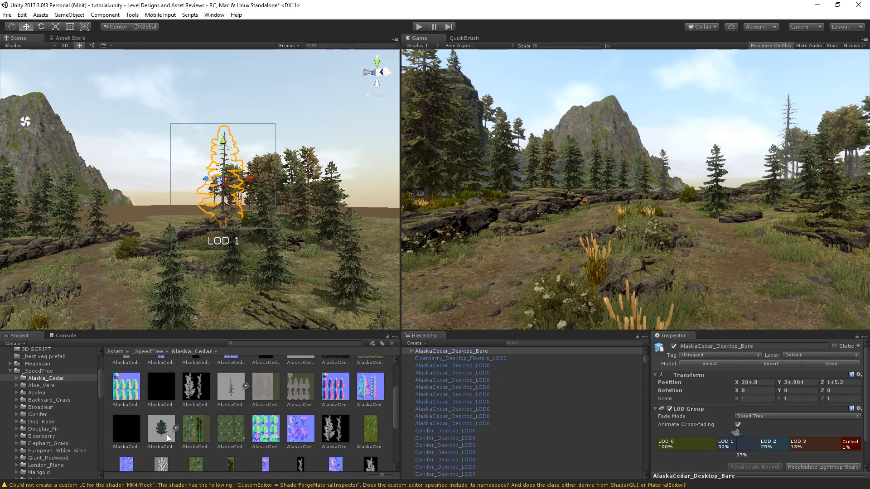
pyautogui.moveTo(166, 434); pyautogui.dragTo(240, 226)
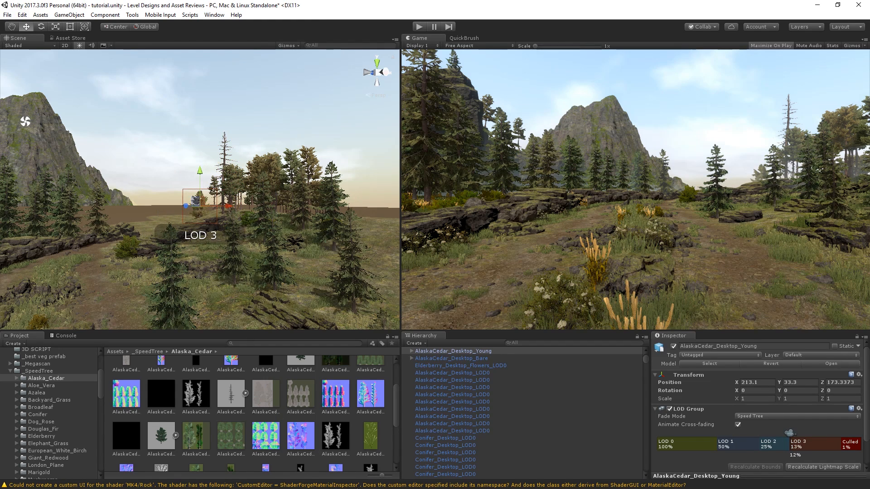
pyautogui.scroll(-3, 275, 422)
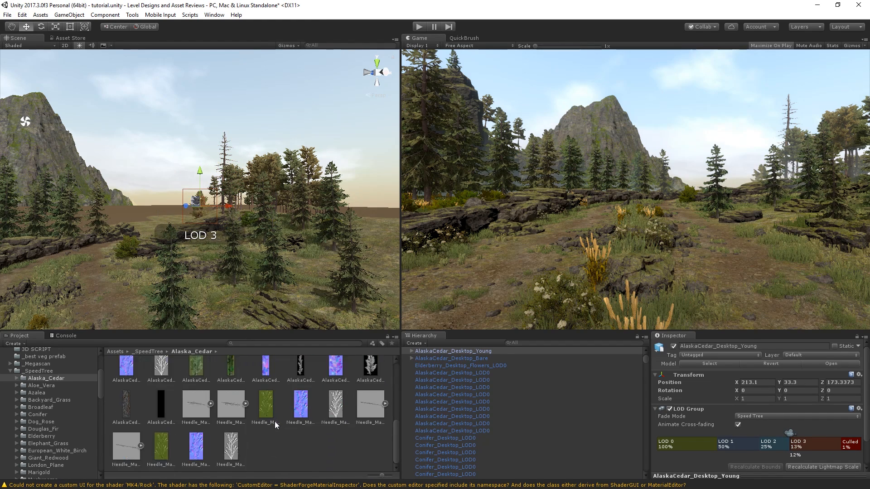
# Step: Try a Backyard_Grass_Mobile clump from the Backyard_Grass folder near the rock slabs, scaling it up before deleting it
pyautogui.click(50, 400)
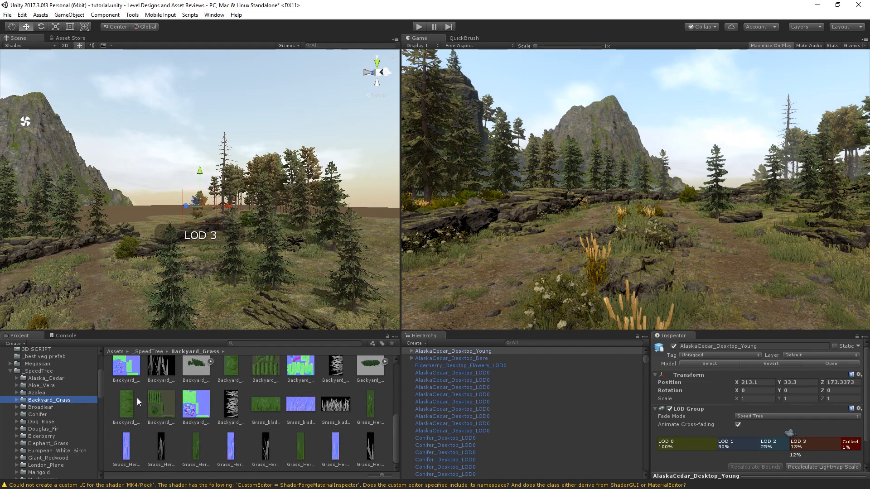
pyautogui.moveTo(197, 368); pyautogui.dragTo(225, 285)
pyautogui.moveTo(219, 323); pyautogui.dragTo(219, 324)
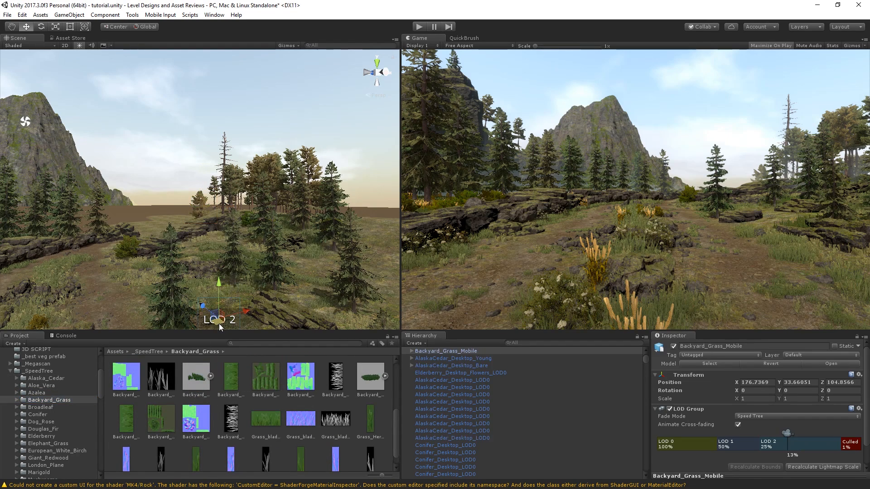
pyautogui.press('r')
pyautogui.moveTo(352, 295); pyautogui.dragTo(435, 288)
pyautogui.press('Delete')
# Step: Place a Backyard_Grass_Mobile_Cluster on the ground beside the path at about X 169.7, Z 92.0, replacing the first attempt
pyautogui.scroll(-1, 345, 397)
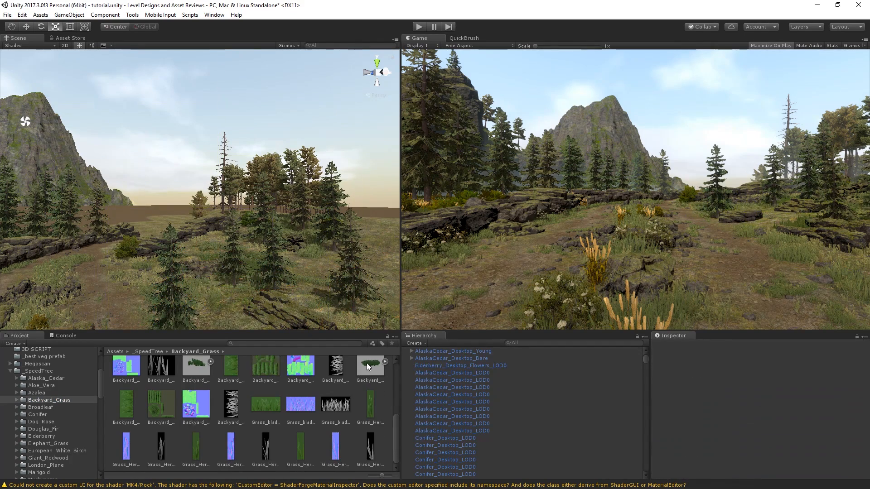
pyautogui.moveTo(366, 364); pyautogui.dragTo(238, 324)
pyautogui.moveTo(238, 325); pyautogui.dragTo(299, 388, button='right')
pyautogui.press('Delete')
pyautogui.moveTo(257, 238); pyautogui.dragTo(383, 365, button='right')
pyautogui.moveTo(383, 365); pyautogui.dragTo(223, 280)
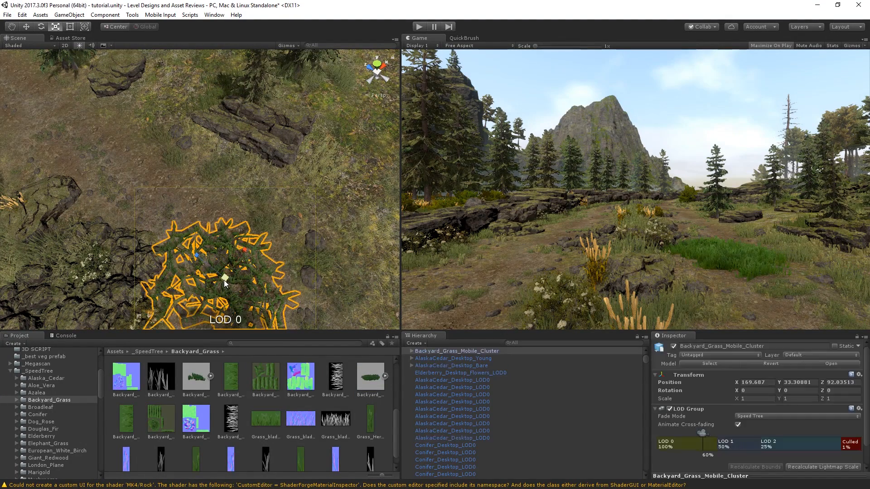
# Step: Replace the grass cluster beside the path with a new Backyard_Grass_Mobile_Cluster at about X 171.1, Z 93.7
pyautogui.press('Delete')
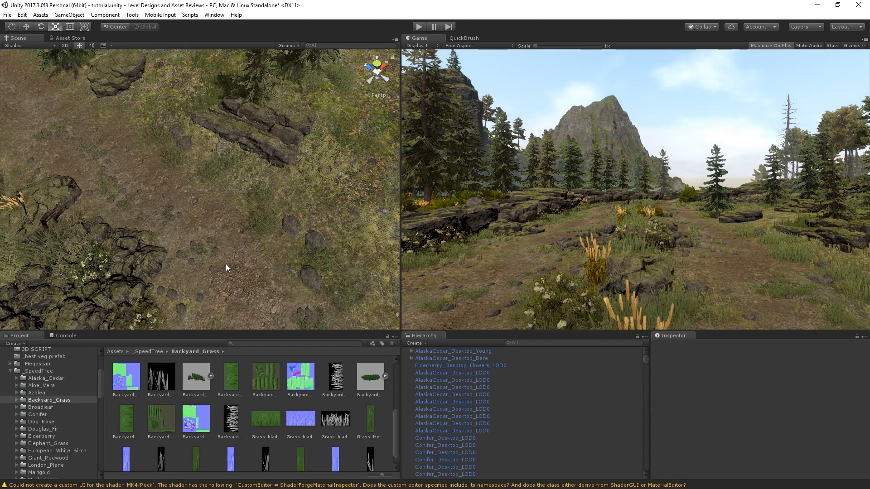
pyautogui.moveTo(381, 370); pyautogui.dragTo(276, 284)
pyautogui.click(377, 373)
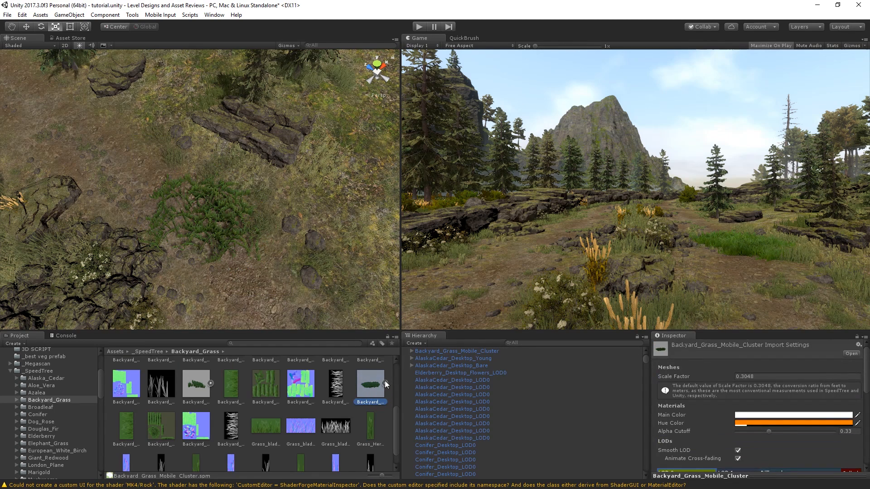
pyautogui.click(213, 223)
# Step: Detach the Backyard_Grass_Mobile_Cluster_LOD0 mesh from its parent and delete the parent cluster with its remaining LOD objects
pyautogui.click(411, 365)
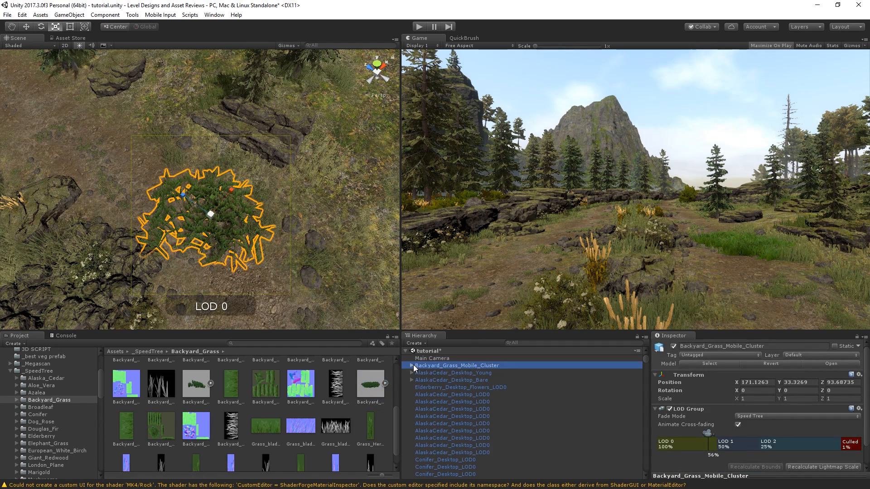
pyautogui.moveTo(464, 381); pyautogui.dragTo(450, 362)
pyautogui.press('Return')
pyautogui.click(435, 371)
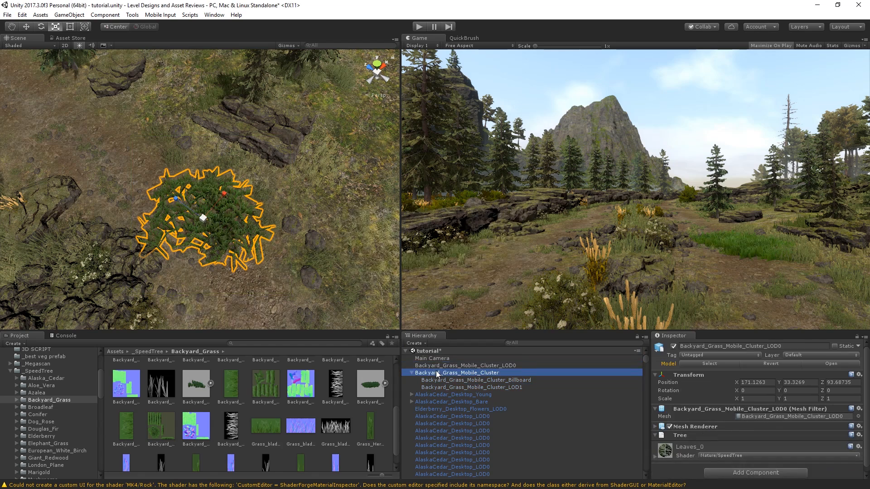
pyautogui.press('Delete')
pyautogui.click(448, 364)
pyautogui.scroll(-1, 661, 409)
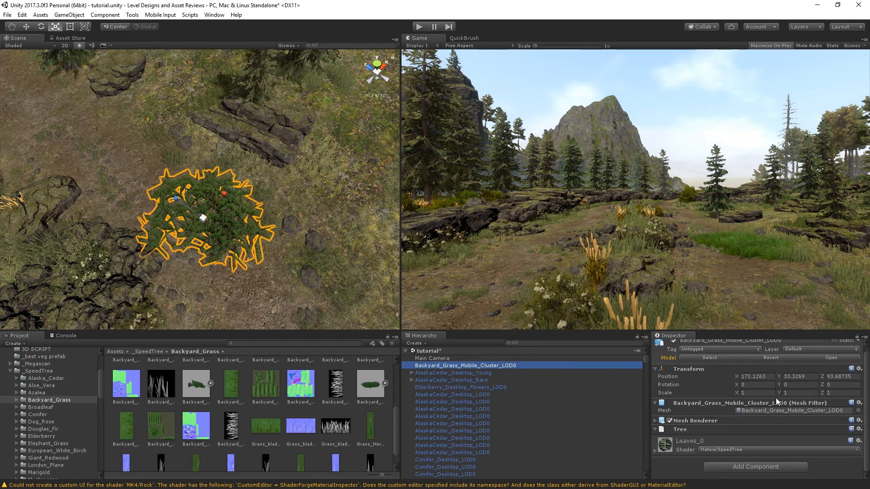
# Step: Save AlaskaCedar_Desktop_Young and Backyard_Grass_Mobile_Cluster_LOD0 as prefabs in the _best veg prefab folder, removing the grass from the scene
pyautogui.moveTo(450, 374); pyautogui.dragTo(53, 357)
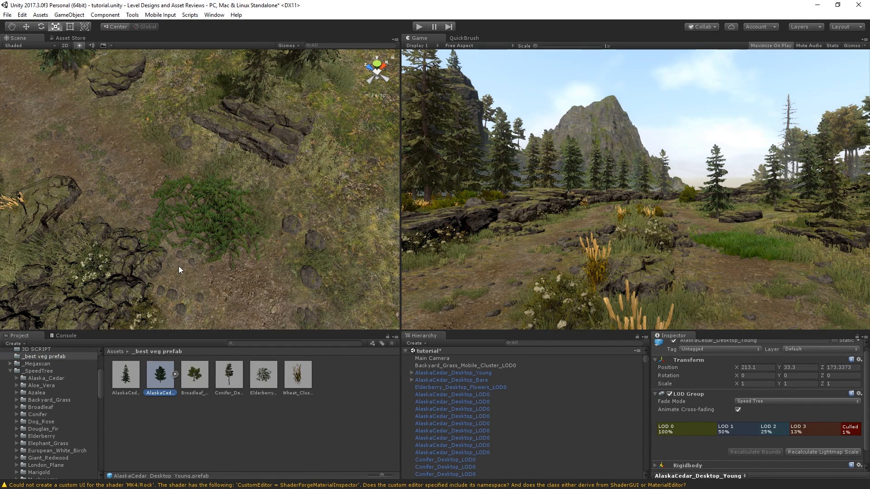
pyautogui.click(215, 211)
pyautogui.moveTo(433, 368); pyautogui.dragTo(244, 424)
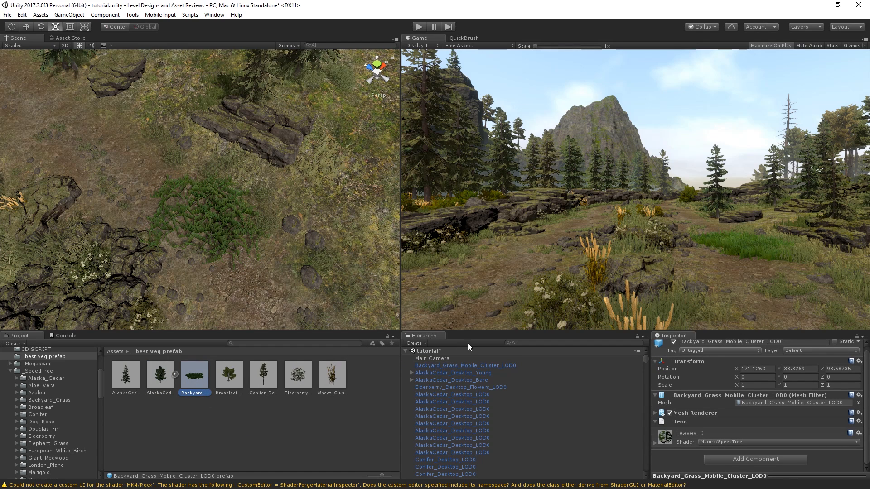
pyautogui.click(448, 367)
pyautogui.press('Delete')
# Step: Add the Backyard_Grass_Mobile_Cluster_LOD0 prefab to the QuickBrush palette and make it the object to paint, undoing the stray elderberry placement
pyautogui.click(468, 38)
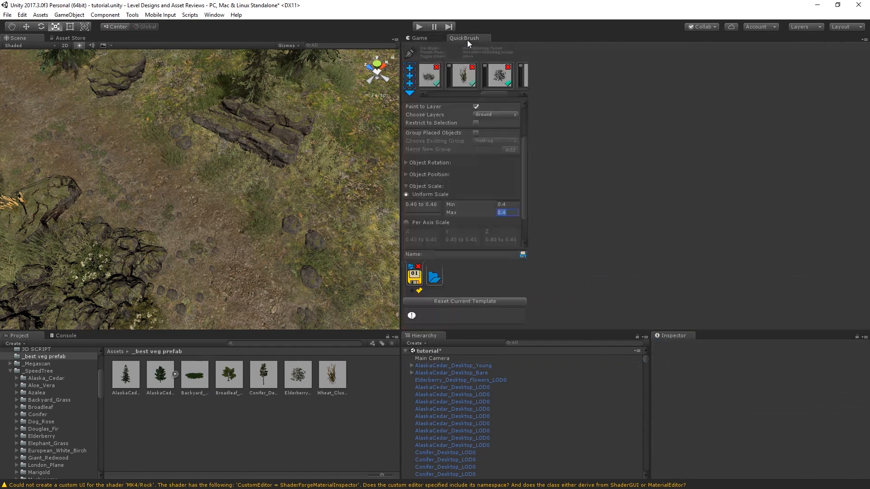
pyautogui.moveTo(194, 375); pyautogui.dragTo(414, 78)
pyautogui.click(431, 40)
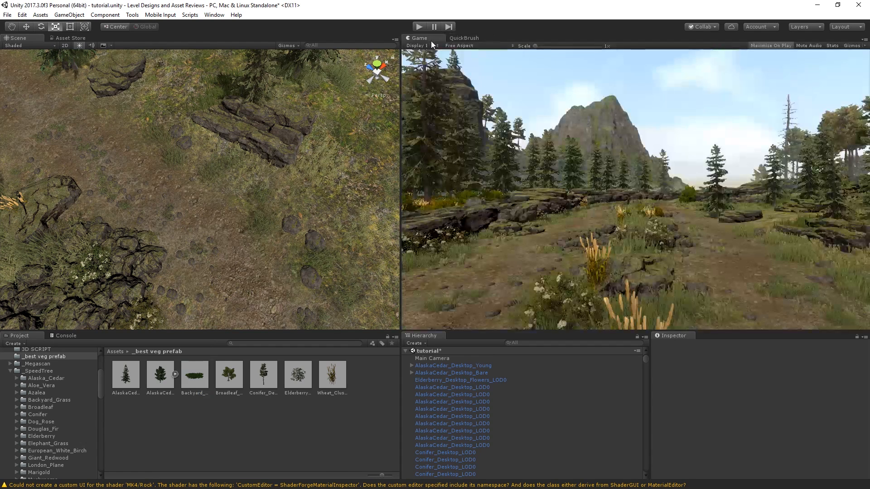
pyautogui.click(240, 246)
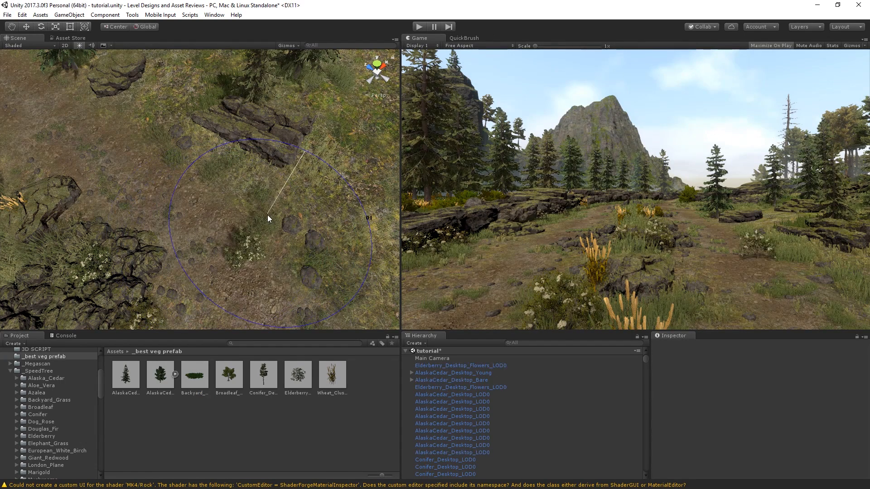
pyautogui.hotkey('ctrl', 'z')
pyautogui.click(471, 39)
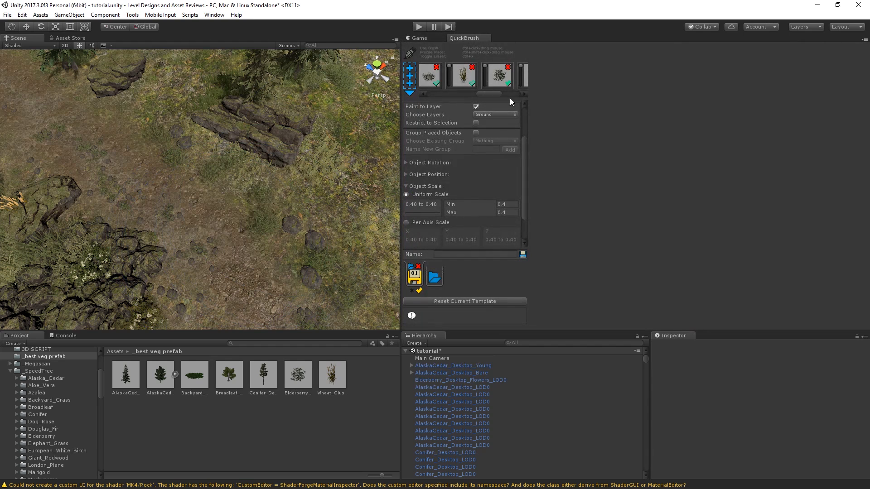
pyautogui.moveTo(491, 94); pyautogui.dragTo(523, 96)
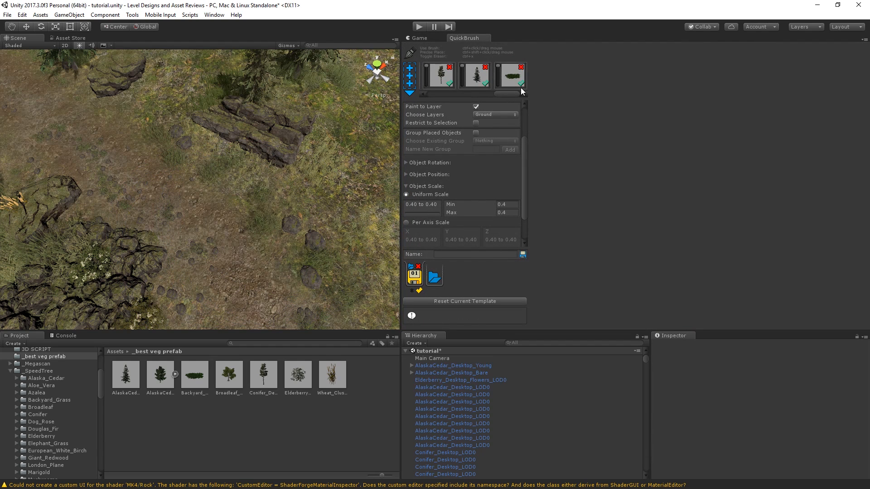
pyautogui.click(522, 84)
# Step: Try painting backyard grass on the ground beside the path near the rock slabs, undoing both strokes
pyautogui.moveTo(252, 206)
pyautogui.keyDown('ctrl'); pyautogui.mouseDown()
pyautogui.moveTo(230, 221)
pyautogui.moveTo(361, 103)
pyautogui.mouseUp(); pyautogui.keyUp('ctrl')
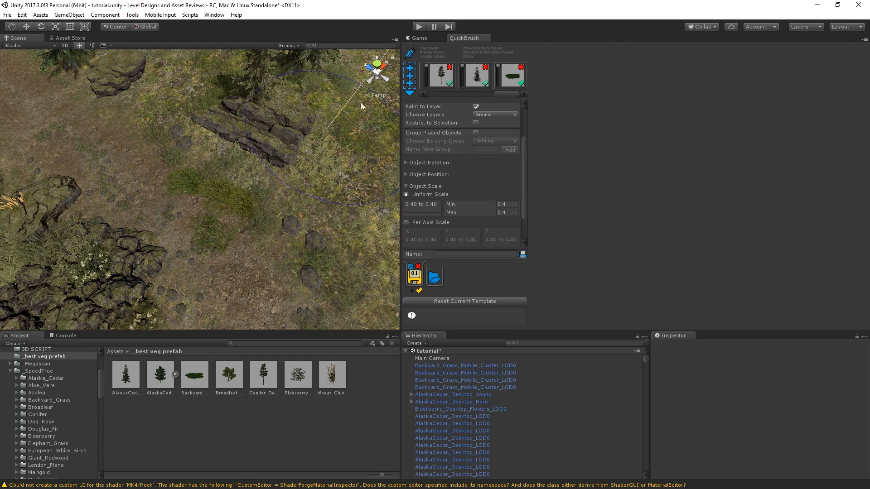
pyautogui.hotkey('ctrl', 'z')
pyautogui.click(432, 40)
pyautogui.moveTo(228, 204)
pyautogui.keyDown('ctrl'); pyautogui.mouseDown()
pyautogui.moveTo(226, 230)
pyautogui.moveTo(277, 213)
pyautogui.mouseUp(); pyautogui.keyUp('ctrl')
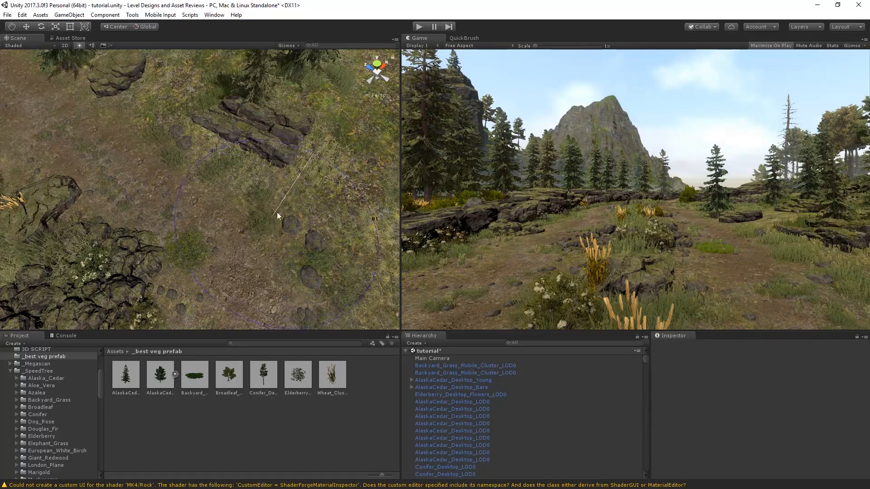
pyautogui.hotkey('ctrl', 'z')
# Step: Reduce the QuickBrush radius and paint backyard grass clusters on the ground between the rock slabs near the conifers
pyautogui.keyDown('alt'); pyautogui.moveTo(208, 217); pyautogui.dragTo(187, 142); pyautogui.keyUp('alt')
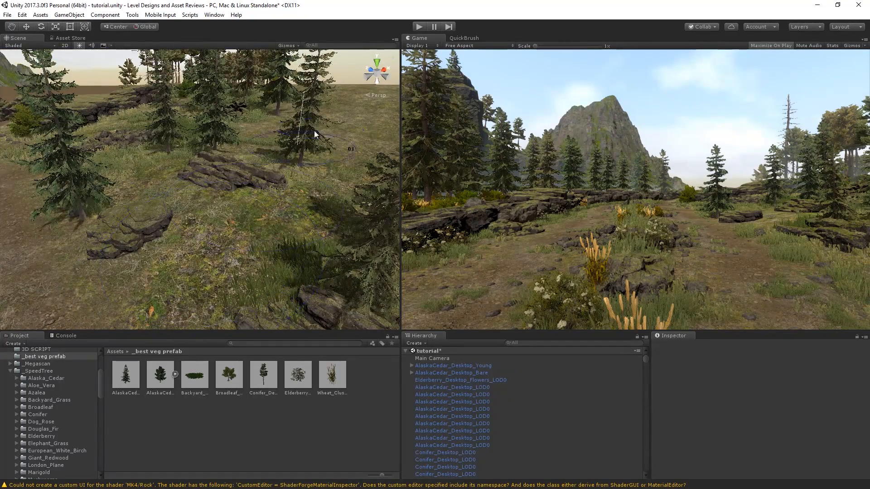
pyautogui.click(465, 37)
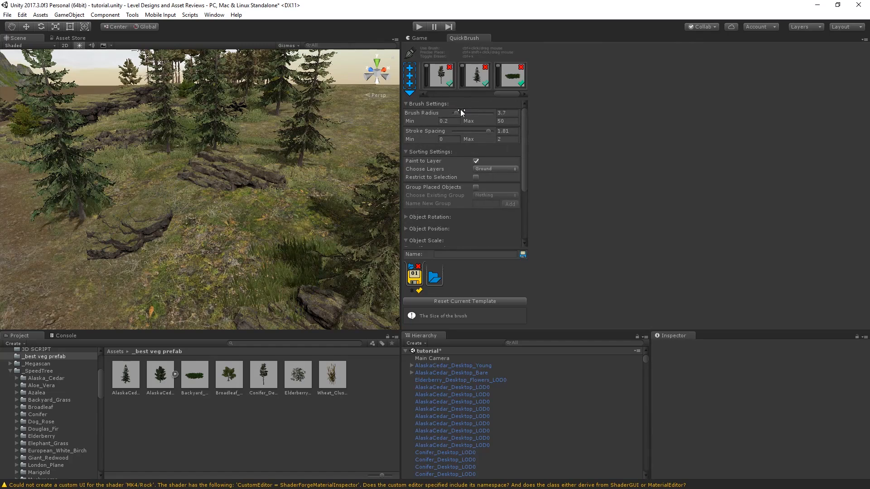
pyautogui.moveTo(460, 109); pyautogui.dragTo(453, 114)
pyautogui.moveTo(209, 230)
pyautogui.keyDown('ctrl'); pyautogui.mouseDown()
pyautogui.moveTo(166, 197)
pyautogui.moveTo(188, 187)
pyautogui.moveTo(112, 194)
pyautogui.moveTo(224, 197)
pyautogui.moveTo(336, 163)
pyautogui.mouseUp(); pyautogui.keyUp('ctrl')
pyautogui.click(418, 38)
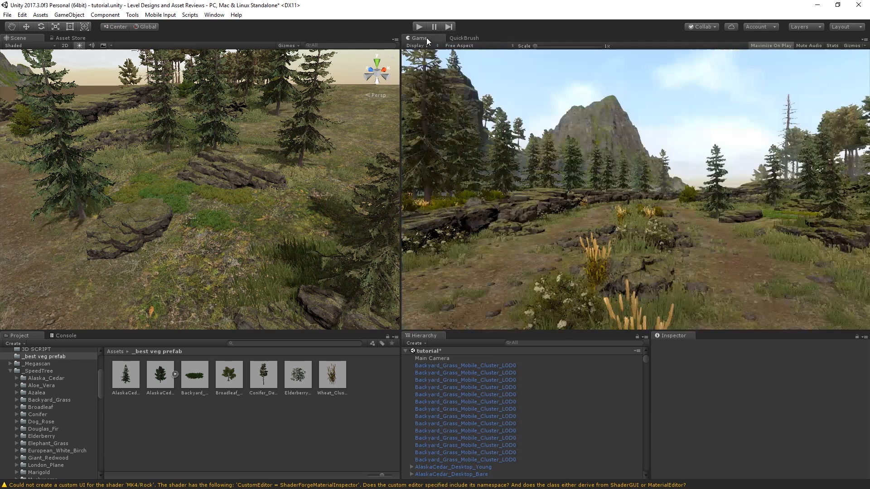
# Step: Set the Hue Variation colour of the painted grass cluster's Leaves_0 material to light grey C3C3C31A
pyautogui.click(224, 196)
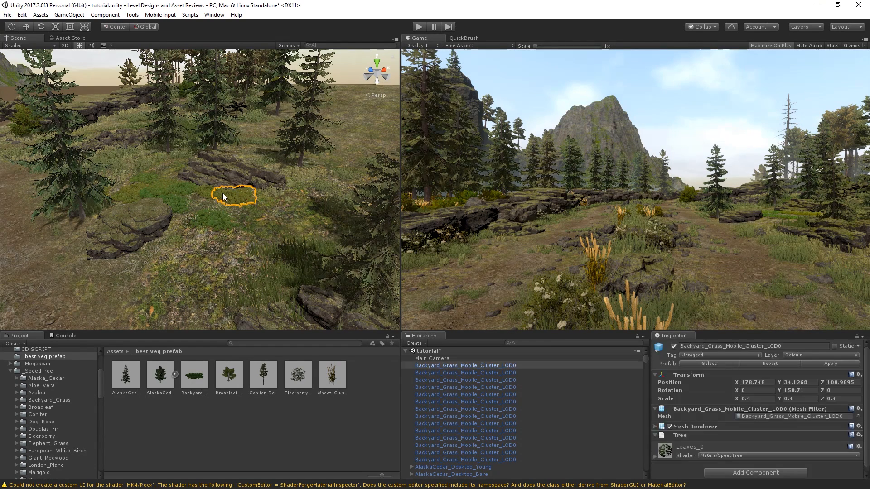
pyautogui.scroll(-5, 718, 435)
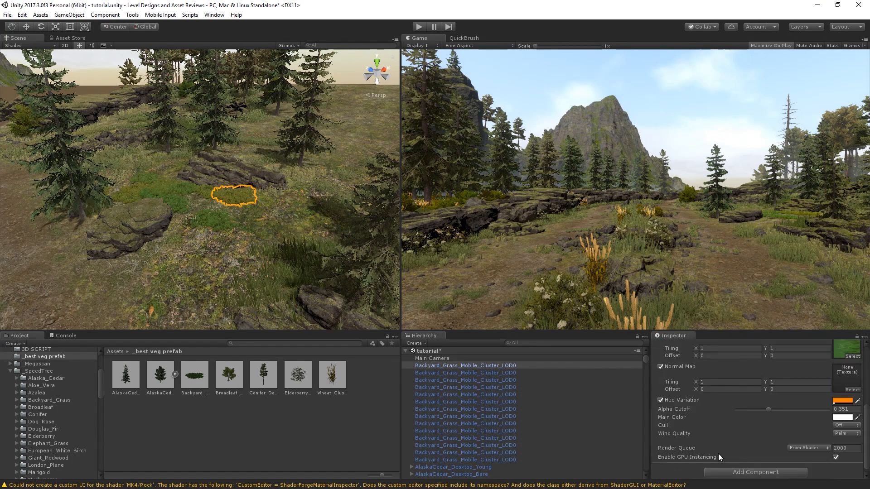
pyautogui.click(858, 428)
pyautogui.click(732, 422)
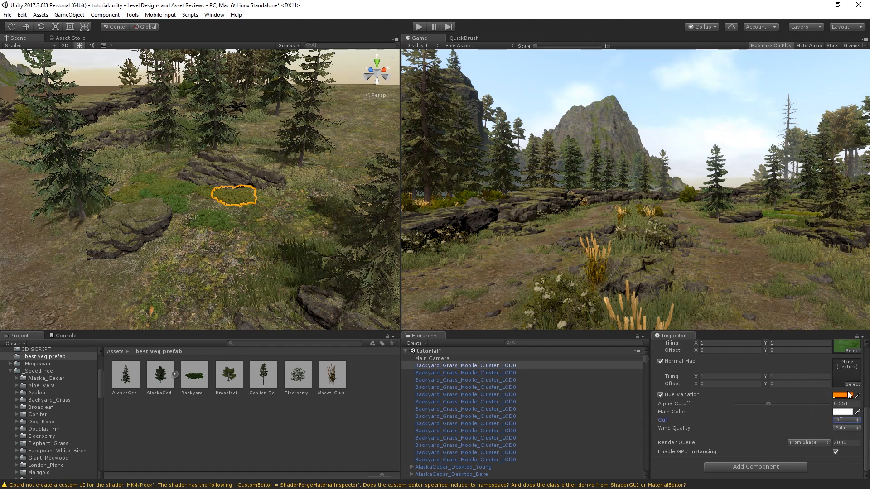
pyautogui.click(661, 395)
pyautogui.click(669, 394)
pyautogui.click(846, 396)
pyautogui.moveTo(305, 271); pyautogui.dragTo(267, 285)
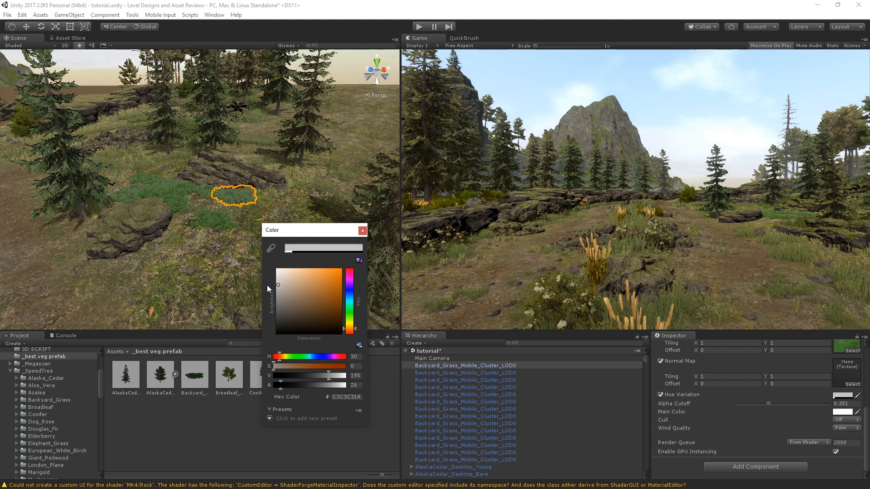
pyautogui.click(363, 230)
# Step: Review the grass material's settings and compare its colour with Hue Variation switched off and back on
pyautogui.scroll(3, 763, 430)
pyautogui.scroll(1, 760, 445)
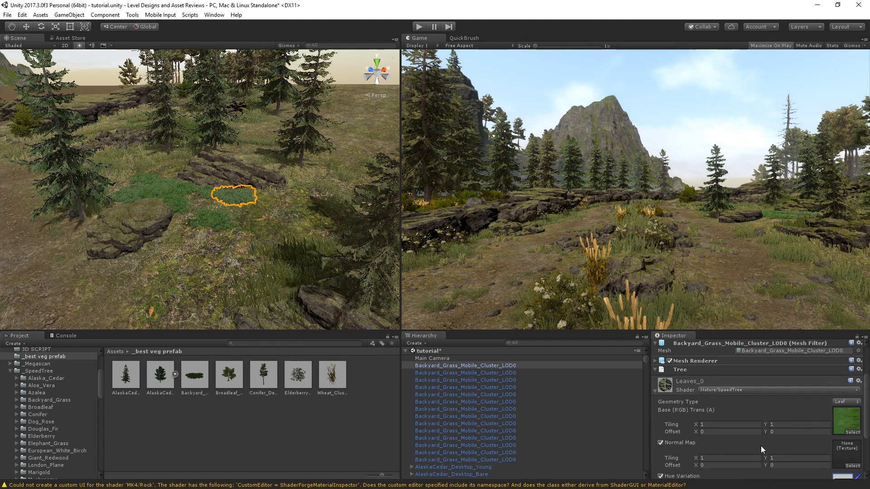
pyautogui.scroll(-1, 760, 446)
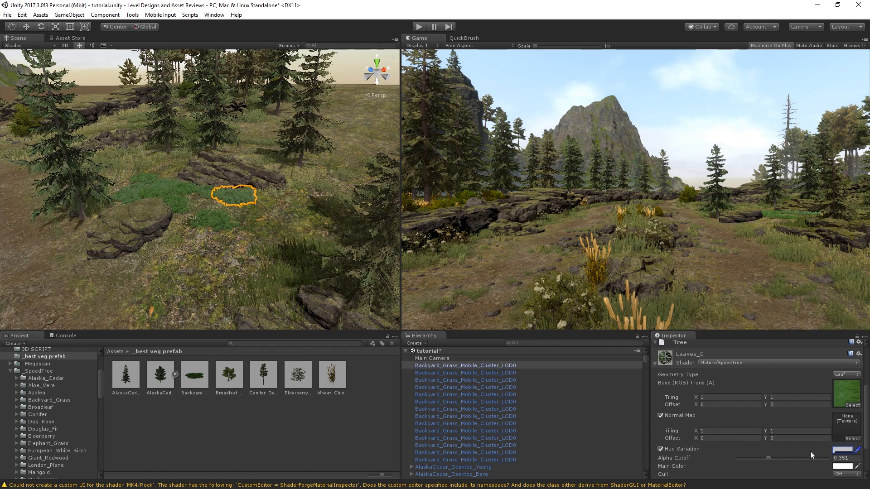
pyautogui.scroll(-3, 810, 451)
pyautogui.click(668, 394)
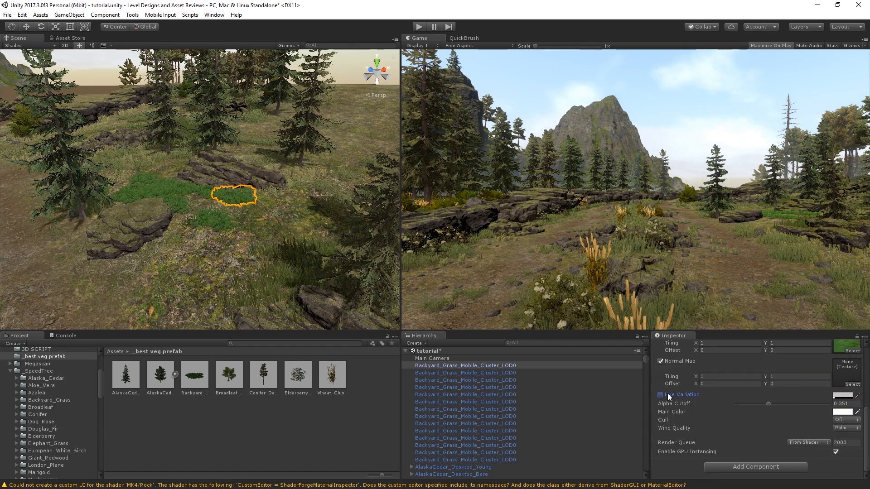
pyautogui.click(668, 394)
# Step: Paint more backyard grass clusters in front of the mossy rock slab and across towards the tall dark grass
pyautogui.moveTo(294, 188); pyautogui.dragTo(283, 217, button='right')
pyautogui.scroll(2, 205, 189)
pyautogui.click(196, 213)
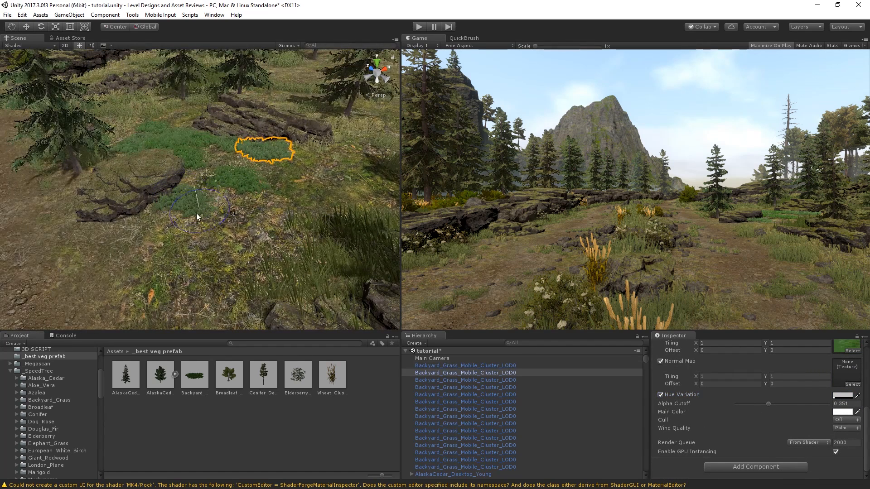
pyautogui.click(145, 244)
pyautogui.click(131, 230)
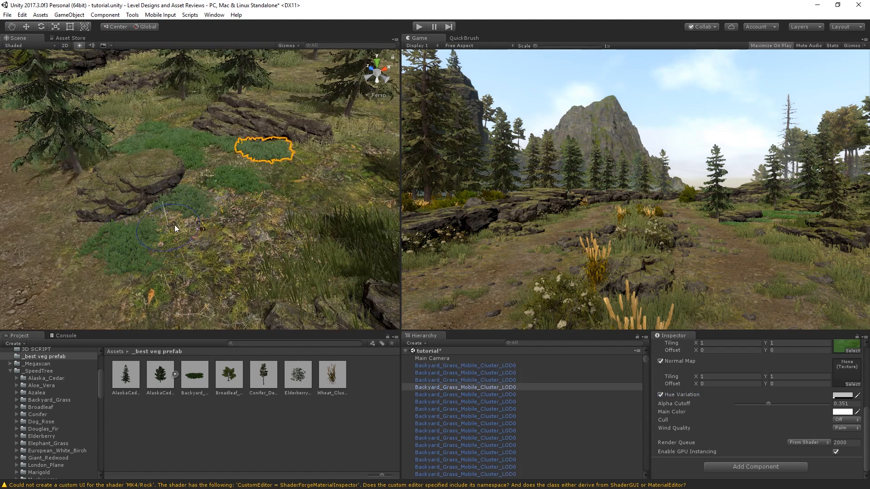
pyautogui.click(206, 250)
pyautogui.click(231, 273)
pyautogui.click(272, 253)
pyautogui.click(350, 201)
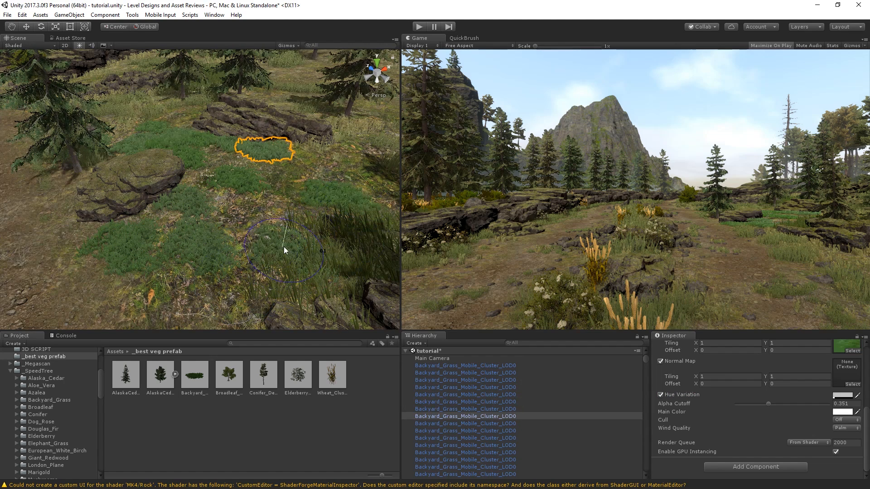
# Step: Fill the gaps between the painted grass clusters and extend the patch around and behind the farther rock slab
pyautogui.click(248, 215)
pyautogui.click(360, 181)
pyautogui.click(353, 166)
pyautogui.click(285, 164)
pyautogui.click(231, 157)
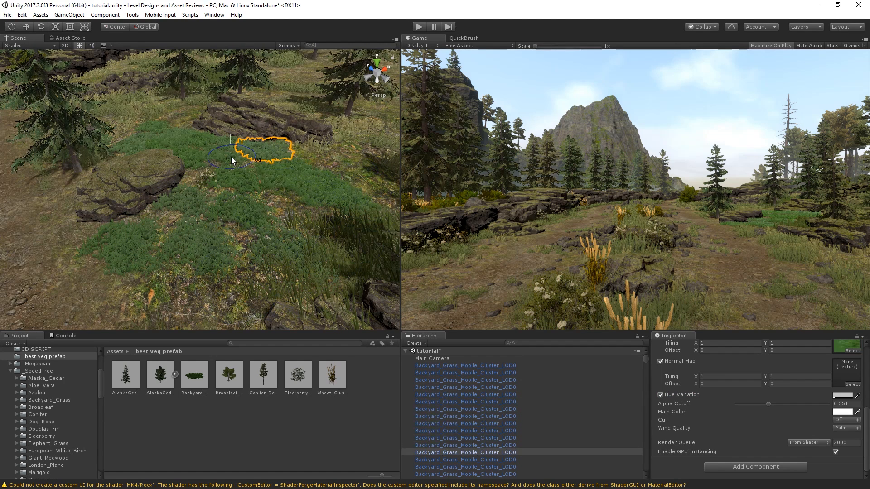
pyautogui.click(206, 186)
pyautogui.click(171, 121)
pyautogui.click(185, 116)
pyautogui.click(207, 115)
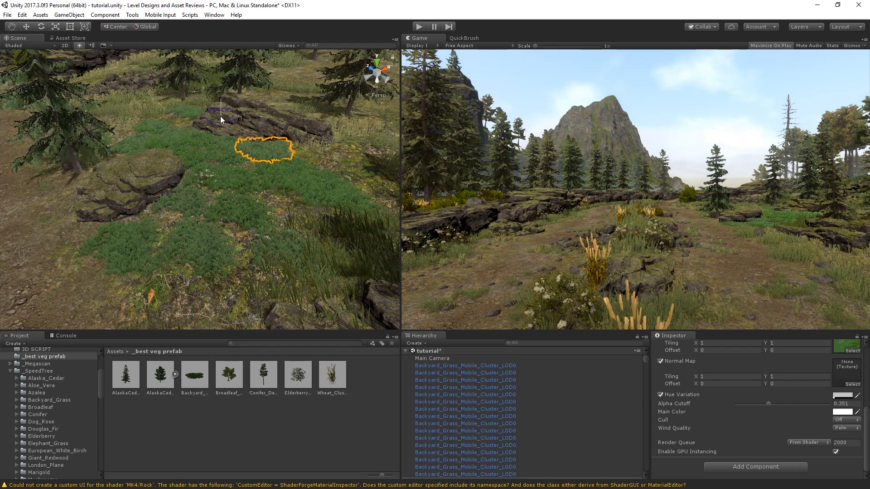
pyautogui.click(183, 113)
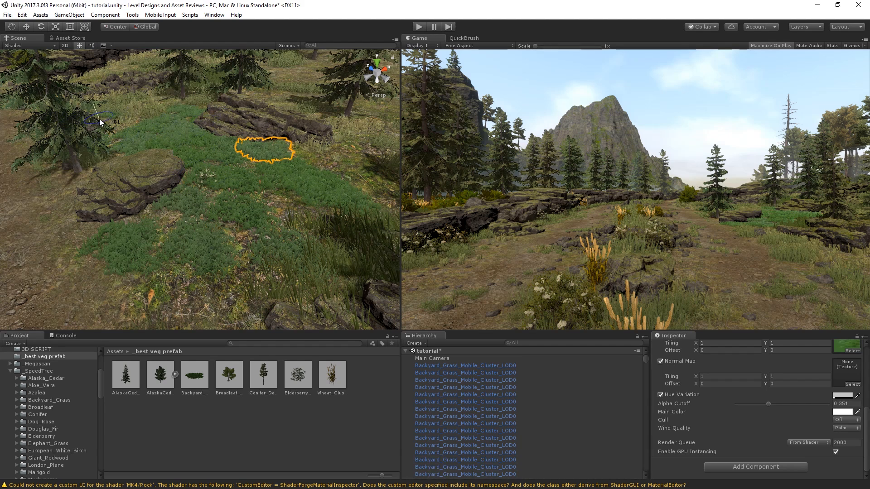
# Step: Set the grass material's Alpha Cutoff to 0.233 and its Hue Variation colour to orange E893381A
pyautogui.moveTo(767, 402); pyautogui.dragTo(747, 405)
pyautogui.click(843, 396)
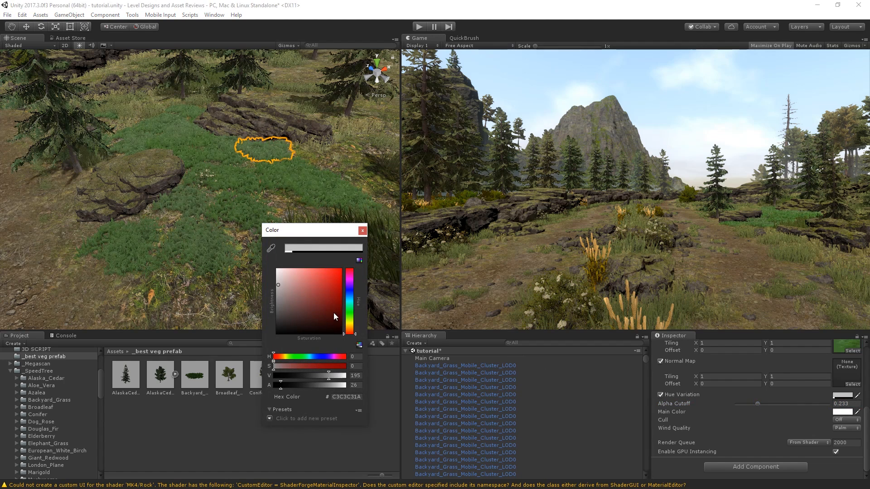
pyautogui.moveTo(352, 334); pyautogui.dragTo(349, 328)
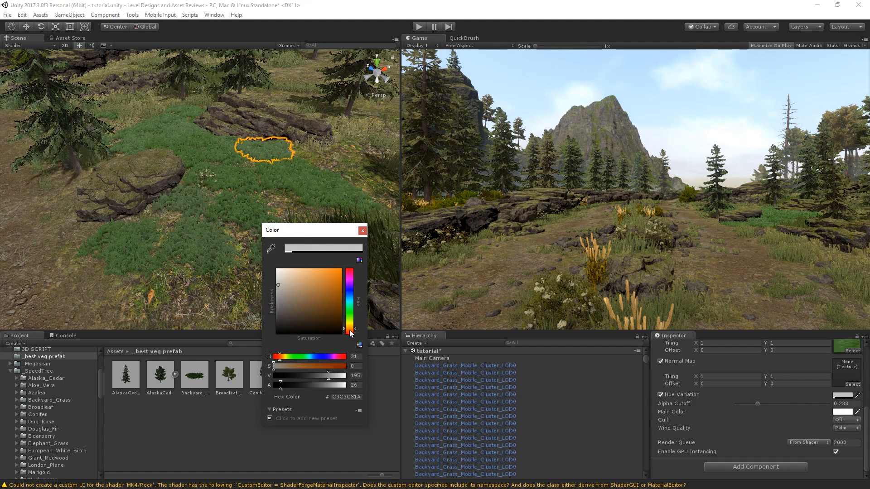
pyautogui.moveTo(314, 278)
pyautogui.mouseDown()
pyautogui.moveTo(322, 280)
pyautogui.moveTo(298, 306)
pyautogui.moveTo(349, 258)
pyautogui.moveTo(325, 277)
pyautogui.mouseUp()
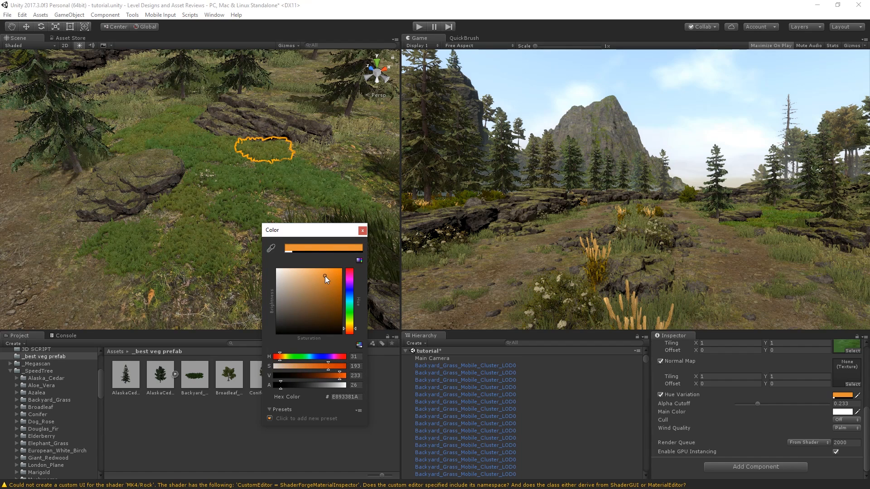
pyautogui.click(362, 230)
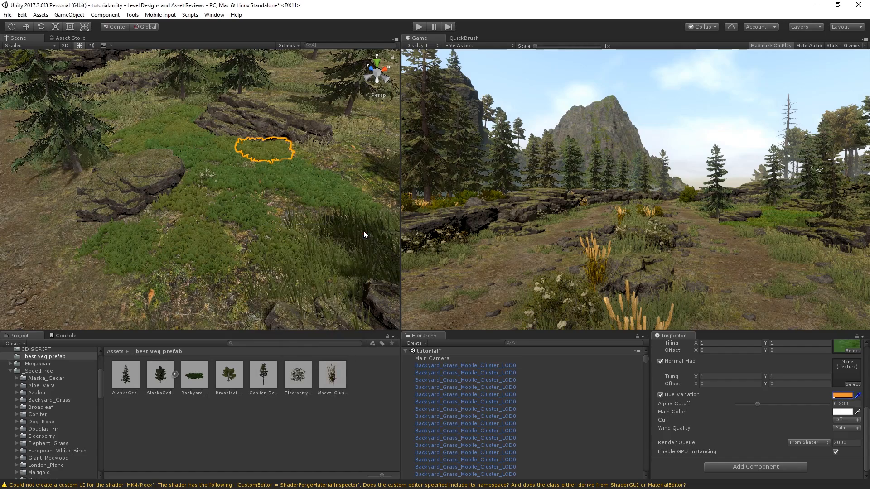
# Step: Paint backyard grass clusters around the small rocks at the dirt path's edge, undoing and repainting the misplaced ones
pyautogui.keyDown('alt'); pyautogui.moveTo(135, 192); pyautogui.dragTo(276, 256); pyautogui.keyUp('alt')
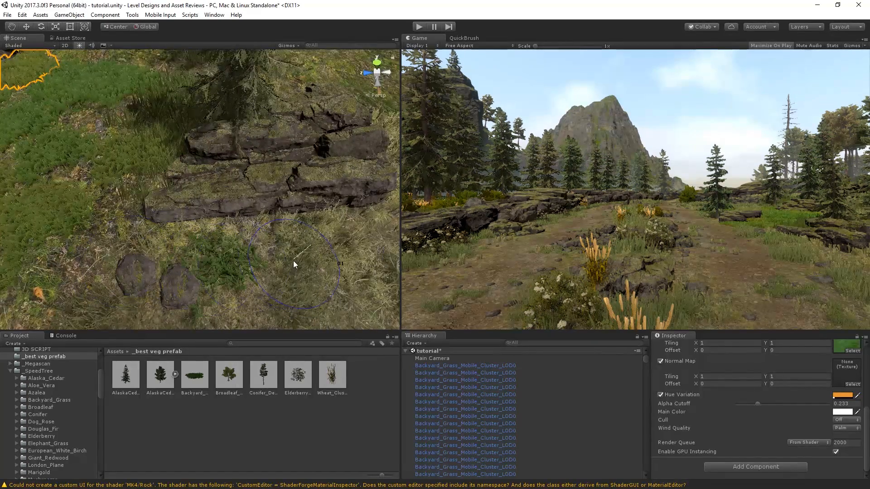
pyautogui.keyDown('alt'); pyautogui.moveTo(123, 238); pyautogui.dragTo(217, 210); pyautogui.keyUp('alt')
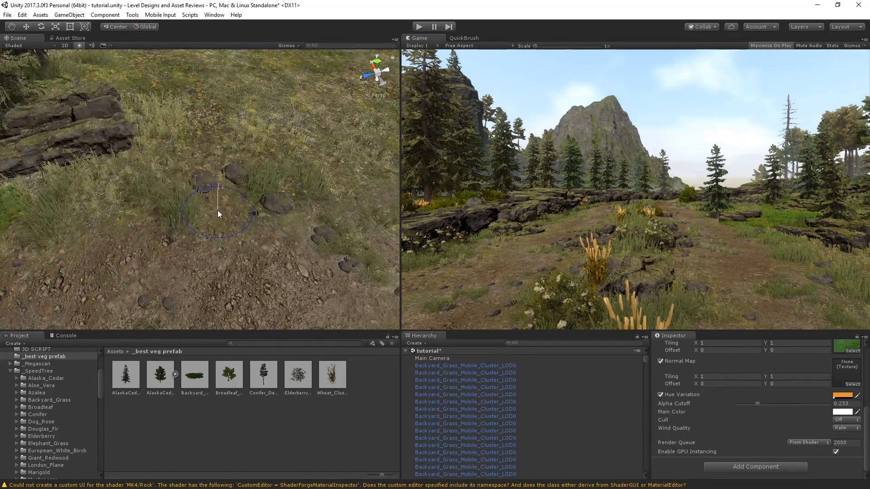
pyautogui.hotkey('ctrl', 'z')
pyautogui.hotkey('ctrl', 'z')
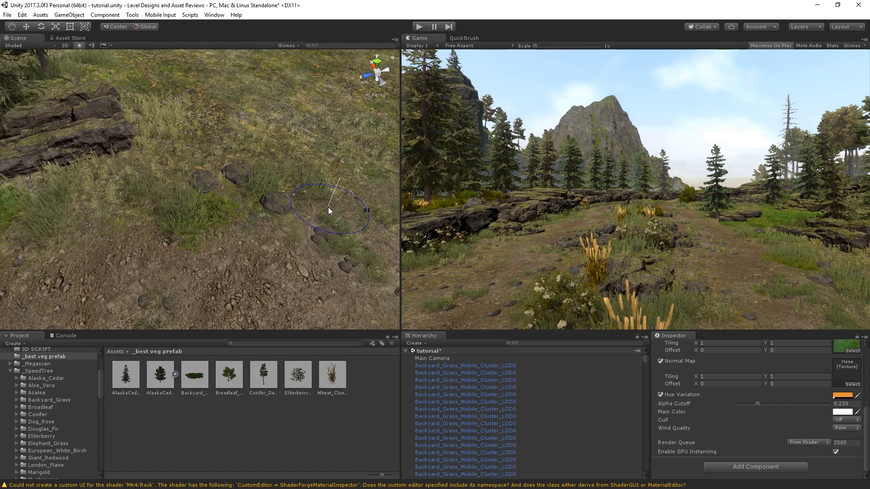
pyautogui.click(328, 207)
pyautogui.hotkey('ctrl', 'z')
pyautogui.click(341, 203)
pyautogui.hotkey('ctrl', 'z')
pyautogui.click(333, 182)
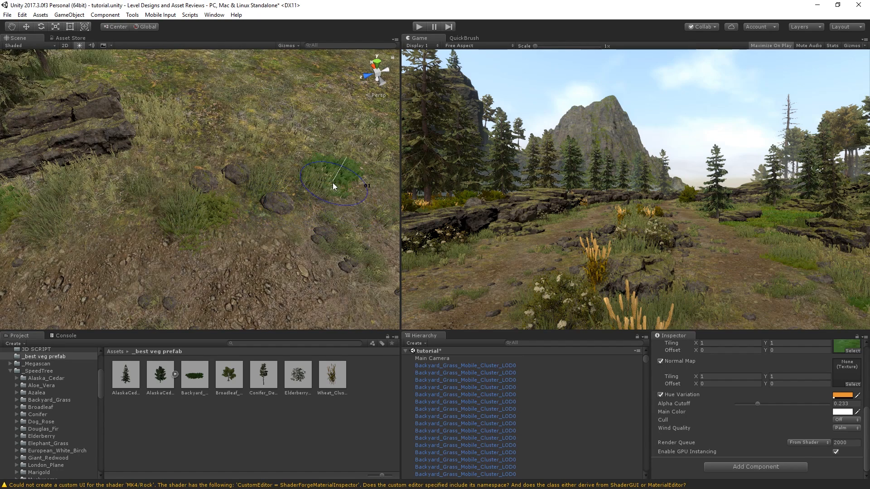
pyautogui.hotkey('ctrl', 'z')
pyautogui.click(317, 186)
pyautogui.click(209, 212)
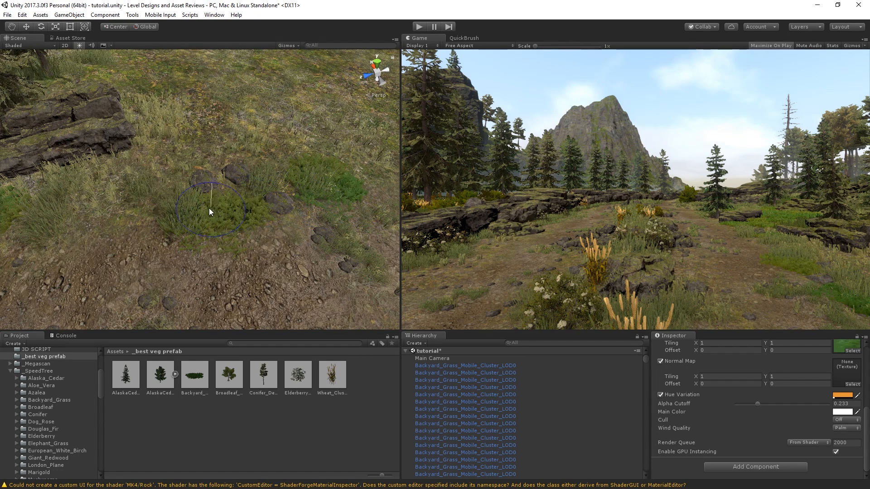
pyautogui.hotkey('ctrl', 'z')
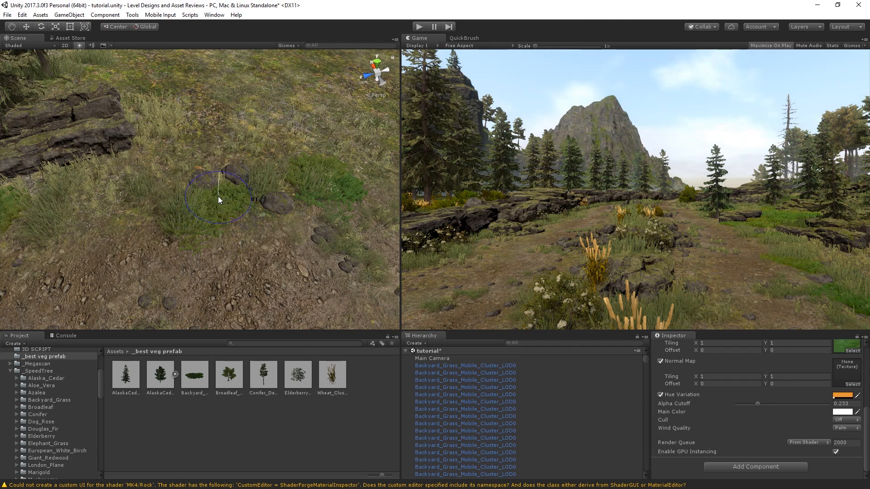
# Step: Paint more grass clusters along the front of the layered rock slab, past its end and out to the path's edge
pyautogui.moveTo(218, 196); pyautogui.dragTo(157, 185, button='right')
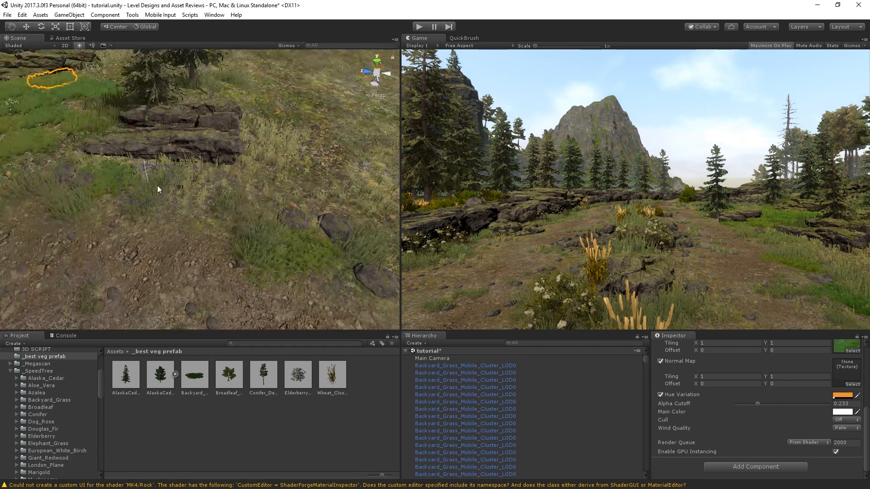
pyautogui.click(209, 181)
pyautogui.click(264, 183)
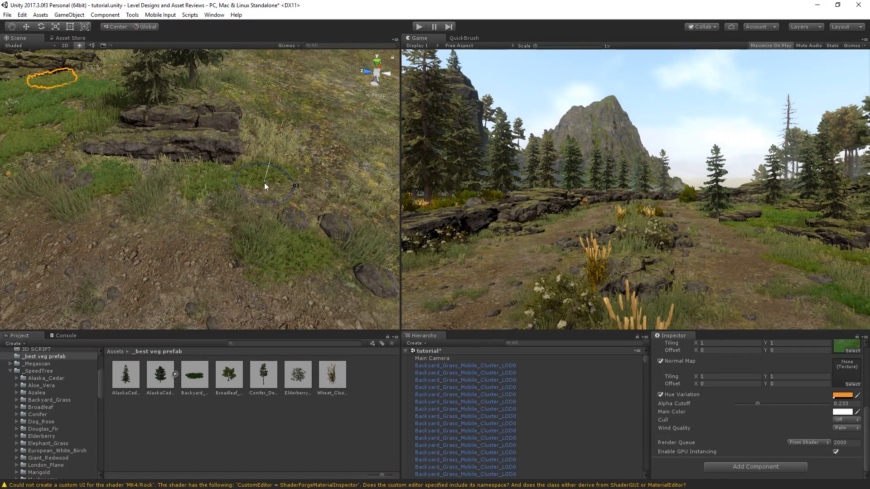
pyautogui.moveTo(272, 180); pyautogui.dragTo(210, 169, button='right')
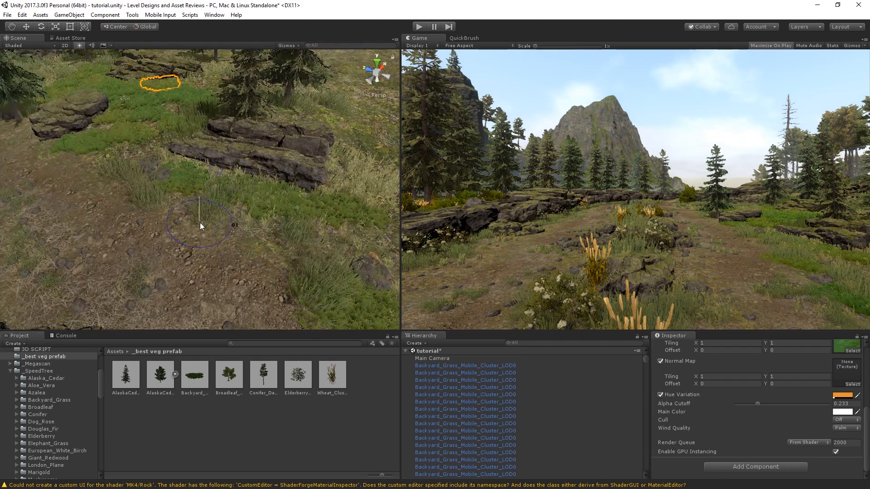
pyautogui.click(172, 201)
pyautogui.click(159, 192)
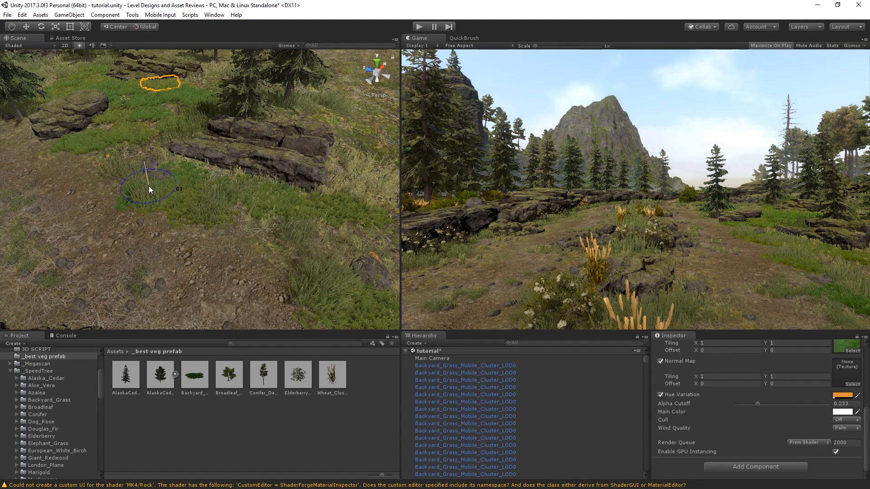
pyautogui.moveTo(276, 205); pyautogui.dragTo(157, 217, button='right')
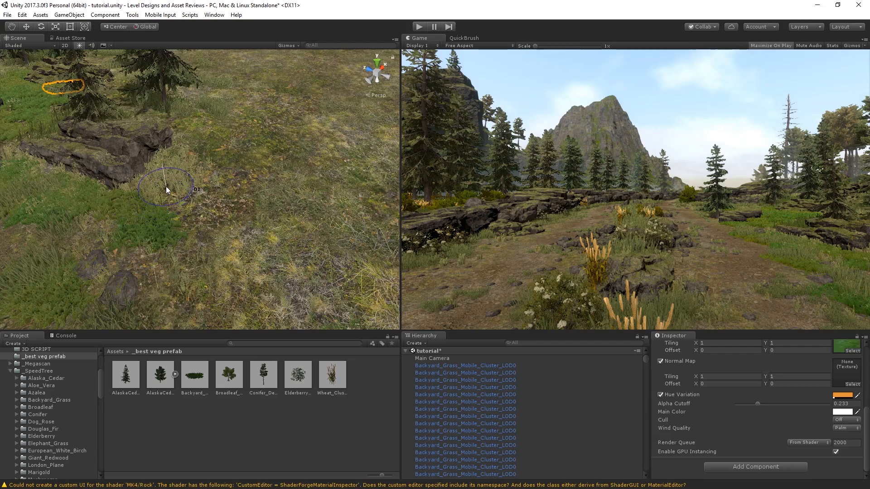
pyautogui.moveTo(166, 186); pyautogui.dragTo(156, 182, button='right')
pyautogui.click(159, 176)
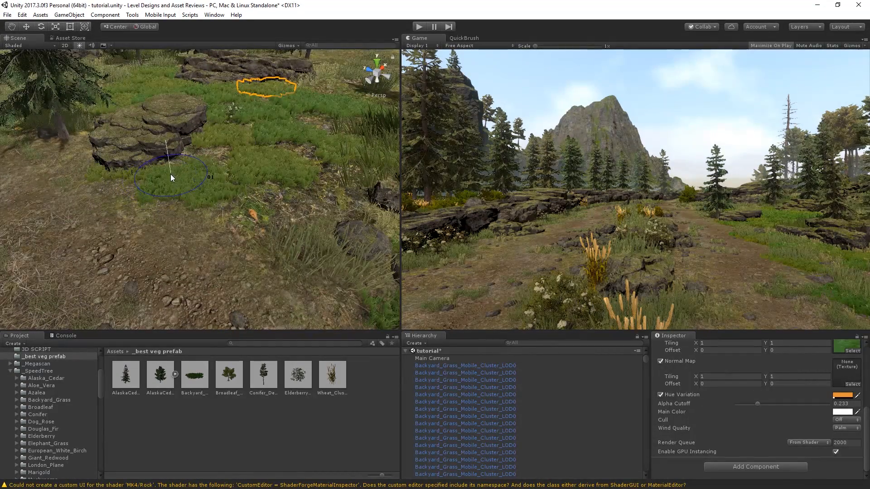
# Step: Add grass in front of the mossy rock slab and a few patches near the dark rock pile by the spruces
pyautogui.click(171, 174)
pyautogui.hotkey('ctrl', 'z')
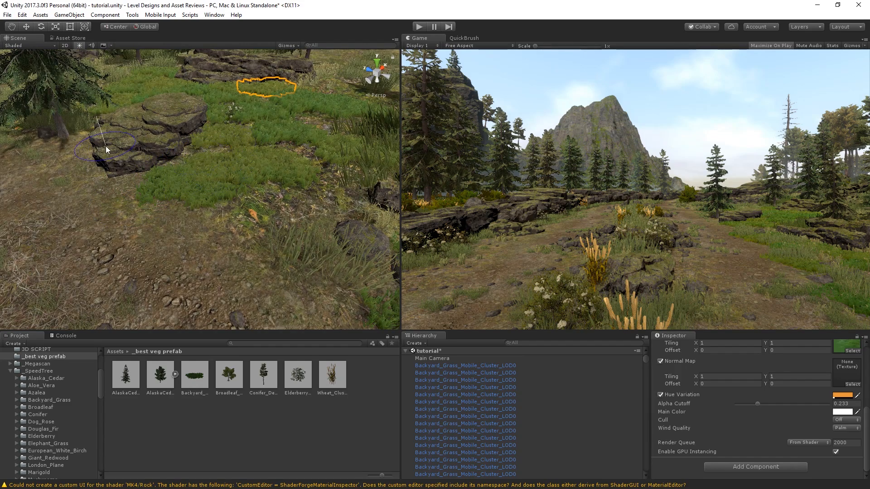
pyautogui.moveTo(105, 146)
pyautogui.mouseDown(button='right')
pyautogui.moveTo(147, 127)
pyautogui.moveTo(148, 222)
pyautogui.mouseUp(button='right')
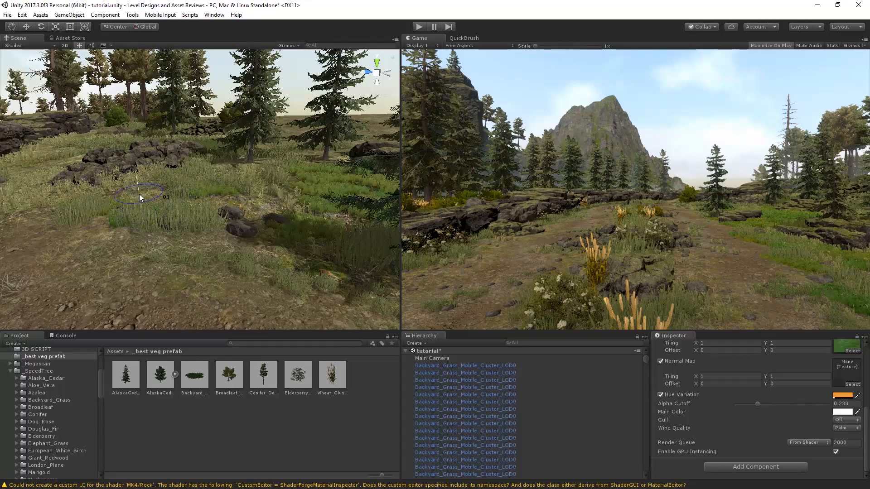
pyautogui.moveTo(309, 174); pyautogui.dragTo(254, 199, button='right')
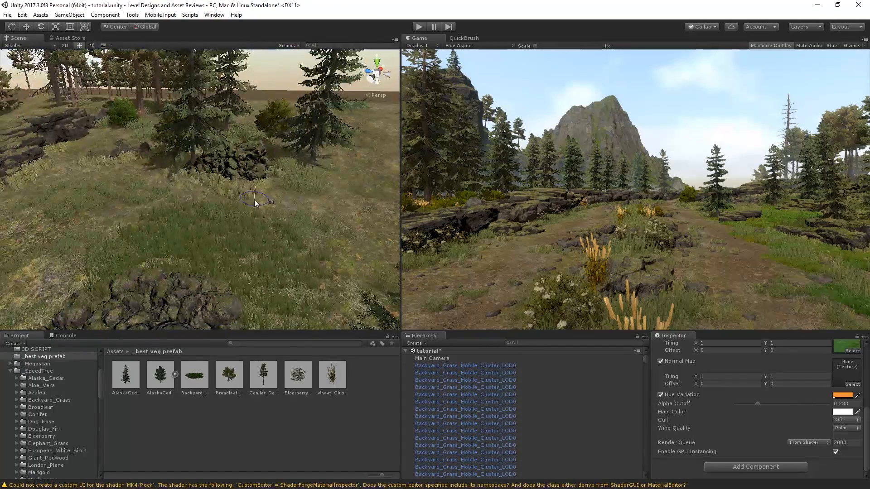
pyautogui.moveTo(408, 207); pyautogui.dragTo(165, 189, button='right')
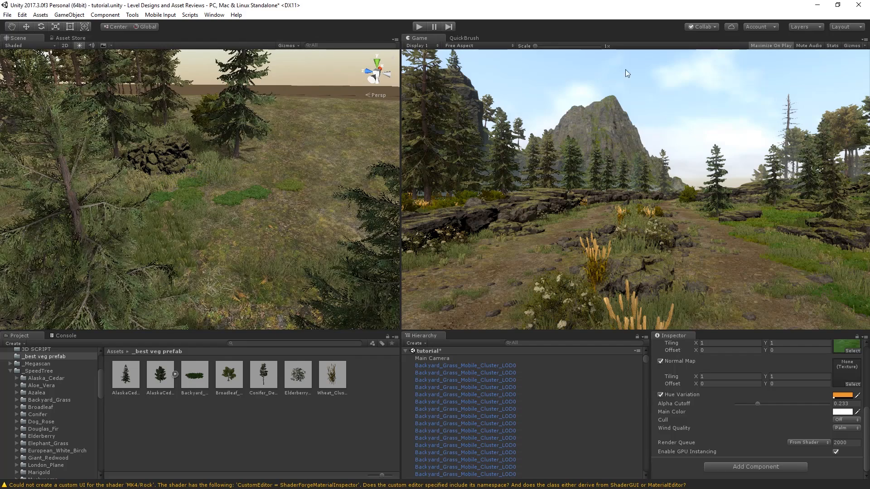
# Step: Run the scene in play mode to review the painted grass, and stop it again
pyautogui.click(417, 27)
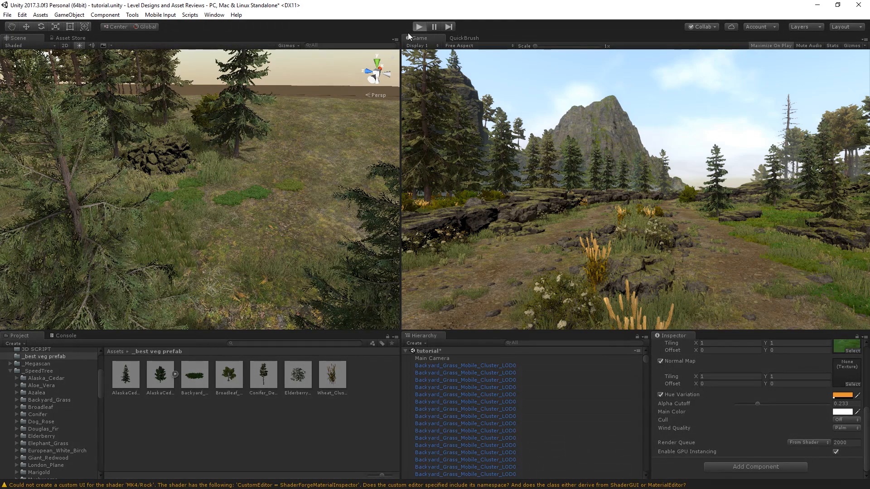
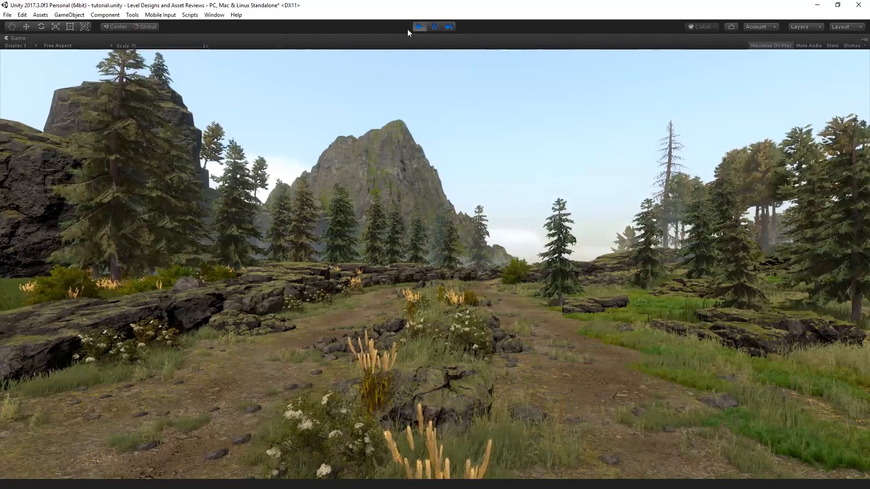
pyautogui.click(416, 28)
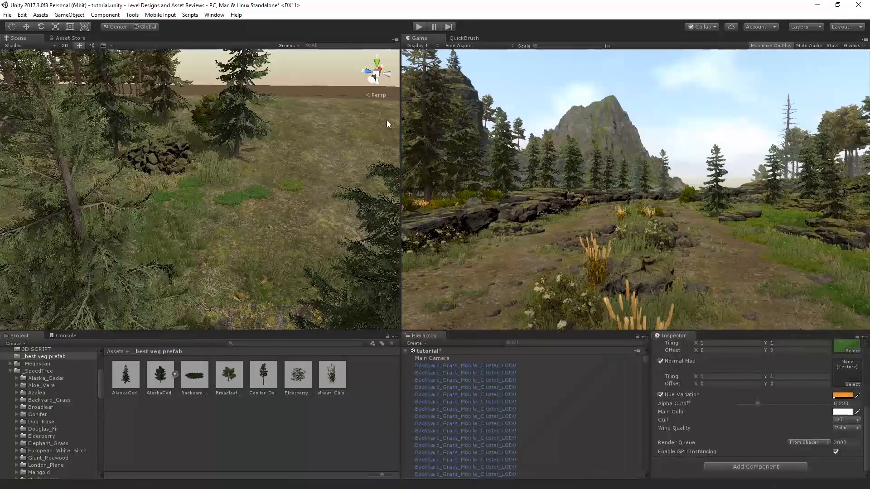
# Step: Delete the selected grass cluster and erase the dense clusters around it in front of the farther rock slab and beside the mossy rock
pyautogui.moveTo(387, 120); pyautogui.dragTo(262, 193, button='right')
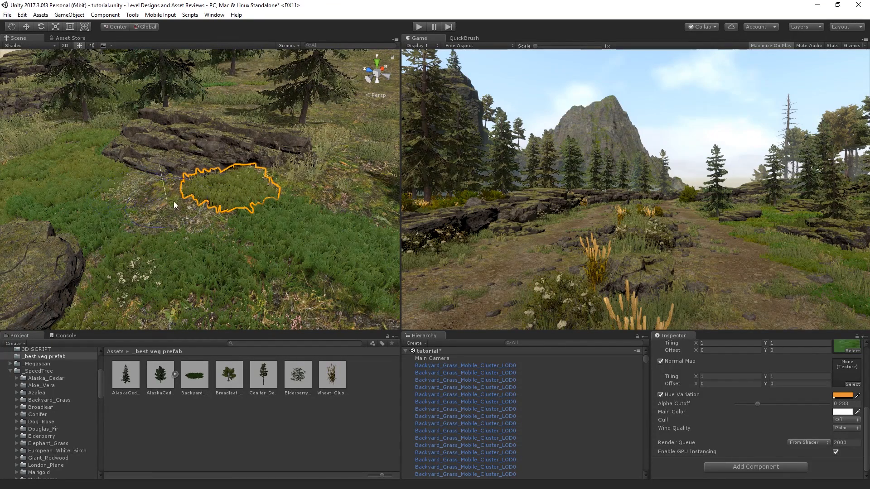
pyautogui.press('Delete')
pyautogui.moveTo(249, 219)
pyautogui.keyDown('shift'); pyautogui.mouseDown()
pyautogui.moveTo(243, 235)
pyautogui.moveTo(159, 245)
pyautogui.moveTo(109, 187)
pyautogui.moveTo(274, 245)
pyautogui.moveTo(300, 246)
pyautogui.moveTo(287, 254)
pyautogui.mouseUp(); pyautogui.keyUp('shift')
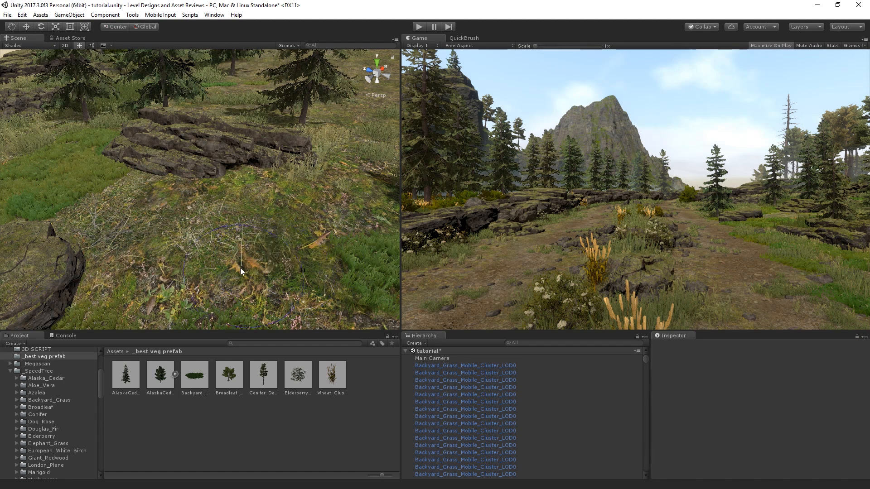
pyautogui.keyDown('alt'); pyautogui.moveTo(193, 286); pyautogui.dragTo(191, 319); pyautogui.keyUp('alt')
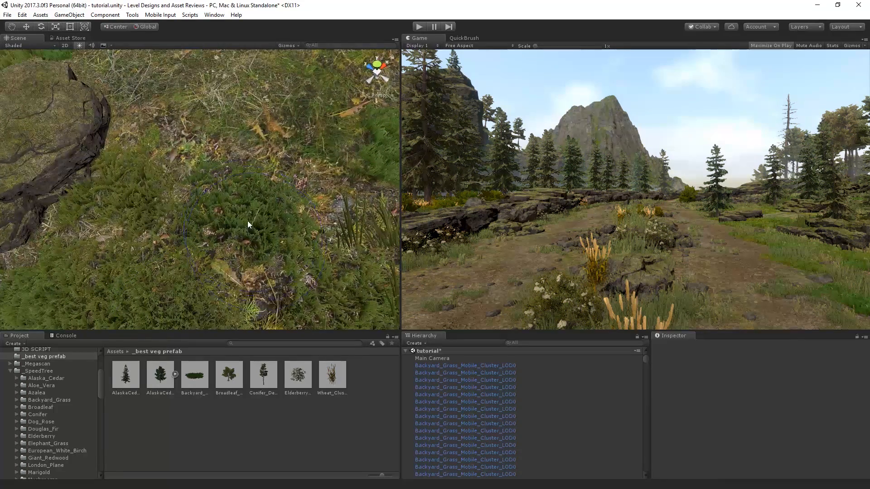
pyautogui.keyDown('shift'); pyautogui.moveTo(247, 221); pyautogui.dragTo(216, 218); pyautogui.keyUp('shift')
pyautogui.keyDown('shift'); pyautogui.moveTo(259, 235); pyautogui.dragTo(178, 261); pyautogui.keyUp('shift')
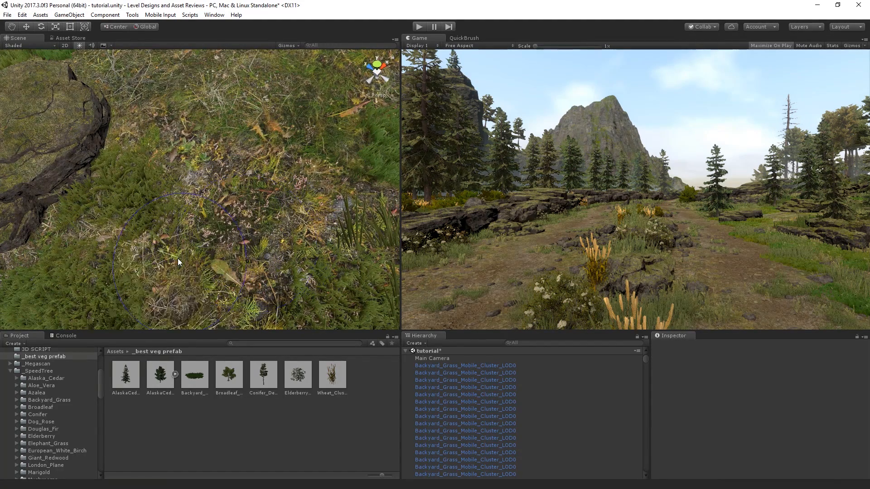
# Step: Repaint sparser grass clusters beside the mossy rock slab and next to the tall grass by the small rocks
pyautogui.click(178, 258)
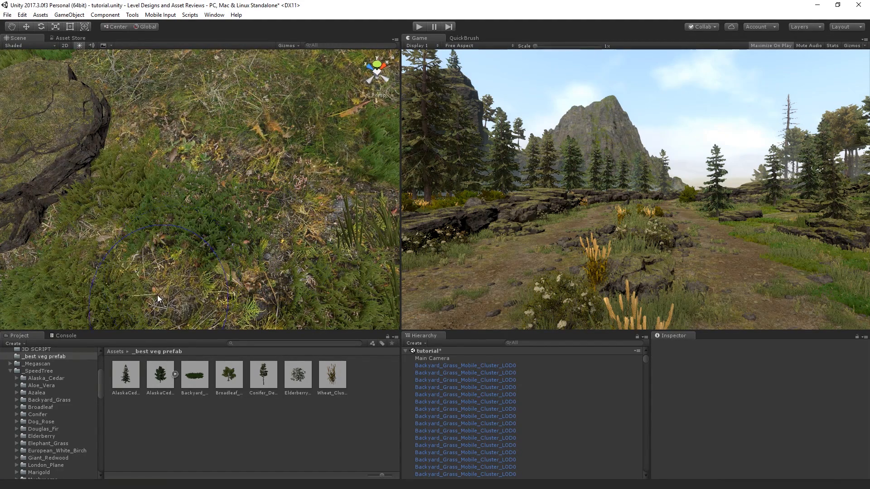
pyautogui.keyDown('shift'); pyautogui.click(157, 295); pyautogui.keyUp('shift')
pyautogui.click(187, 274)
pyautogui.click(162, 305)
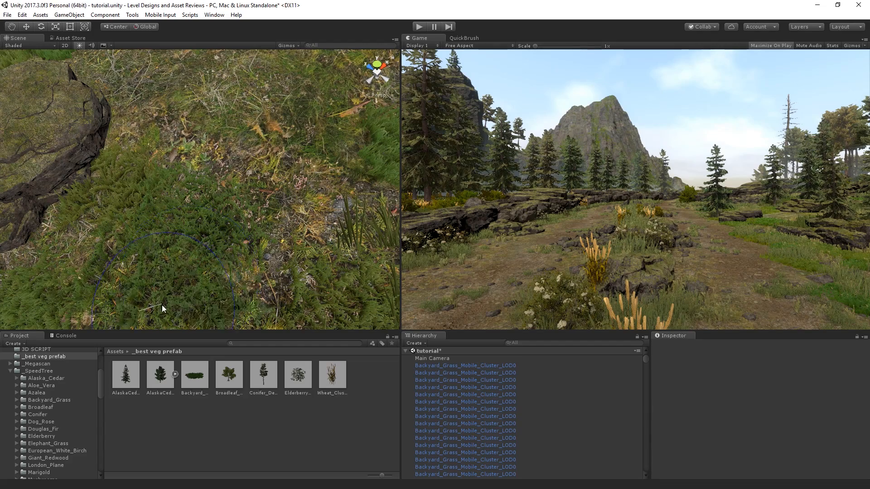
pyautogui.moveTo(162, 306)
pyautogui.mouseDown(button='right')
pyautogui.moveTo(164, 229)
pyautogui.moveTo(202, 258)
pyautogui.moveTo(235, 258)
pyautogui.moveTo(143, 203)
pyautogui.moveTo(155, 204)
pyautogui.moveTo(150, 198)
pyautogui.moveTo(175, 136)
pyautogui.moveTo(269, 82)
pyautogui.moveTo(244, 197)
pyautogui.mouseUp(button='right')
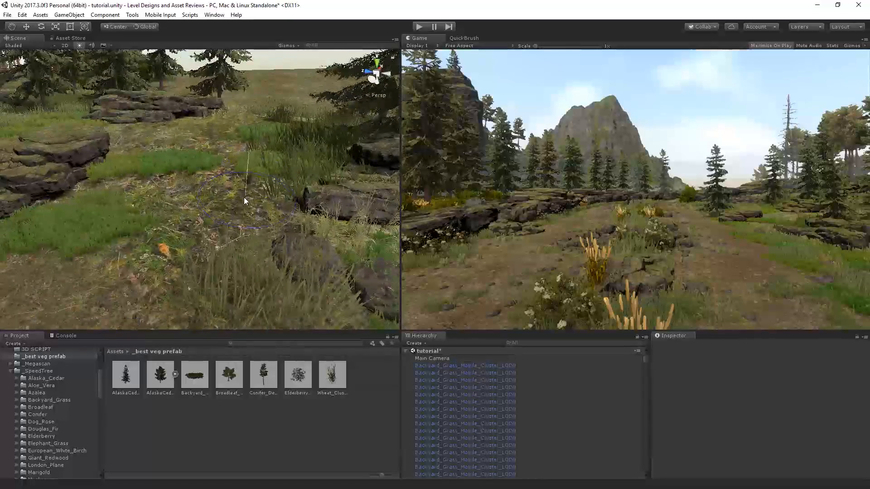
pyautogui.click(222, 222)
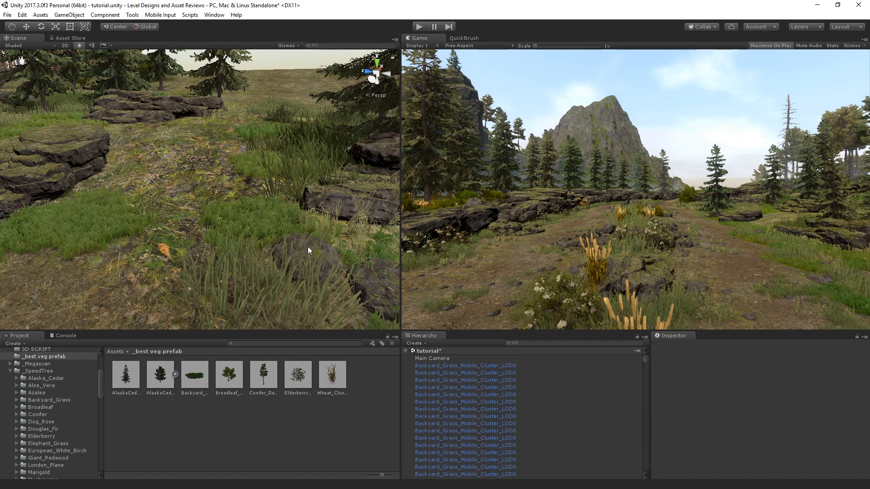
# Step: Browse the SpeedTree plant folders from Azalea through Elephant_Grass for another plant suited to the scene
pyautogui.click(57, 400)
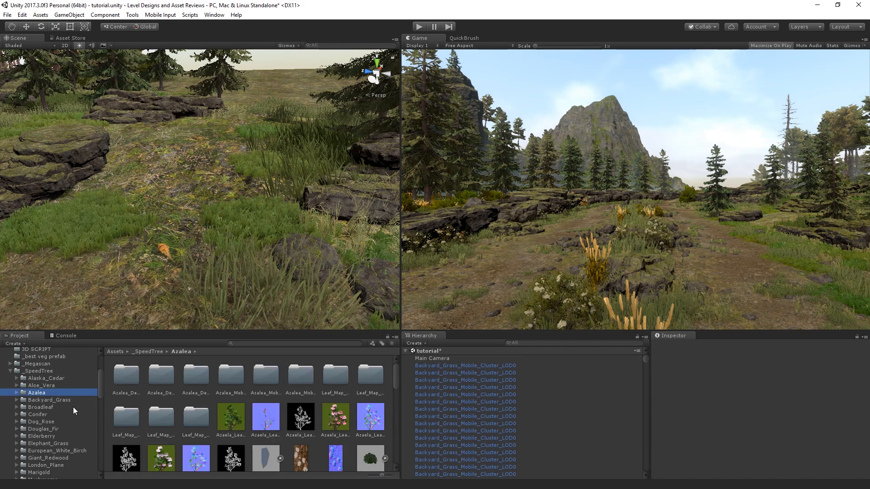
pyautogui.scroll(-3, 218, 397)
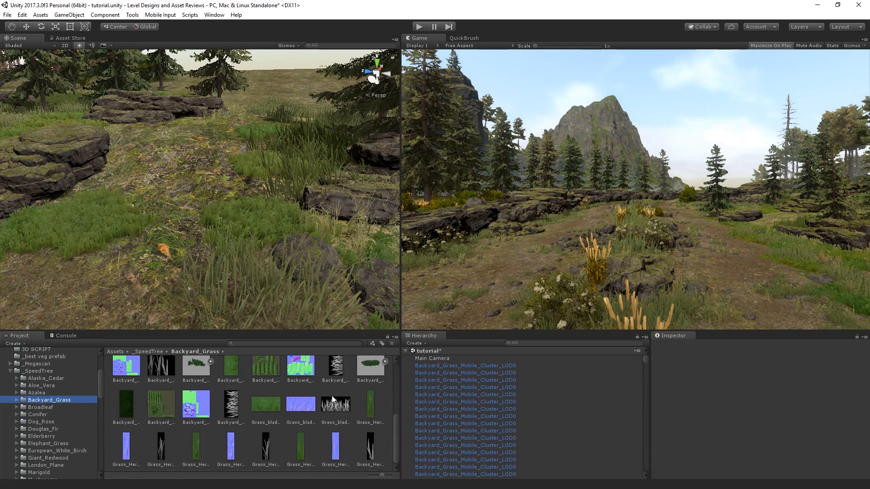
pyautogui.click(53, 407)
pyautogui.scroll(3, 158, 435)
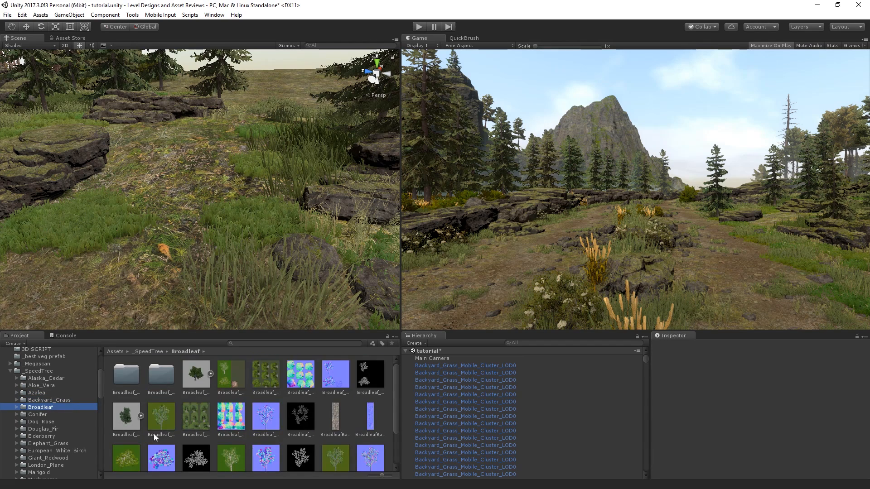
pyautogui.moveTo(151, 241); pyautogui.dragTo(151, 379)
pyautogui.click(40, 421)
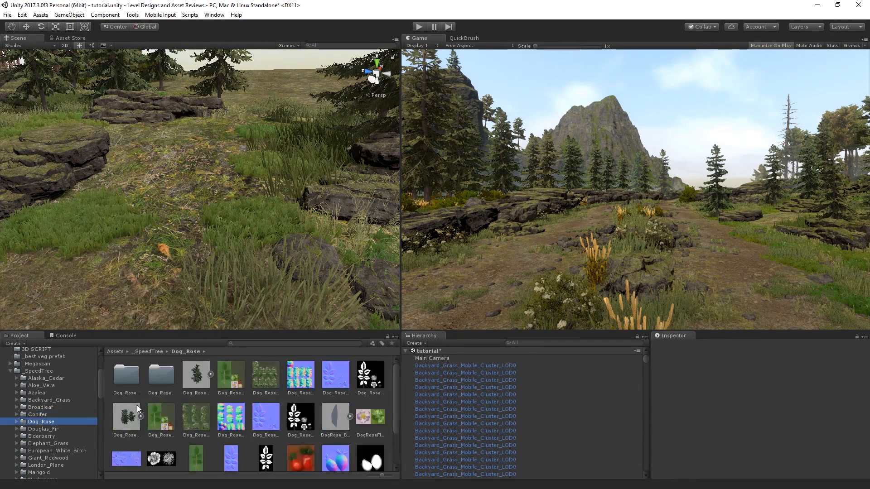
pyautogui.scroll(-1, 277, 434)
pyautogui.press('Down')
pyautogui.press('Down')
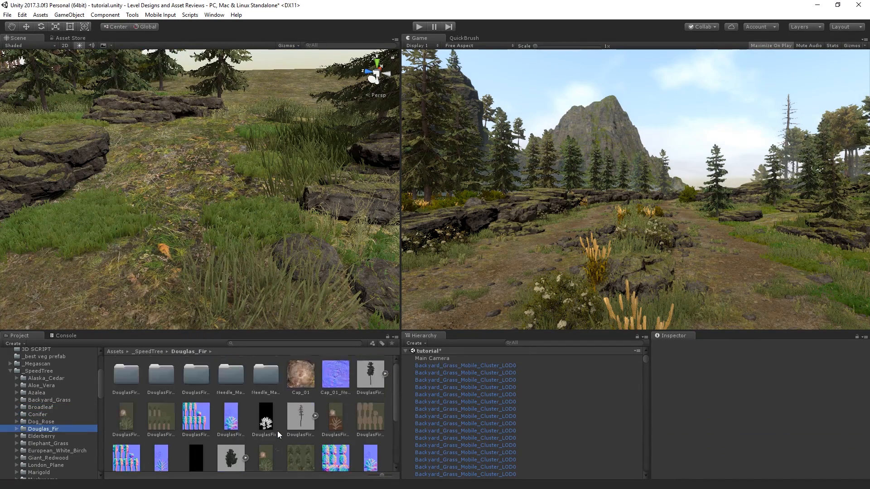
pyautogui.scroll(-5, 278, 431)
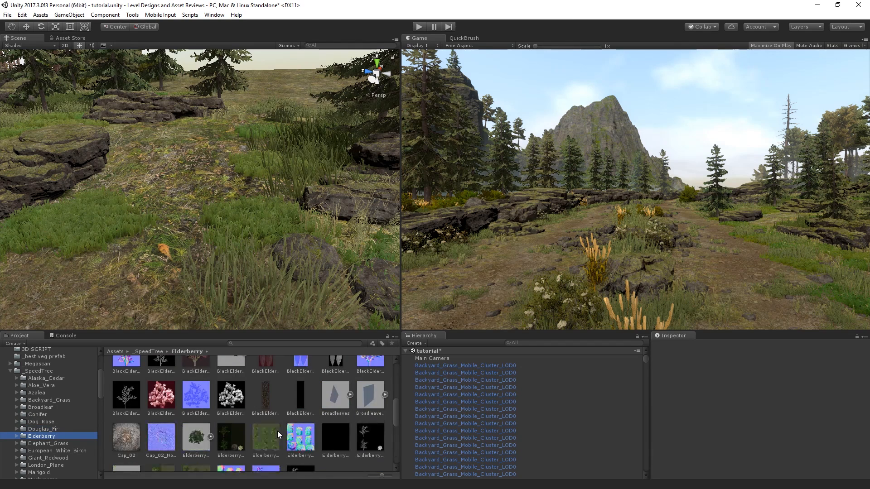
pyautogui.scroll(1, 218, 449)
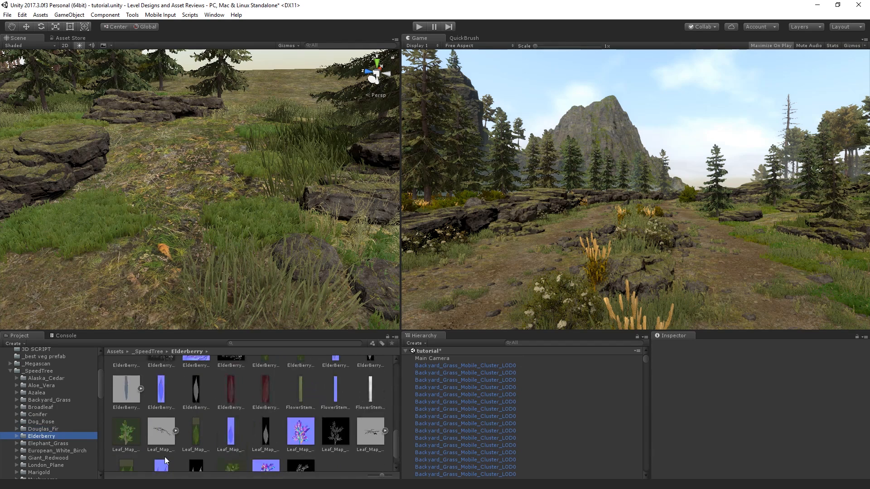
pyautogui.press('Down')
pyautogui.scroll(5, 179, 447)
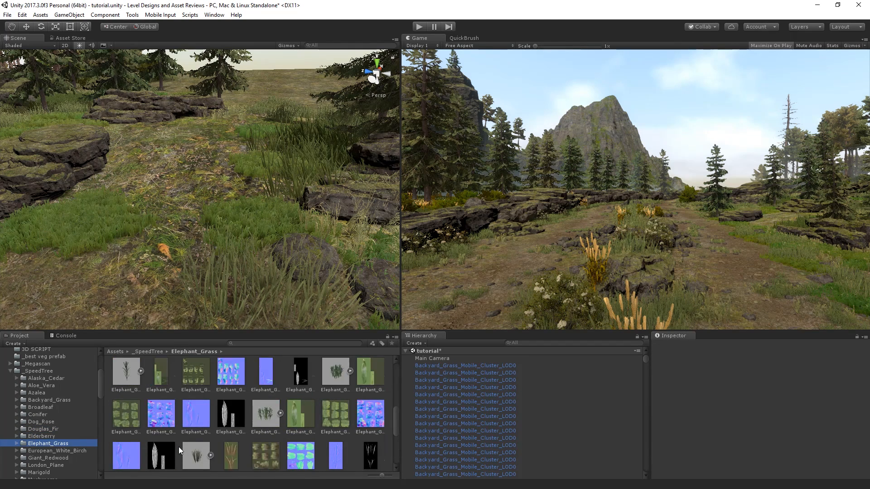
pyautogui.scroll(1, 319, 384)
# Step: Try the first elephant grass cluster between the rock slabs, undo it, and place Elephant_Grass_Mobile_Cluster_2 there instead
pyautogui.moveTo(320, 385); pyautogui.dragTo(141, 166)
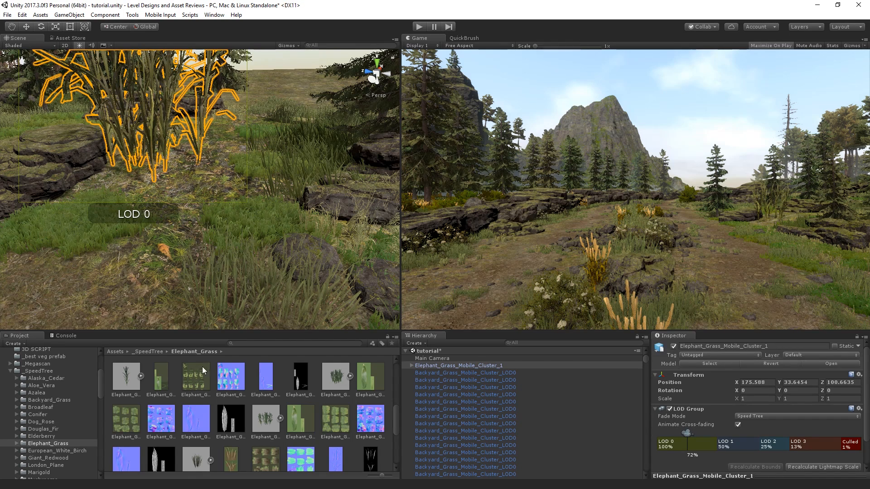
pyautogui.hotkey('ctrl', 'z')
pyautogui.moveTo(334, 379); pyautogui.dragTo(164, 157)
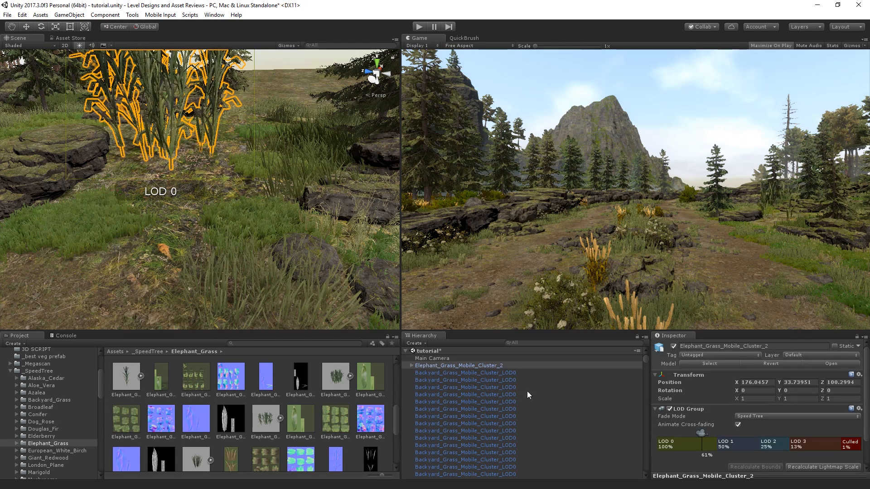
# Step: Save the elephant grass cluster's LOD0 mesh as a prefab in the _best veg prefab folder and delete its scene copy
pyautogui.click(412, 365)
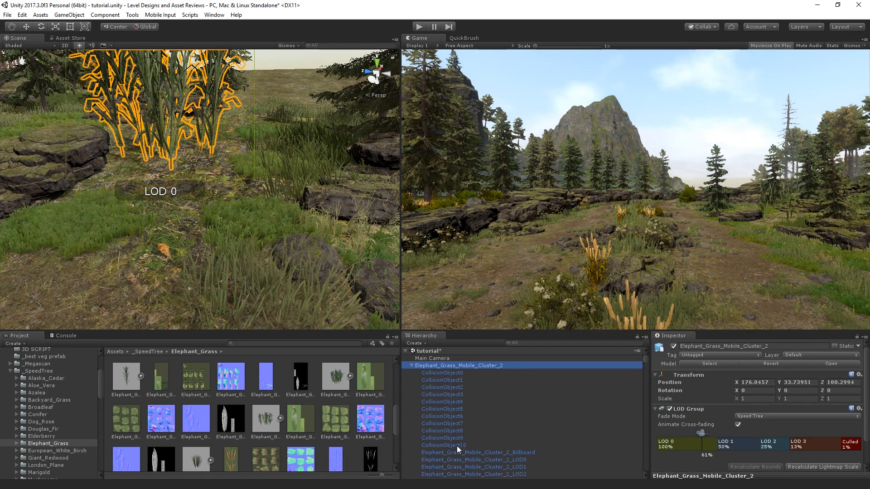
pyautogui.moveTo(485, 456); pyautogui.dragTo(45, 357)
pyautogui.press('Return')
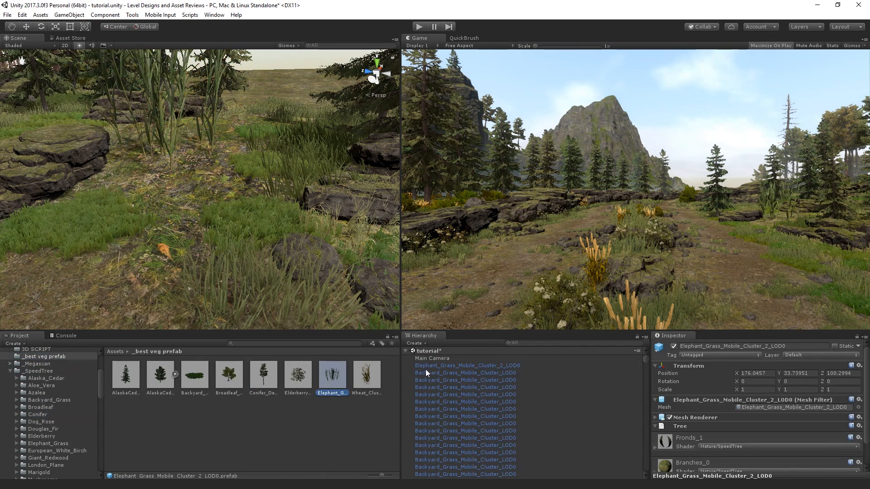
pyautogui.click(428, 366)
pyautogui.press('Delete')
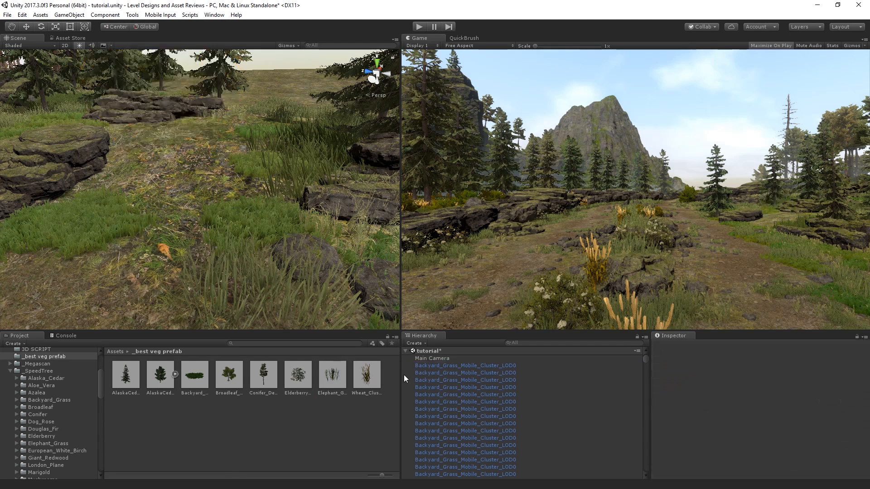
# Step: Add the Elephant_Grass prefab to the QuickBrush object palette and bring its entry into view
pyautogui.click(215, 15)
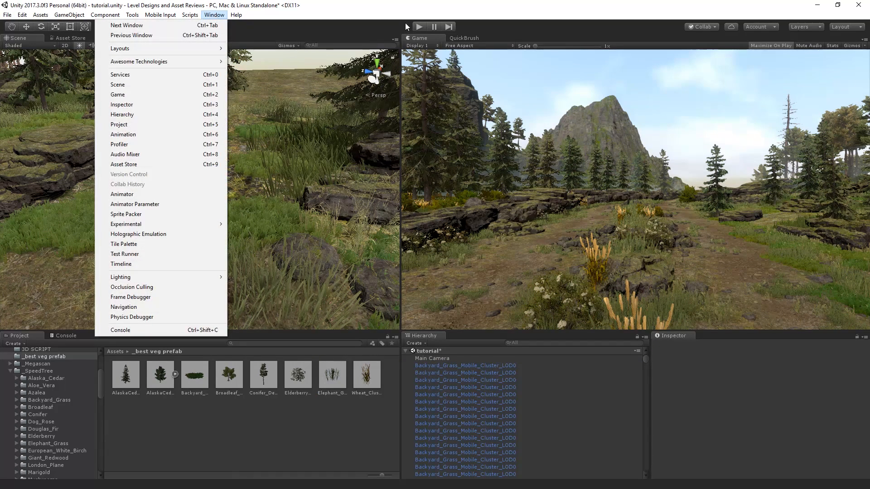
pyautogui.click(458, 37)
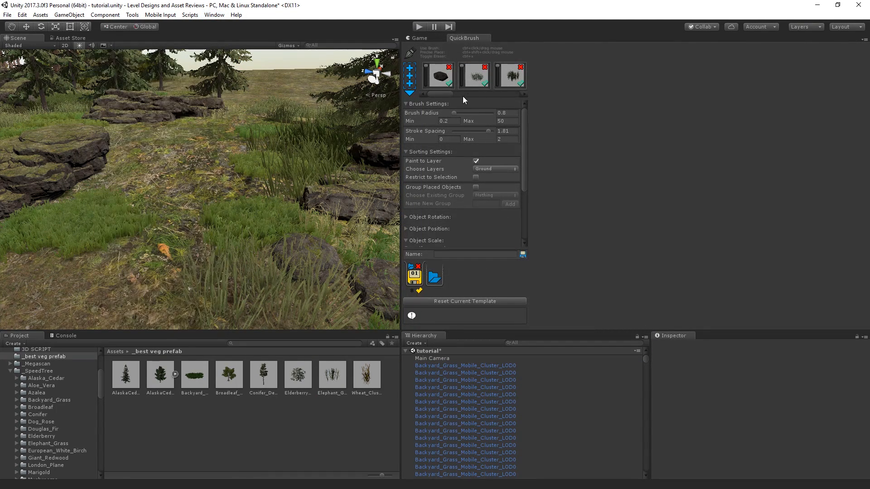
pyautogui.scroll(-3, 463, 96)
pyautogui.click(335, 375)
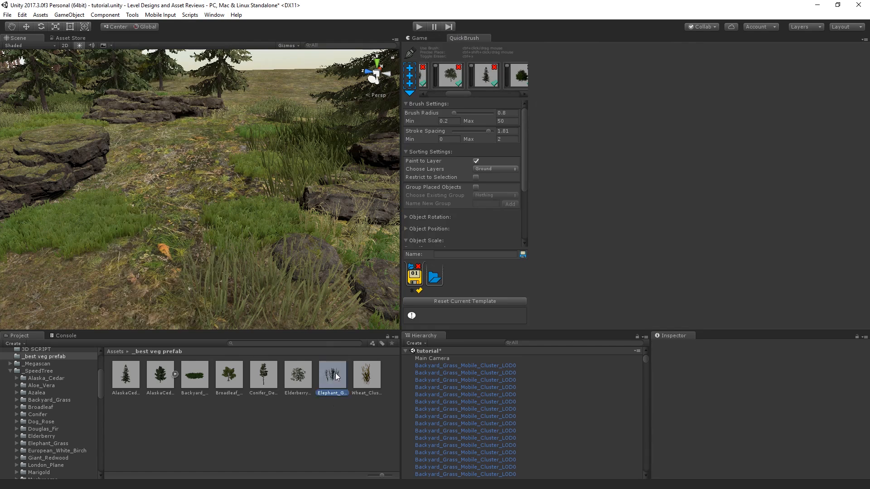
pyautogui.moveTo(335, 377); pyautogui.dragTo(412, 76)
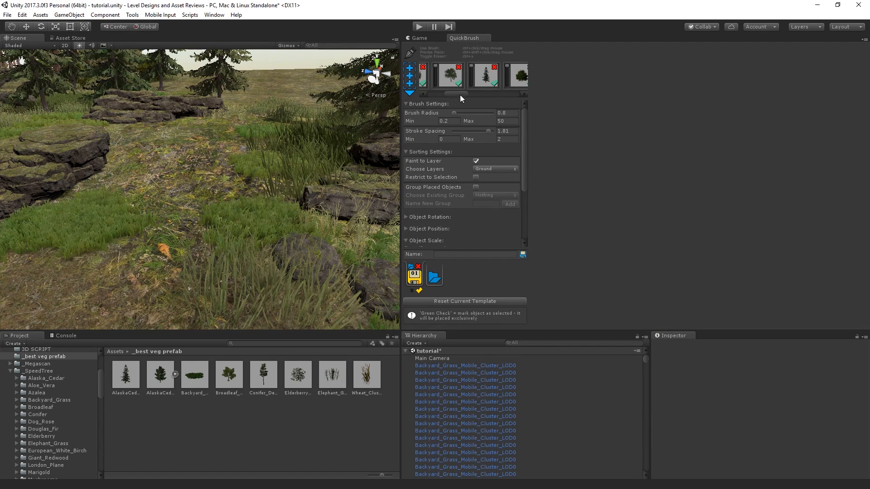
pyautogui.moveTo(460, 94); pyautogui.dragTo(528, 95)
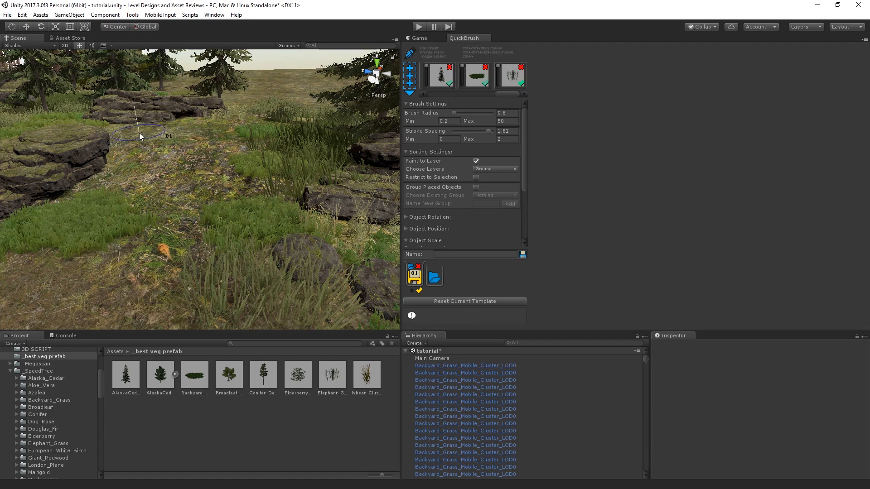
# Step: Set the brush's uniform object scale to 0.2 for both minimum and maximum
pyautogui.scroll(-3, 478, 209)
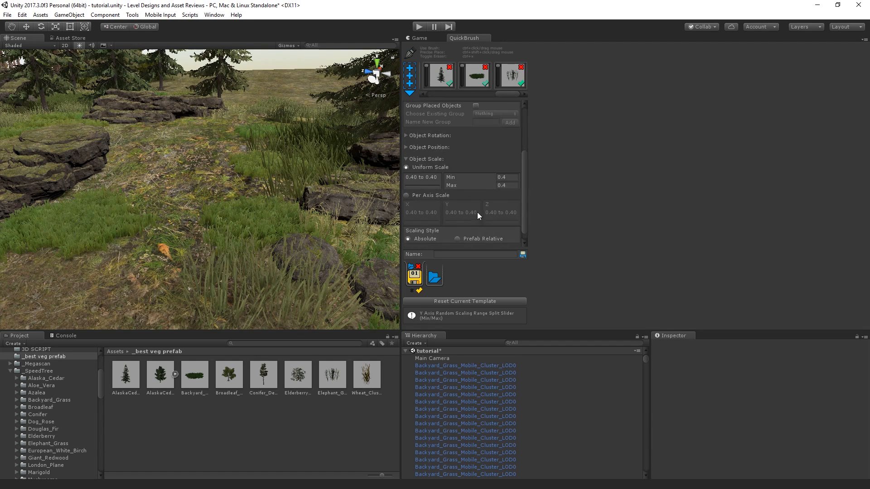
pyautogui.click(505, 177)
pyautogui.write('0.2')
pyautogui.press('Tab')
pyautogui.write('0.2')
pyautogui.press('Return')
# Step: Paint elephant grass clusters on the ground between the mossy rock slabs, then review them briefly in play mode
pyautogui.keyDown('ctrl'); pyautogui.click(132, 144); pyautogui.keyUp('ctrl')
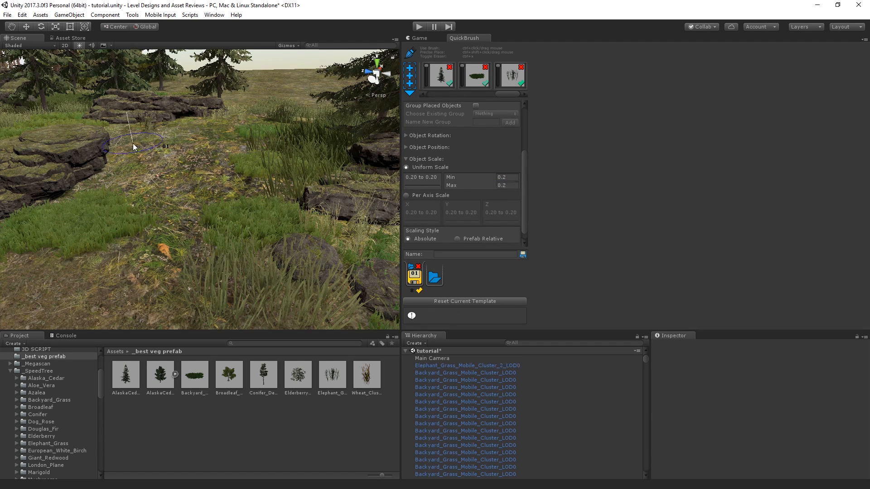
pyautogui.keyDown('ctrl'); pyautogui.click(132, 143); pyautogui.keyUp('ctrl')
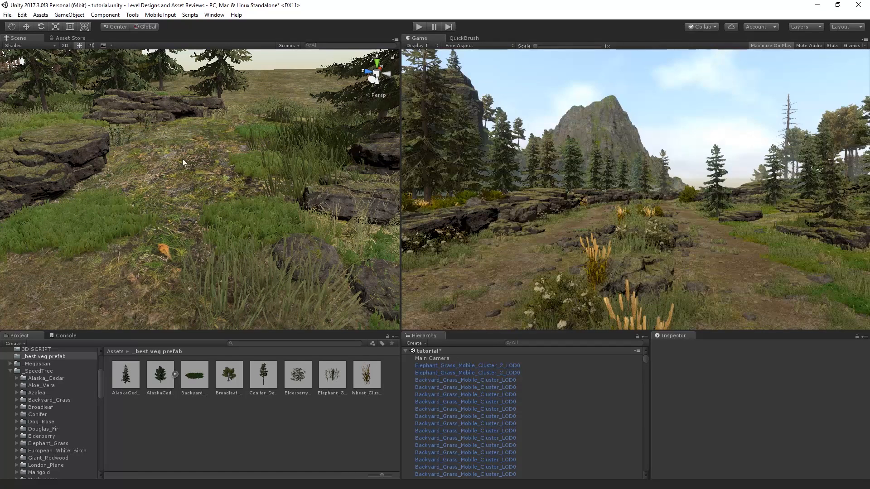
pyautogui.moveTo(155, 154)
pyautogui.mouseDown()
pyautogui.moveTo(164, 168)
pyautogui.moveTo(123, 197)
pyautogui.moveTo(176, 173)
pyautogui.mouseUp()
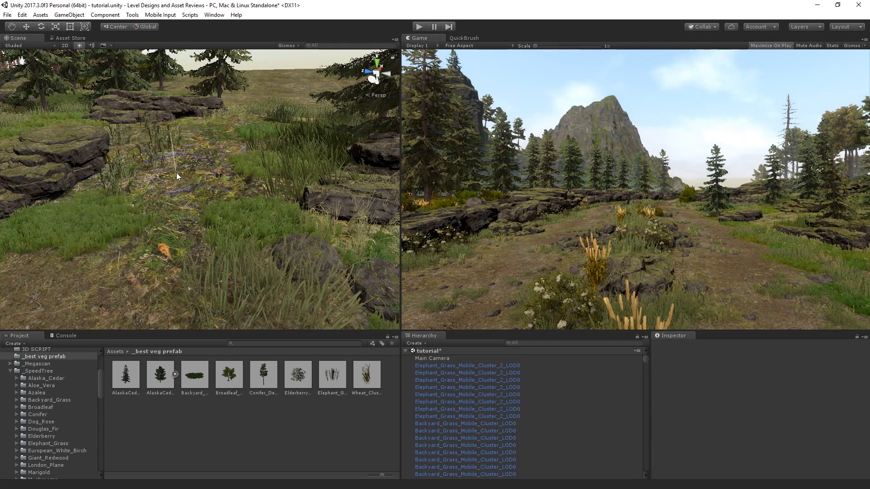
pyautogui.click(418, 27)
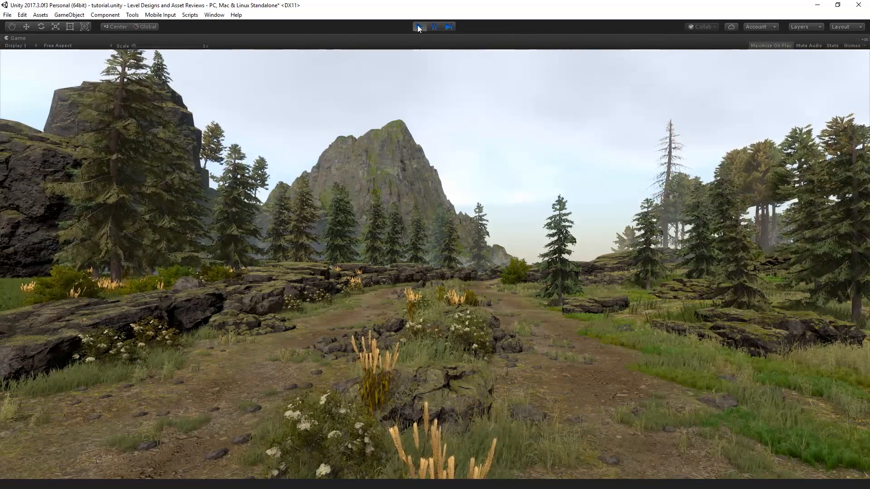
pyautogui.click(419, 27)
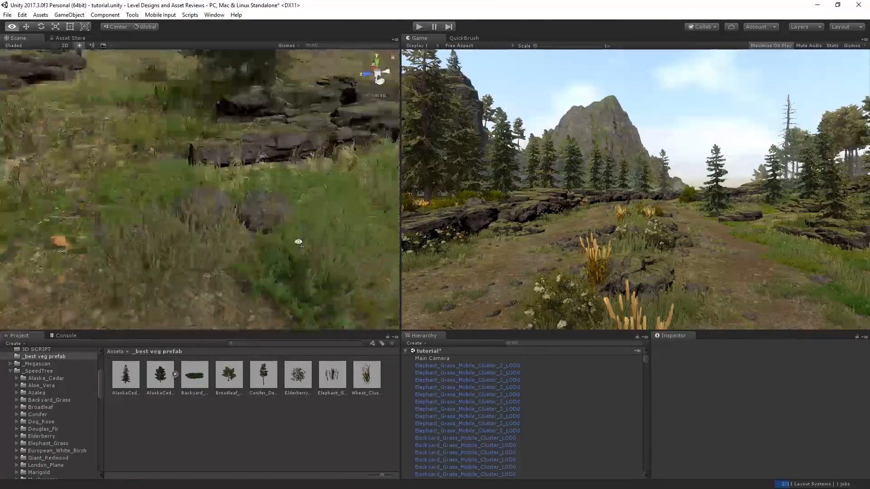
# Step: Paint more elephant grass along the grassy edge of the dirt path and beside the small rocks
pyautogui.moveTo(298, 241)
pyautogui.mouseDown(button='right')
pyautogui.moveTo(299, 219)
pyautogui.moveTo(242, 270)
pyautogui.moveTo(186, 148)
pyautogui.mouseUp(button='right')
pyautogui.click(185, 148)
pyautogui.moveTo(177, 151)
pyautogui.mouseDown()
pyautogui.moveTo(139, 143)
pyautogui.moveTo(244, 158)
pyautogui.moveTo(264, 203)
pyautogui.moveTo(308, 202)
pyautogui.mouseUp()
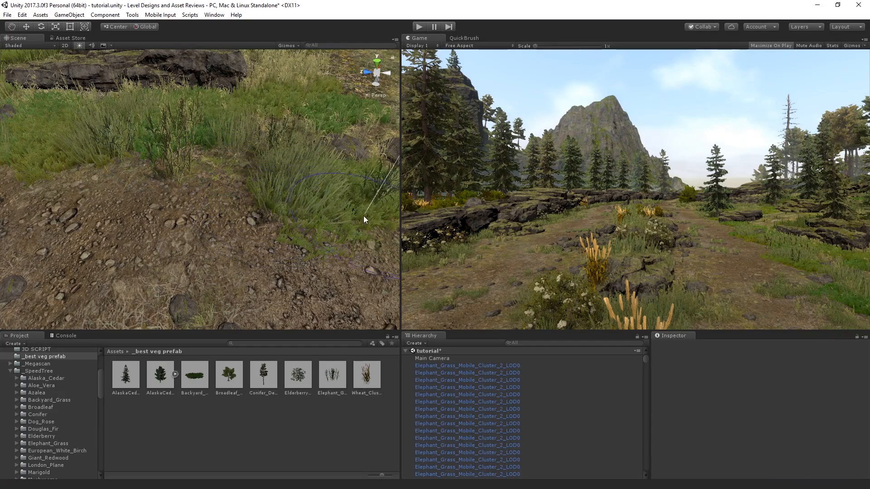
pyautogui.moveTo(363, 215)
pyautogui.mouseDown(button='right')
pyautogui.moveTo(265, 230)
pyautogui.moveTo(198, 216)
pyautogui.mouseUp(button='right')
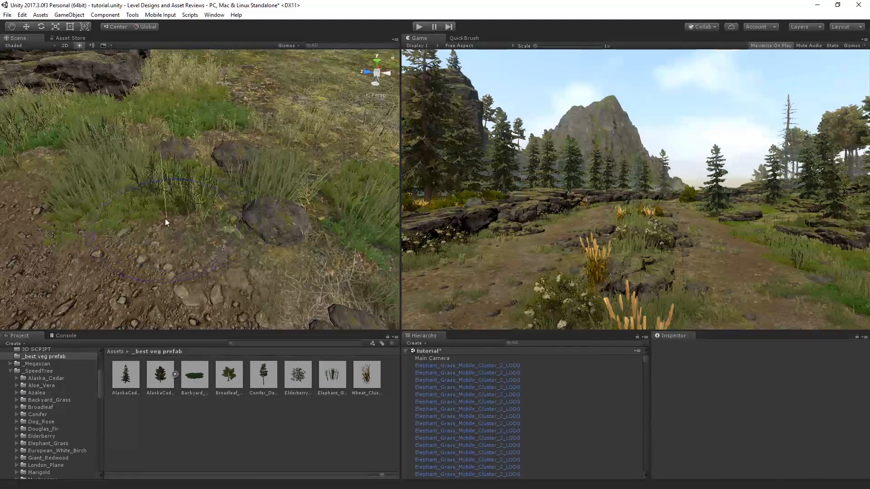
pyautogui.moveTo(138, 222); pyautogui.dragTo(163, 251, button='right')
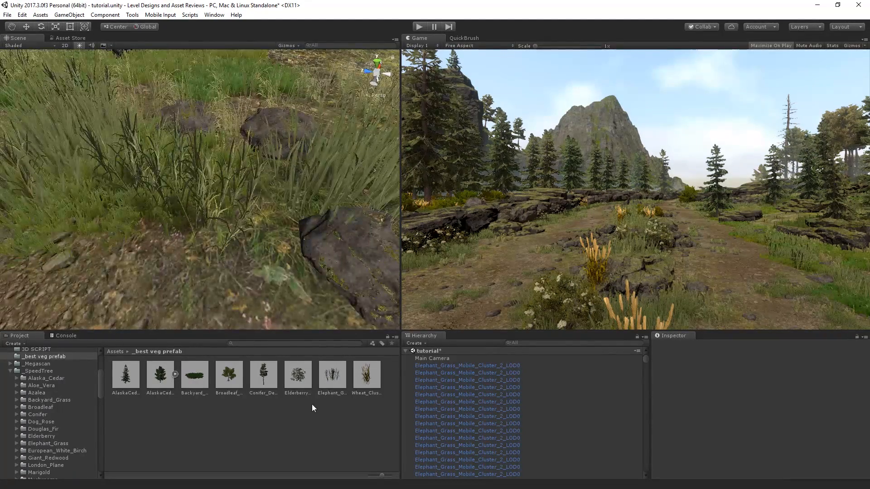
# Step: Compare Front and Back culling on the Fronds_1 material of an elephant grass cluster by the small rocks, ending on Front
pyautogui.click(199, 170)
pyautogui.scroll(-2, 742, 443)
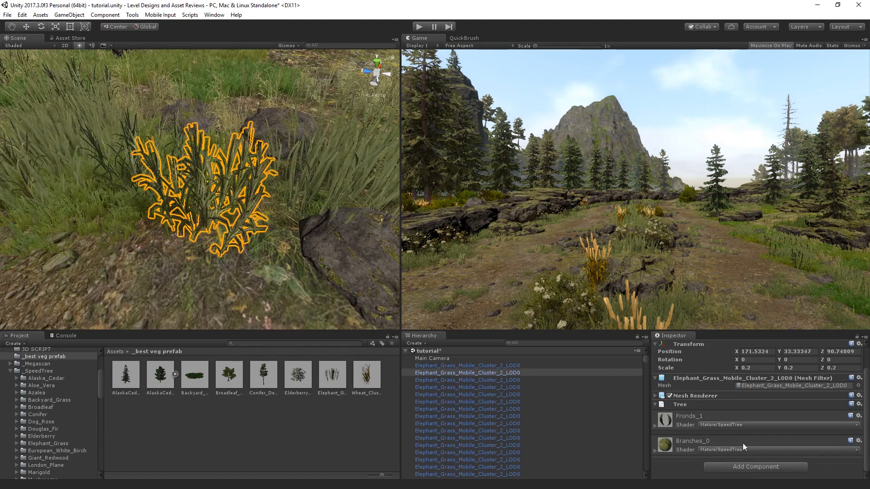
pyautogui.click(676, 419)
pyautogui.scroll(-4, 854, 423)
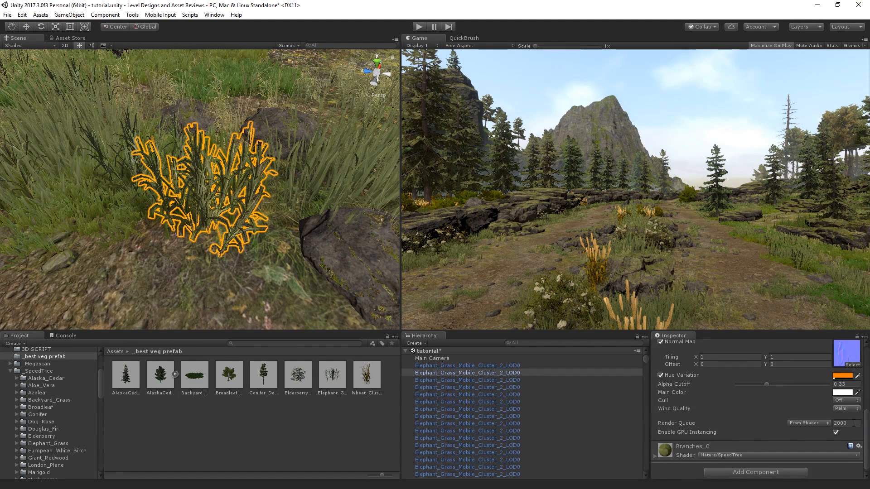
pyautogui.click(844, 401)
pyautogui.click(842, 421)
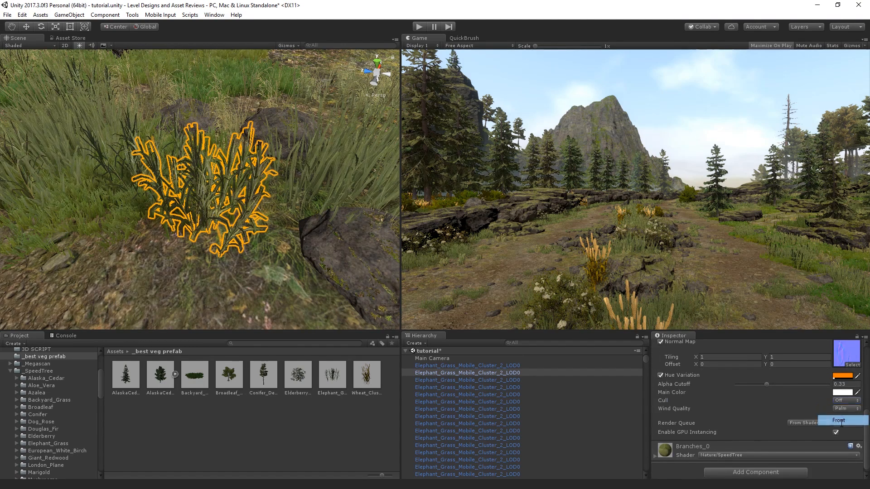
pyautogui.click(846, 401)
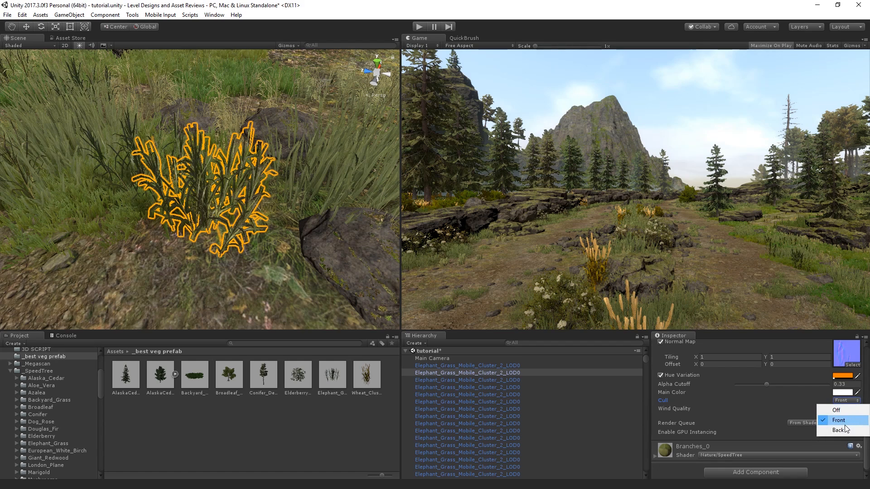
pyautogui.click(839, 432)
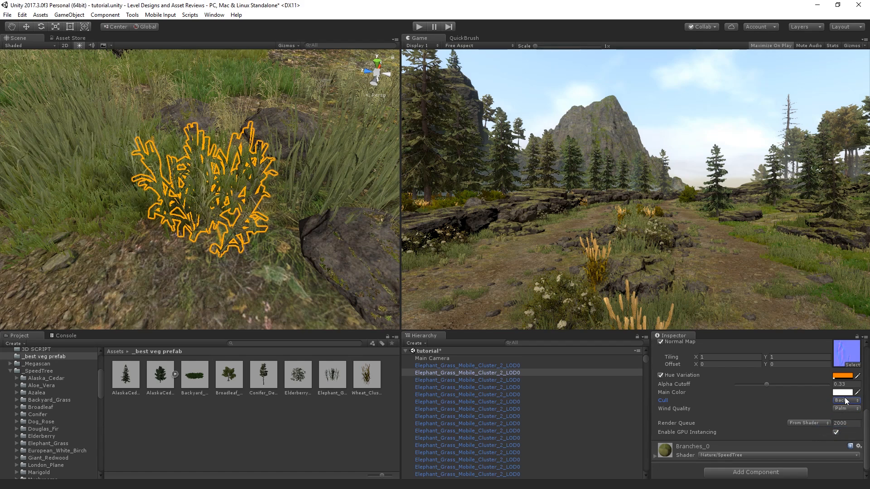
pyautogui.click(844, 401)
pyautogui.click(842, 417)
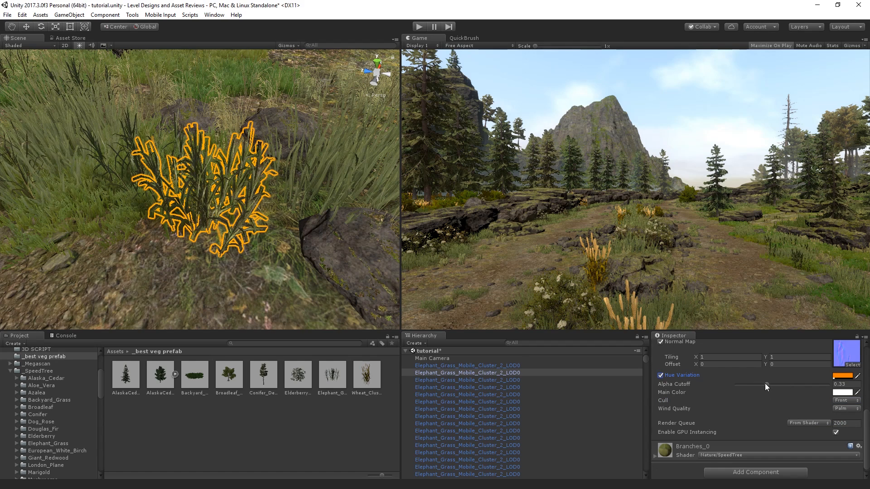
# Step: Lower the Fronds_1 material's alpha cutoff to 0.246 and set its culling to Back
pyautogui.moveTo(765, 383)
pyautogui.mouseDown()
pyautogui.moveTo(747, 391)
pyautogui.moveTo(784, 390)
pyautogui.moveTo(757, 389)
pyautogui.mouseUp()
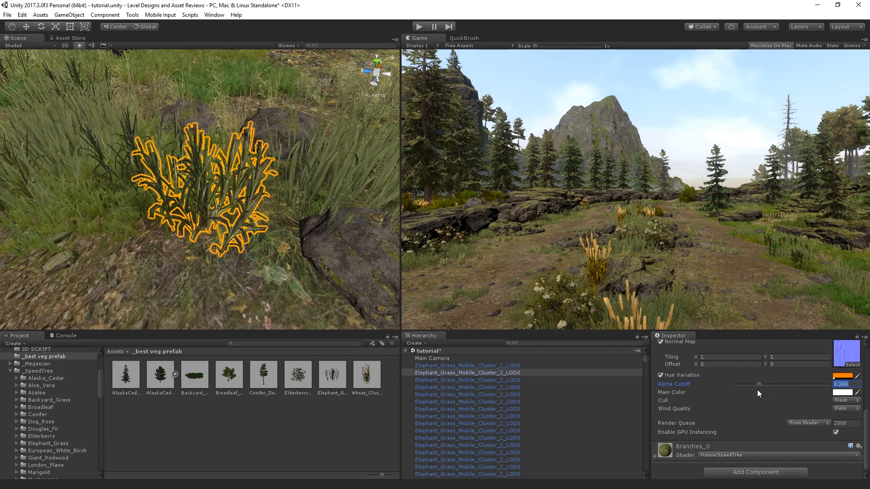
pyautogui.click(845, 401)
pyautogui.click(831, 432)
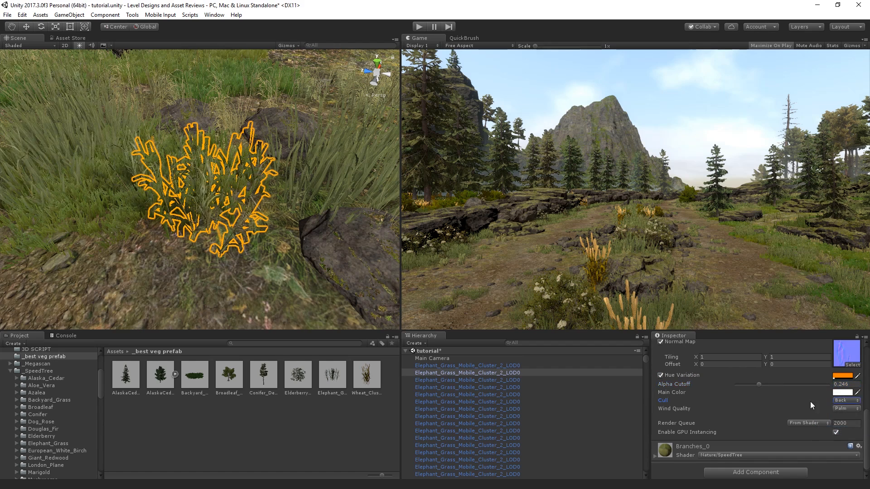
# Step: Lower the Fronds_1 material's alpha cutoff to 0 and review the vegetation briefly in play mode
pyautogui.moveTo(754, 384); pyautogui.dragTo(681, 396)
pyautogui.click(419, 26)
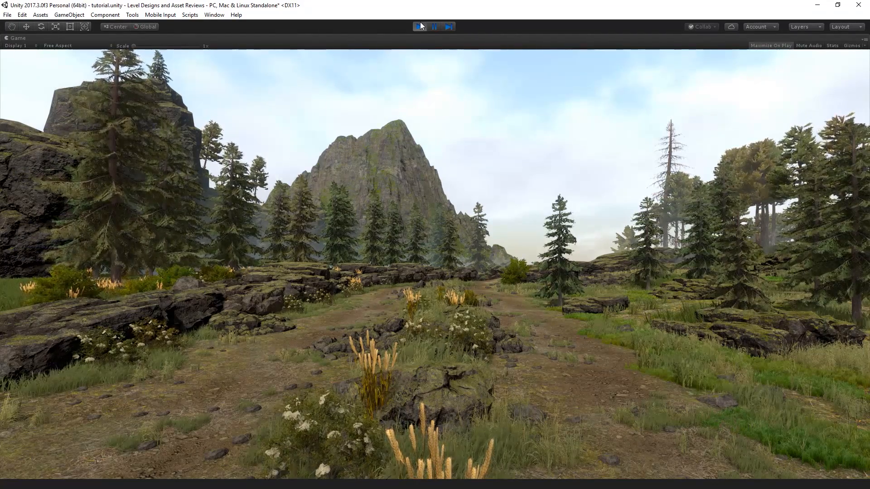
pyautogui.click(419, 26)
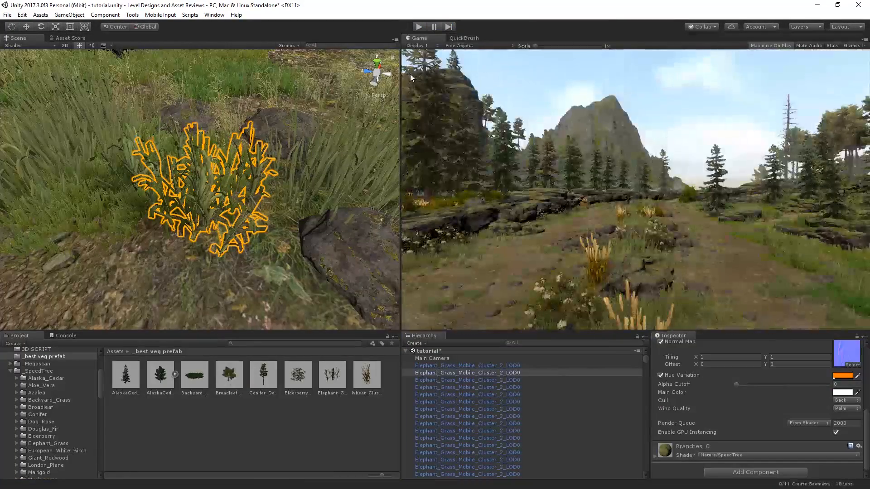
# Step: Paint elephant grass across the grassy patch in front of the dark rock slab below the trees
pyautogui.moveTo(311, 171)
pyautogui.mouseDown(button='right')
pyautogui.moveTo(178, 121)
pyautogui.moveTo(230, 157)
pyautogui.mouseUp(button='right')
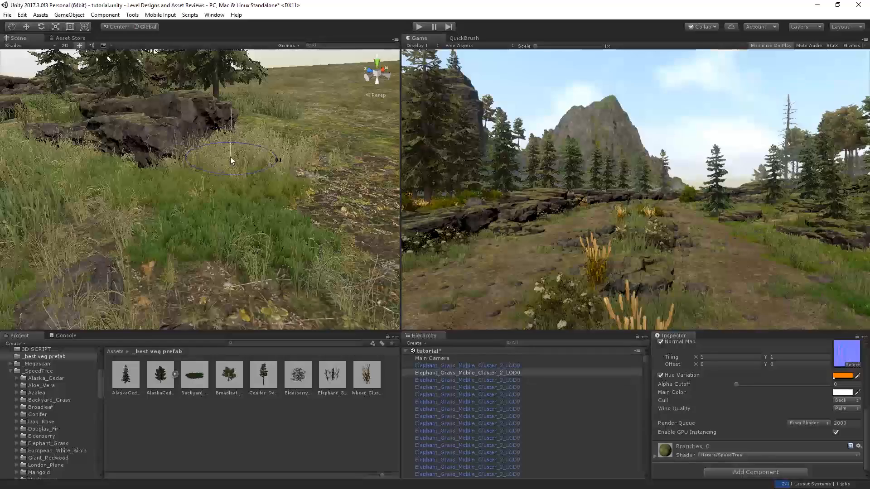
pyautogui.click(230, 157)
pyautogui.click(192, 173)
pyautogui.click(134, 170)
pyautogui.click(164, 184)
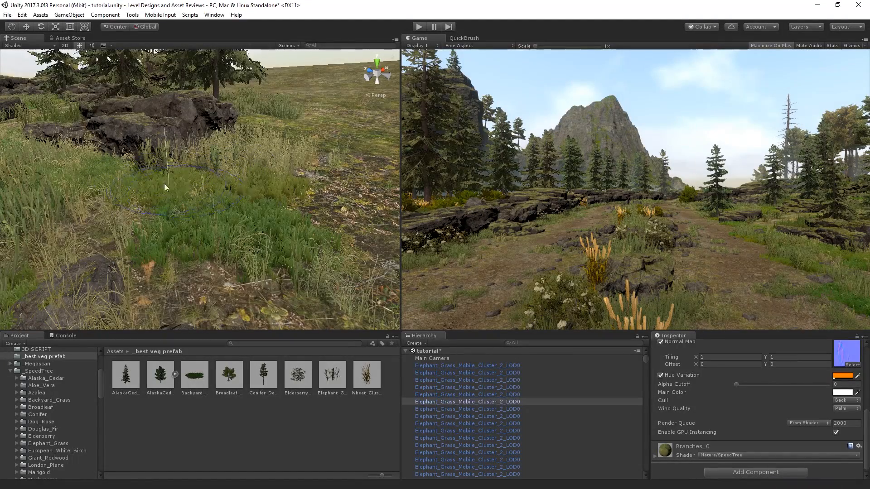
pyautogui.click(119, 178)
pyautogui.click(82, 158)
# Step: Paint more elephant grass on the mossy ground in front of the two rock slabs
pyautogui.moveTo(148, 179)
pyautogui.mouseDown(button='right')
pyautogui.moveTo(136, 94)
pyautogui.moveTo(104, 220)
pyautogui.moveTo(144, 208)
pyautogui.mouseUp(button='right')
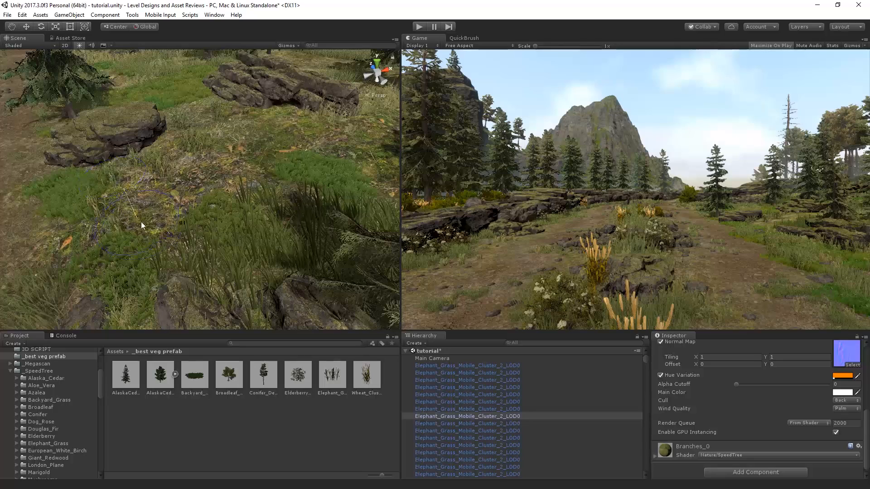
pyautogui.click(154, 230)
pyautogui.click(181, 250)
pyautogui.click(131, 244)
pyautogui.click(162, 248)
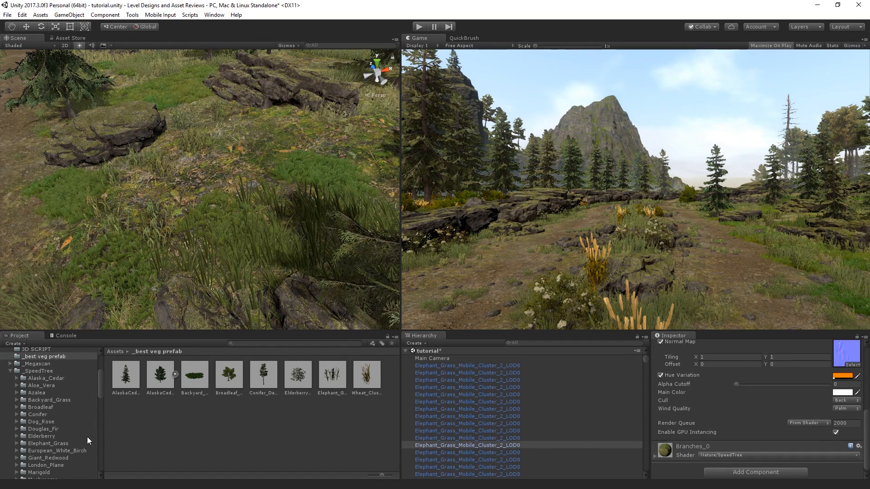
# Step: Browse the SpeedTree asset folders from Dog_Rose through Marigold for more plants to add
pyautogui.click(55, 422)
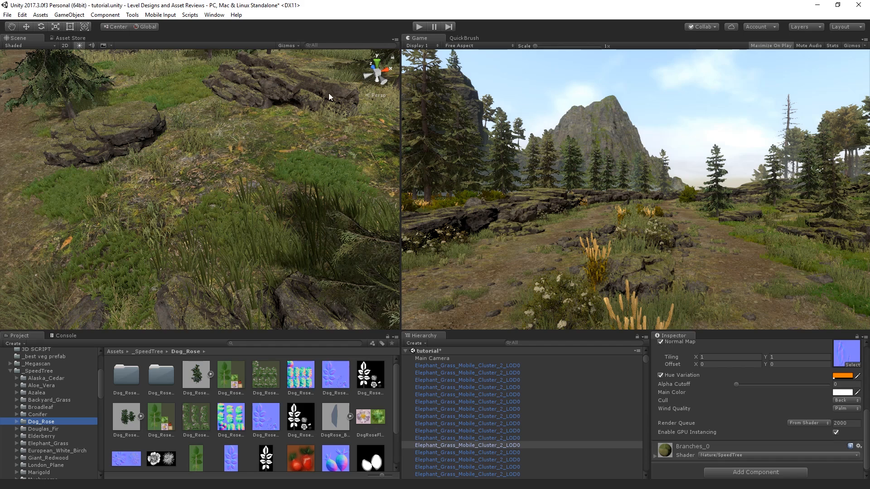
pyautogui.press('Down')
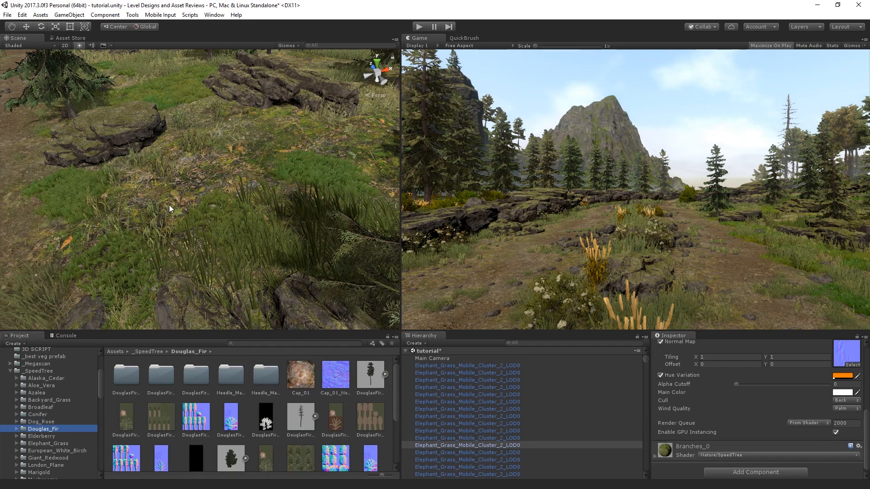
pyautogui.press('Down')
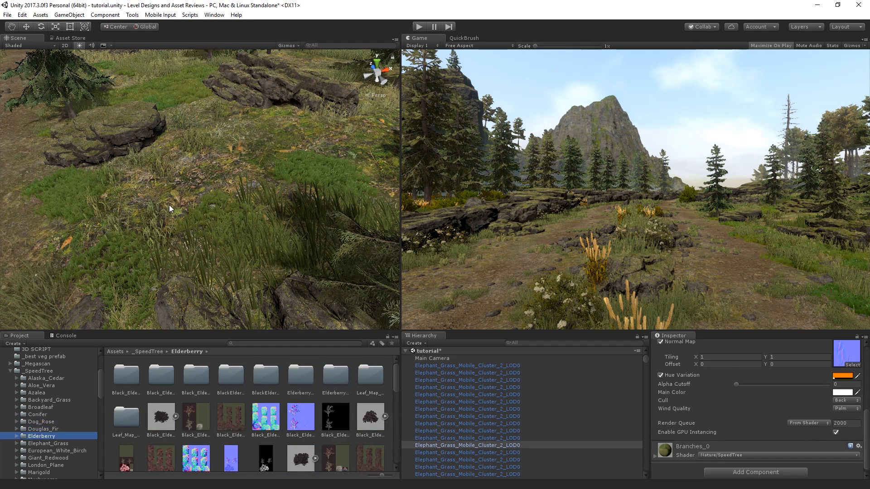
pyautogui.press('Down')
pyautogui.press('Down')
pyautogui.press('Up')
pyautogui.press('Down')
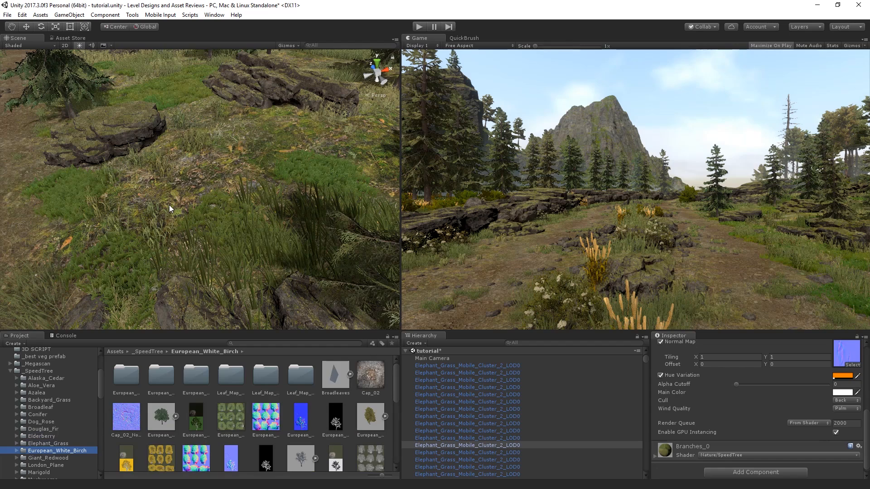
pyautogui.press('Down')
pyautogui.press('Down')
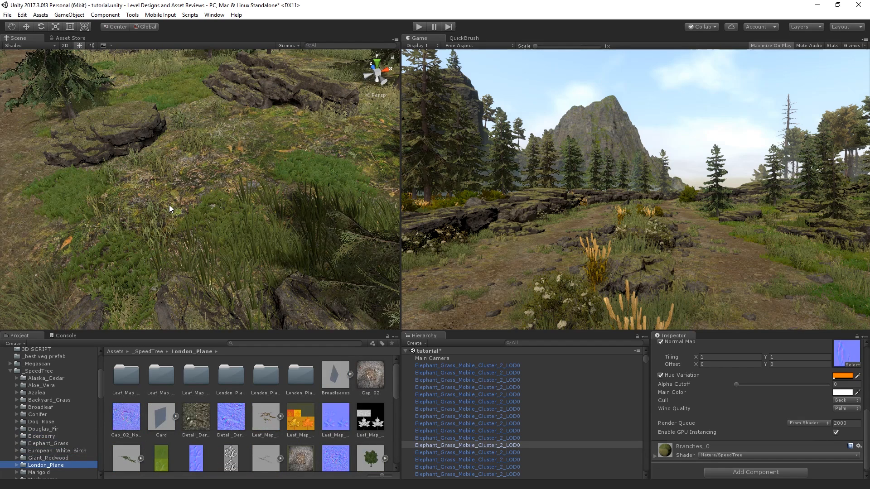
pyautogui.press('Down')
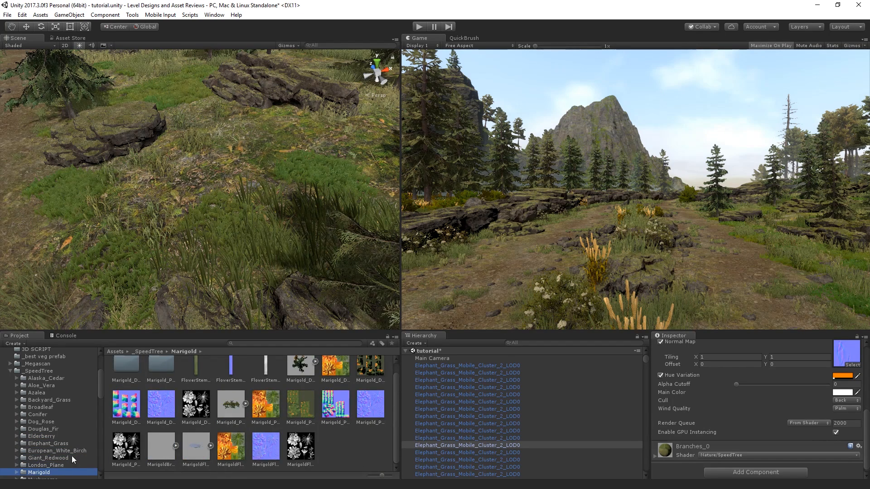
# Step: Place BoleteMushroom_Desktop_Cluster from the Mushrooms folder between the rock slabs and scale it up to about 6.86
pyautogui.scroll(-3, 72, 456)
pyautogui.scroll(1, 267, 439)
pyautogui.press('Down')
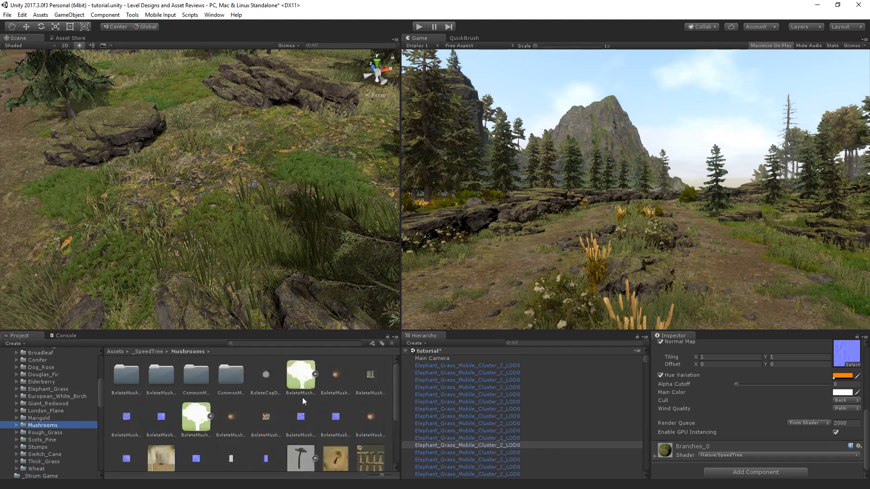
pyautogui.moveTo(230, 425); pyautogui.dragTo(477, 160)
pyautogui.press('r')
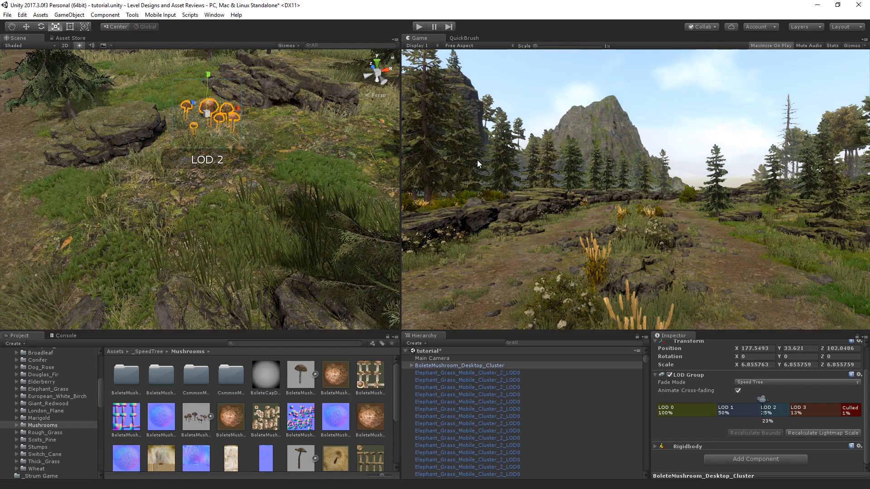
# Step: Try out the Rough_Grass_Desktop model on the ground near the mushrooms and look through the other Rough_Grass assets
pyautogui.click(59, 432)
pyautogui.scroll(-1, 309, 434)
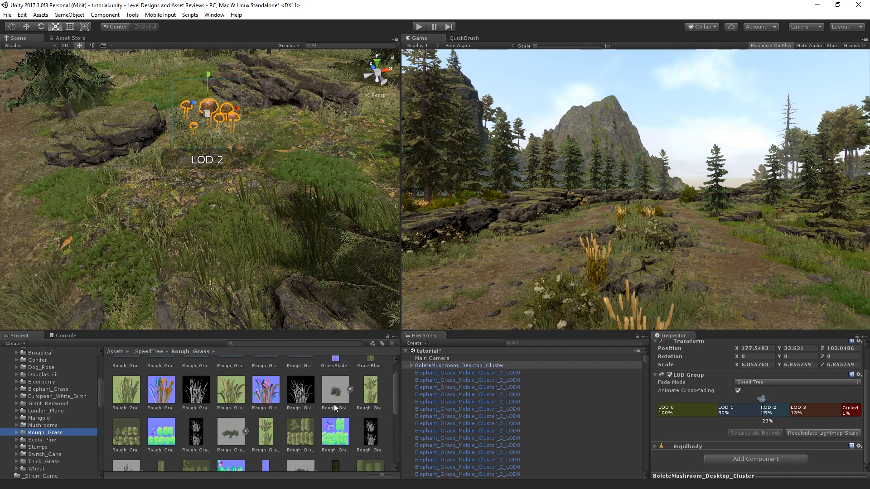
pyautogui.moveTo(334, 404); pyautogui.dragTo(220, 164)
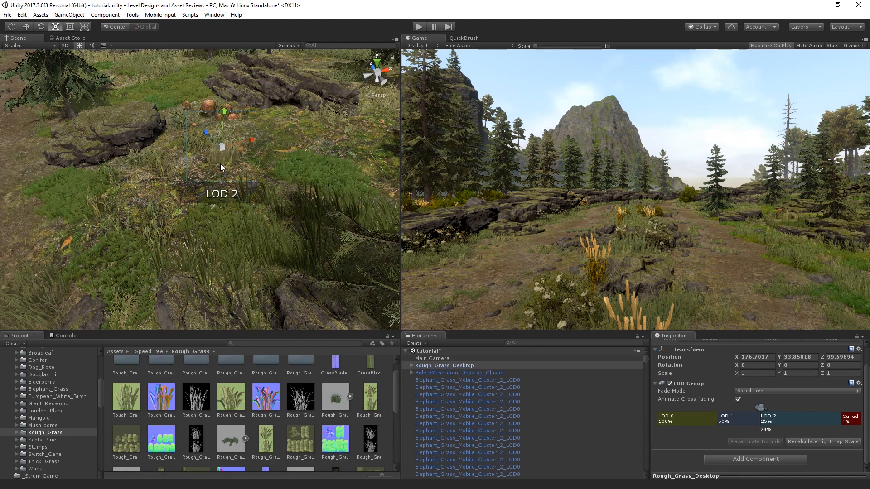
pyautogui.hotkey('ctrl', 'z')
pyautogui.scroll(-2, 286, 408)
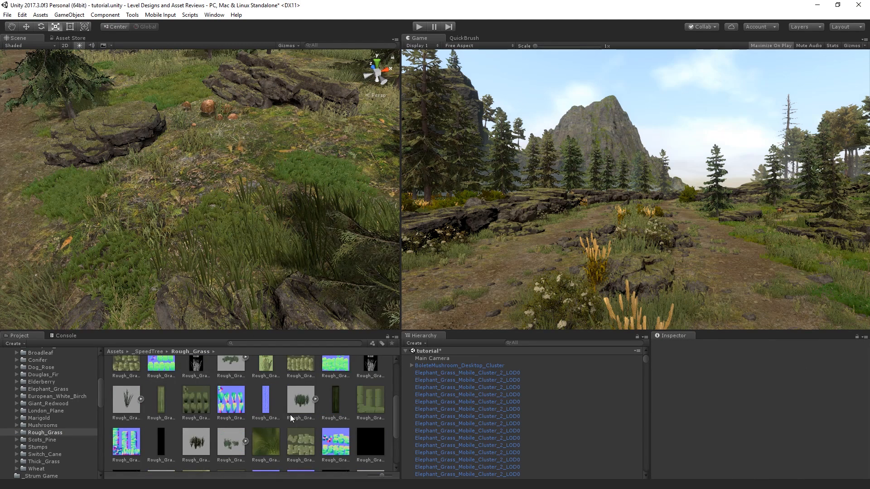
pyautogui.scroll(-2, 290, 414)
pyautogui.moveTo(172, 351); pyautogui.dragTo(193, 160)
pyautogui.scroll(1, 361, 420)
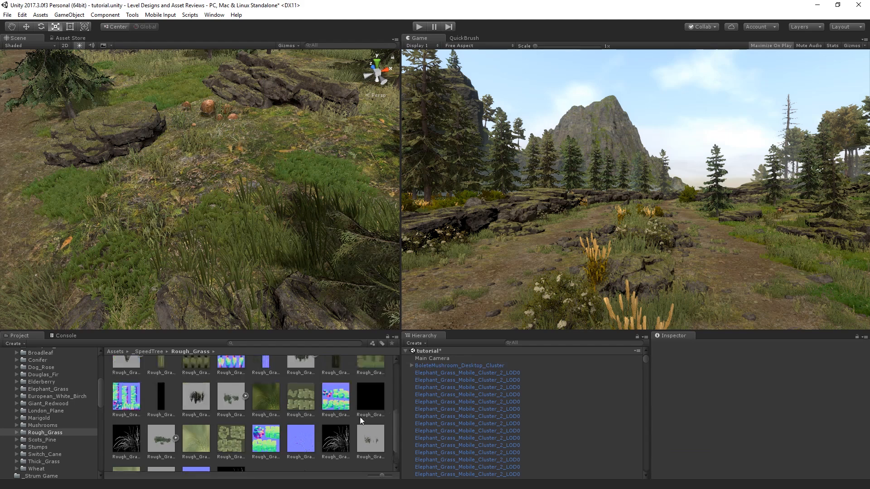
pyautogui.scroll(3, 234, 403)
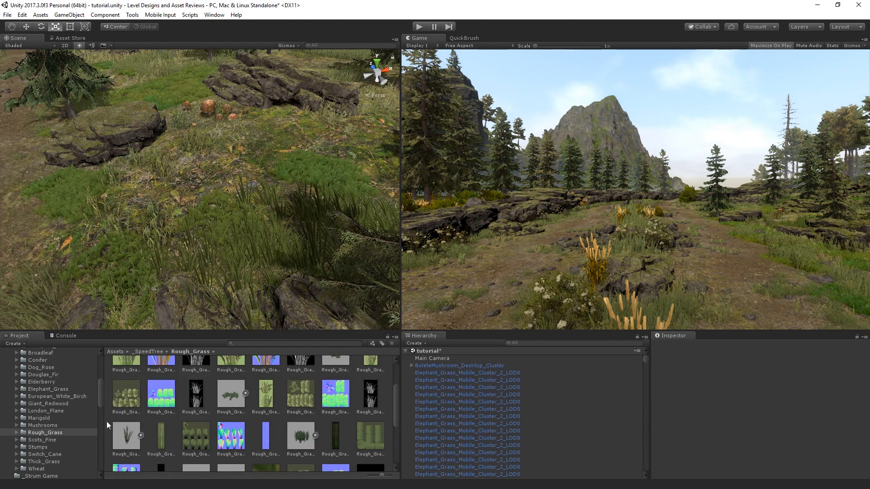
# Step: Place the Stump_Desktop model from the Stumps folder on the mossy ground in front of the mushrooms
pyautogui.click(40, 437)
pyautogui.press('Down')
pyautogui.press('Up')
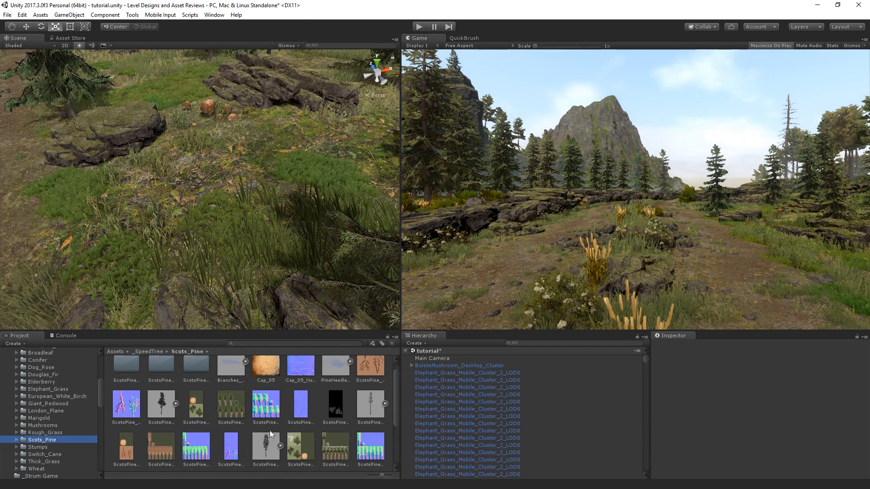
pyautogui.press('Down')
pyautogui.moveTo(370, 367); pyautogui.dragTo(140, 202)
pyautogui.press('e')
pyautogui.hotkey('ctrl', 'z')
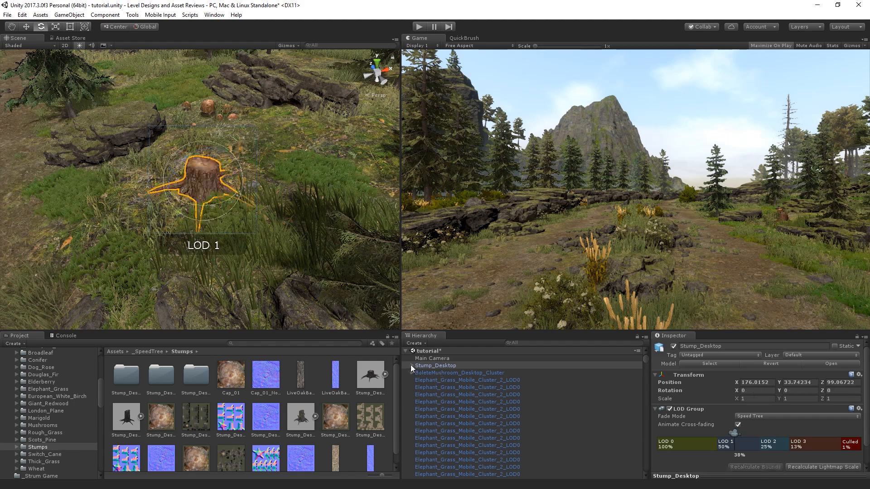
# Step: Move Stump_Desktop_LOD0 out of its Stump_Desktop parent and delete the parent with its remaining LODs
pyautogui.click(411, 365)
pyautogui.moveTo(459, 384); pyautogui.dragTo(445, 363)
pyautogui.press('Return')
pyautogui.click(438, 372)
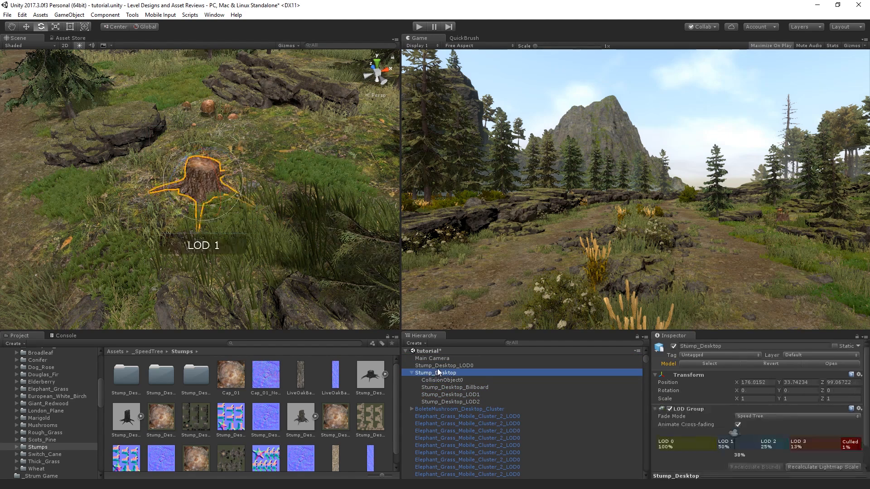
pyautogui.press('Delete')
# Step: Scale the LOD0 stump to about 1.5, tilt it slightly and reposition it on the mossy ground
pyautogui.click(444, 366)
pyautogui.moveTo(173, 185); pyautogui.dragTo(233, 169)
pyautogui.press('r')
pyautogui.press('e')
pyautogui.press('w')
pyautogui.press('e')
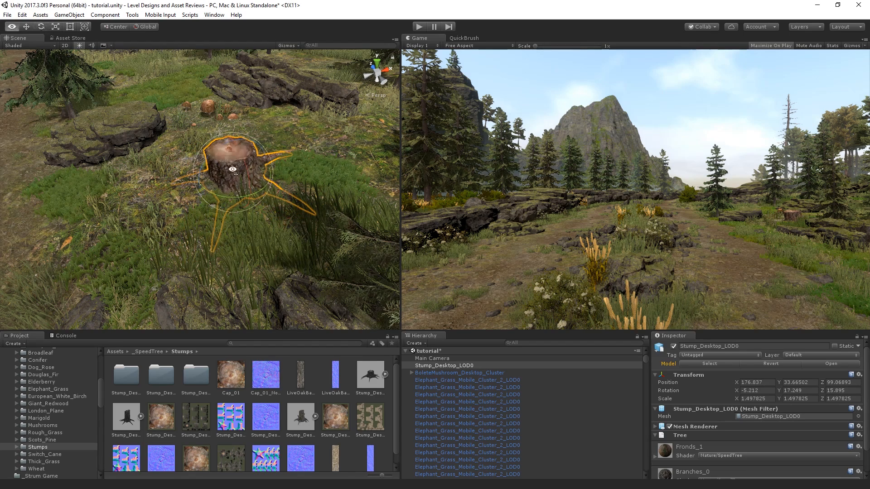
# Step: Duplicate the bolete mushroom cluster and move the copy to the grassy edge of the dirt path
pyautogui.moveTo(233, 169); pyautogui.dragTo(210, 134, button='right')
pyautogui.press('w')
pyautogui.click(253, 145)
pyautogui.hotkey('ctrl', 'd')
pyautogui.press('w')
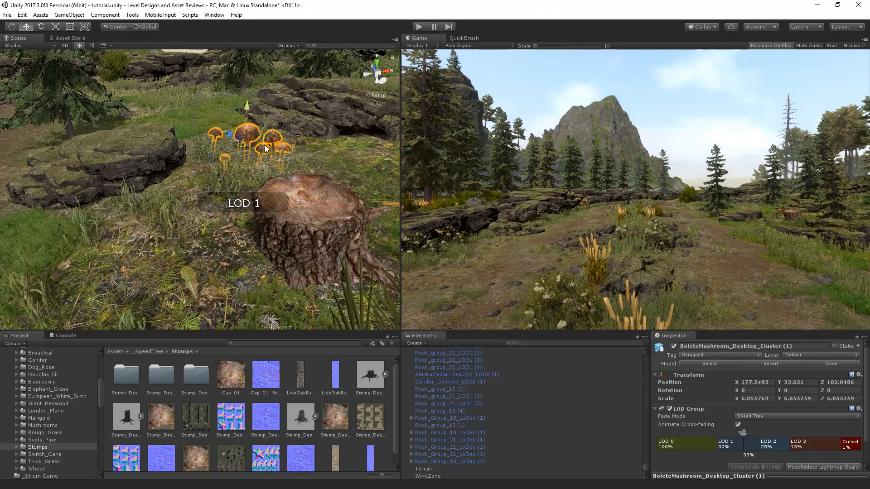
pyautogui.scroll(-10, 266, 149)
pyautogui.moveTo(216, 164); pyautogui.dragTo(277, 223)
pyautogui.press('w')
# Step: Place Stump_Desktop_3 beside the rock slab at the path edge, at about X 173.2, Y 33.45, Z 95.6
pyautogui.moveTo(277, 223); pyautogui.dragTo(299, 244, button='right')
pyautogui.moveTo(301, 436); pyautogui.dragTo(217, 156)
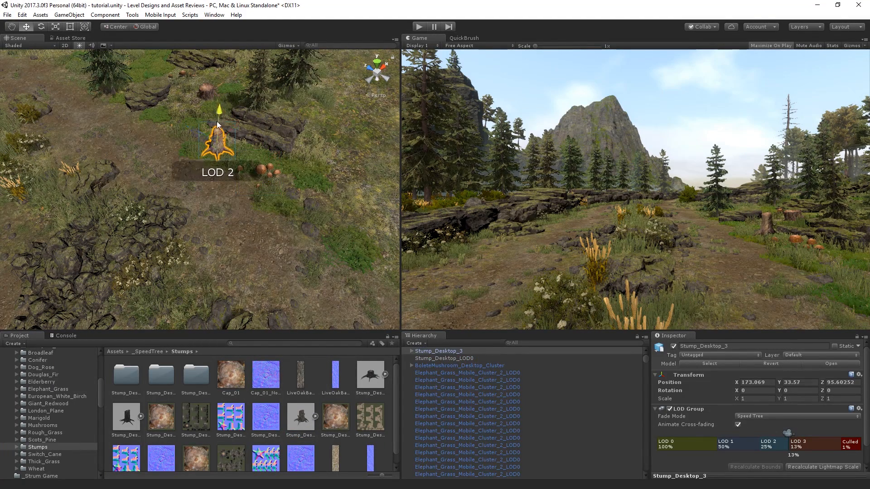
pyautogui.moveTo(220, 126); pyautogui.dragTo(254, 154)
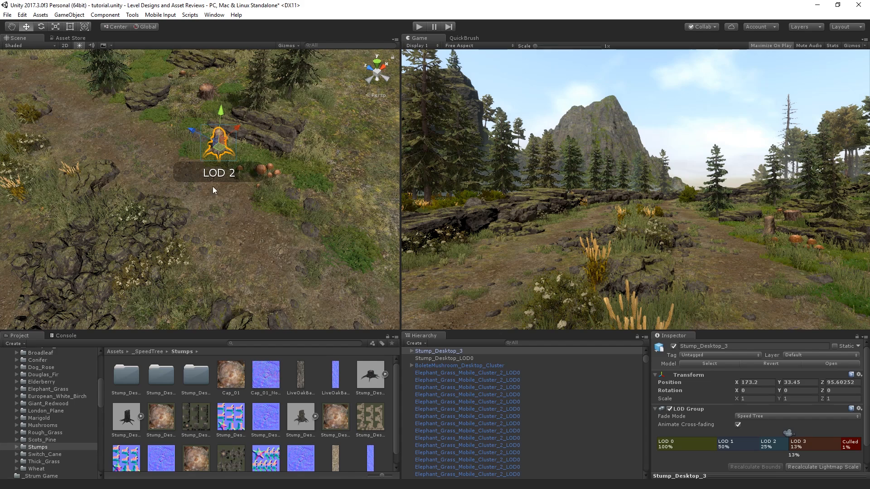
# Step: Place Thick_Grass_Mobile_1 from the Thick_Grass folder by the far stump, then delete it
pyautogui.scroll(-1, 324, 459)
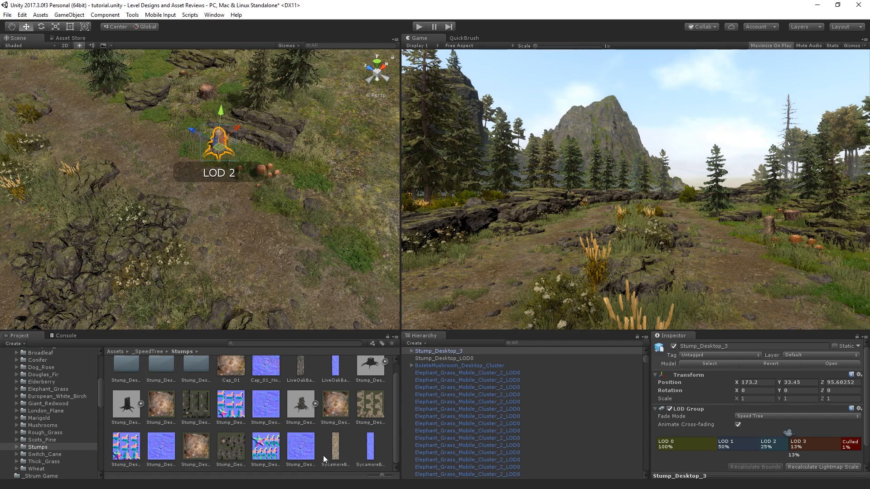
pyautogui.scroll(-3, 59, 458)
pyautogui.click(48, 407)
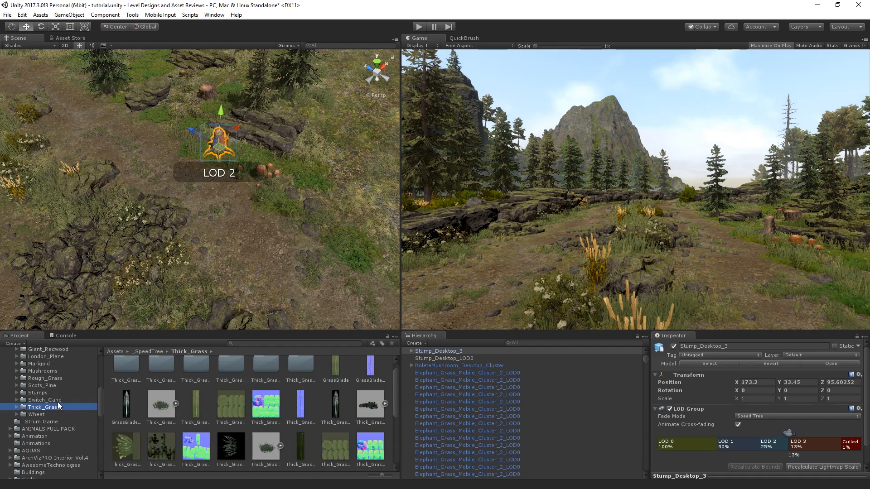
pyautogui.scroll(-2, 328, 430)
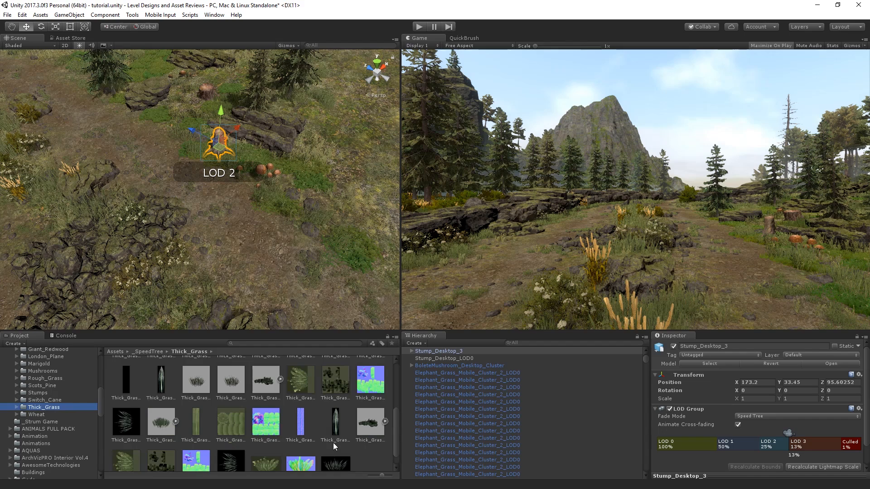
pyautogui.moveTo(150, 424); pyautogui.dragTo(218, 77)
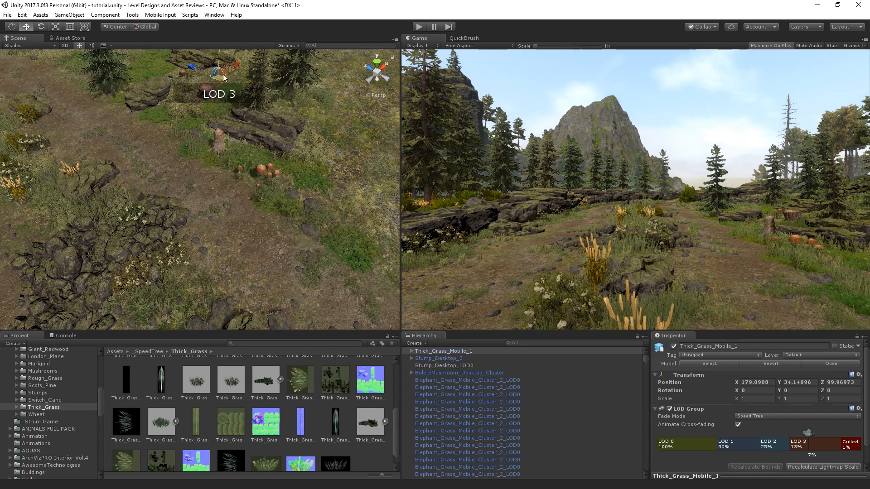
pyautogui.press('Delete')
# Step: Check the QuickBrush prefab list, then inspect the mushroom cluster by the rock slab up close
pyautogui.click(214, 15)
pyautogui.click(330, 36)
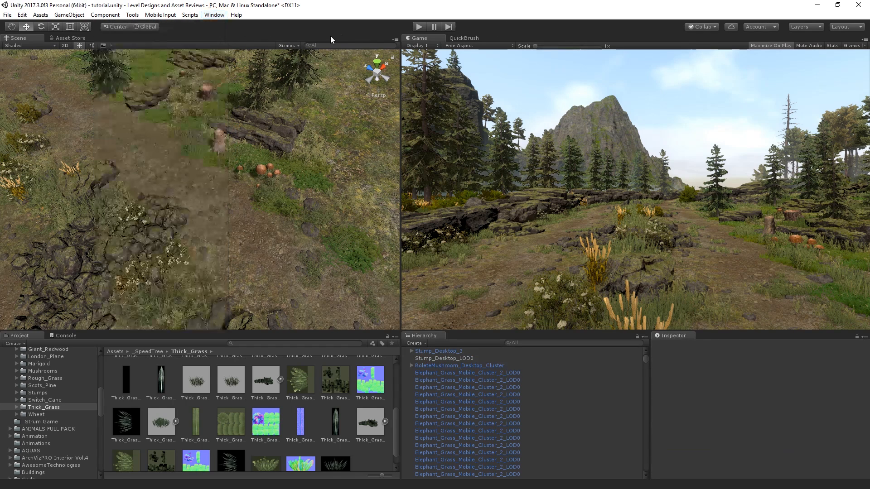
pyautogui.click(463, 38)
pyautogui.moveTo(489, 93)
pyautogui.mouseDown()
pyautogui.moveTo(506, 95)
pyautogui.moveTo(477, 93)
pyautogui.mouseUp()
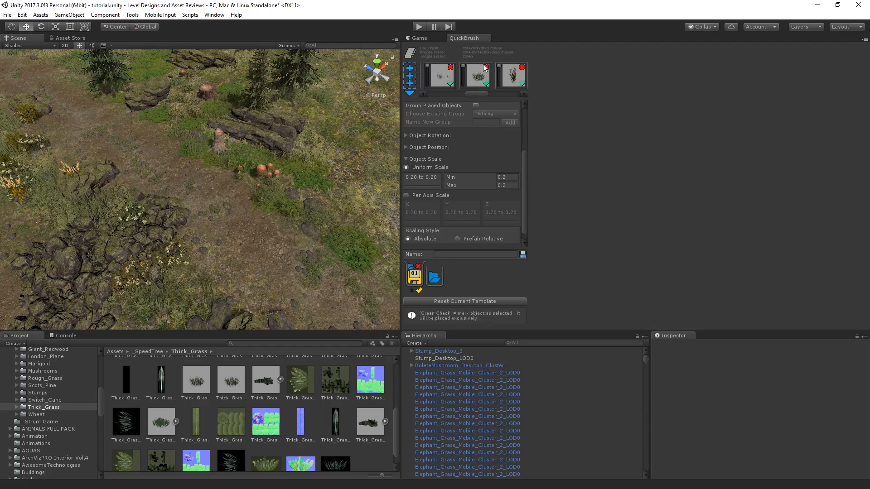
pyautogui.click(433, 36)
pyautogui.moveTo(240, 201)
pyautogui.mouseDown(button='right')
pyautogui.moveTo(221, 121)
pyautogui.moveTo(183, 207)
pyautogui.mouseUp(button='right')
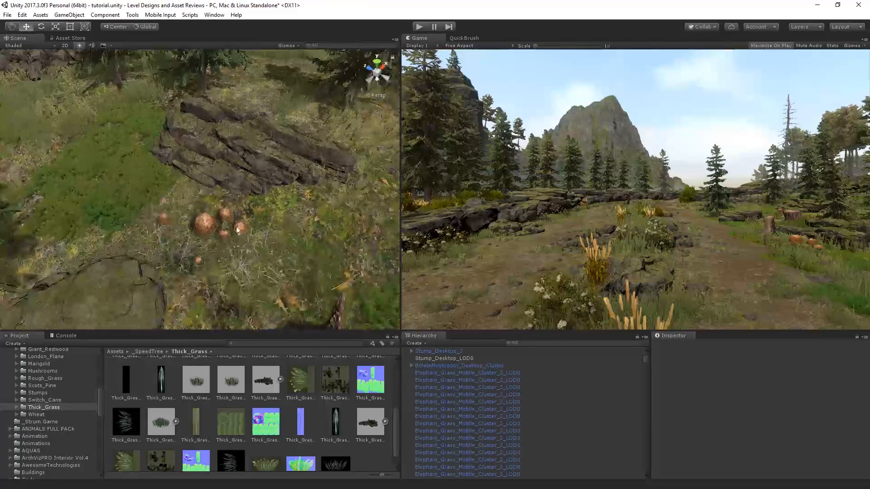
pyautogui.moveTo(199, 250); pyautogui.dragTo(186, 264, button='right')
pyautogui.press('w')
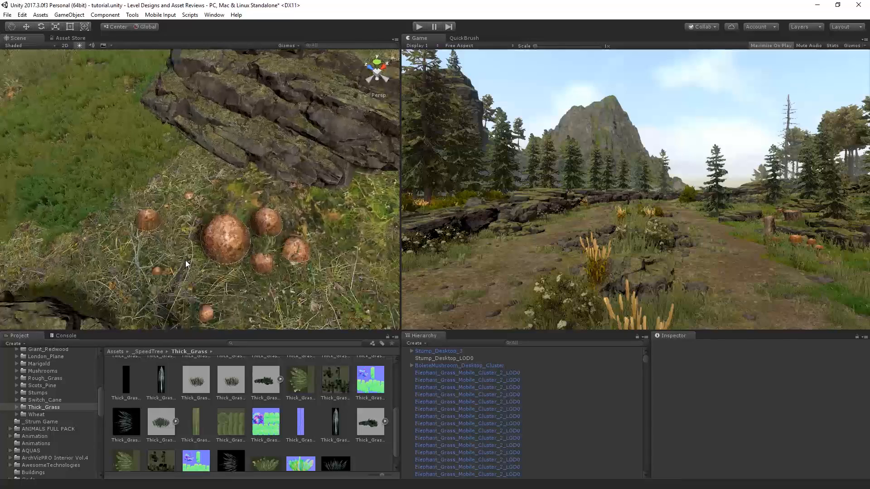
# Step: Reopen the QuickBrush settings and undo the deletion of the thick grass clump
pyautogui.click(453, 37)
pyautogui.hotkey('ctrl', 'z')
pyautogui.hotkey('ctrl', 'z')
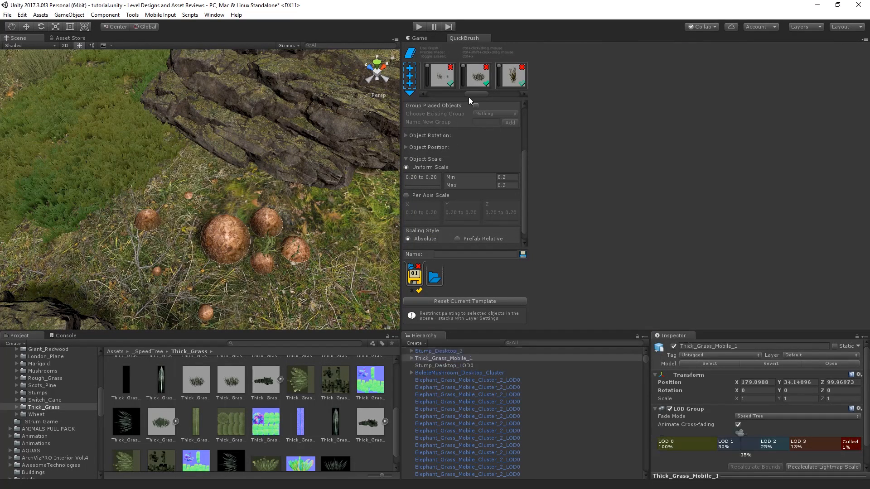
# Step: Set the QuickBrush uniform object scale to 0.7 for both minimum and maximum, and turn the brush on
pyautogui.click(515, 178)
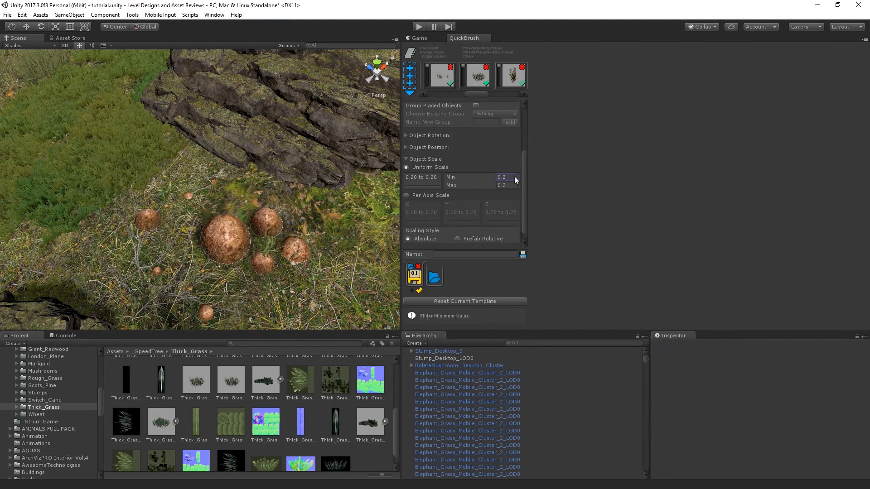
pyautogui.write('7')
pyautogui.press('Tab')
pyautogui.write('0.')
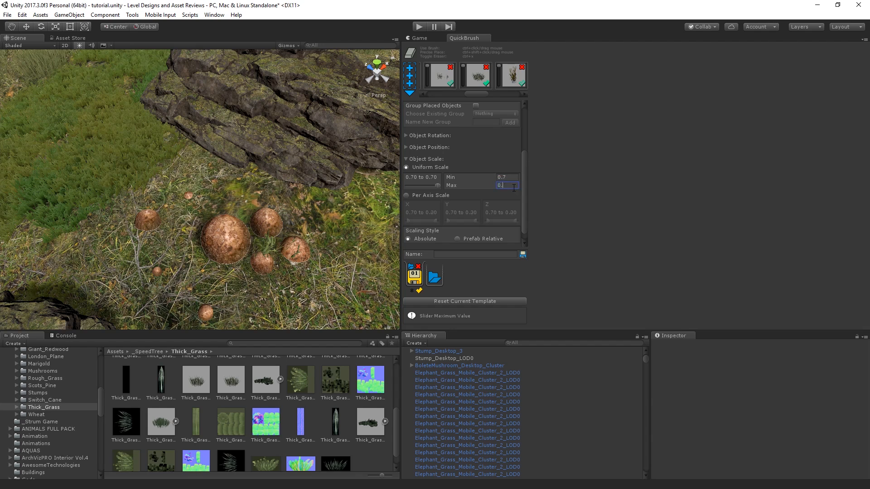
pyautogui.write('7')
pyautogui.press('Return')
pyautogui.hotkey('ctrl', 'x')
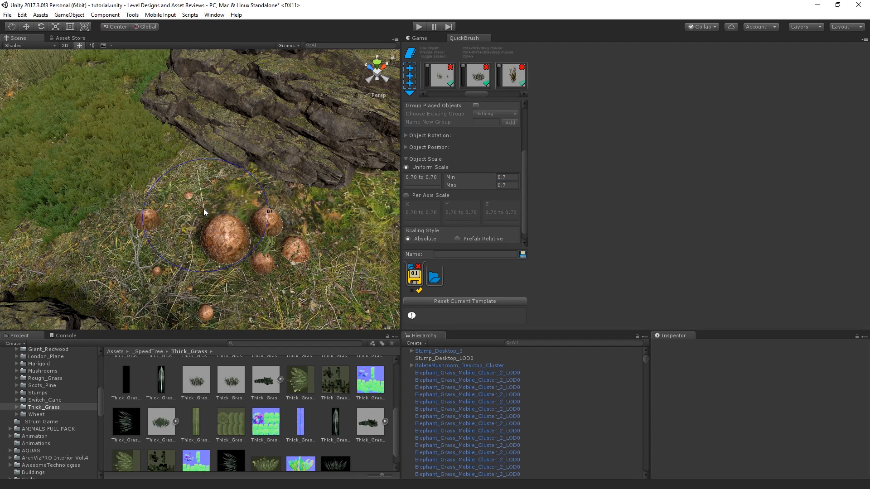
# Step: Place two Thick_Grass_Hero_1 clumps beside the mushroom cluster, check them in the game view, and undo one of them
pyautogui.keyDown('ctrl'); pyautogui.click(203, 209); pyautogui.keyUp('ctrl')
pyautogui.keyDown('ctrl'); pyautogui.click(195, 210); pyautogui.keyUp('ctrl')
pyautogui.click(425, 39)
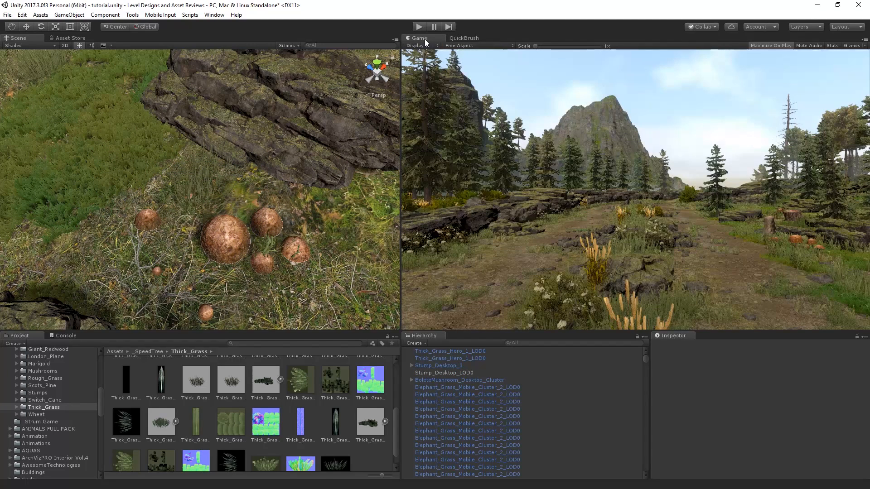
pyautogui.hotkey('ctrl', 'z')
pyautogui.hotkey('ctrl', 'z')
pyautogui.hotkey('ctrl', 'y')
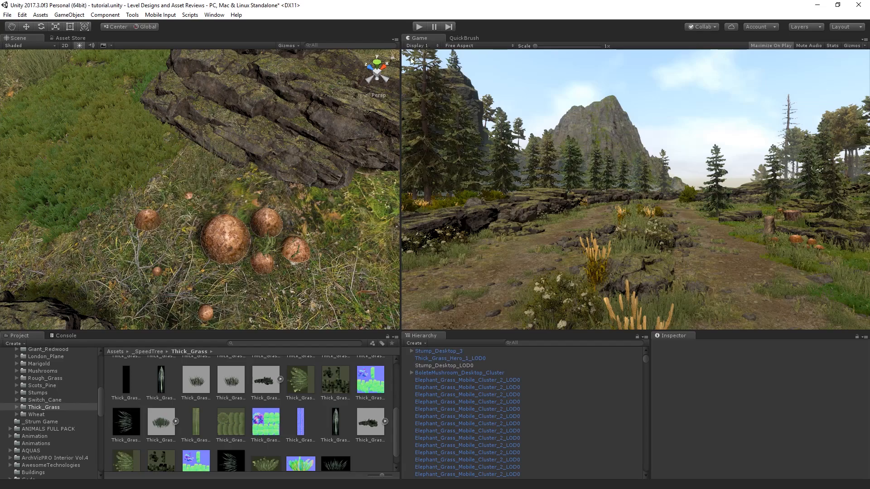
# Step: Paint more thick grass clumps around the mushroom cluster and on the ground behind it, undoing a misplaced one
pyautogui.keyDown('ctrl'); pyautogui.click(135, 260); pyautogui.keyUp('ctrl')
pyautogui.keyDown('ctrl'); pyautogui.click(262, 282); pyautogui.keyUp('ctrl')
pyautogui.keyDown('ctrl'); pyautogui.click(232, 295); pyautogui.keyUp('ctrl')
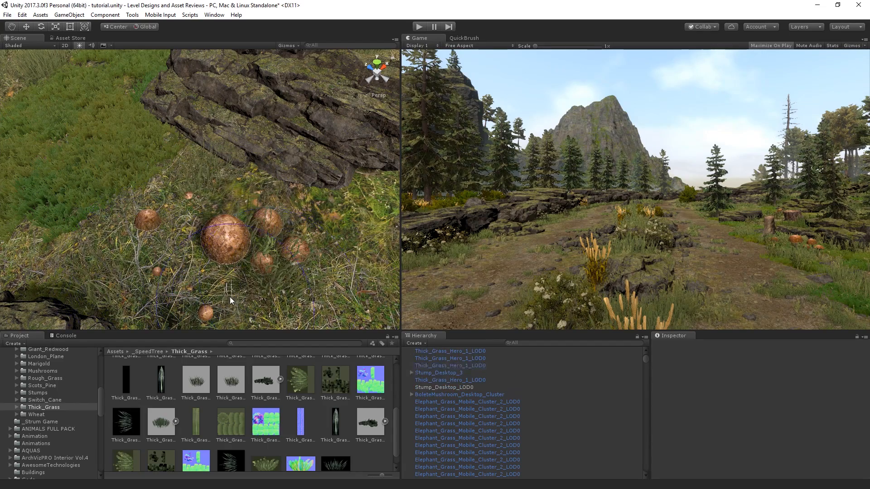
pyautogui.moveTo(199, 285)
pyautogui.mouseDown(button='right')
pyautogui.moveTo(229, 259)
pyautogui.moveTo(281, 236)
pyautogui.mouseUp(button='right')
pyautogui.hotkey('ctrl', 'z')
pyautogui.keyDown('ctrl'); pyautogui.click(306, 271); pyautogui.keyUp('ctrl')
pyautogui.keyDown('ctrl'); pyautogui.click(243, 267); pyautogui.keyUp('ctrl')
pyautogui.keyDown('ctrl'); pyautogui.click(220, 216); pyautogui.keyUp('ctrl')
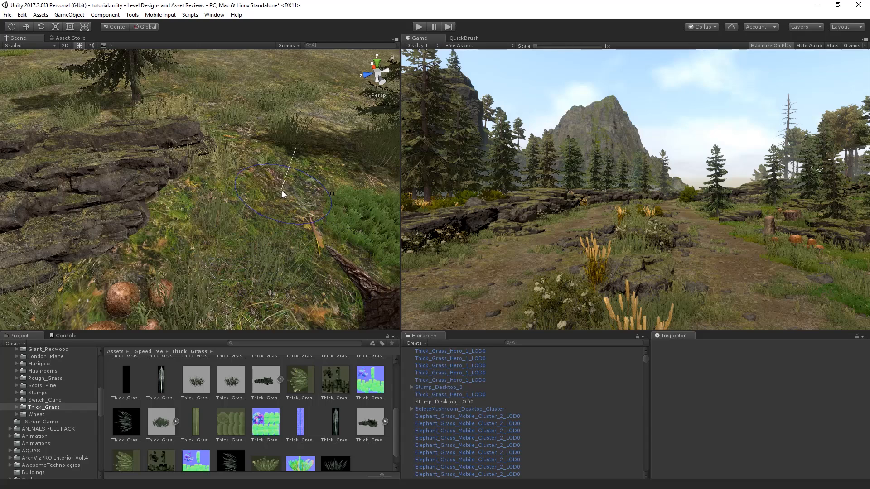
# Step: Fill the bare ground between the rock slab and the log with thick grass, and preview the scene in play mode
pyautogui.keyDown('ctrl'); pyautogui.click(282, 191); pyautogui.keyUp('ctrl')
pyautogui.keyDown('ctrl'); pyautogui.click(254, 194); pyautogui.keyUp('ctrl')
pyautogui.keyDown('ctrl'); pyautogui.click(295, 171); pyautogui.keyUp('ctrl')
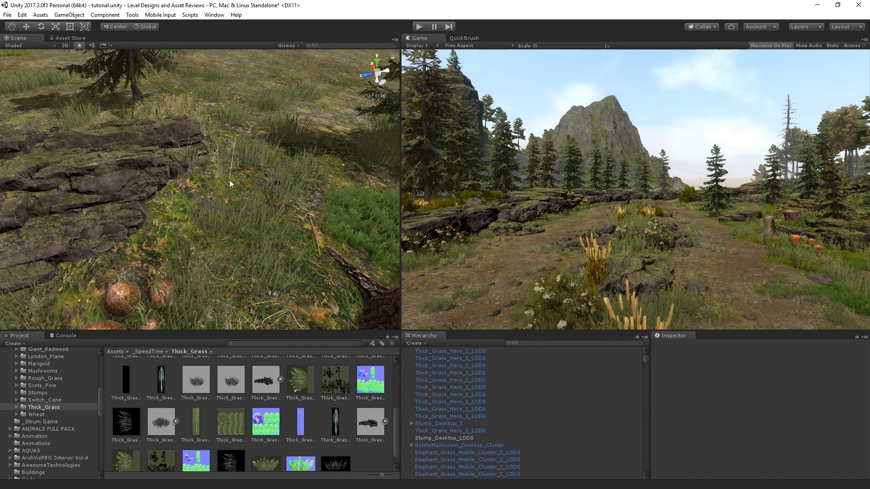
pyautogui.moveTo(167, 206)
pyautogui.mouseDown()
pyautogui.moveTo(194, 218)
pyautogui.moveTo(81, 281)
pyautogui.mouseUp()
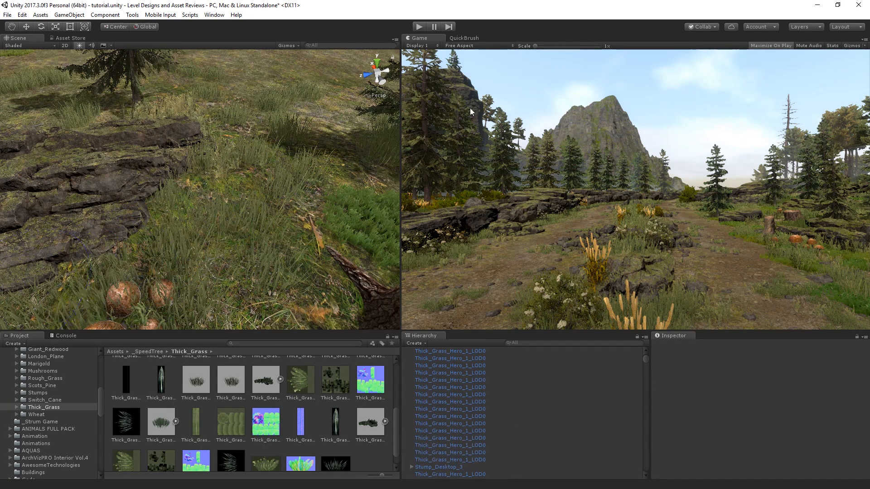
pyautogui.click(420, 27)
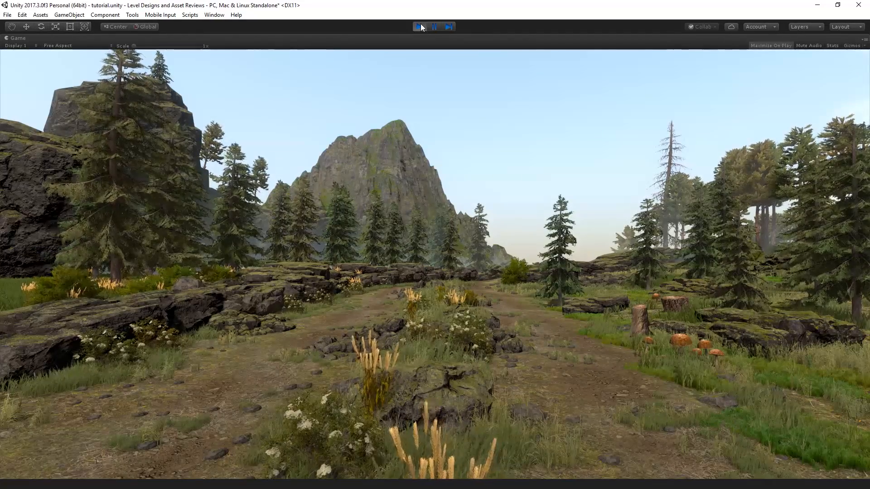
pyautogui.click(421, 25)
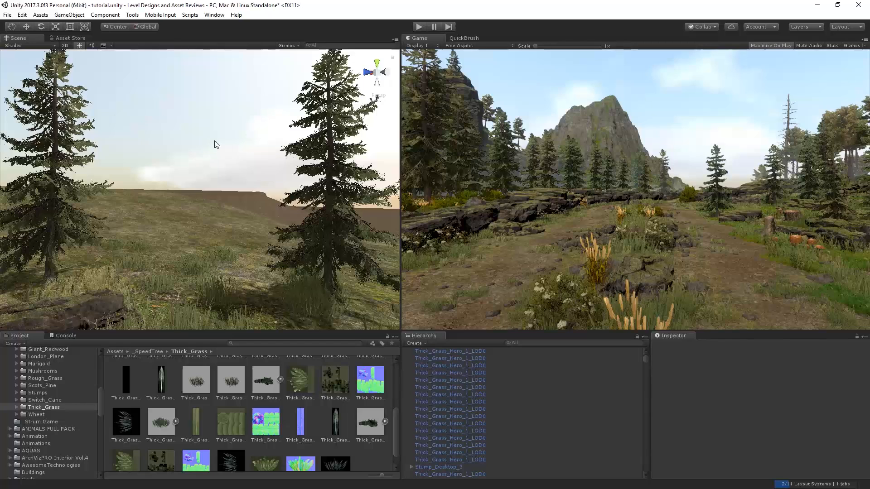
# Step: Set the Sky Dome's cloud opacity to 0.67 and coverage to 0.63, and preview the sky in play mode
pyautogui.scroll(-10, 748, 429)
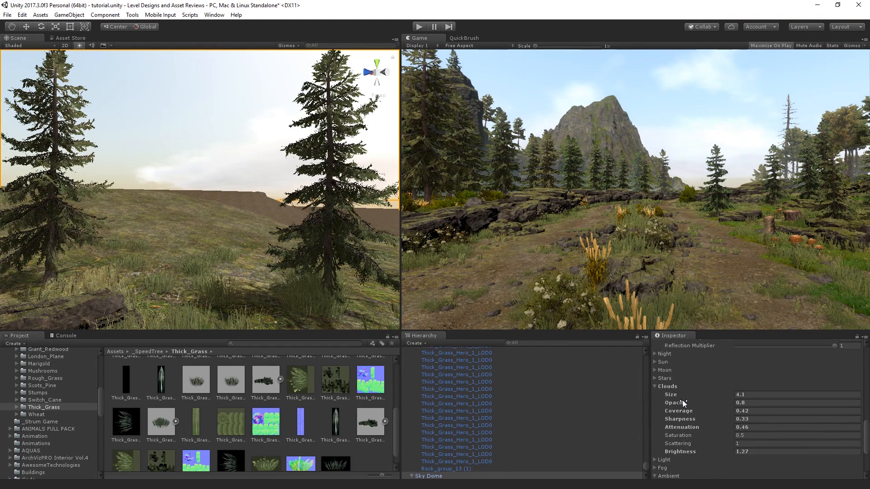
pyautogui.moveTo(682, 400)
pyautogui.mouseDown()
pyautogui.moveTo(705, 406)
pyautogui.moveTo(681, 409)
pyautogui.moveTo(687, 417)
pyautogui.moveTo(682, 394)
pyautogui.mouseUp()
pyautogui.click(680, 412)
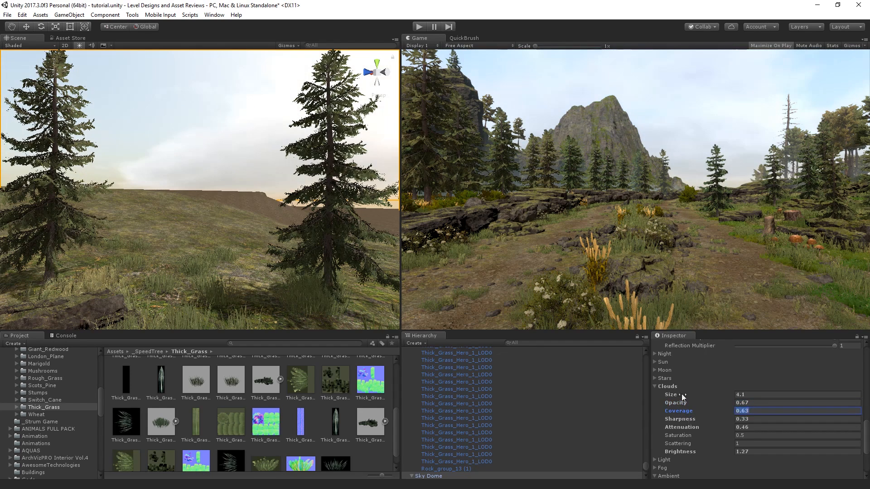
pyautogui.click(425, 27)
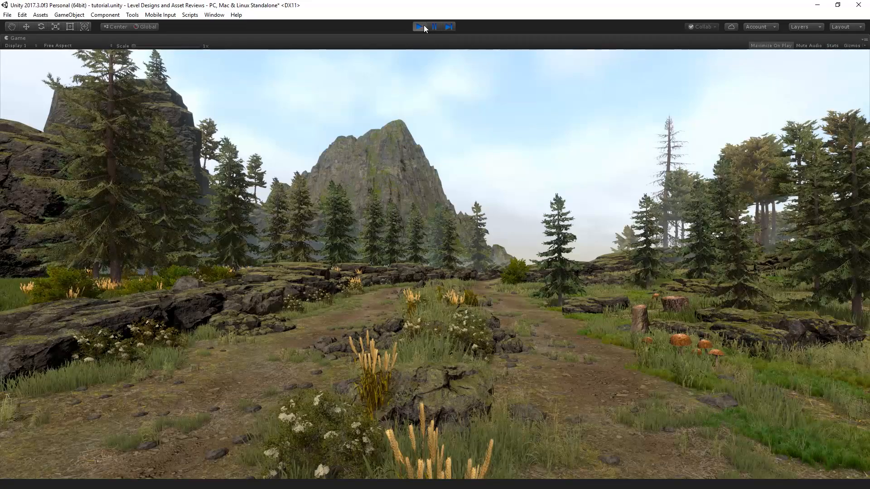
pyautogui.click(423, 26)
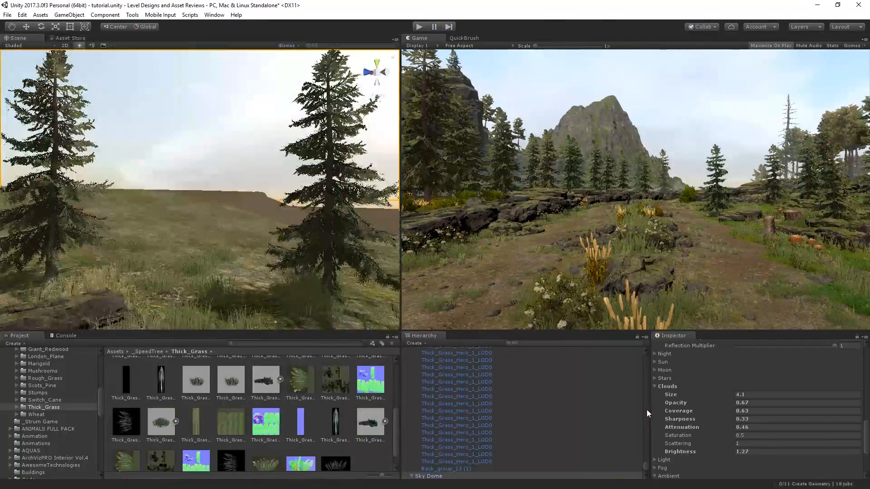
# Step: Set the Sky Dome's cloud brightness to 1.17 and preview the scene in play mode
pyautogui.moveTo(690, 402)
pyautogui.mouseDown()
pyautogui.moveTo(680, 401)
pyautogui.moveTo(688, 400)
pyautogui.mouseUp()
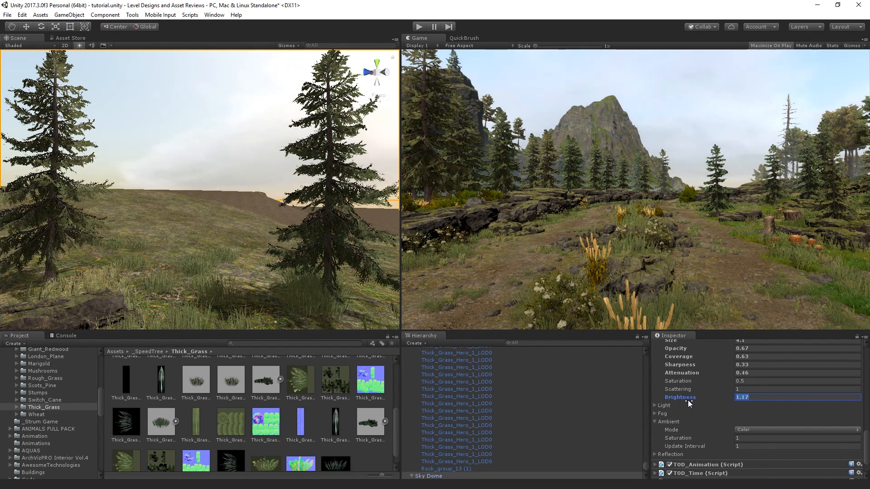
pyautogui.click(418, 26)
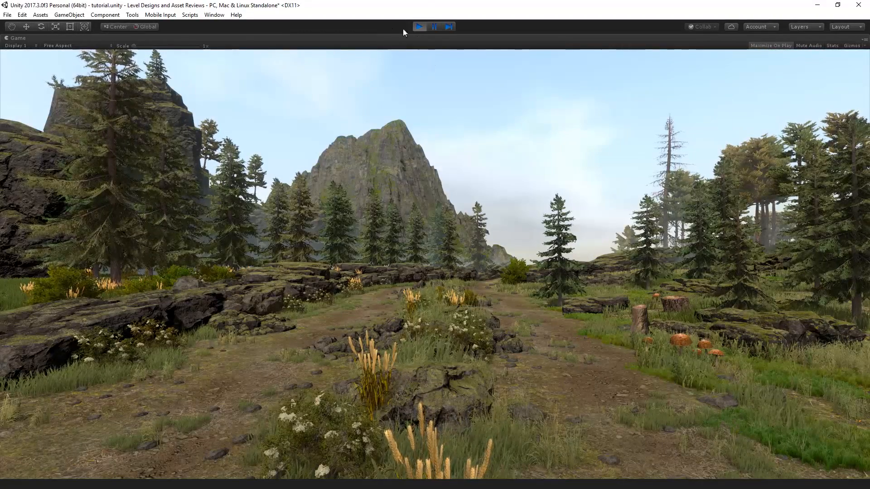
pyautogui.hotkey('ctrl', 'p')
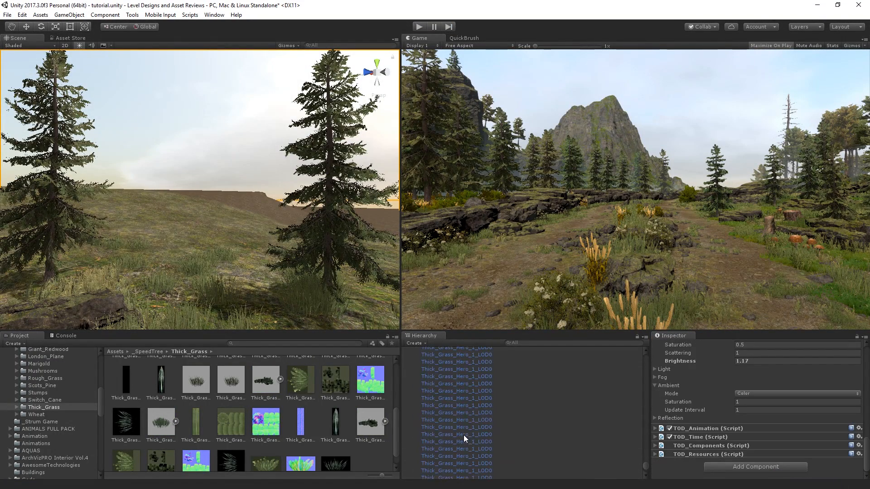
# Step: Try the Sky Dome's cycle hour at 10.5 and look over the lighting in the scene
pyautogui.scroll(15, 703, 388)
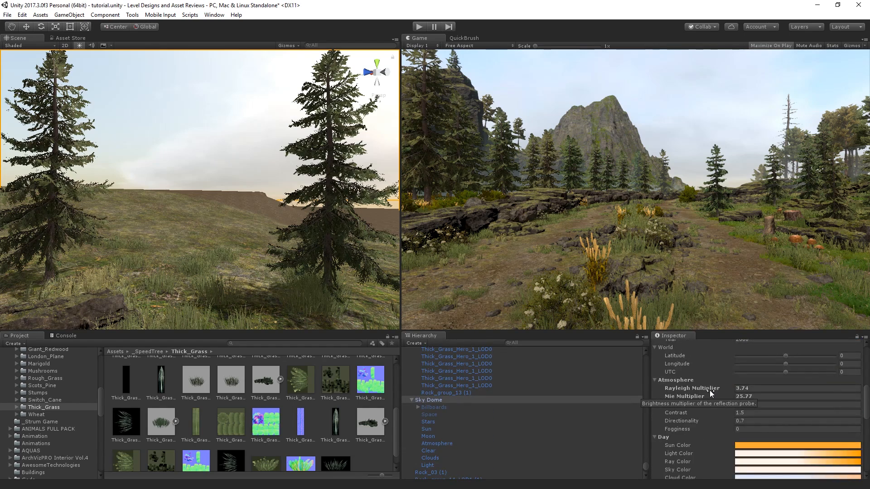
pyautogui.moveTo(698, 395); pyautogui.dragTo(685, 426)
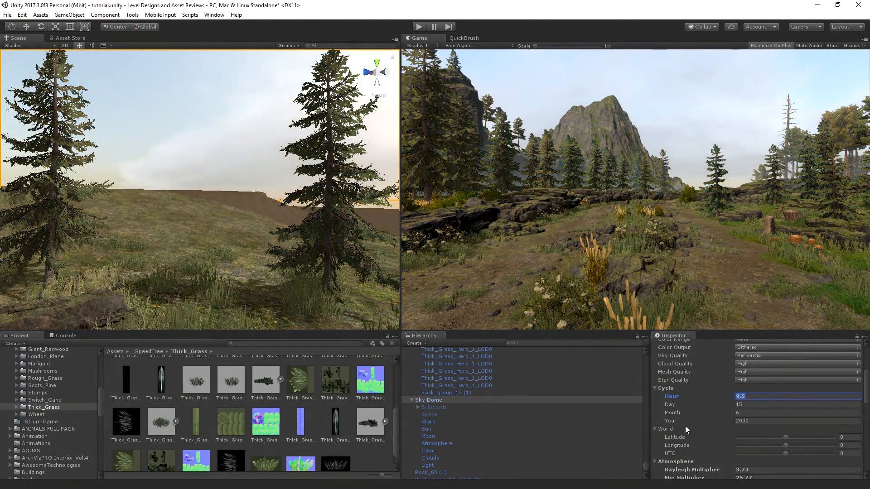
pyautogui.write('10.5')
pyautogui.moveTo(328, 241); pyautogui.dragTo(240, 209, button='right')
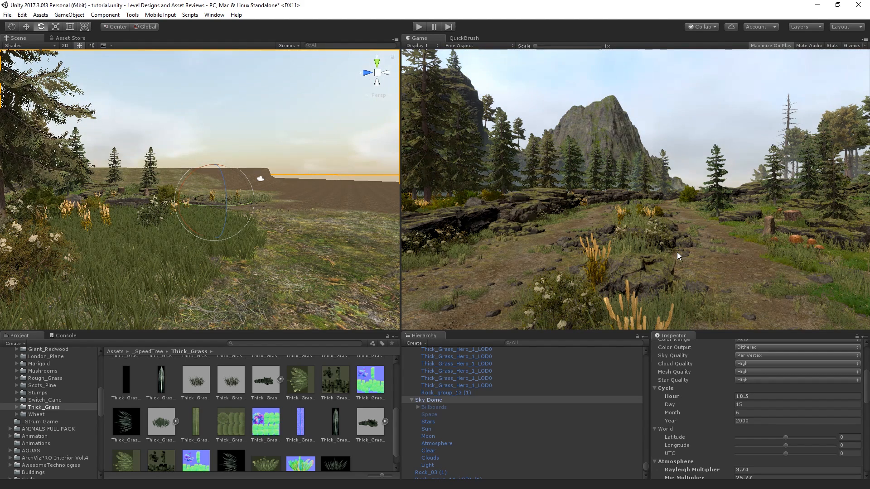
# Step: Set the Sky Dome's cycle hour to 9.7 and preview the lighting in play mode
pyautogui.moveTo(711, 395); pyautogui.dragTo(711, 400)
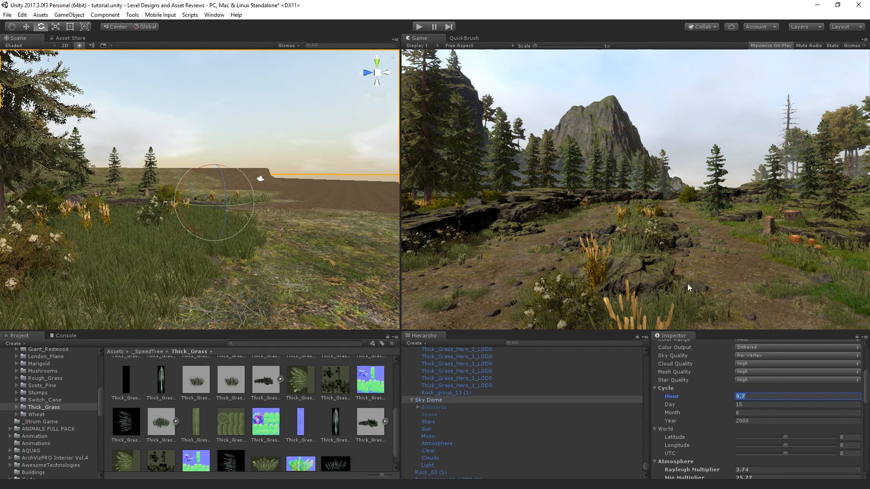
pyautogui.click(417, 28)
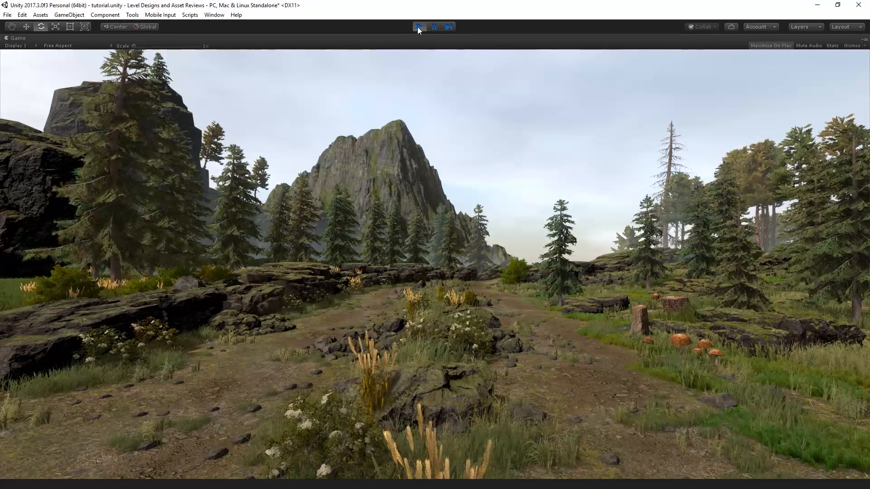
pyautogui.click(417, 27)
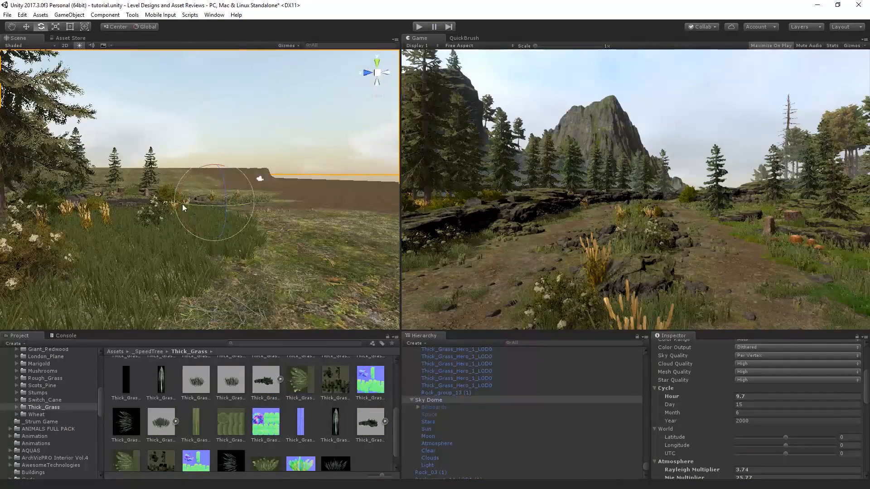
# Step: Raise a conifer from the distant grove and shift it along the treeline towards the bare cedar
pyautogui.moveTo(182, 203); pyautogui.dragTo(91, 169, button='right')
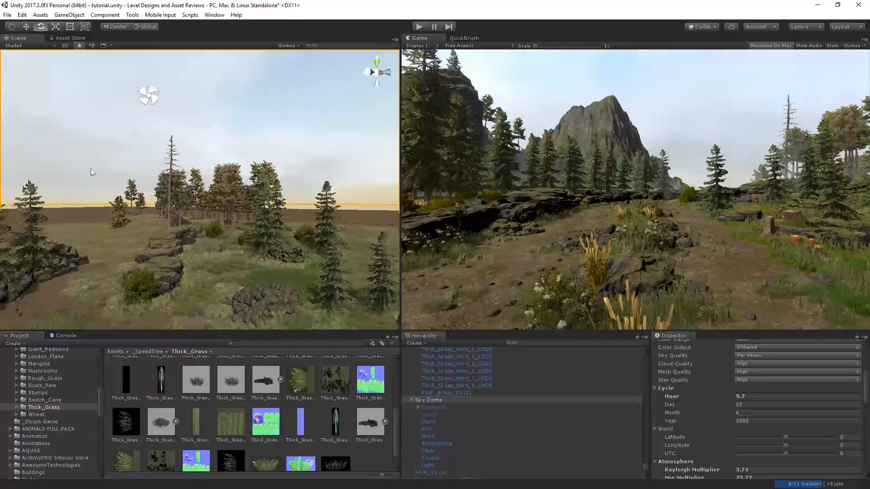
pyautogui.click(217, 188)
pyautogui.press('w')
pyautogui.moveTo(232, 196); pyautogui.dragTo(269, 191)
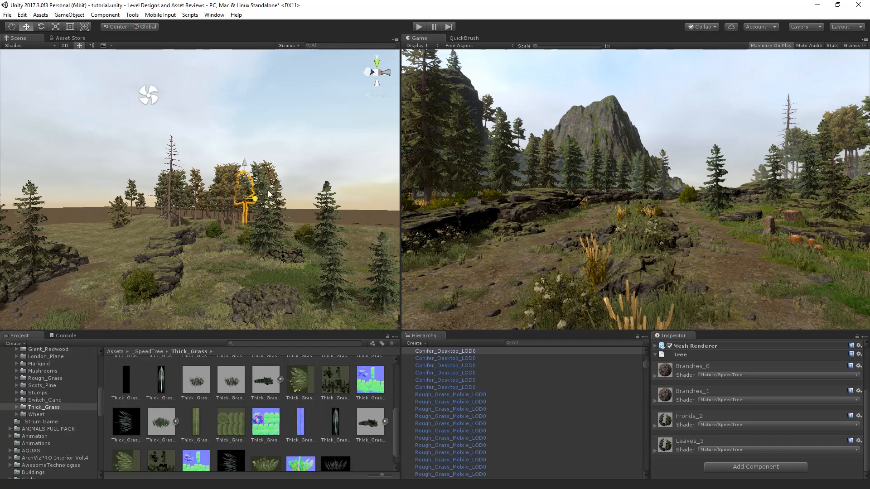
pyautogui.moveTo(207, 192); pyautogui.dragTo(194, 195)
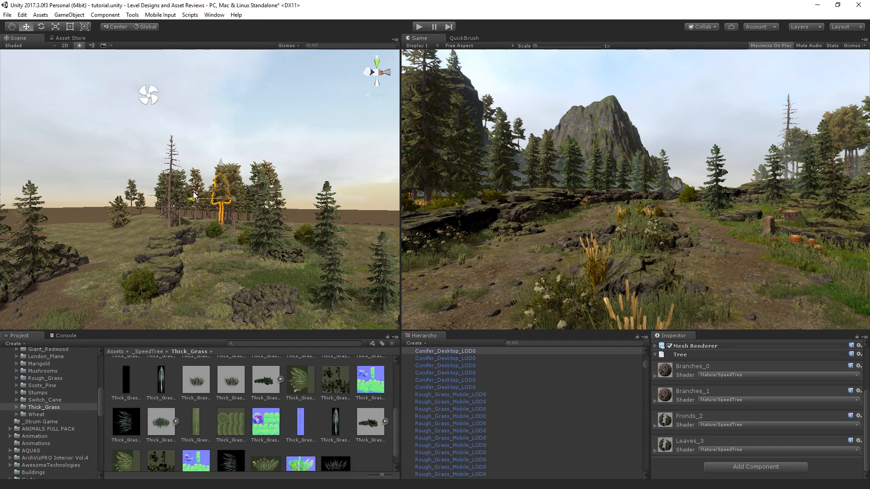
pyautogui.moveTo(224, 168); pyautogui.dragTo(248, 138)
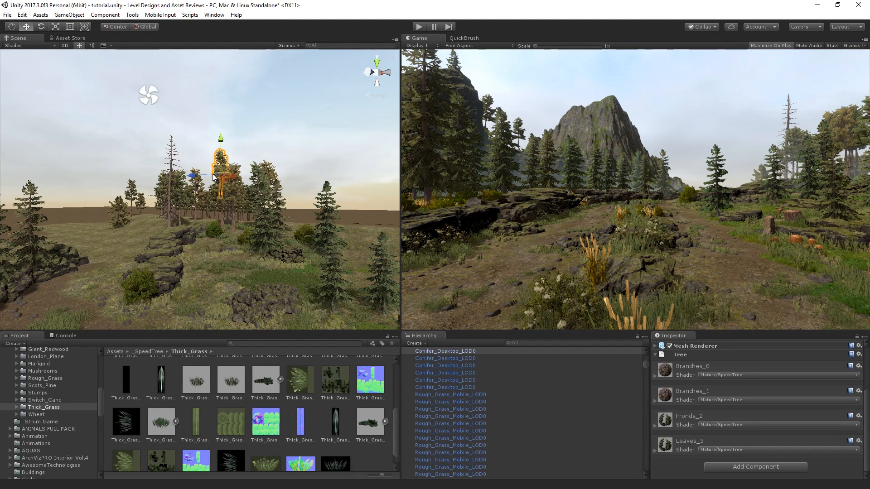
pyautogui.moveTo(185, 177); pyautogui.dragTo(109, 207)
# Step: Move further conifers out of the dense grove to the open ground on the far side of the bare cedar
pyautogui.click(233, 182)
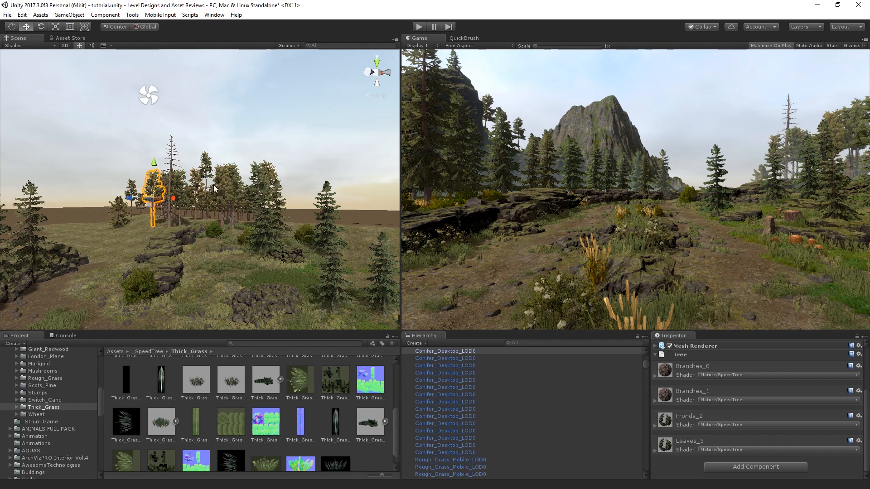
pyautogui.click(230, 190)
pyautogui.moveTo(197, 199); pyautogui.dragTo(94, 211)
pyautogui.click(236, 164)
pyautogui.click(245, 181)
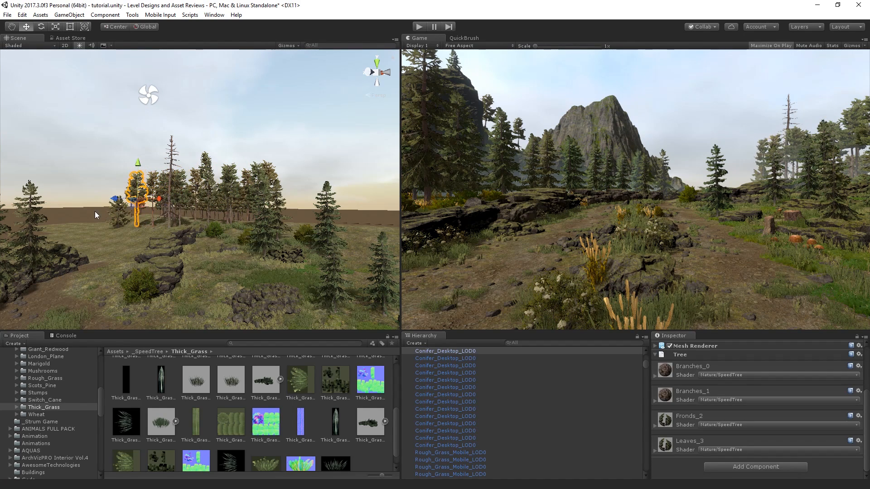
pyautogui.moveTo(163, 206); pyautogui.dragTo(157, 205)
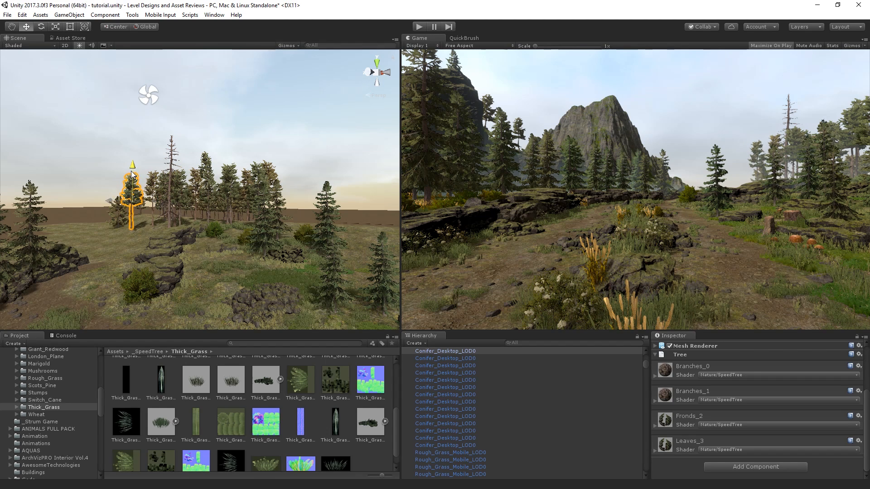
# Step: Move AlaskaCedar_Desktop_Bare away from the grove into the background, to about X 230.3, Z 223.6
pyautogui.moveTo(158, 183); pyautogui.dragTo(208, 153, button='right')
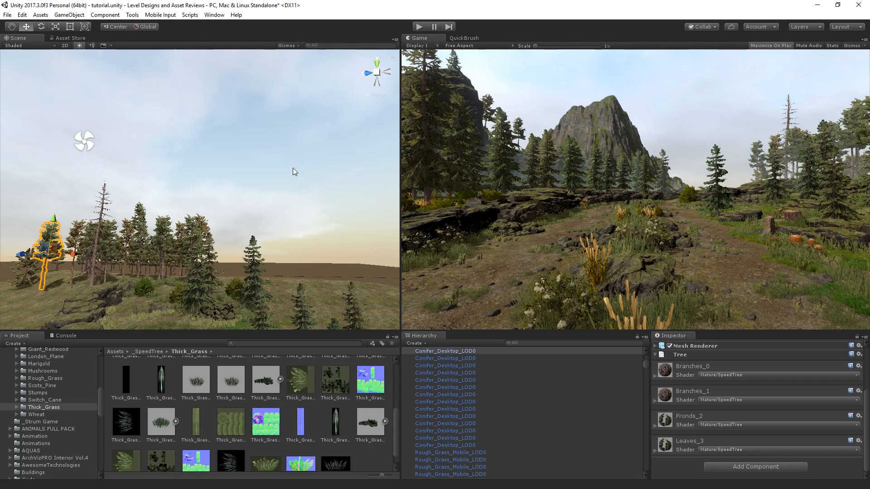
pyautogui.press('f')
pyautogui.click(206, 193)
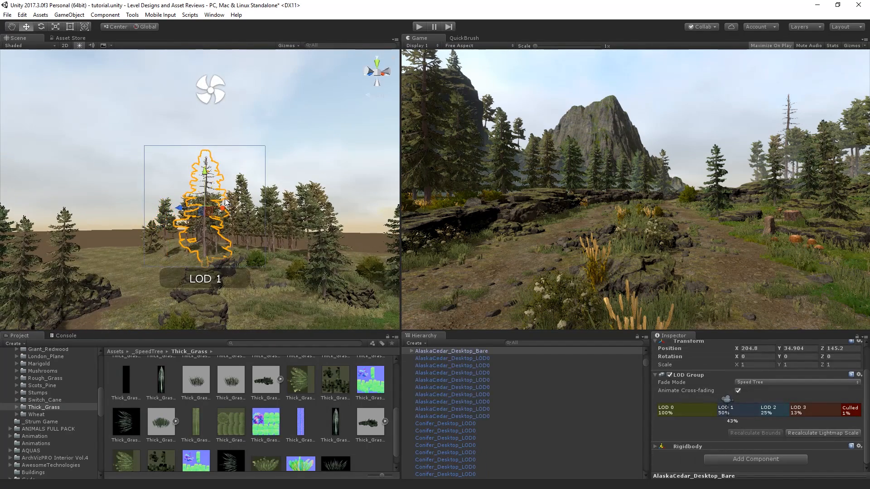
pyautogui.moveTo(225, 203); pyautogui.dragTo(267, 202)
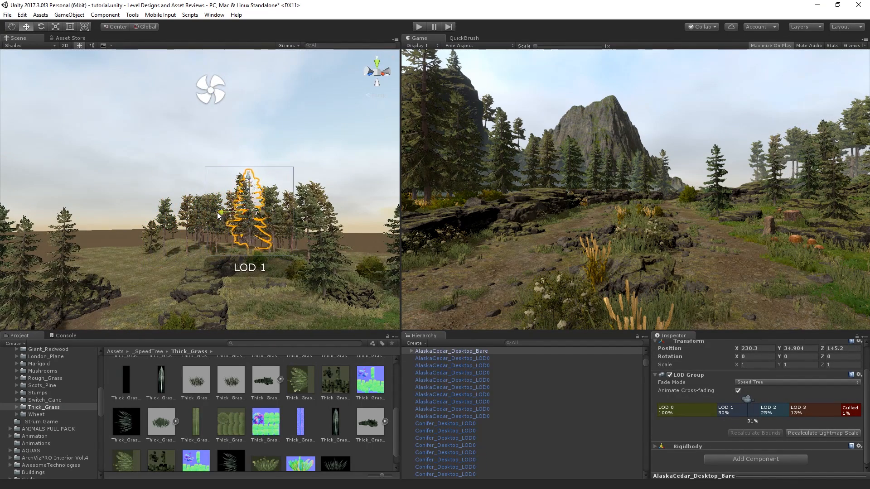
pyautogui.moveTo(217, 213); pyautogui.dragTo(14, 209)
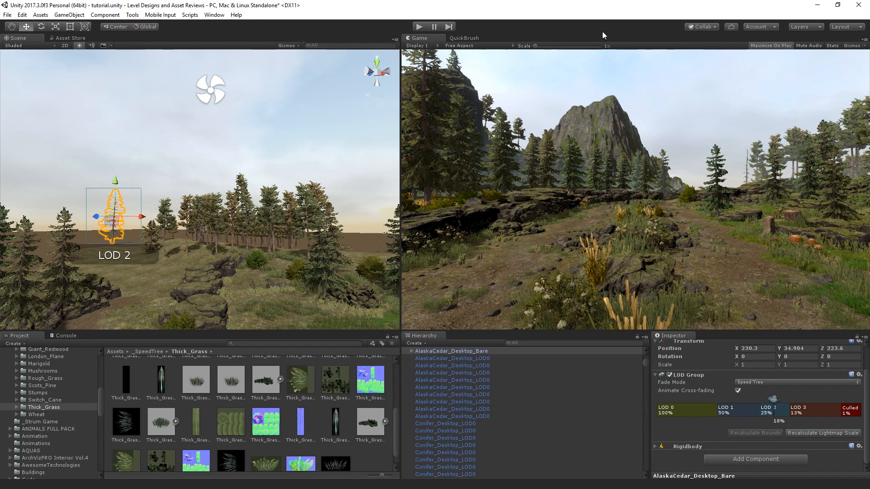
# Step: Preview the rearranged background treeline in play mode, and return to editing
pyautogui.click(420, 27)
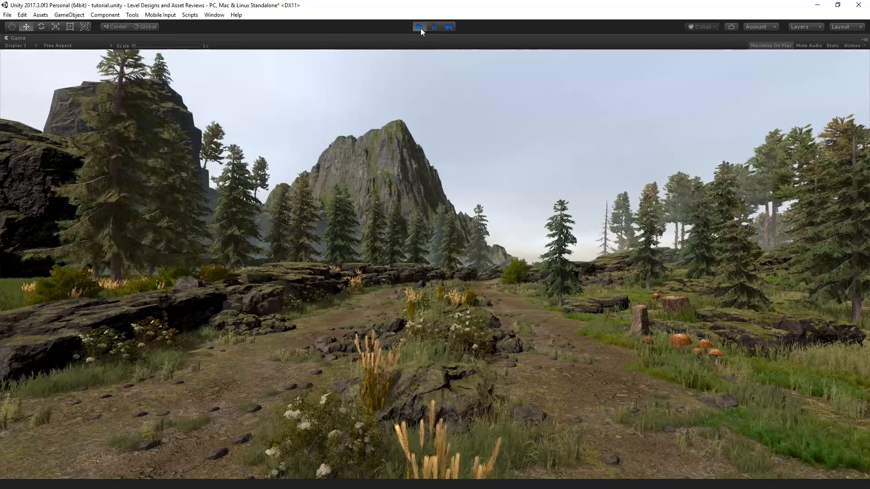
pyautogui.click(419, 27)
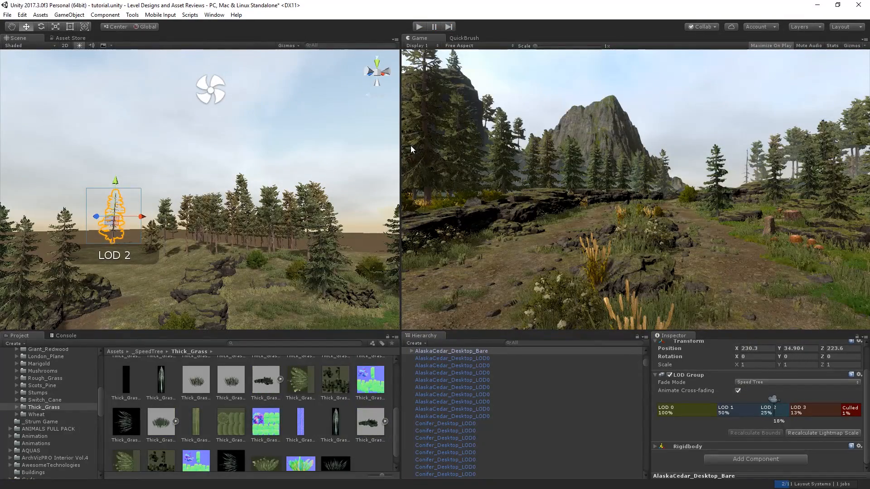
# Step: Duplicate the bolete mushroom cluster near the cut stump and move the copy to the grass beside the original
pyautogui.keyDown('alt'); pyautogui.moveTo(318, 178); pyautogui.dragTo(308, 203); pyautogui.keyUp('alt')
pyautogui.moveTo(308, 202); pyautogui.dragTo(363, 253, button='right')
pyautogui.press('w')
pyautogui.click(267, 181)
pyautogui.keyDown('alt'); pyautogui.moveTo(268, 181); pyautogui.dragTo(180, 194); pyautogui.keyUp('alt')
pyautogui.scroll(-3, 180, 194)
pyautogui.hotkey('ctrl', 'd')
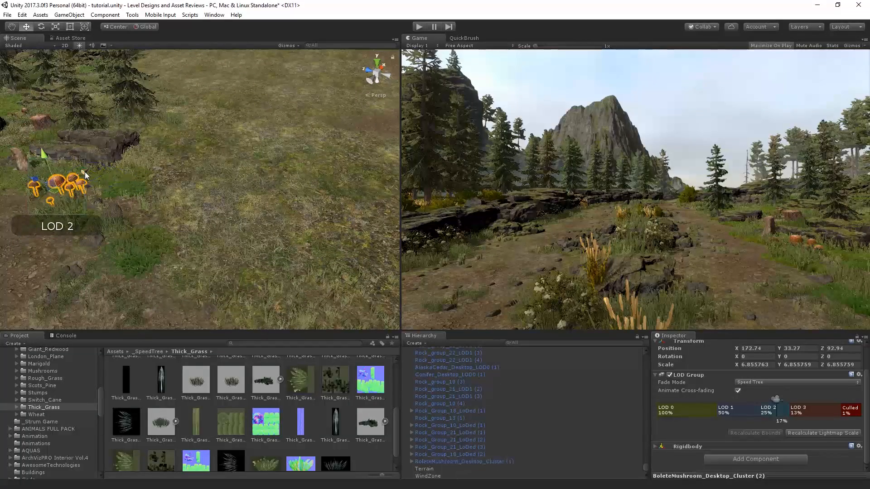
pyautogui.moveTo(85, 172); pyautogui.dragTo(167, 176)
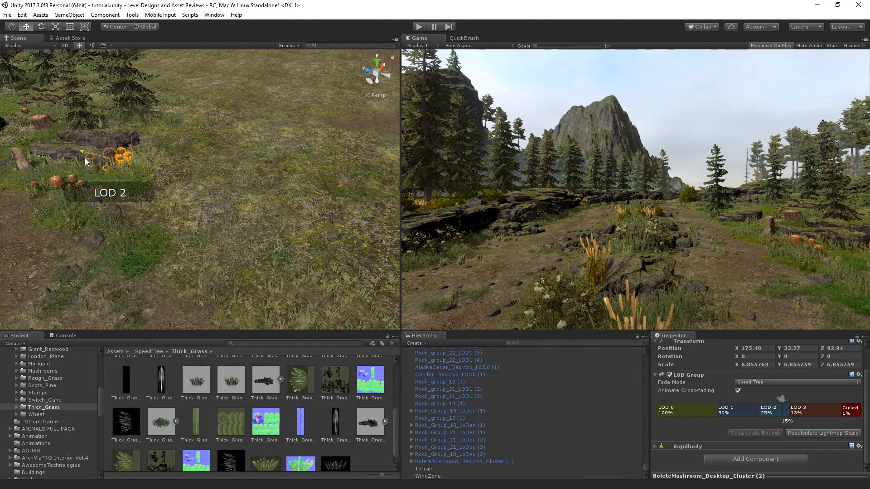
pyautogui.moveTo(85, 157); pyautogui.dragTo(88, 206)
# Step: Scale the copied mushroom cluster to about 3.54, rotate it about 25° around Y, and deselect it
pyautogui.press('r')
pyautogui.press('e')
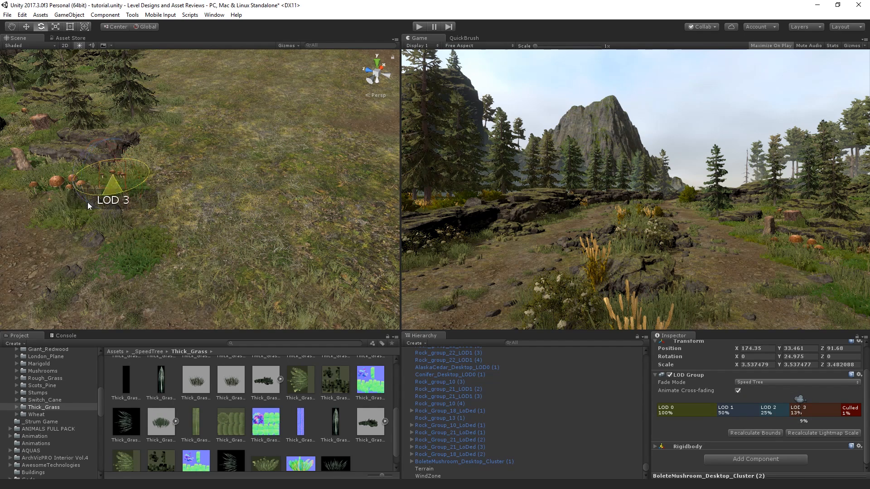
pyautogui.moveTo(23, 215); pyautogui.dragTo(23, 214)
pyautogui.click(204, 223)
# Step: Use QuickBrush to place a conifer behind the rocks where the background treeline ends, undoing the first tries
pyautogui.moveTo(204, 223); pyautogui.dragTo(61, 171, button='right')
pyautogui.press('w')
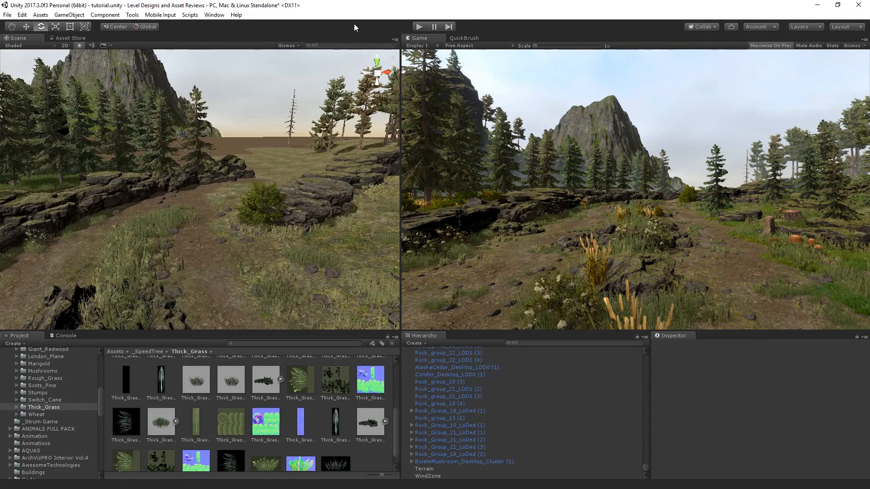
pyautogui.click(464, 38)
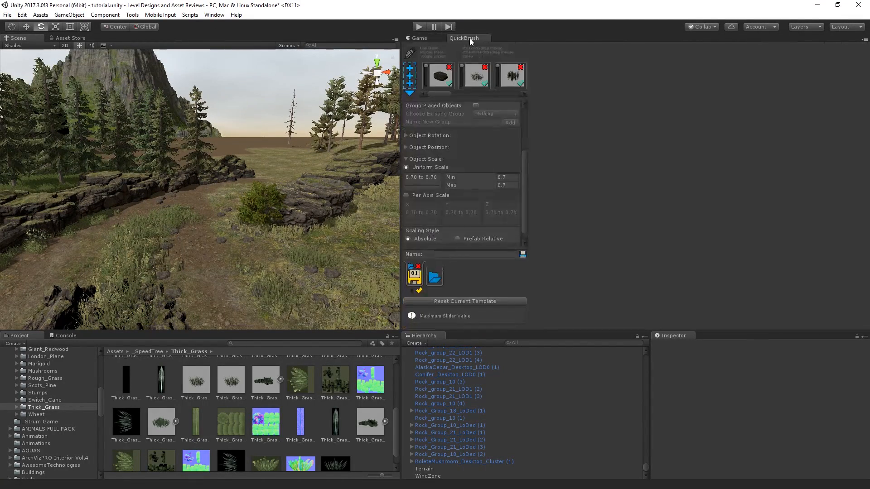
pyautogui.click(464, 93)
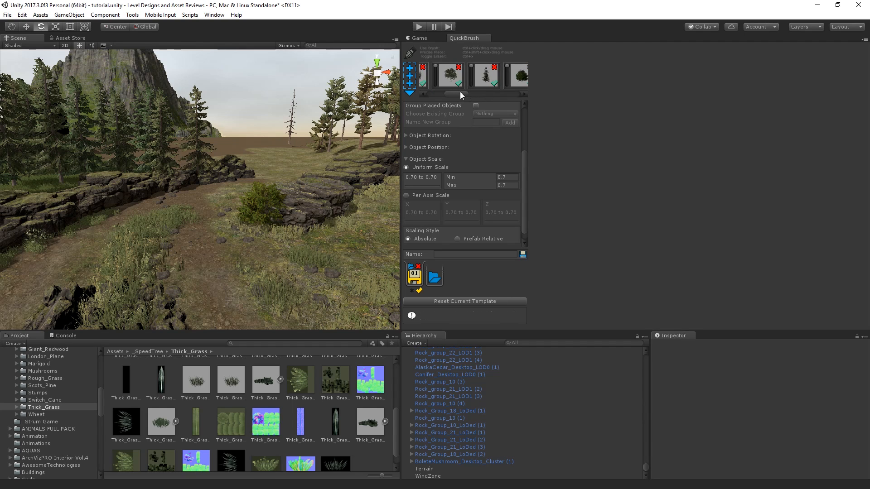
pyautogui.moveTo(460, 93); pyautogui.dragTo(545, 112)
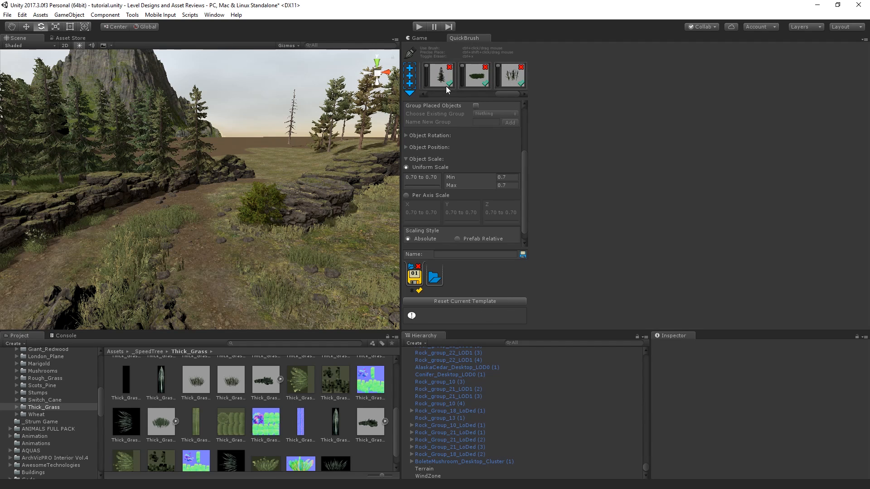
pyautogui.click(410, 38)
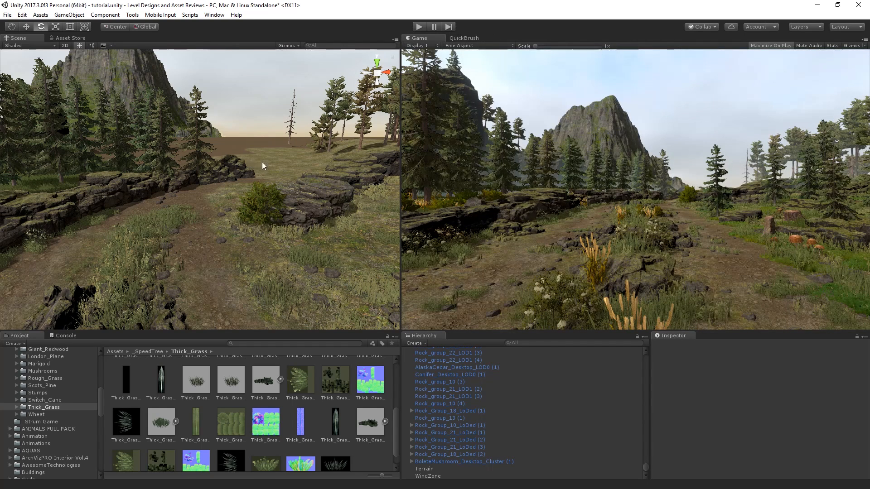
pyautogui.click(232, 162)
pyautogui.click(228, 164)
pyautogui.hotkey('ctrl', 'z')
pyautogui.hotkey('ctrl', 'z')
pyautogui.click(228, 164)
pyautogui.click(227, 164)
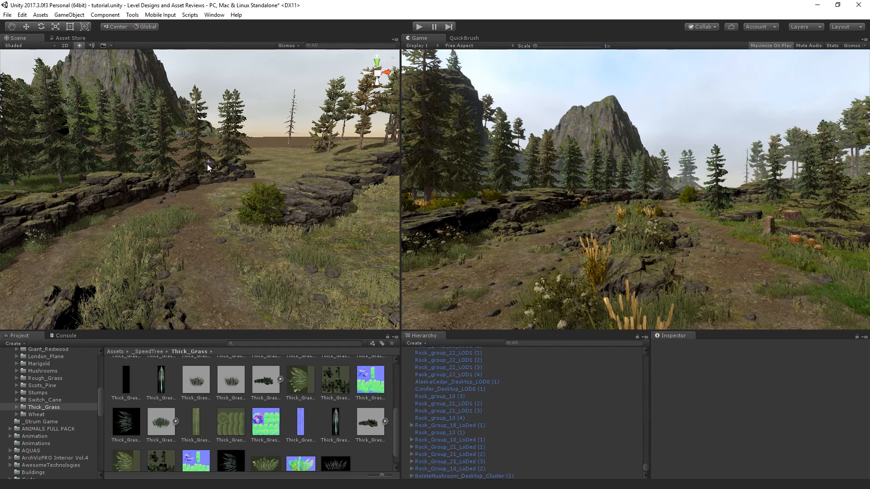
# Step: Paint more conifers into the treeline and extend it across the open ground behind the rocky path
pyautogui.moveTo(207, 167); pyautogui.dragTo(2, 178)
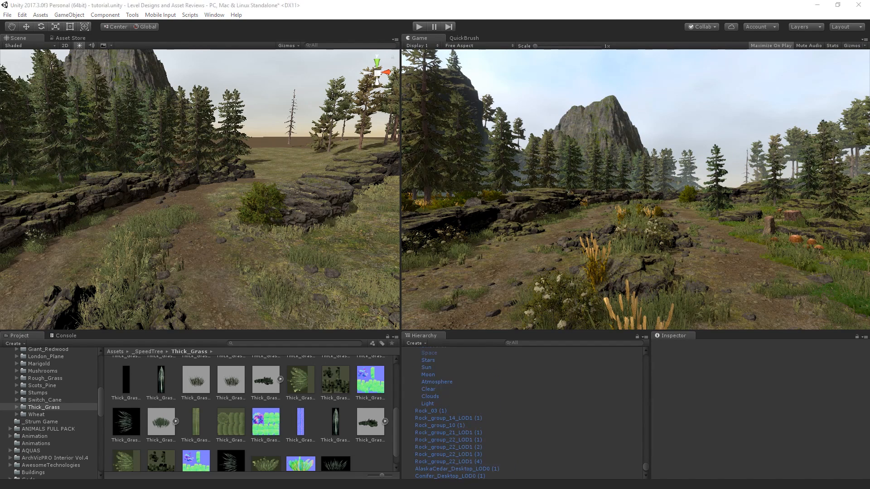
pyautogui.moveTo(174, 168)
pyautogui.keyDown('alt'); pyautogui.mouseDown()
pyautogui.moveTo(214, 172)
pyautogui.moveTo(241, 78)
pyautogui.moveTo(265, 232)
pyautogui.moveTo(234, 148)
pyautogui.moveTo(111, 155)
pyautogui.moveTo(143, 155)
pyautogui.mouseUp(); pyautogui.keyUp('alt')
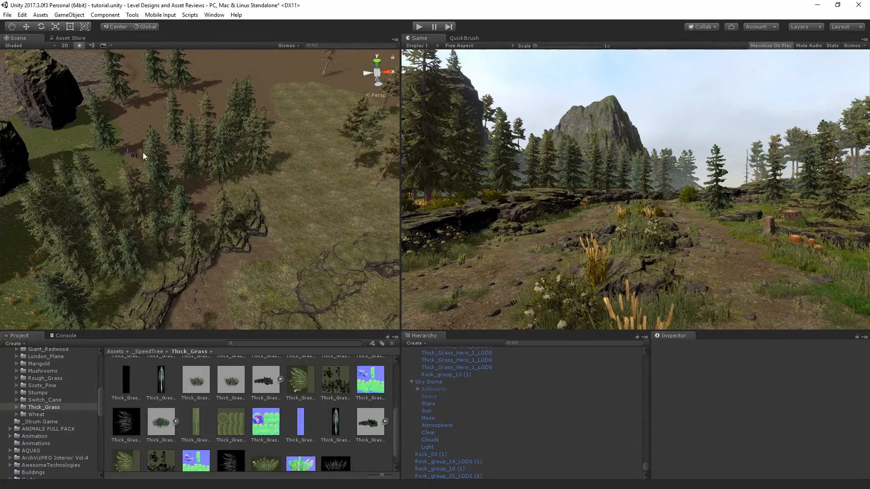
pyautogui.click(289, 159)
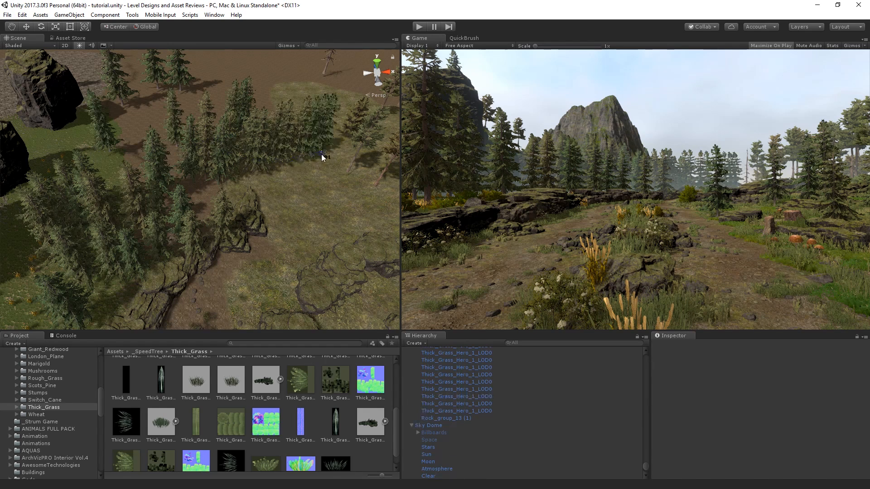
pyautogui.click(299, 152)
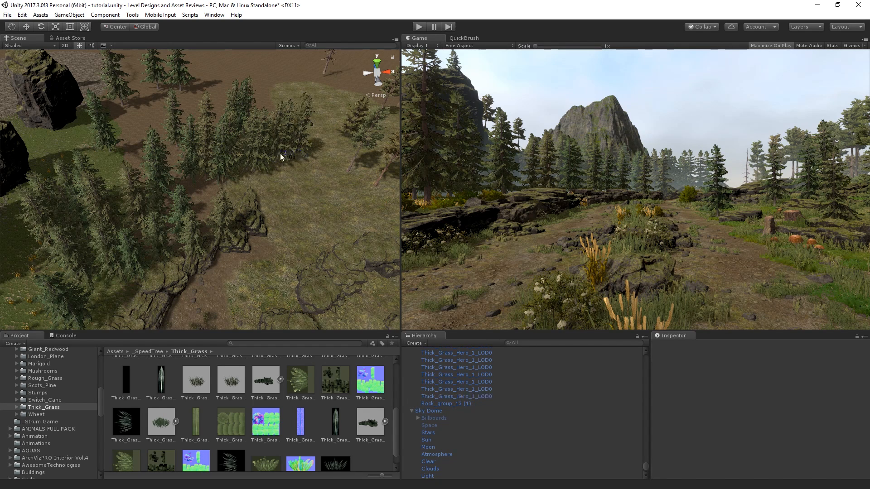
pyautogui.click(246, 152)
pyautogui.click(243, 153)
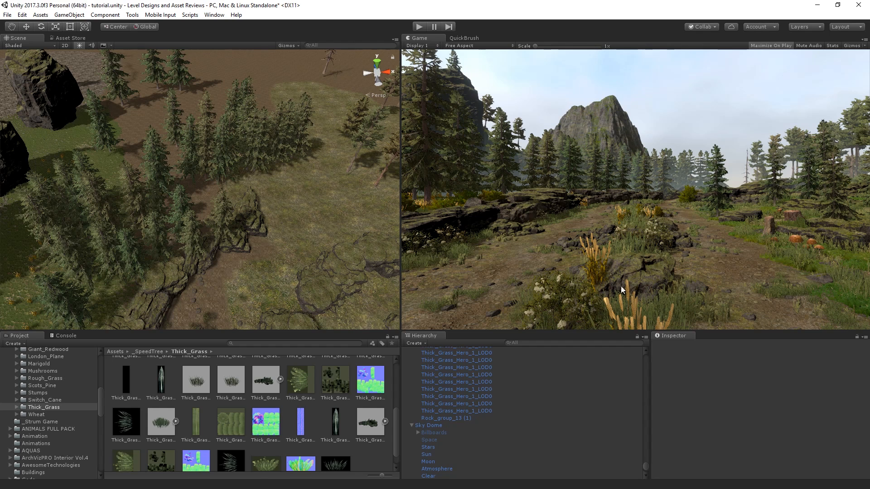
# Step: View the path from the camera's direction and preview the extended treeline in play mode
pyautogui.moveTo(198, 159); pyautogui.dragTo(162, 63, button='right')
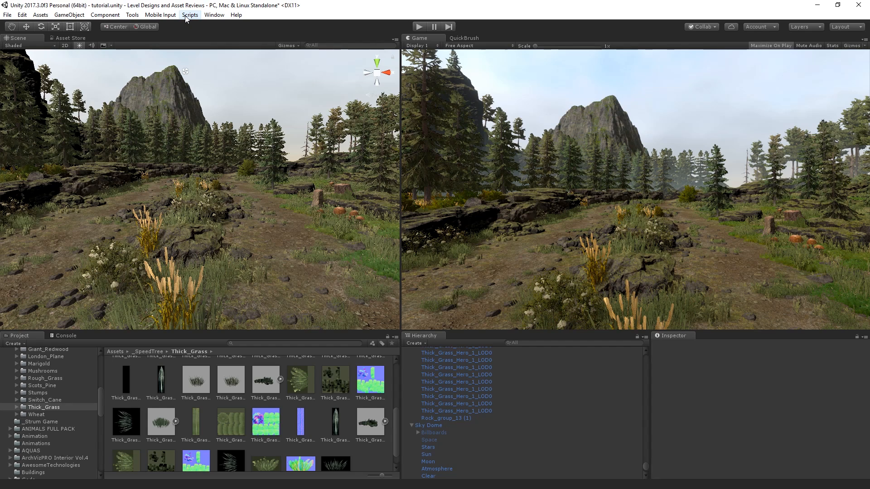
pyautogui.click(415, 25)
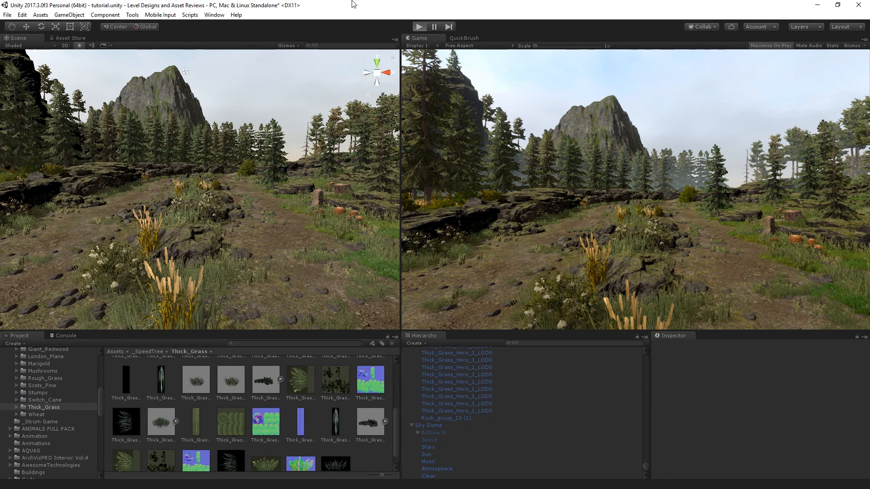
pyautogui.hotkey('ctrl', 'p')
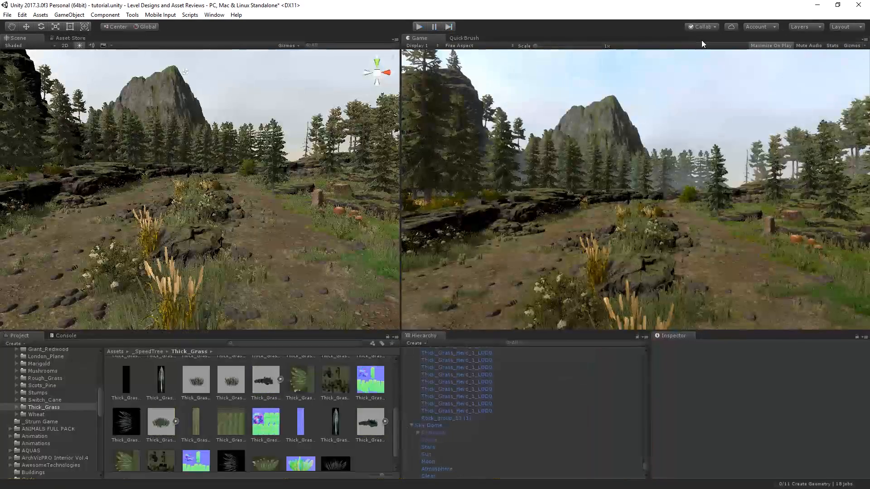
# Step: Set the Game view's aspect ratio to 16:9 and start play mode
pyautogui.click(457, 46)
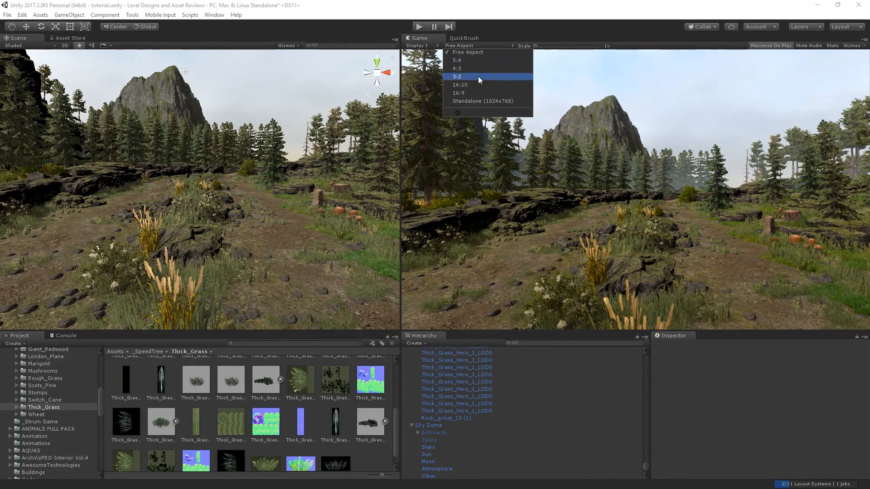
pyautogui.click(466, 87)
pyautogui.click(417, 27)
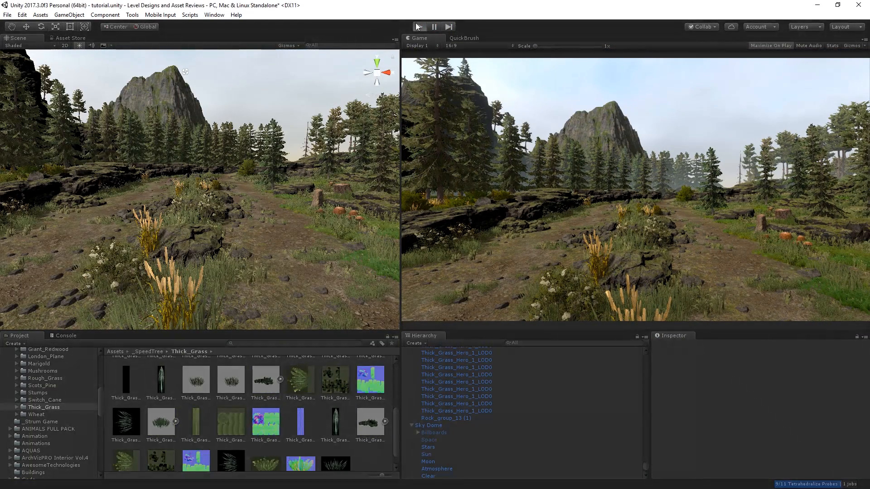